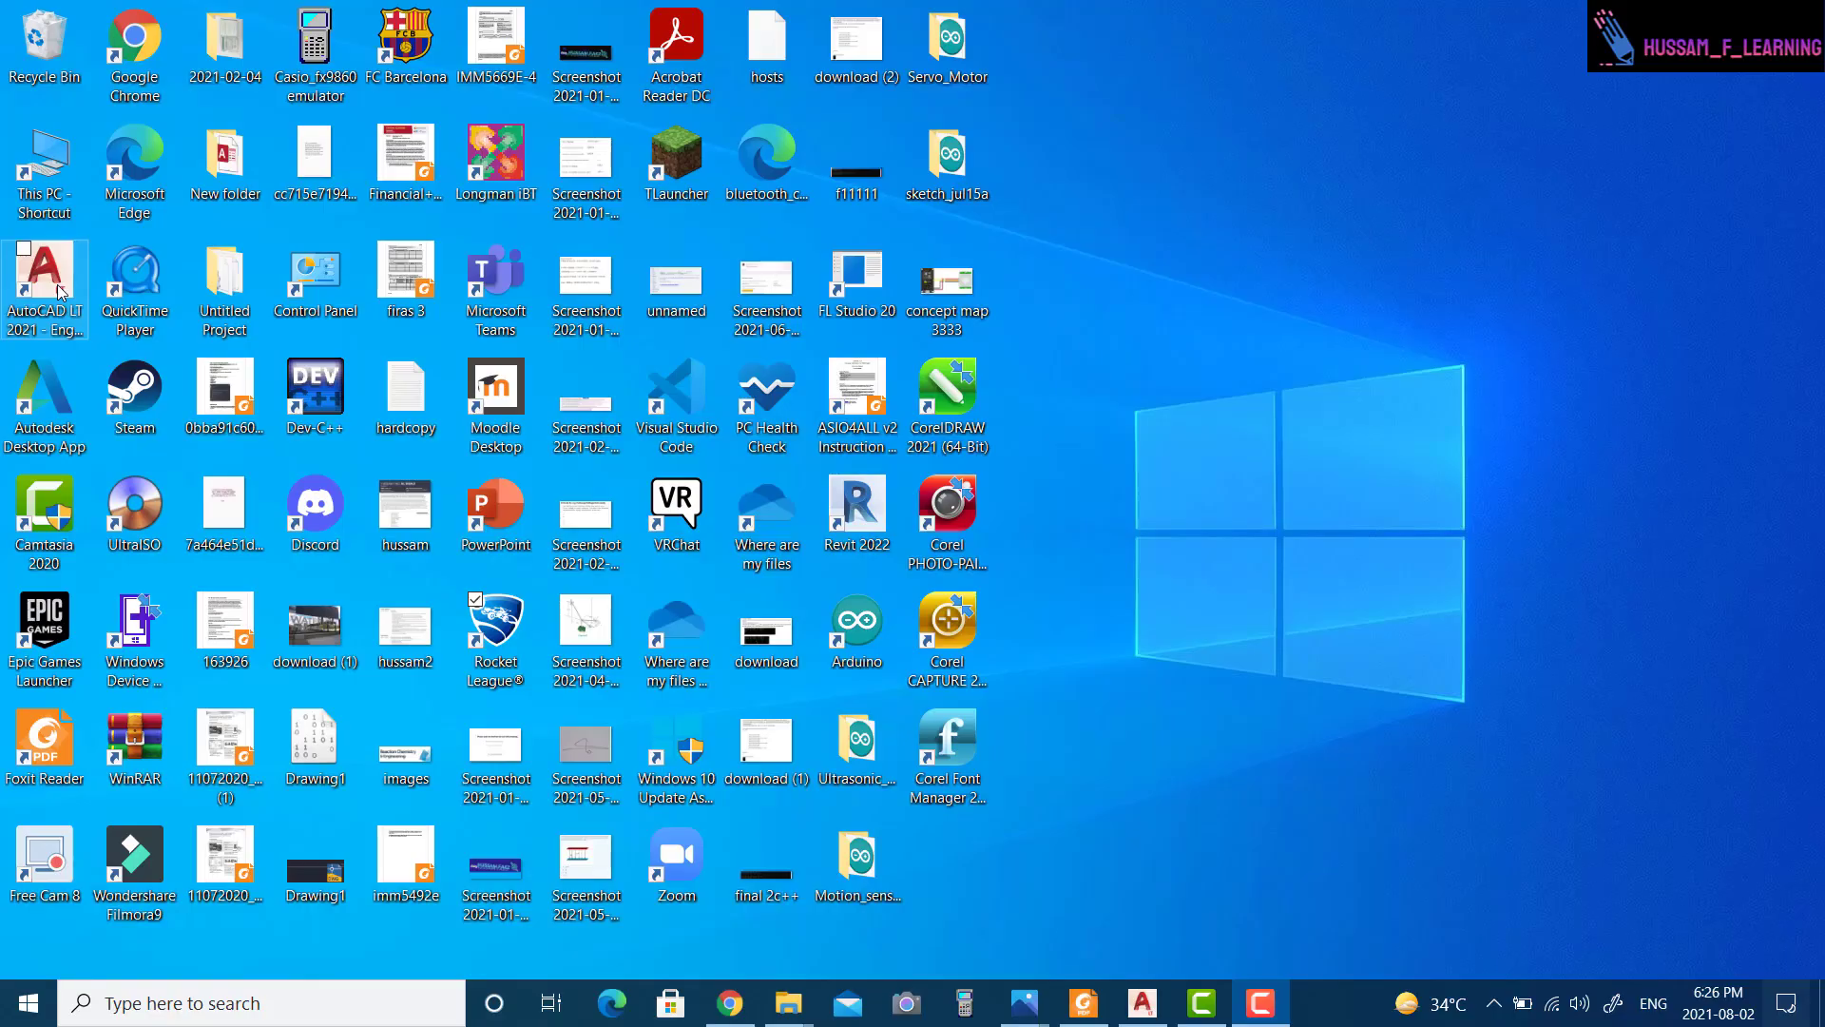
- Launch AutoCAD LT 2021 and create a new drawing from the acadltiso template
left_click(59, 292)
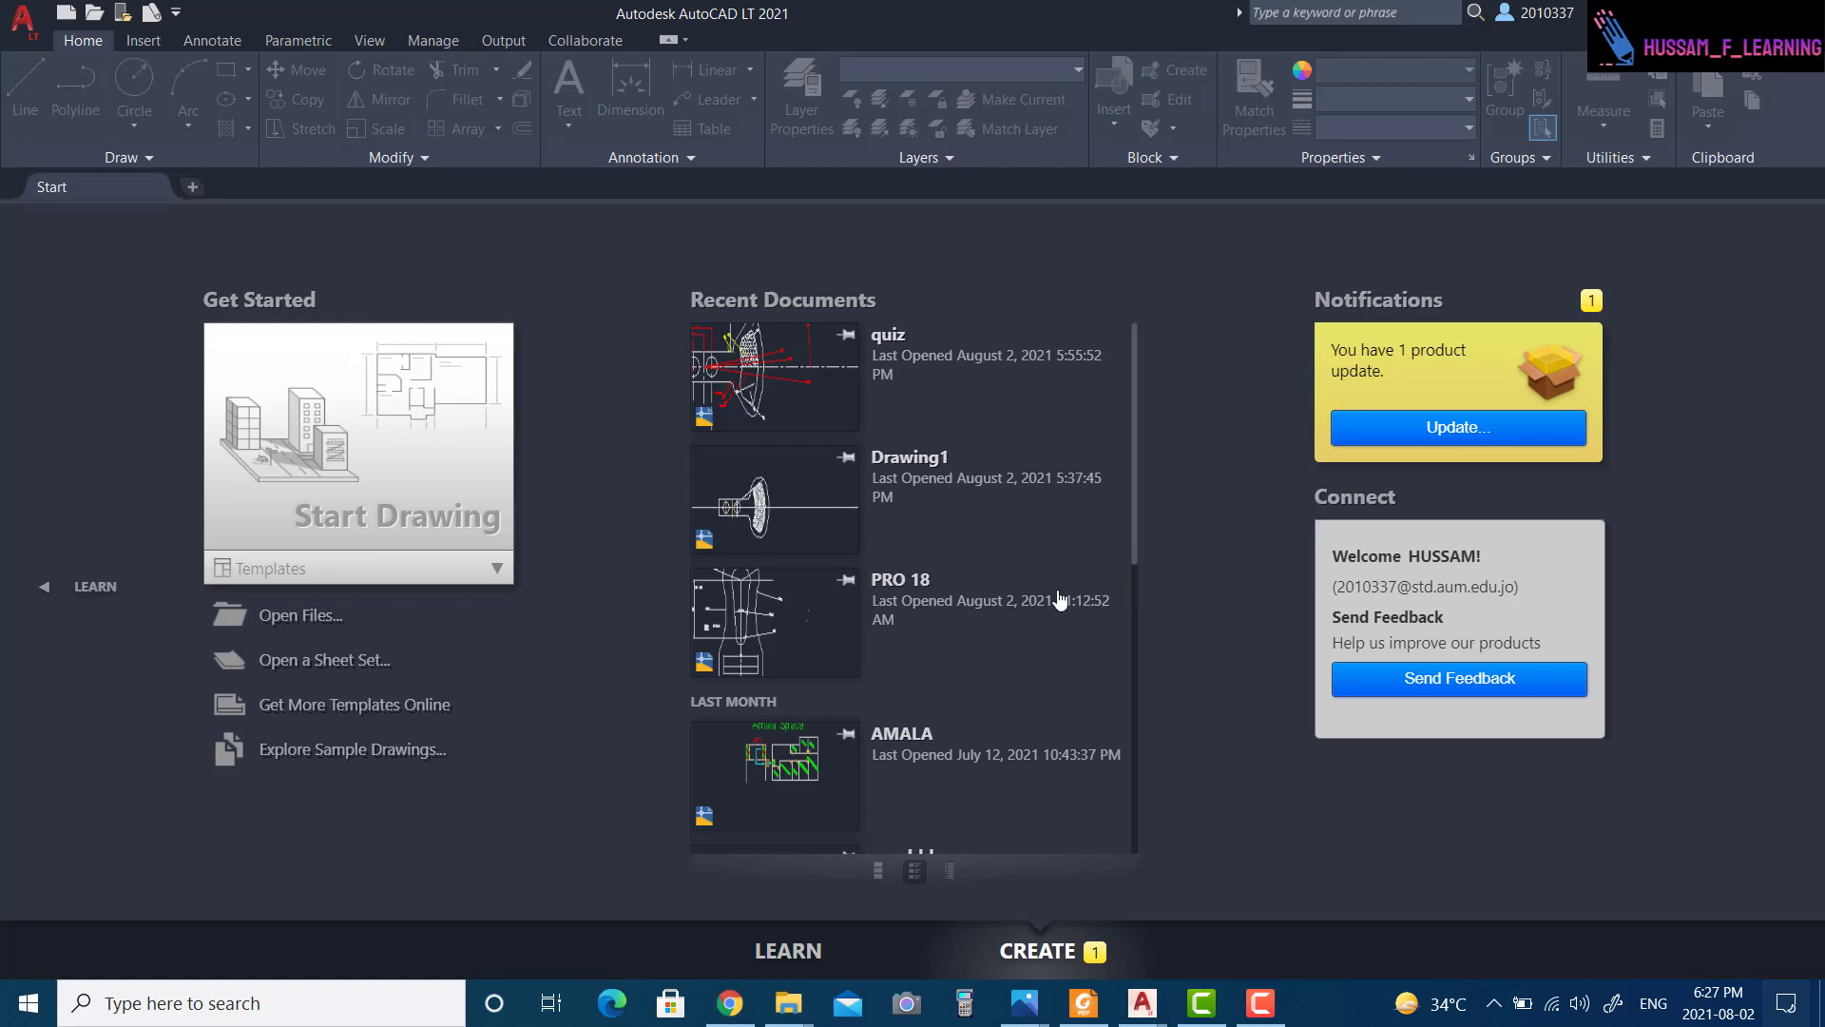
left_click(66, 13)
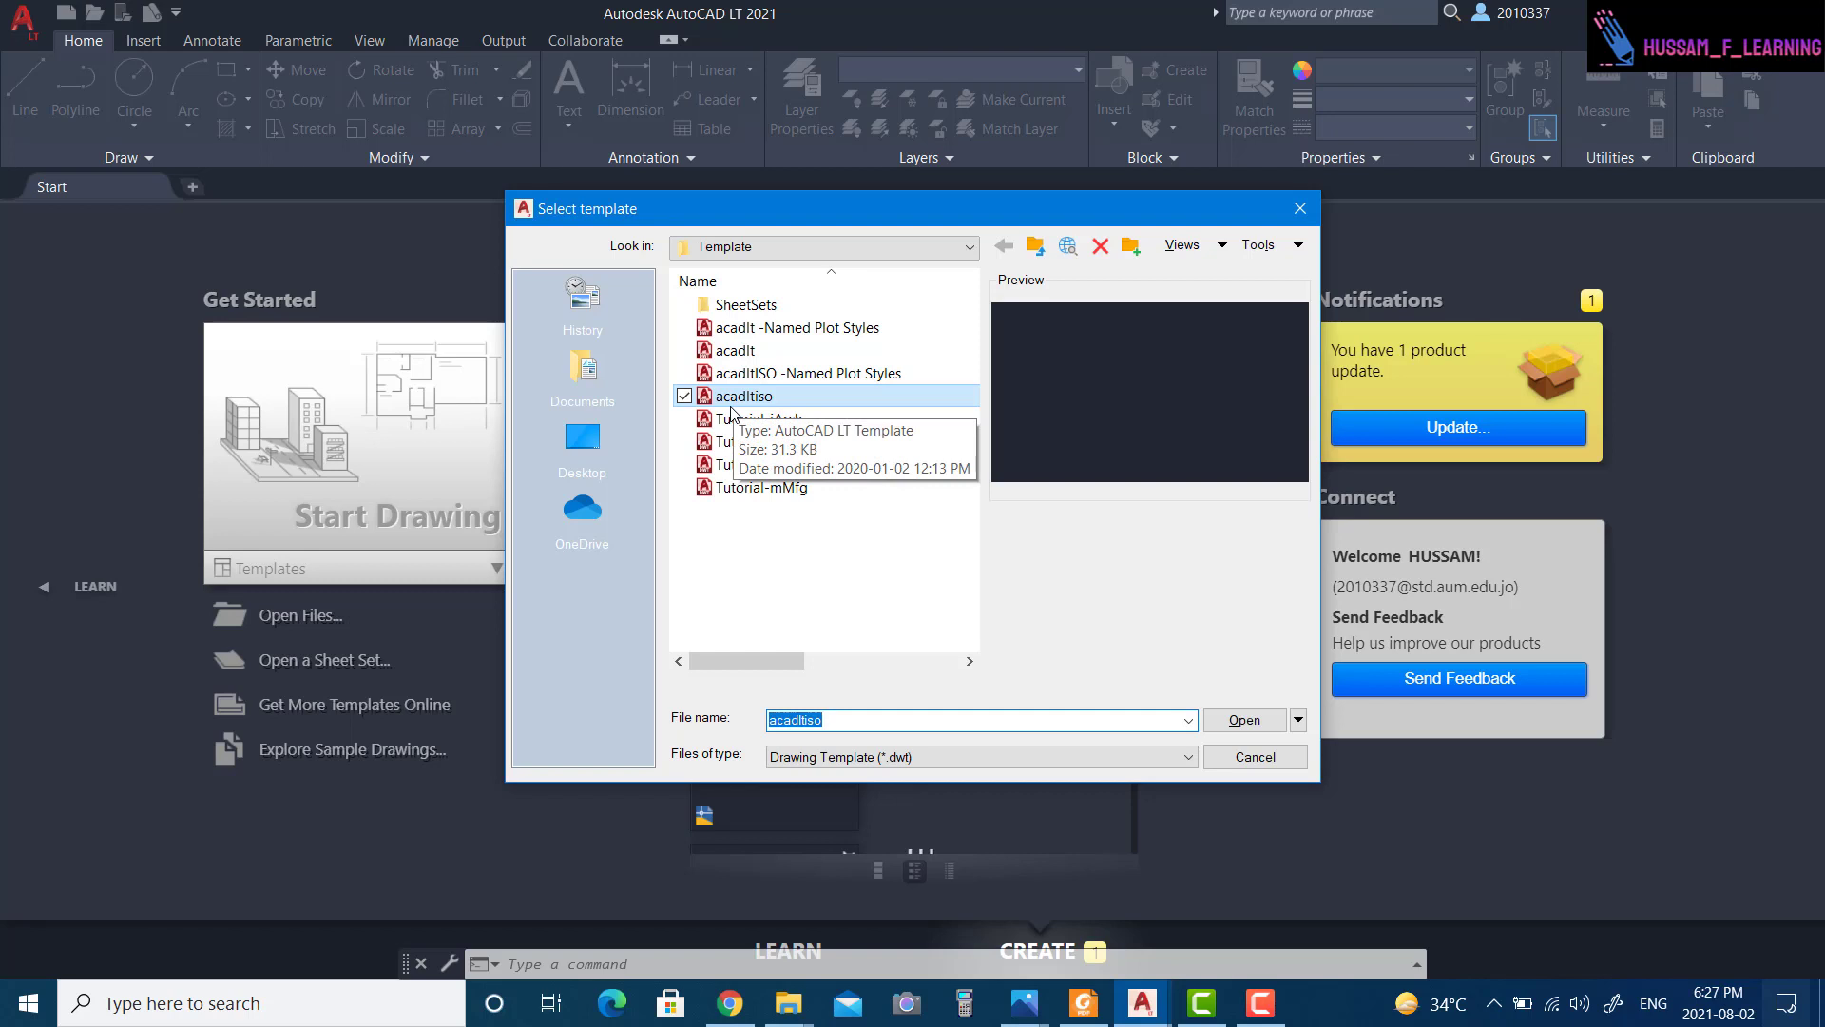
left_click(1299, 722)
left_click(1262, 729)
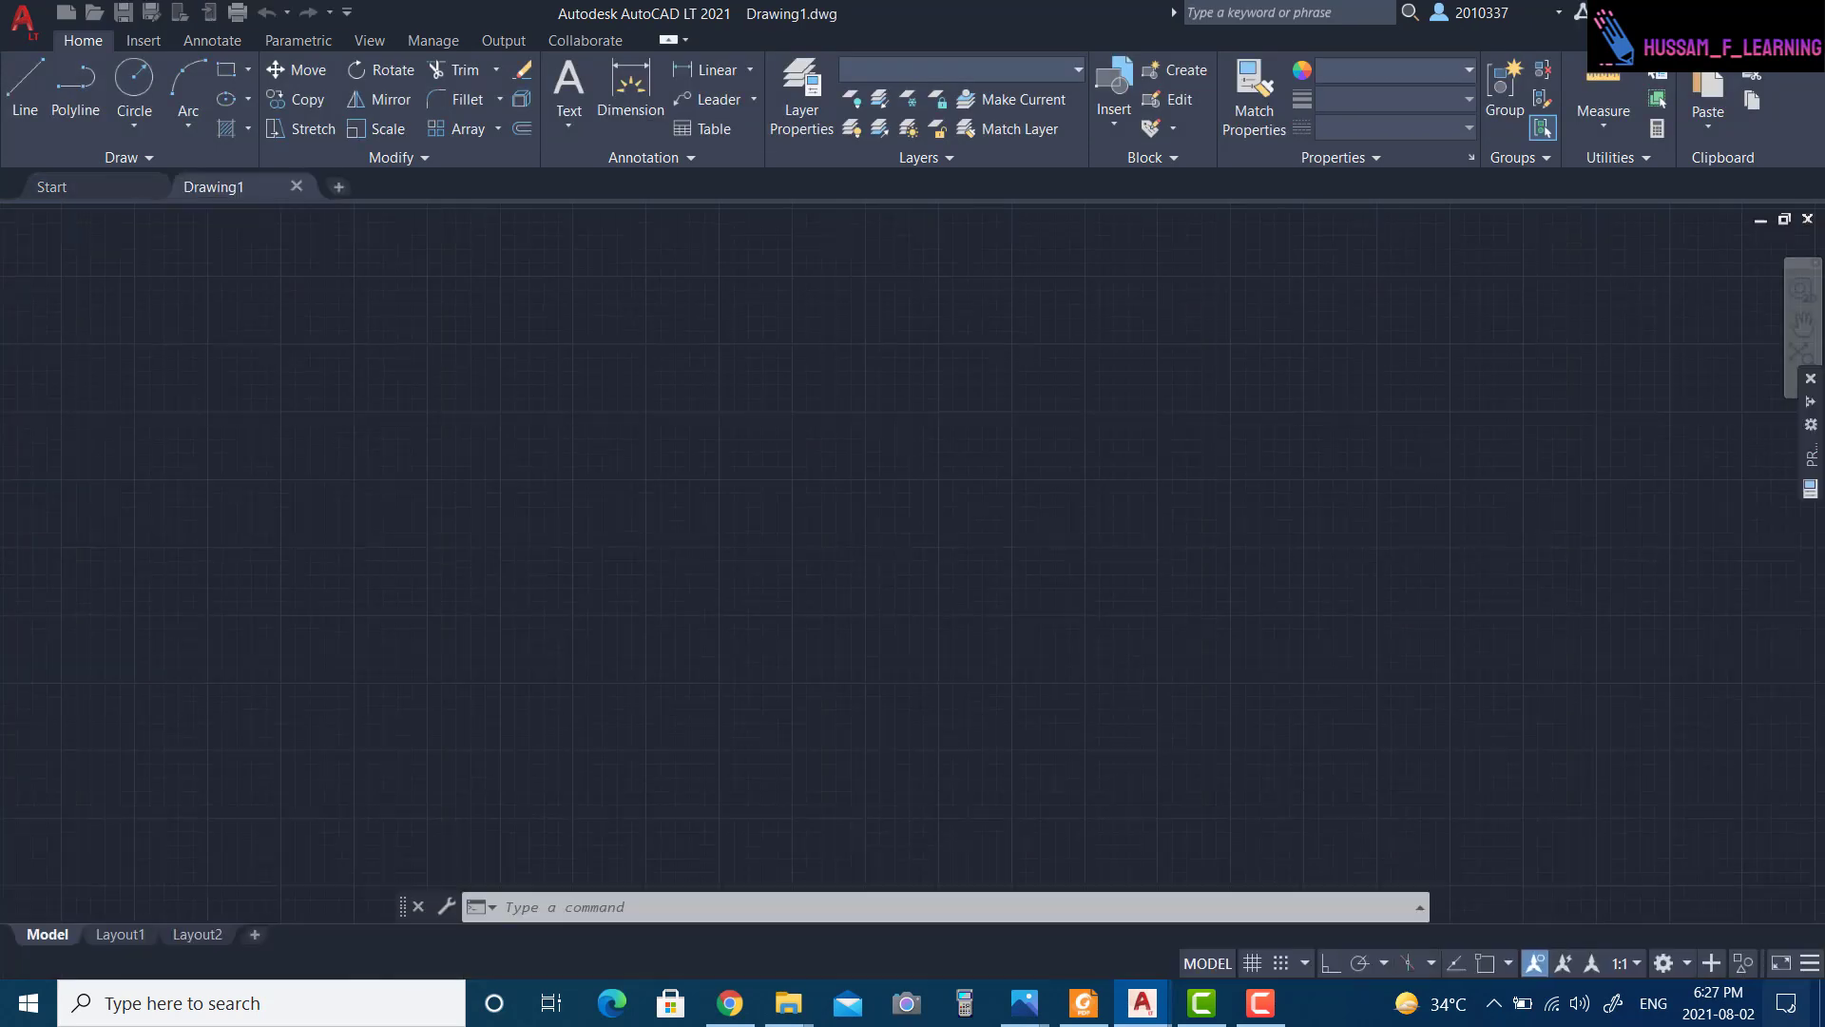
scroll(956, 522, "down", 2)
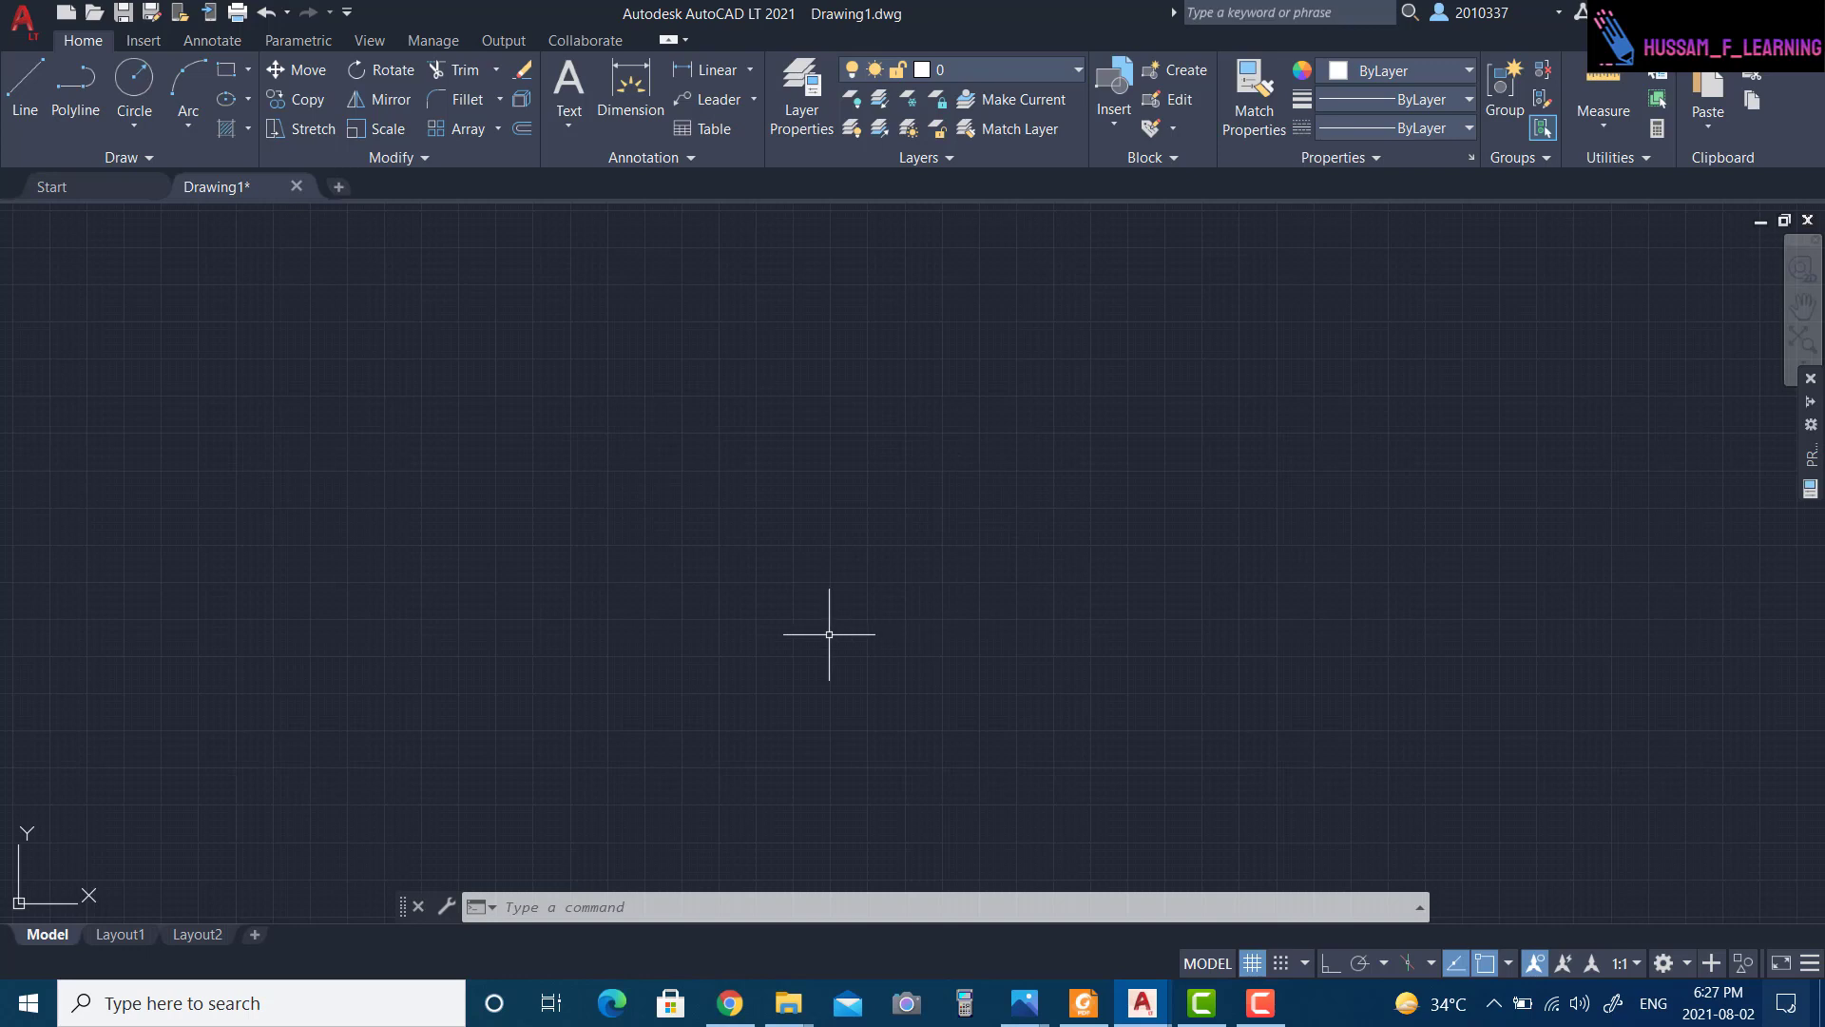
- Set the drawing's insertion scale units to Meters with the UNITS command
type("u")
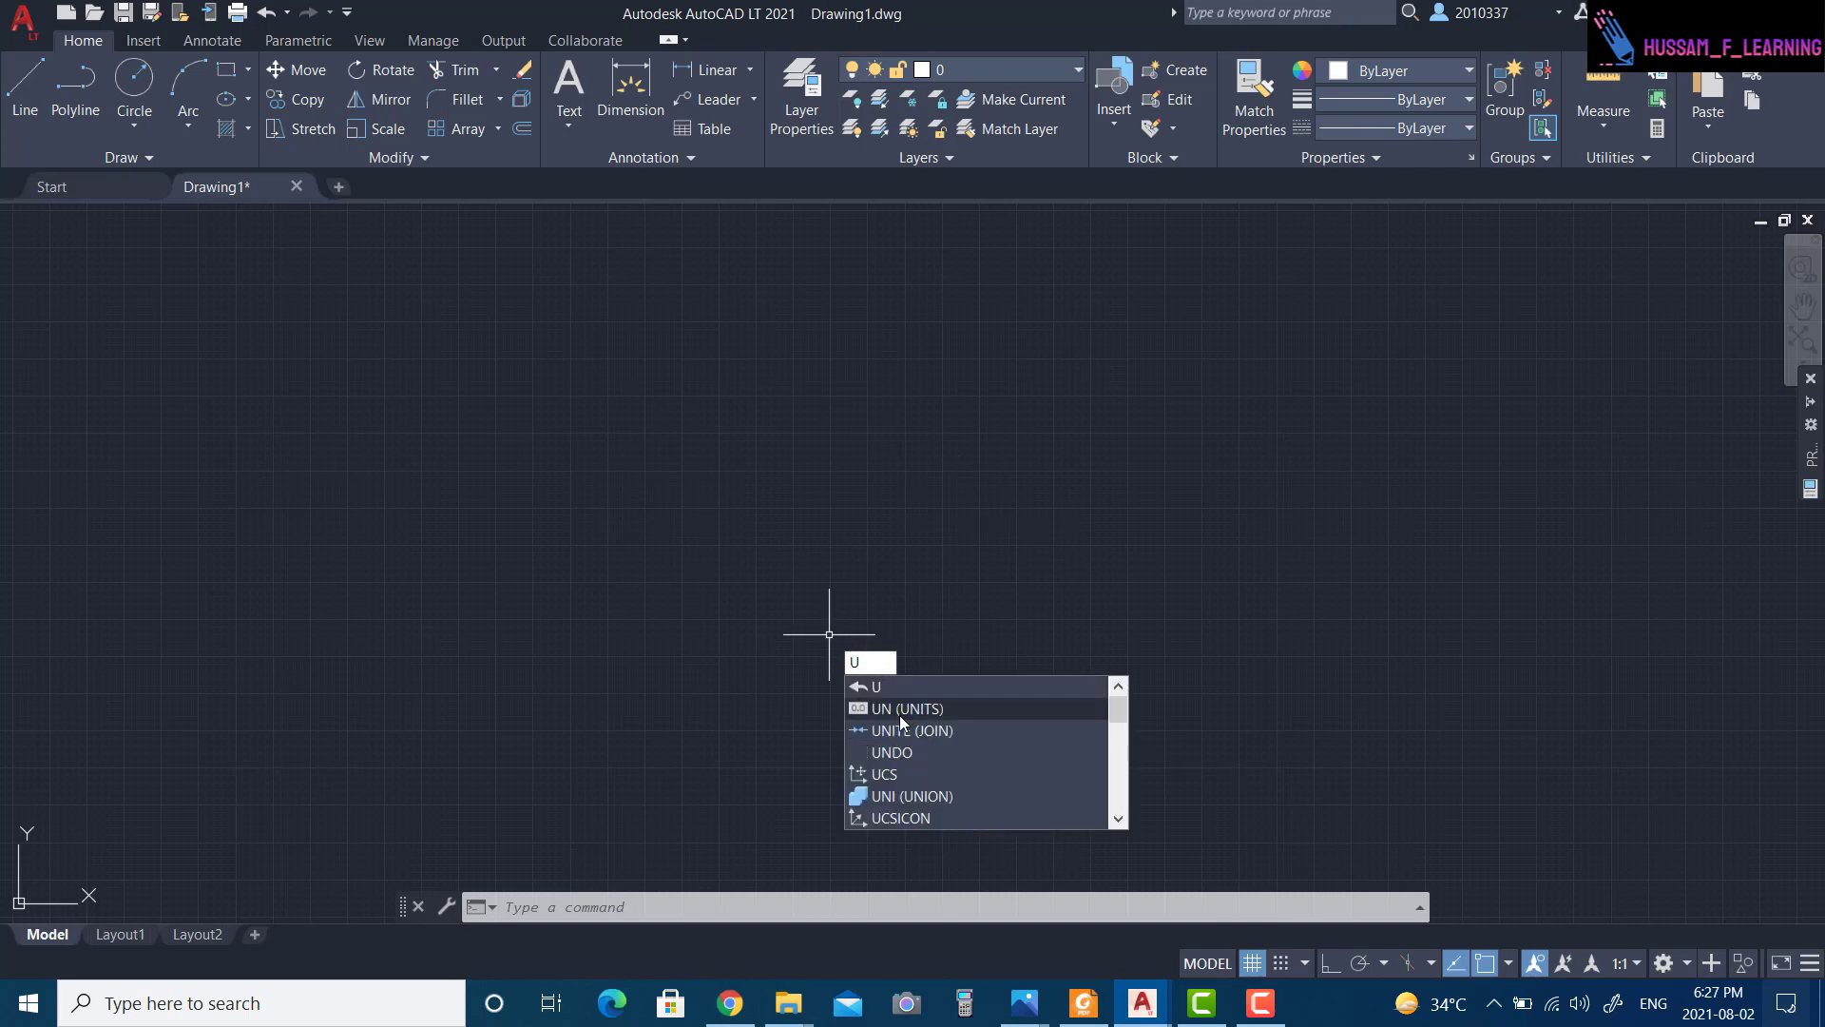
left_click(901, 719)
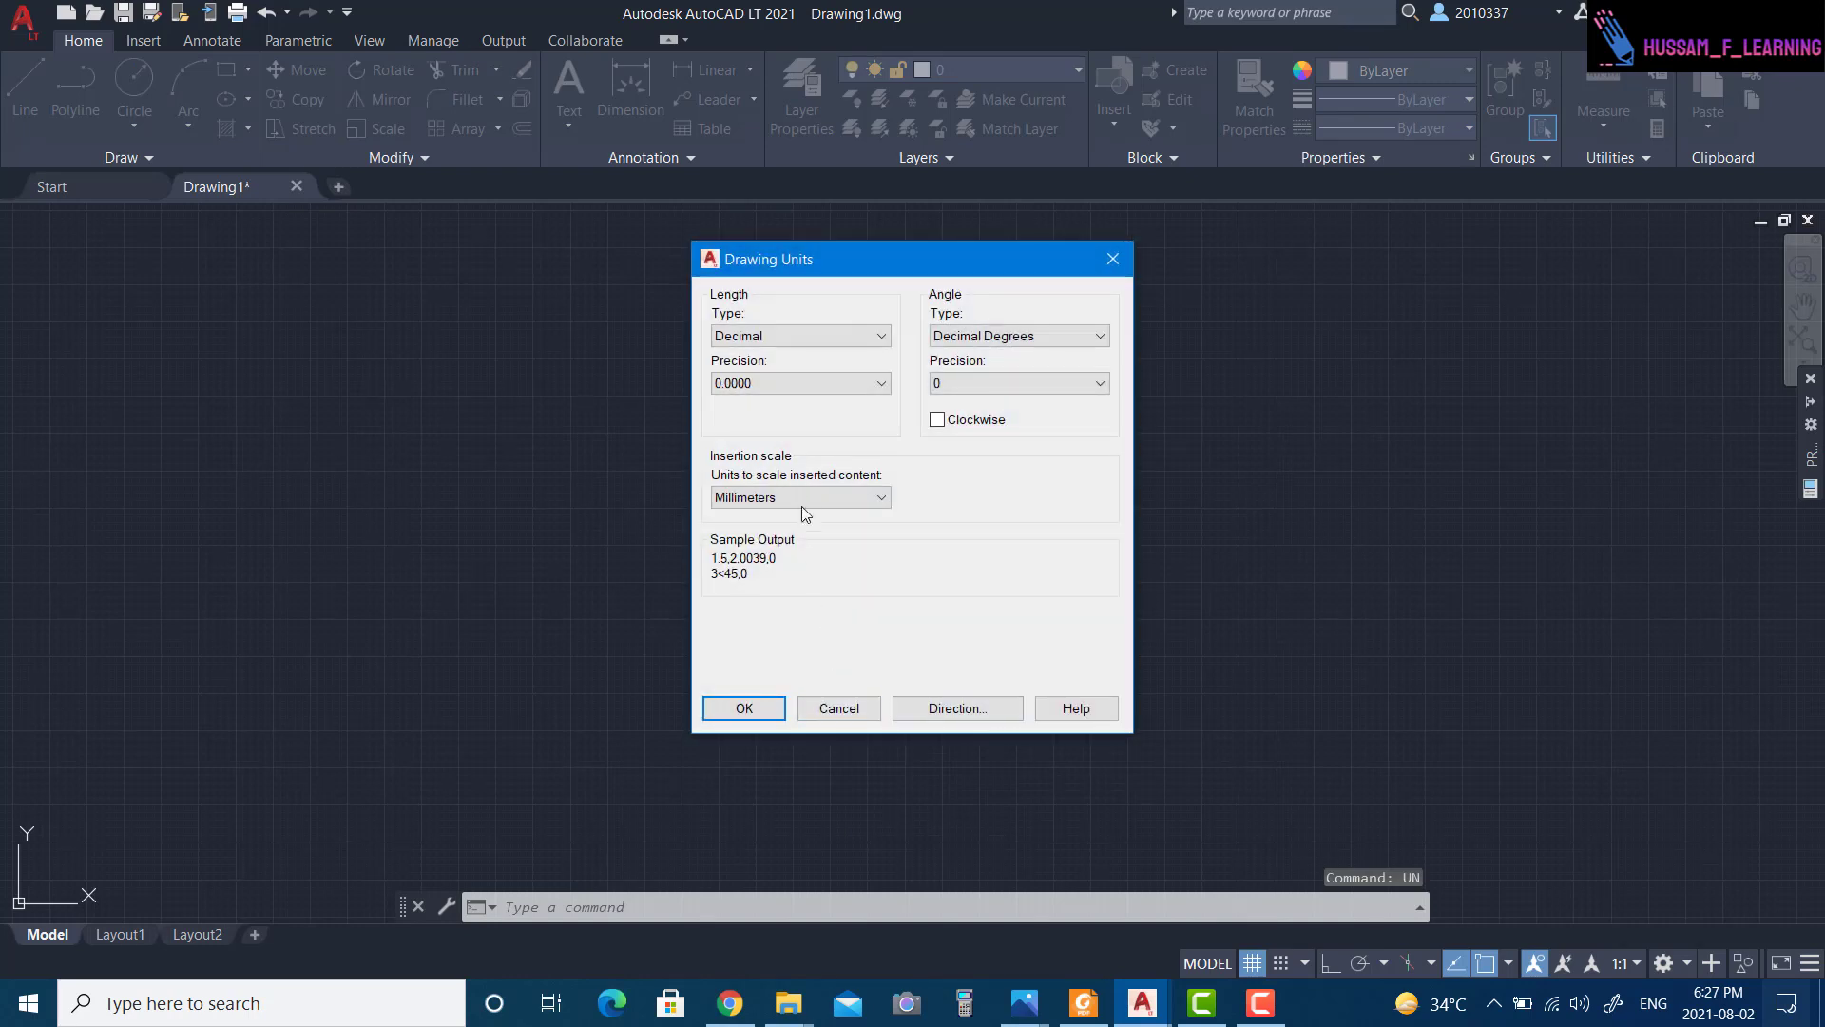
left_click(808, 498)
left_click(789, 623)
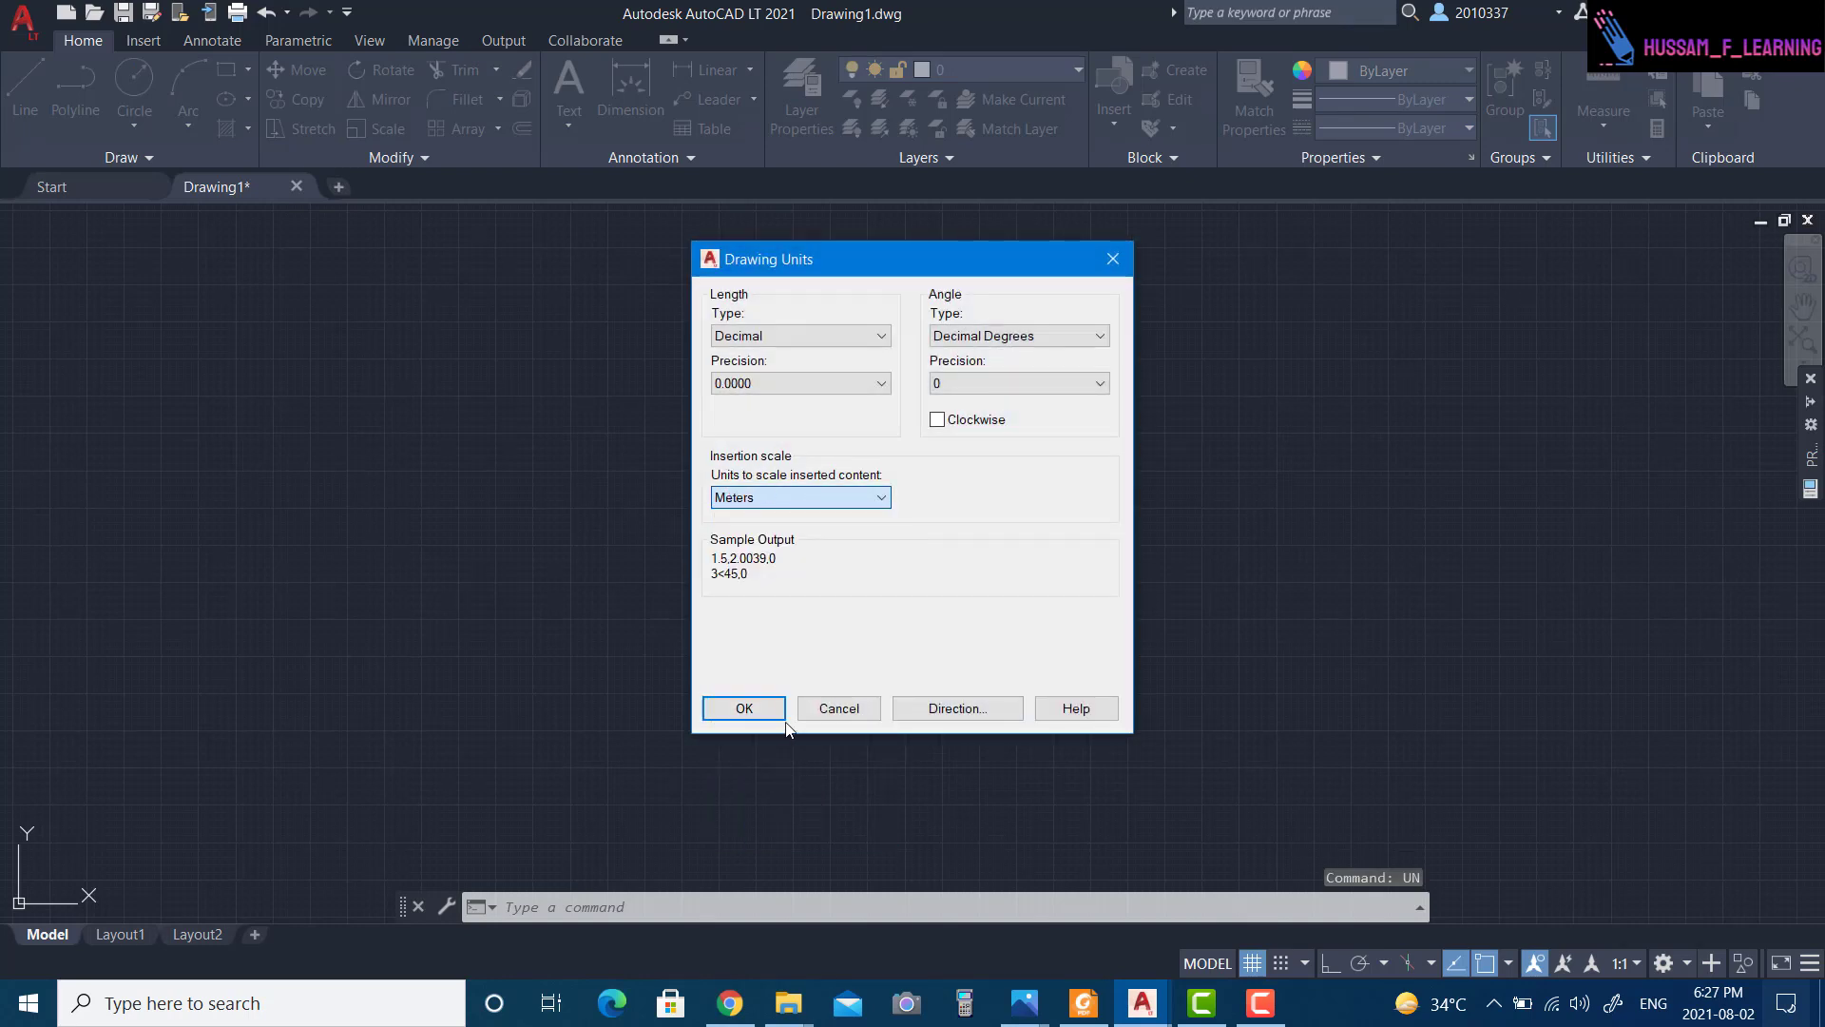
left_click(744, 709)
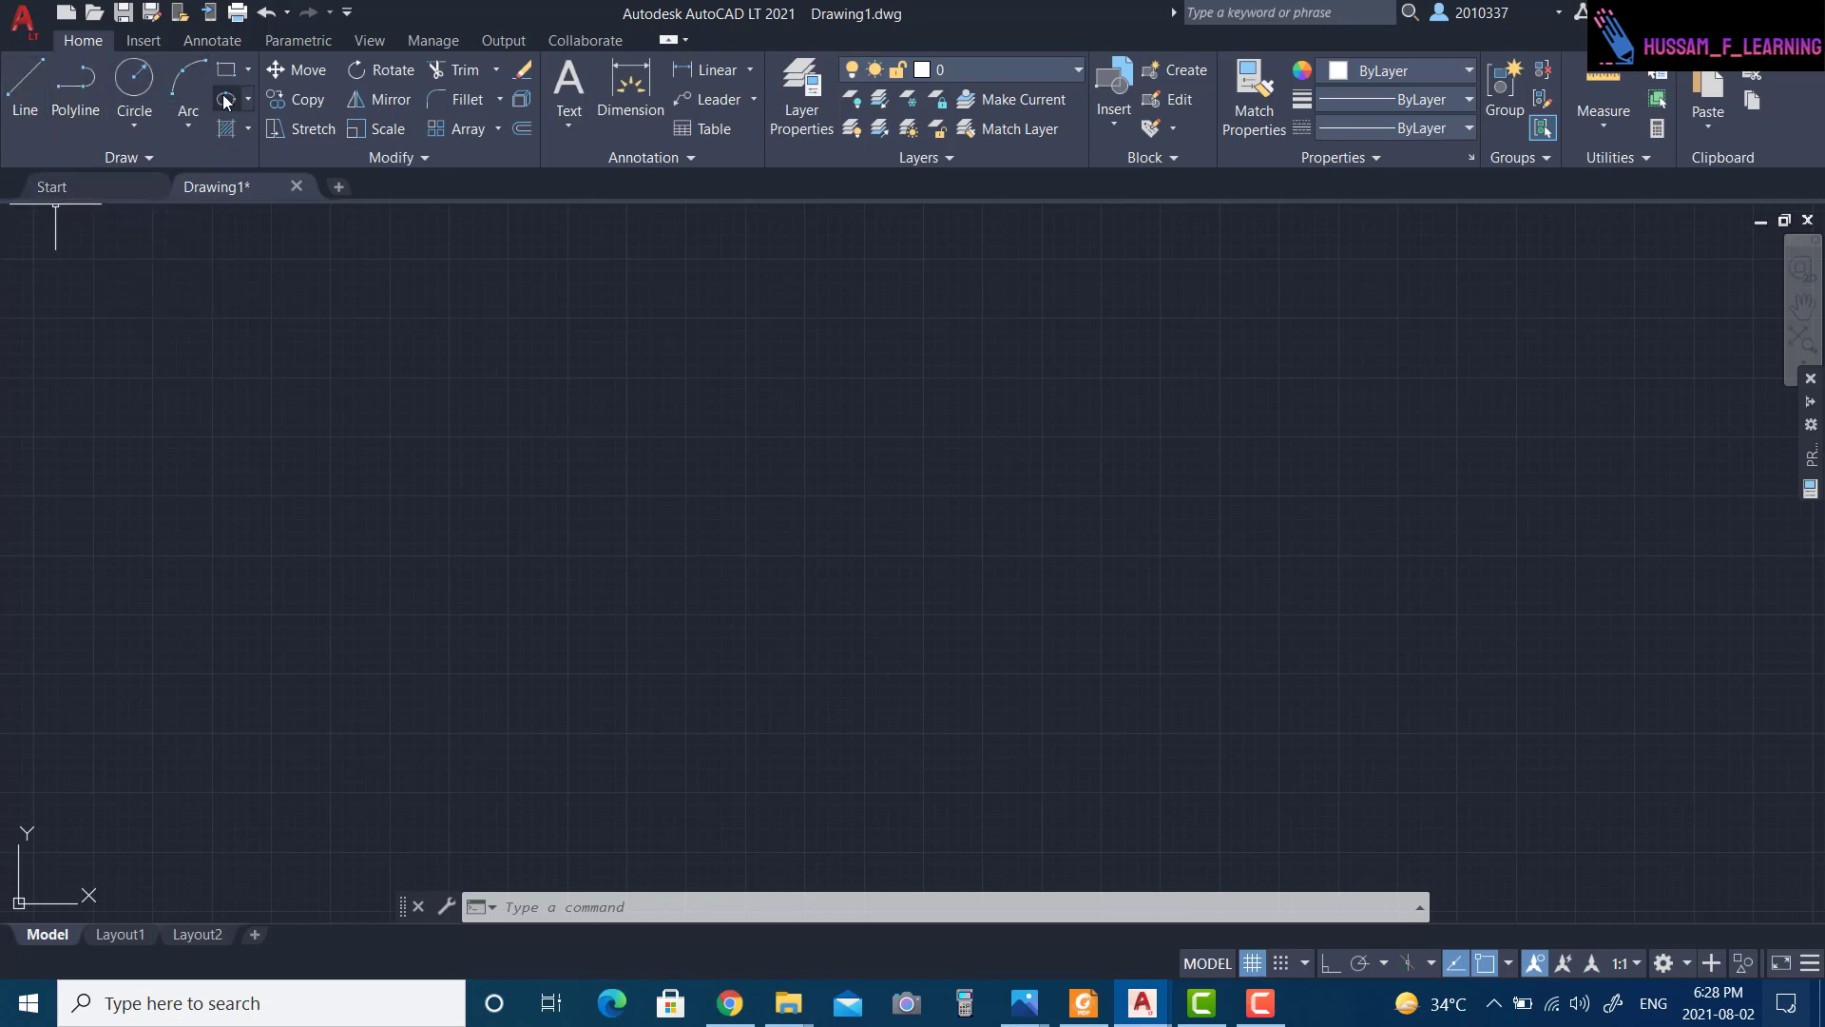
- Draw a closed four-sided outline from separate lines, with a vertical right side about 161 units long and a slightly slanted left side
left_click(25, 87)
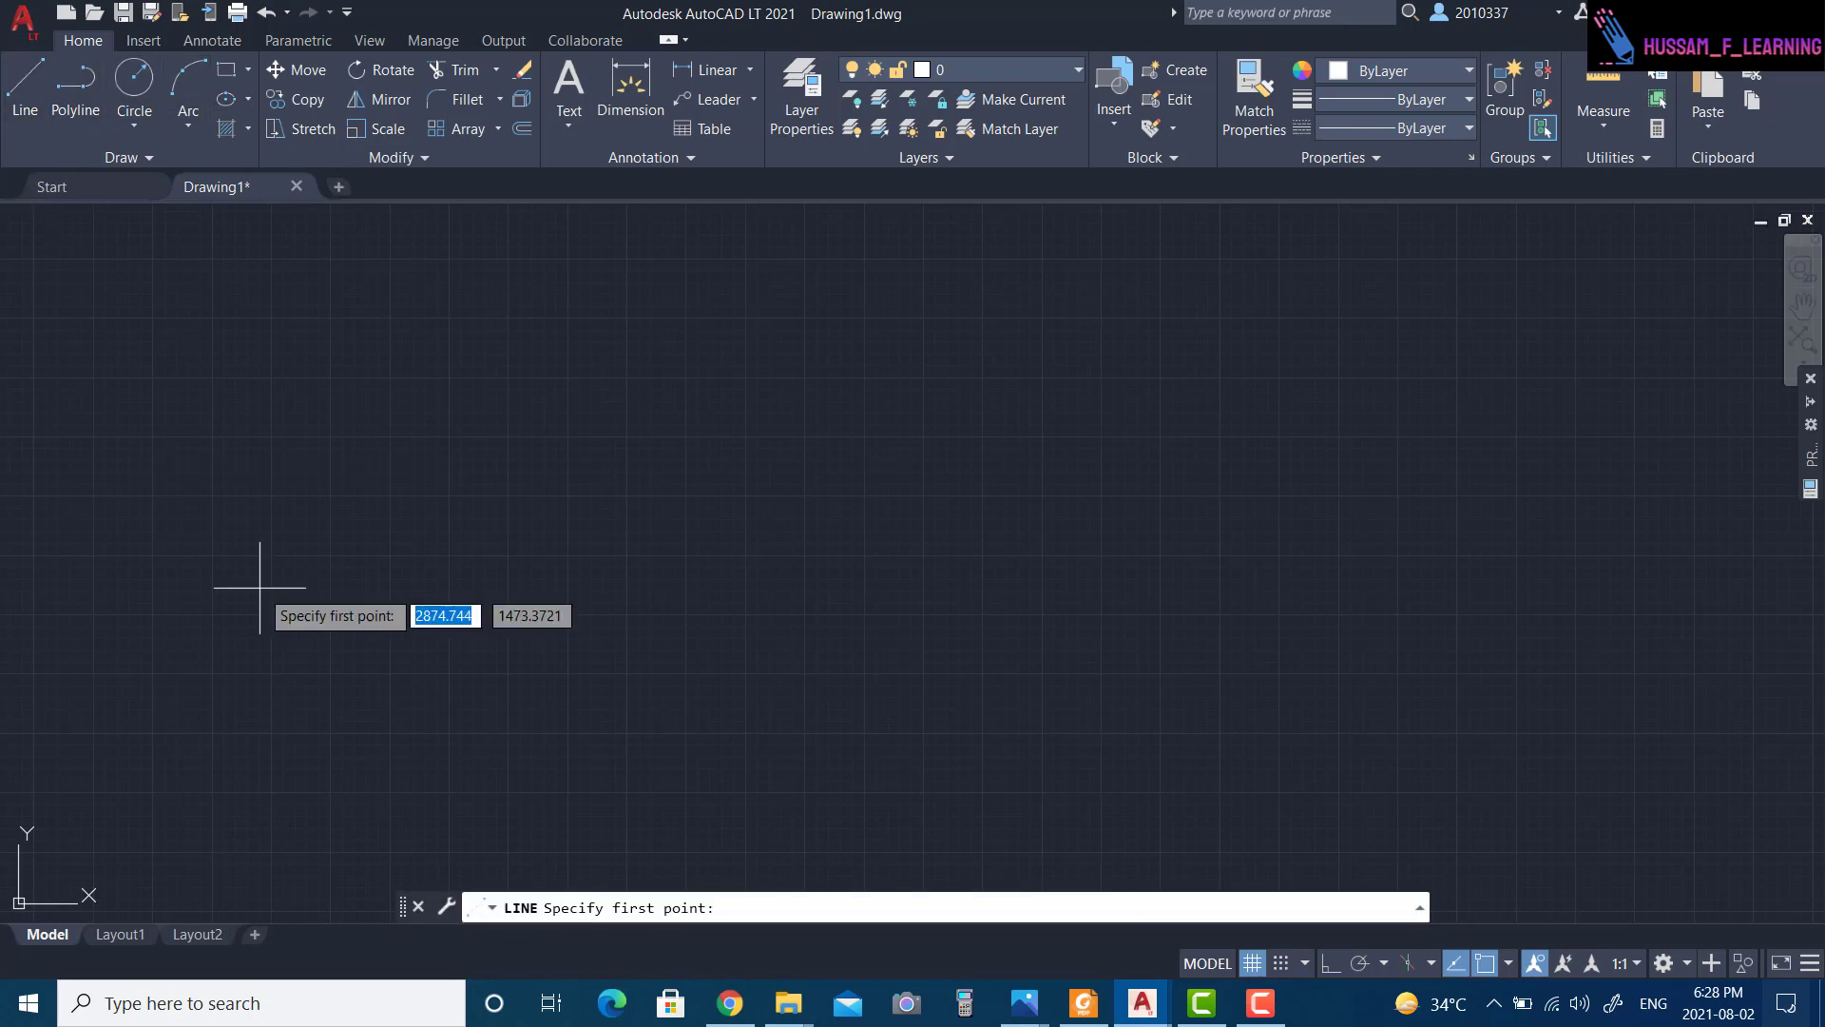
left_click(449, 433)
left_click(1048, 431)
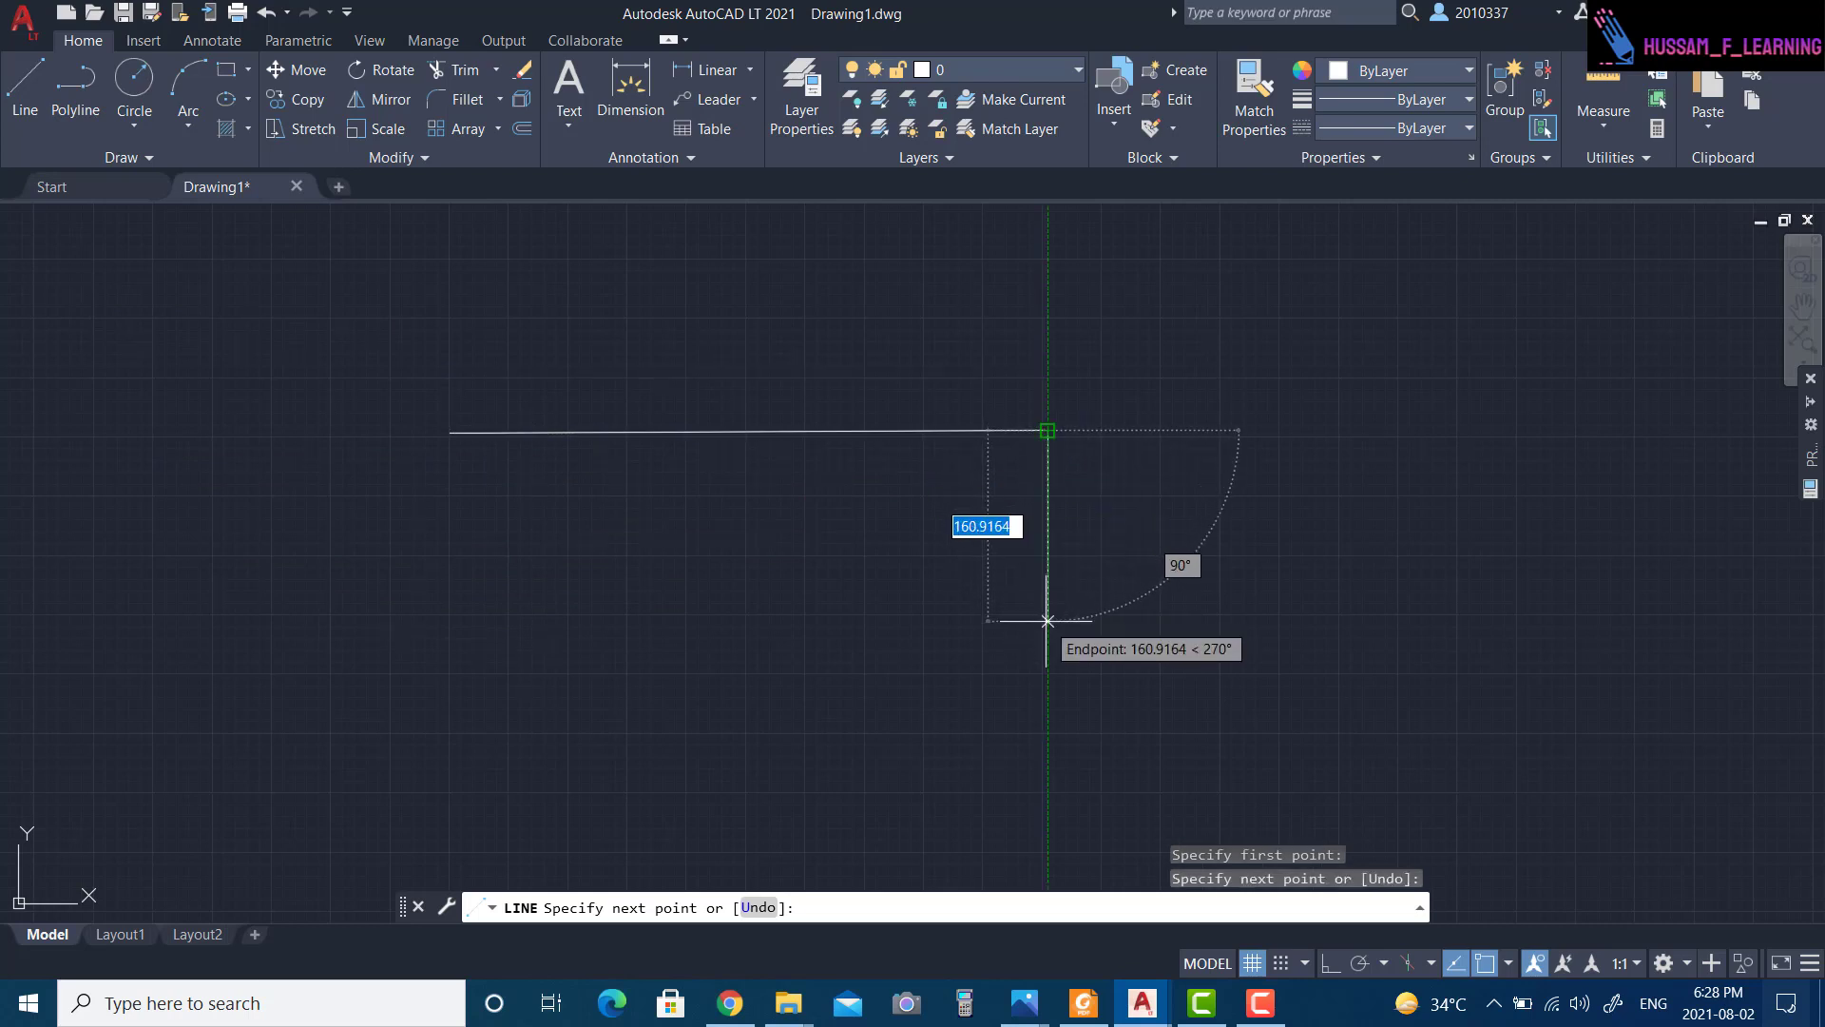
left_click(1048, 620)
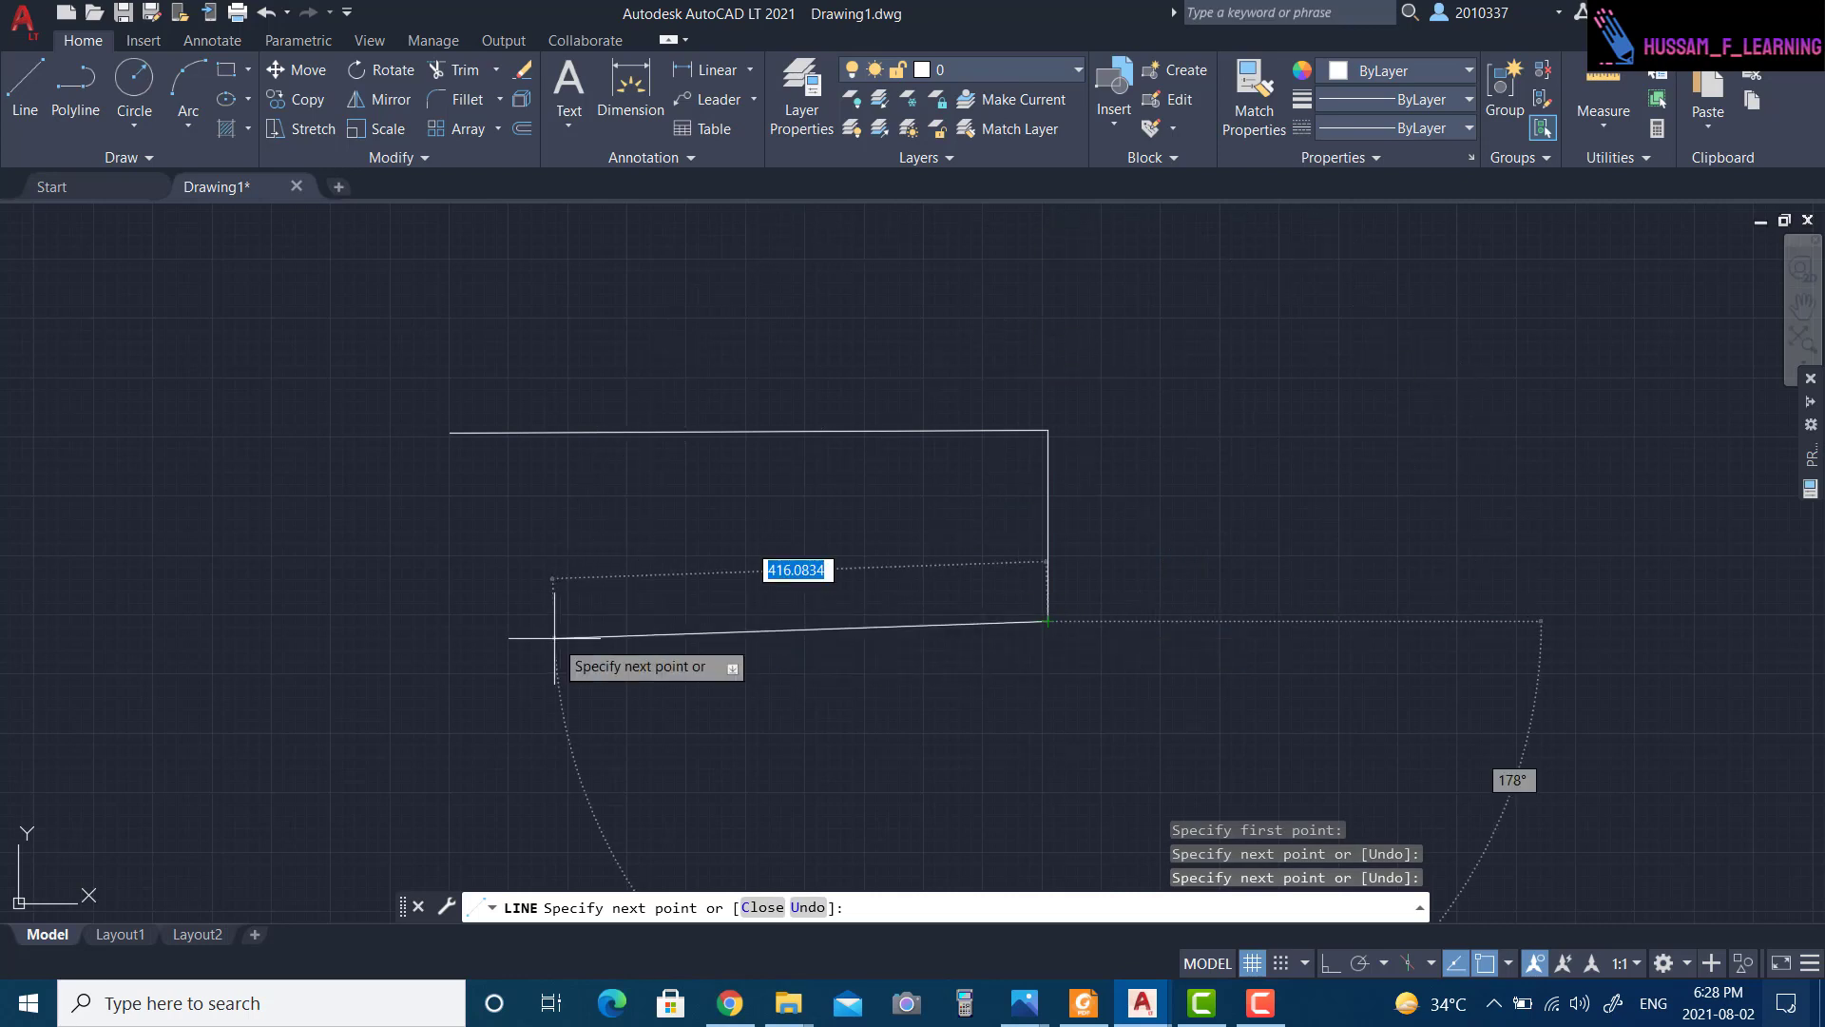
left_click(432, 620)
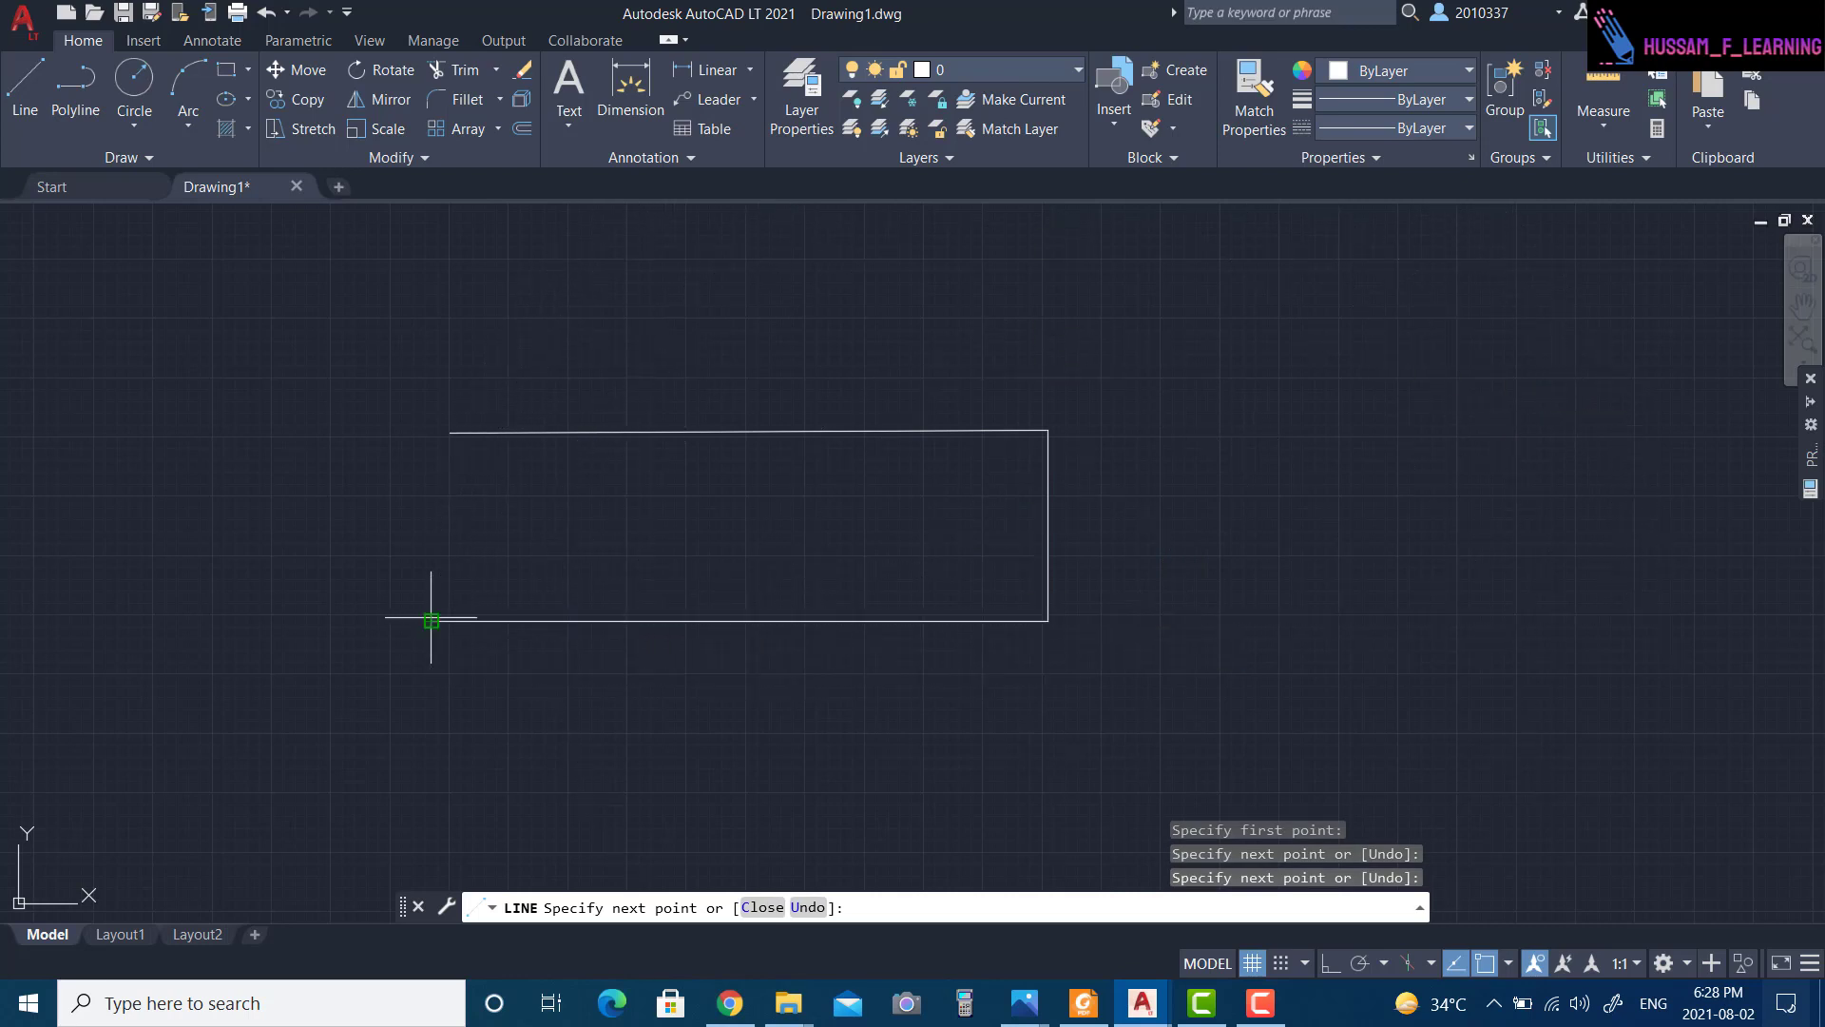
left_click(450, 433)
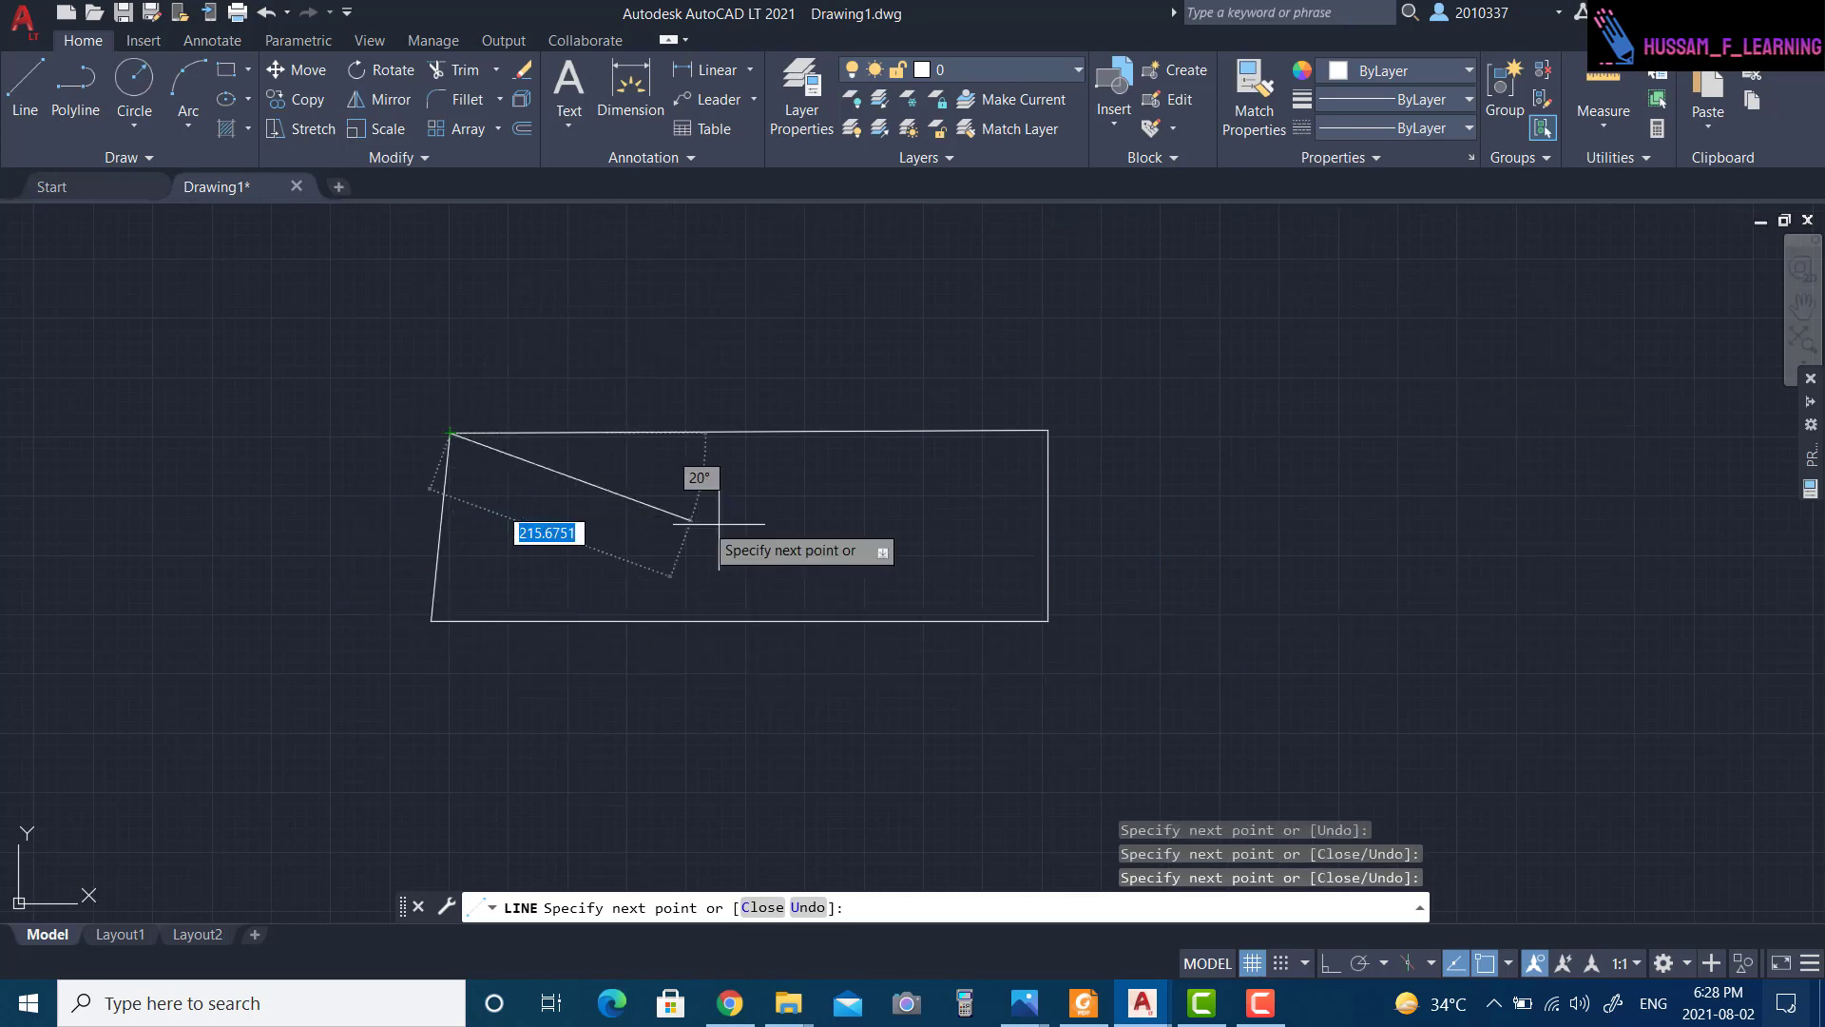
key("Escape")
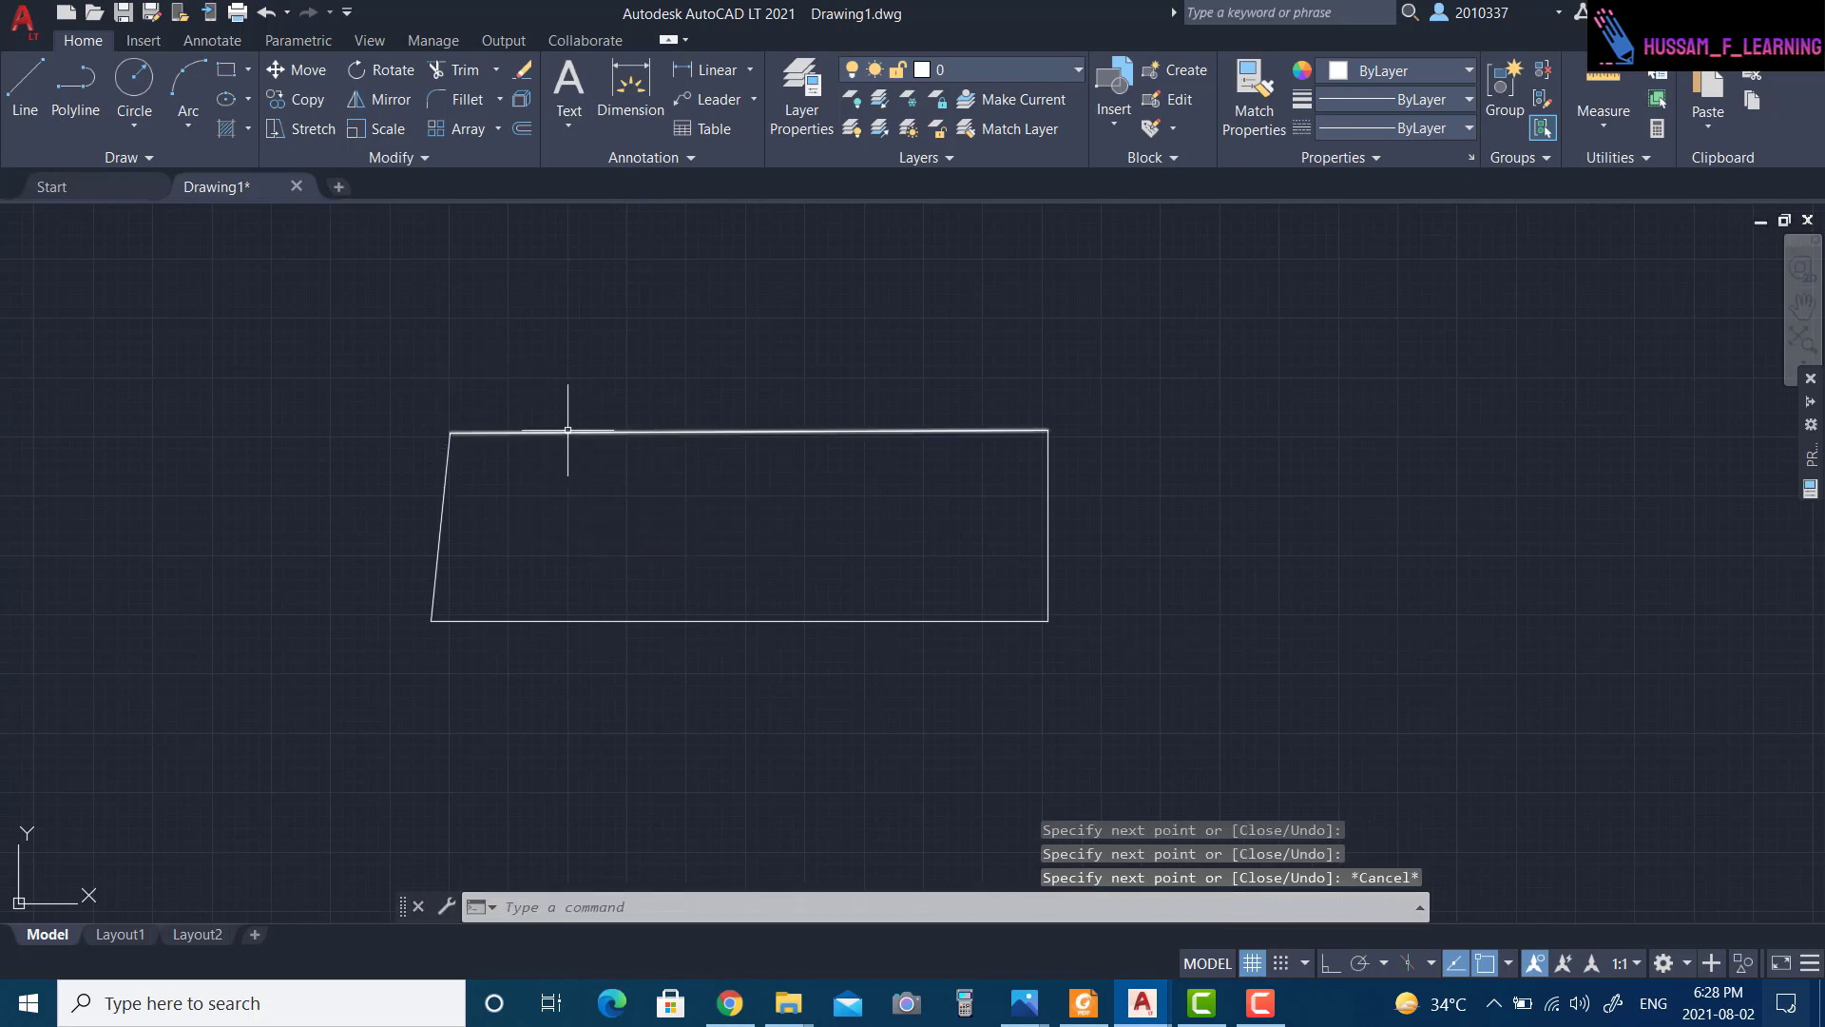
- Undo the erased lines and delete only the upper edge of the four-sided outline
key("ctrl+z")
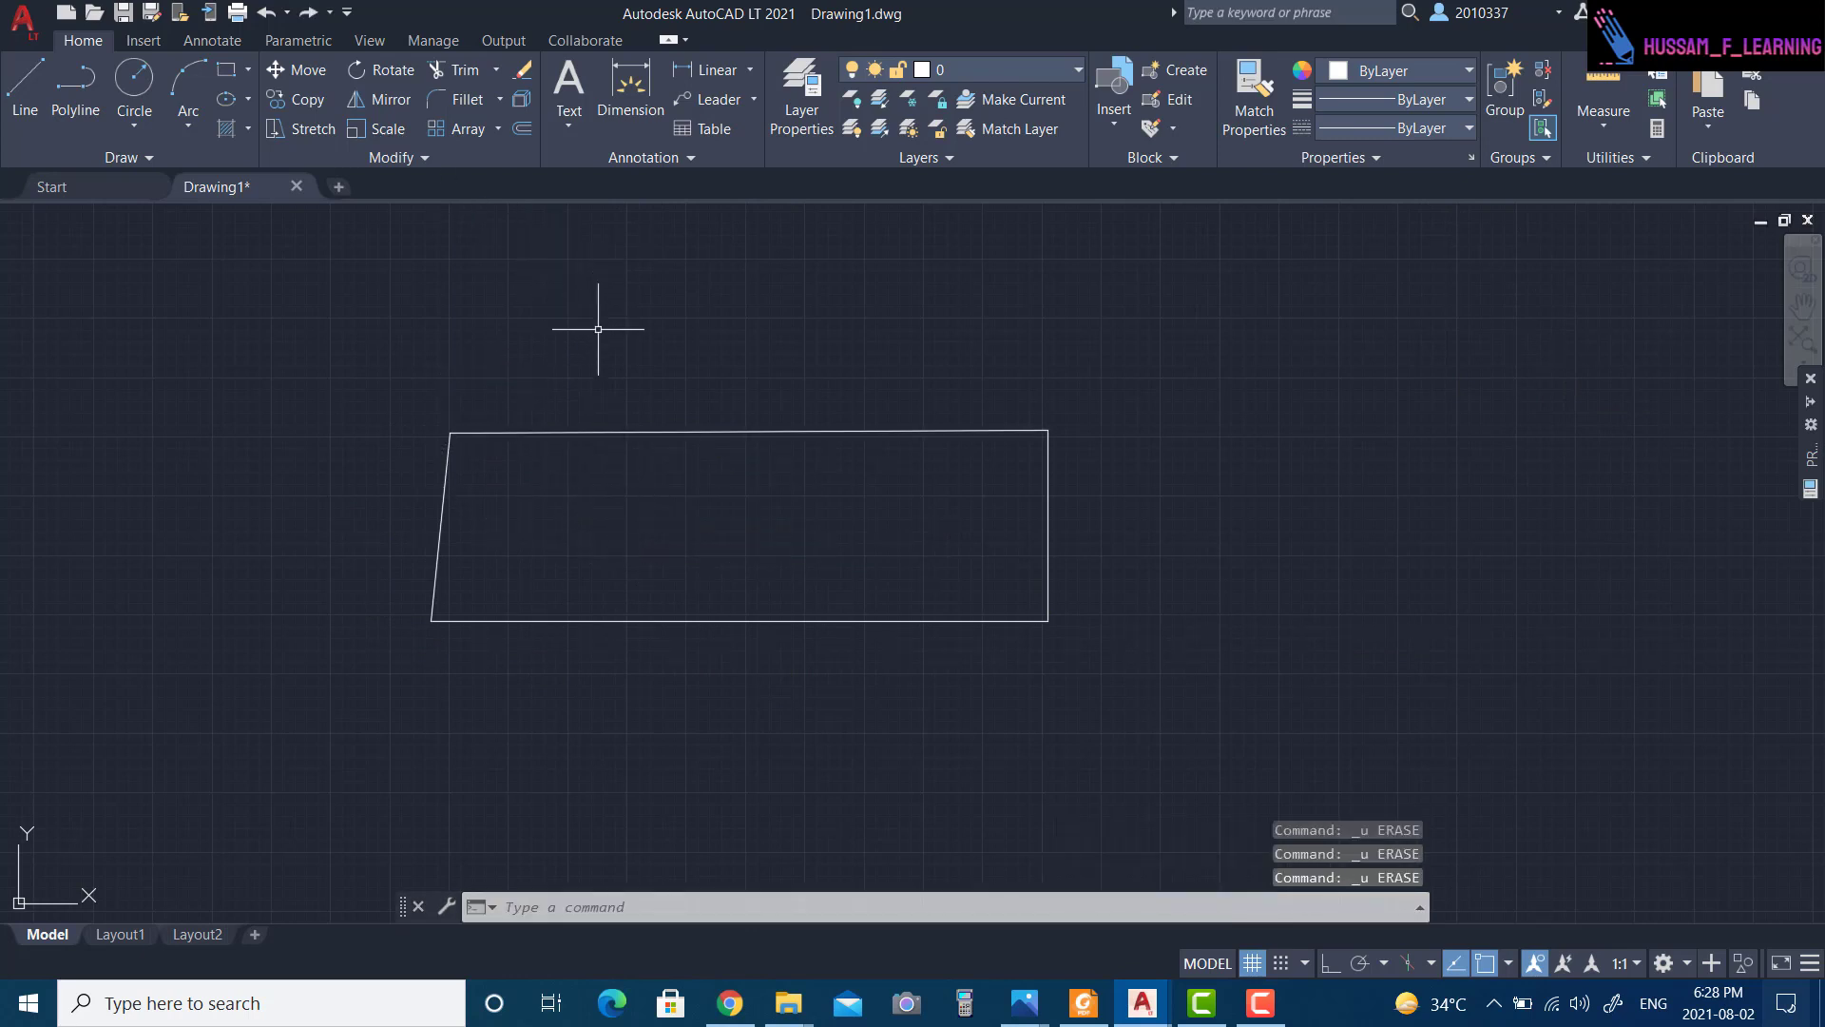
left_click(632, 431)
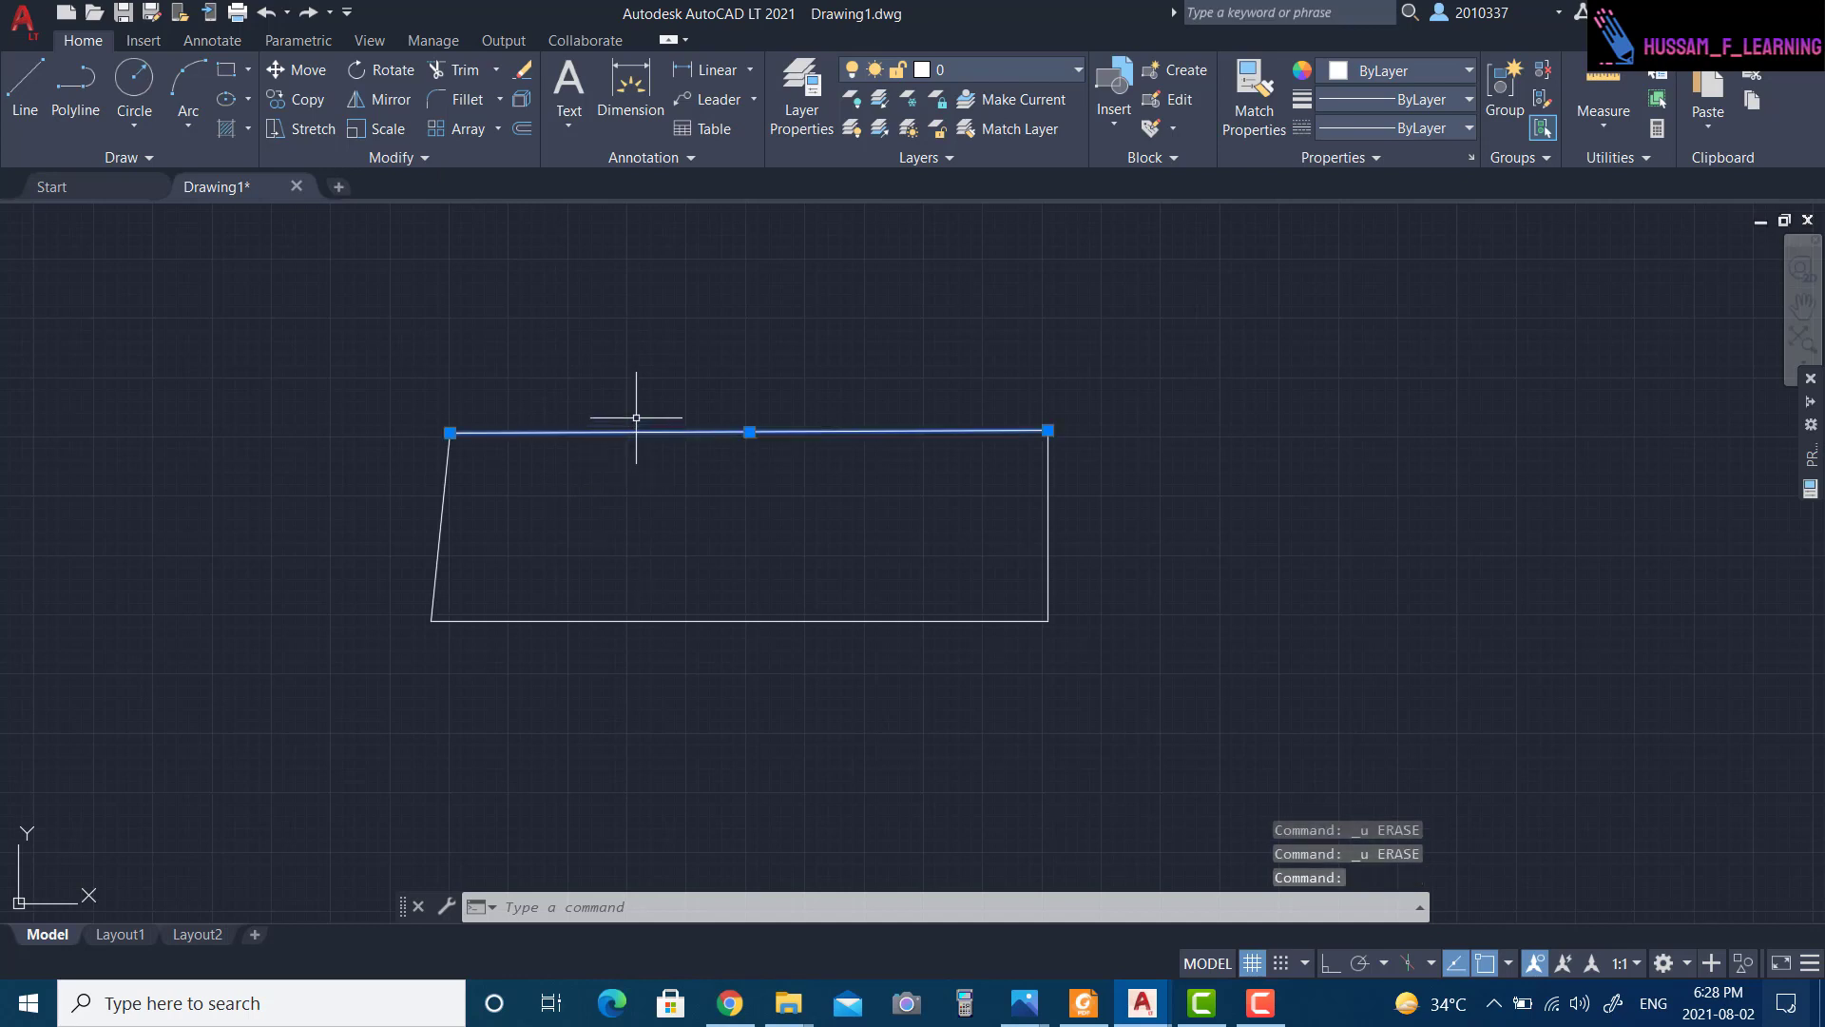
key("Delete")
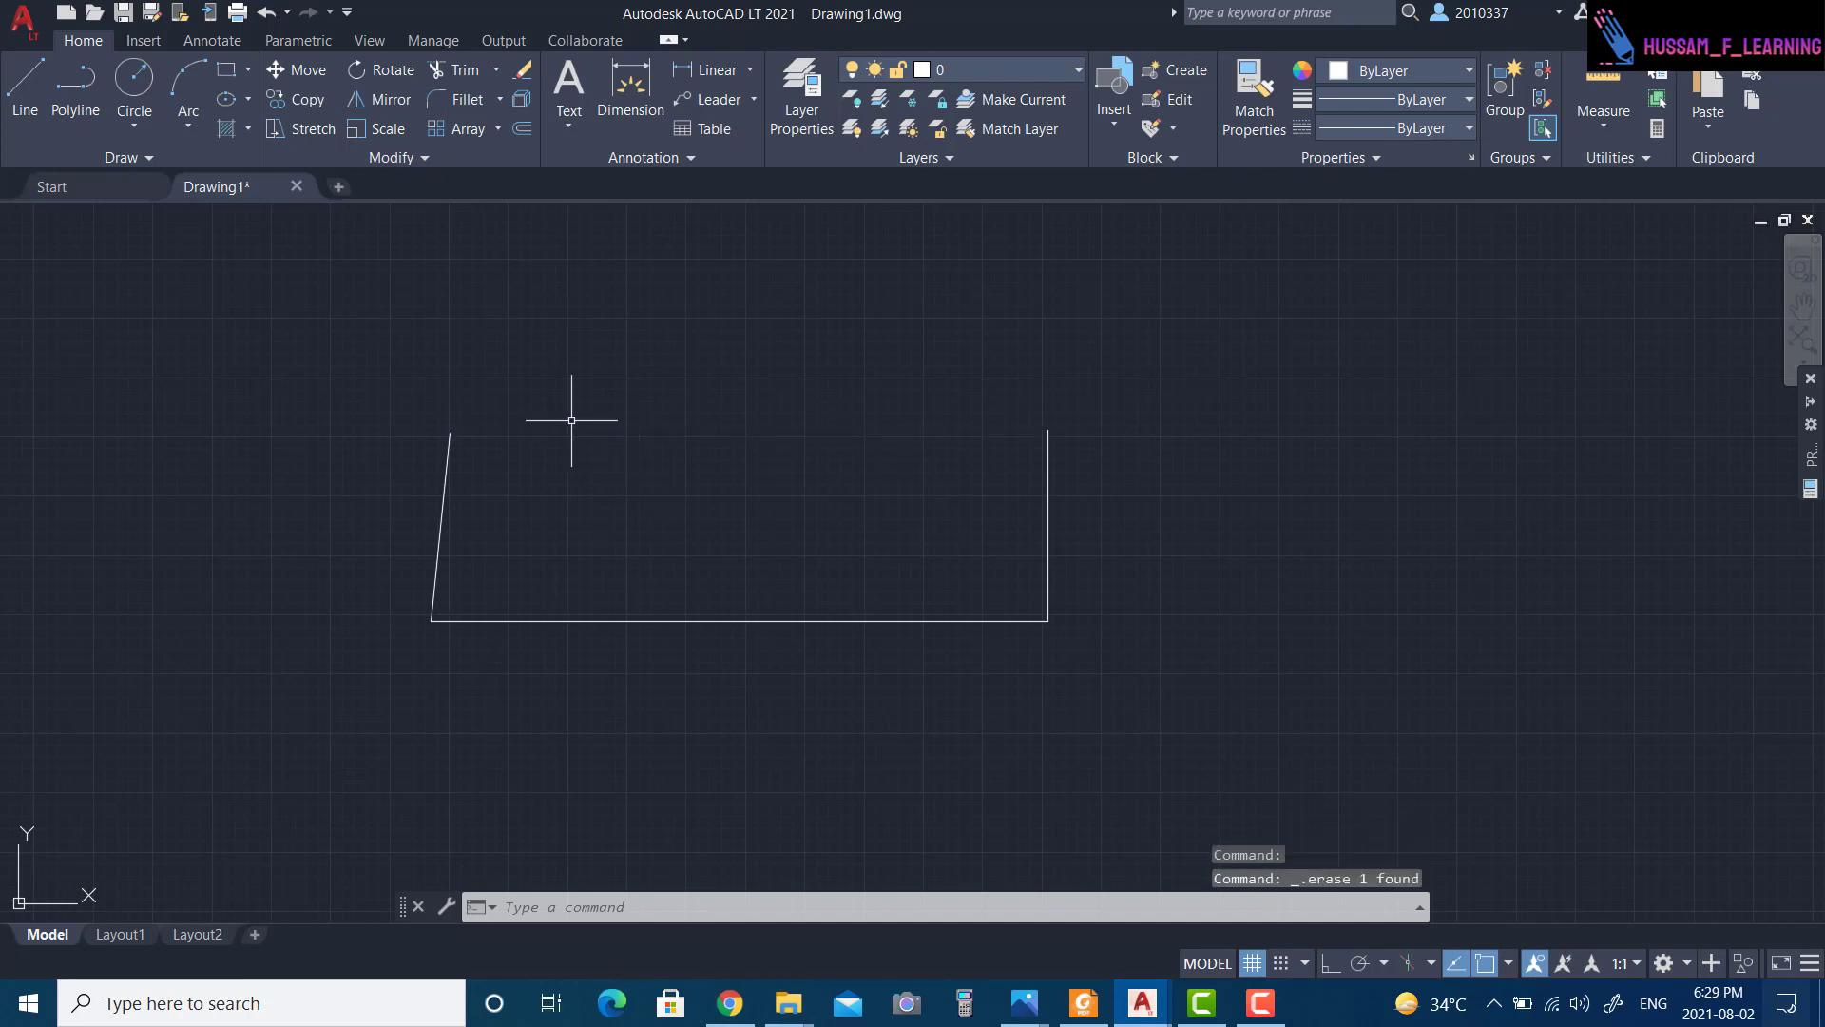
- Draw a closed triangle as a polyline above the open outline and select it
left_click(73, 95)
left_click(554, 264)
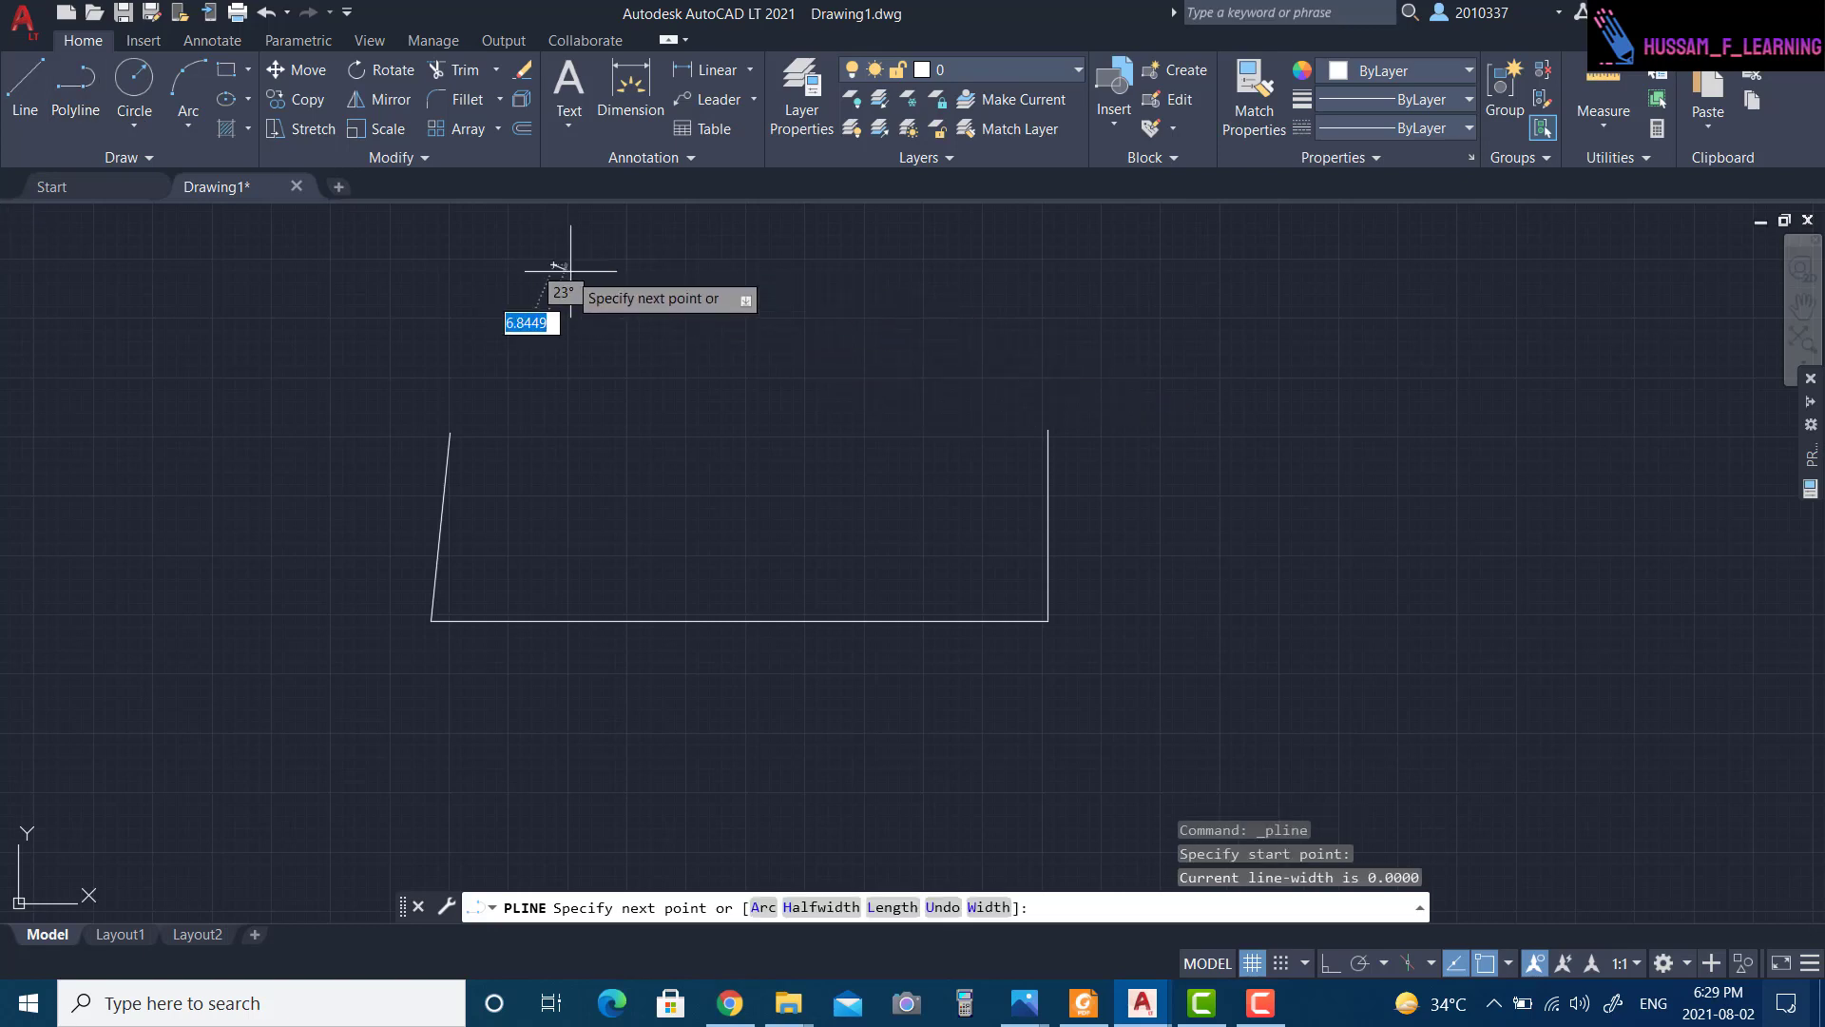
left_click(834, 334)
left_click(748, 412)
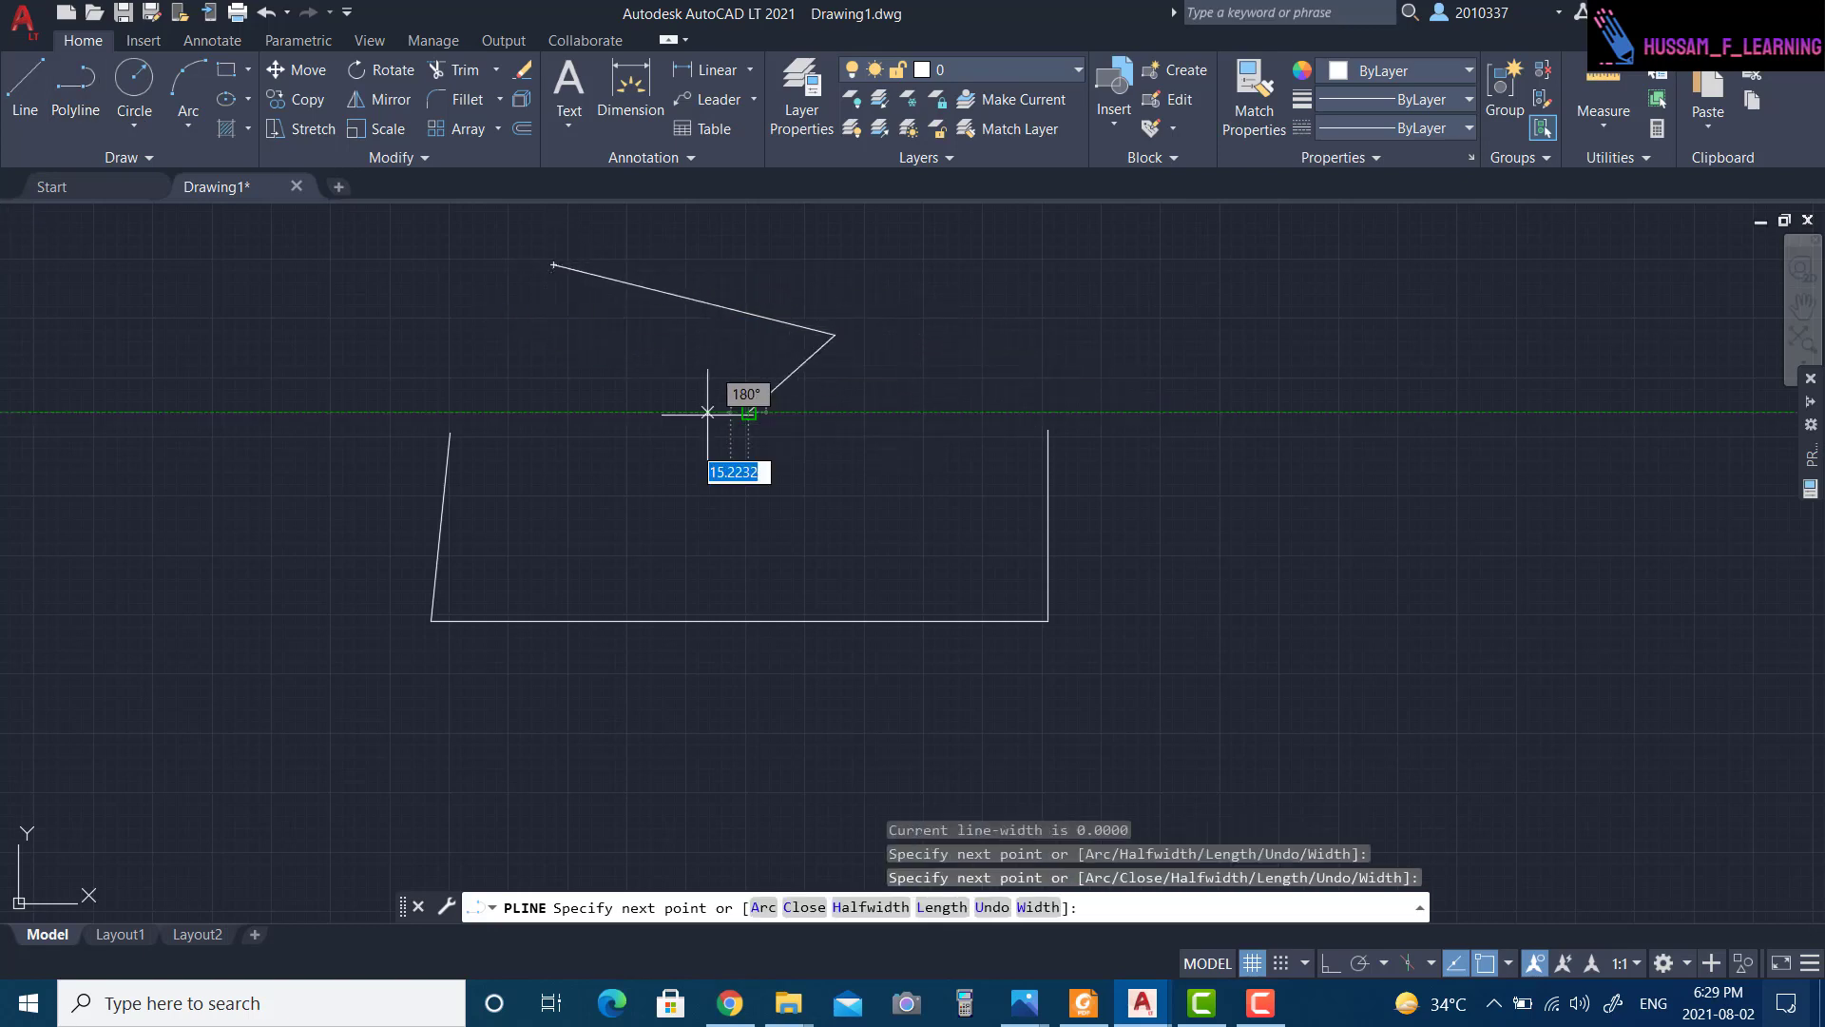
left_click(554, 264)
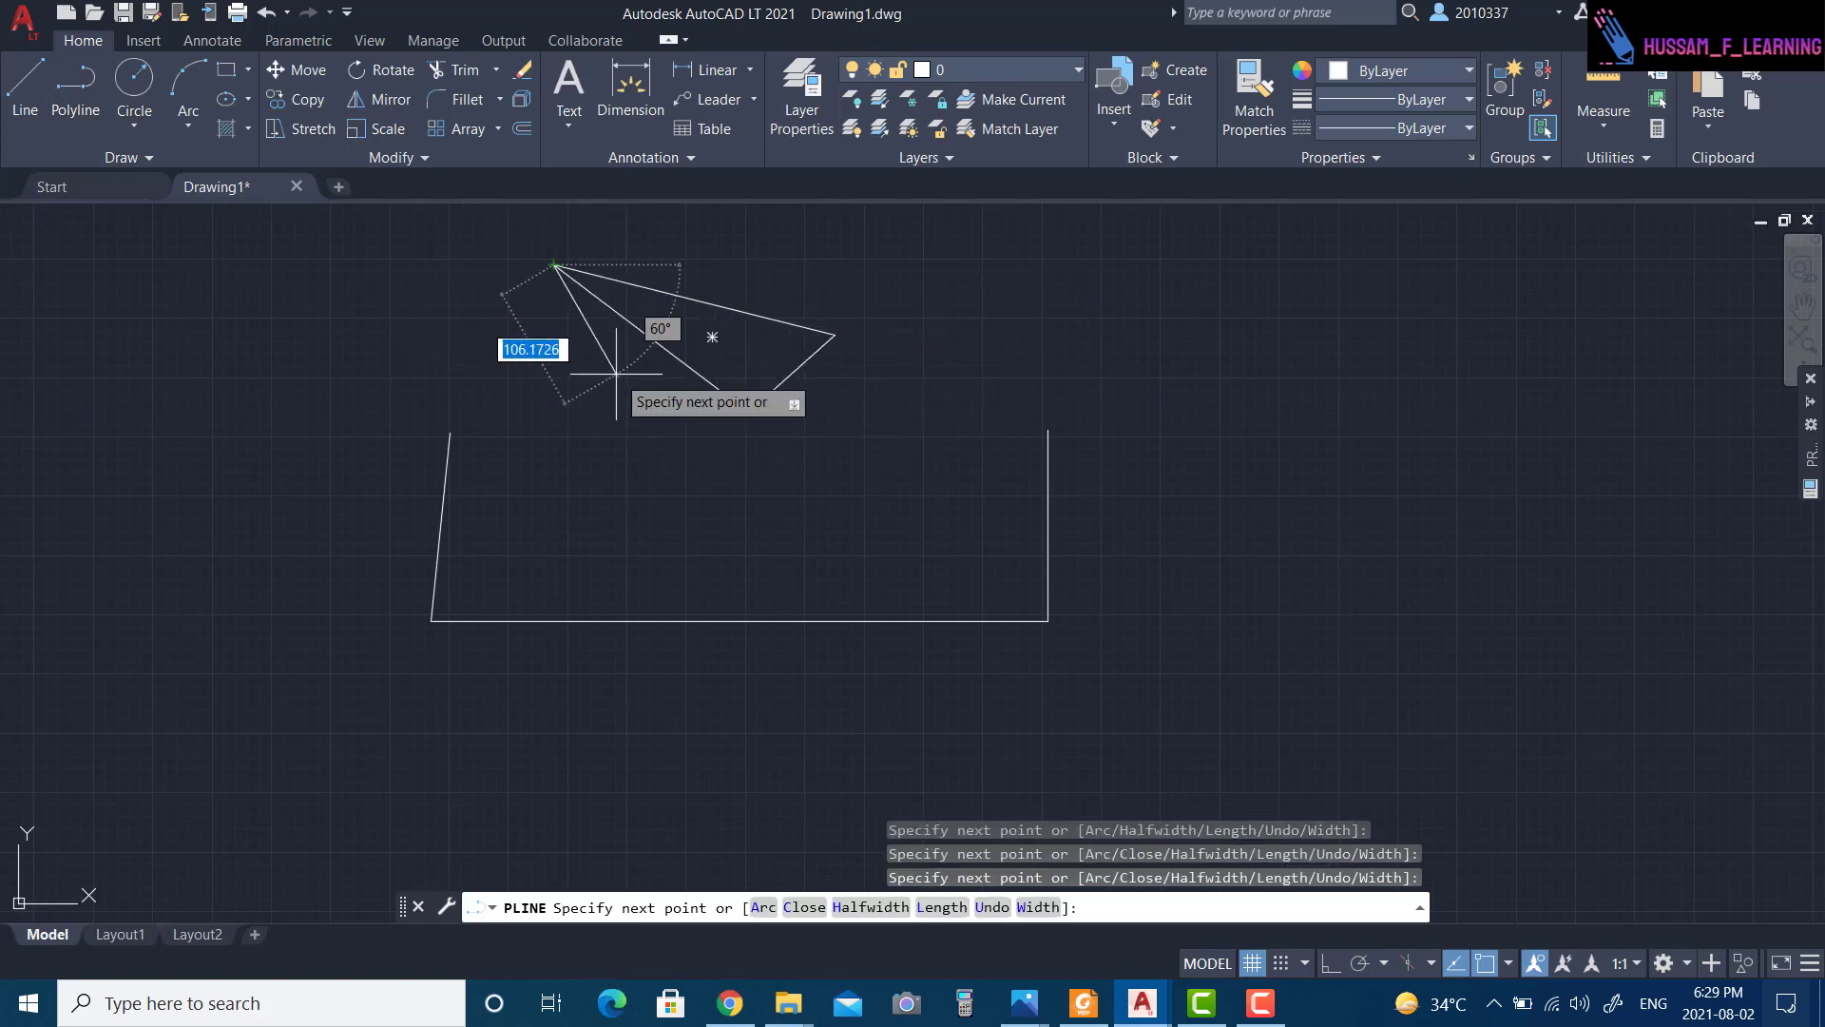
key("Escape")
left_click(792, 371)
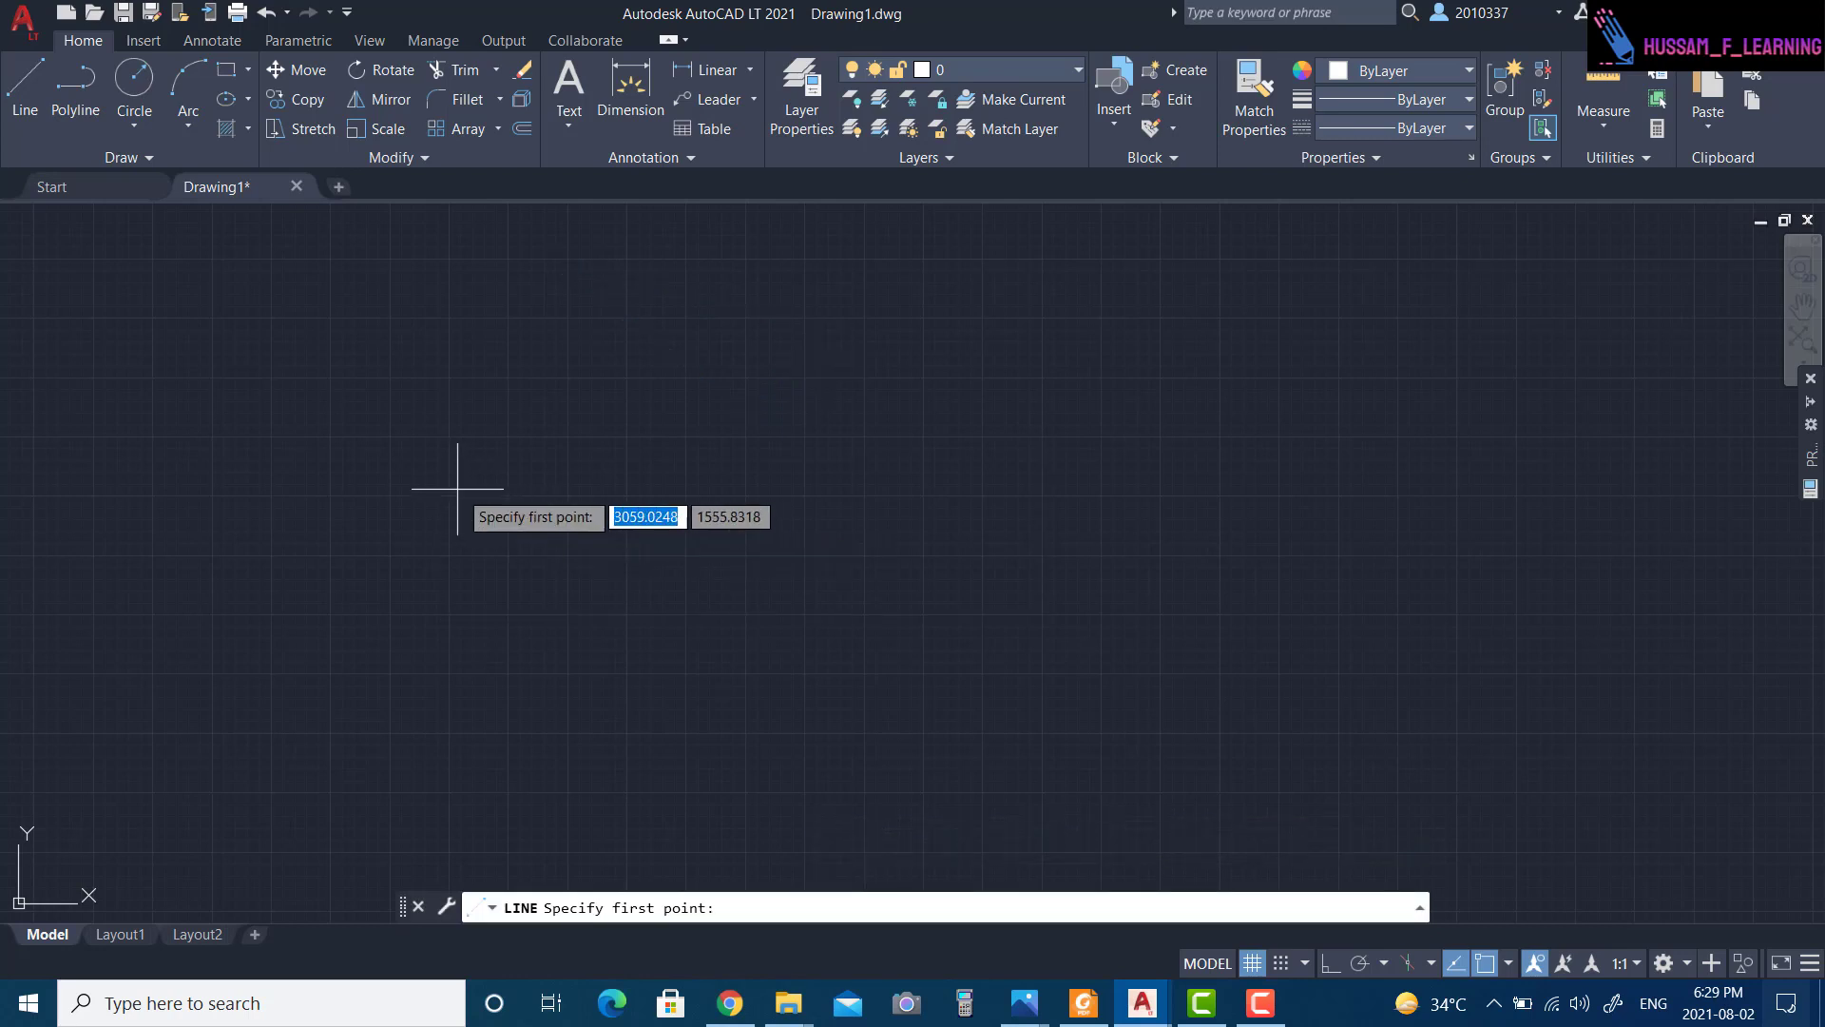
- Draw a single, nearly horizontal line across the middle of the empty drawing area
left_click(447, 496)
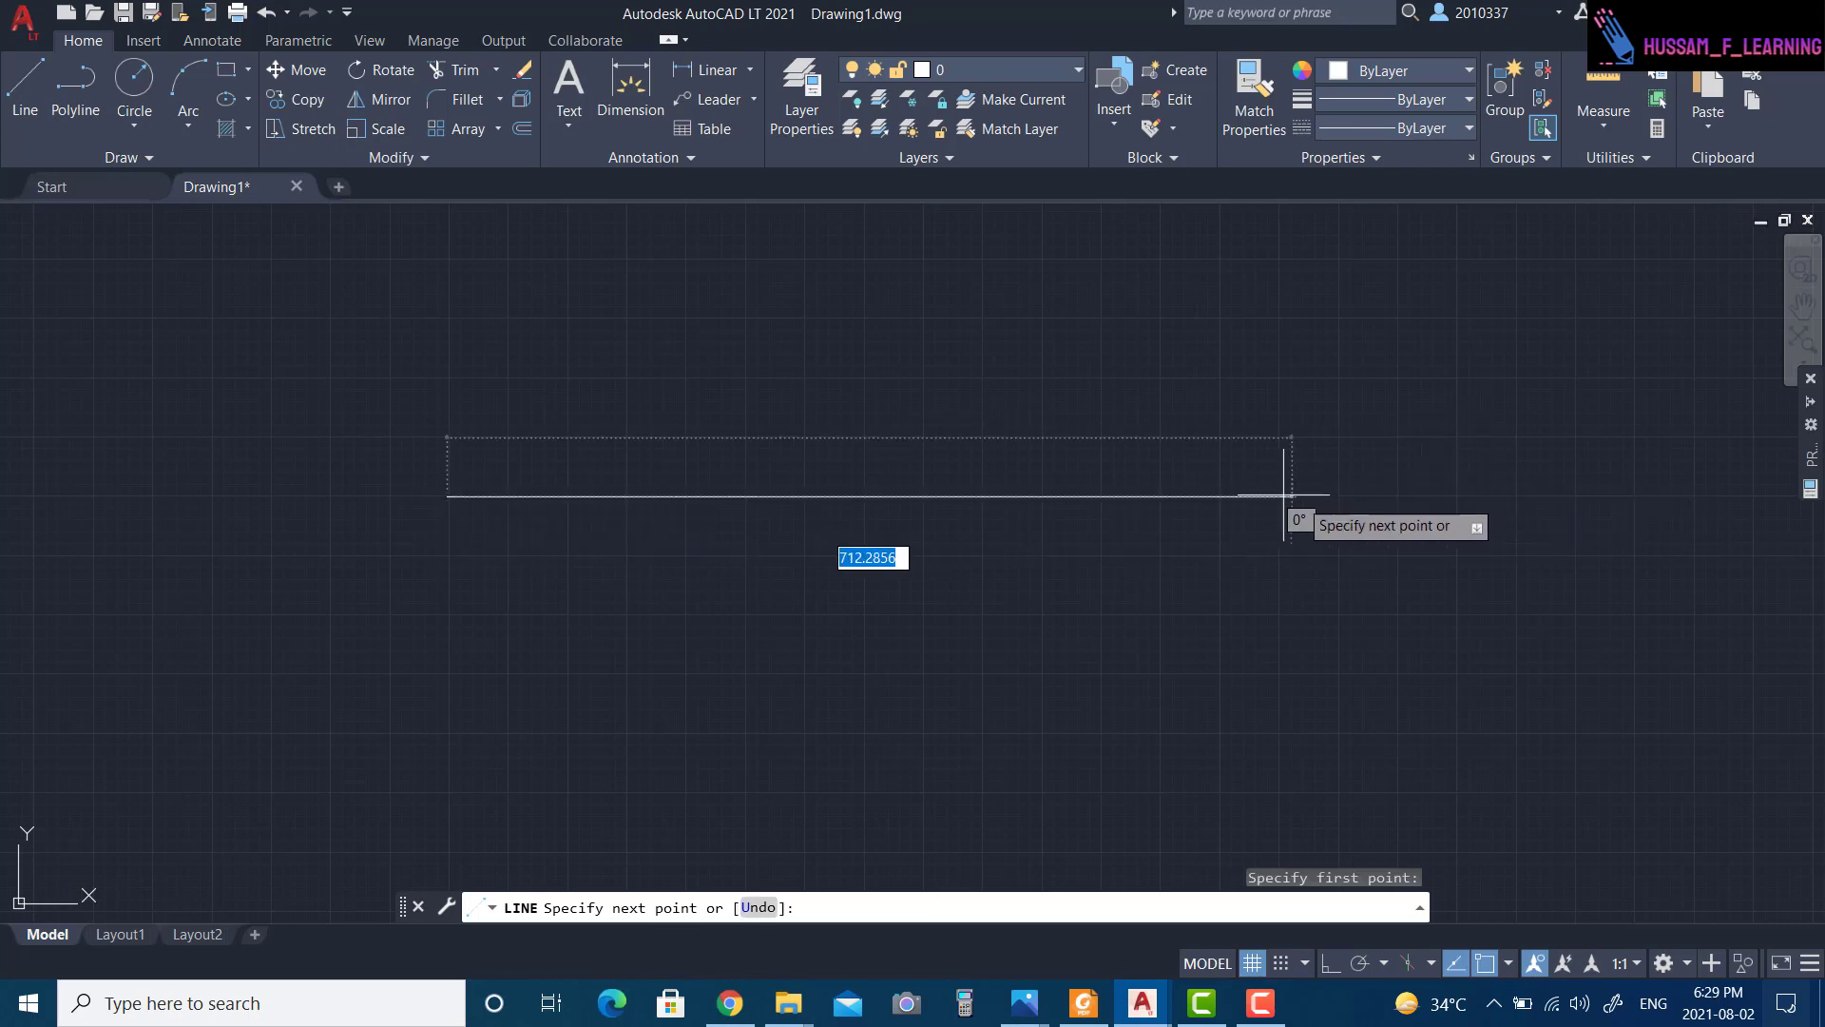
left_click(1236, 495)
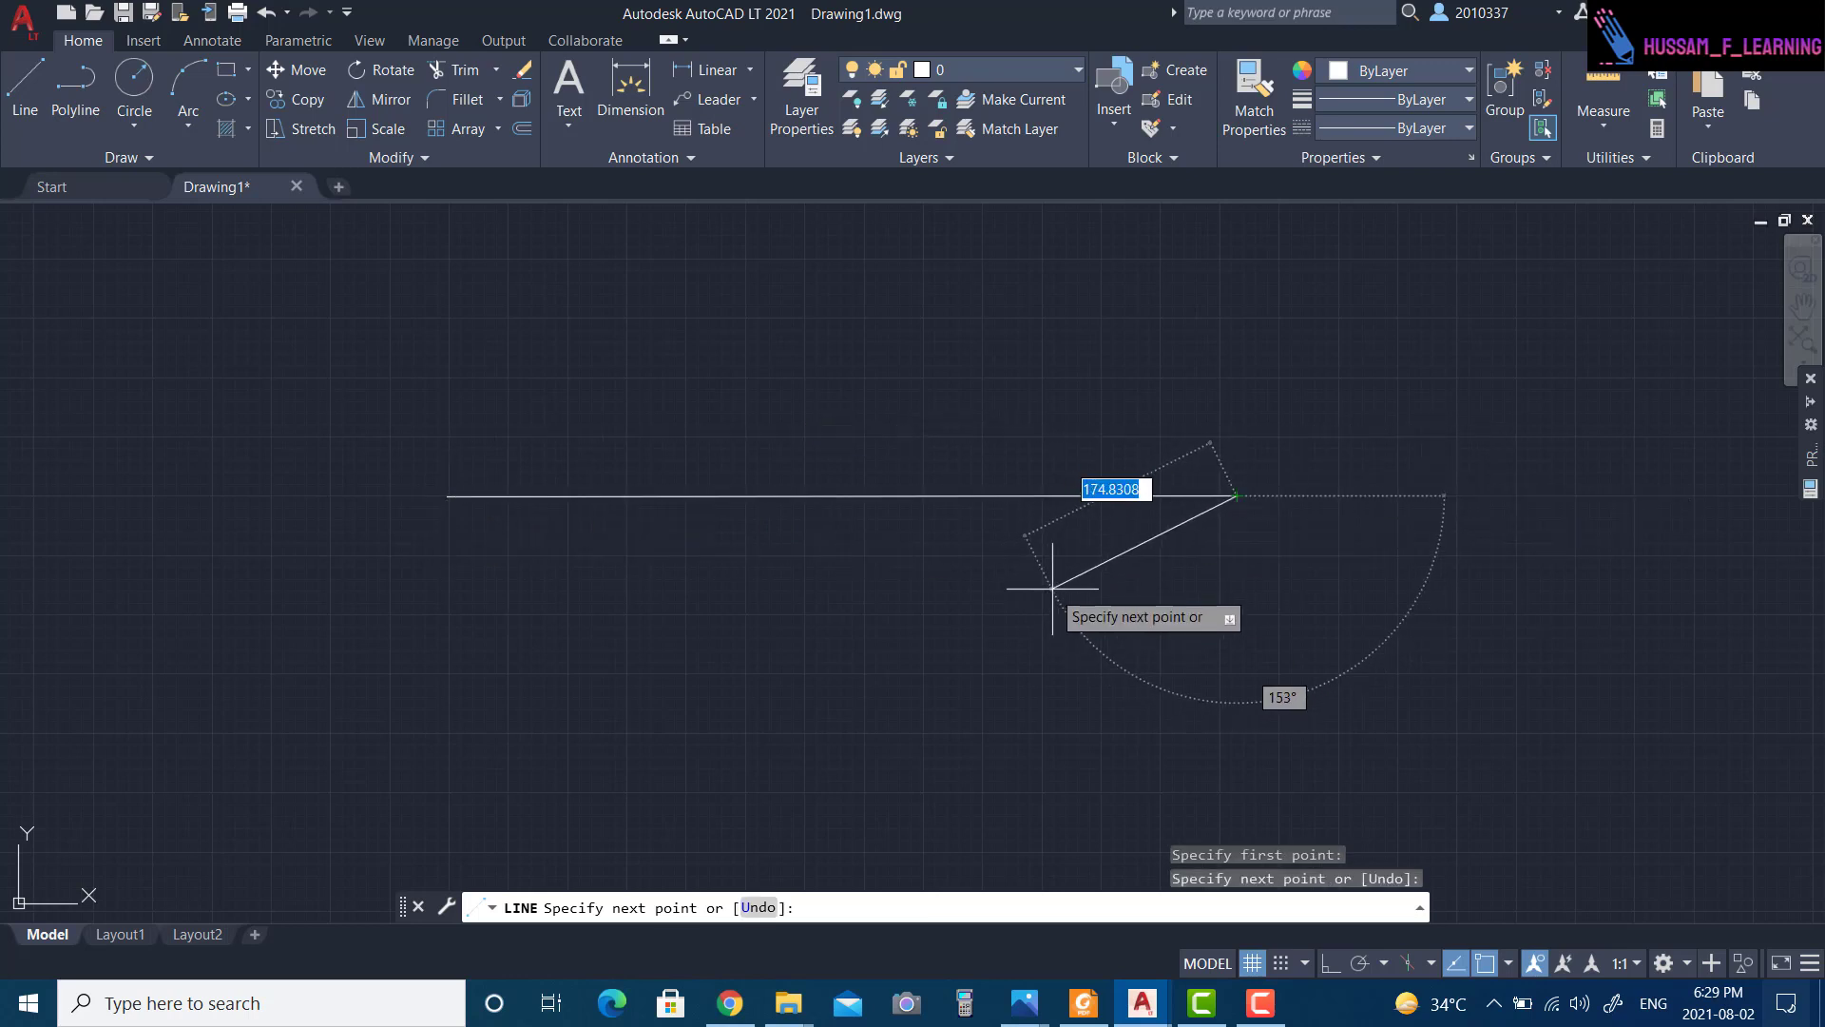
key("Escape")
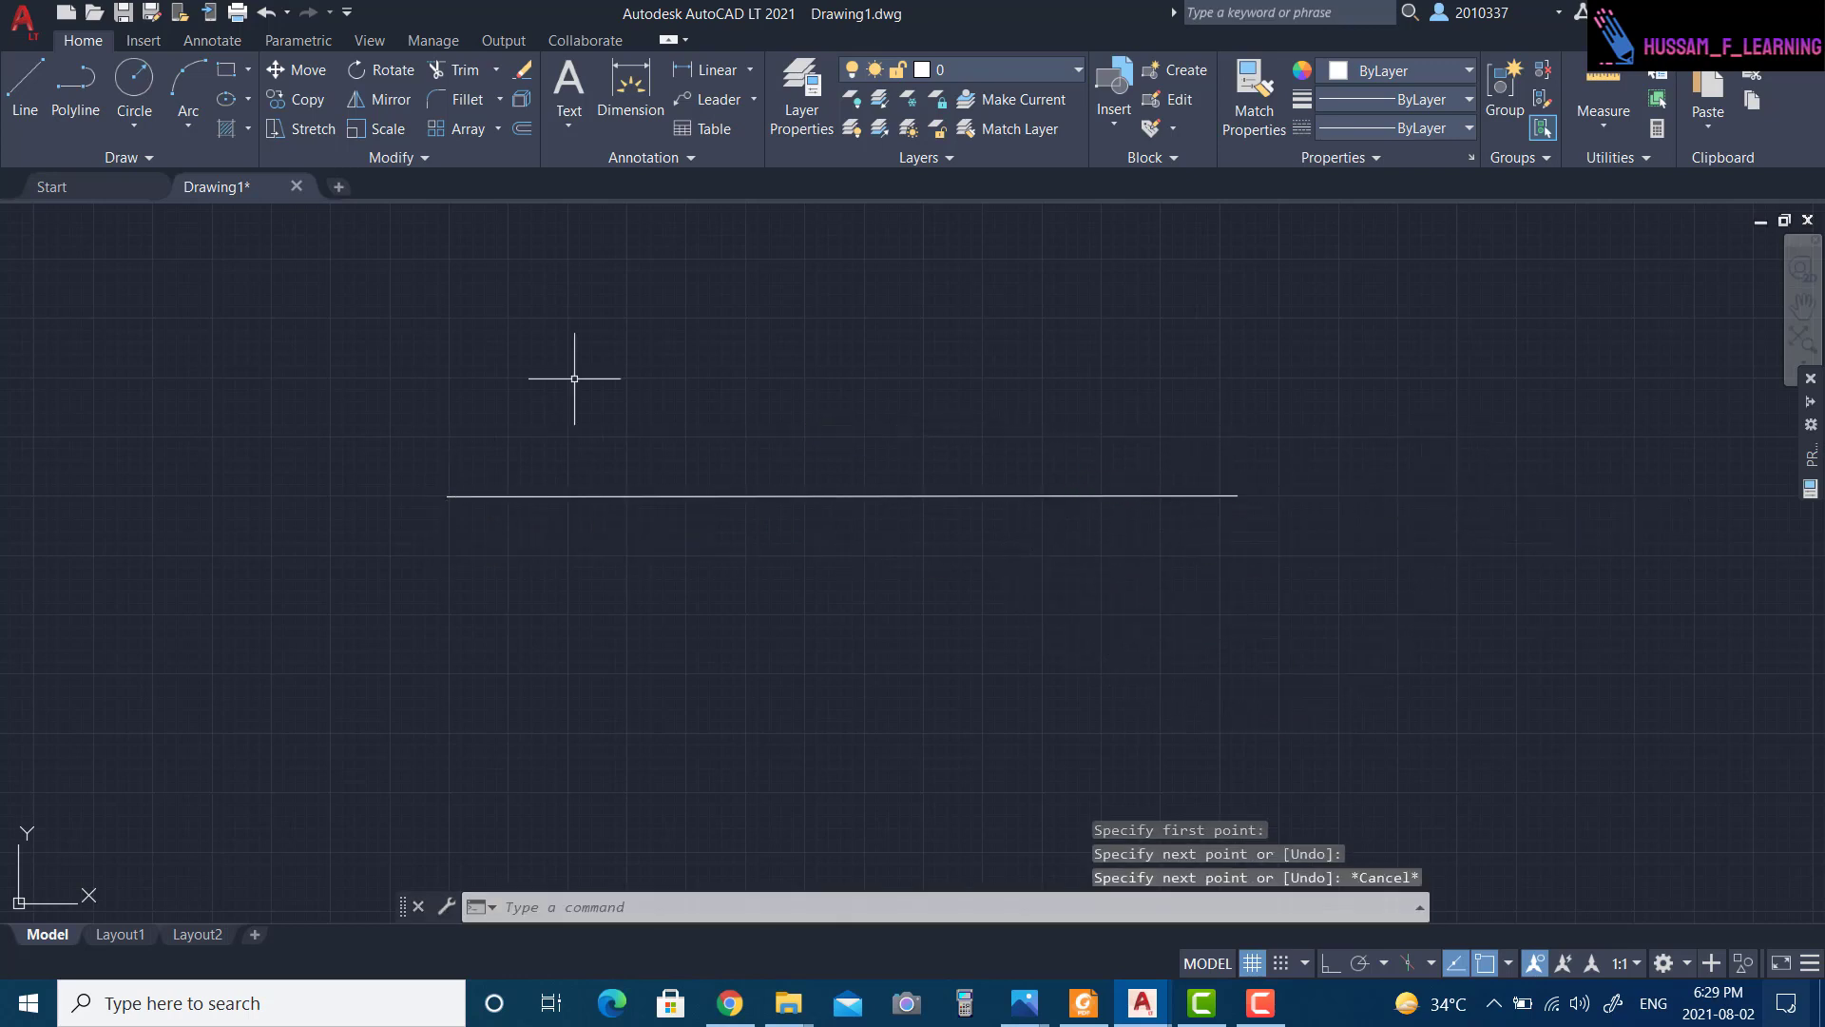
- Draw a circle of radius 50 centred on the line's left endpoint
left_click(139, 121)
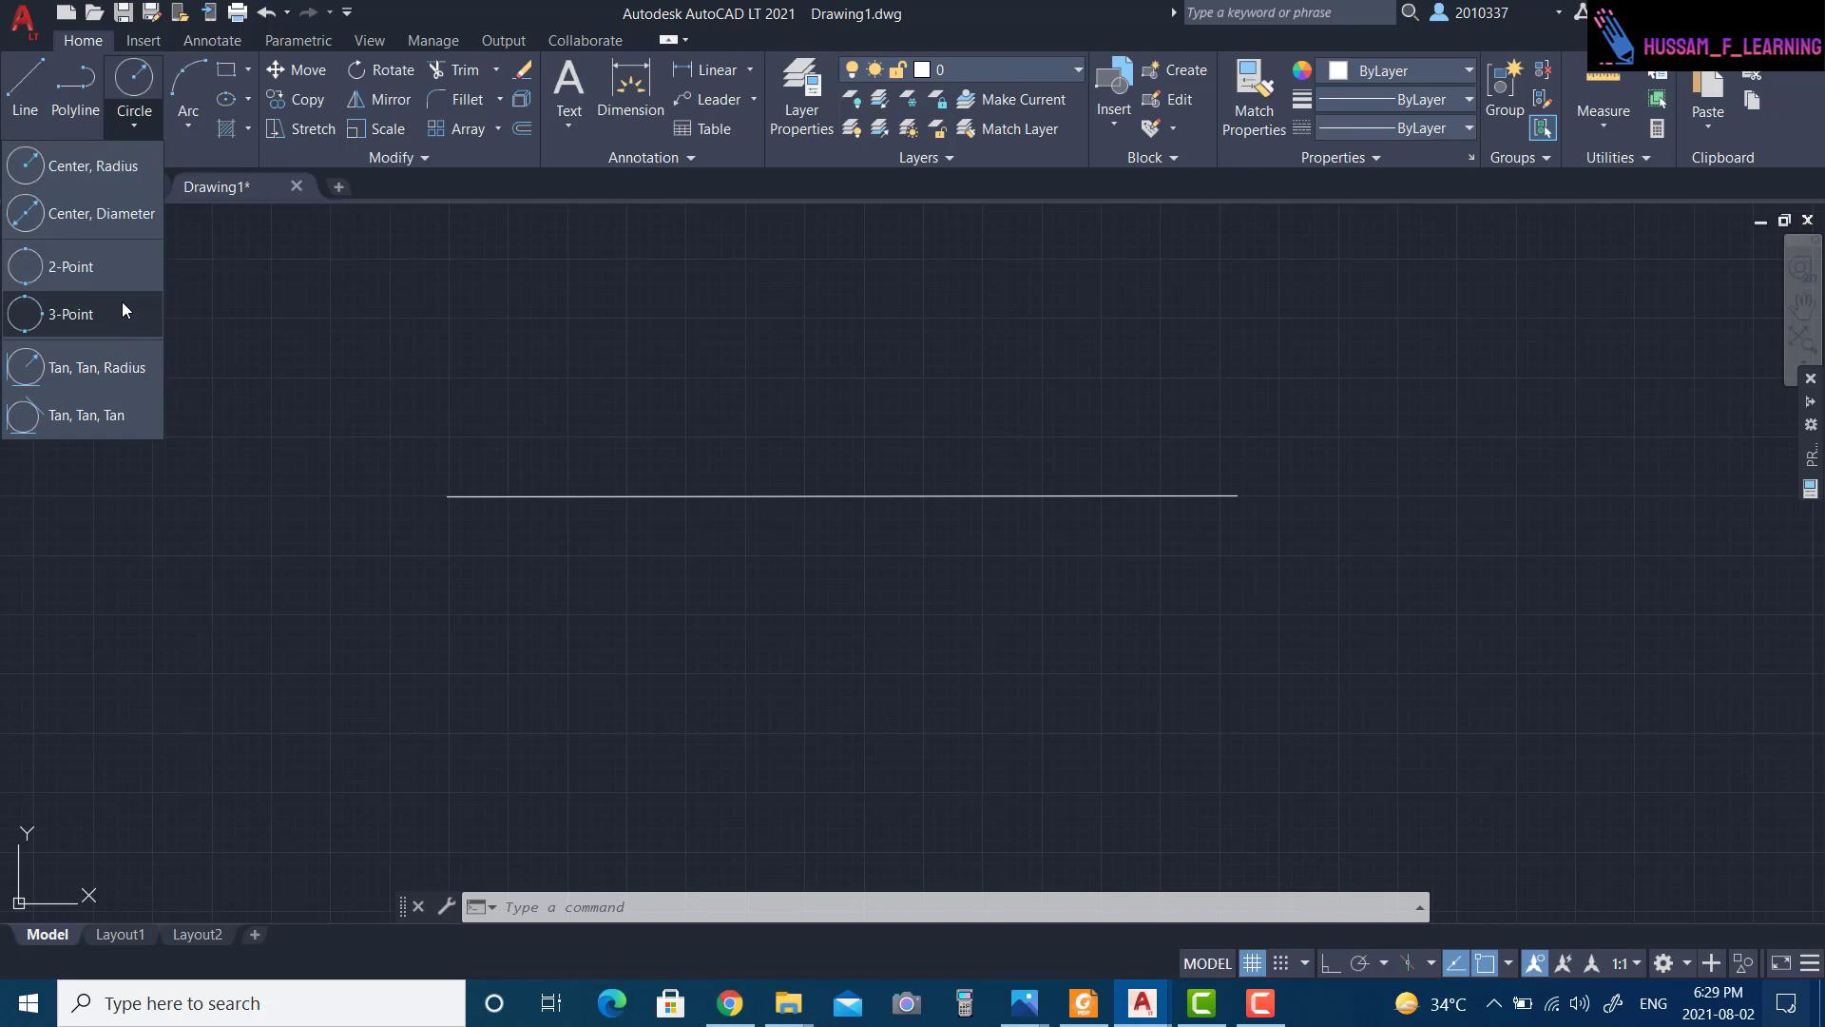
left_click(104, 168)
left_click(447, 495)
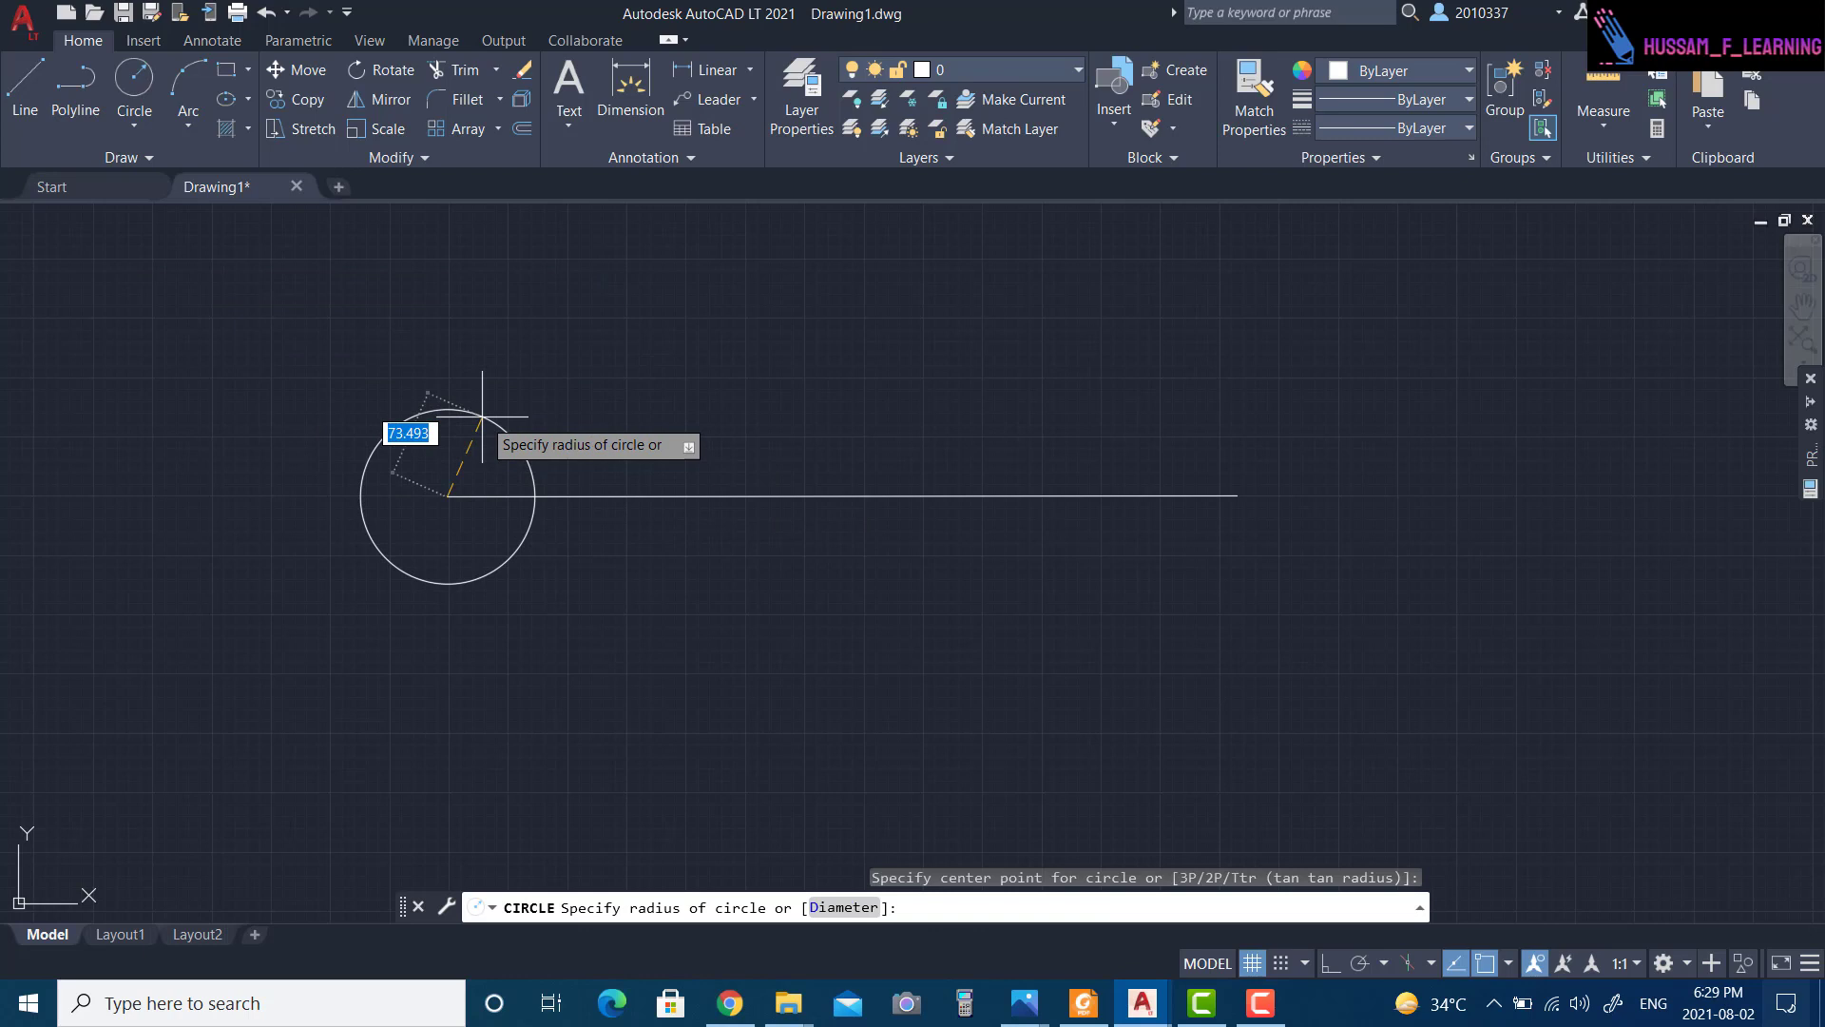
type("50")
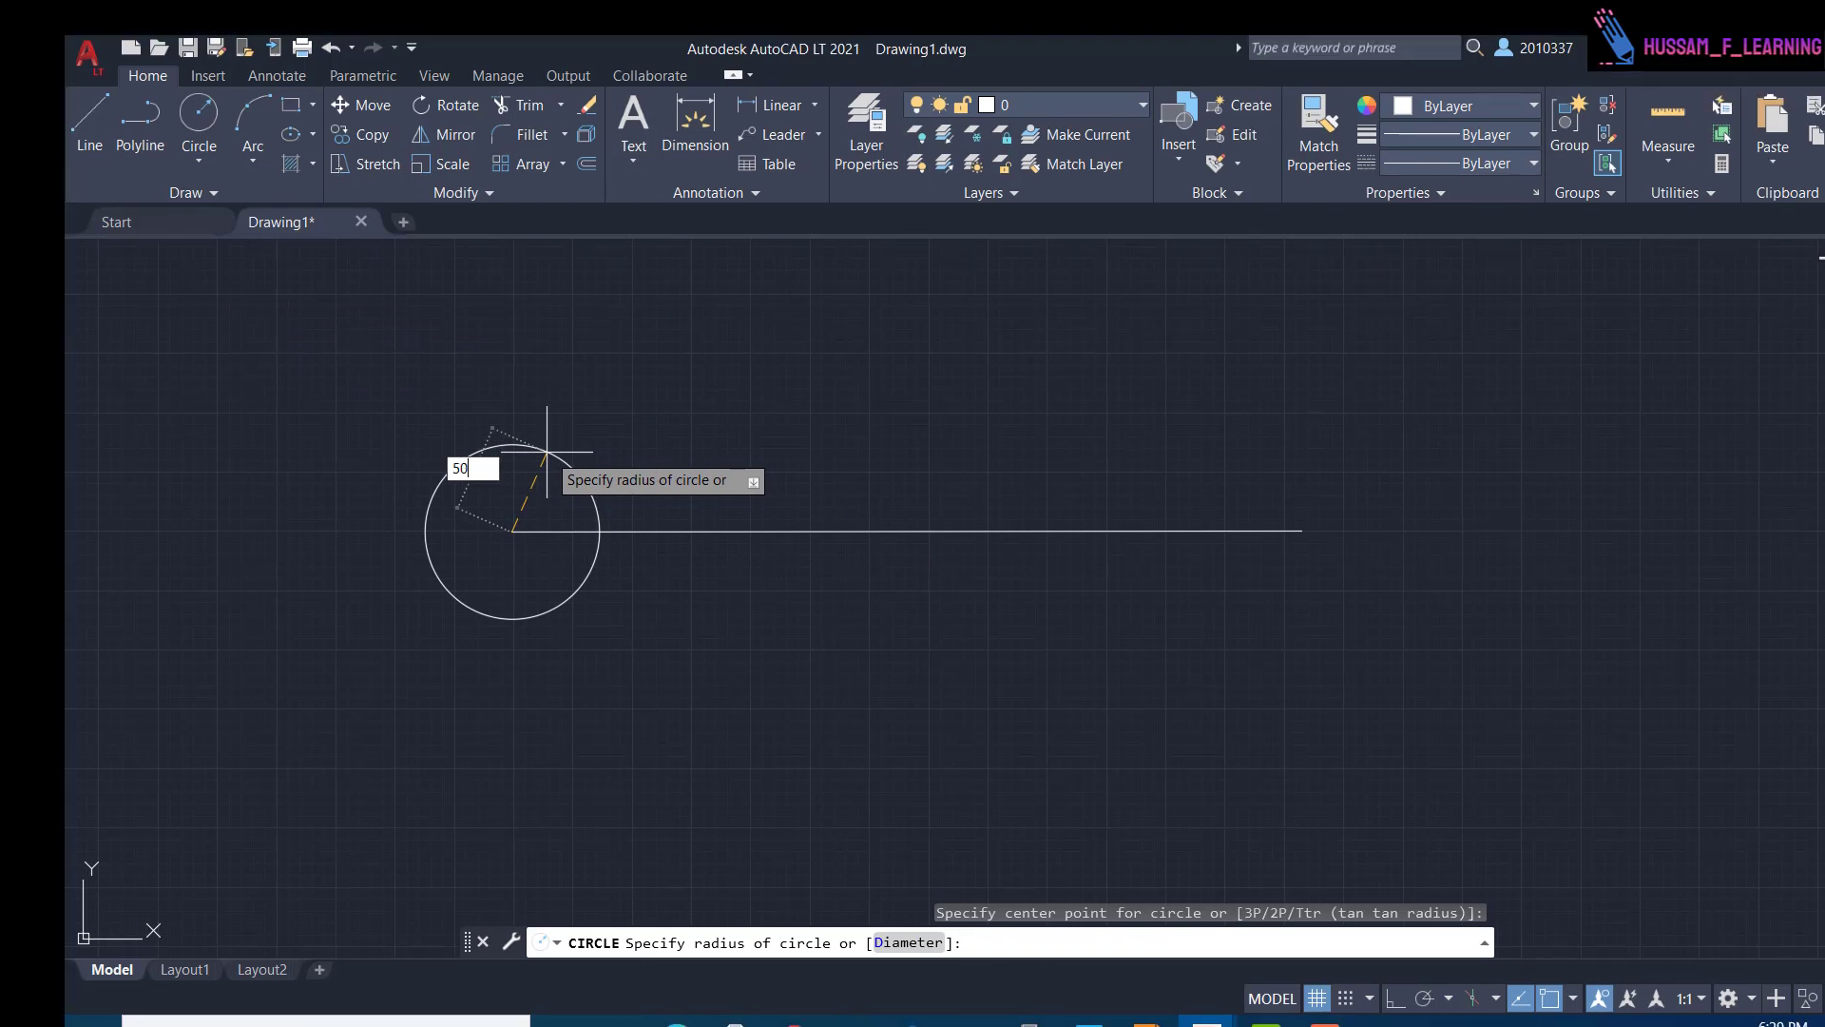
key("Return")
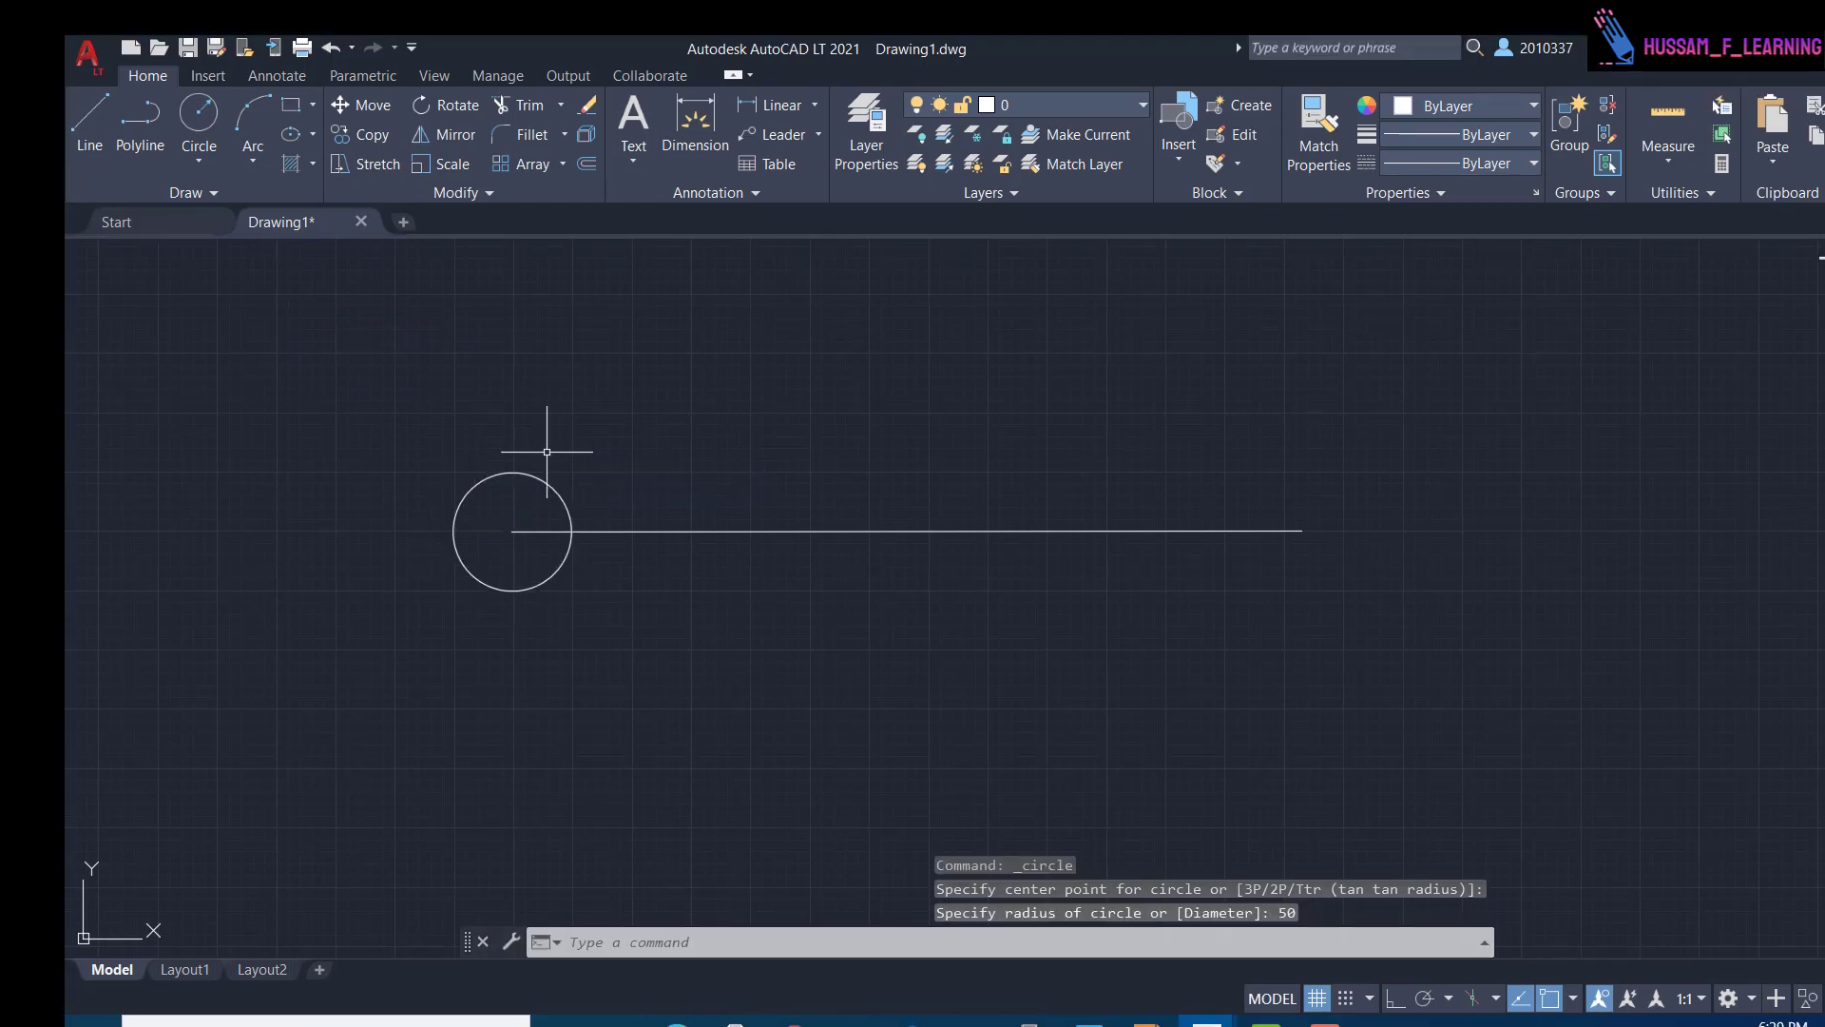
left_click(570, 519)
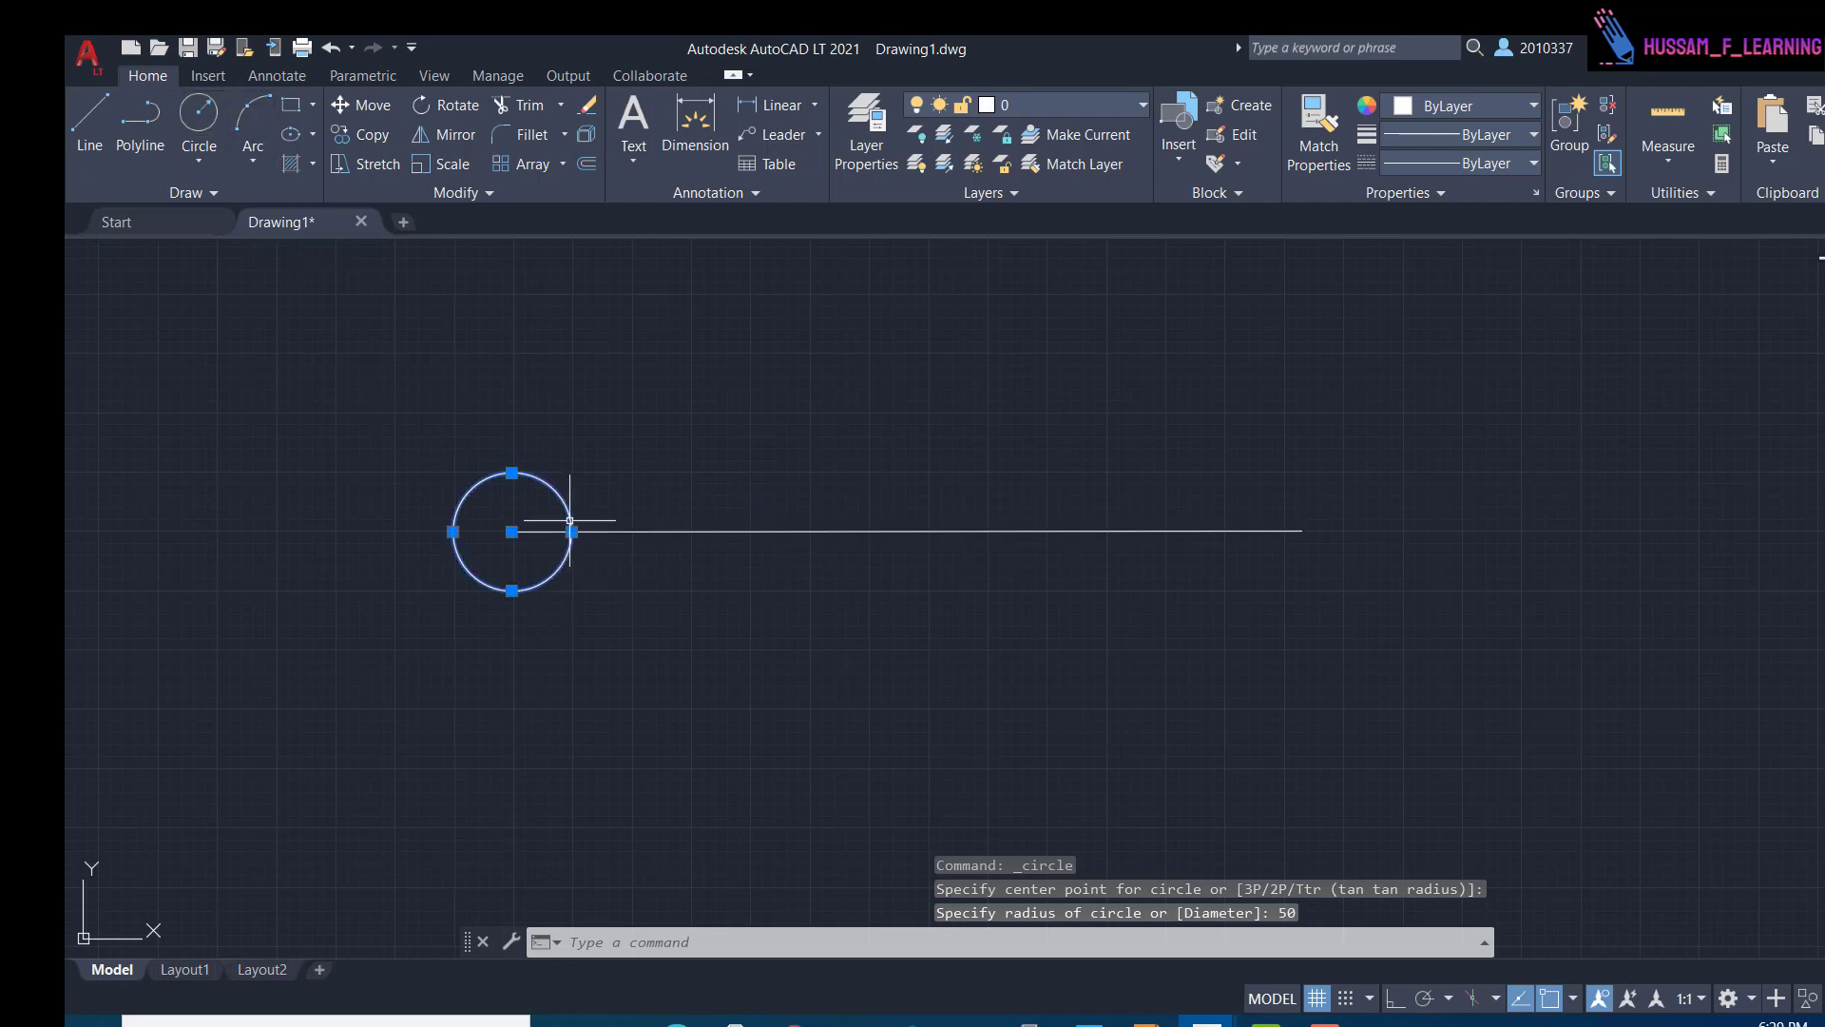
- Draw a circle of radius 70 centred on the line's right endpoint
left_click(199, 114)
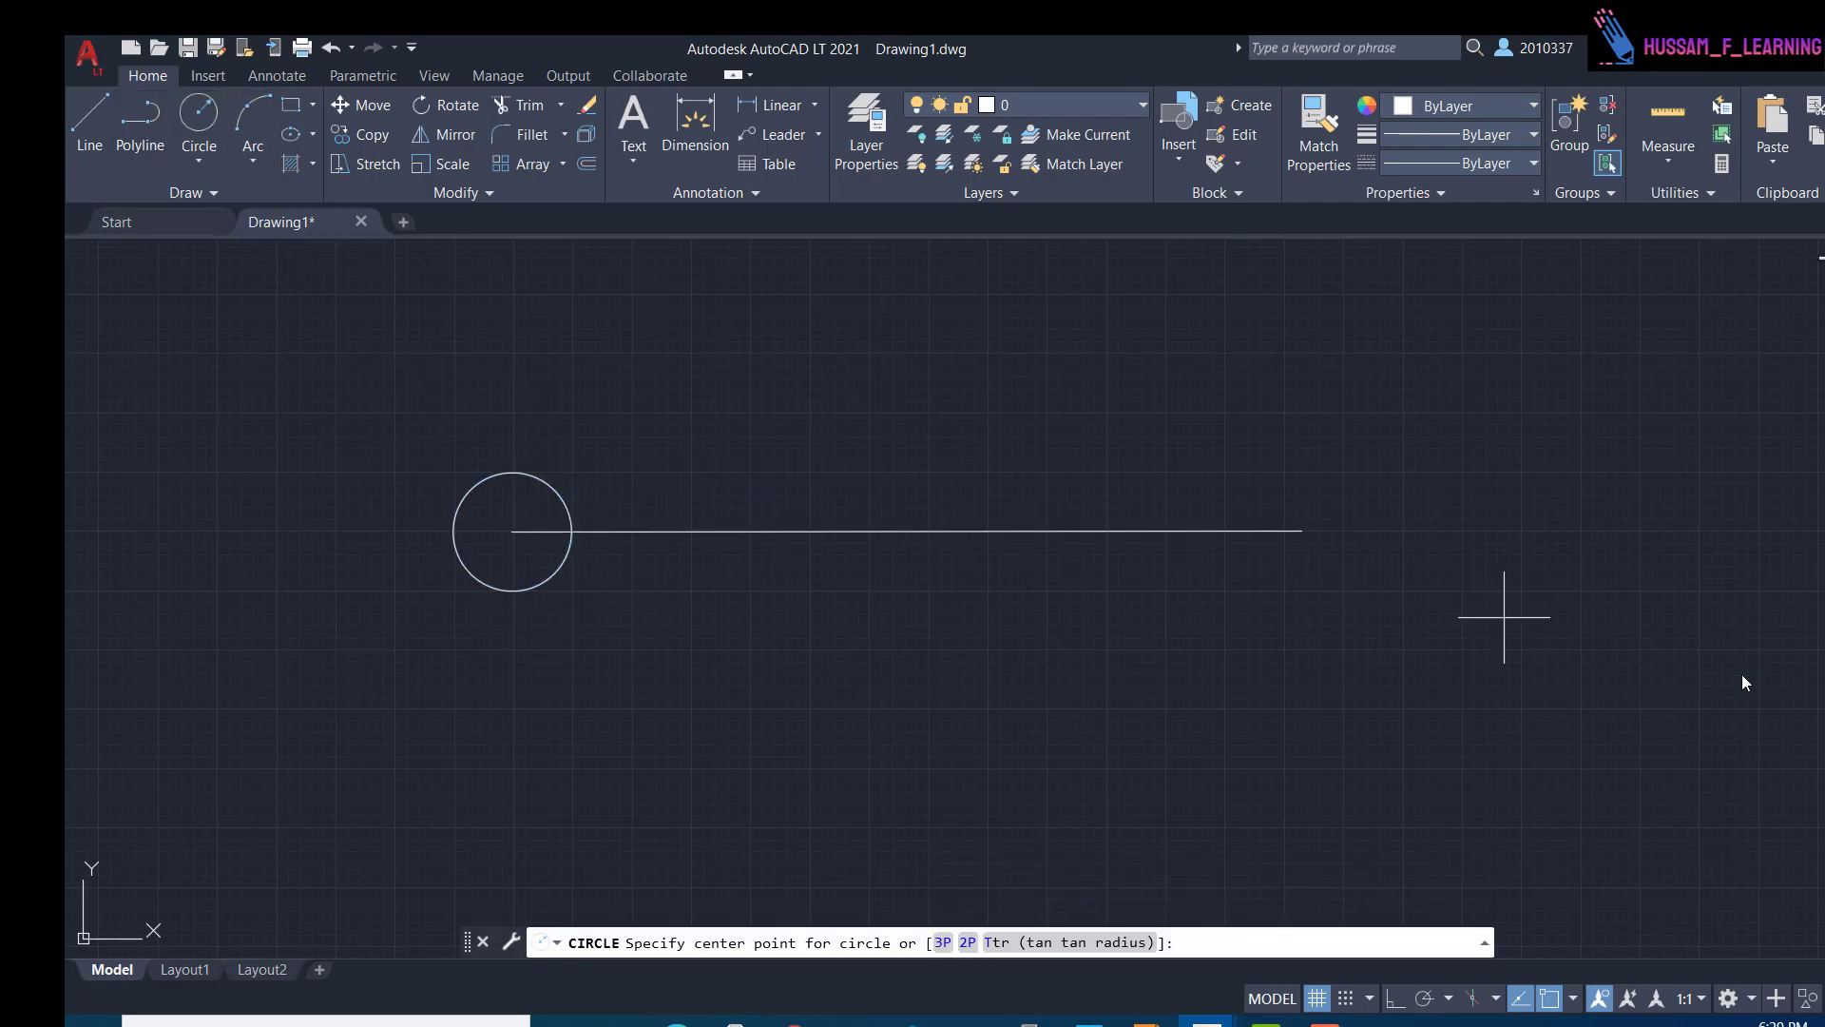
left_click(1301, 531)
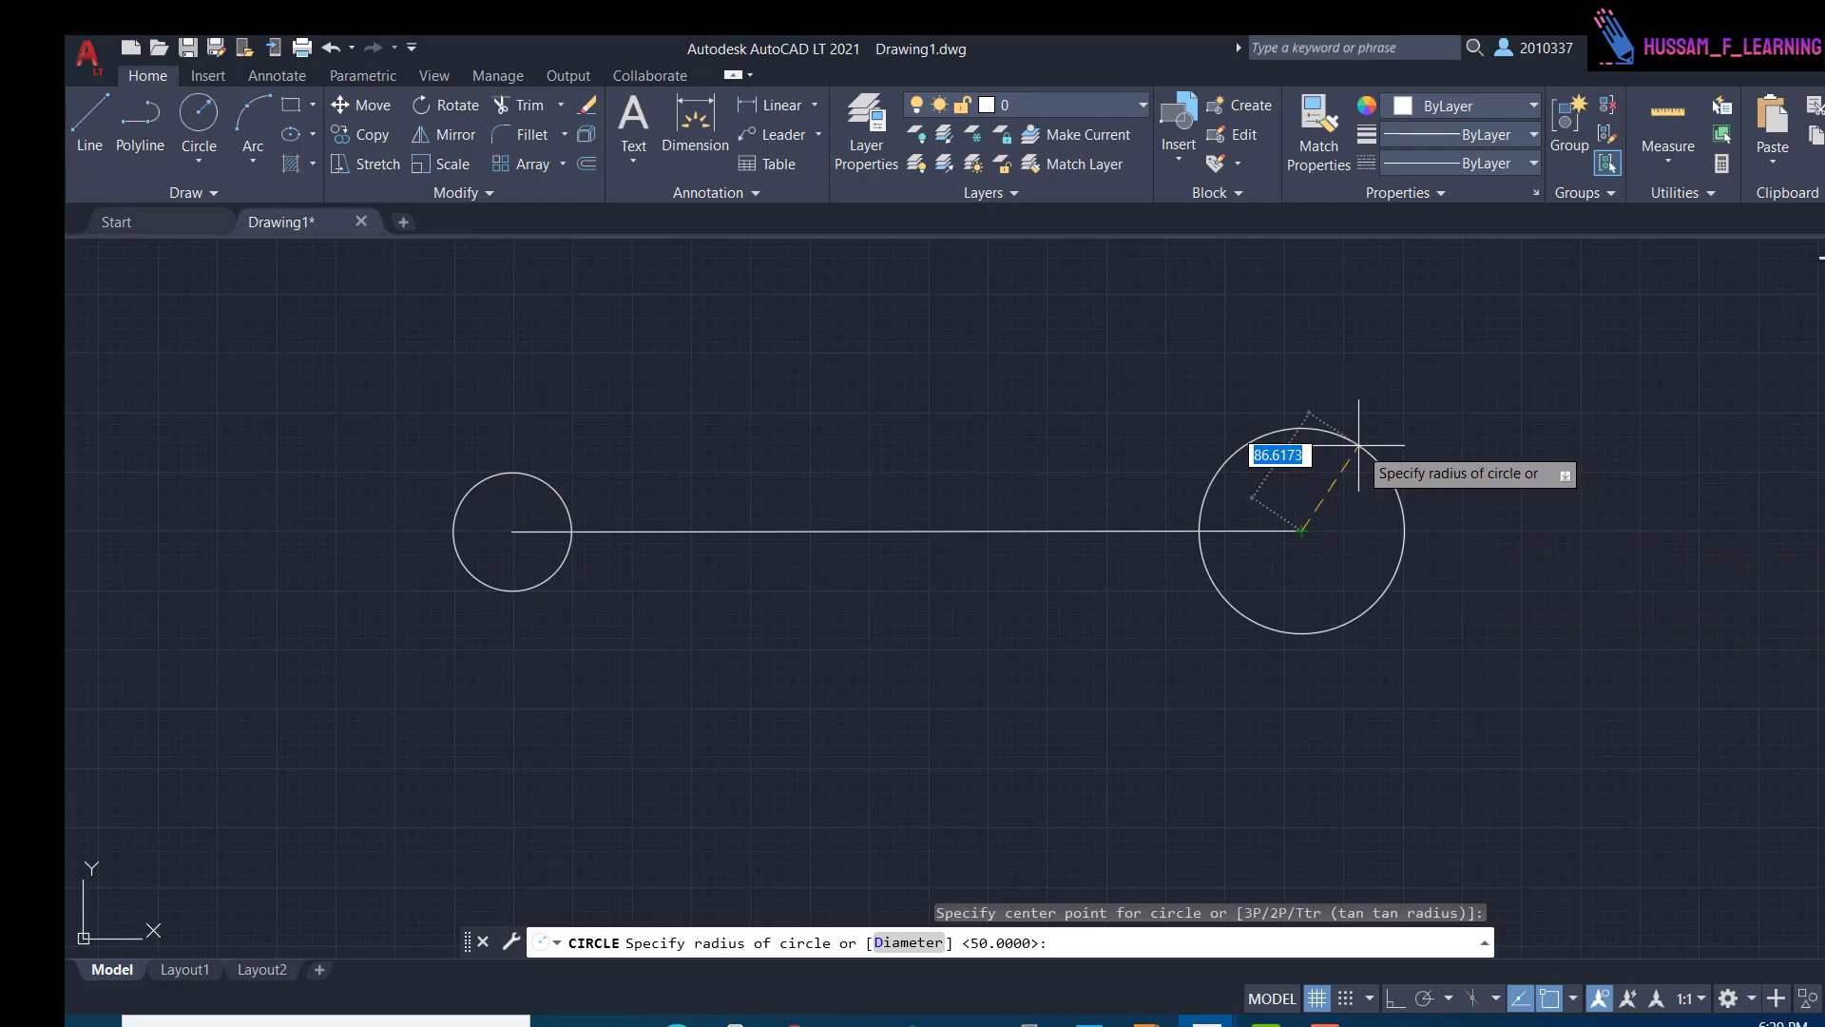
type("70")
key("Return")
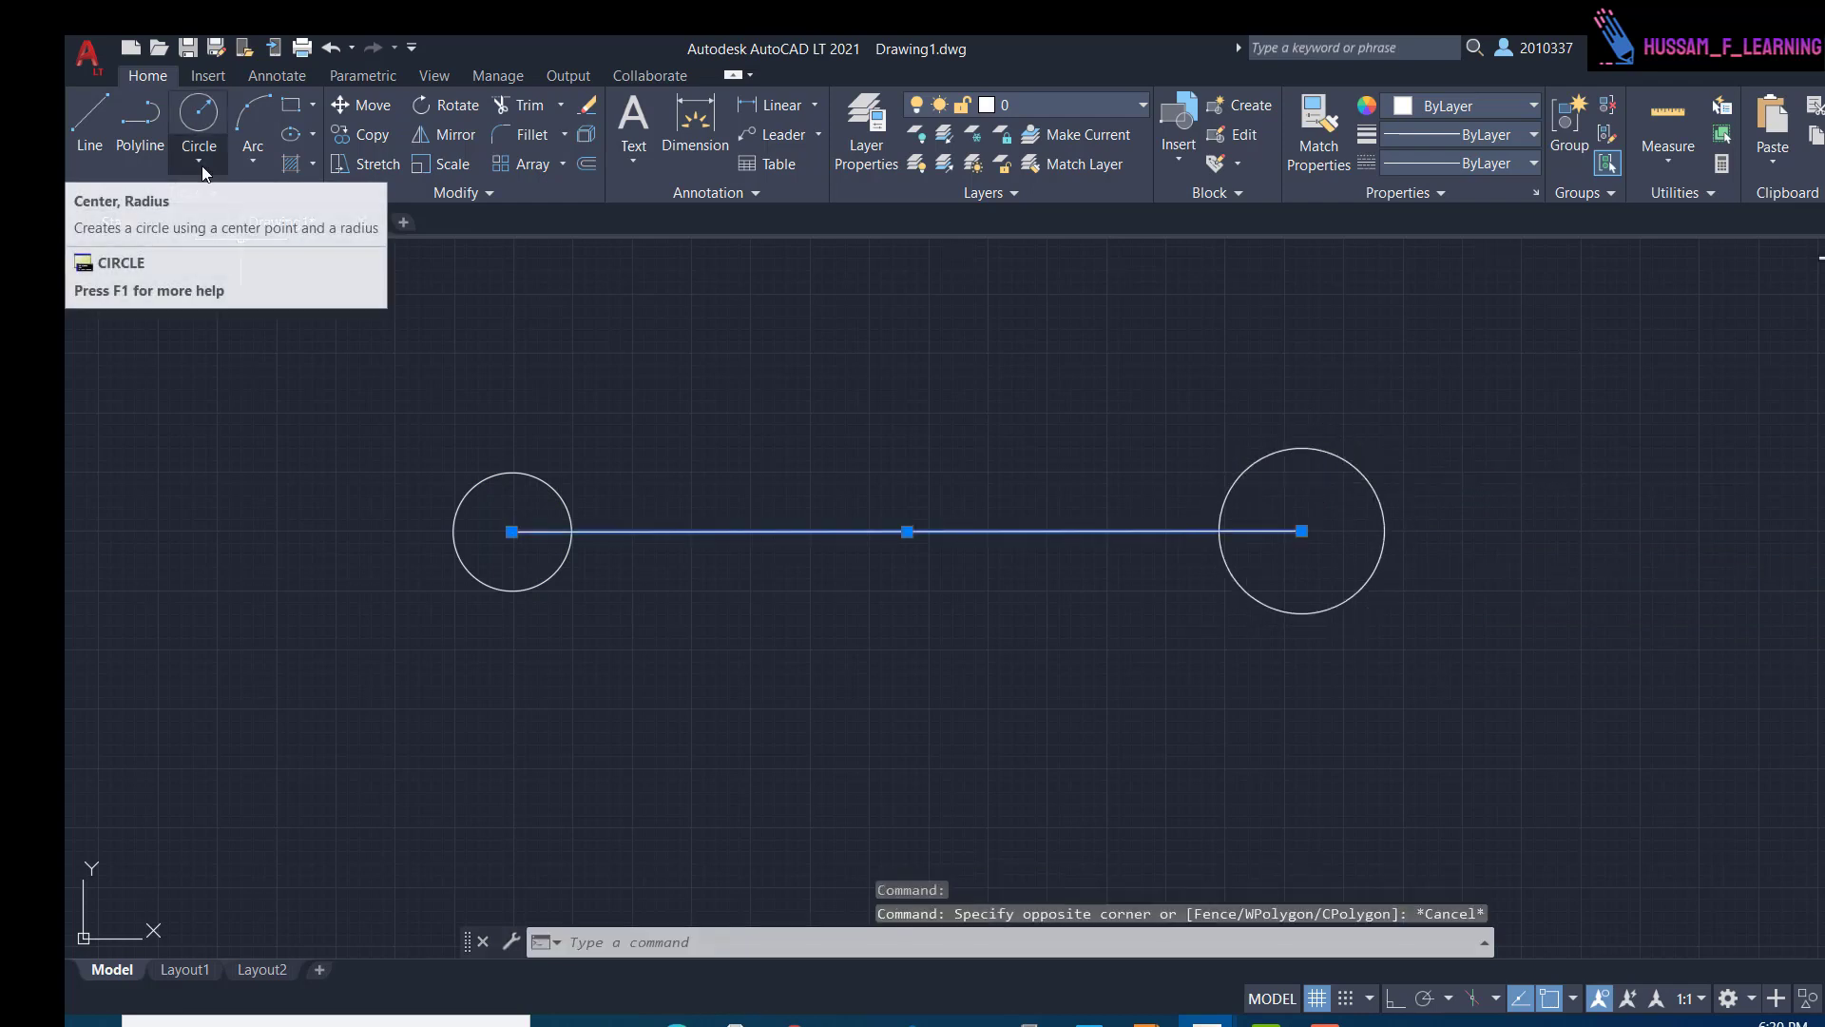
- Draw a circle of radius 665 tangent to both end circles using the Tan, Tan, Radius method
left_click(202, 166)
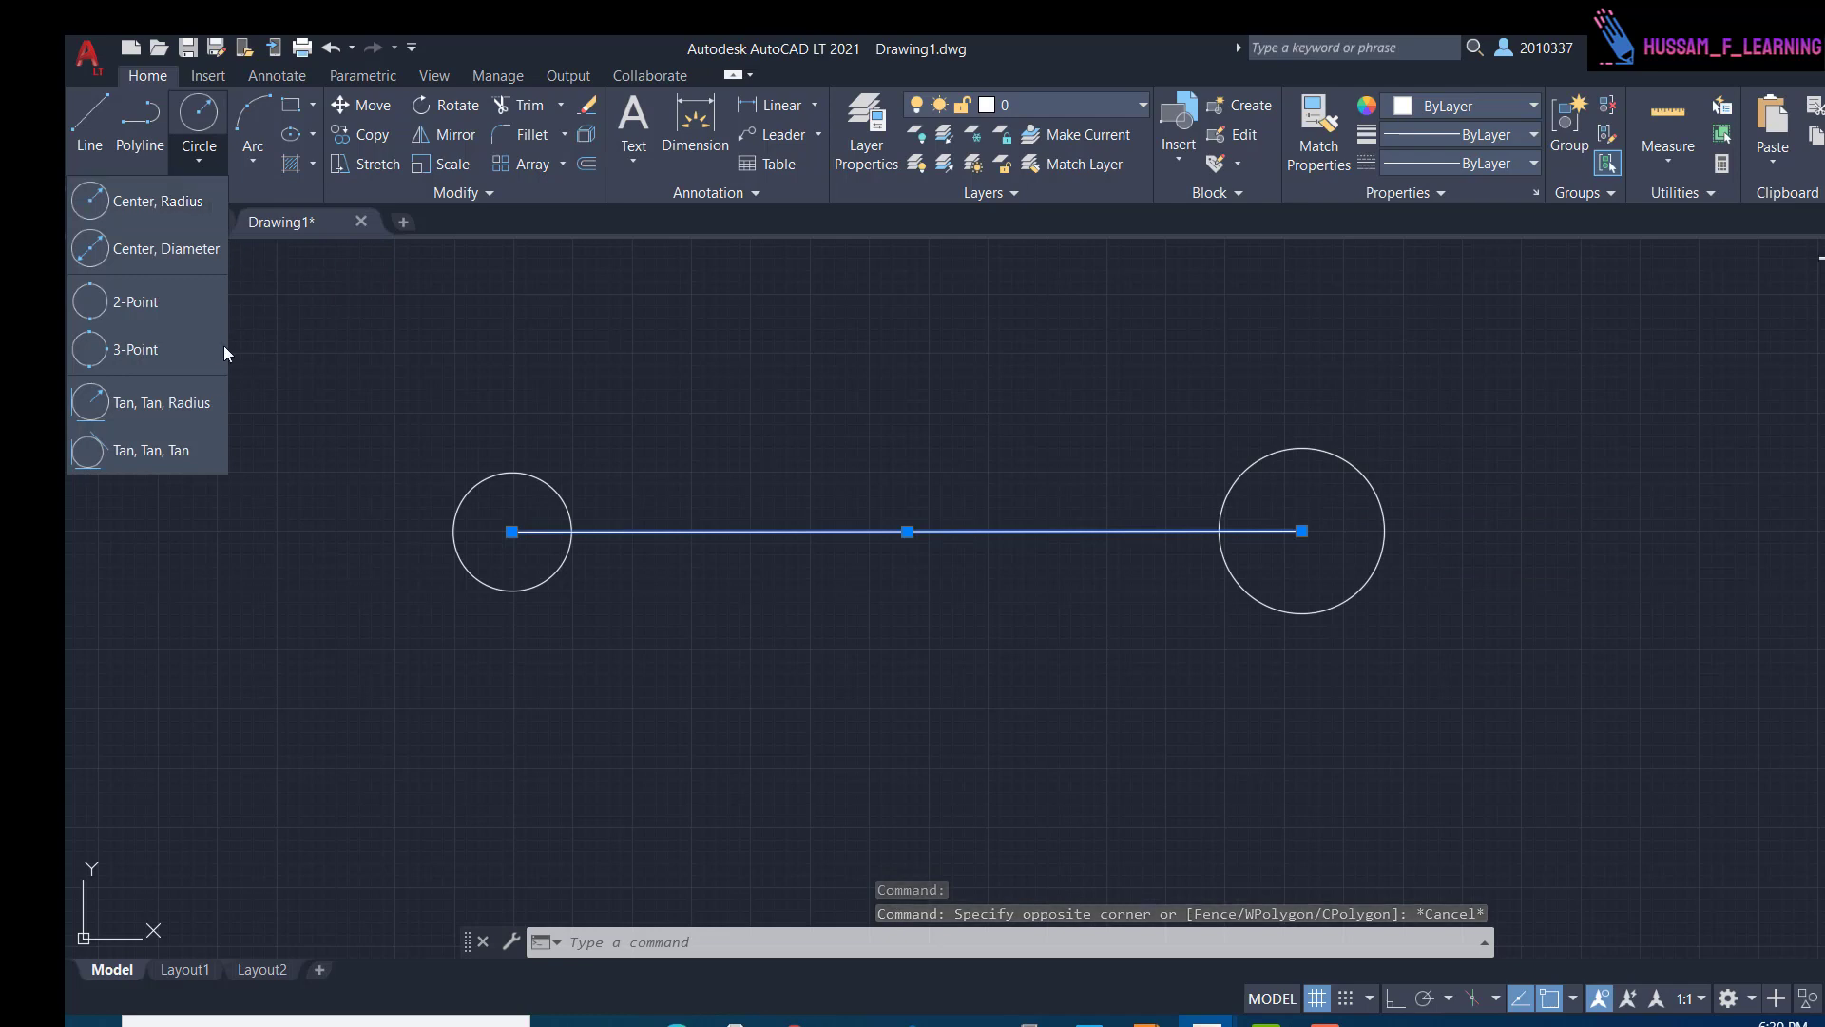
left_click(167, 419)
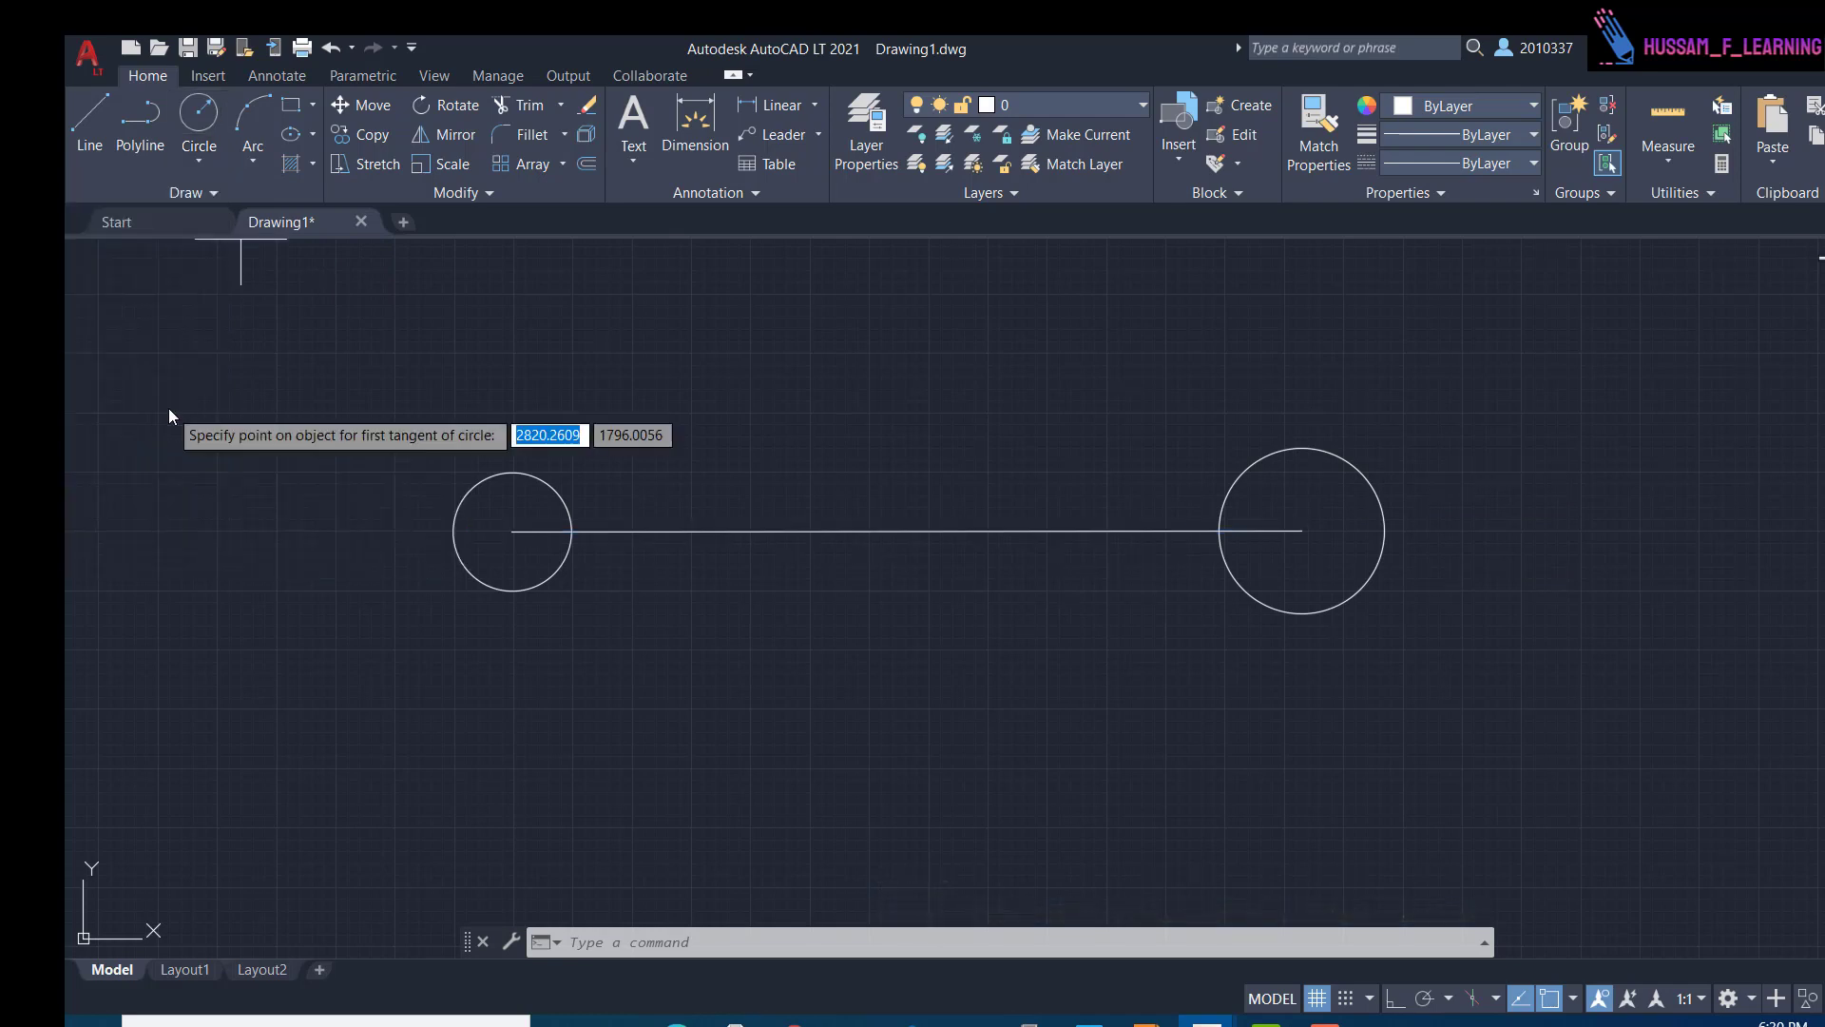
left_click(560, 509)
left_click(1222, 508)
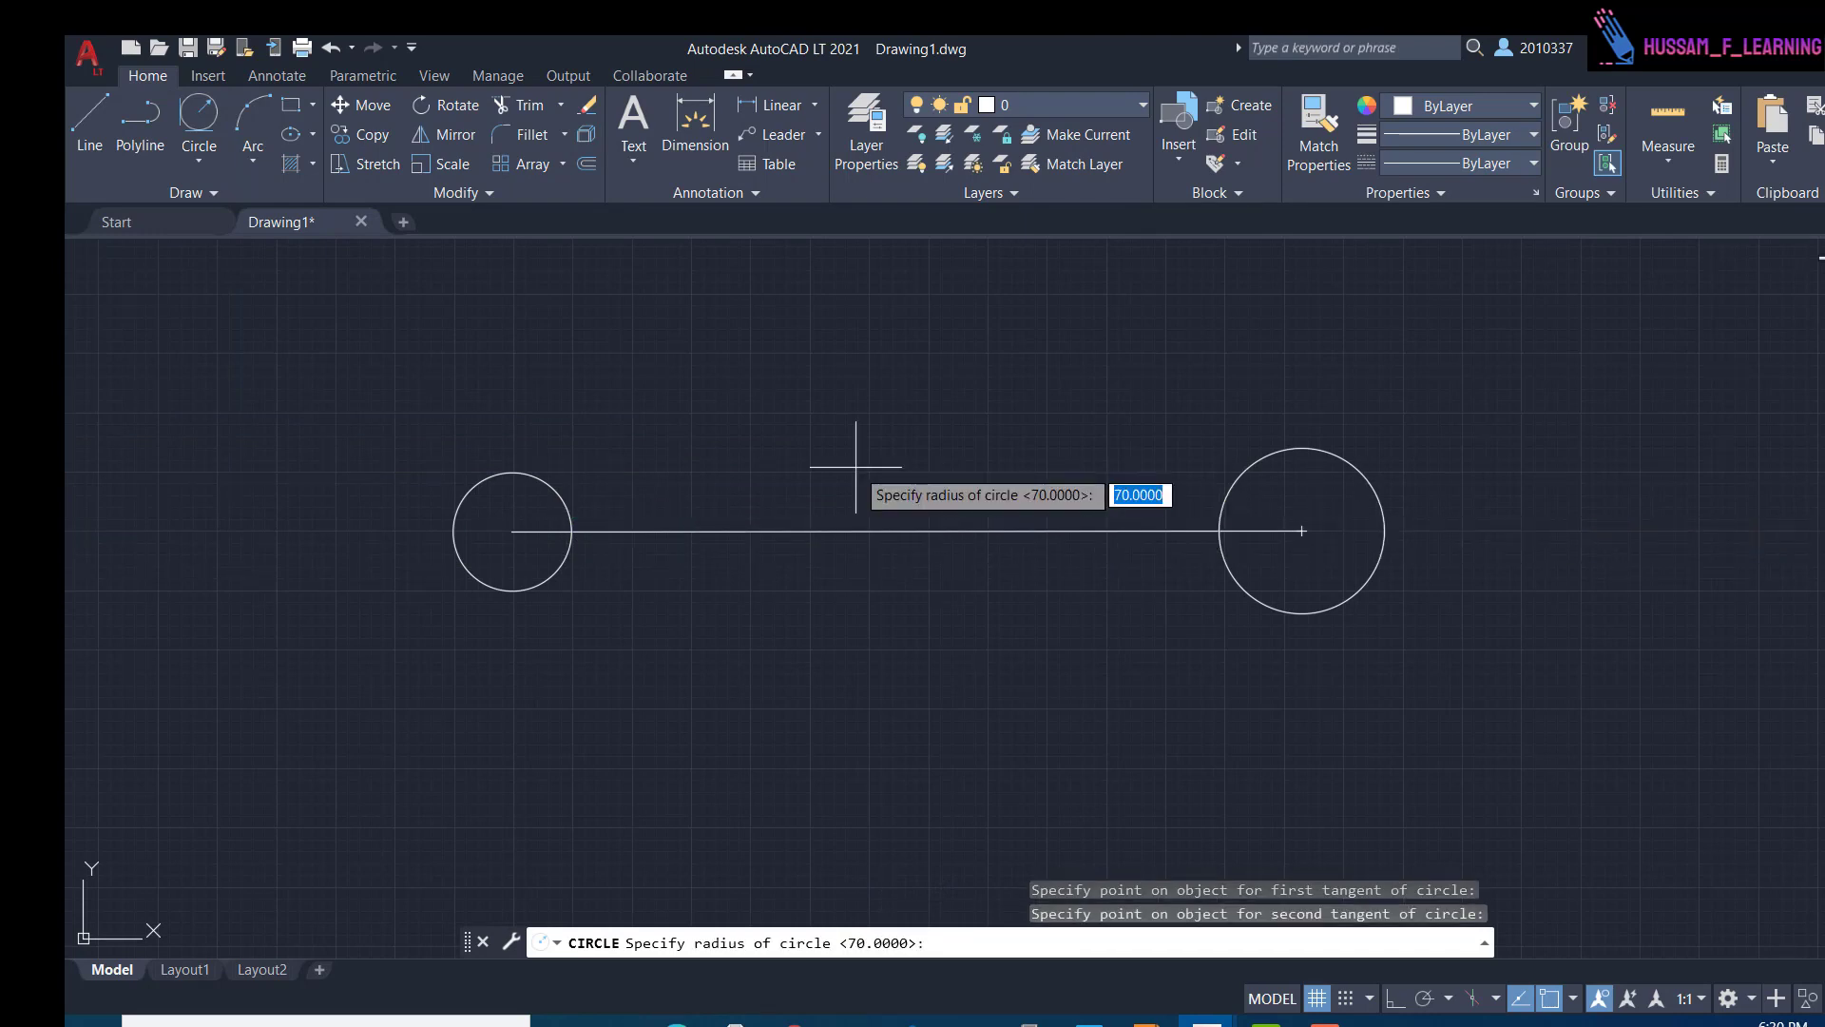
type("665")
key("Return")
scroll(856, 467, "down", 4)
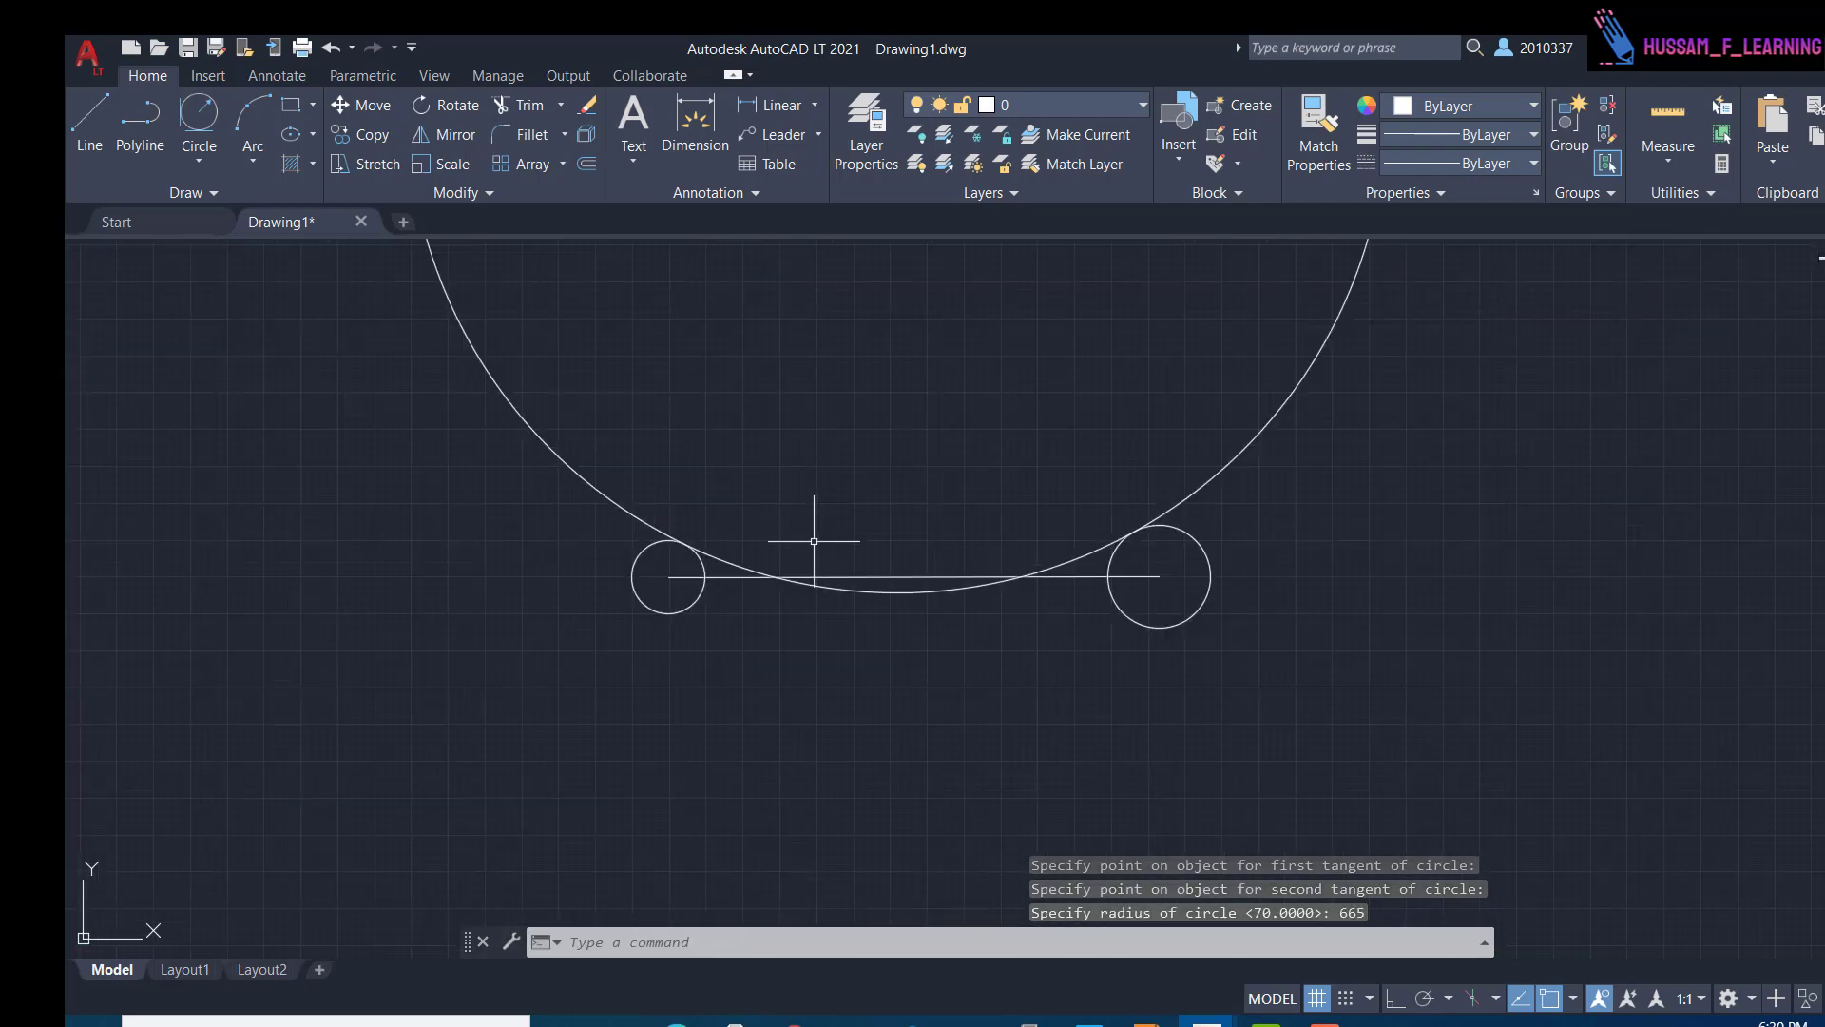
scroll(814, 529, "down", 4)
scroll(795, 517, "up", 4)
scroll(789, 510, "up", 2)
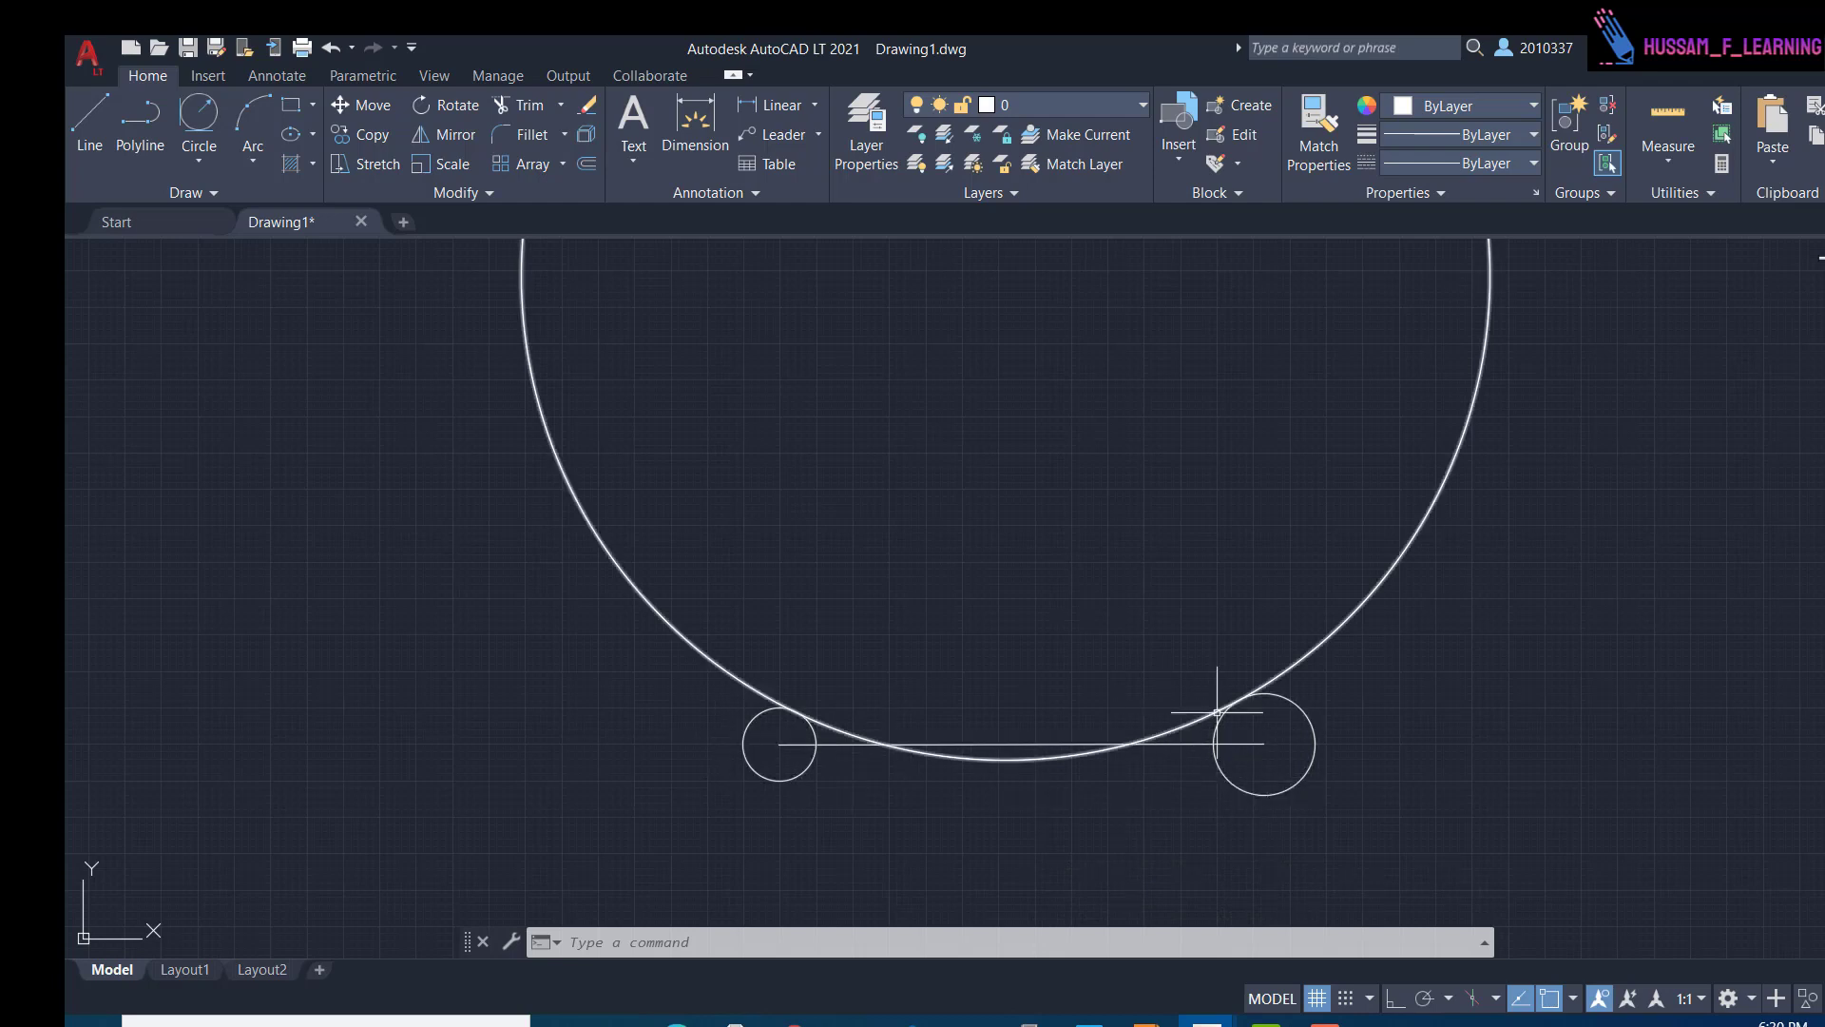
scroll(1224, 718, "down", 4)
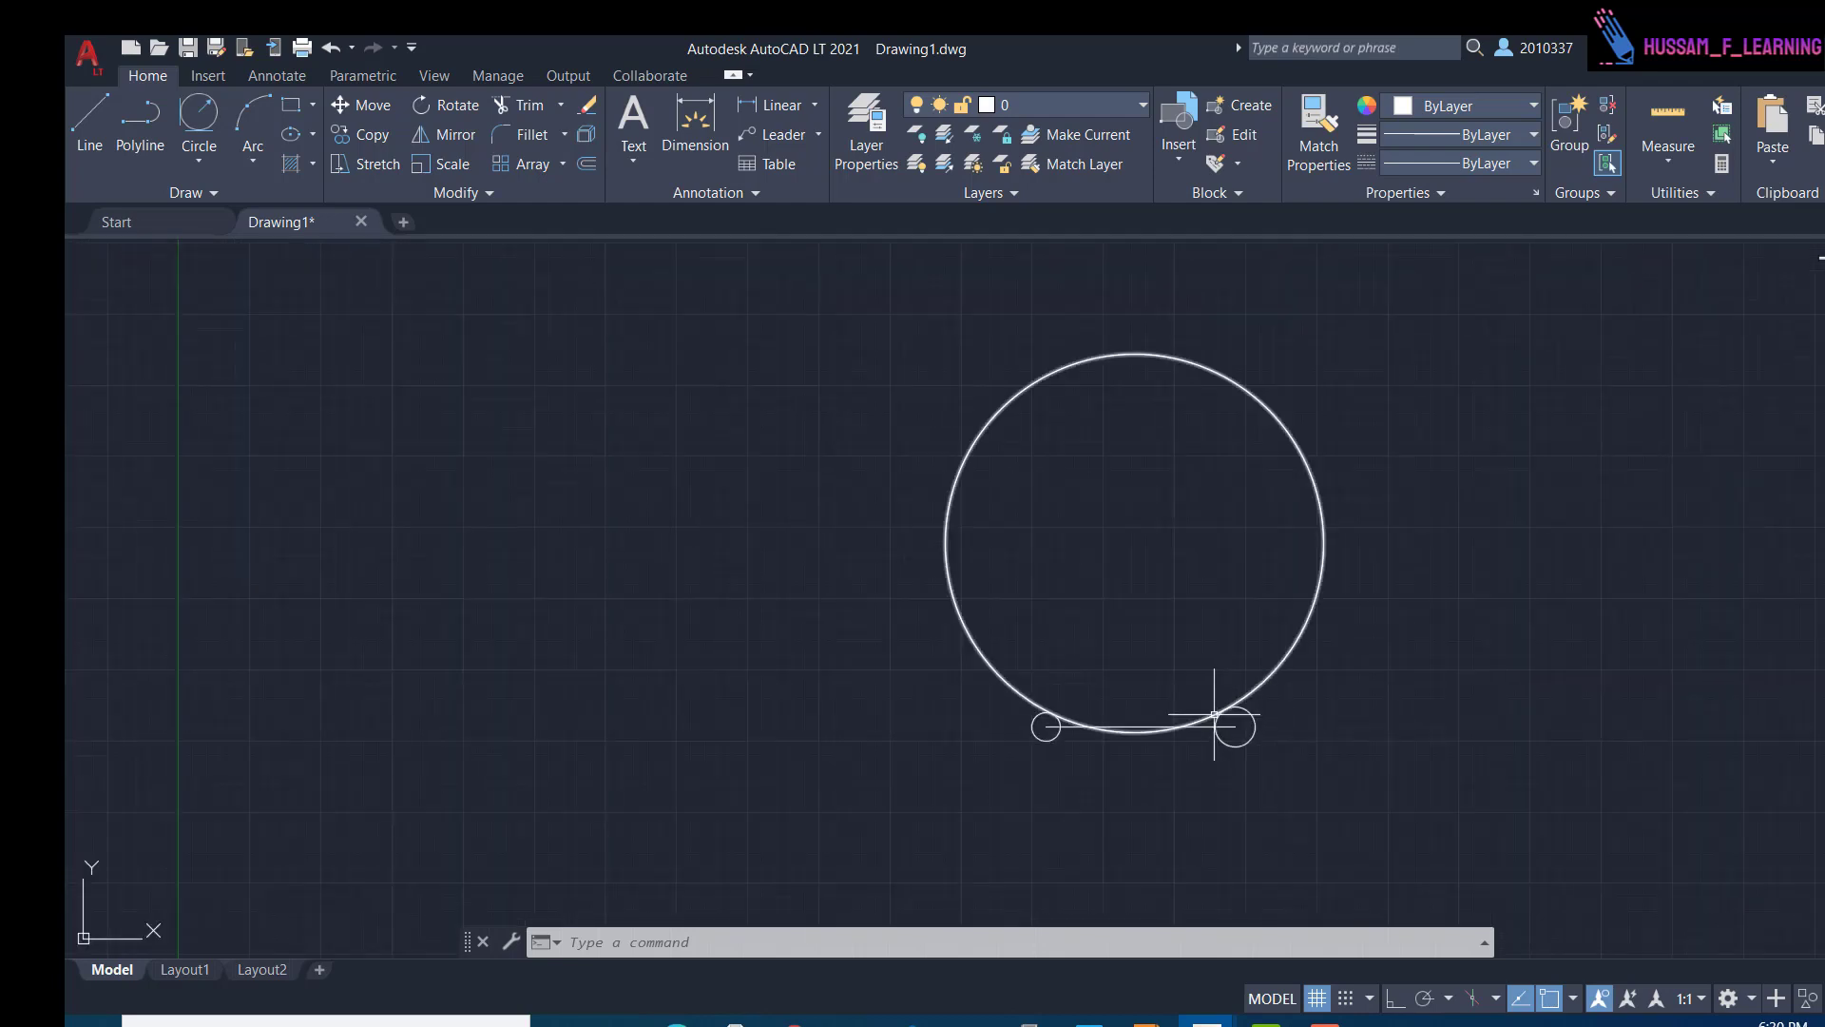
- Delete the large tangent circle, the two end circles and the line joining them
left_click(1001, 402)
key("Delete")
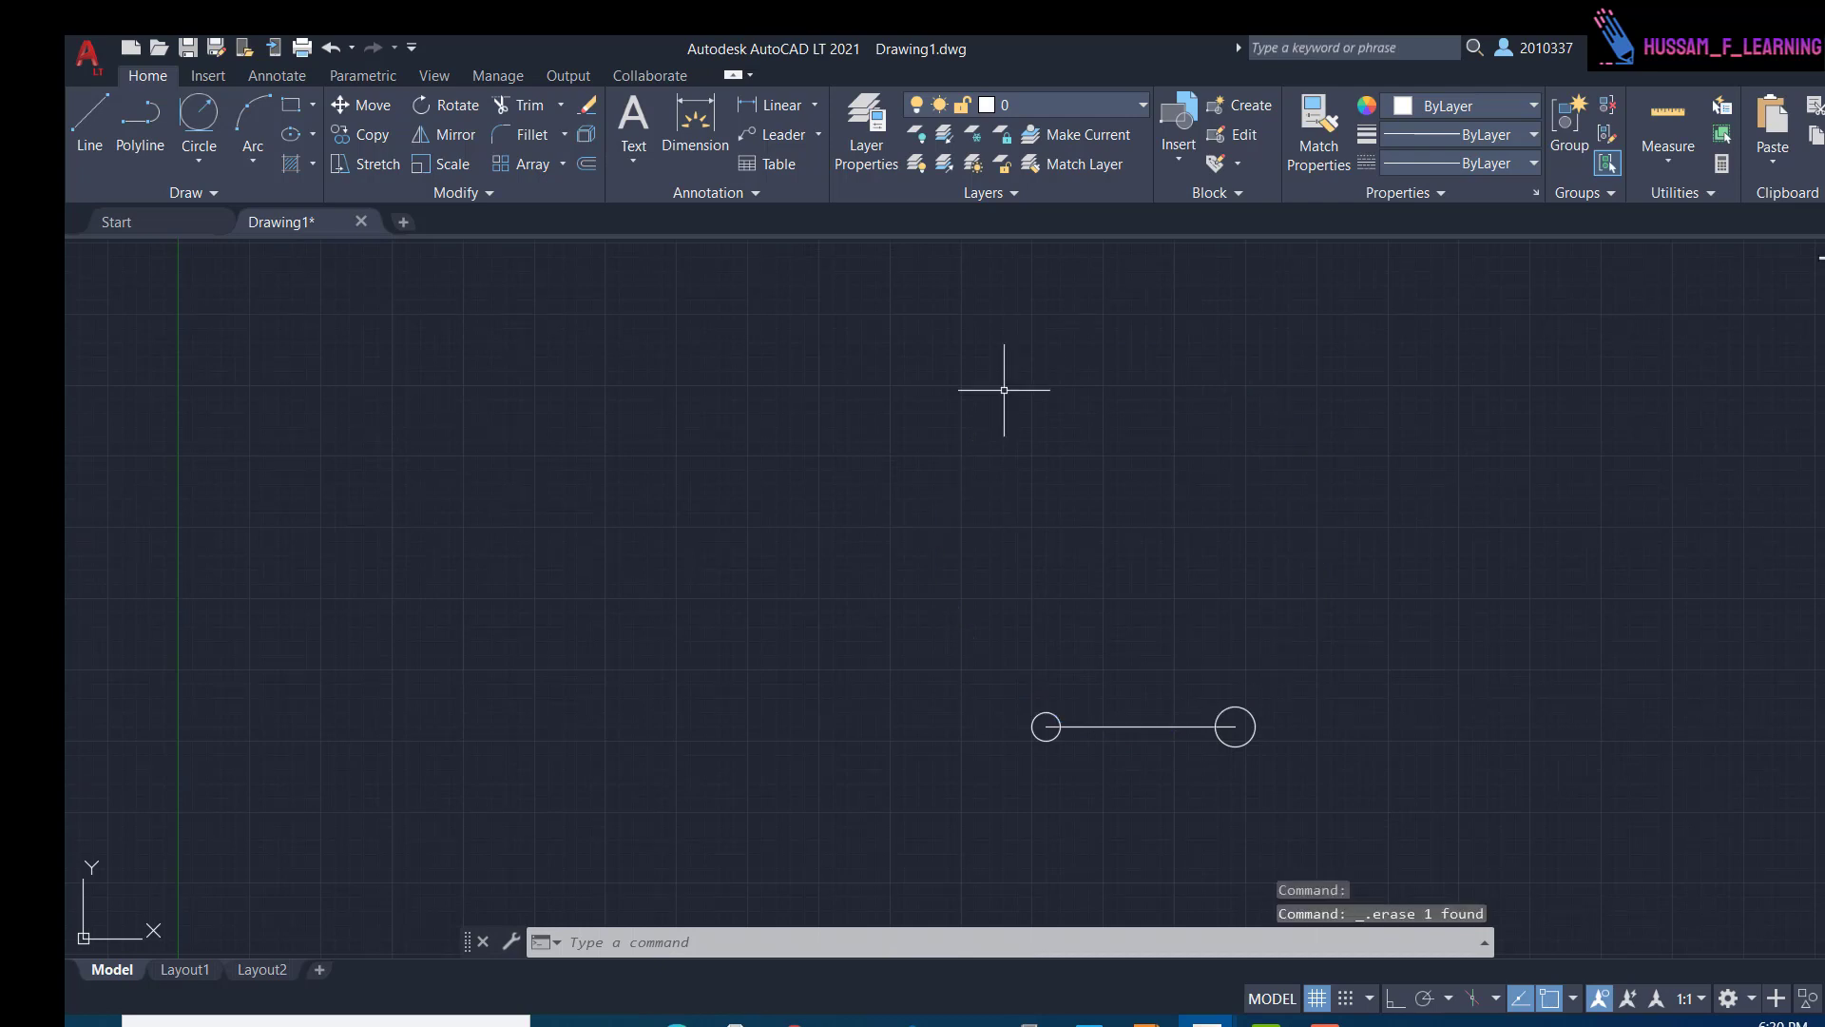
scroll(1159, 865, "up", 4)
left_click_drag(1157, 853, 615, 497)
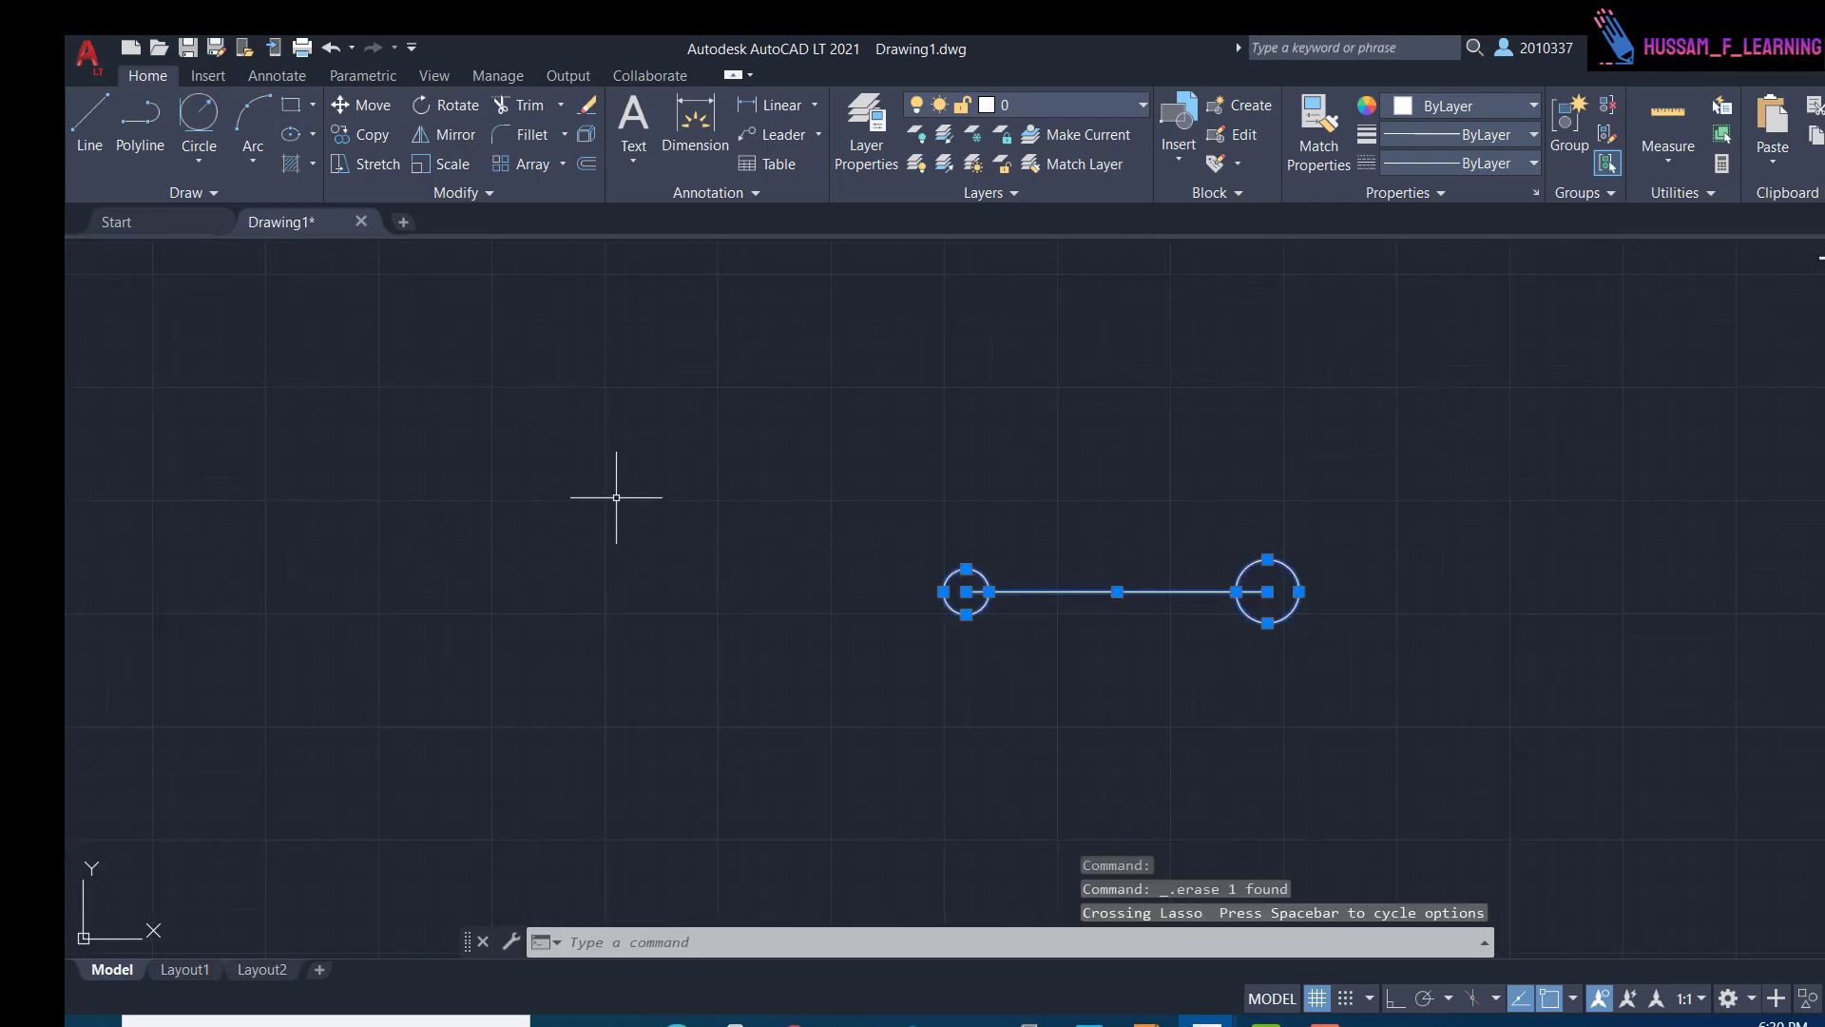
key("Delete")
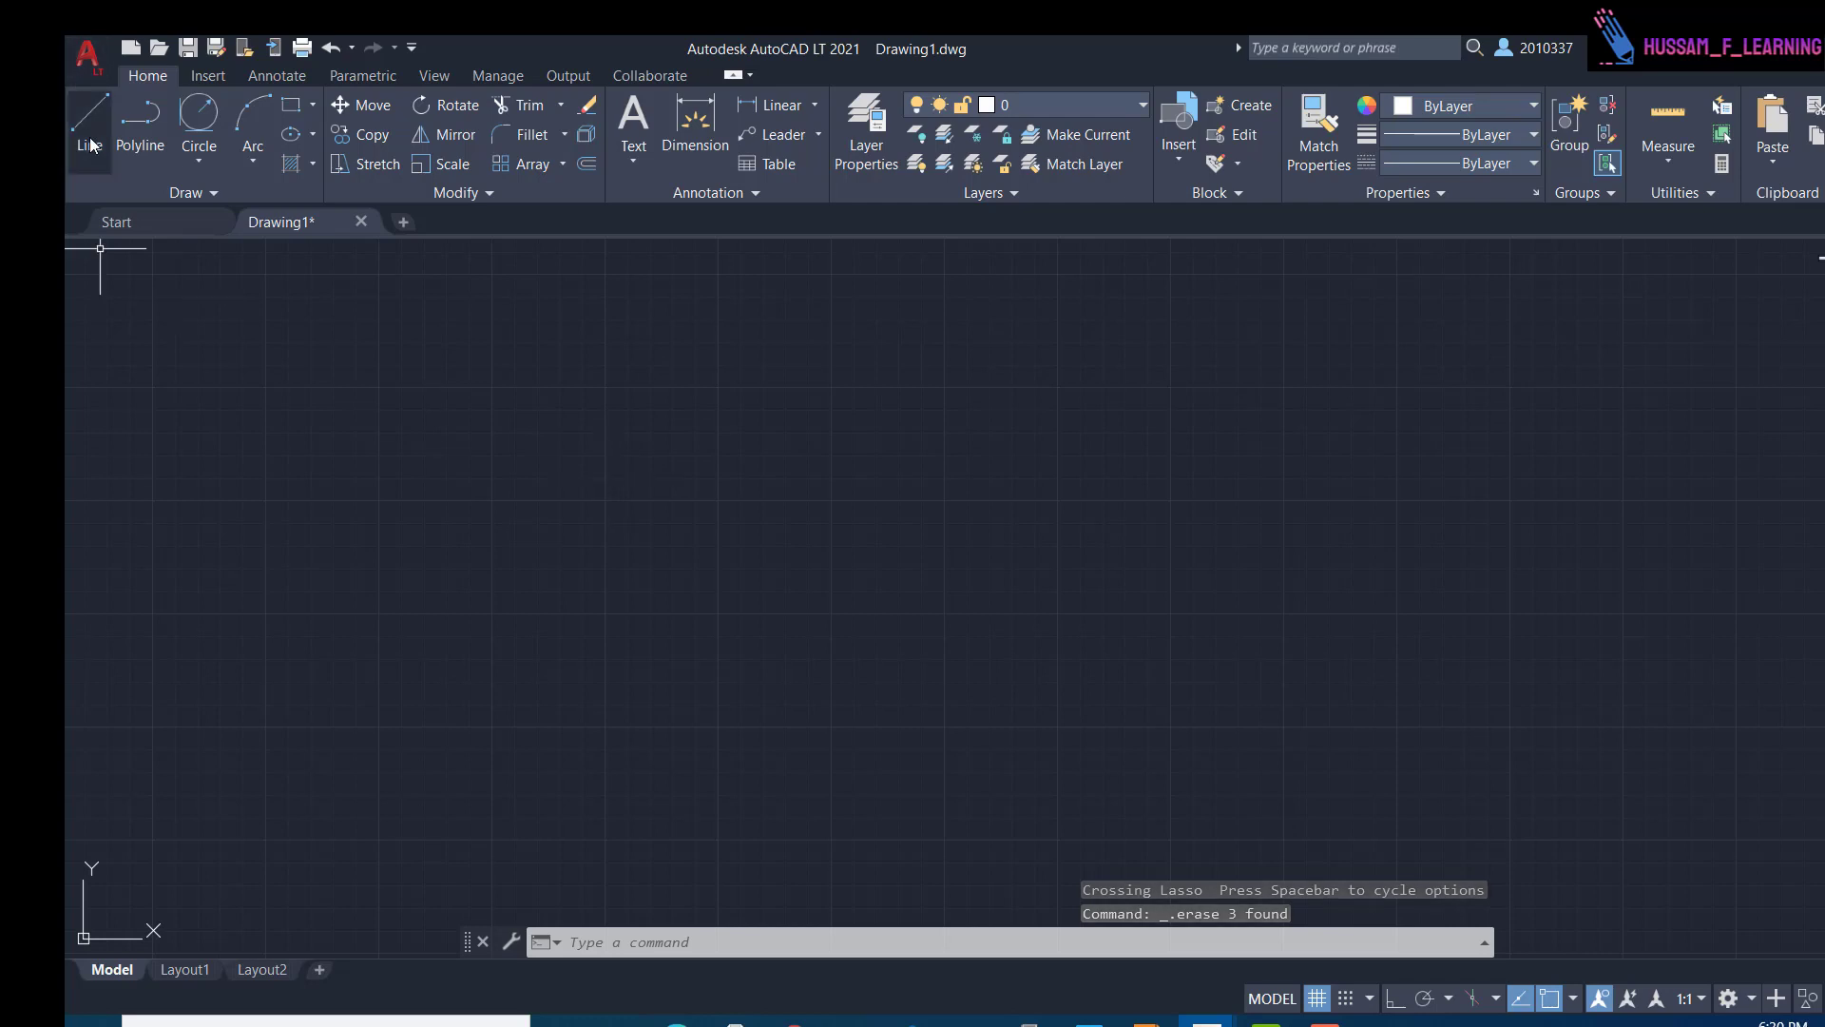
left_click(210, 152)
left_click(208, 199)
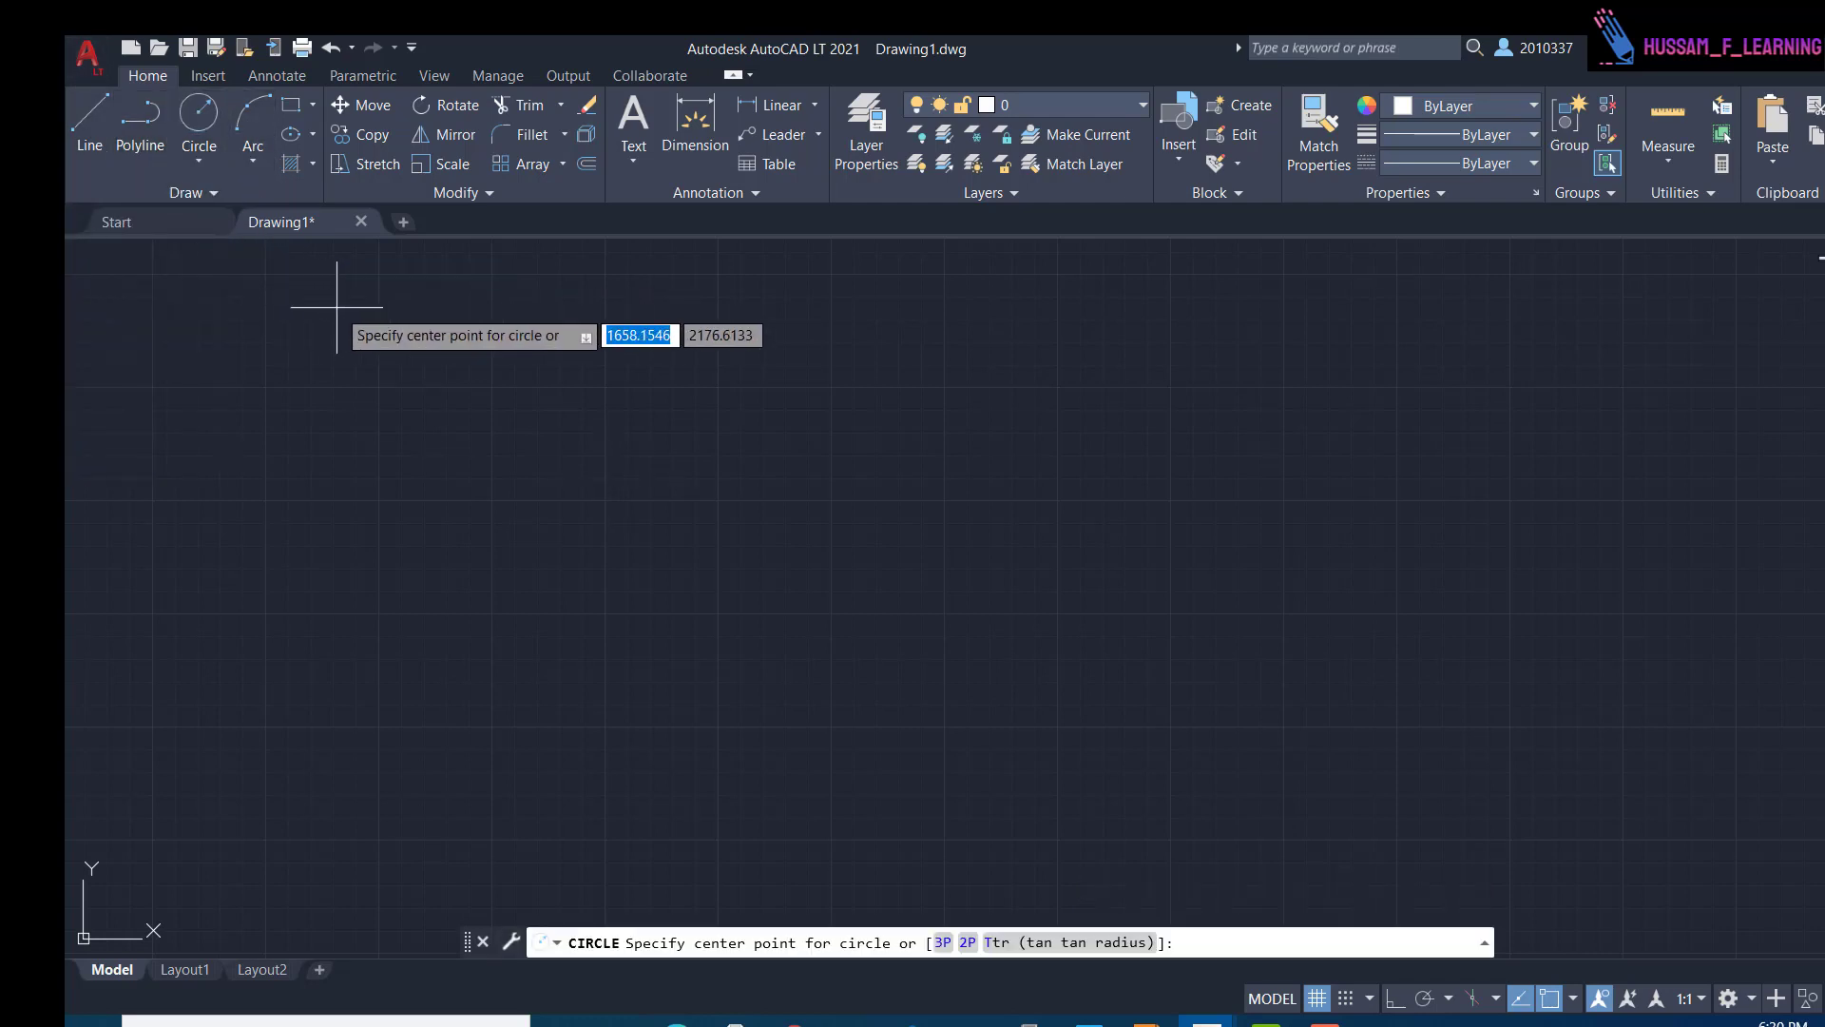
left_click(287, 107)
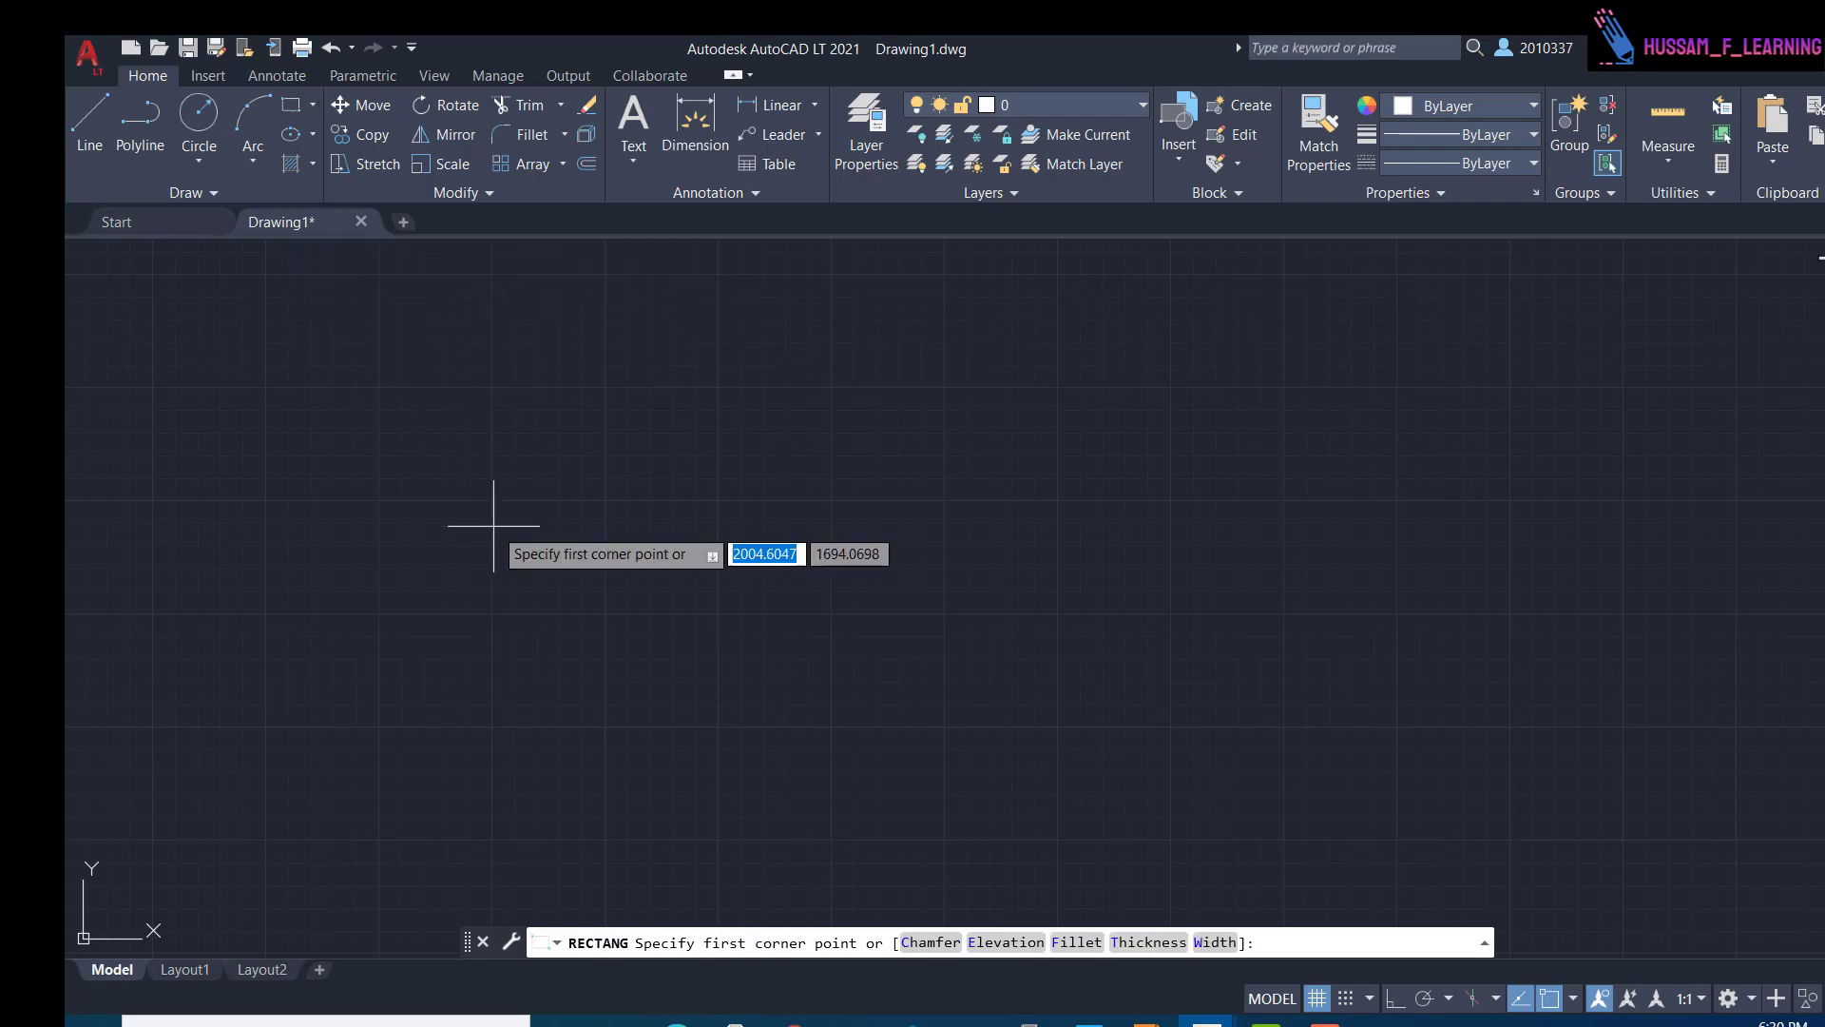
left_click(378, 381)
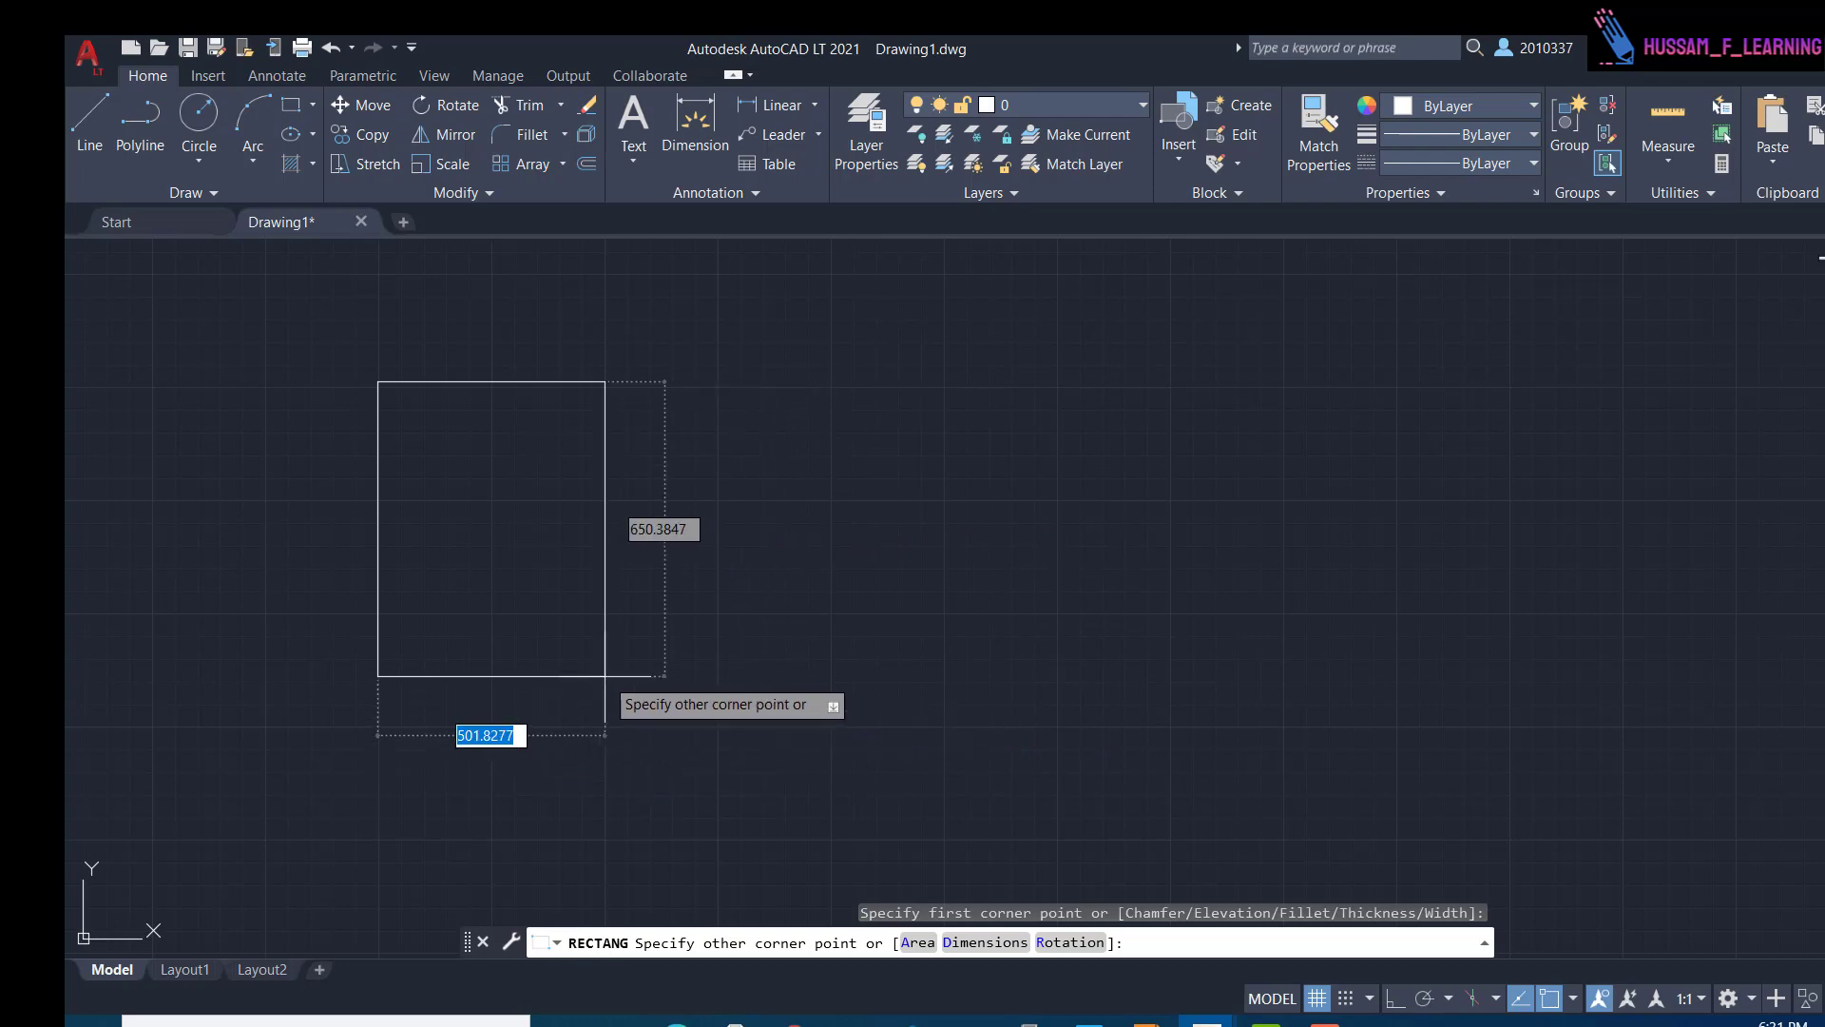
key("Escape")
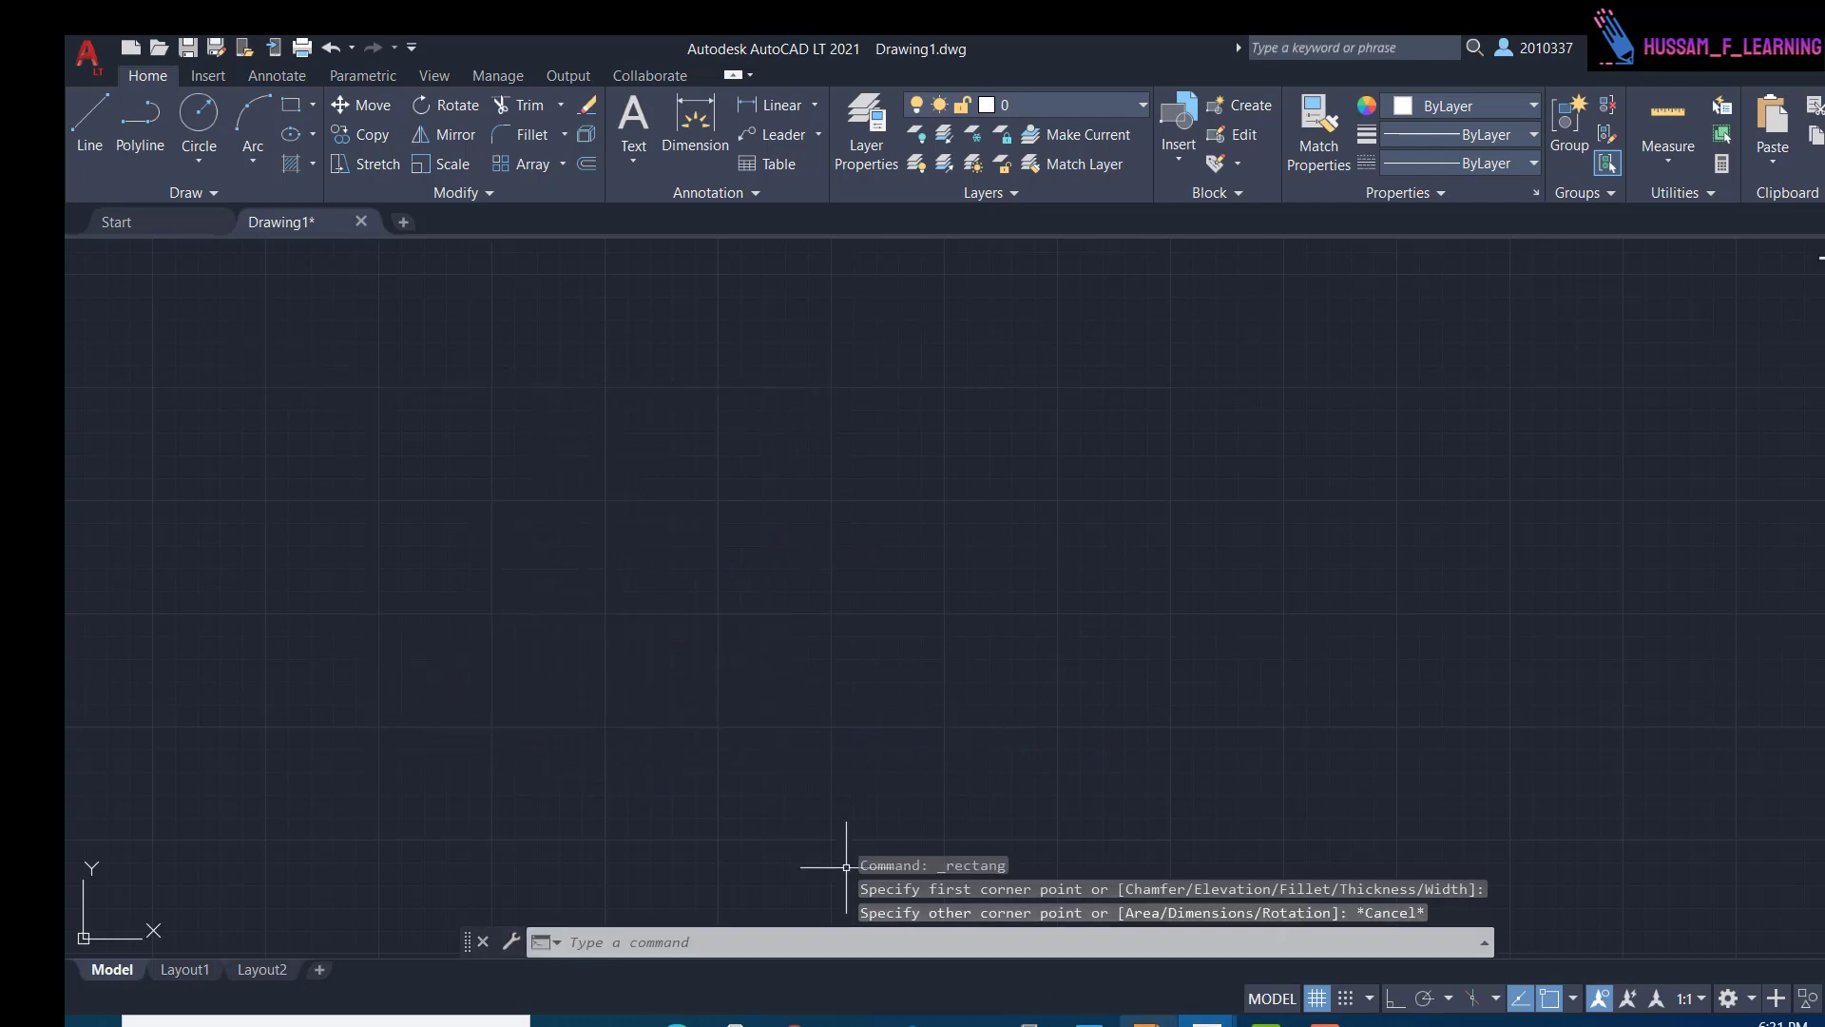
- Open the reference image Screenshot 2021-08-02 105625.png in Photos and arrange it side by side with the AutoCAD drawing
mouse_move(1088, 1021)
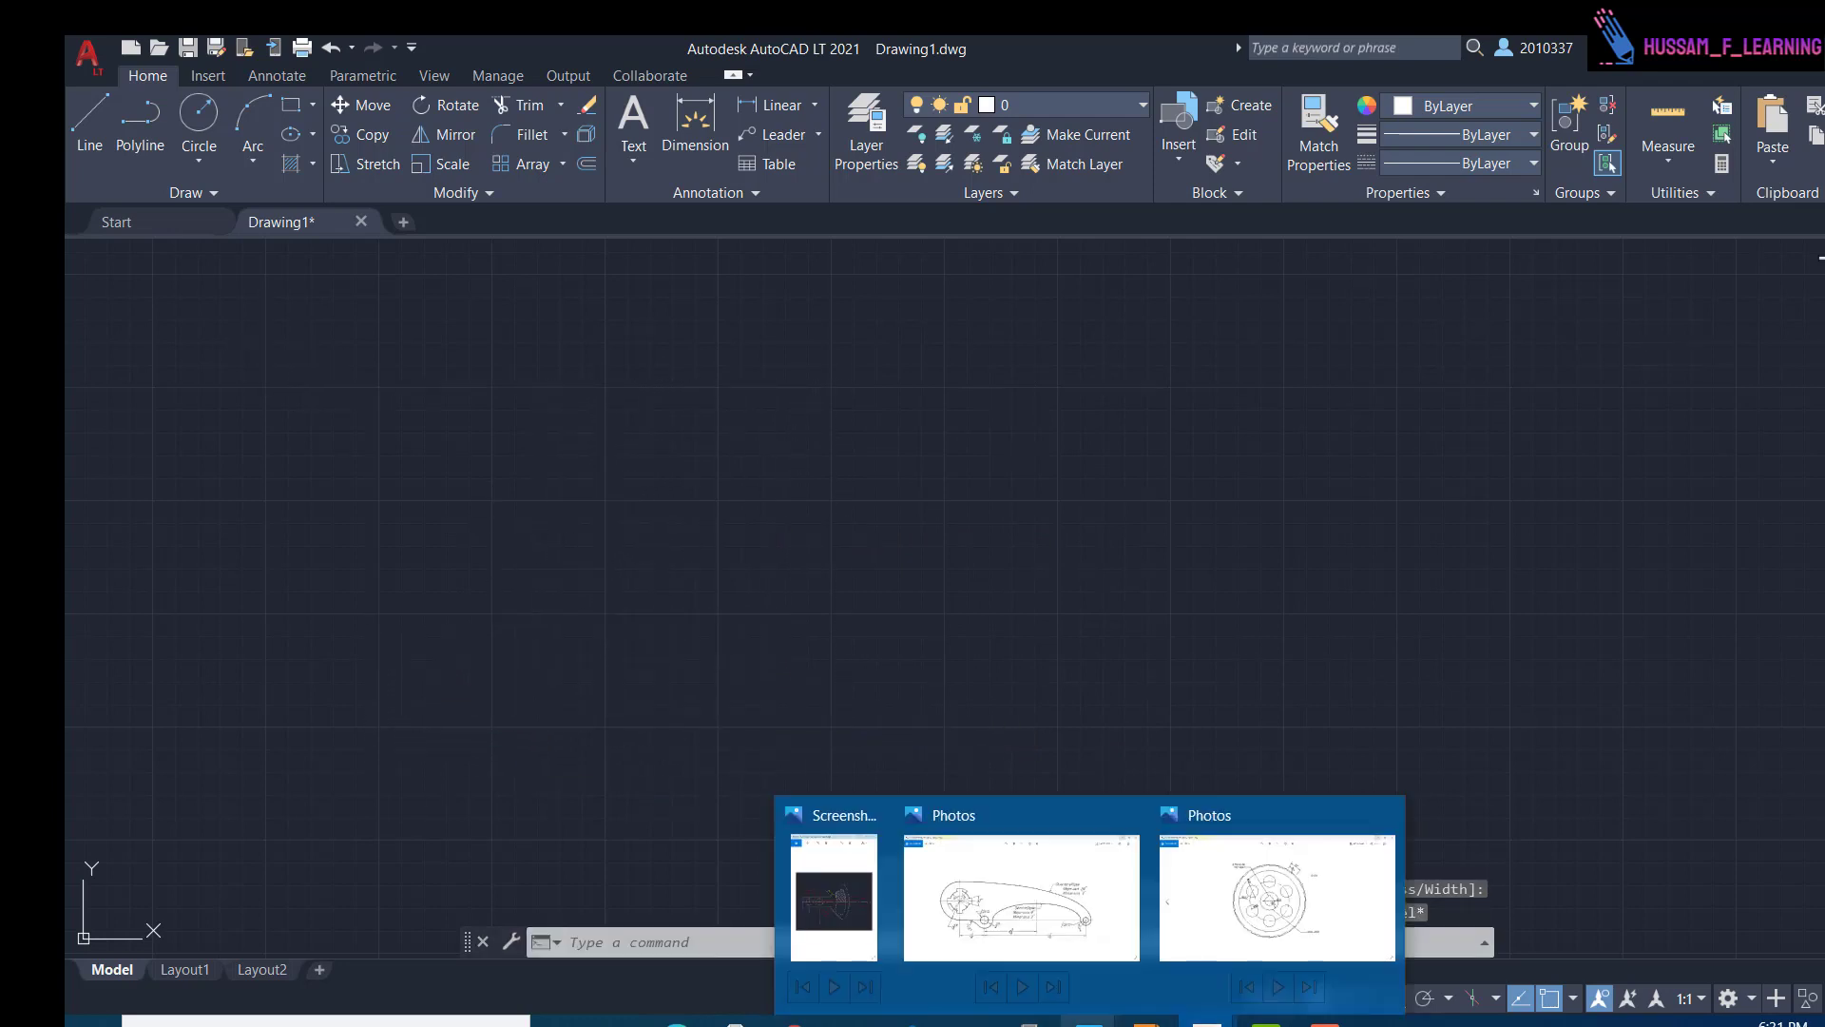
left_click(836, 897)
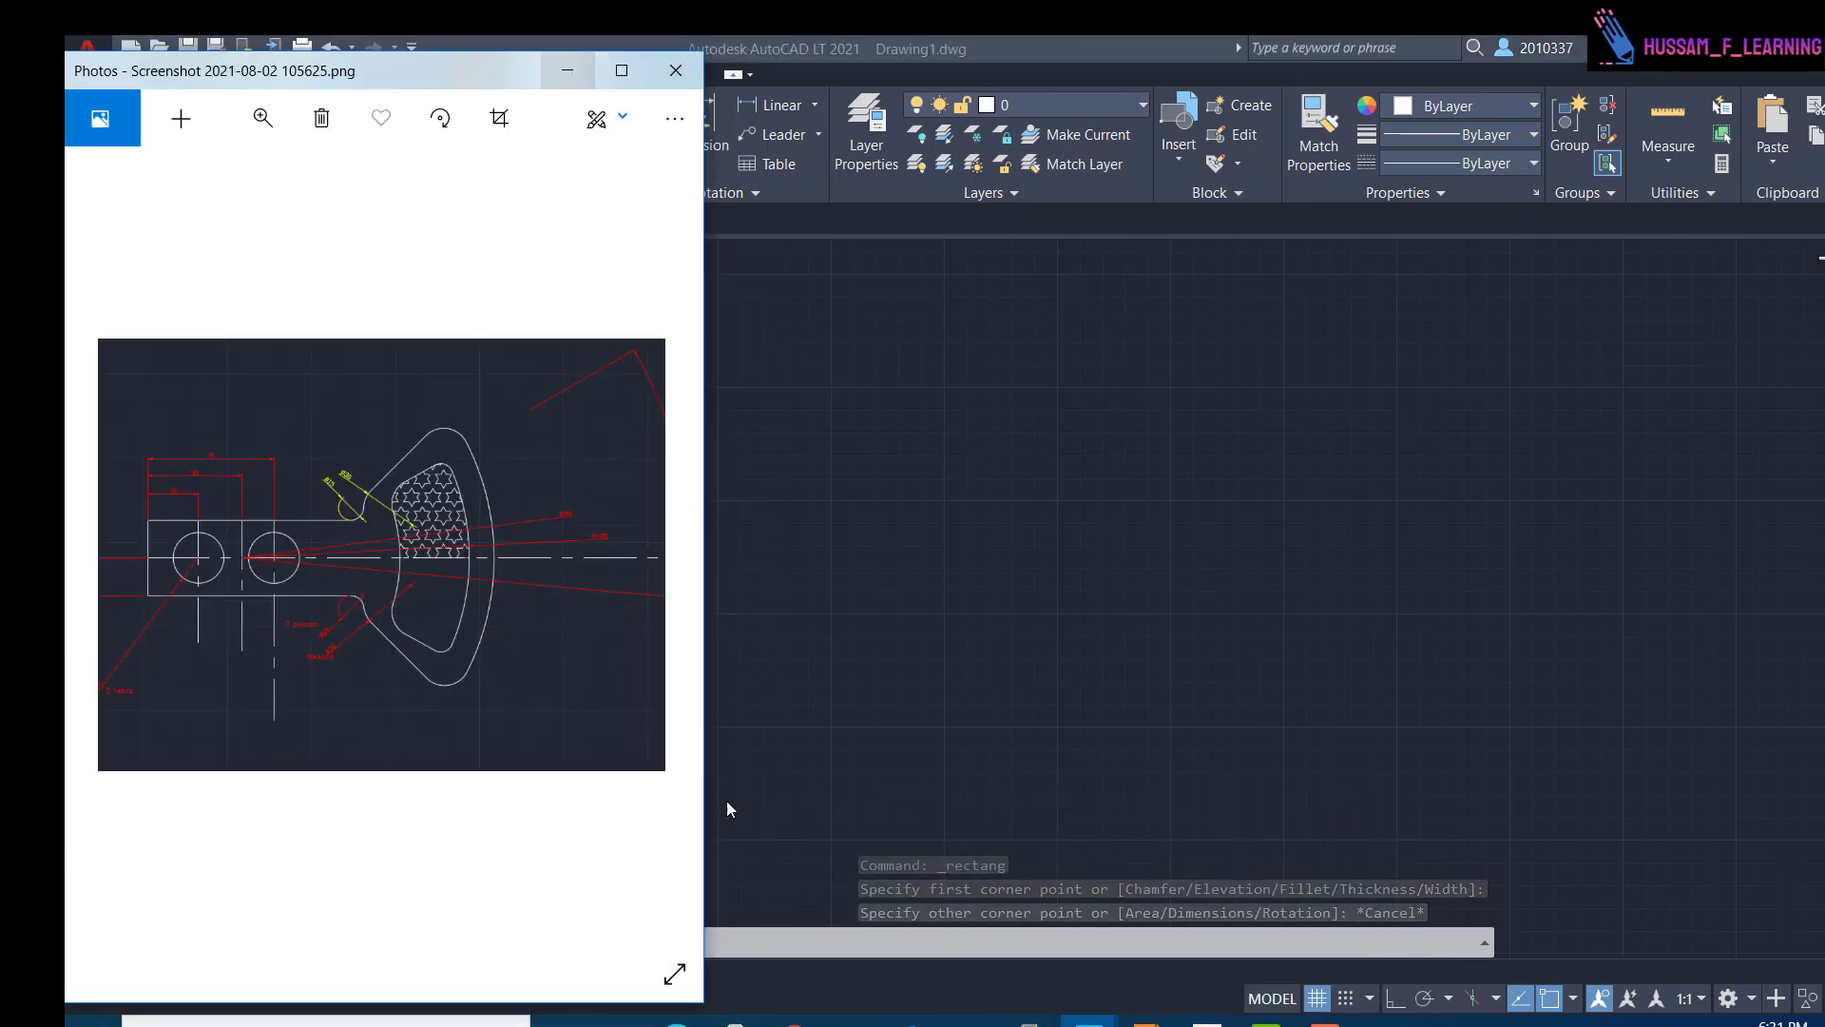
double_click(1074, 46)
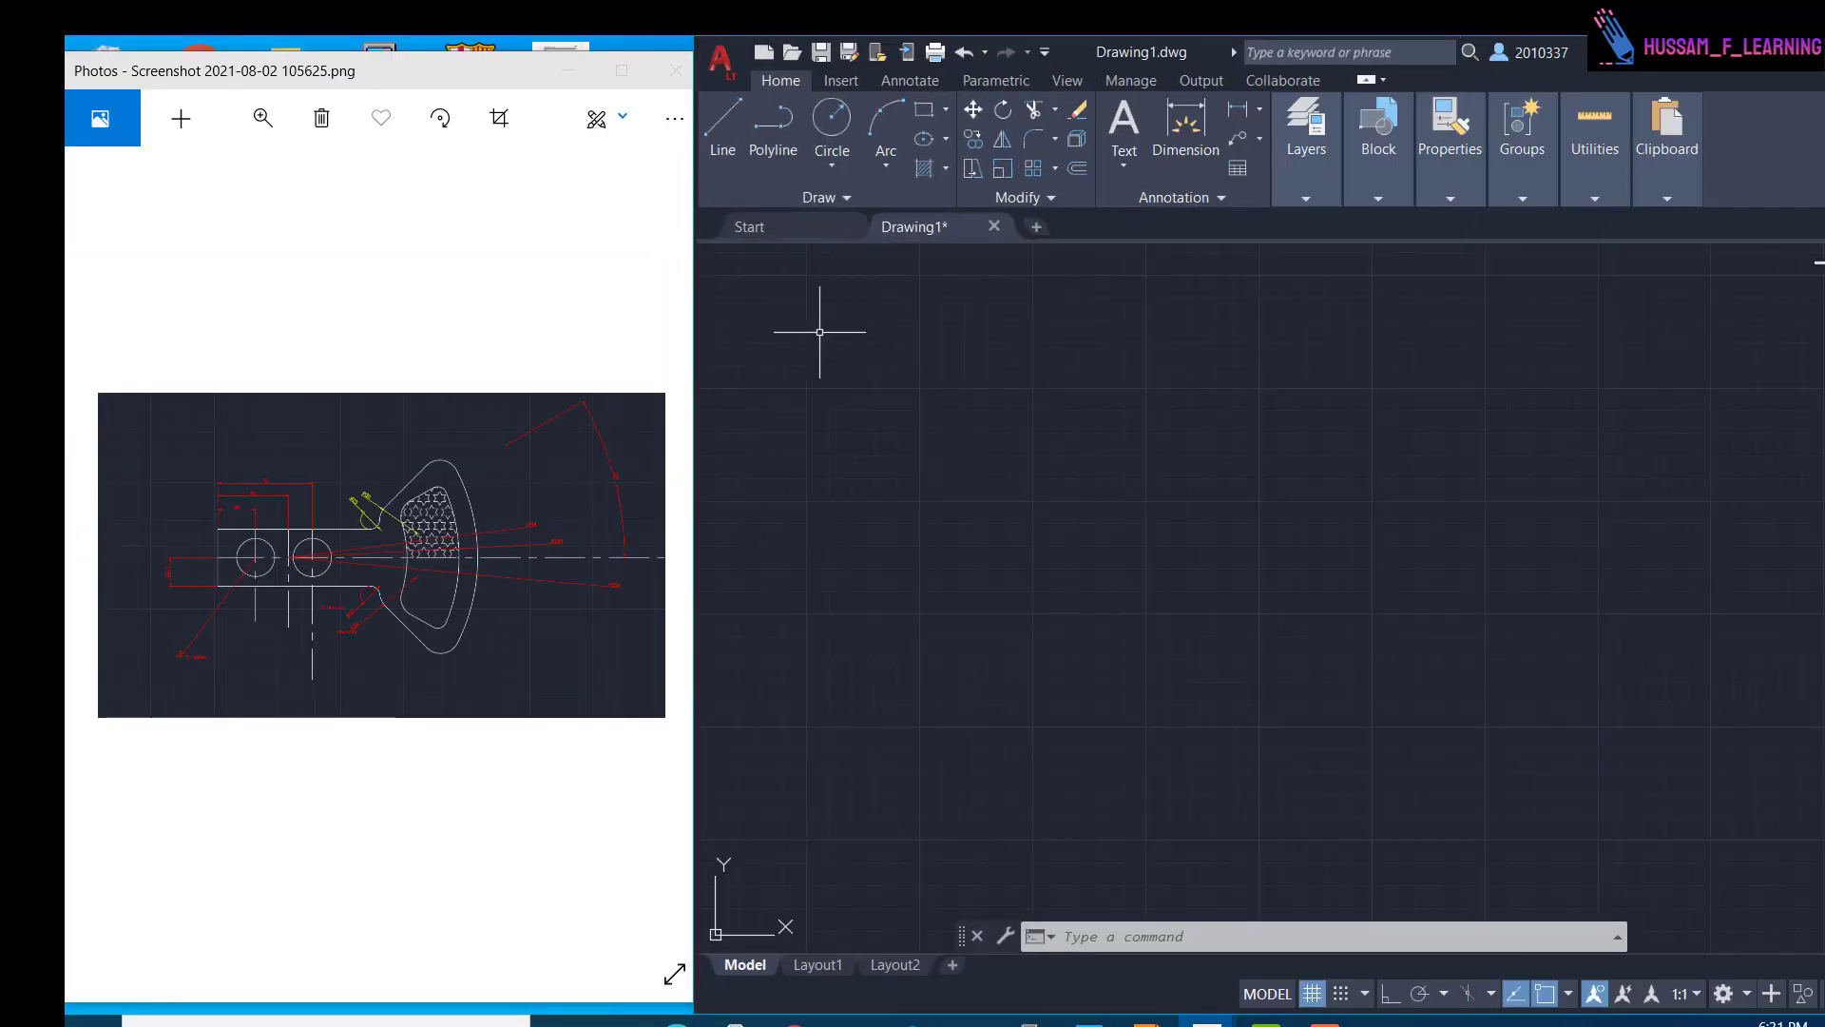
double_click(391, 60)
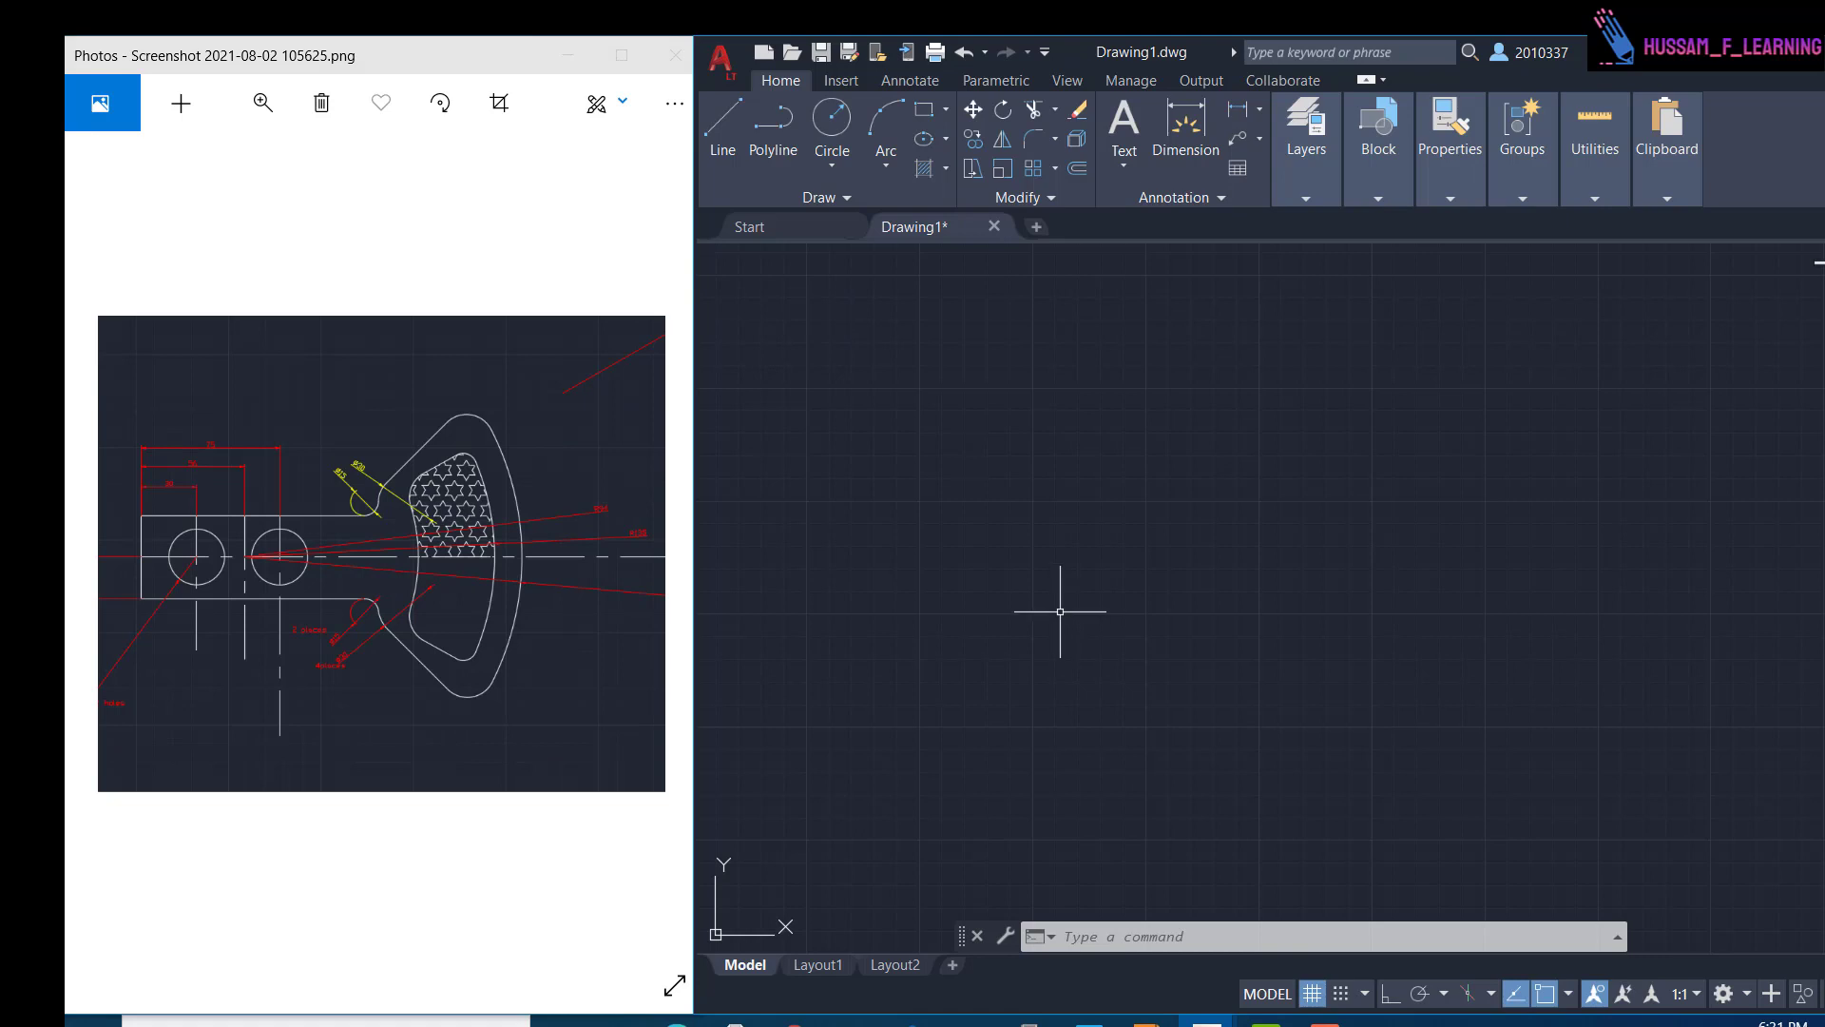
type("x")
key("Escape")
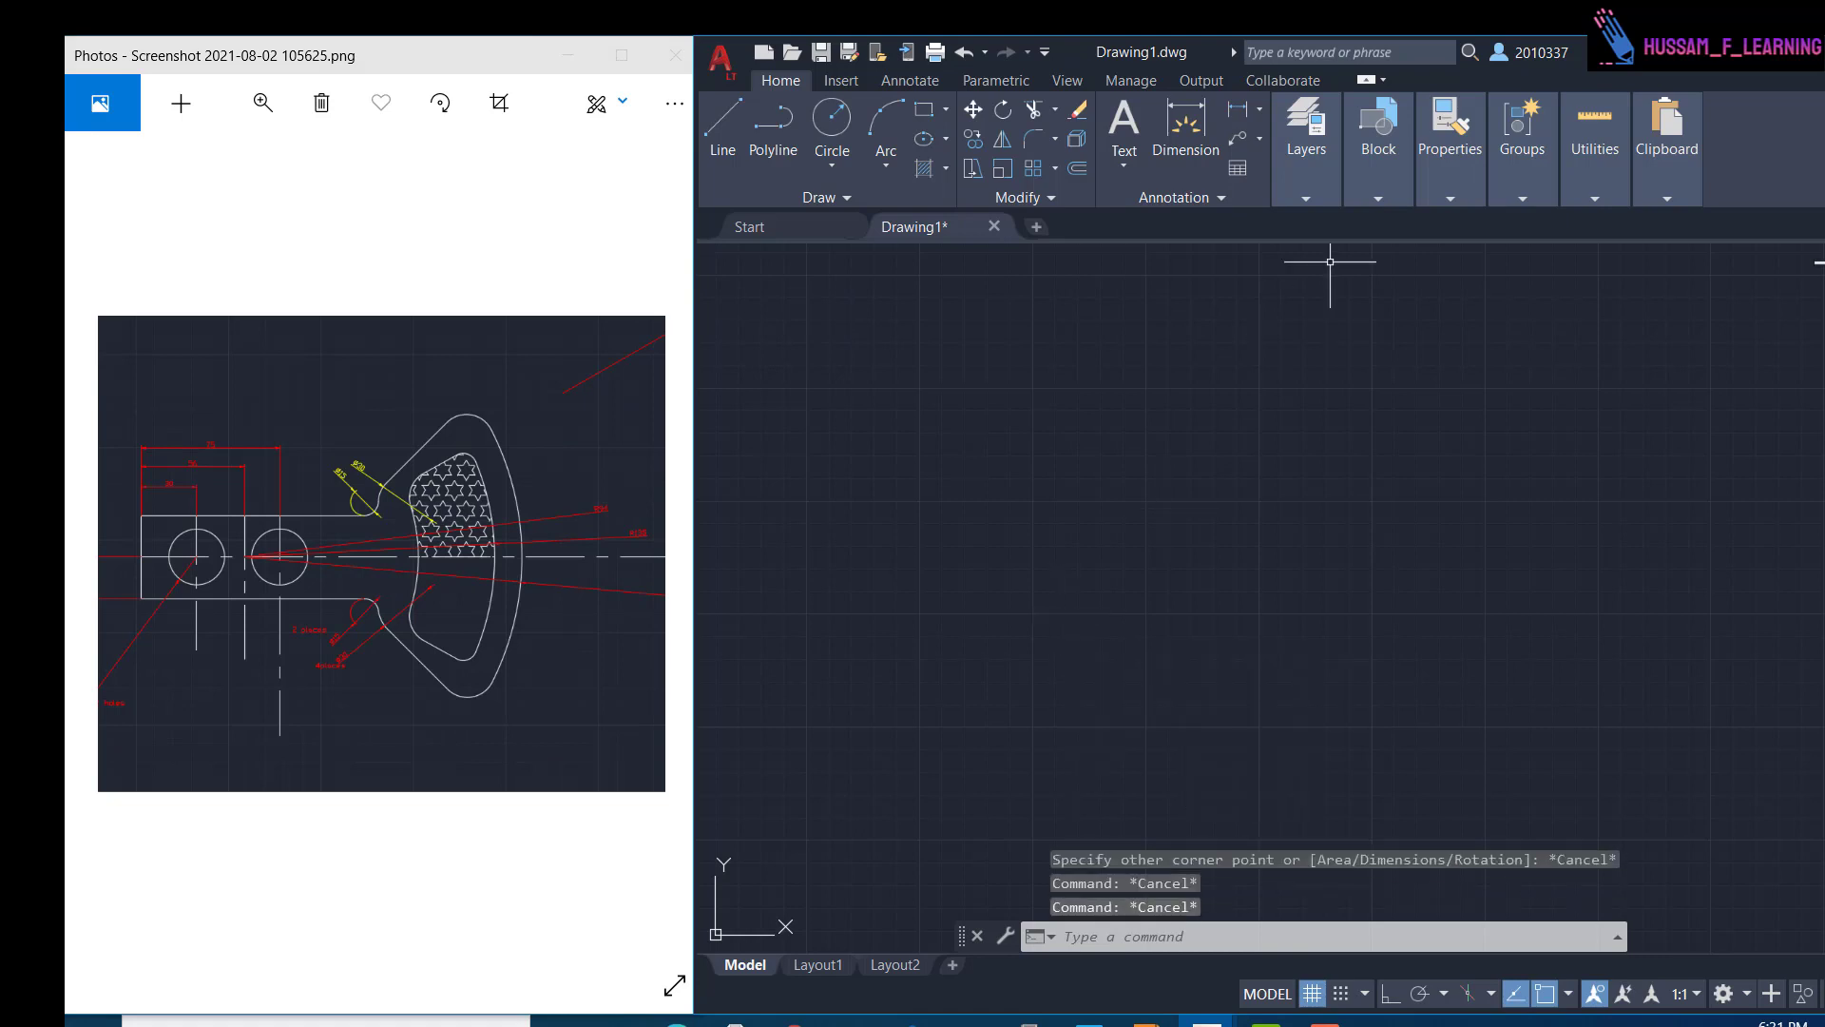
left_click(1447, 198)
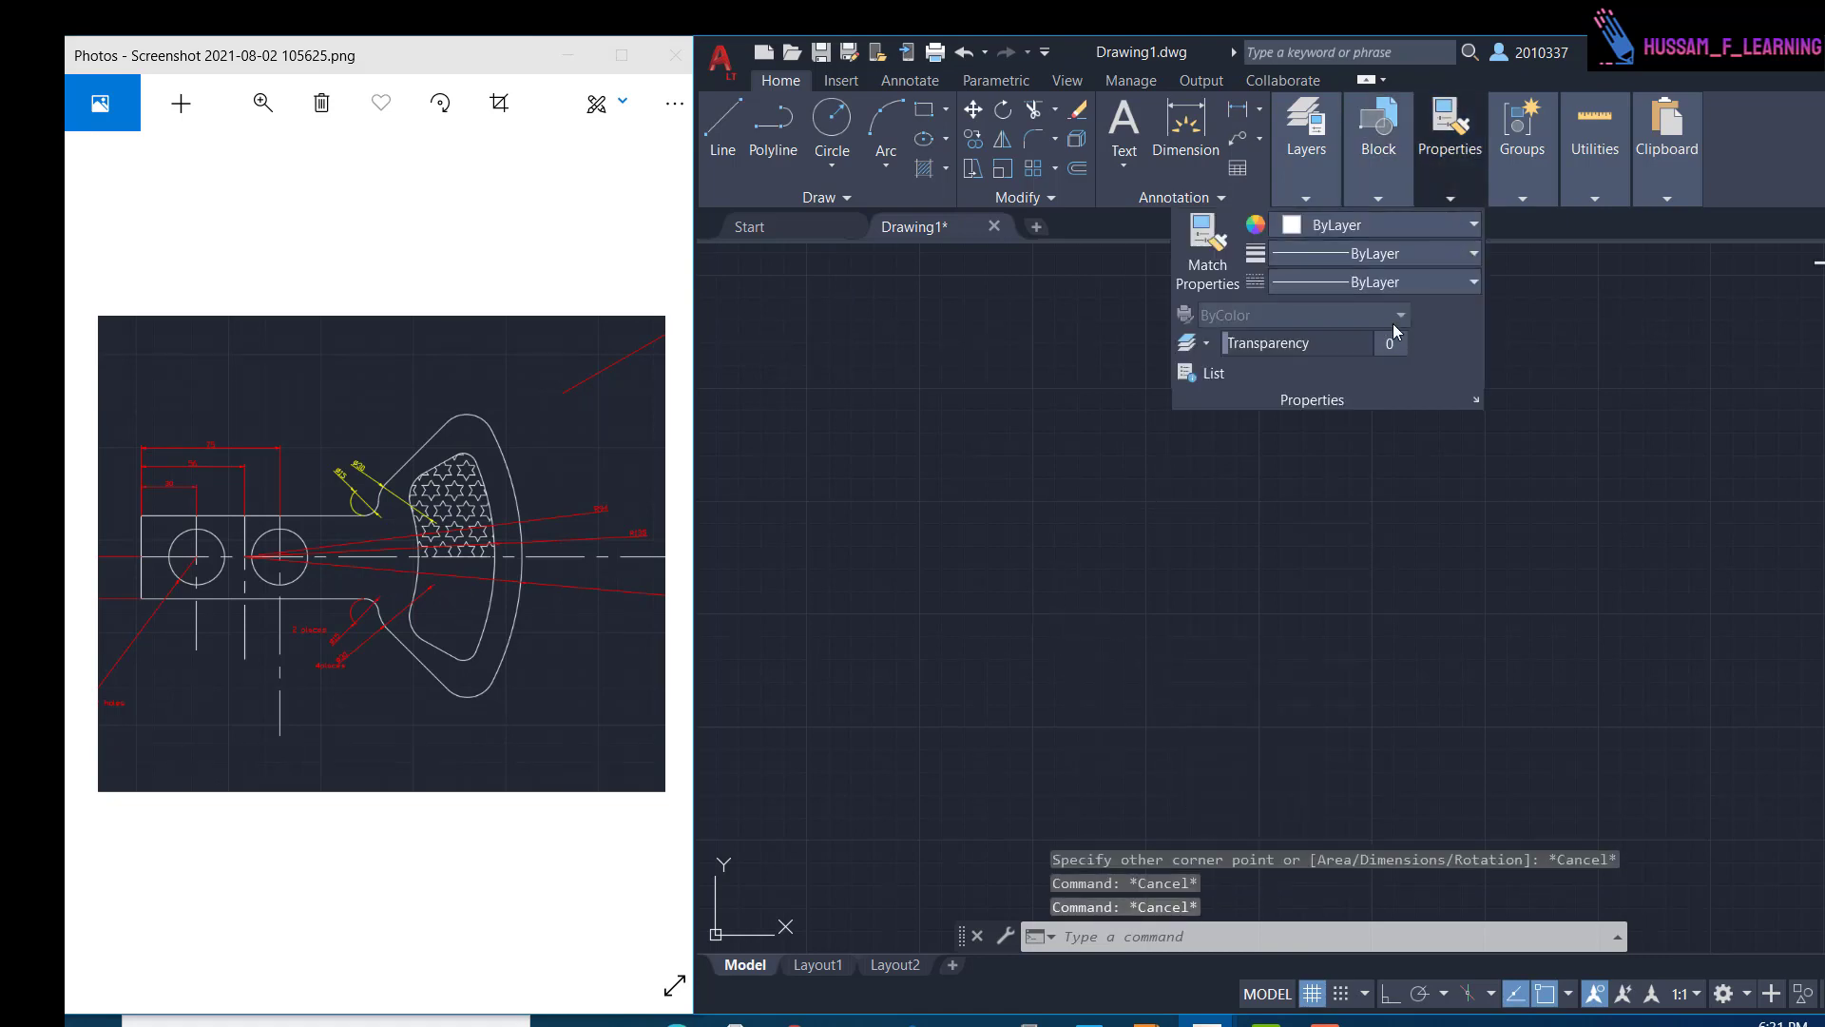
left_click(1414, 283)
left_click(1295, 398)
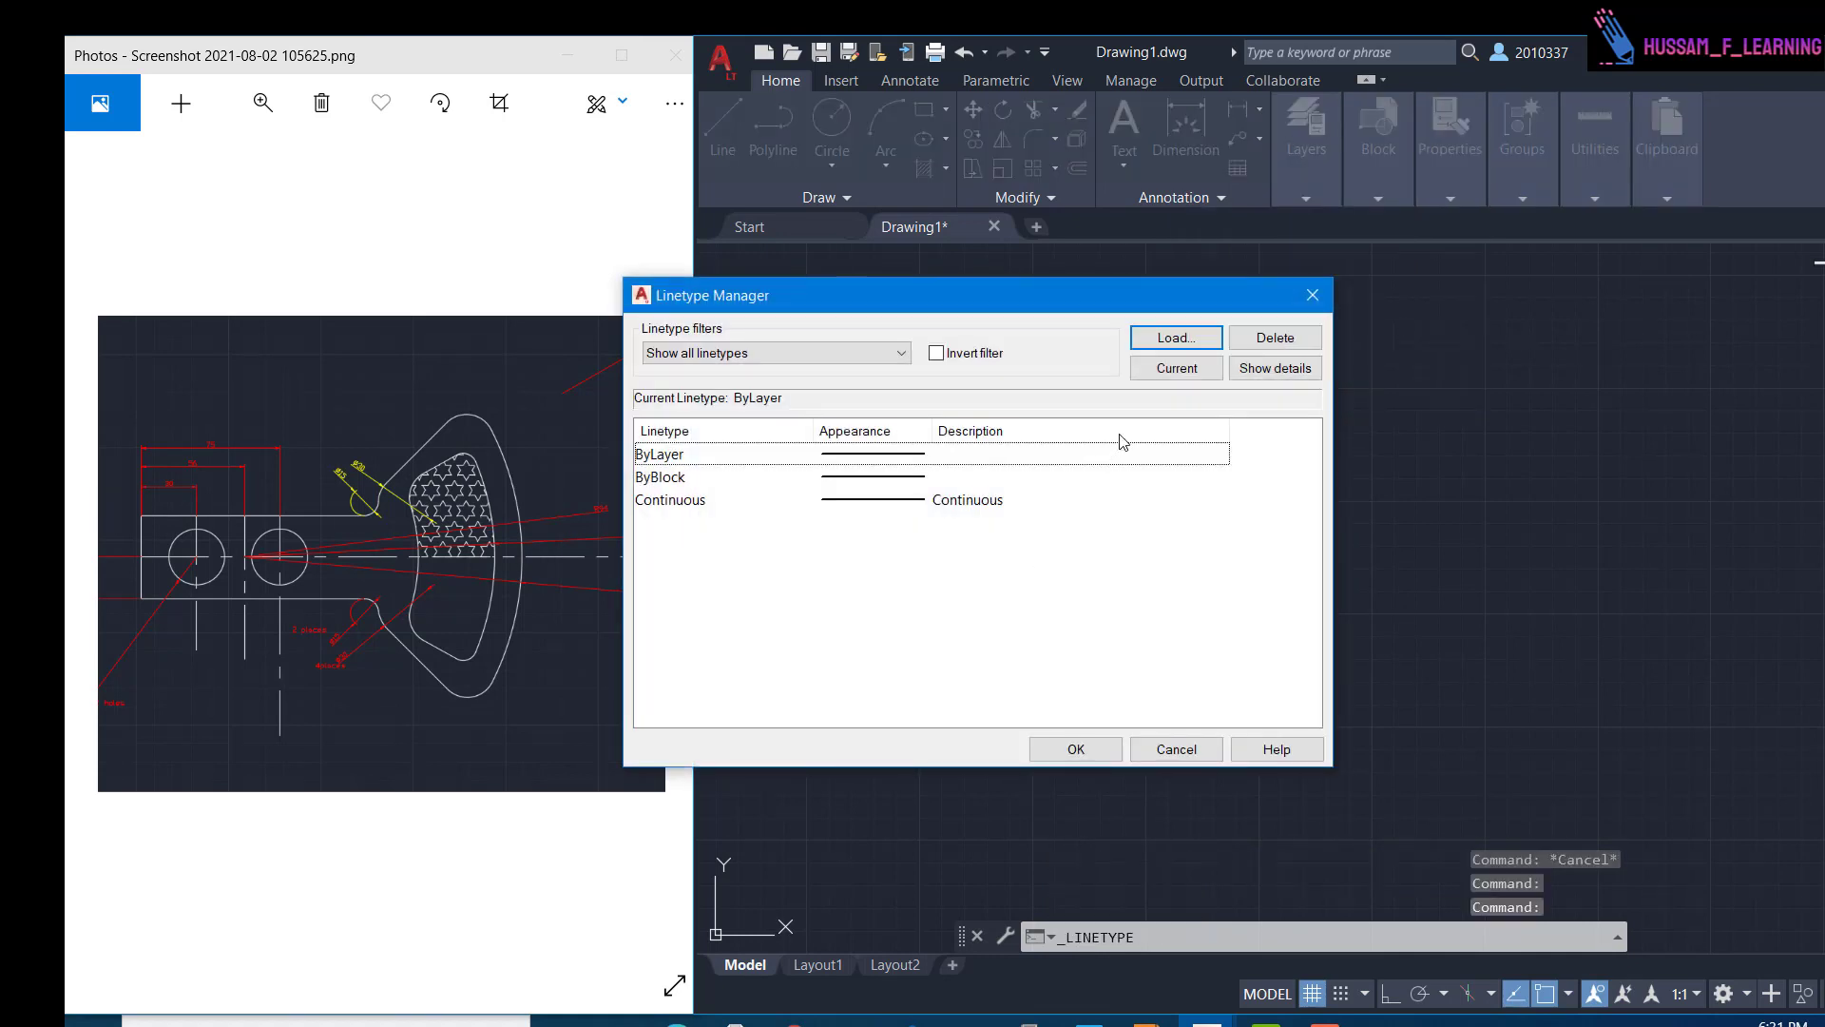
left_click(1176, 338)
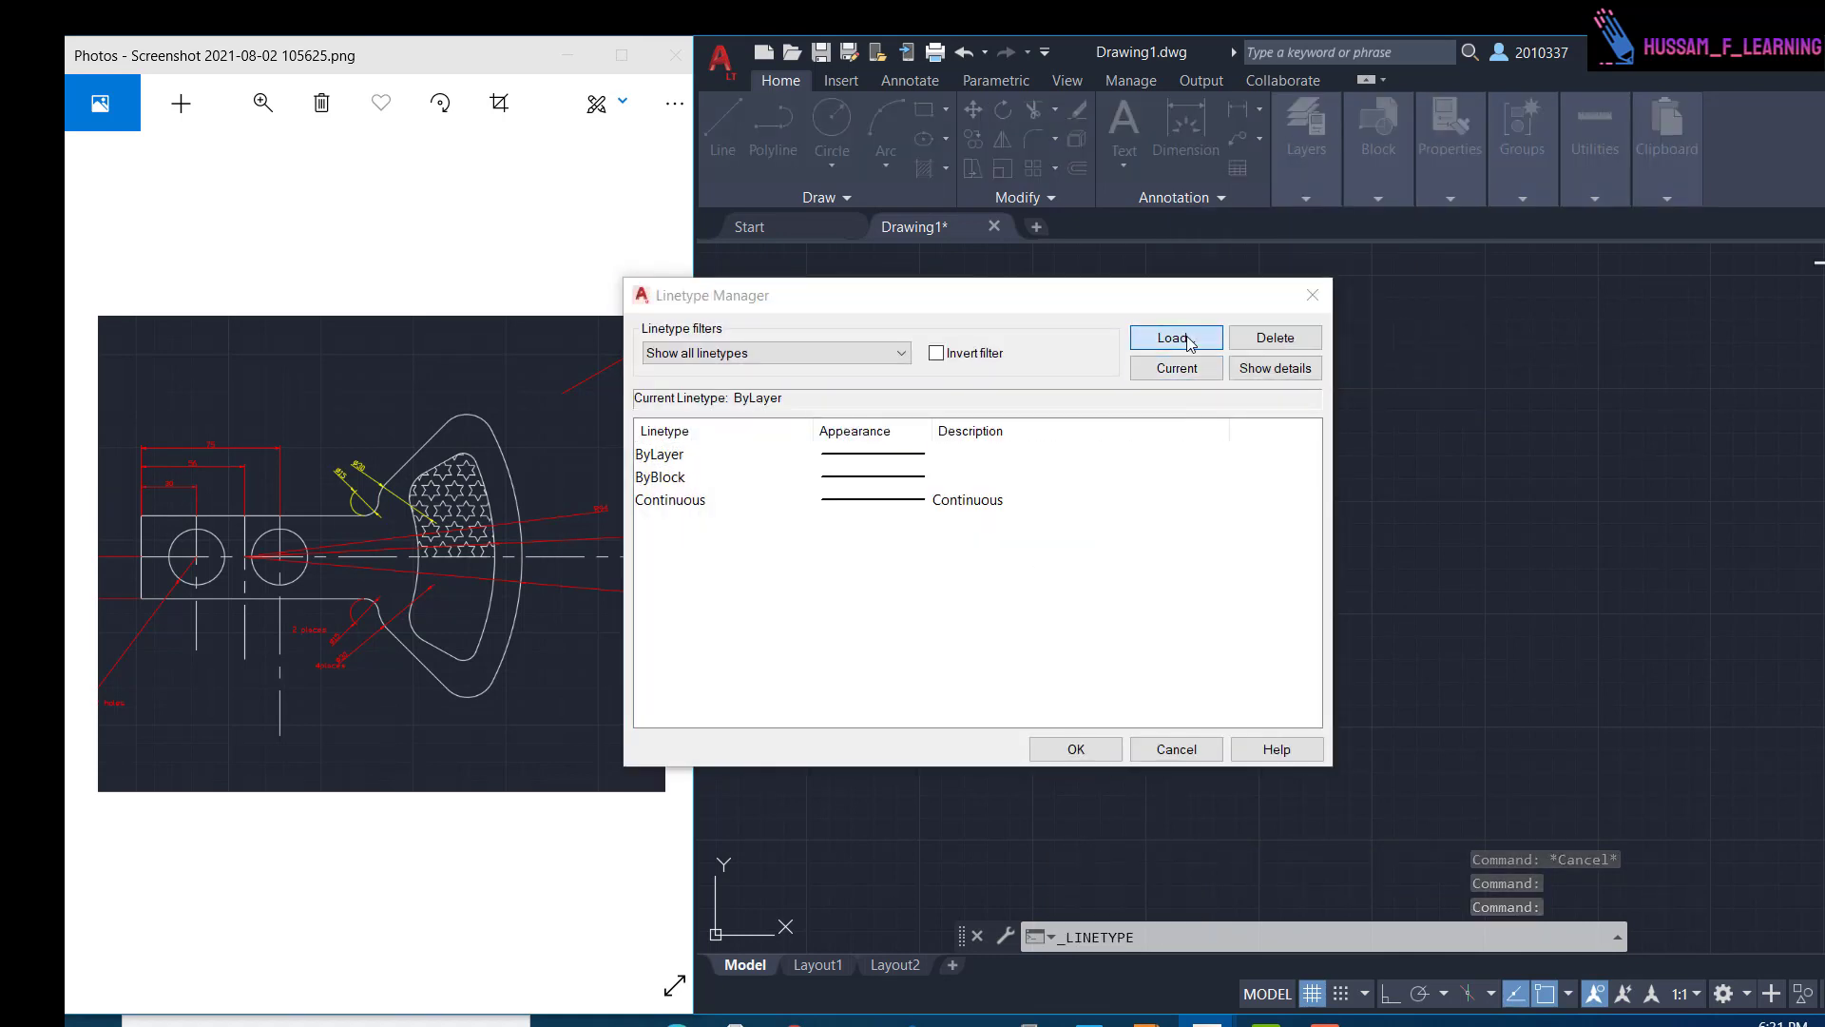
left_click(1225, 356)
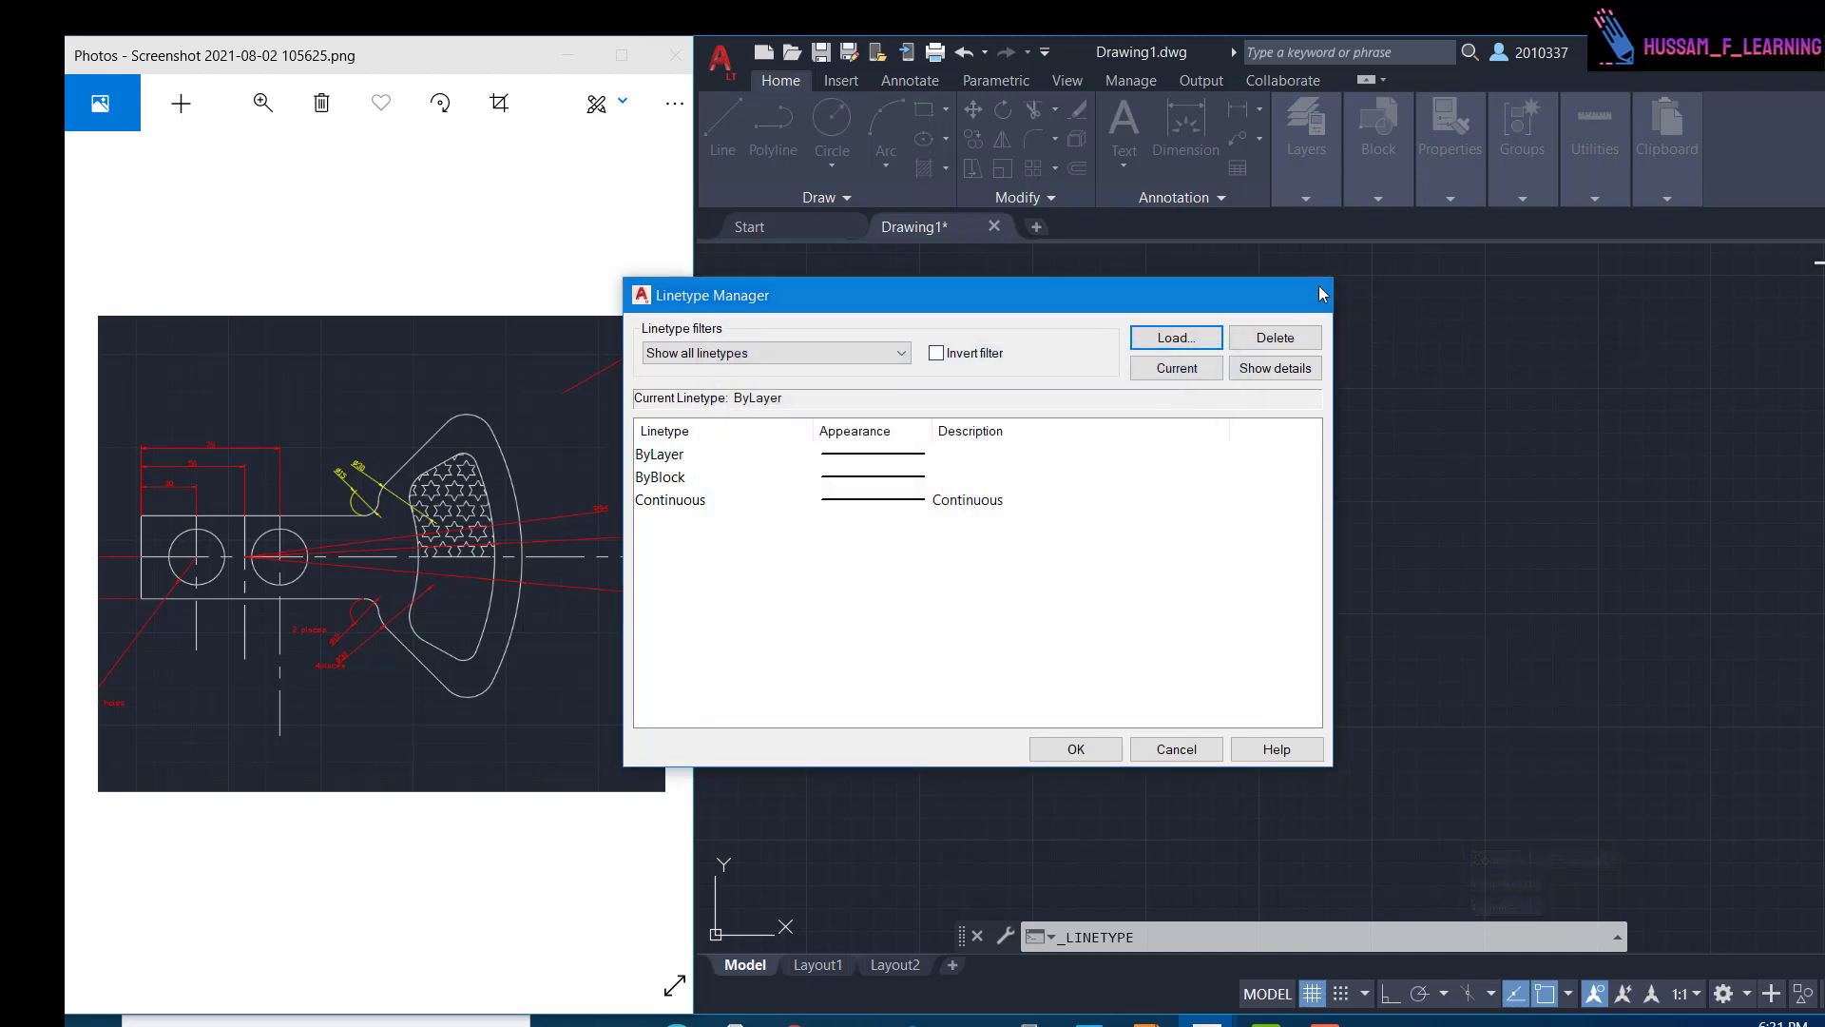
left_click(1313, 294)
- Load the CENTER linetype from acadltiso.lin into the drawing
left_click(1448, 201)
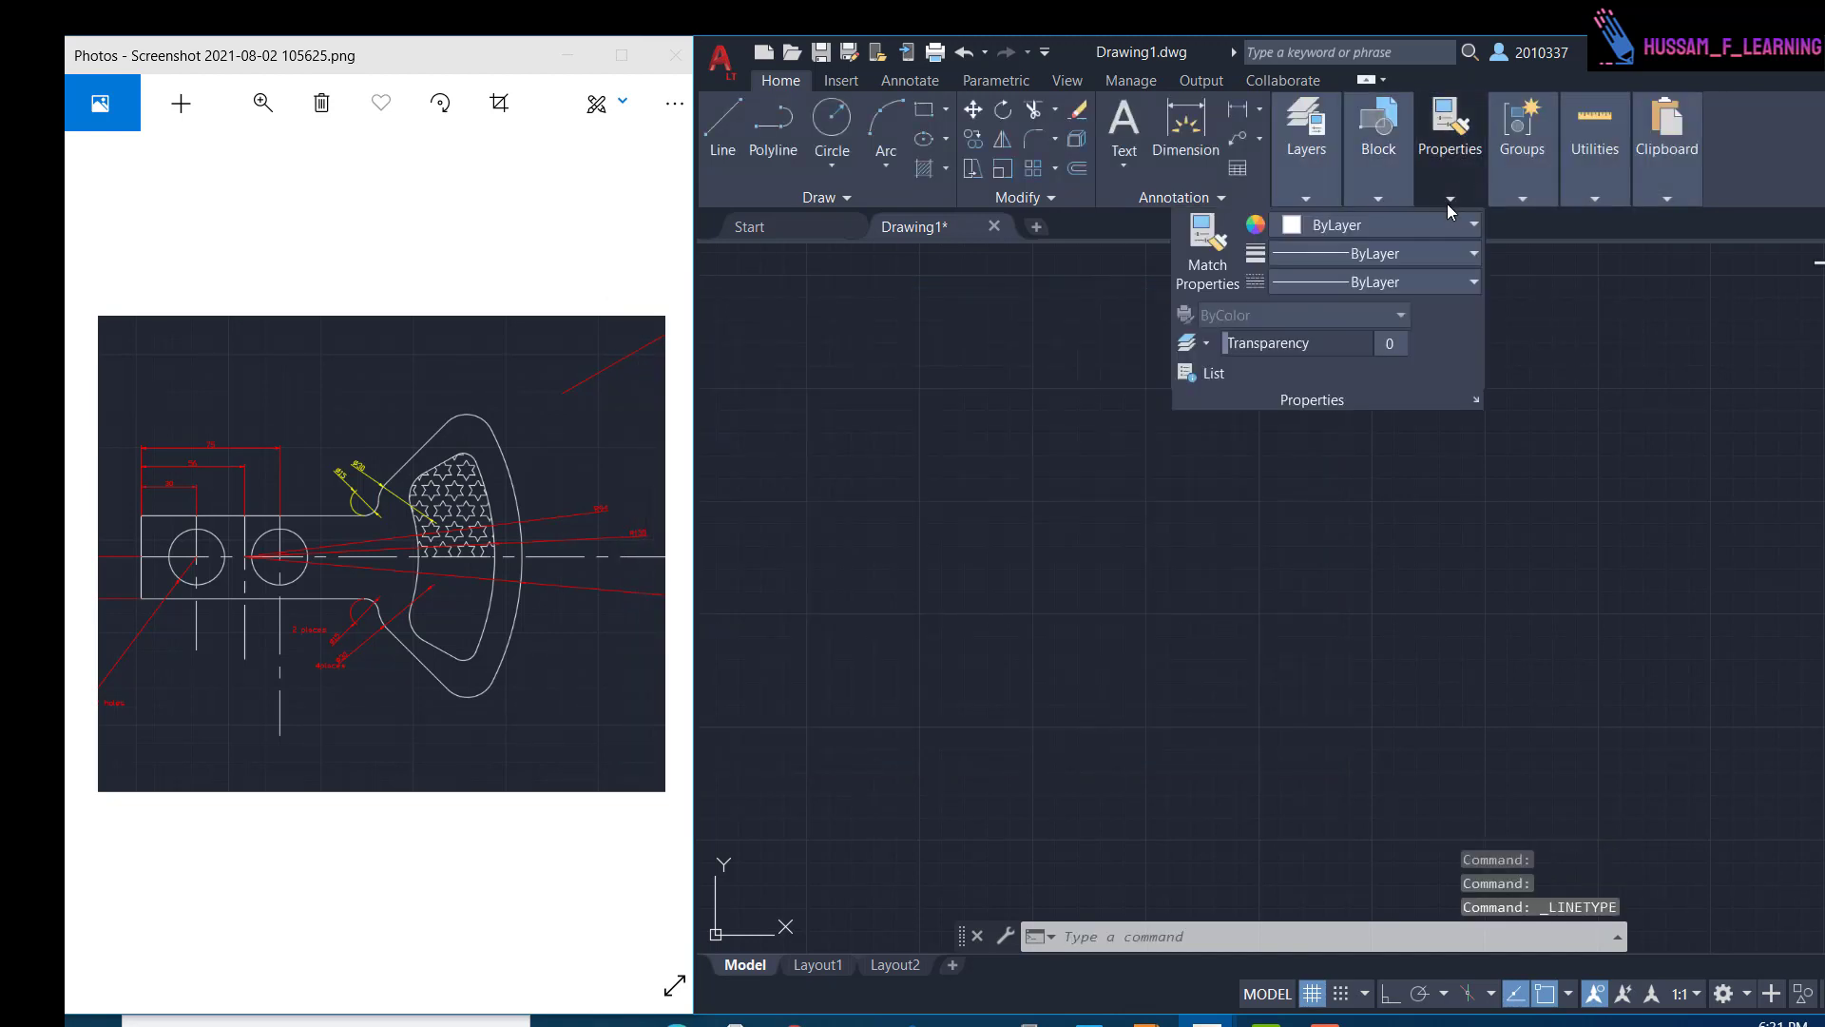
left_click(1471, 283)
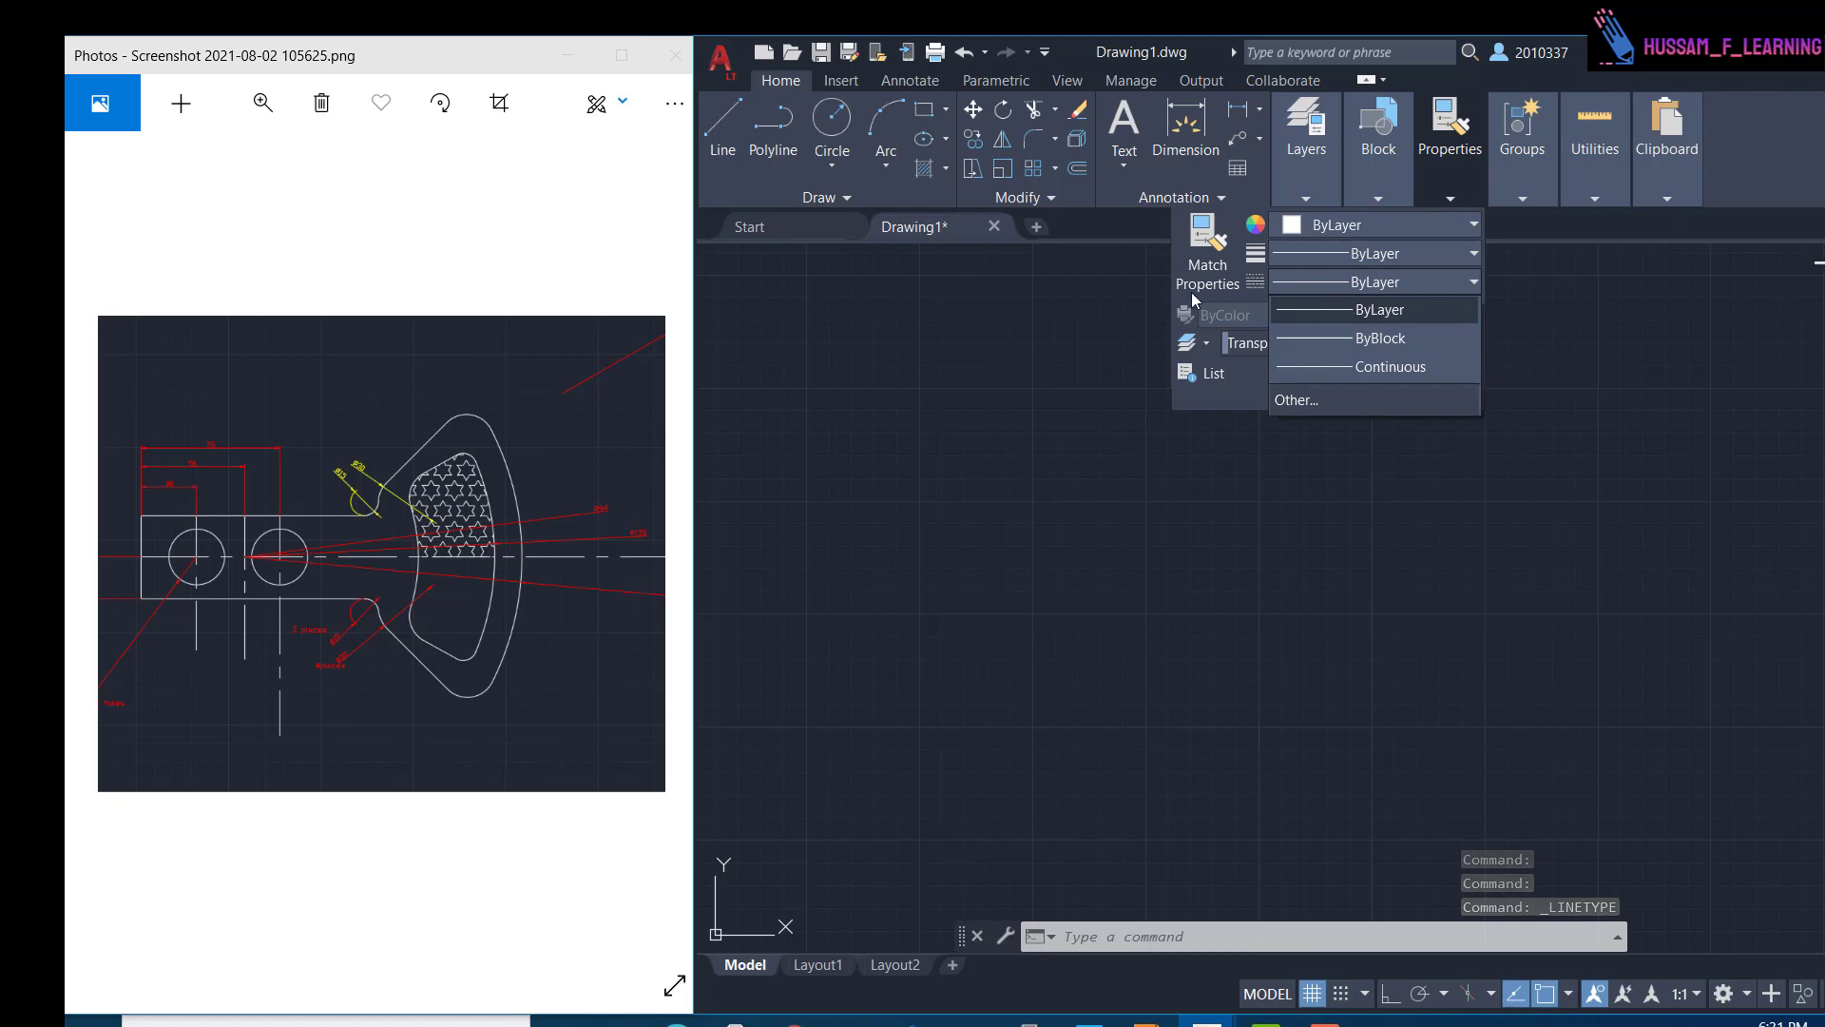
left_click(1378, 401)
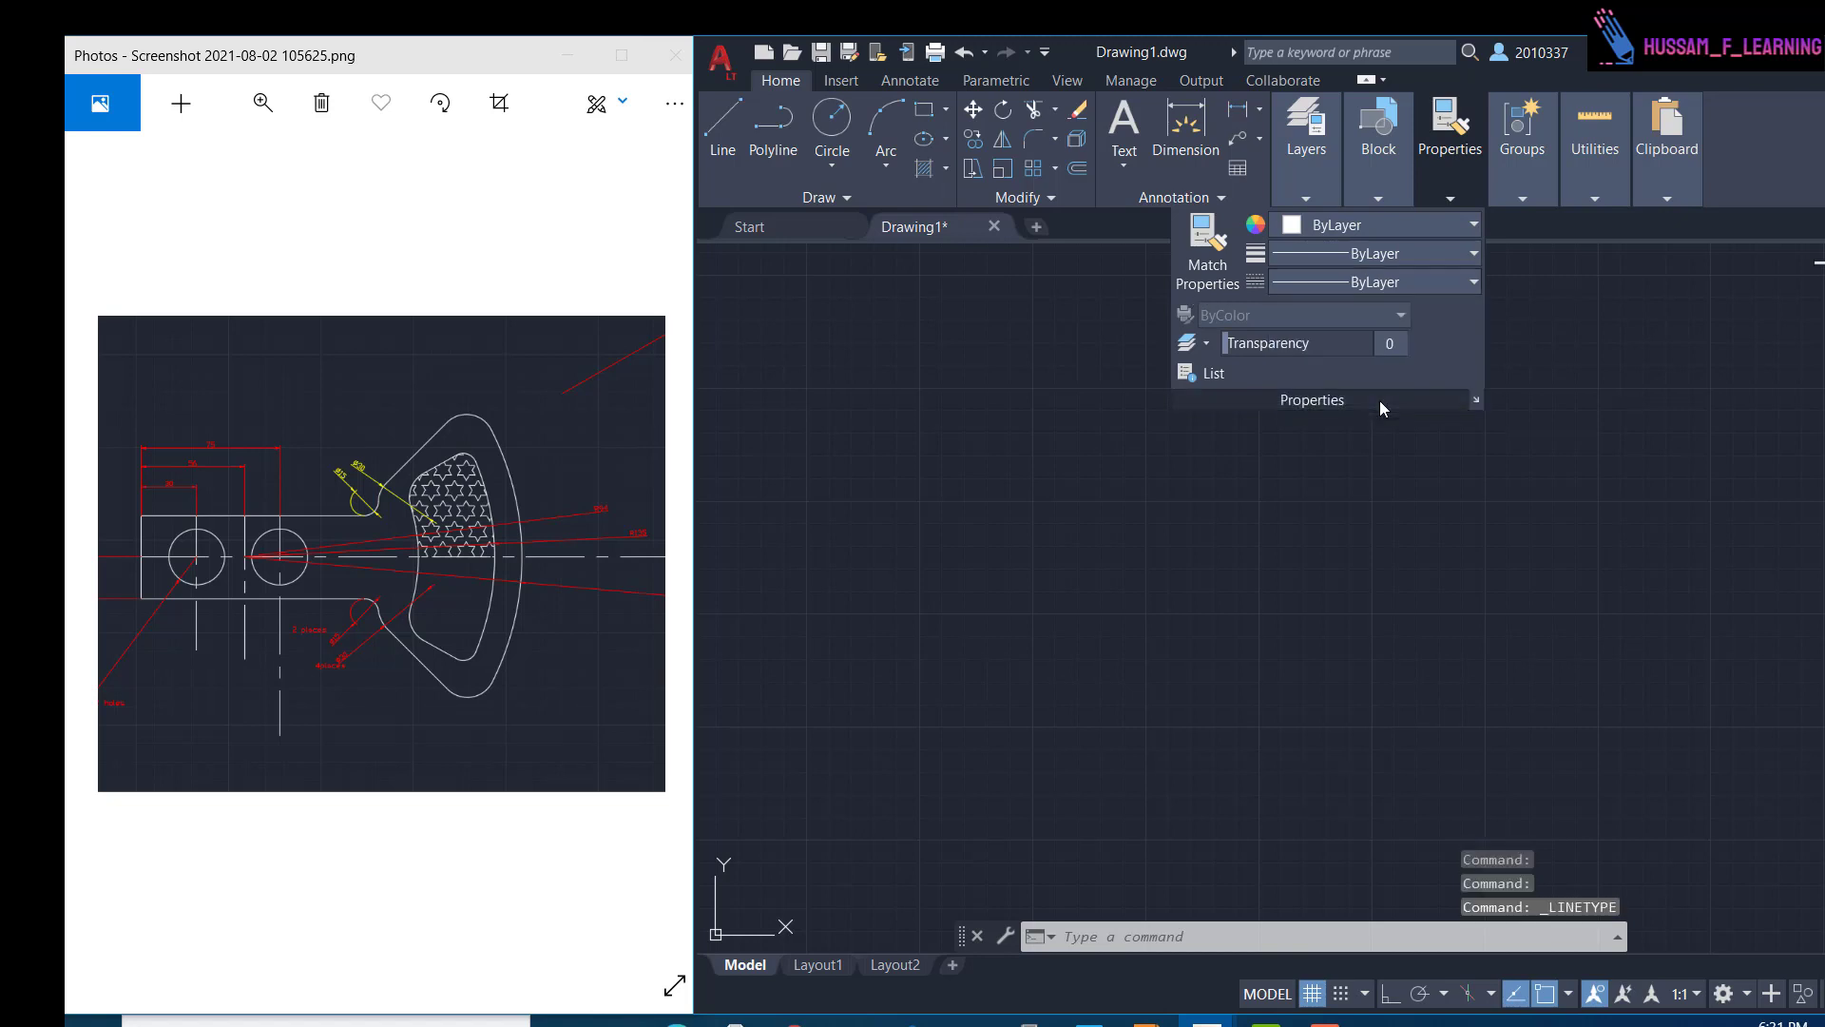
left_click(1175, 339)
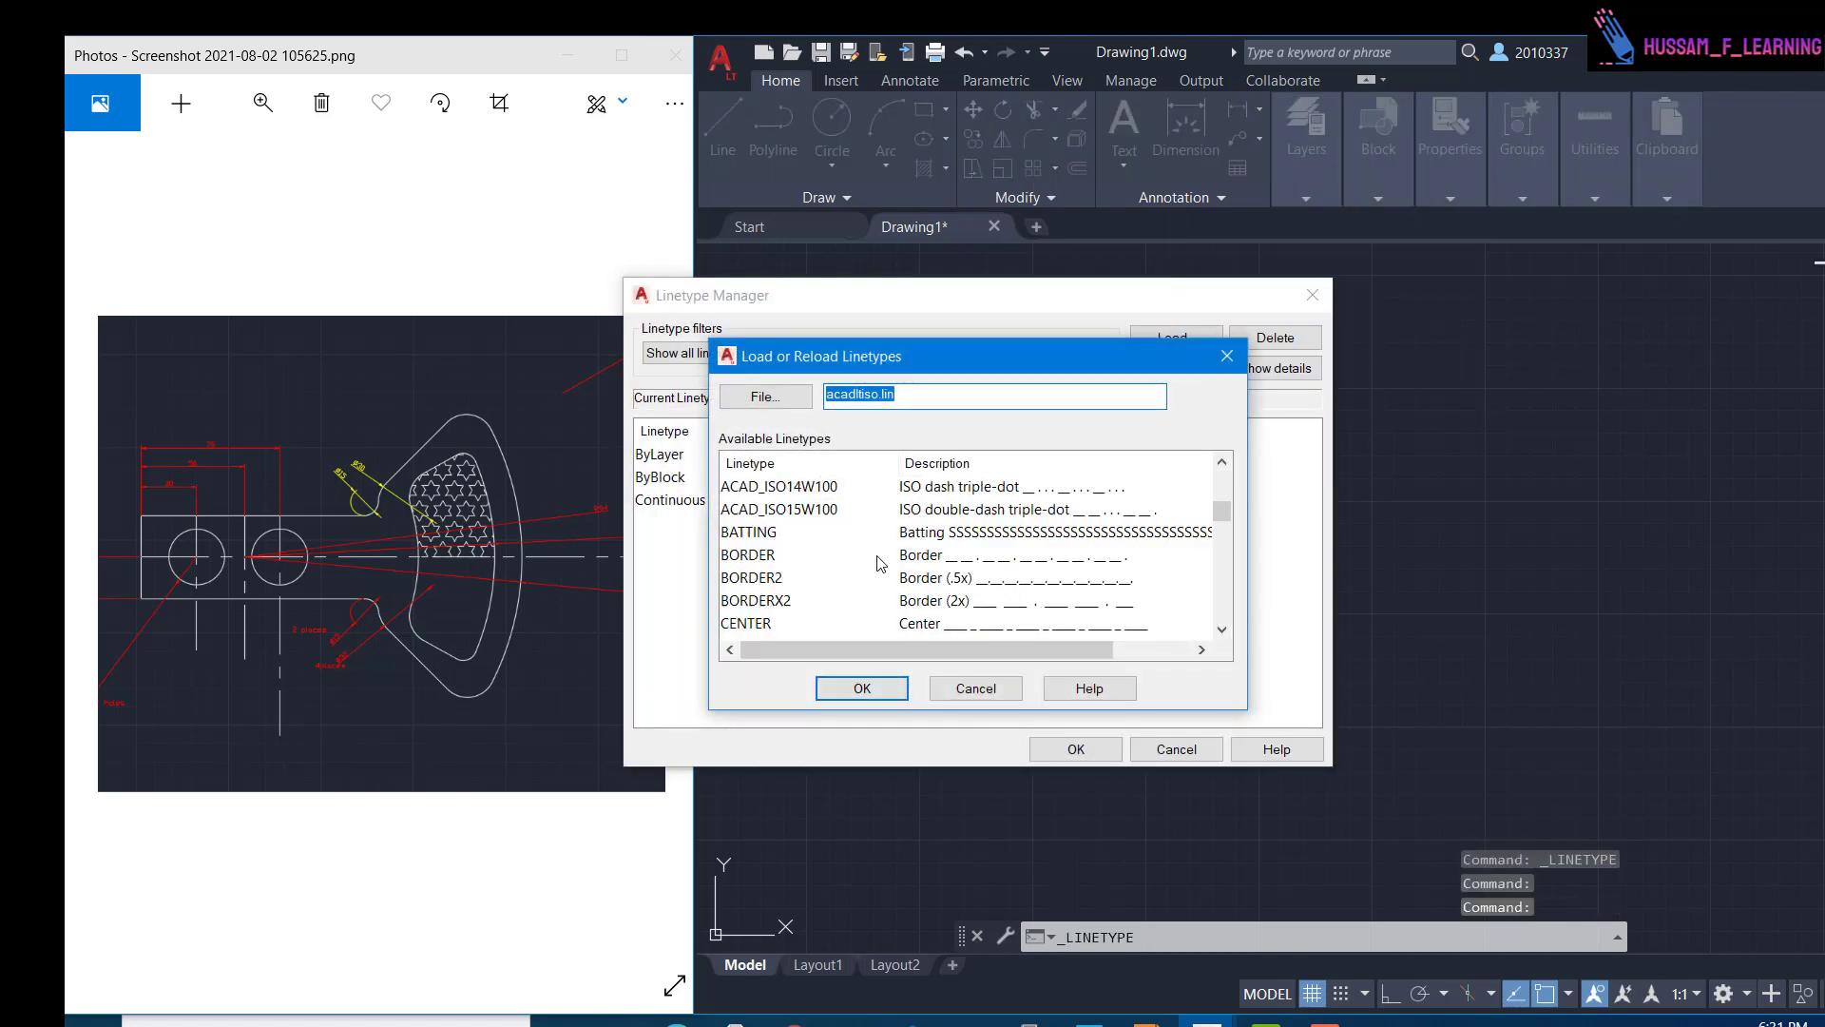
scroll(876, 563, "down", 3)
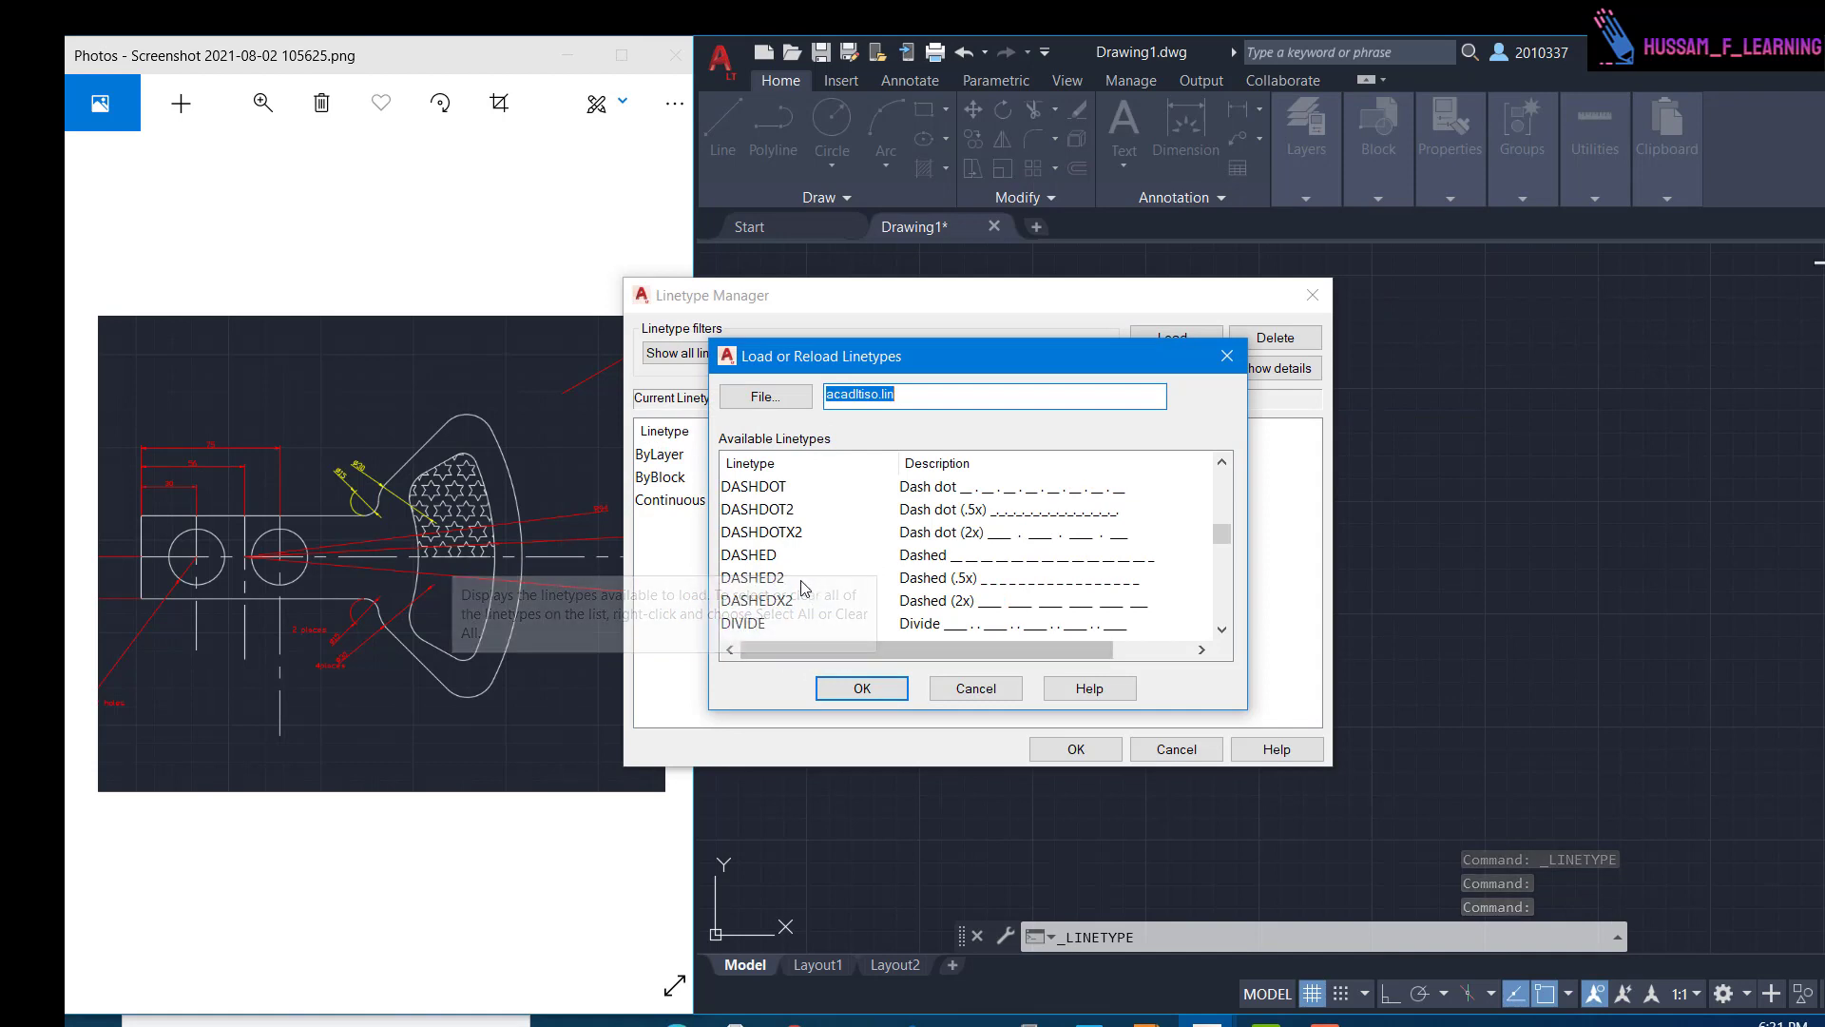
scroll(801, 608, "down", 1)
scroll(797, 605, "up", 3)
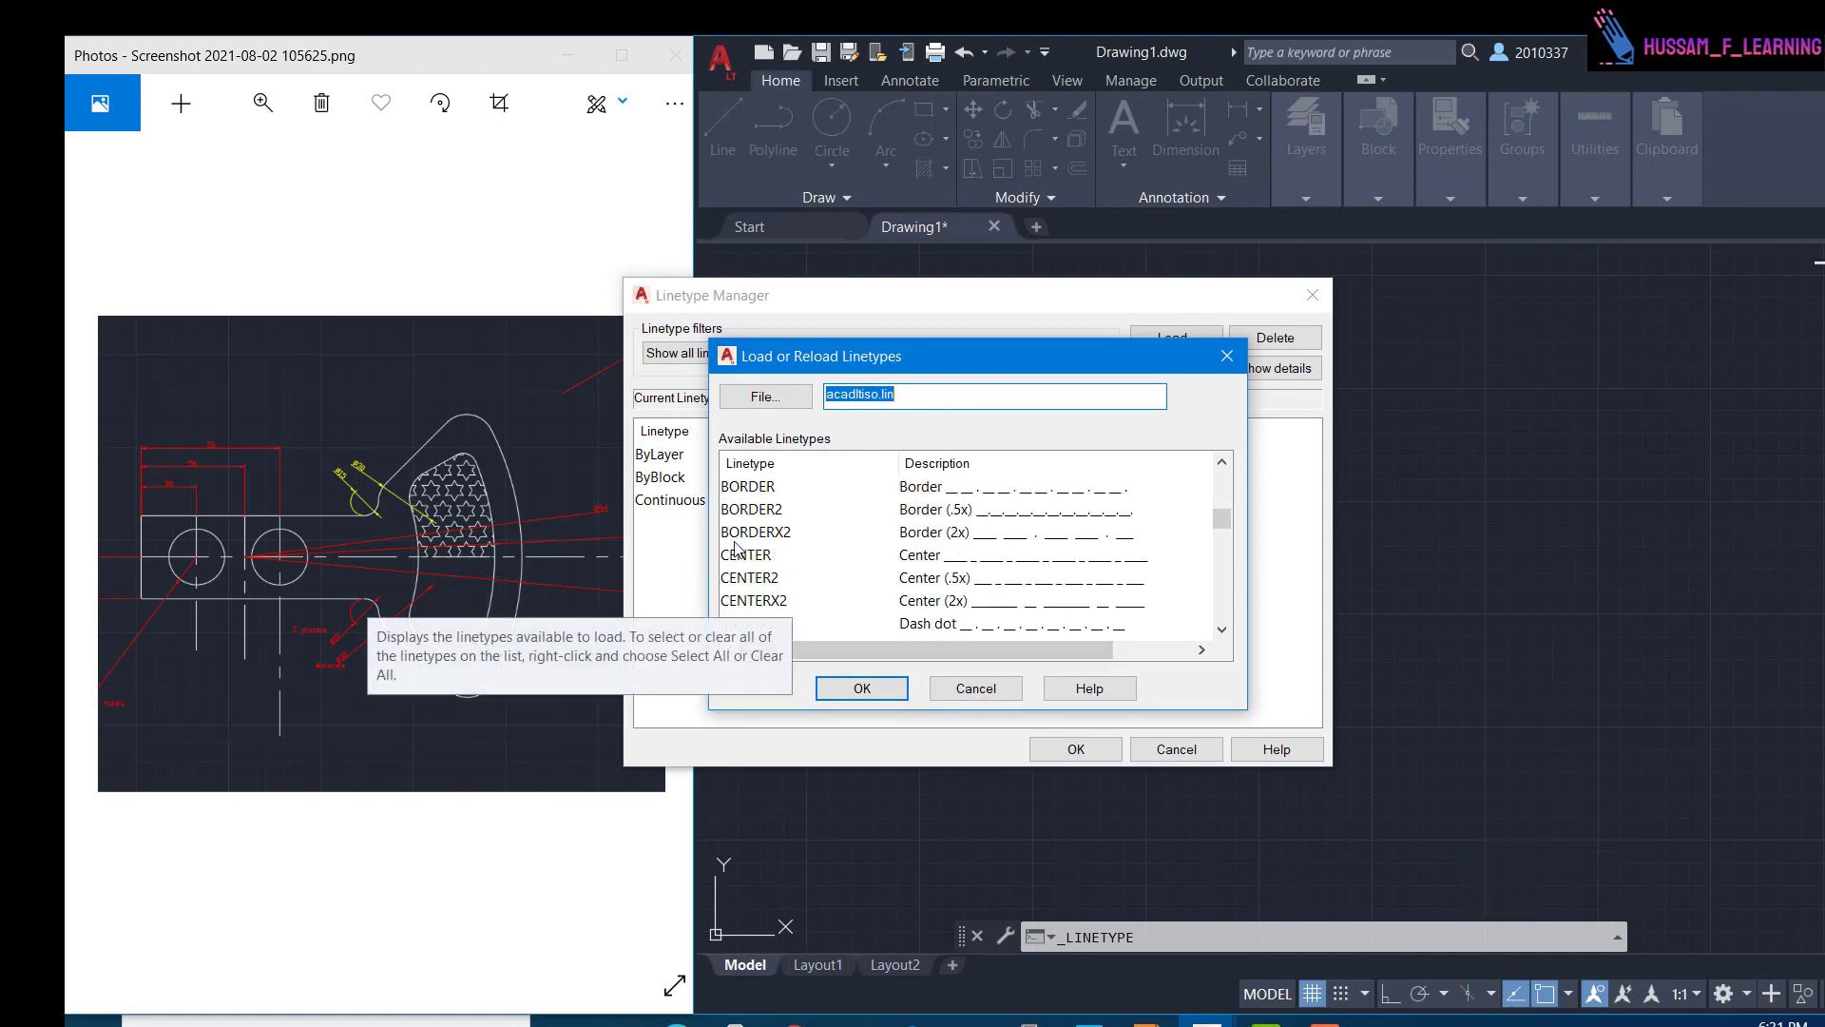
double_click(764, 555)
left_click(1012, 504)
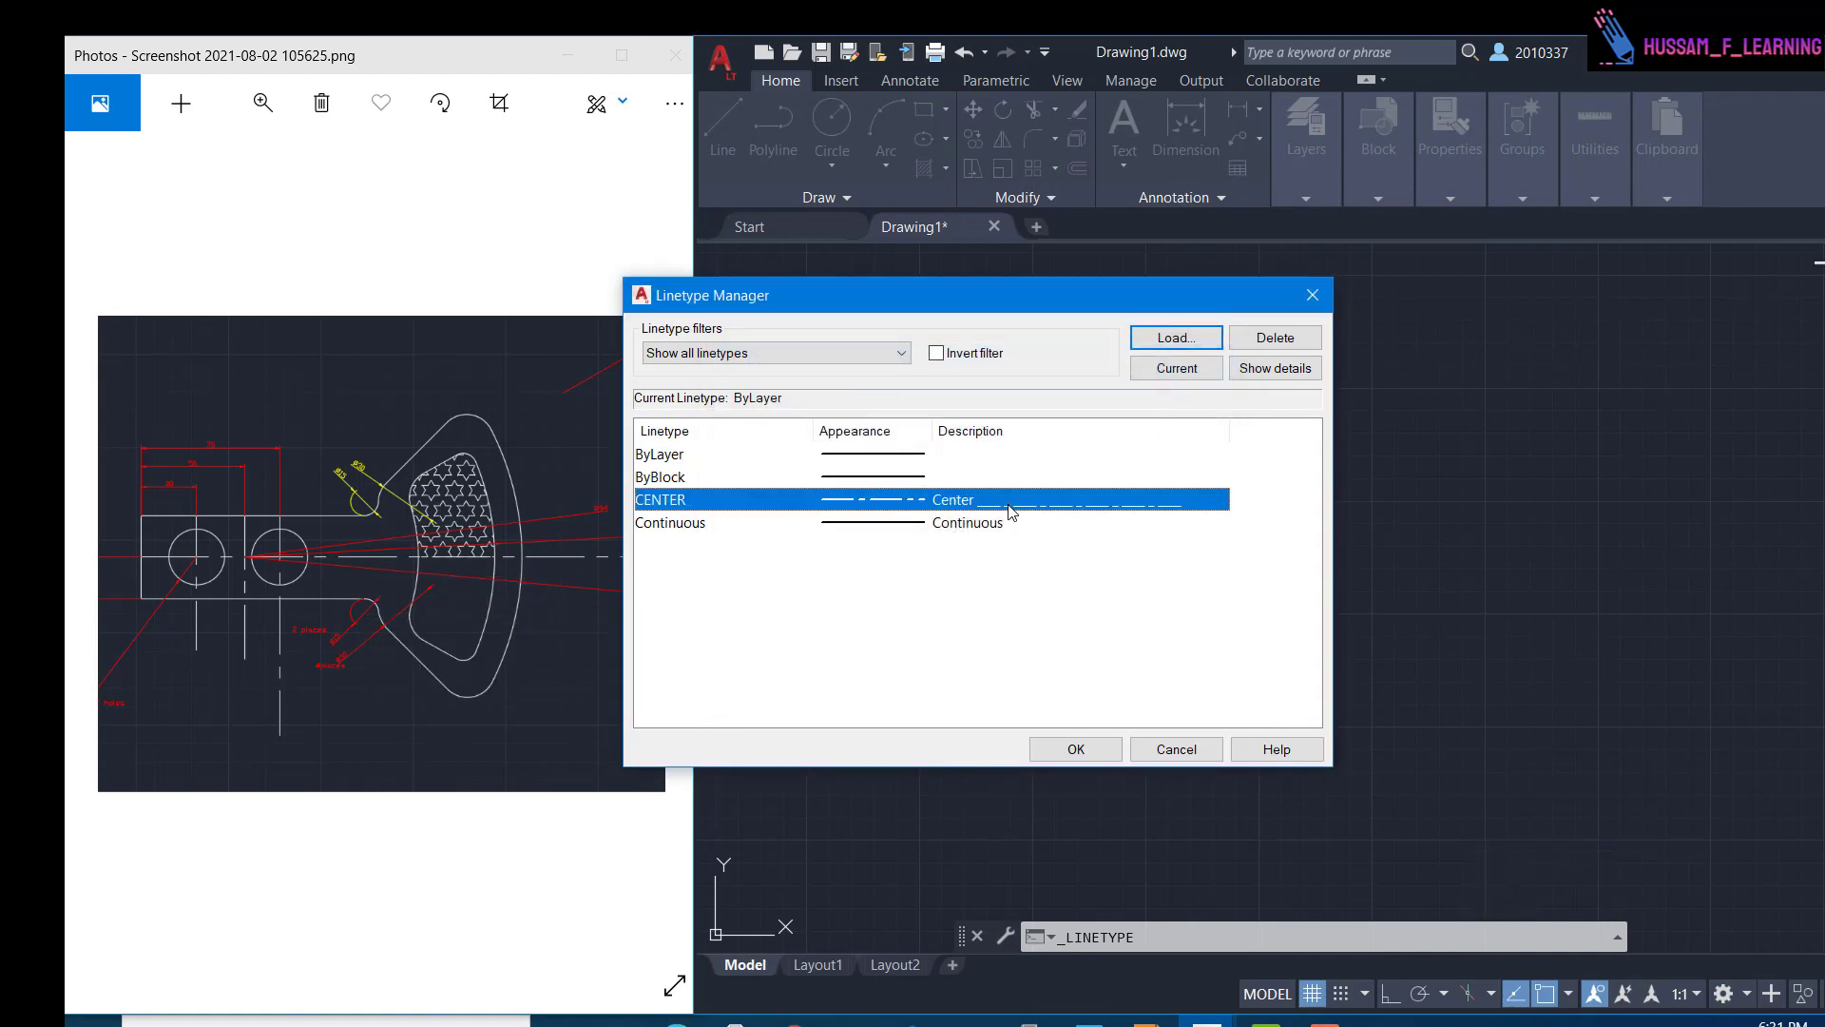
left_click(1112, 751)
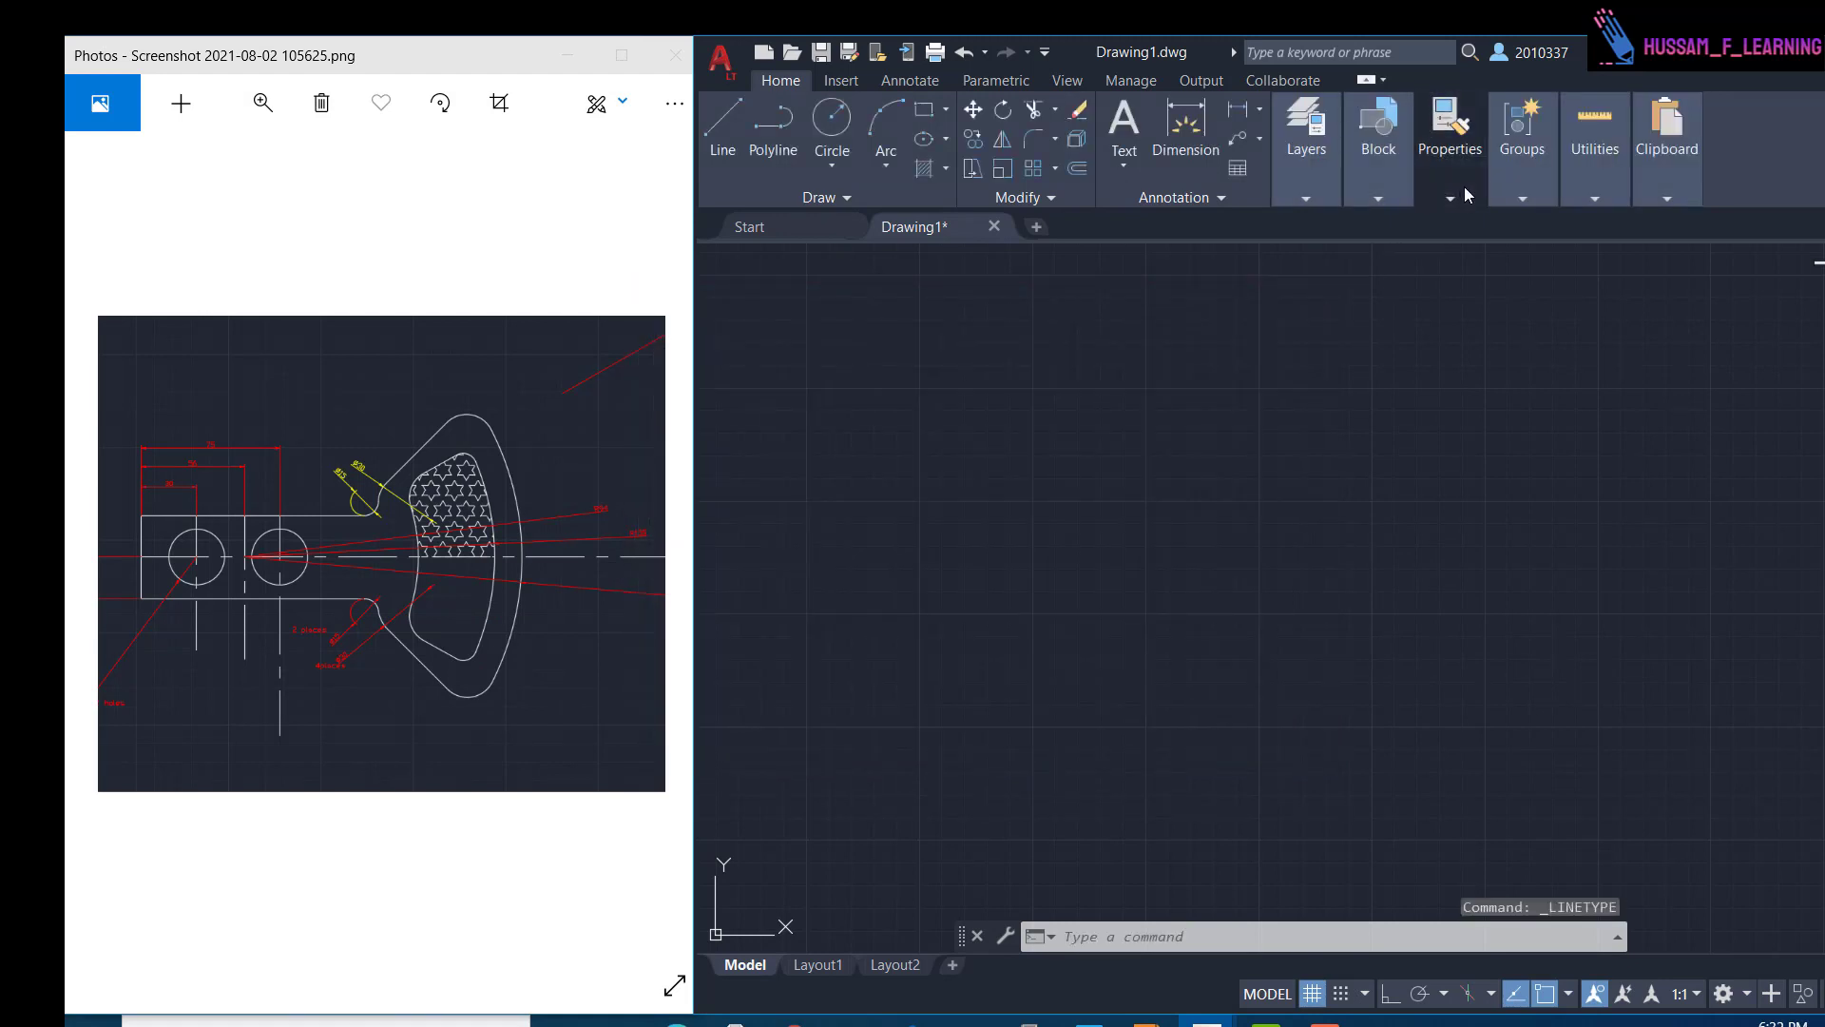
- Make CENTER the current linetype for new objects
mouse_move(1450, 133)
left_click(973, 499)
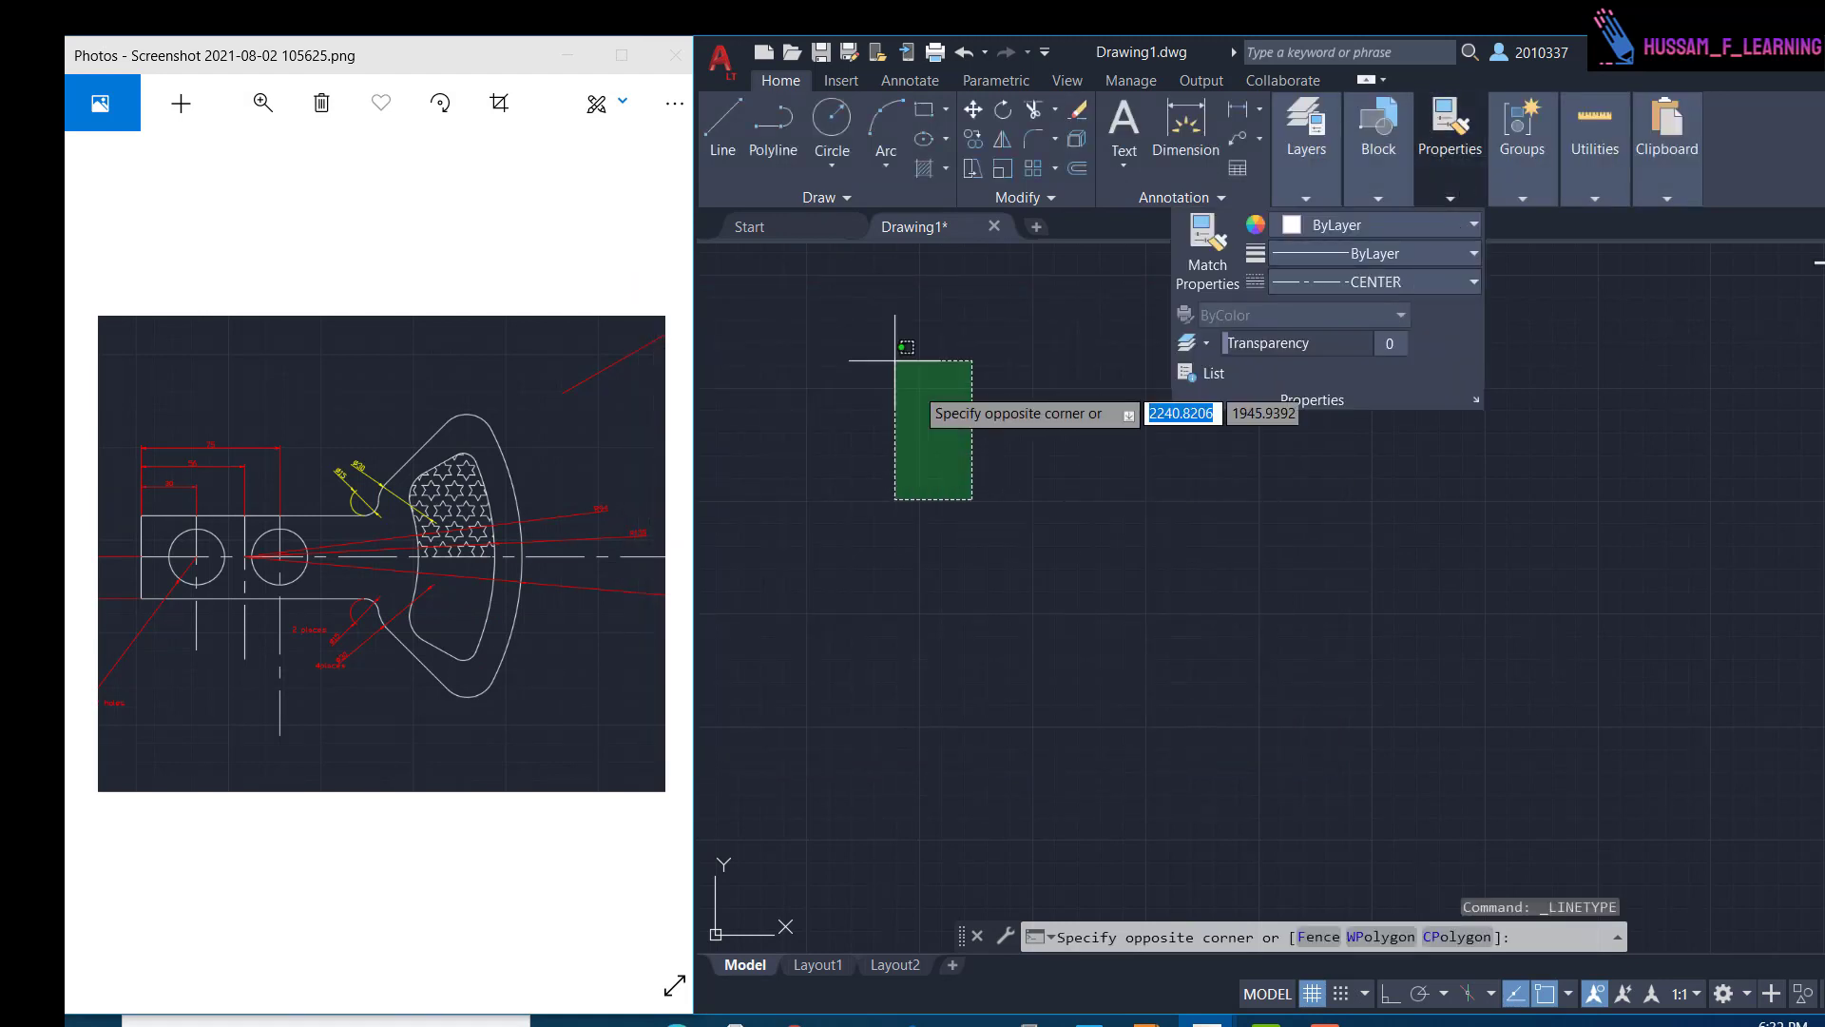
left_click(846, 497)
- Draw a horizontal construction line at 0° across the drawing with the XLINE command in the CENTER linetype
left_click(742, 145)
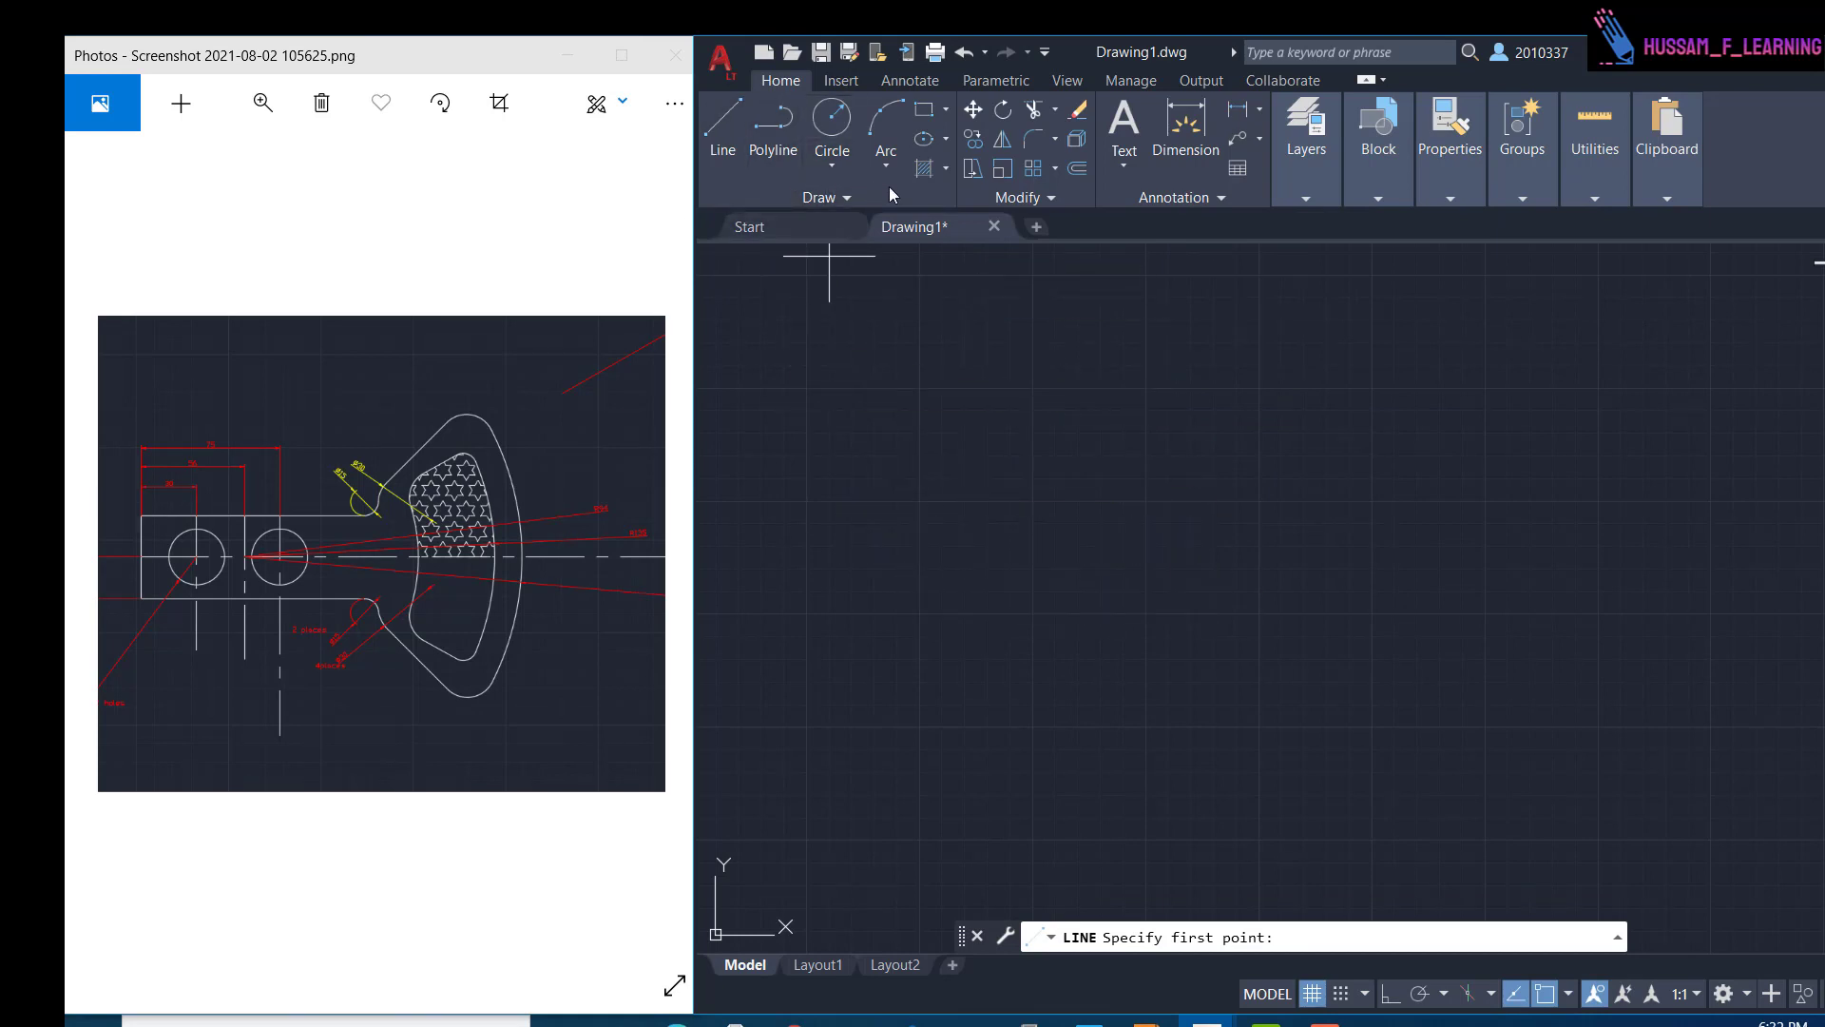
key("Escape")
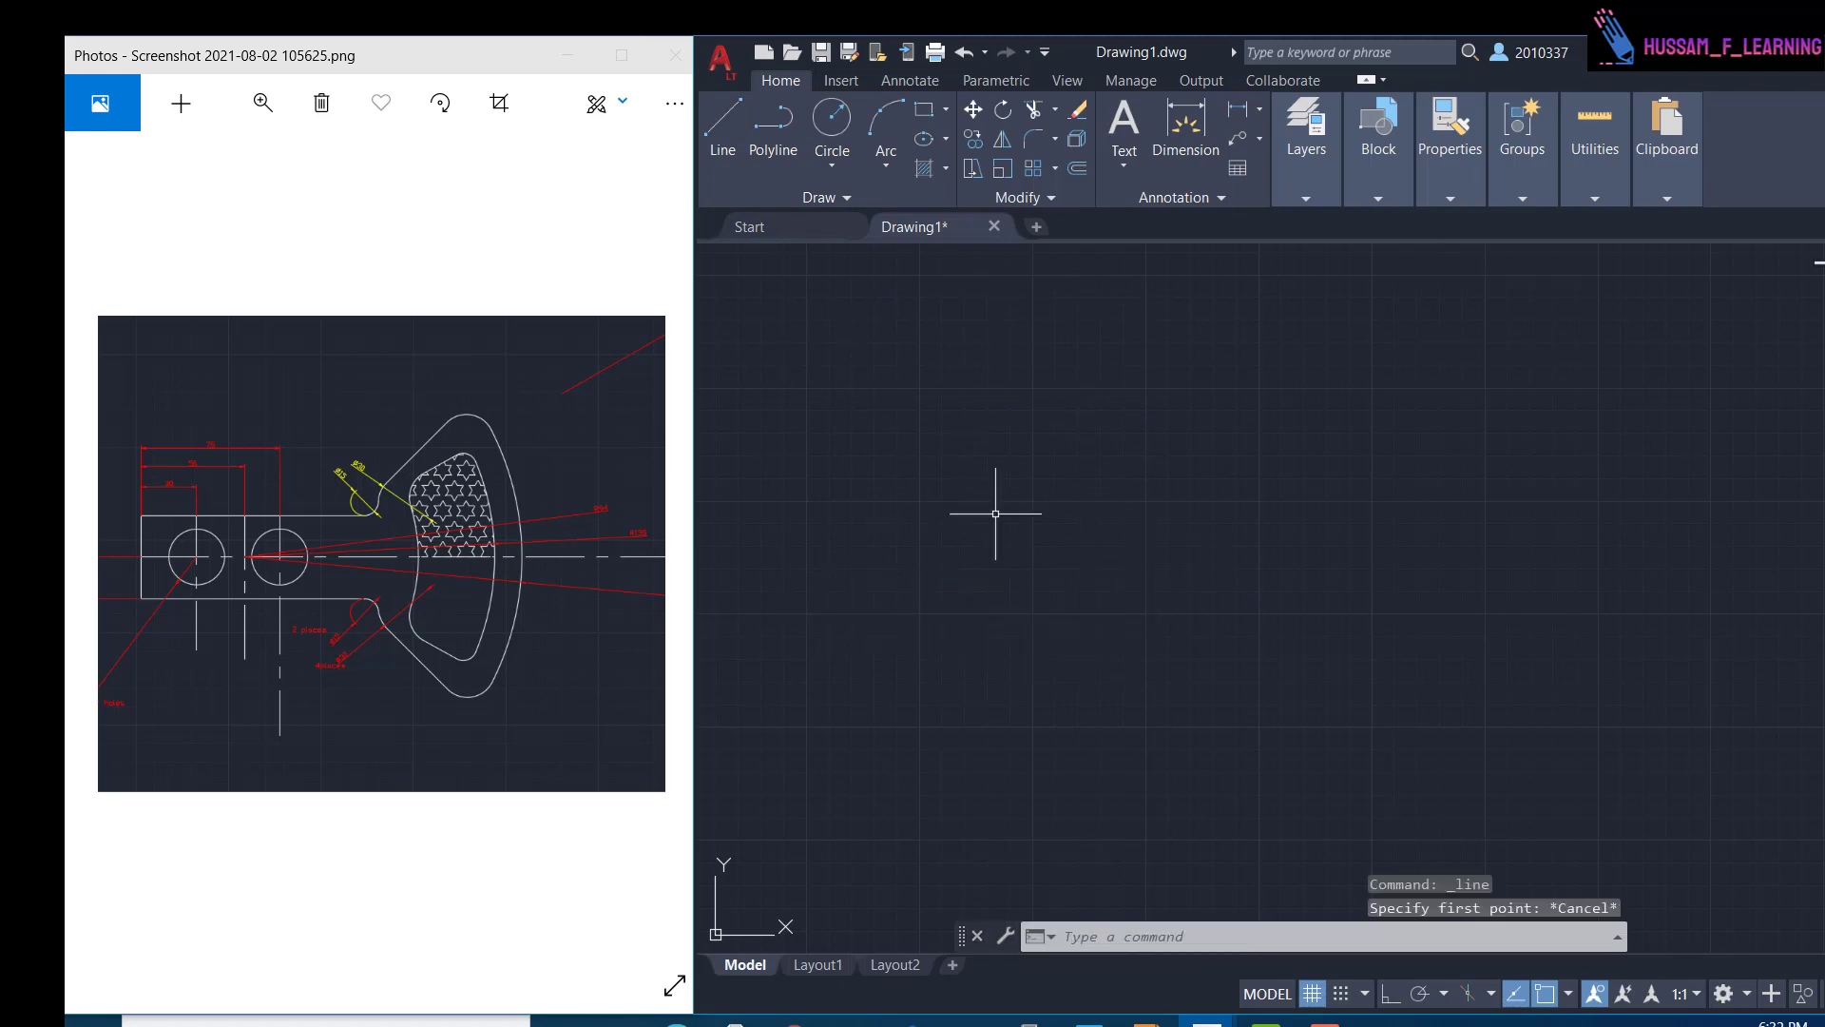
type("X")
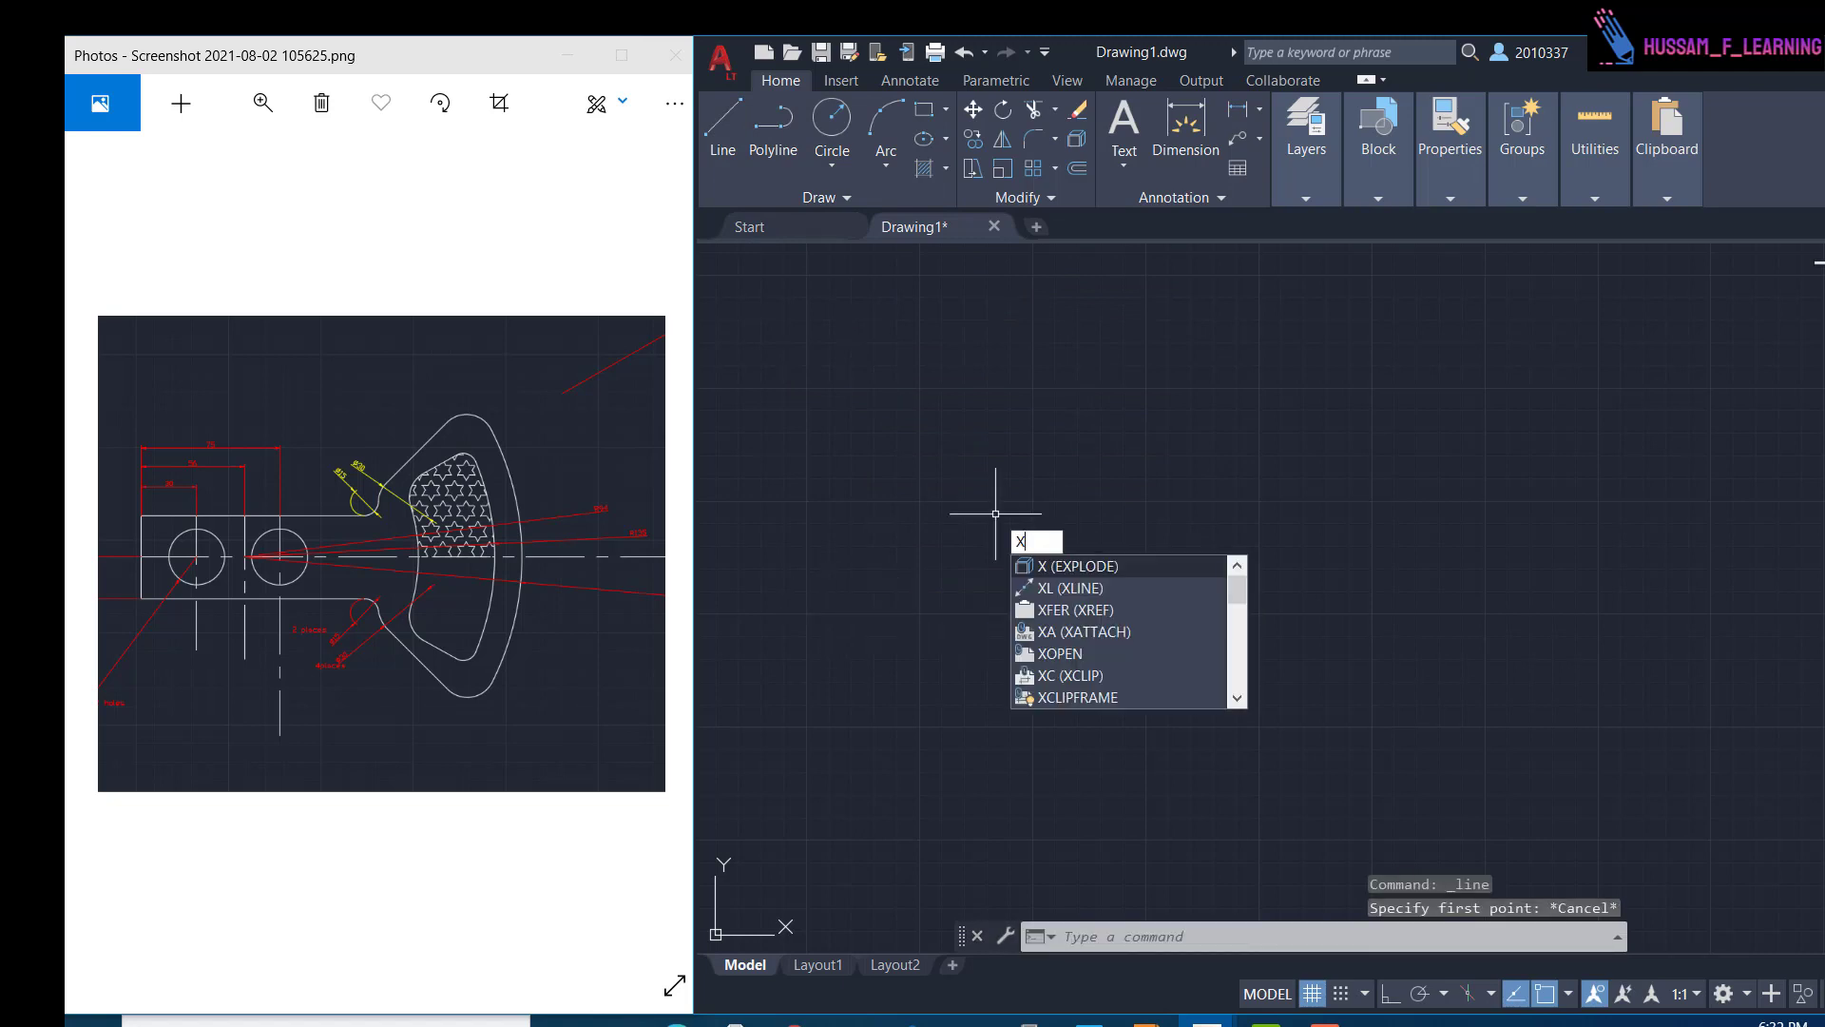
left_click(1116, 590)
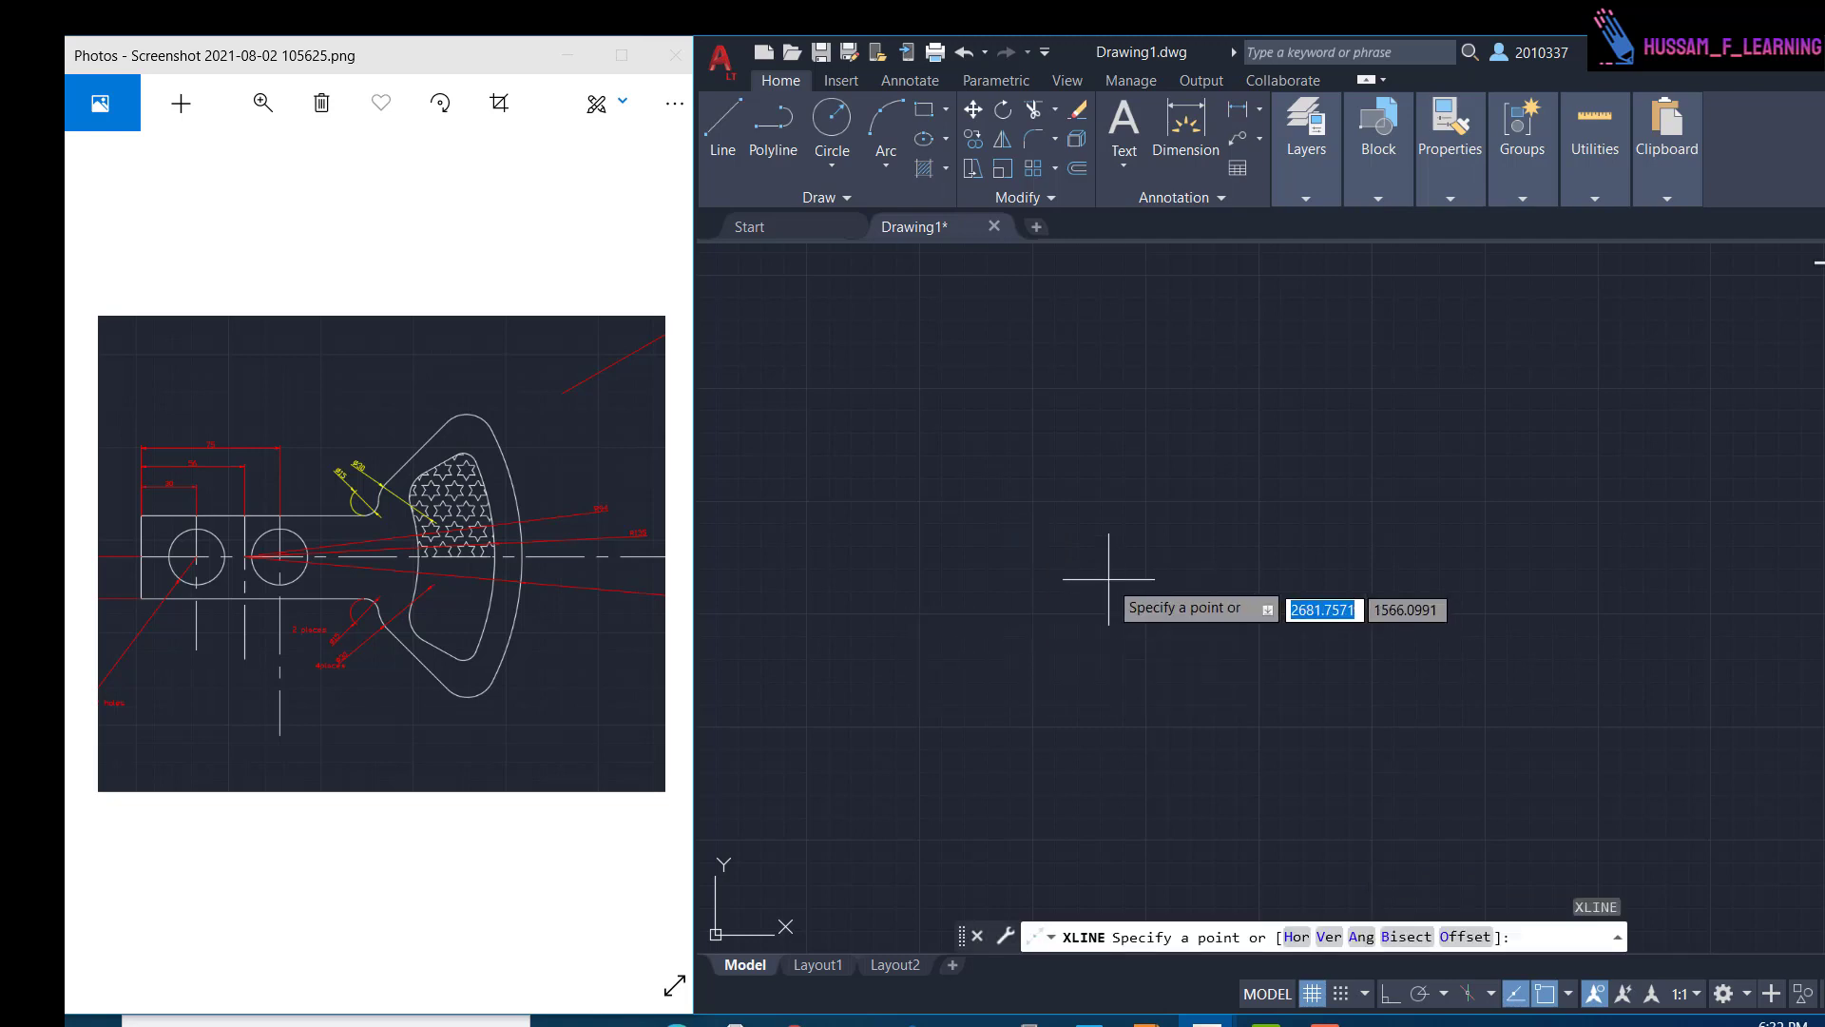
left_click(935, 611)
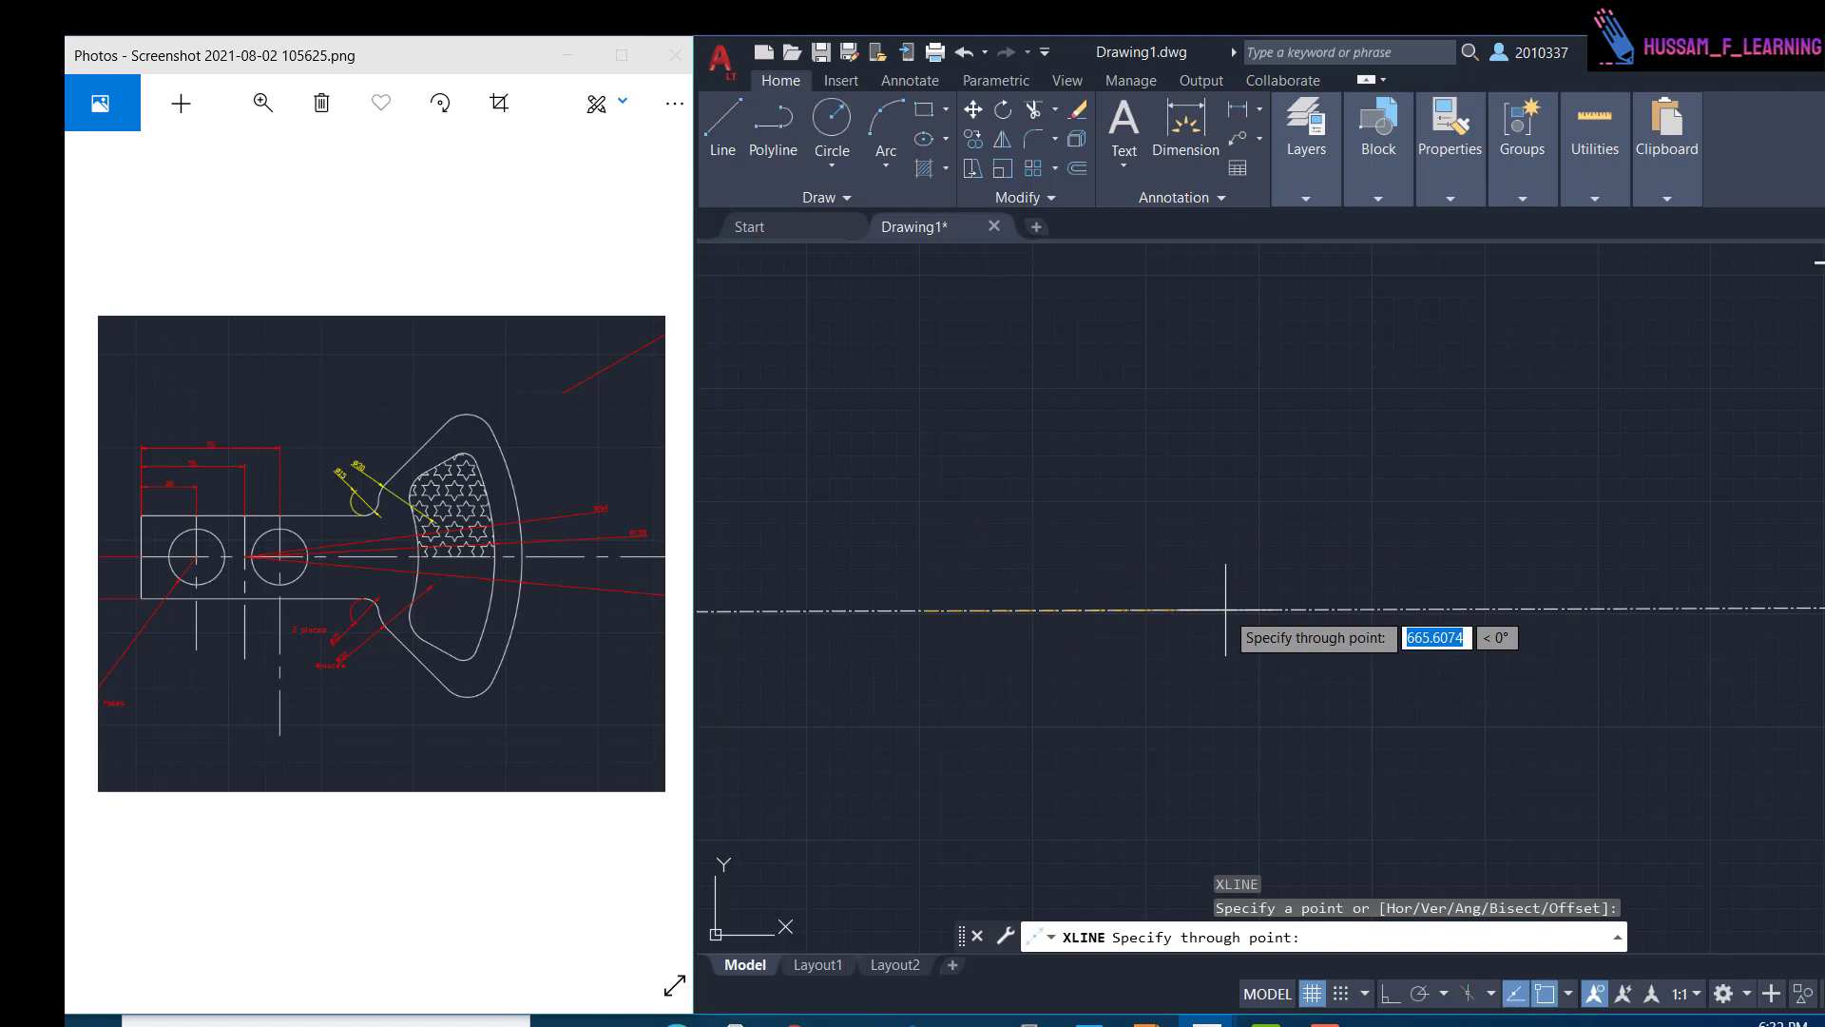
key("Tab")
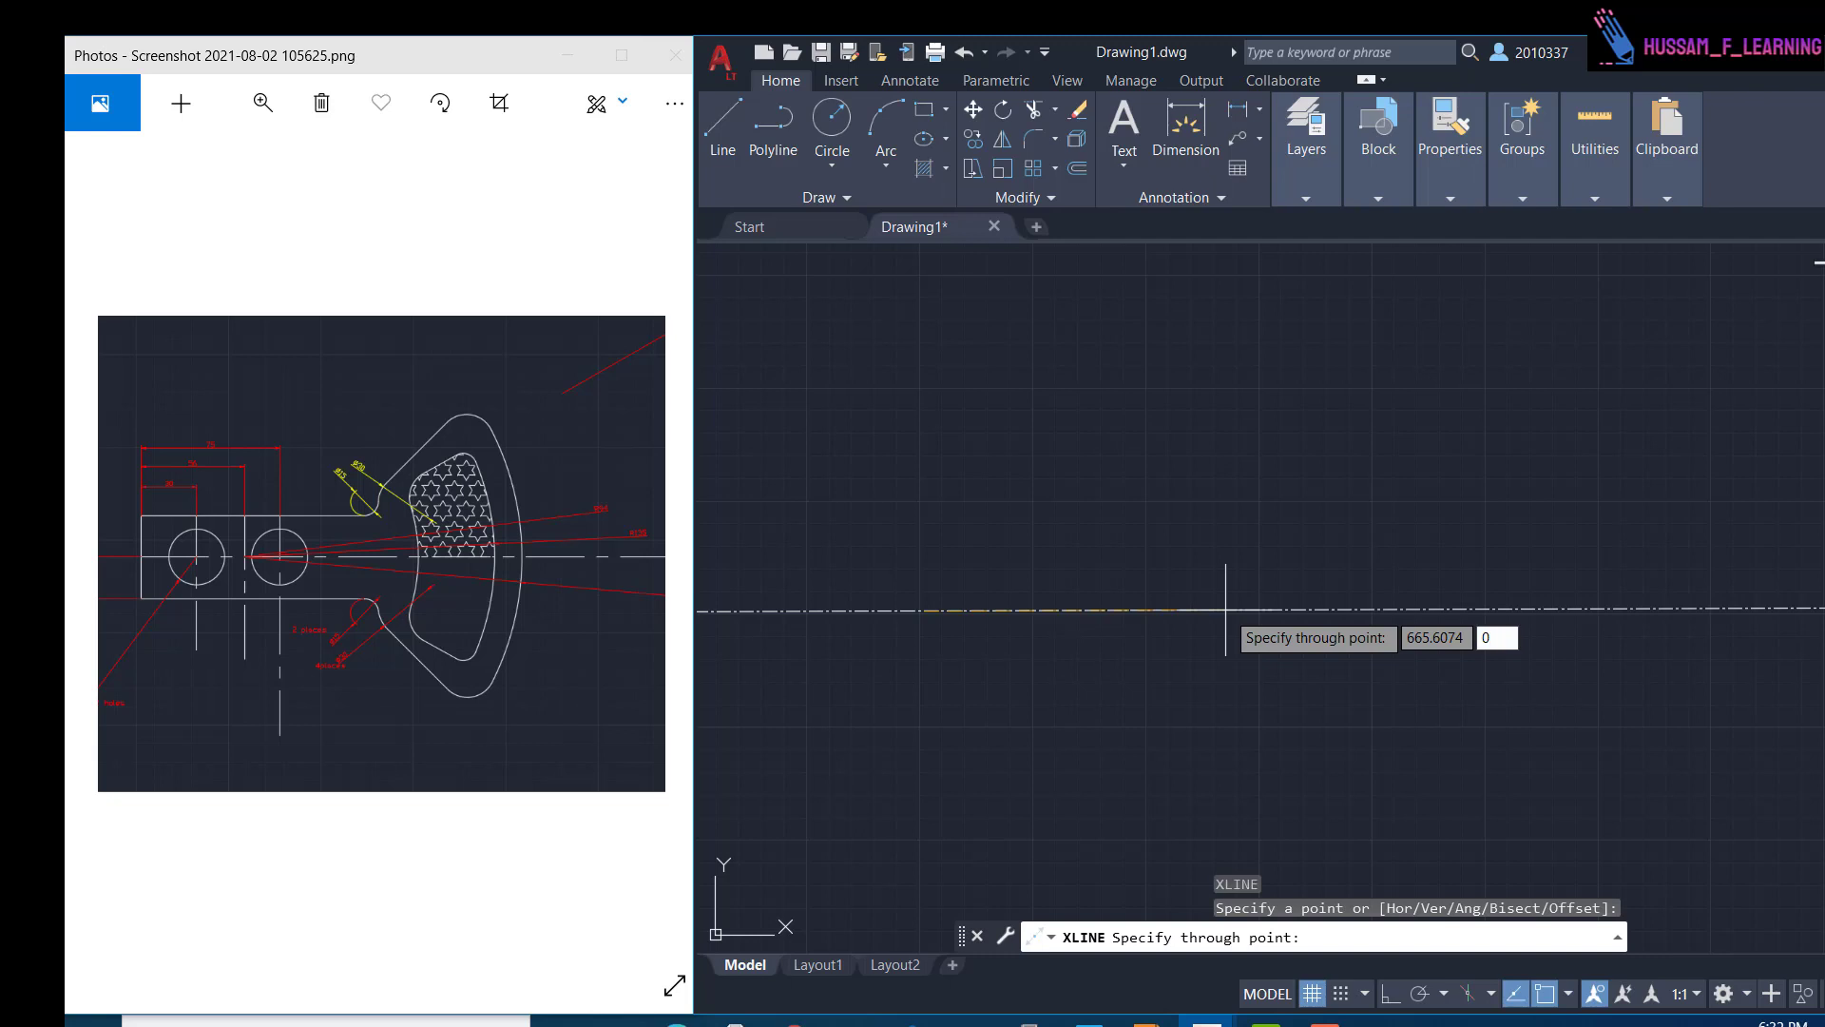
key("Return")
key("Escape")
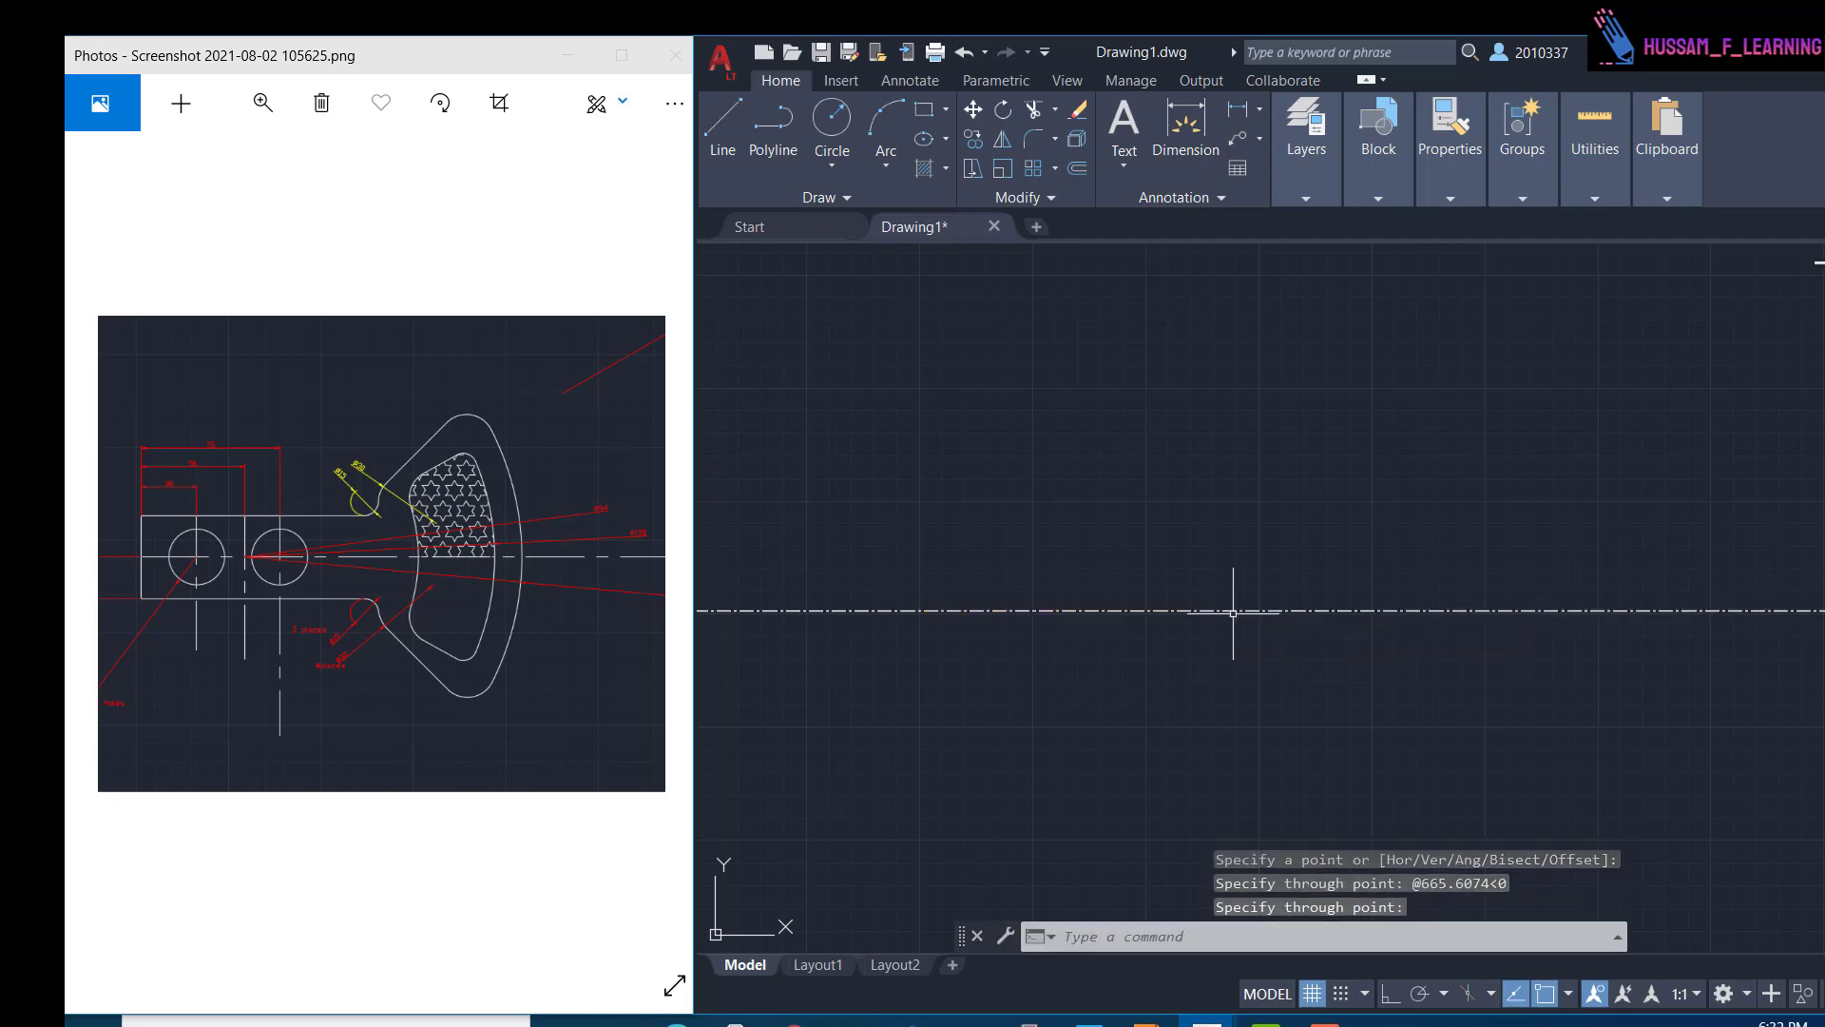
scroll(1108, 650, "up", 2)
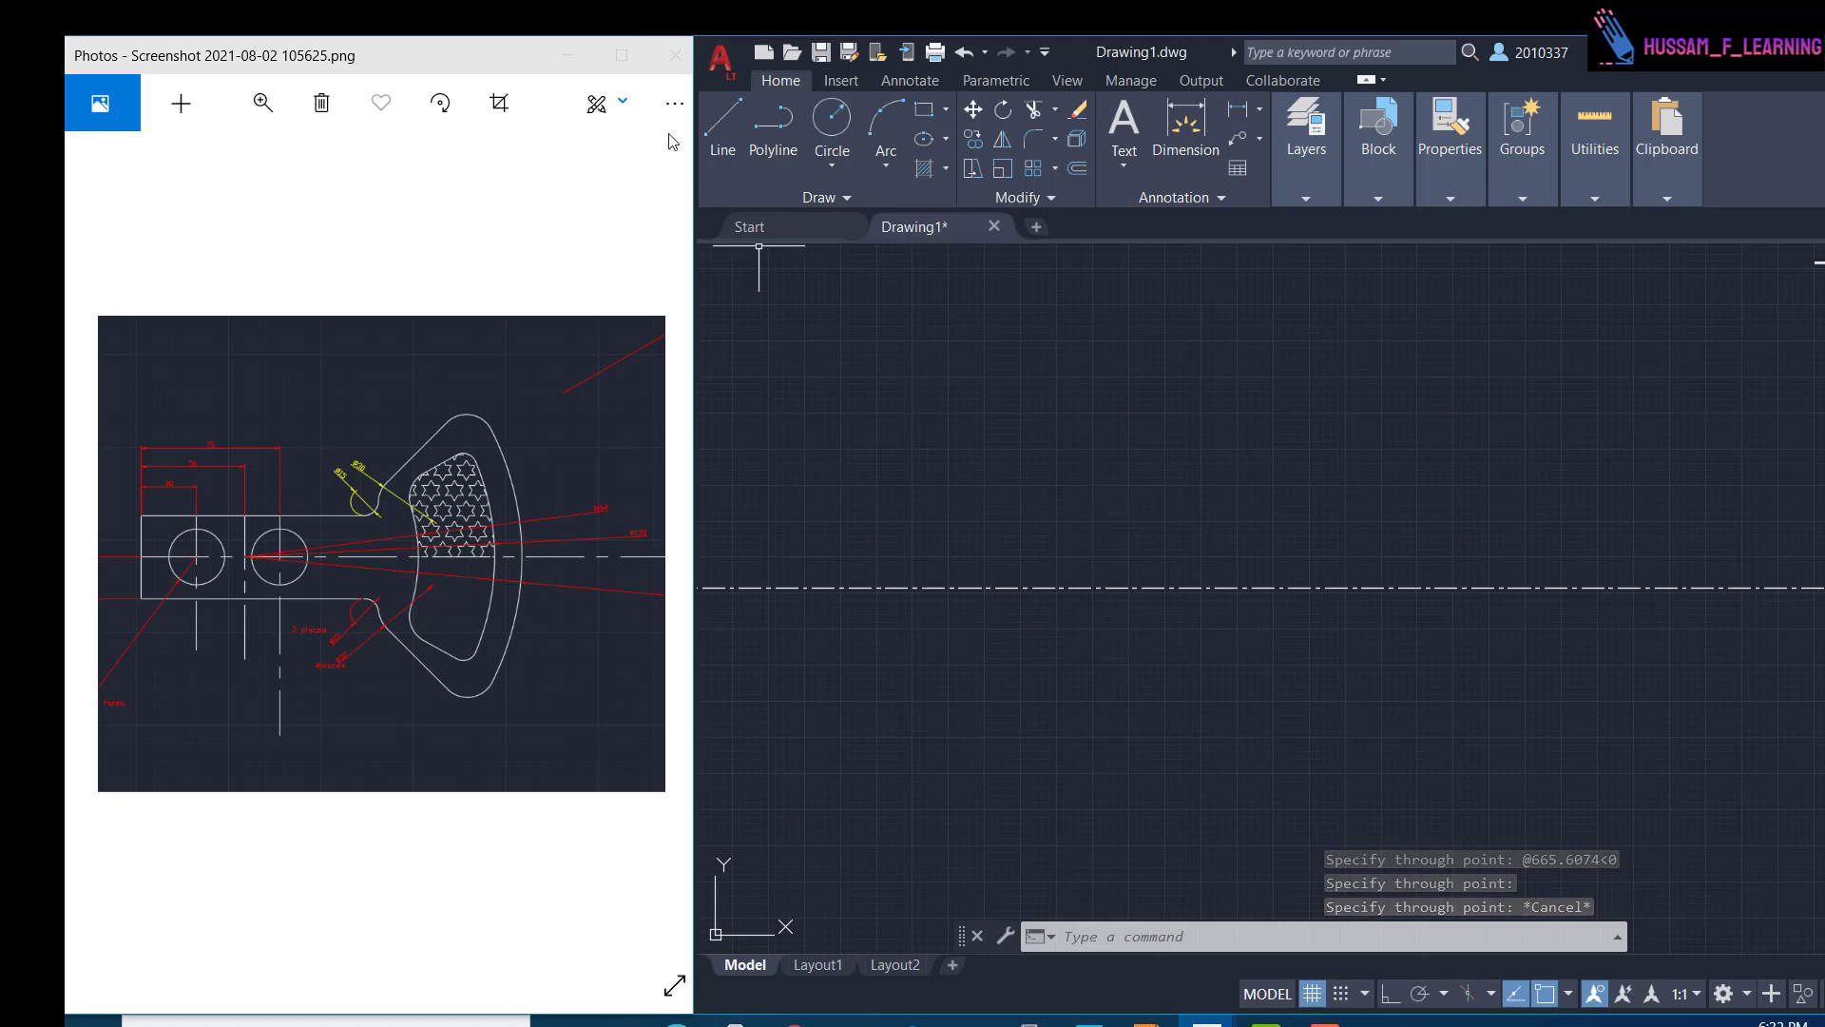
- Switch the current linetype for new objects back to a solid line
left_click(1451, 199)
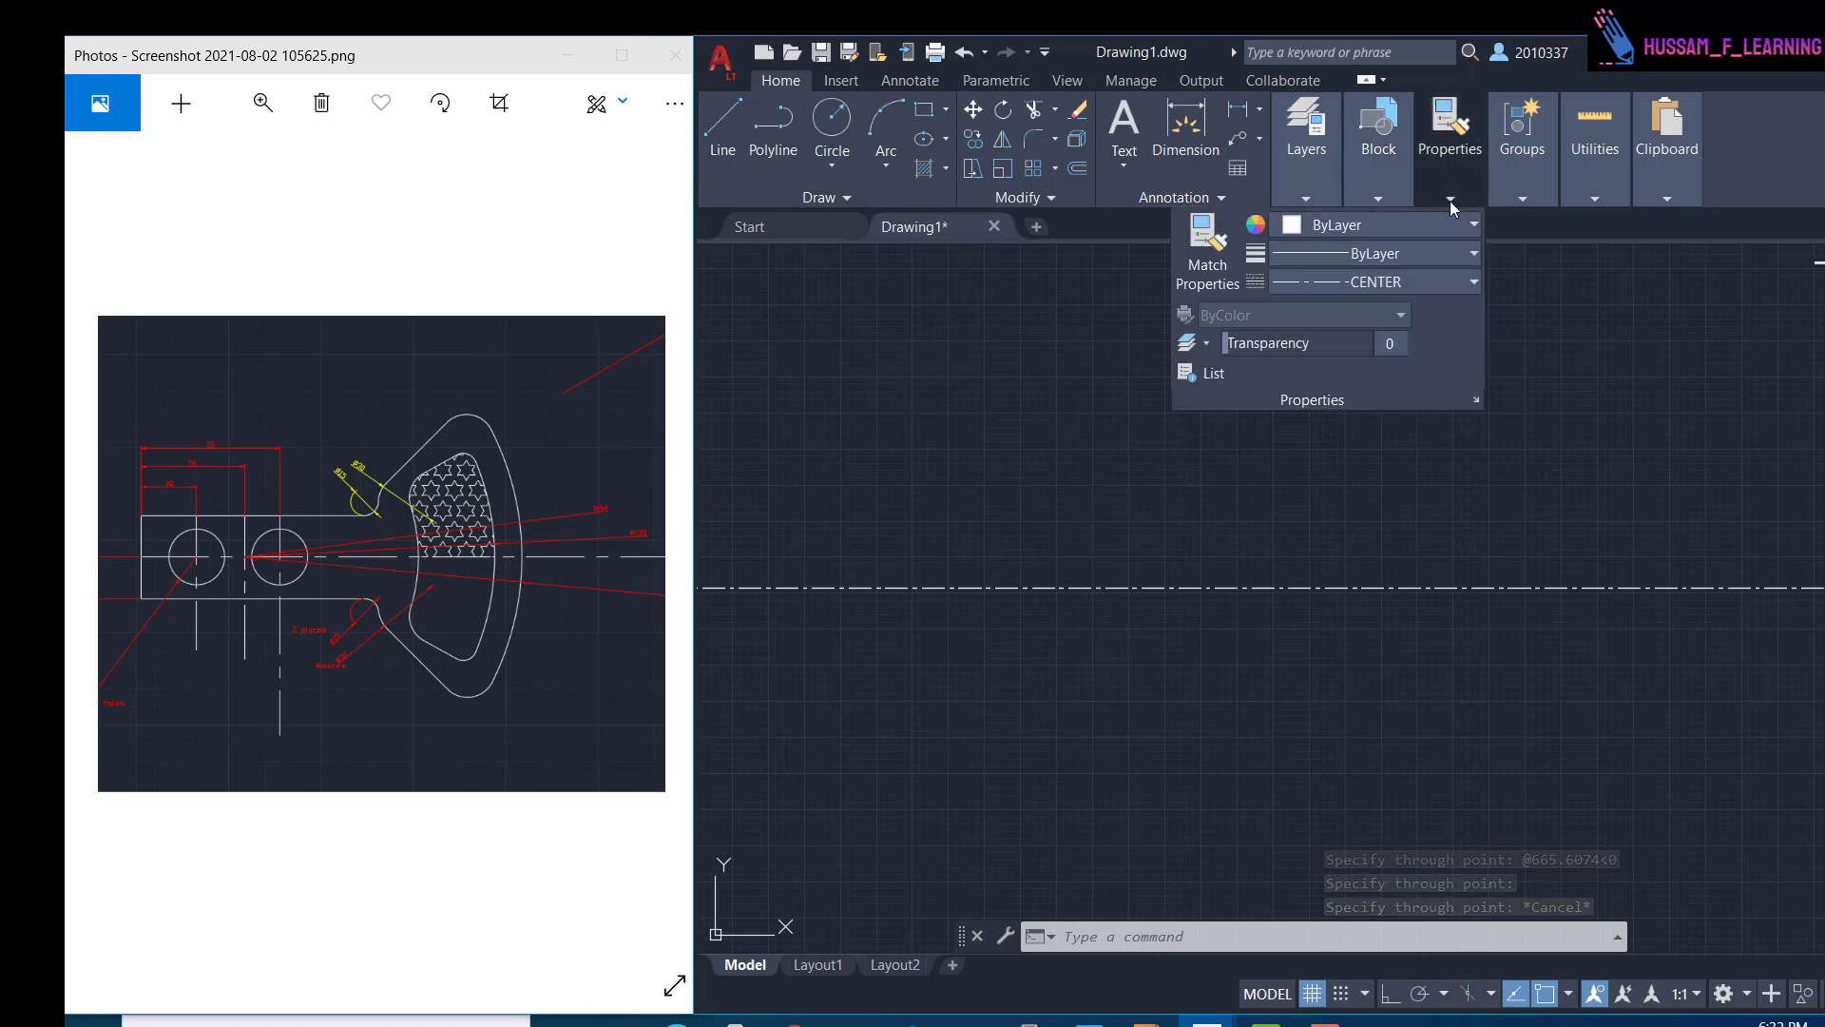
left_click(1393, 283)
left_click(1375, 314)
left_click(961, 439)
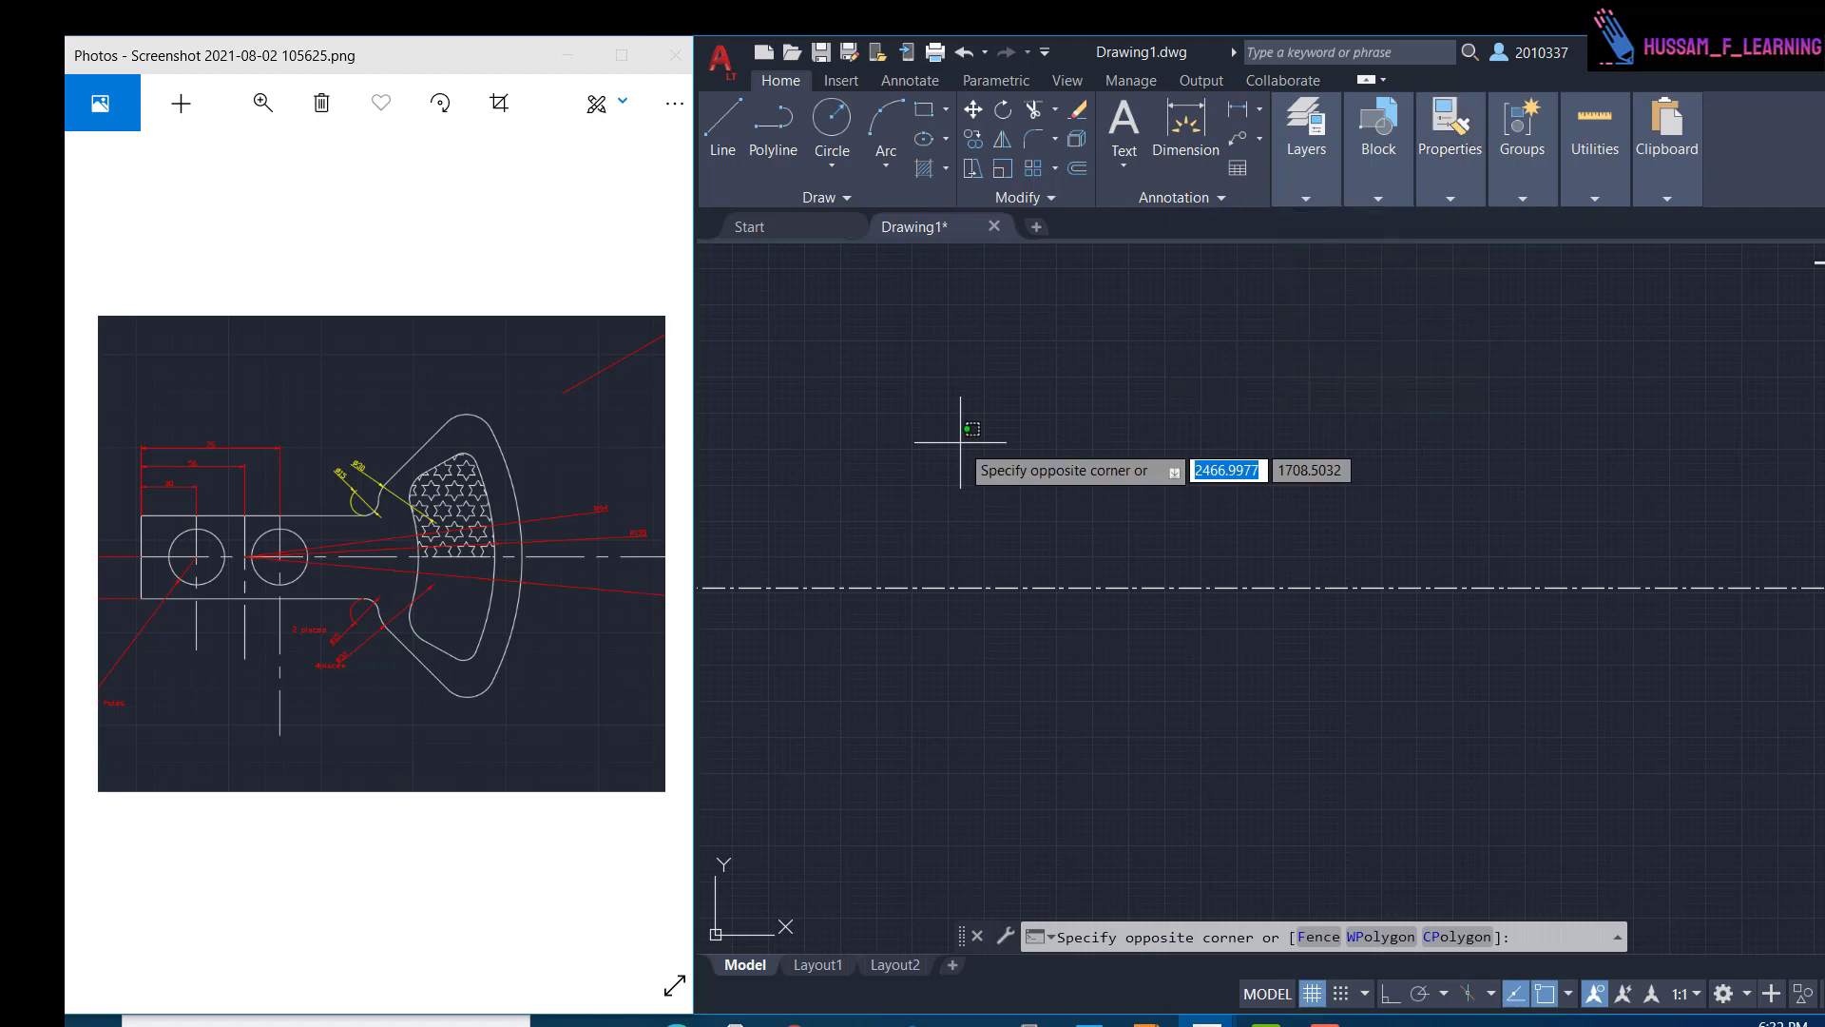
left_click(786, 313)
- Draw a vertical line 22.5 units long at 90° downward from a point on the horizontal centerline, following the reference image
left_click(722, 128)
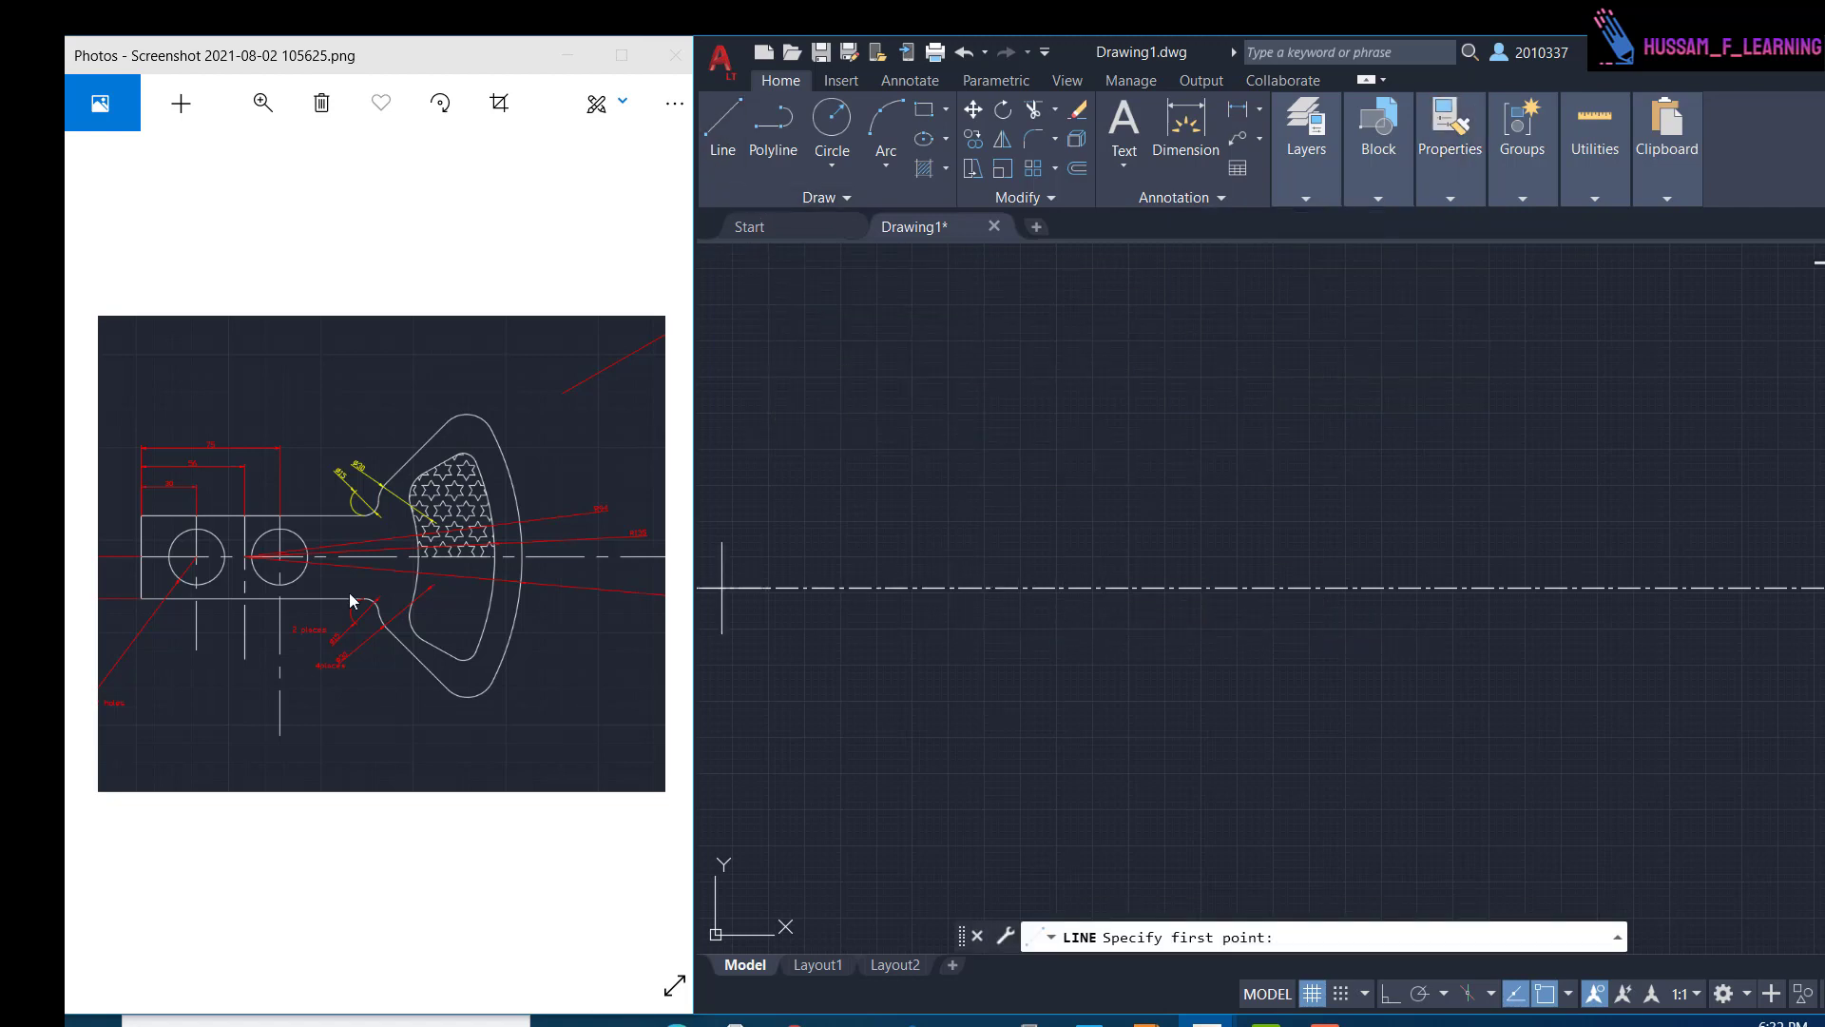
scroll(165, 563, "up", 4)
left_click_drag(168, 563, 434, 541)
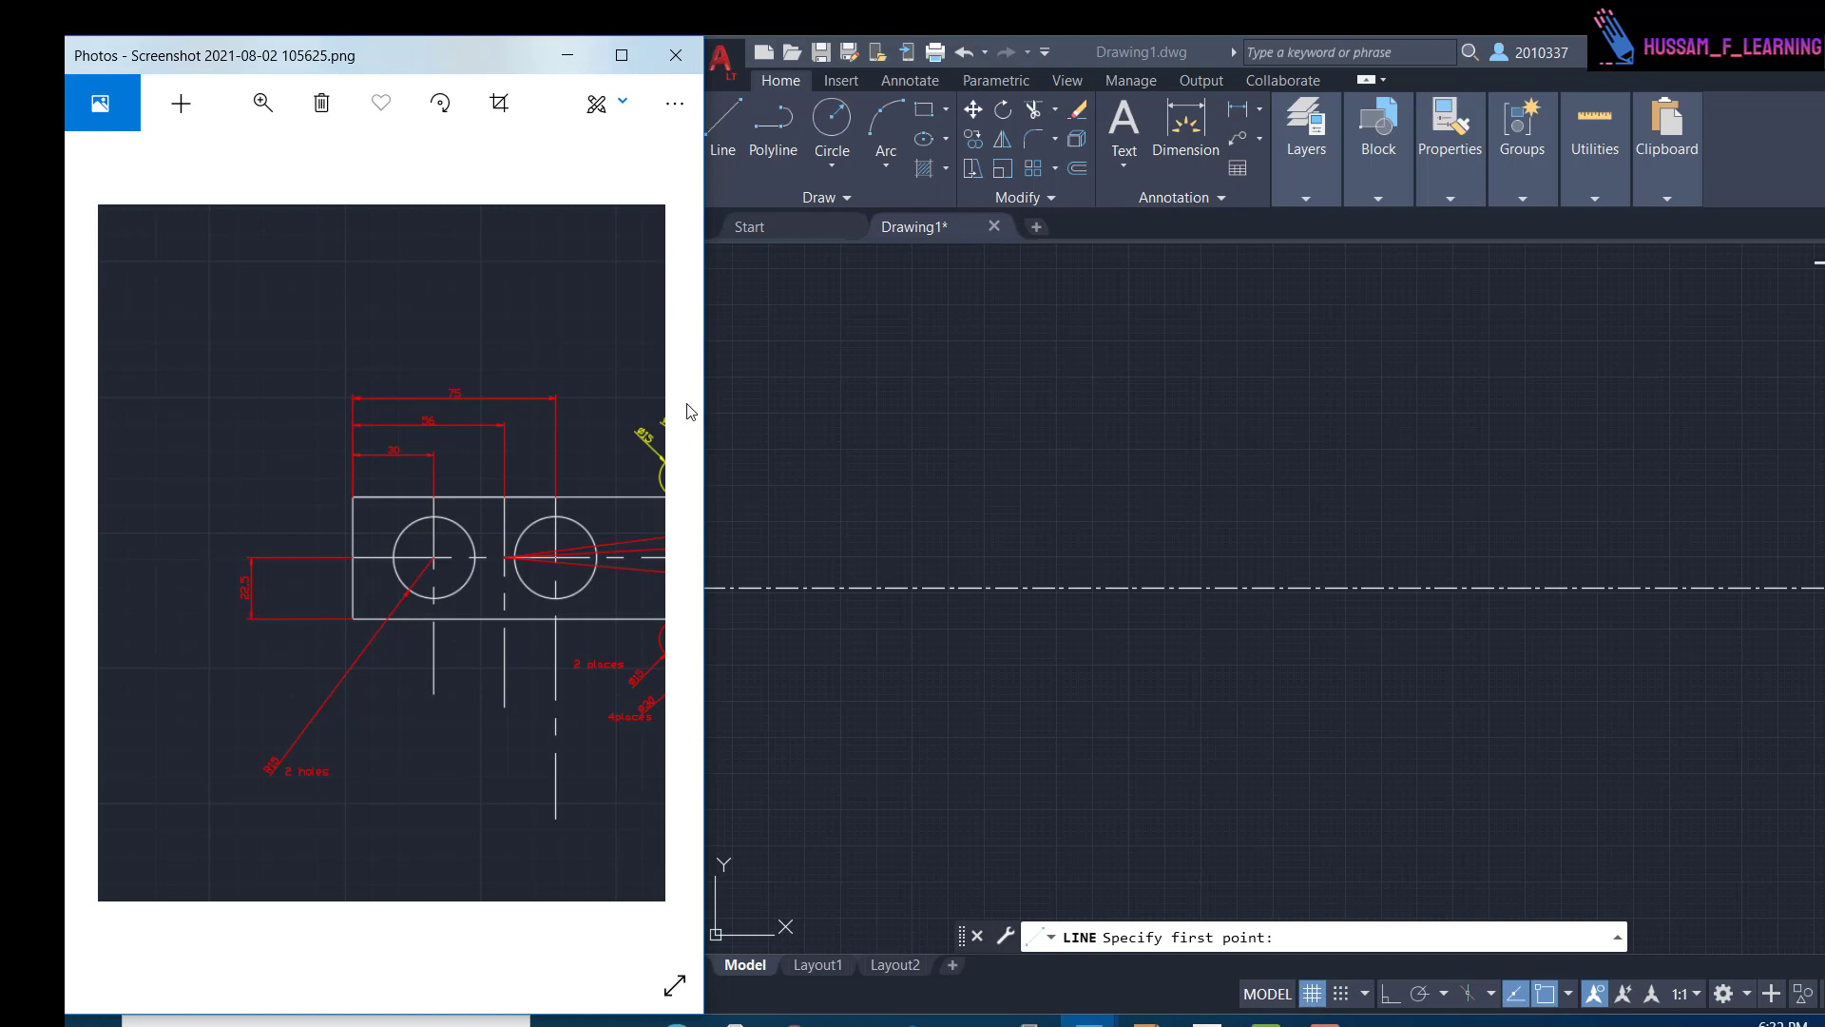
left_click(728, 135)
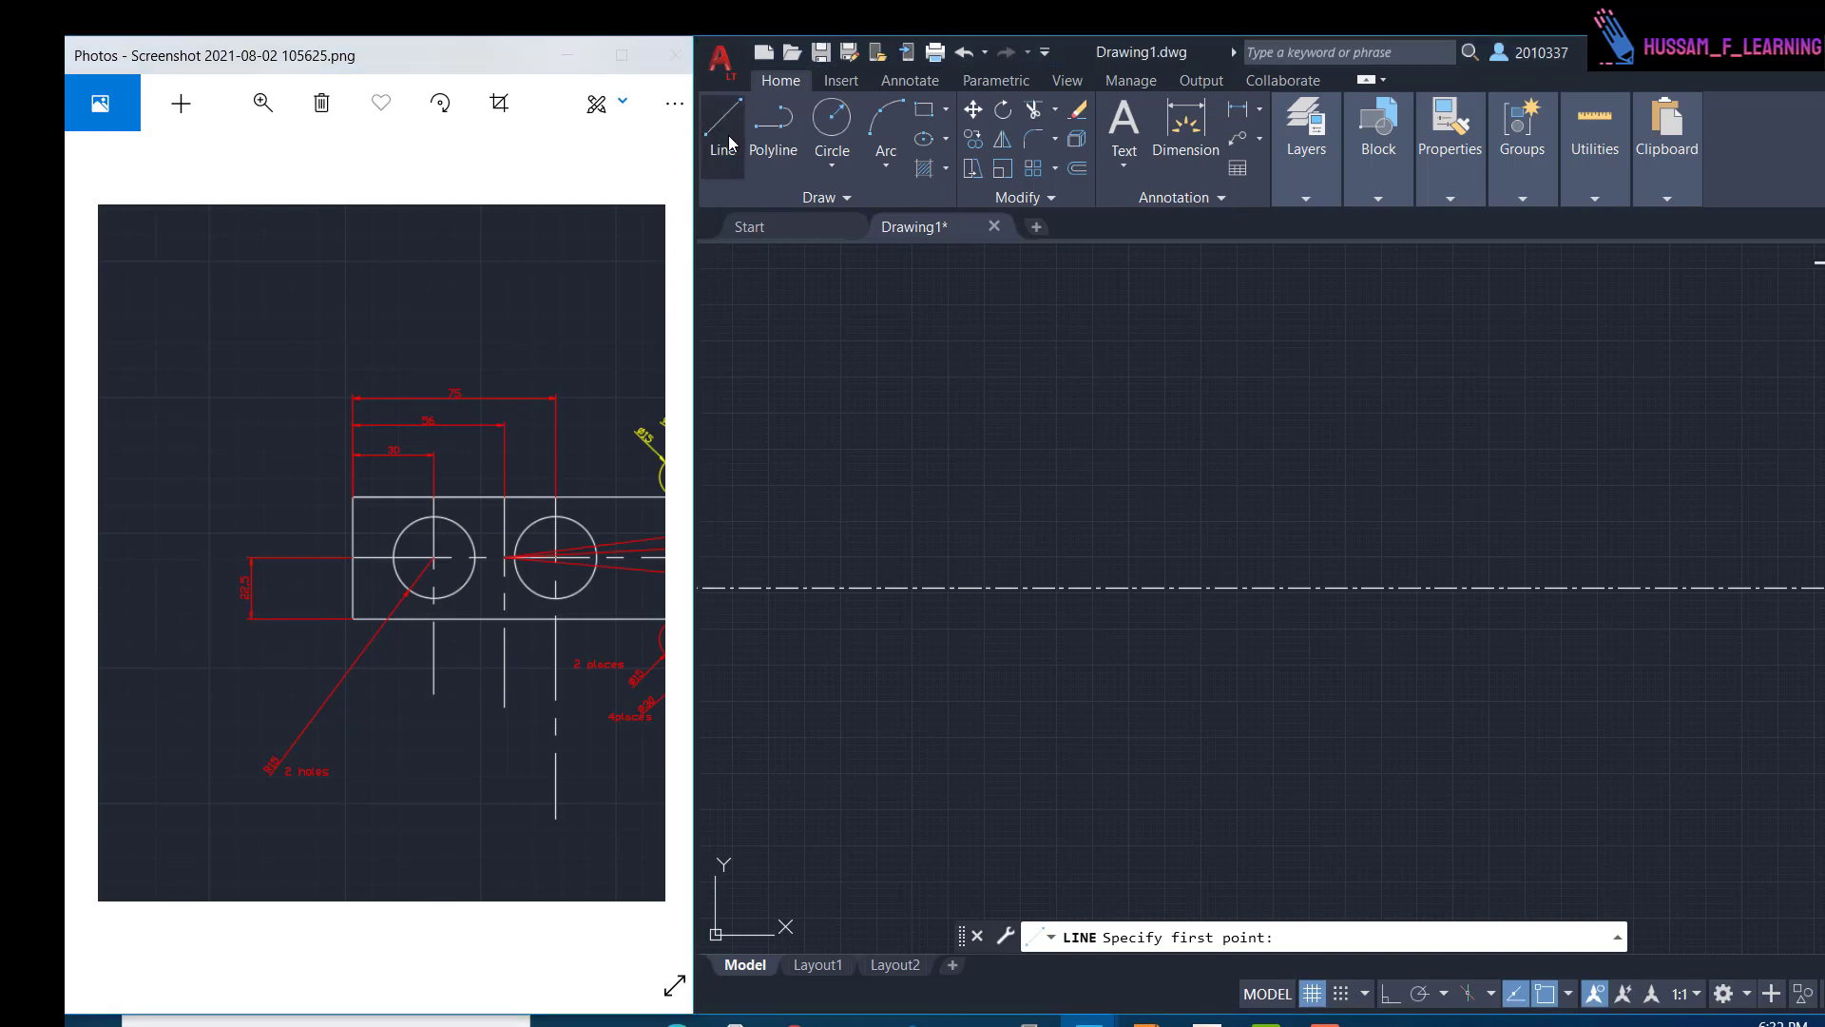
left_click(1023, 587)
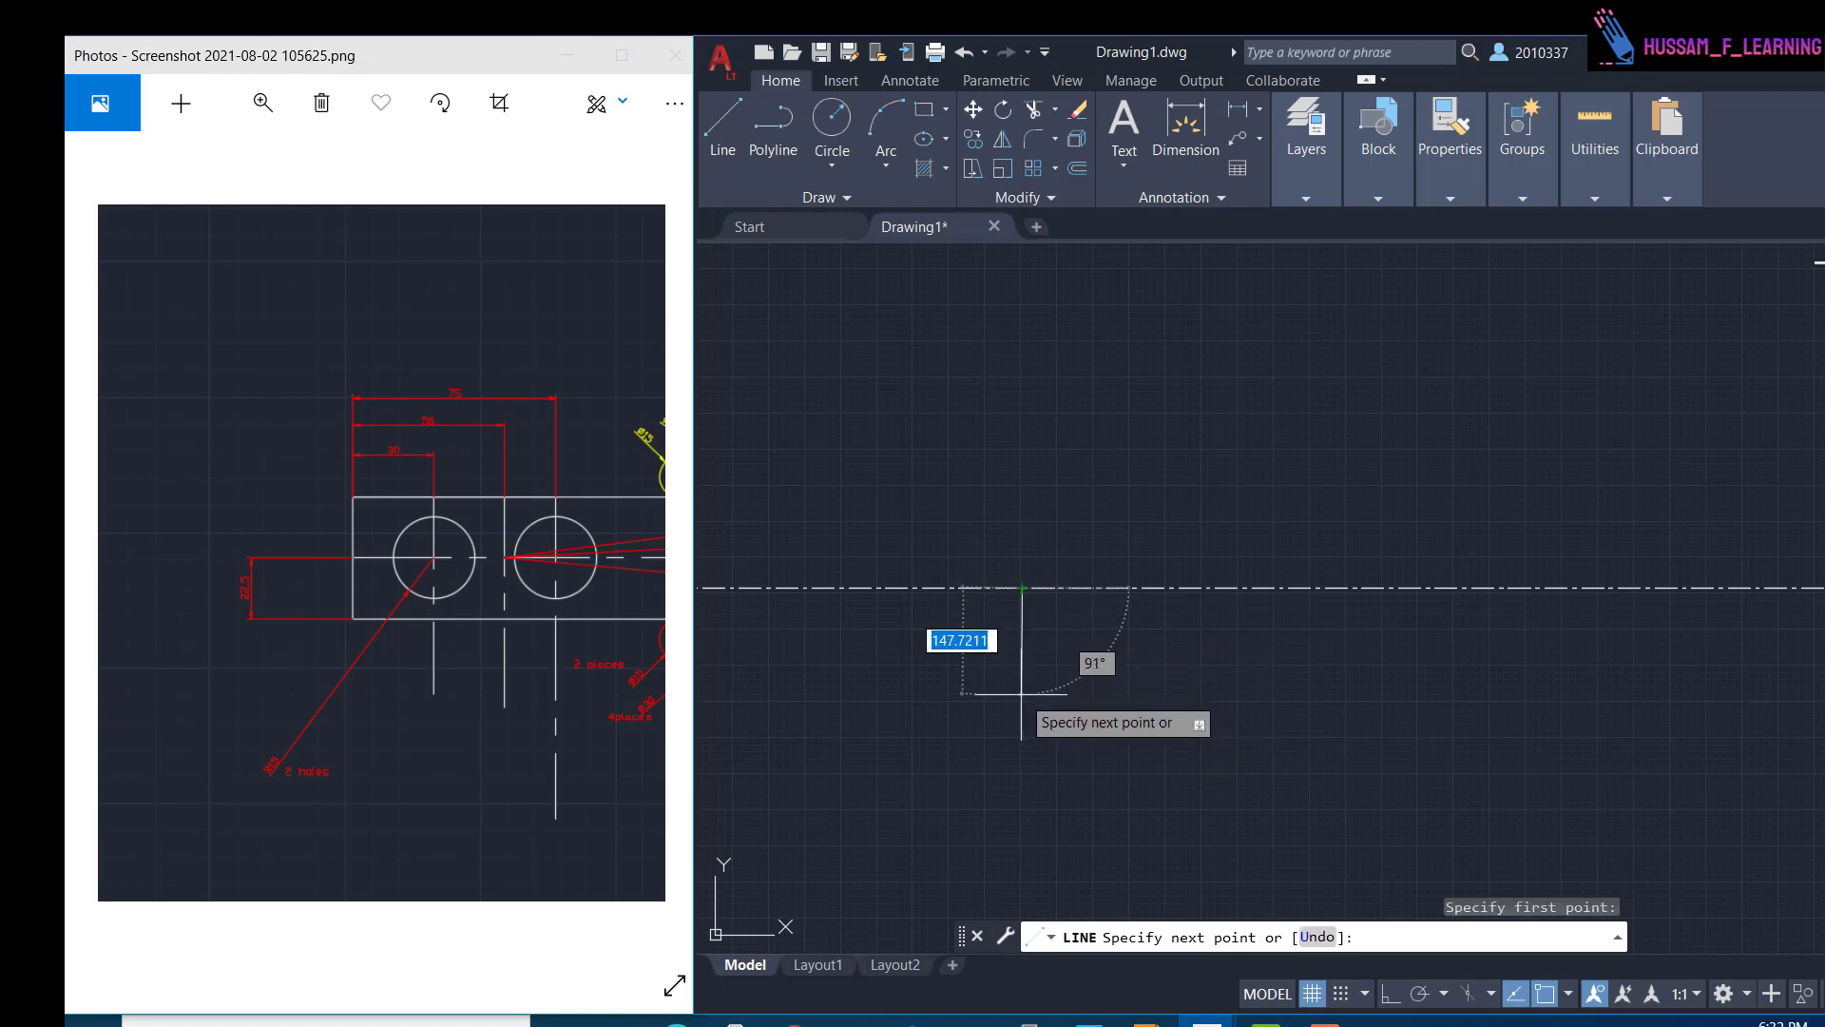
key("Tab")
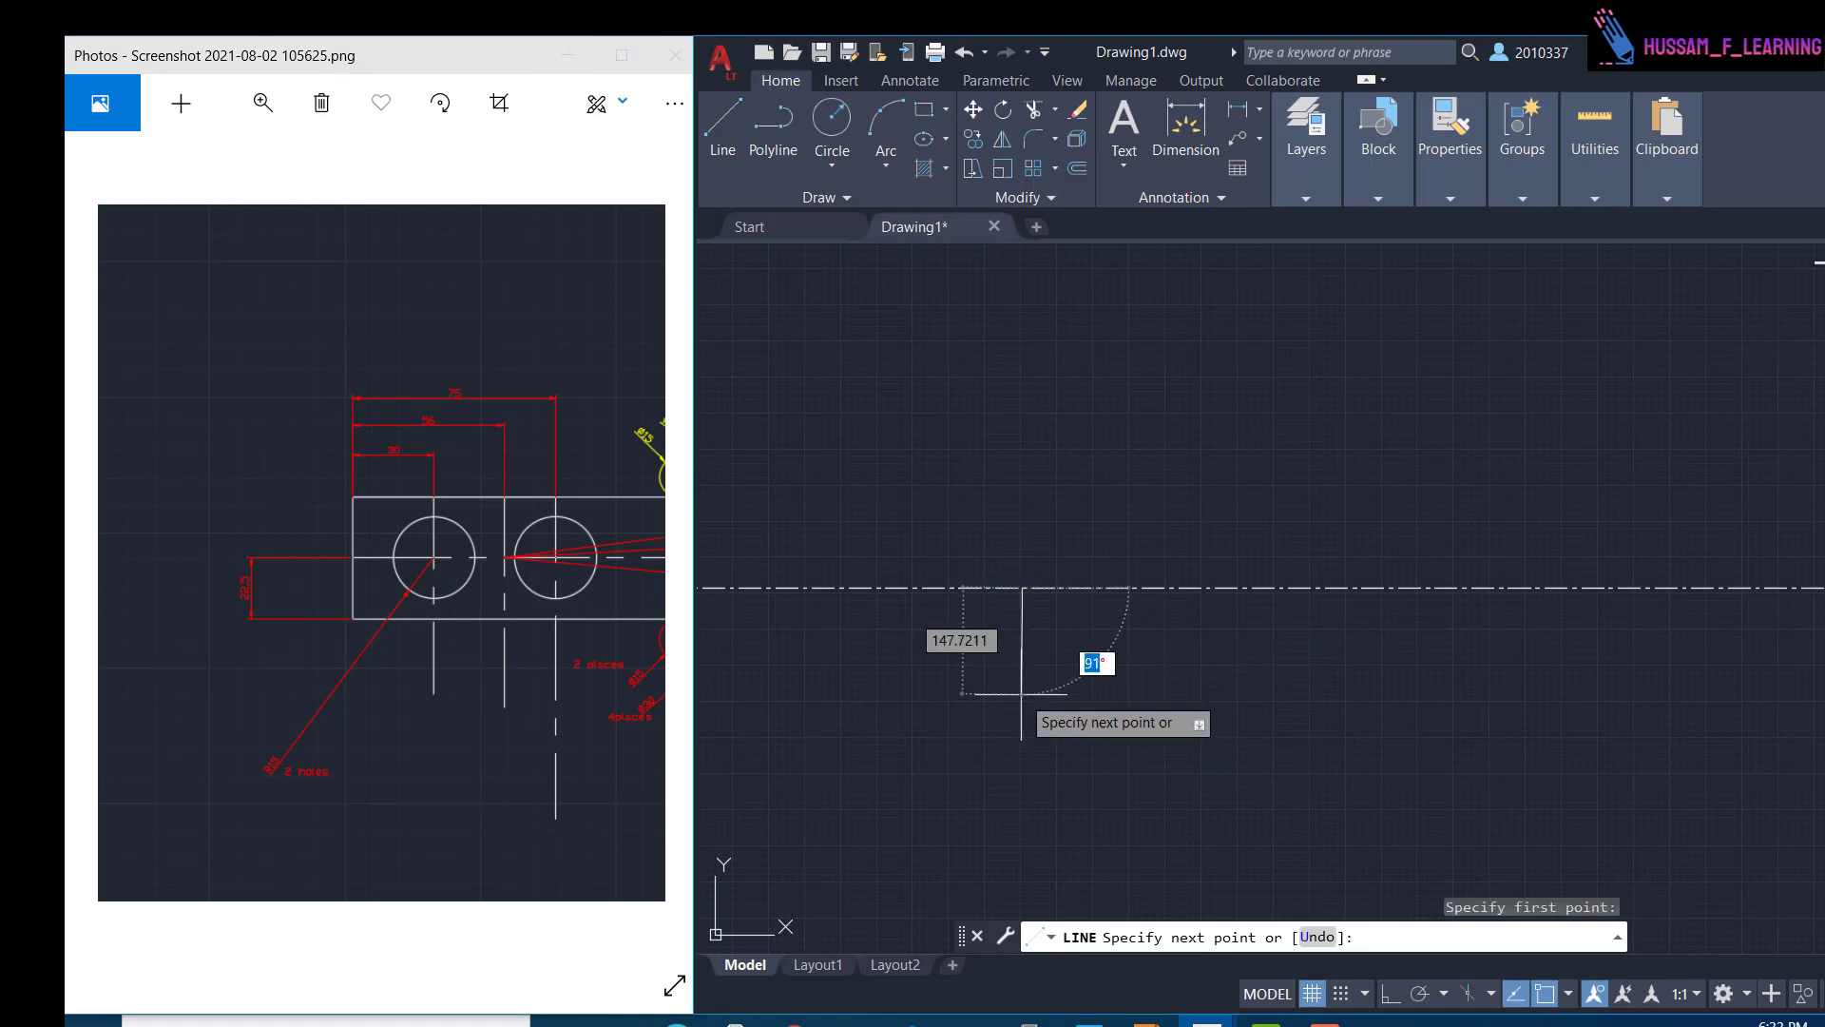
type("90")
key("Tab")
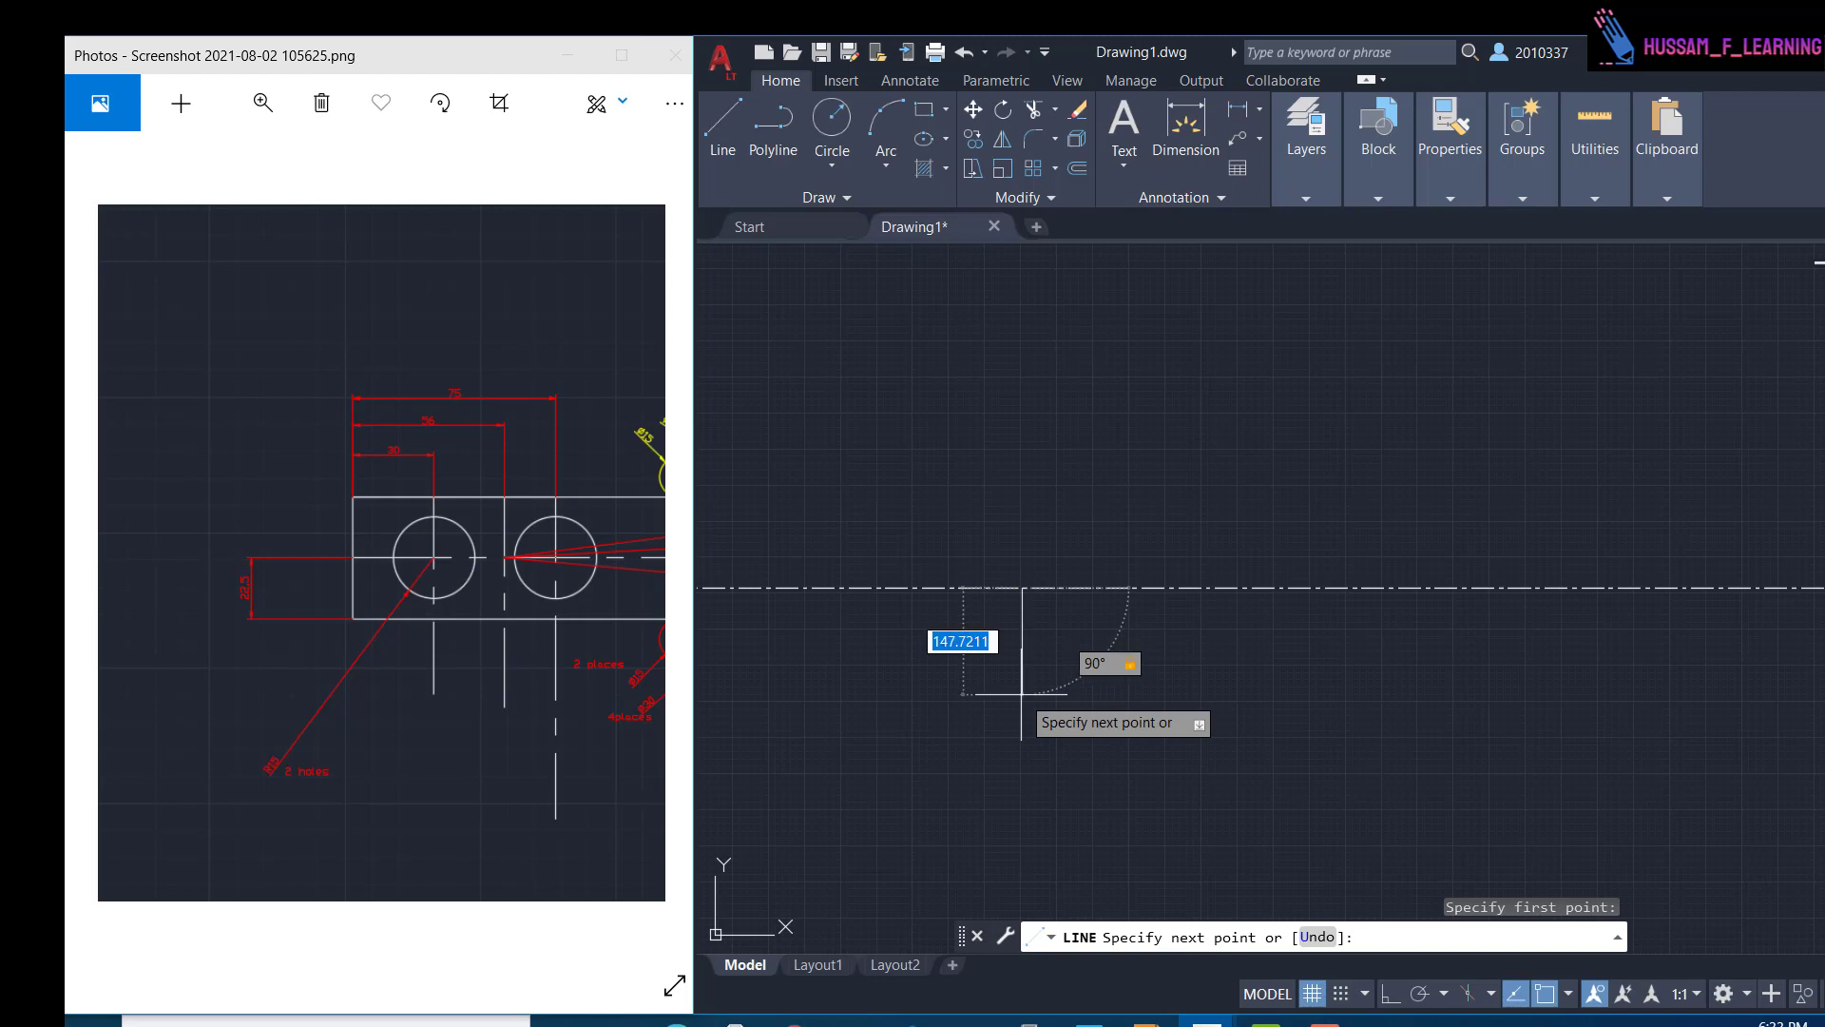
type("2")
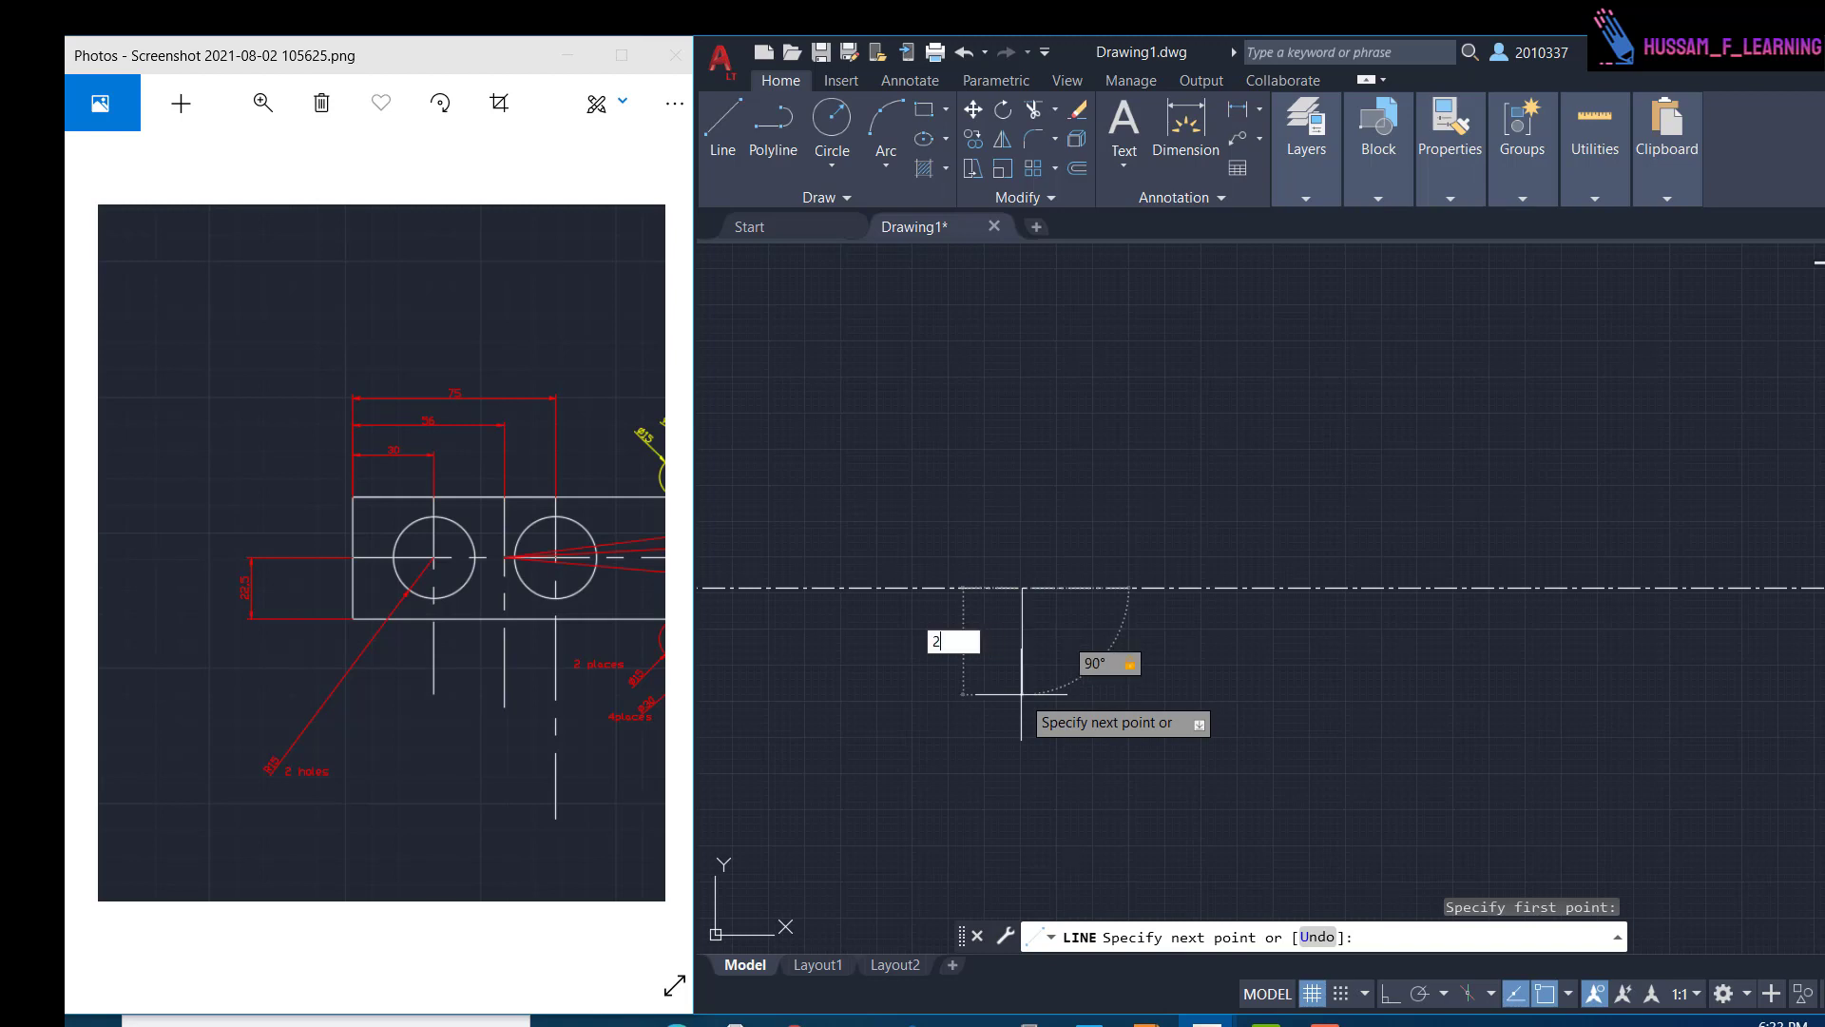
type("2.5")
key("Return")
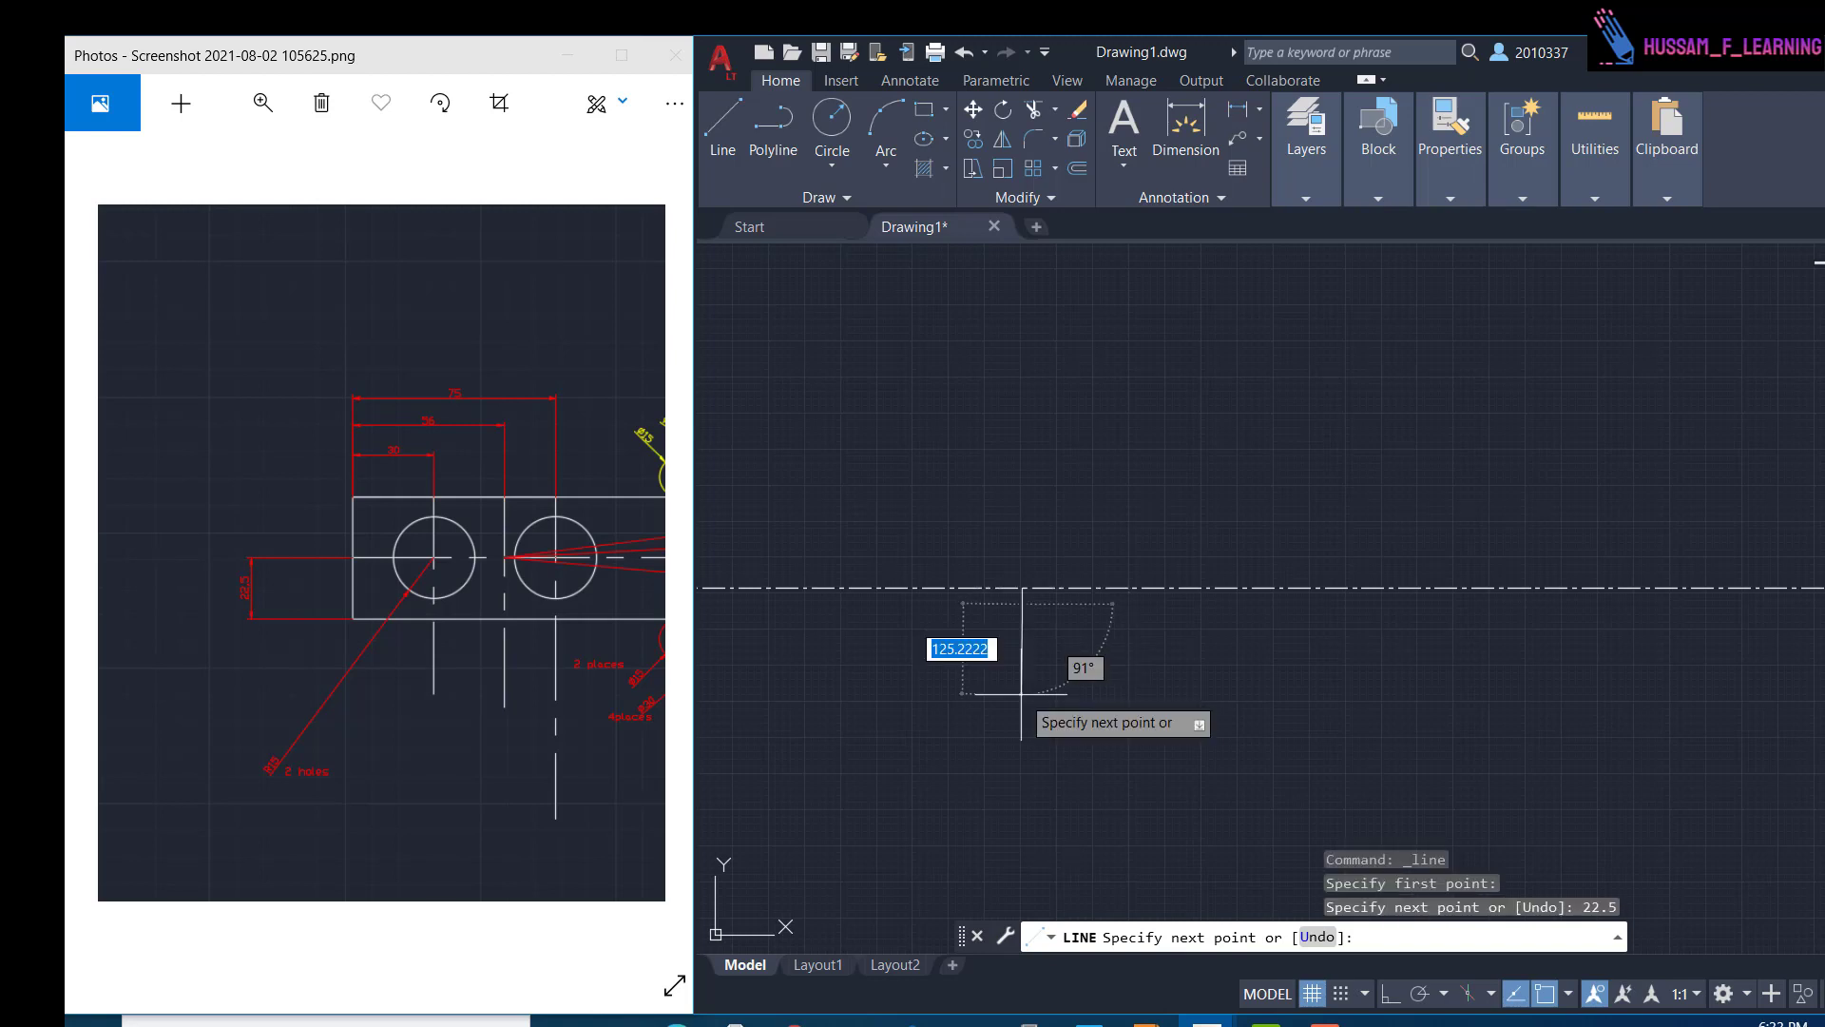
scroll(1007, 570, "down", 4)
key("Escape")
scroll(1003, 475, "up", 3)
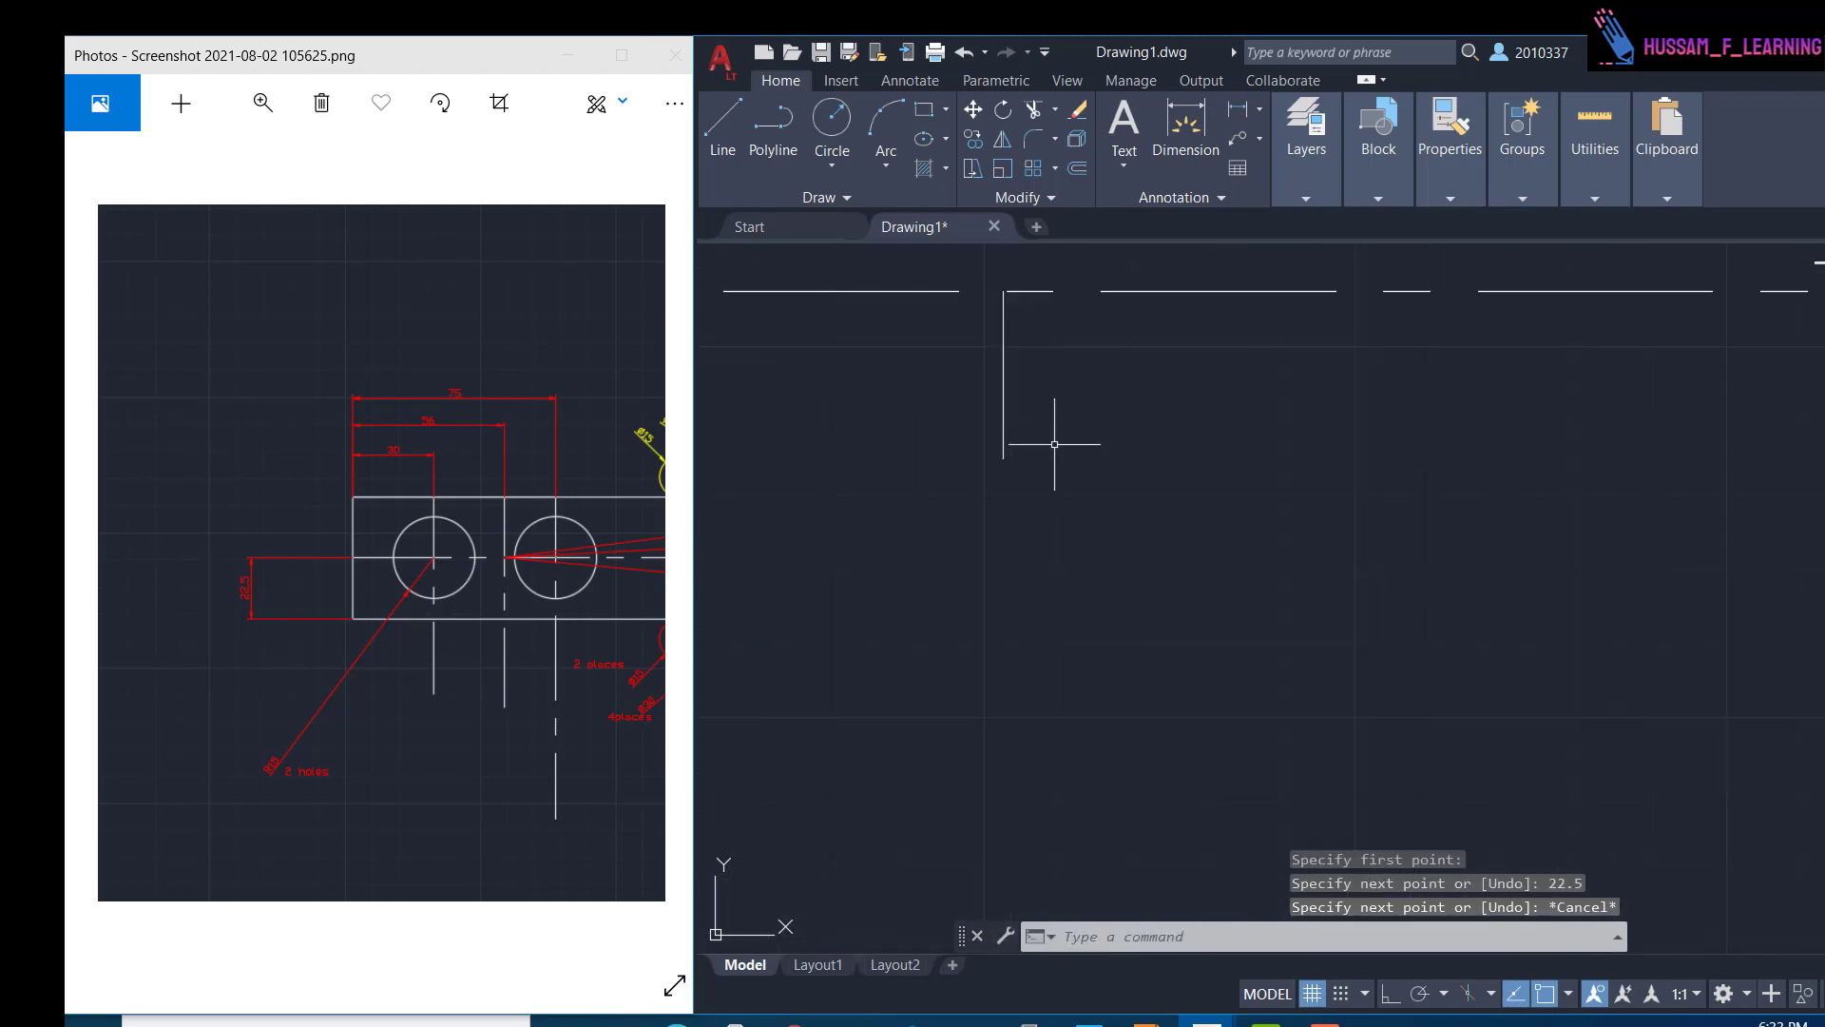
- Draw a 22.5-unit line straight up from the point where the lower vertical line meets the centerline
middle_click_drag(1052, 447, 1039, 810)
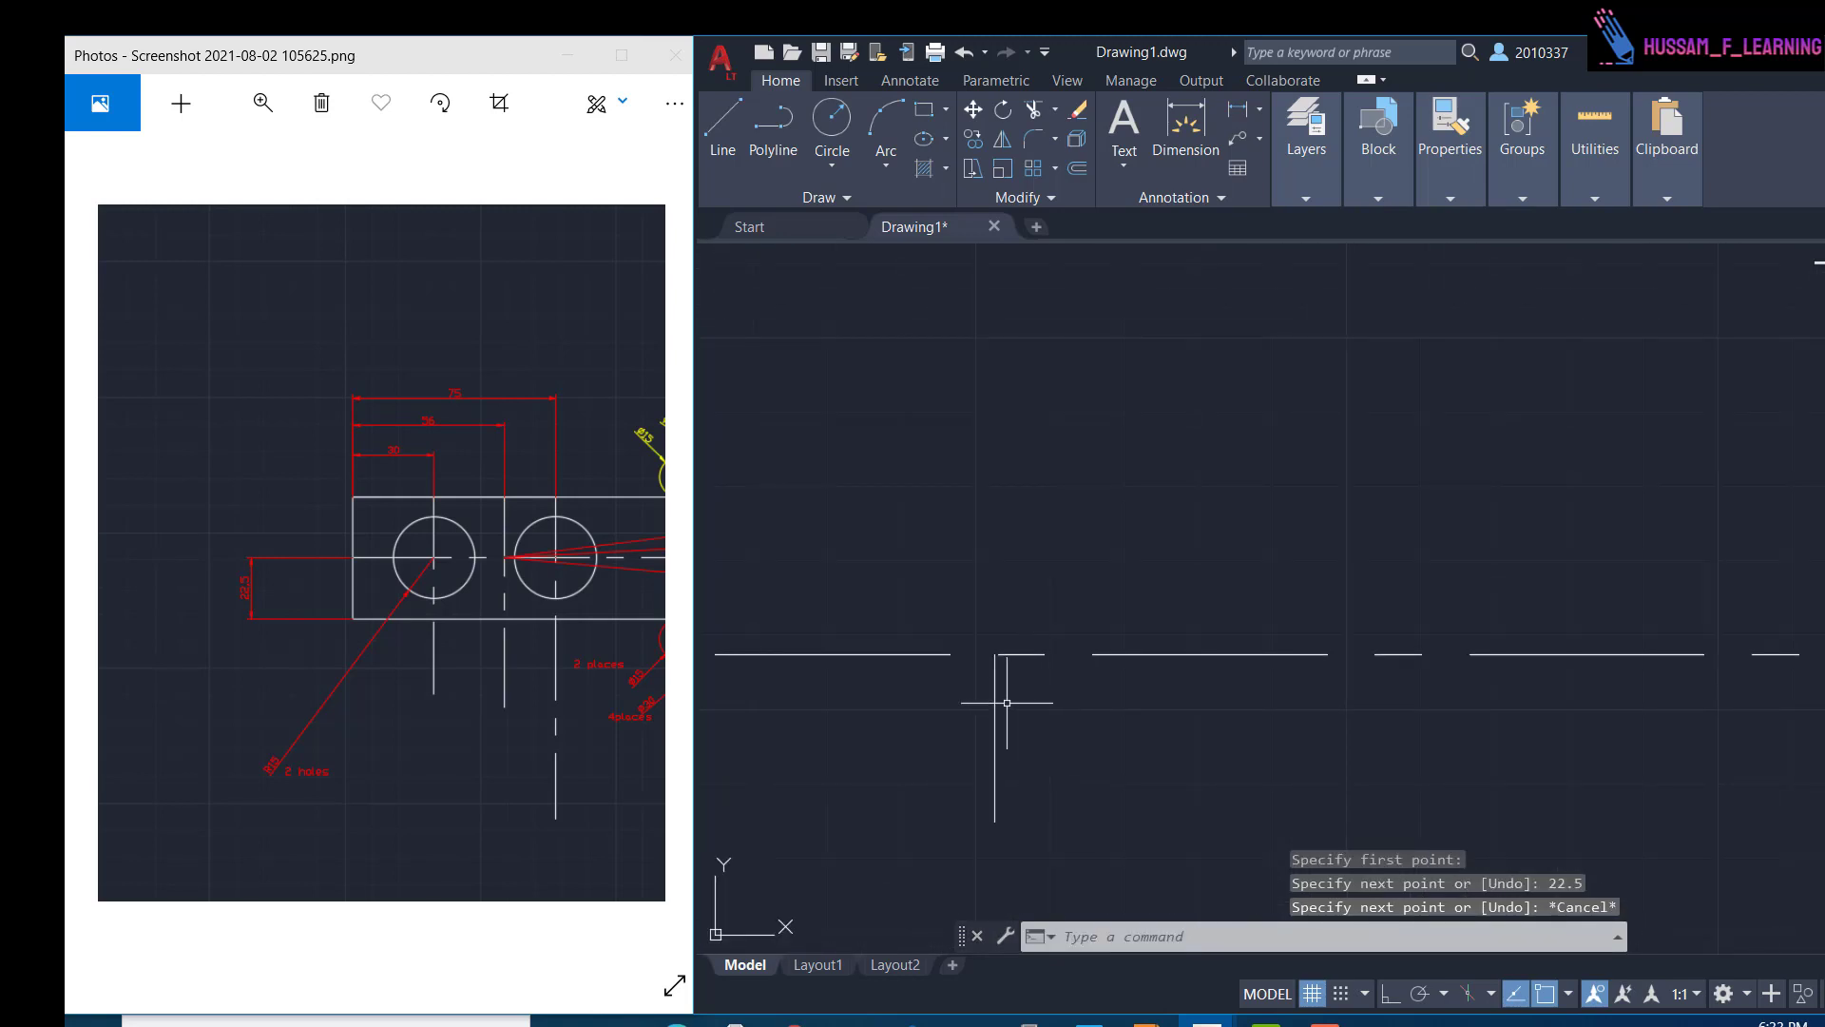
left_click(723, 124)
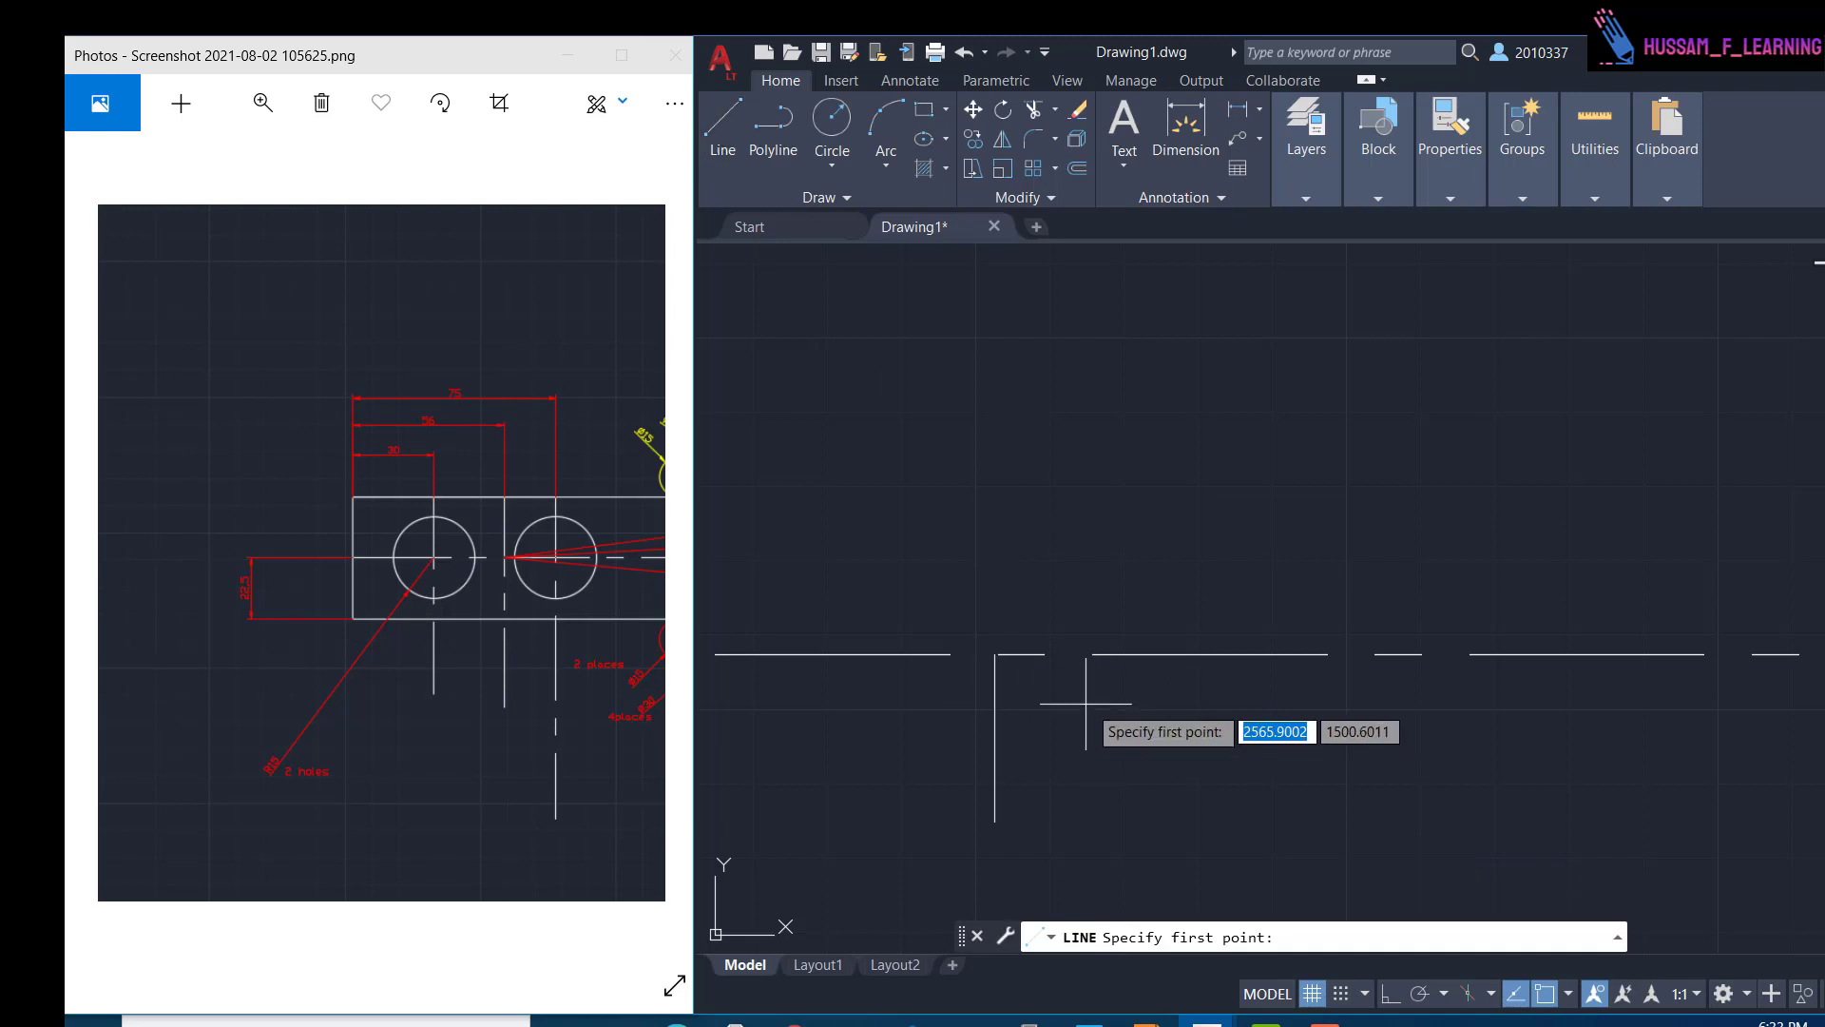
left_click(1000, 655)
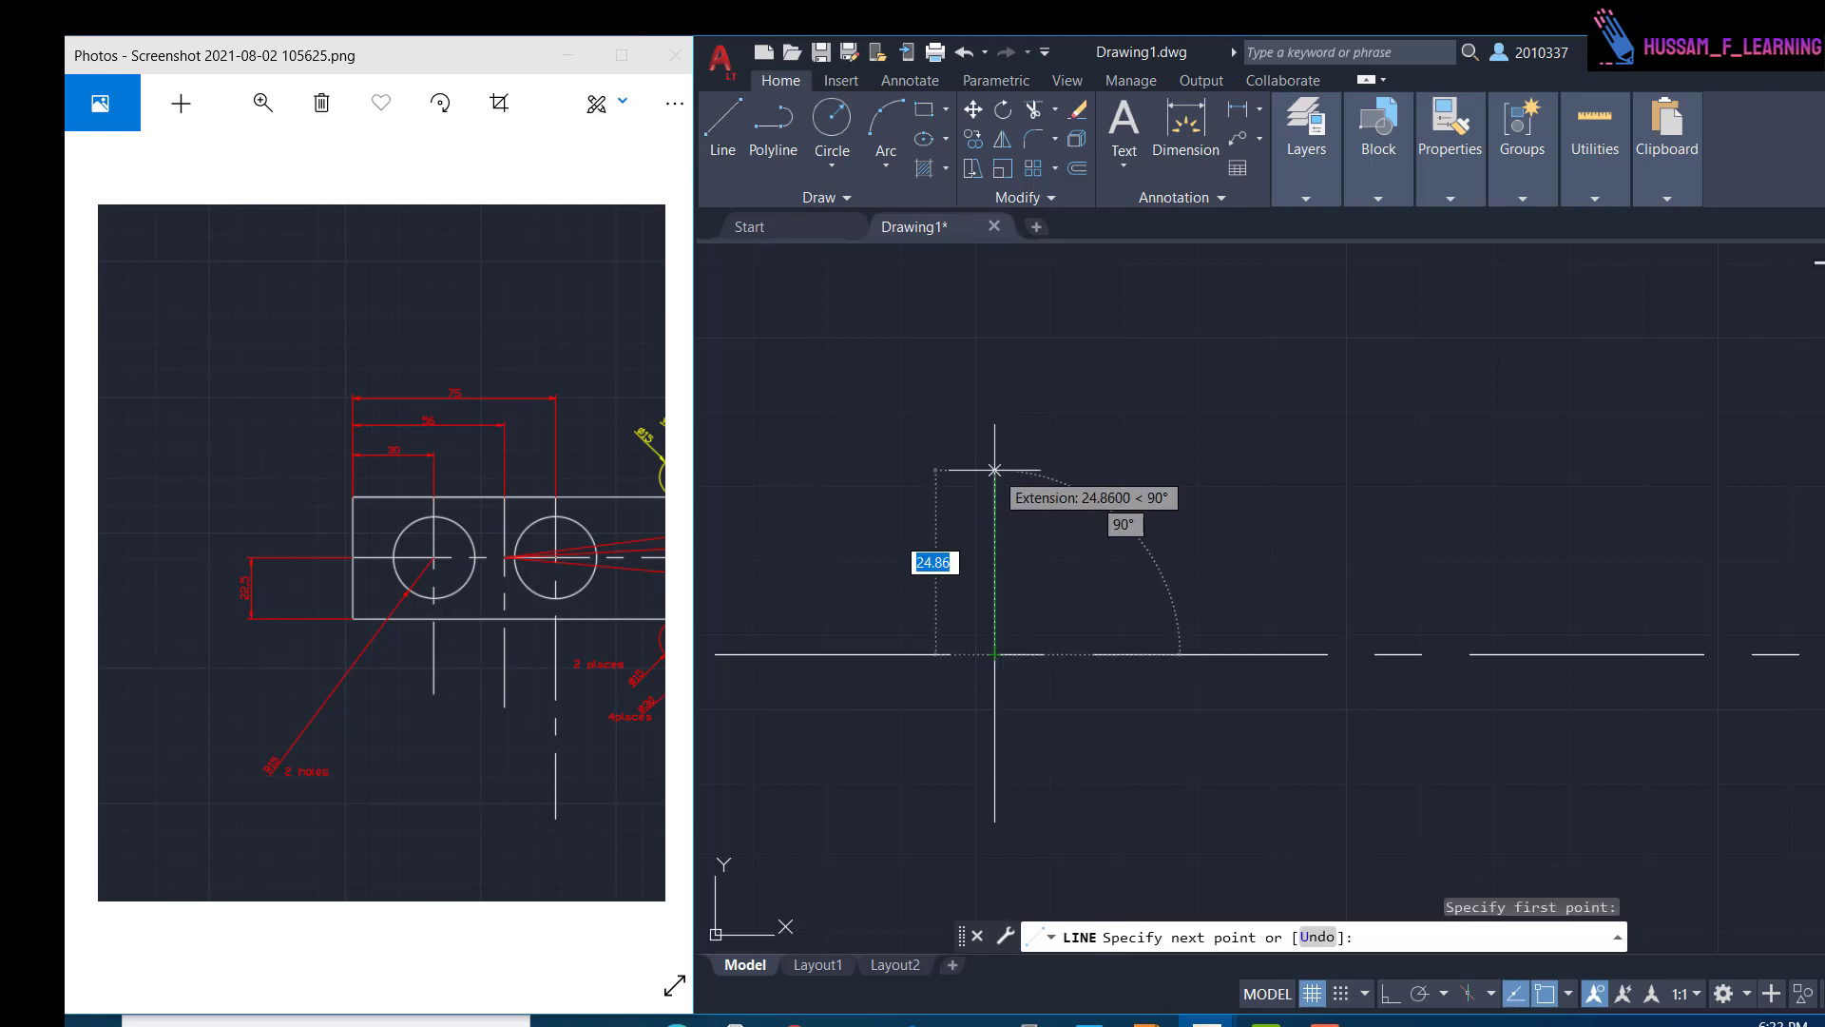
type("22.5")
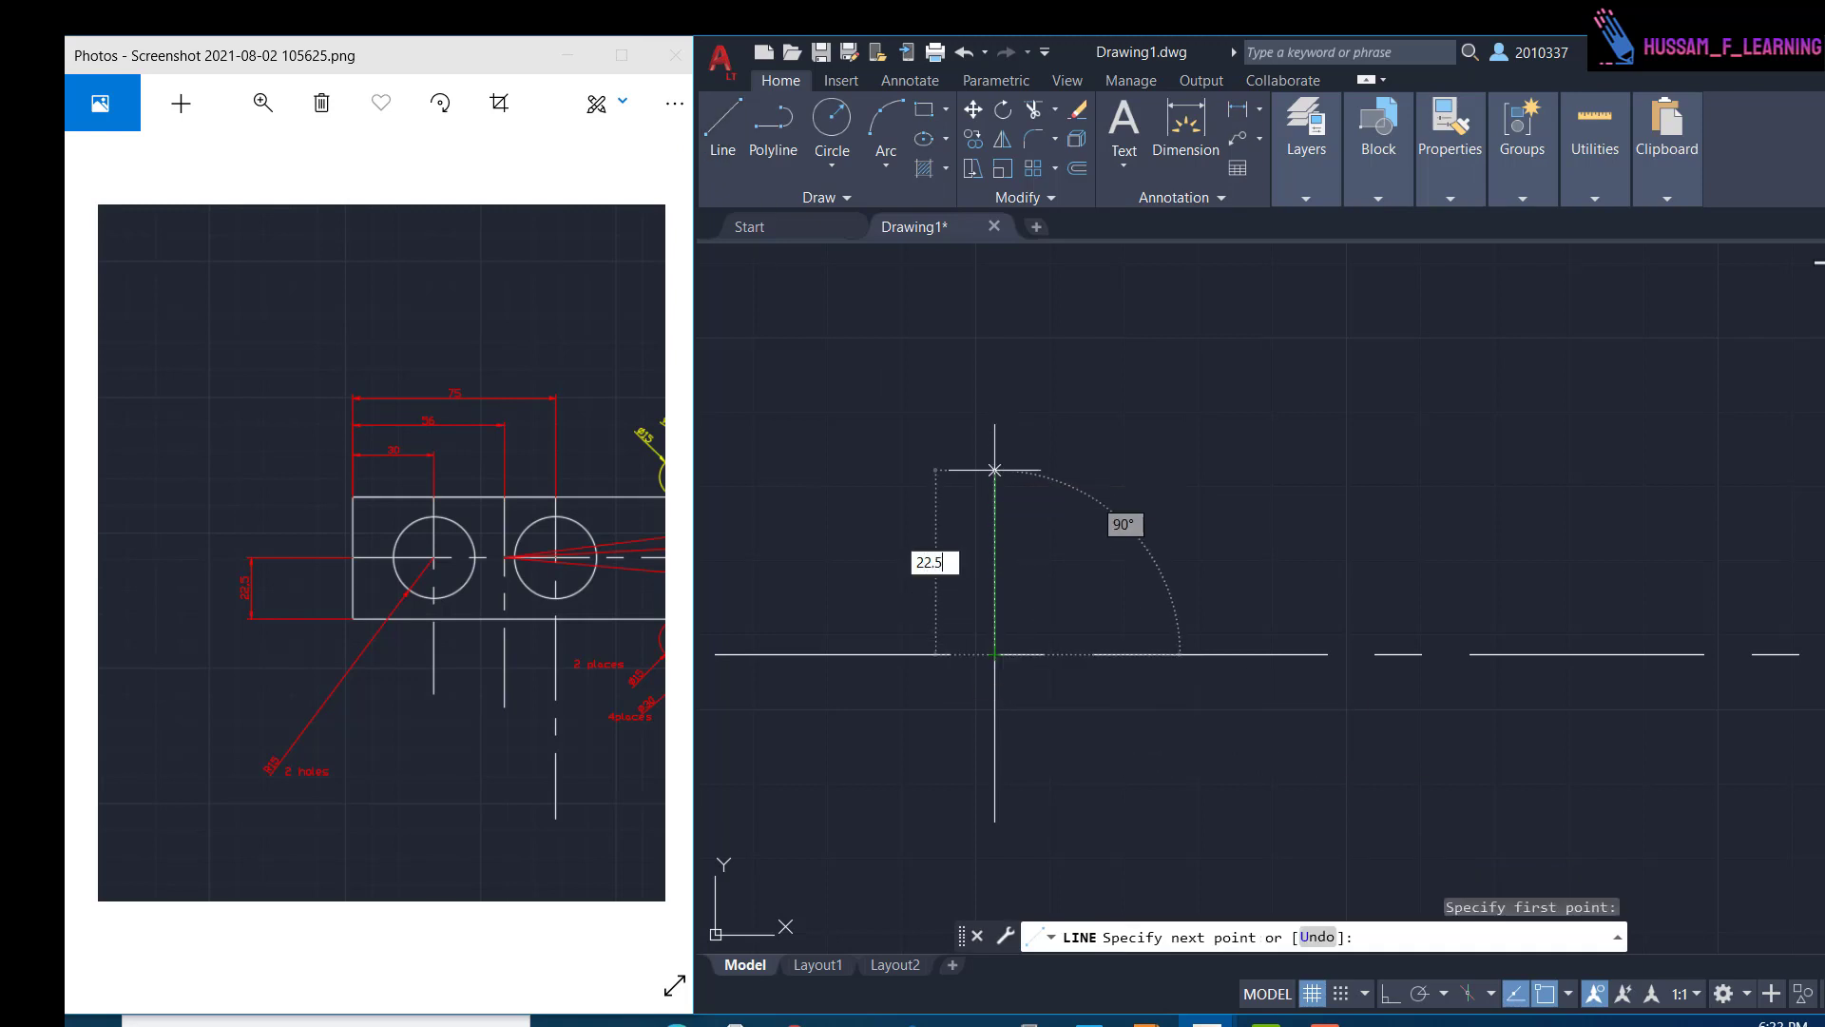
key("Return")
scroll(989, 485, "down", 3)
key("Escape")
middle_click_drag(1182, 456, 1115, 494)
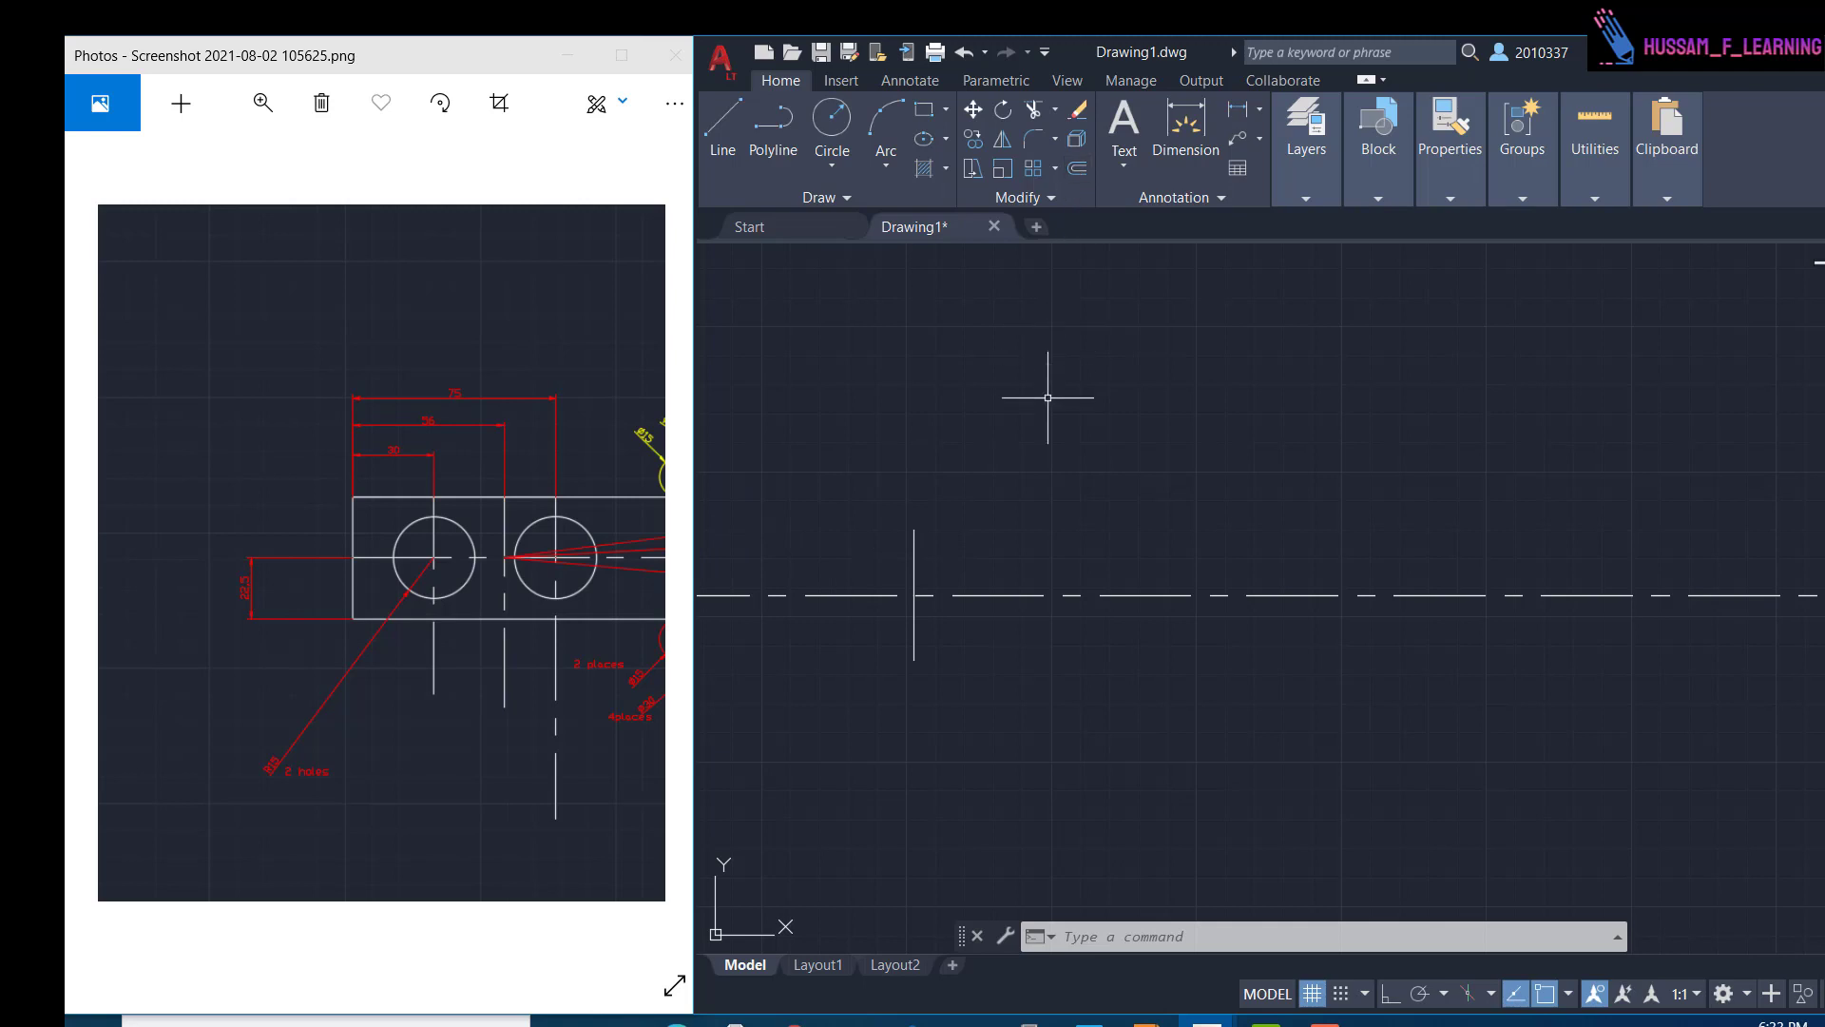
- Offset the upper vertical edge line 30 units to the right for the first hole's center
type("o")
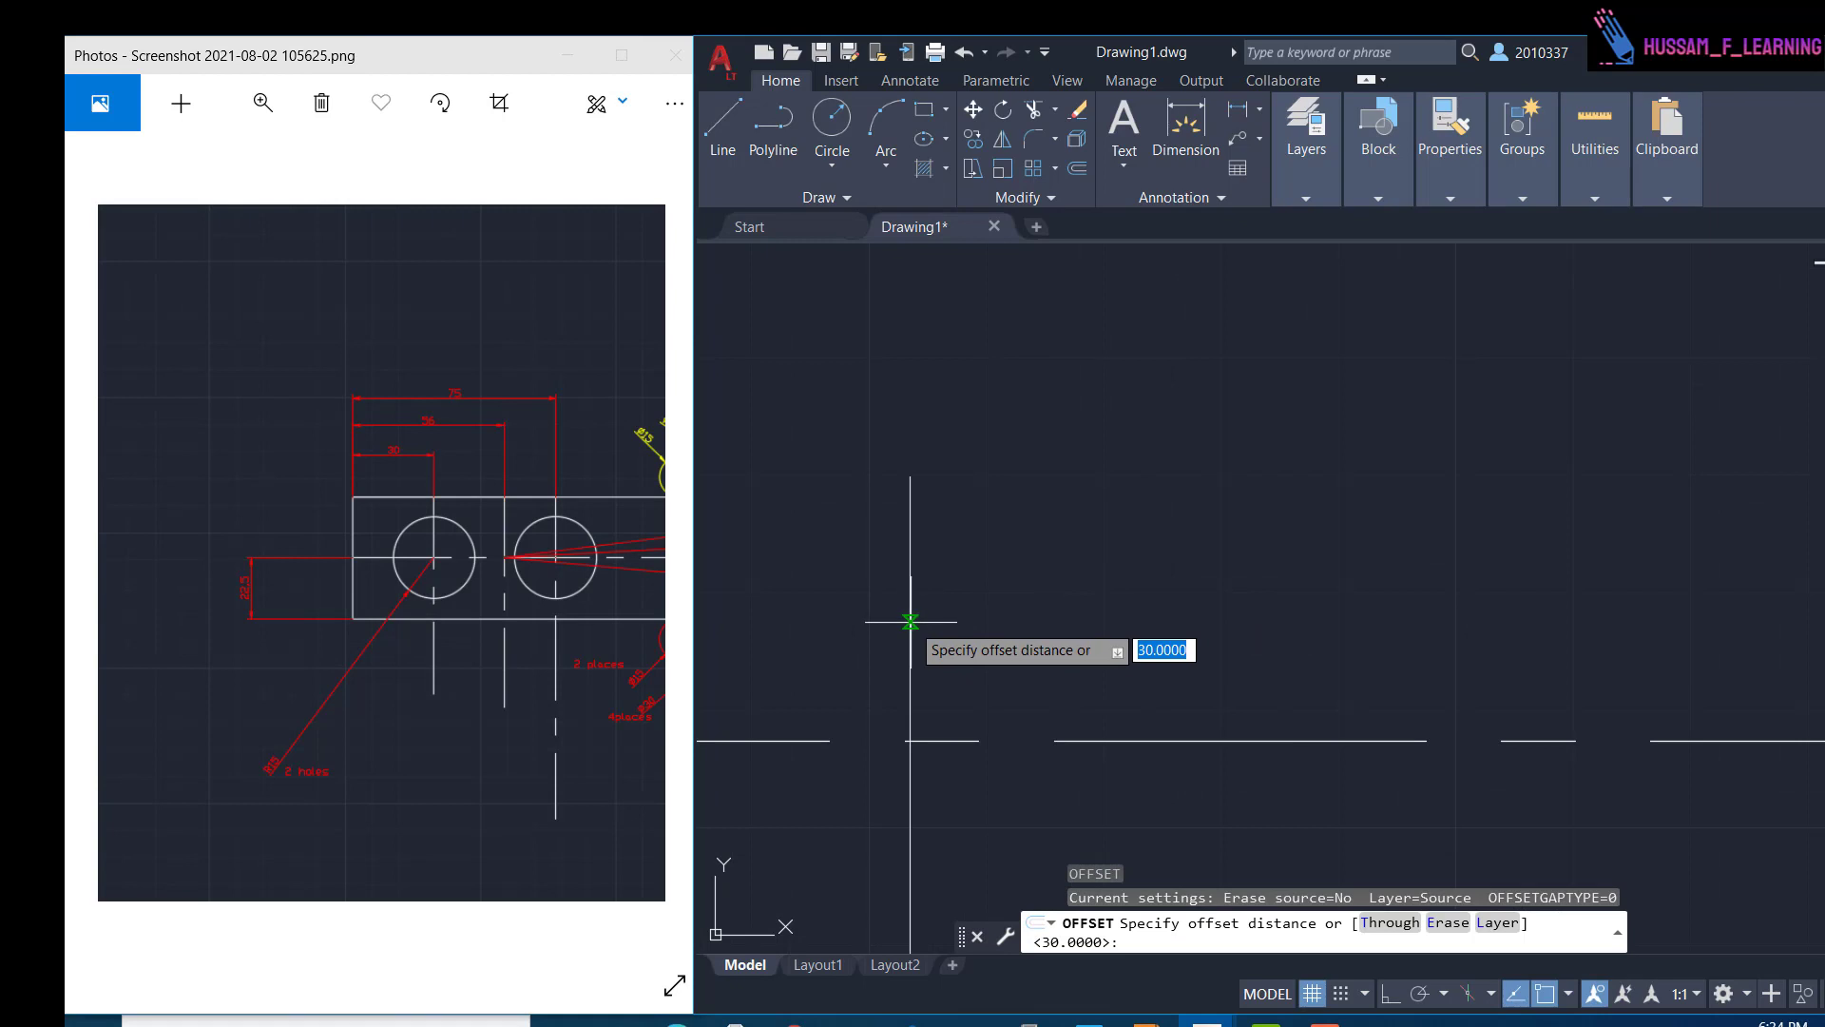
left_click(909, 622)
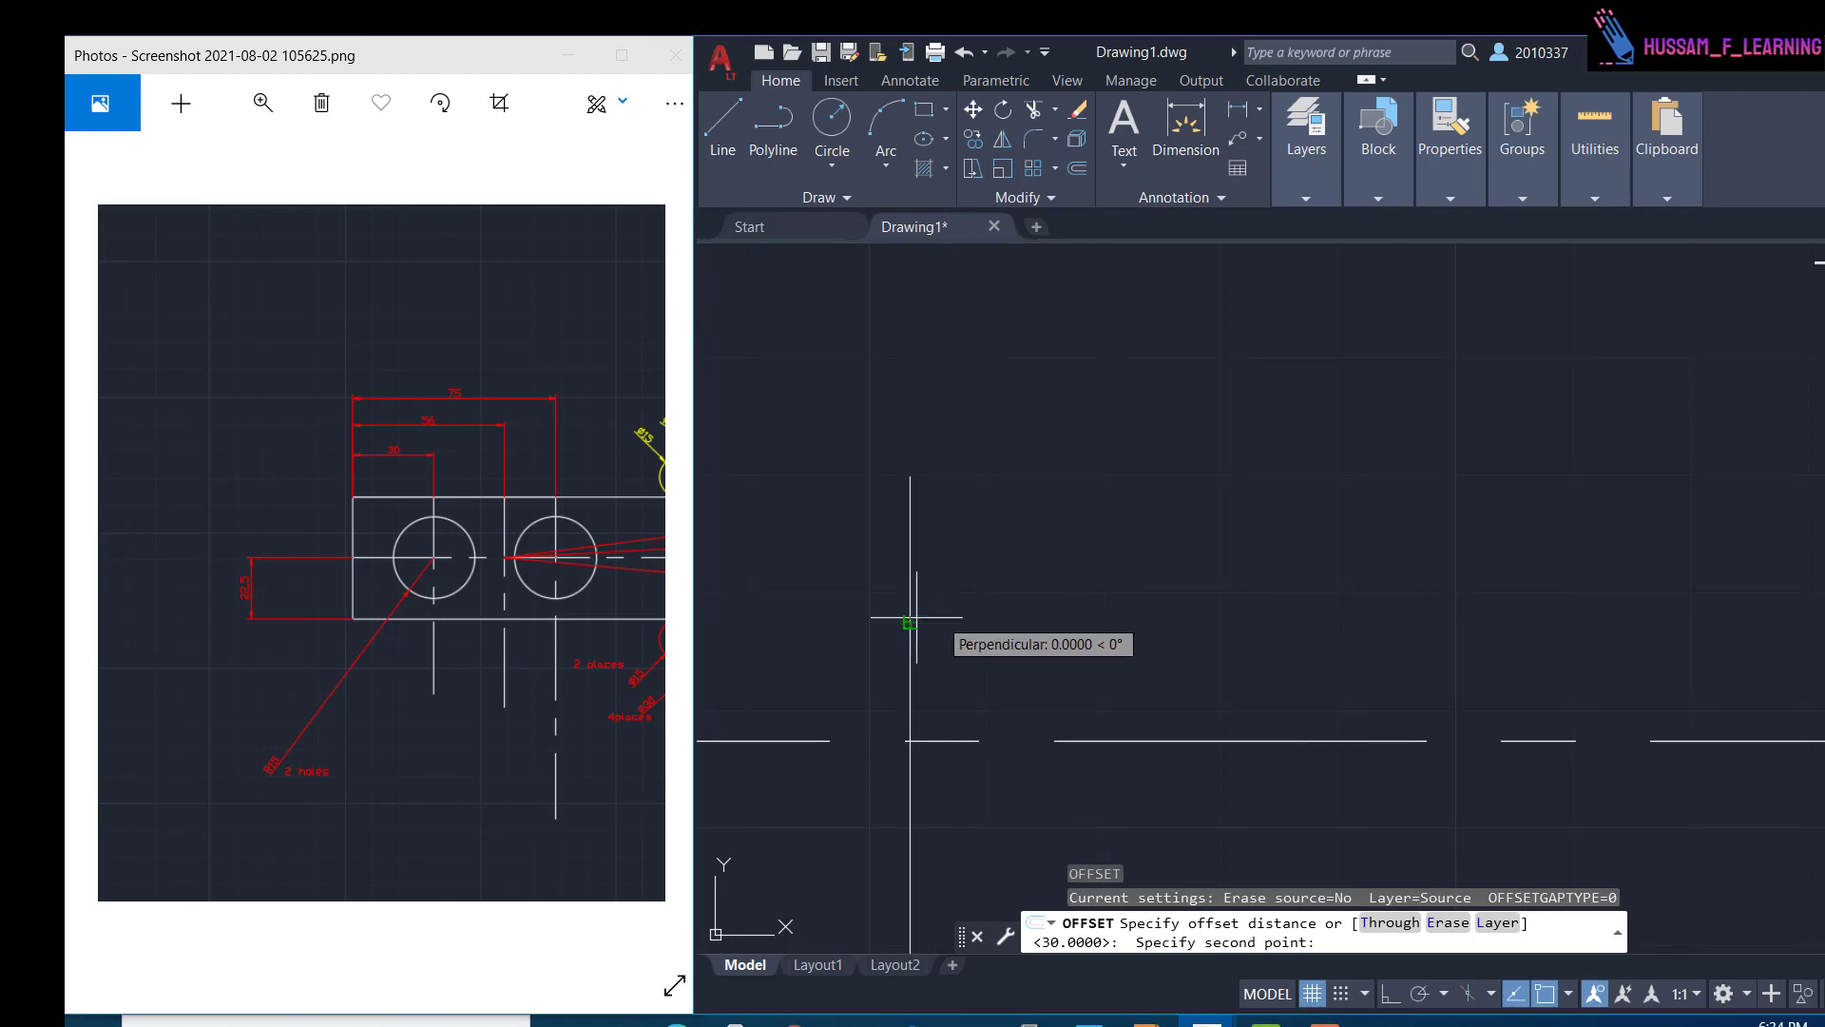
left_click(1110, 628)
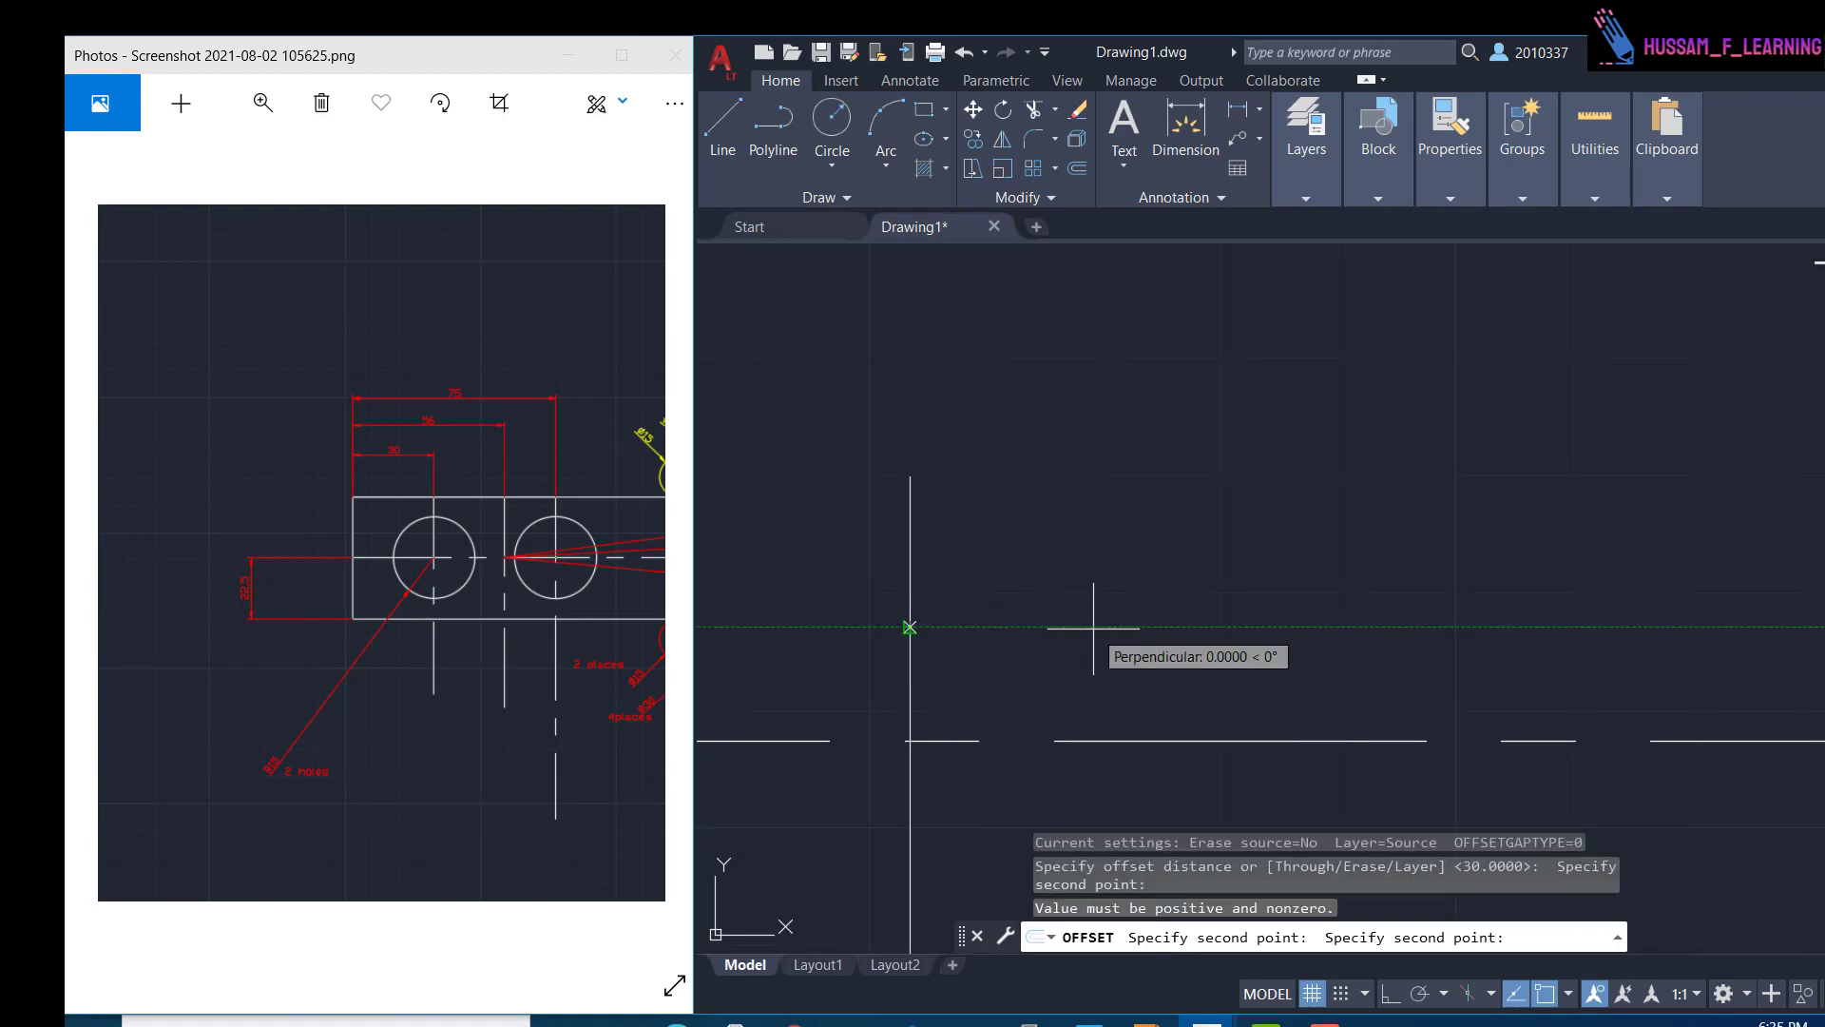
type("30")
key("Return")
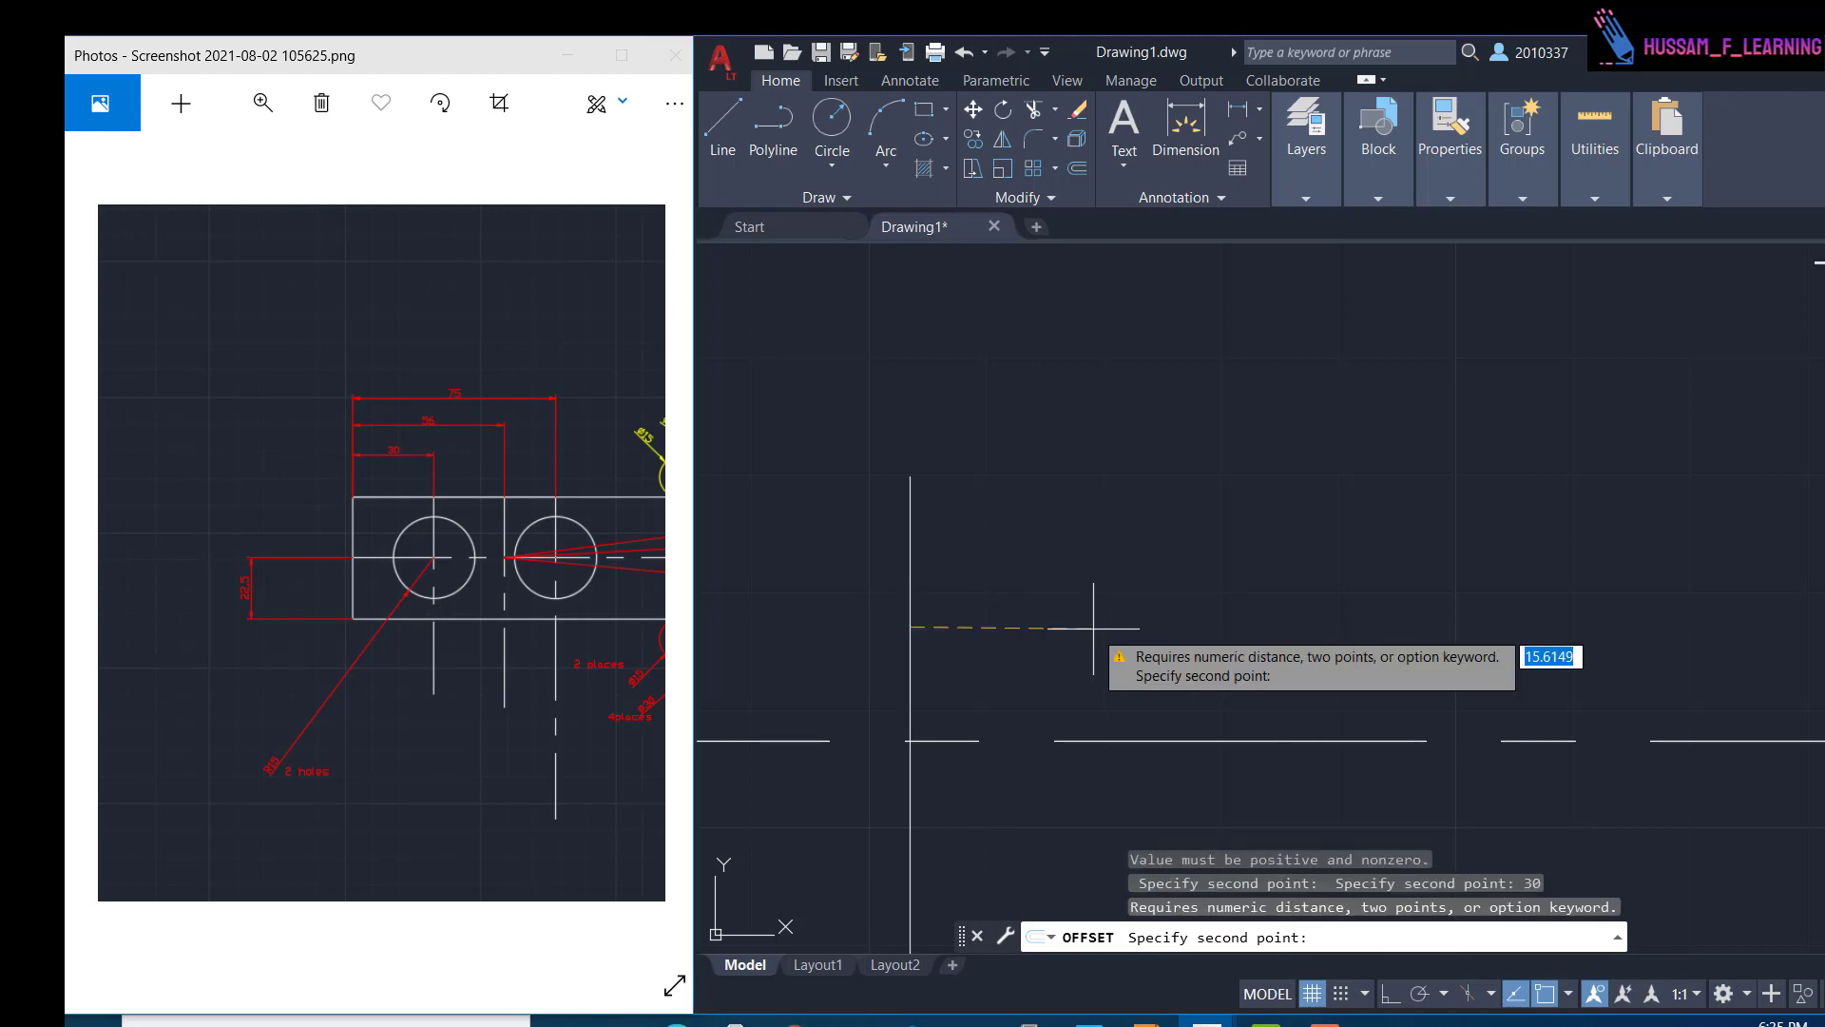
left_click(1022, 630)
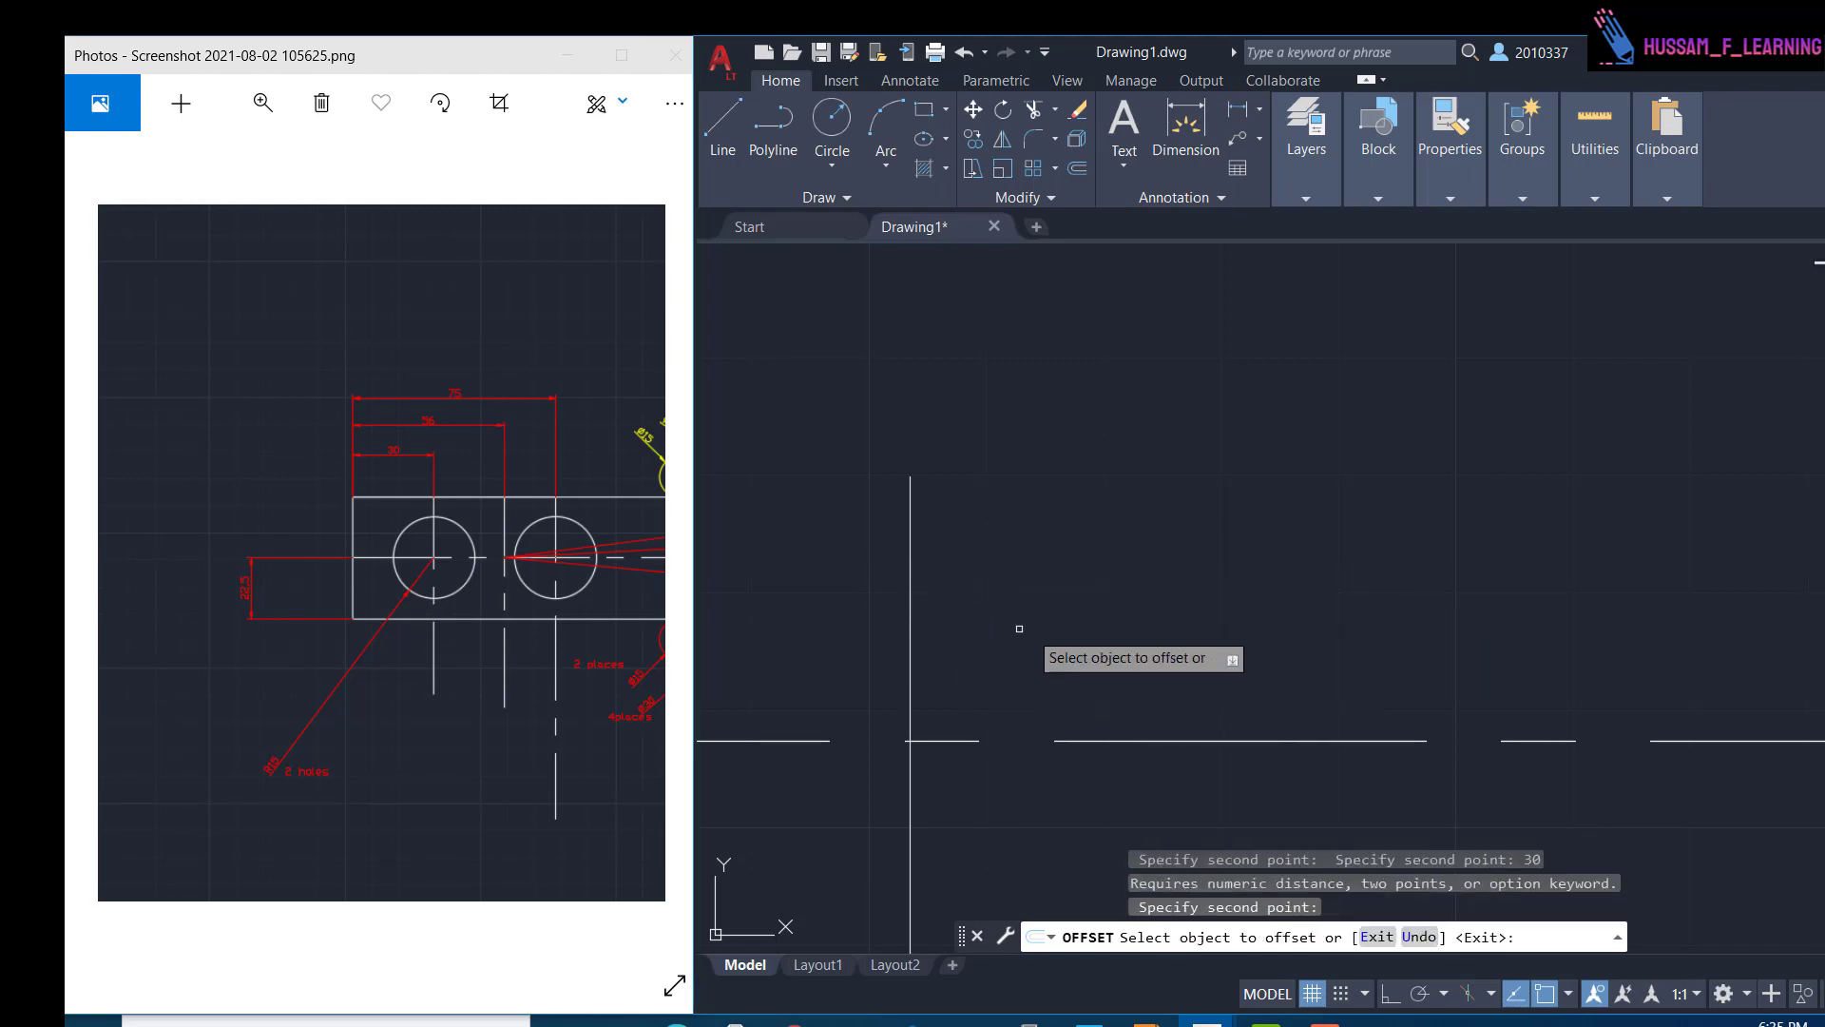
left_click(909, 623)
type("3")
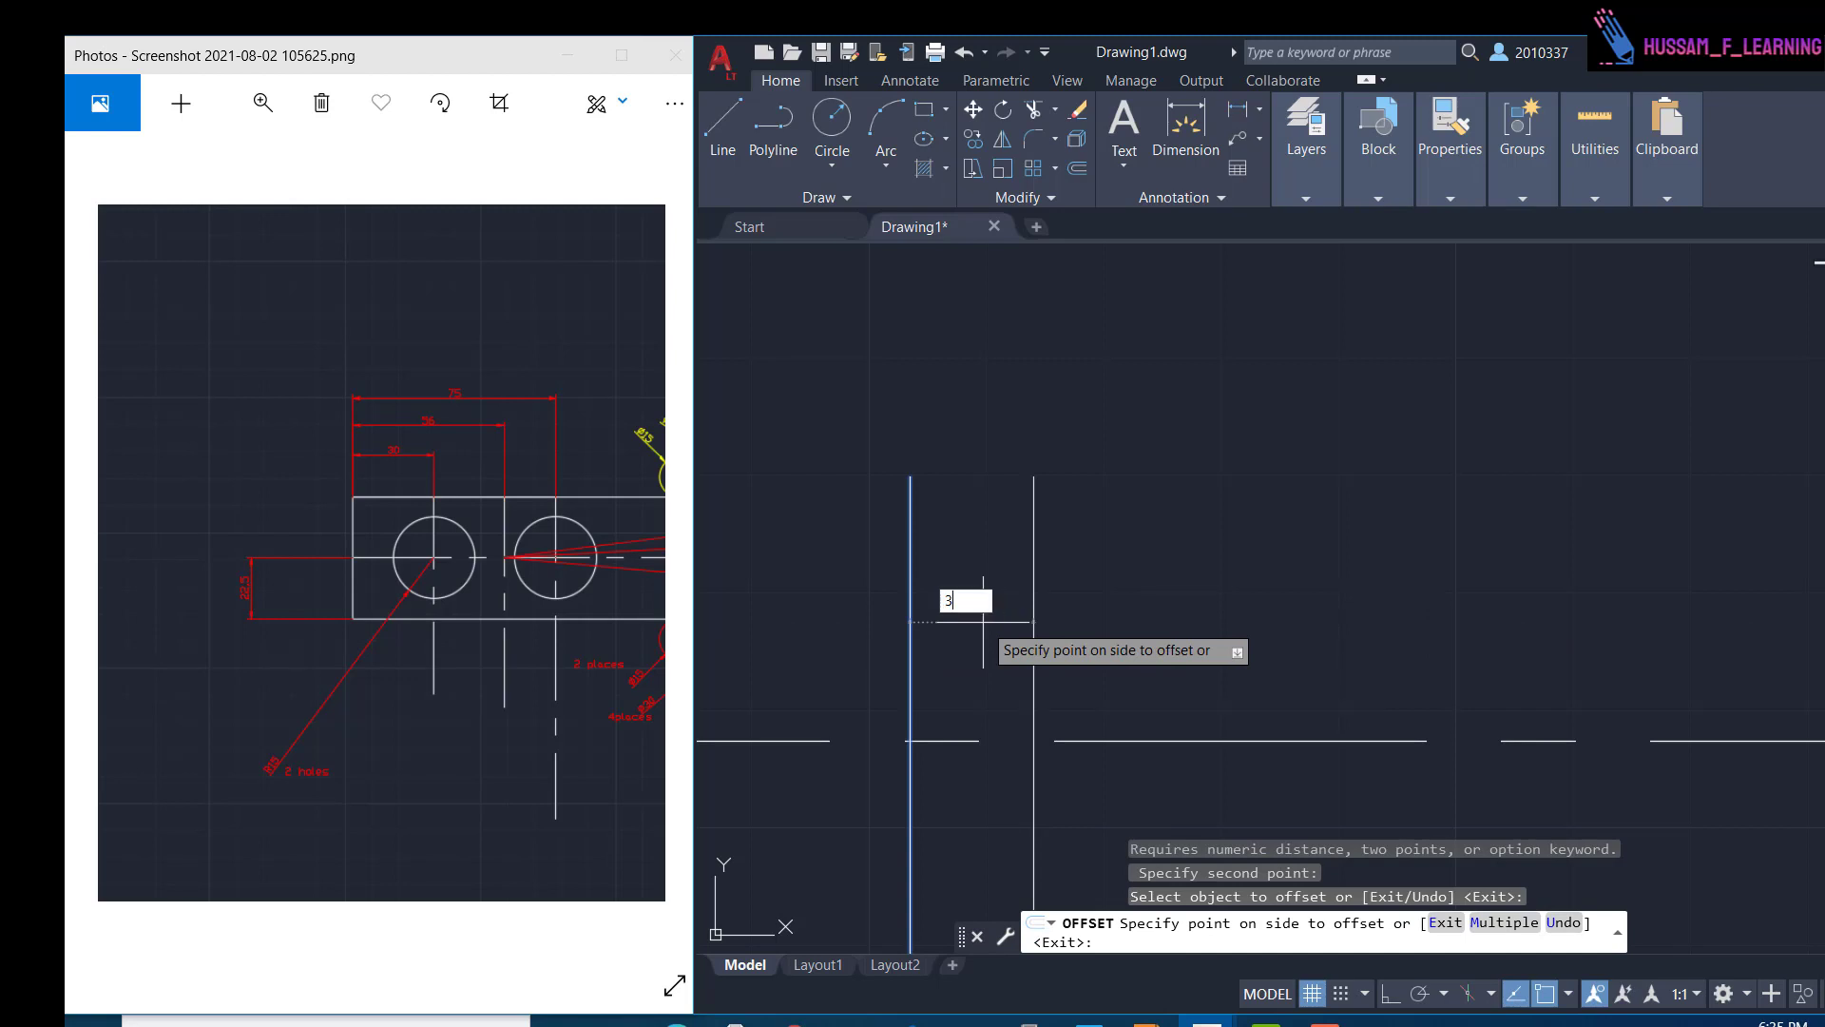
type("0")
key("Return")
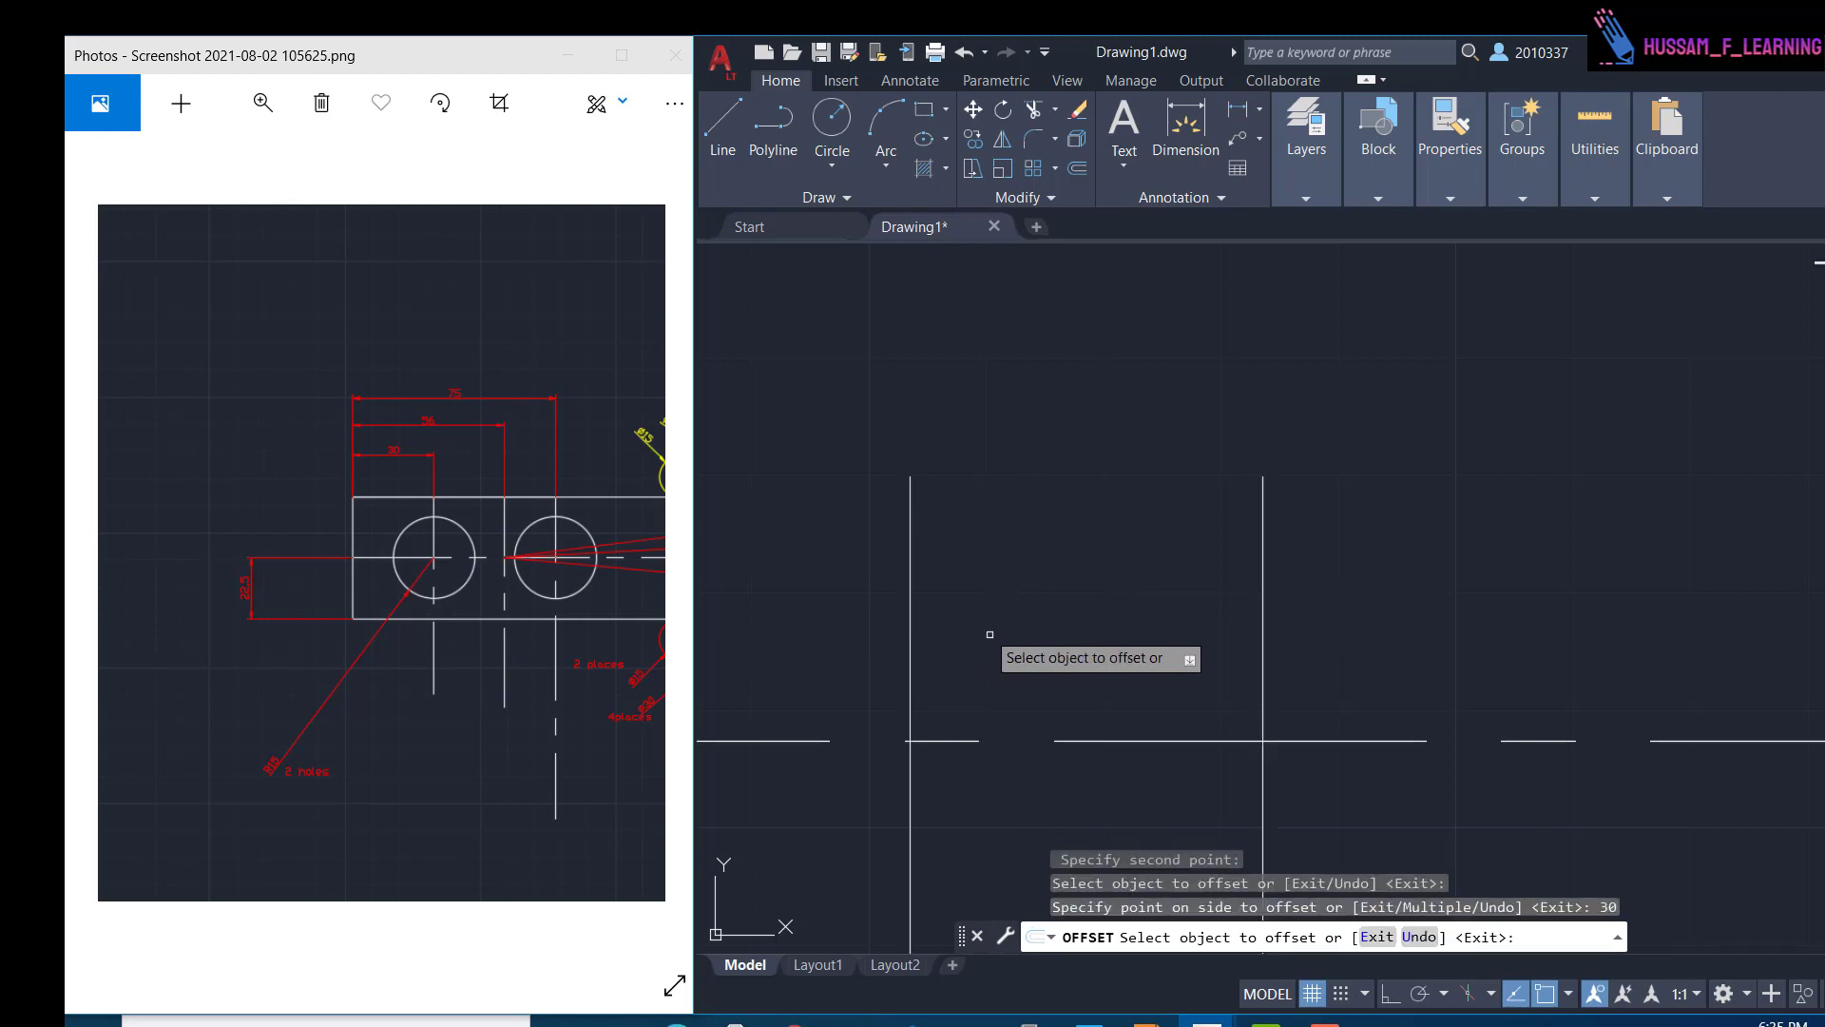
- Offset the same left edge line 56 units to the right for the arcs' center position
scroll(994, 668, "down", 2)
middle_click_drag(994, 665, 885, 625)
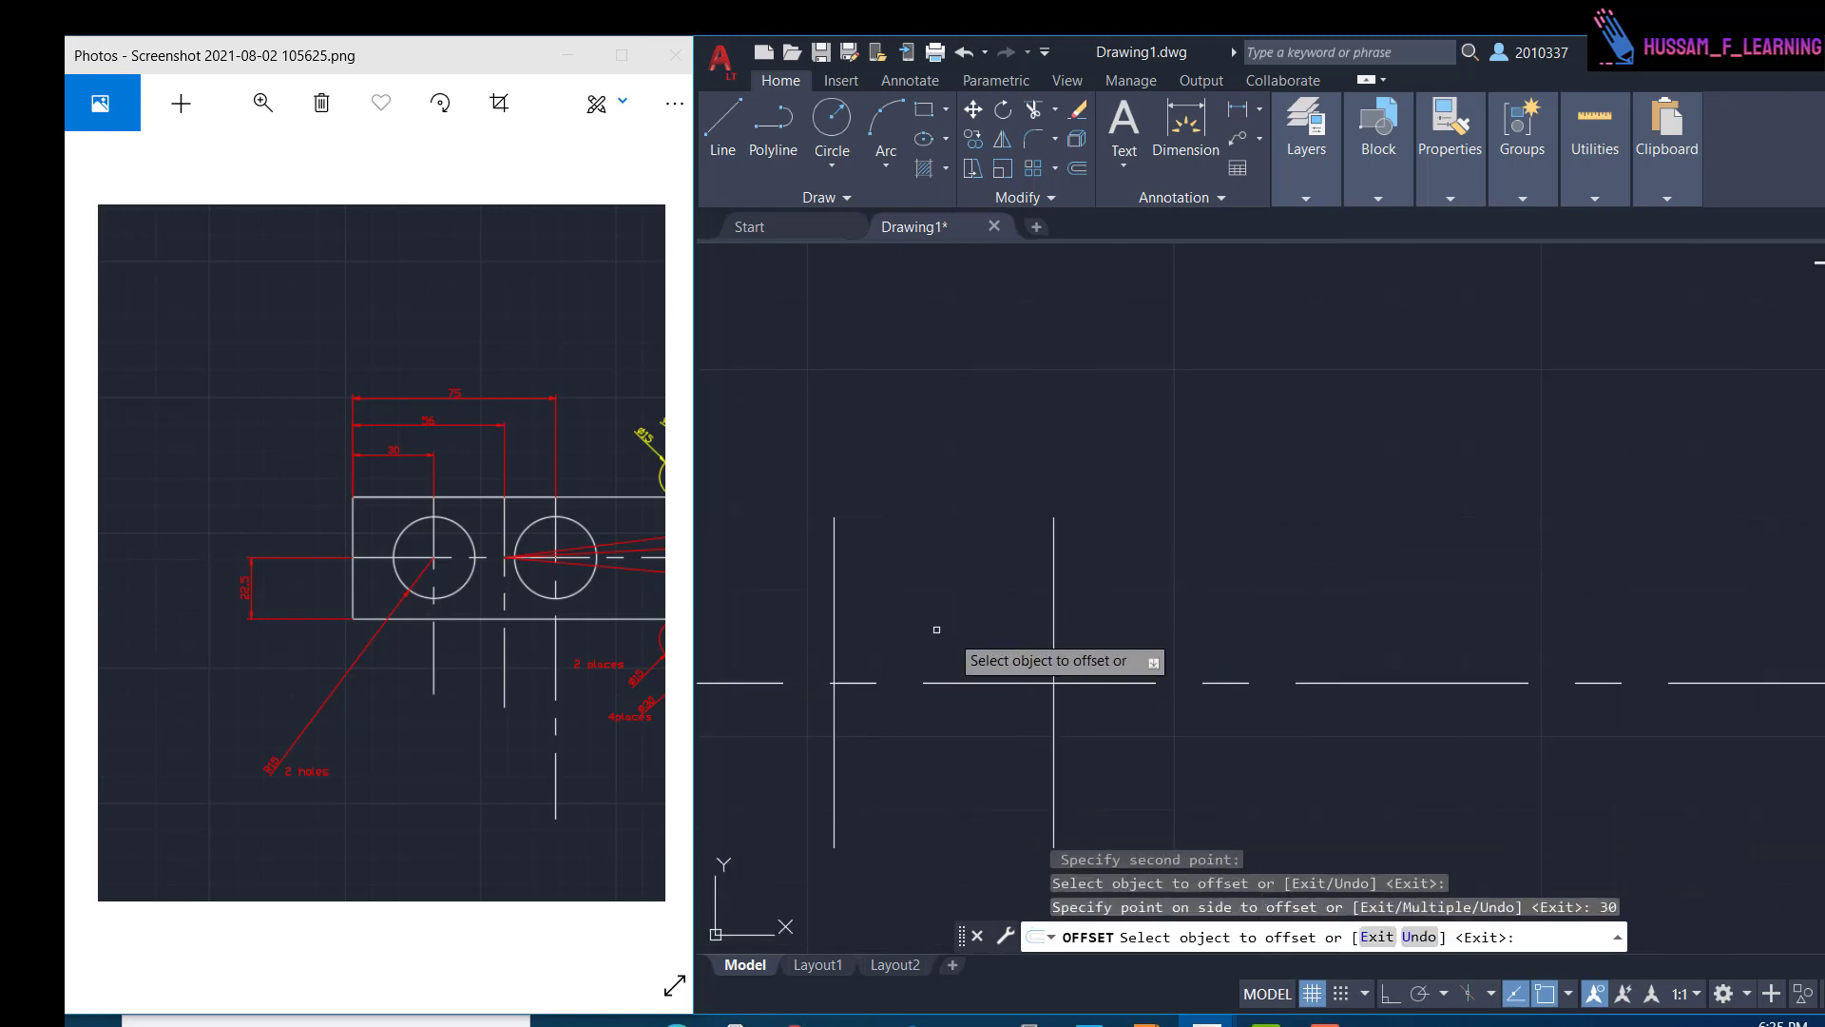
left_click(833, 612)
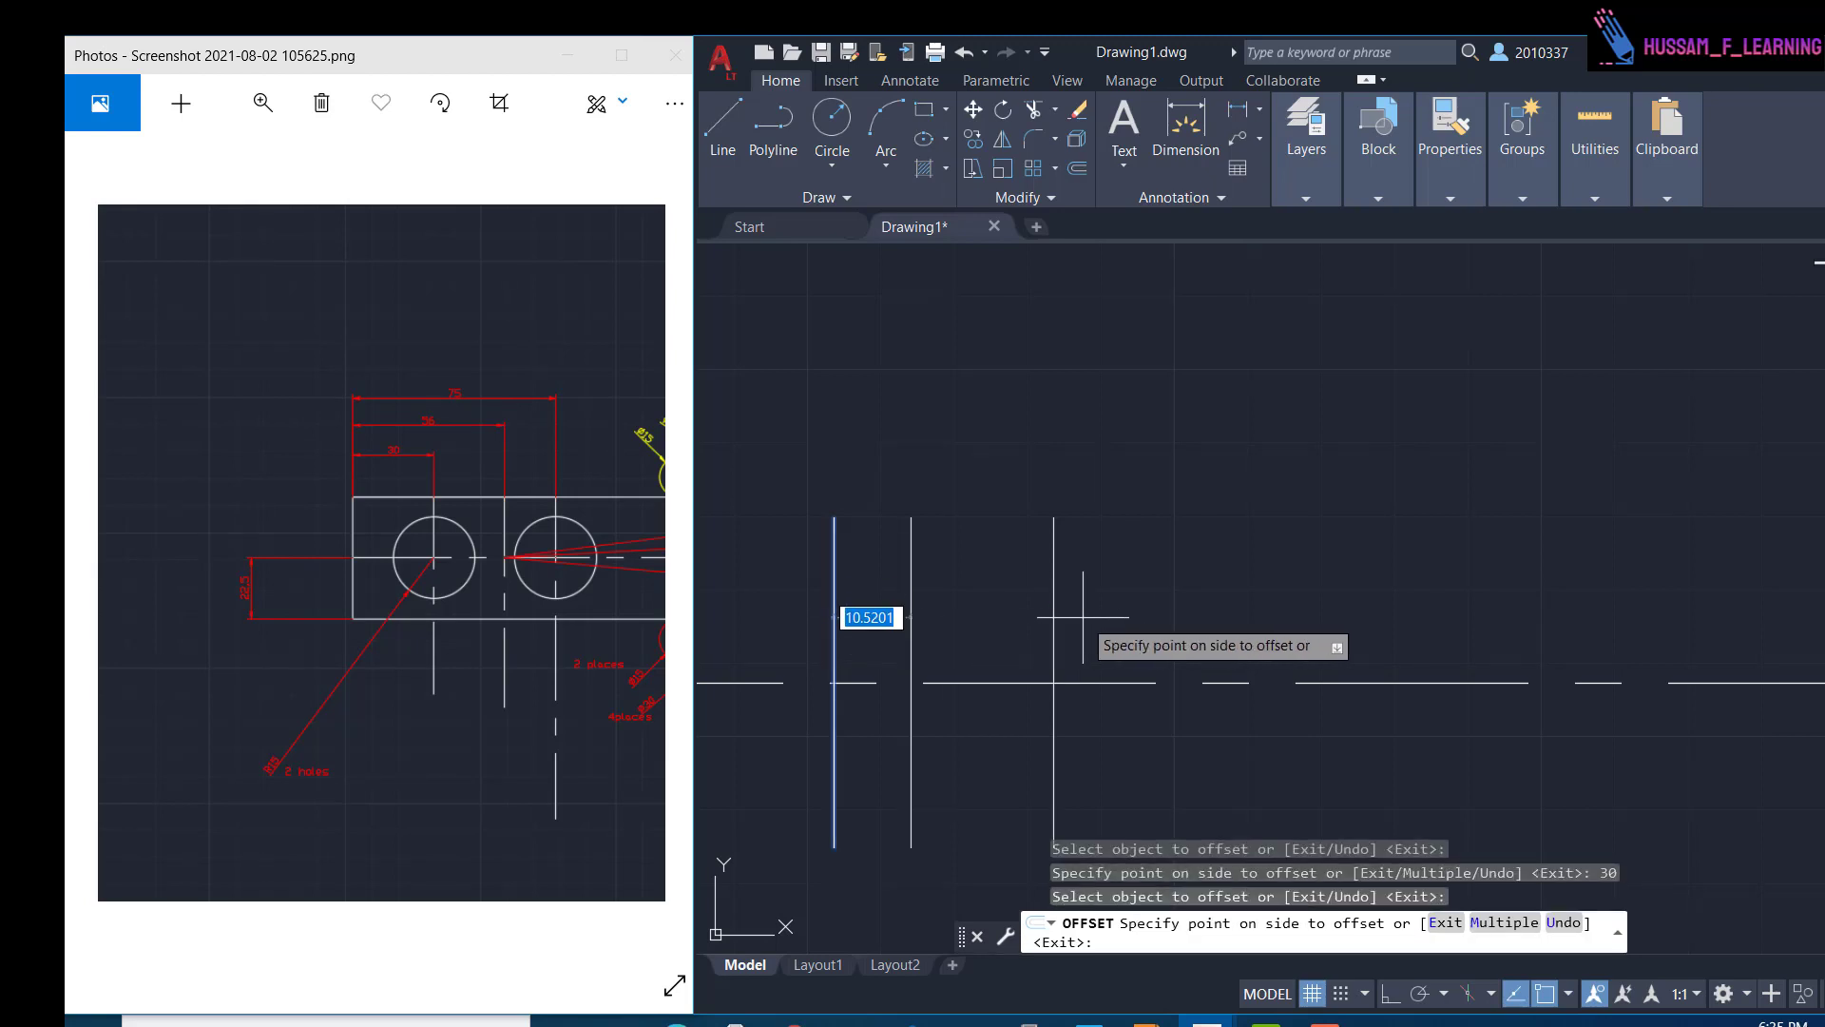
type("56")
key("Return")
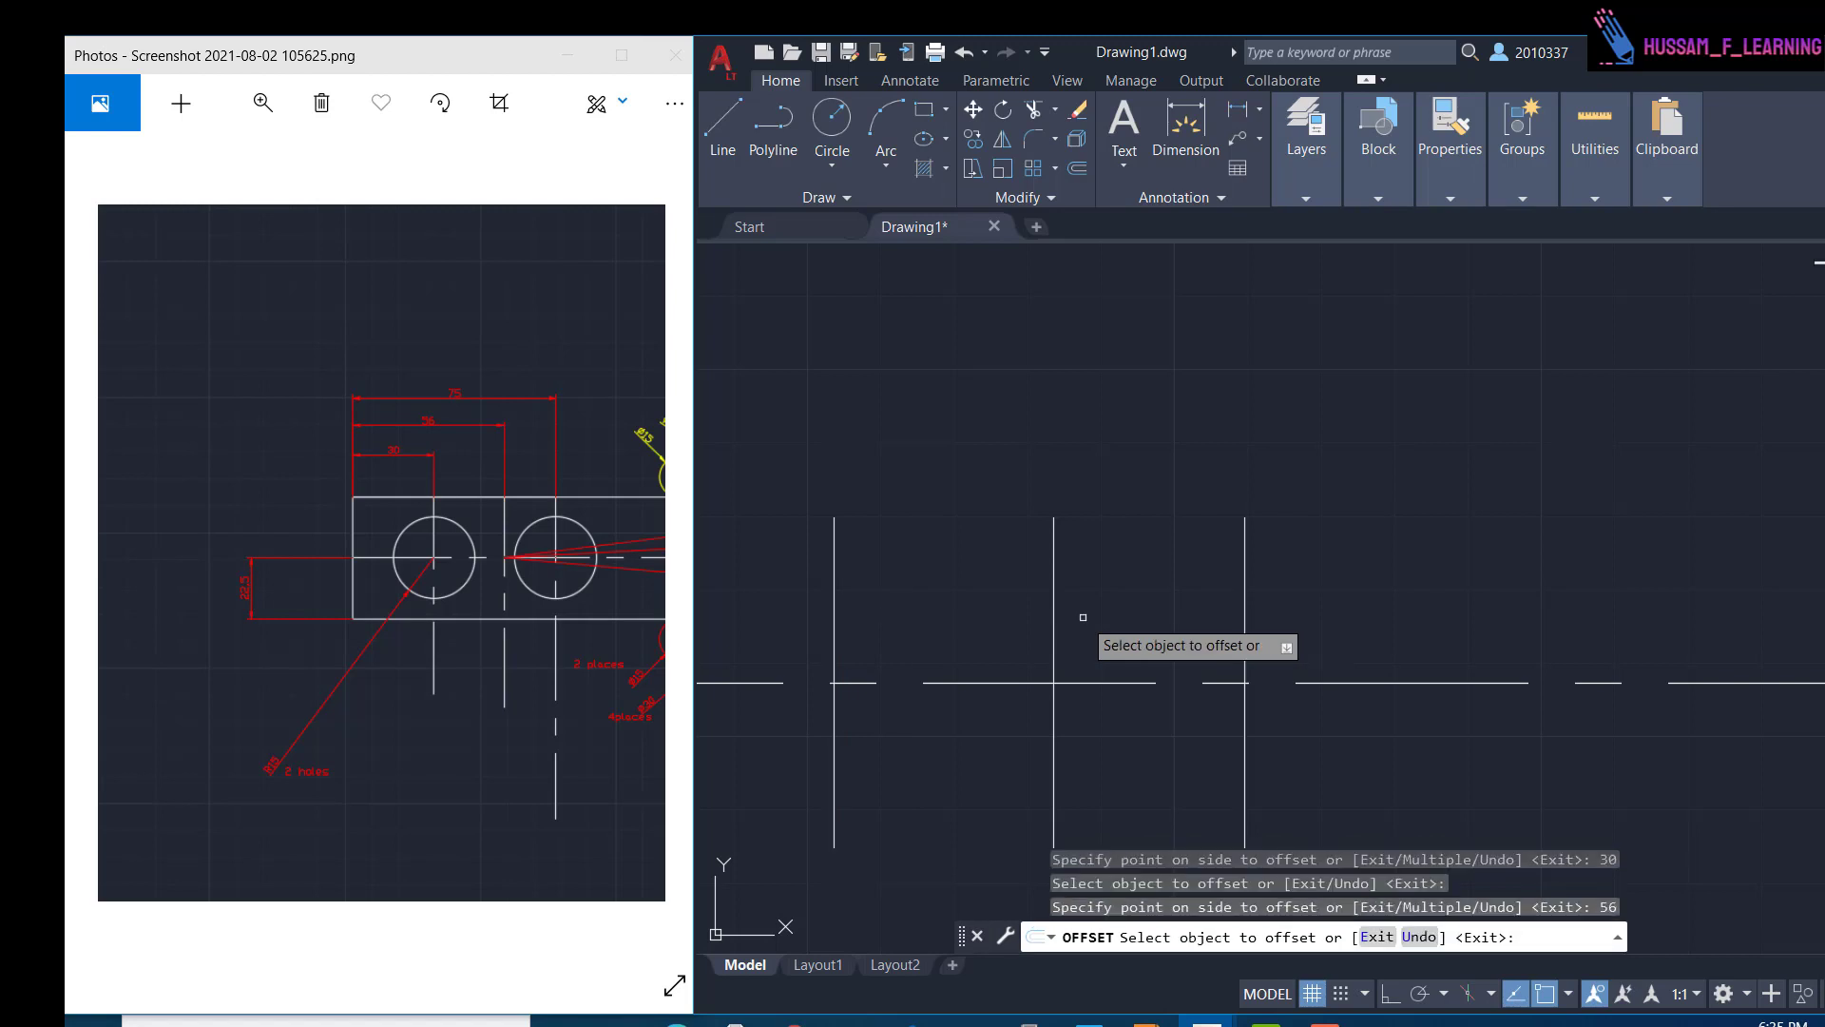
- Offset the left edge line 75 units to the right for the second hole's center
left_click(833, 618)
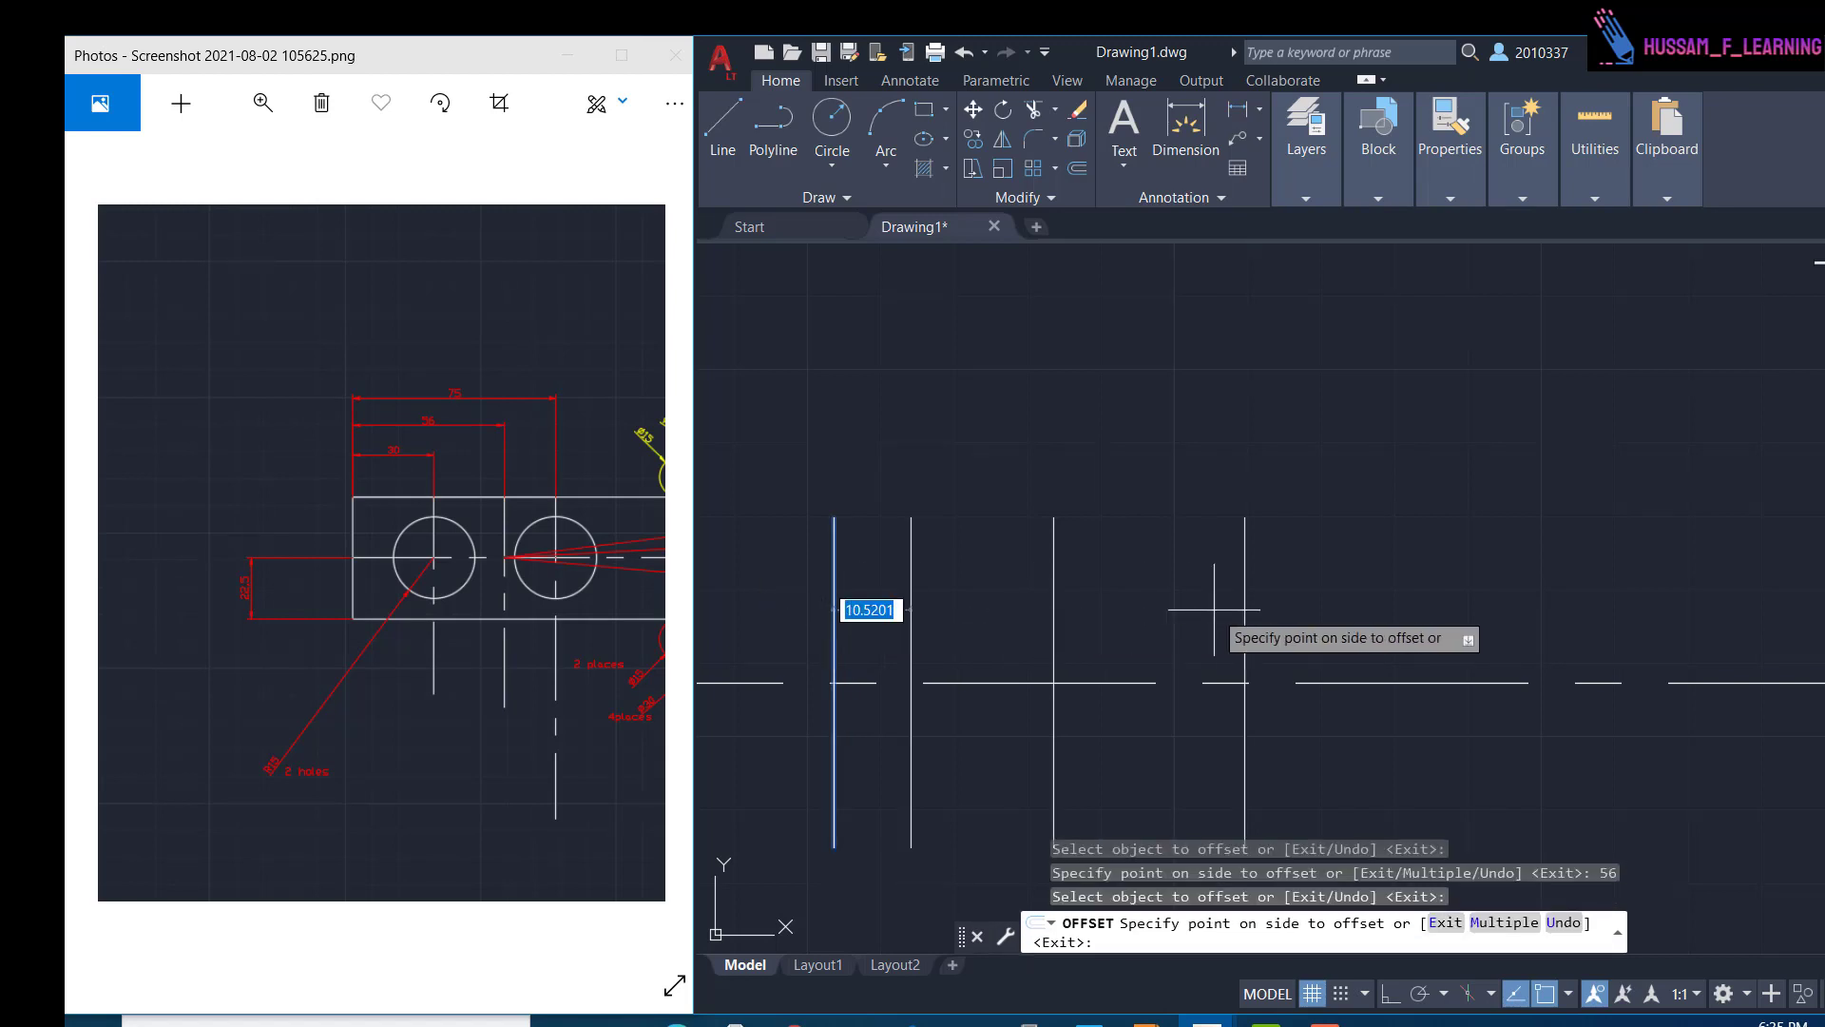
type("75")
key("Return")
key("Escape")
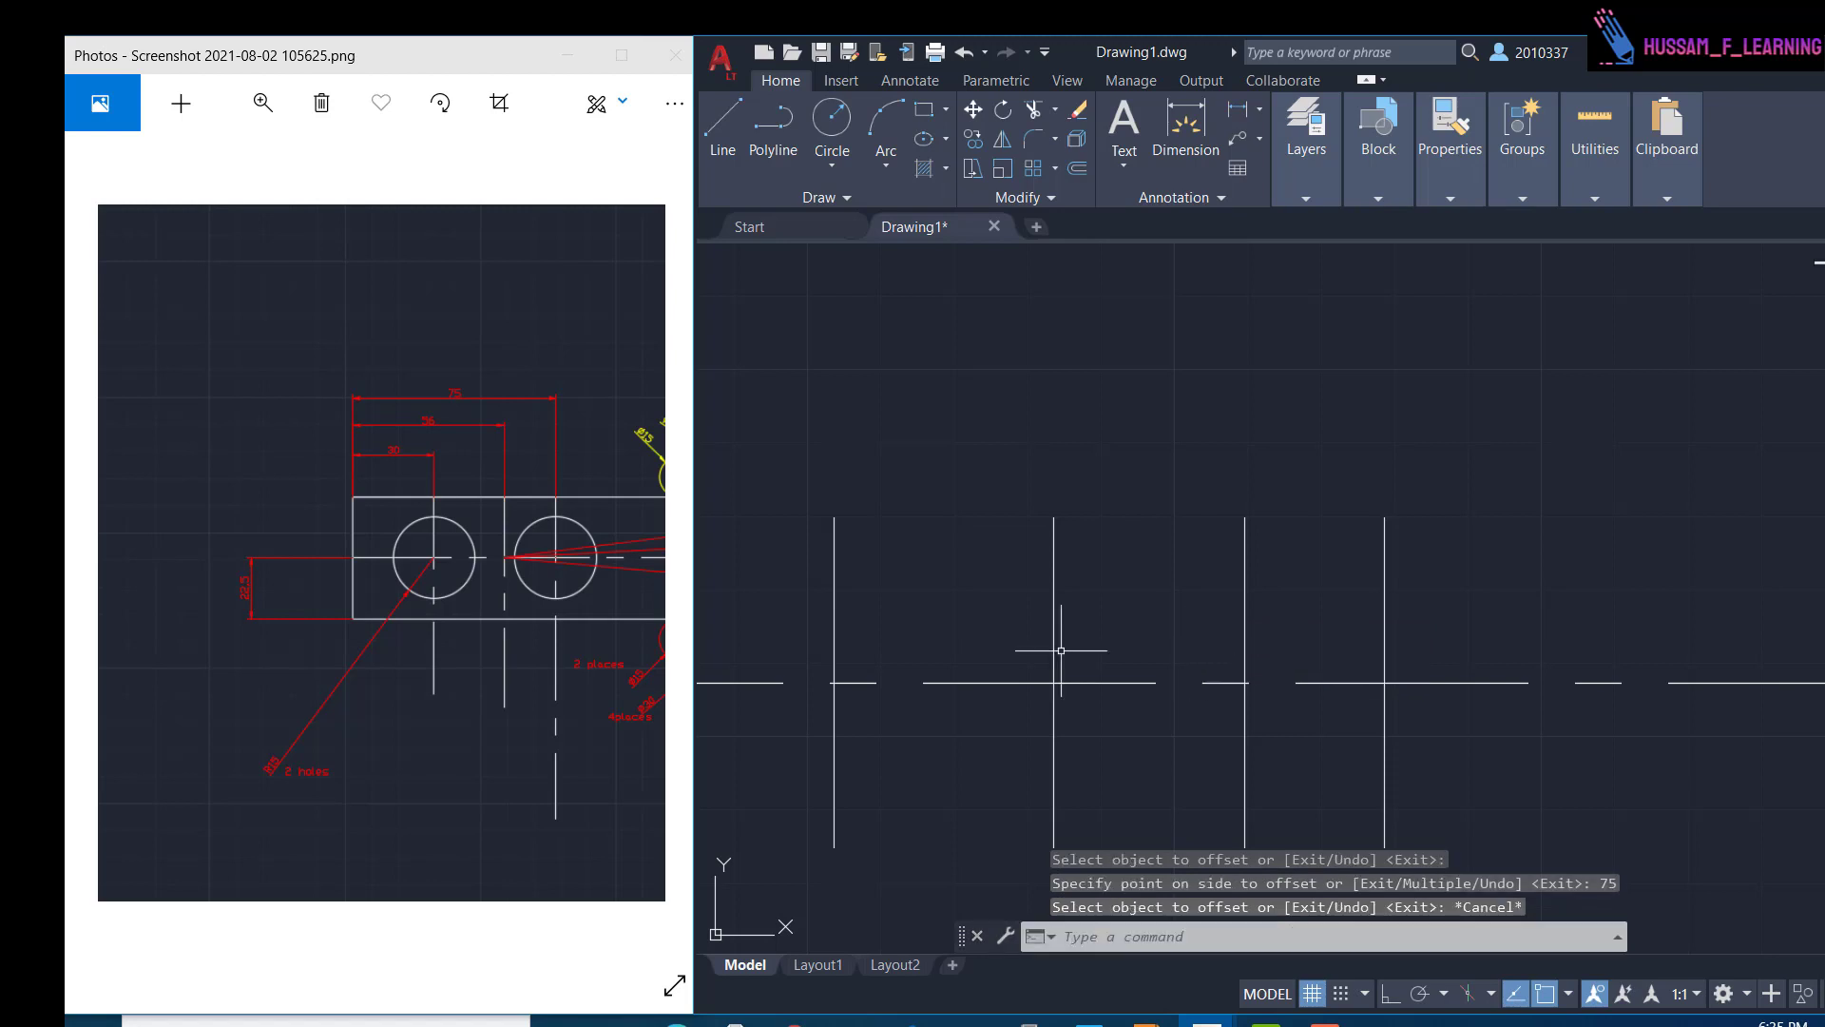
- Change the linetype of the three offset vertical lines at 30, 56 and 75 units to CENTER
left_click(1071, 634)
left_click(1050, 632)
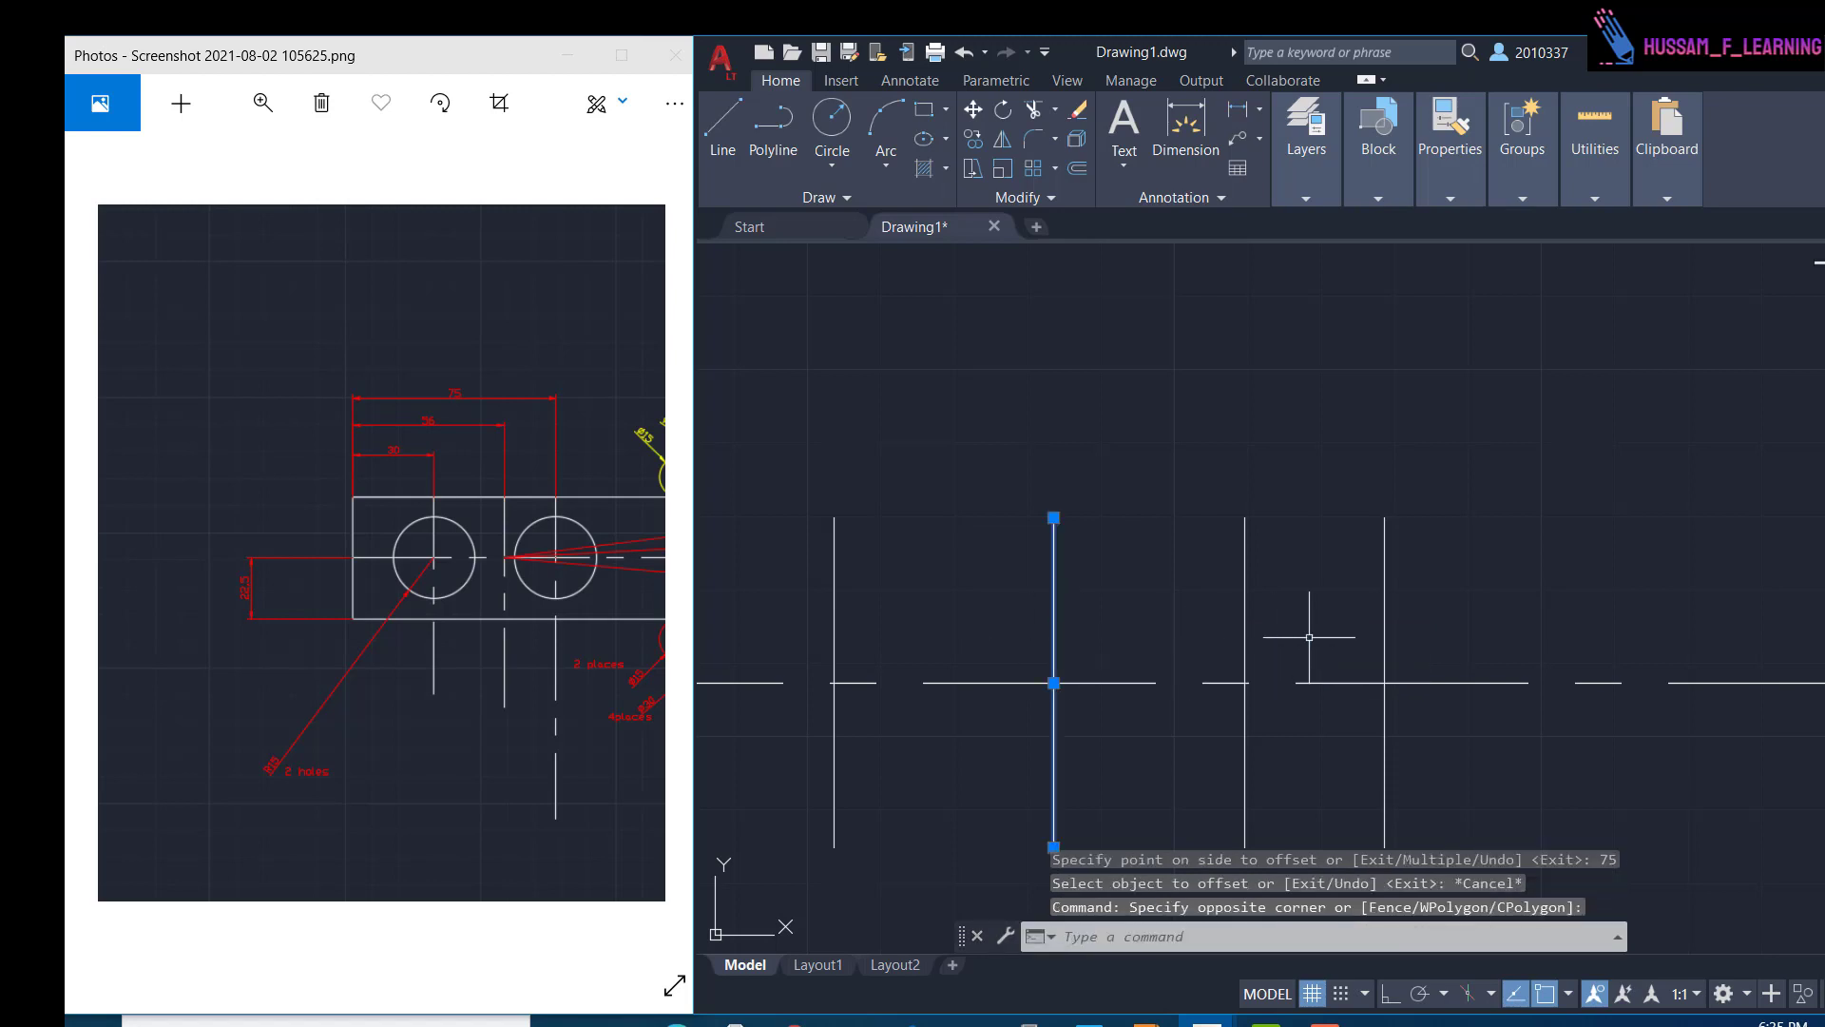
left_click(1247, 631)
left_click(1383, 627)
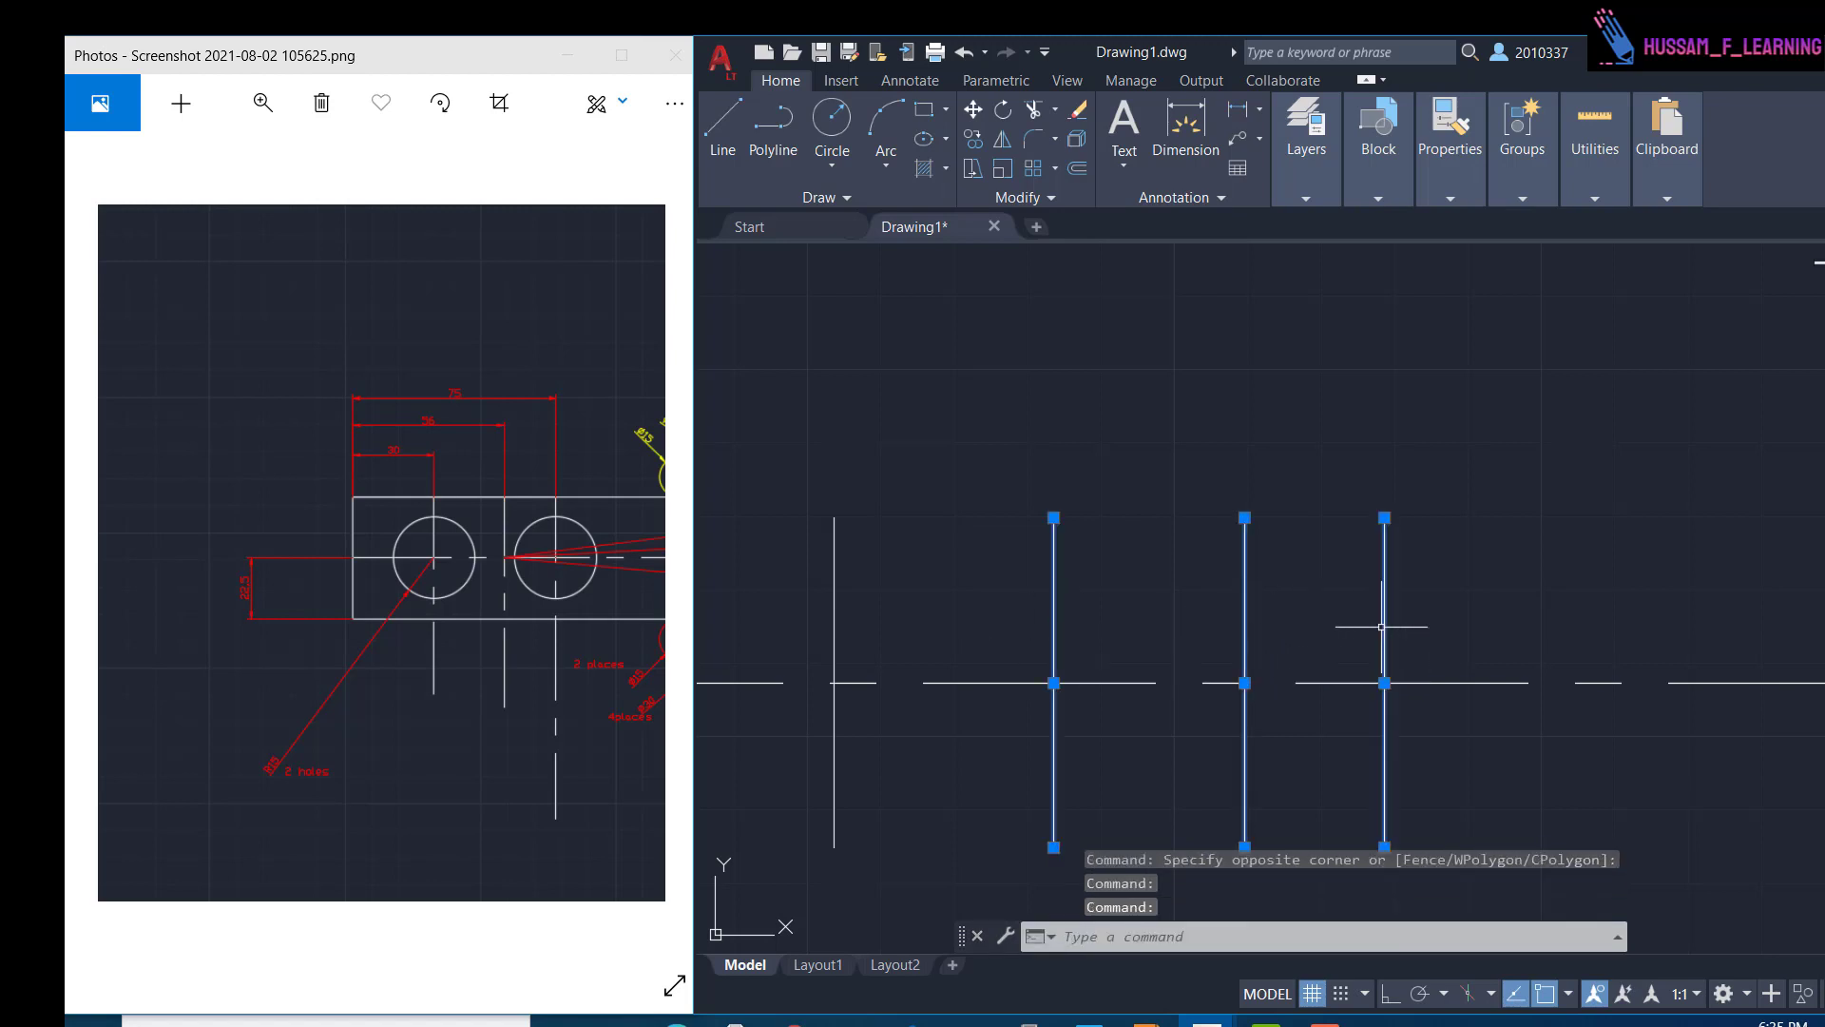
left_click(1437, 187)
left_click(1403, 271)
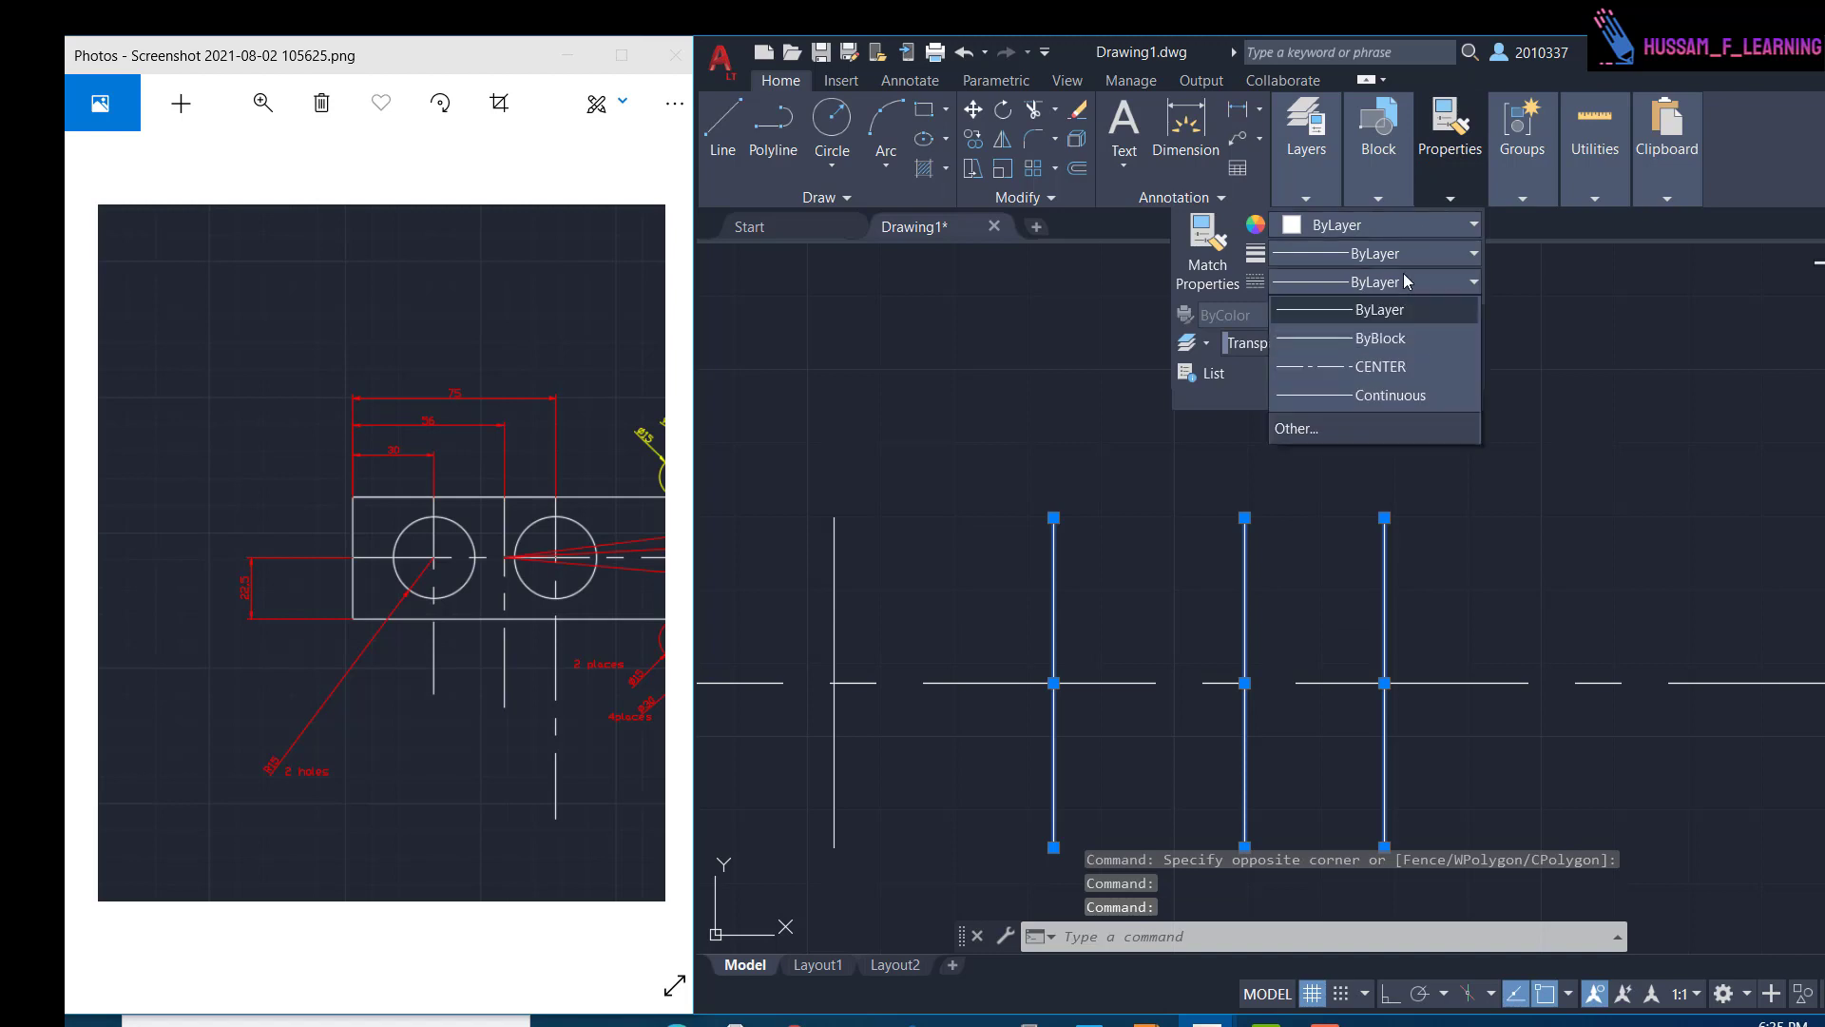
left_click(1365, 373)
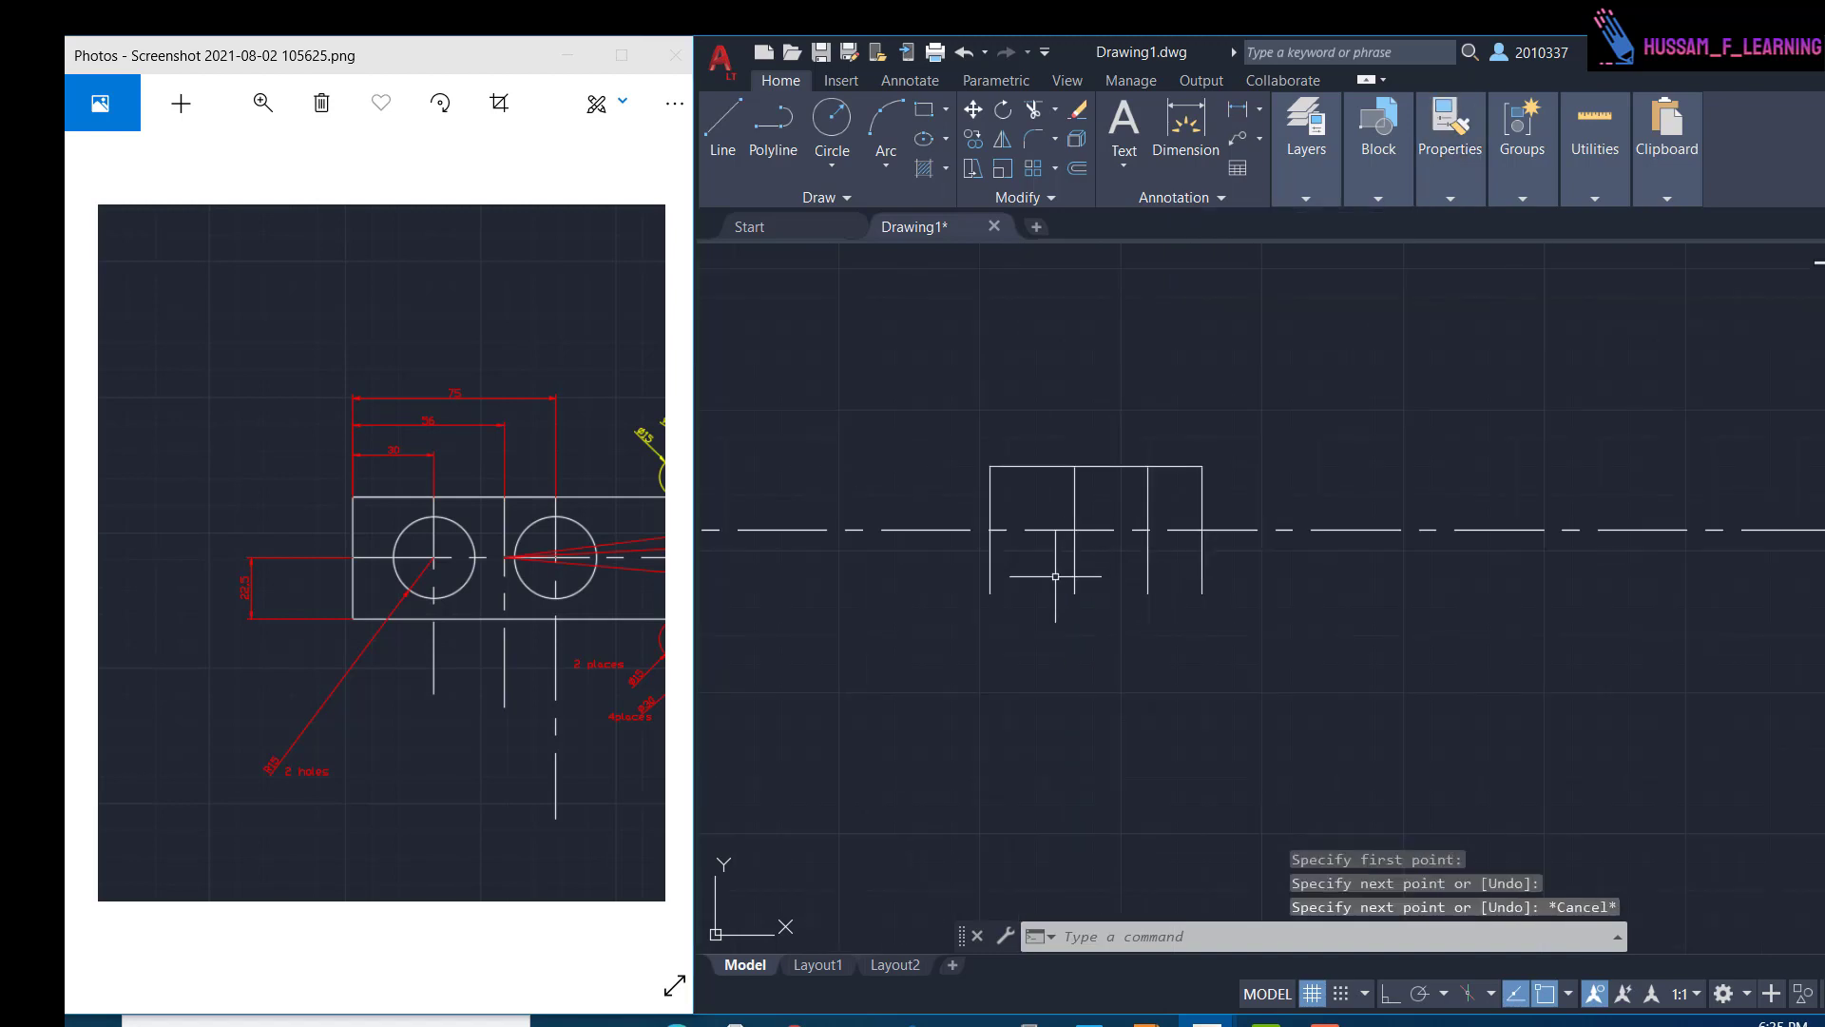
- Offset the rectangle's top edge line 45 units downward to form the bottom edge
scroll(1034, 459, "up", 2)
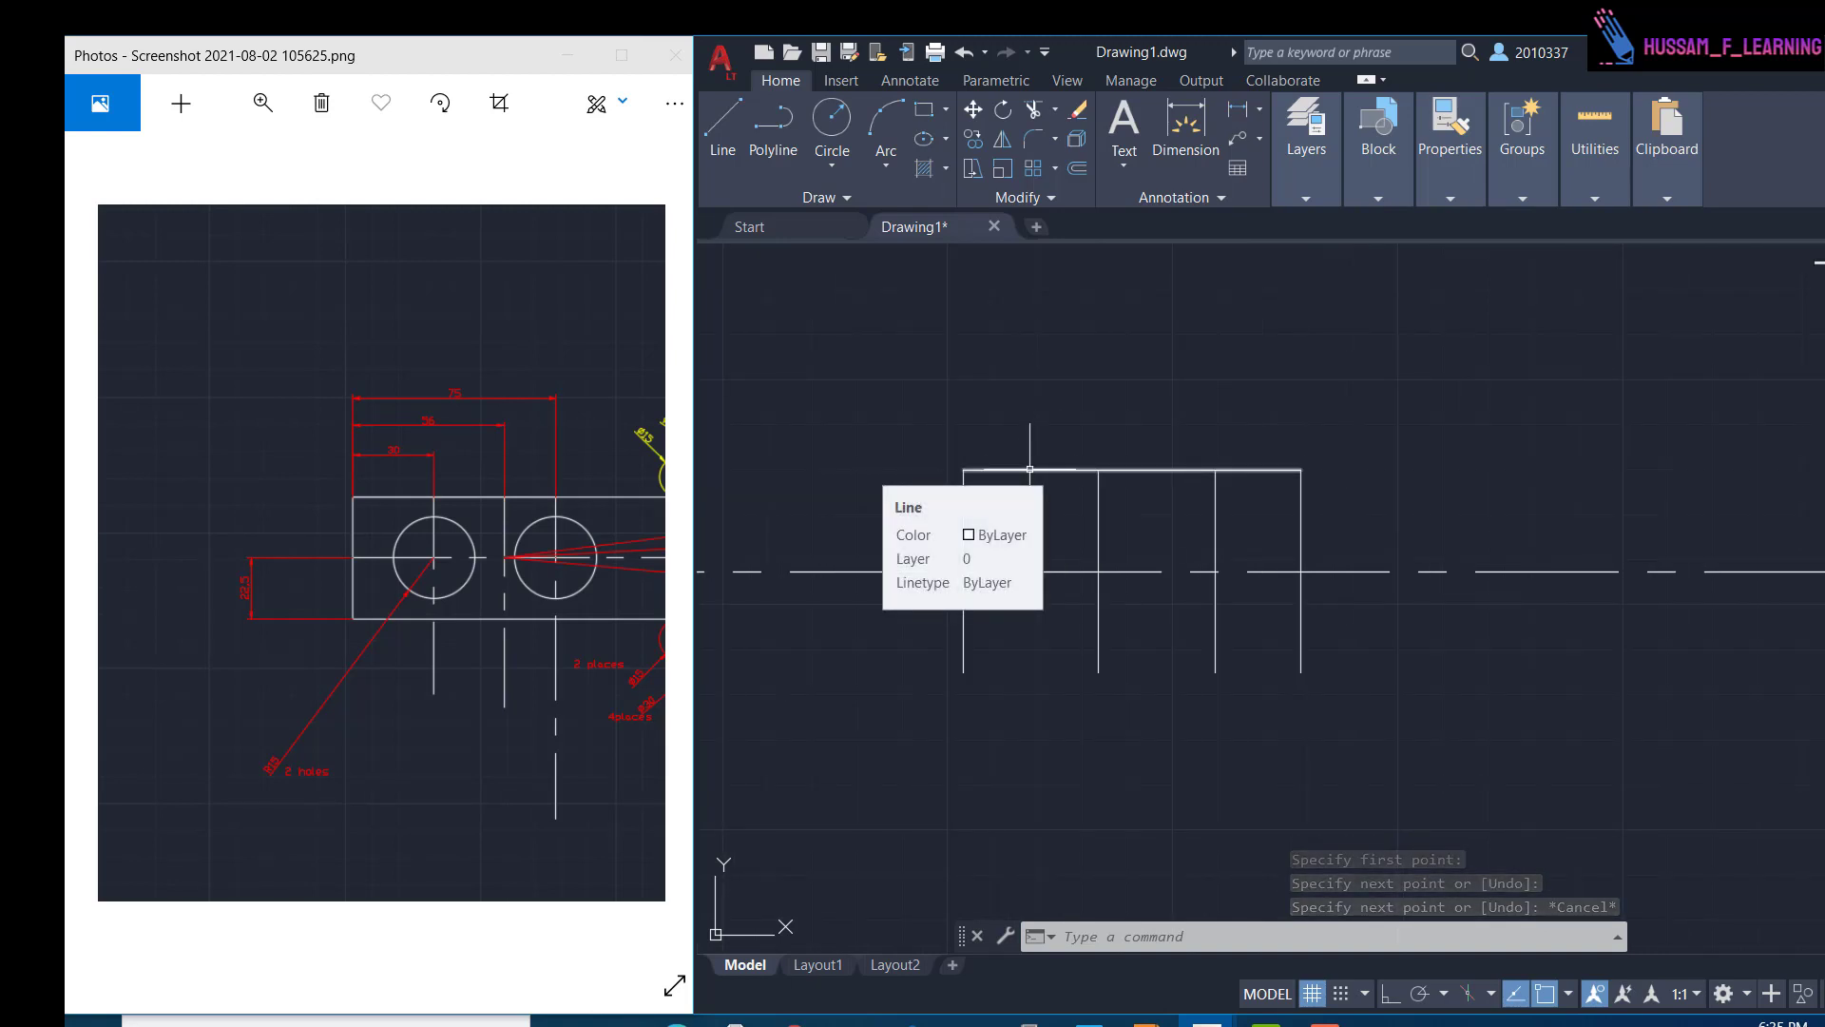
left_click(1029, 468)
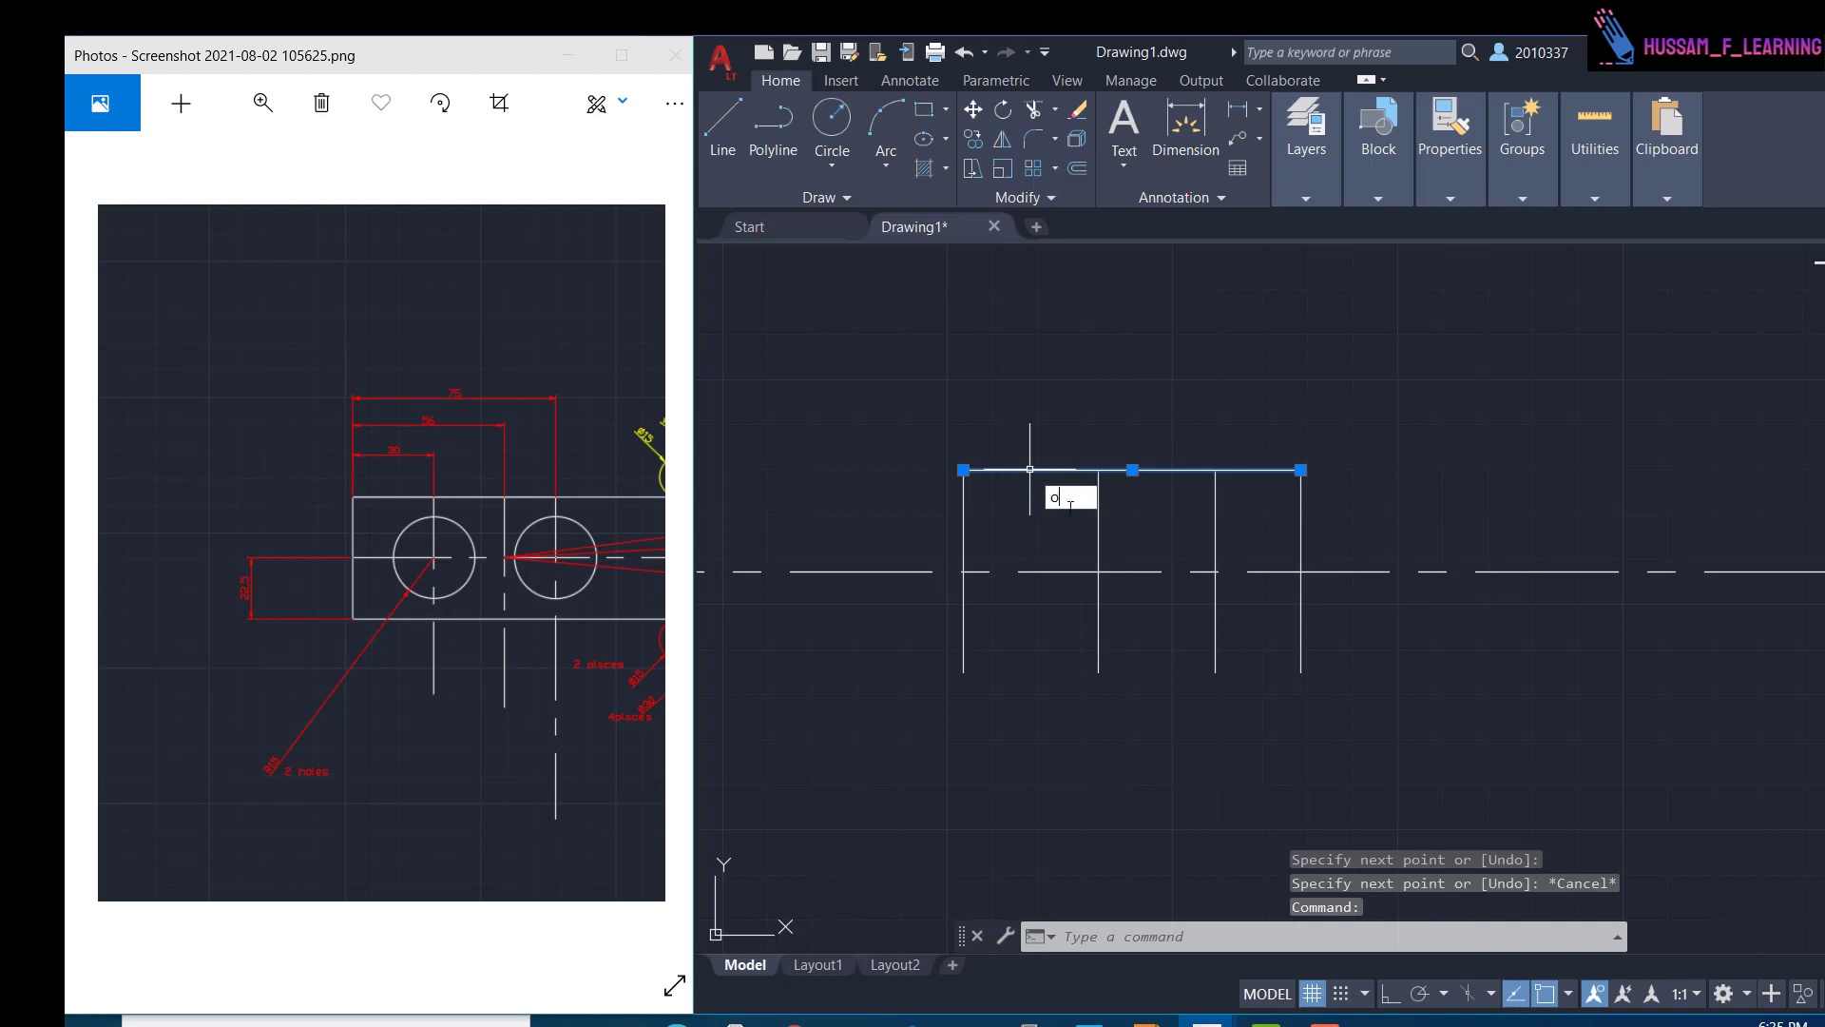
key("Return")
left_click(1028, 491)
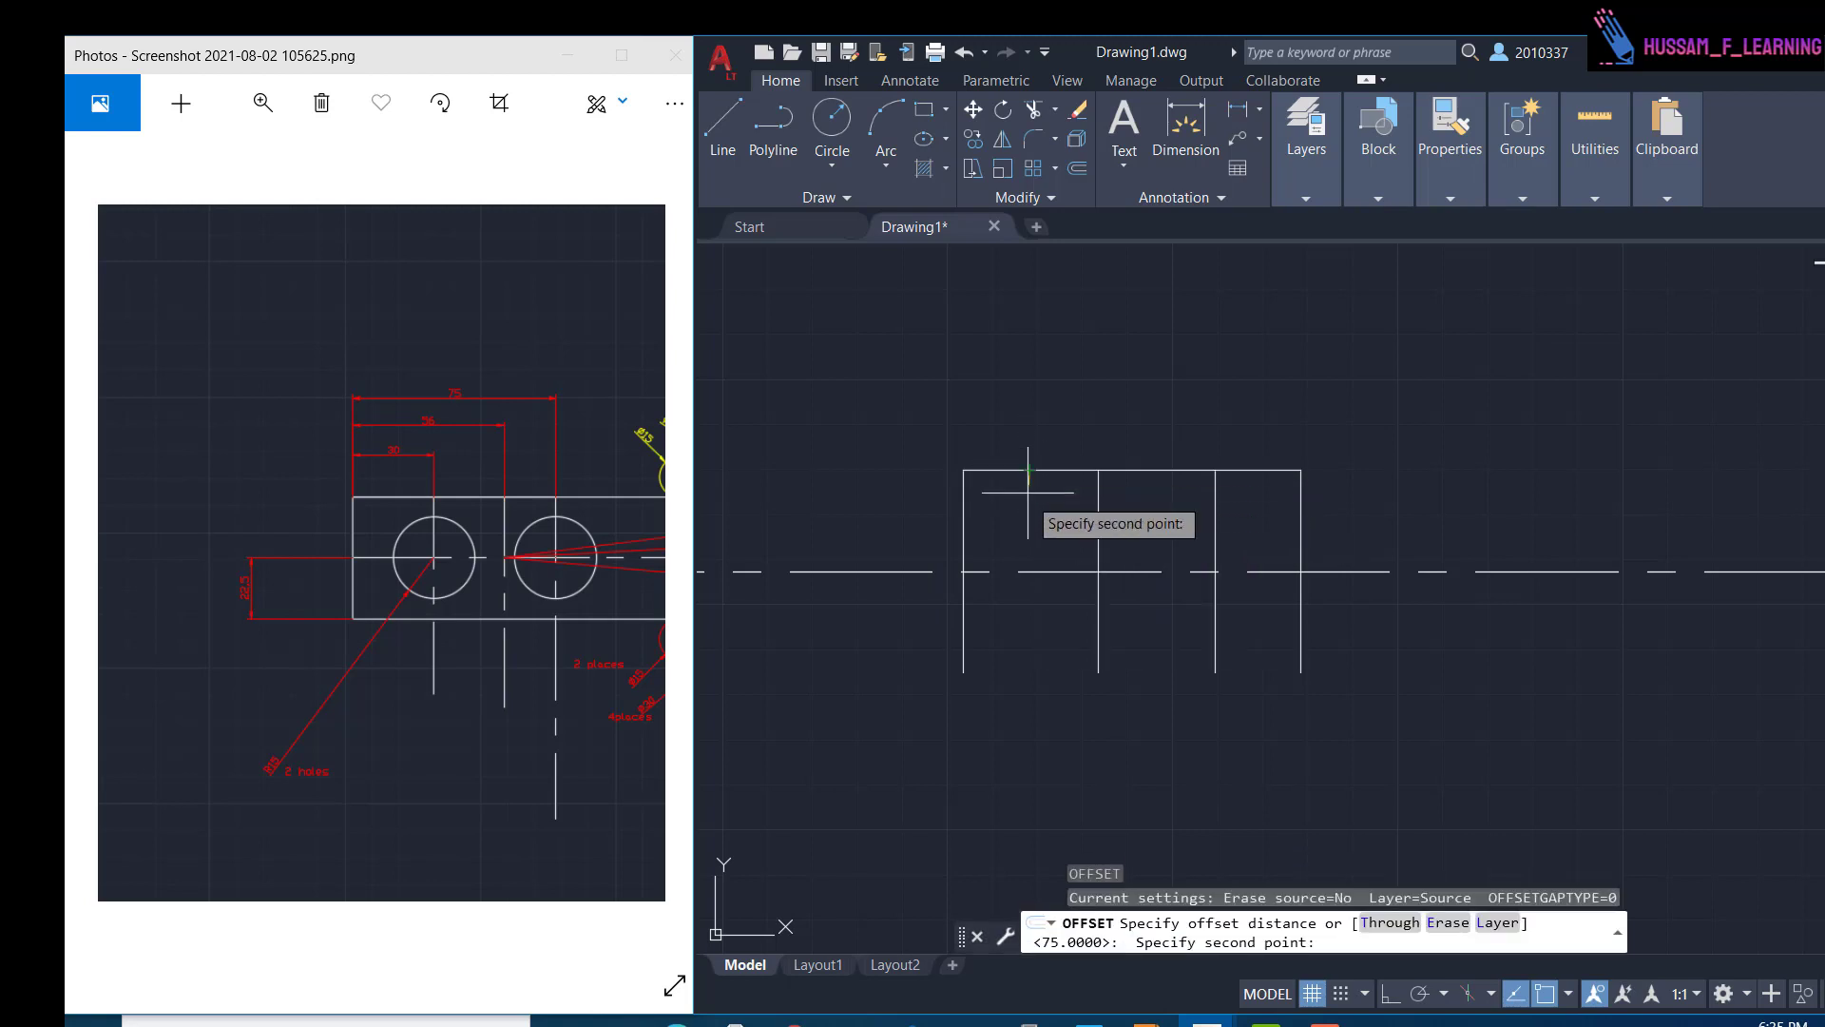
left_click(1028, 642)
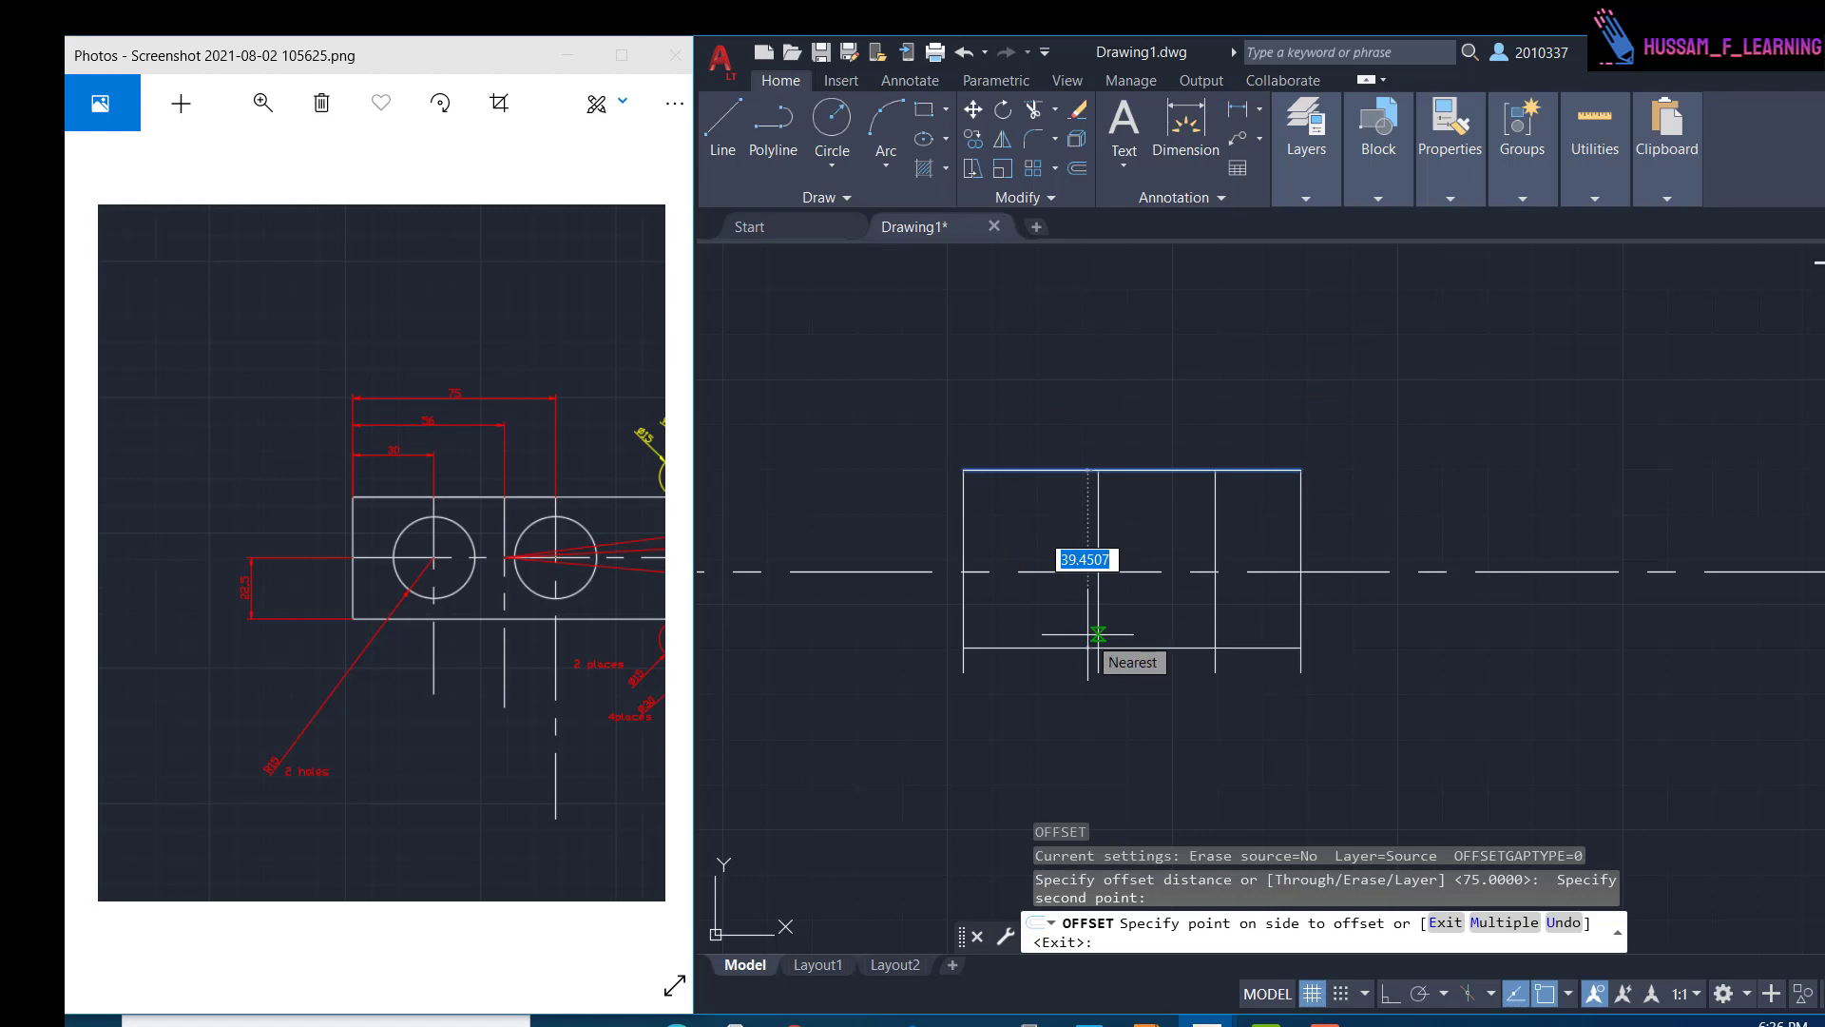
type("45")
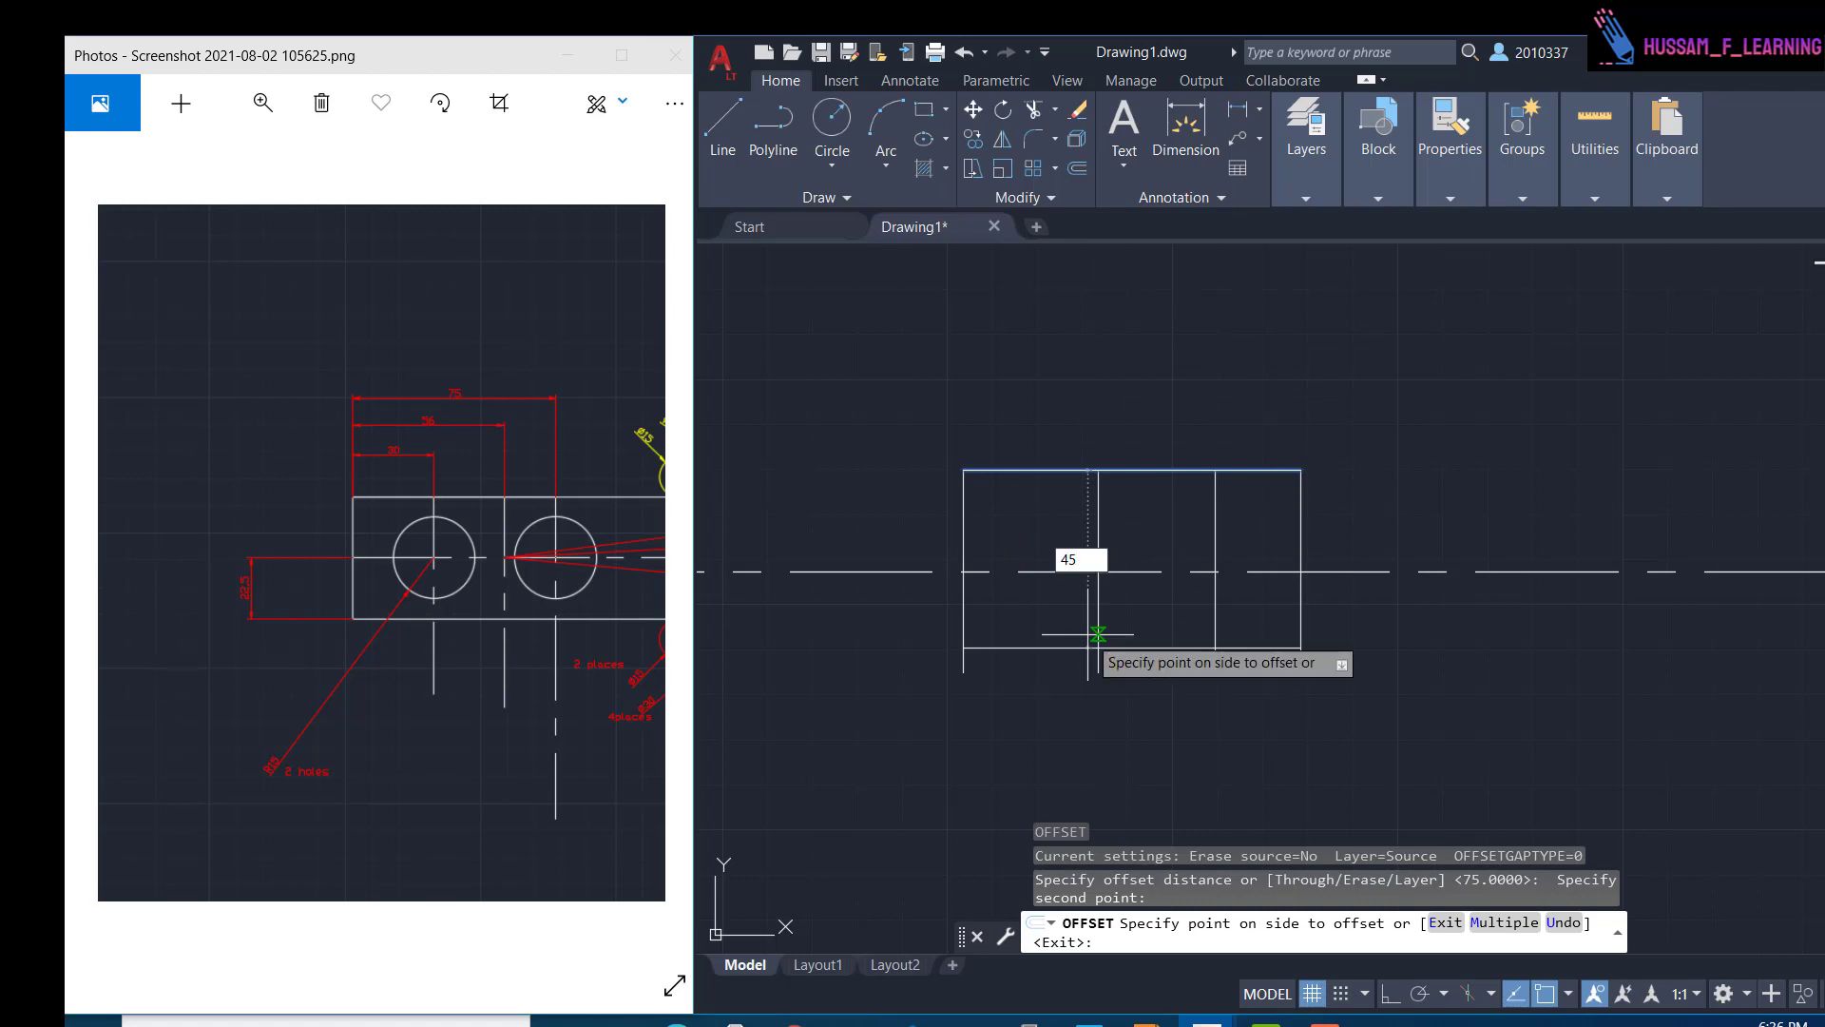
key("Return")
key("Escape")
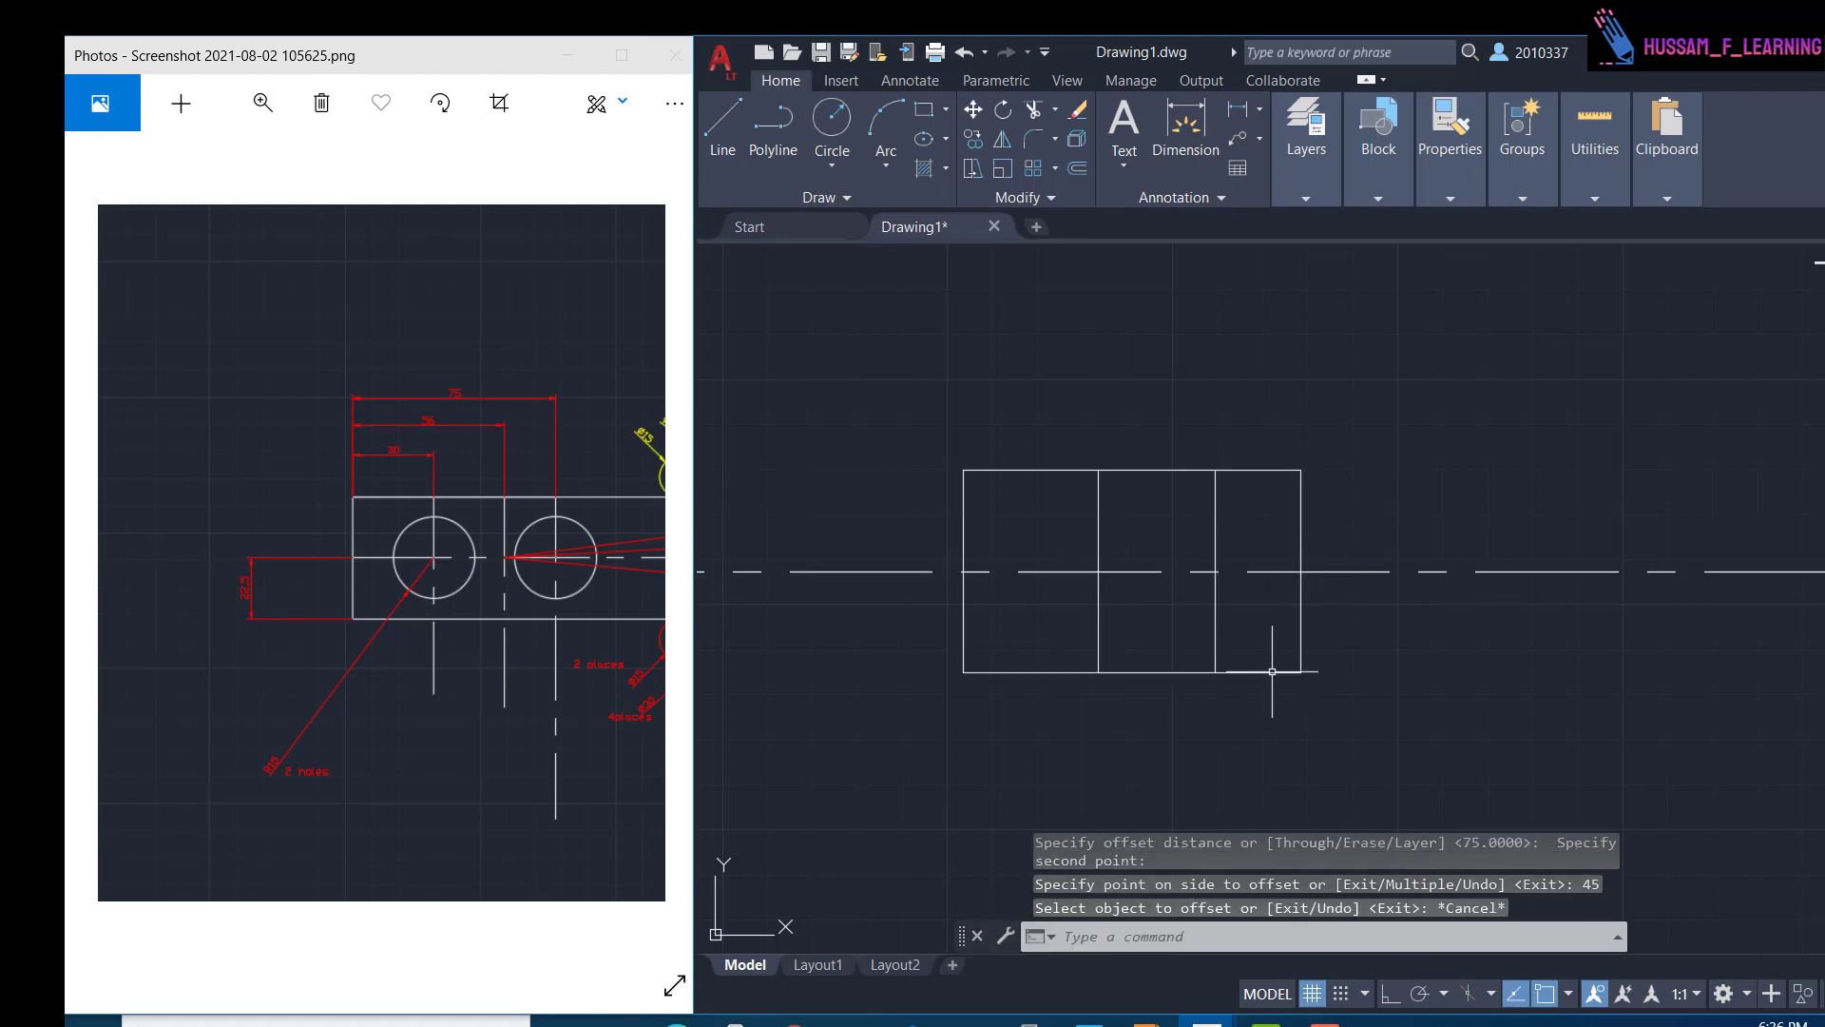
middle_click_drag(1397, 530, 1172, 596)
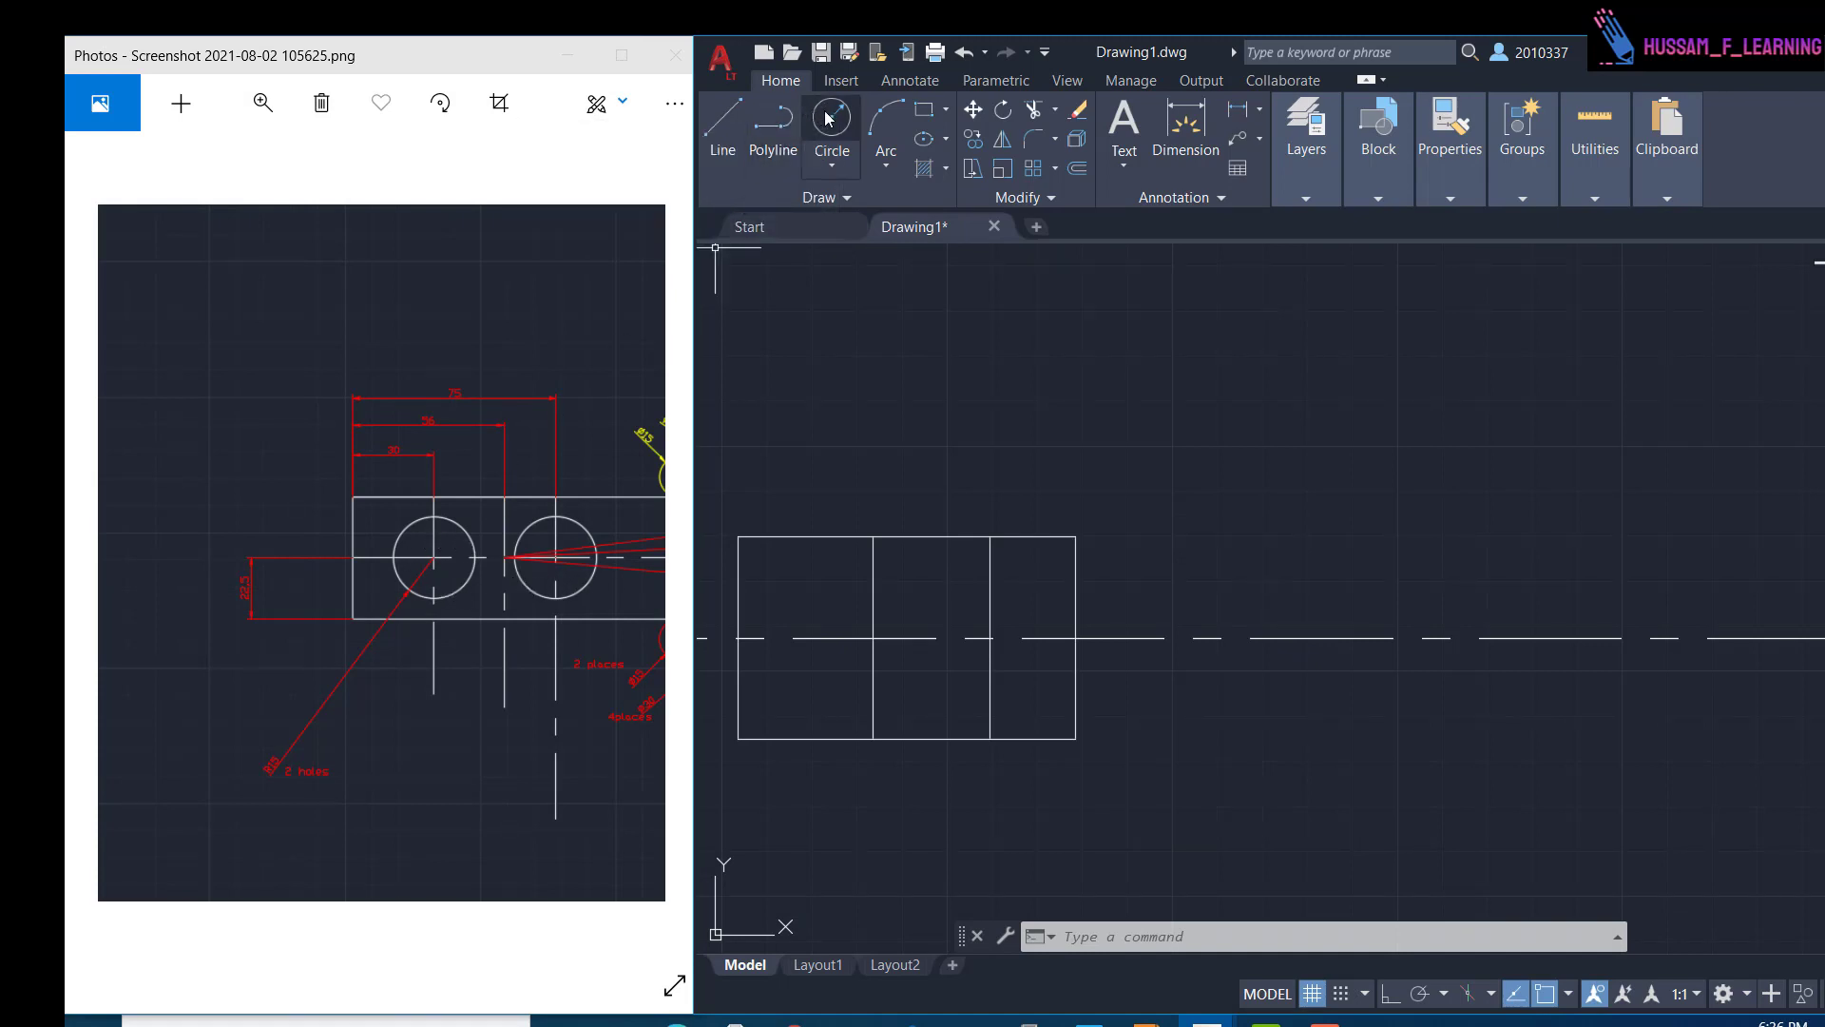
left_click(833, 167)
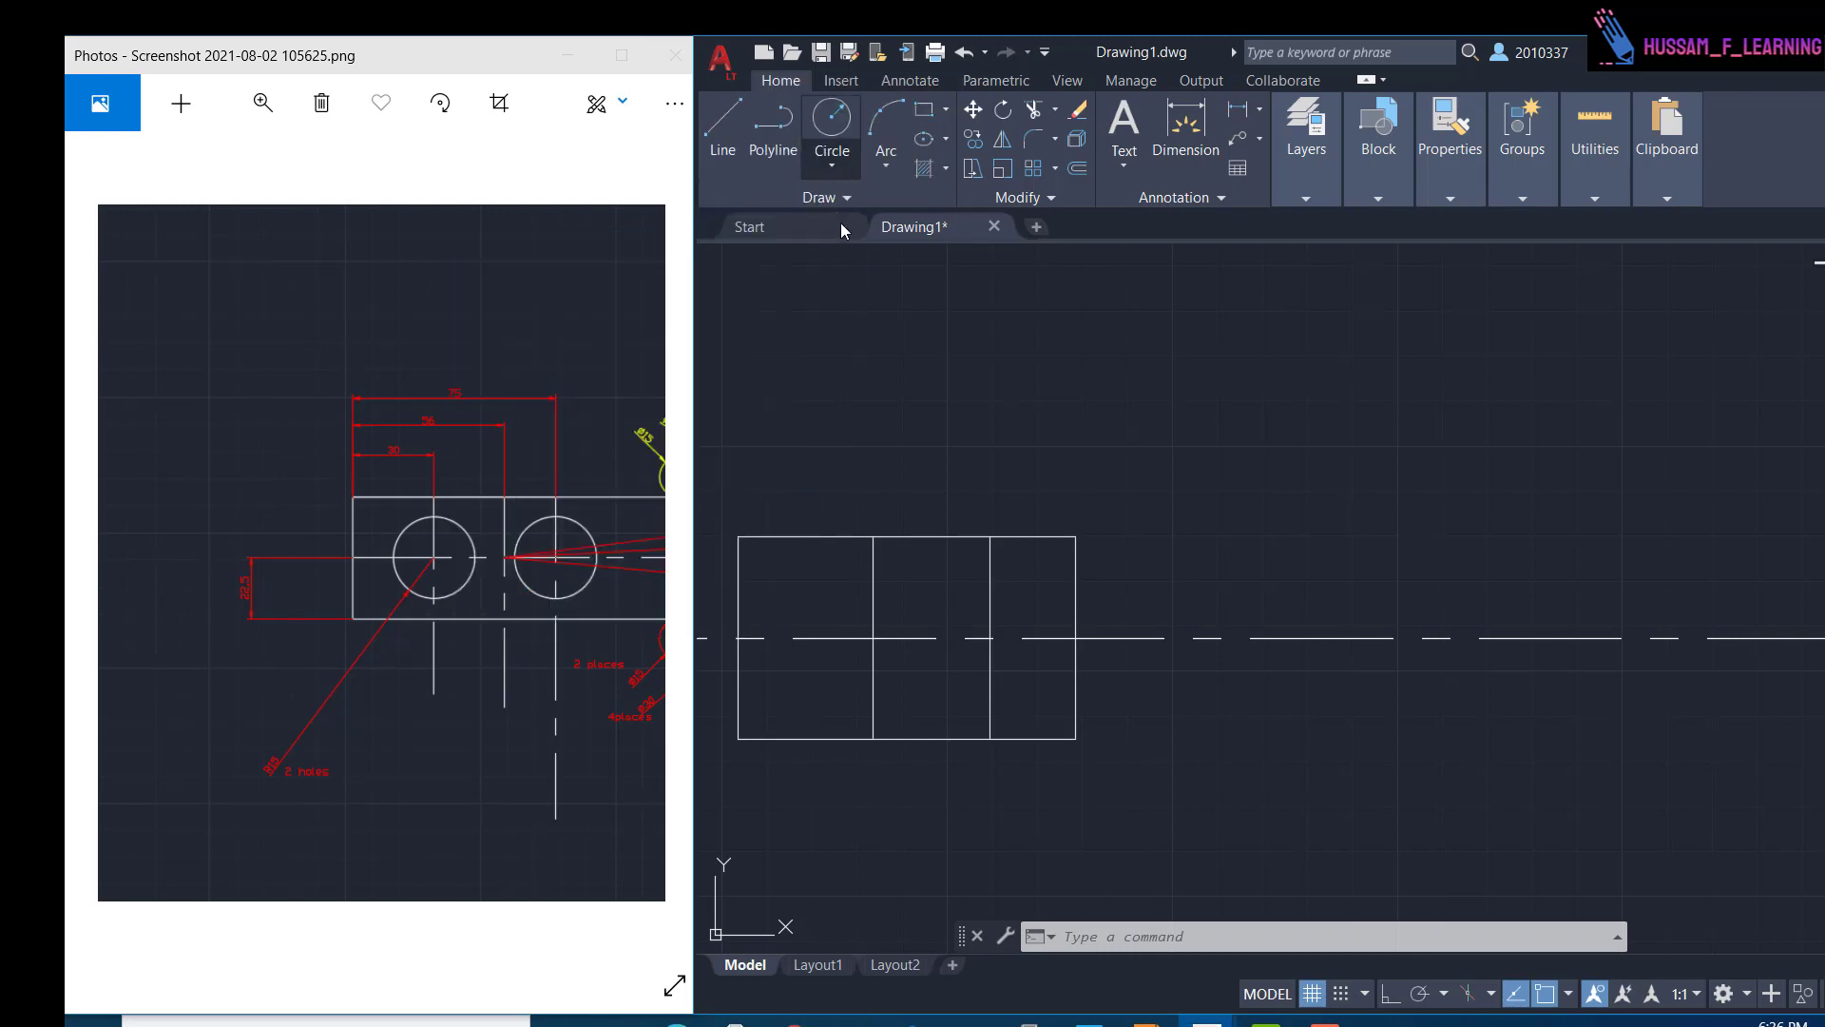
left_click(833, 119)
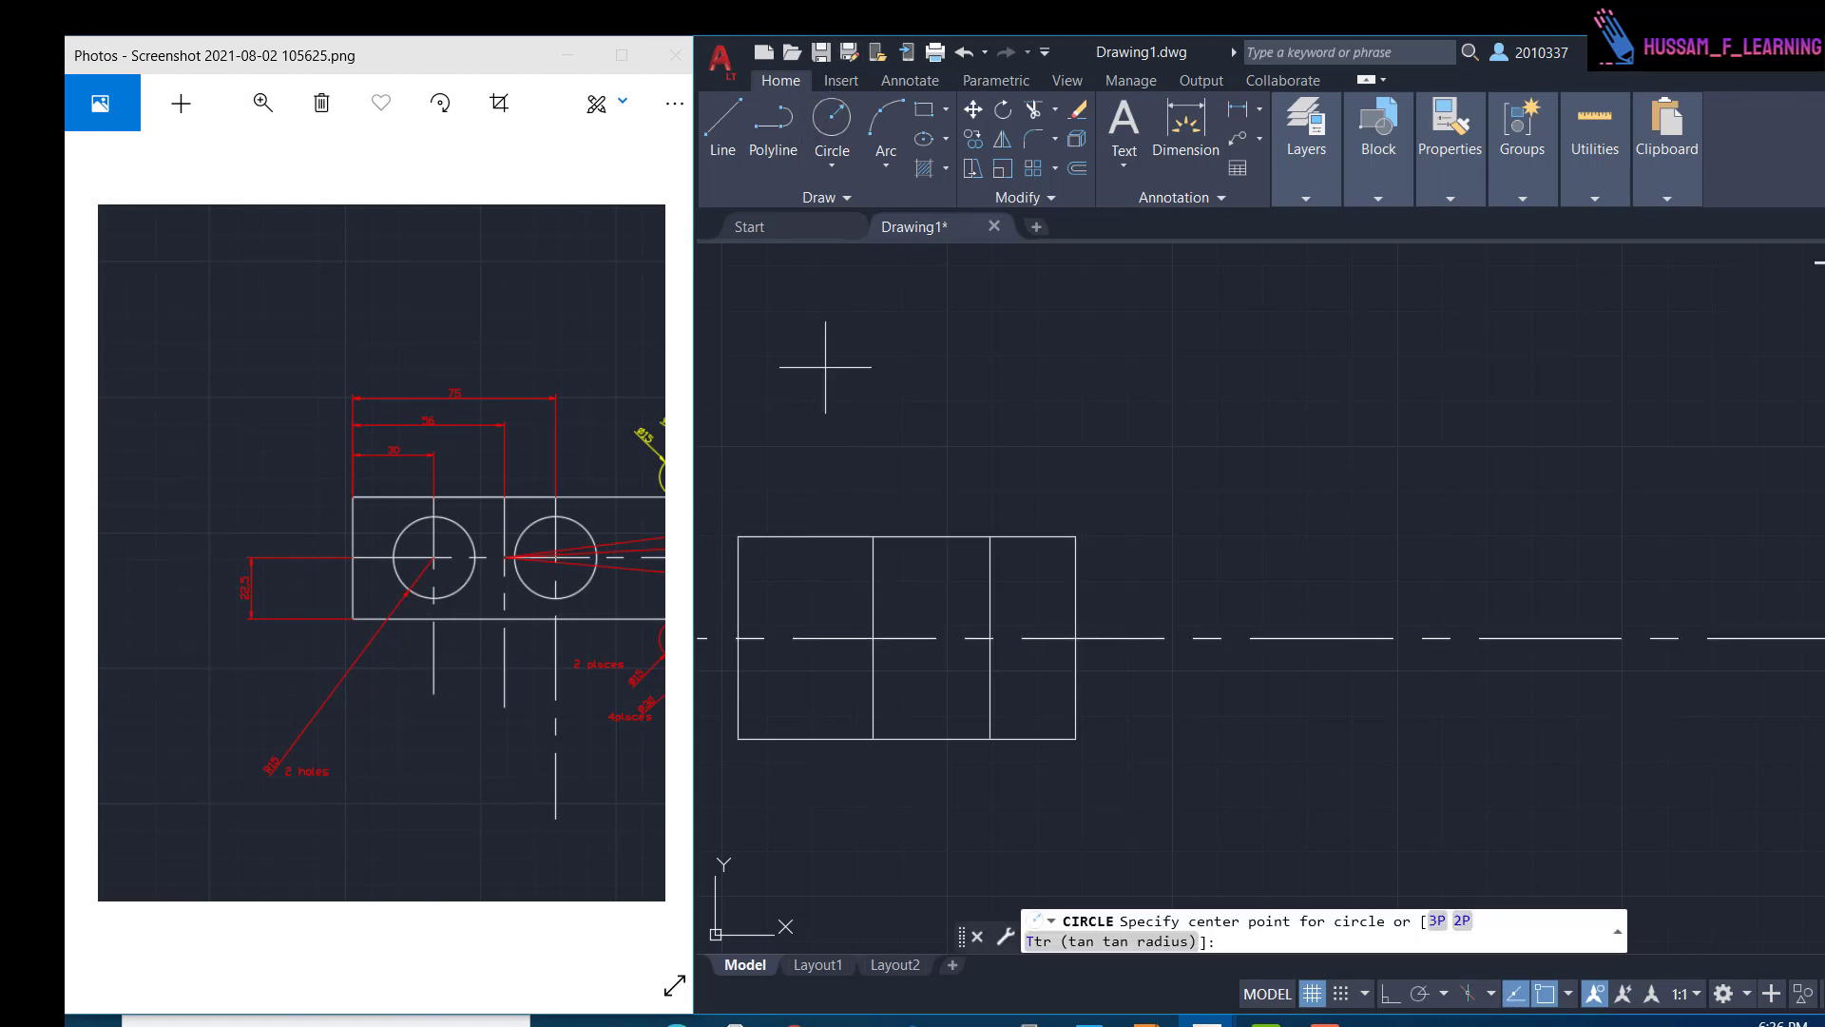
left_click(872, 636)
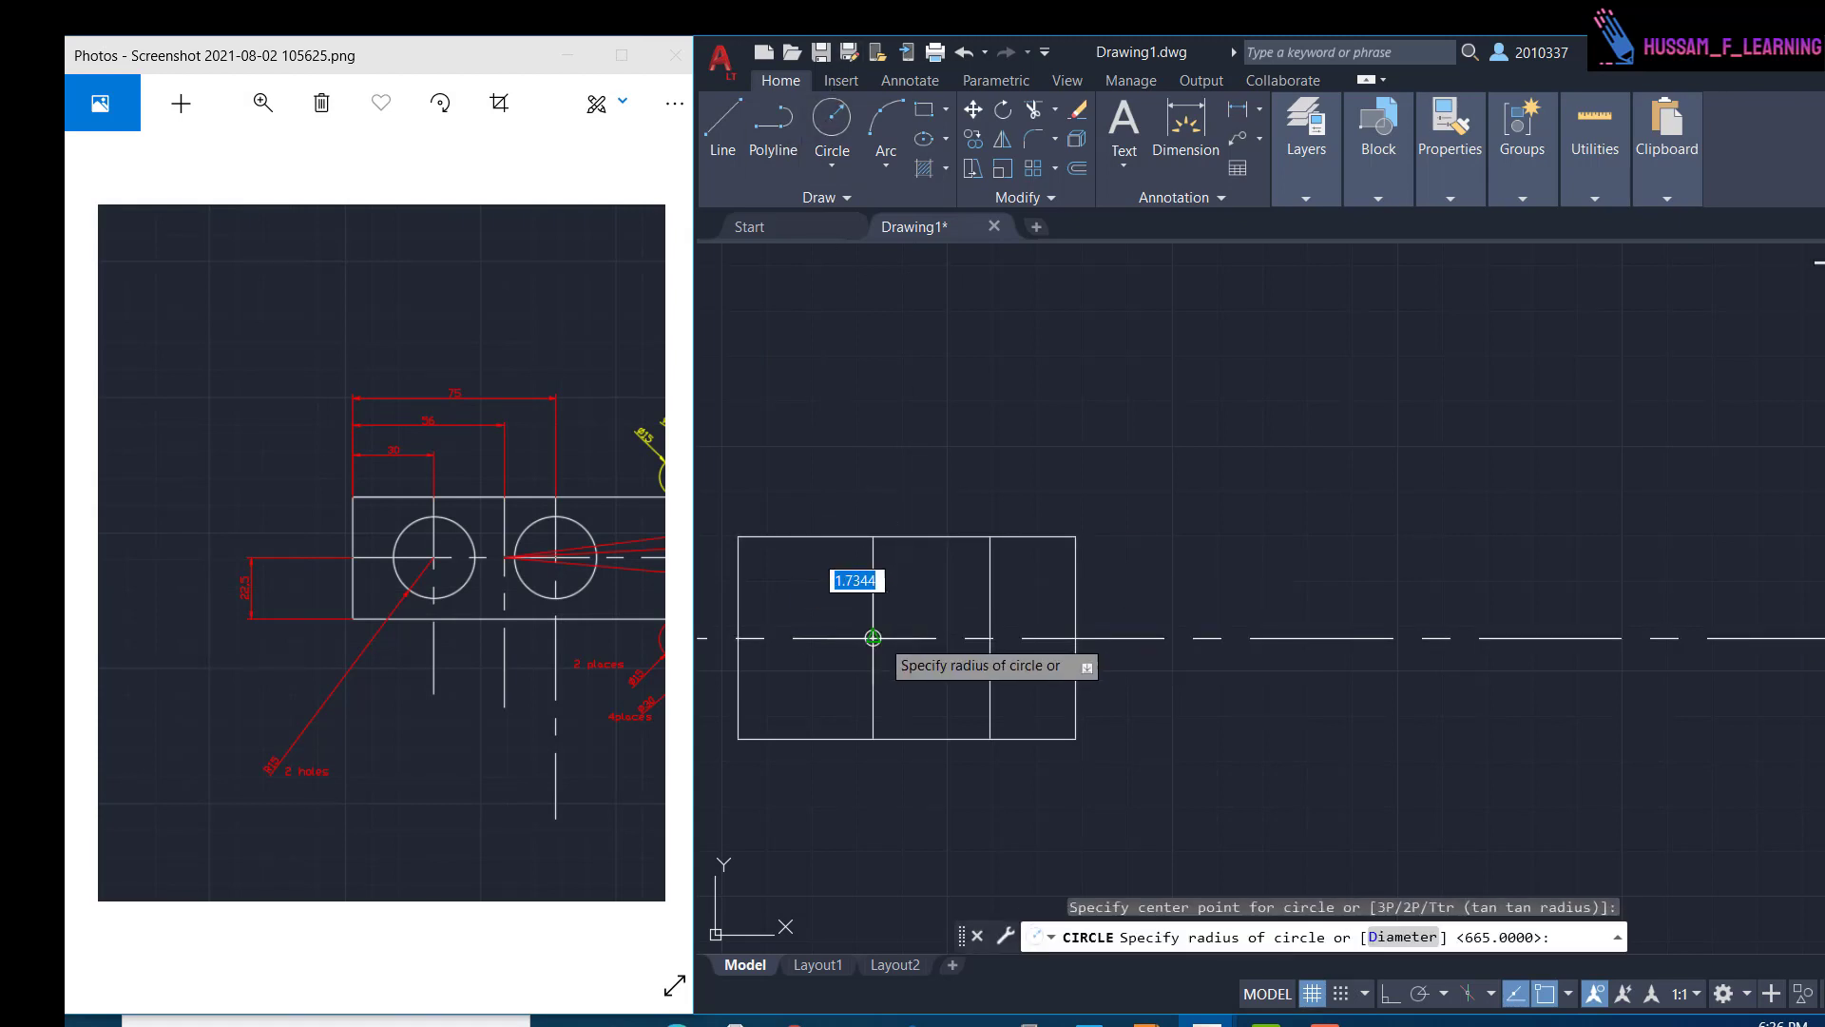
middle_click_drag(899, 617, 937, 583)
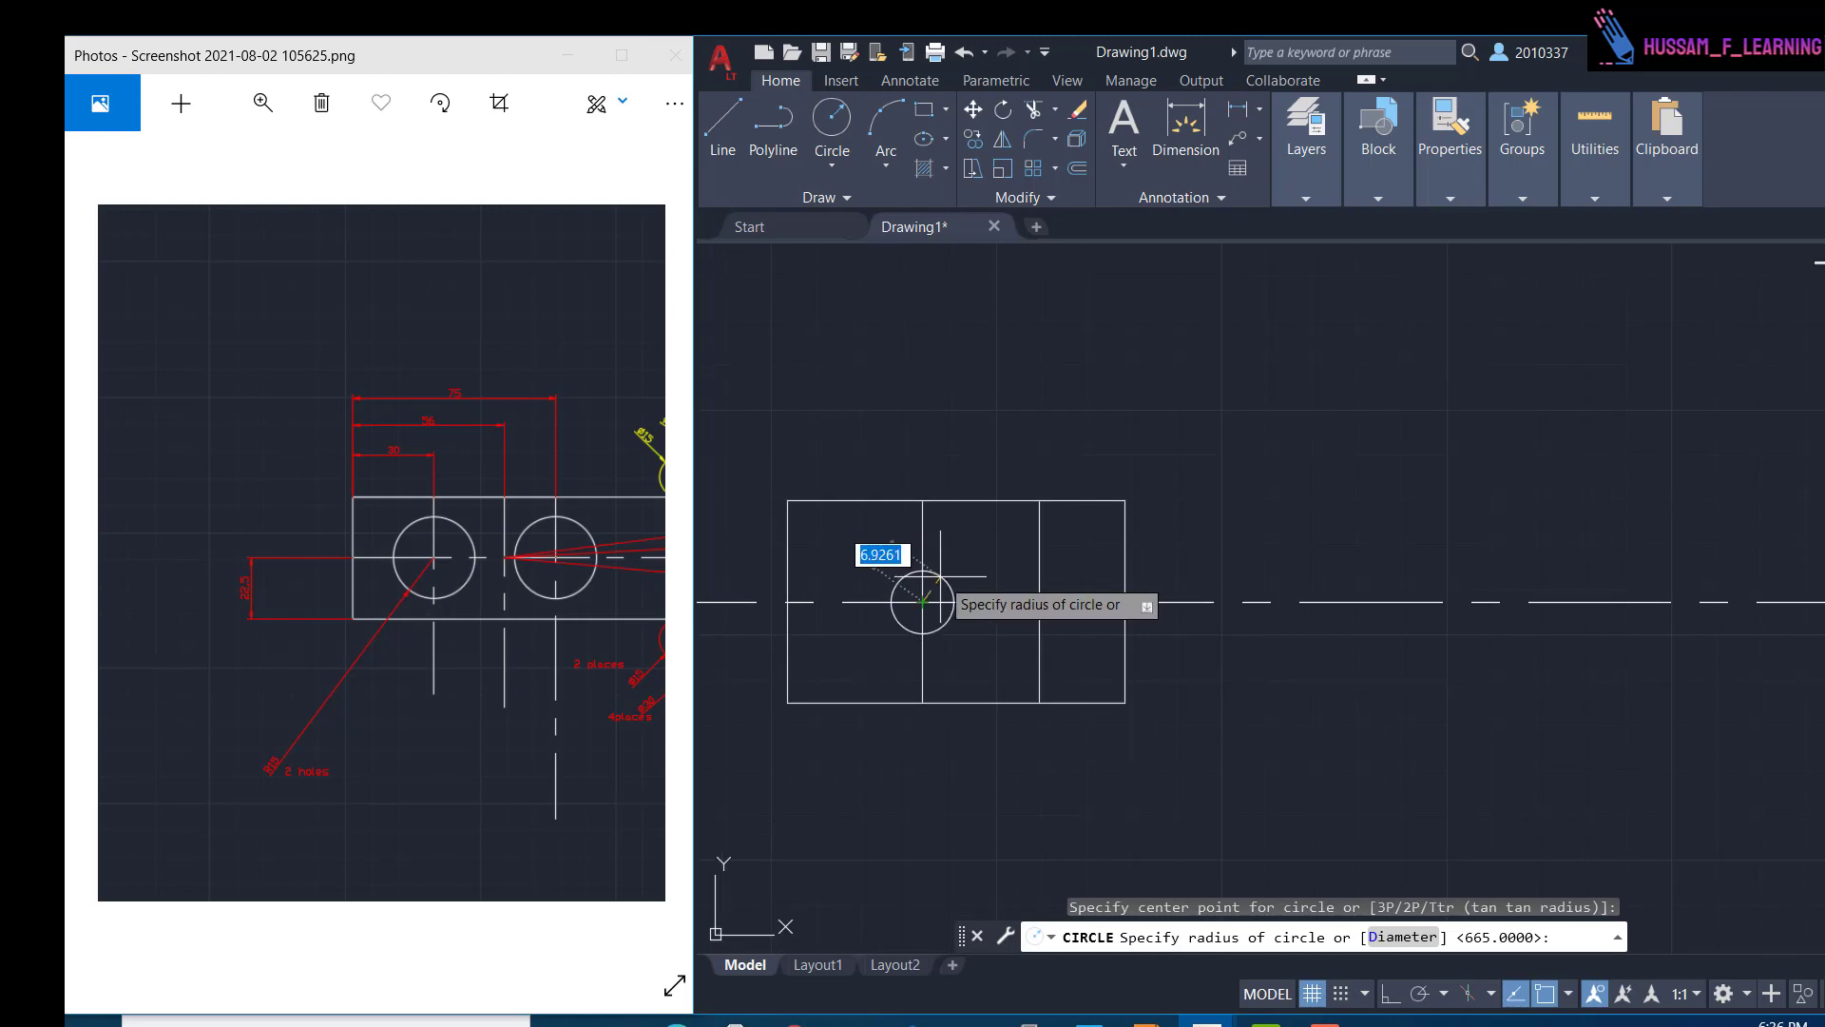
scroll(937, 580, "up", 4)
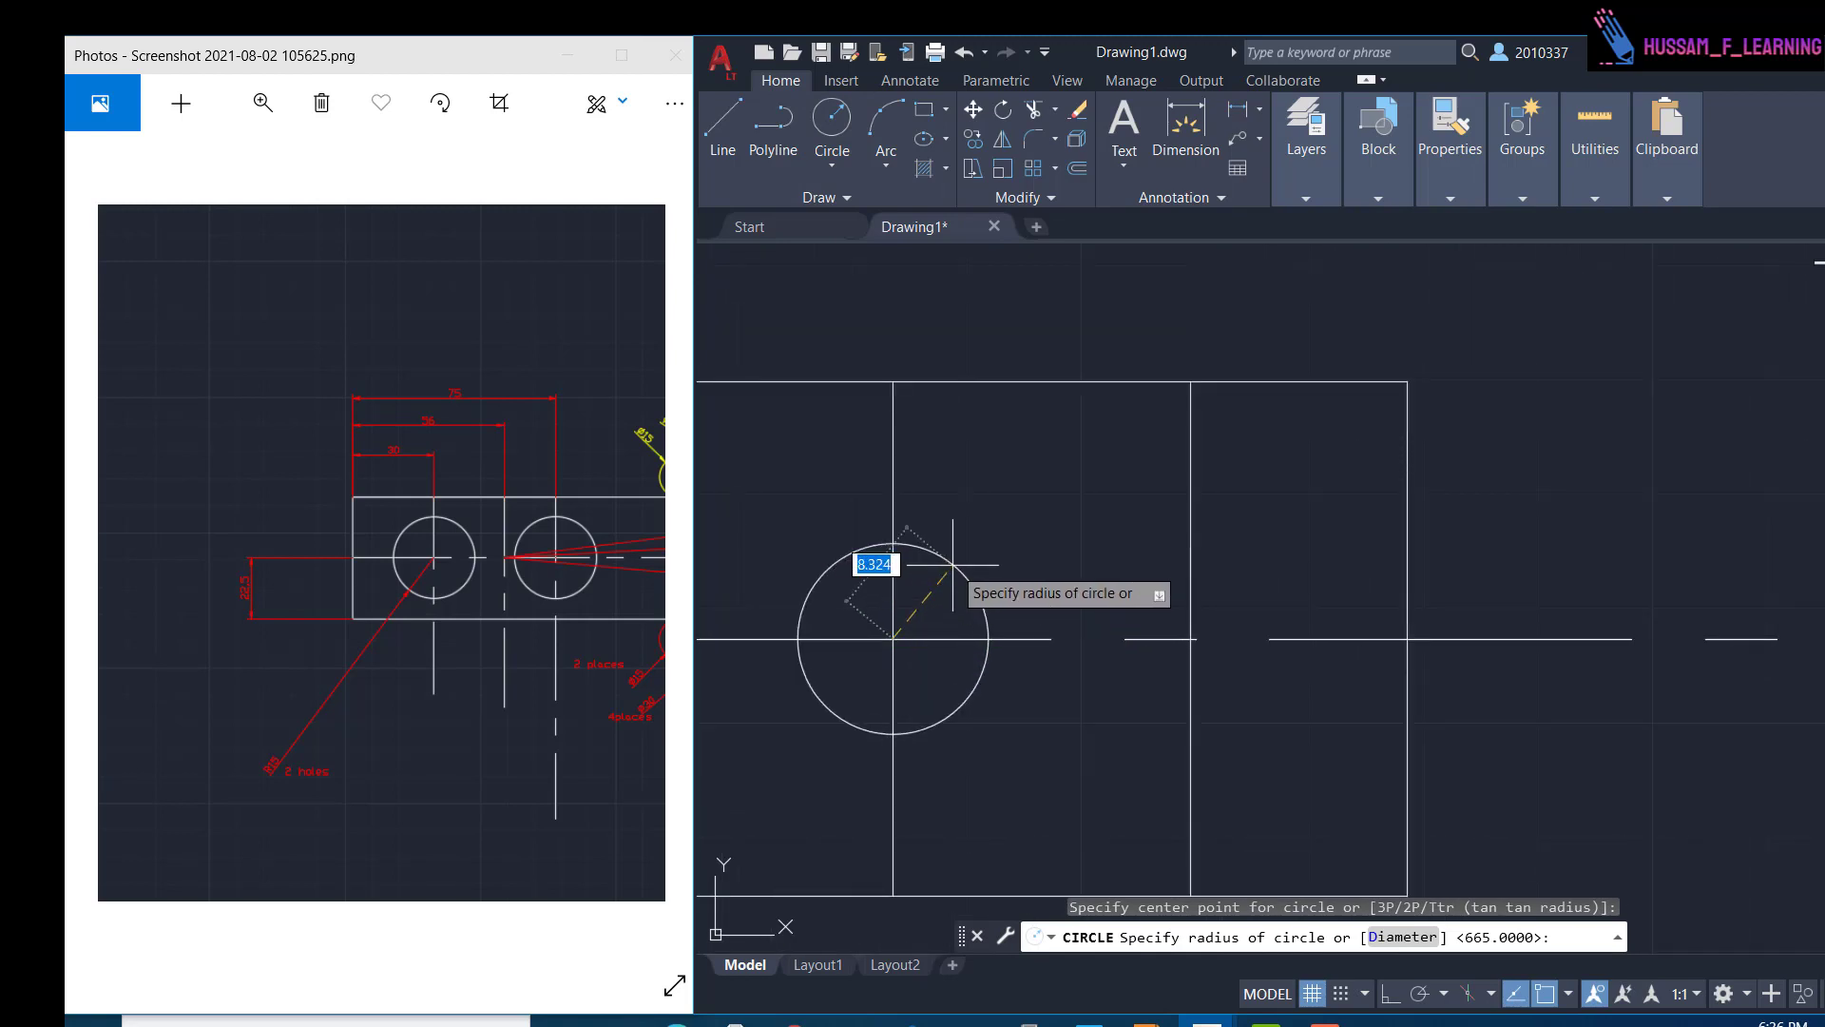
key("Escape")
- Check the hole radius in the reference image and draw a circle of radius 15 where the first offset line crosses the centerline
scroll(371, 710, "up", 2)
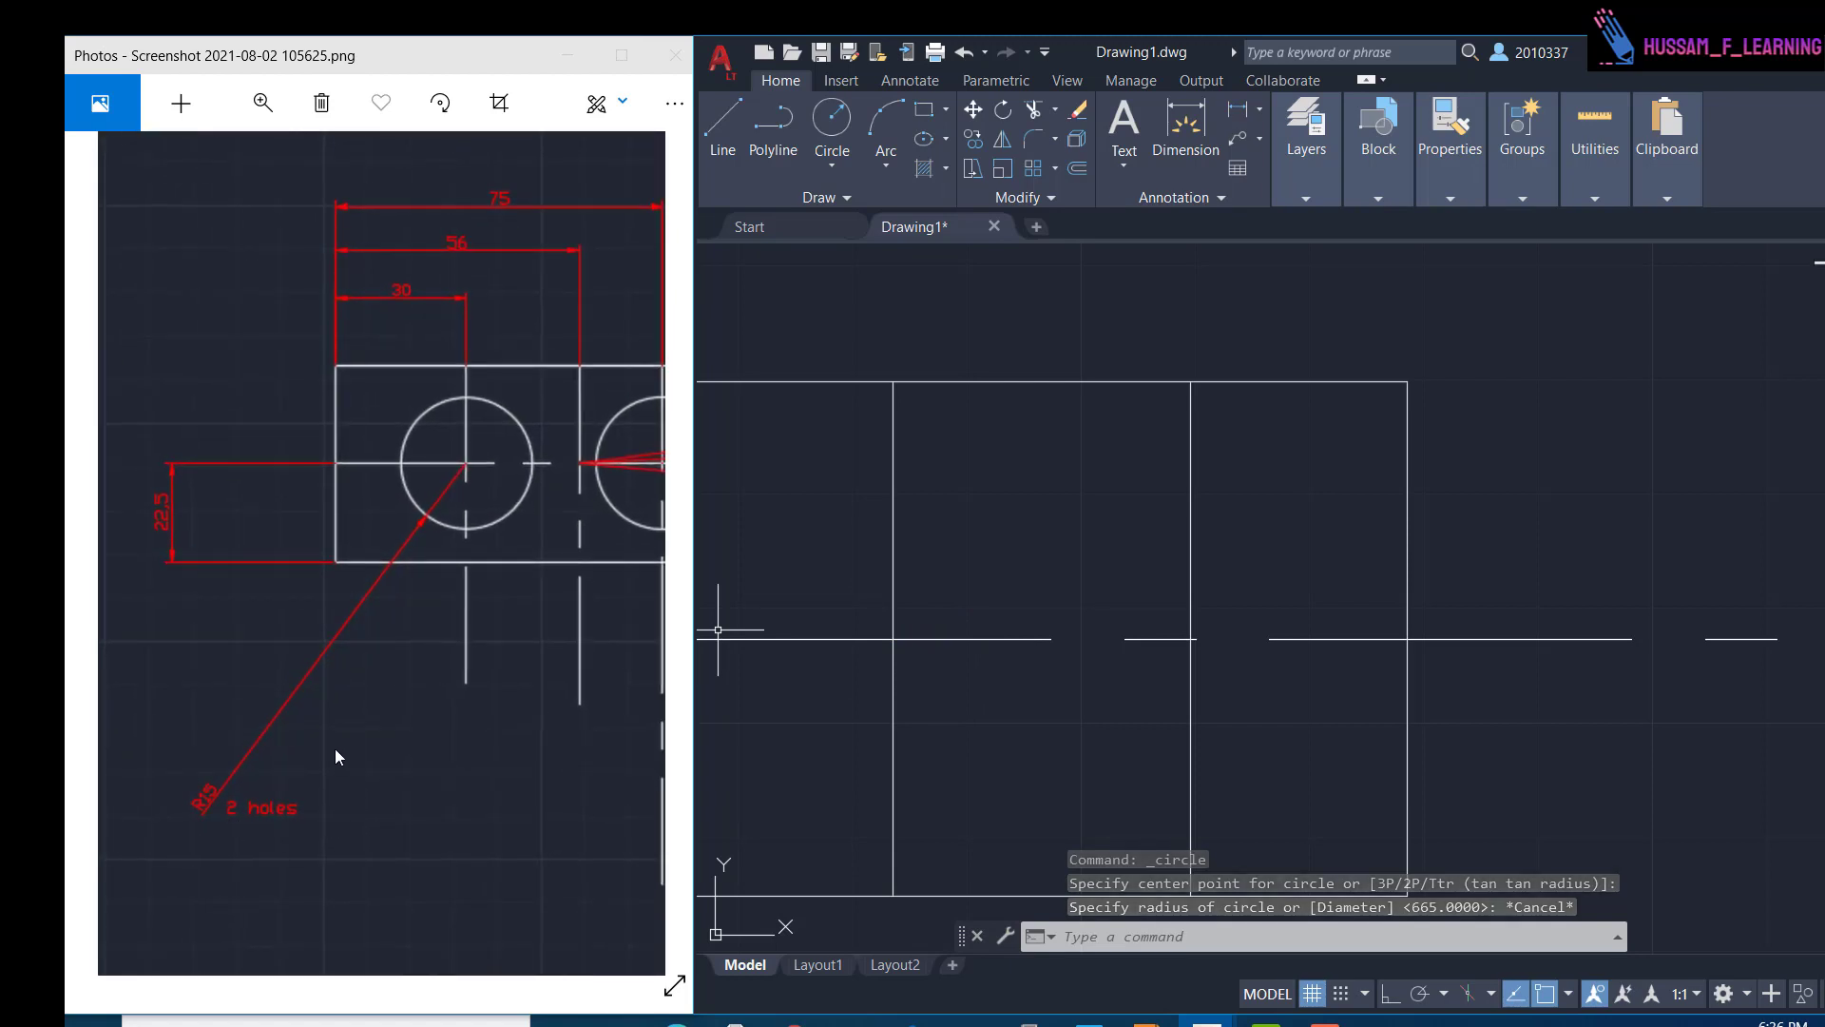
mouse_move(471, 654)
left_mouse_down()
mouse_move(452, 494)
mouse_move(323, 494)
left_mouse_up()
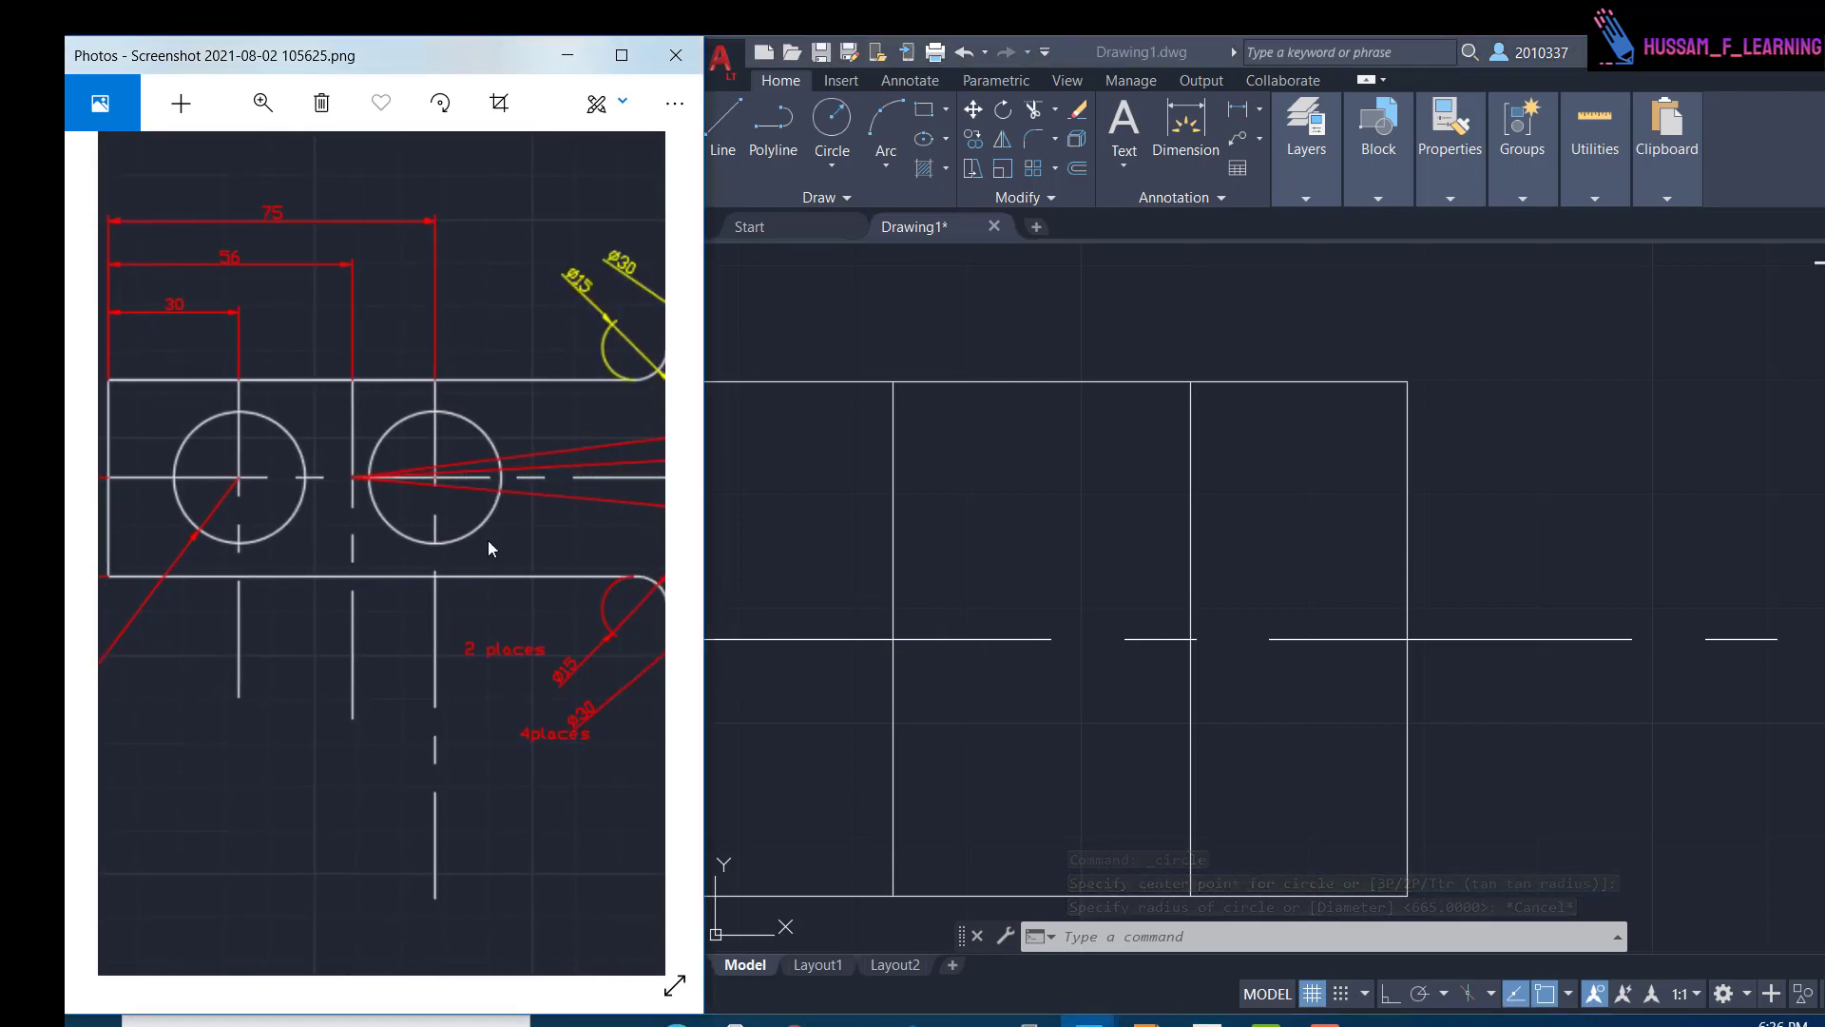
left_click_drag(316, 568, 465, 551)
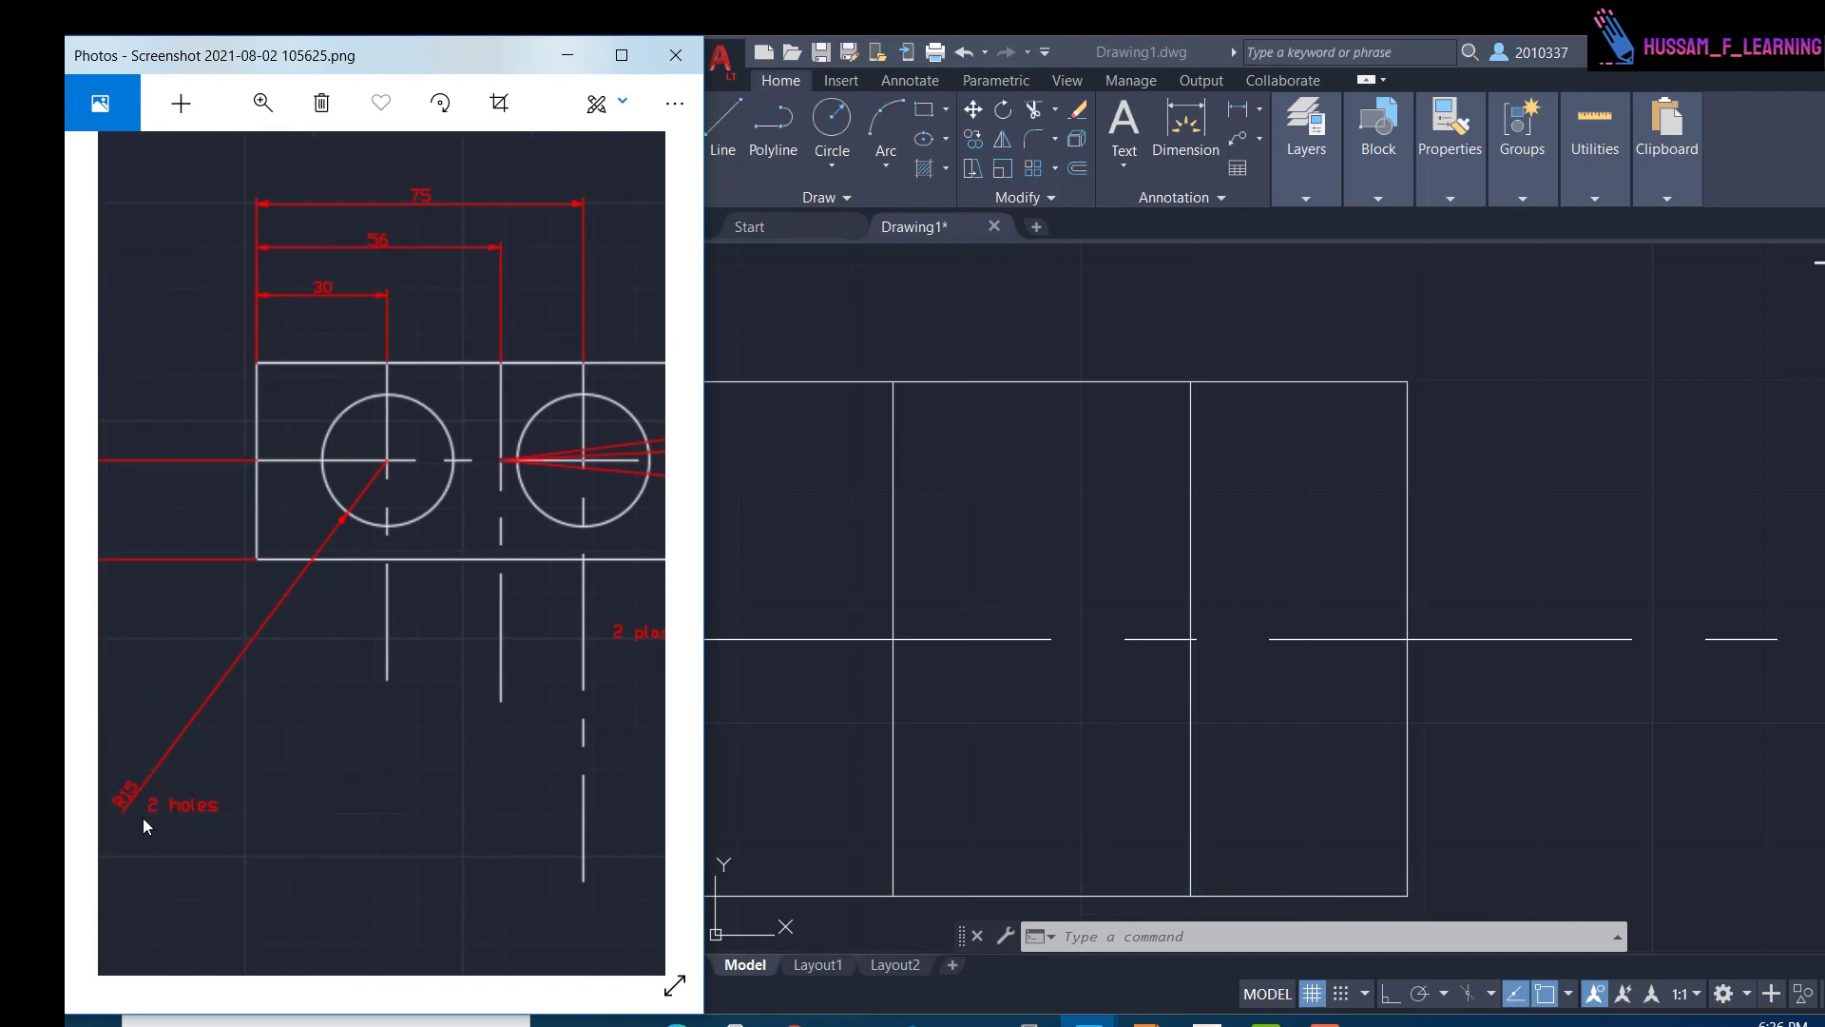
scroll(1141, 603, "down", 2)
scroll(1062, 595, "up", 2)
middle_click_drag(1068, 591, 1195, 616)
left_click(834, 134)
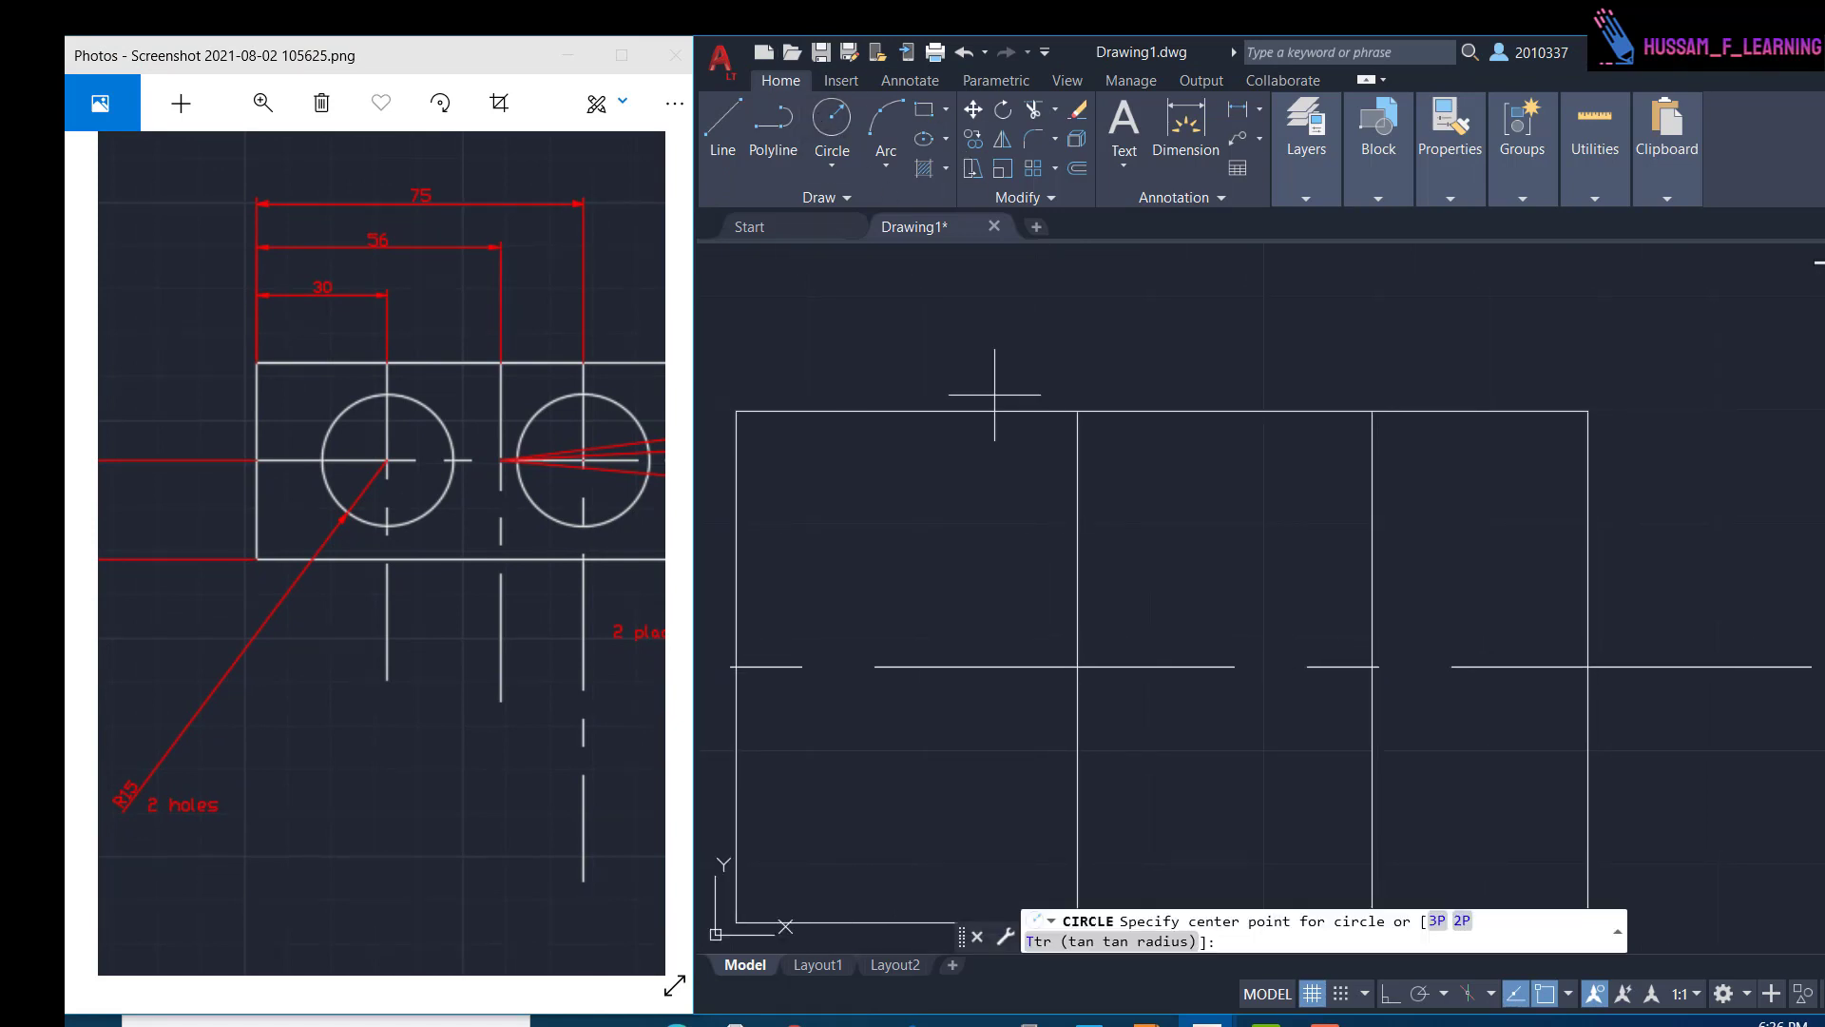
left_click(1076, 666)
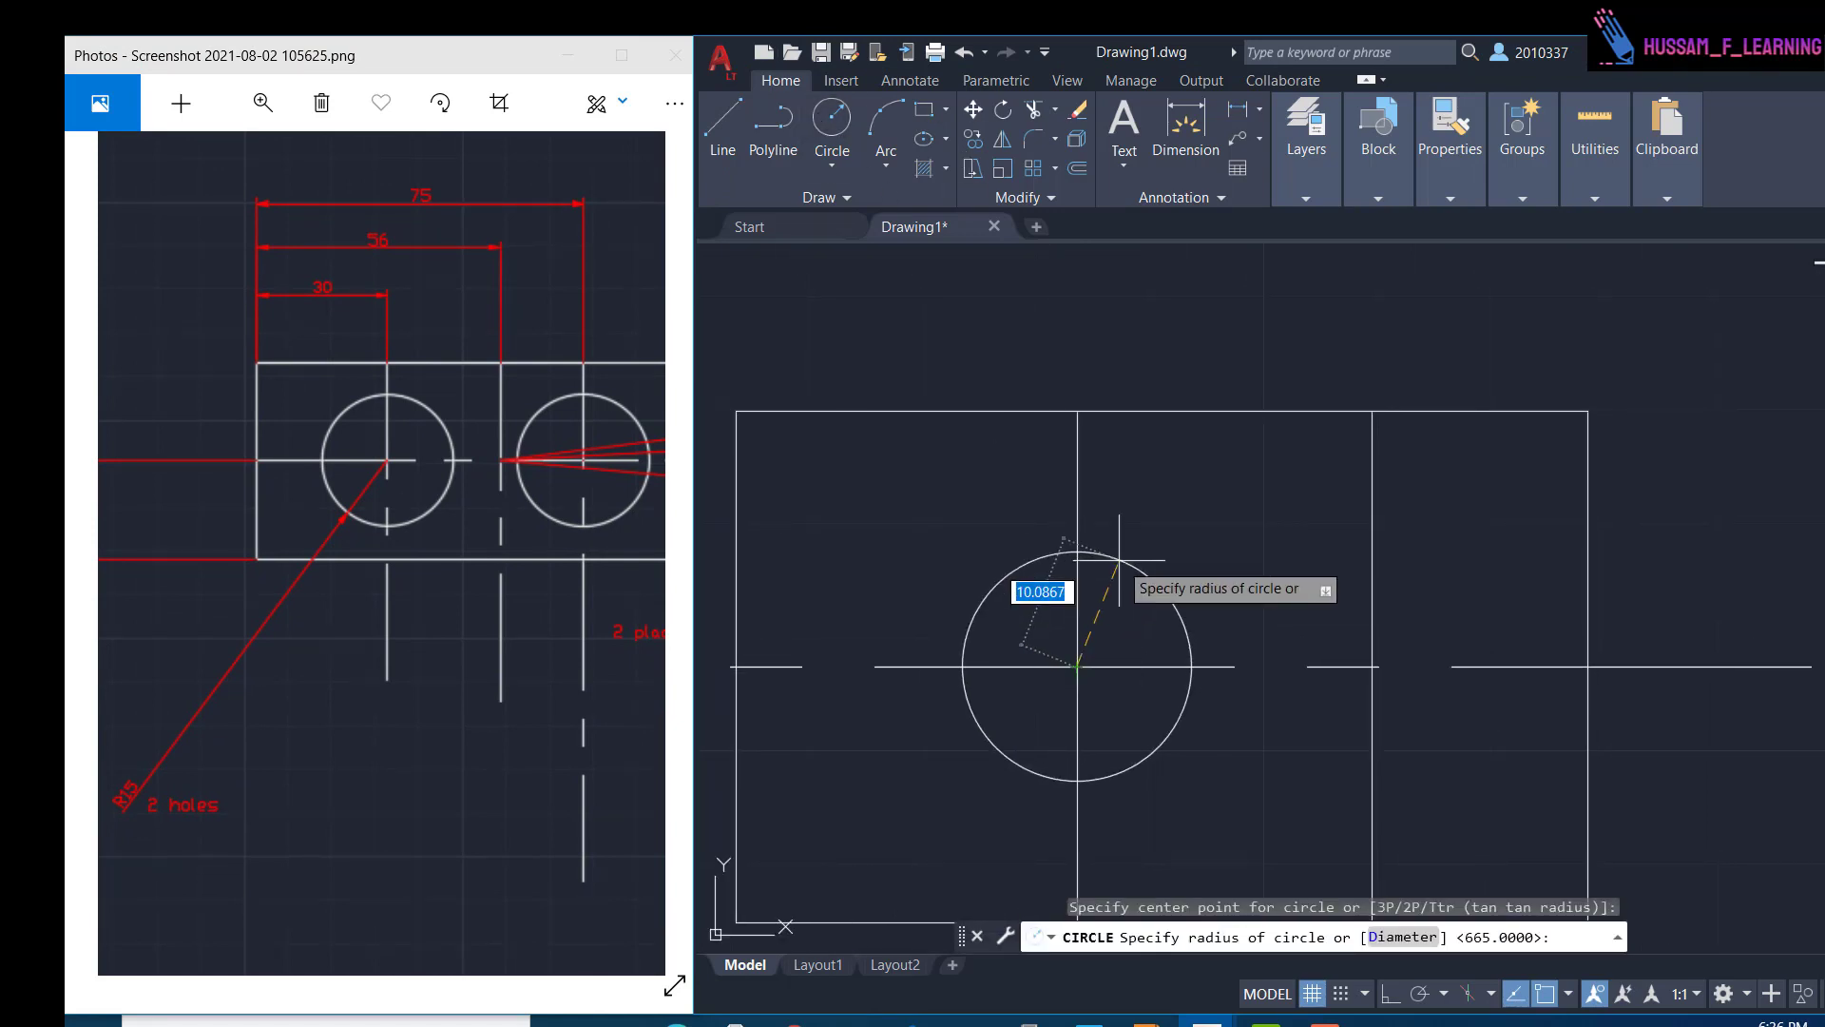
key("Return")
scroll(1119, 563, "down", 4)
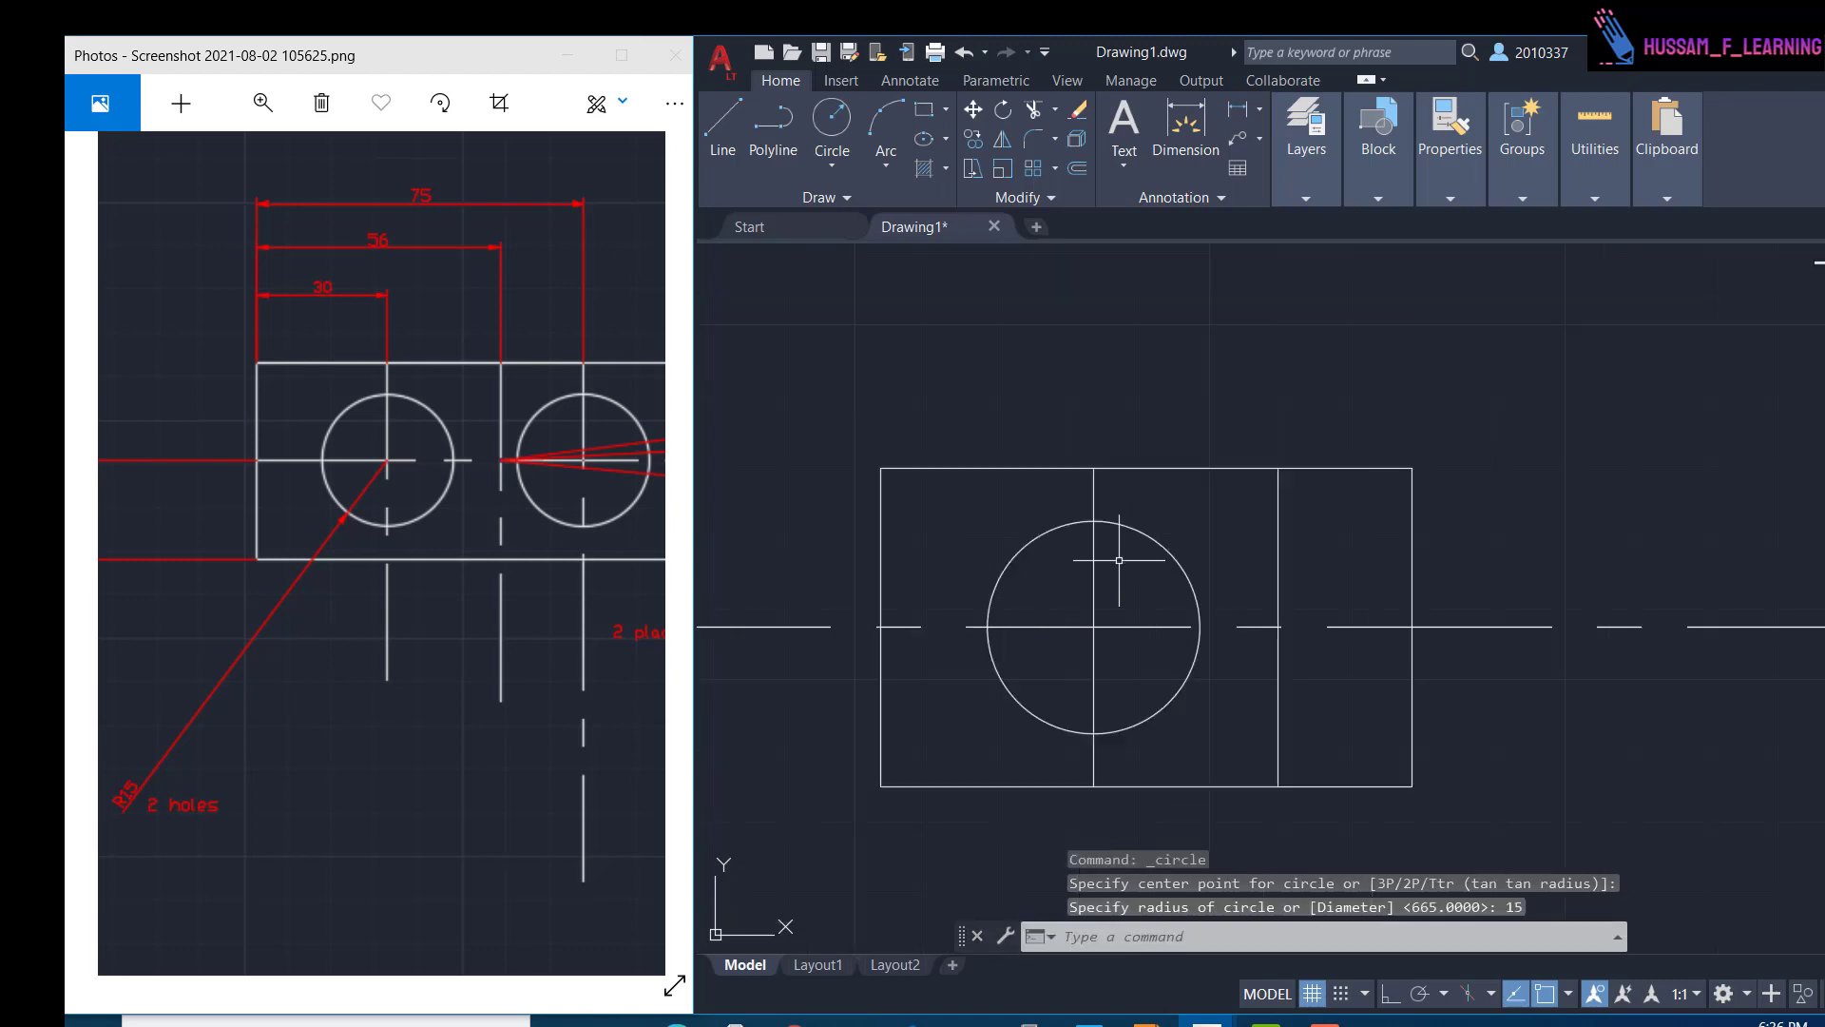
left_click(1152, 561)
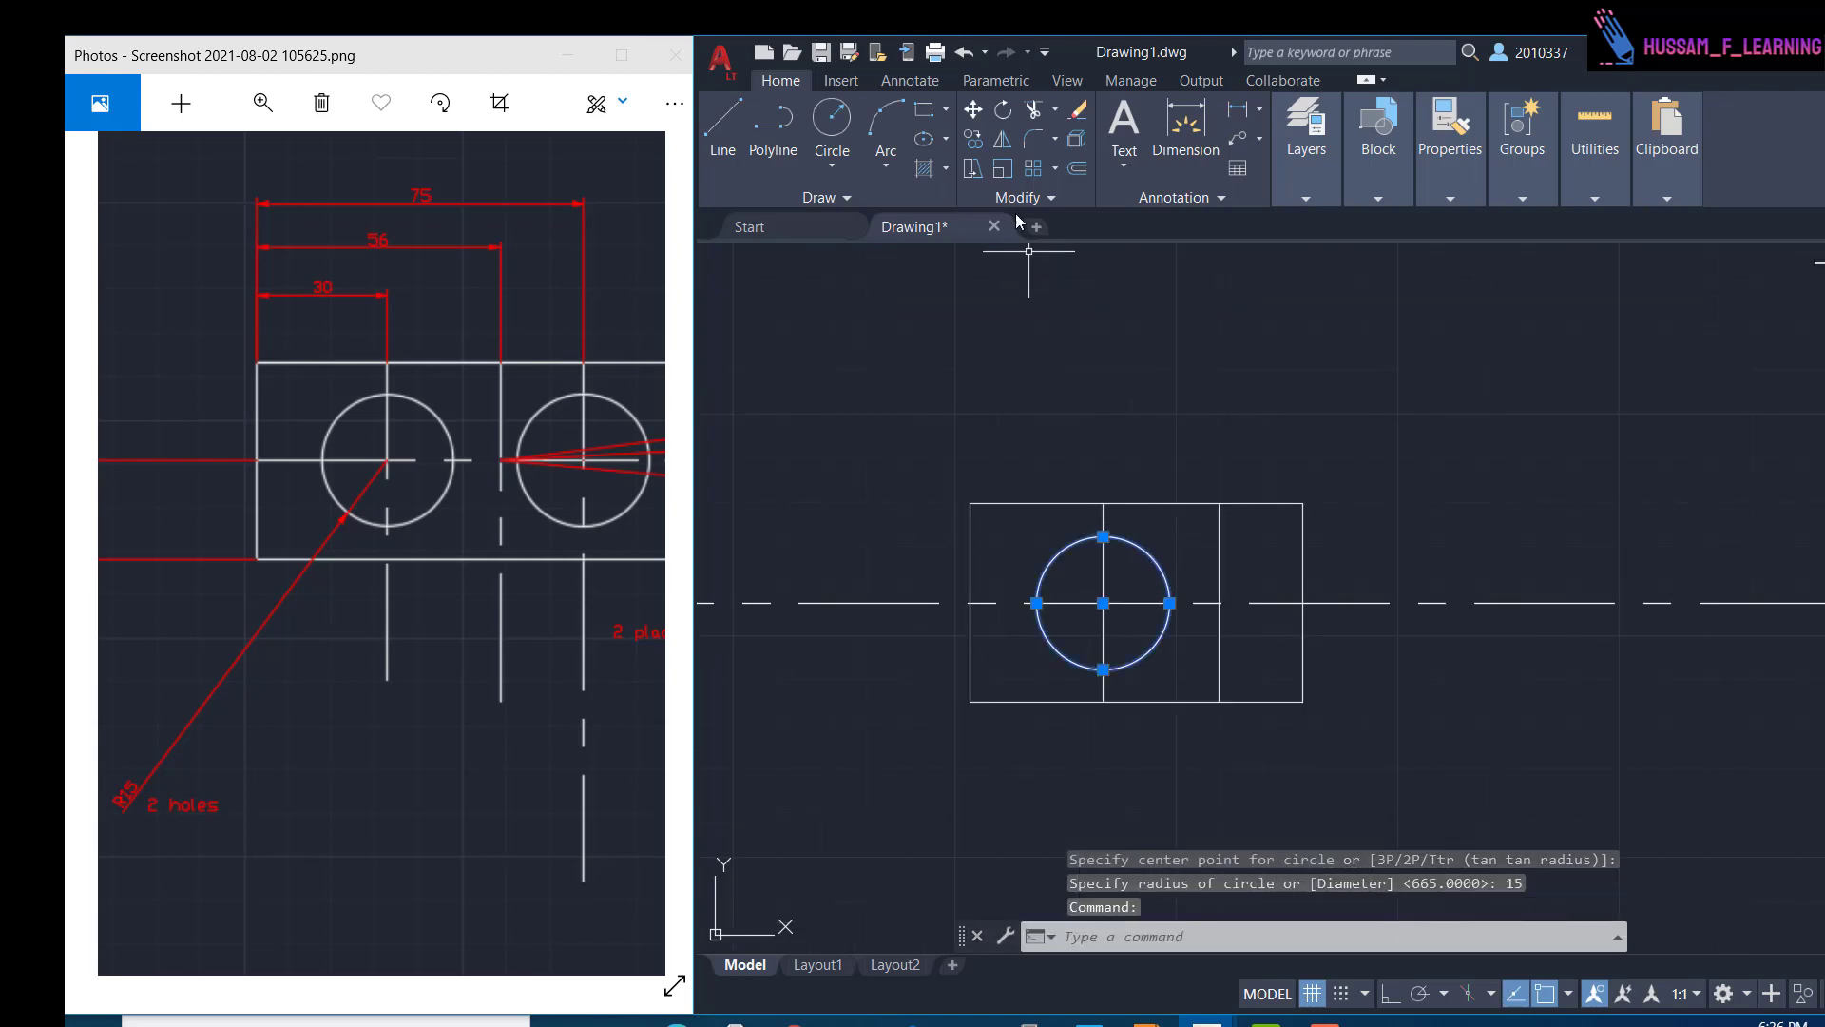
left_click(971, 141)
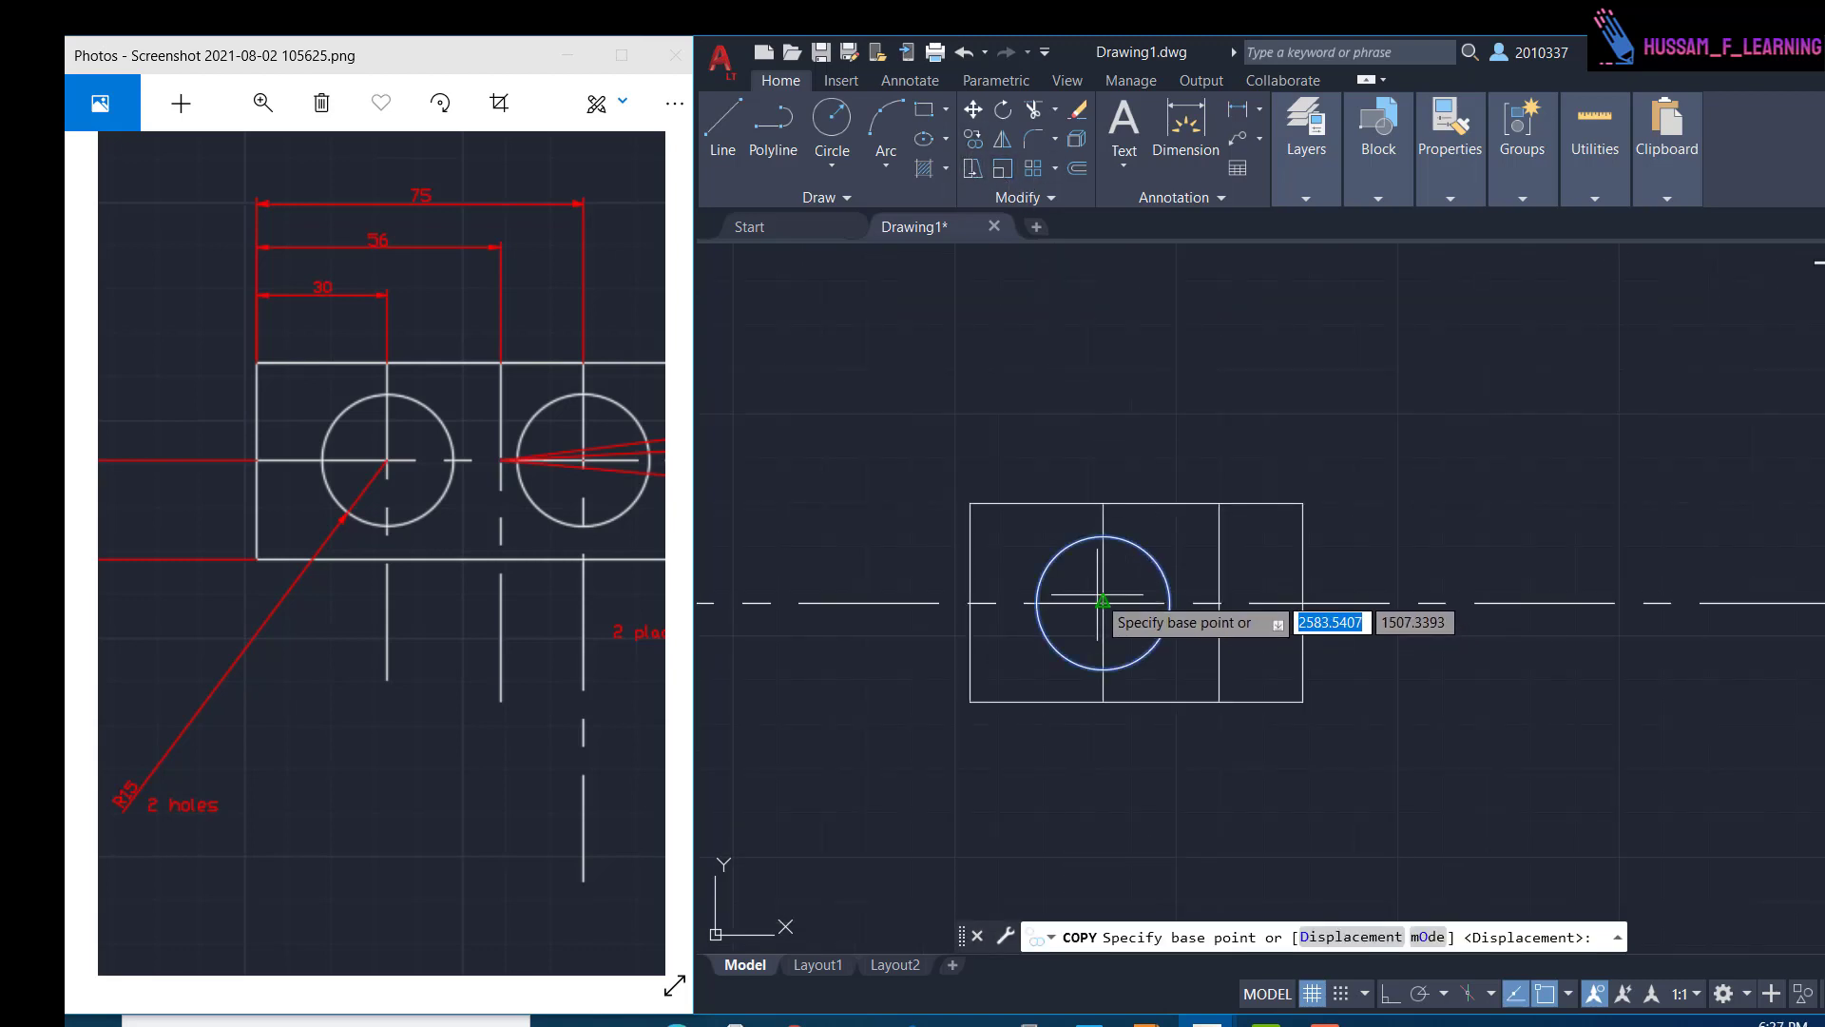
left_click(1102, 602)
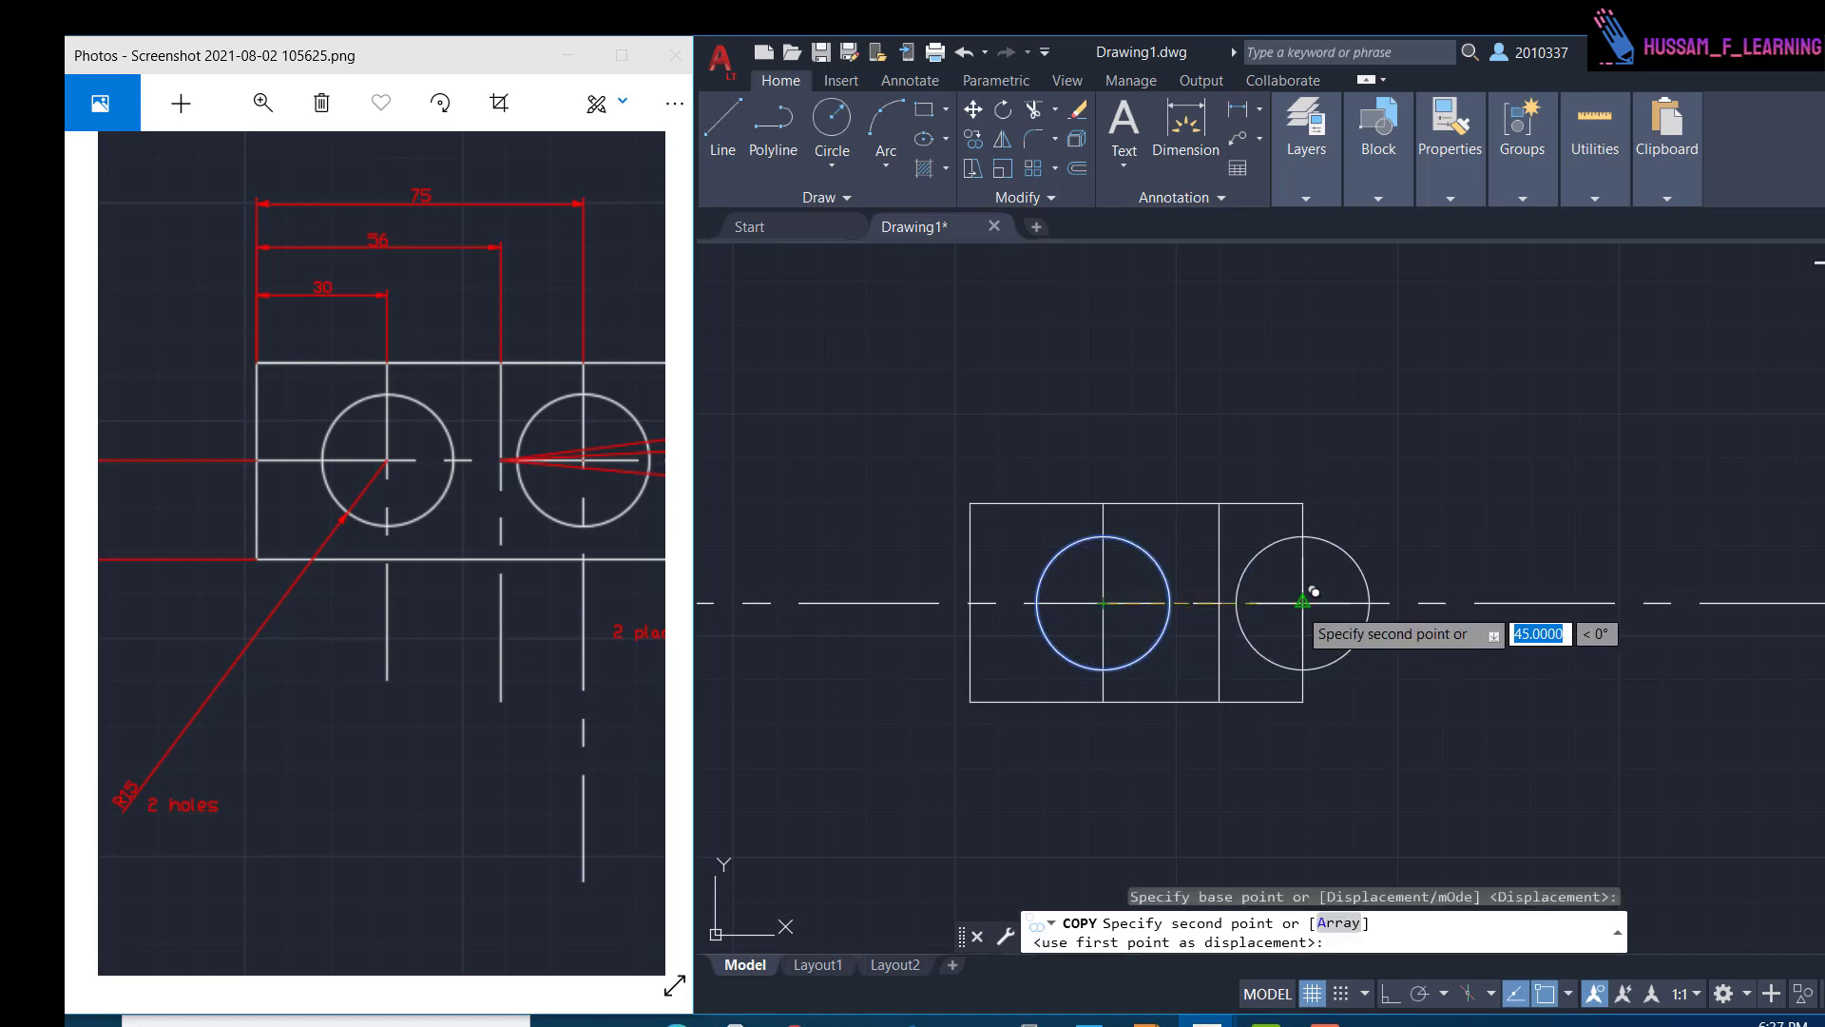
key("Escape")
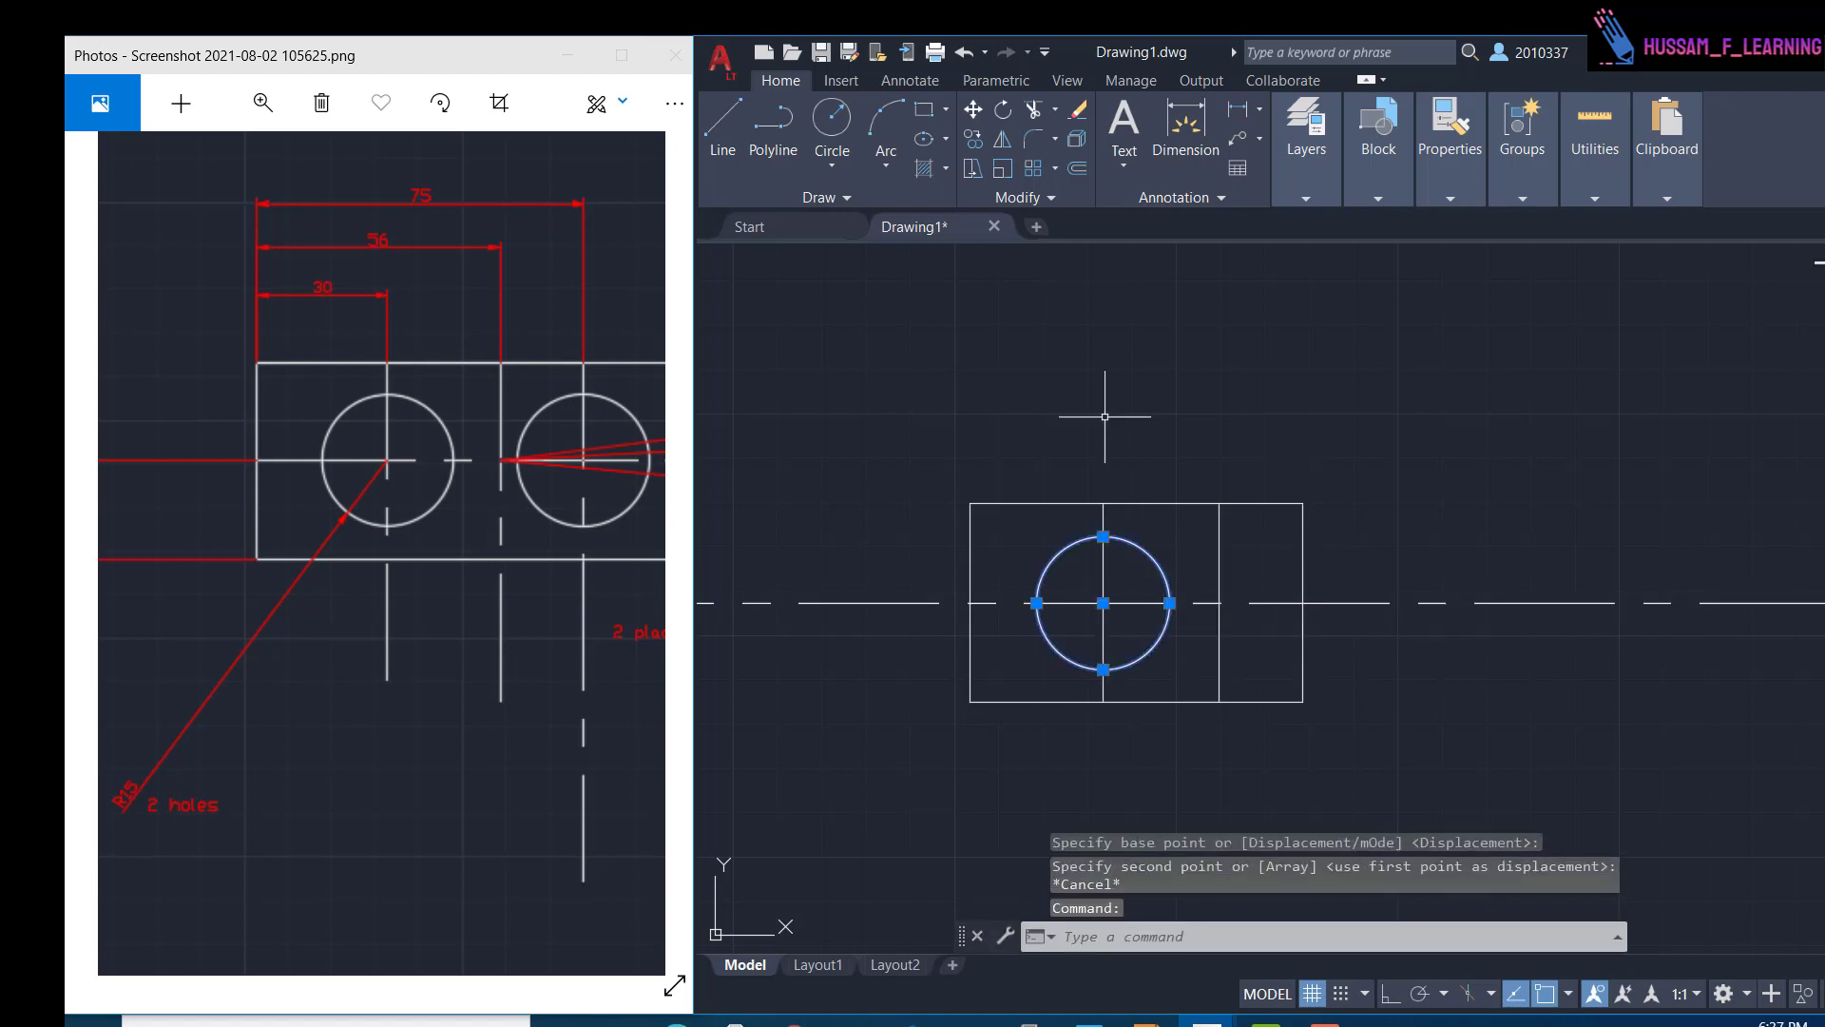
left_click(979, 135)
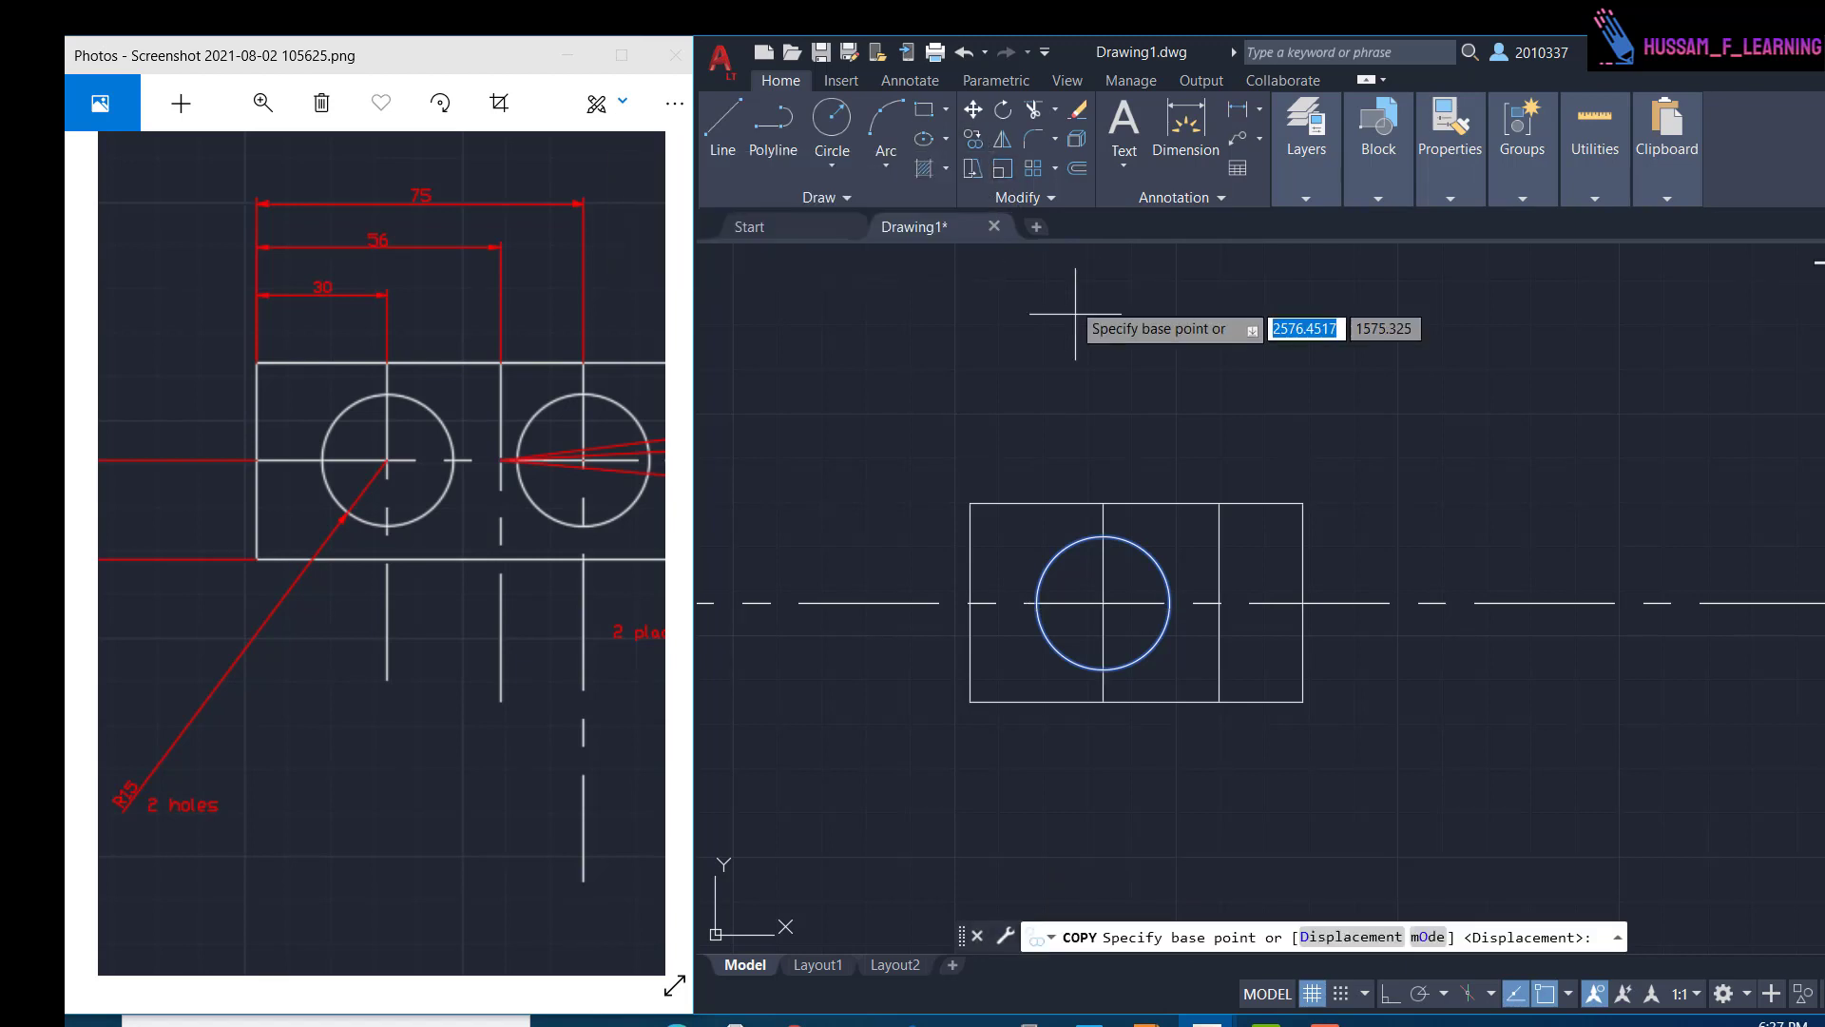
- Copy the hole circle from its center 45 units to the right along the centerline for the second hole
left_click(981, 140)
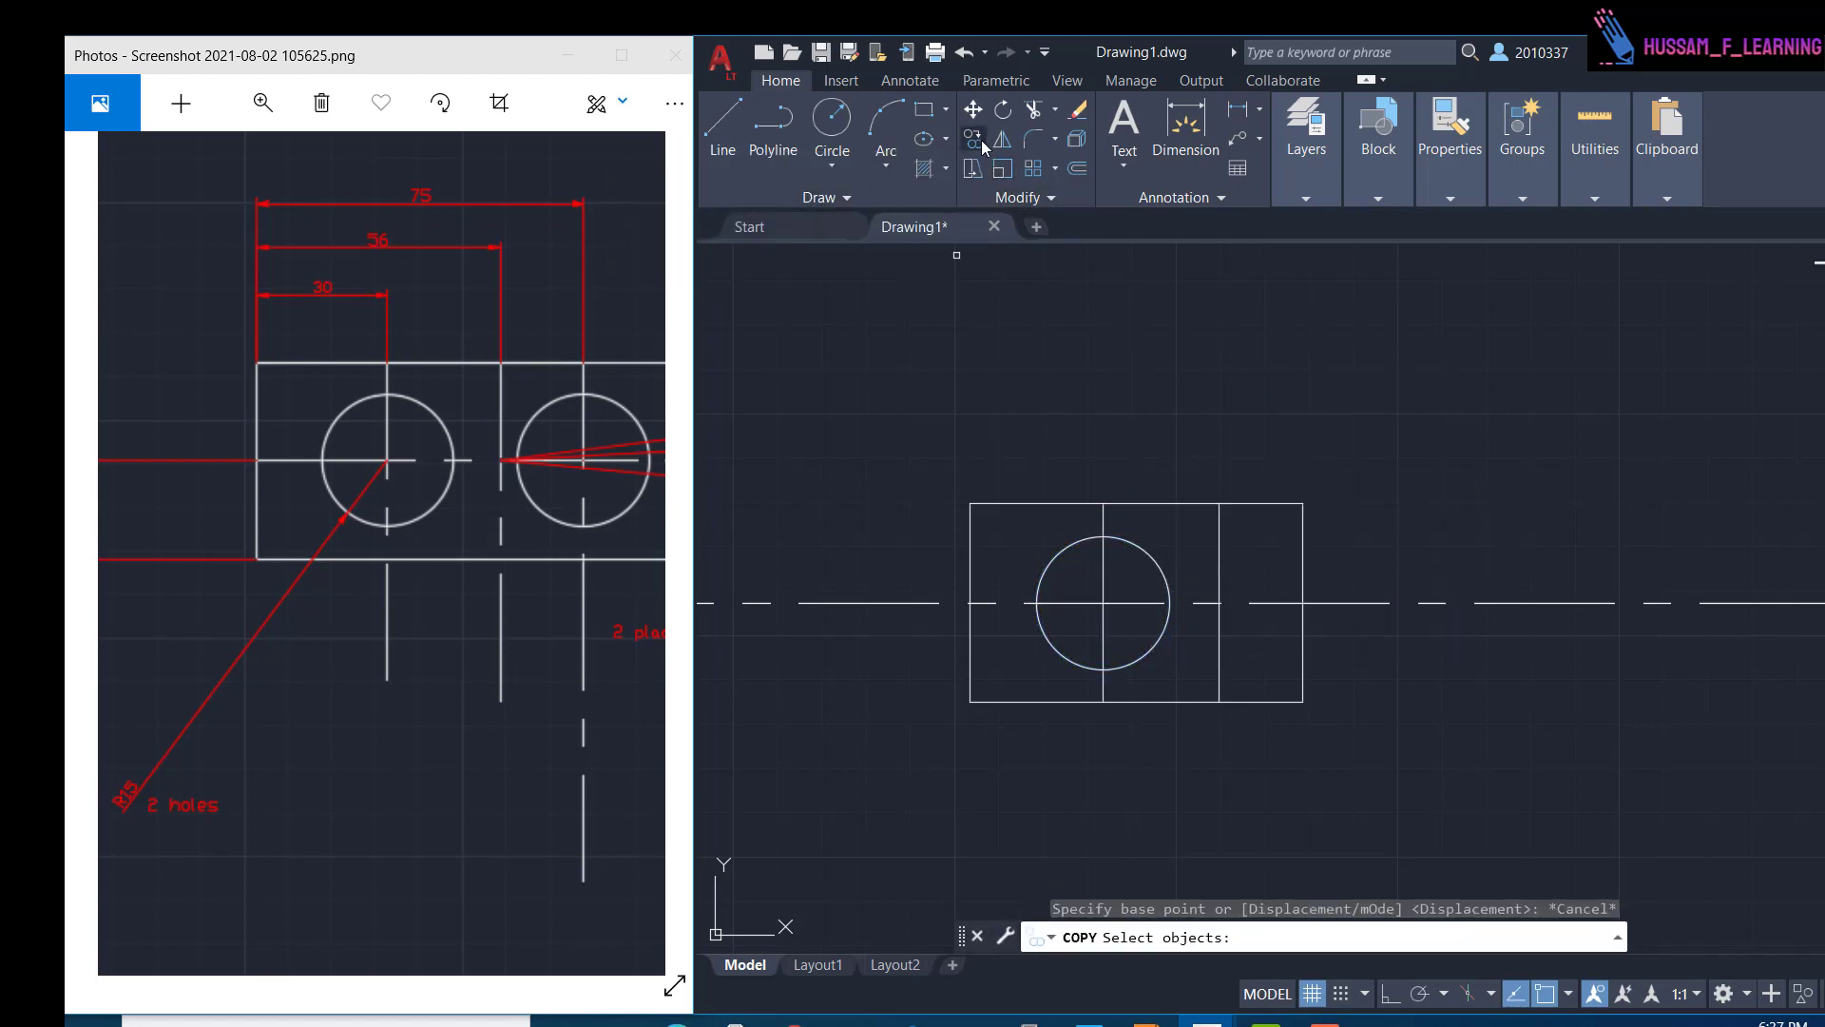
left_click(1150, 558)
key("Return")
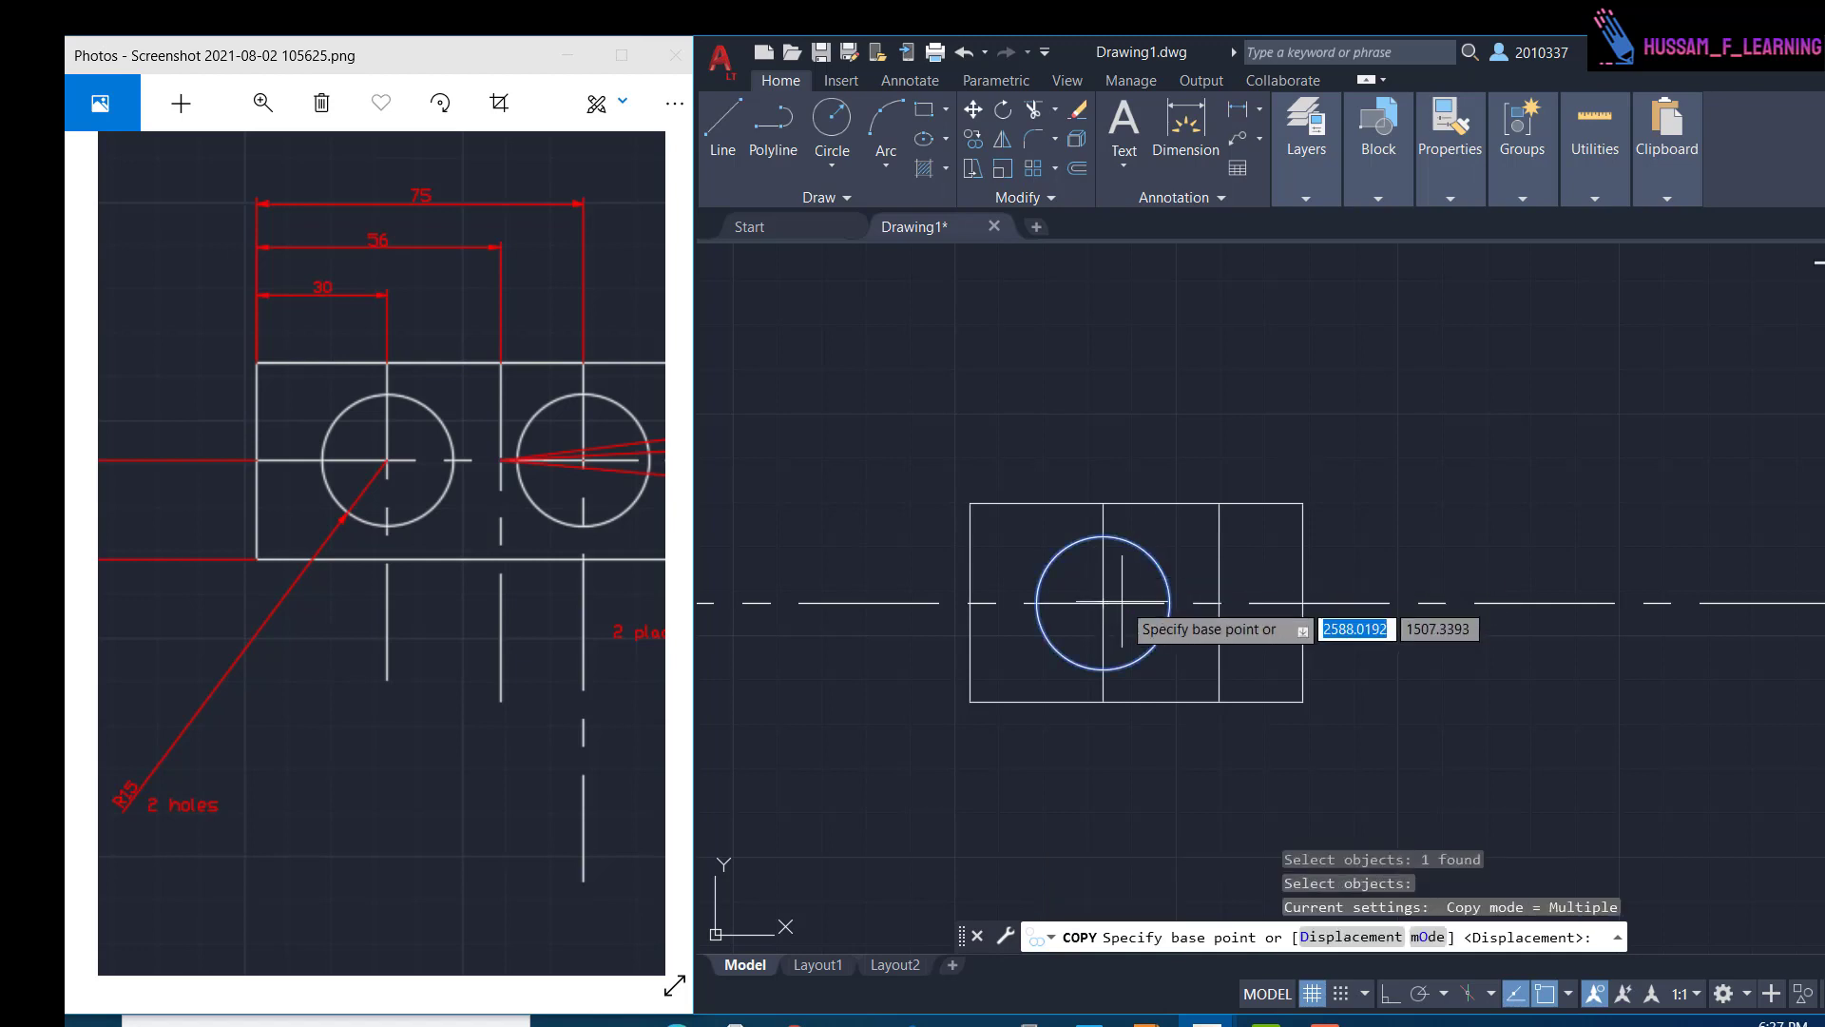
left_click(1102, 602)
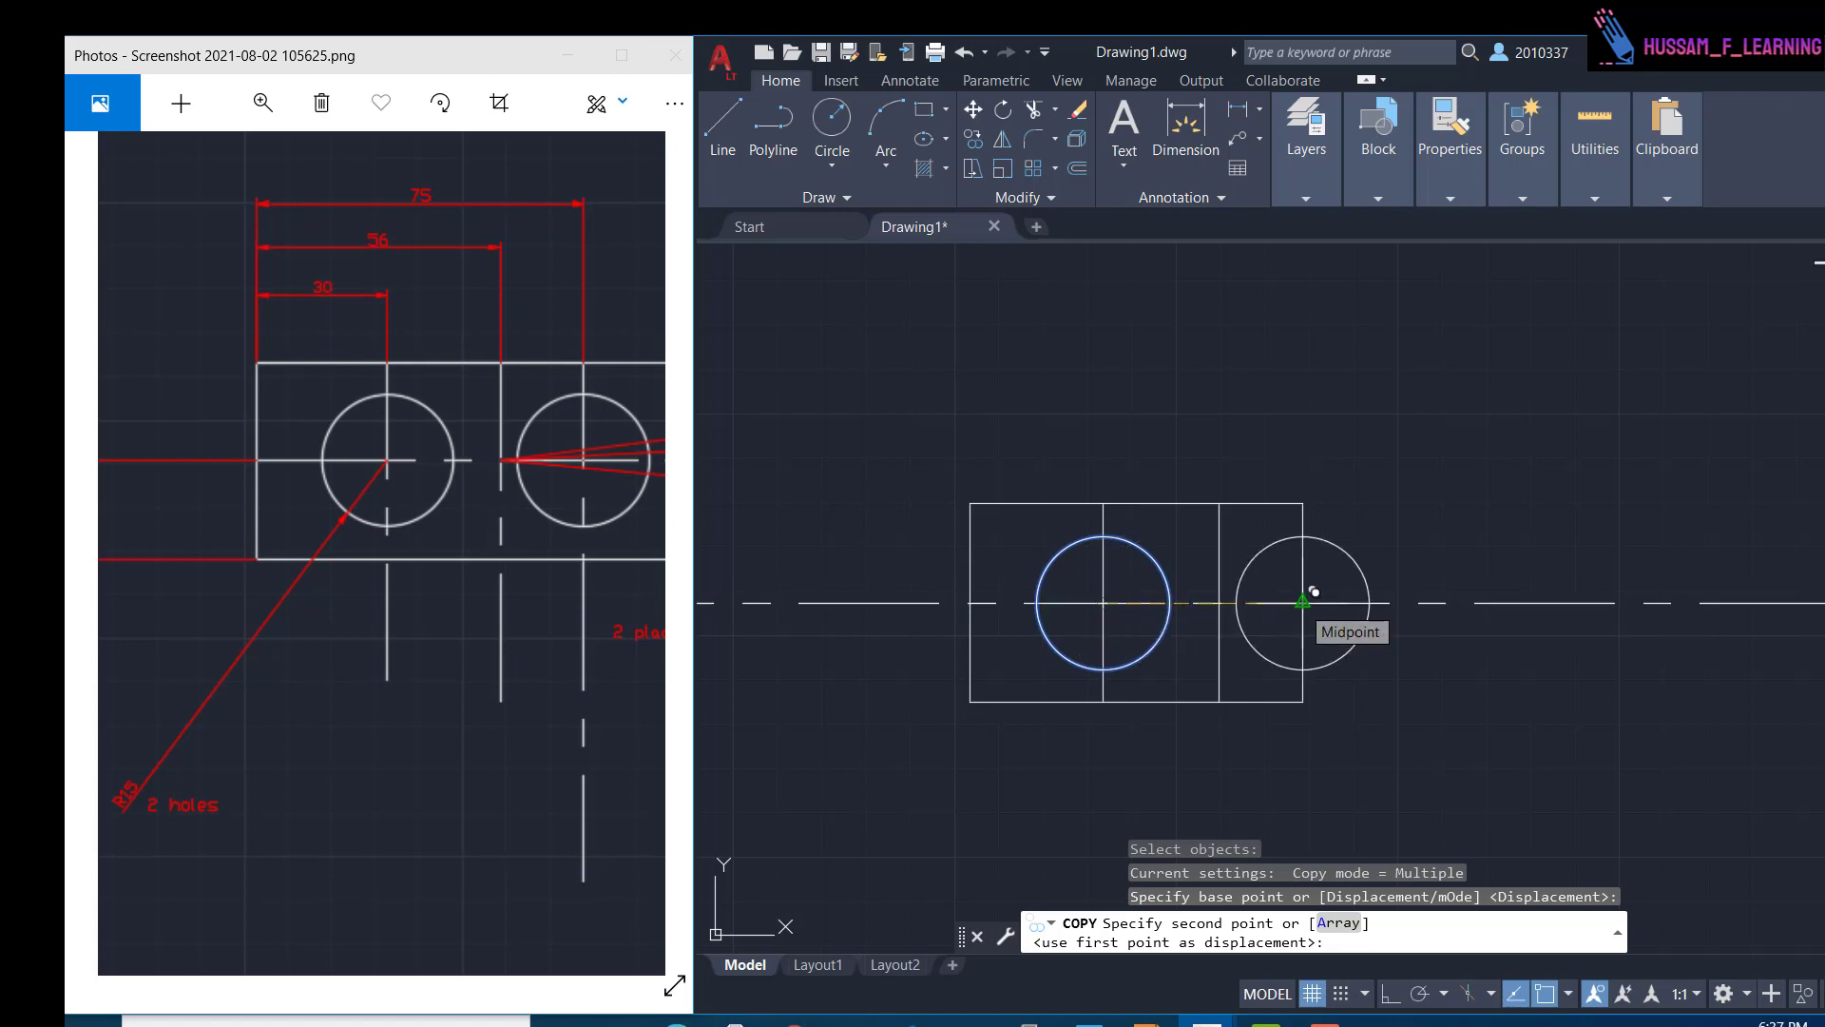
type("45")
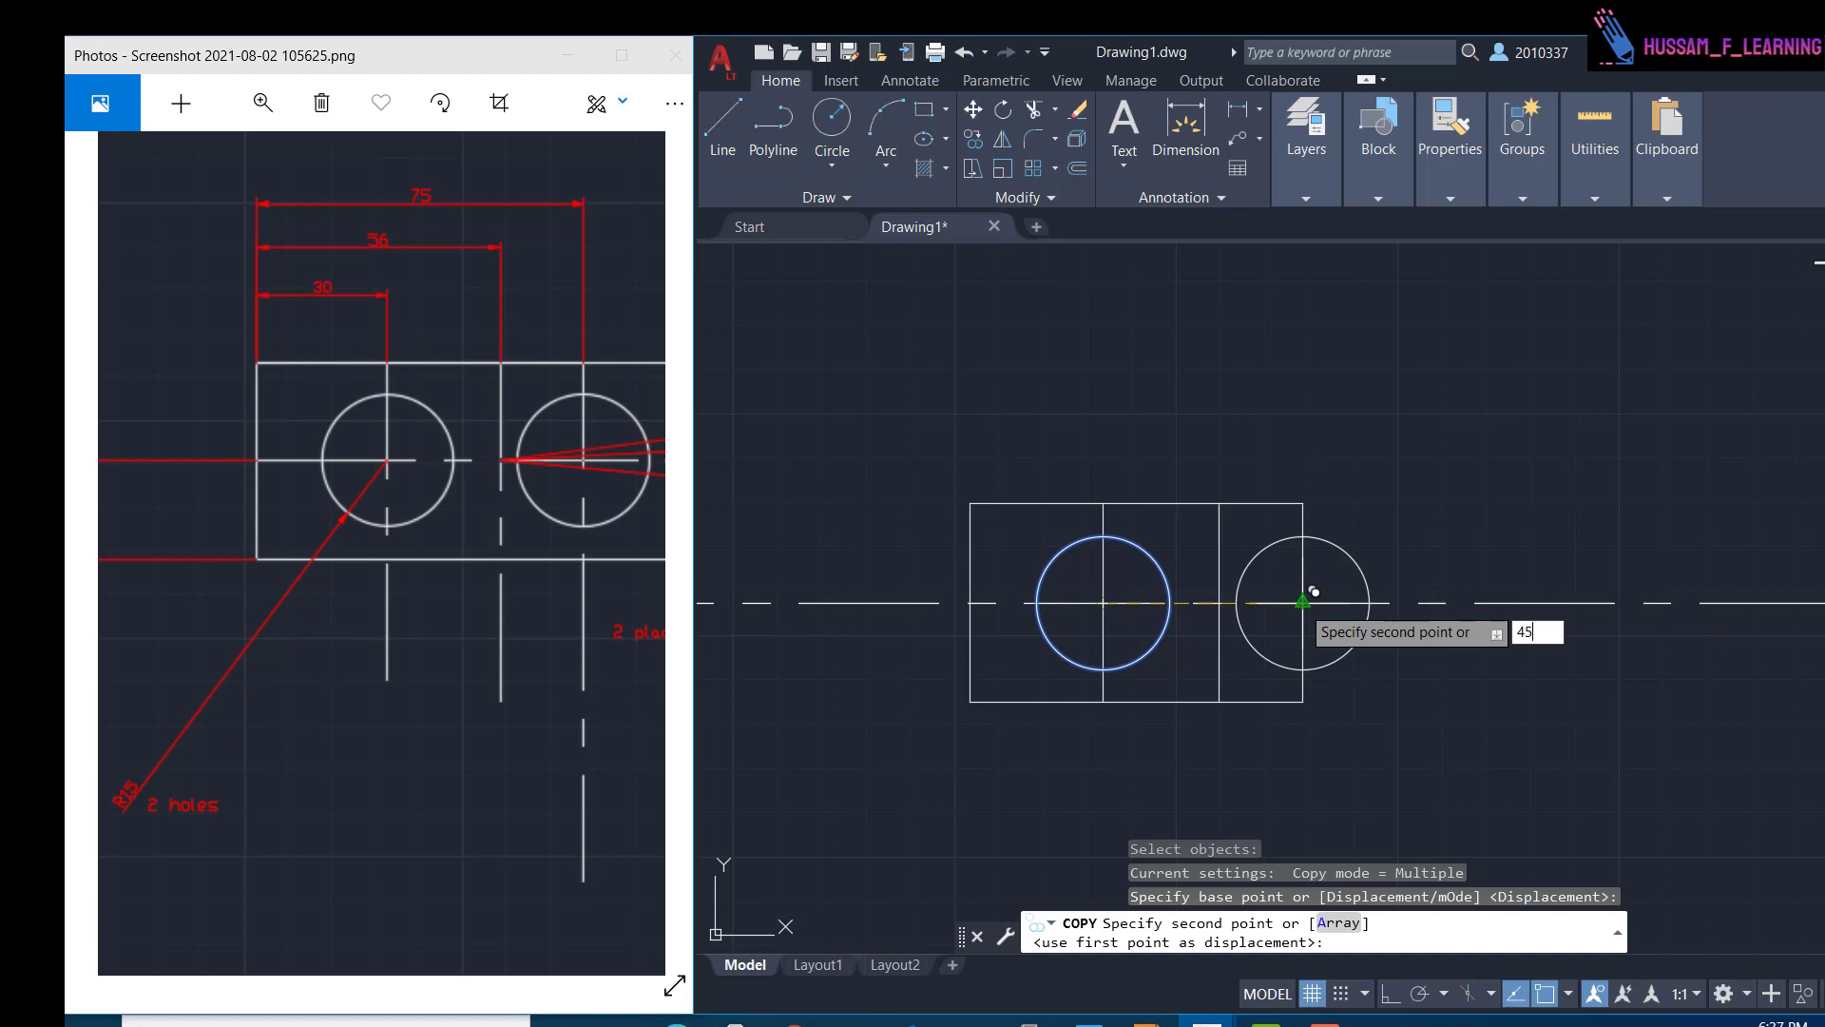
key("Return")
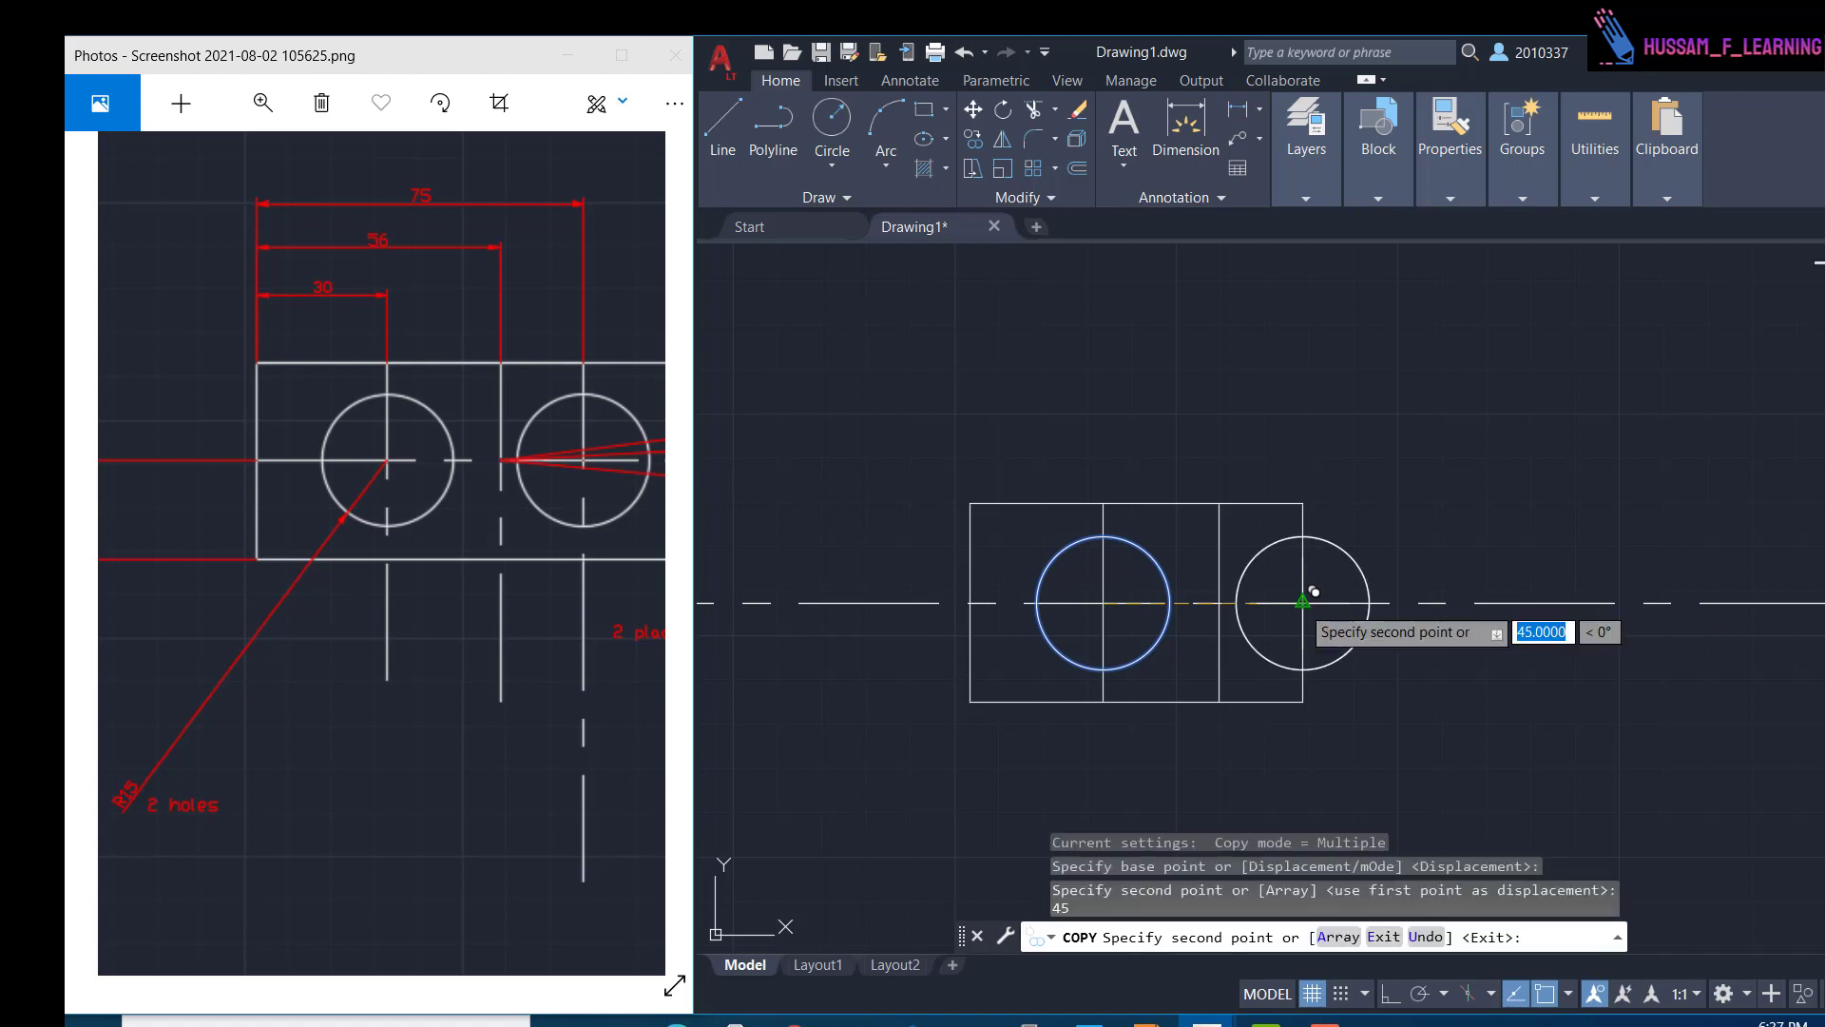
key("Escape")
scroll(1249, 593, "up", 2)
scroll(1249, 593, "down", 5)
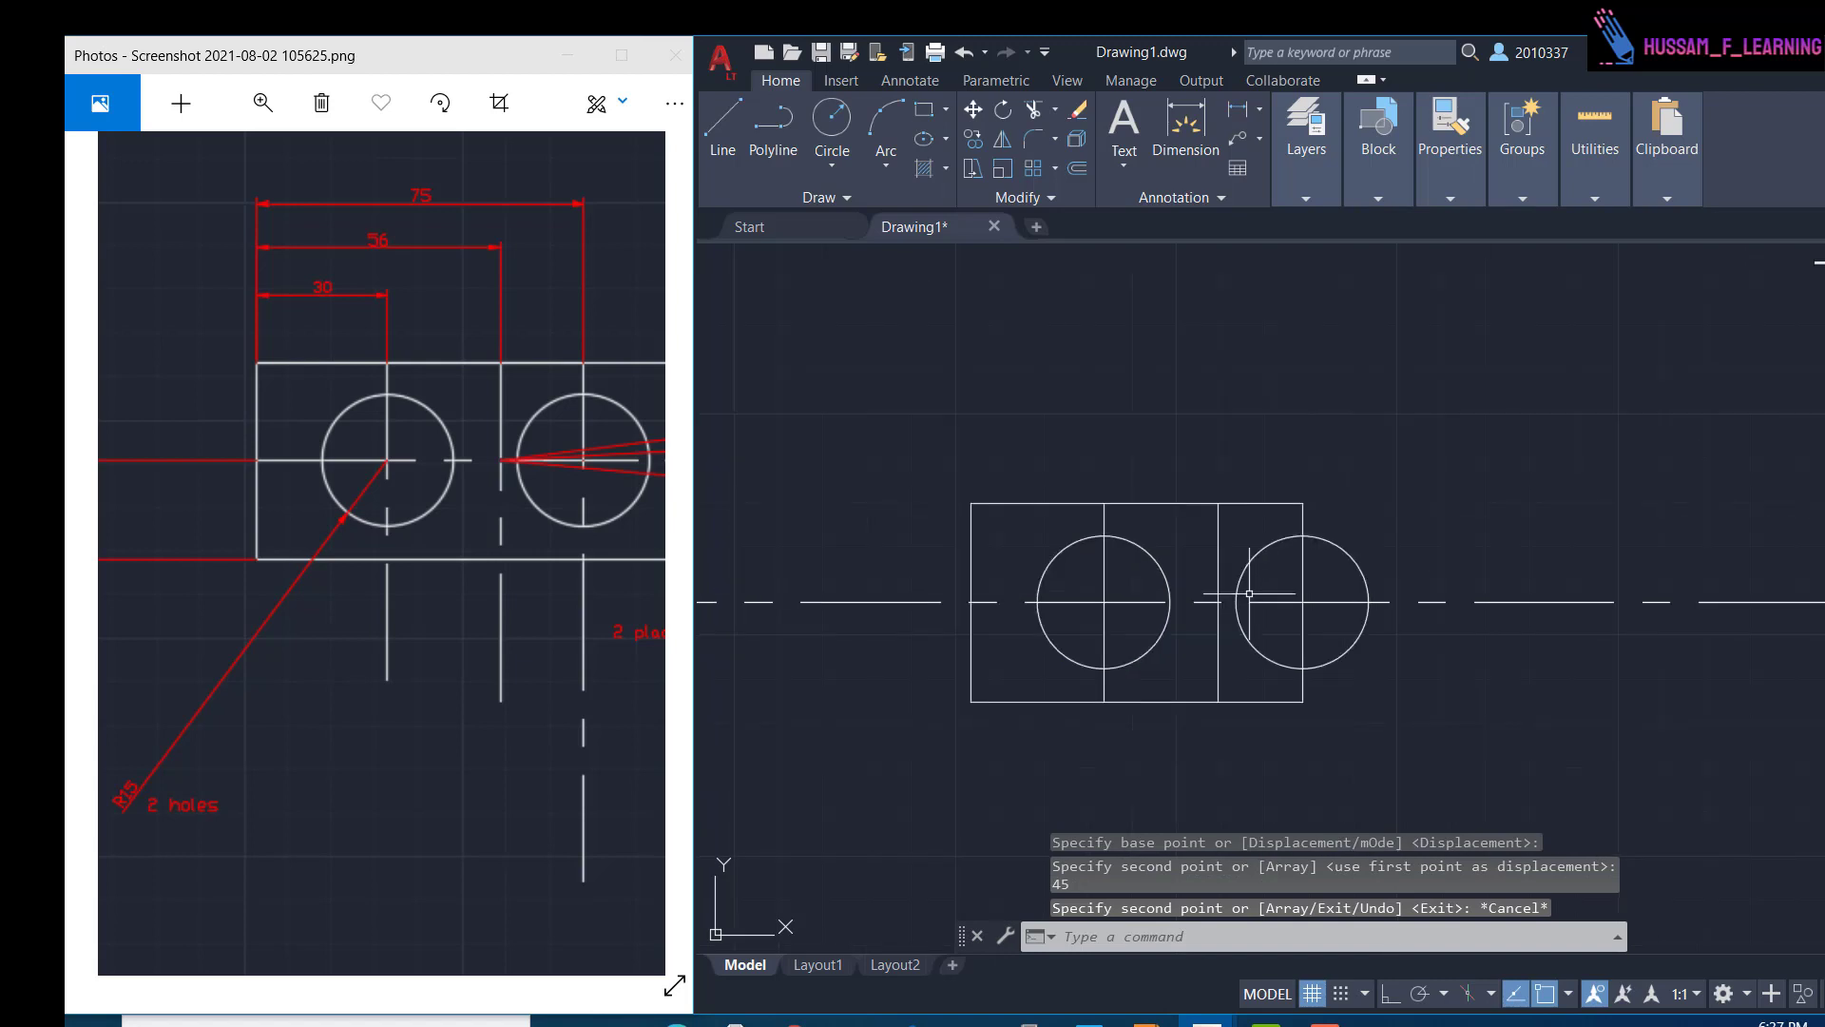
- Examine the curved end of the part in the reference image, including its arc radii, fillet sizes and angle
middle_click_drag(1198, 574, 1195, 620)
mouse_move(559, 486)
left_mouse_down()
mouse_move(358, 481)
mouse_move(230, 512)
left_mouse_up()
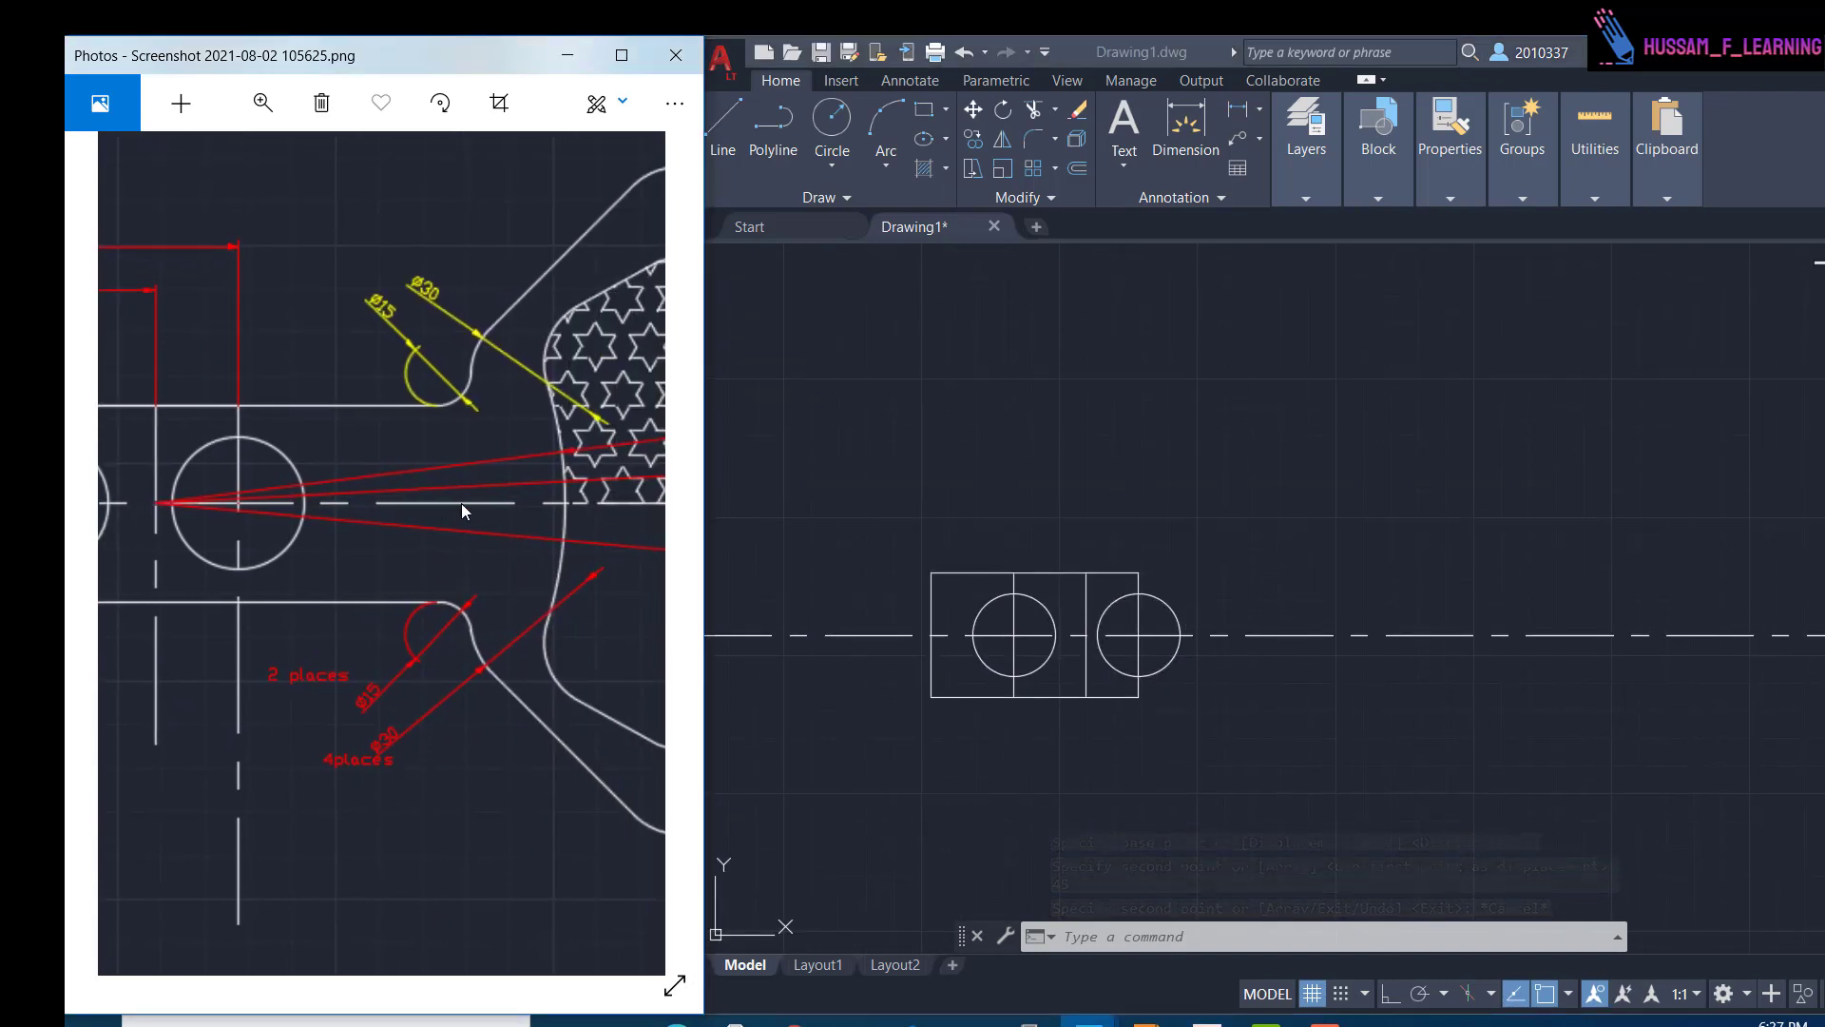
scroll(460, 503, "down", 2)
left_click_drag(474, 507, 317, 522)
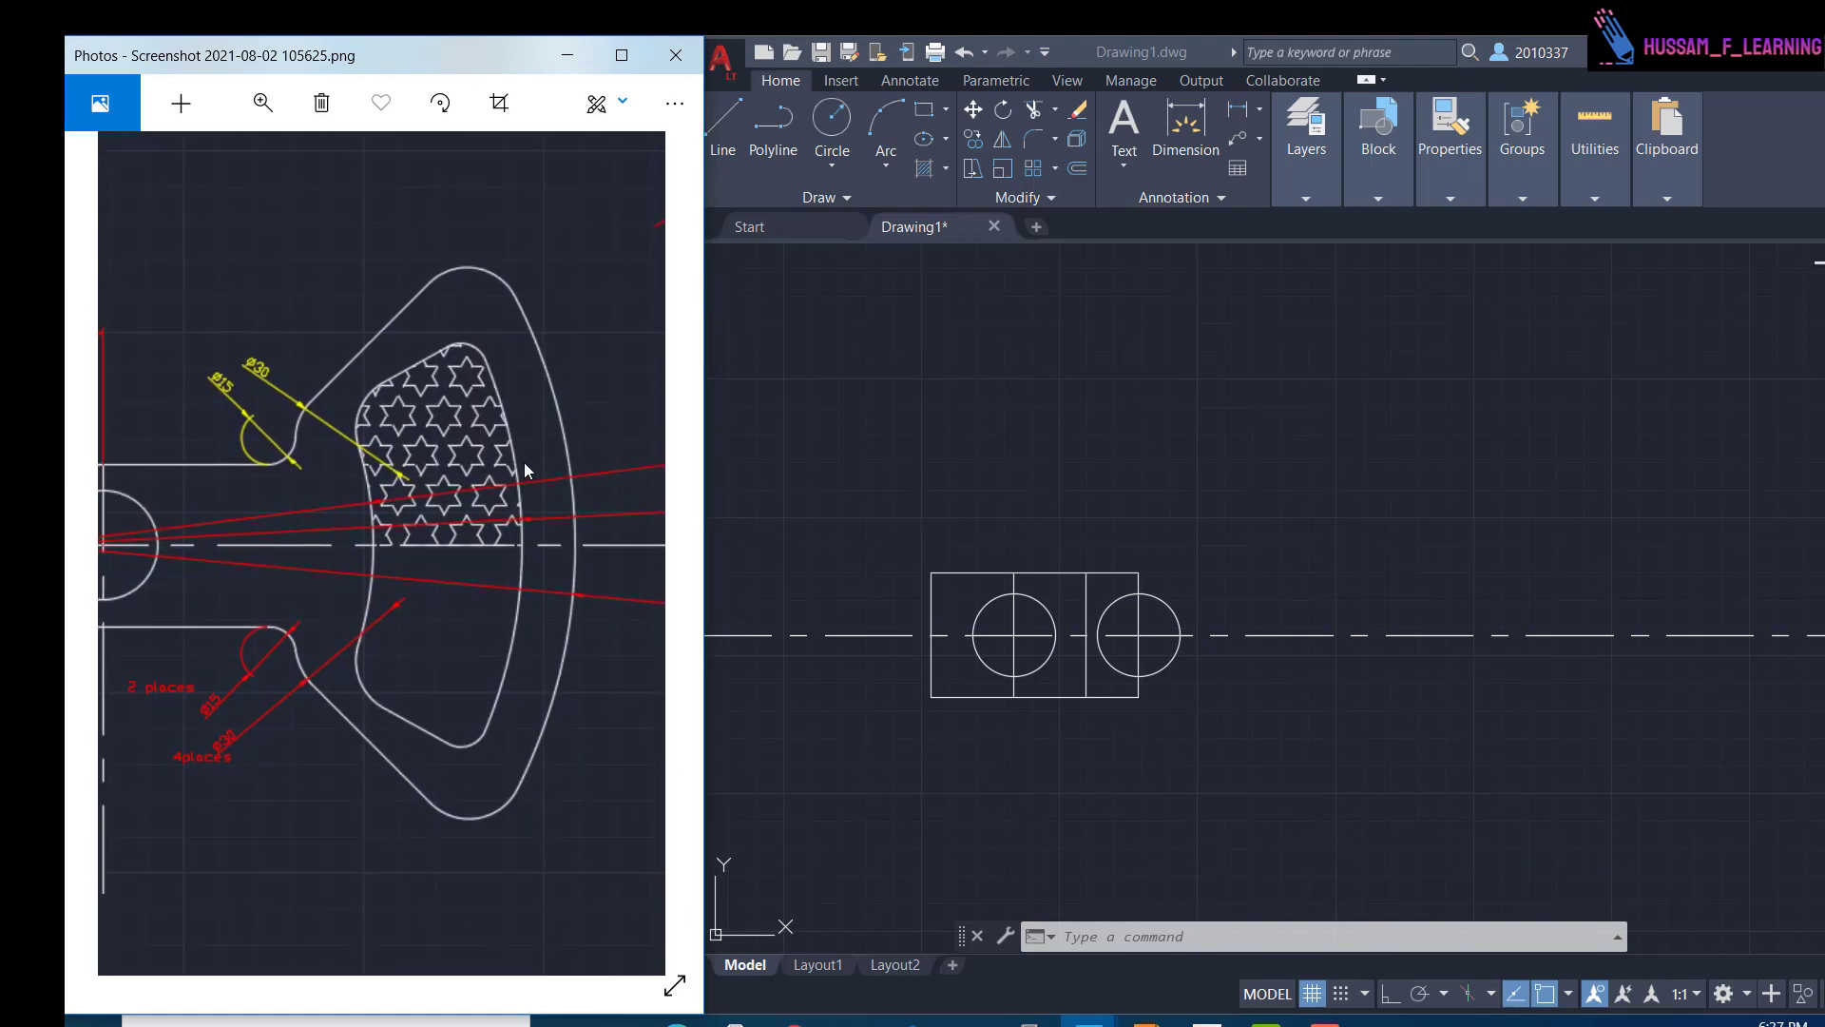
left_click_drag(559, 517, 208, 526)
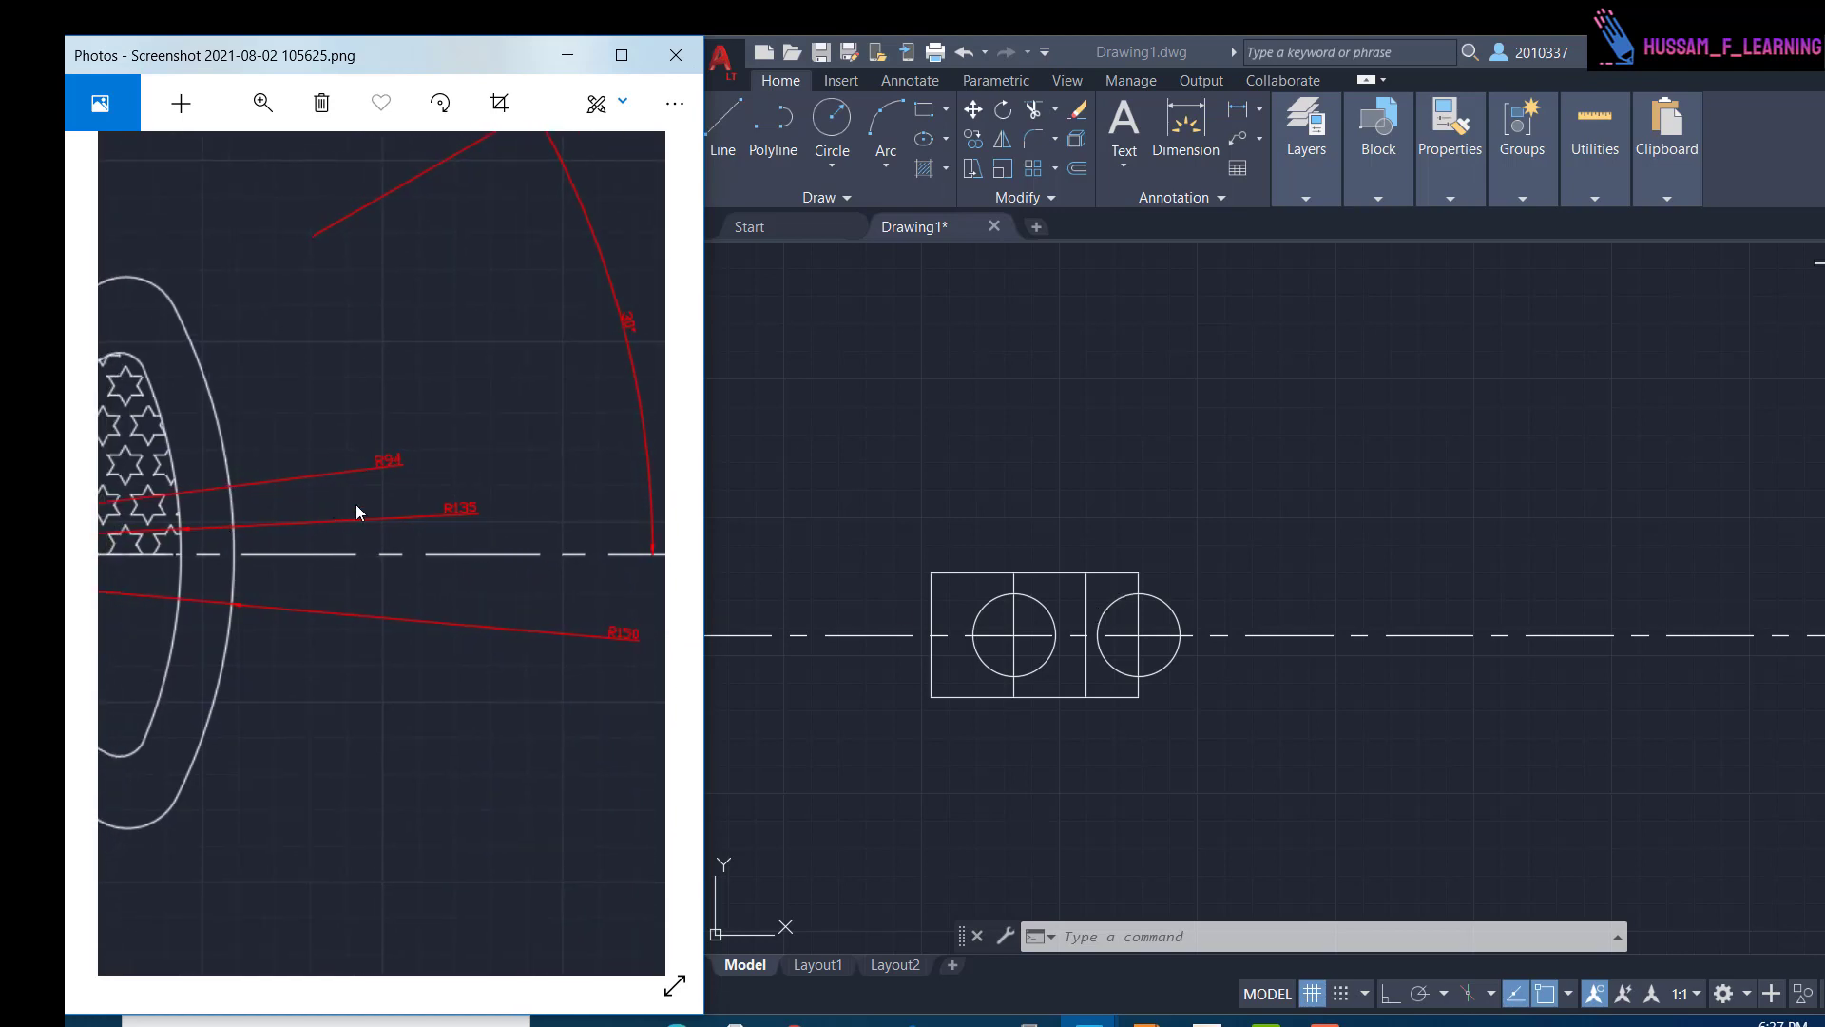
left_click_drag(359, 511, 608, 544)
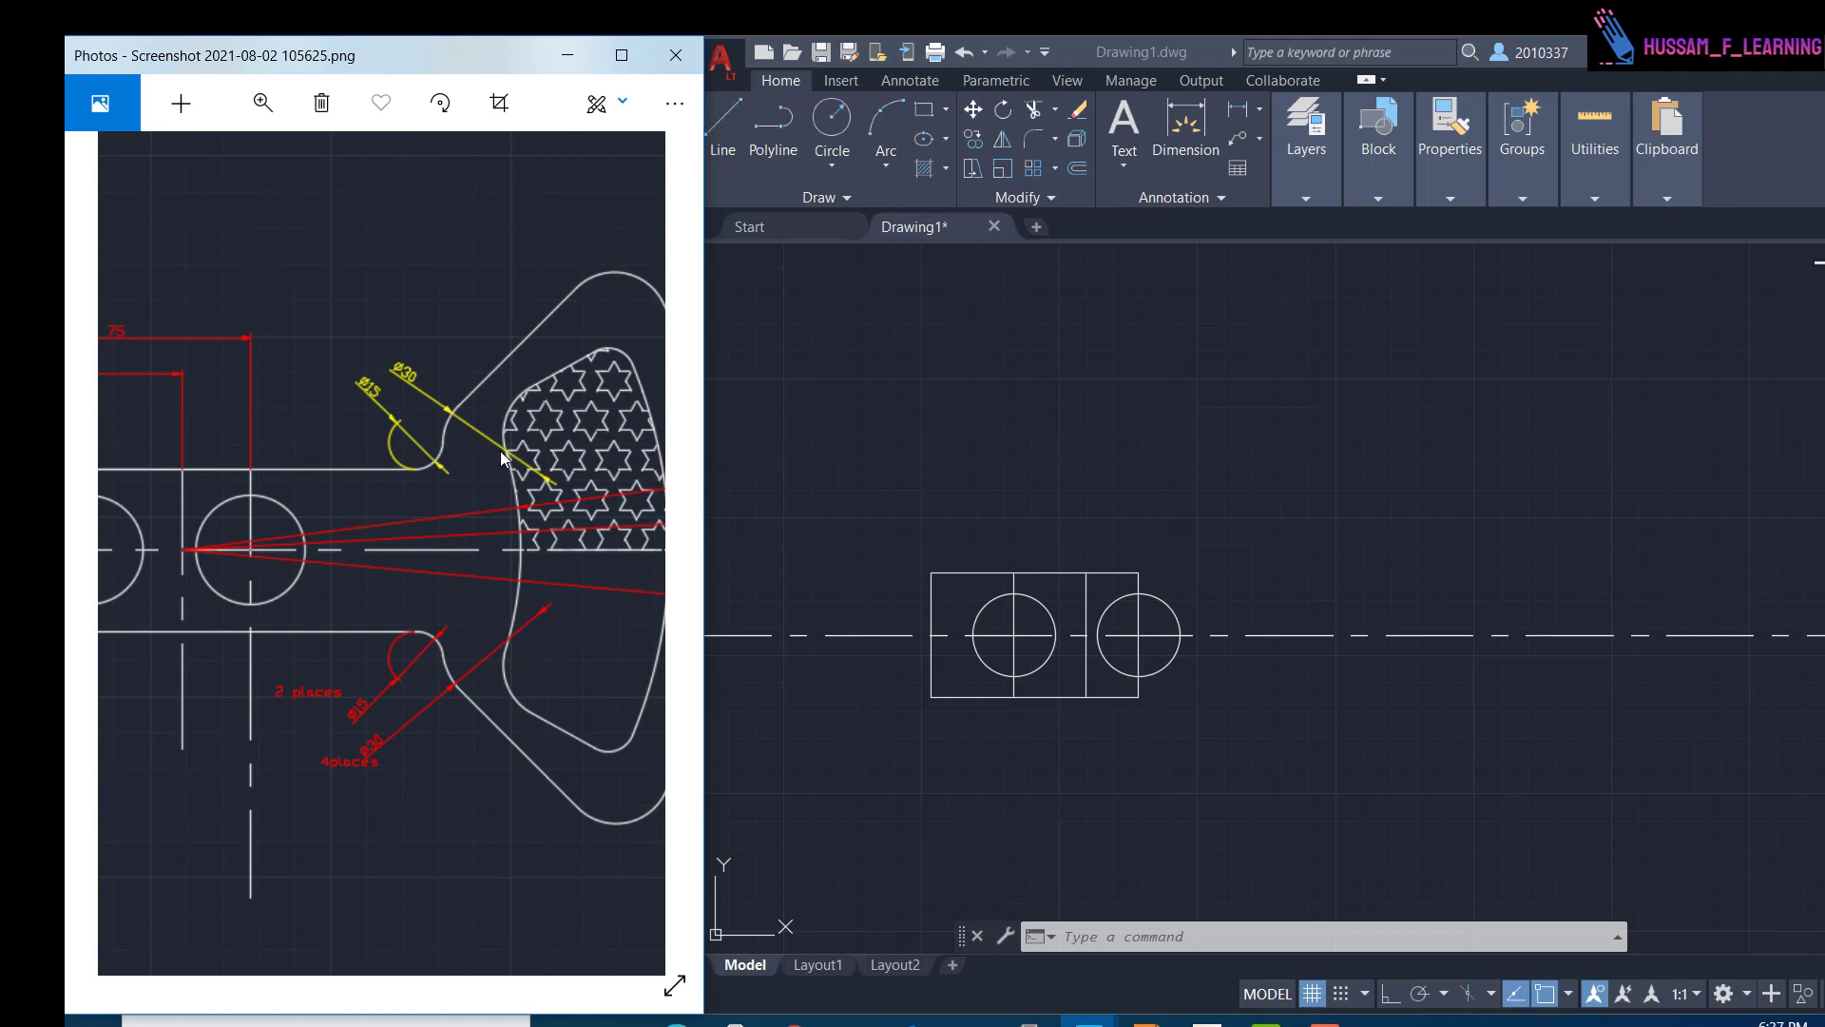
scroll(502, 453, "down", 1)
left_click_drag(502, 452, 458, 531)
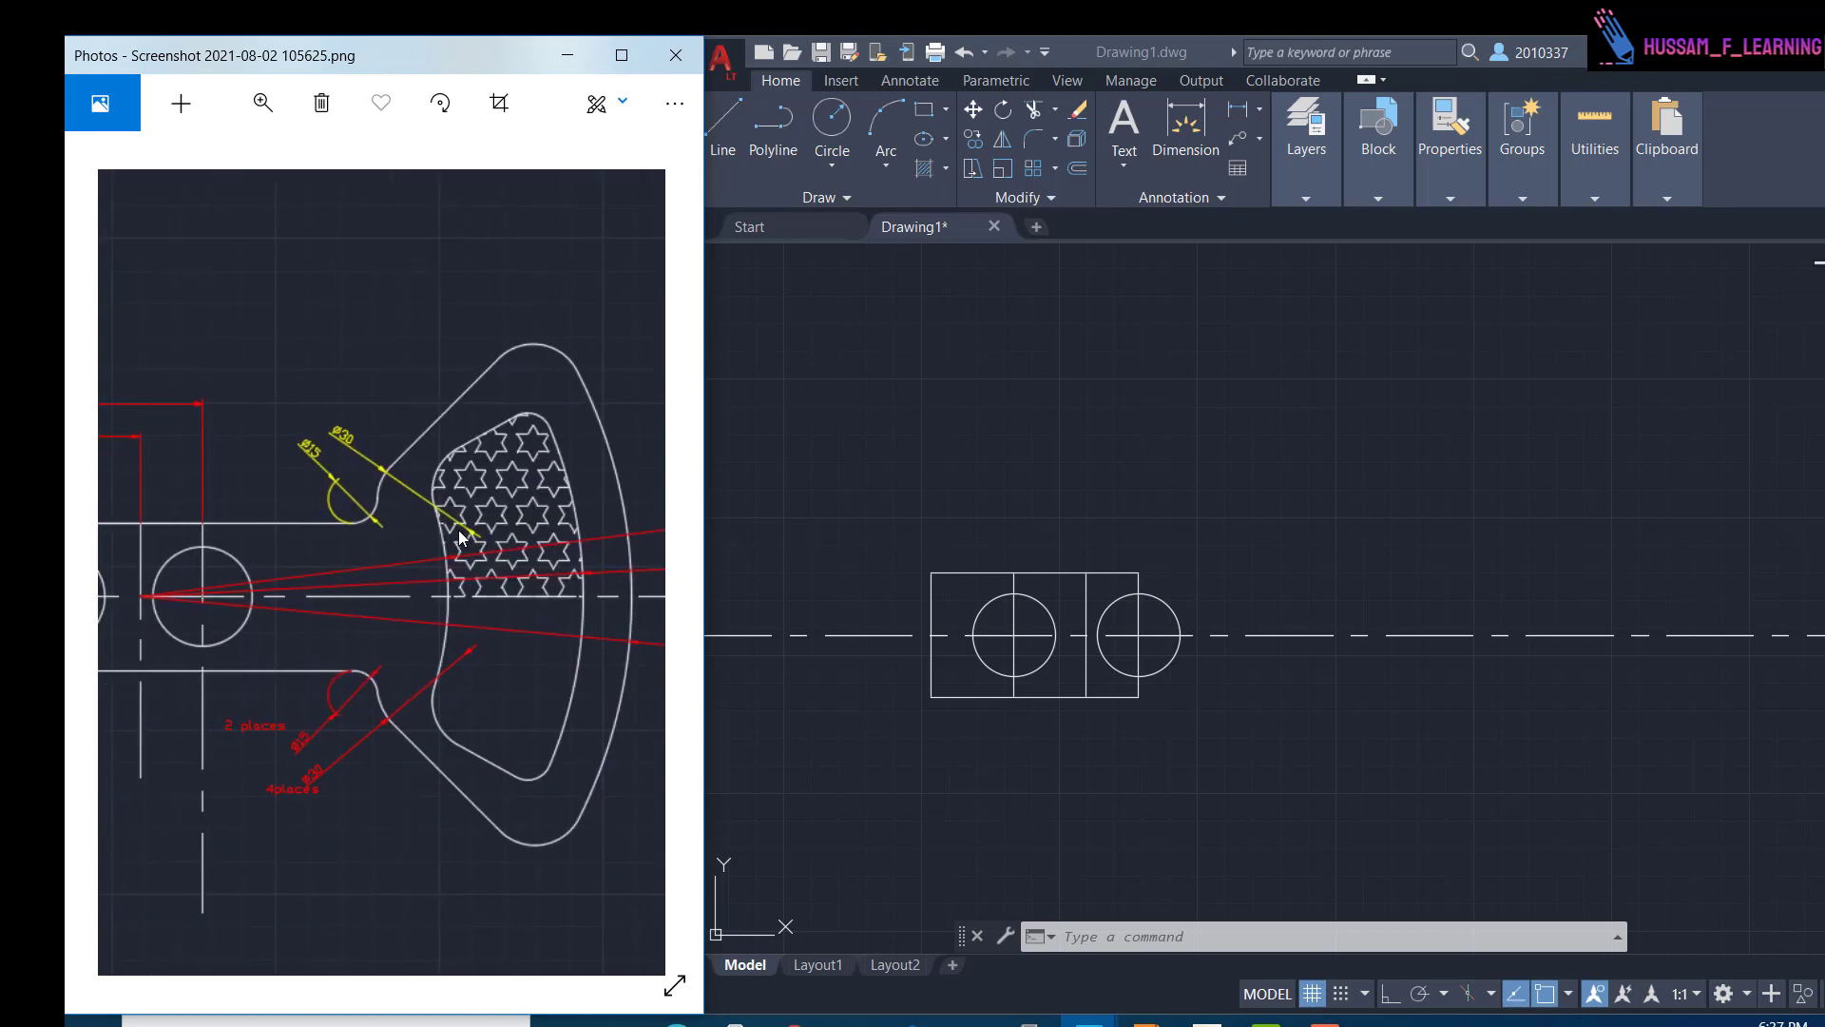
scroll(1091, 598, "up", 2)
scroll(1089, 599, "up", 2)
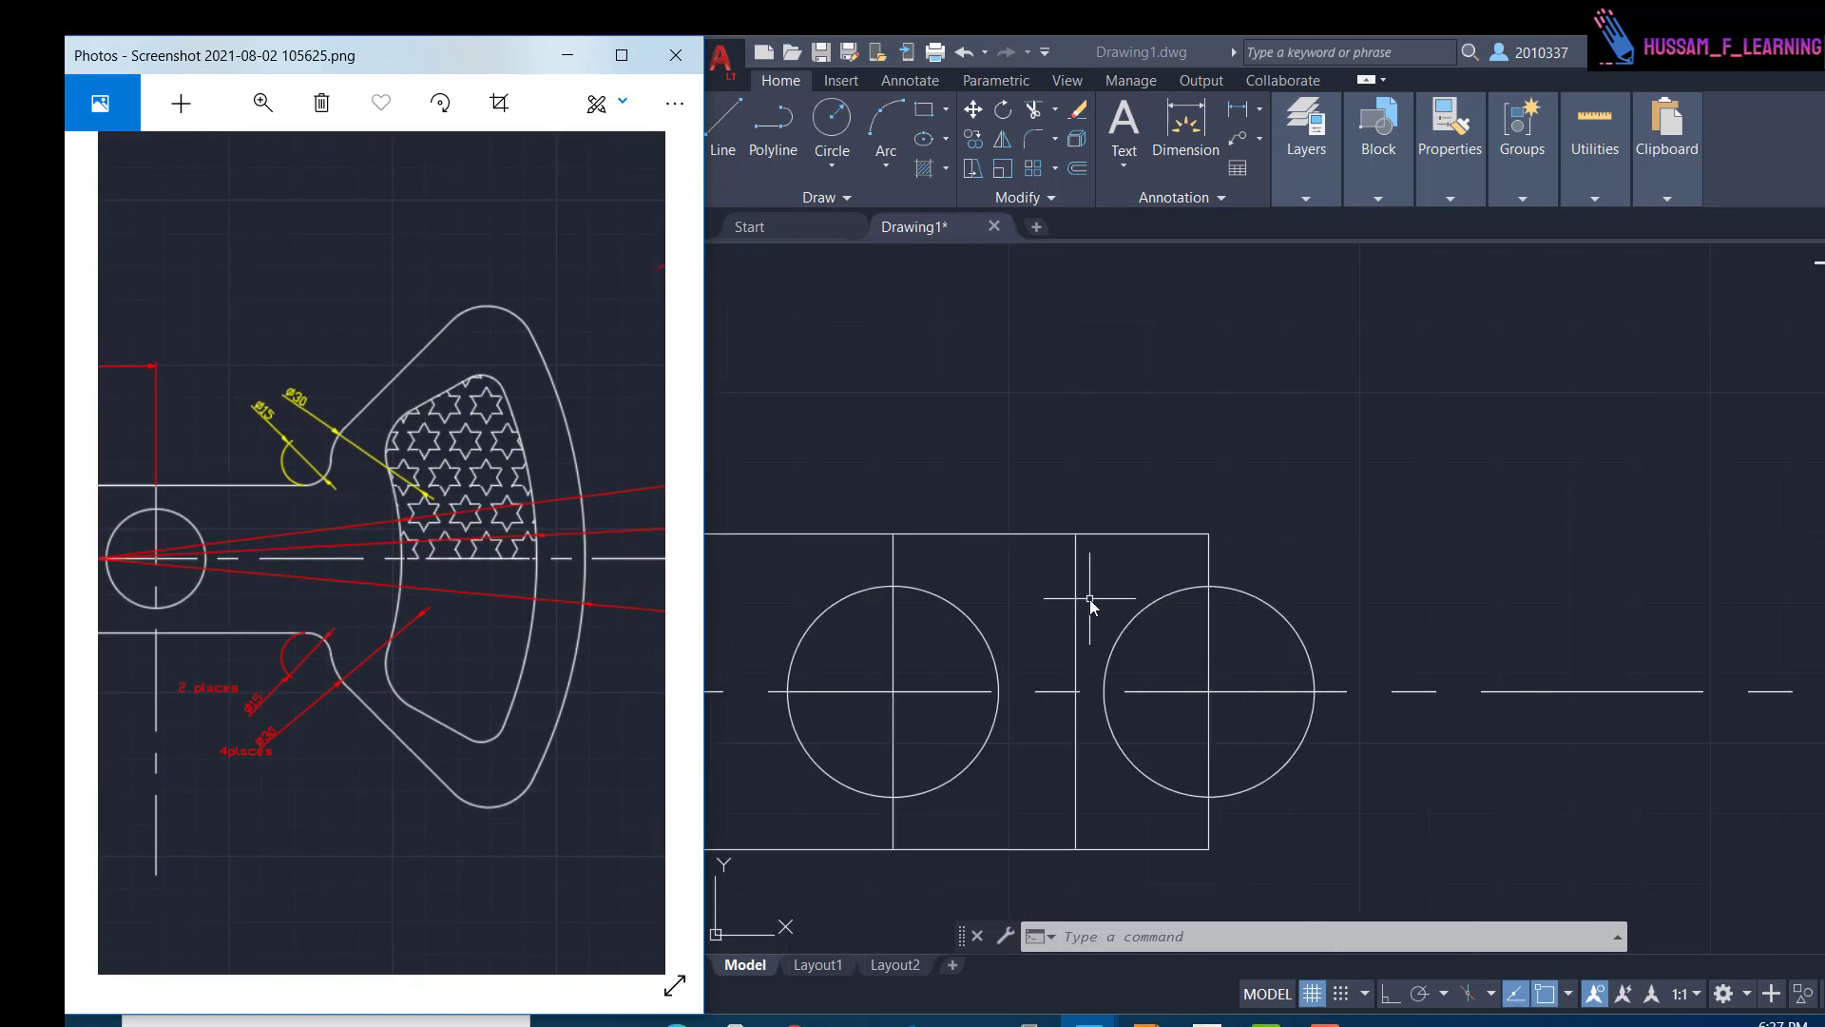
scroll(1089, 599, "down", 2)
left_click(1089, 599)
type("x")
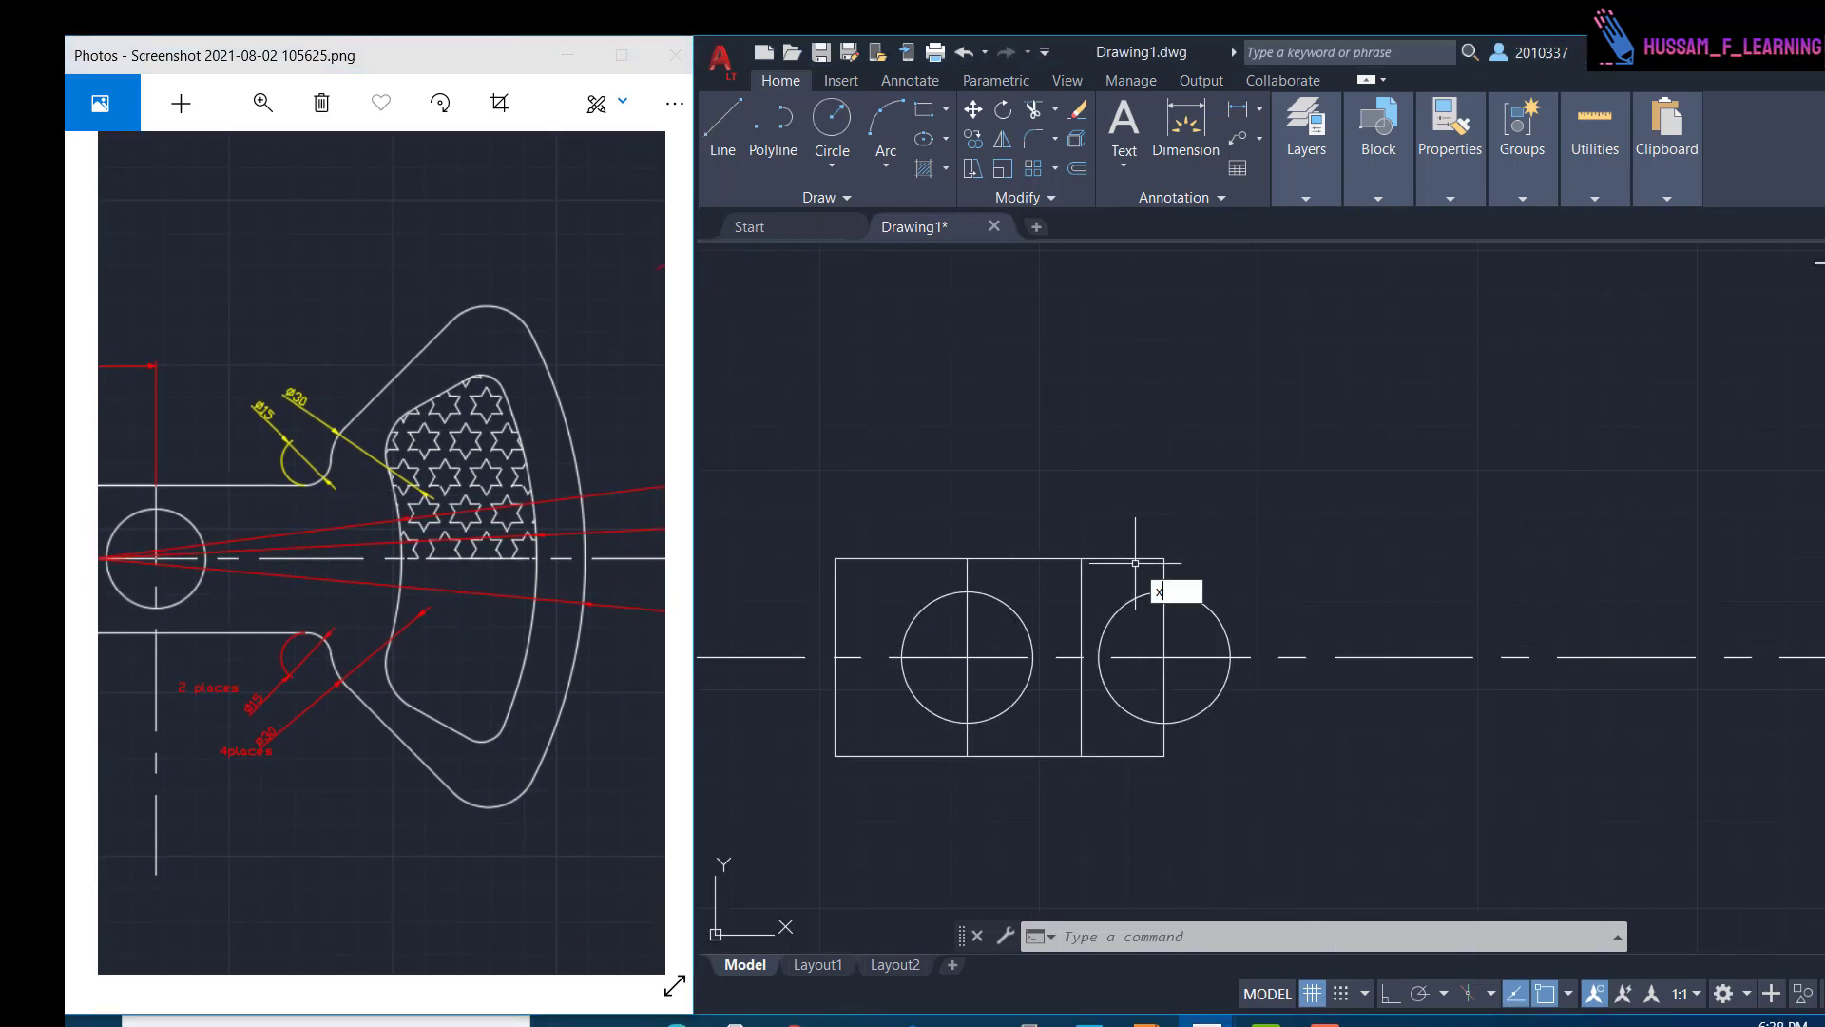
type("l")
key("Return")
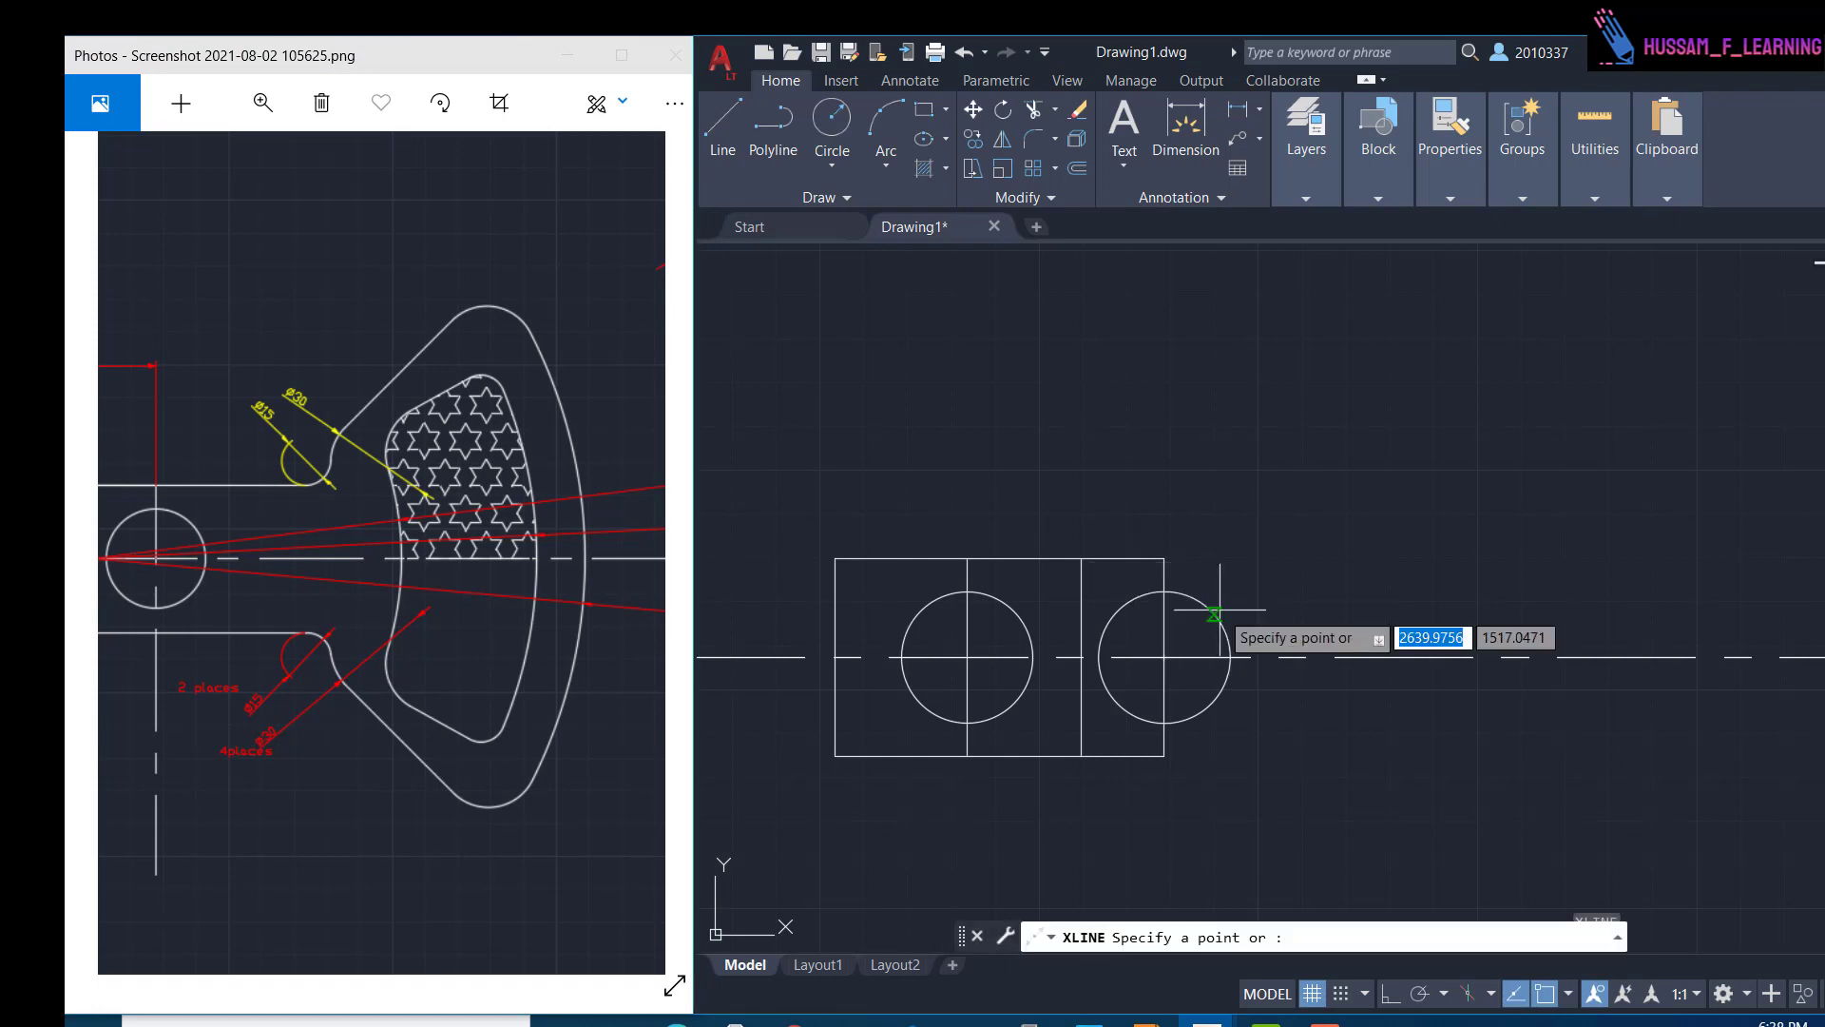
left_click(1081, 656)
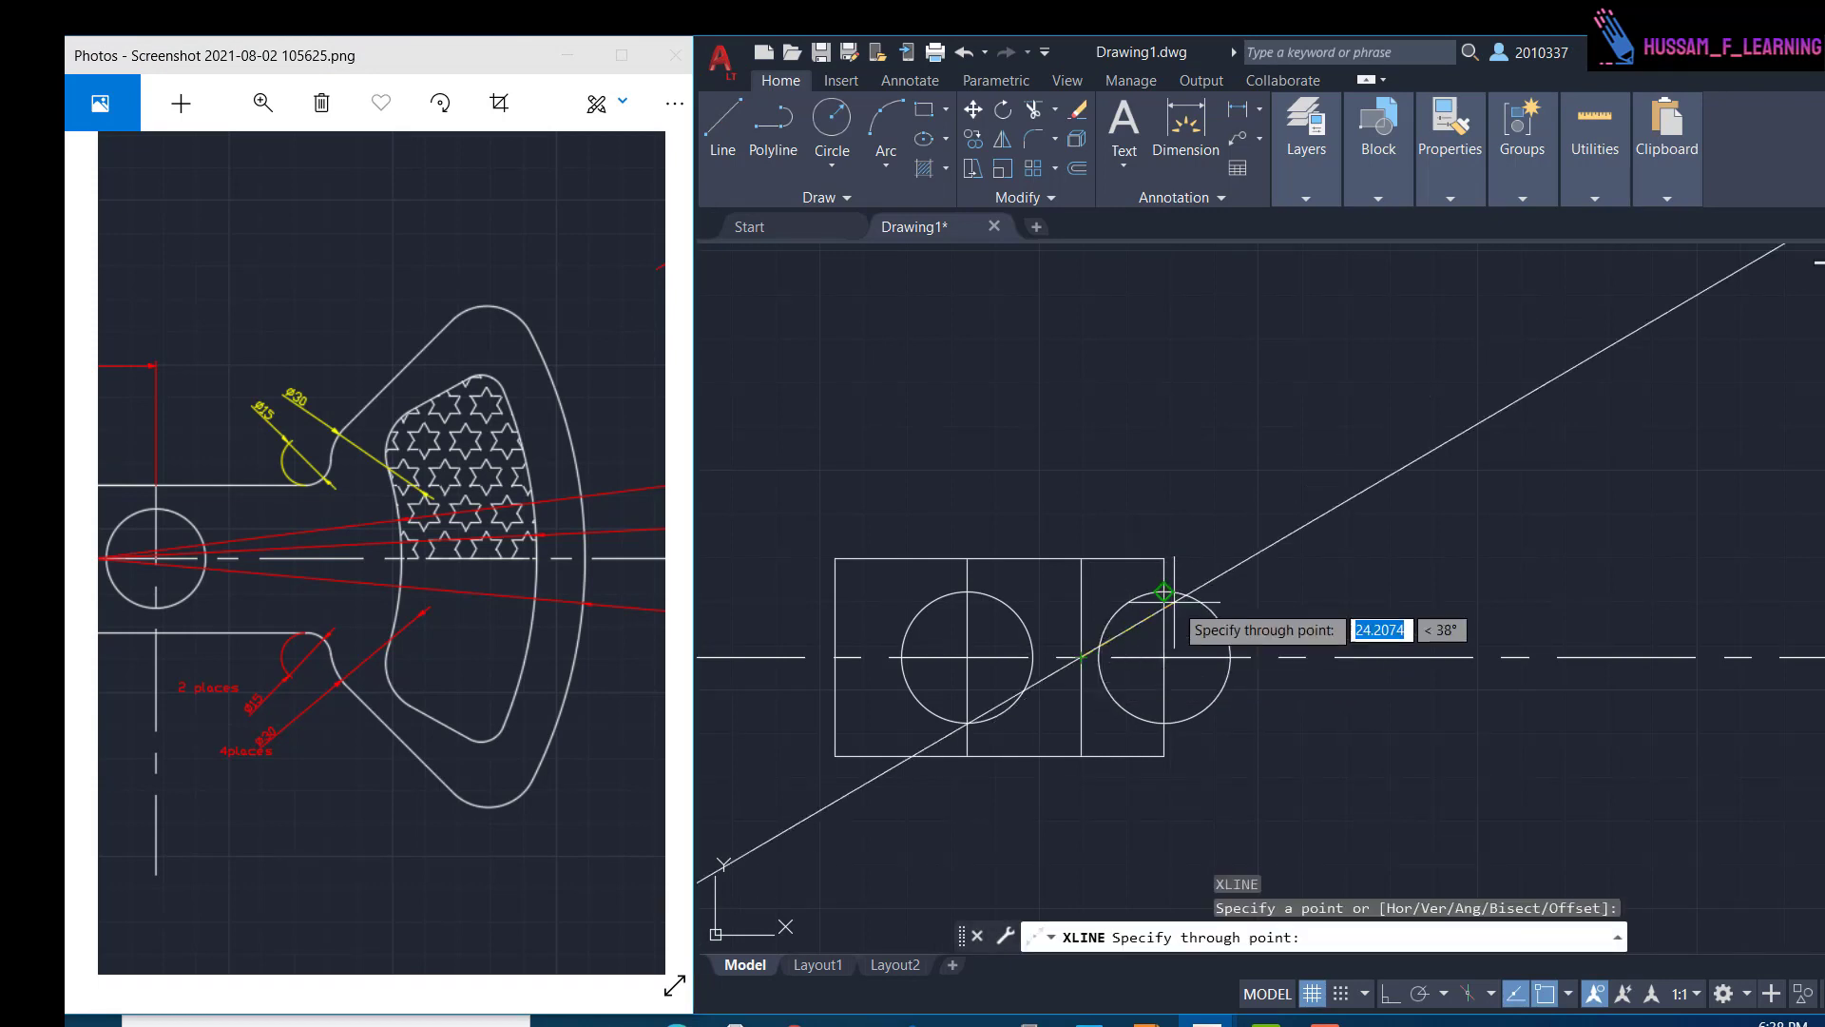
key("Escape")
- Set the current linetype to CENTER for new objects
left_click(1447, 202)
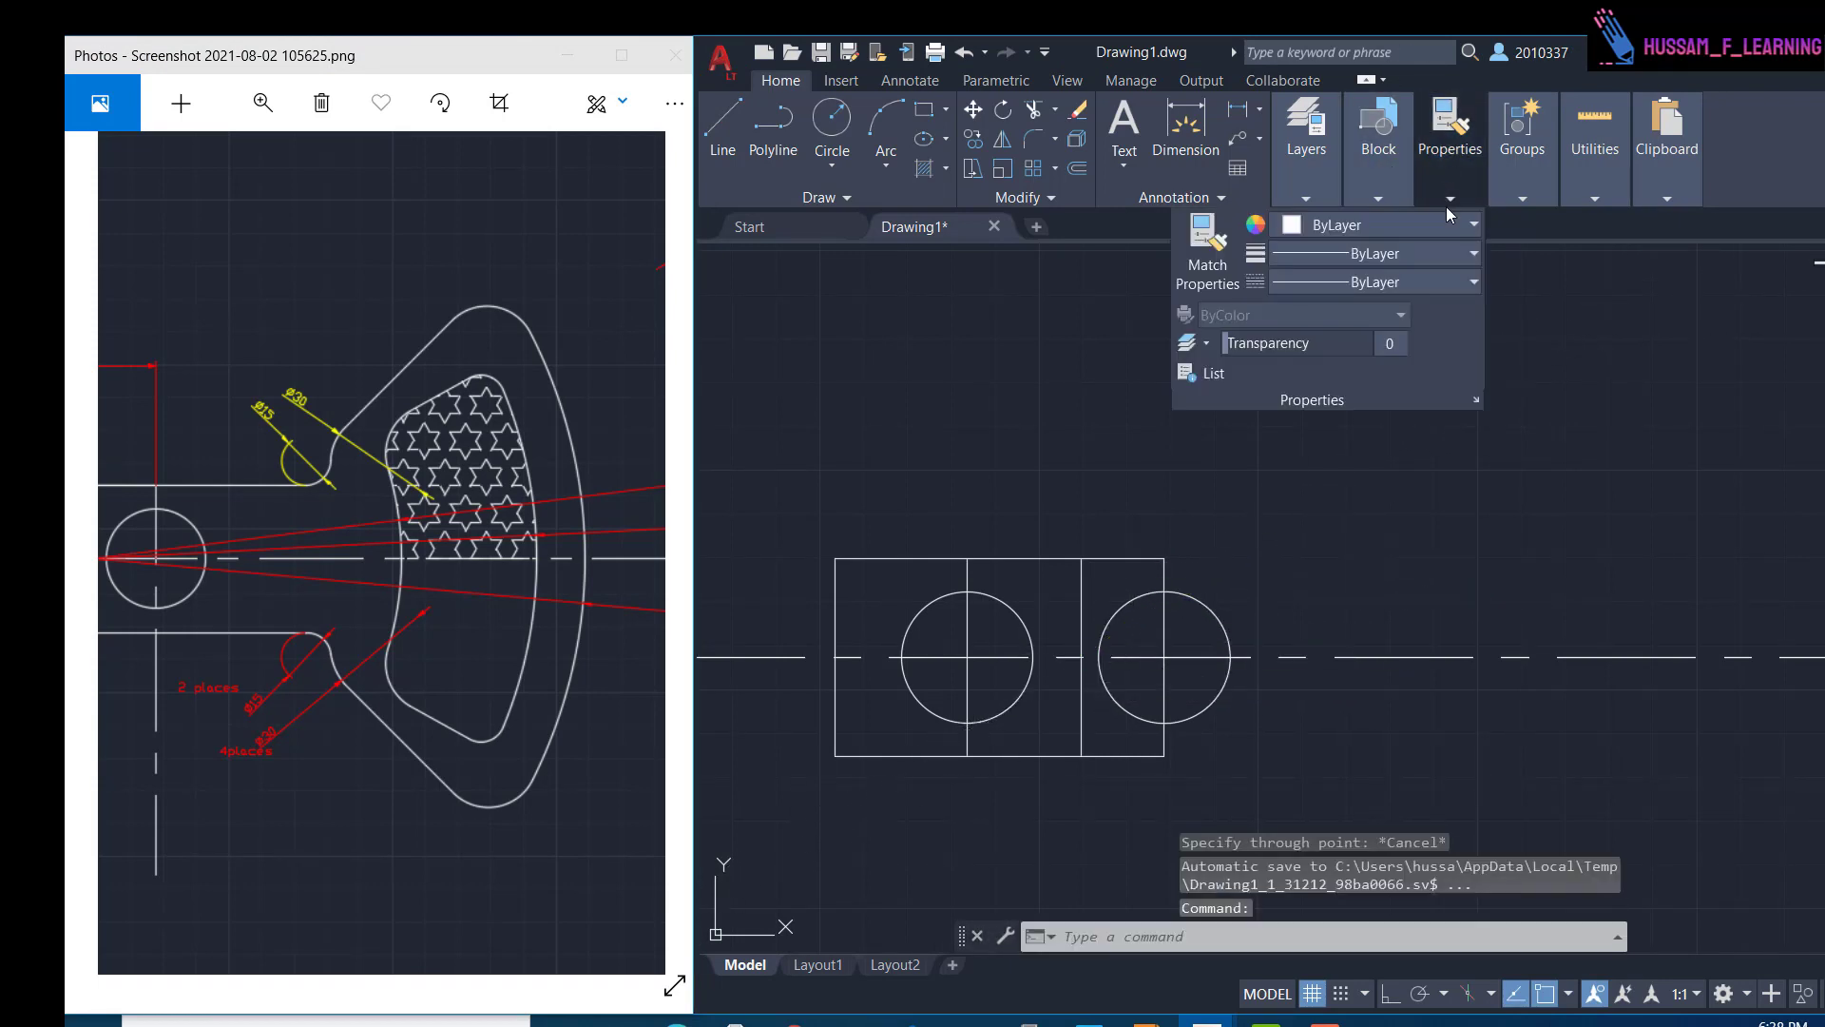
left_click(1423, 283)
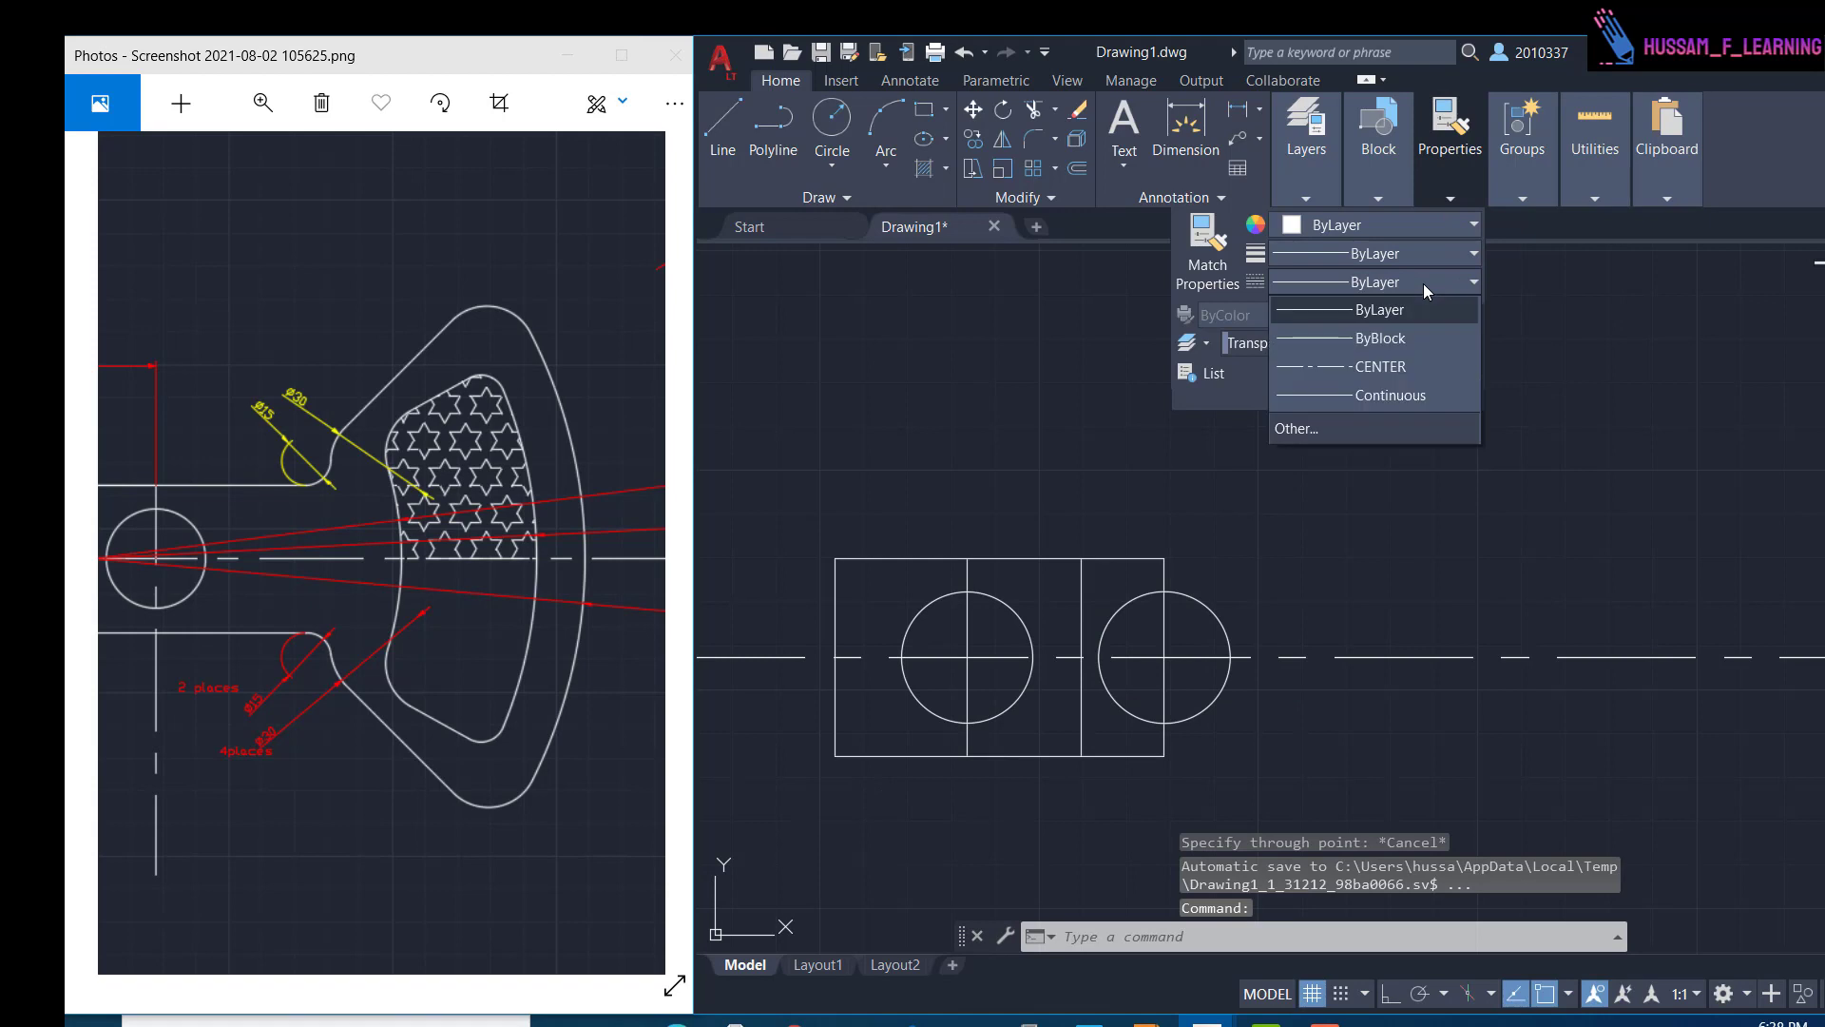
left_click(1344, 379)
left_click(1499, 529)
key("Escape")
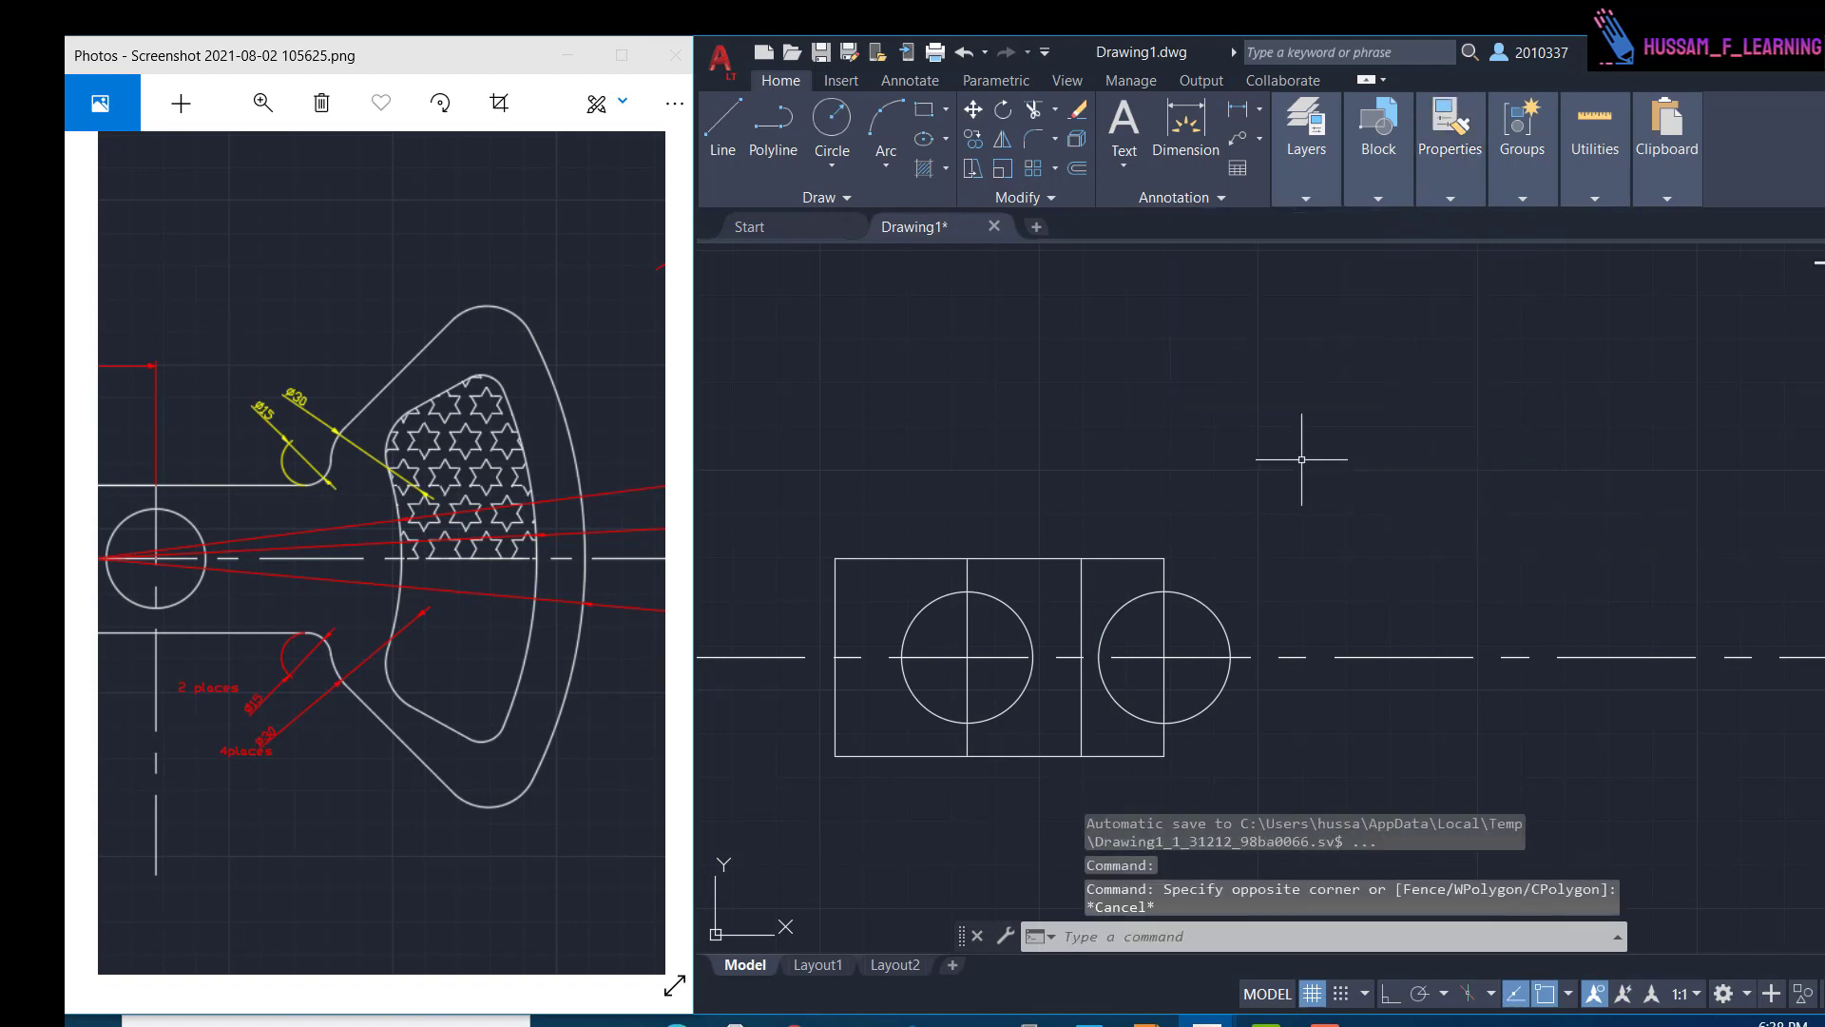
left_click(1452, 192)
left_click(1398, 509)
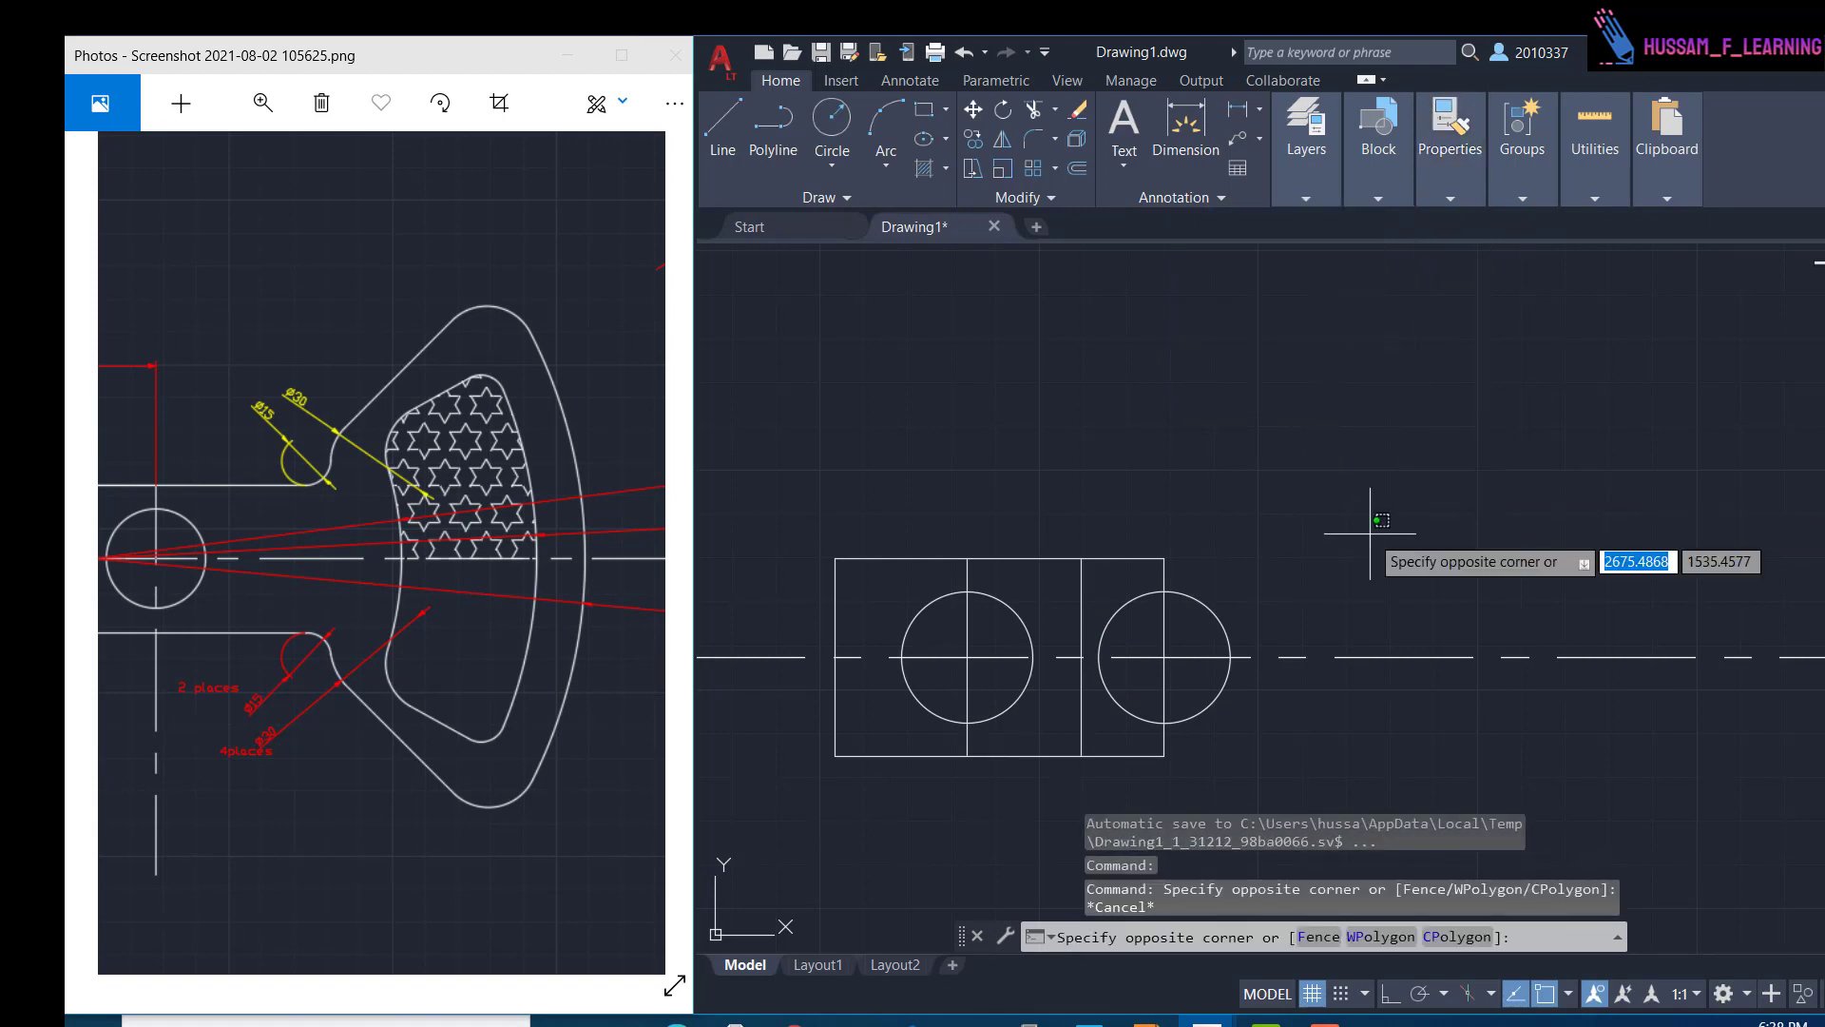
key("Escape")
- Draw a construction line at 30° through the point where the middle vertical line crosses the horizontal centerline
type("x")
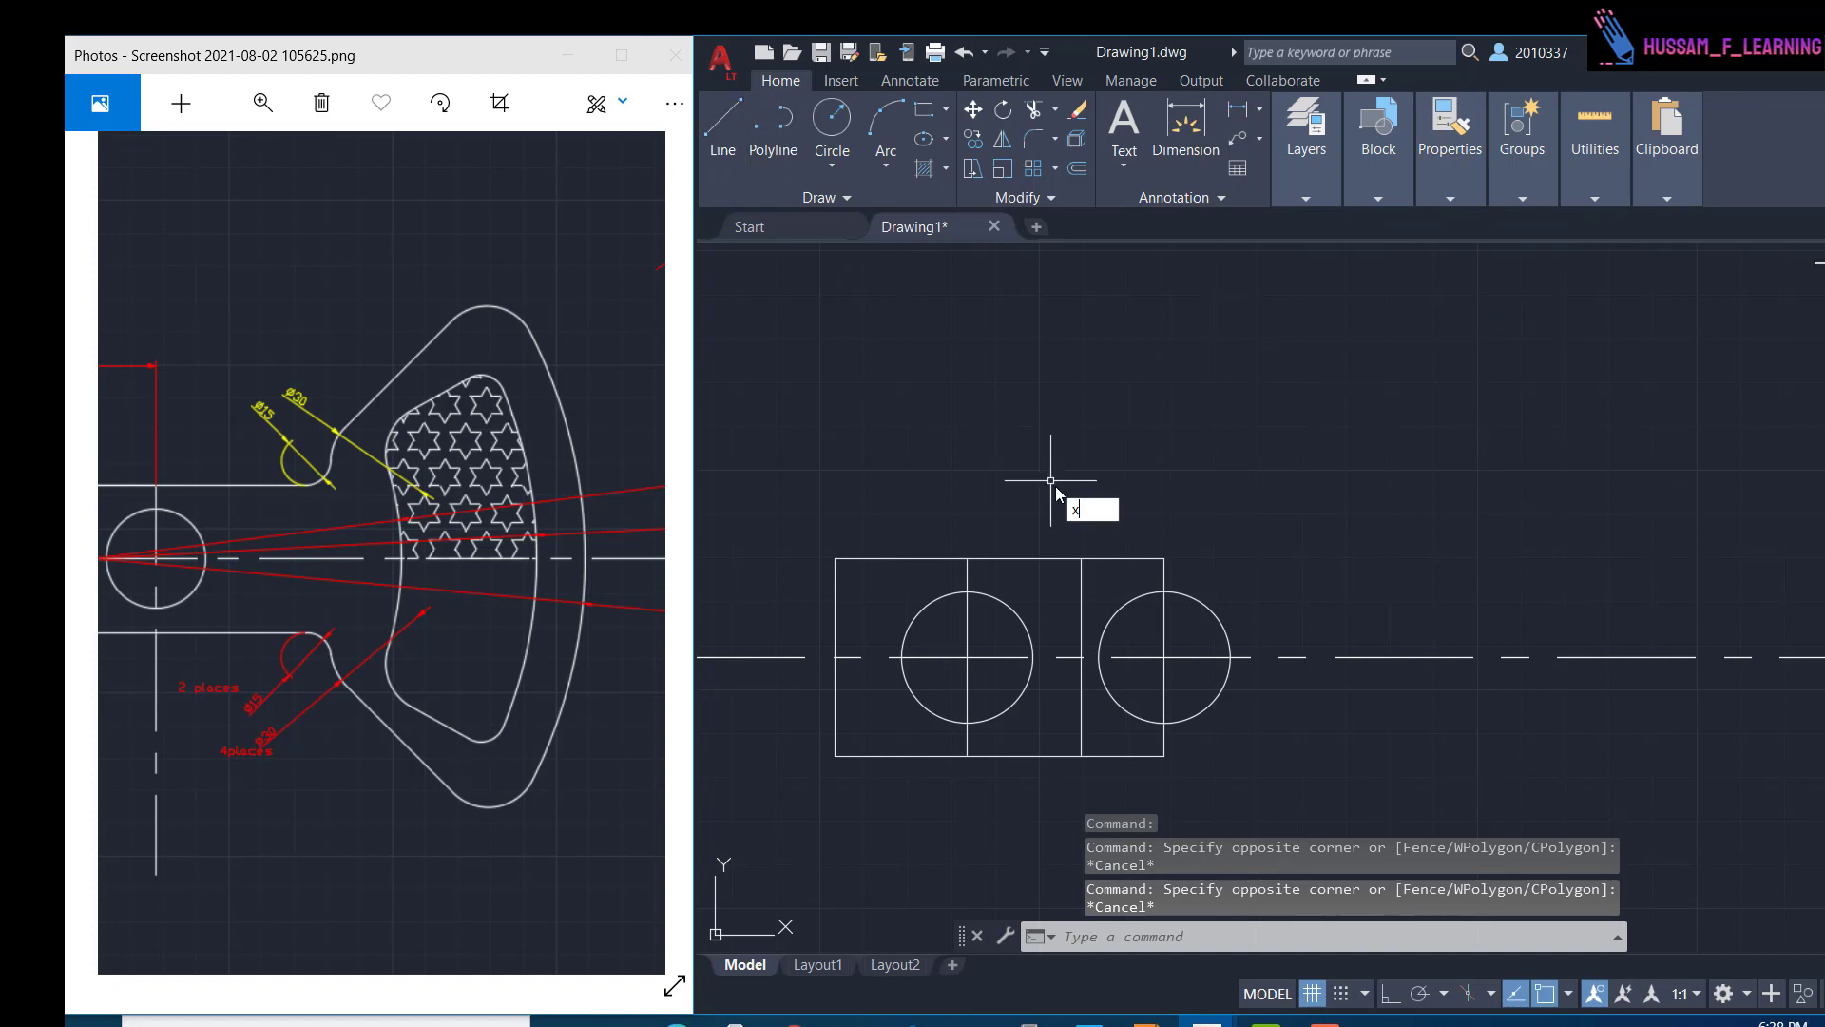
type("l")
key("Return")
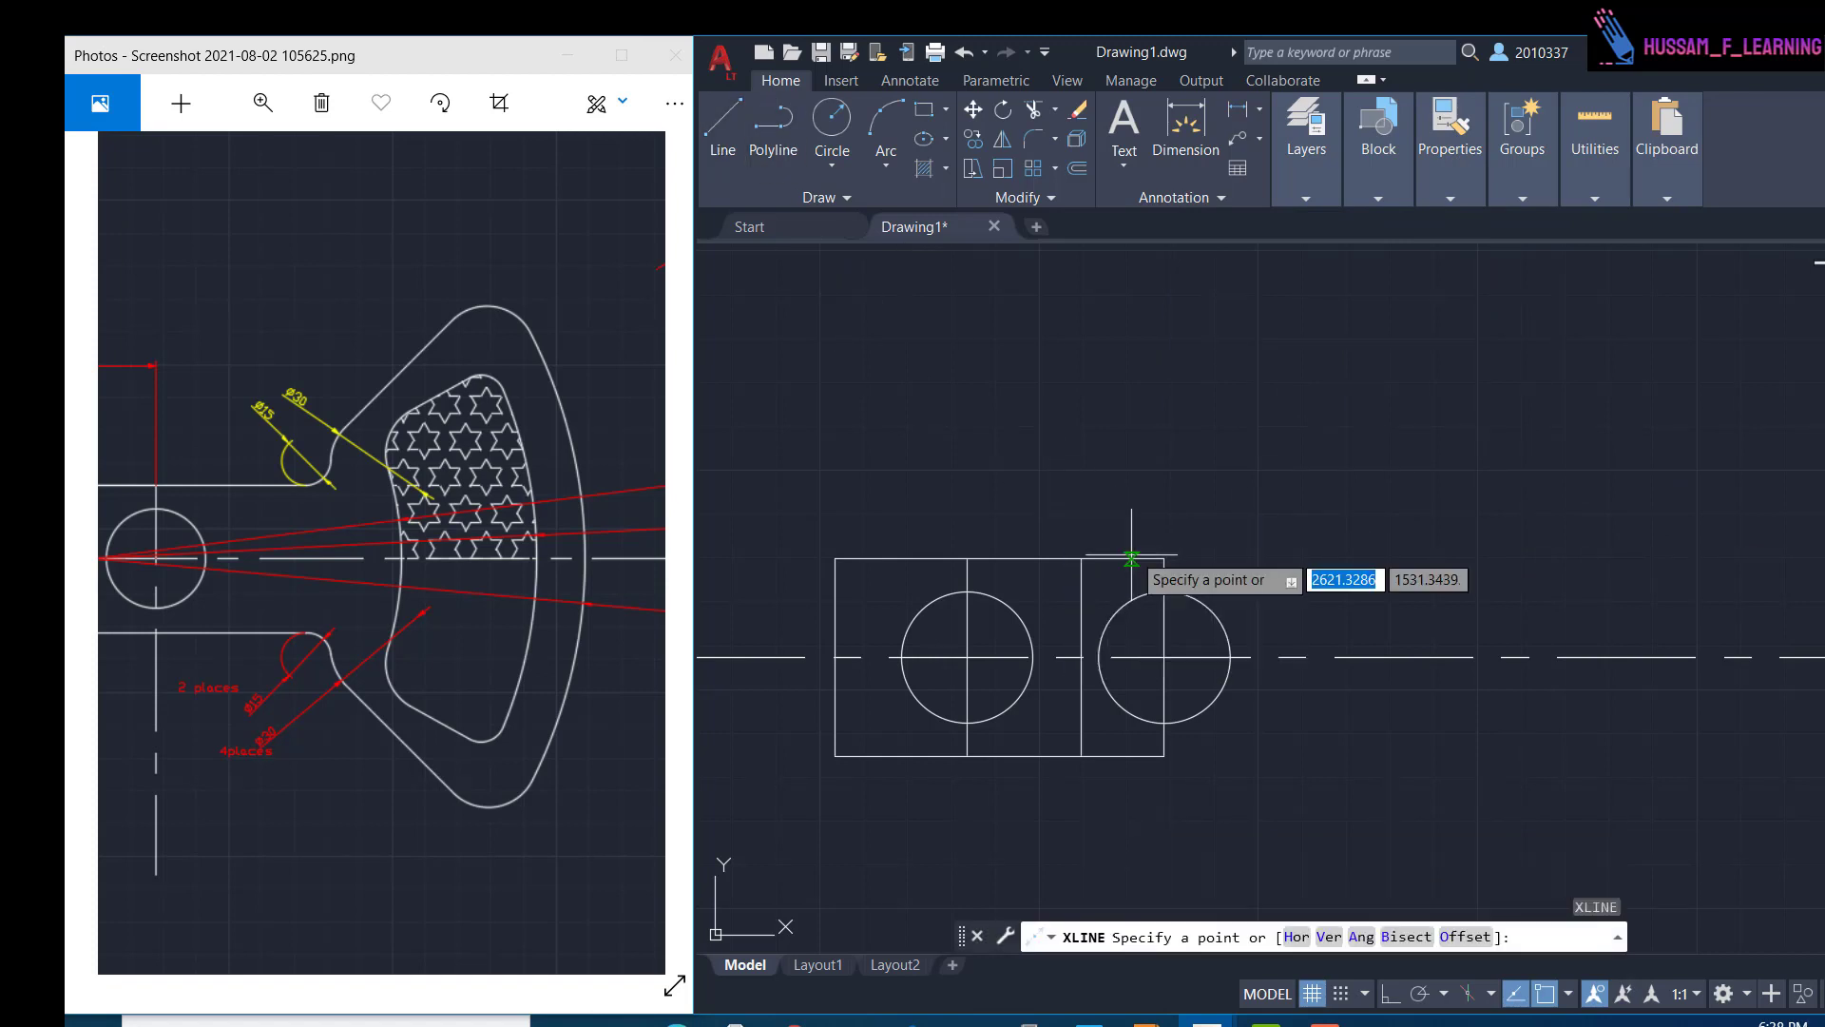
left_click(1081, 657)
key("Tab")
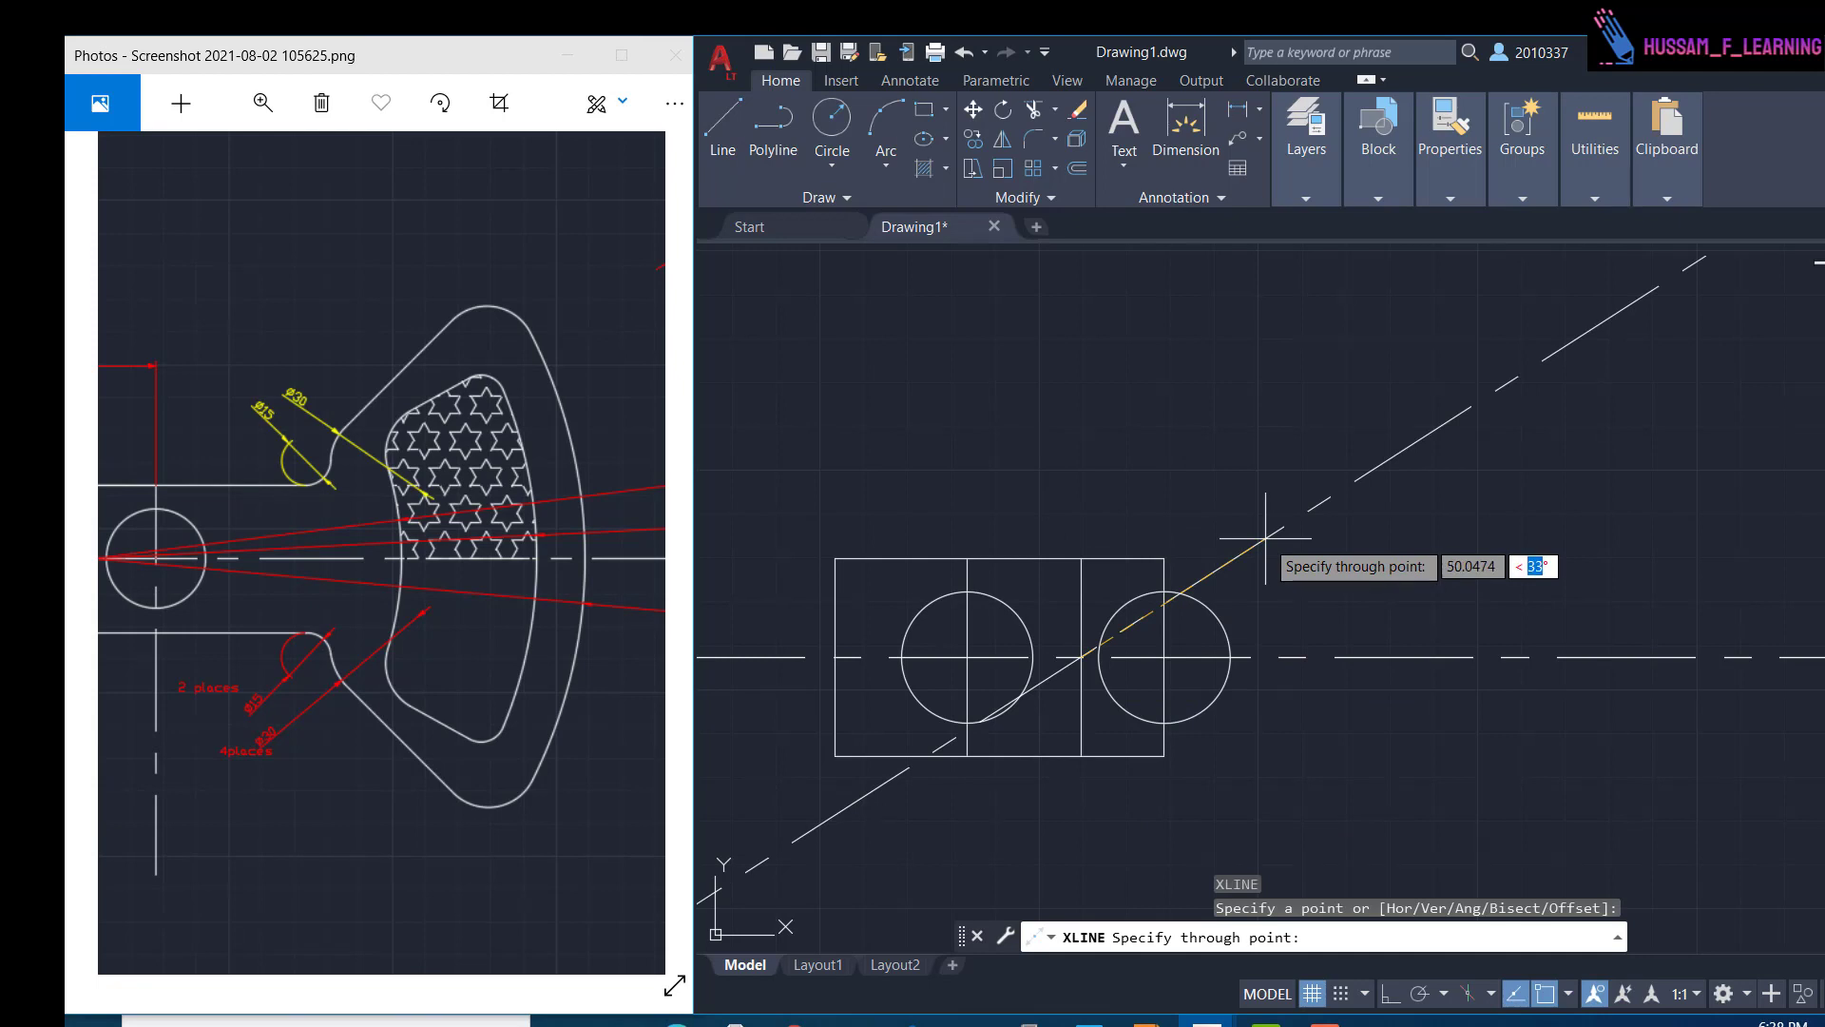
type("30")
key("Tab")
key("Return")
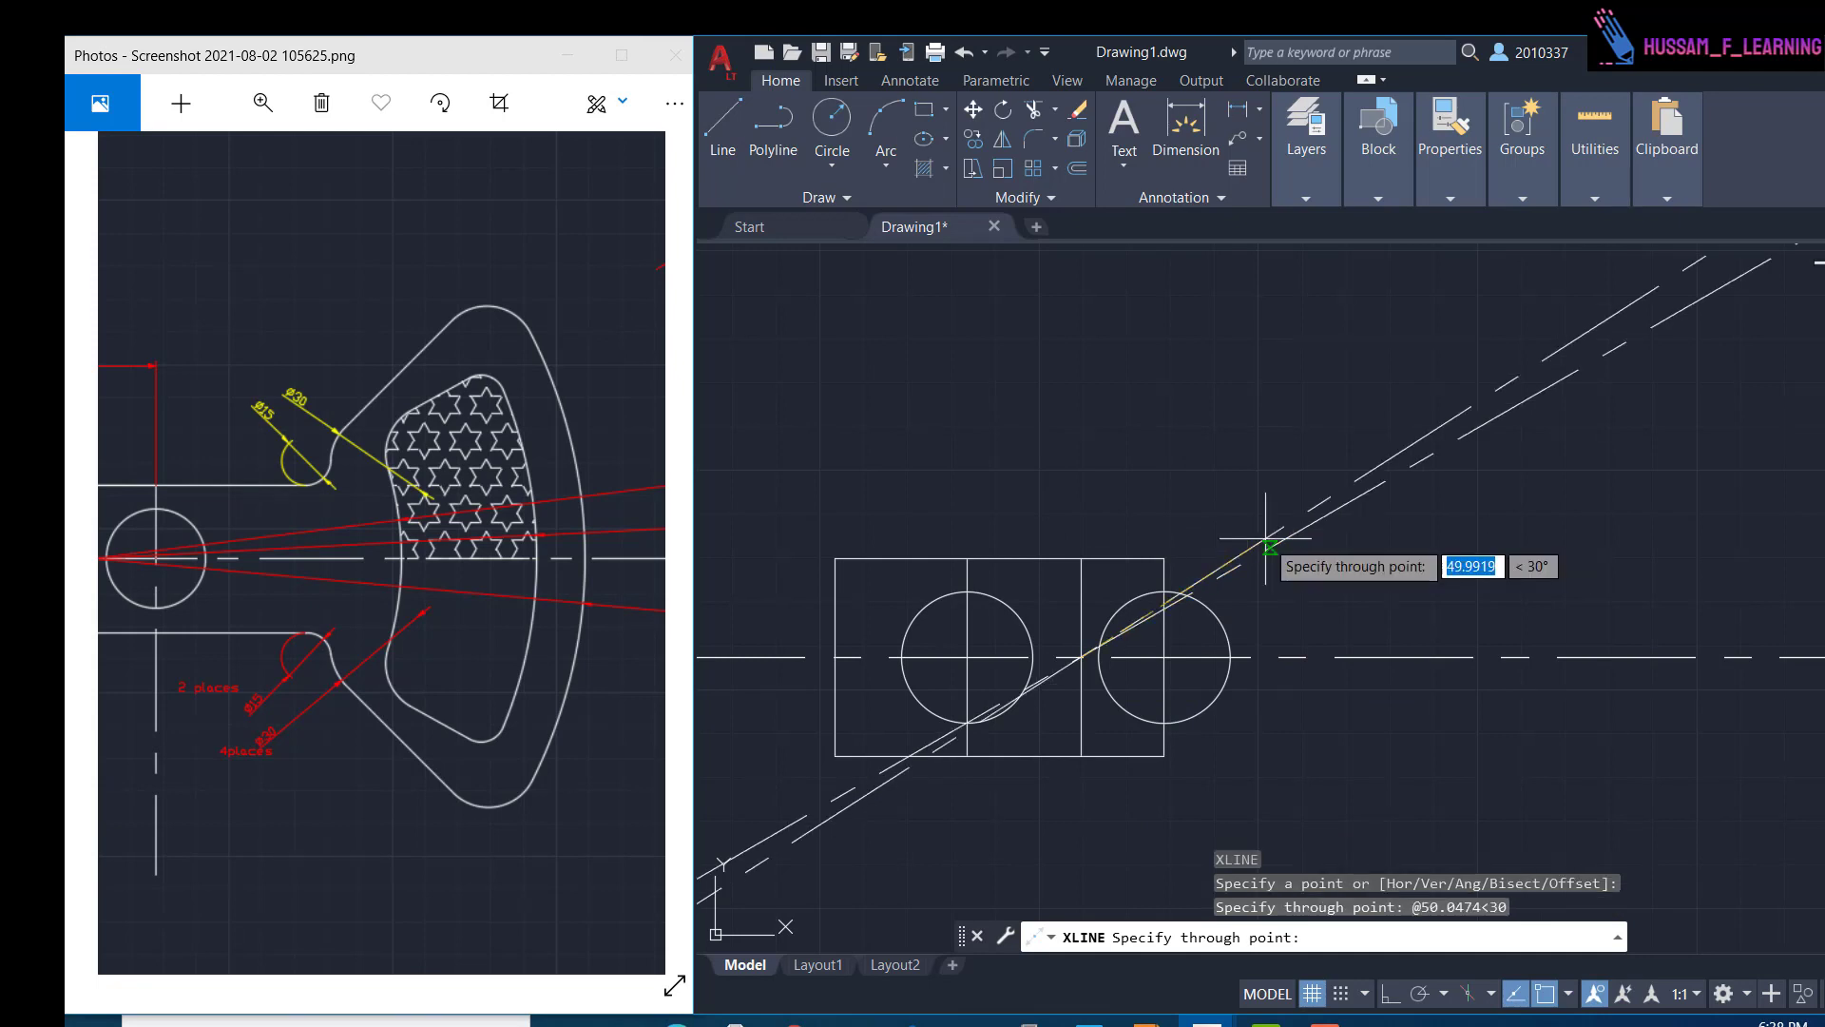
key("Return")
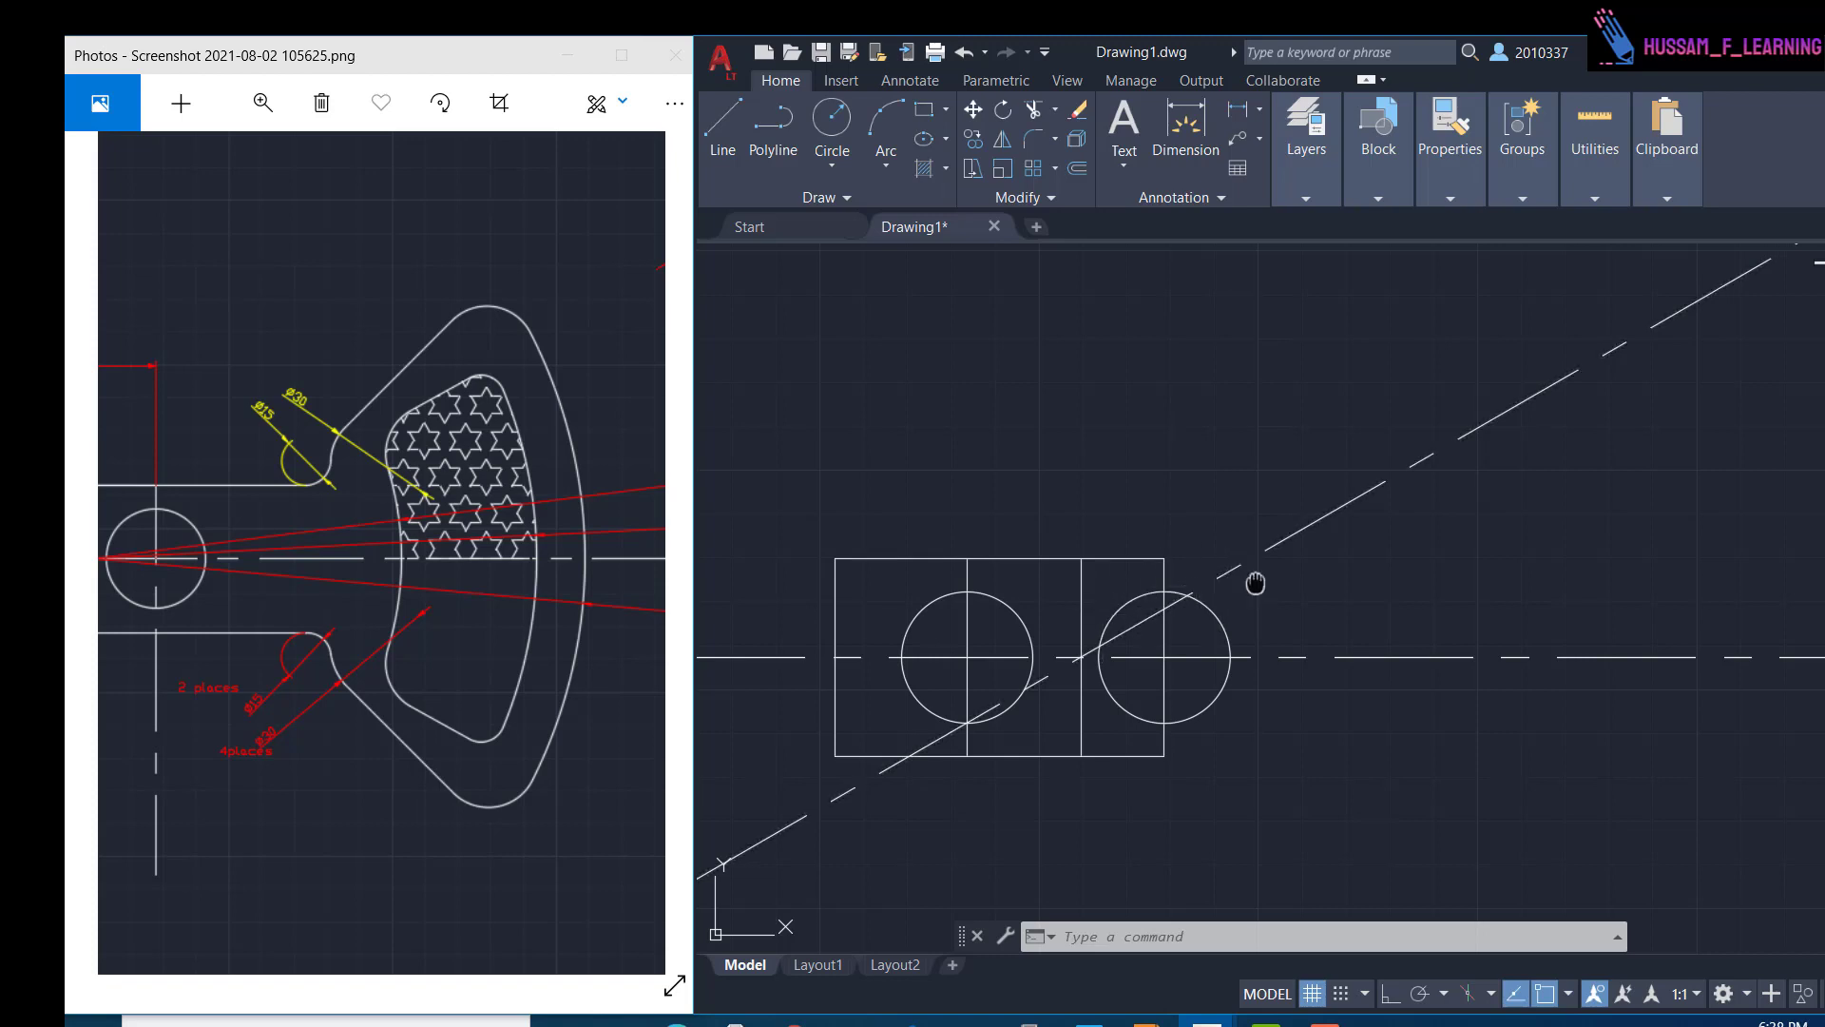
- Set the current linetype back to ByLayer
middle_click_drag(1255, 582, 1175, 592)
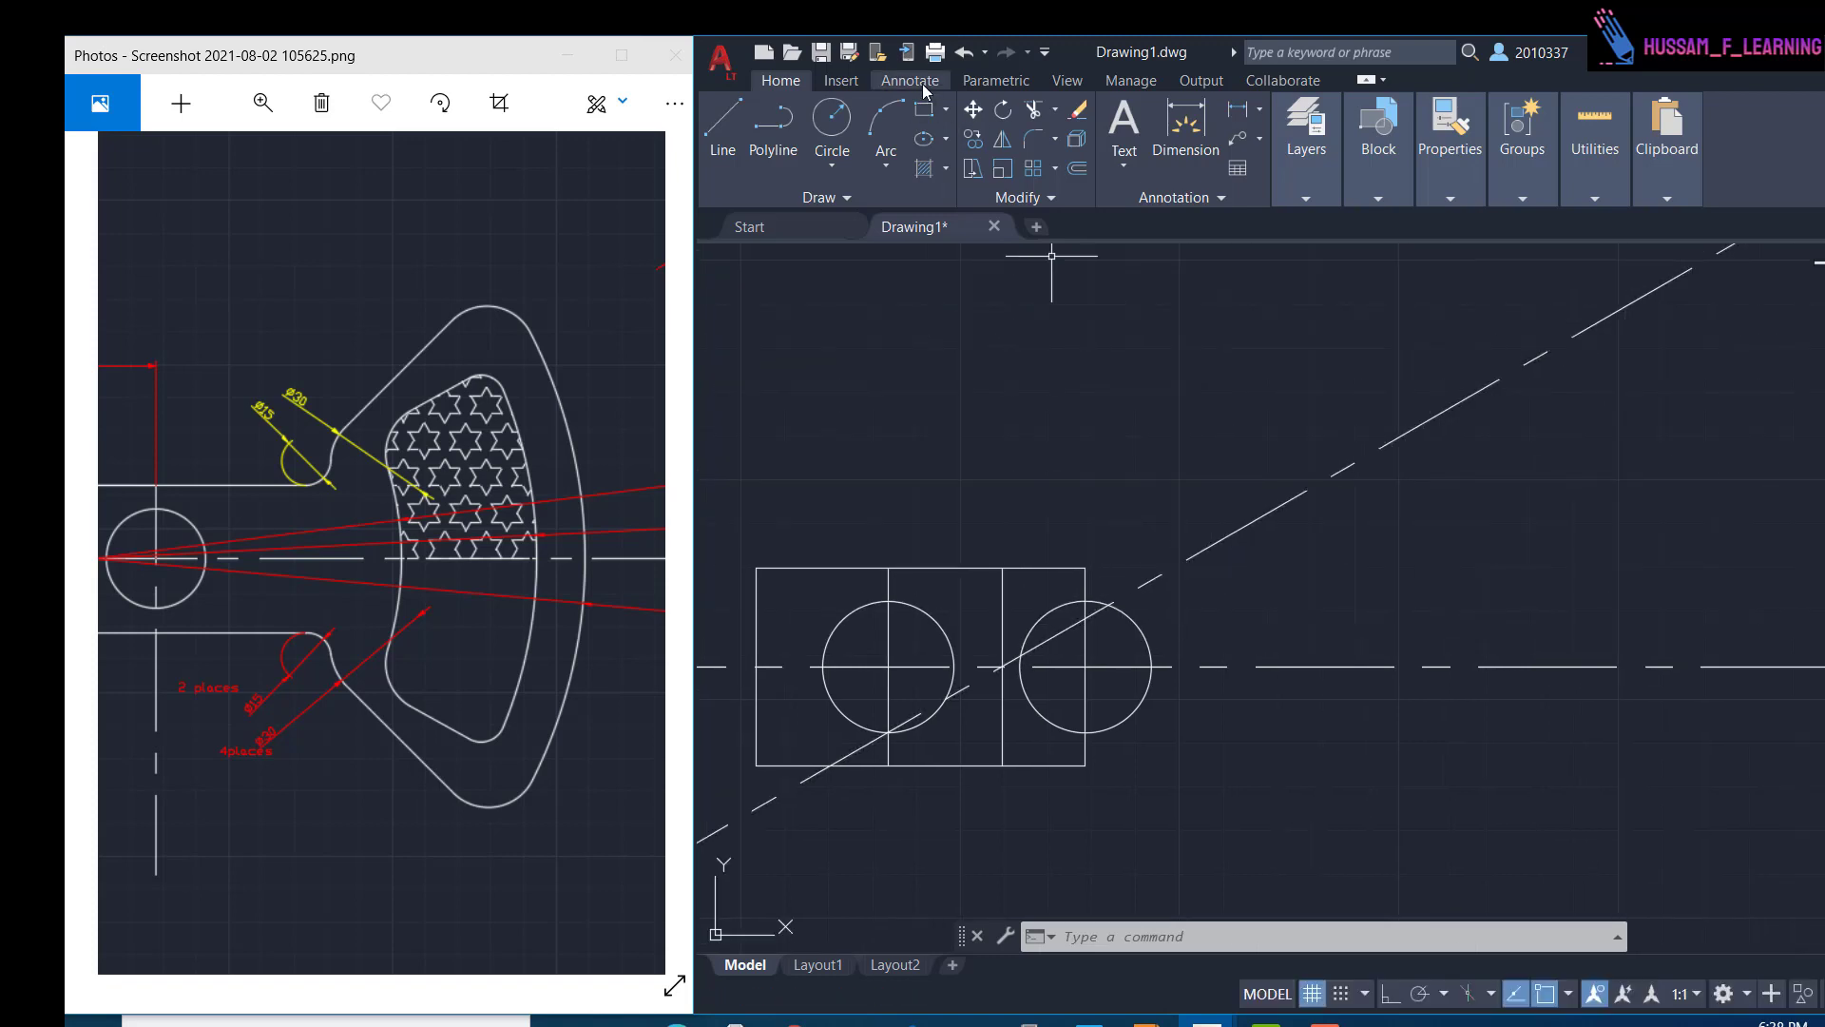
left_click(1474, 201)
left_click(1415, 287)
left_click(1410, 311)
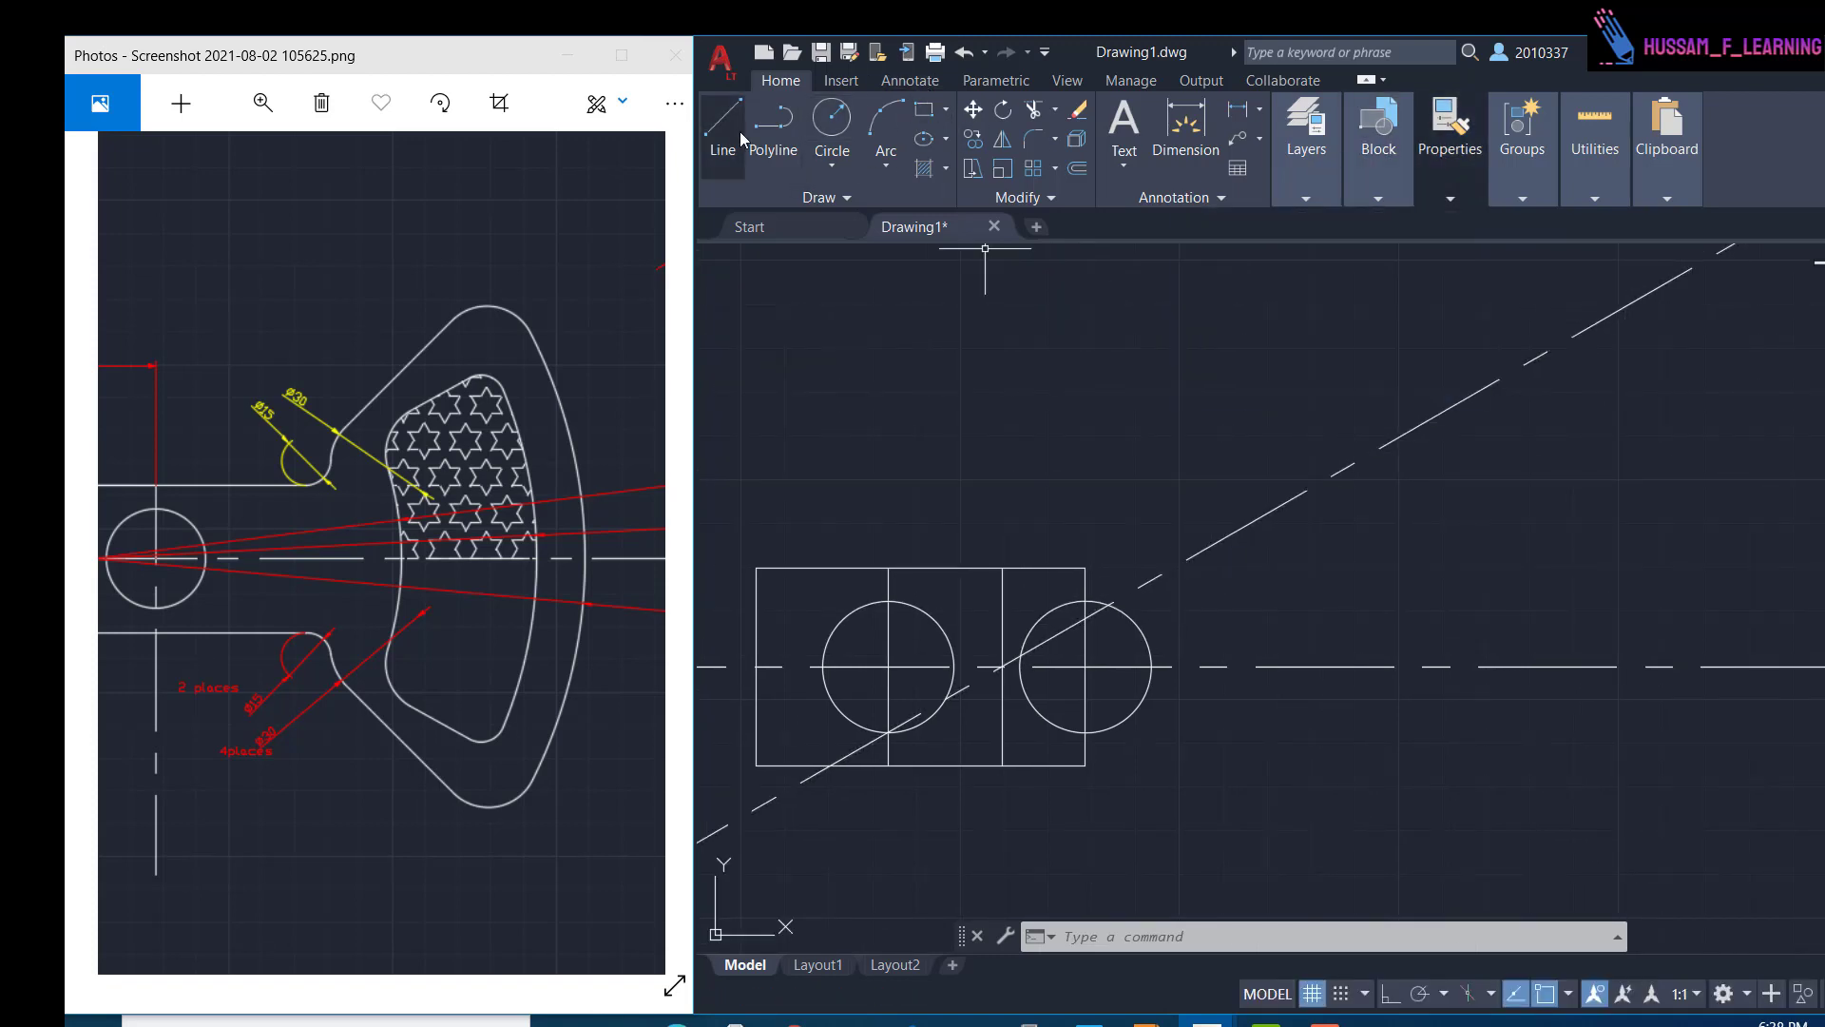
left_click(837, 122)
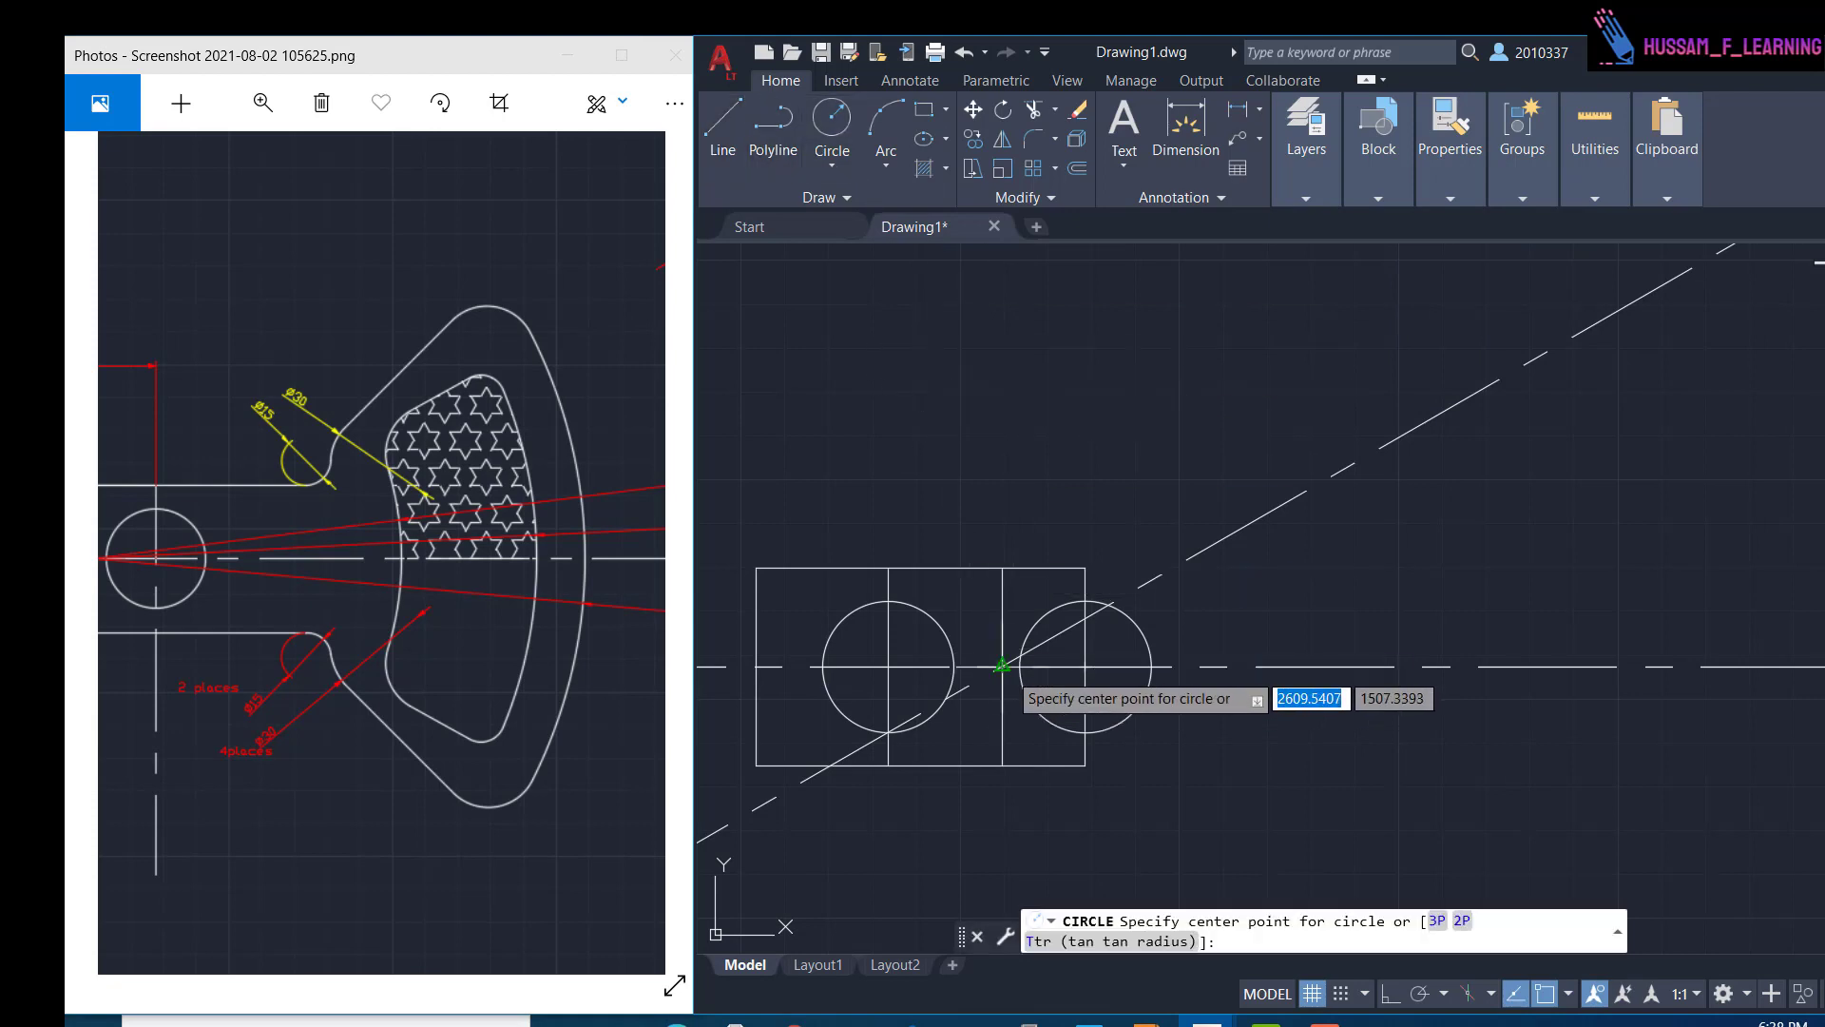
scroll(1002, 664, "up", 6)
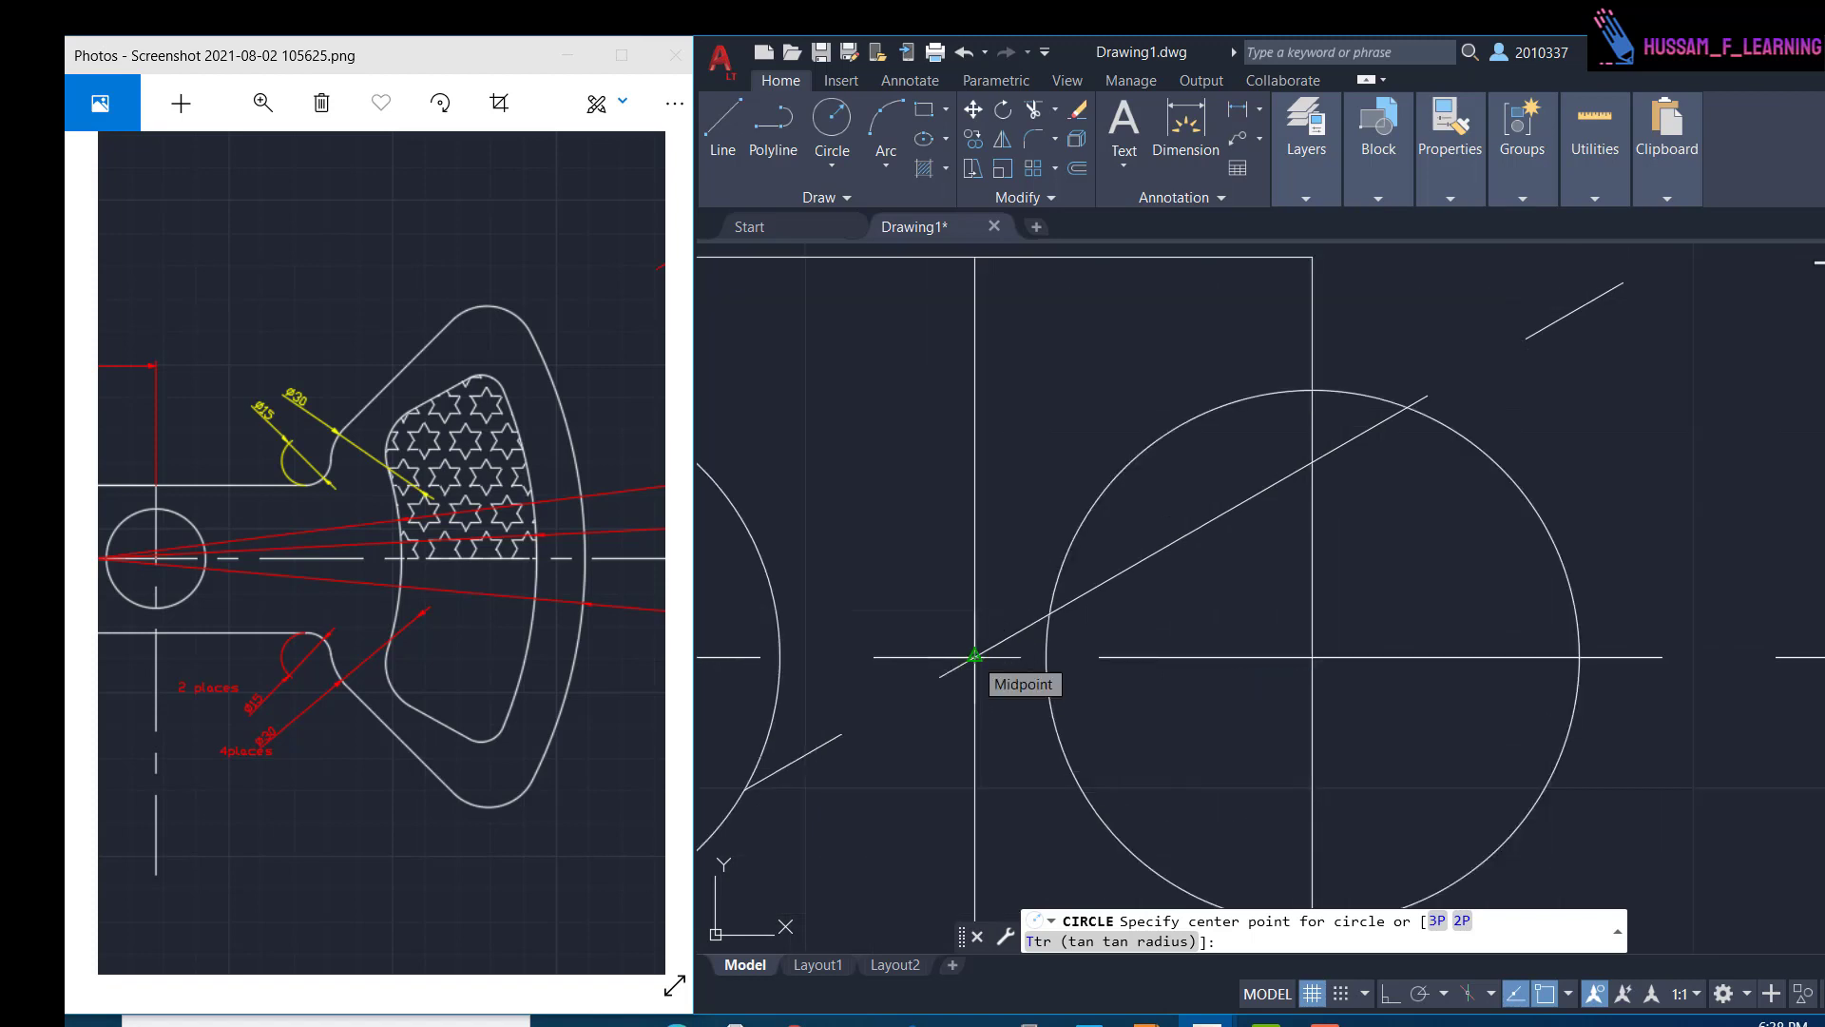
left_click(974, 657)
middle_click_drag(1088, 565, 1359, 566)
key("Escape")
- Check the arc radii in the reference image and draw a circle of radius 94 centered where the middle vertical line meets the centerline
left_click_drag(562, 534, 215, 553)
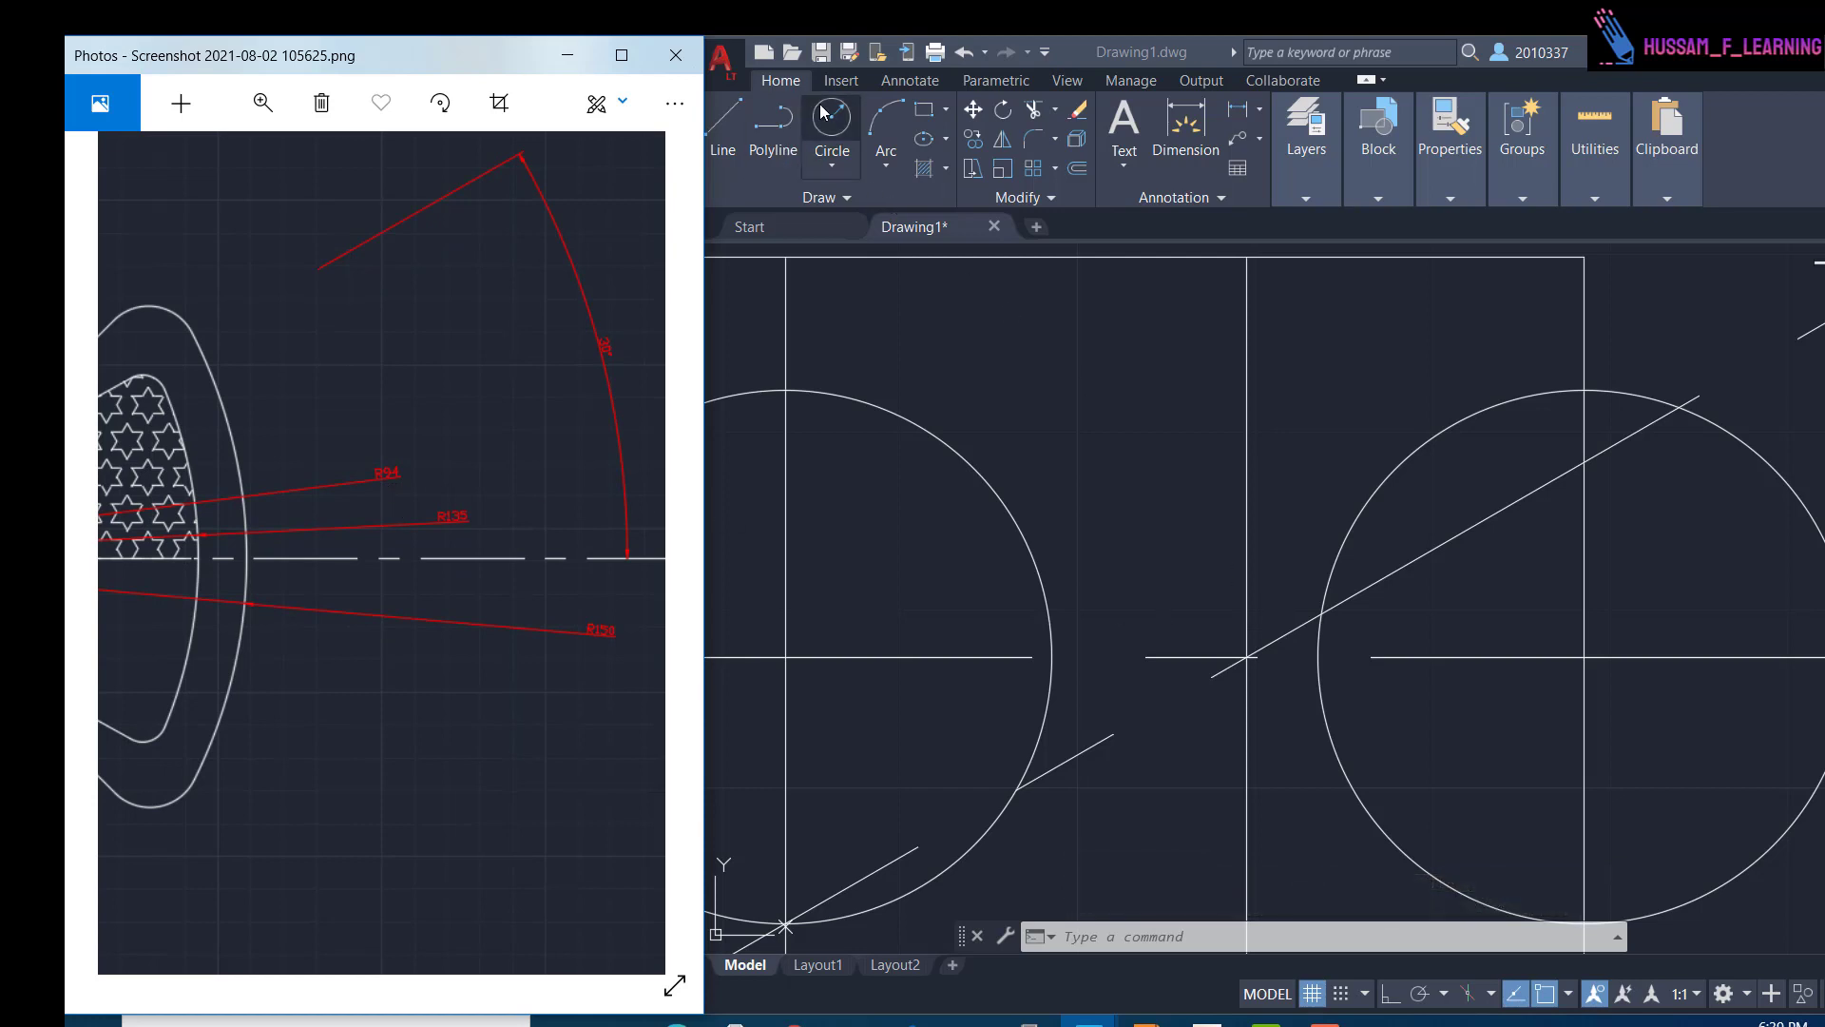
left_click(993, 274)
left_click(832, 122)
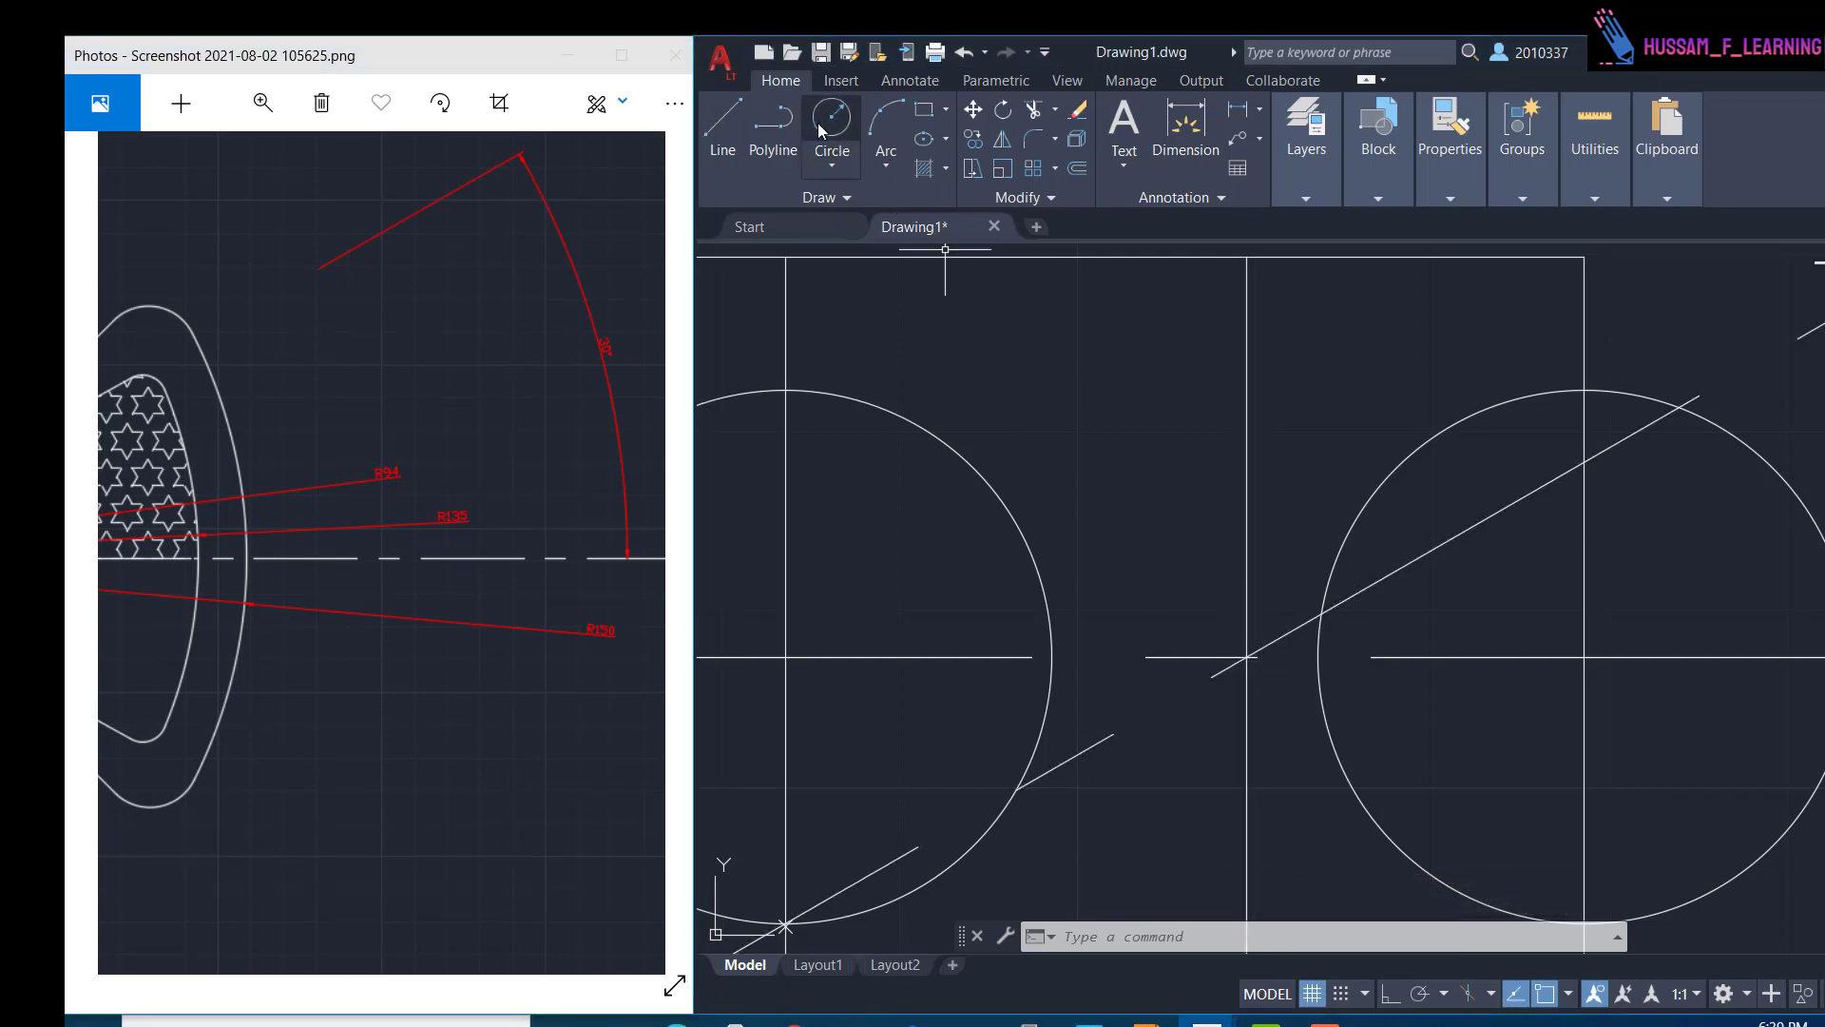
left_click(1246, 656)
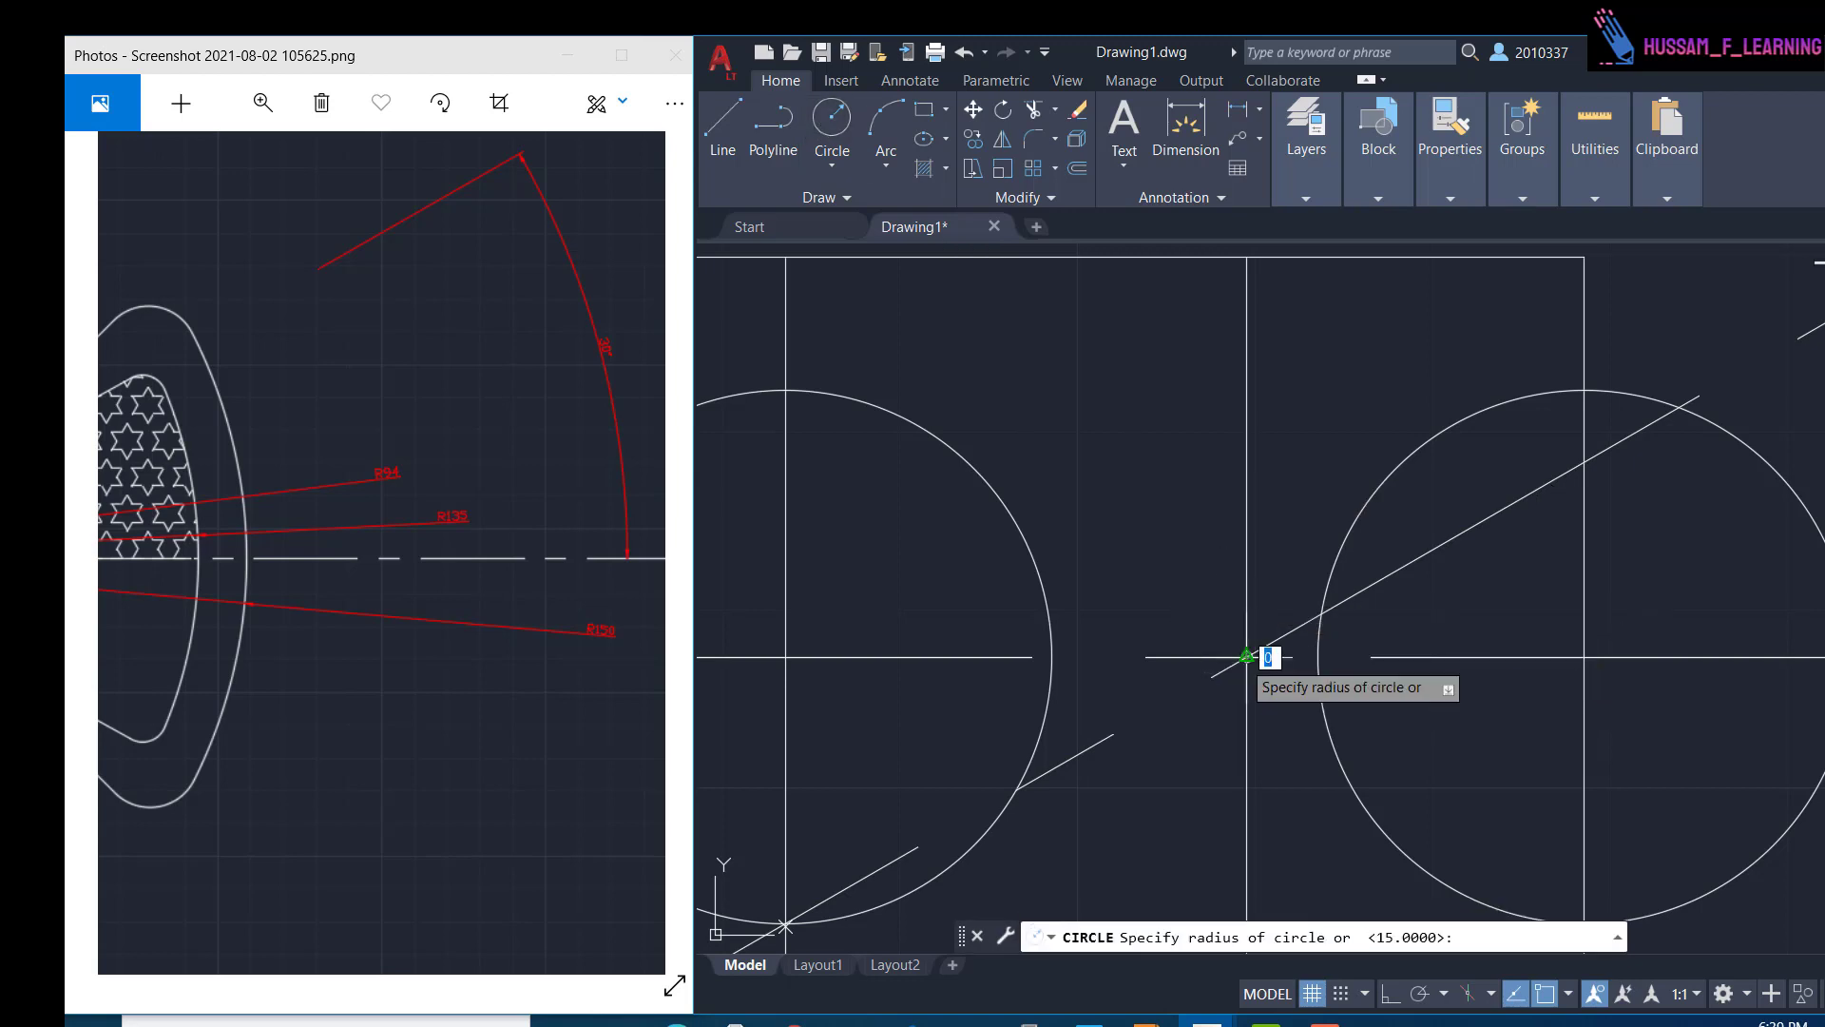
type("94")
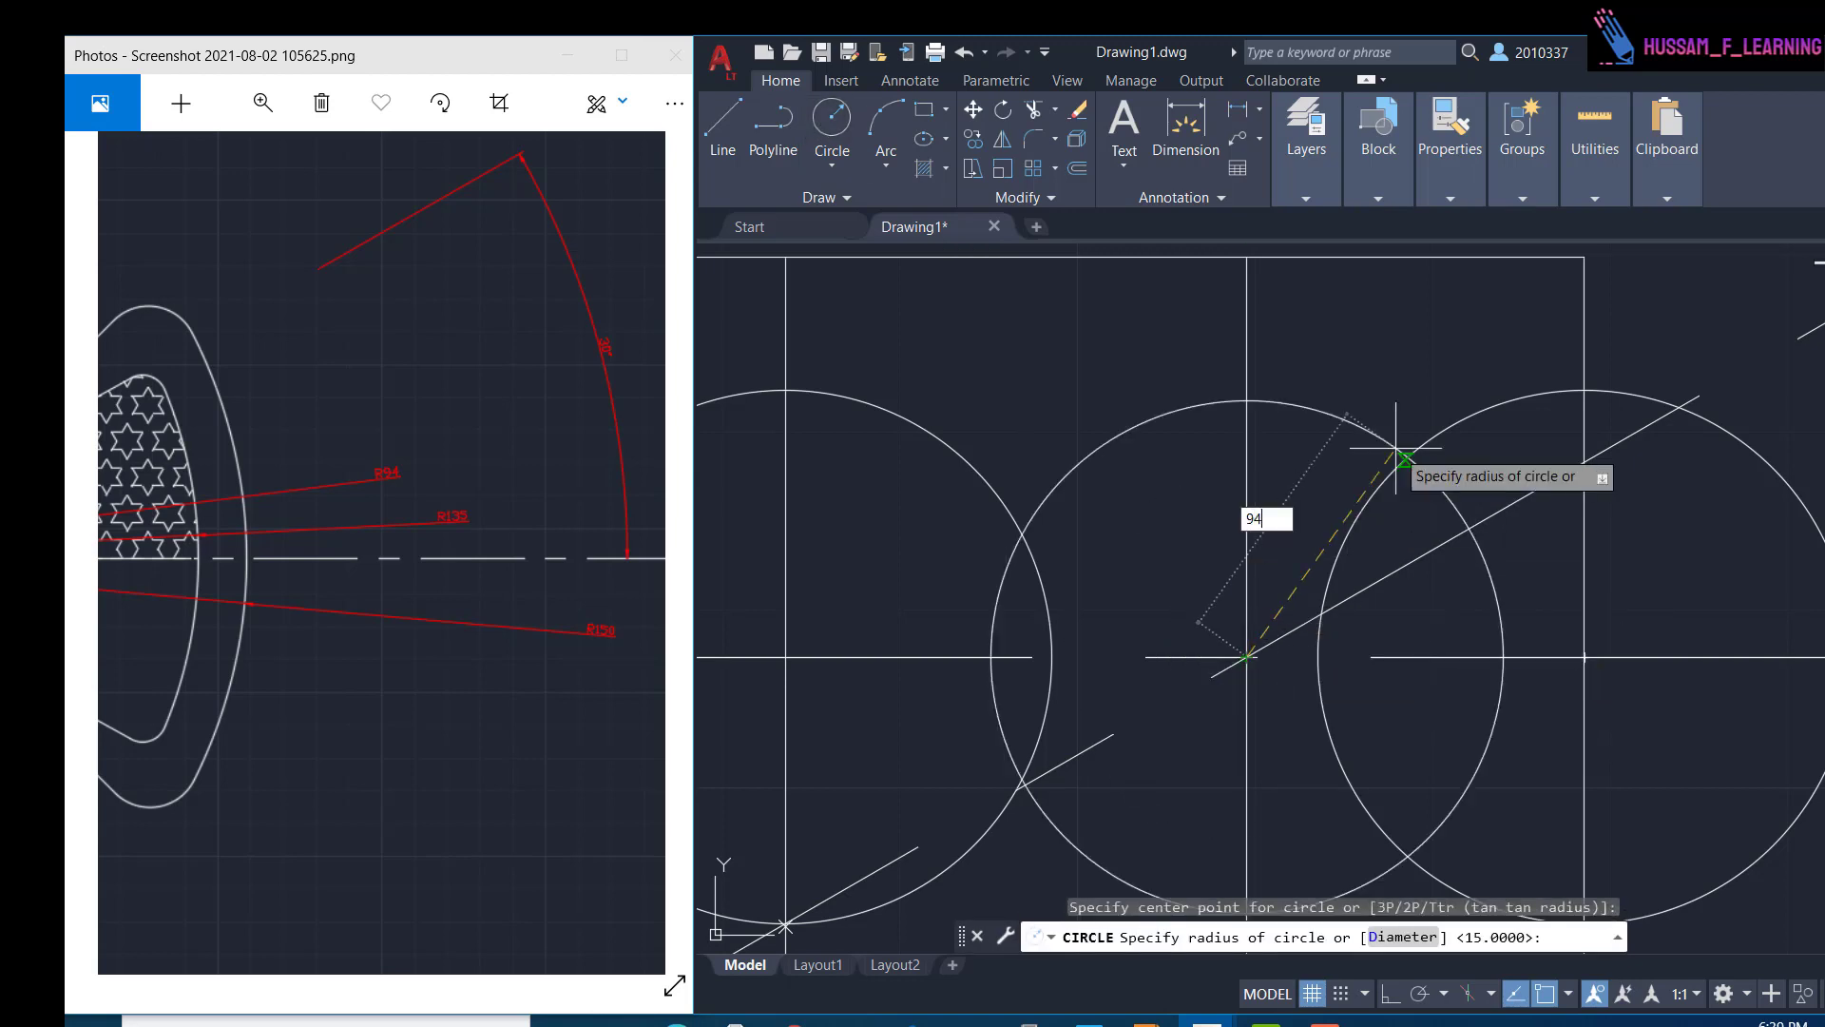
key("Return")
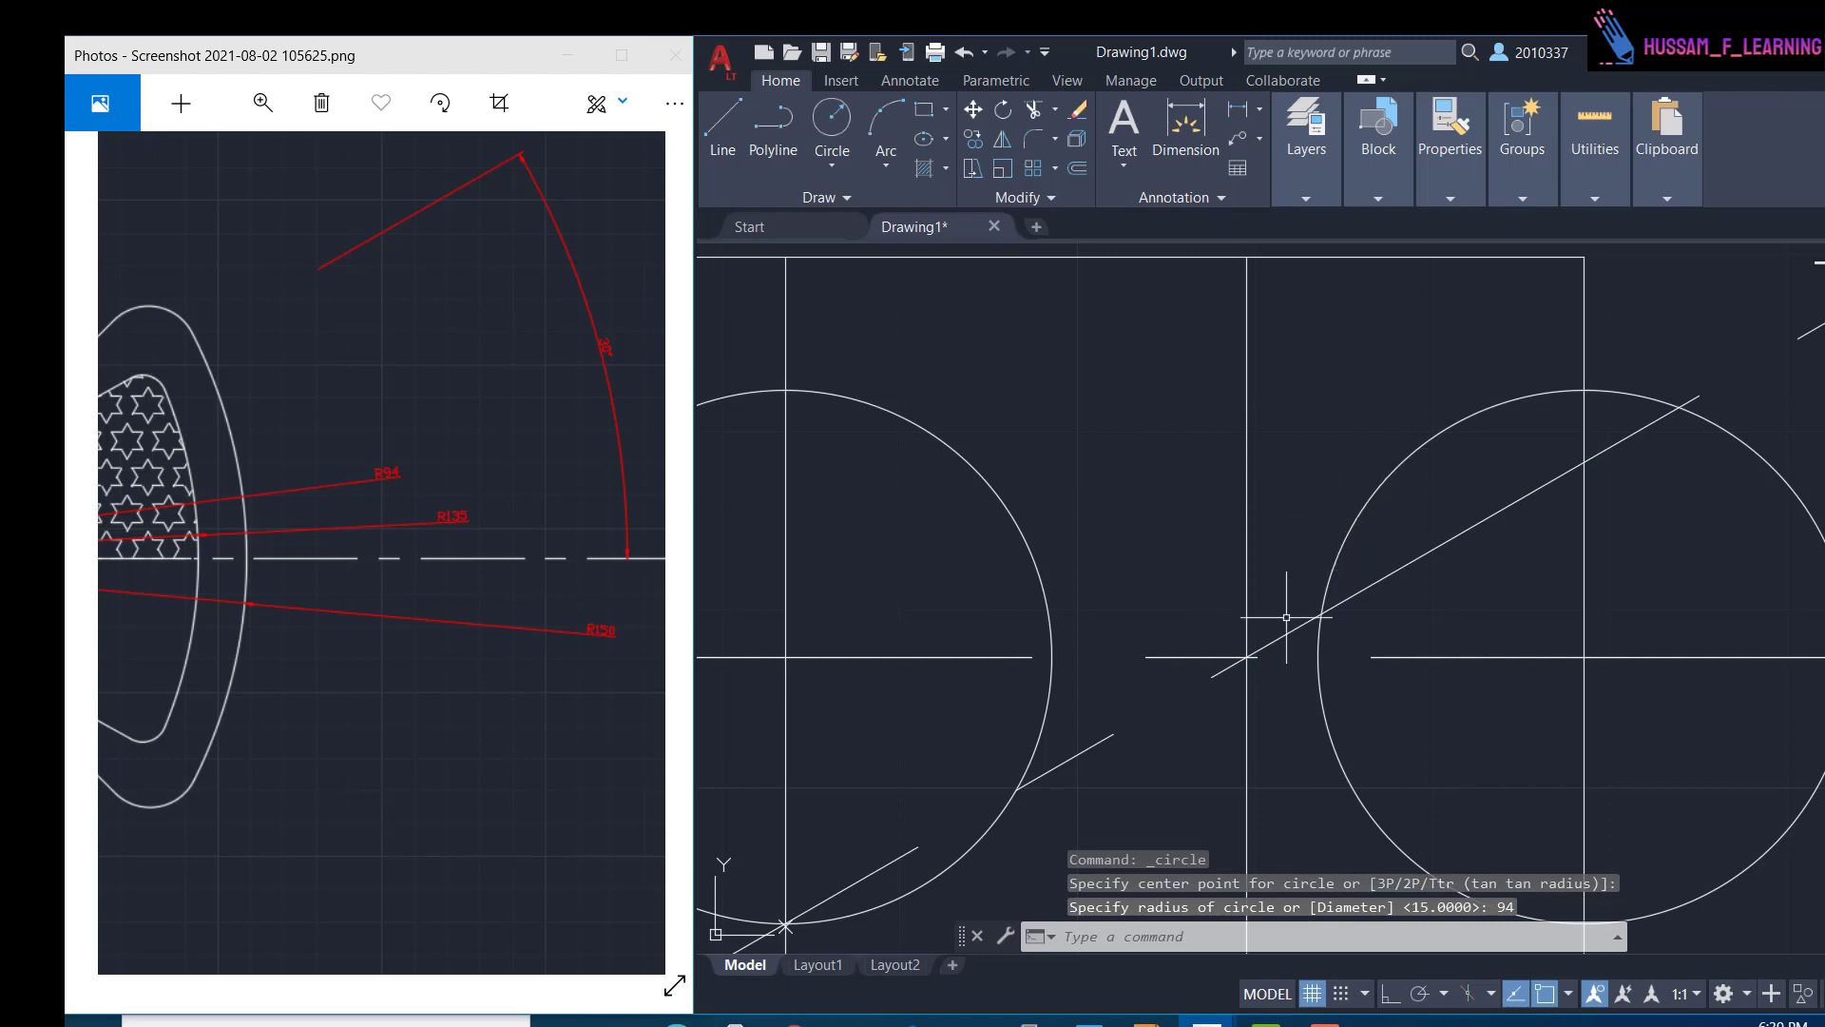
- Draw two more circles of radius 135 and 150 from the same center as the radius 94 circle
key("Return")
left_click(1246, 656)
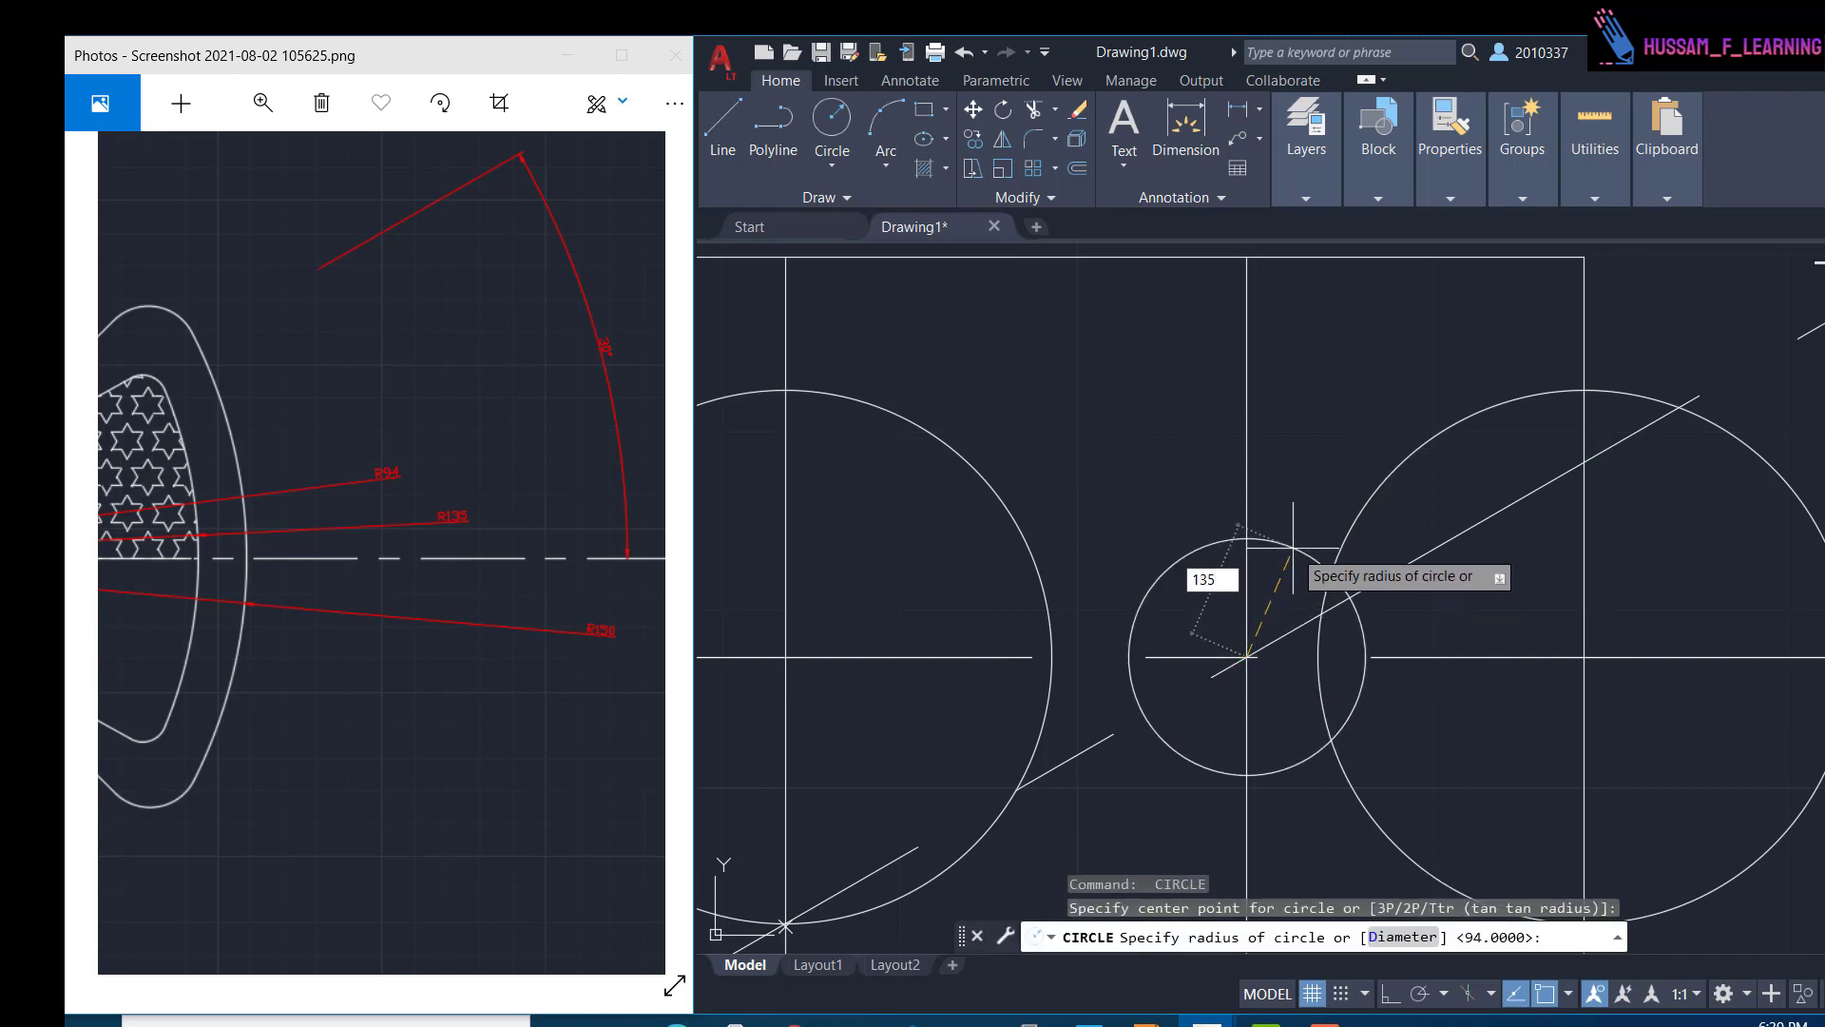
key("Return")
key("Return")
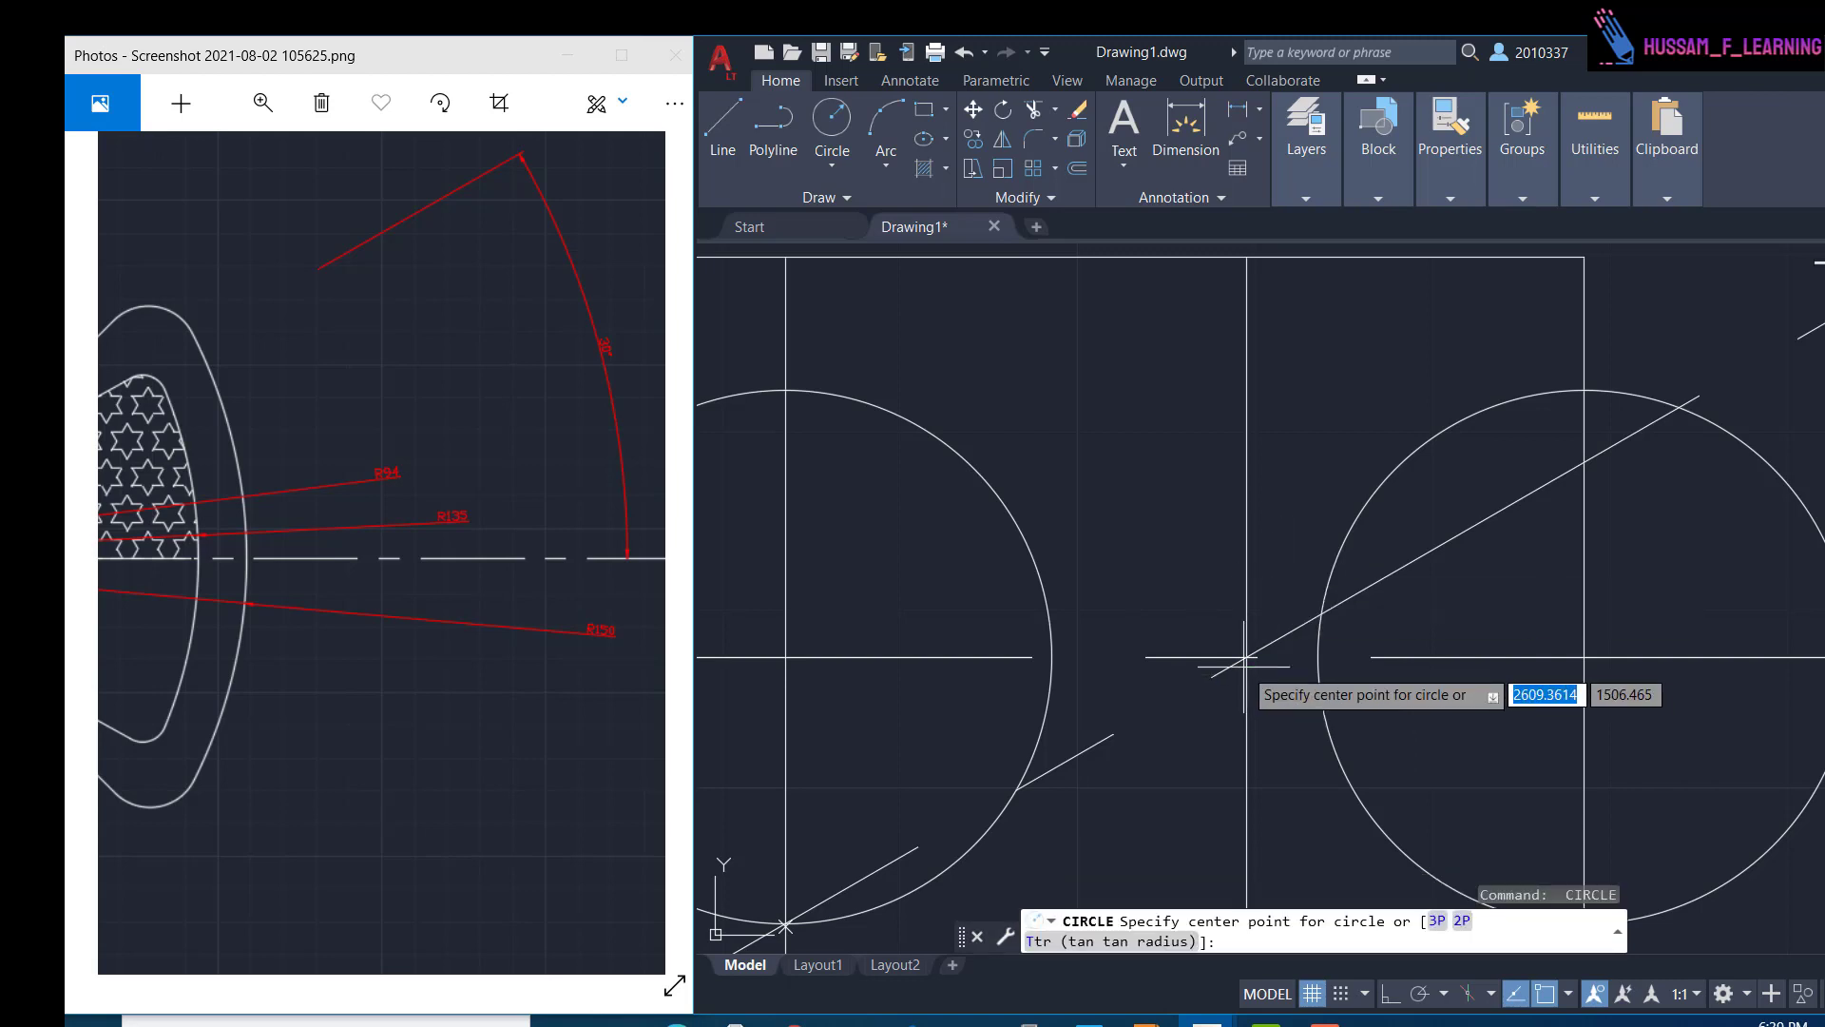
left_click(1246, 656)
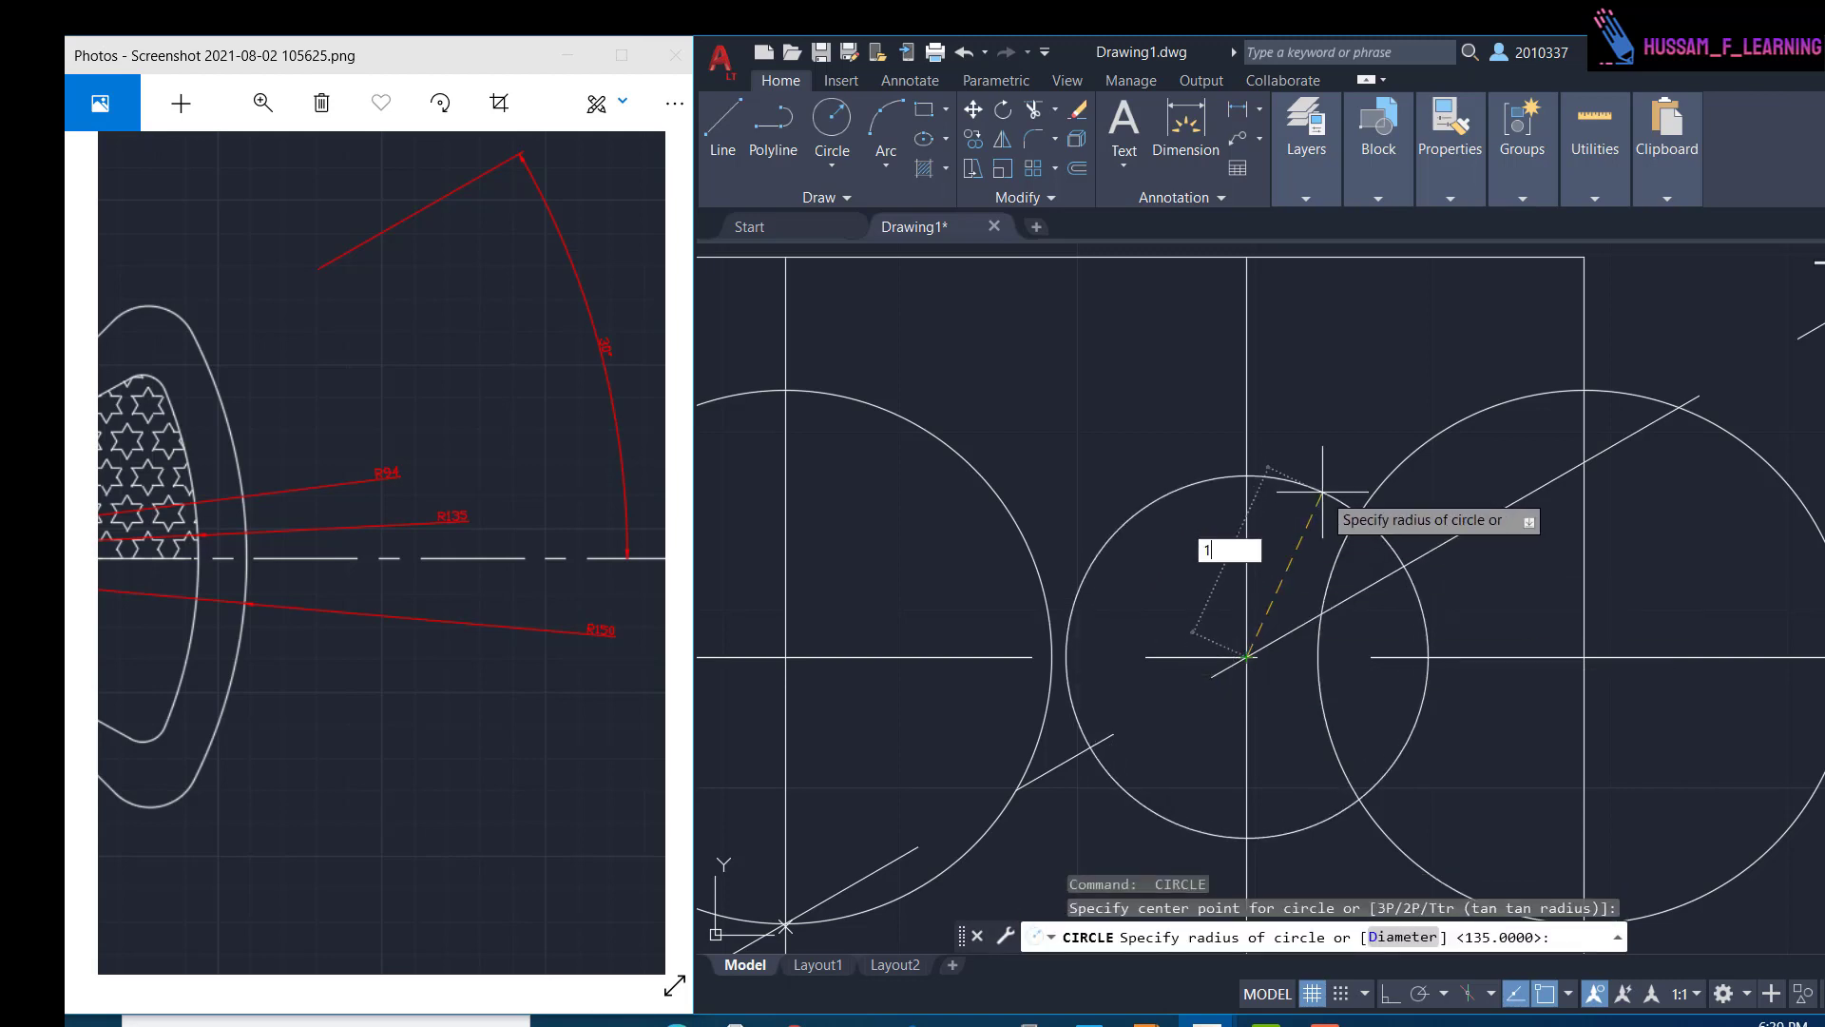
key("Return")
- Trim the three large concentric circles to the arcs between the horizontal centerline and the 30° construction line, on the side away from the rectangle
scroll(1322, 492, "down", 6)
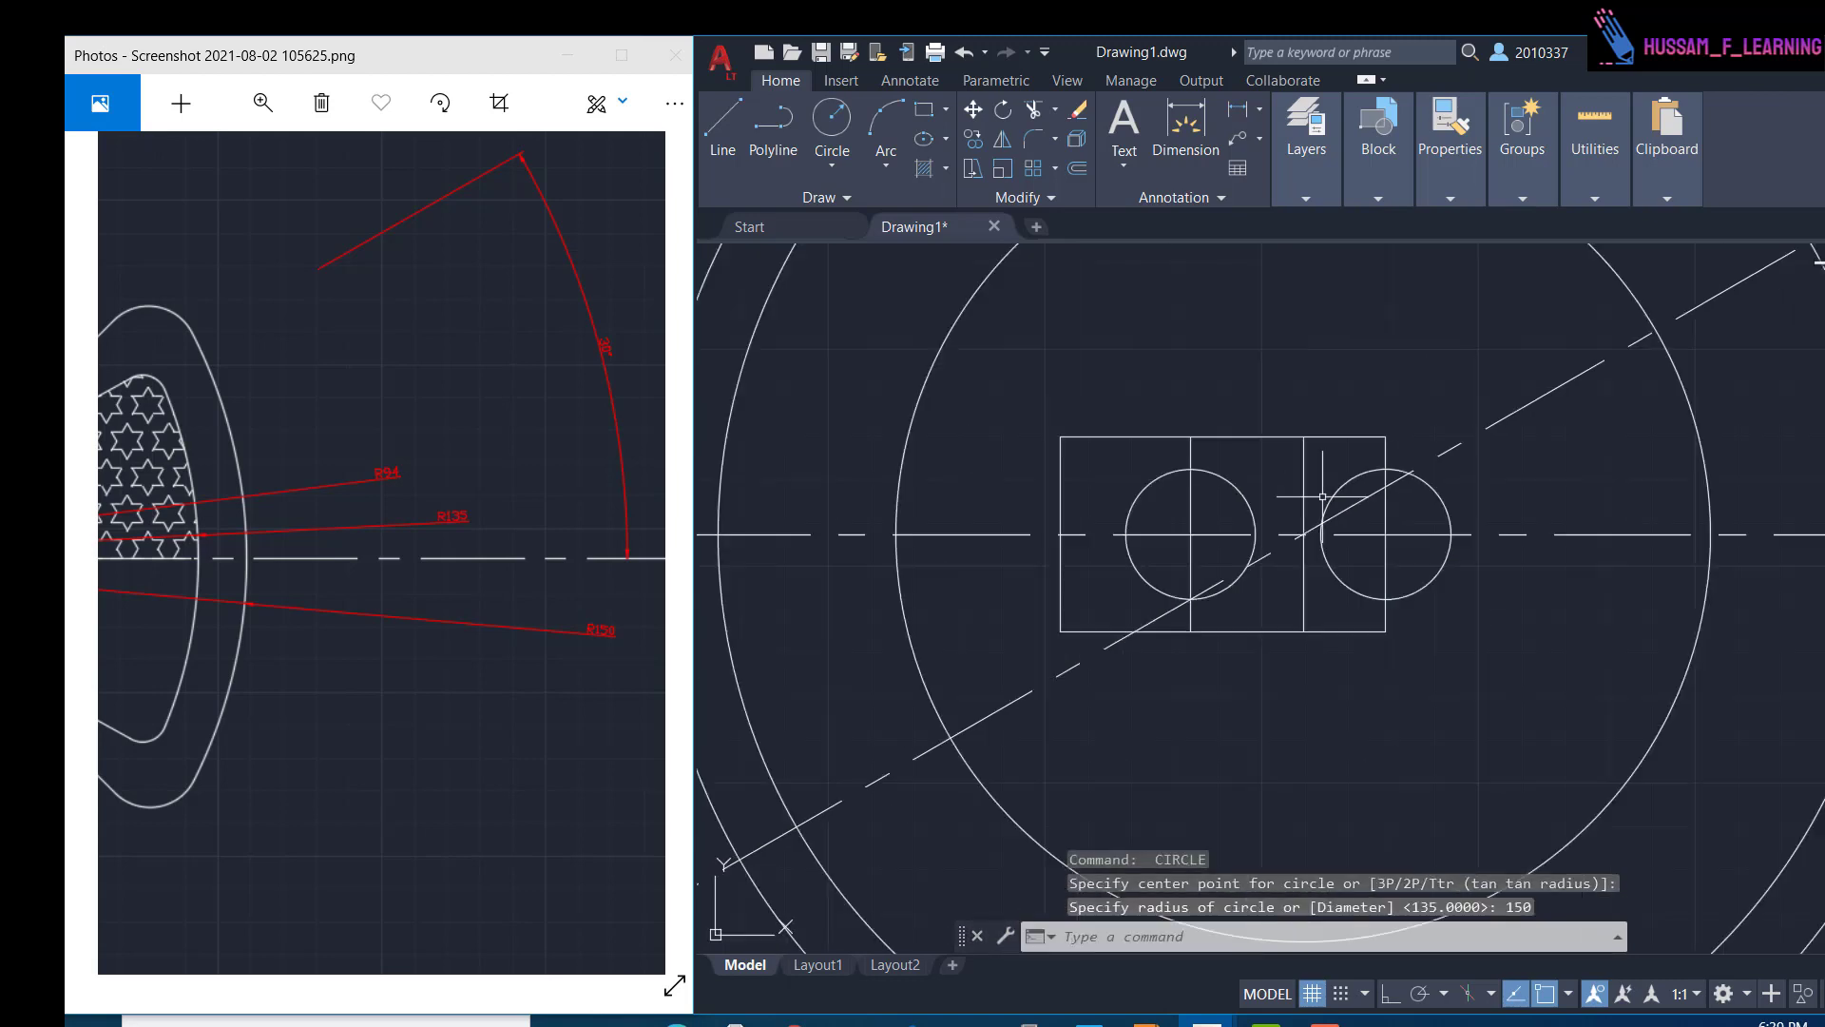
mouse_move(1173, 479)
middle_mouse_down()
mouse_move(1078, 583)
mouse_move(1084, 611)
middle_mouse_up()
scroll(1164, 497, "up", 2)
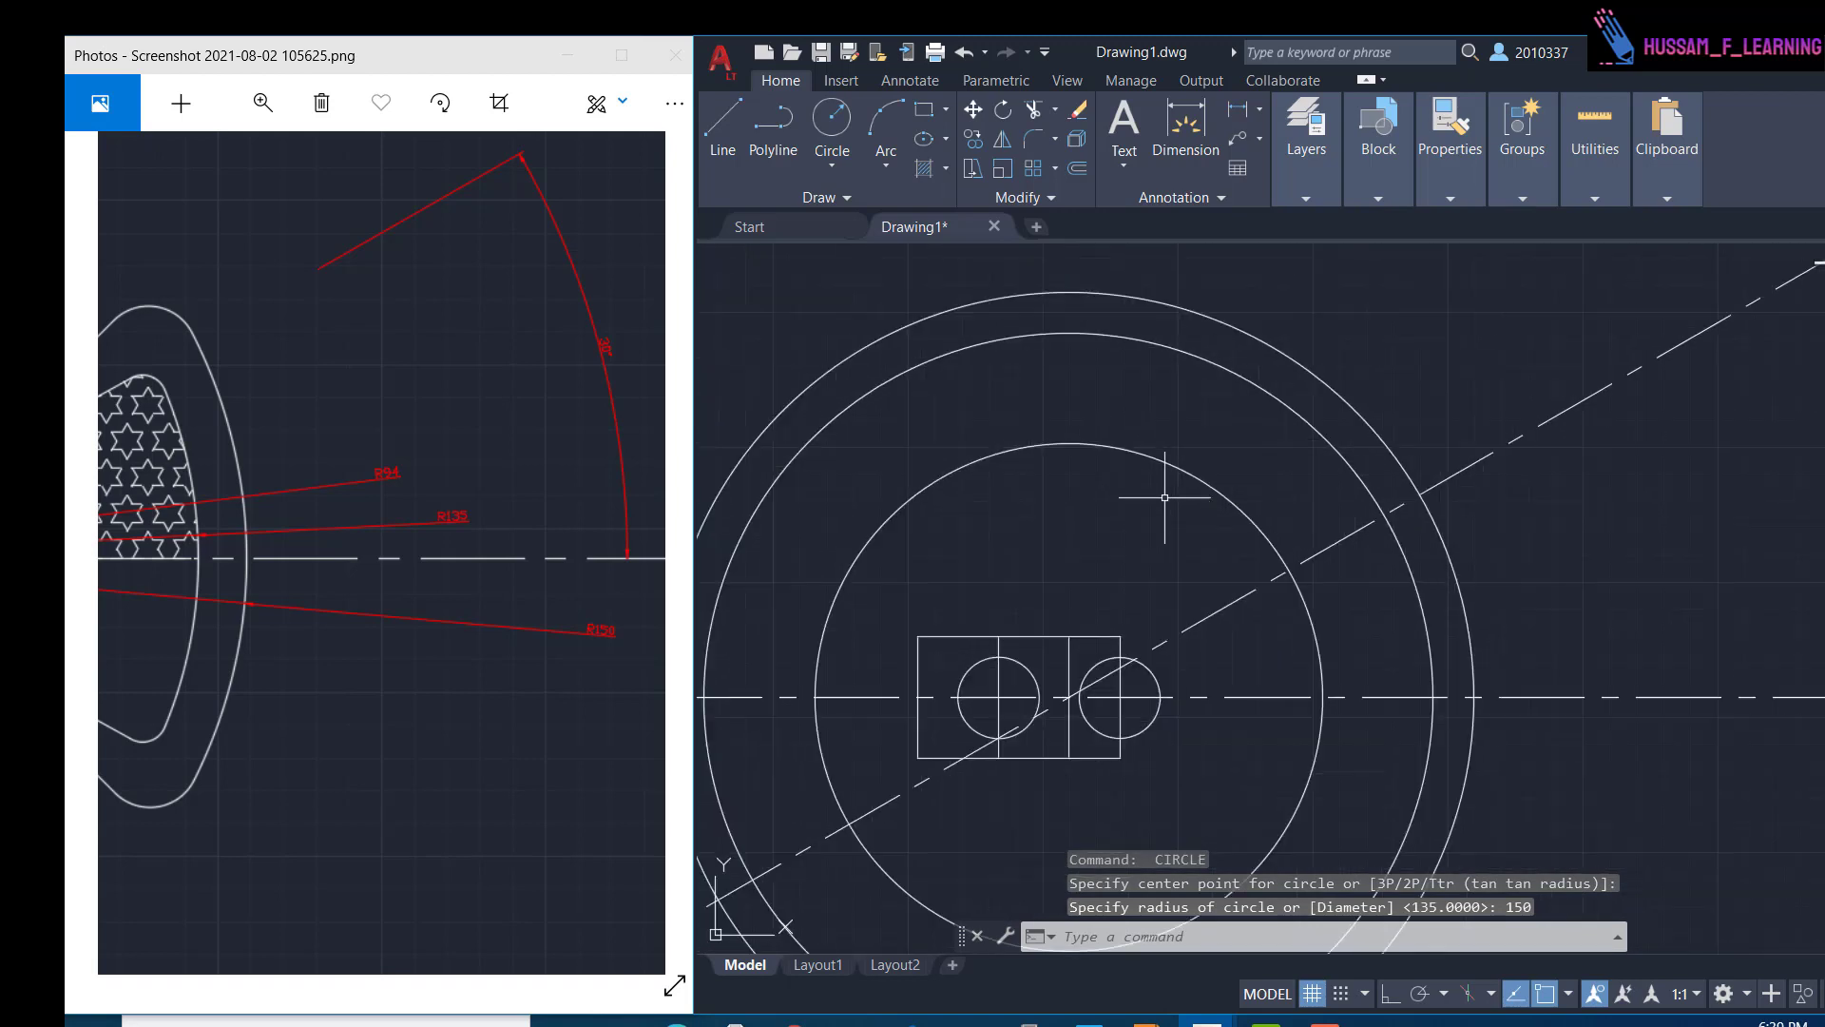
middle_click_drag(1330, 316, 1289, 352)
left_click(1033, 110)
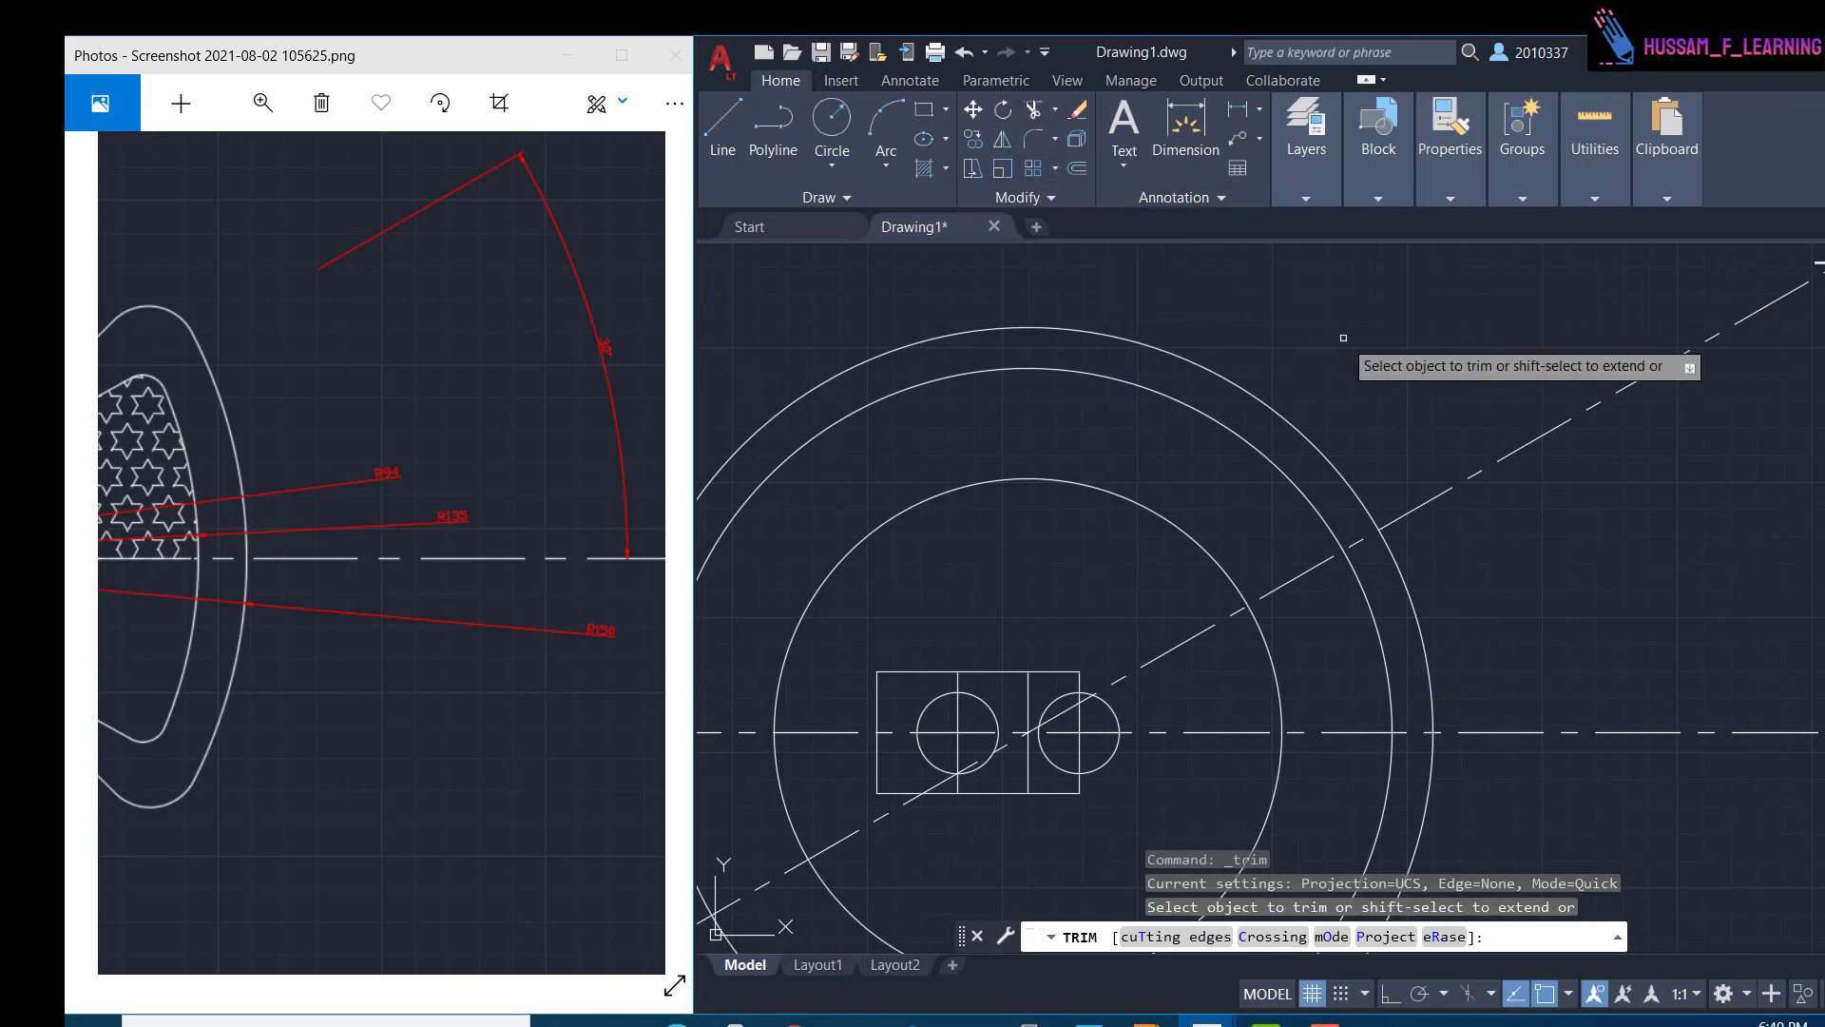
left_click(1367, 321)
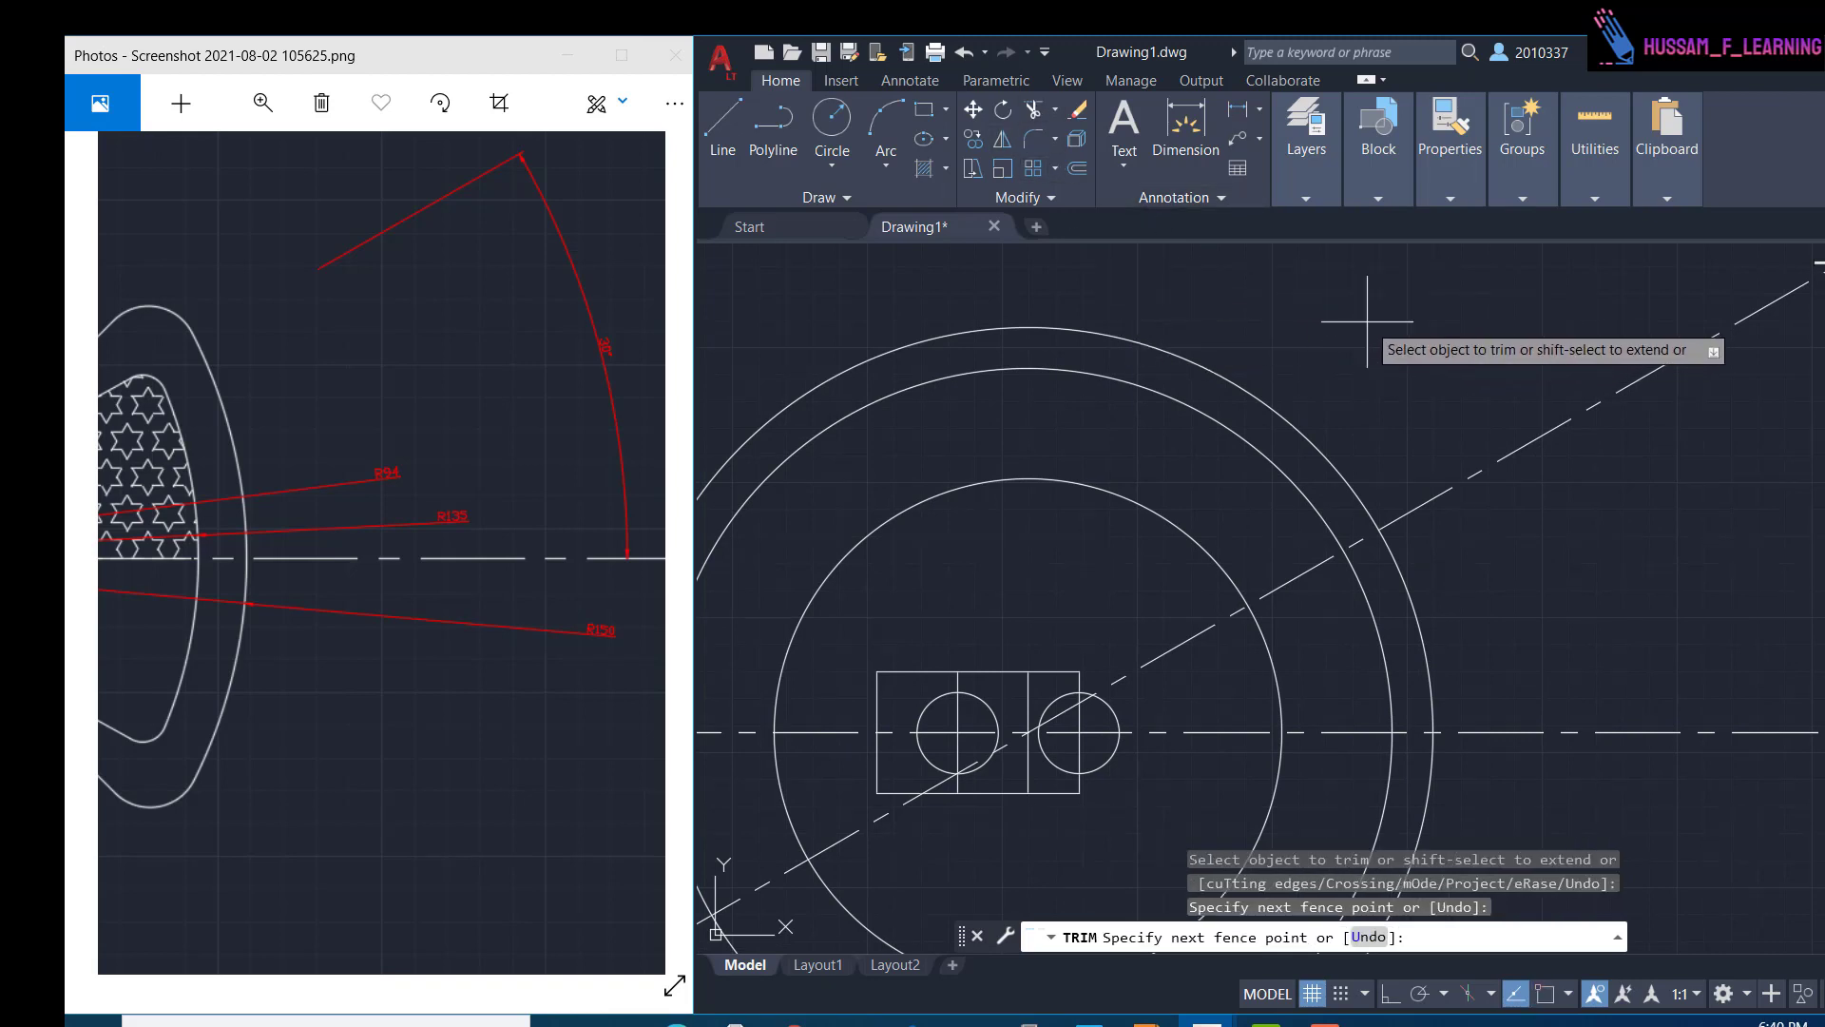
left_click(1100, 529)
key("Return")
mouse_move(1098, 530)
middle_mouse_down()
mouse_move(1129, 477)
mouse_move(1245, 387)
middle_mouse_up()
left_click_drag(1311, 644, 1586, 782)
left_click_drag(983, 605, 764, 655)
middle_click_drag(1098, 401, 960, 489)
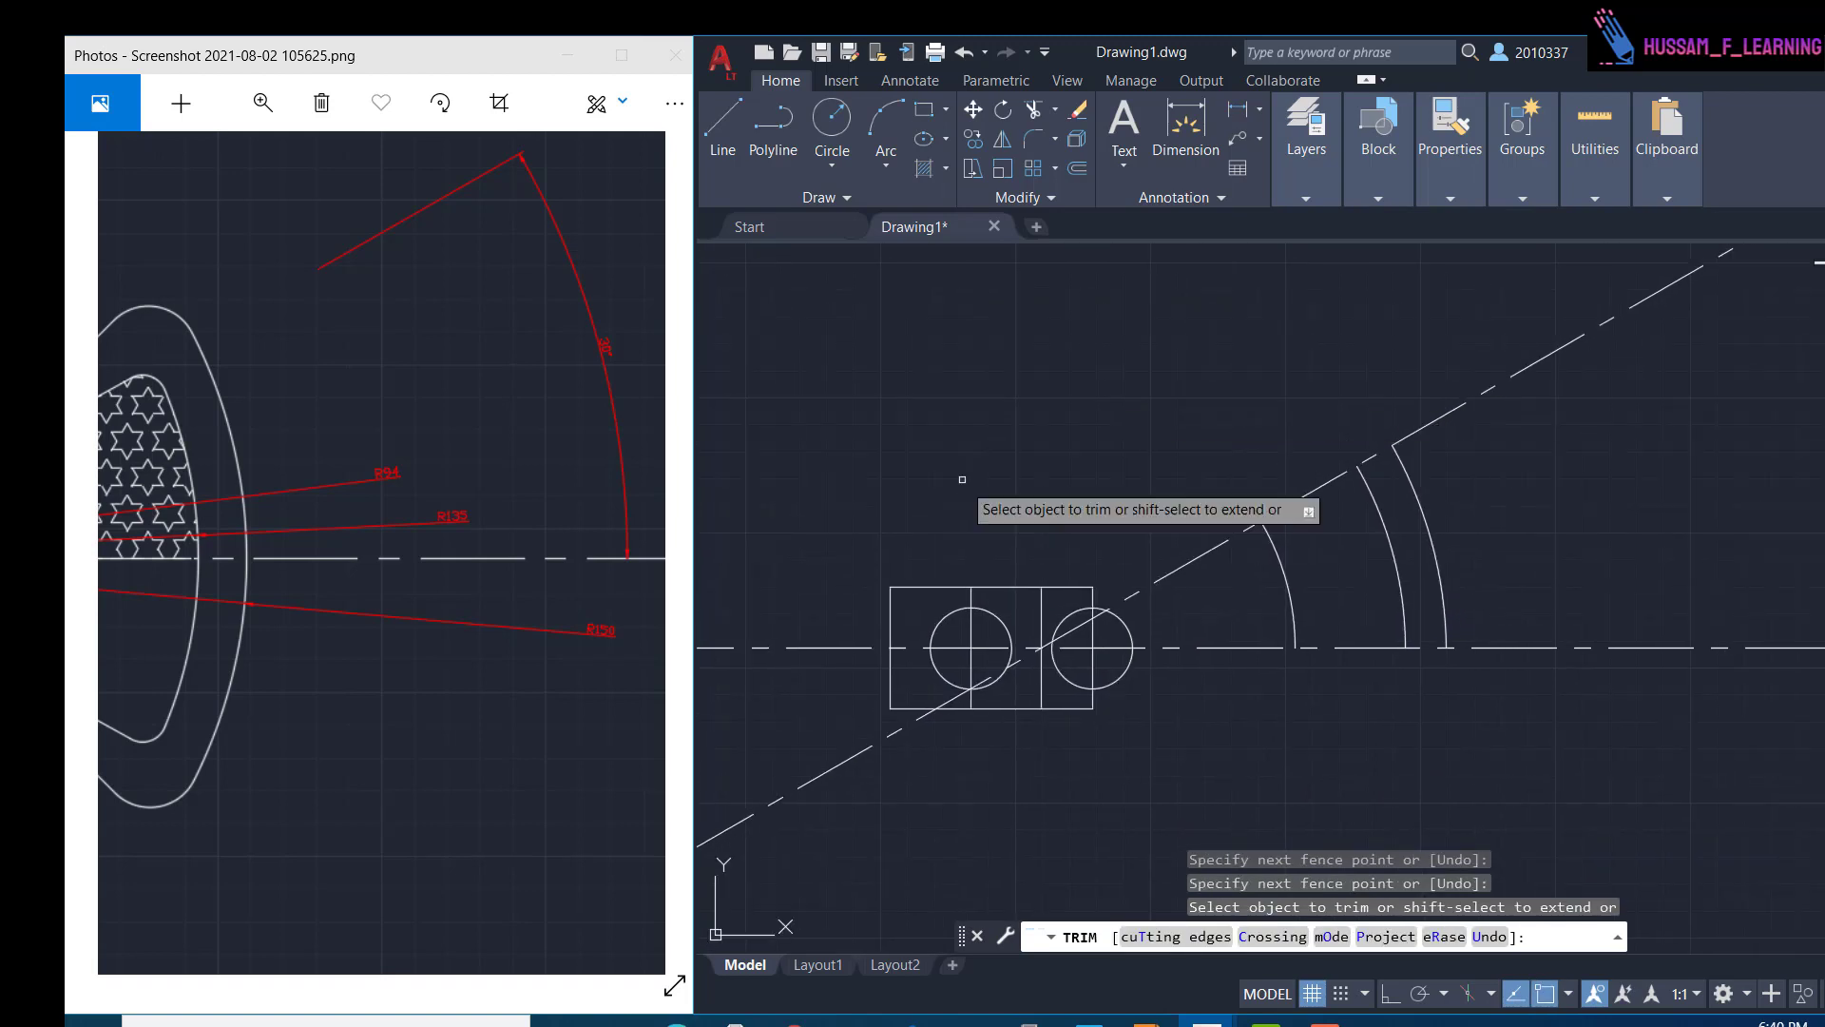
- Draw a line along the 30° construction line from the upper end of the R94 arc to the upper end of the R135 arc
key("Escape")
scroll(1388, 546, "up", 2)
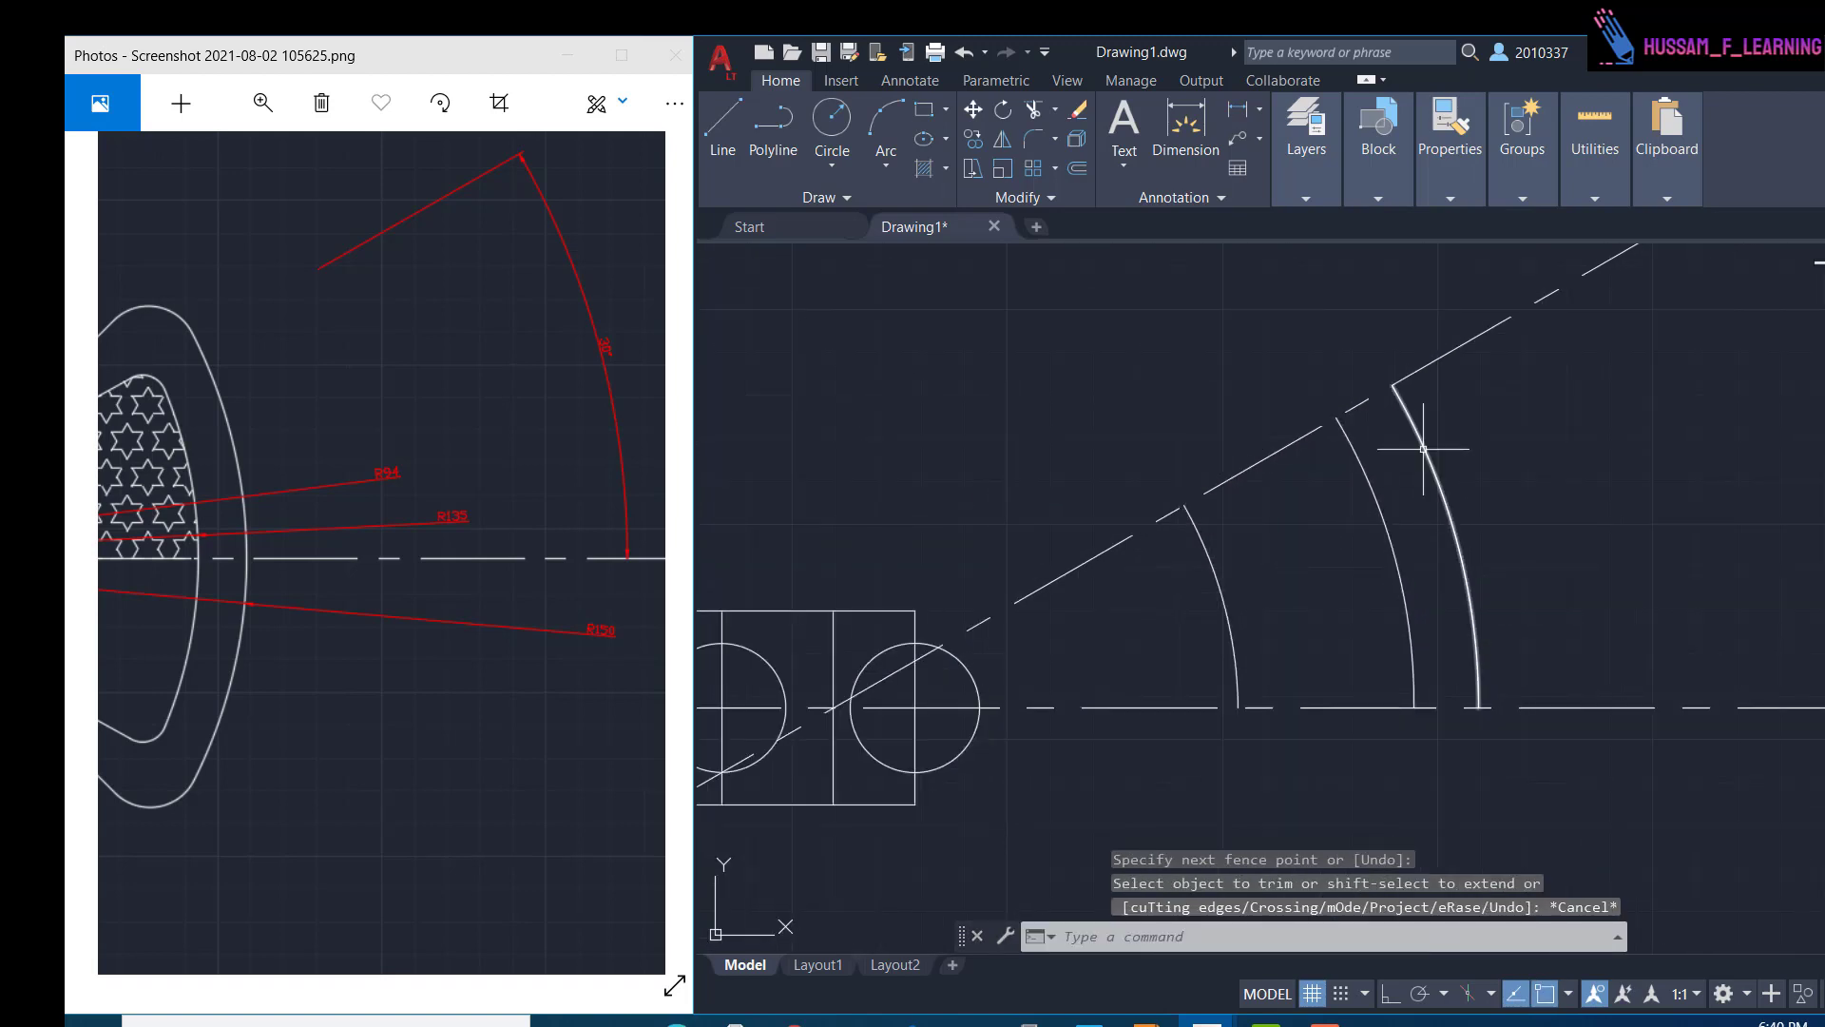
scroll(1433, 464, "up", 2)
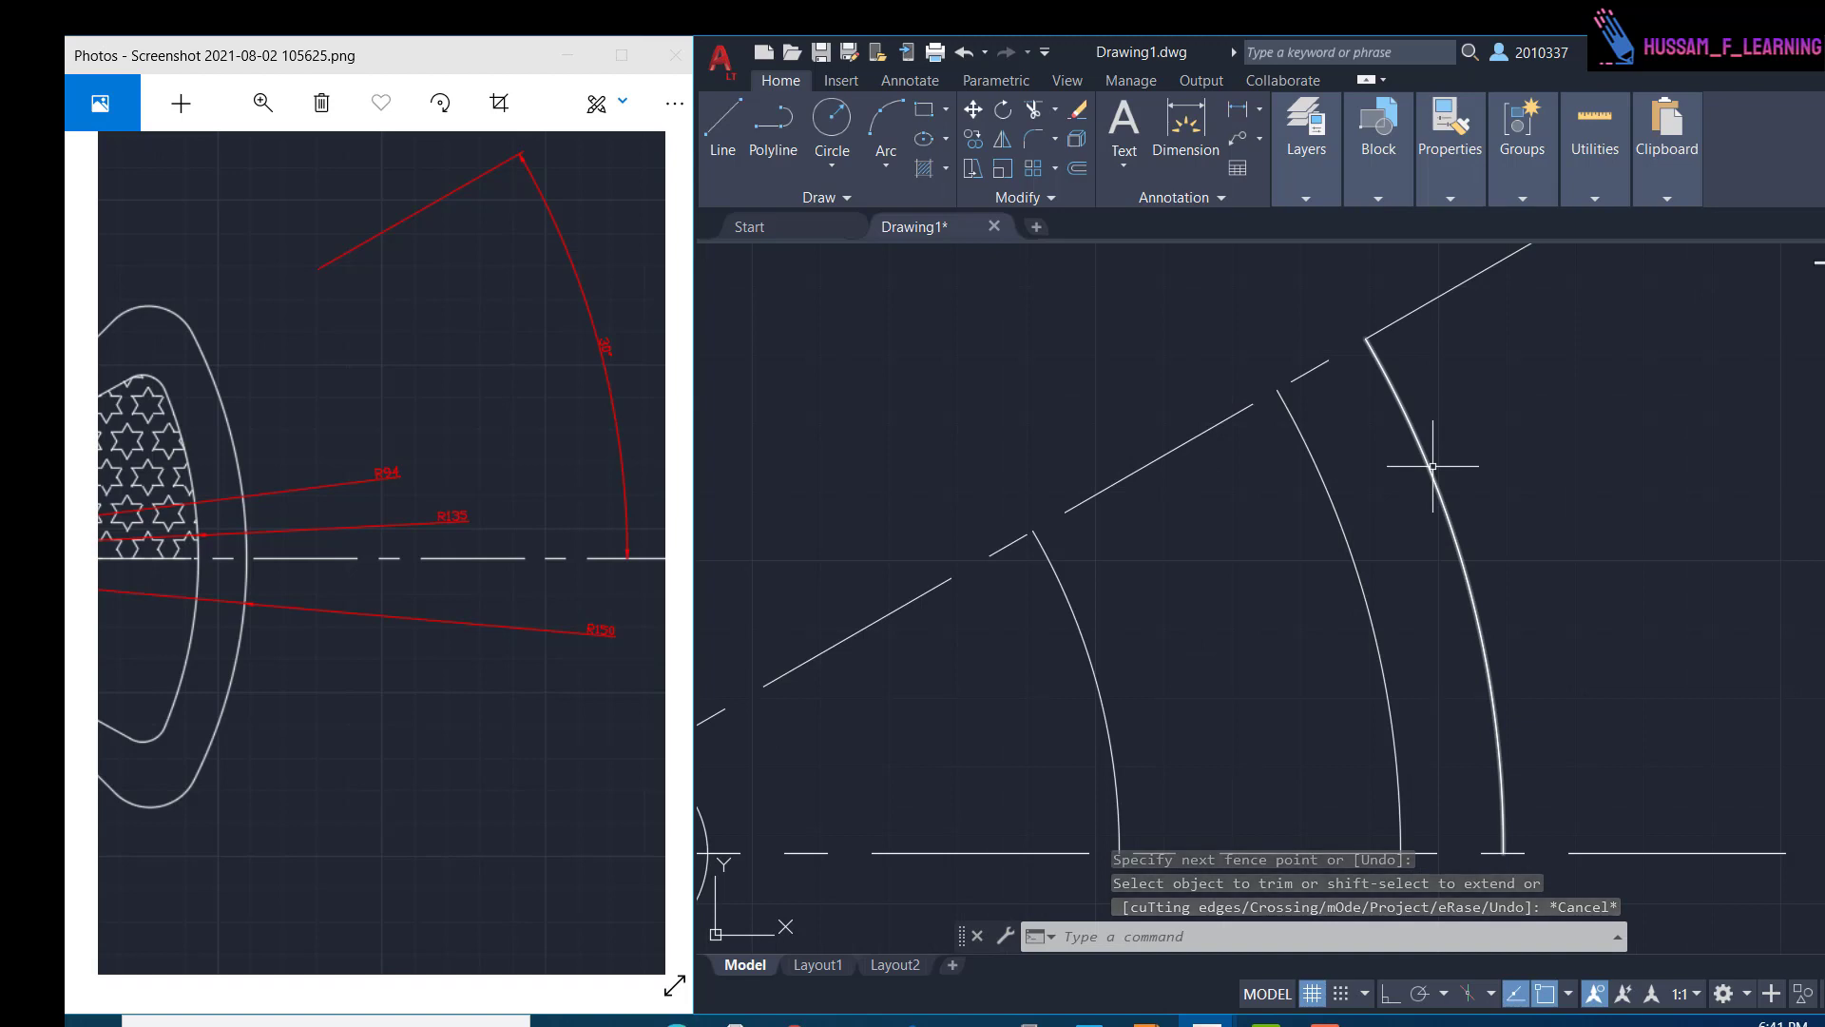
scroll(1433, 466, "down", 3)
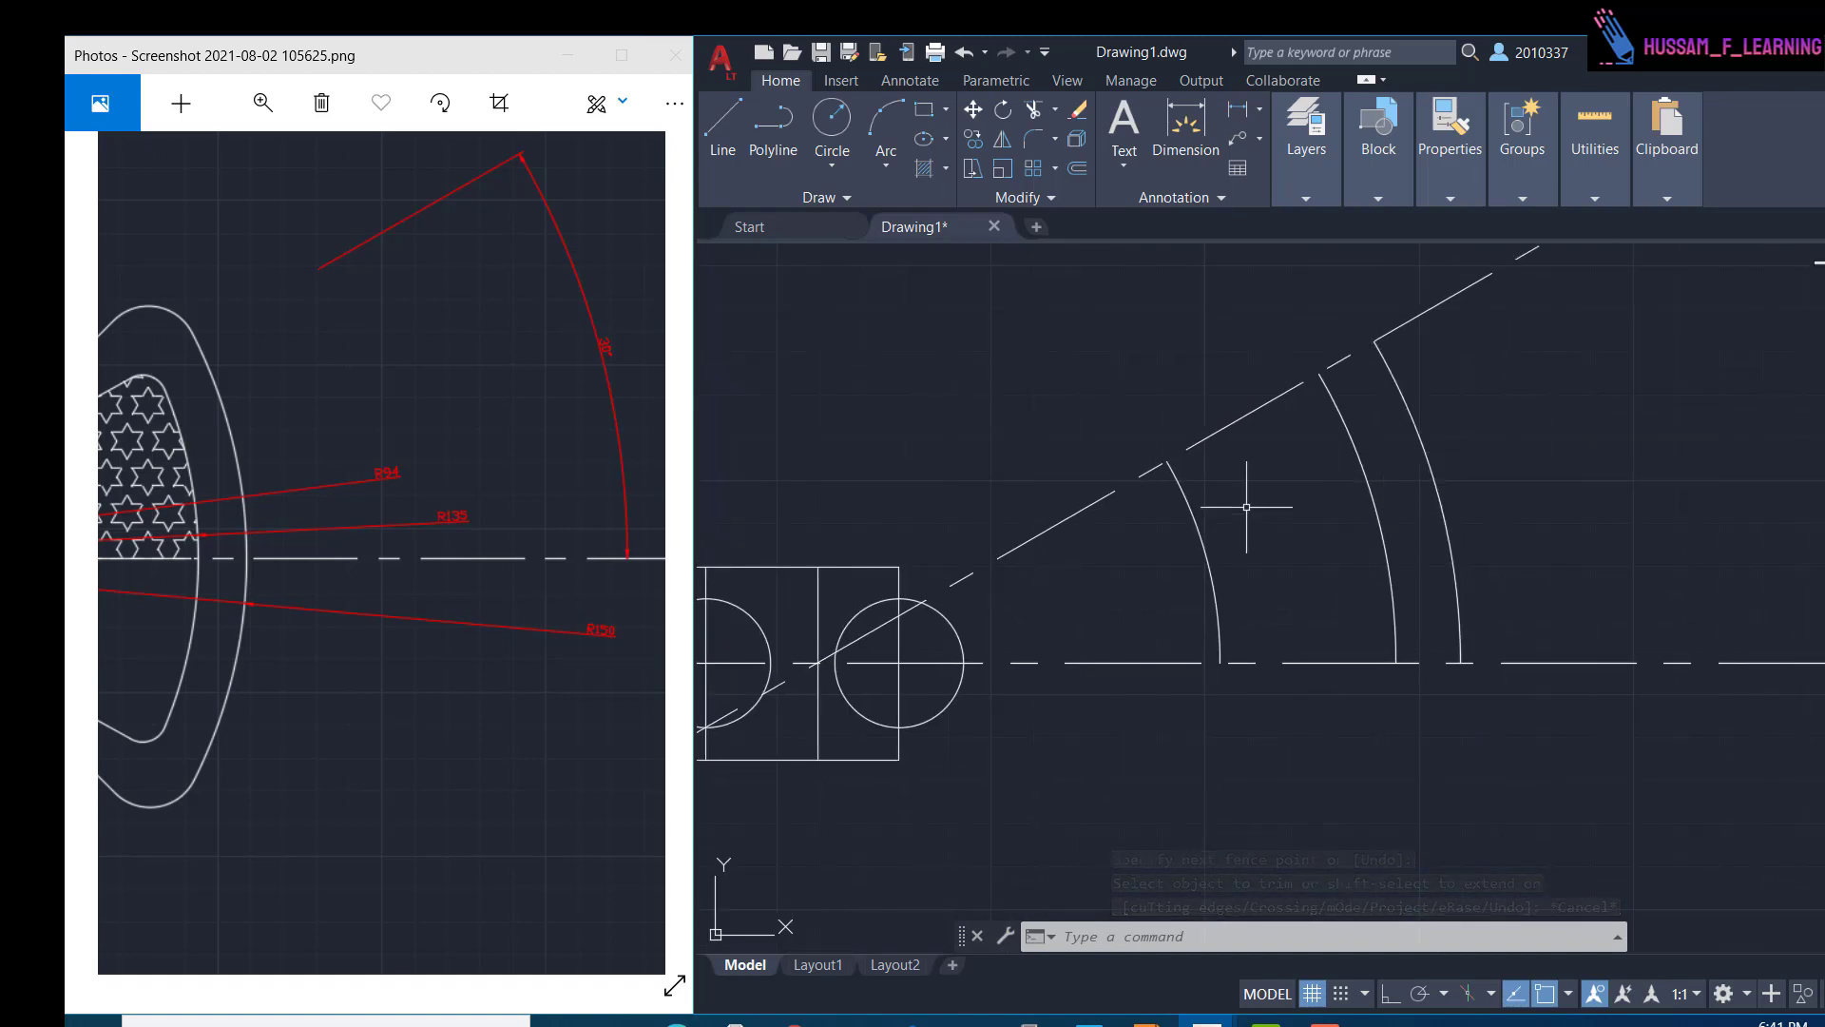
key("l")
key("Return")
left_click(1166, 463)
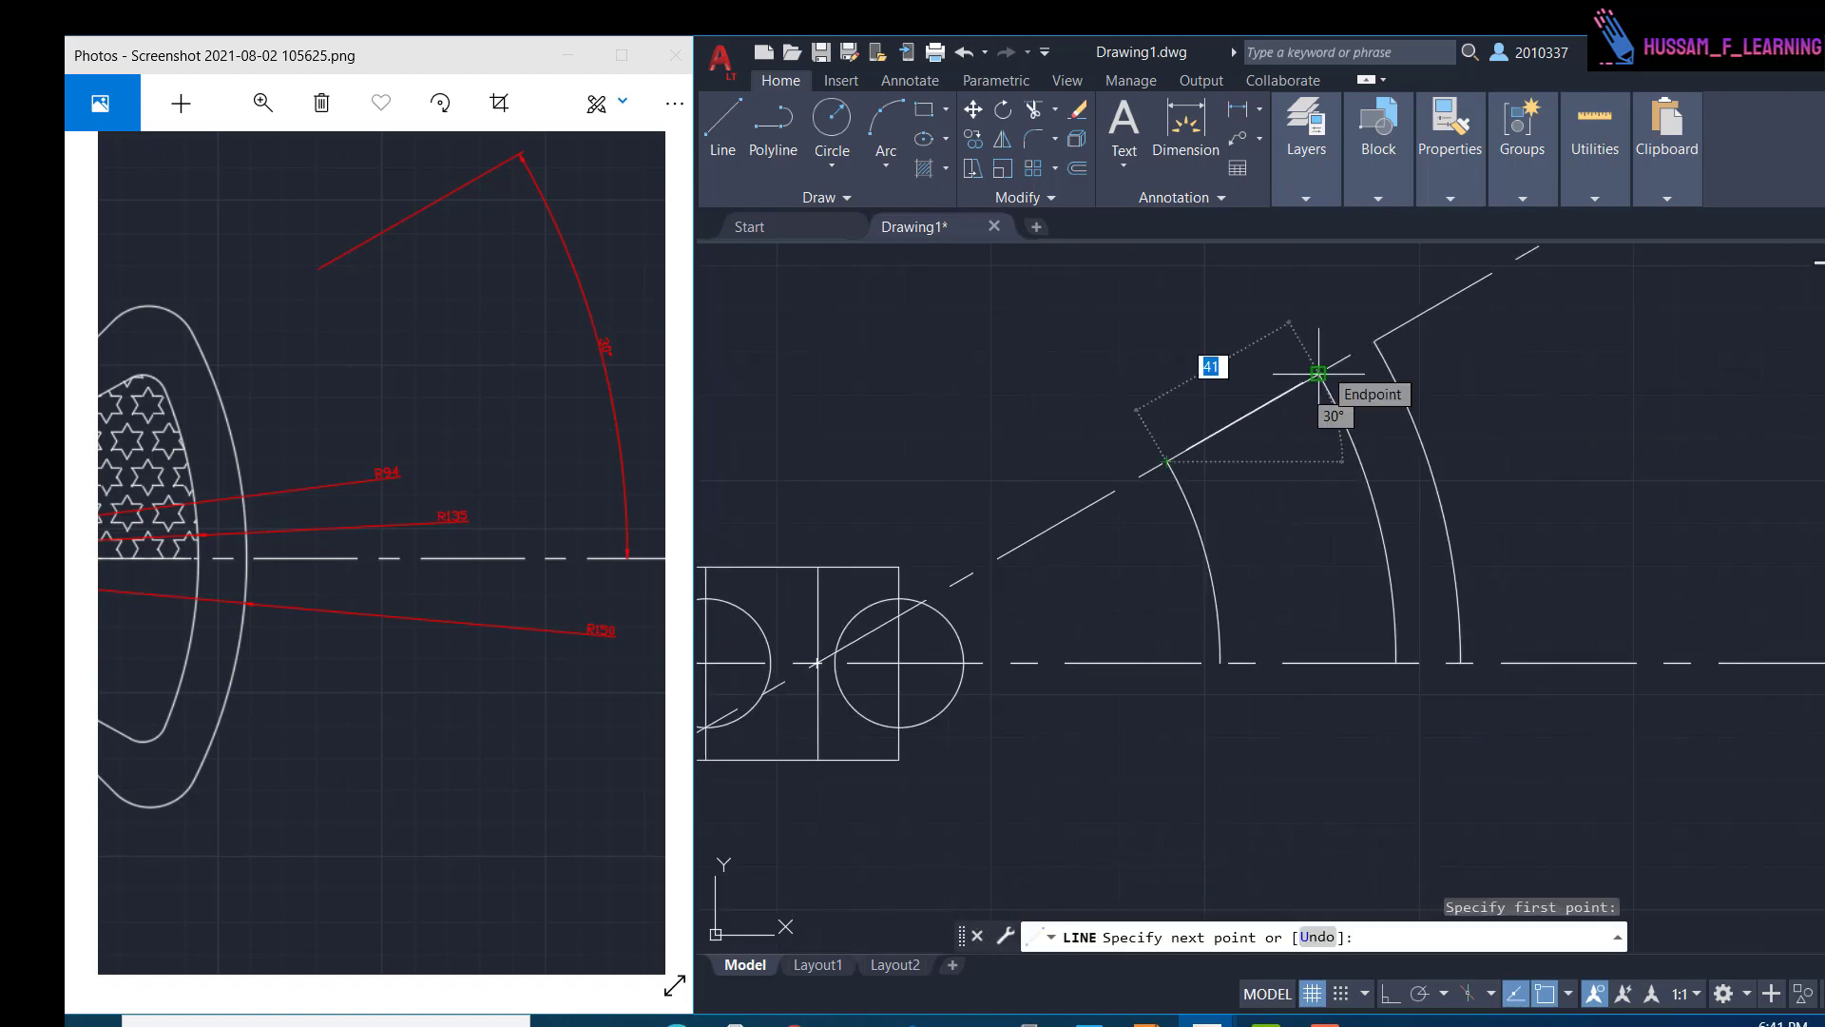
left_click(1319, 374)
key("Escape")
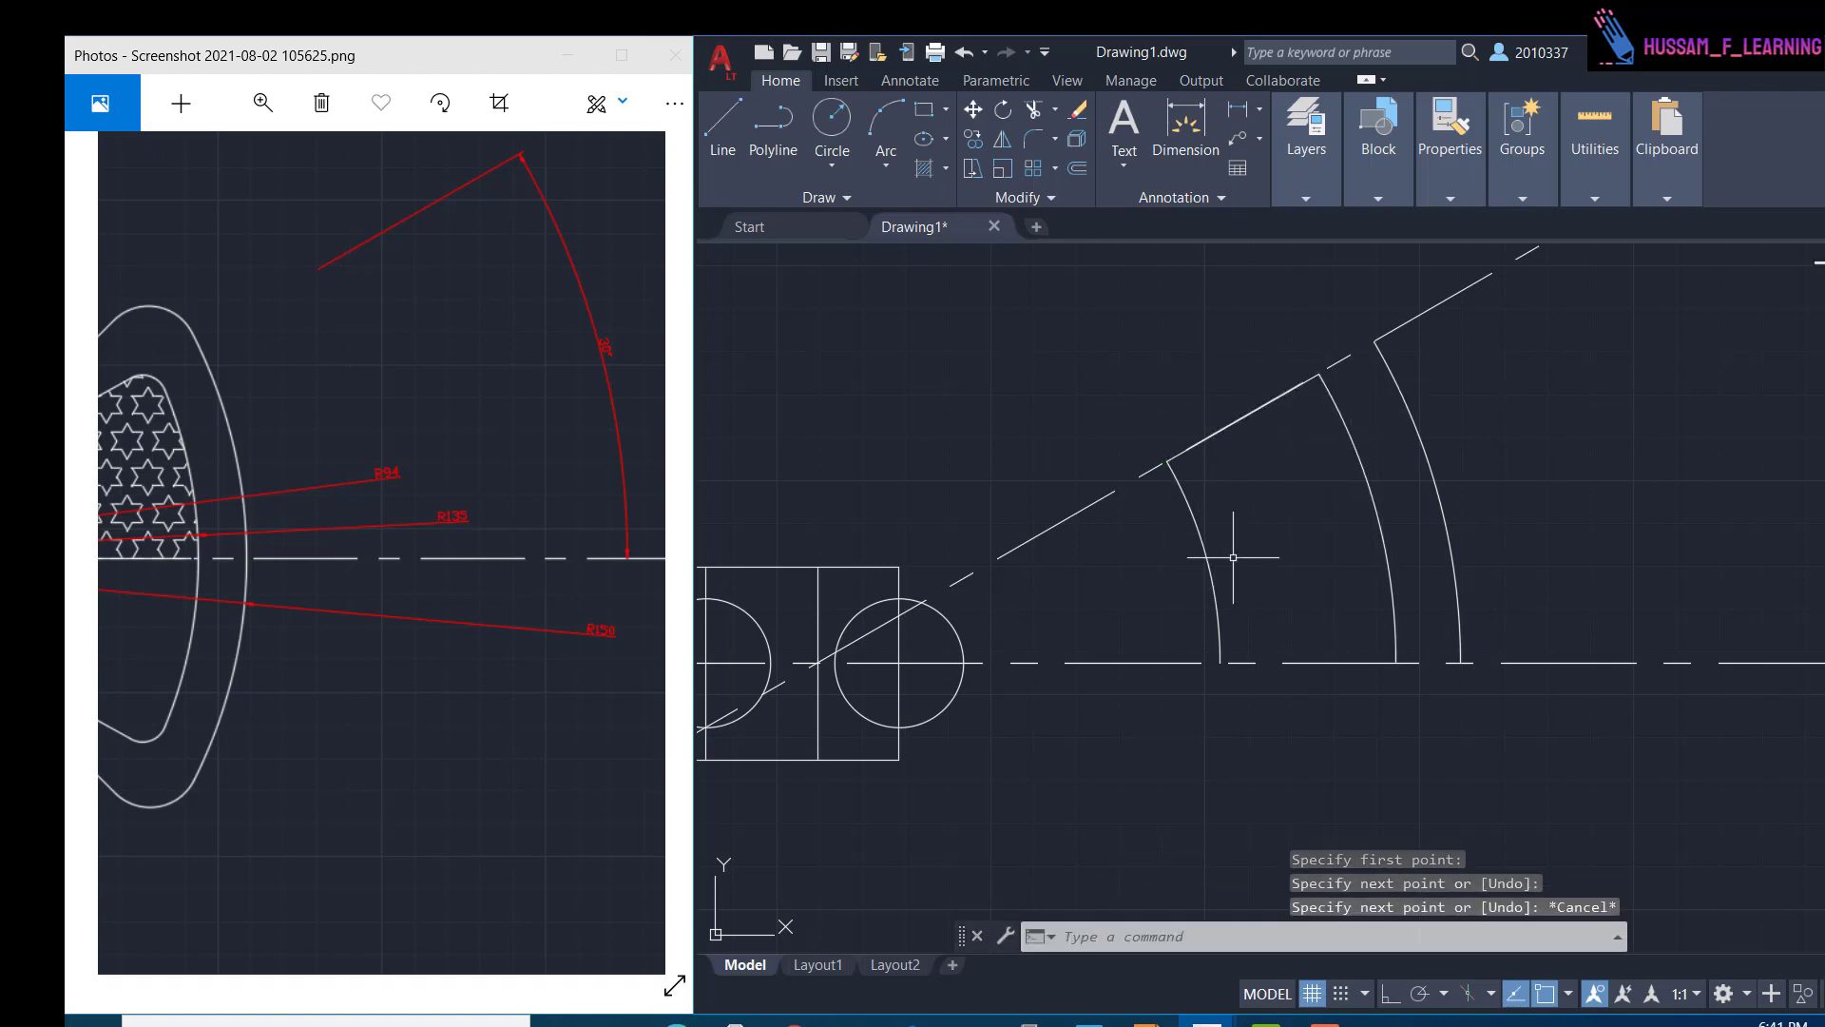
- Check the corner rounding in the reference image and fillet the R135 arc and the slanted line with radius 7.5
middle_click_drag(1231, 474, 1186, 517)
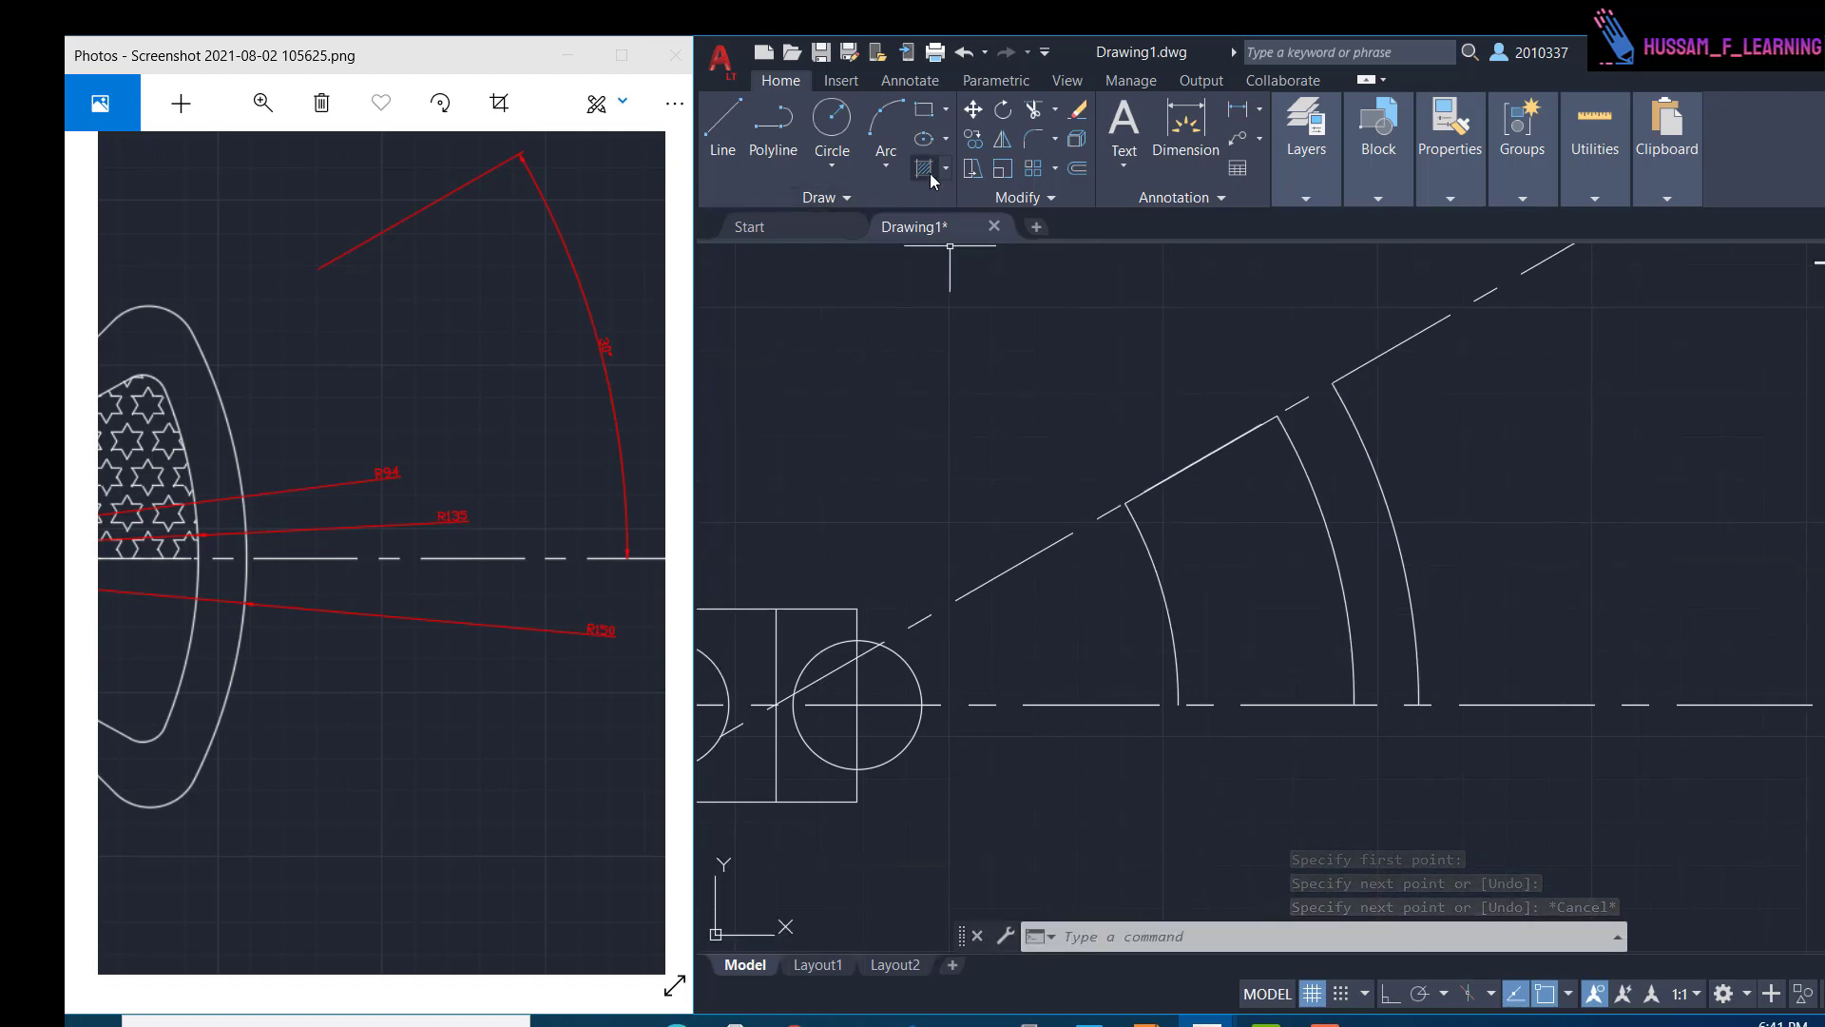
left_click(1042, 139)
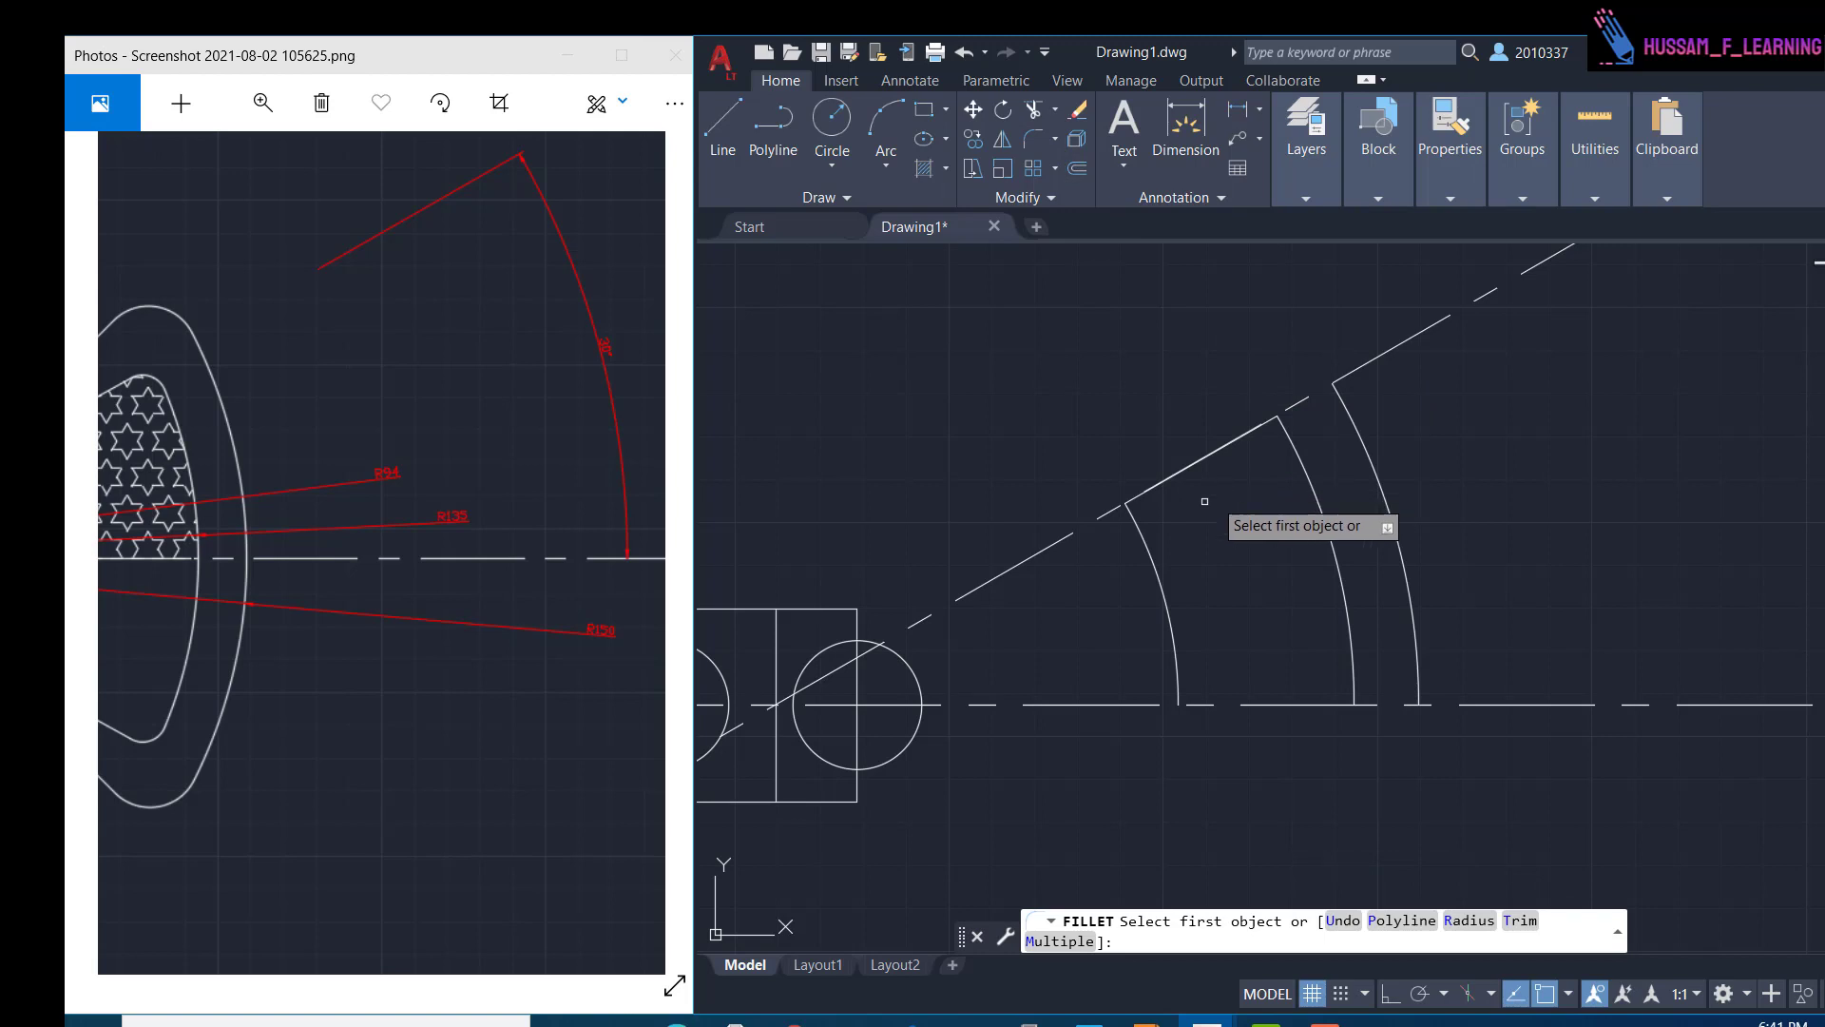
left_click(298, 395)
left_click_drag(296, 391, 524, 426)
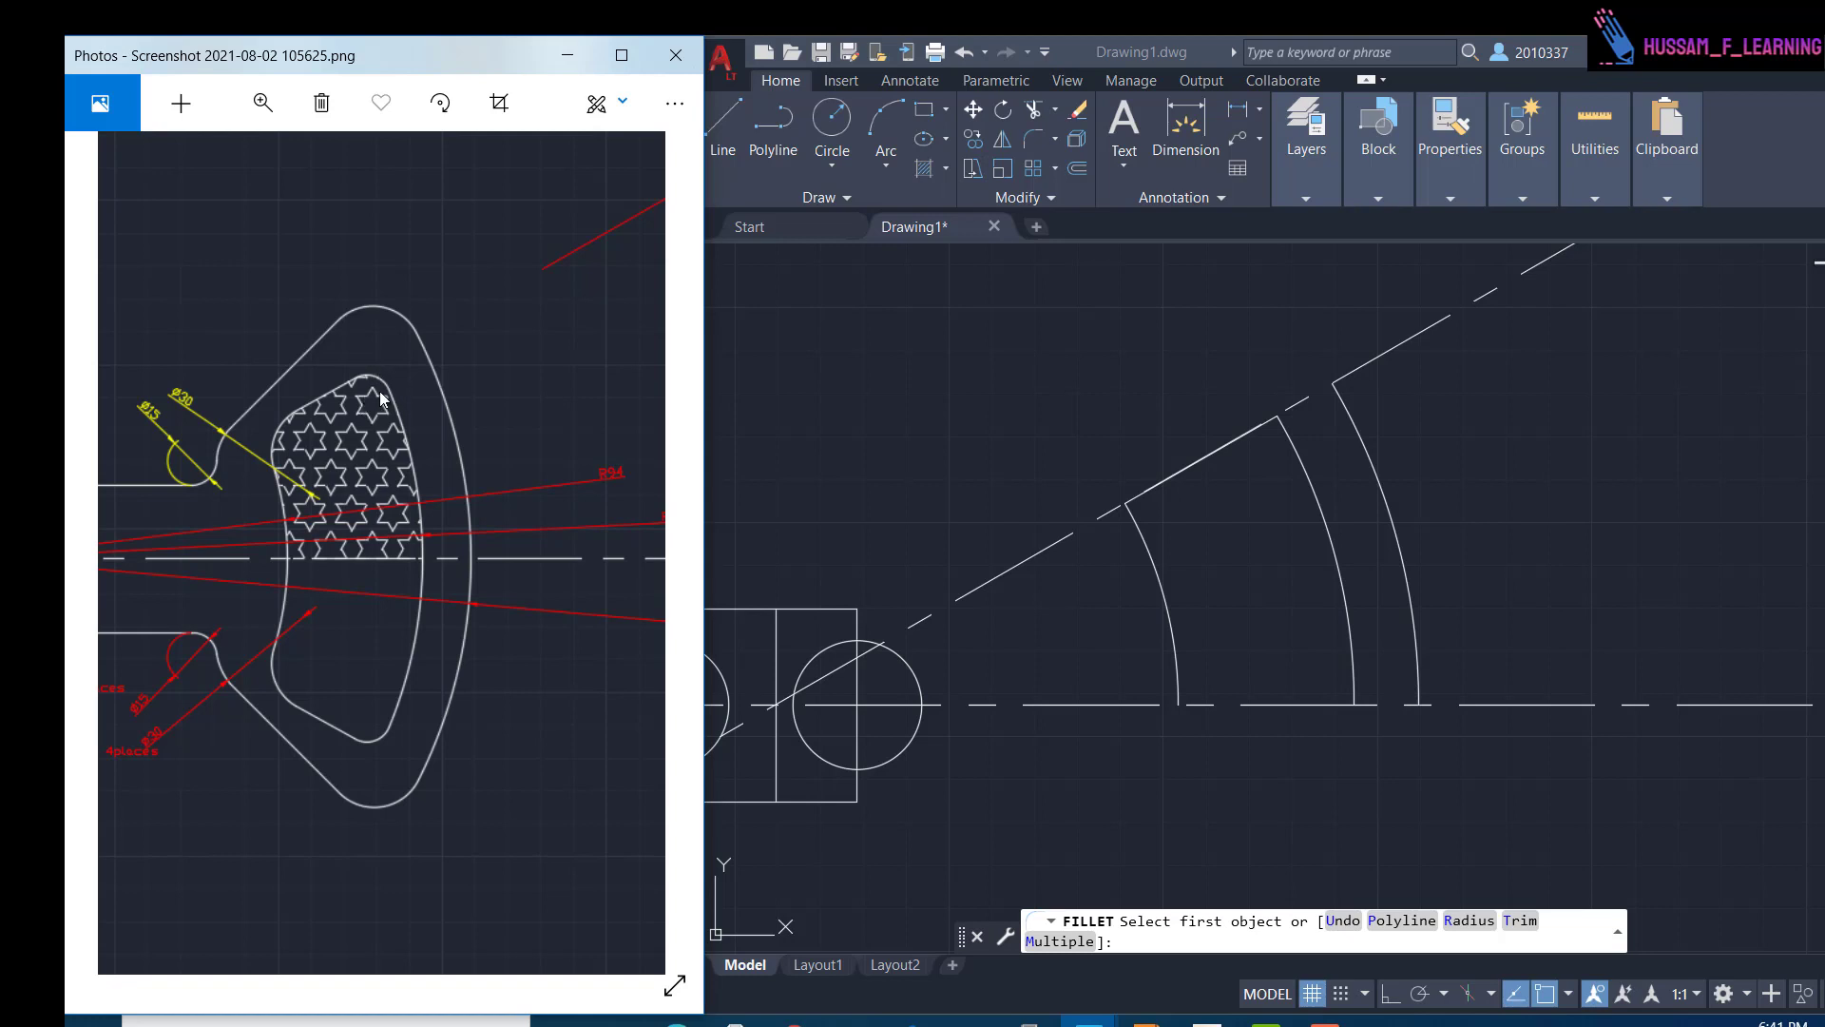
left_click(1037, 143)
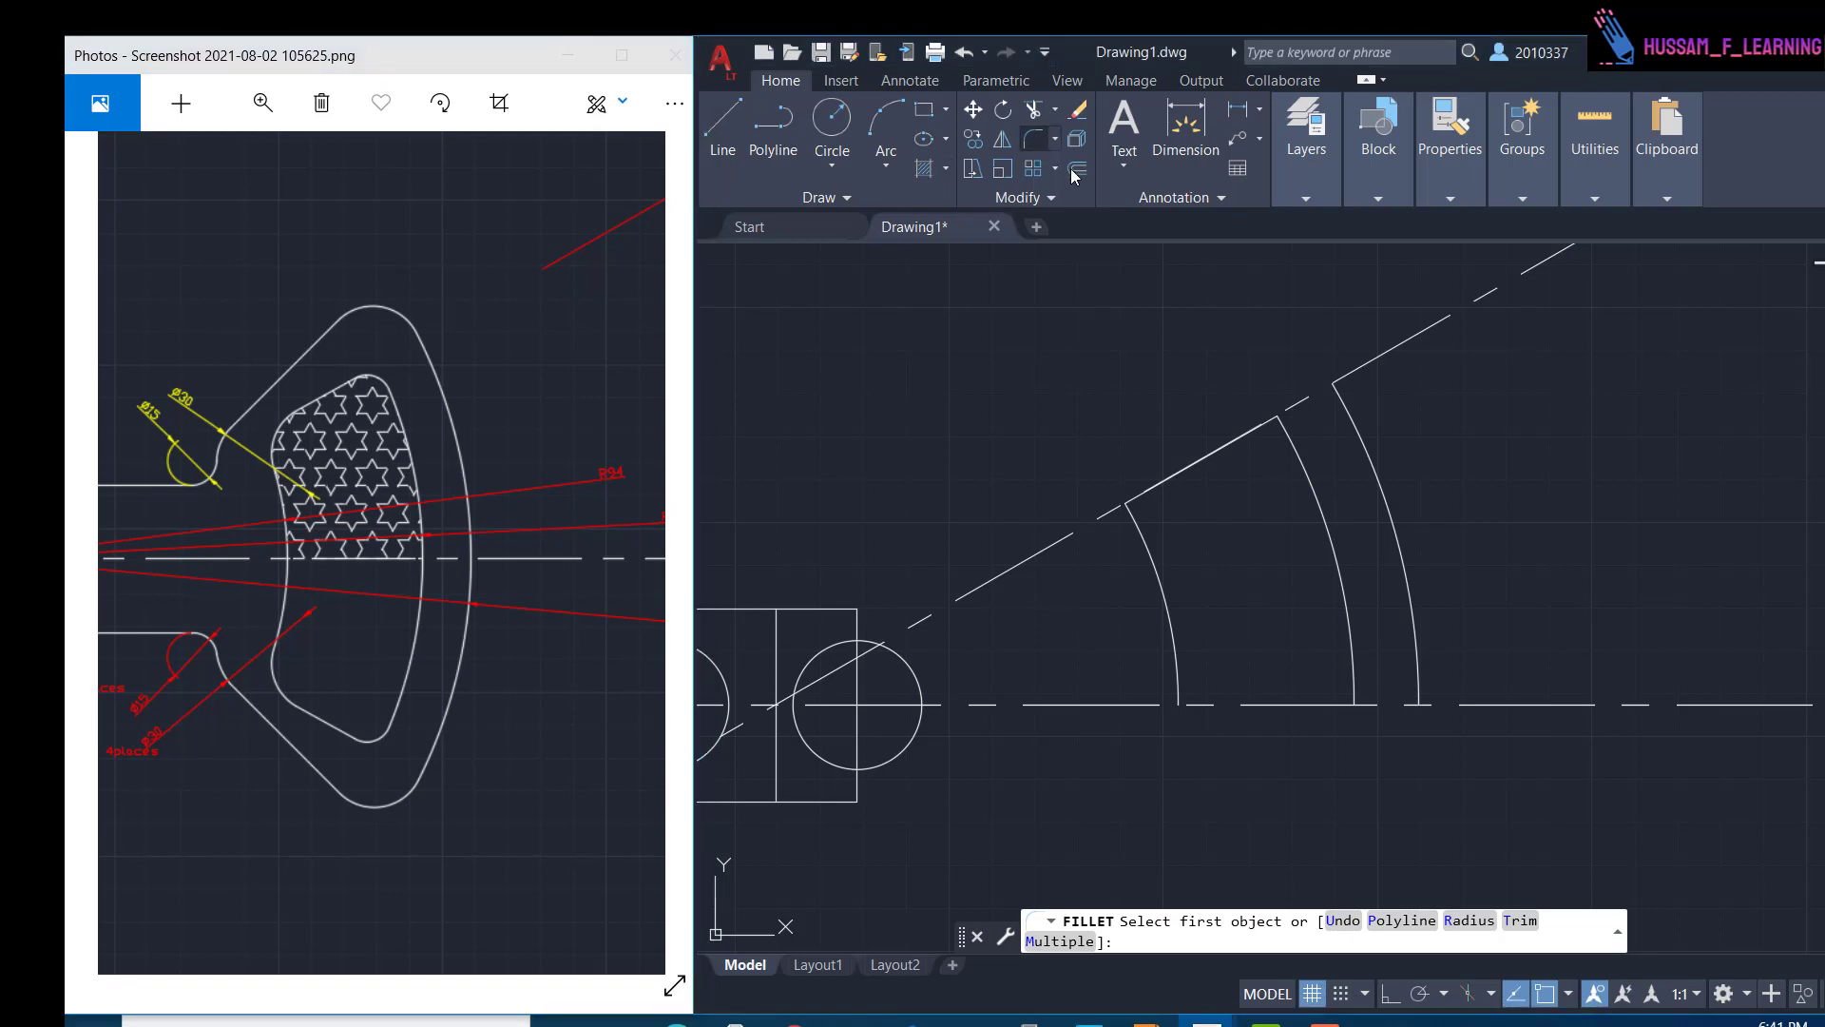
left_click(1289, 443)
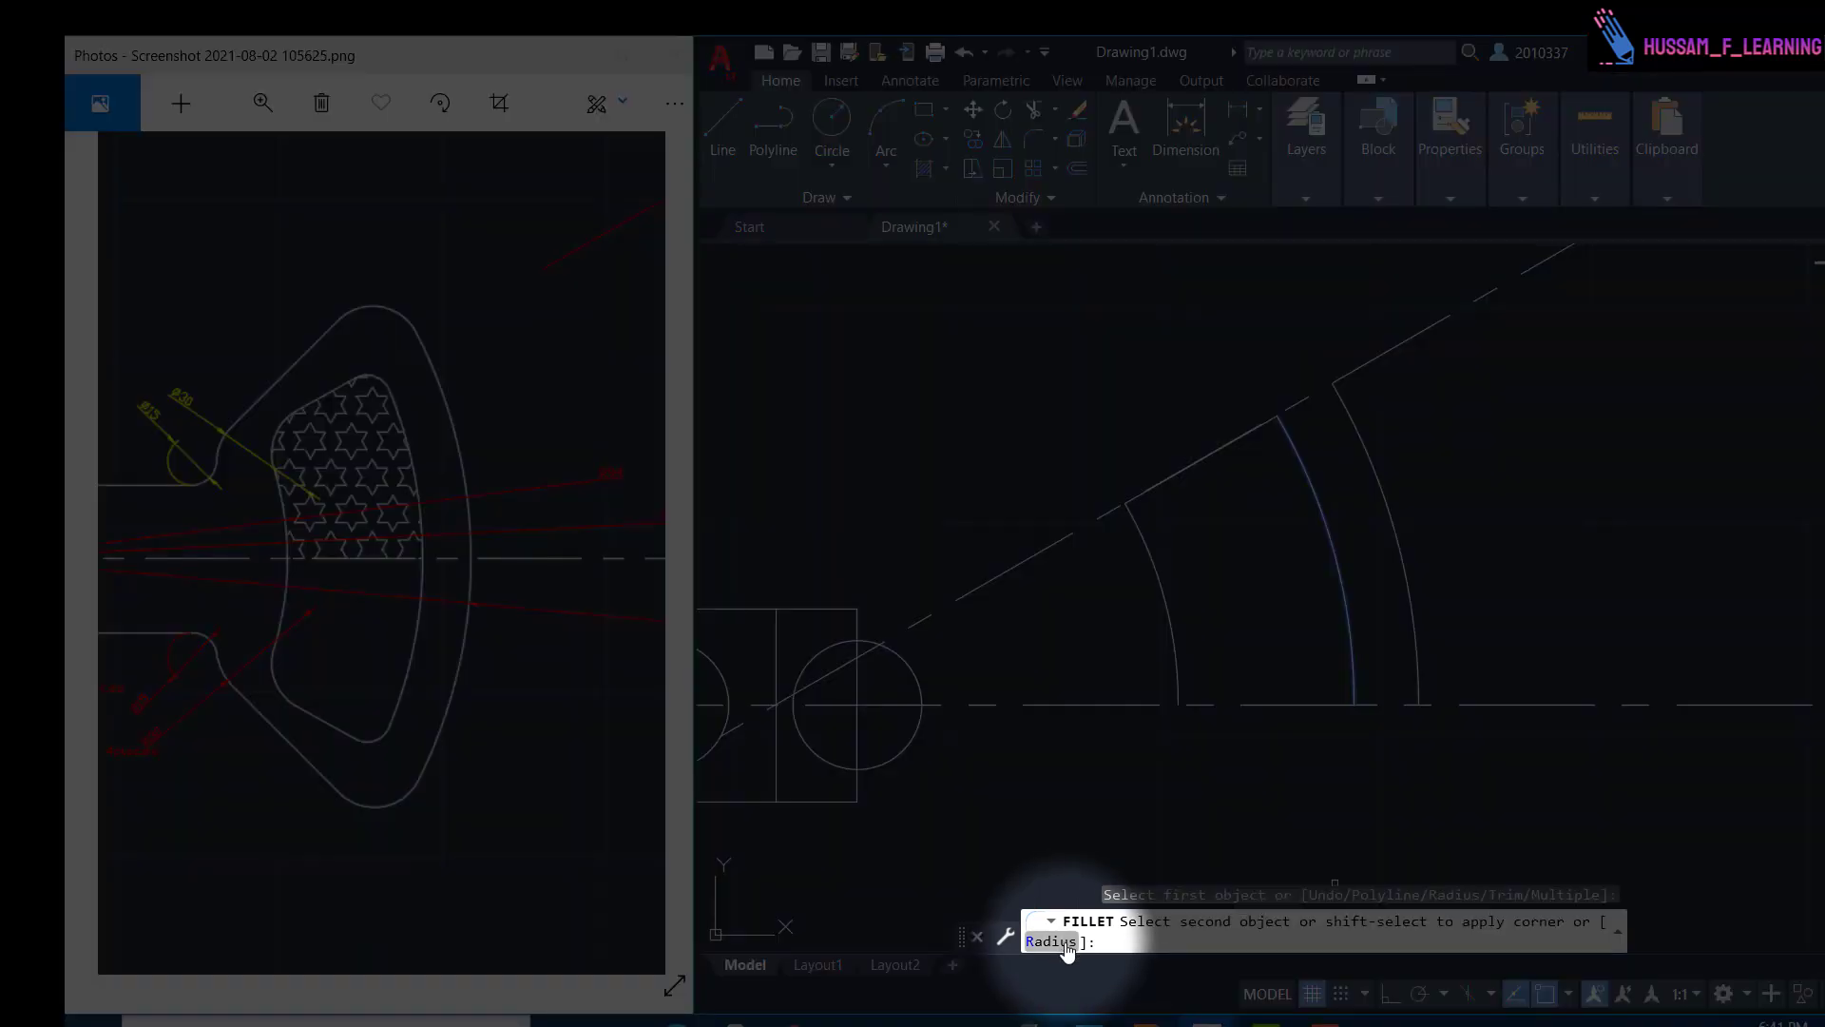
left_click(1050, 941)
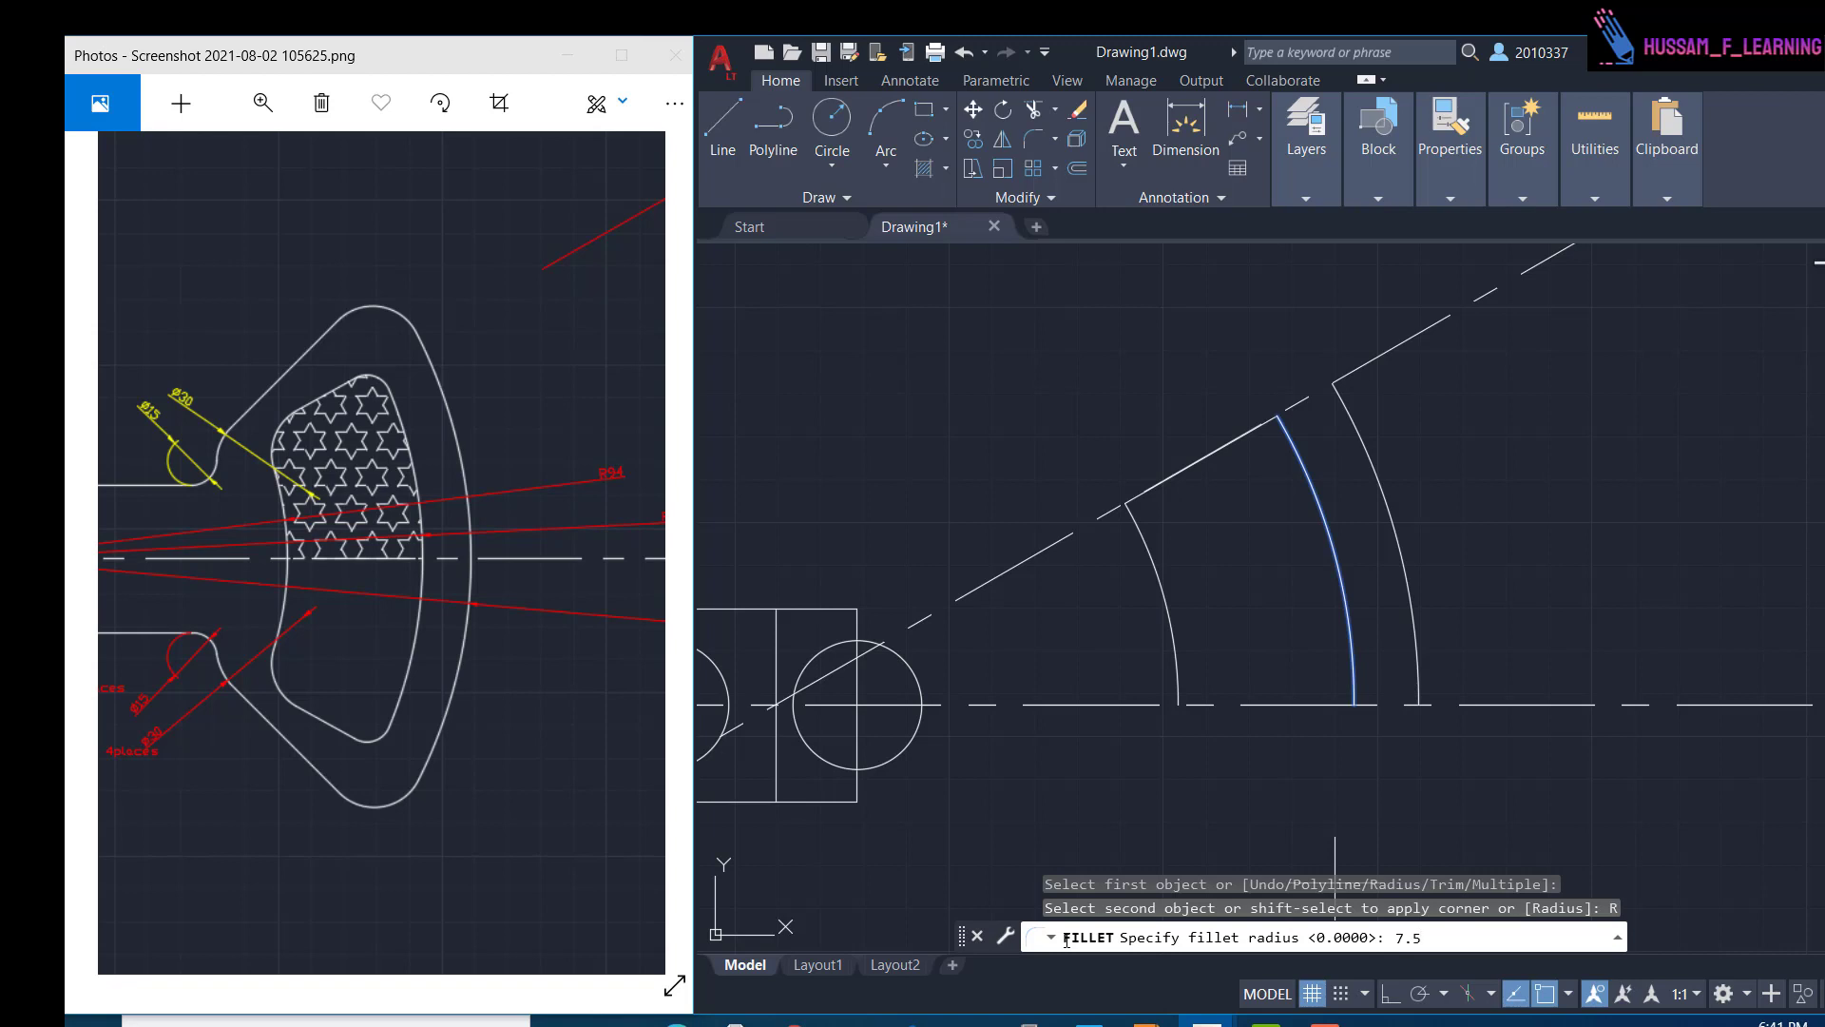
key("Return")
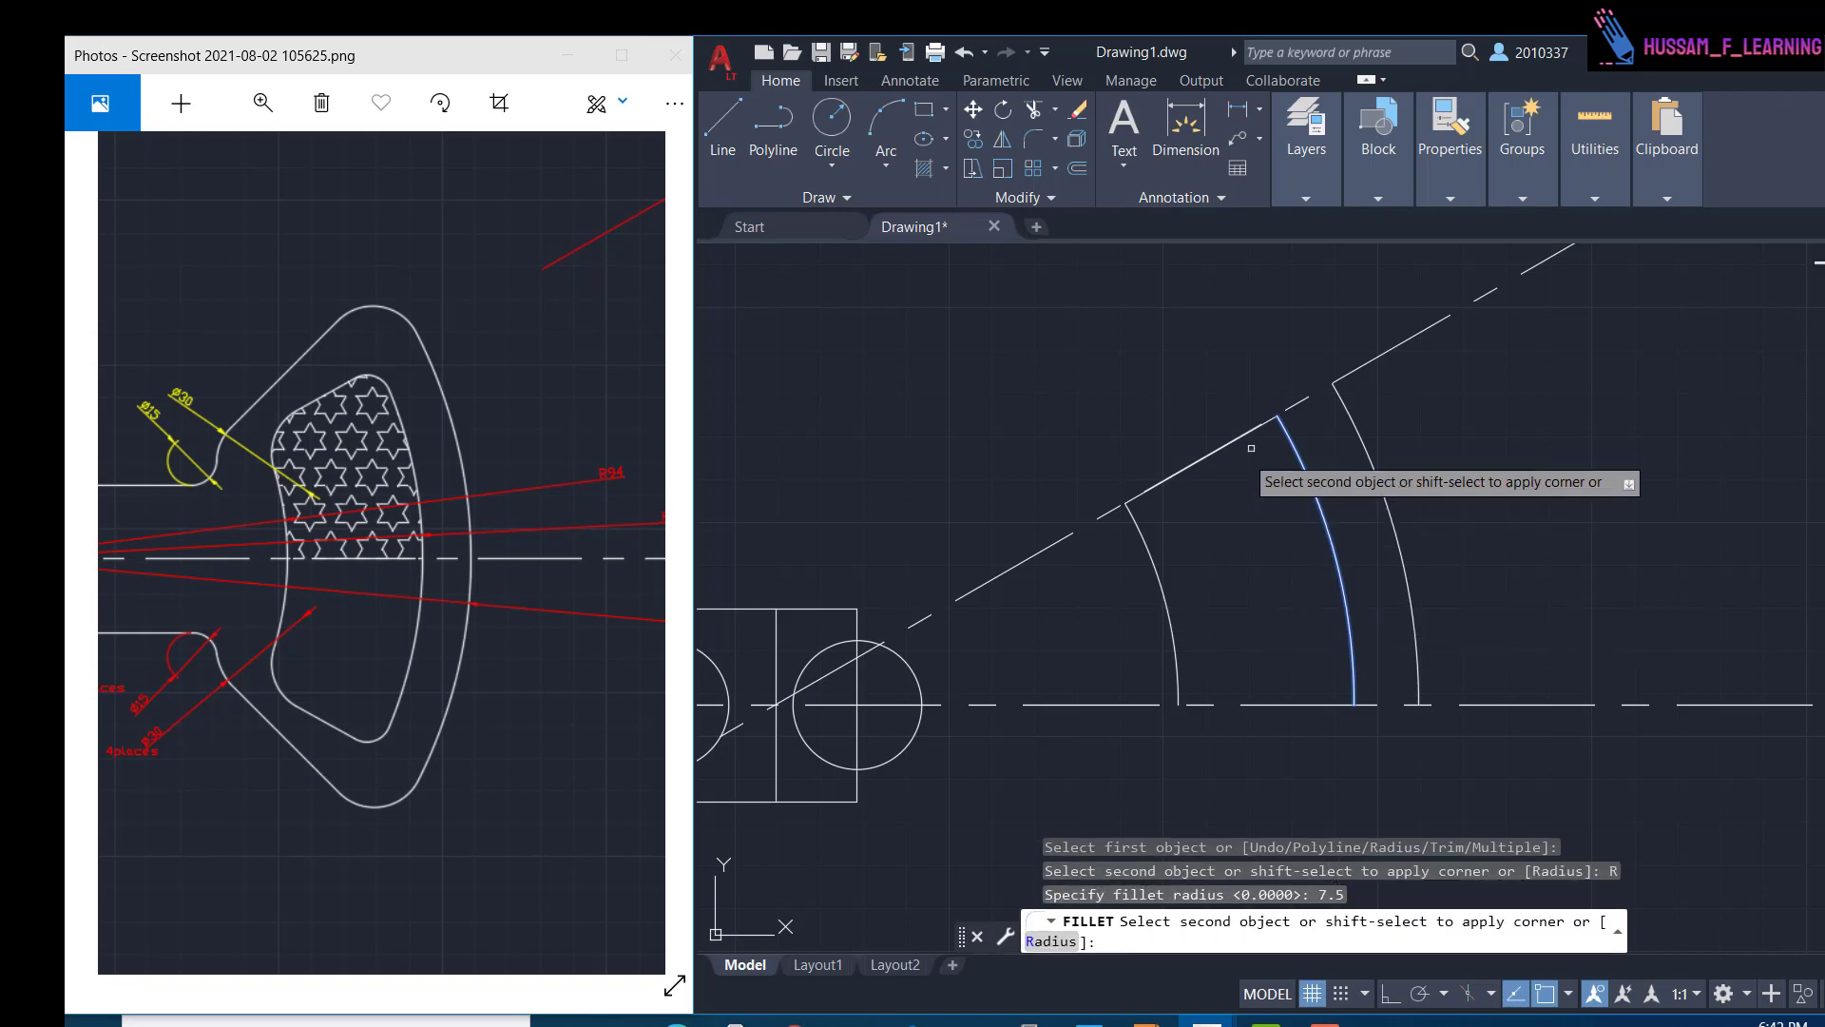
left_click(1251, 448)
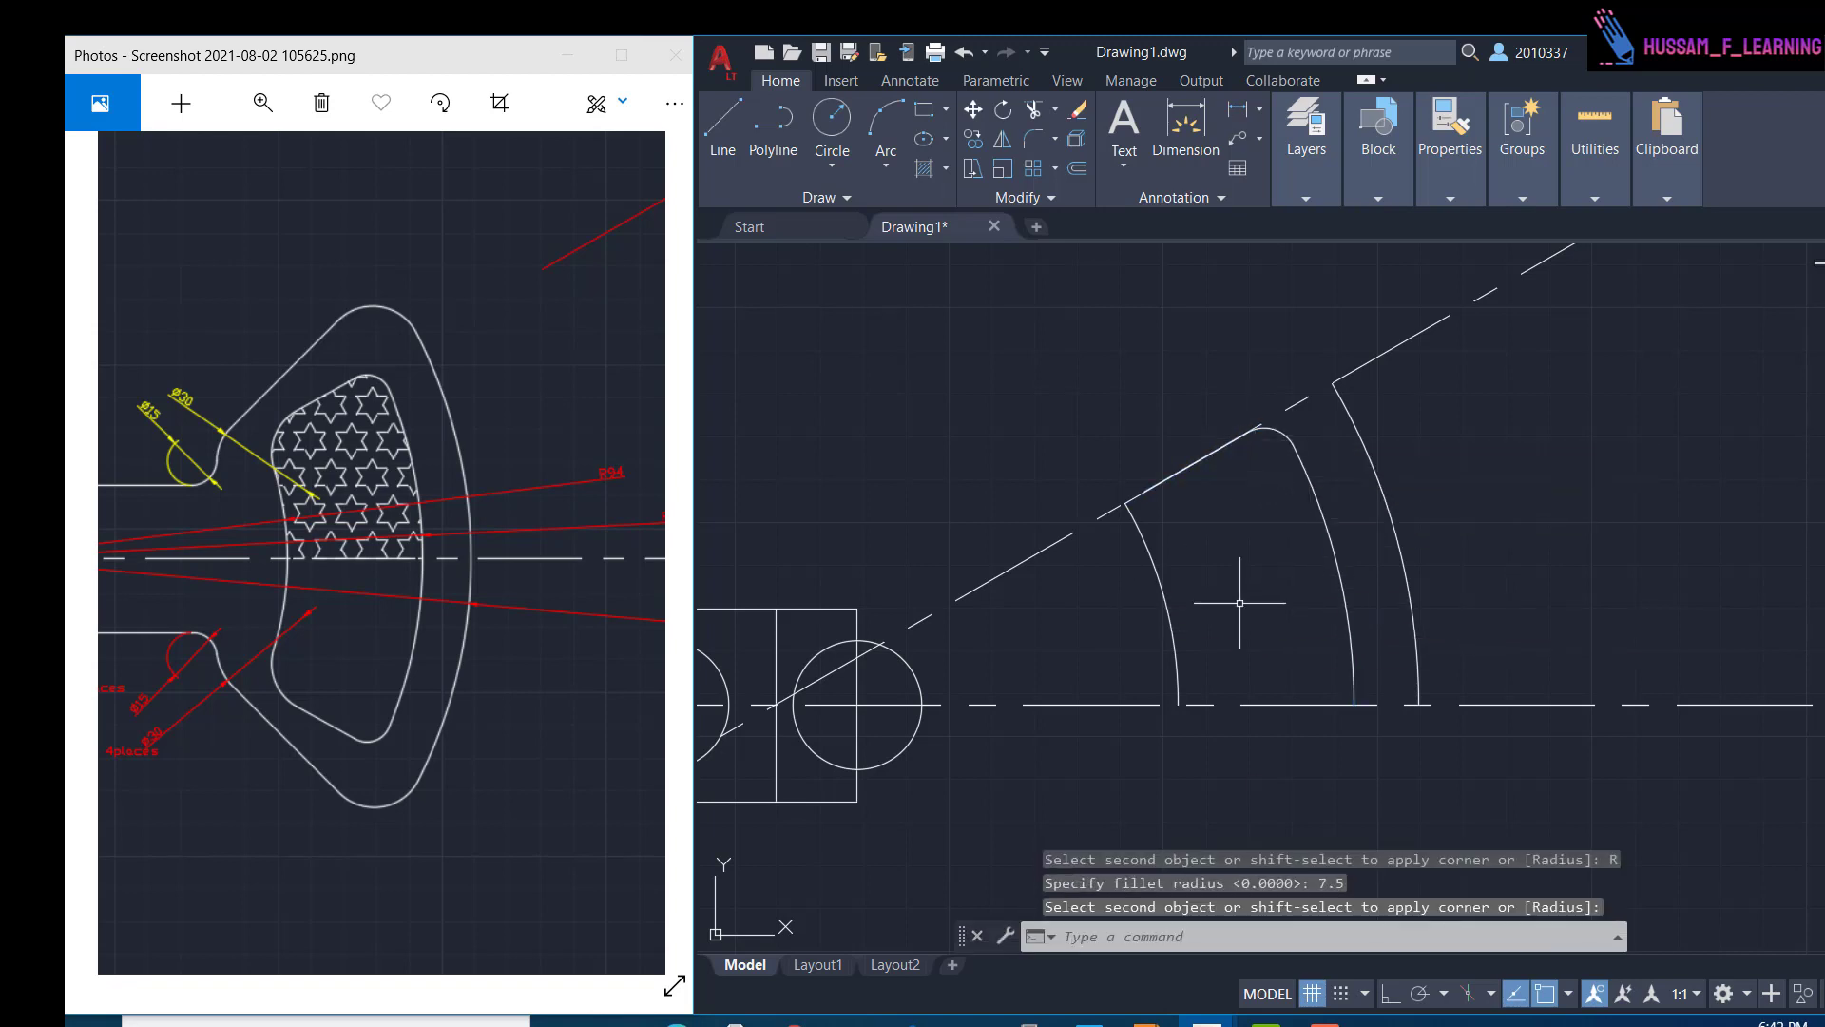
key("Escape")
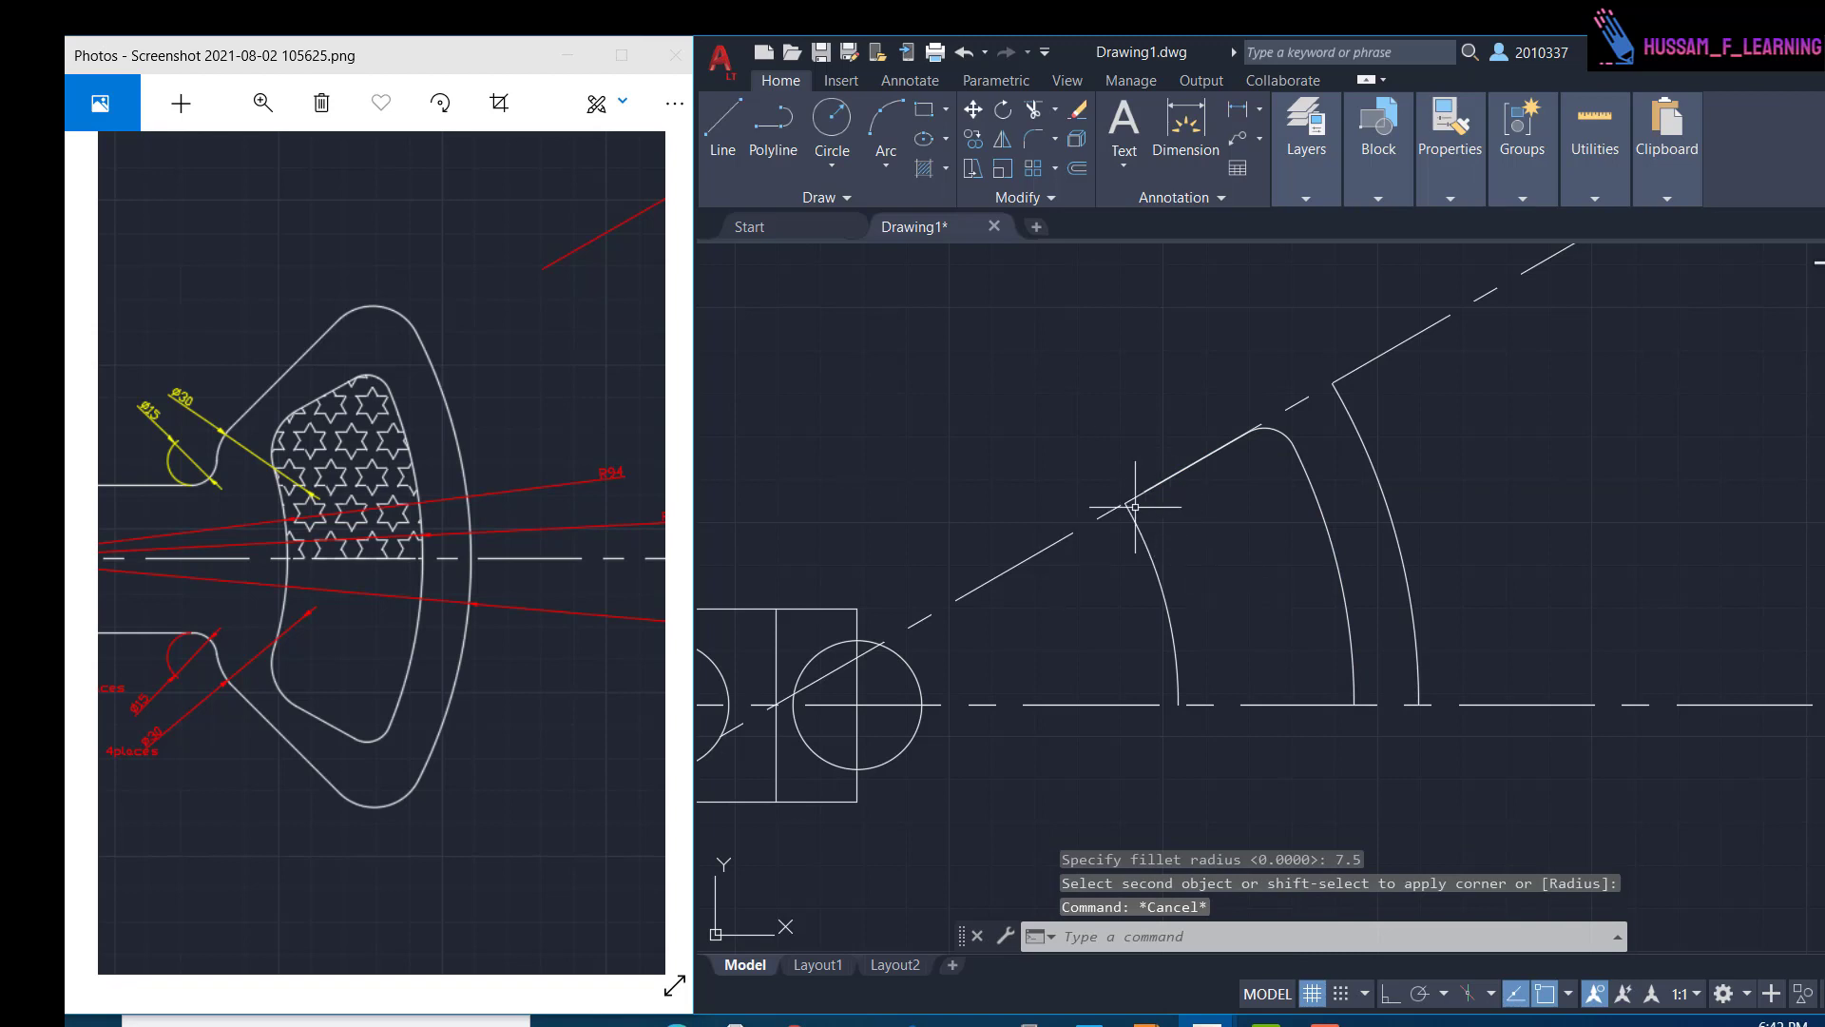
- Fillet the corner between the slanted line and the R94 arc with radius 15
left_click(1032, 142)
left_click(1168, 479)
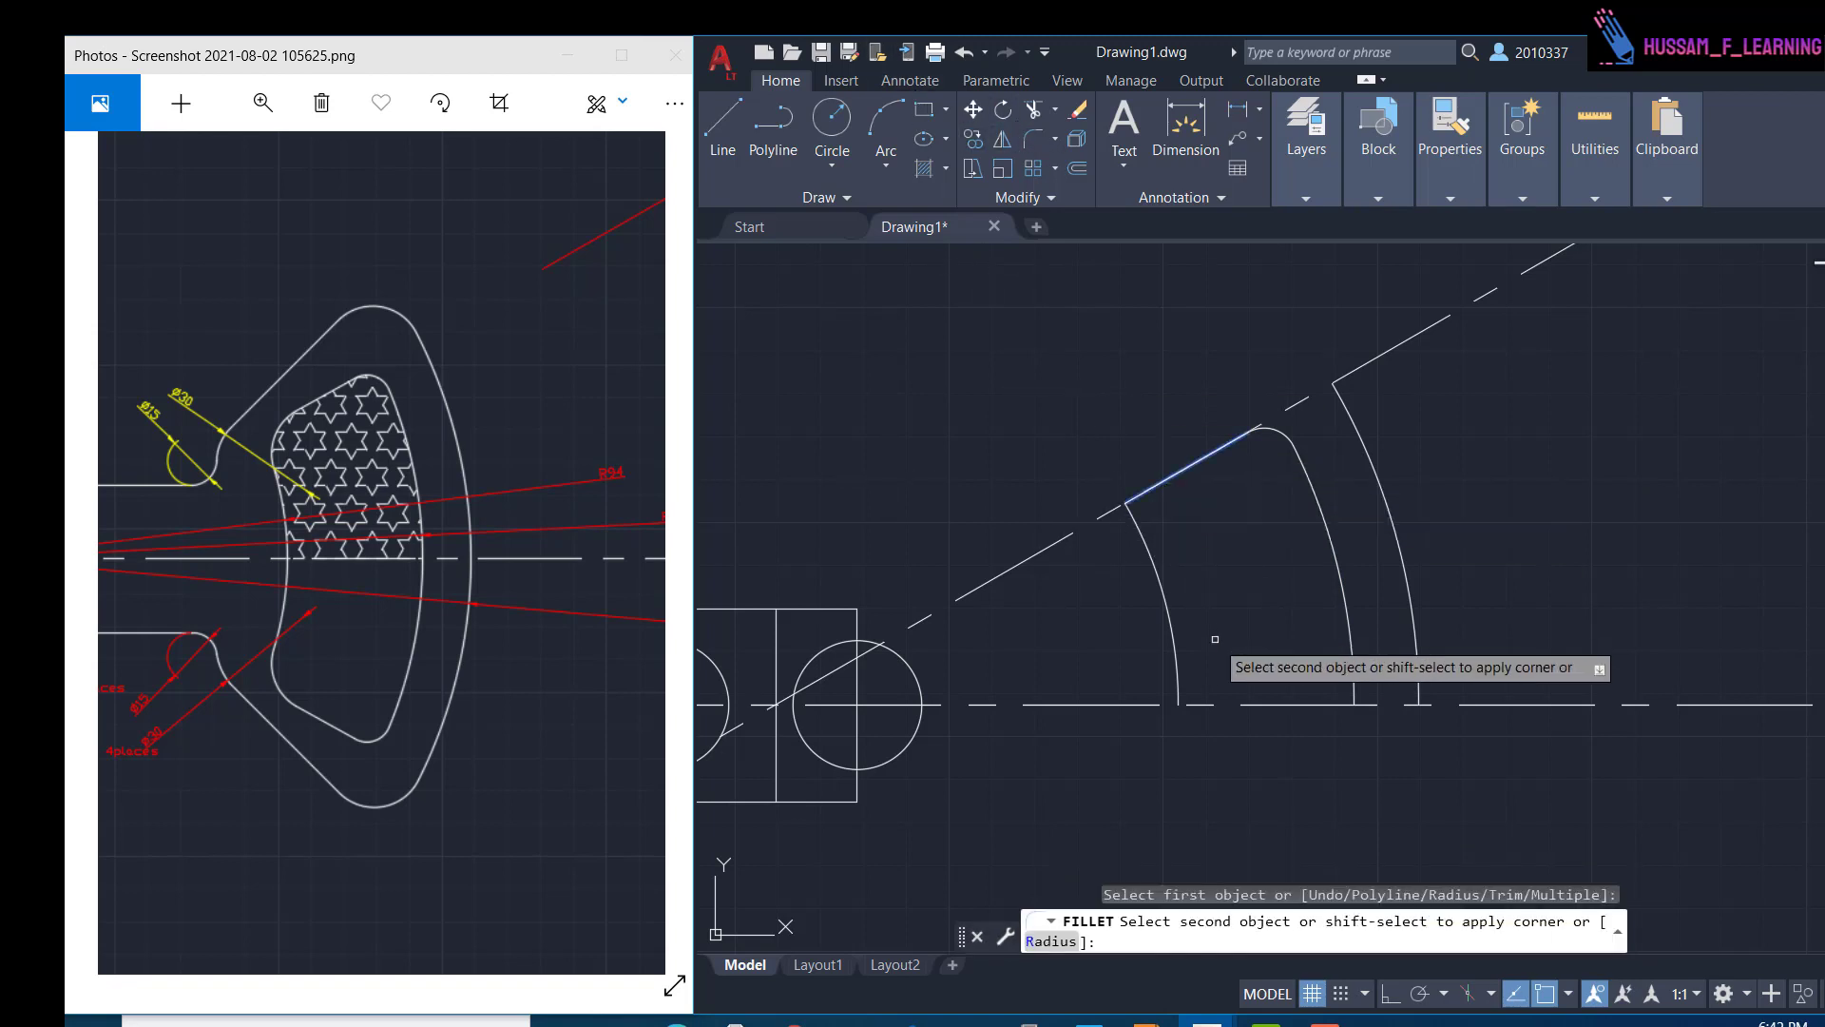
left_click(1050, 941)
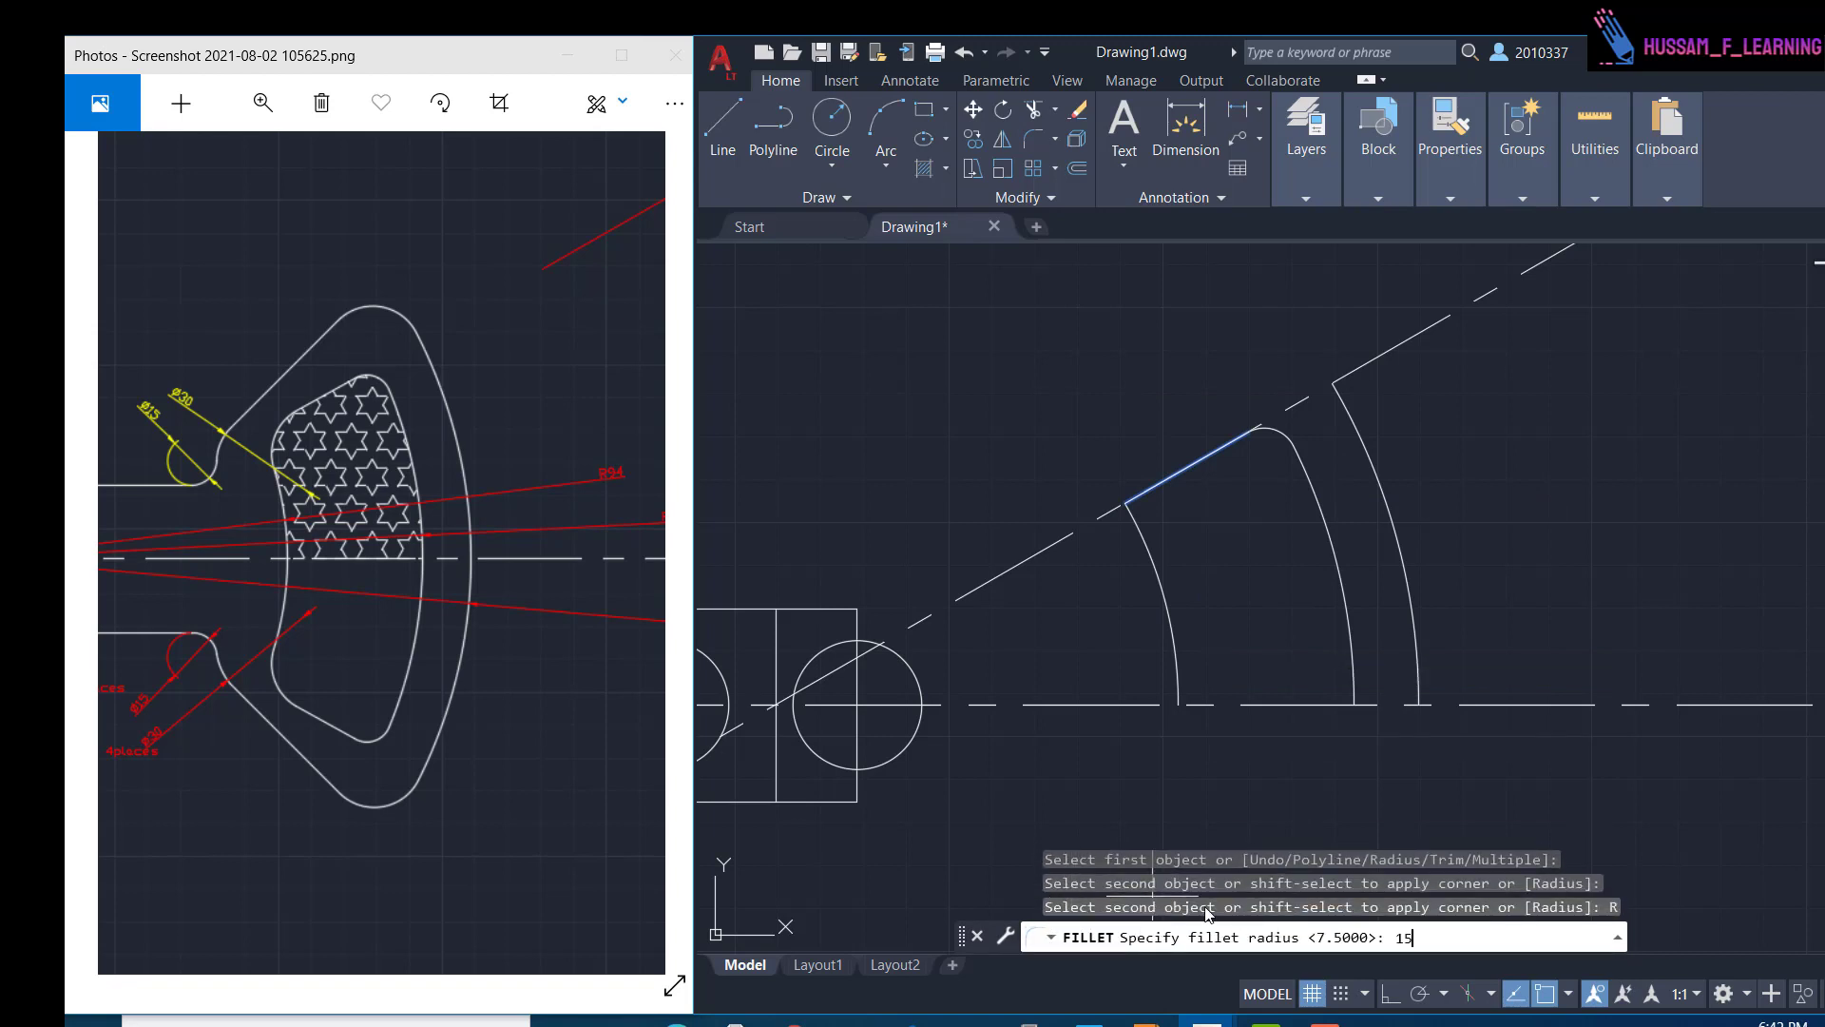
type("15")
key("Return")
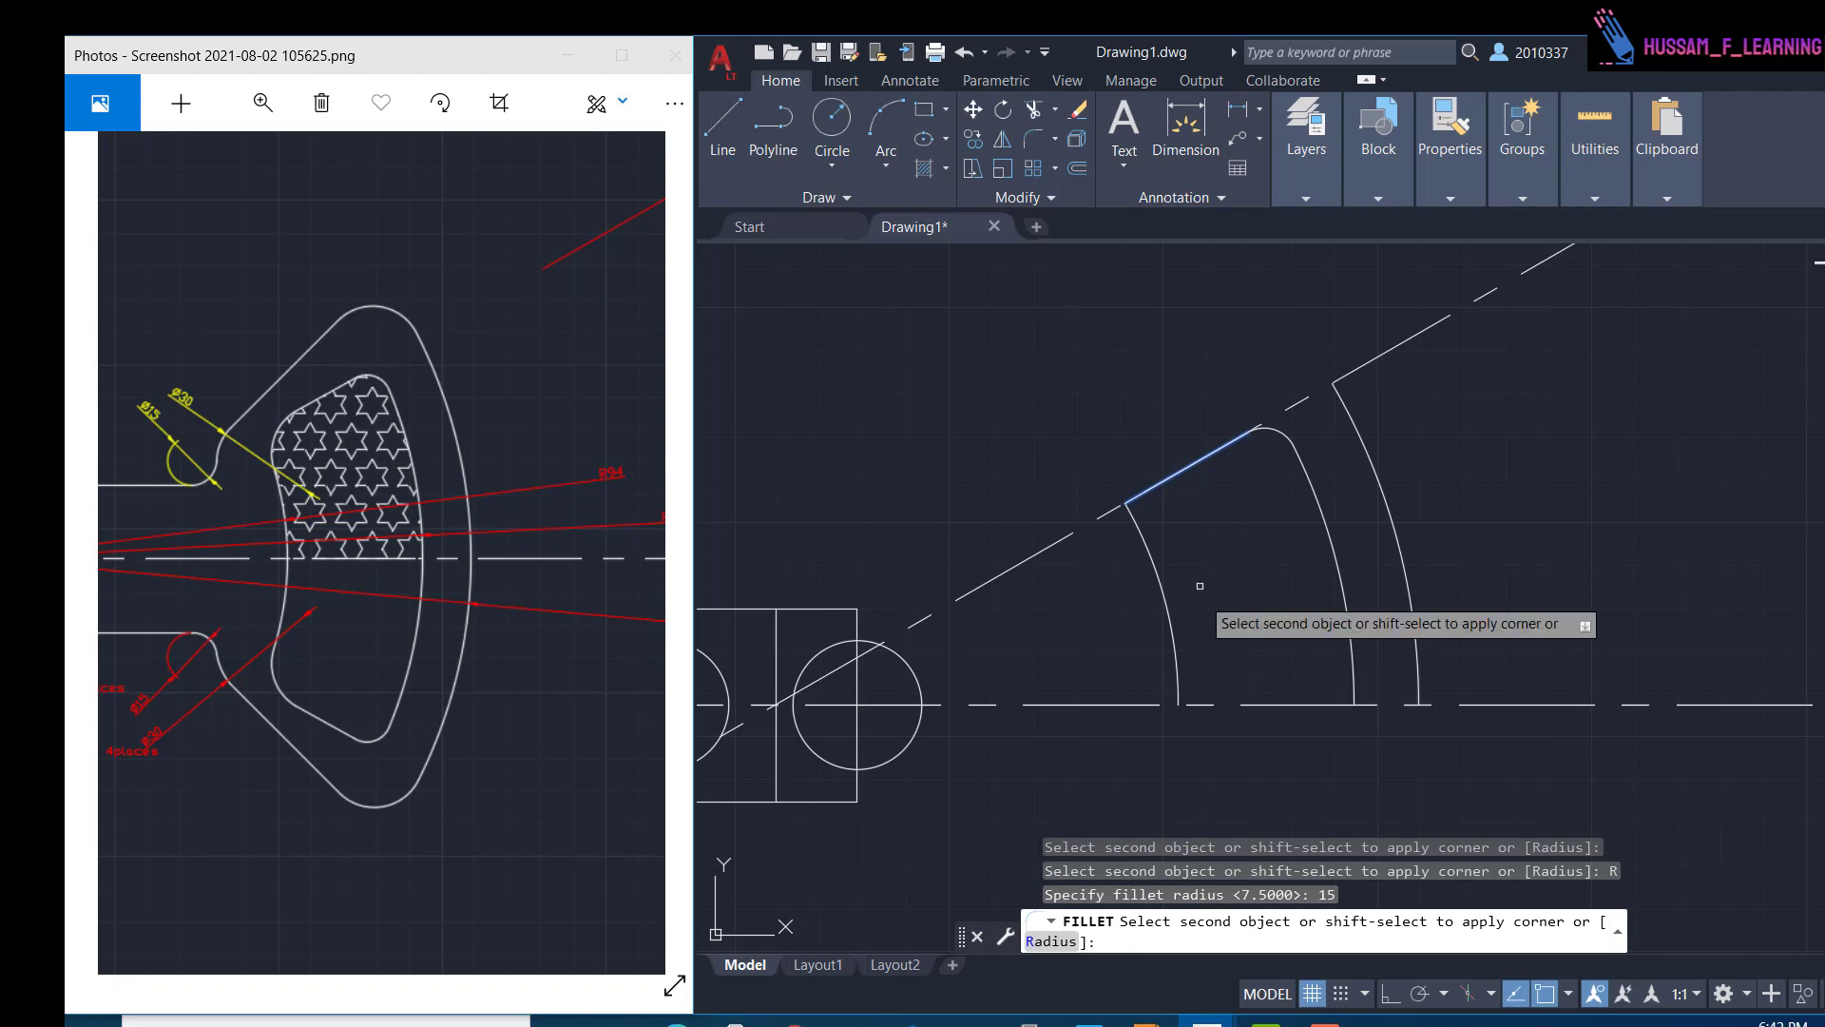
left_click(1141, 538)
key("Escape")
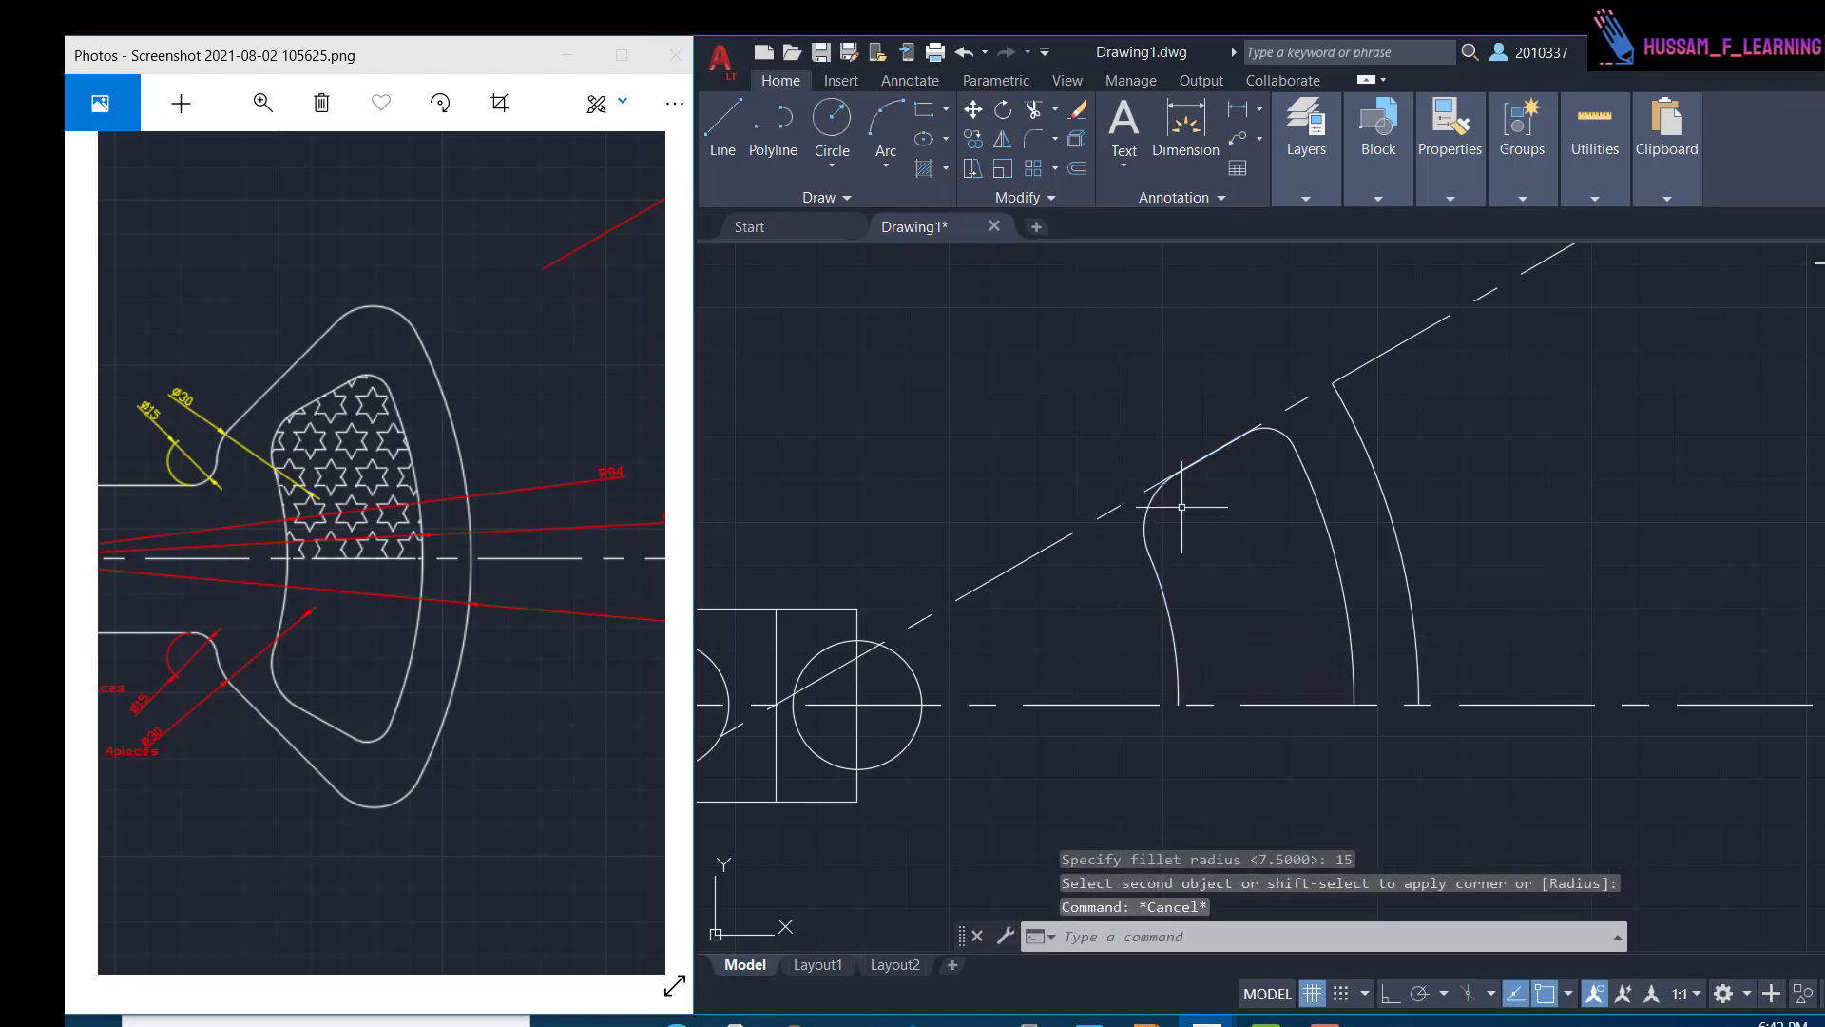
left_click(1288, 477)
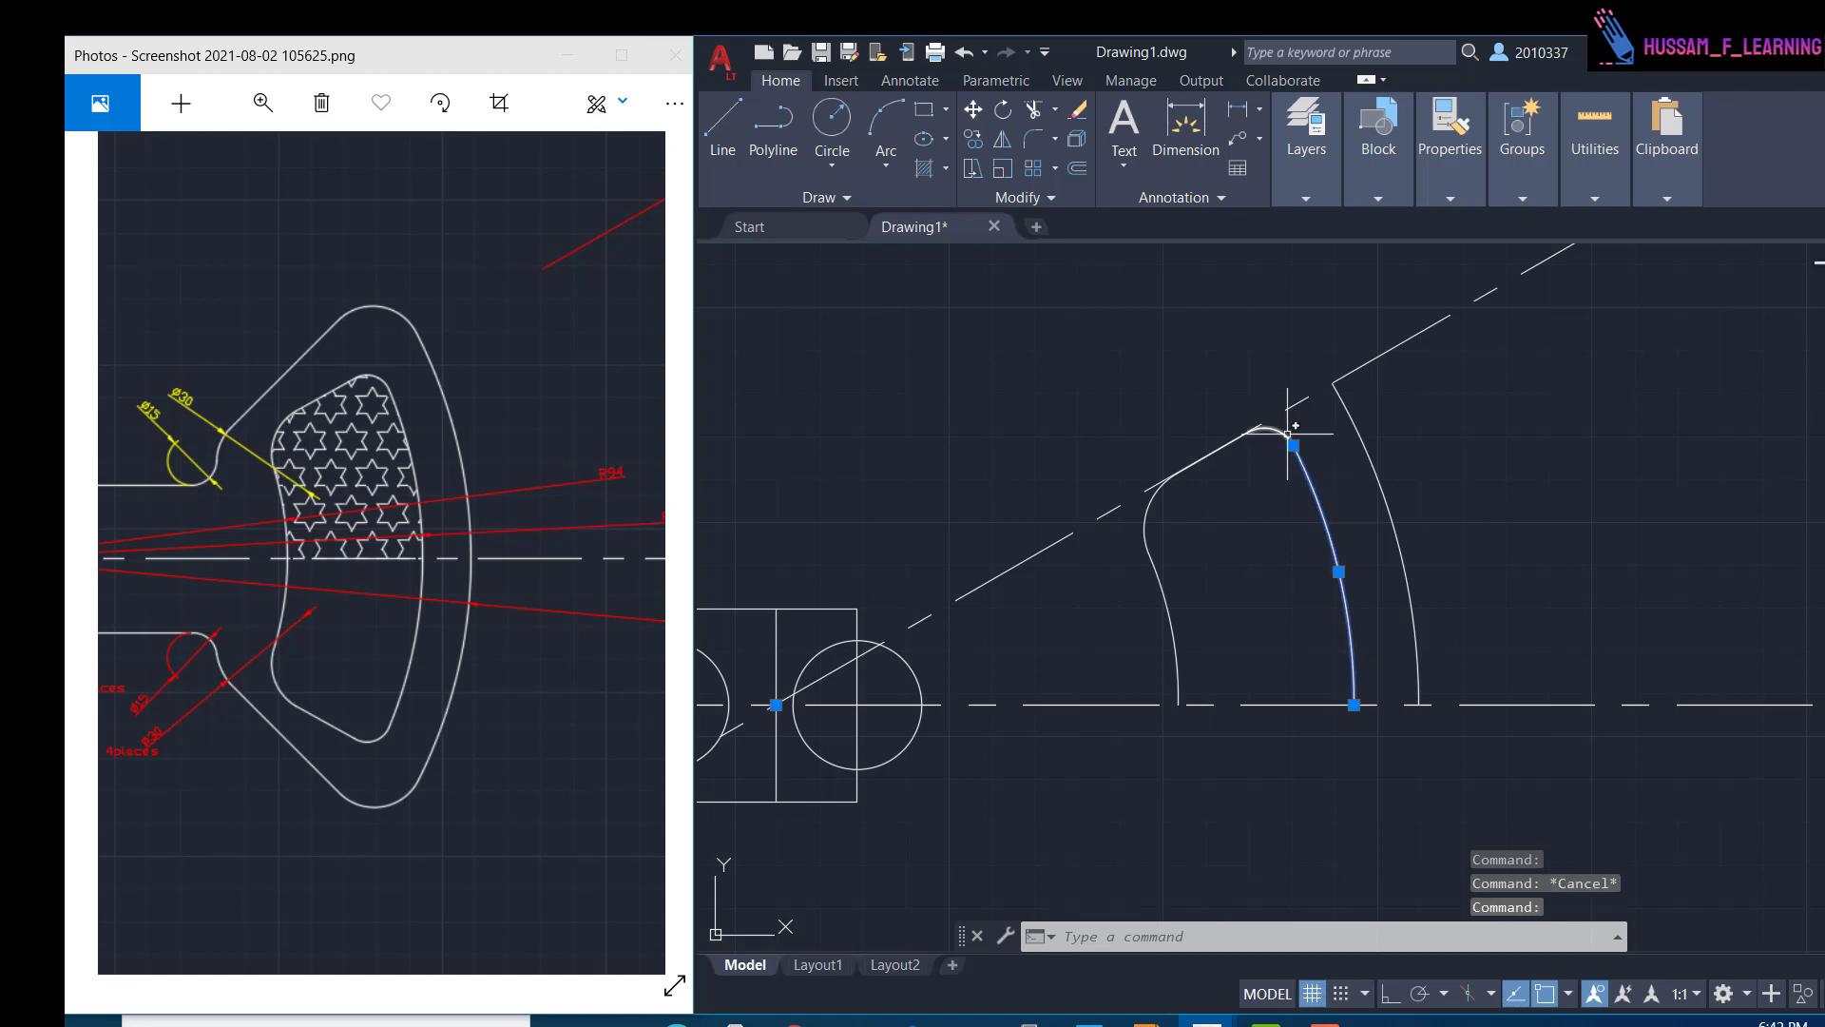
left_click(1276, 432)
key("Escape")
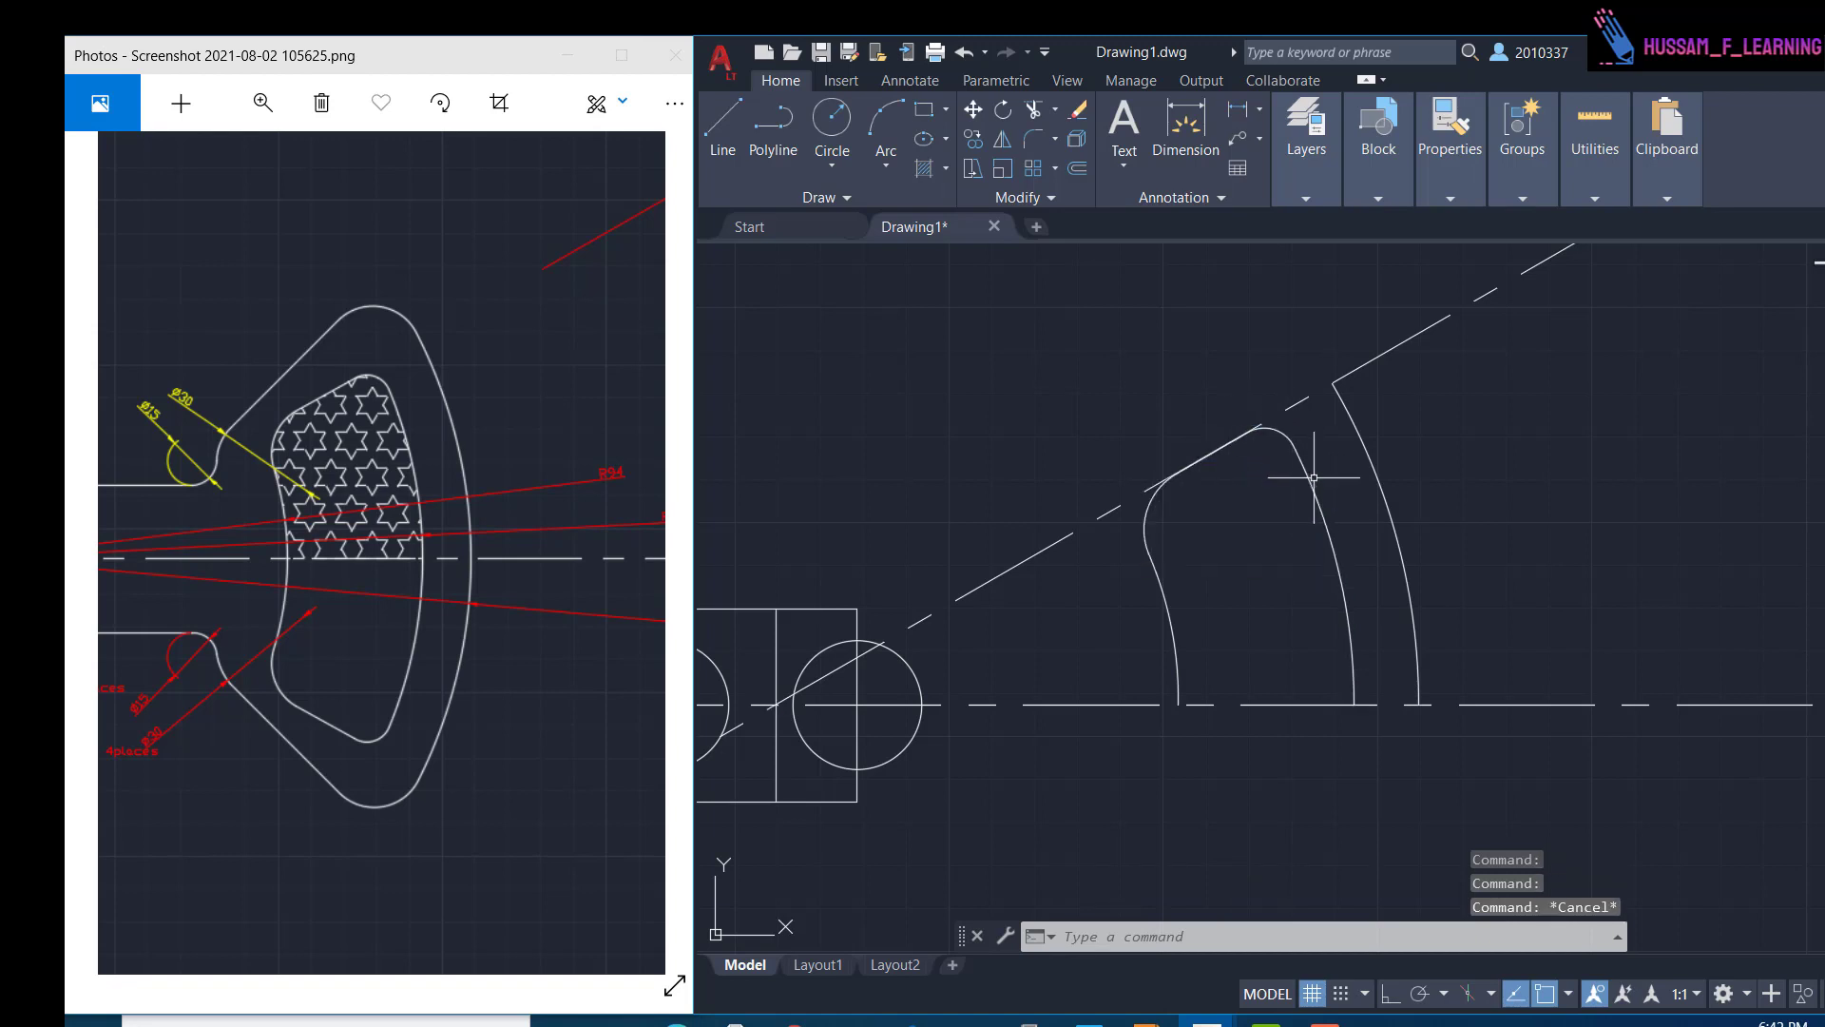
- Mirror the R94 and R135 arcs, the slanted line and both fillets across the horizontal centerline, keeping the source objects
left_click(1316, 478)
left_click(1311, 484)
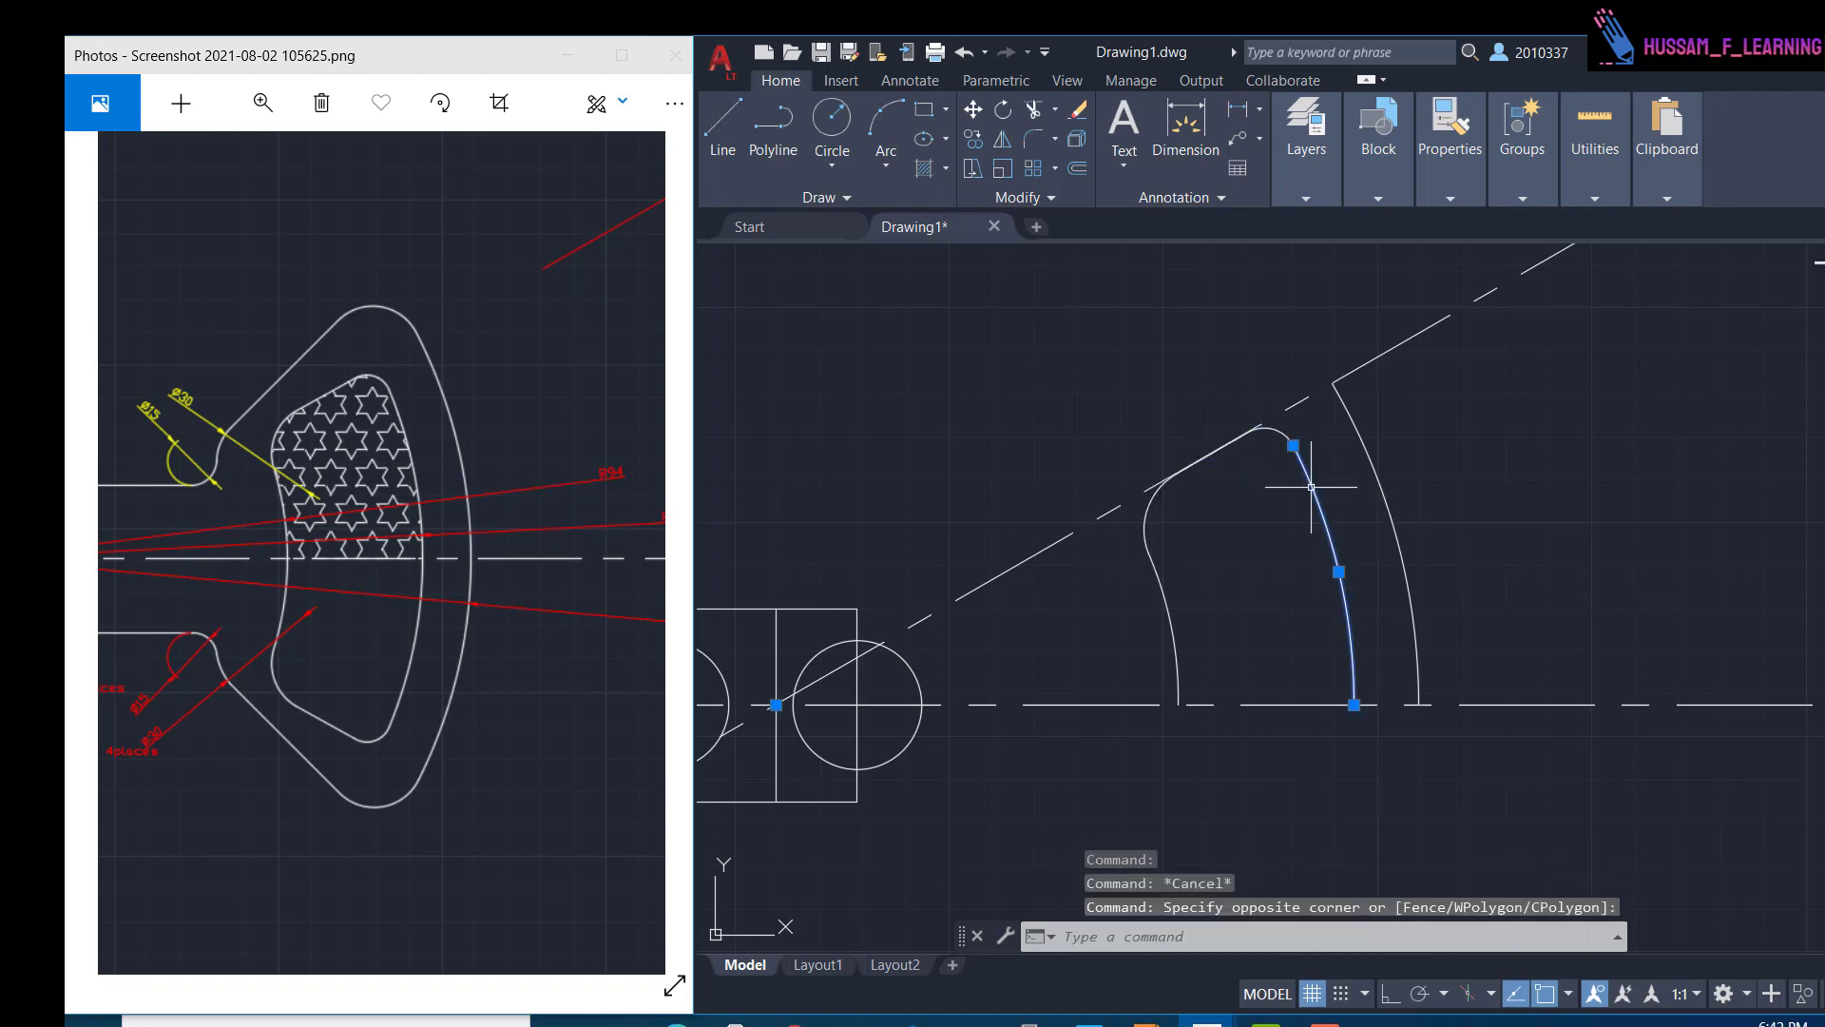
left_click(1272, 428)
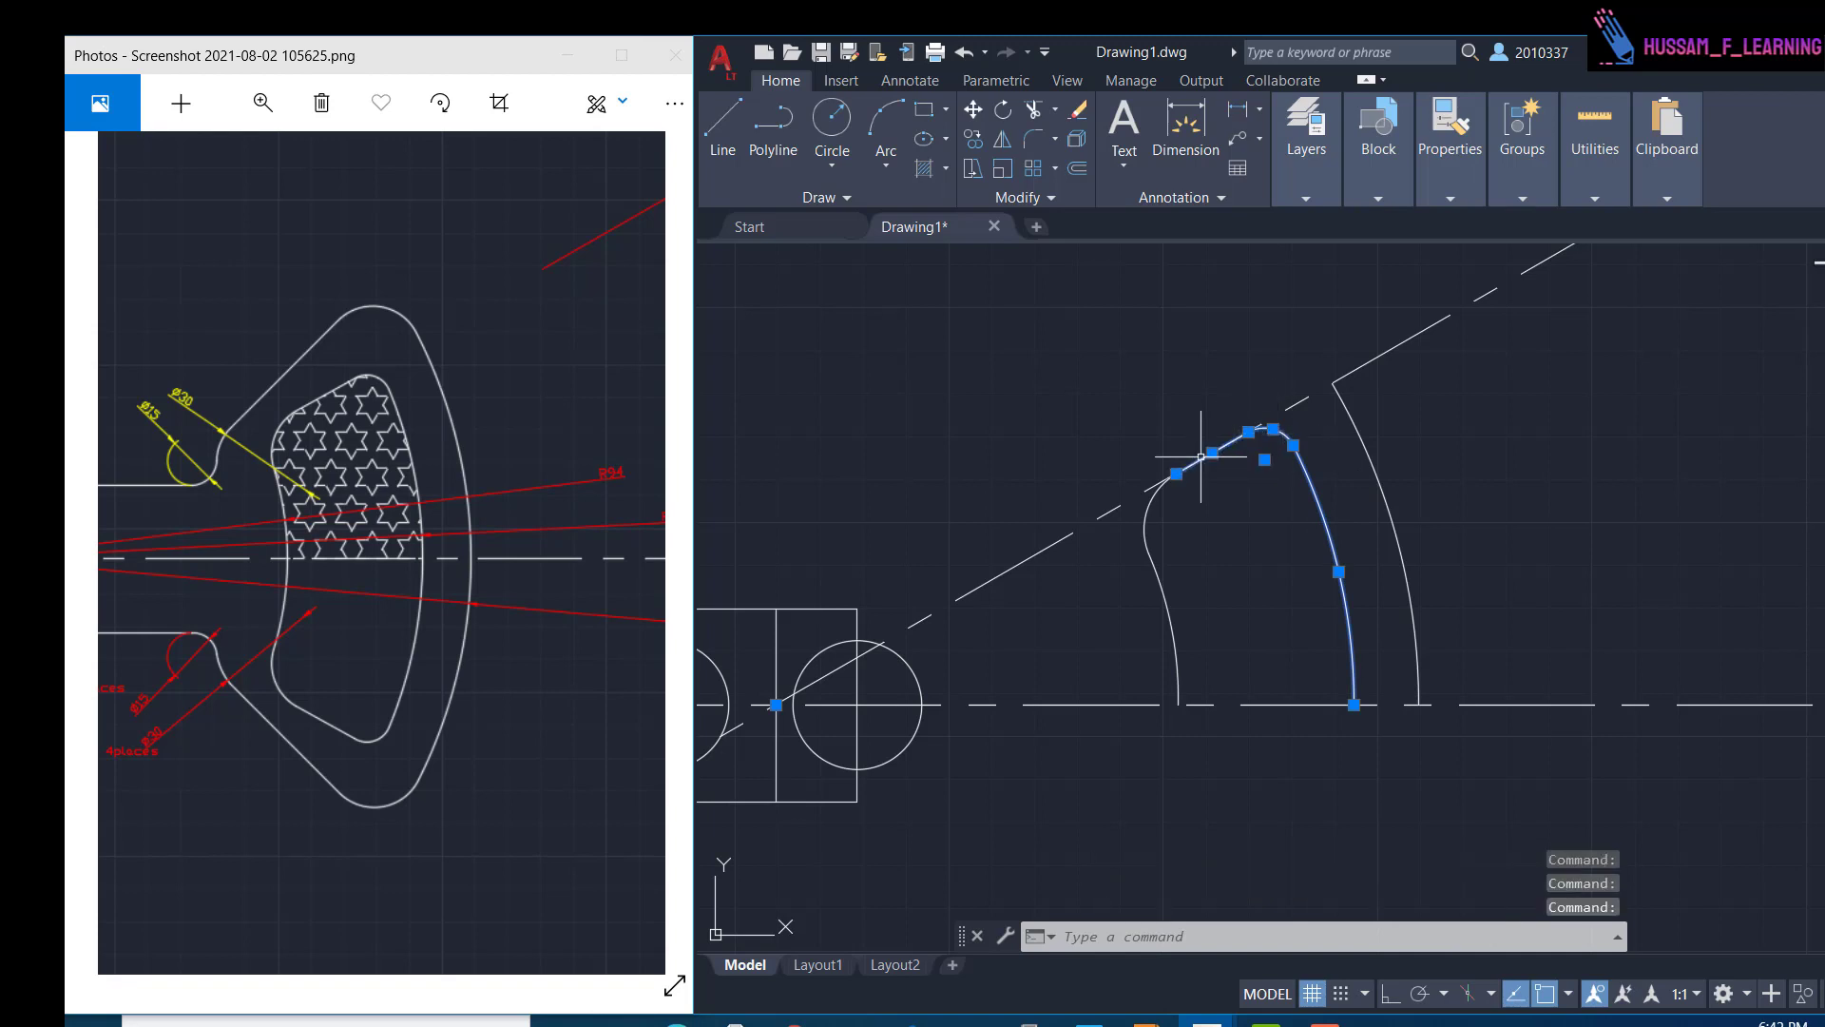
left_click(1149, 495)
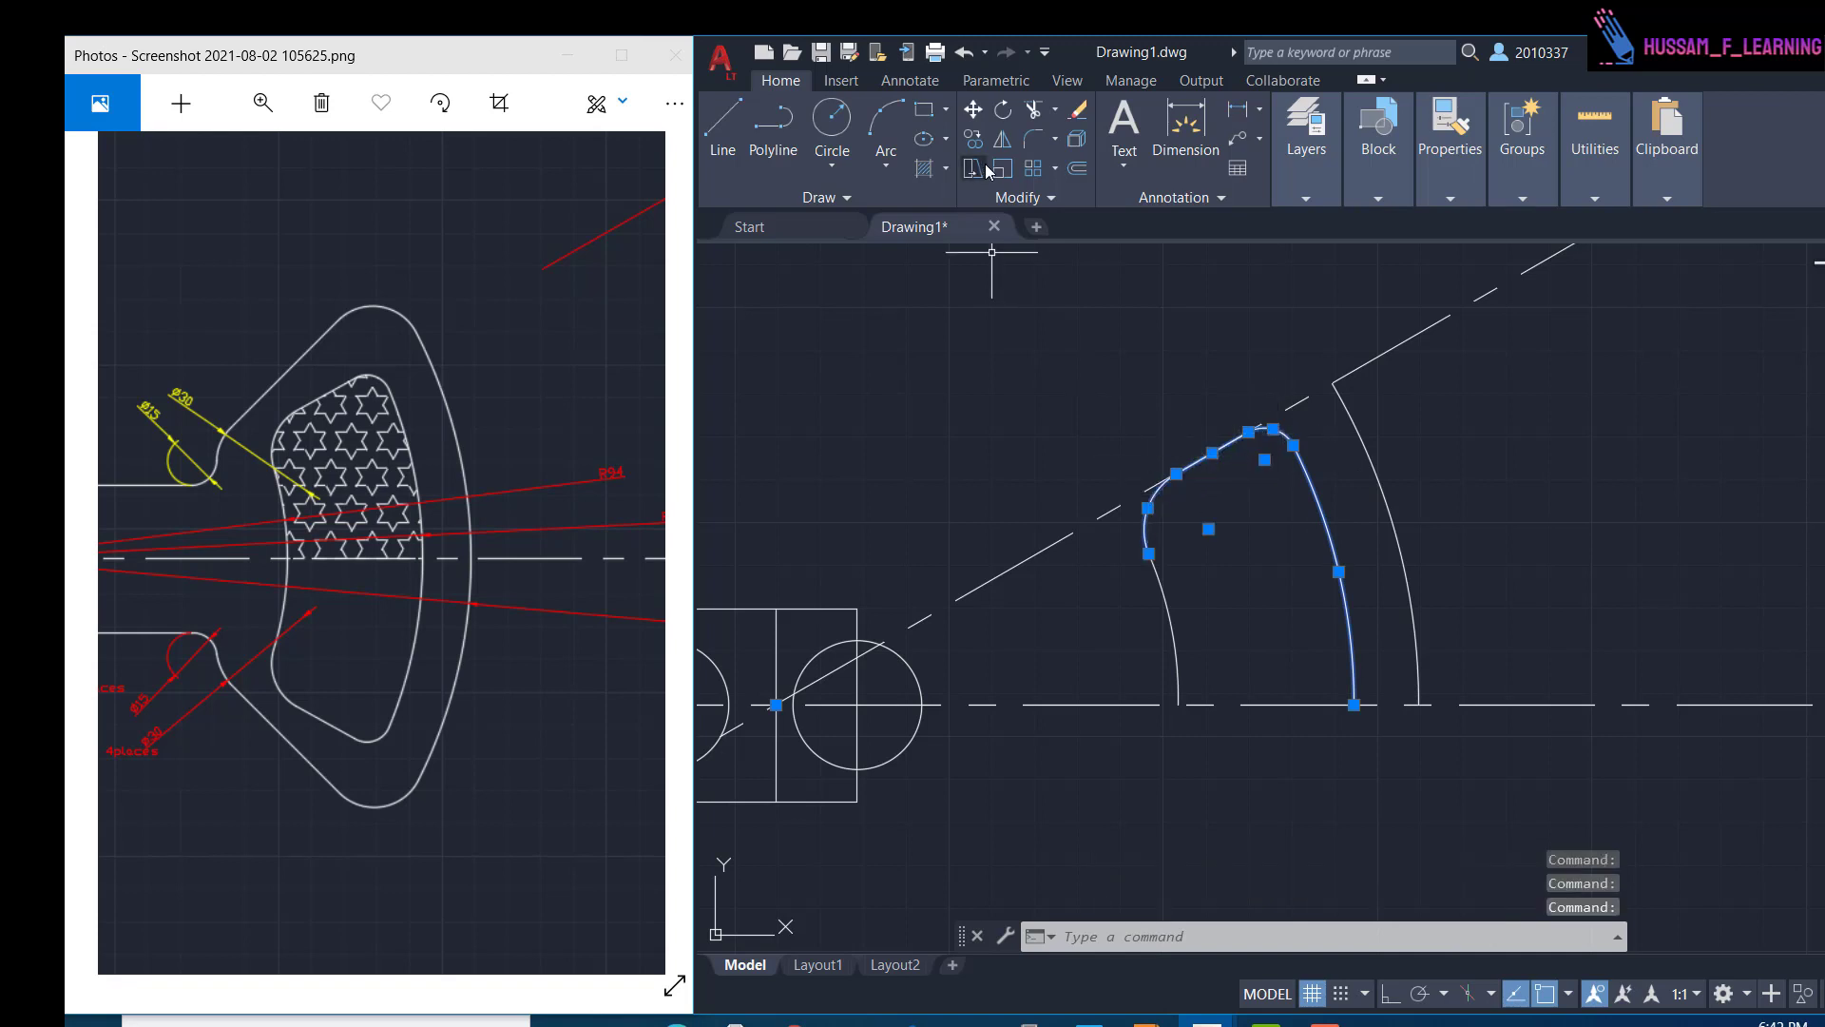
left_click(1003, 139)
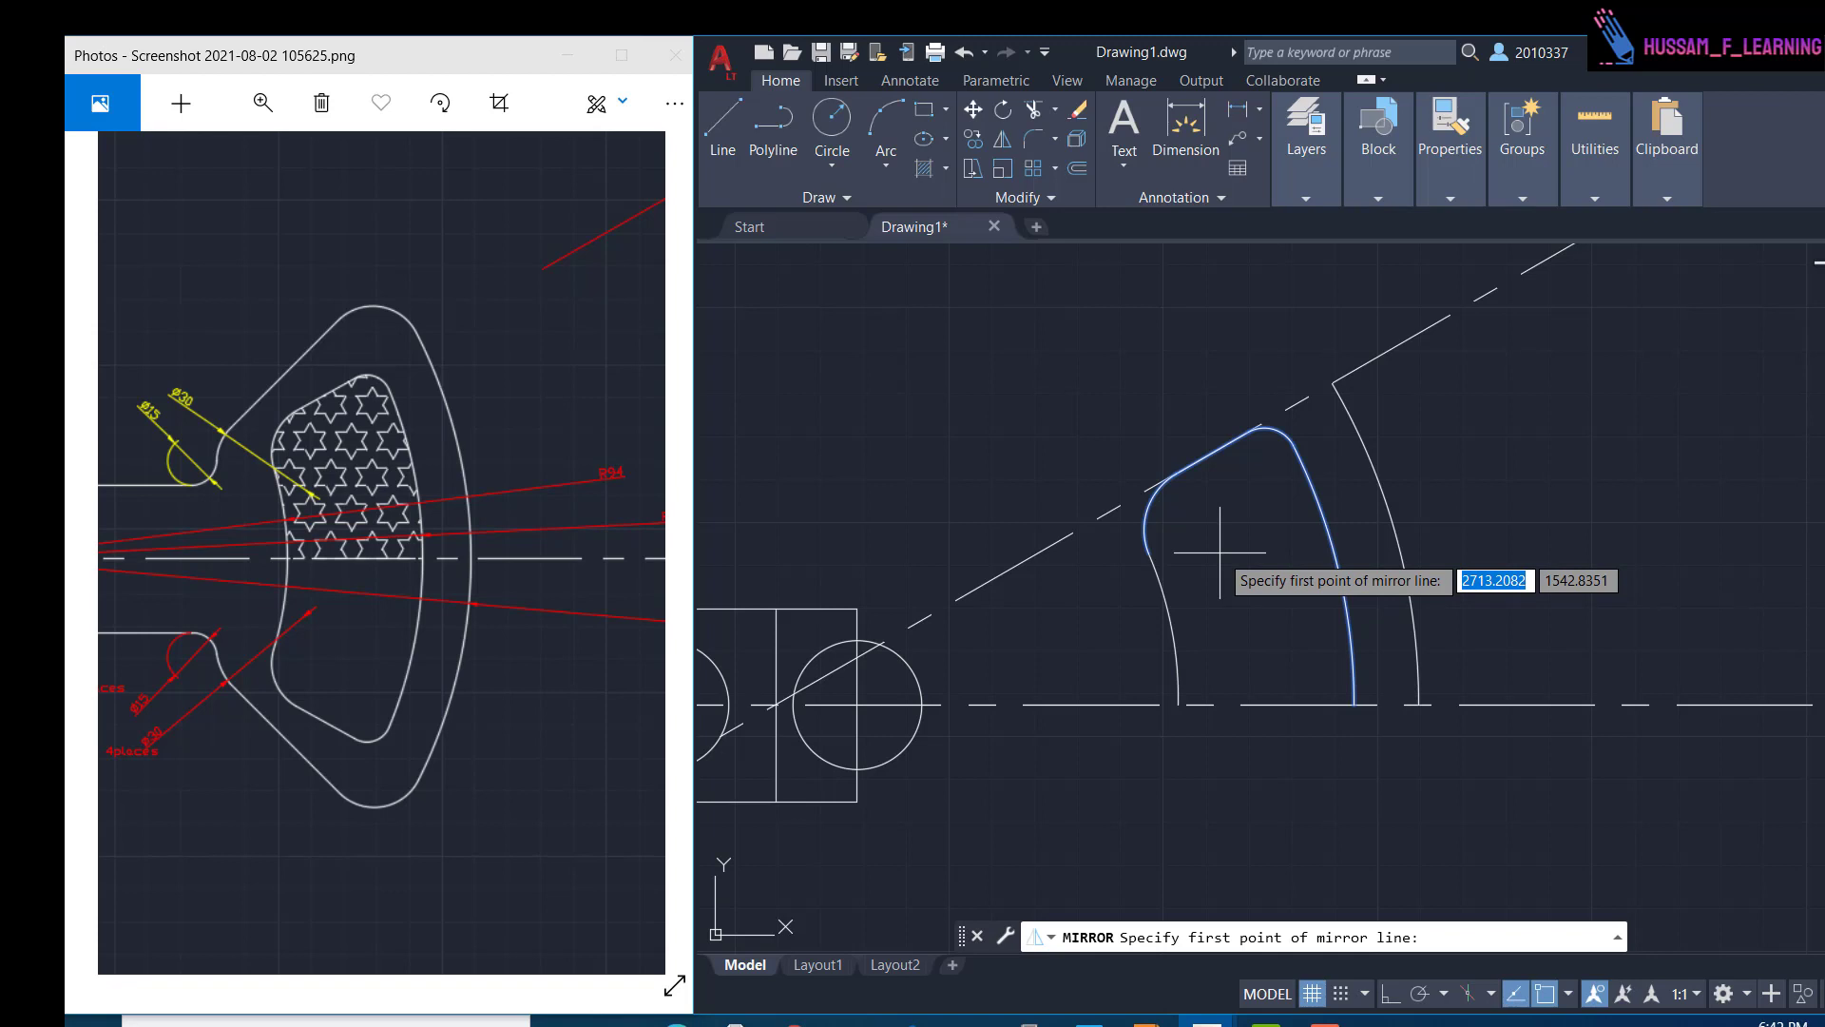
left_click(1273, 704)
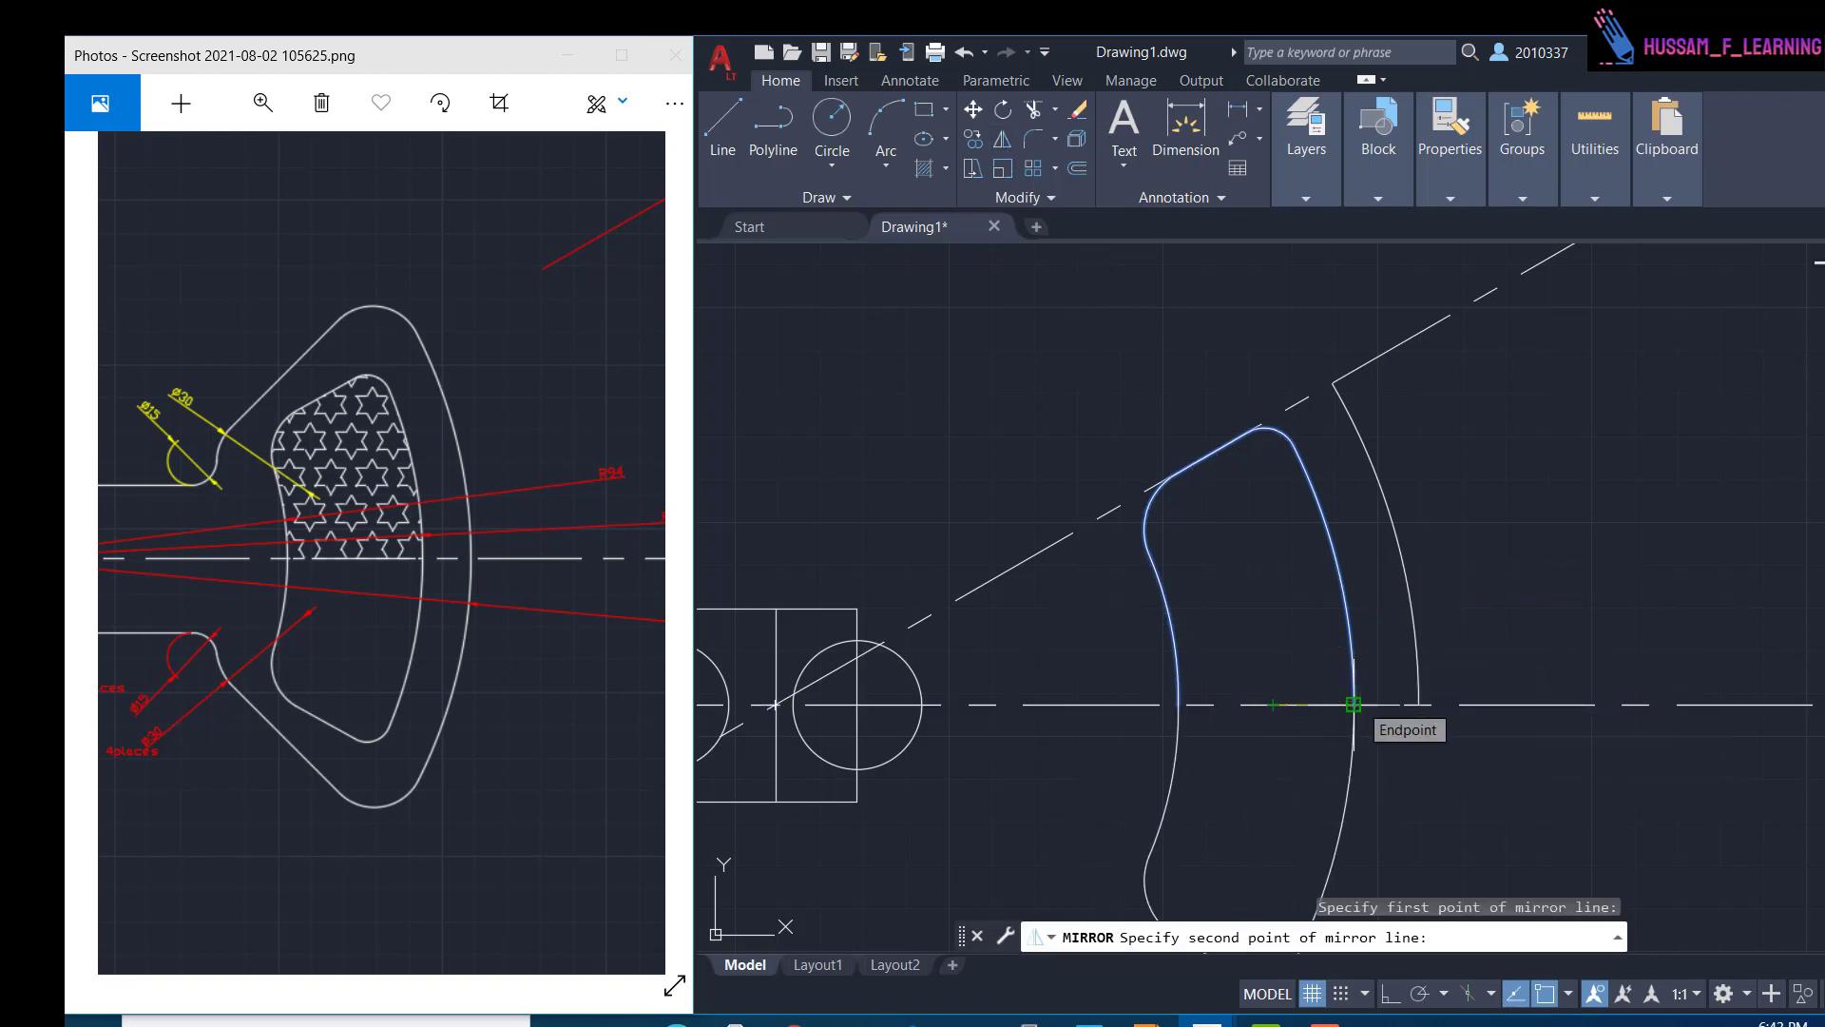
left_click(1353, 705)
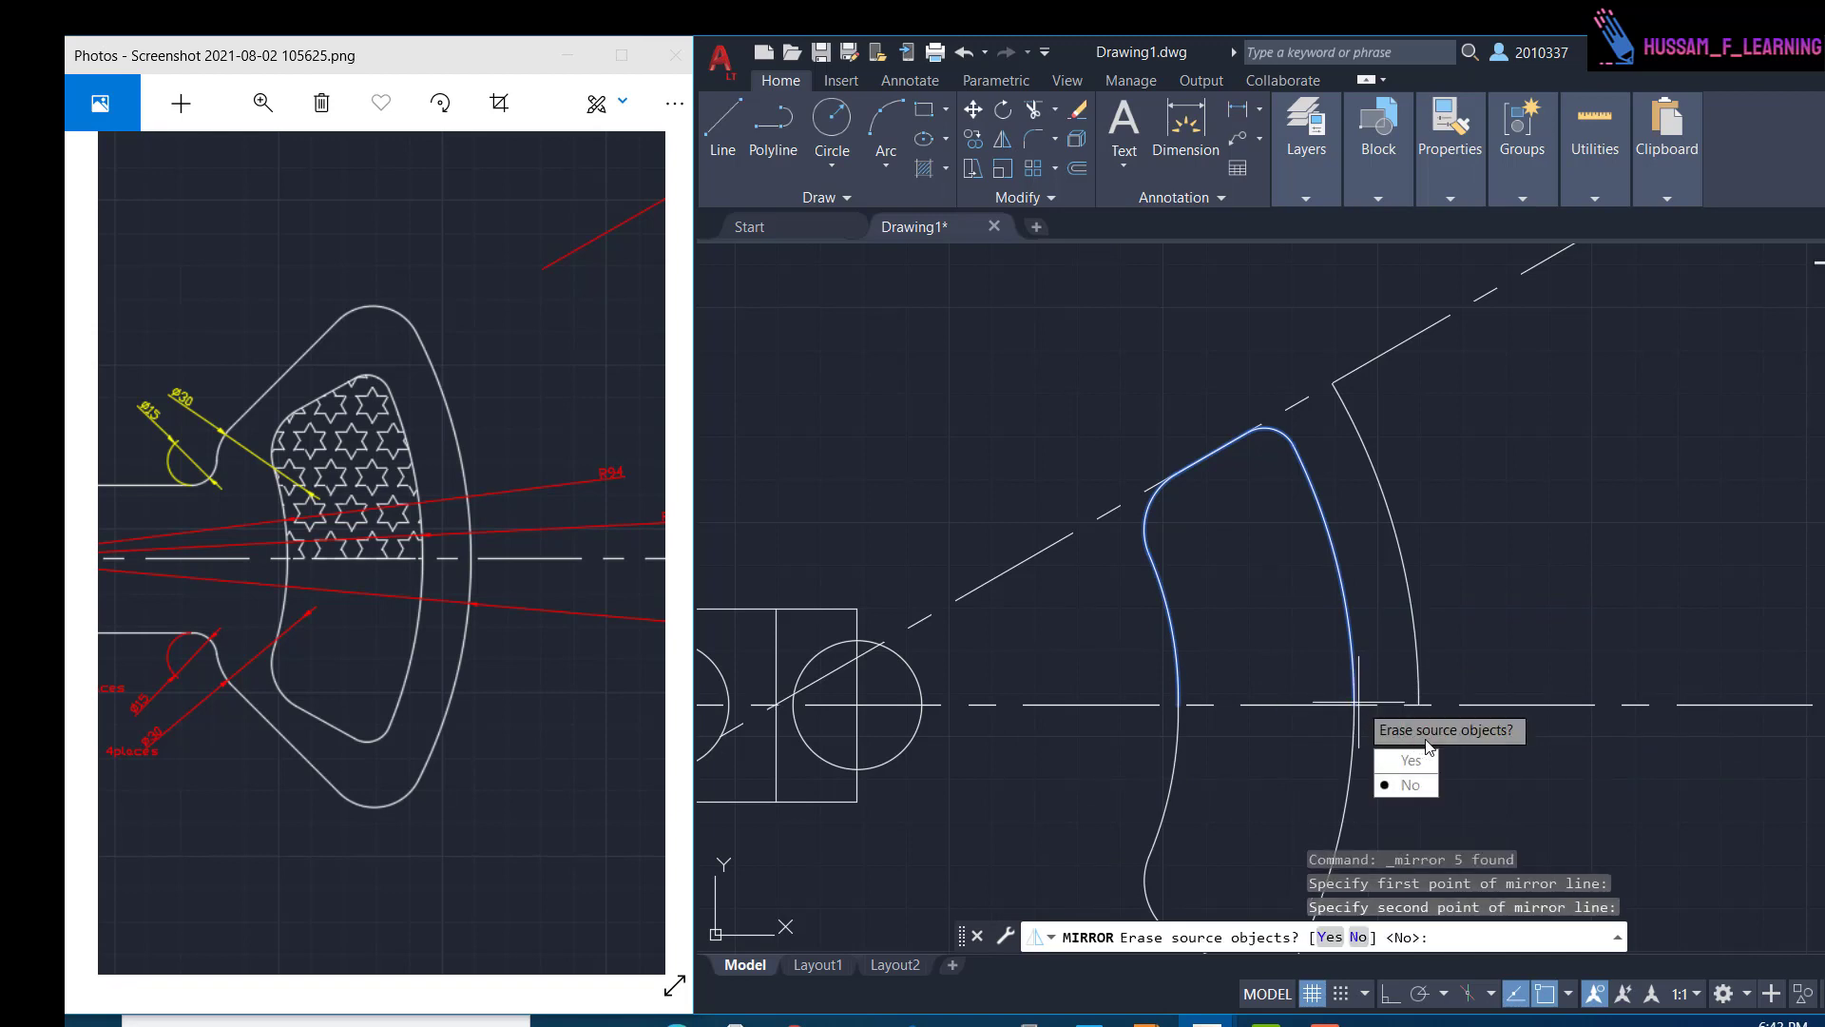
left_click(1406, 788)
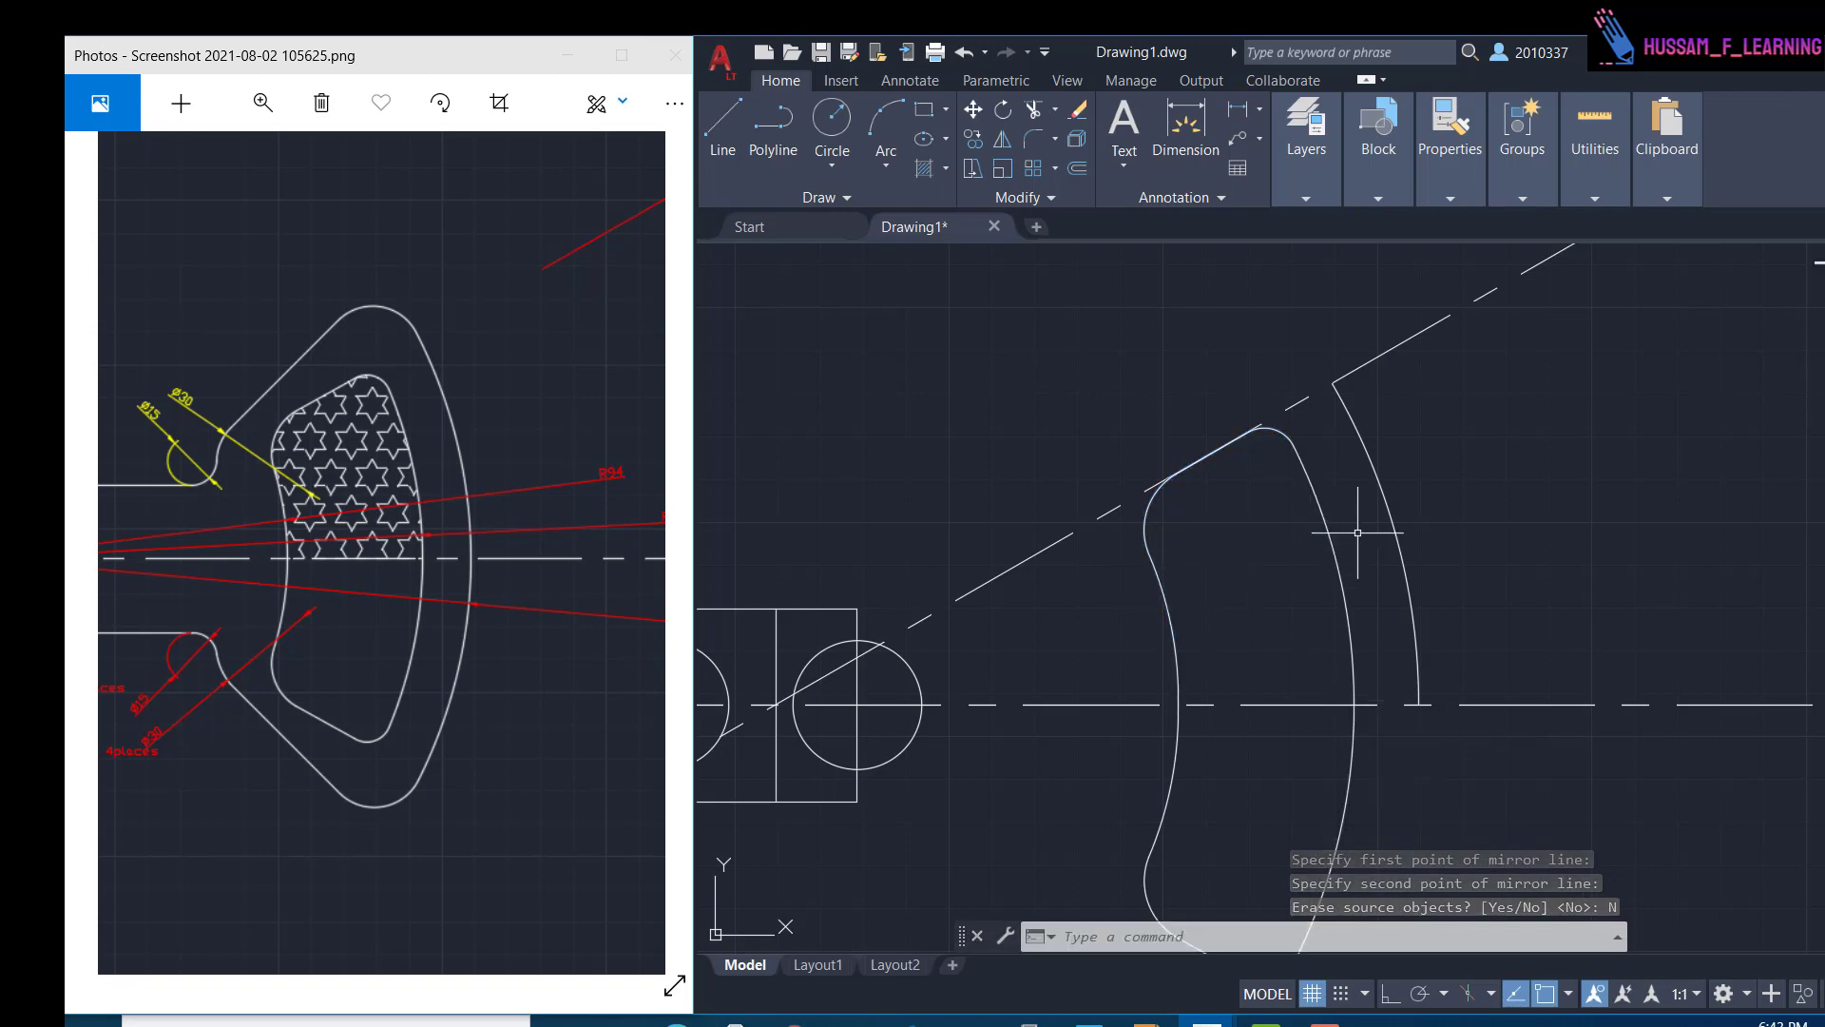
left_click_drag(1357, 532, 1093, 601)
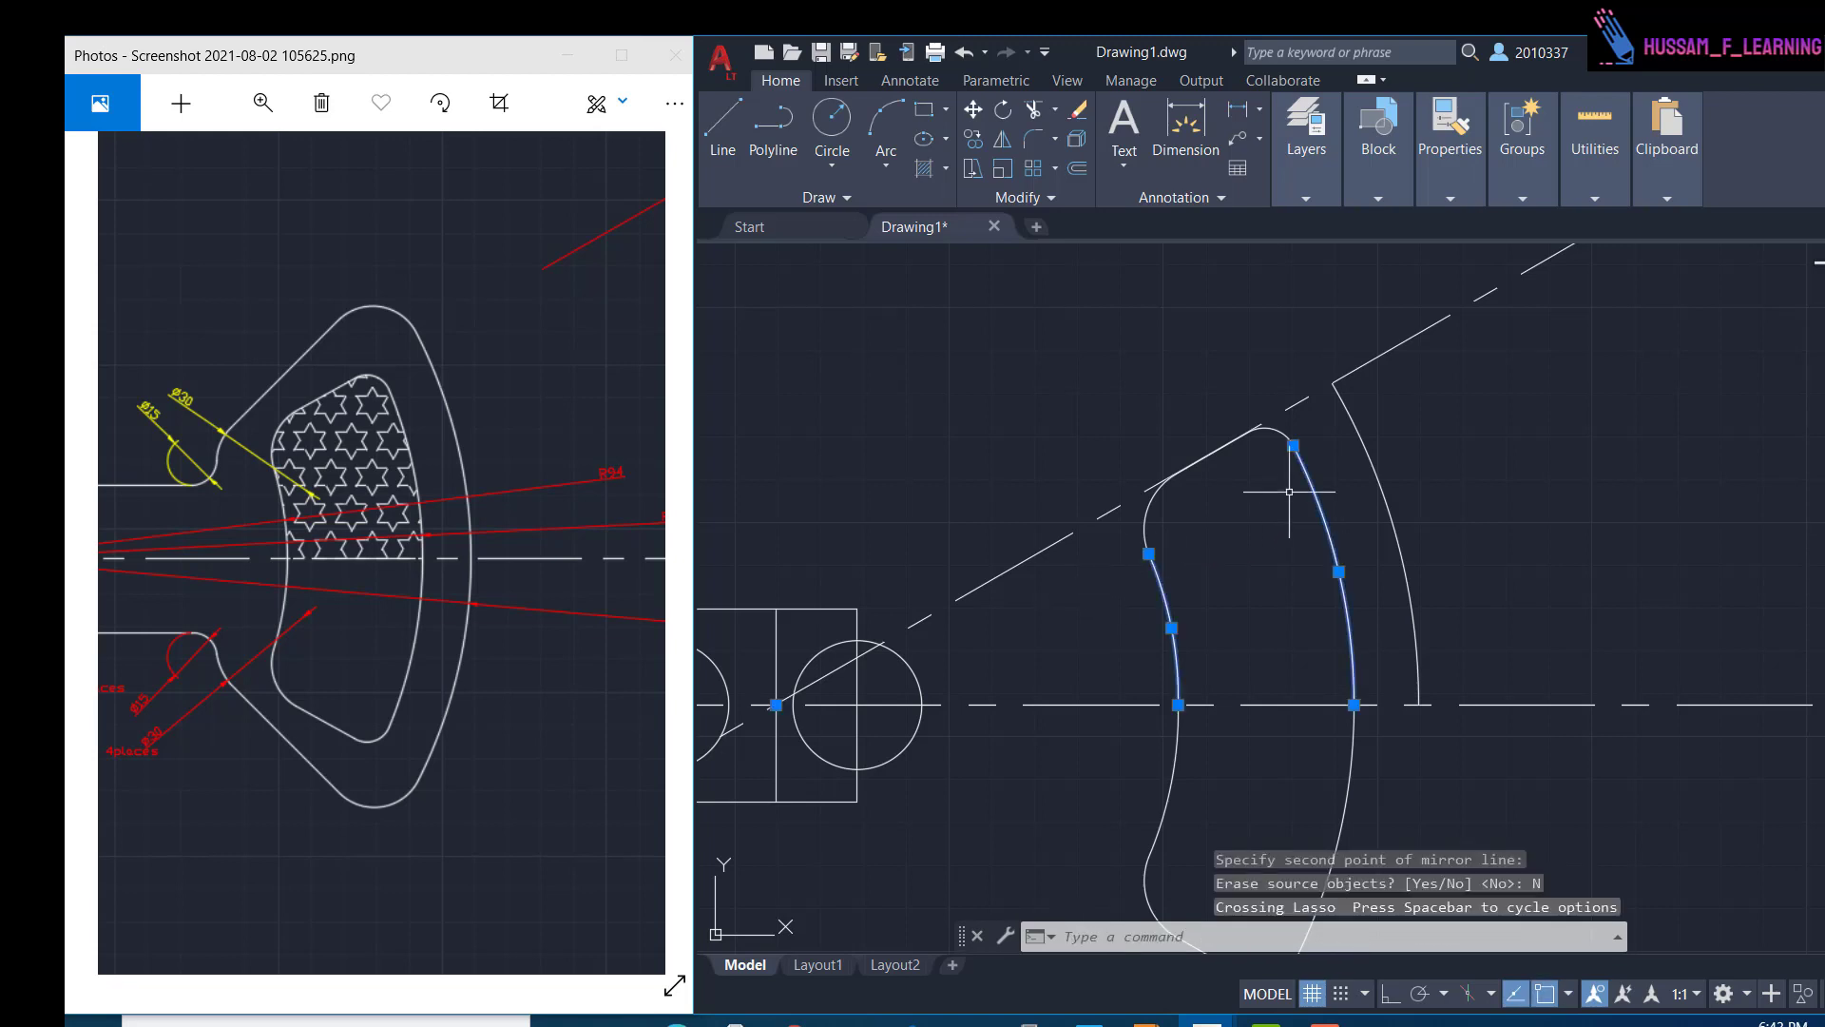
key("Escape")
- Offset the upper radius 7.5 fillet arc and the adjoining slanted line outward by 15
mouse_move(1188, 615)
middle_mouse_down()
mouse_move(1271, 468)
mouse_move(1268, 582)
mouse_move(1315, 529)
mouse_move(1283, 652)
middle_mouse_up()
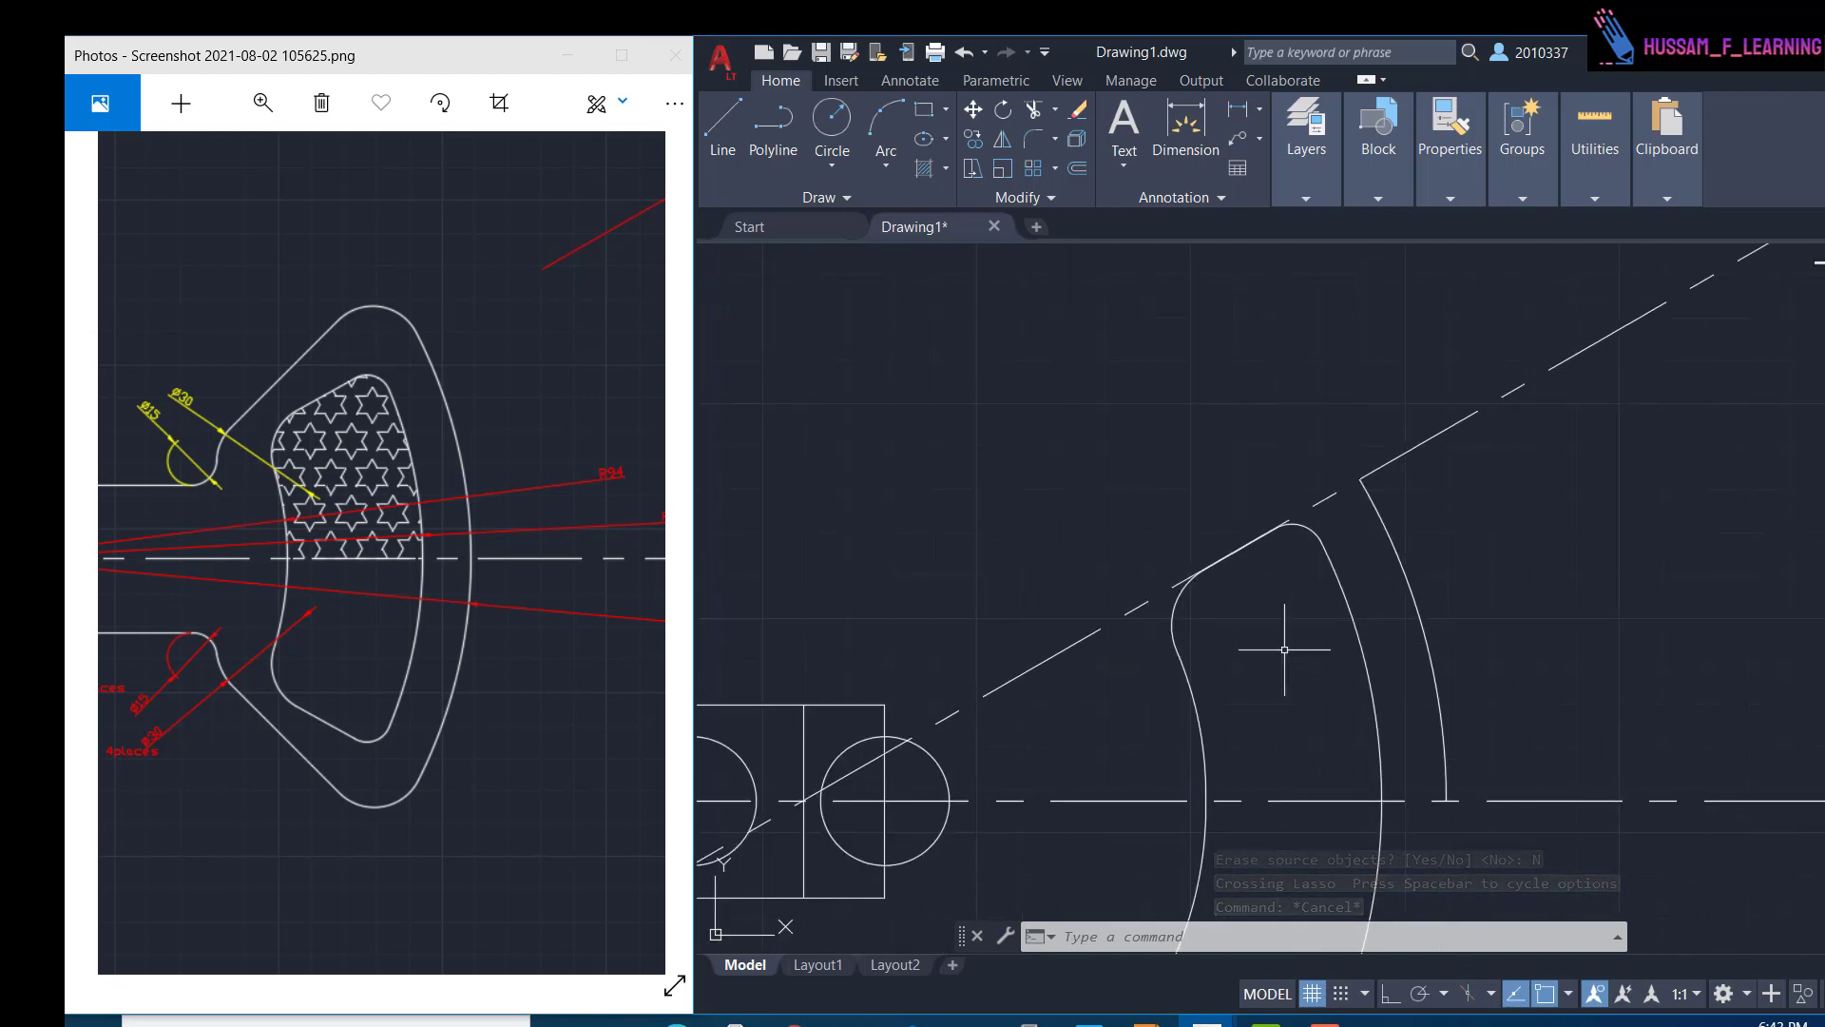
left_click(1289, 527)
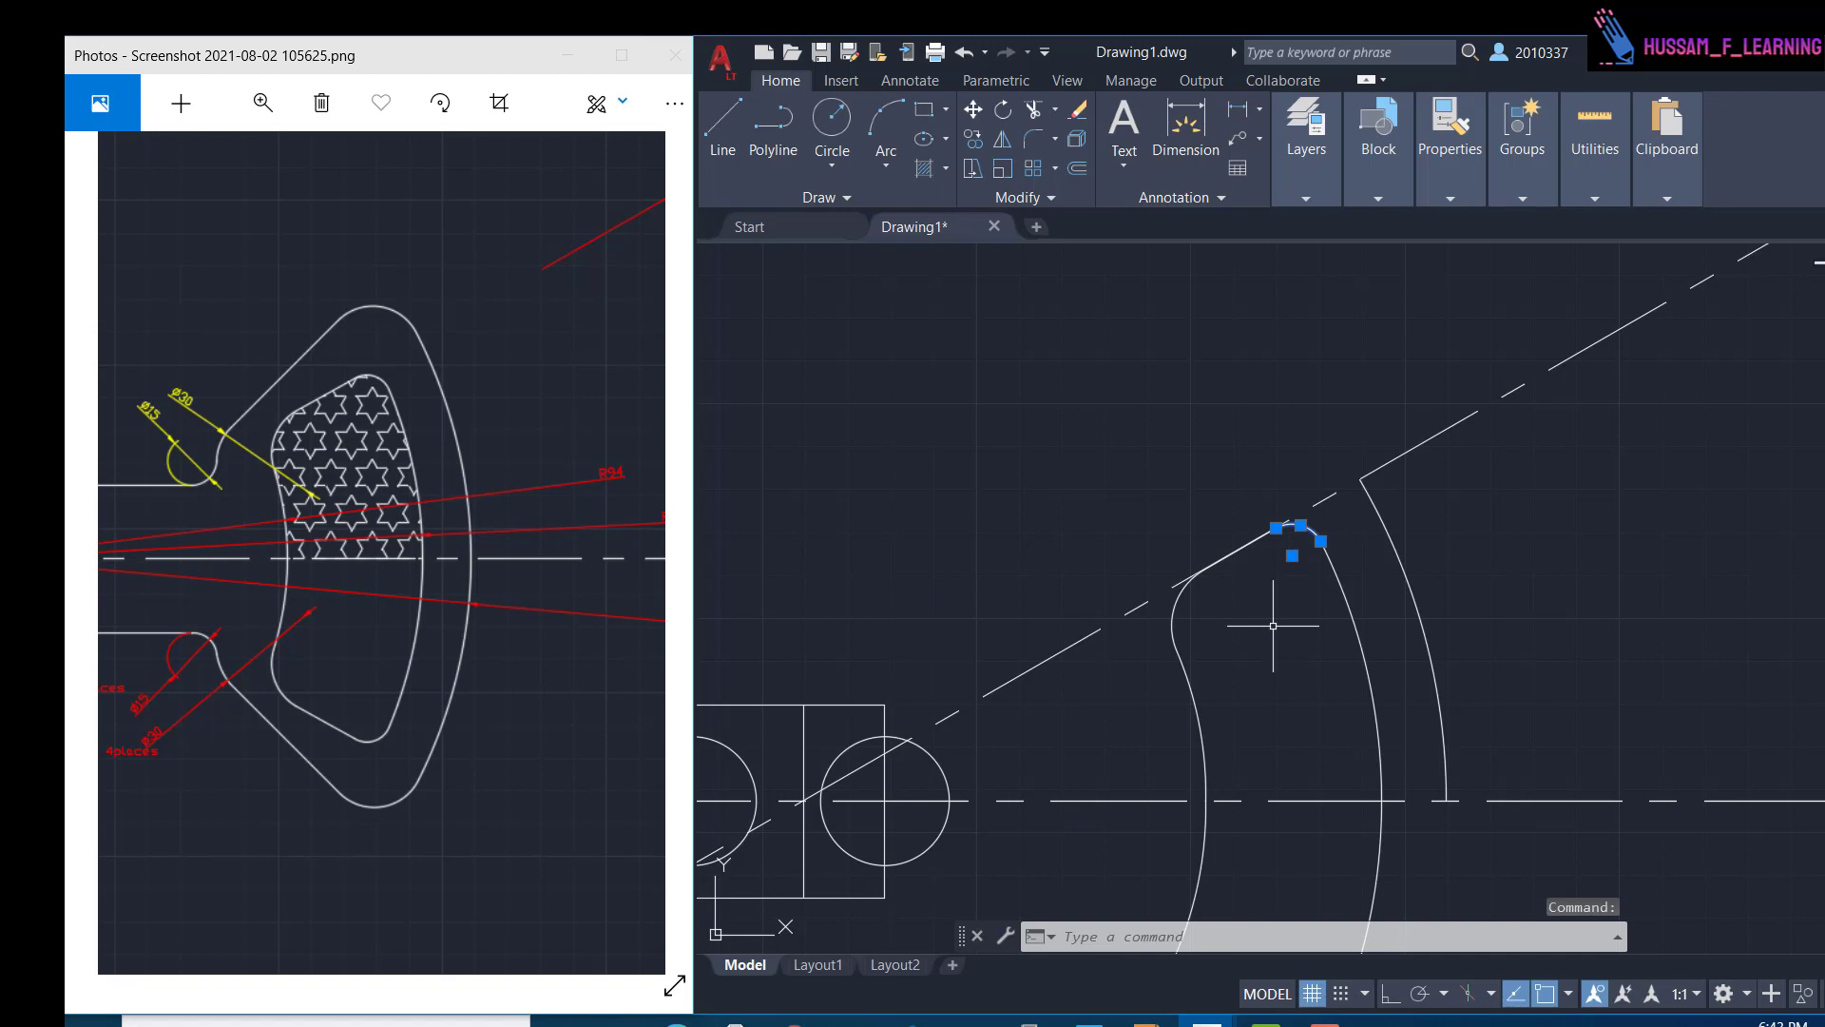
type("o")
key("Return")
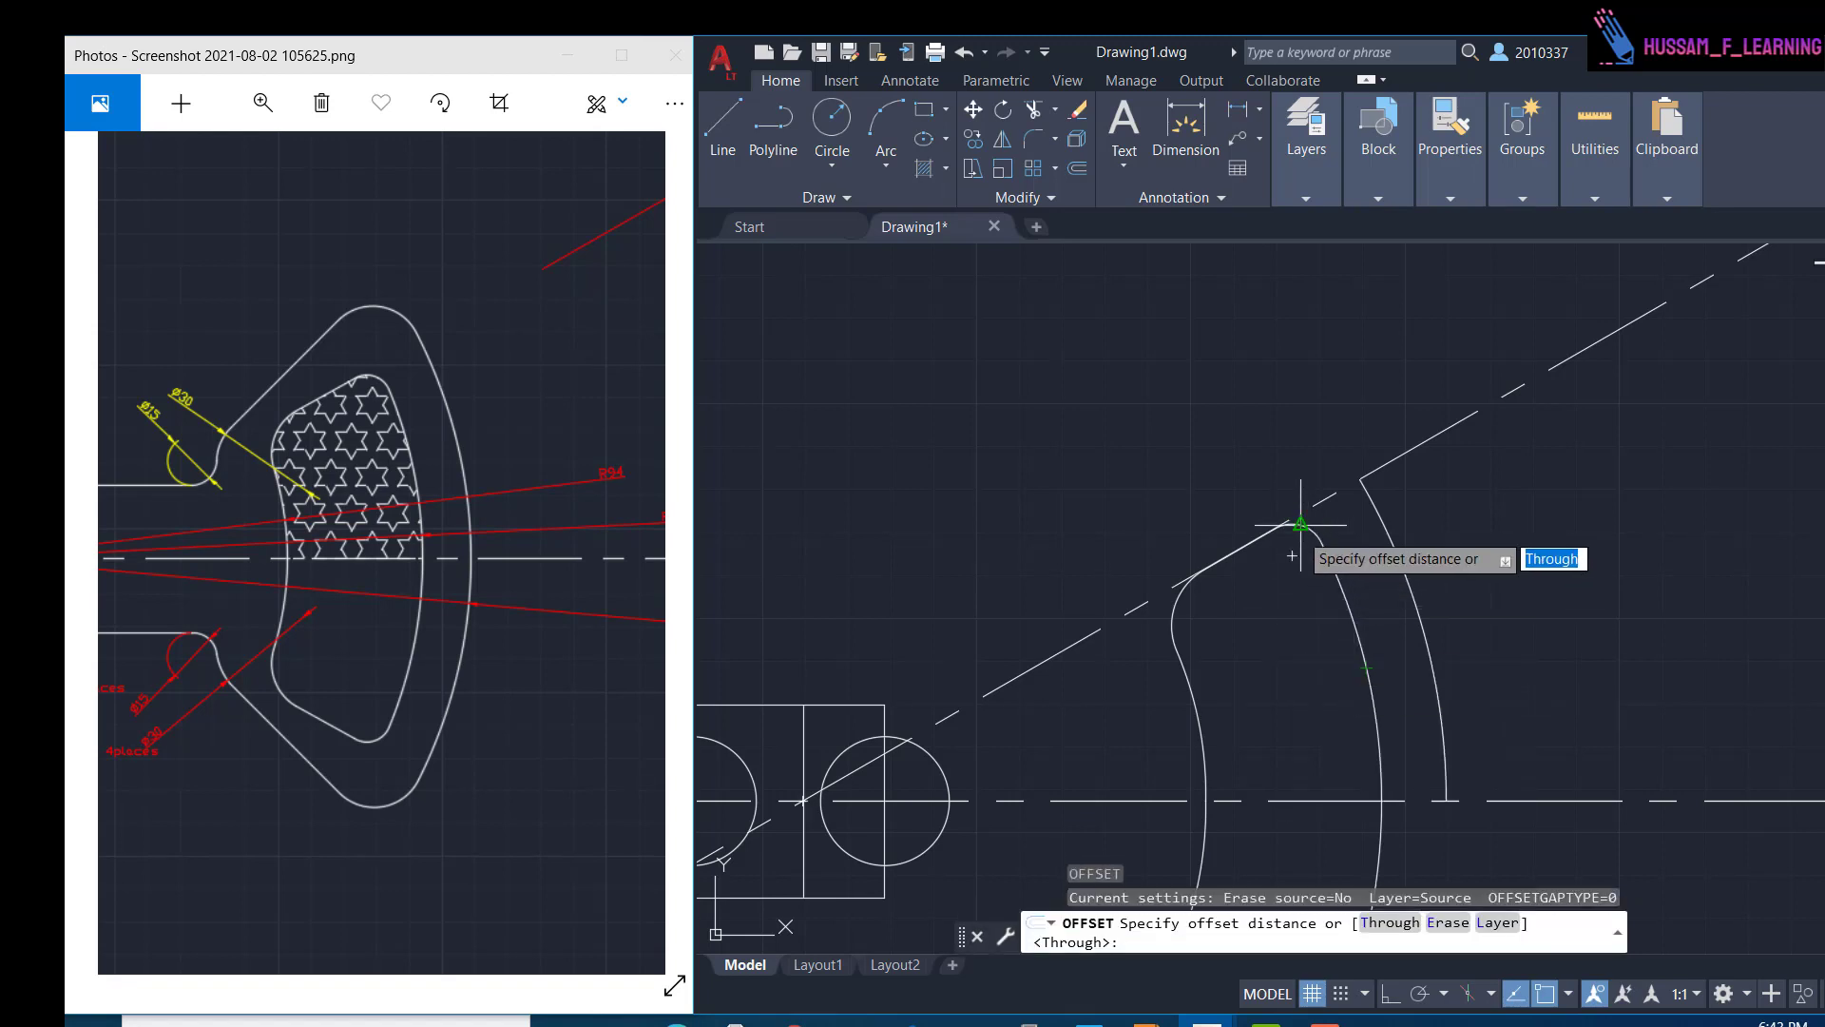
left_click(1301, 521)
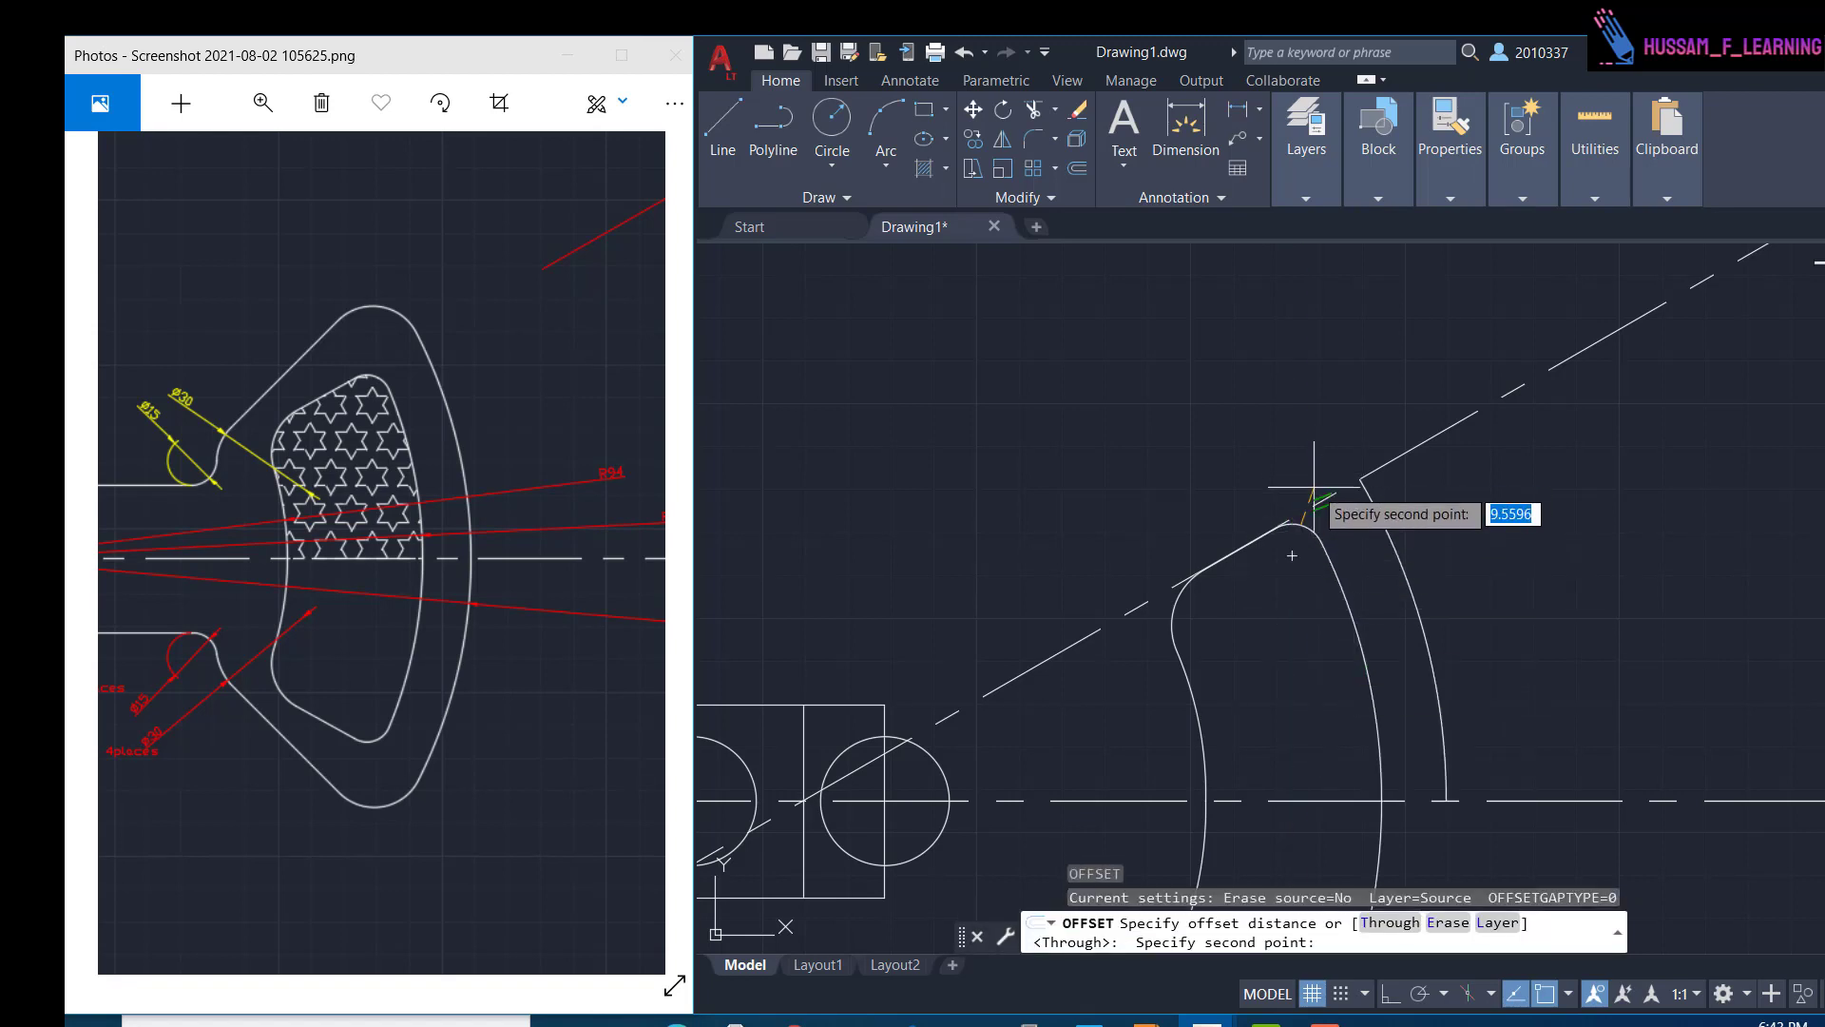
left_click(1314, 487)
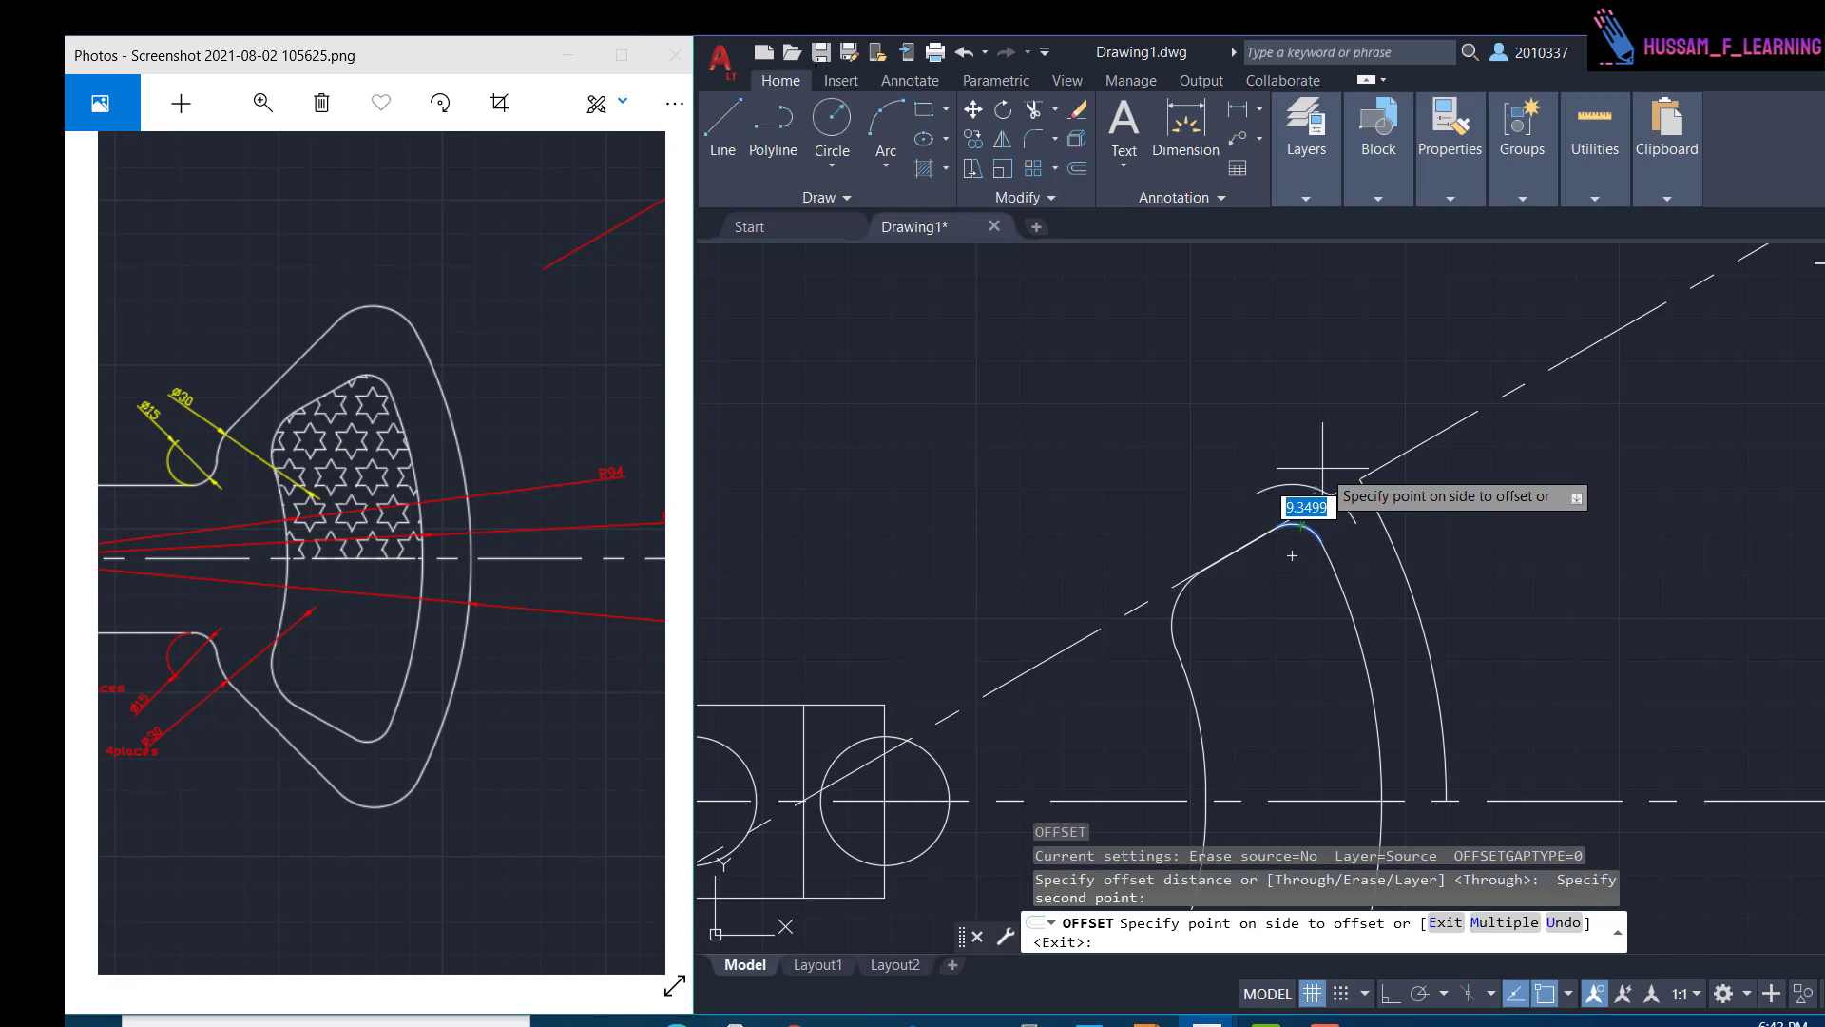
type("15")
key("Return")
left_click(1230, 556)
type("15")
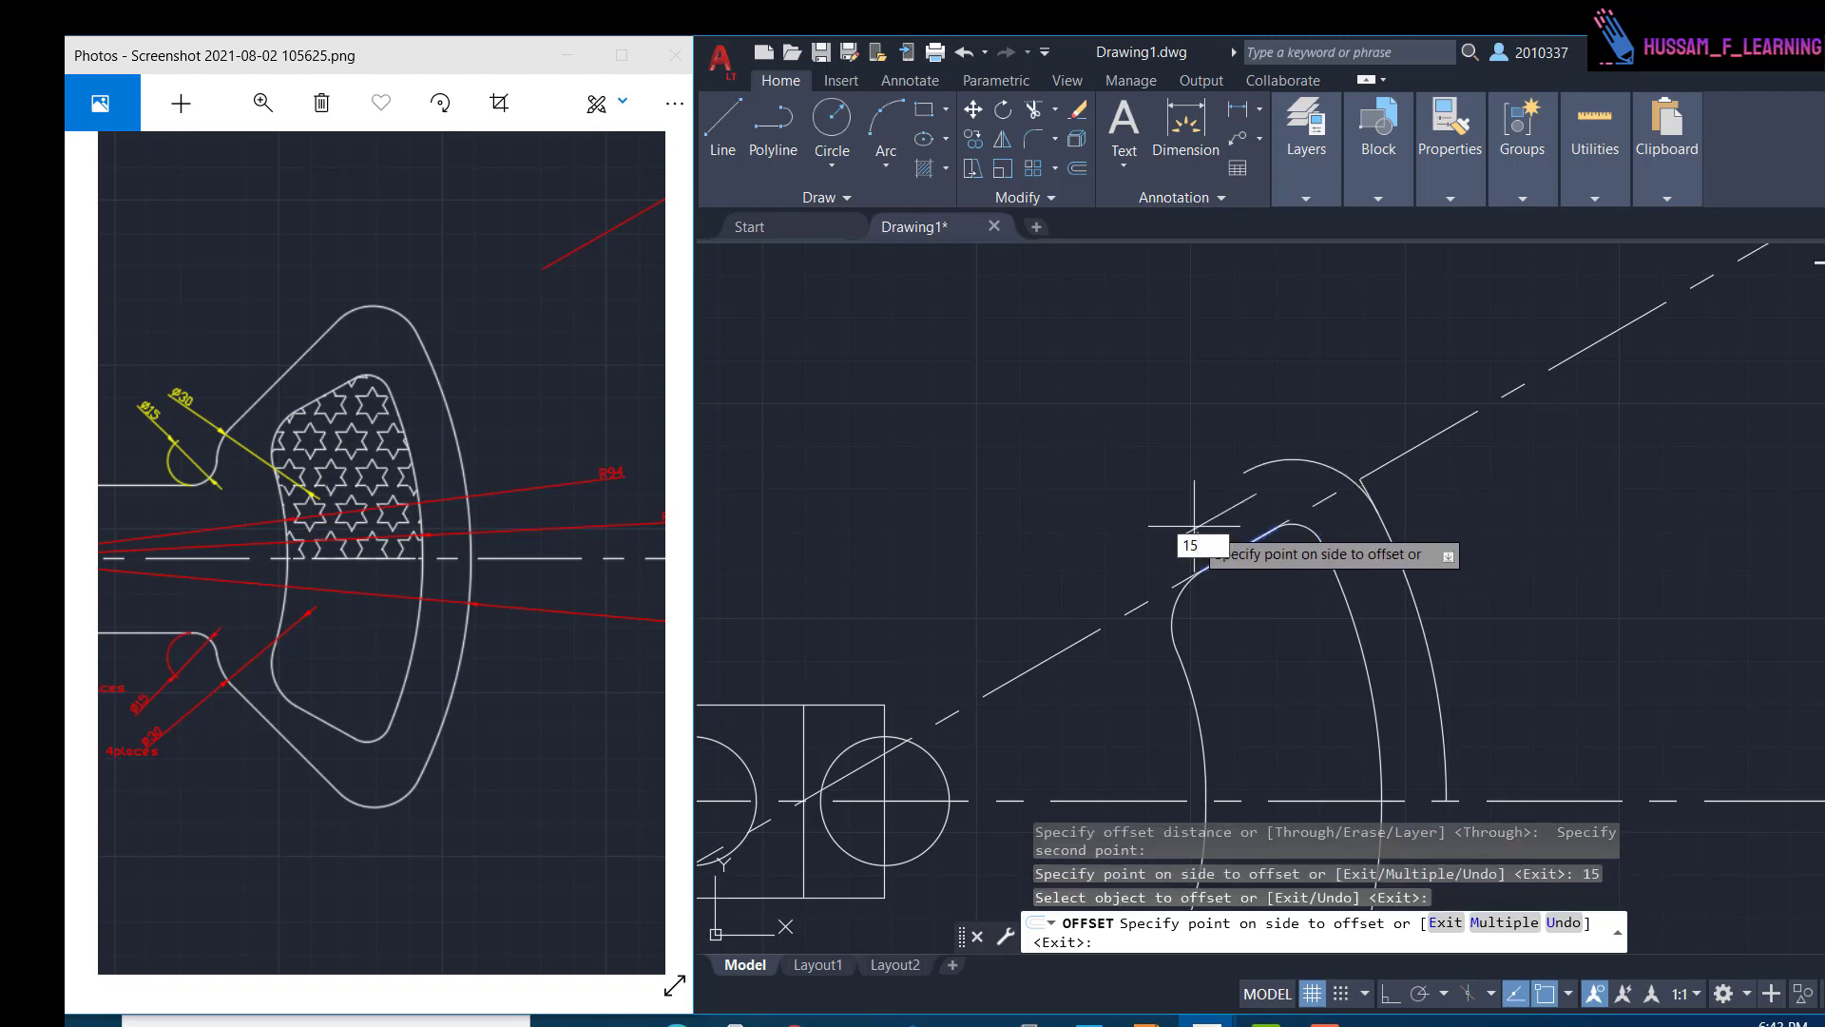
key("Return")
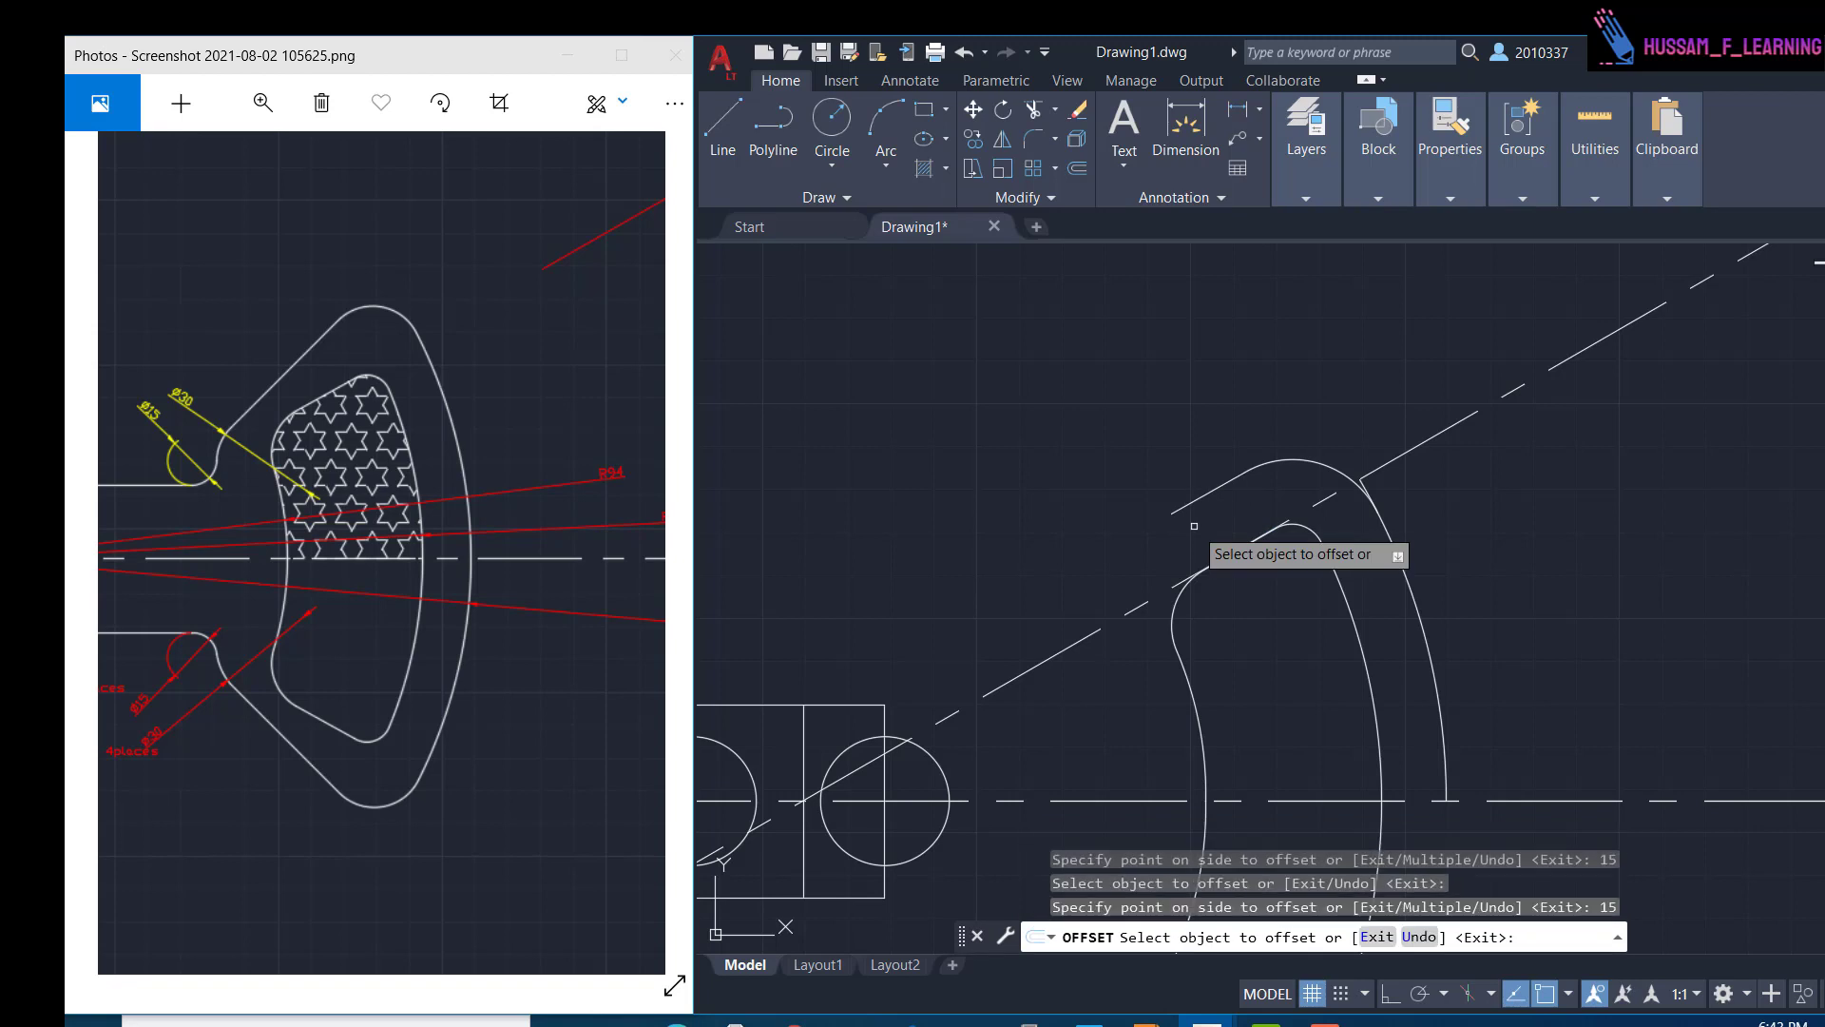
- Offset the upper radius 15 fillet arc outward by 15 and trim the short stub where the outer arc overshoots the top rounding
left_click(1175, 610)
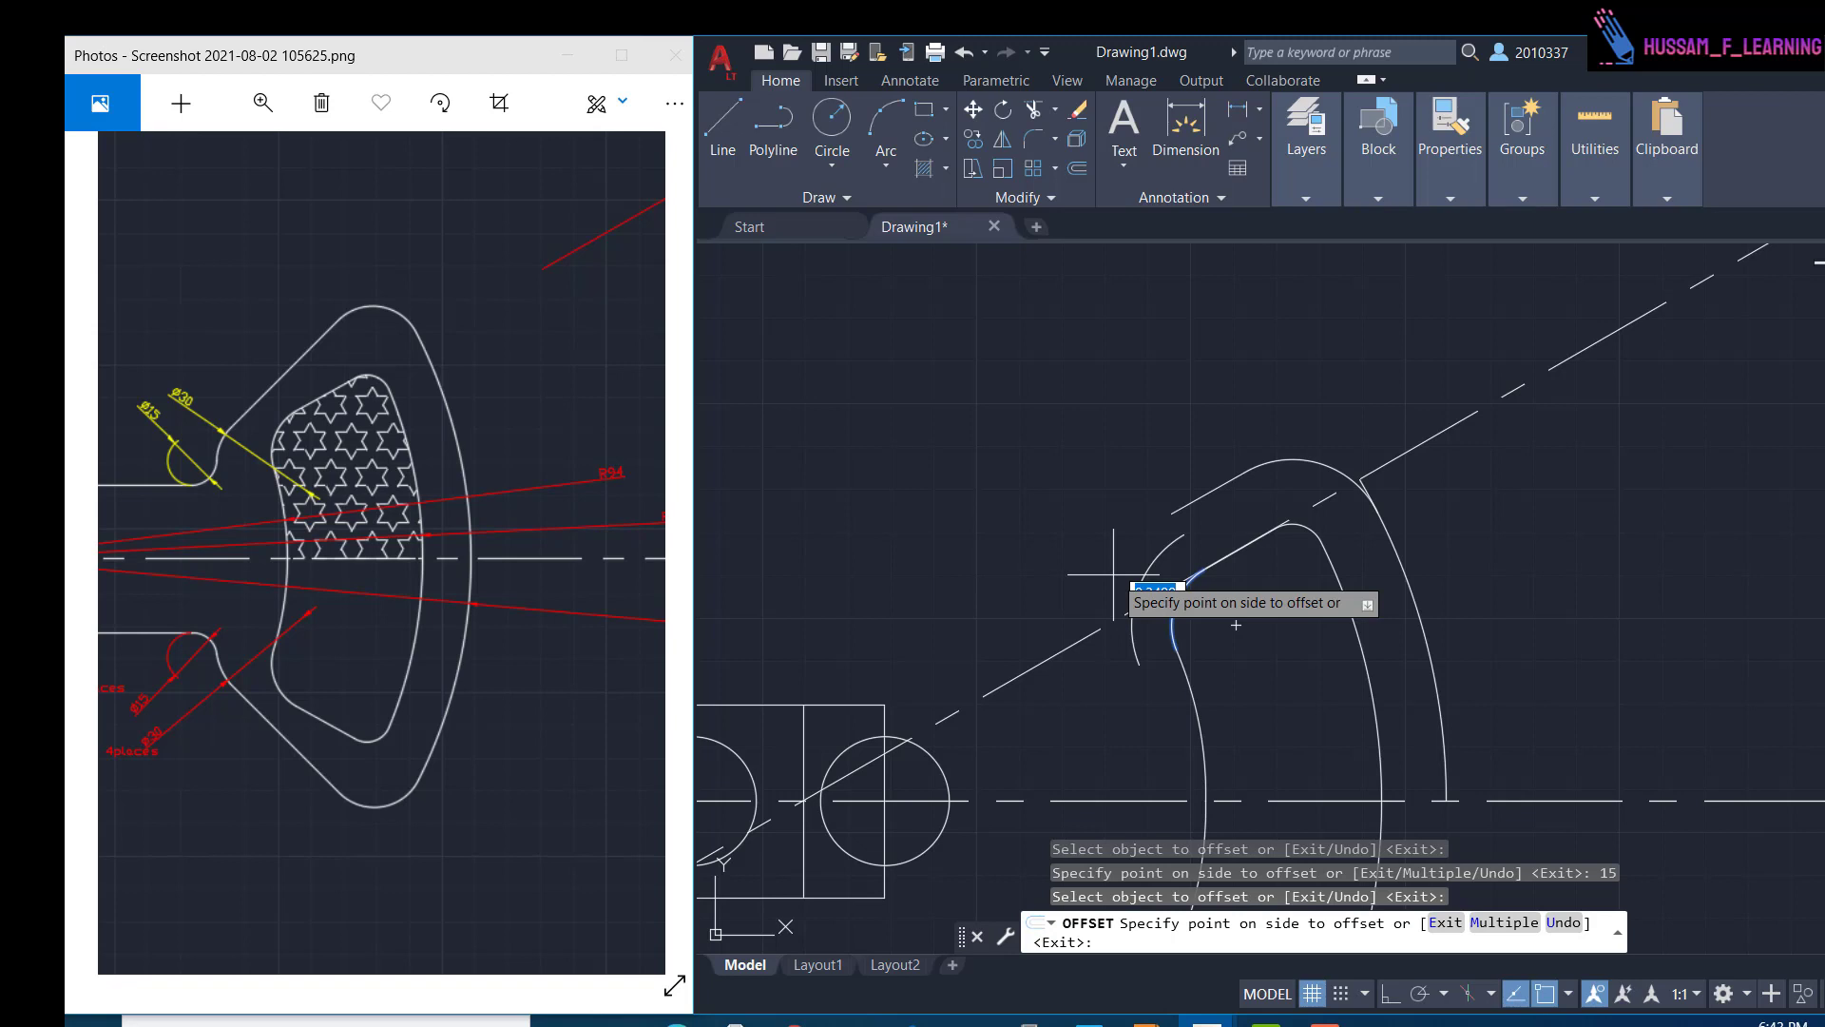
left_click(1122, 581)
key("Escape")
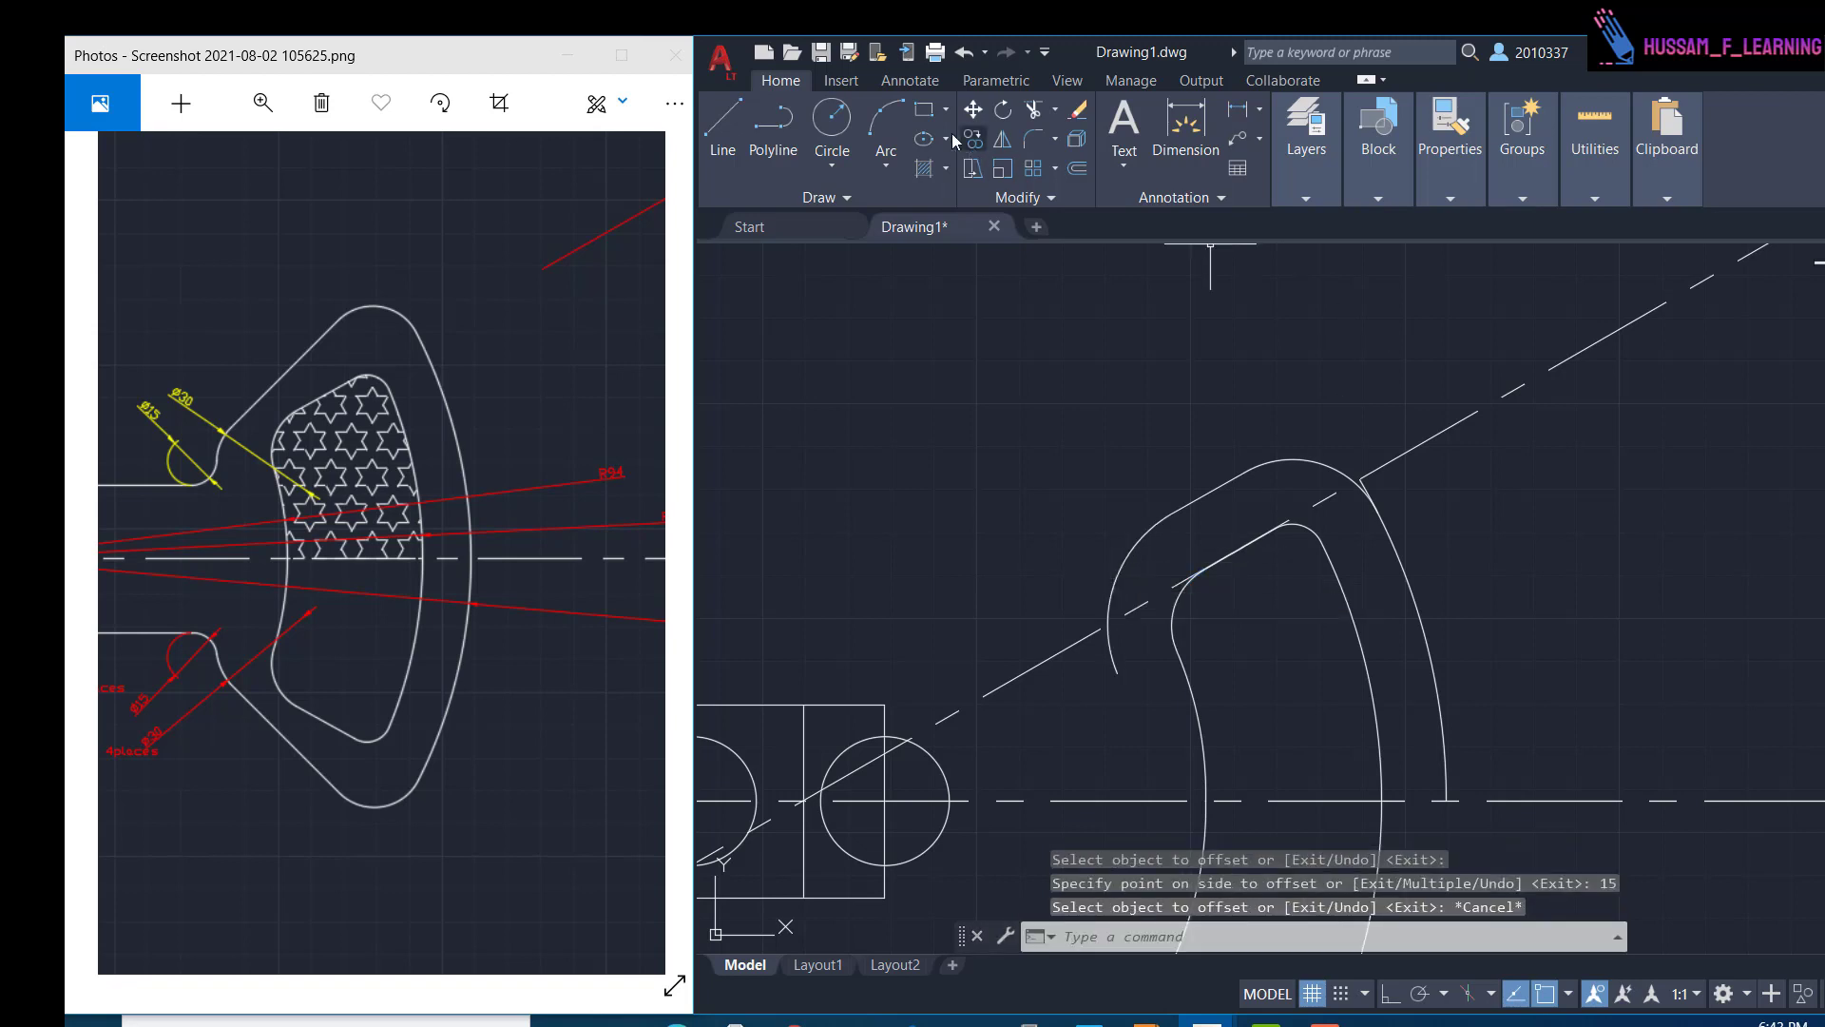
left_click(1034, 112)
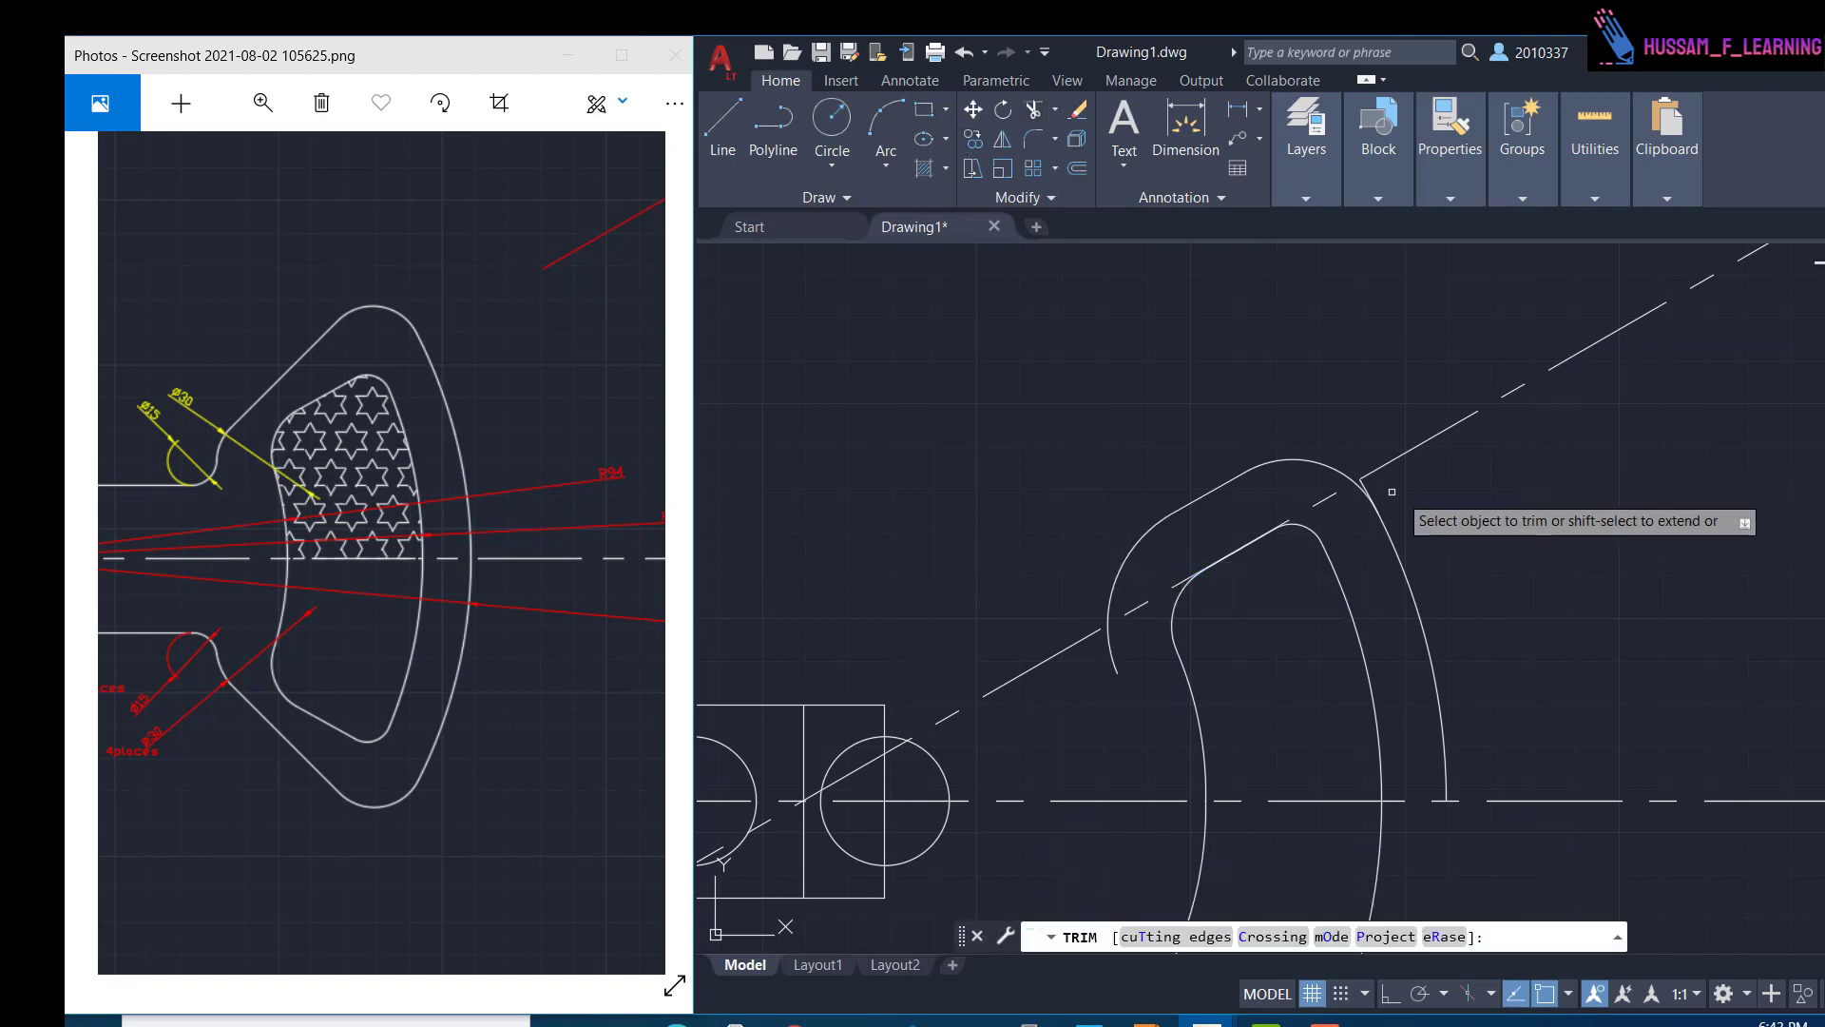
key("Escape")
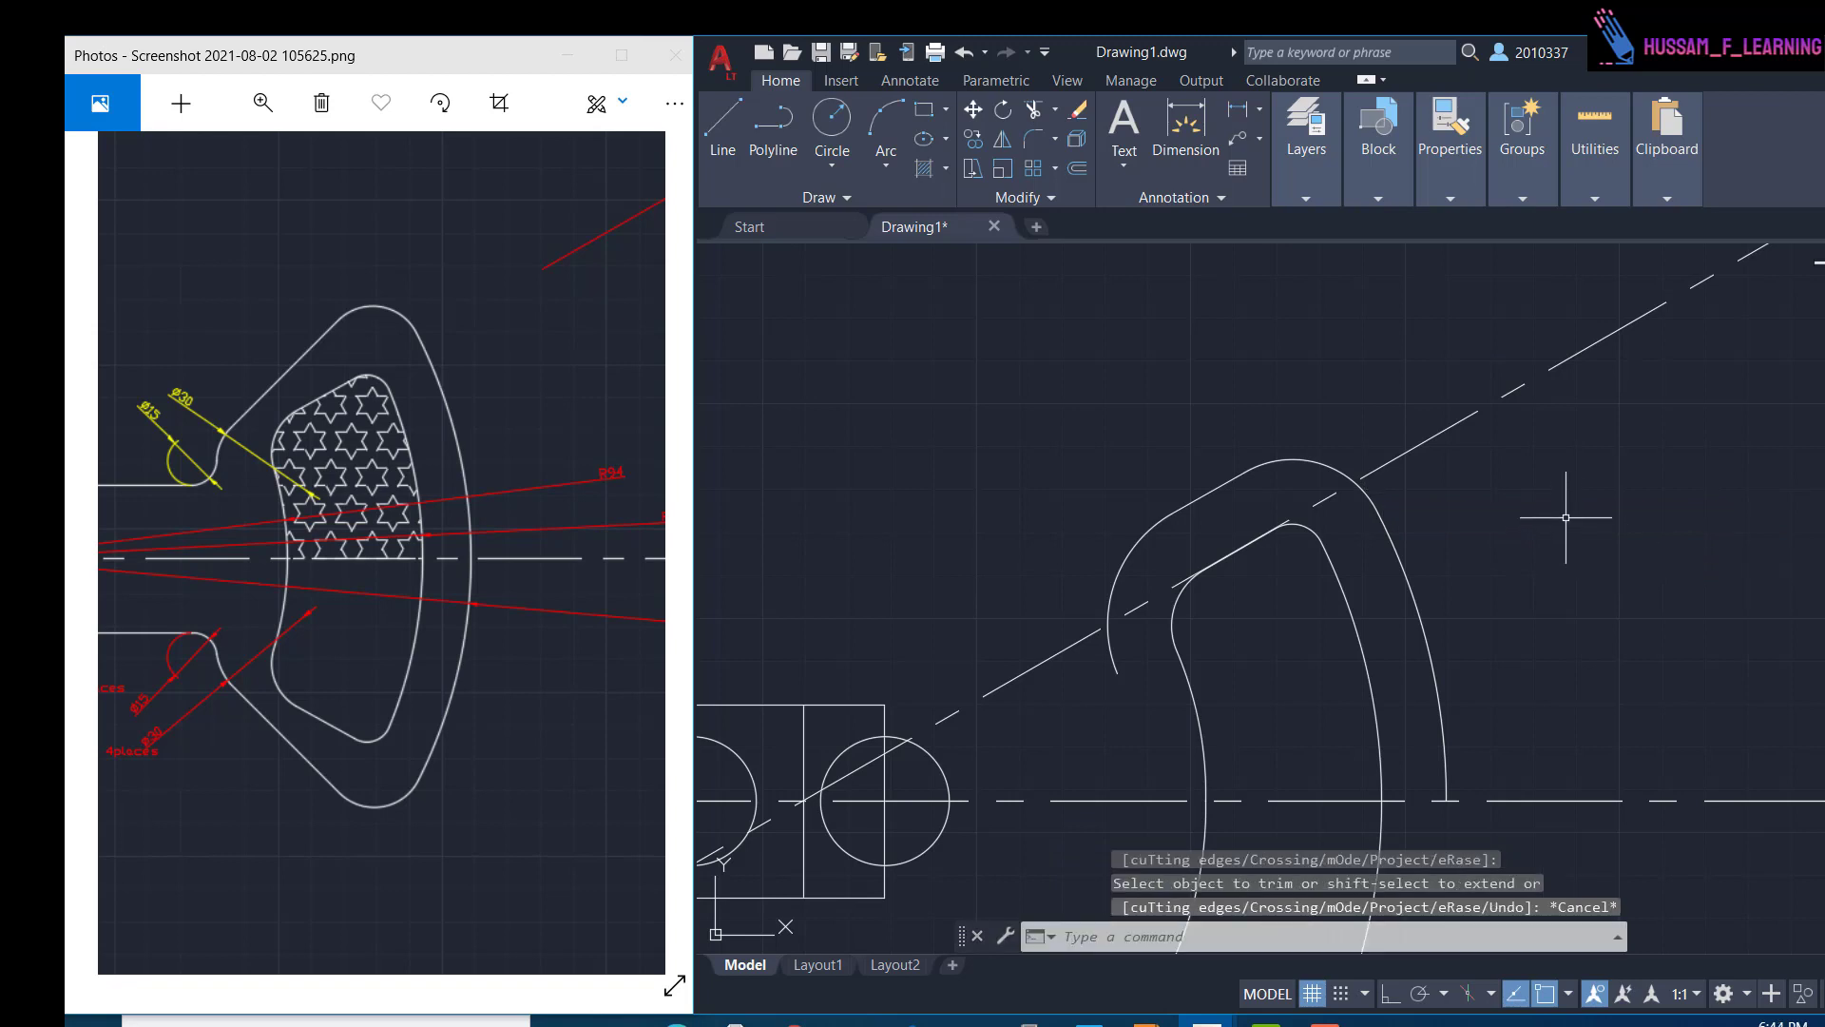
- Fillet the free end of the offset outer arc to the rectangle's upper edge with radius 7.5
middle_click_drag(1568, 510, 1568, 390)
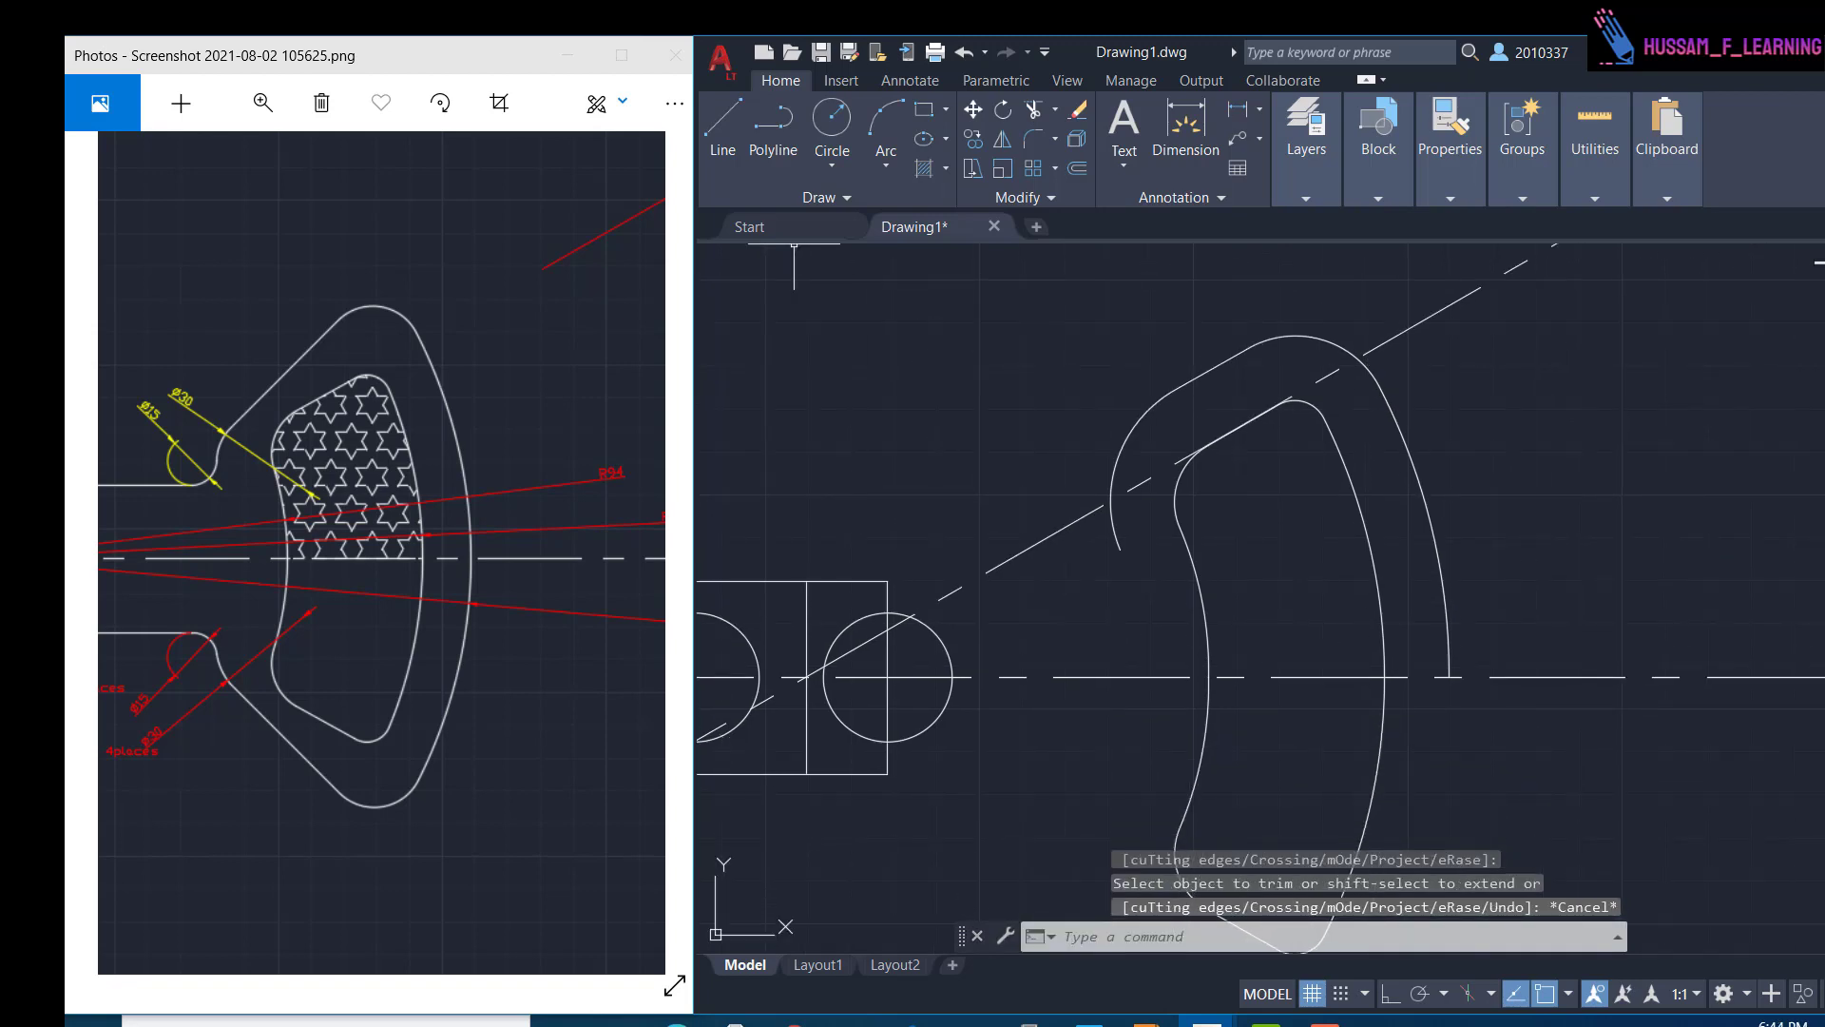
left_click(1033, 138)
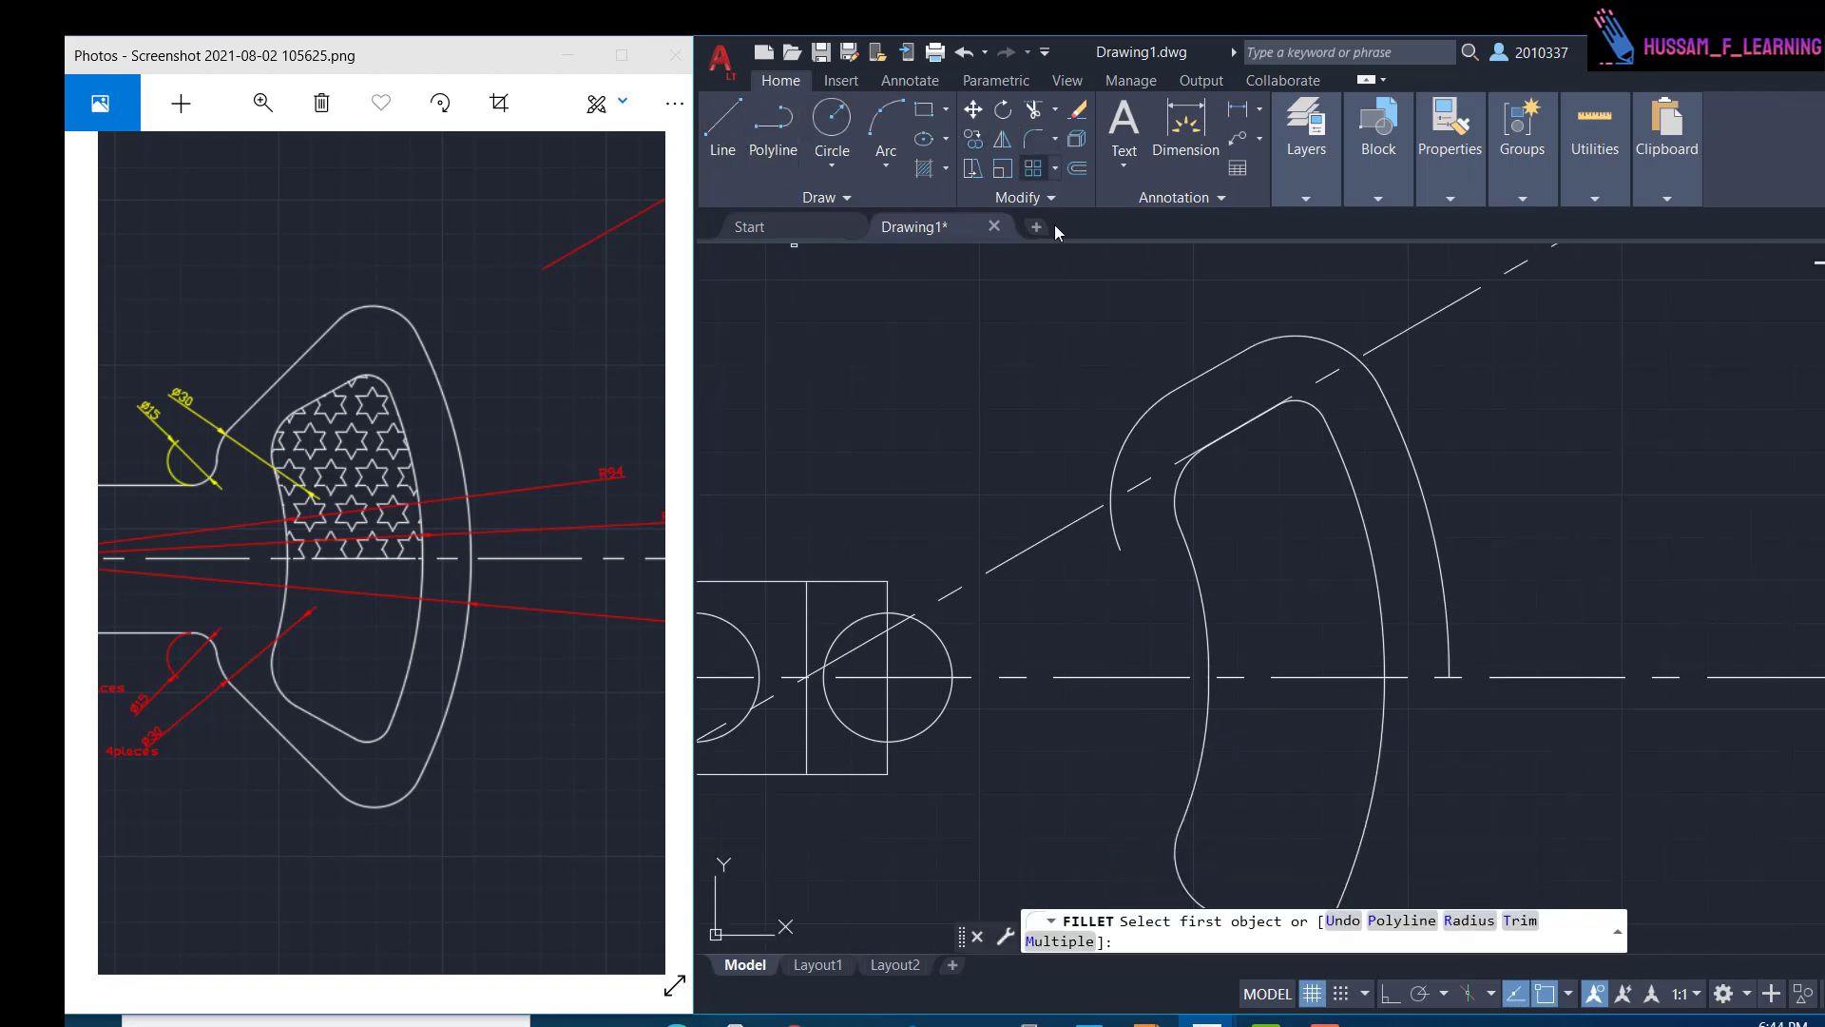
left_click(1114, 538)
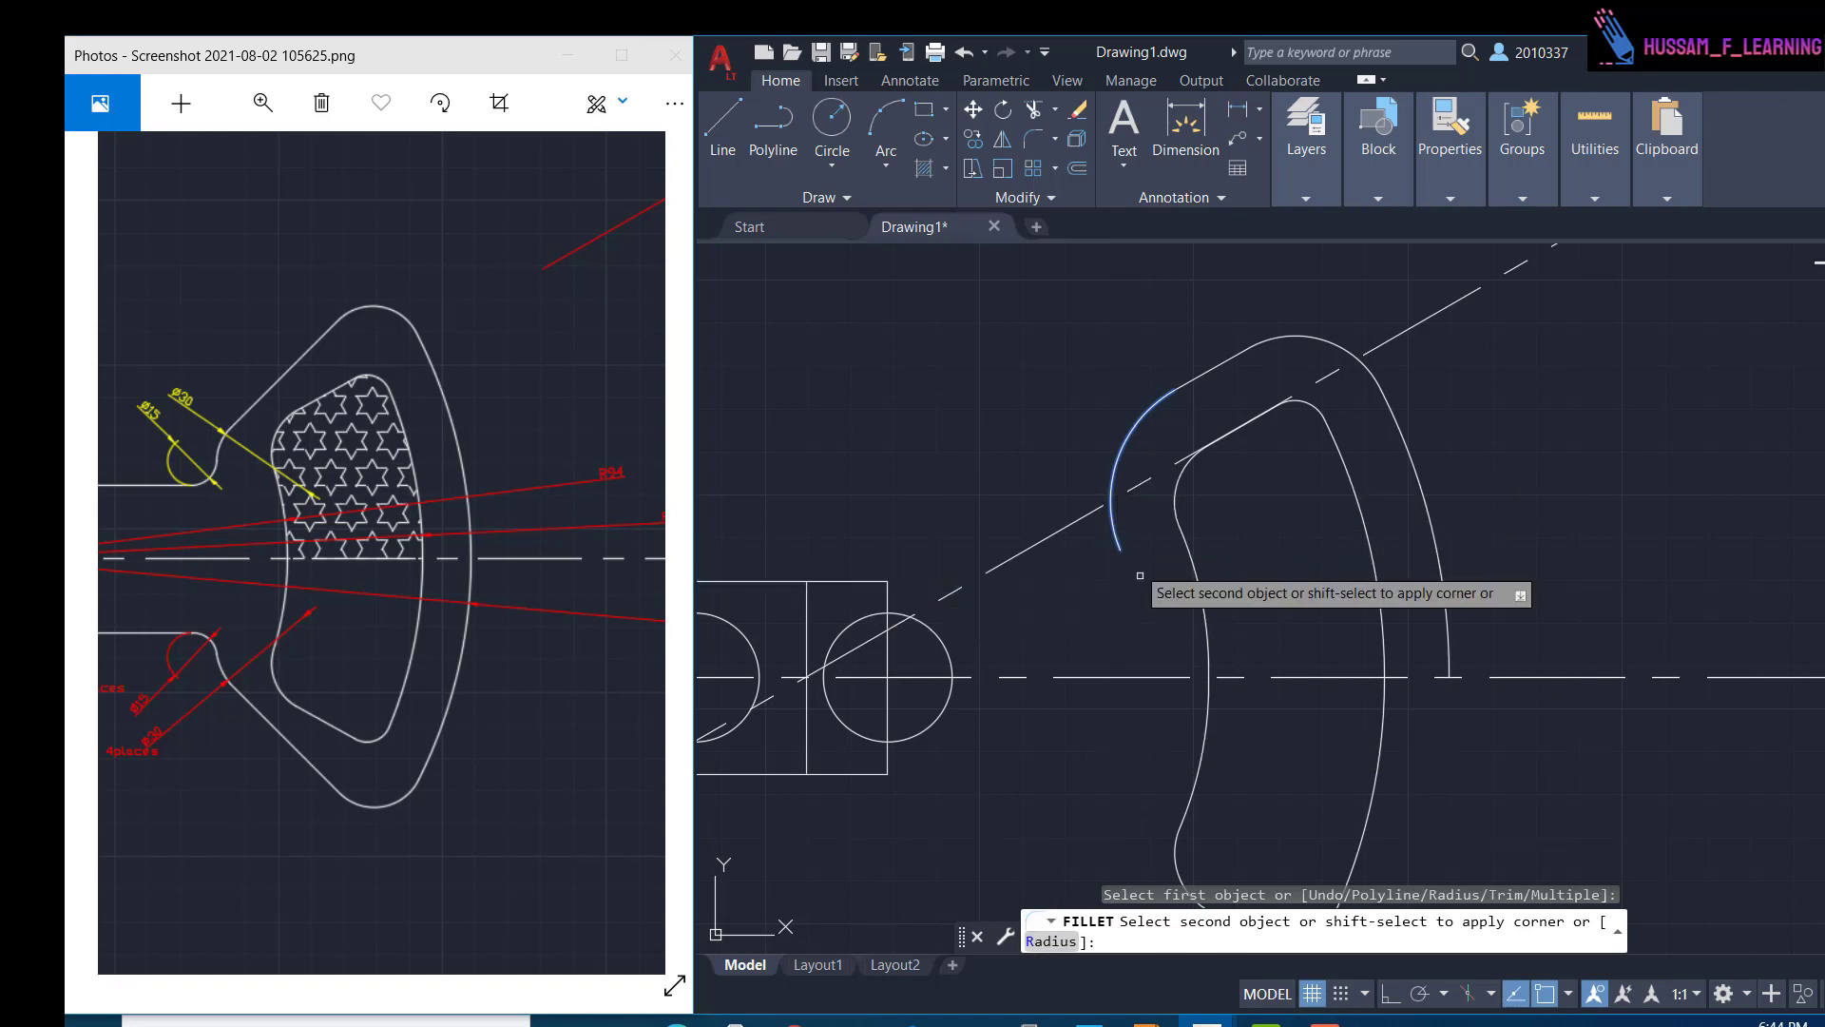
left_click(1051, 941)
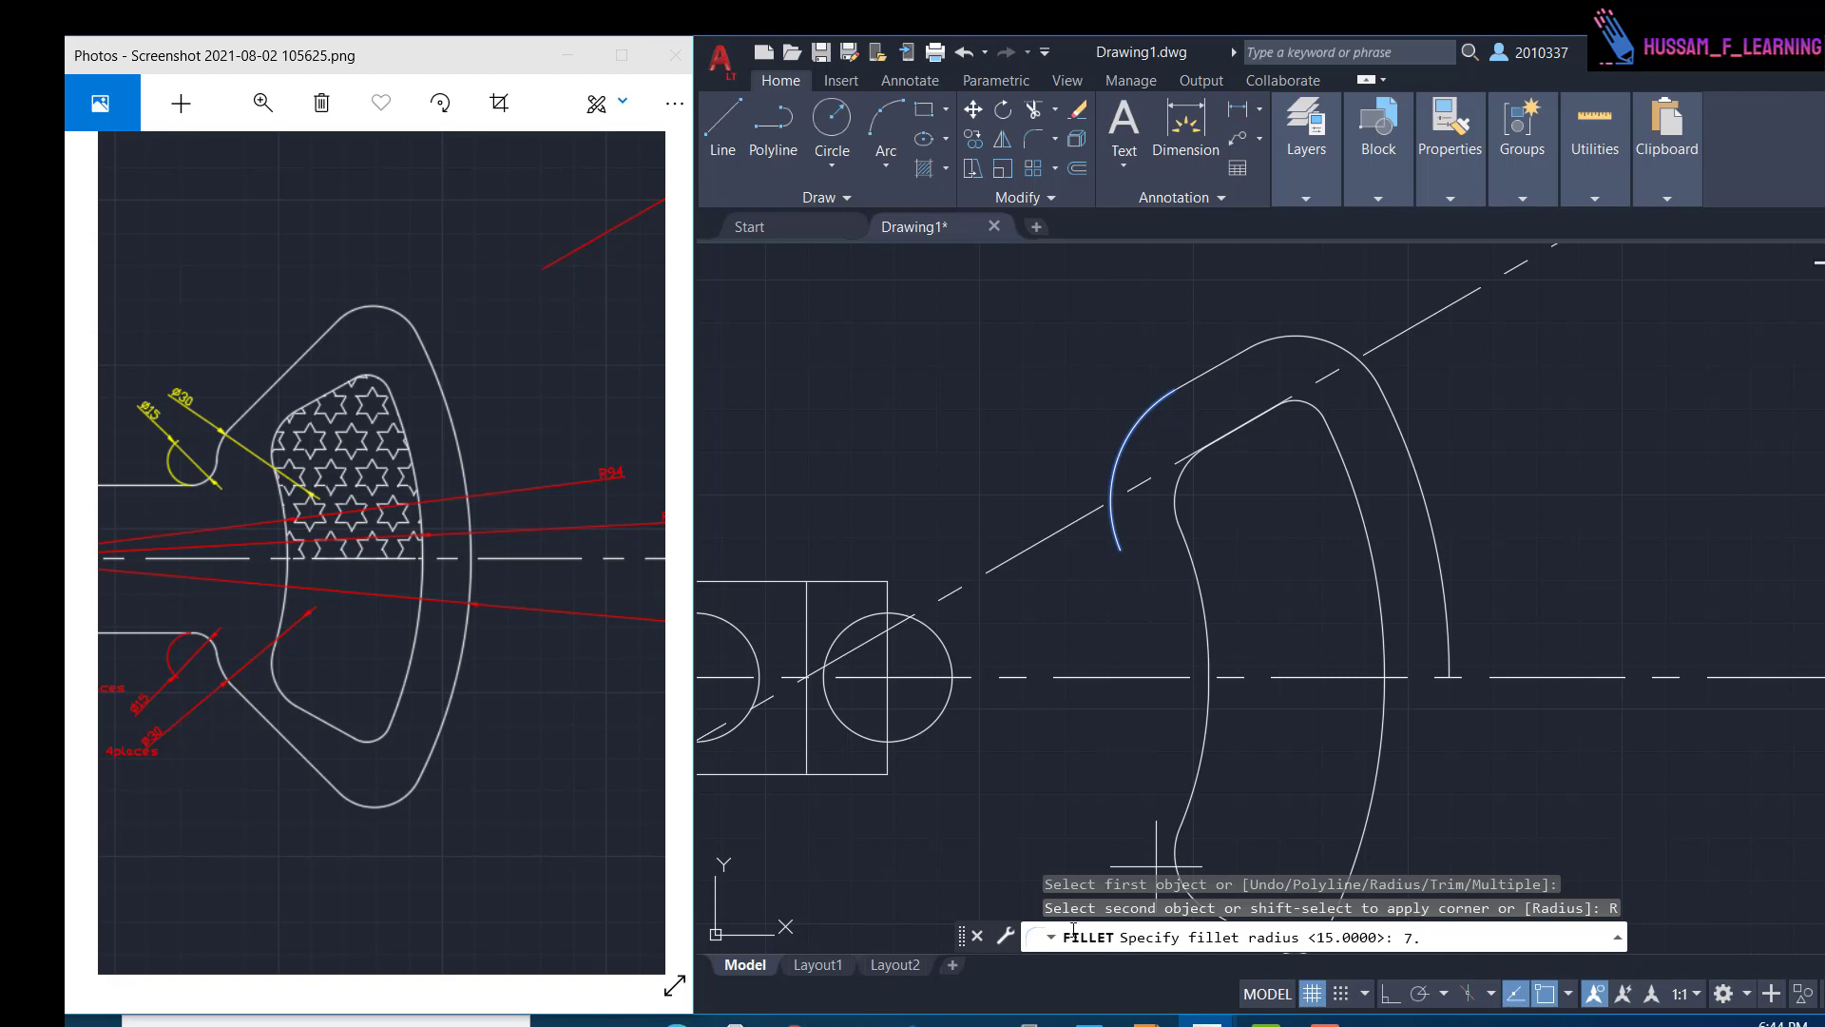
key("Return")
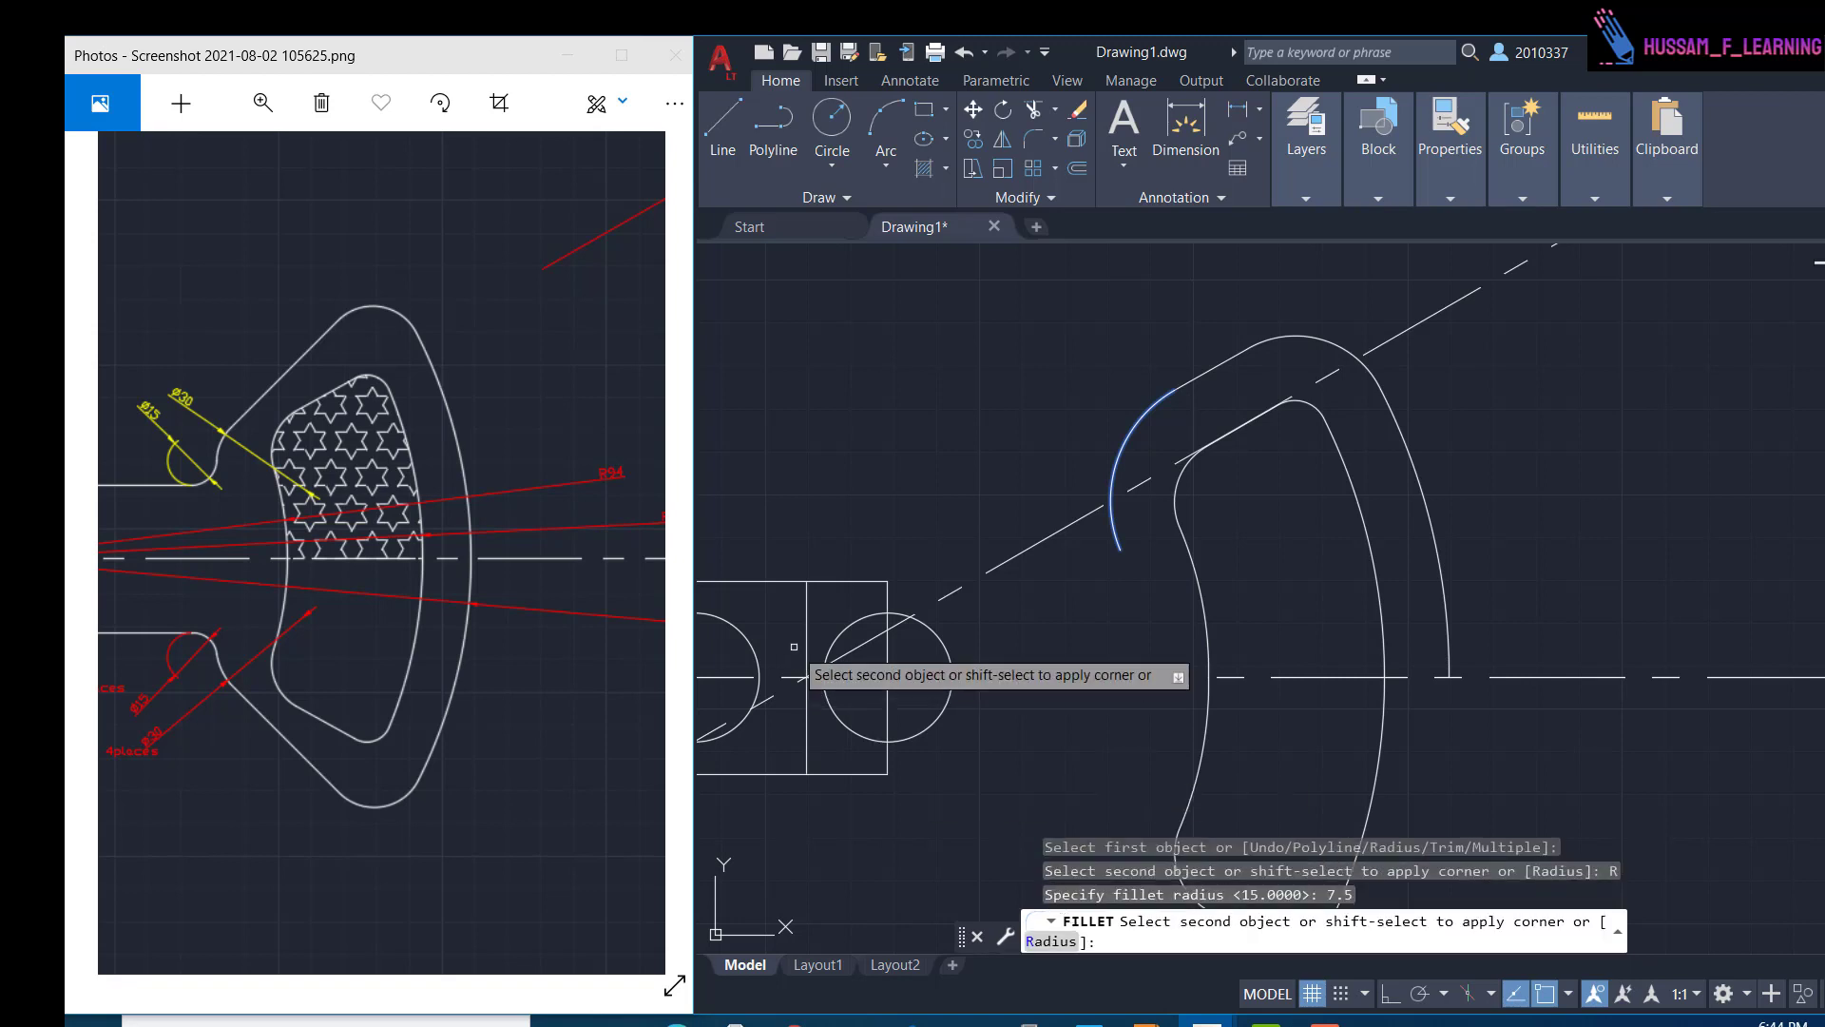
left_click(857, 581)
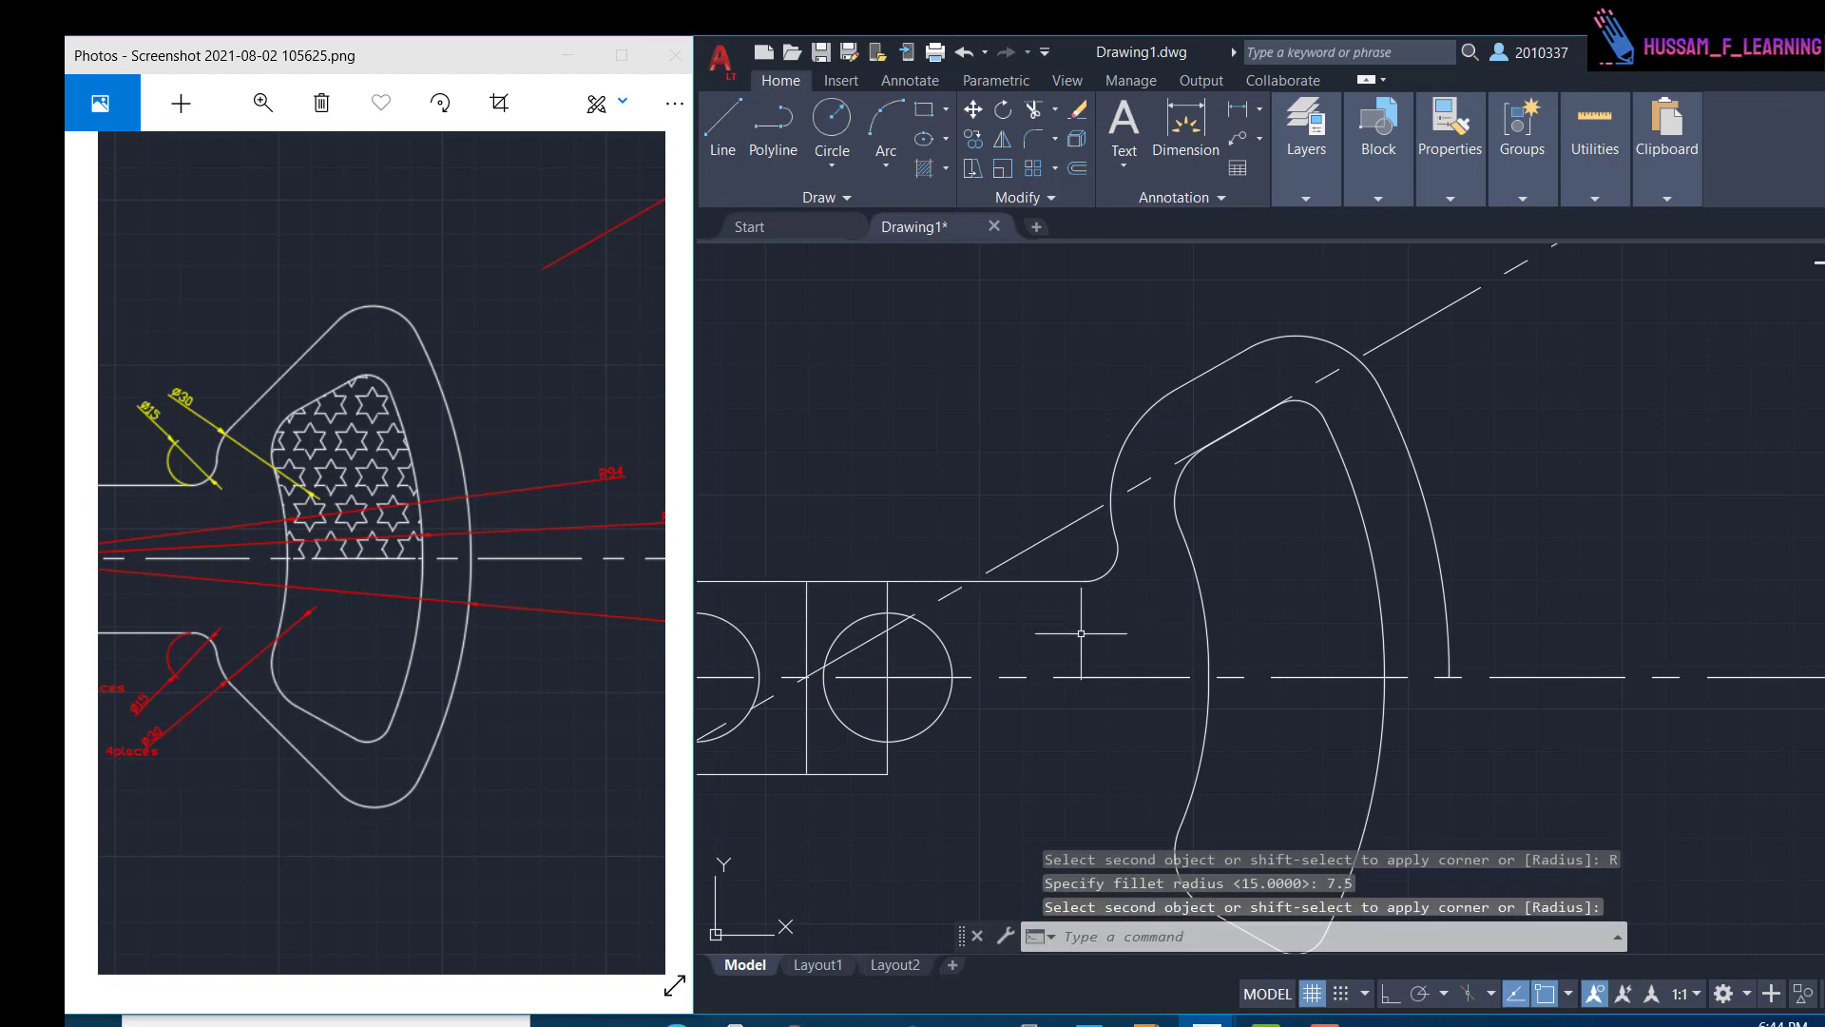
key("Escape")
- Mirror the upper outer outline, including its neck fillet, across the horizontal centerline, keeping the source objects
scroll(1072, 618, "down", 2)
middle_click_drag(1072, 618, 1170, 573)
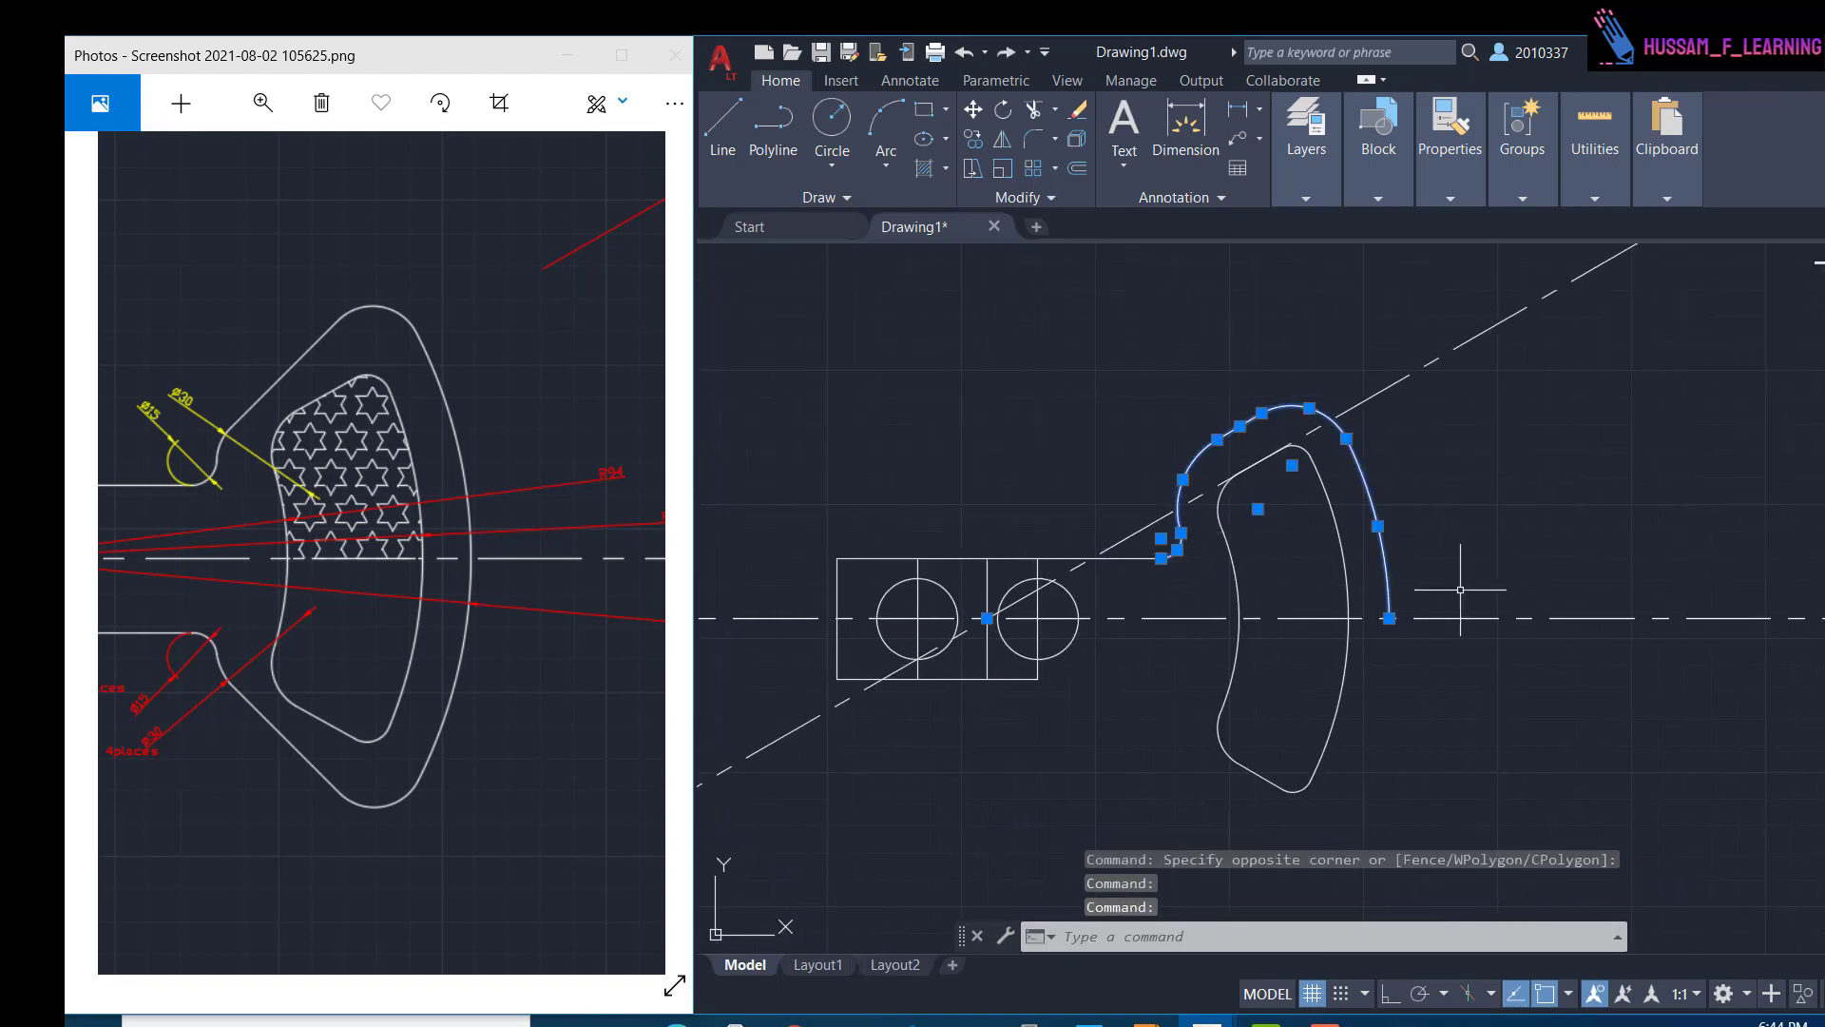
left_click(1002, 139)
left_click(1277, 619)
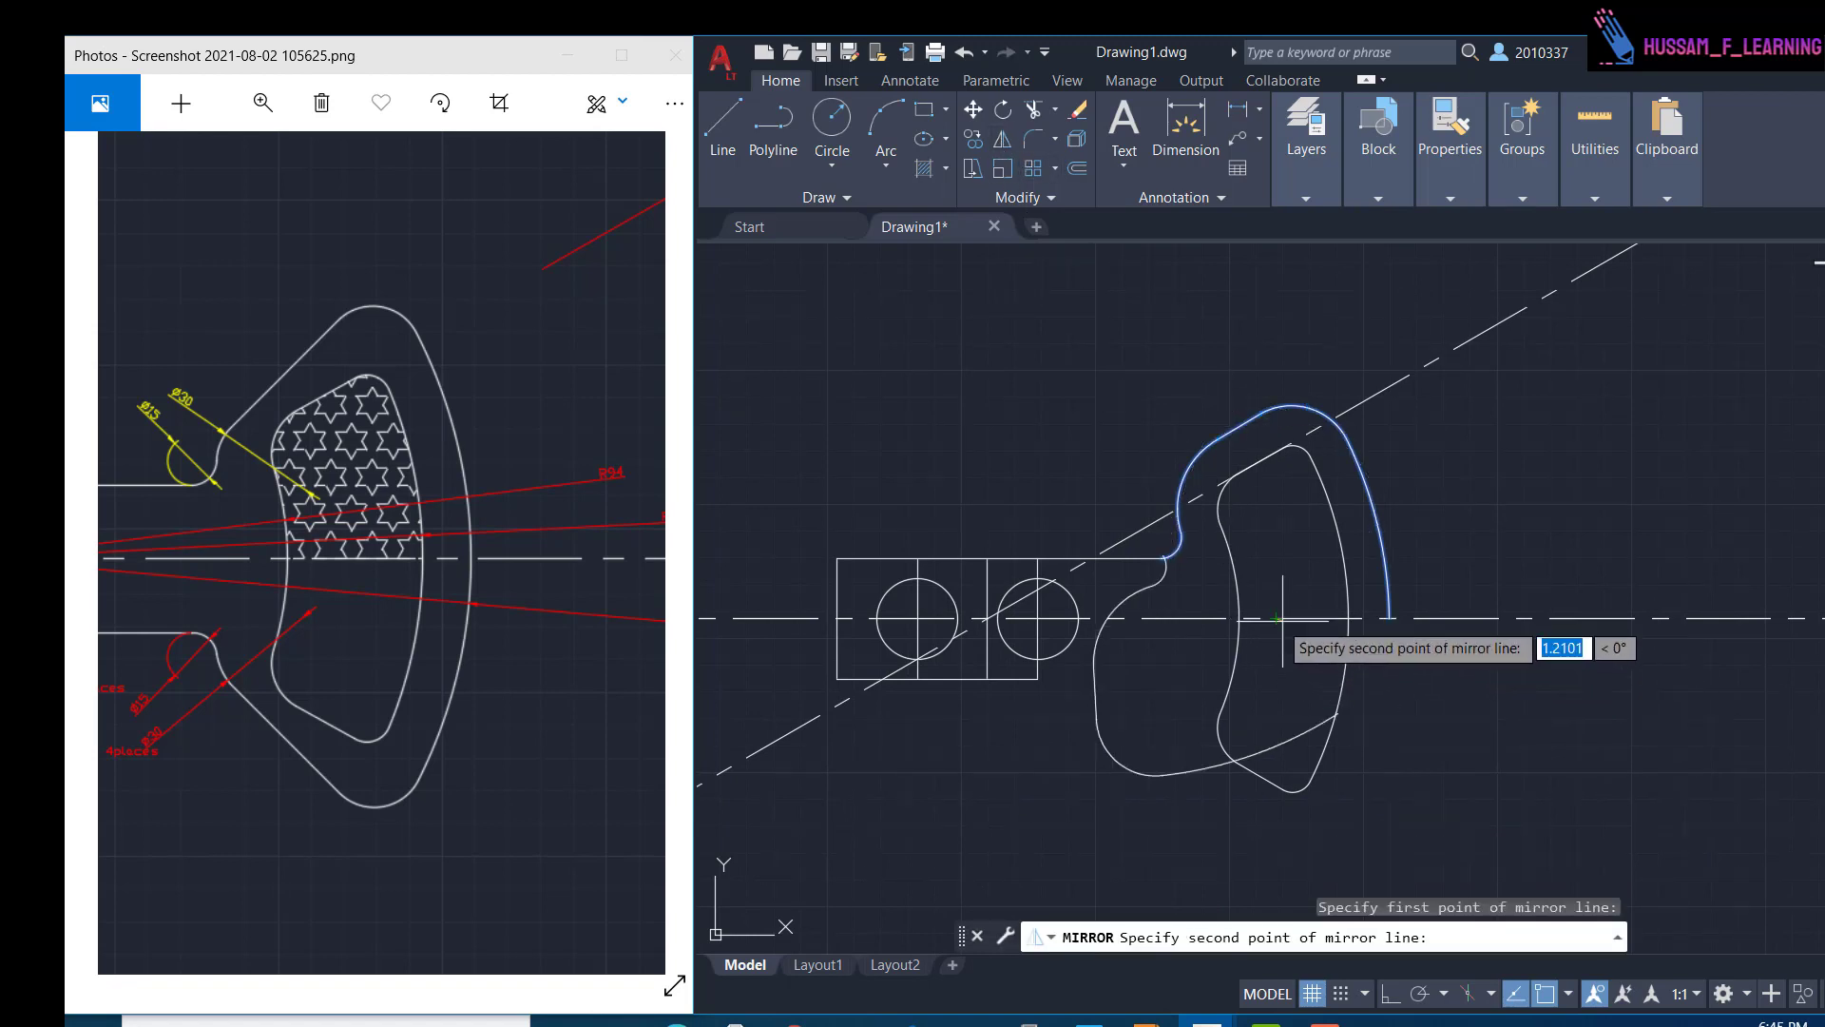
left_click(1388, 618)
key("Down")
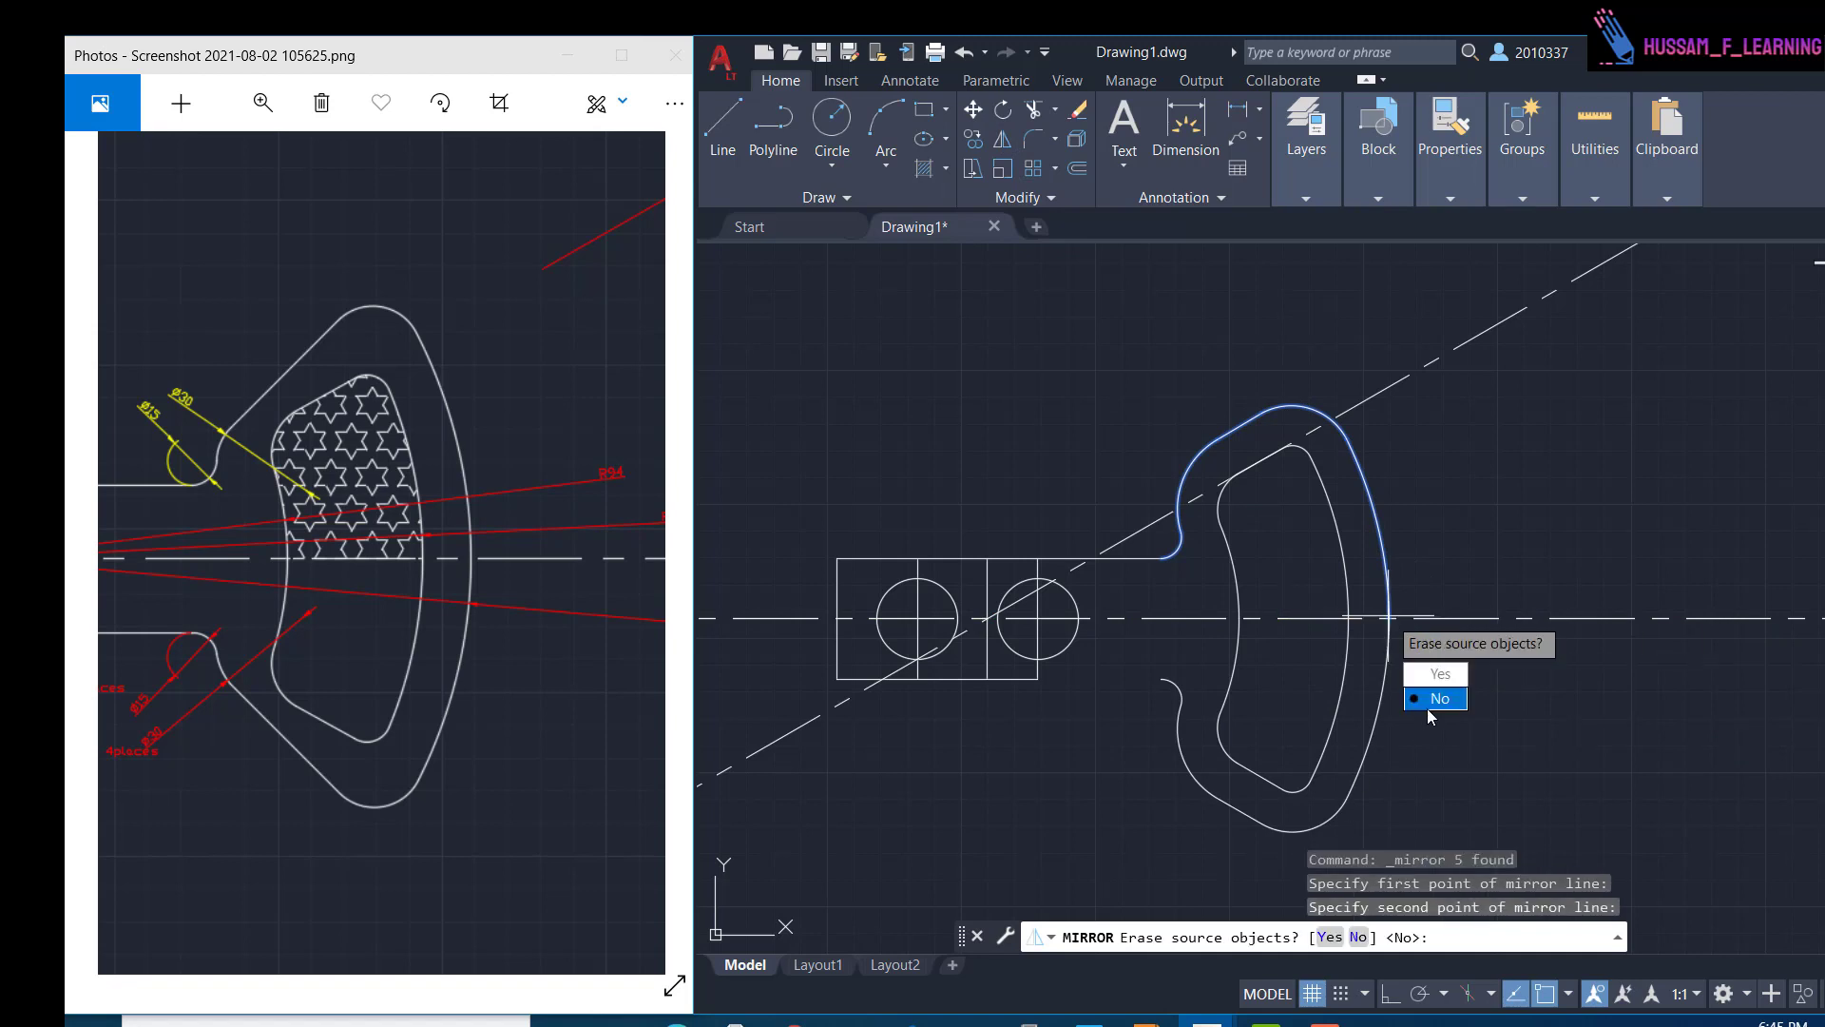
key("Return")
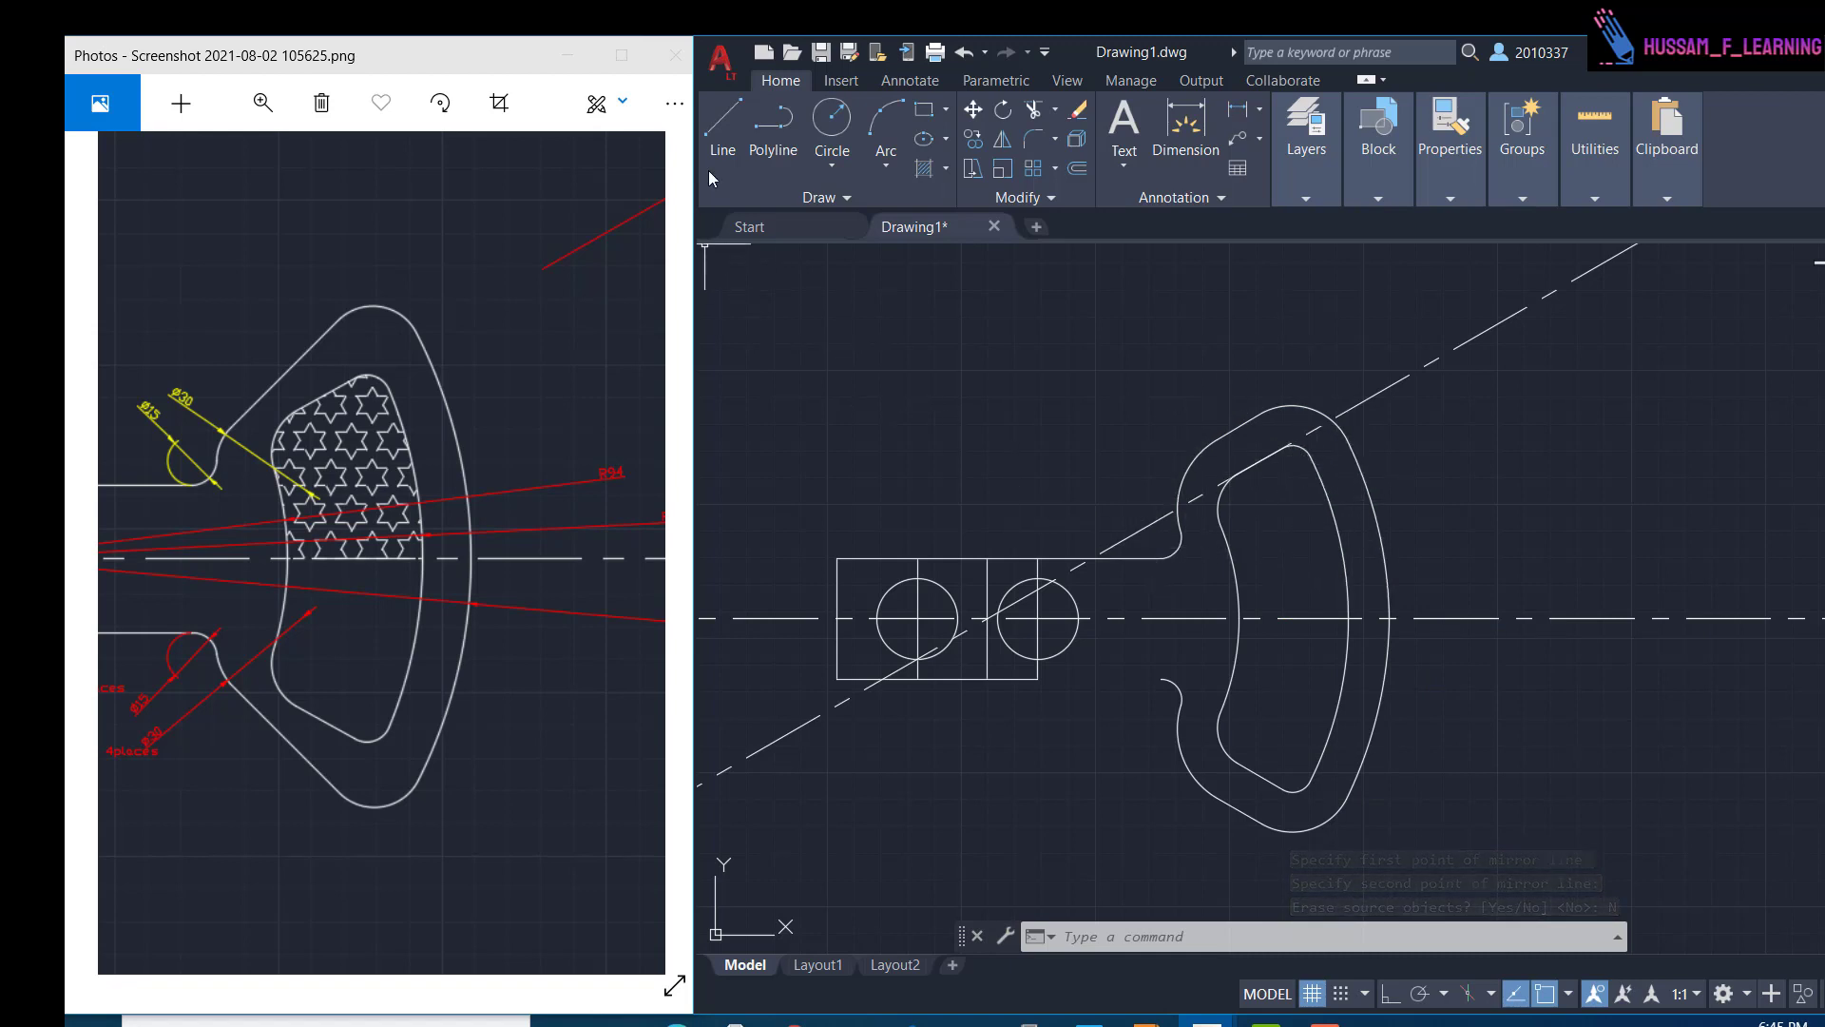
- Draw a line from the rectangle's lower right corner to the end of the mirrored neck fillet
left_click(705, 133)
left_click(1037, 679)
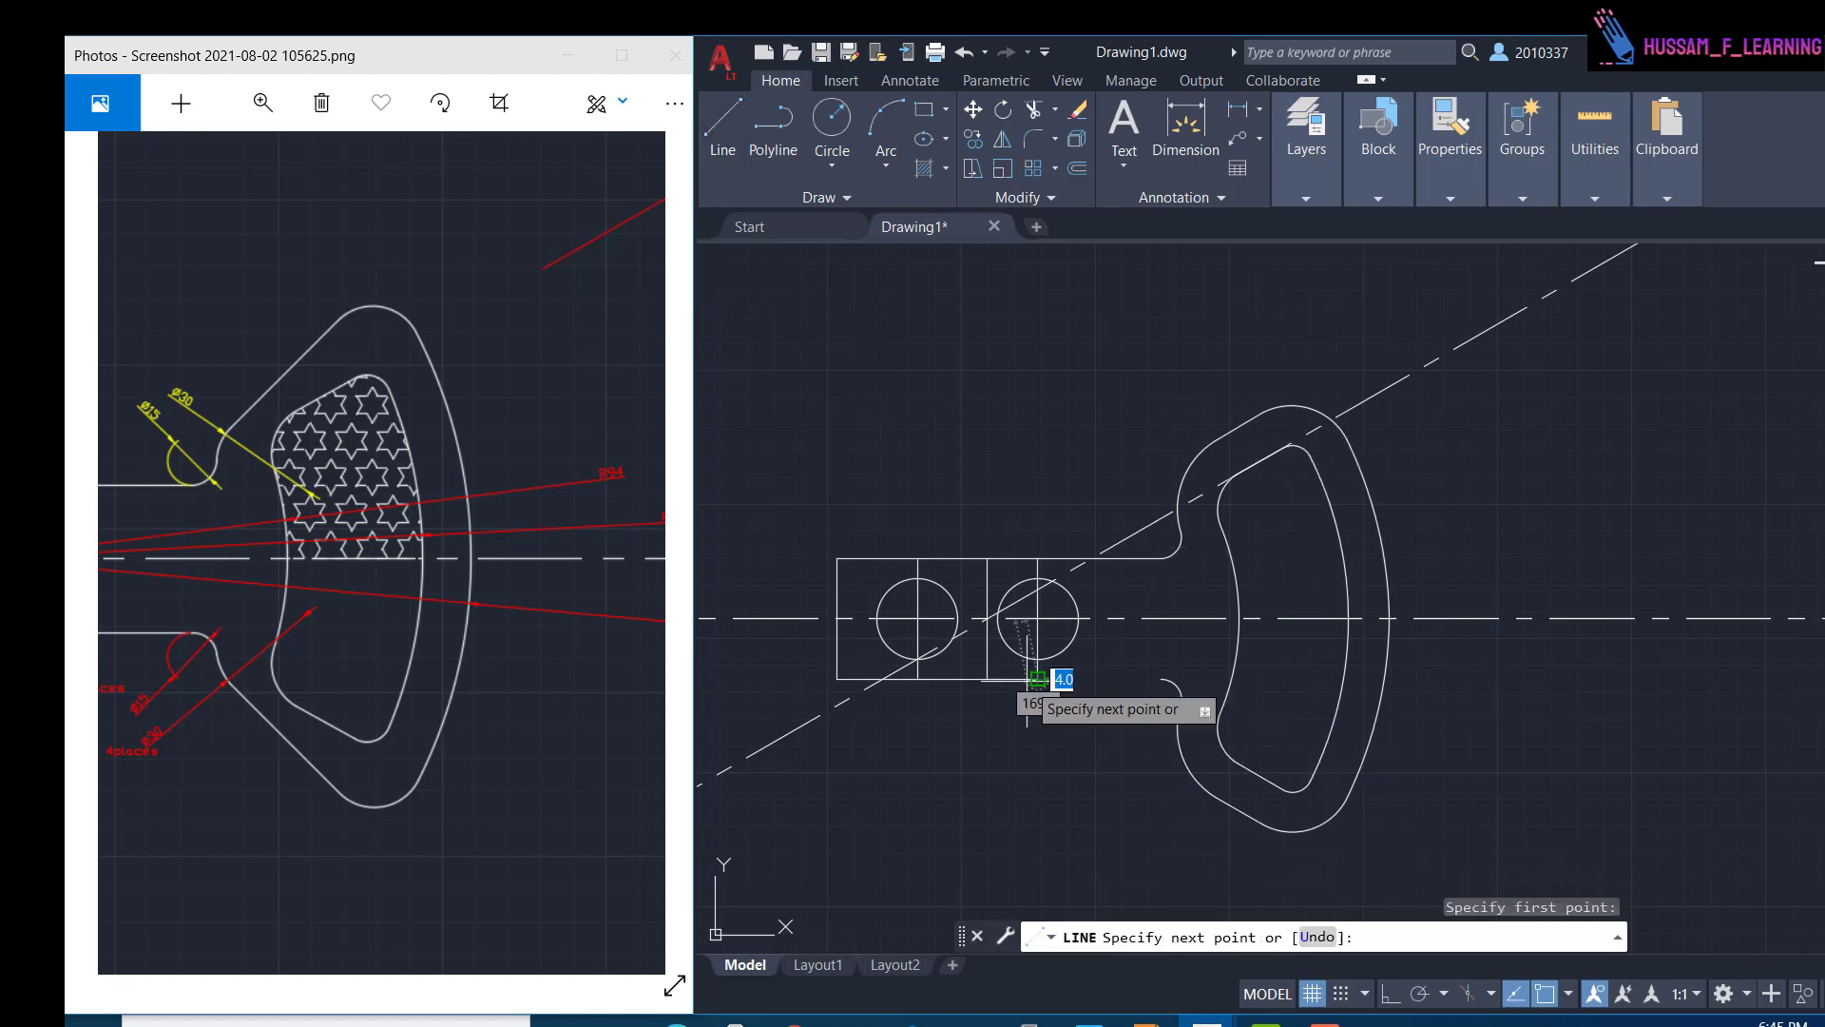
left_click(1161, 678)
key("Escape")
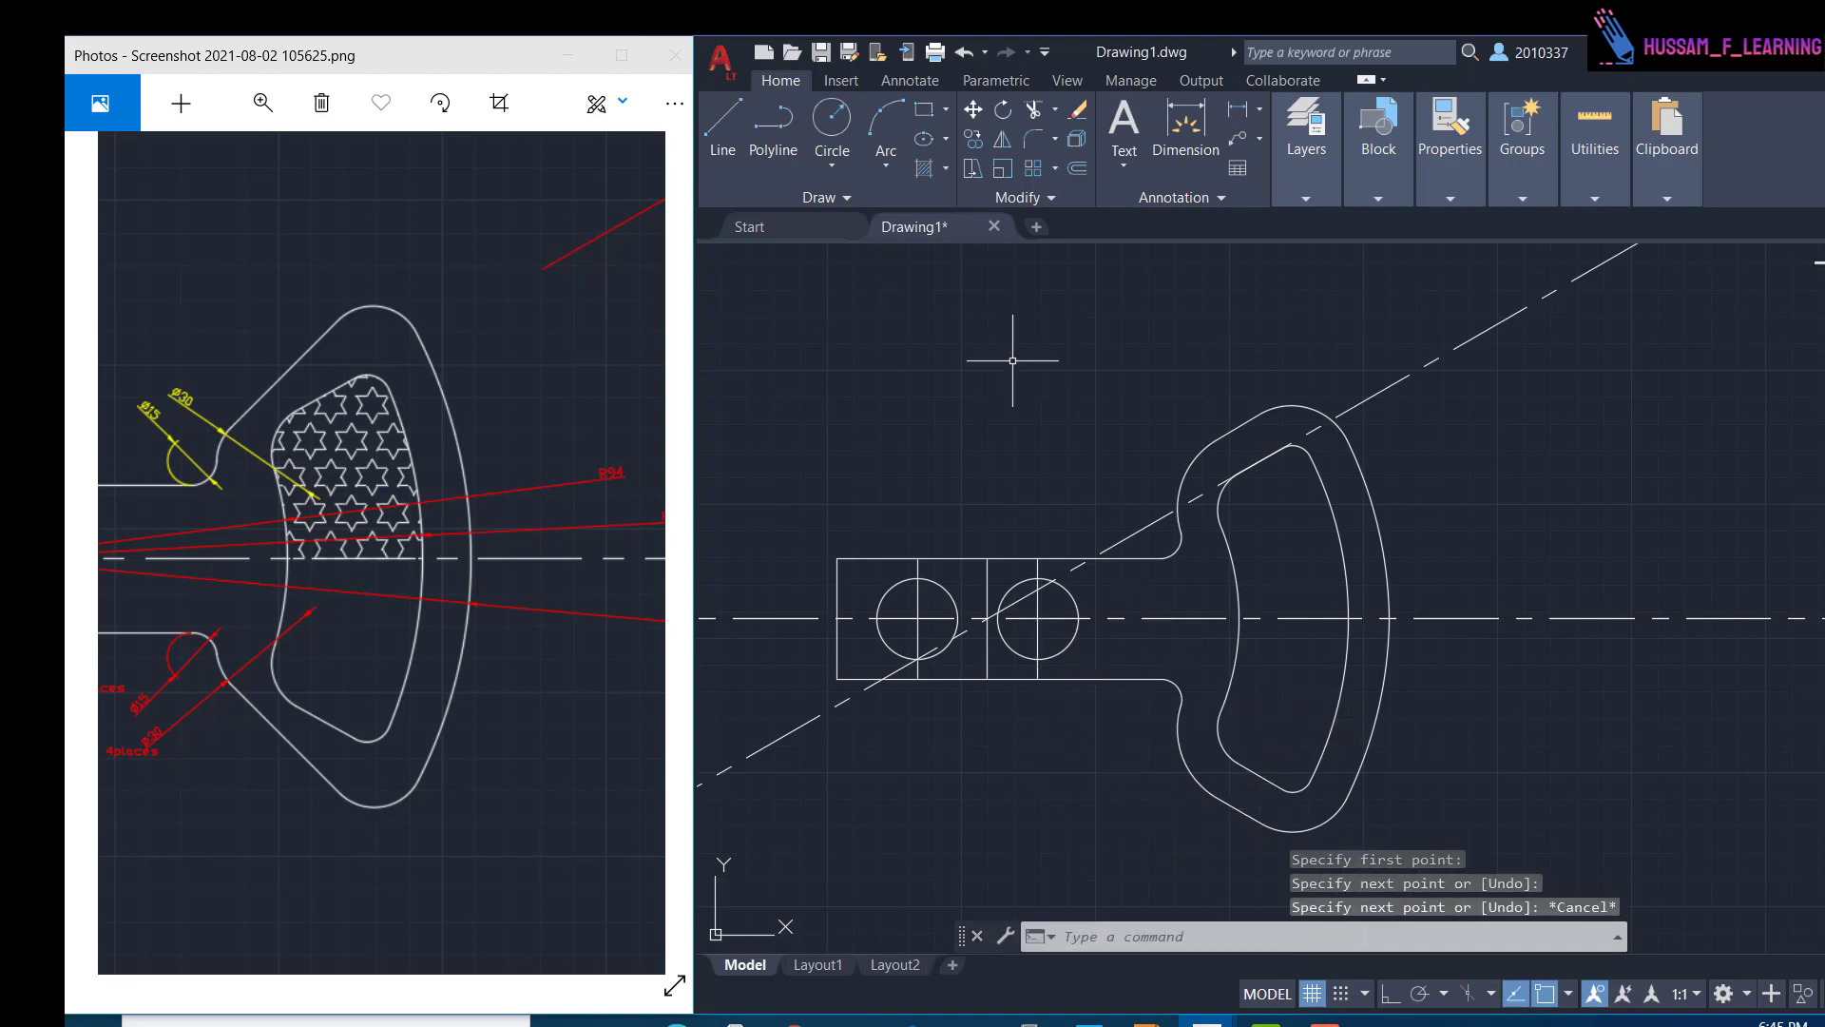
- Trim the inclined centerline below the vertical line between the two circles and beyond the handle's outer contour
scroll(1093, 428, "down", 4)
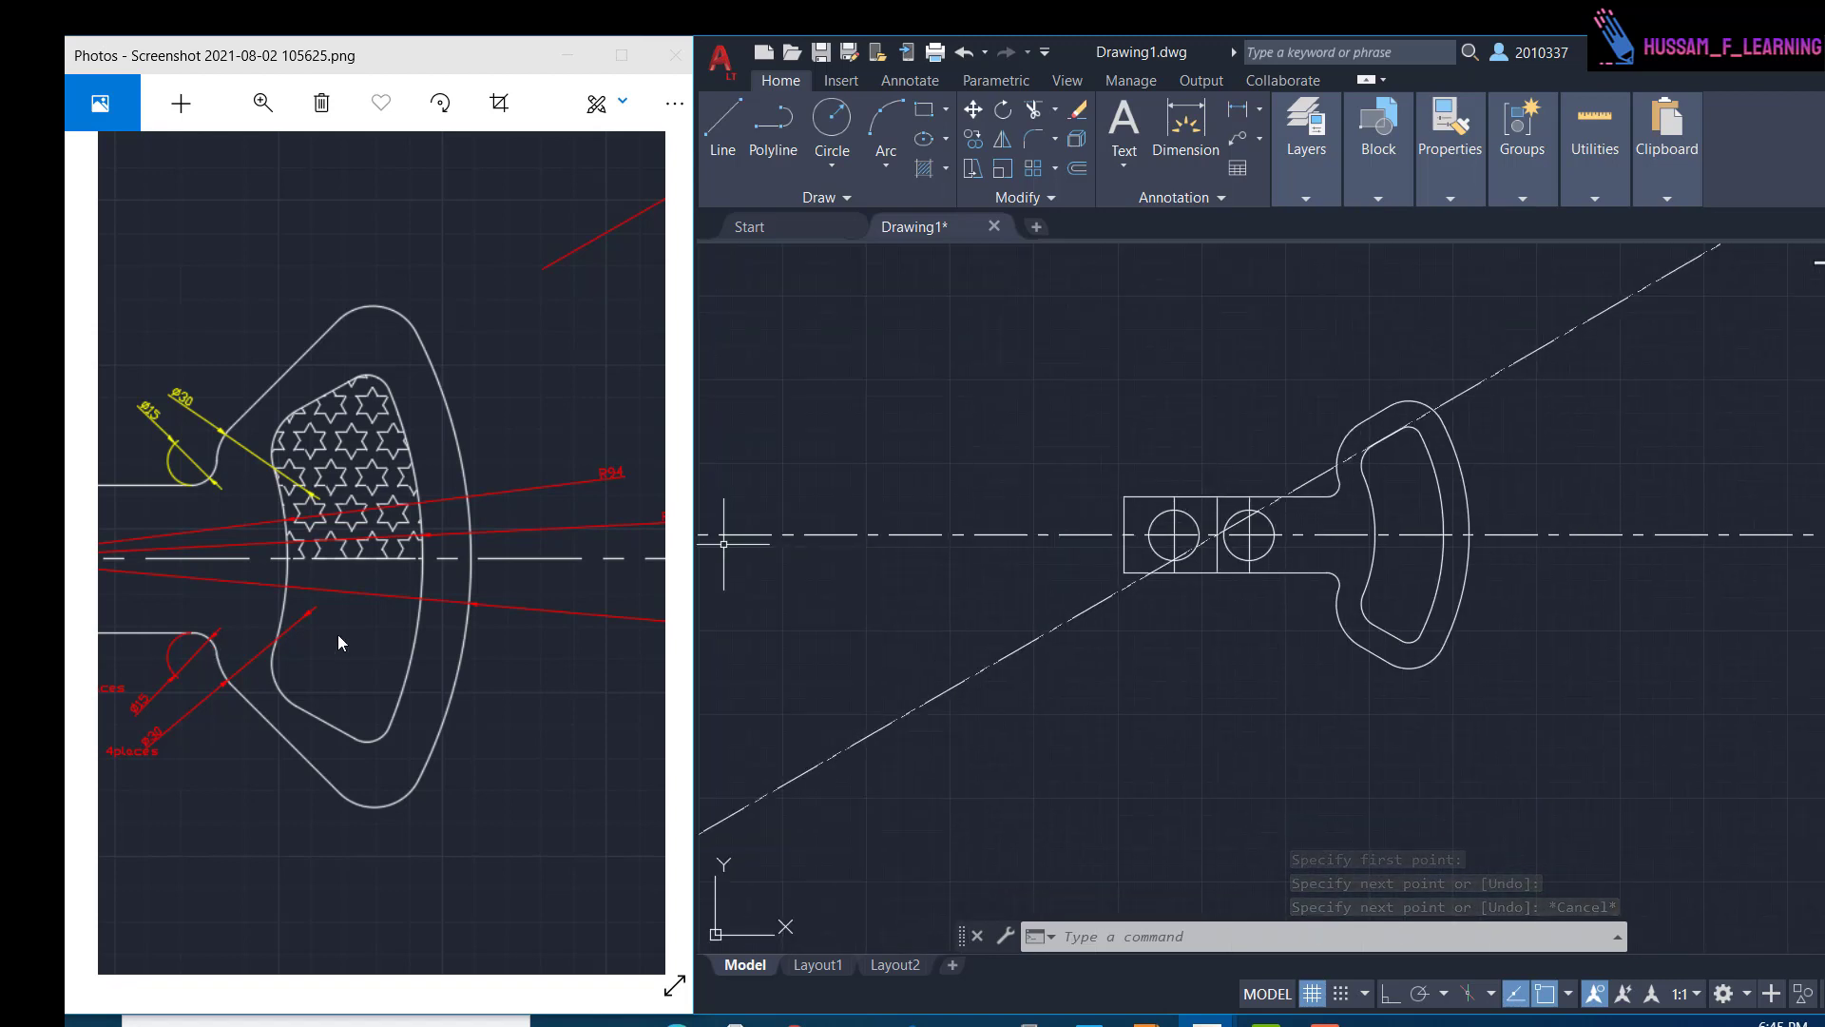
scroll(351, 596, "down", 3)
scroll(351, 599, "down", 1)
left_click_drag(350, 599, 265, 610)
scroll(1236, 499, "up", 2)
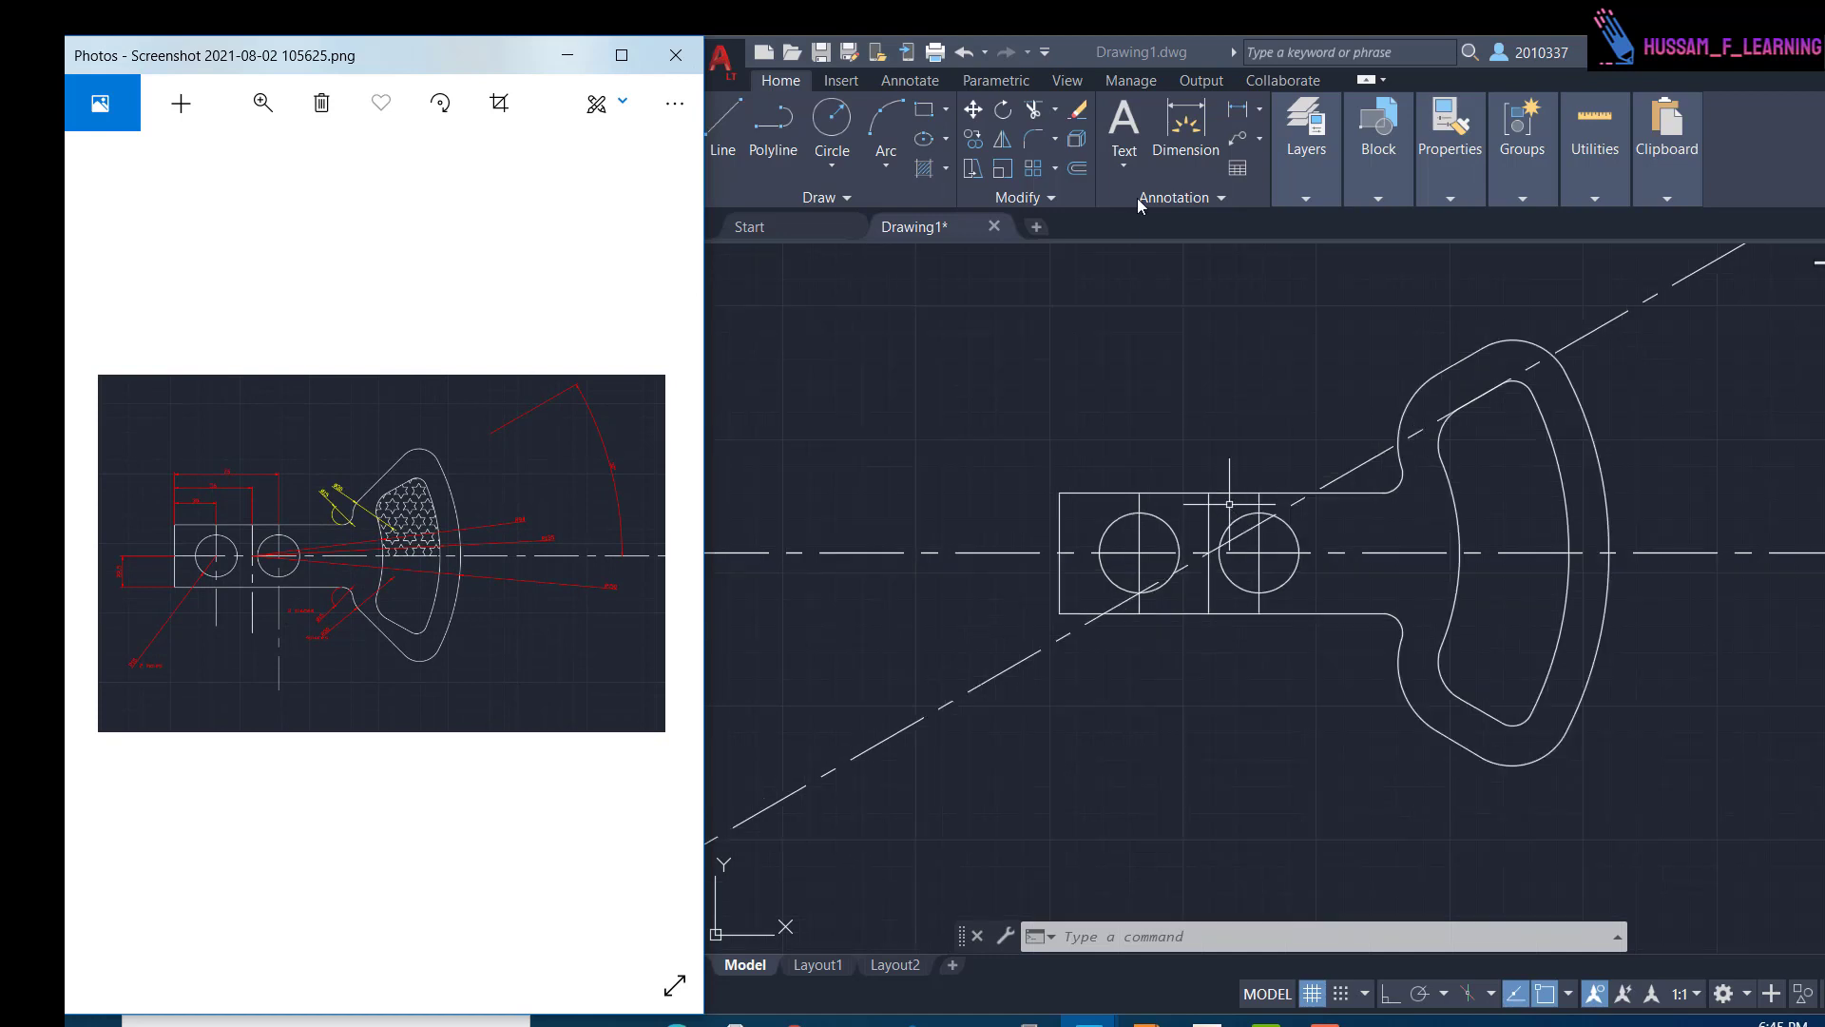
left_click(1040, 105)
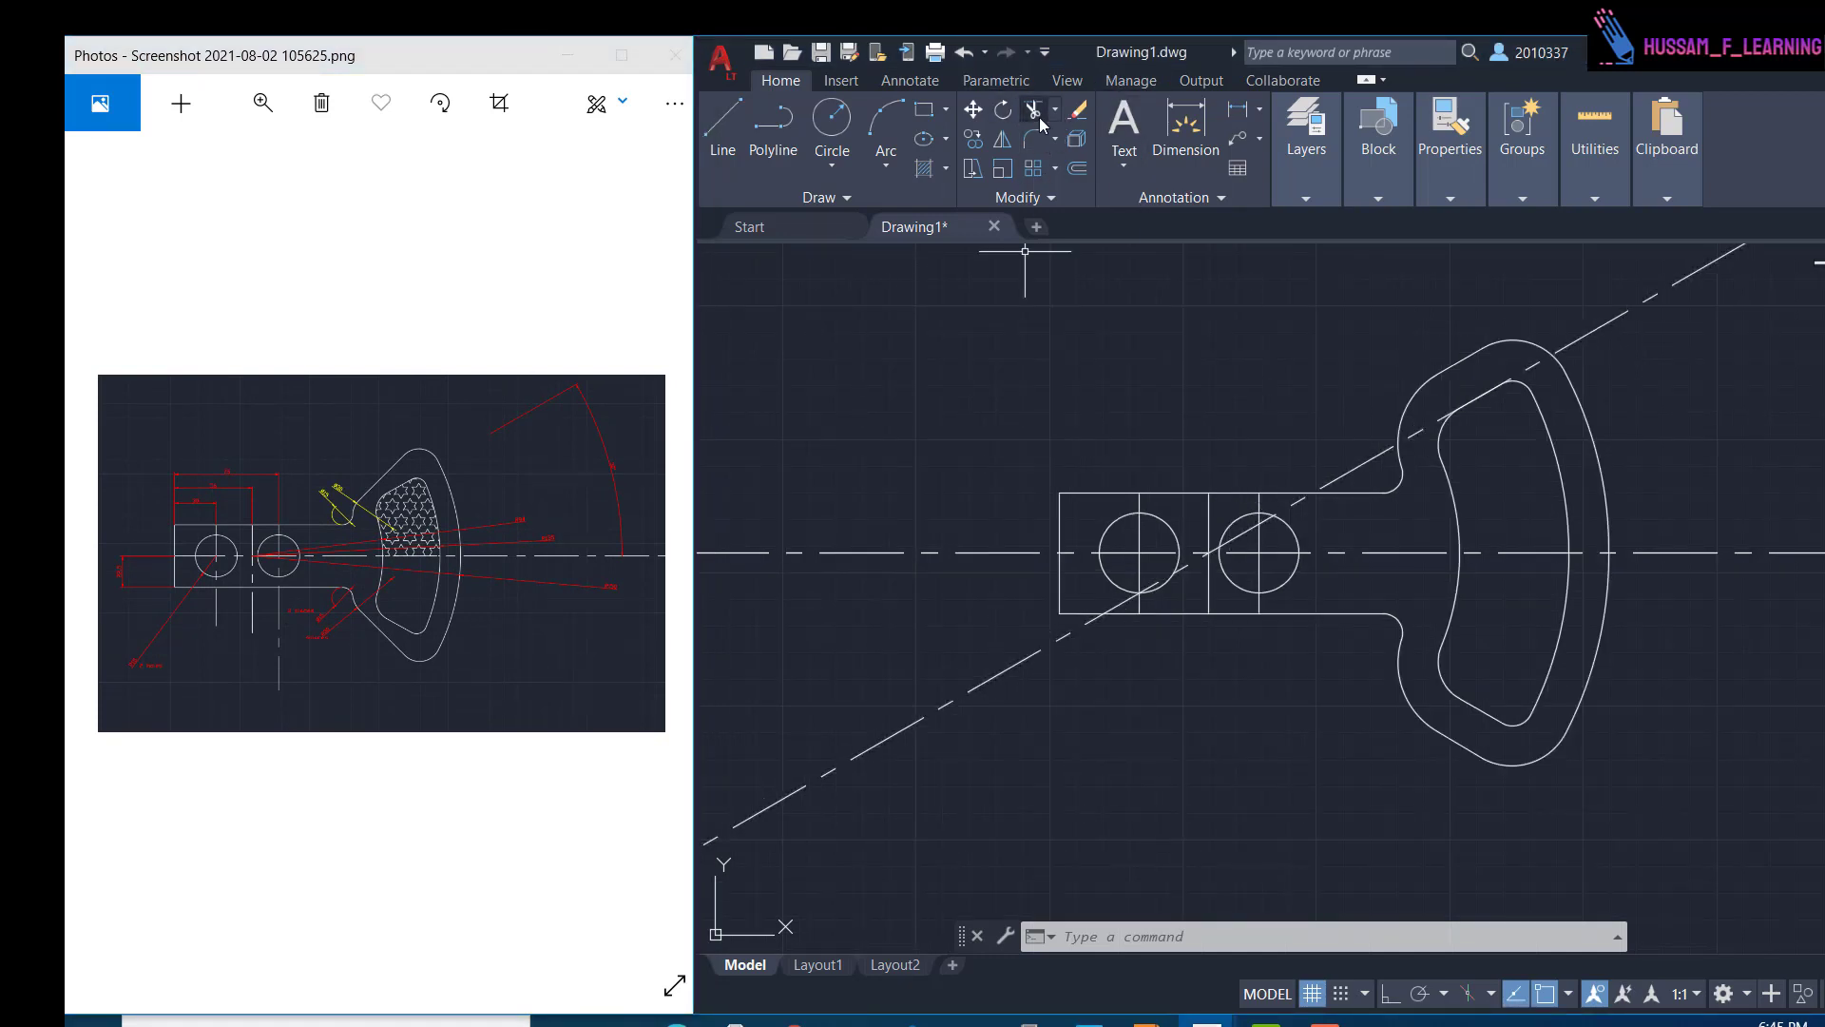
left_click(1040, 117)
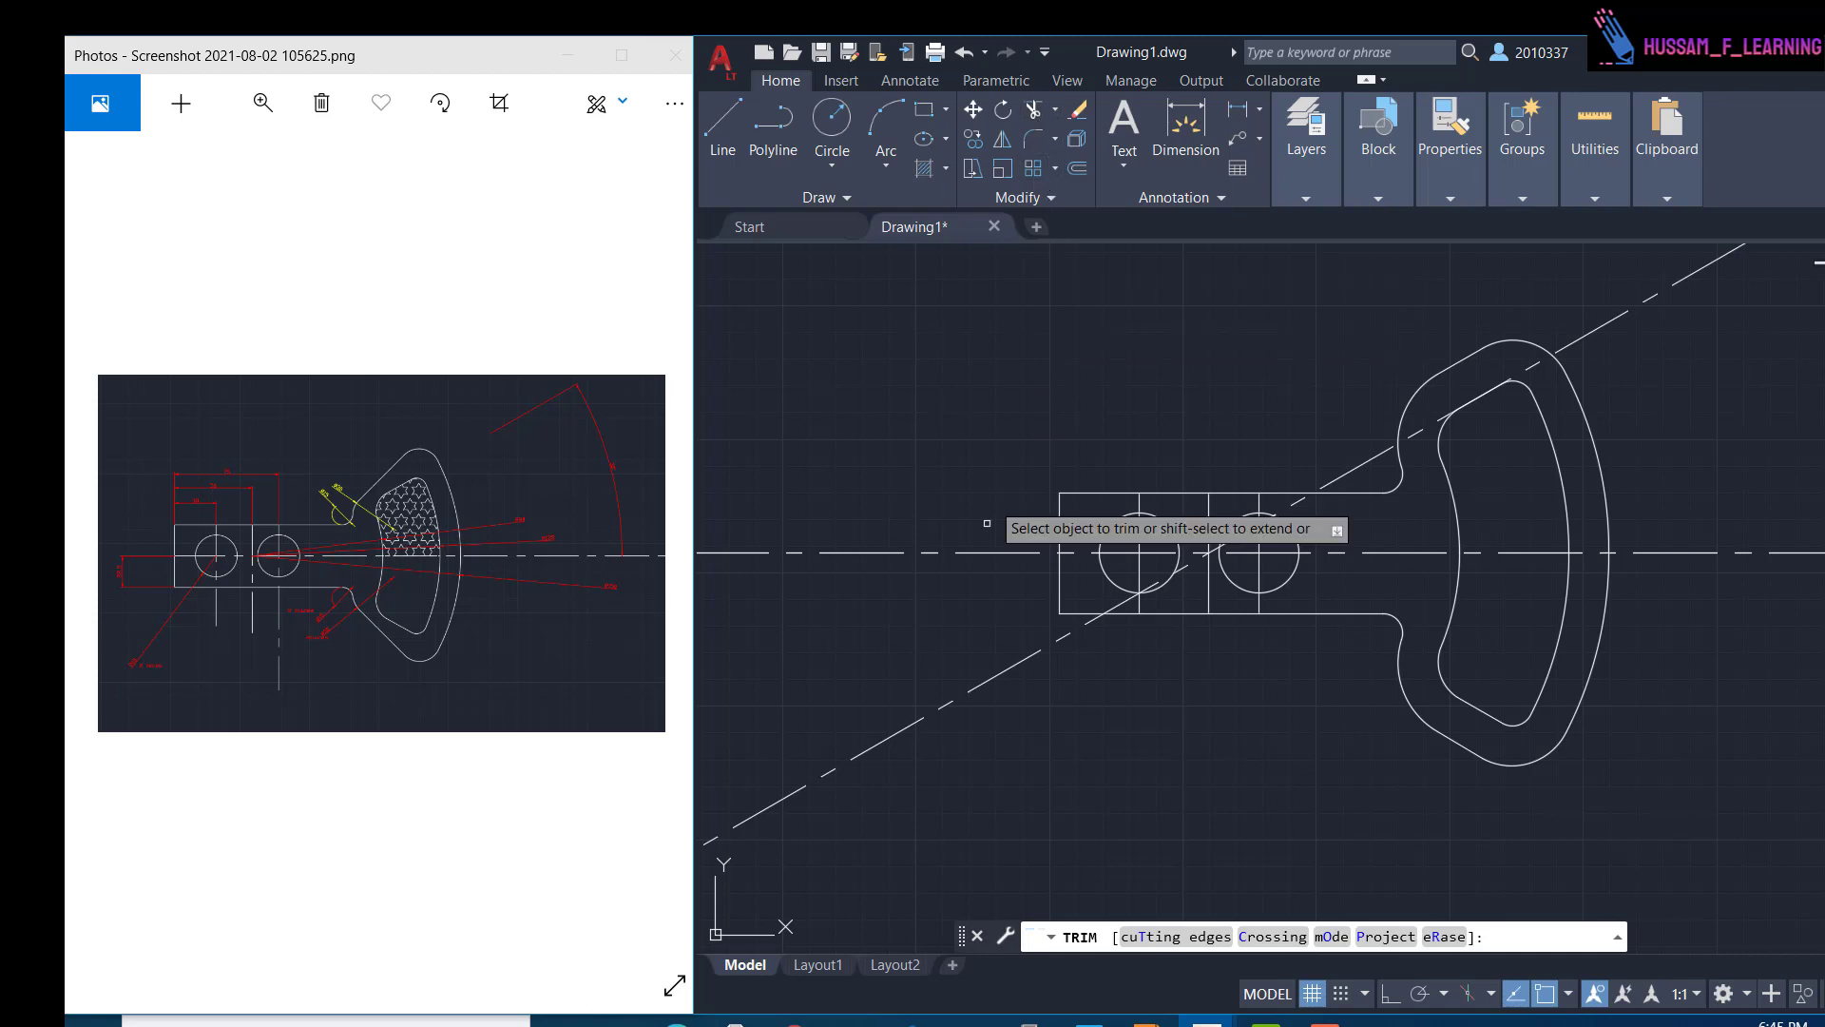
left_click(1002, 673)
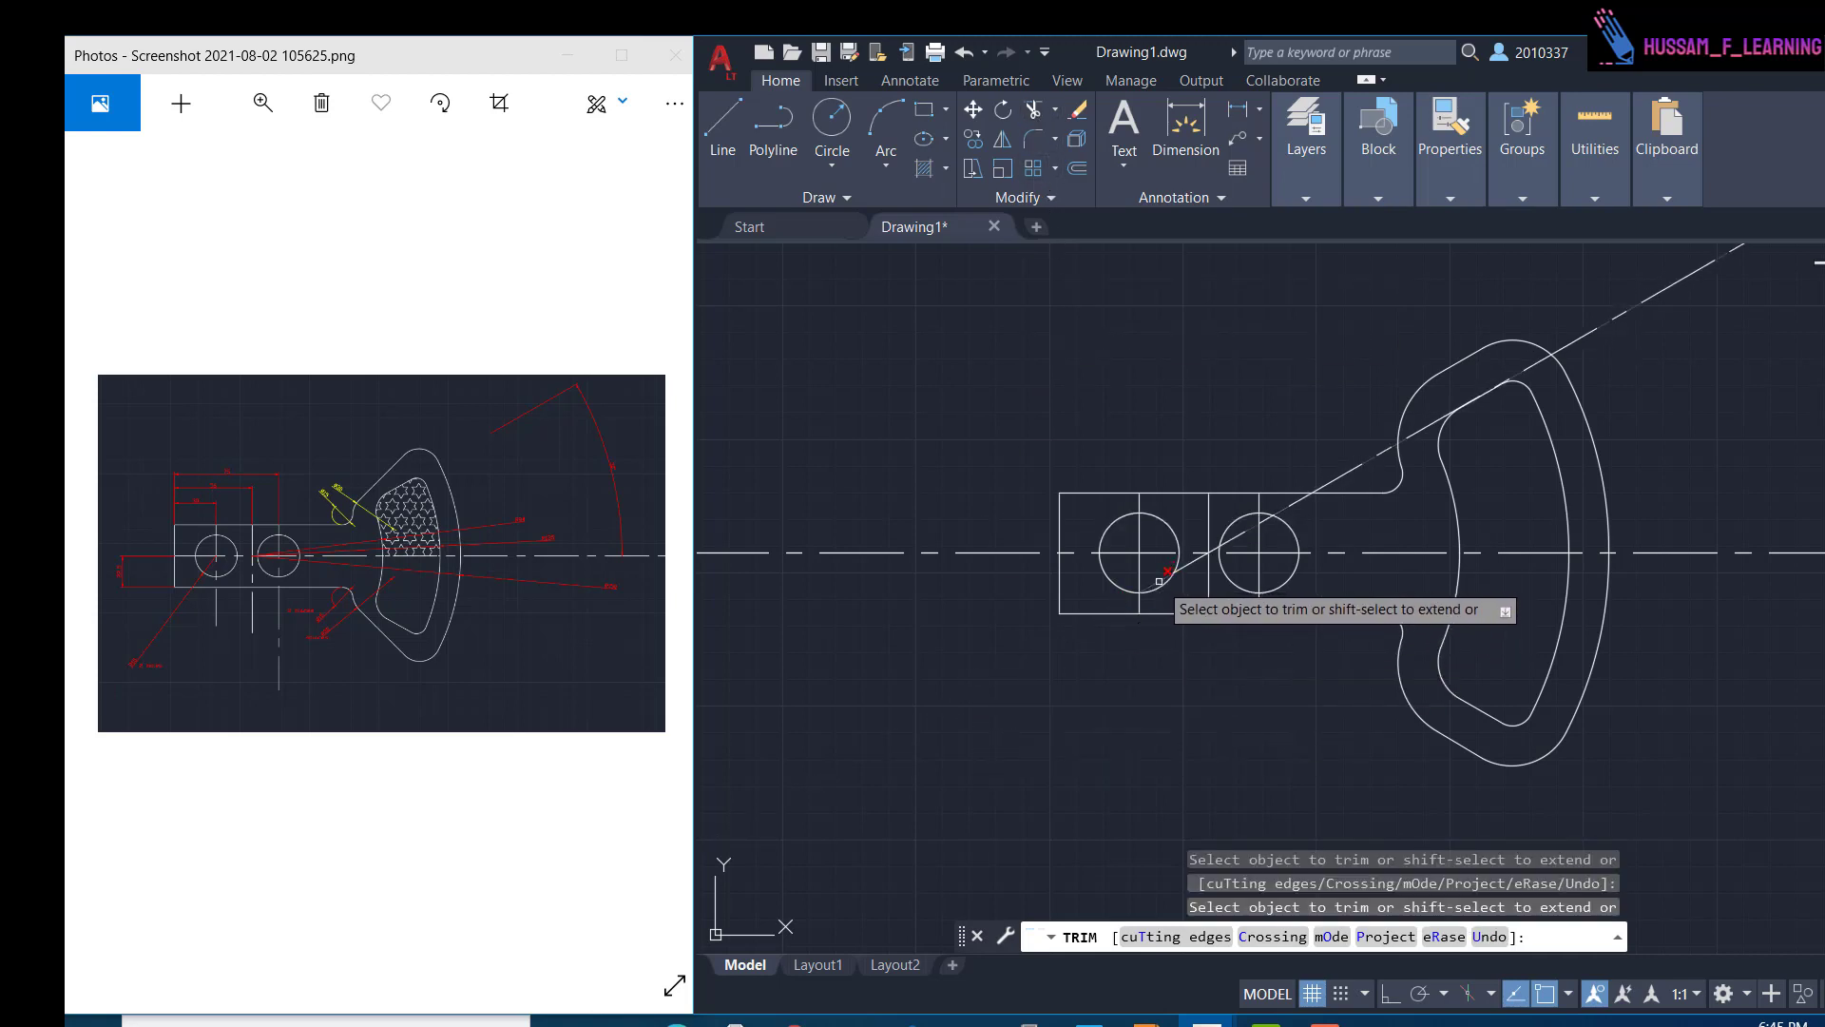
left_click(1188, 573)
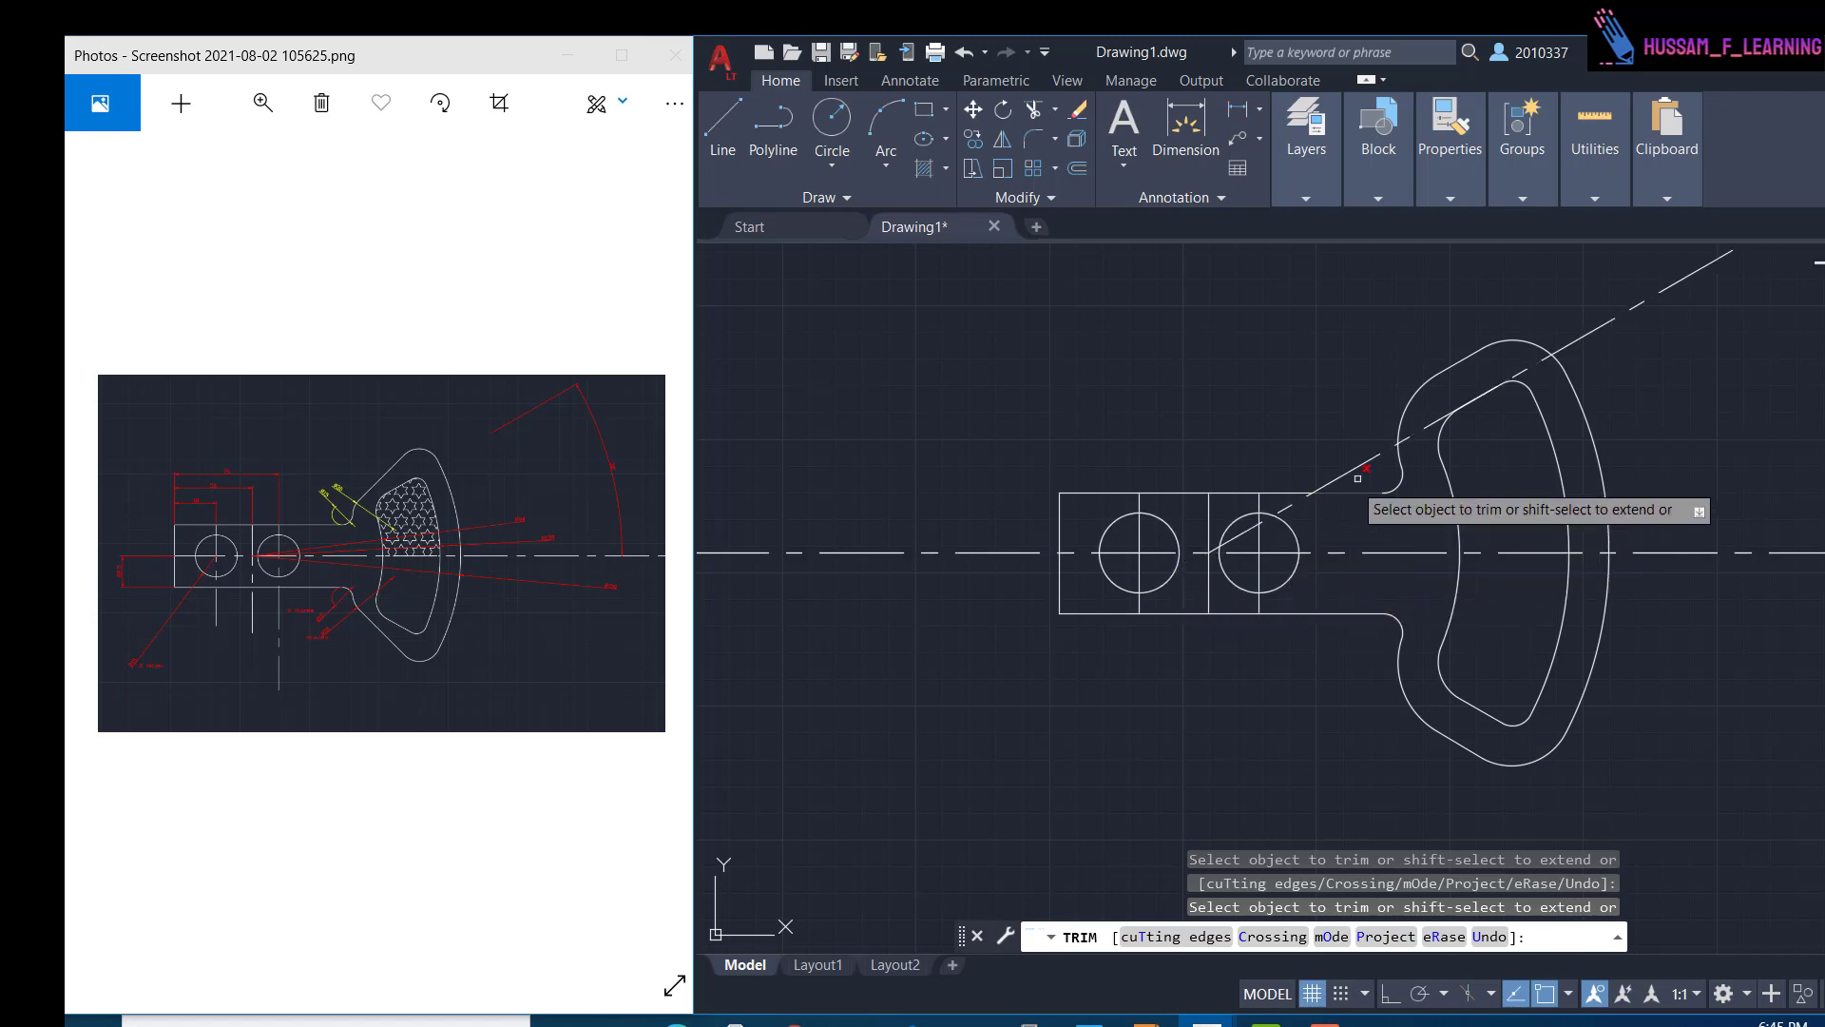
scroll(1684, 437, "up", 2)
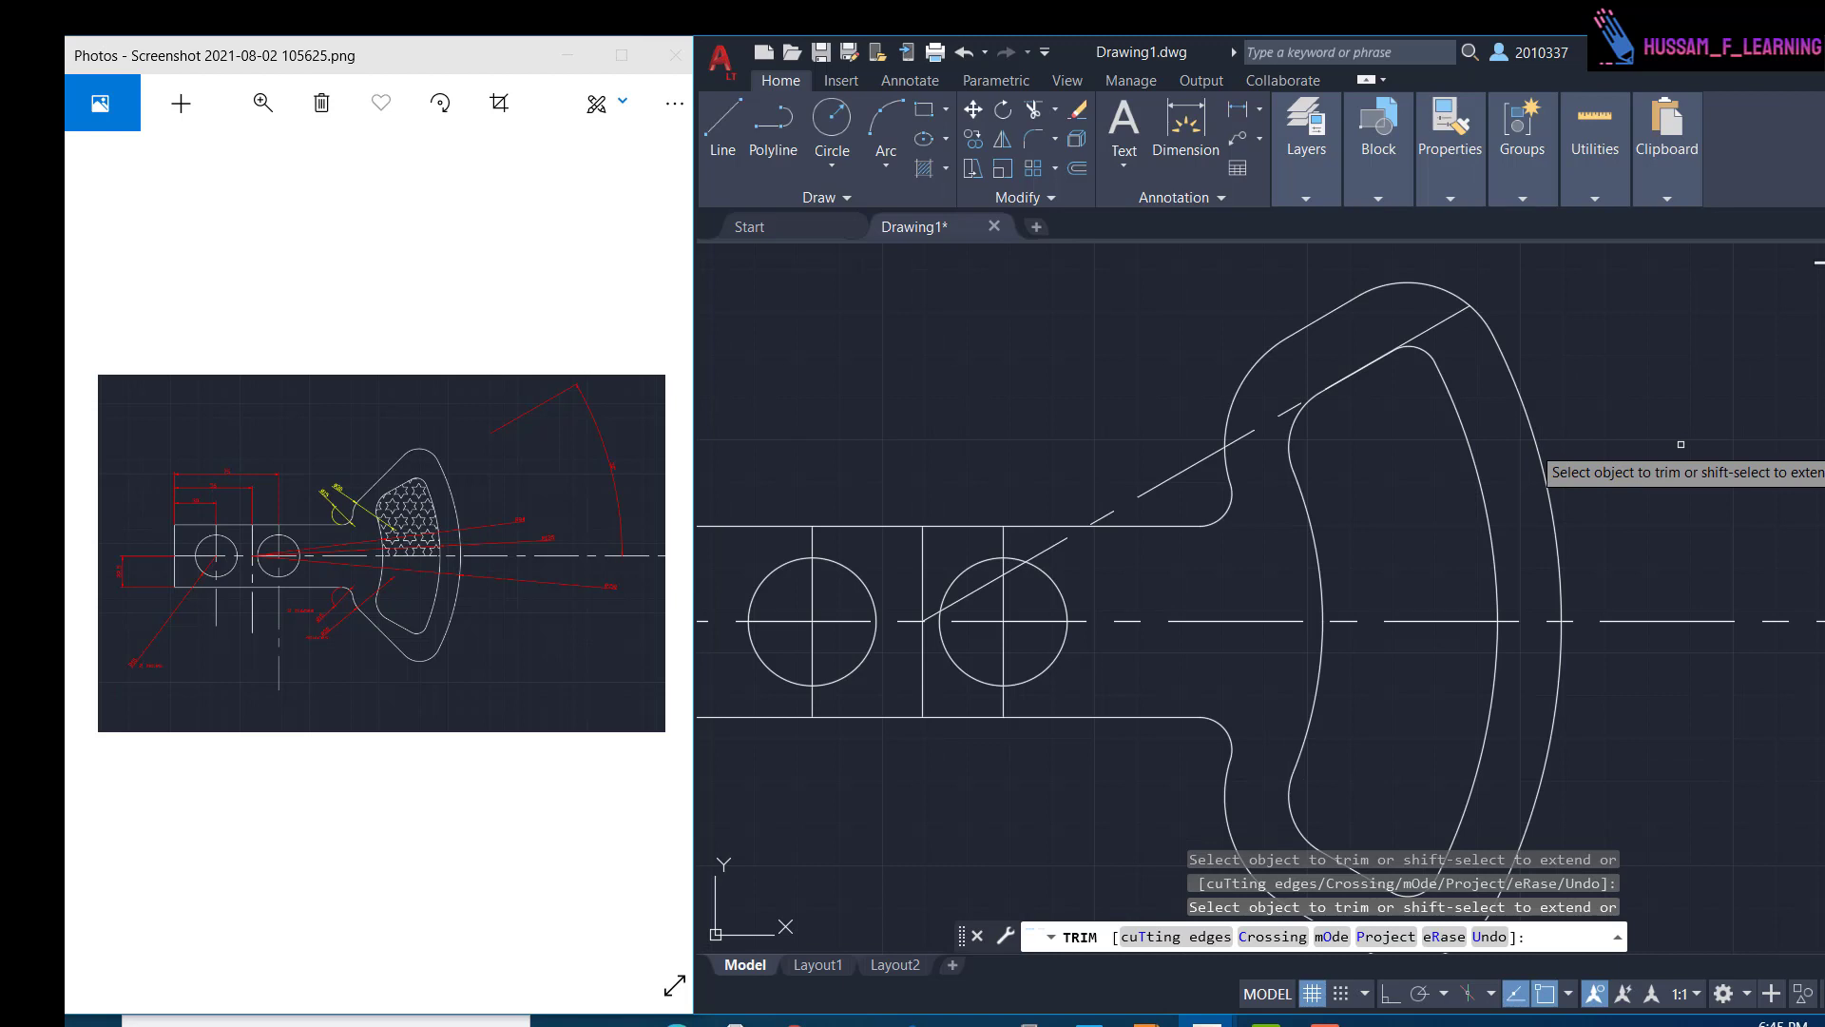
key("Escape")
scroll(1584, 459, "down", 2)
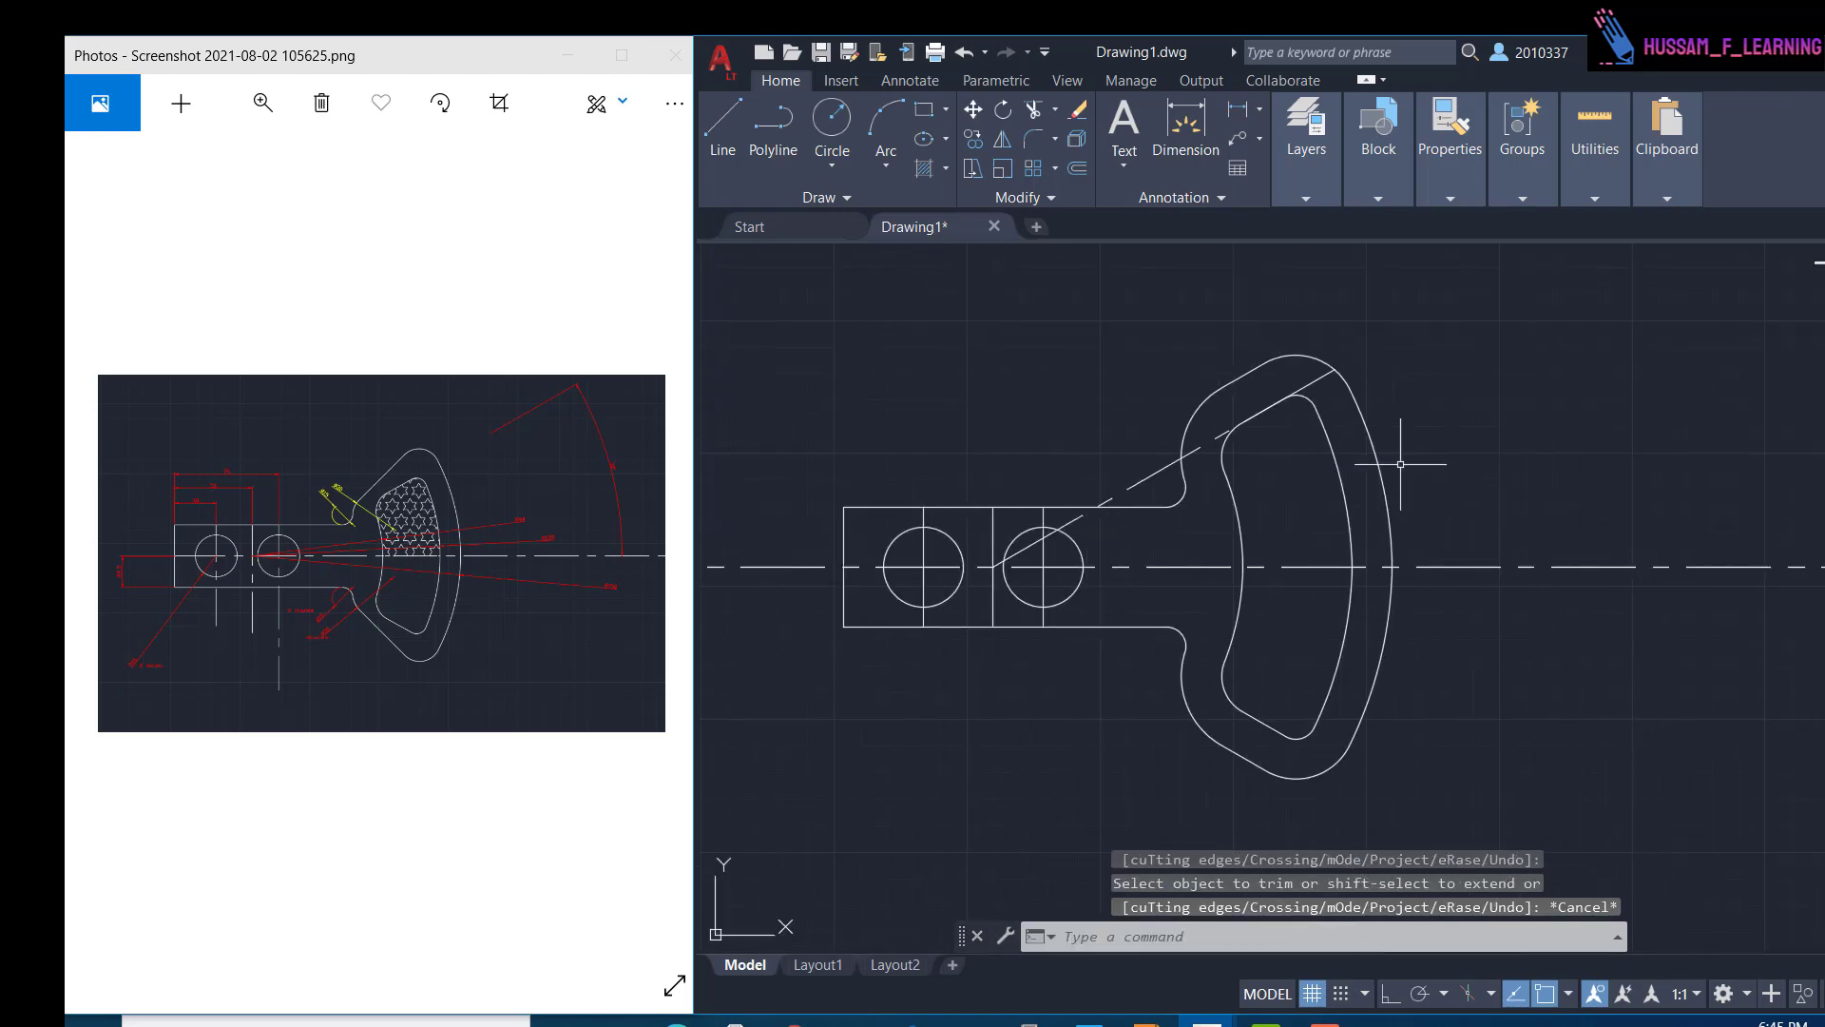
- Hatch the upper half of the inner curved opening, above the horizontal centerline, with the six-pointed star pattern
left_click(927, 174)
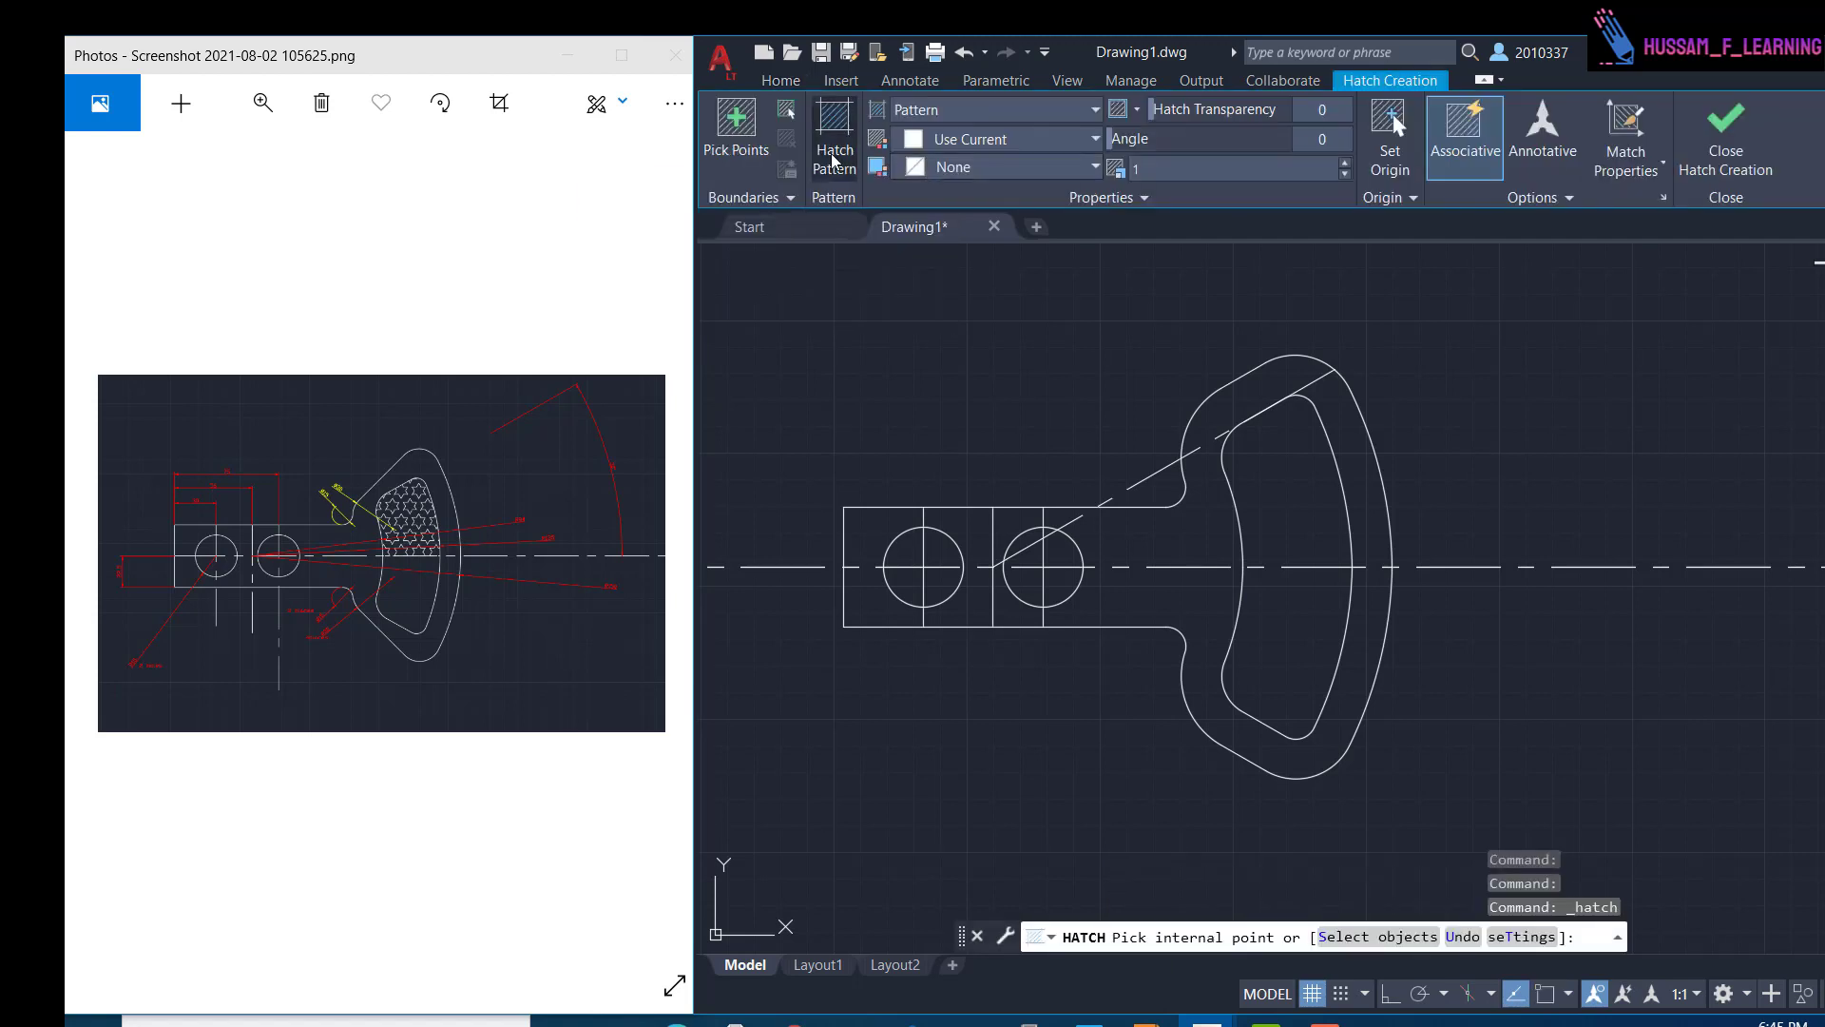
left_click(831, 152)
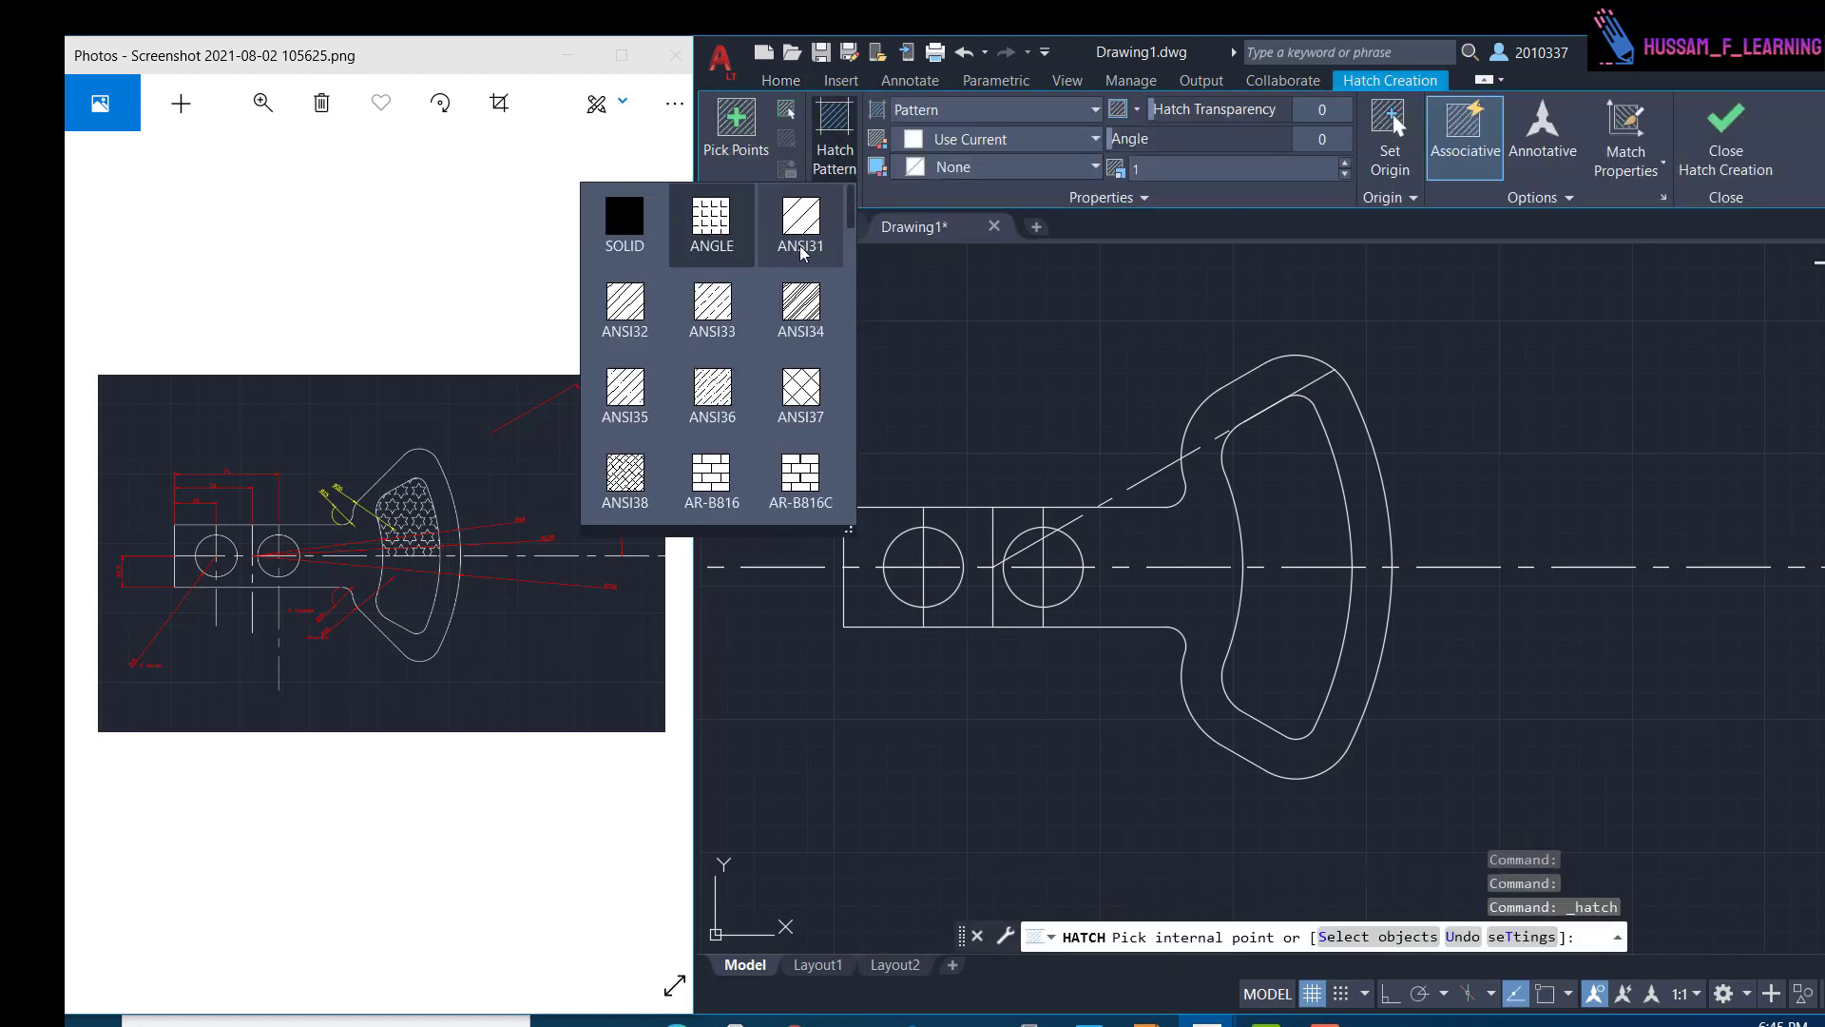
scroll(774, 435, "down", 9)
scroll(774, 431, "up", 1)
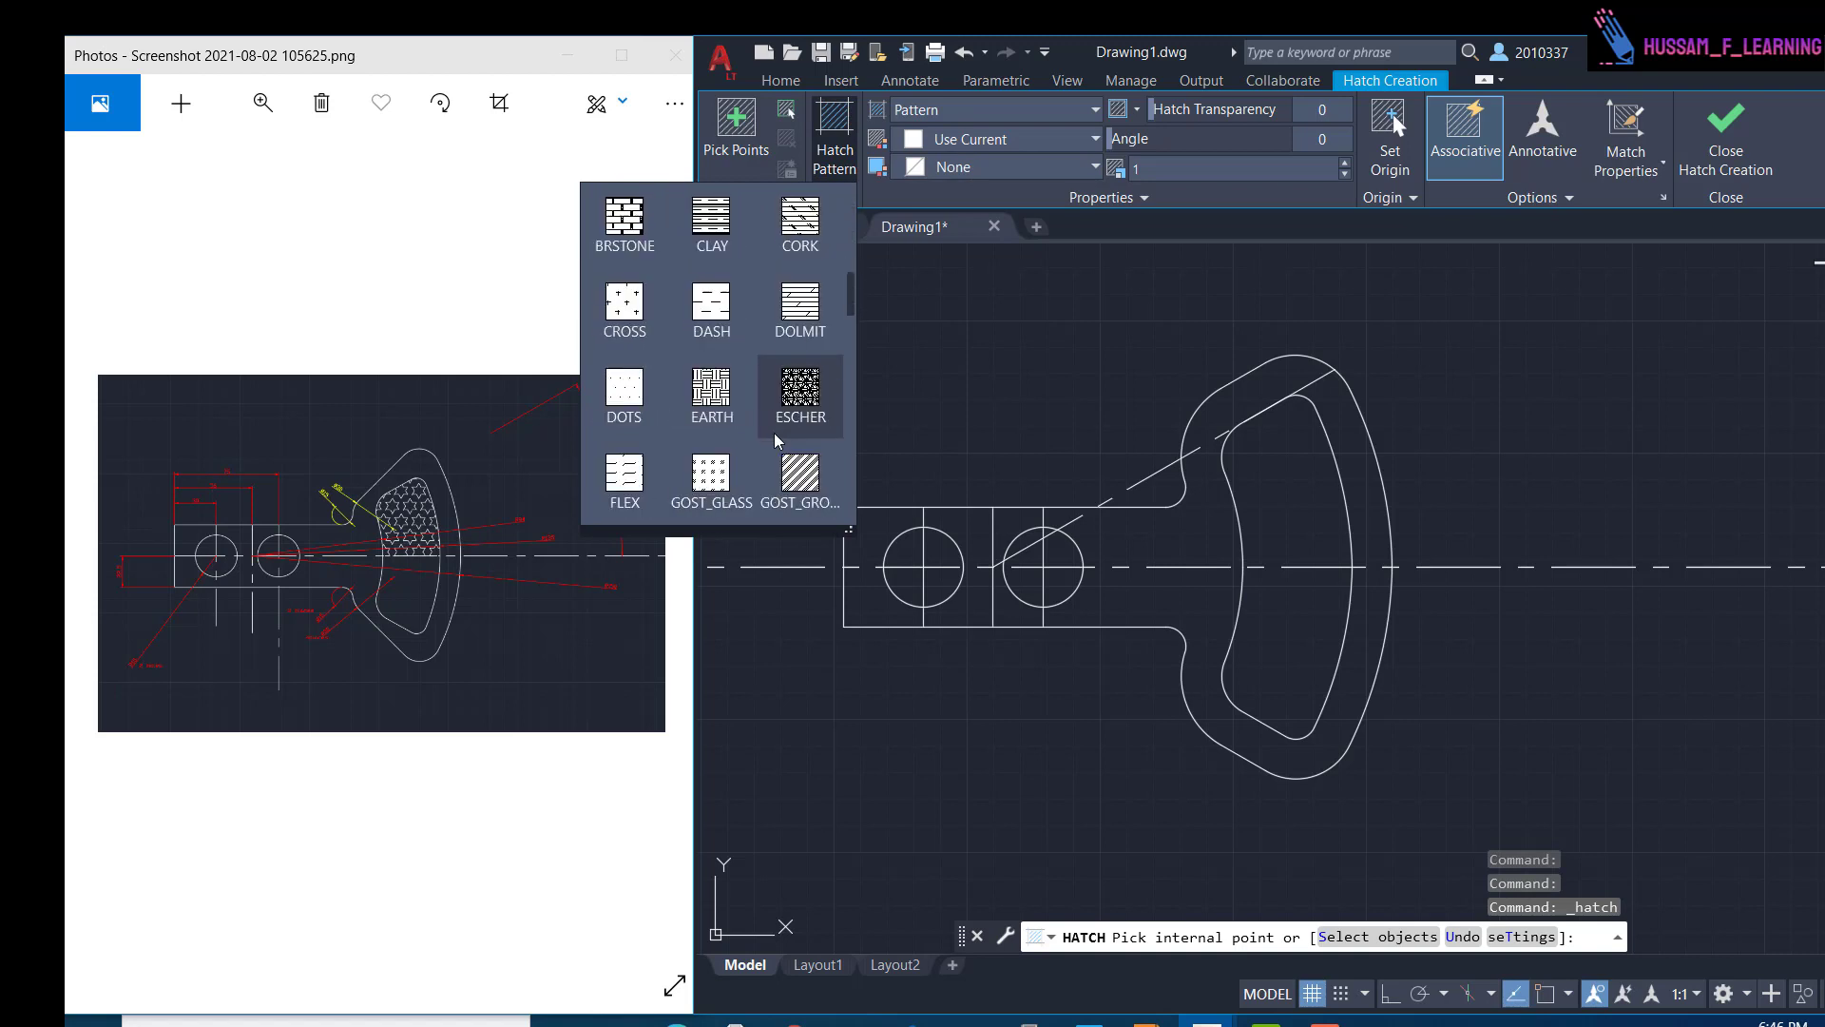
scroll(773, 431, "down", 5)
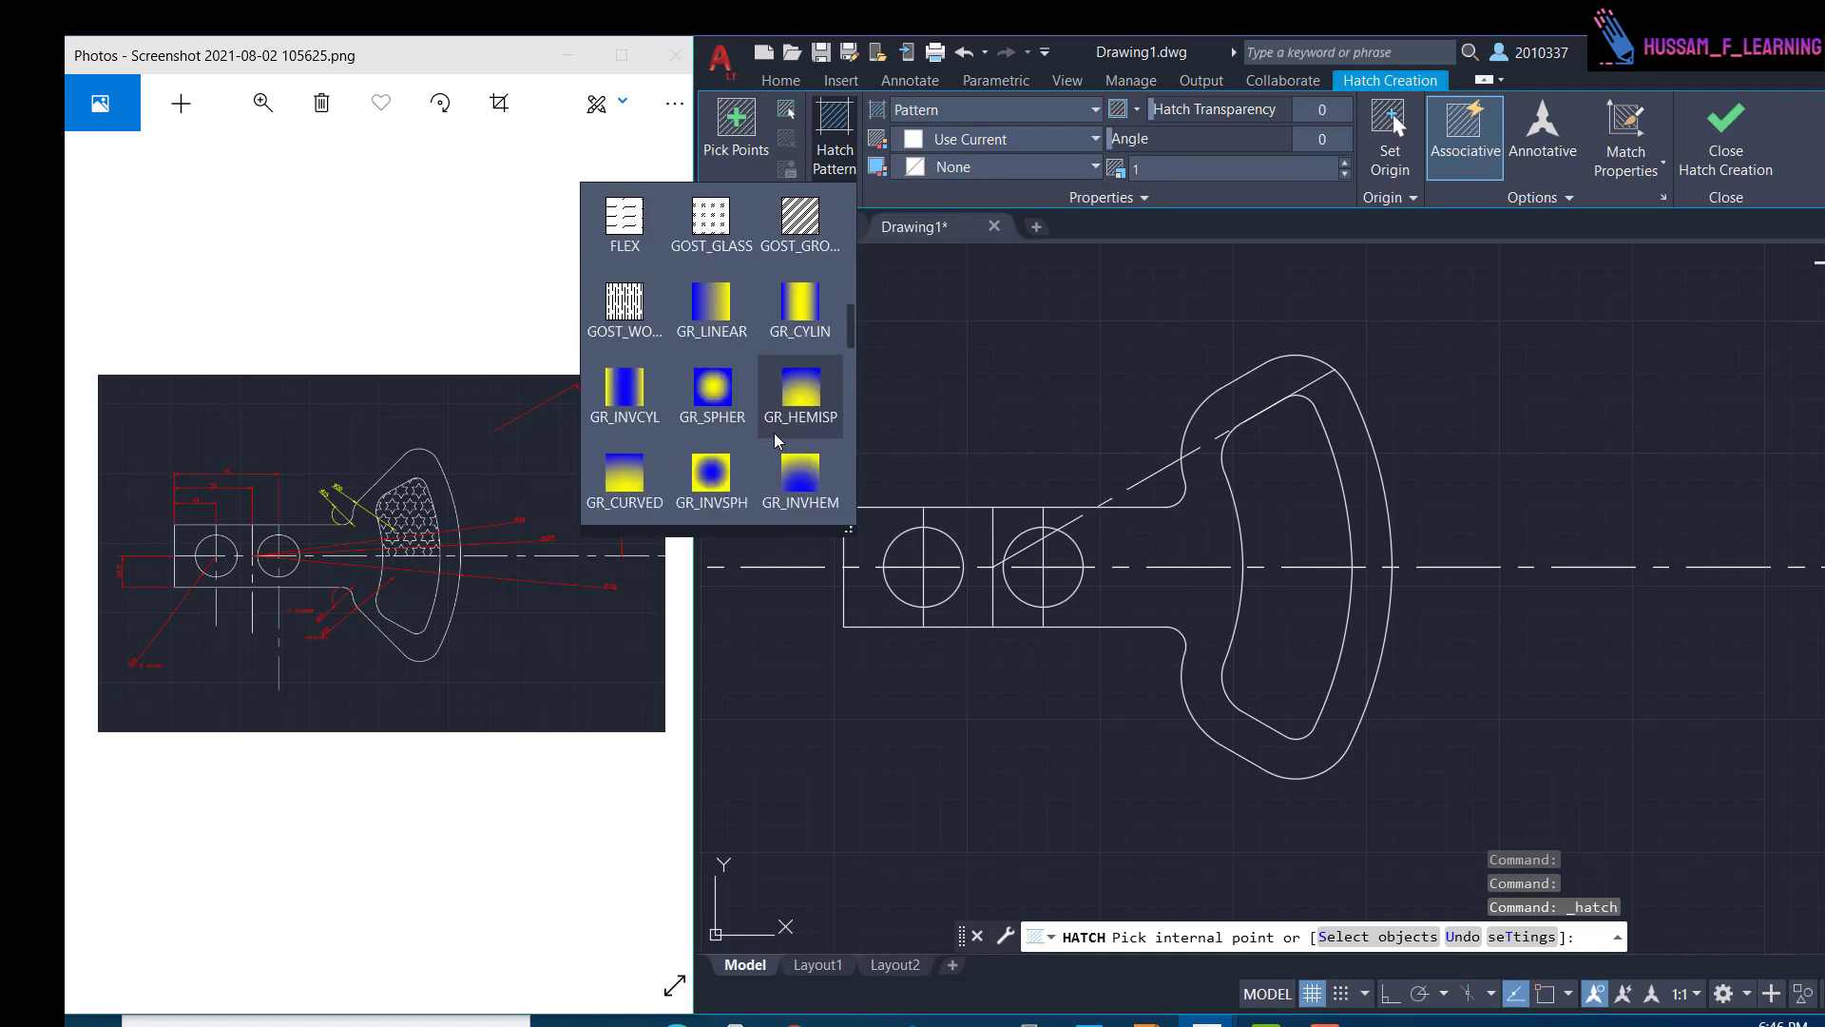
scroll(774, 436, "down", 3)
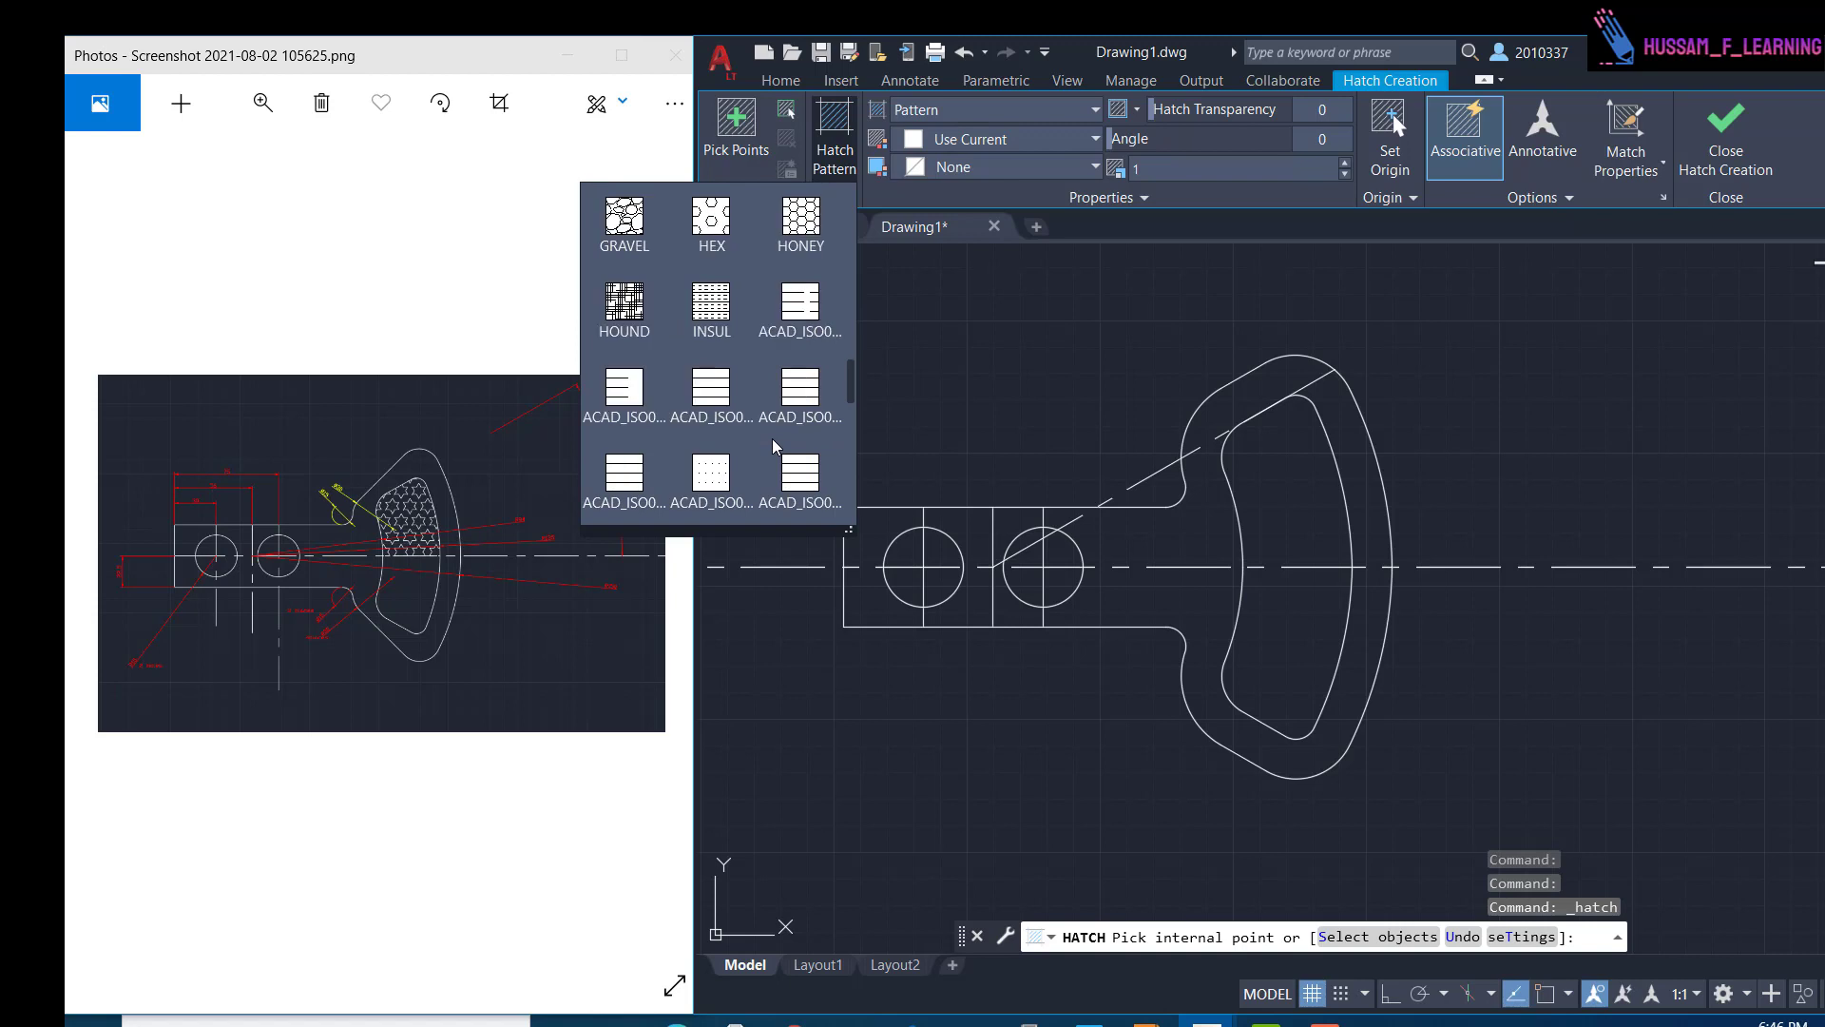
scroll(772, 437, "down", 8)
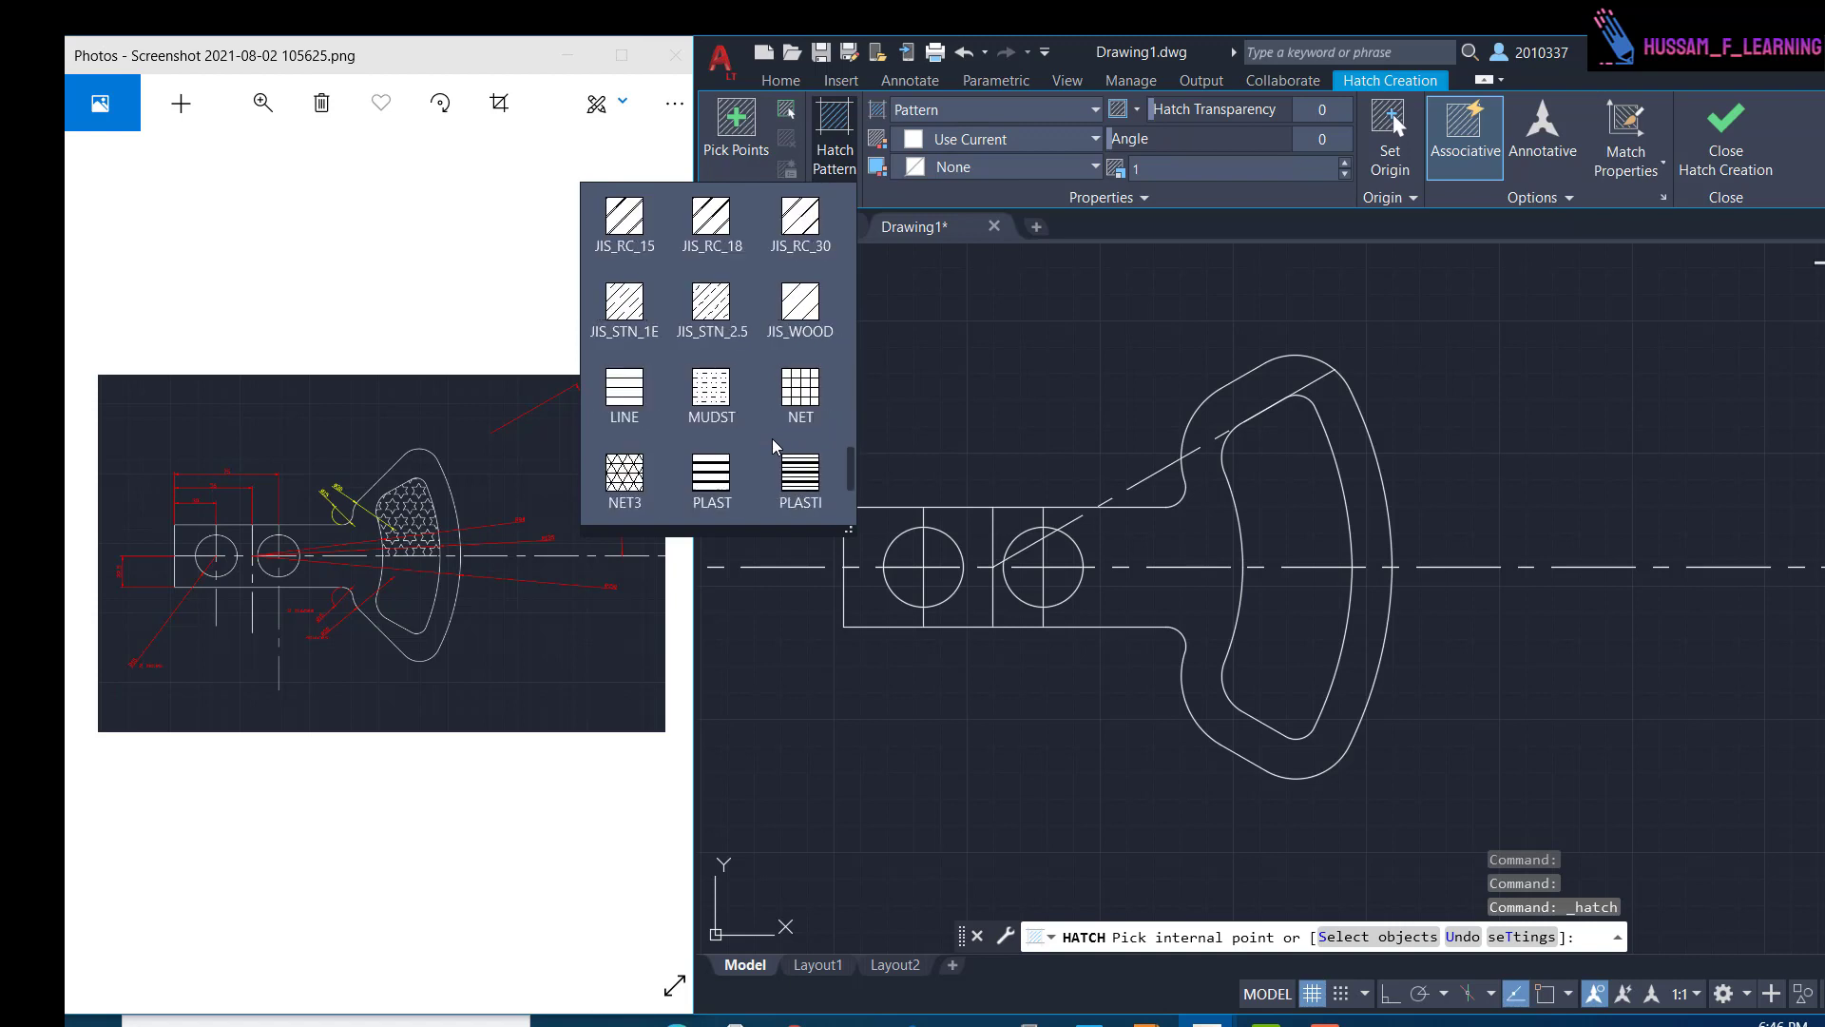
left_click(834, 325)
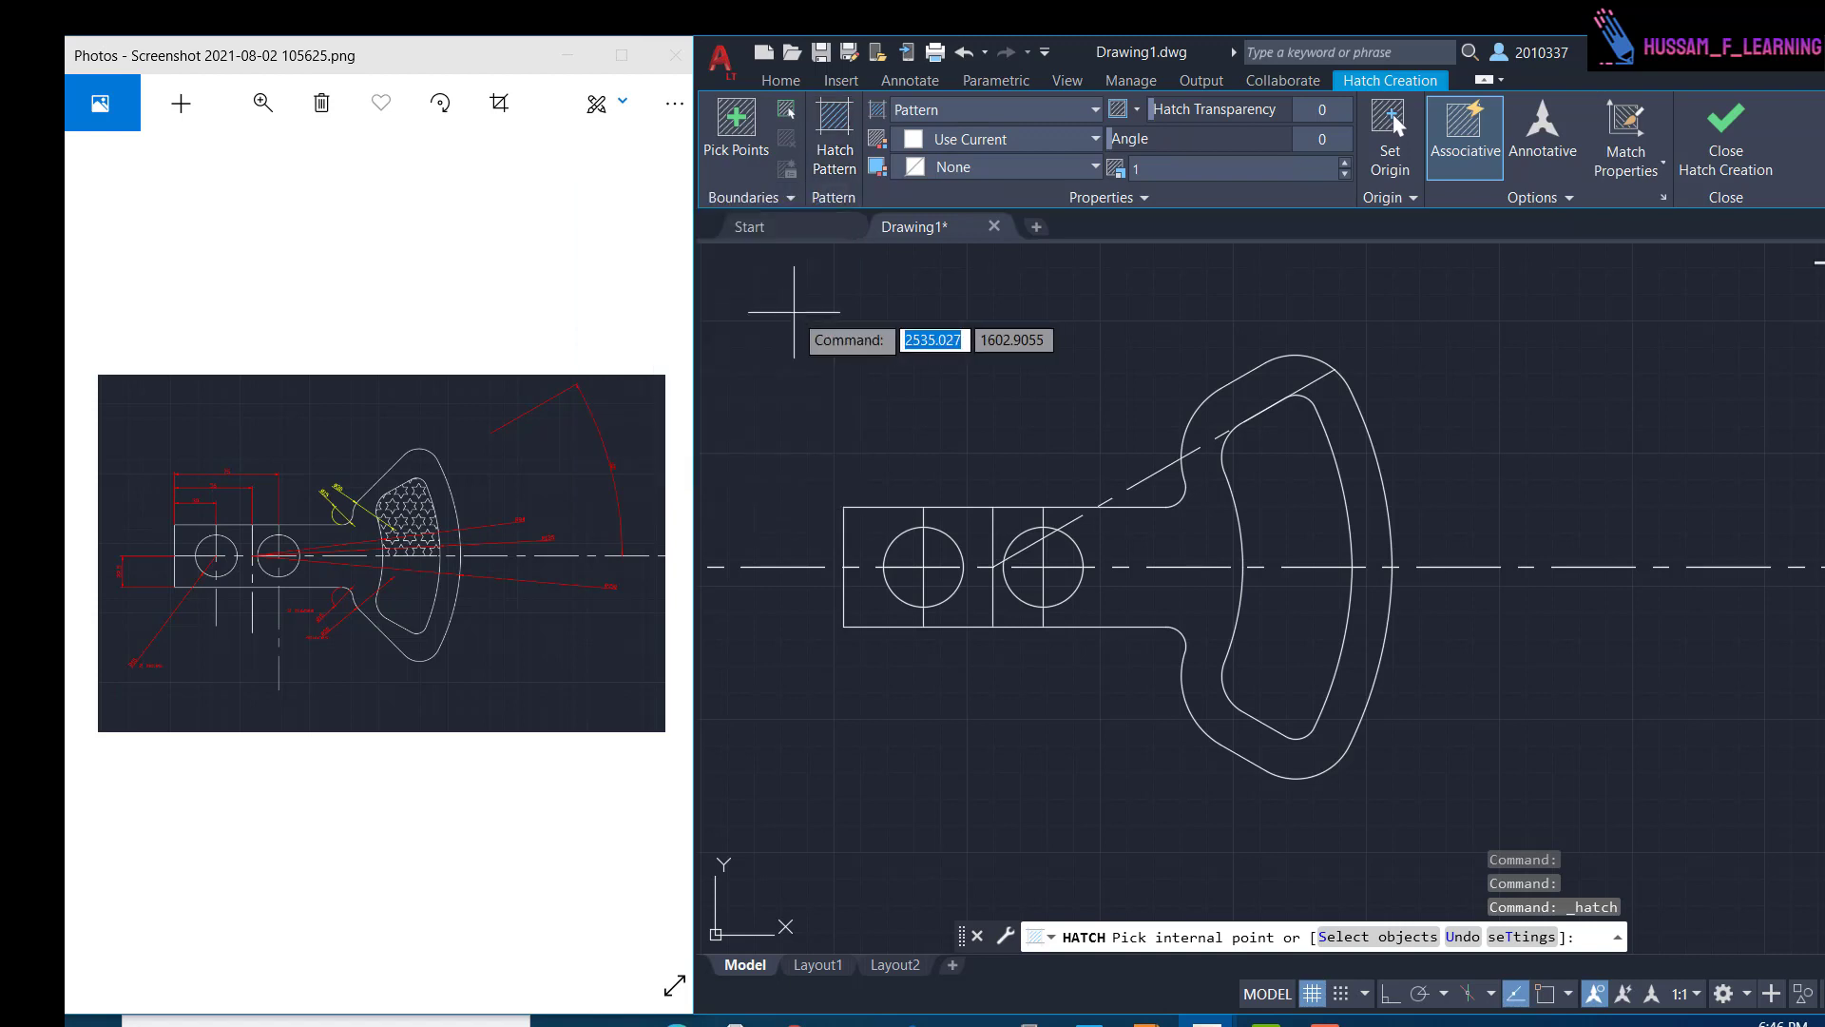
left_click(1312, 513)
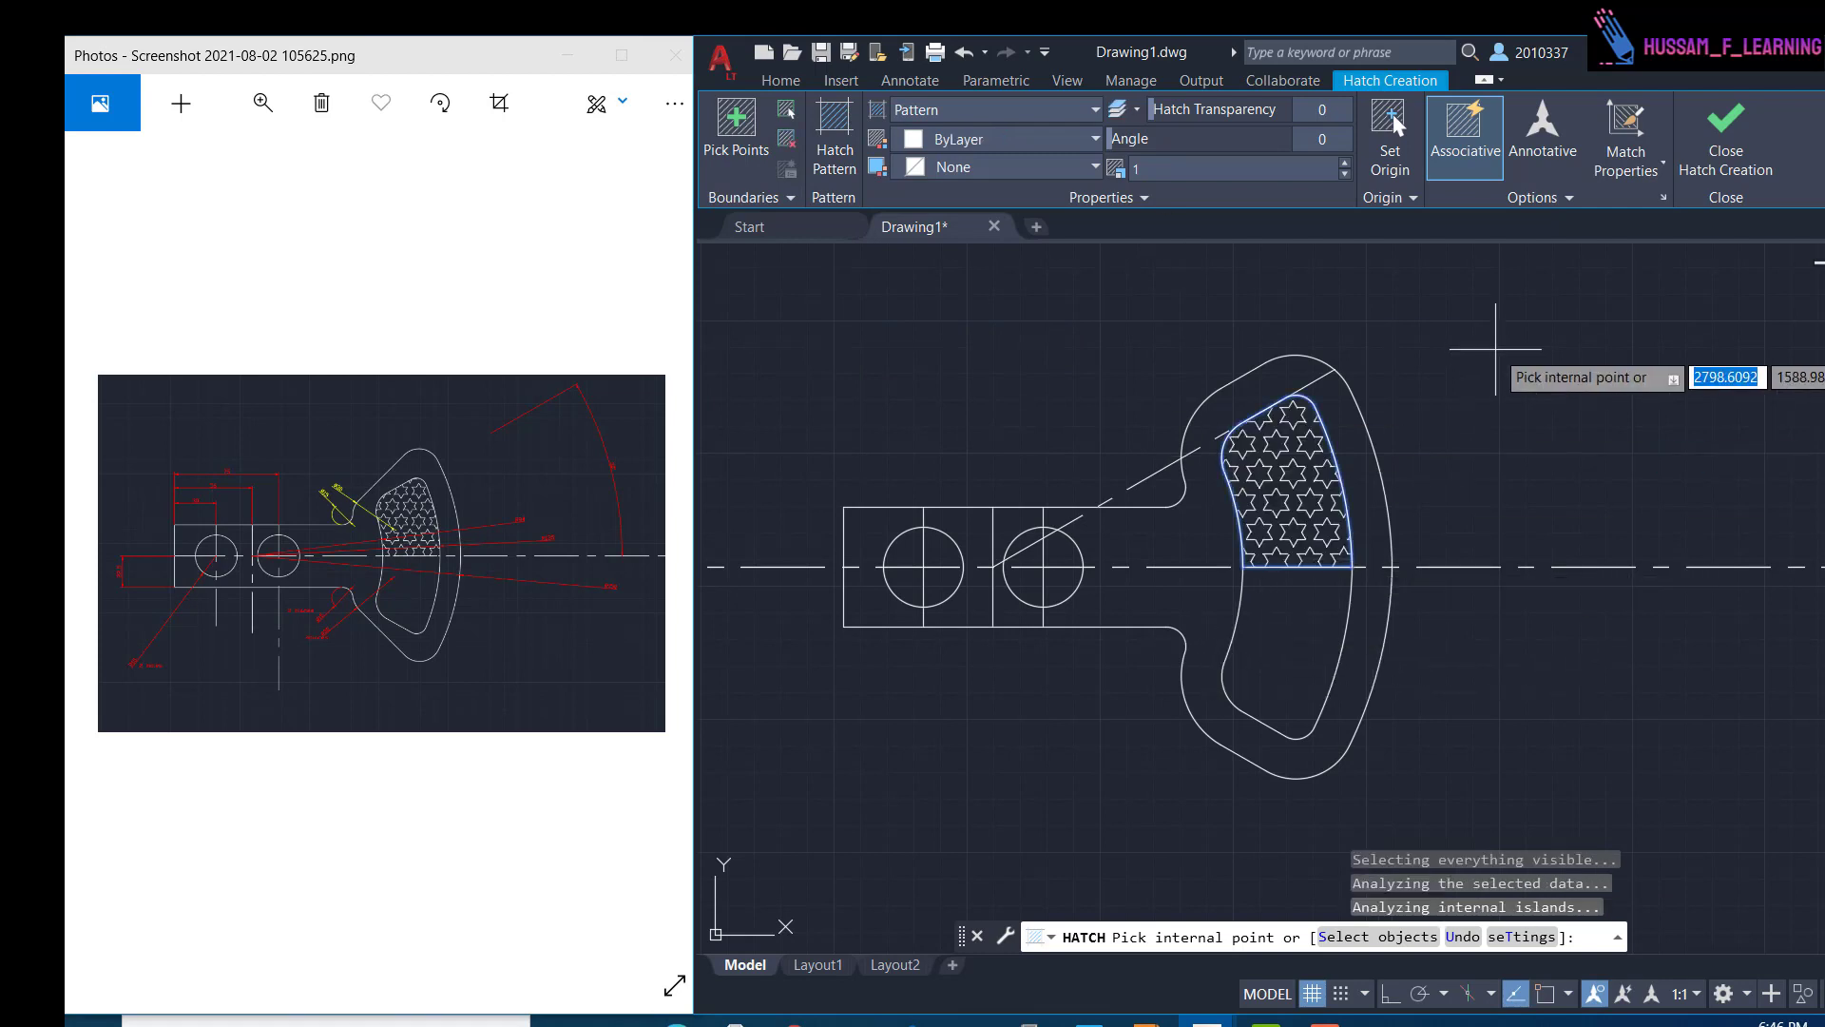
left_click(1728, 147)
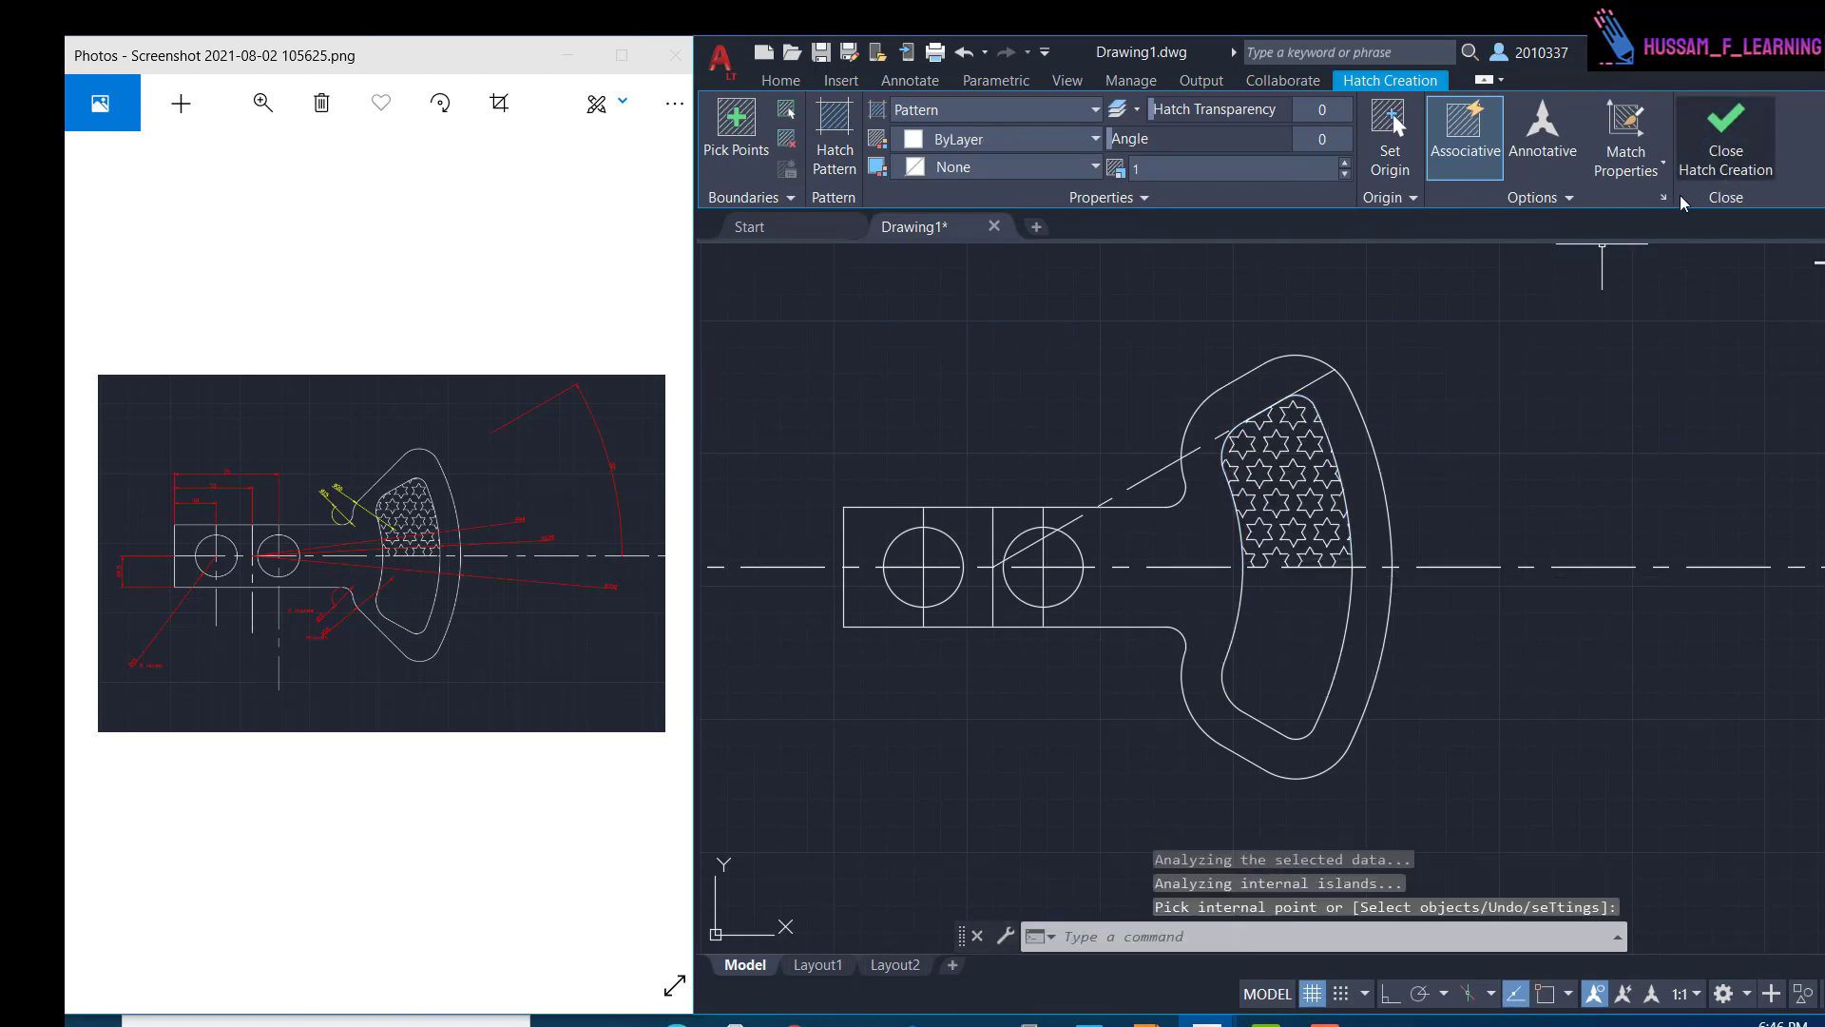
key("Escape")
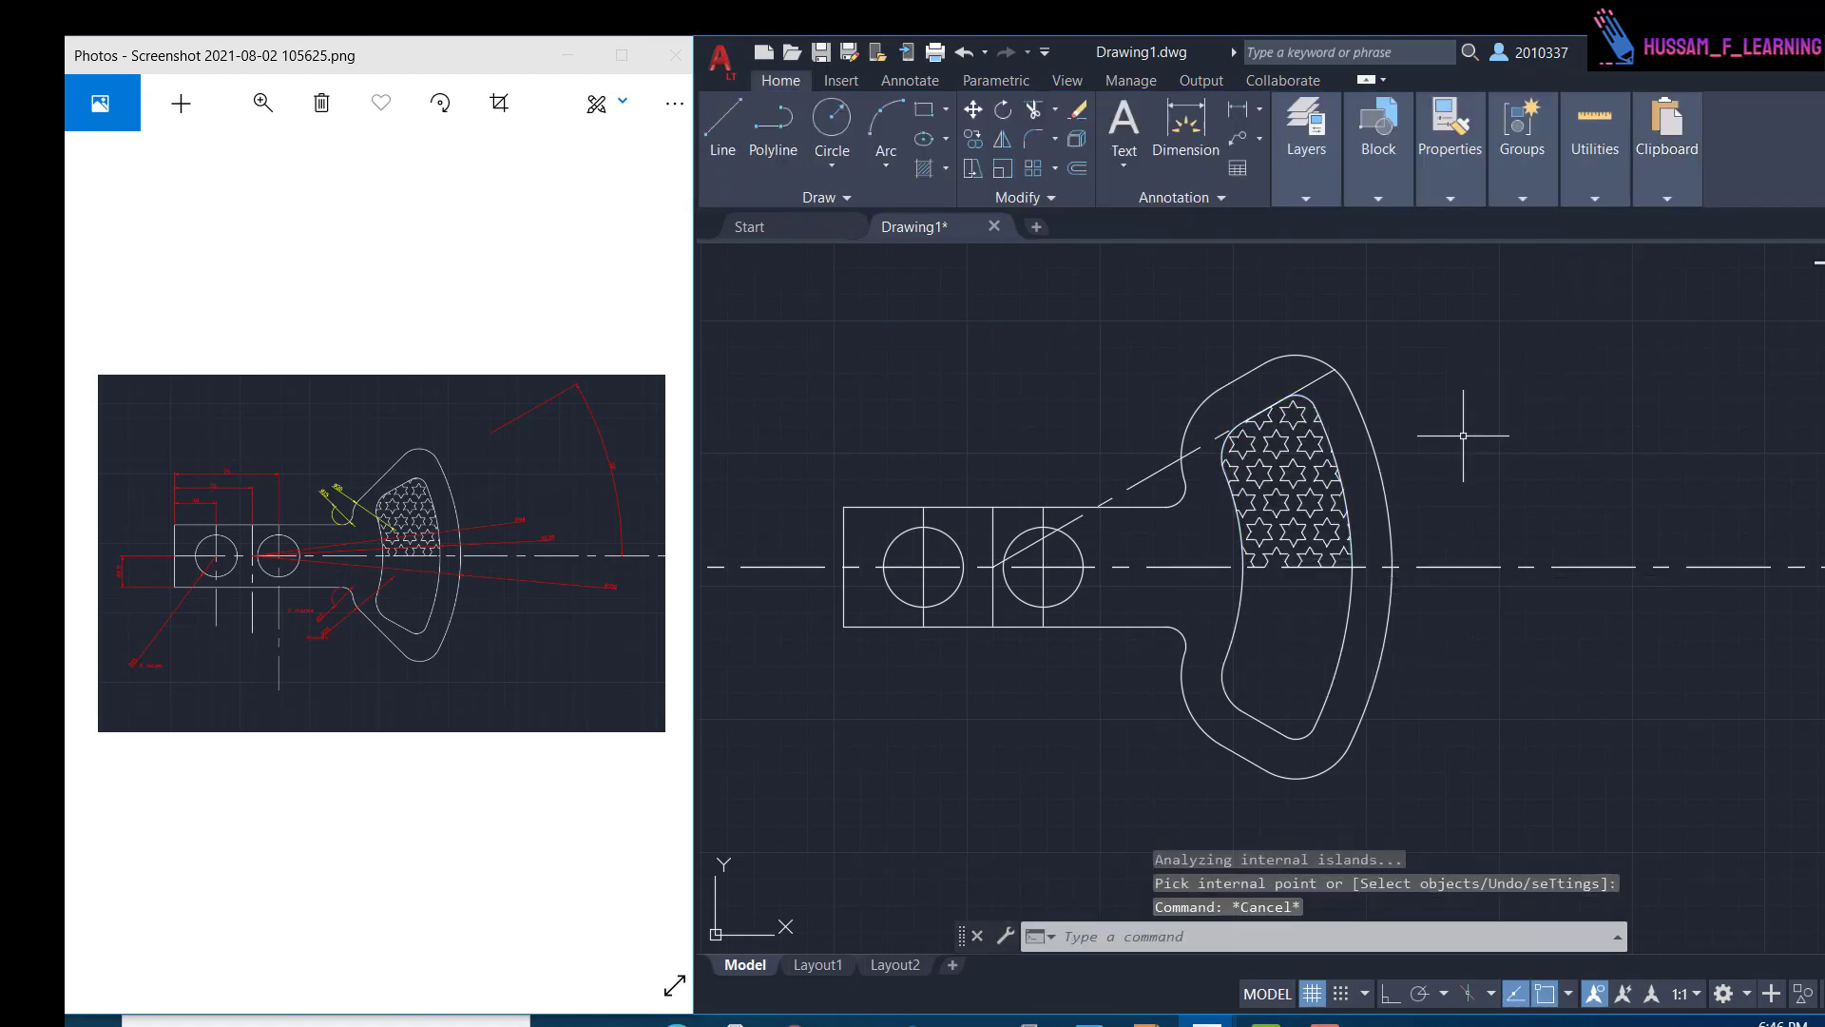
- Change the color of the star hatch to cyan
scroll(1291, 565, "up", 2)
scroll(1290, 564, "down", 2)
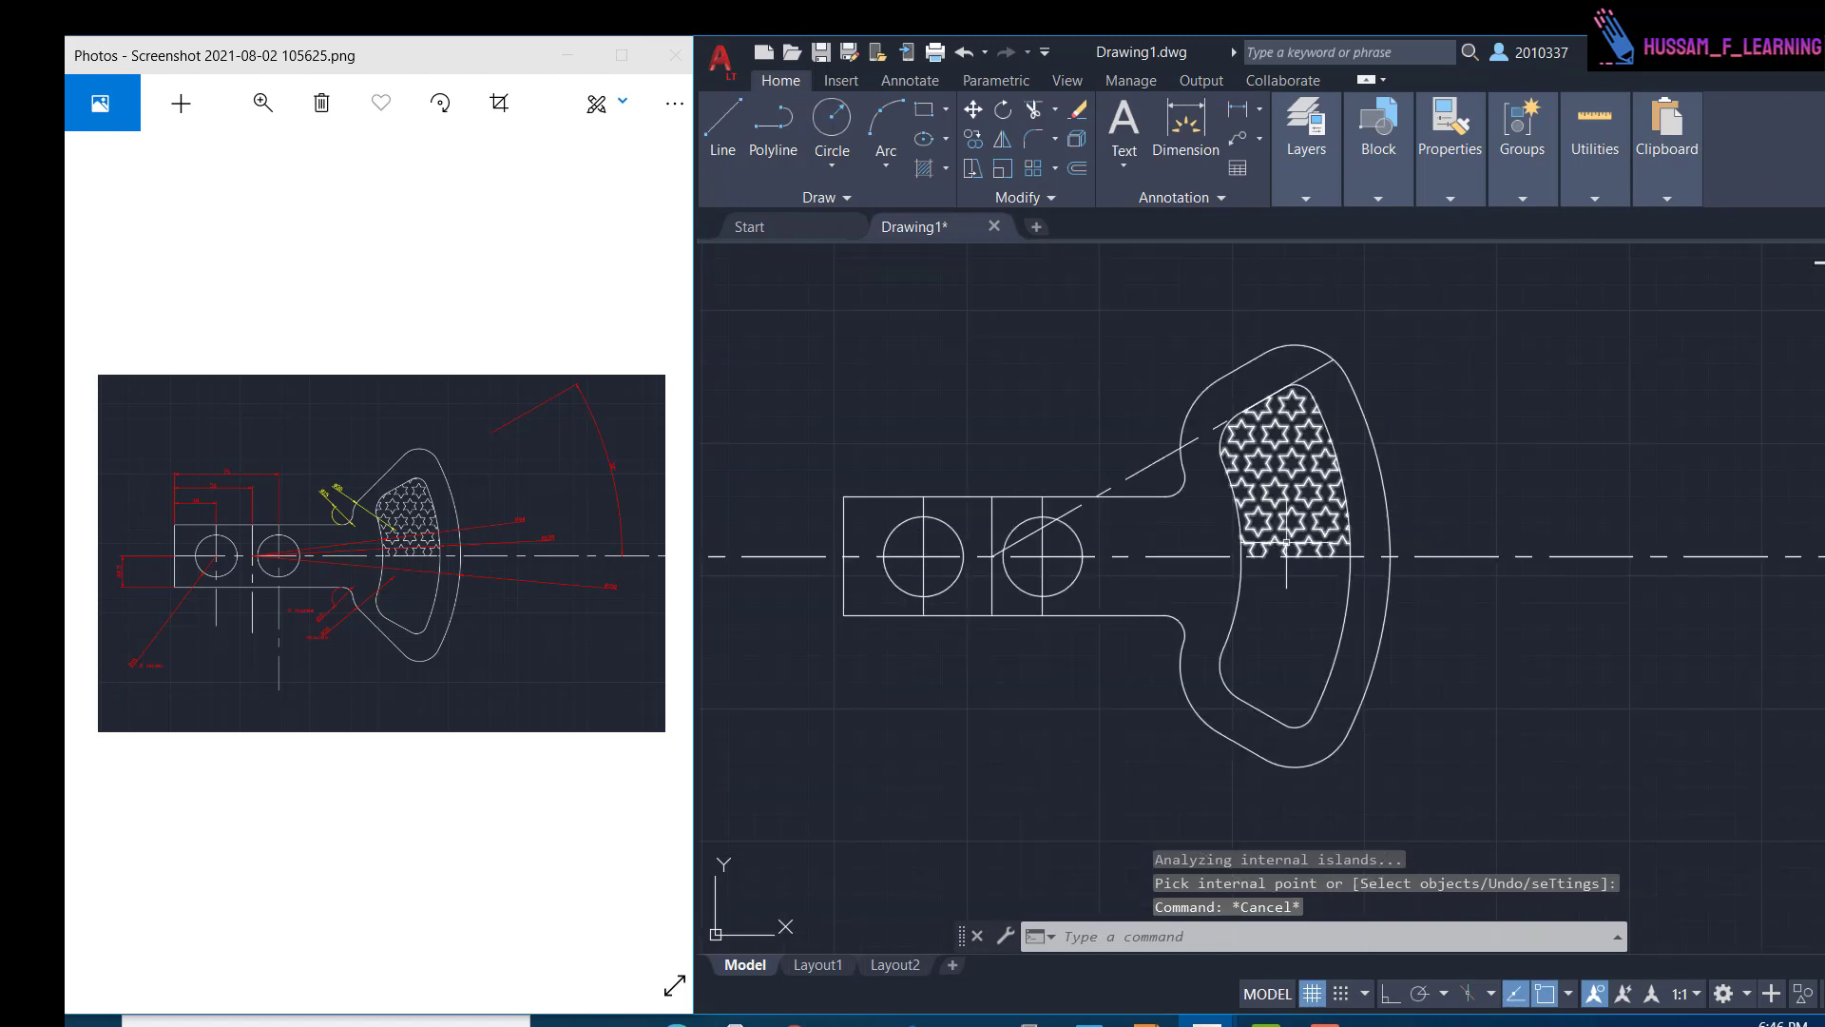
middle_click_drag(1295, 552, 1374, 496)
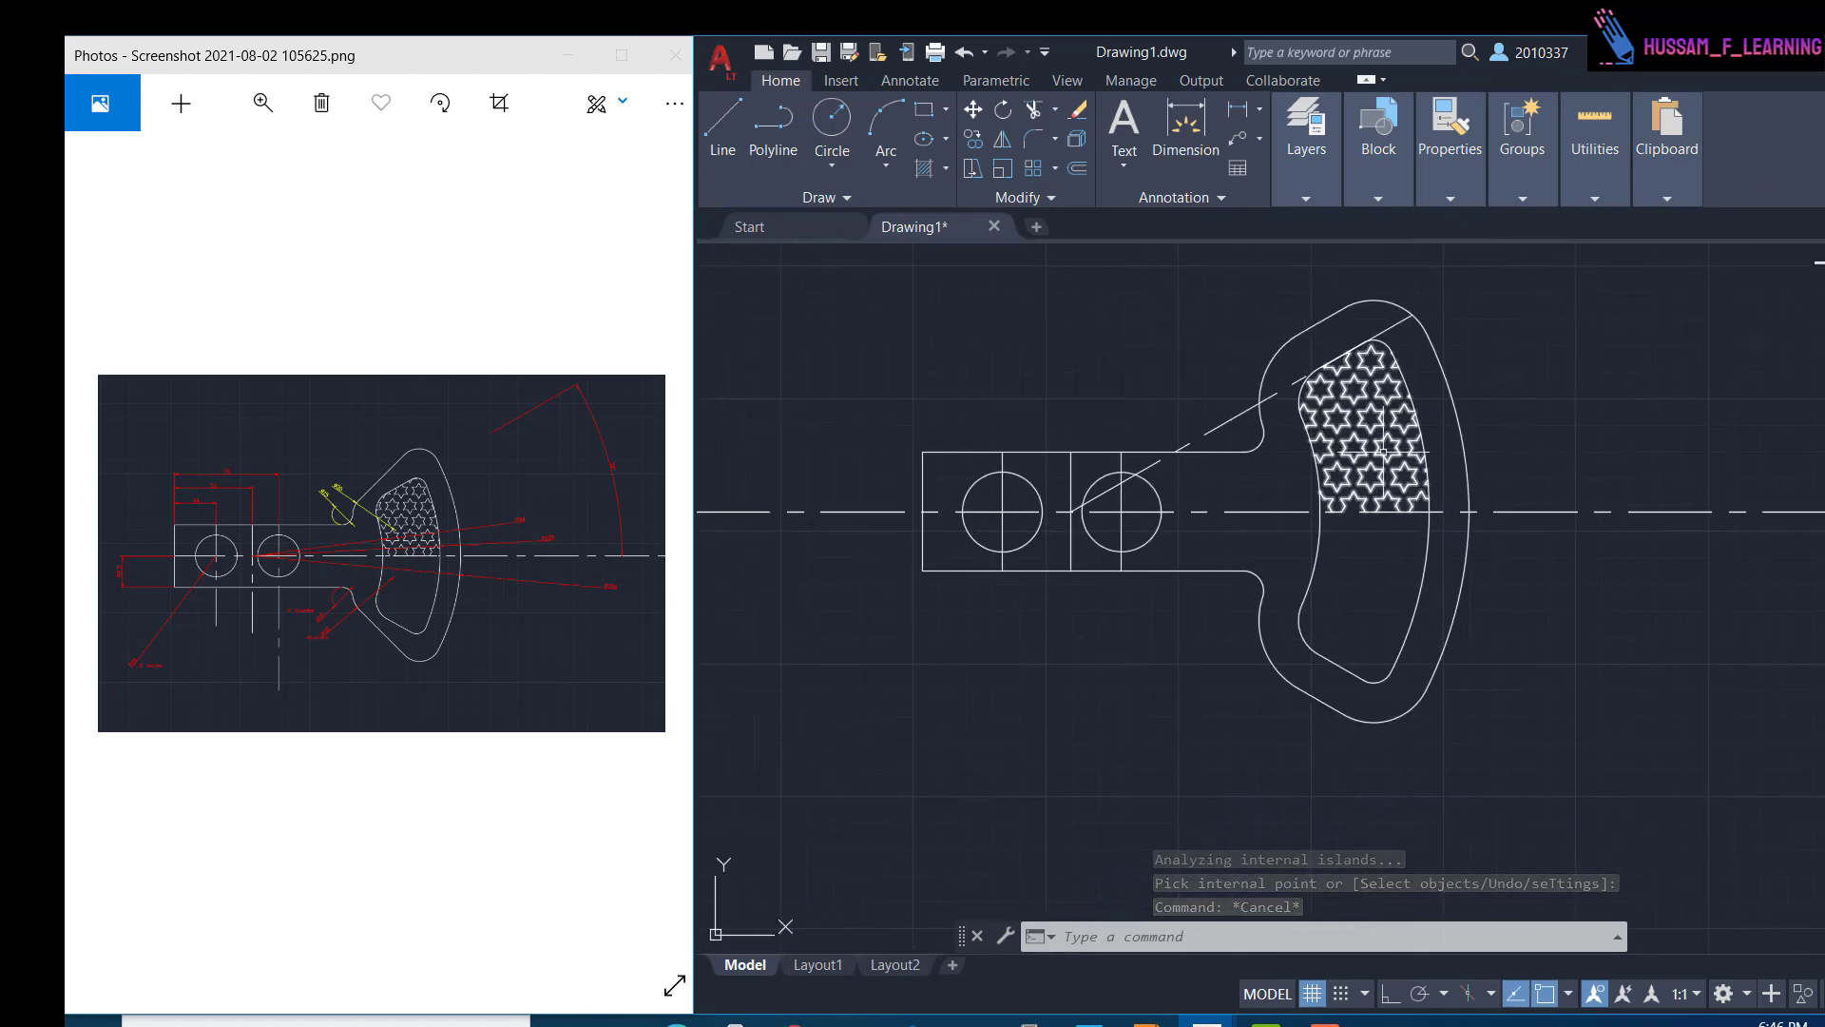
left_click(1383, 451)
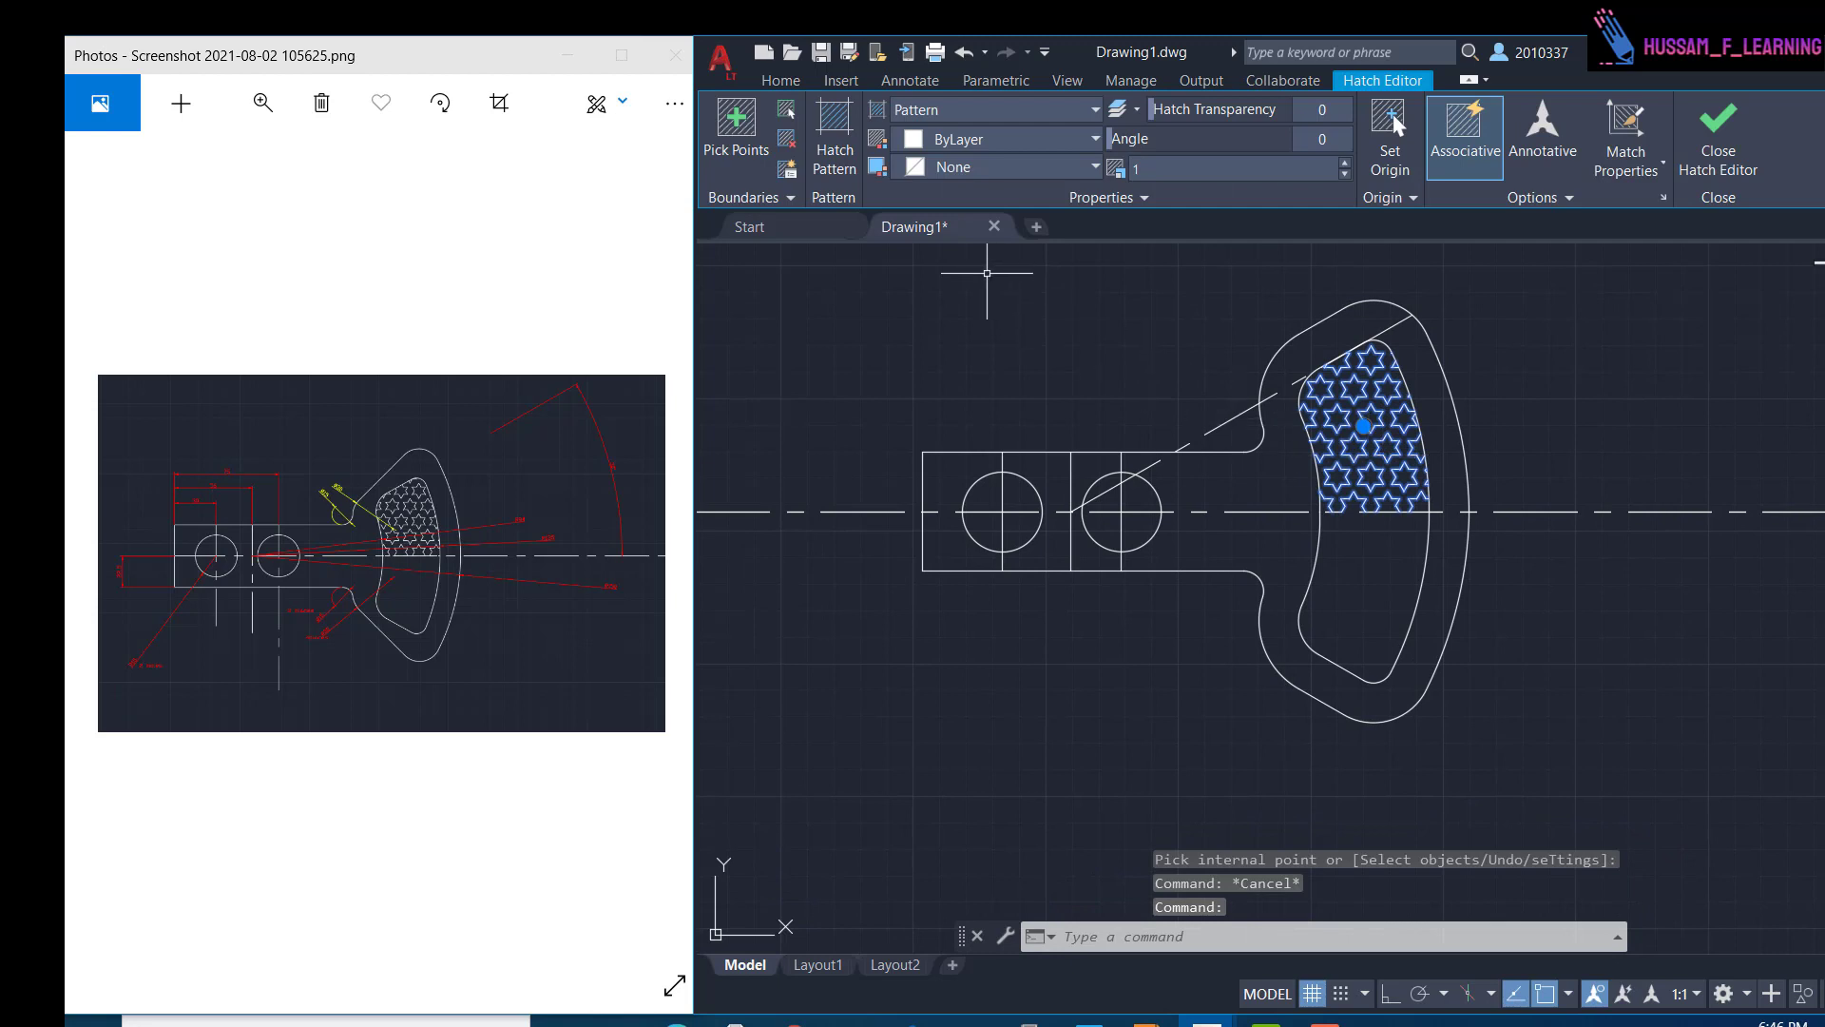
left_click(971, 141)
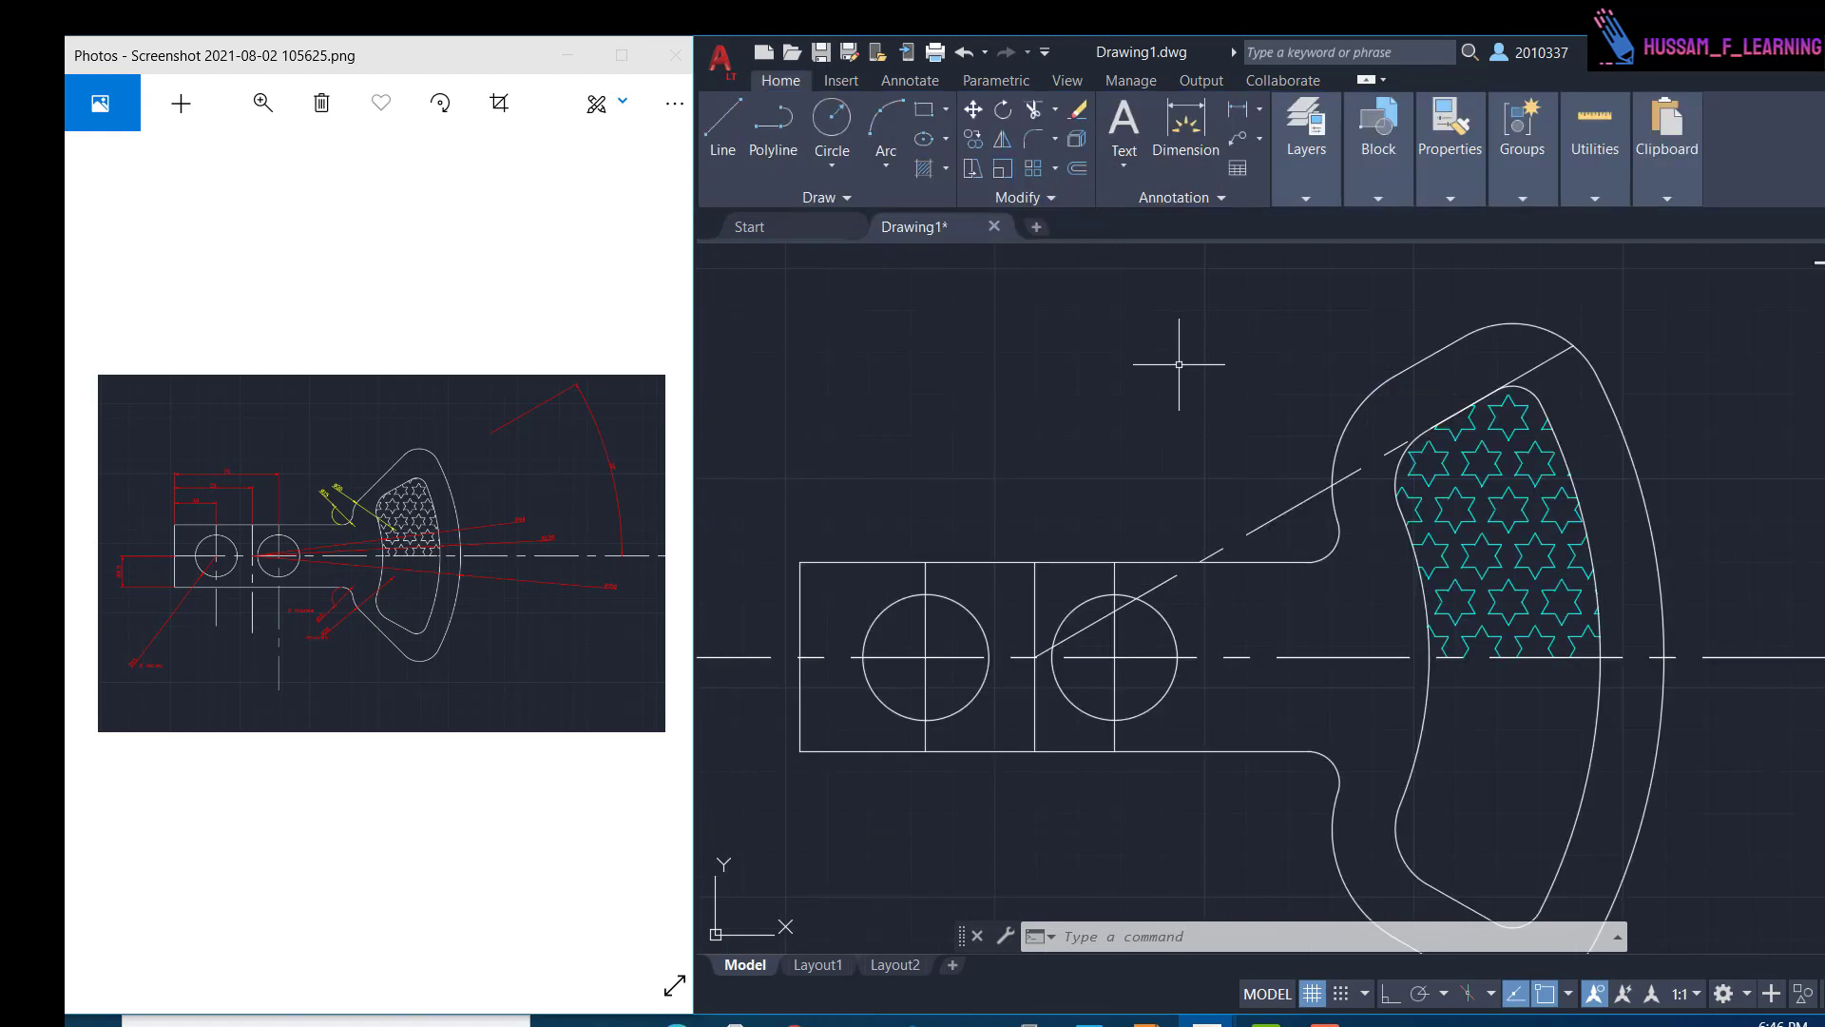
- Open the text style settings and set the Standard style's text height to 10
scroll(1162, 412, "down", 4)
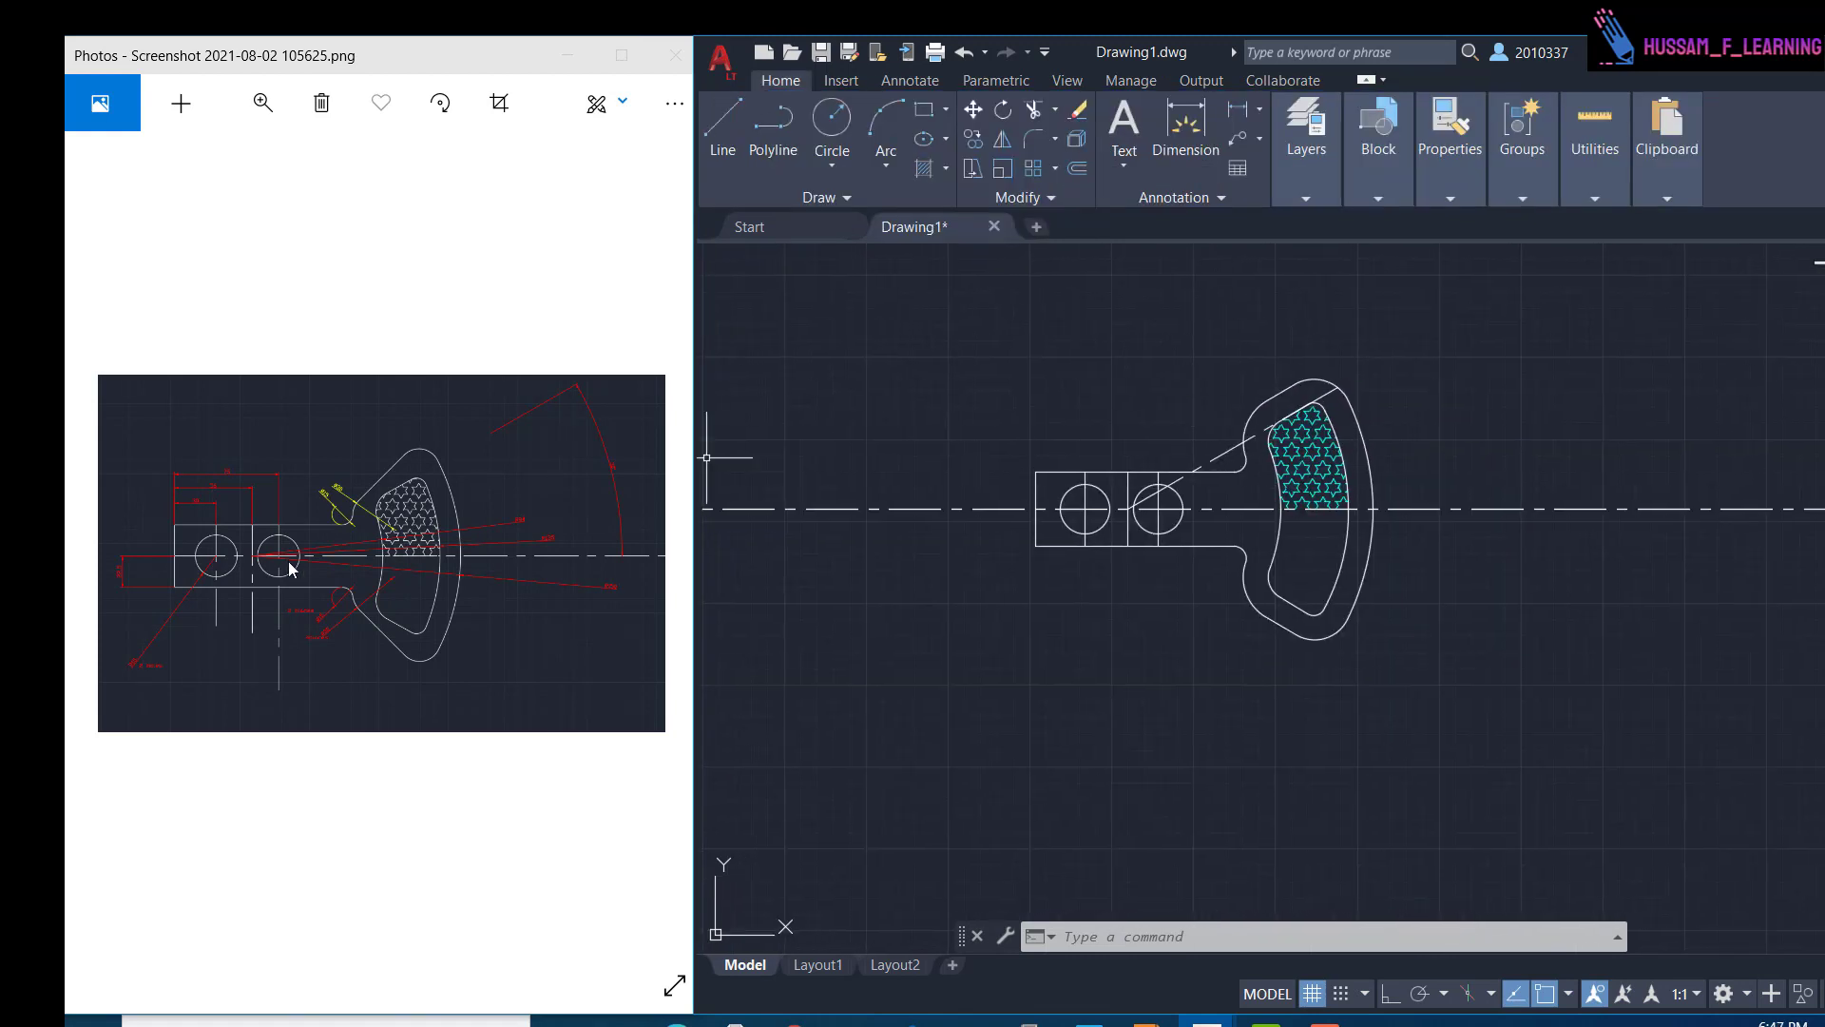
scroll(268, 538, "up", 2)
left_click_drag(192, 479, 147, 498)
scroll(1146, 441, "up", 4)
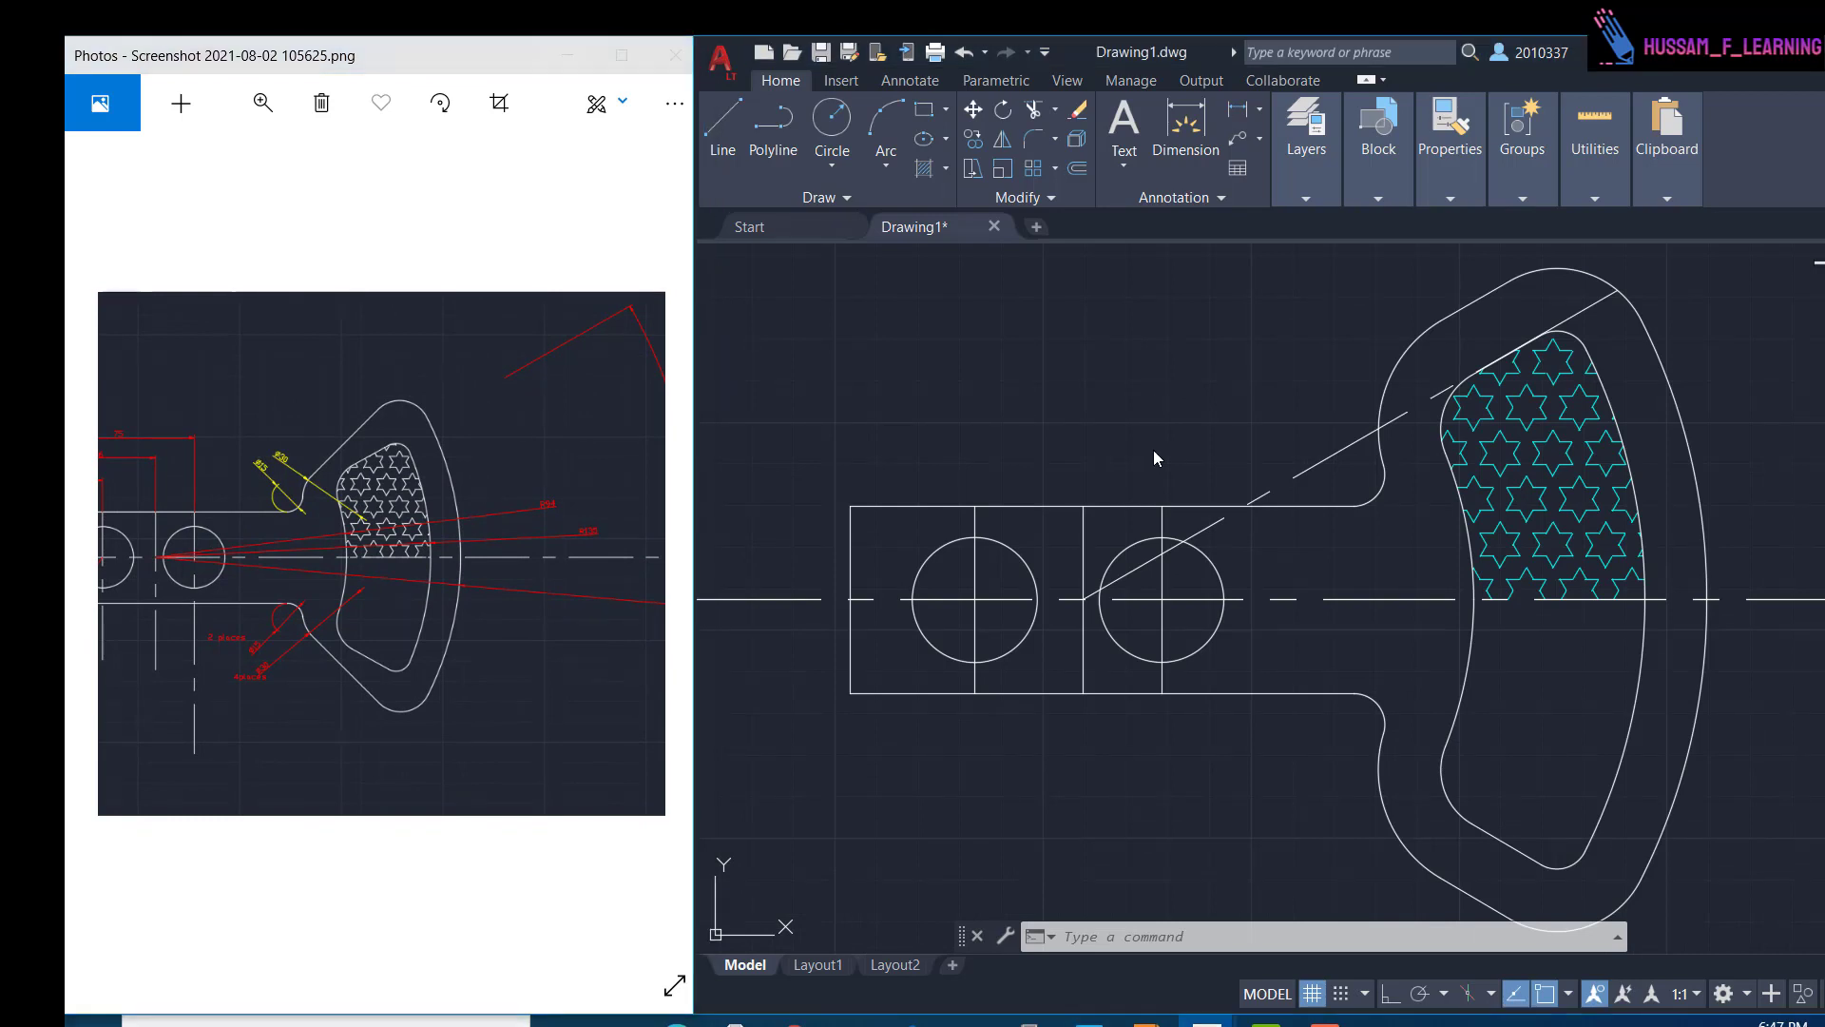
left_click(1194, 204)
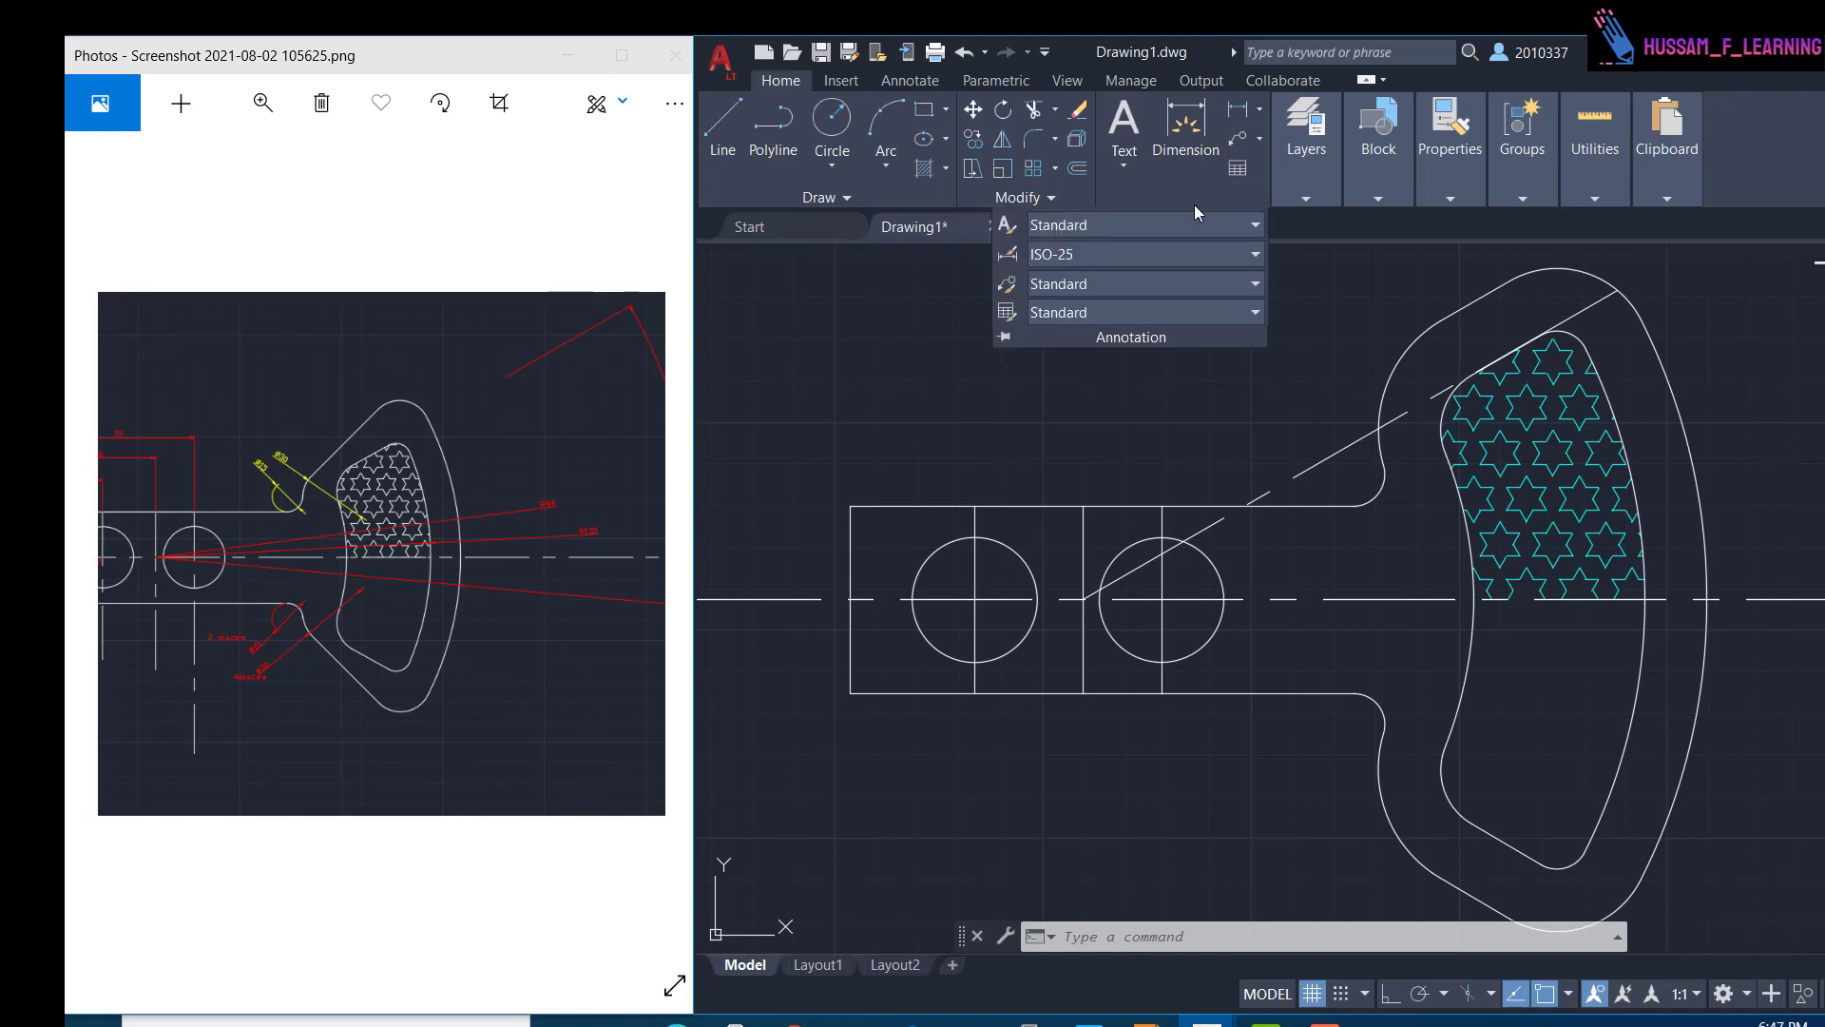
left_click(1111, 225)
left_click(1006, 226)
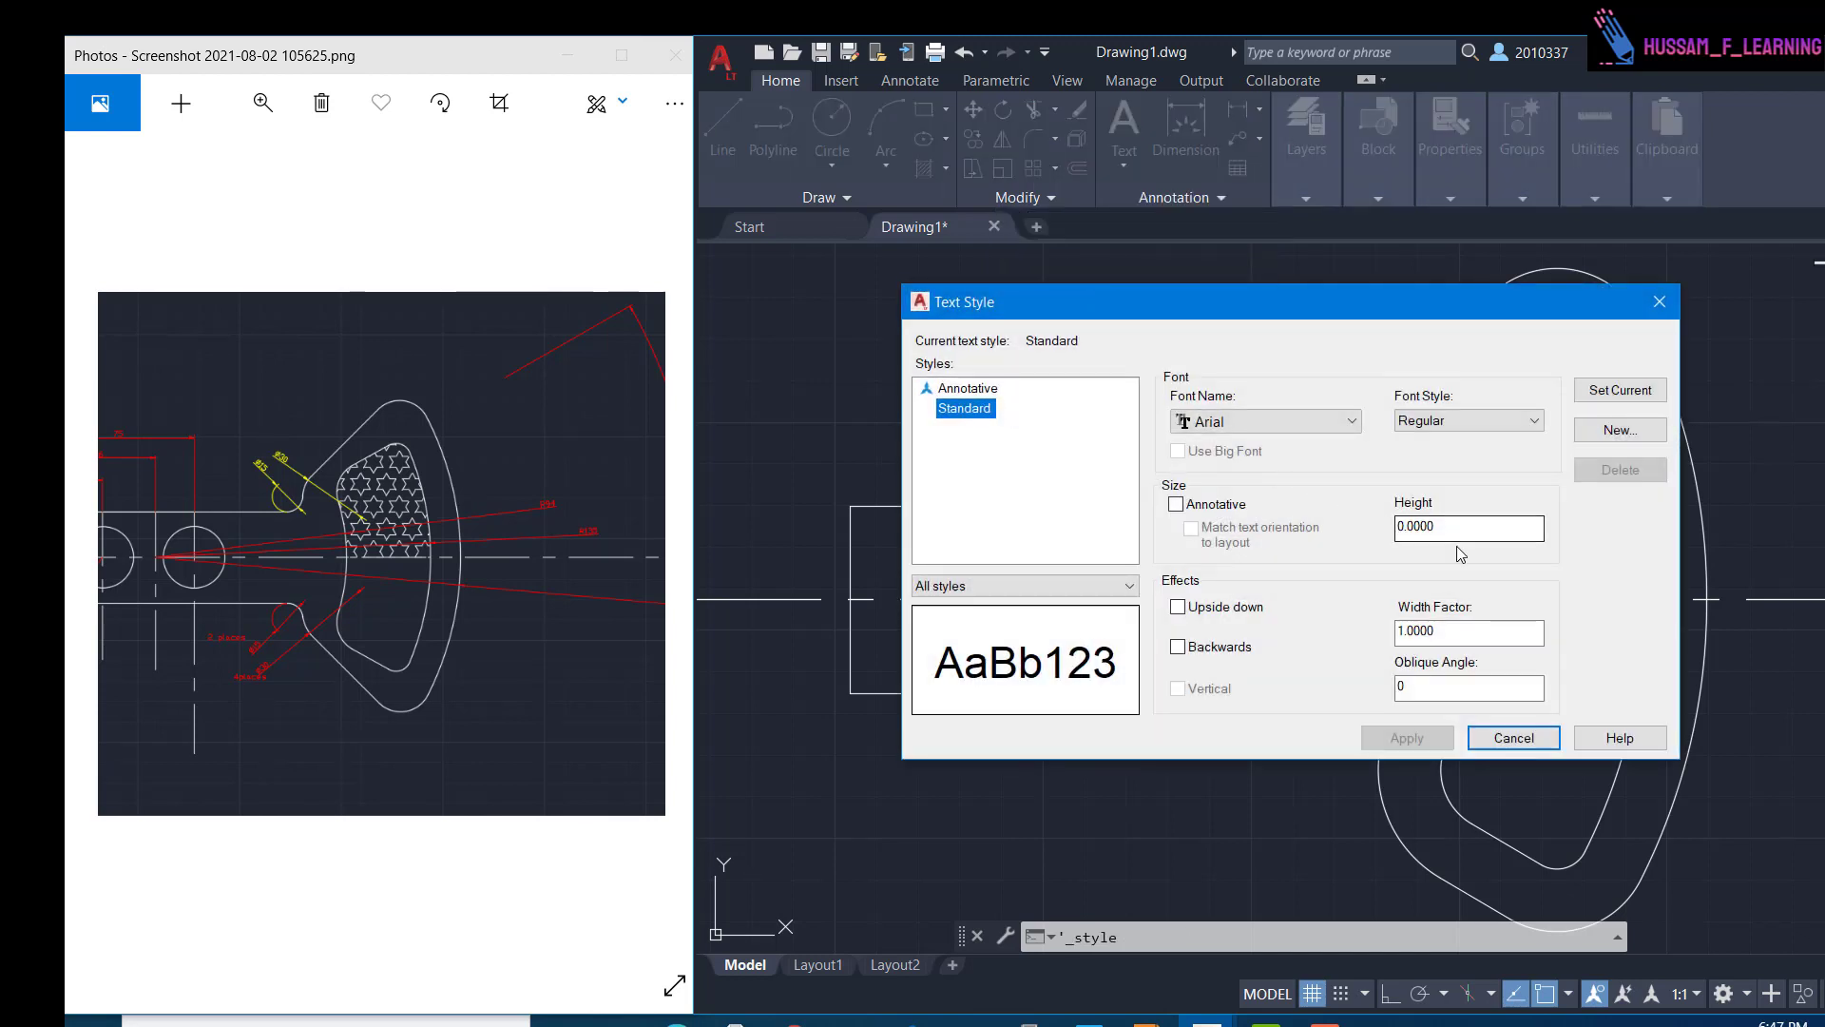
left_click_drag(1399, 520, 1411, 520)
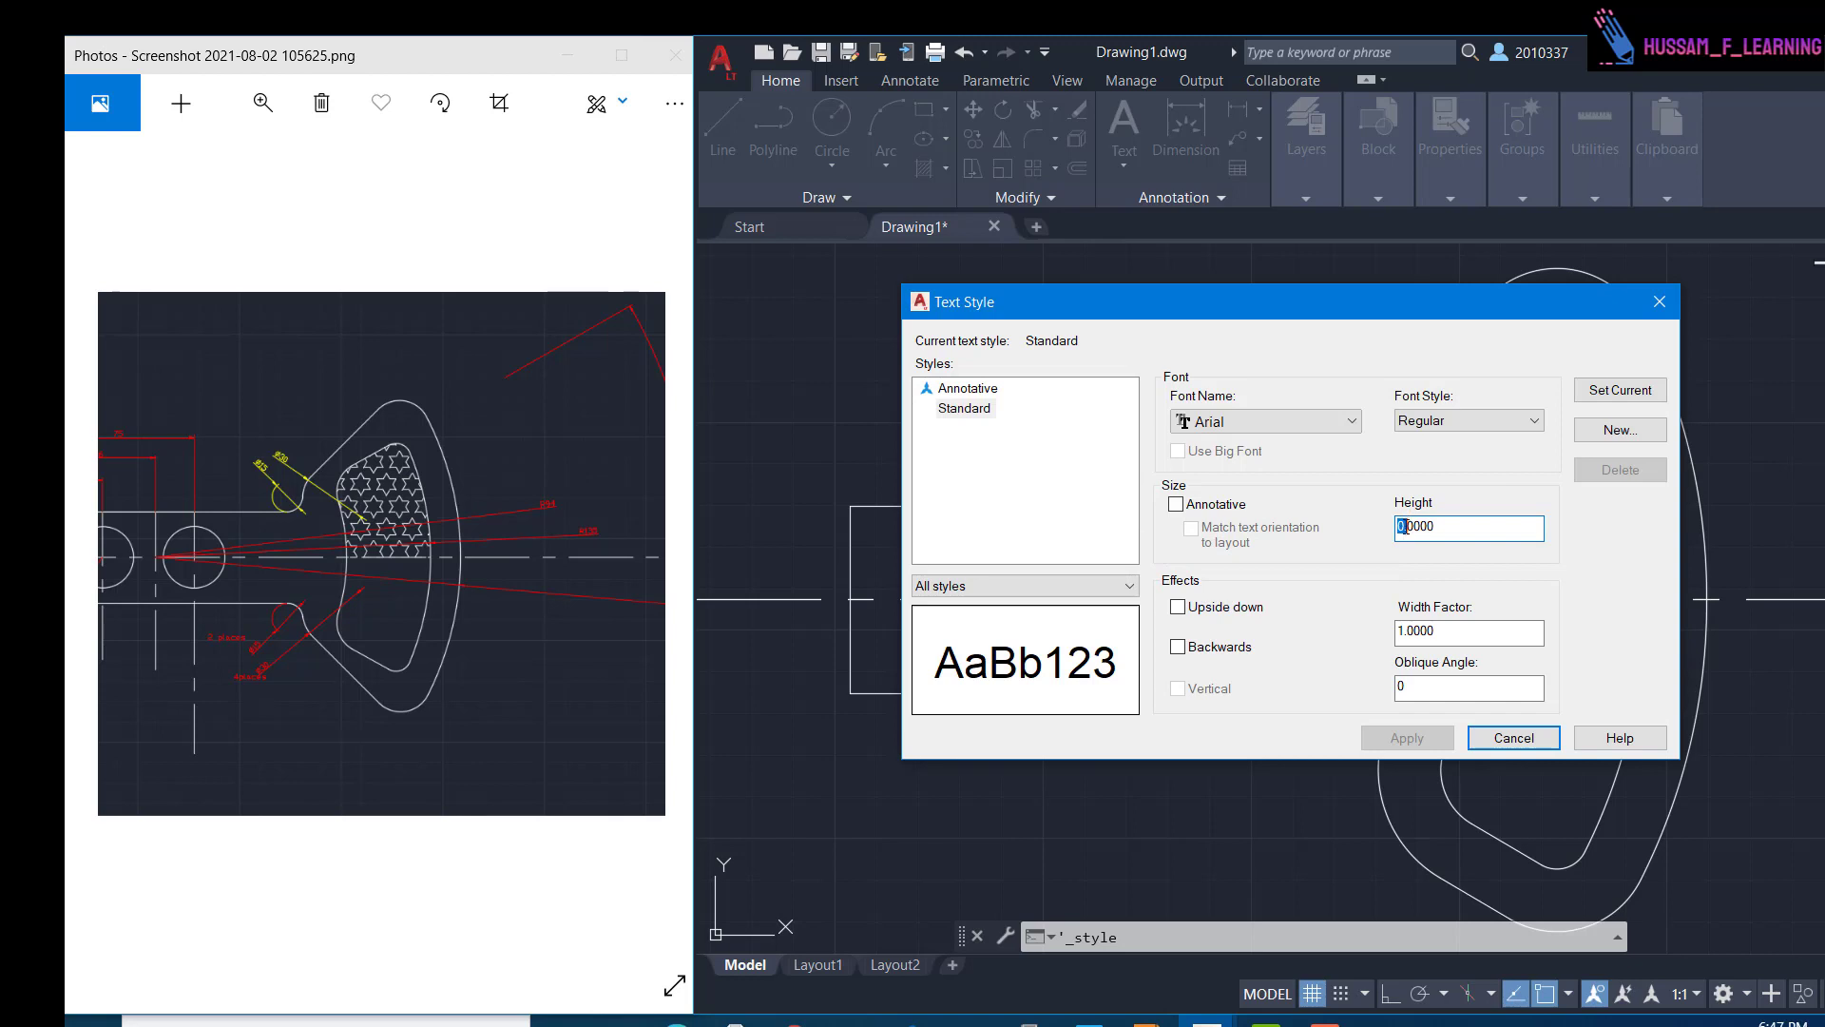
type("10")
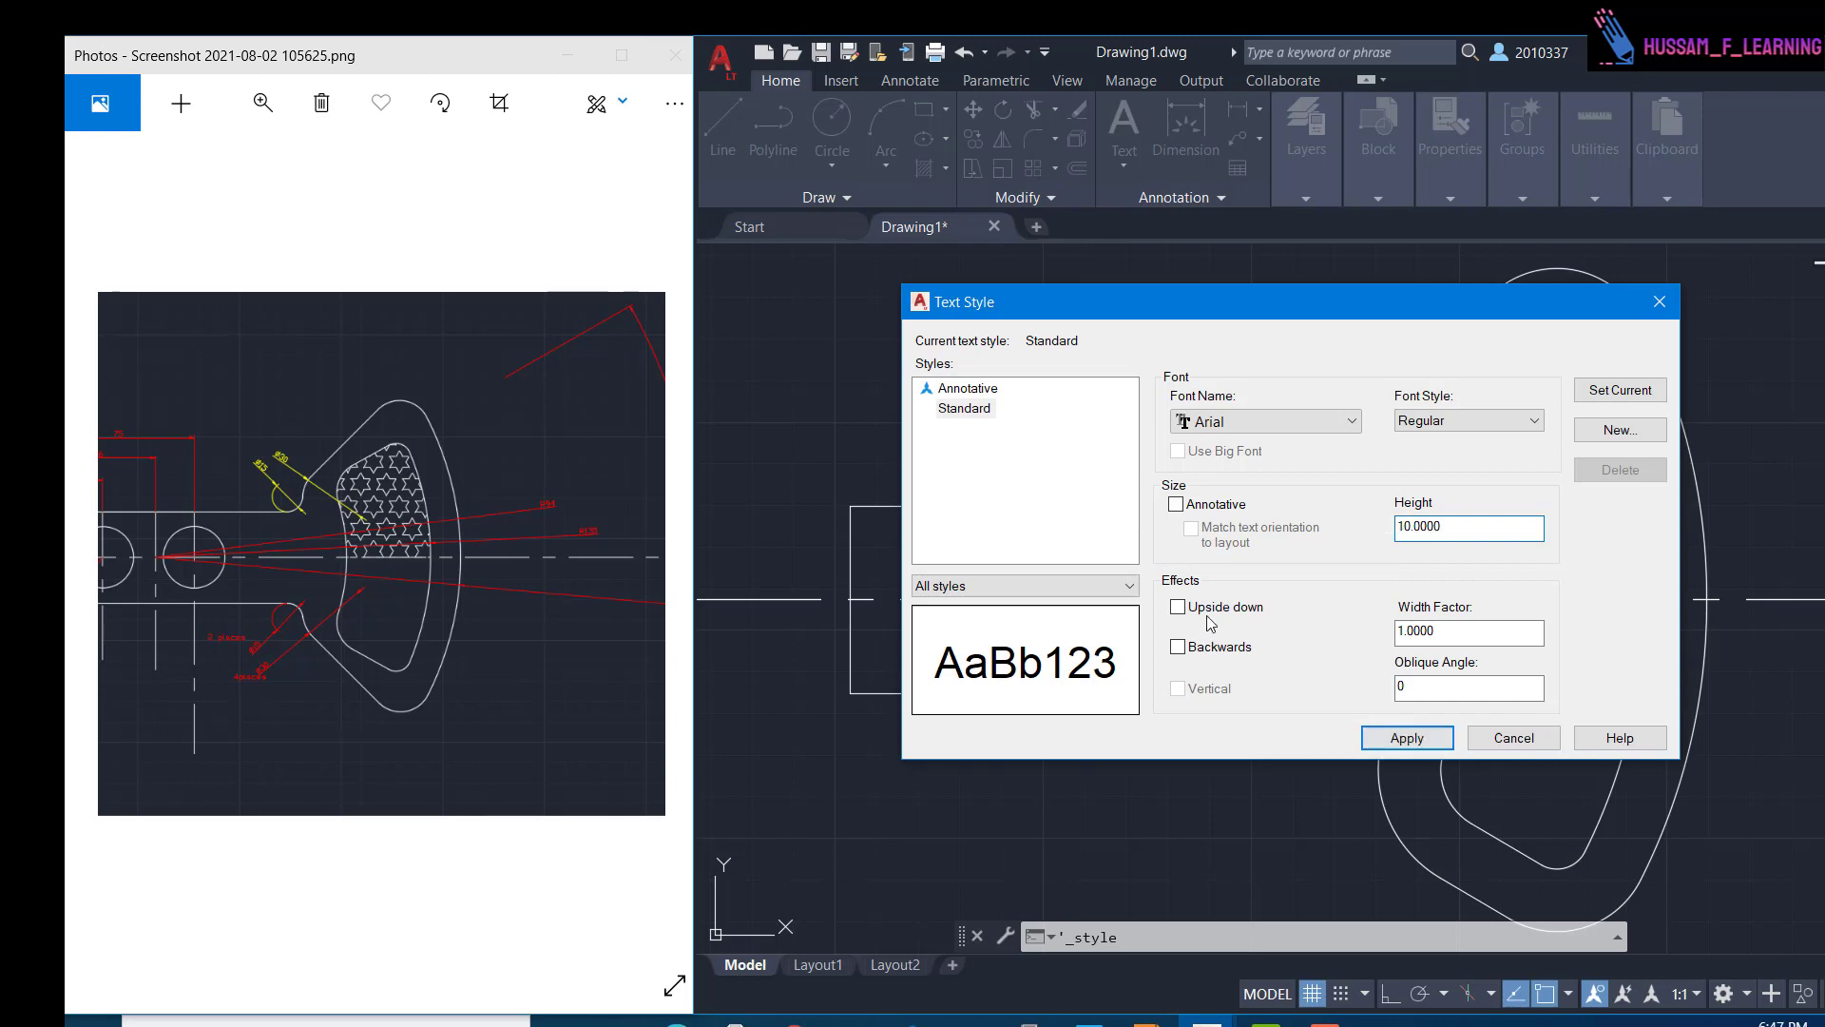
left_click(1216, 615)
left_click(1218, 614)
left_click(1221, 647)
left_click(1222, 647)
- Set the Standard text style's font to Times New Roman, apply the style changes and close the dialog
left_click(1248, 428)
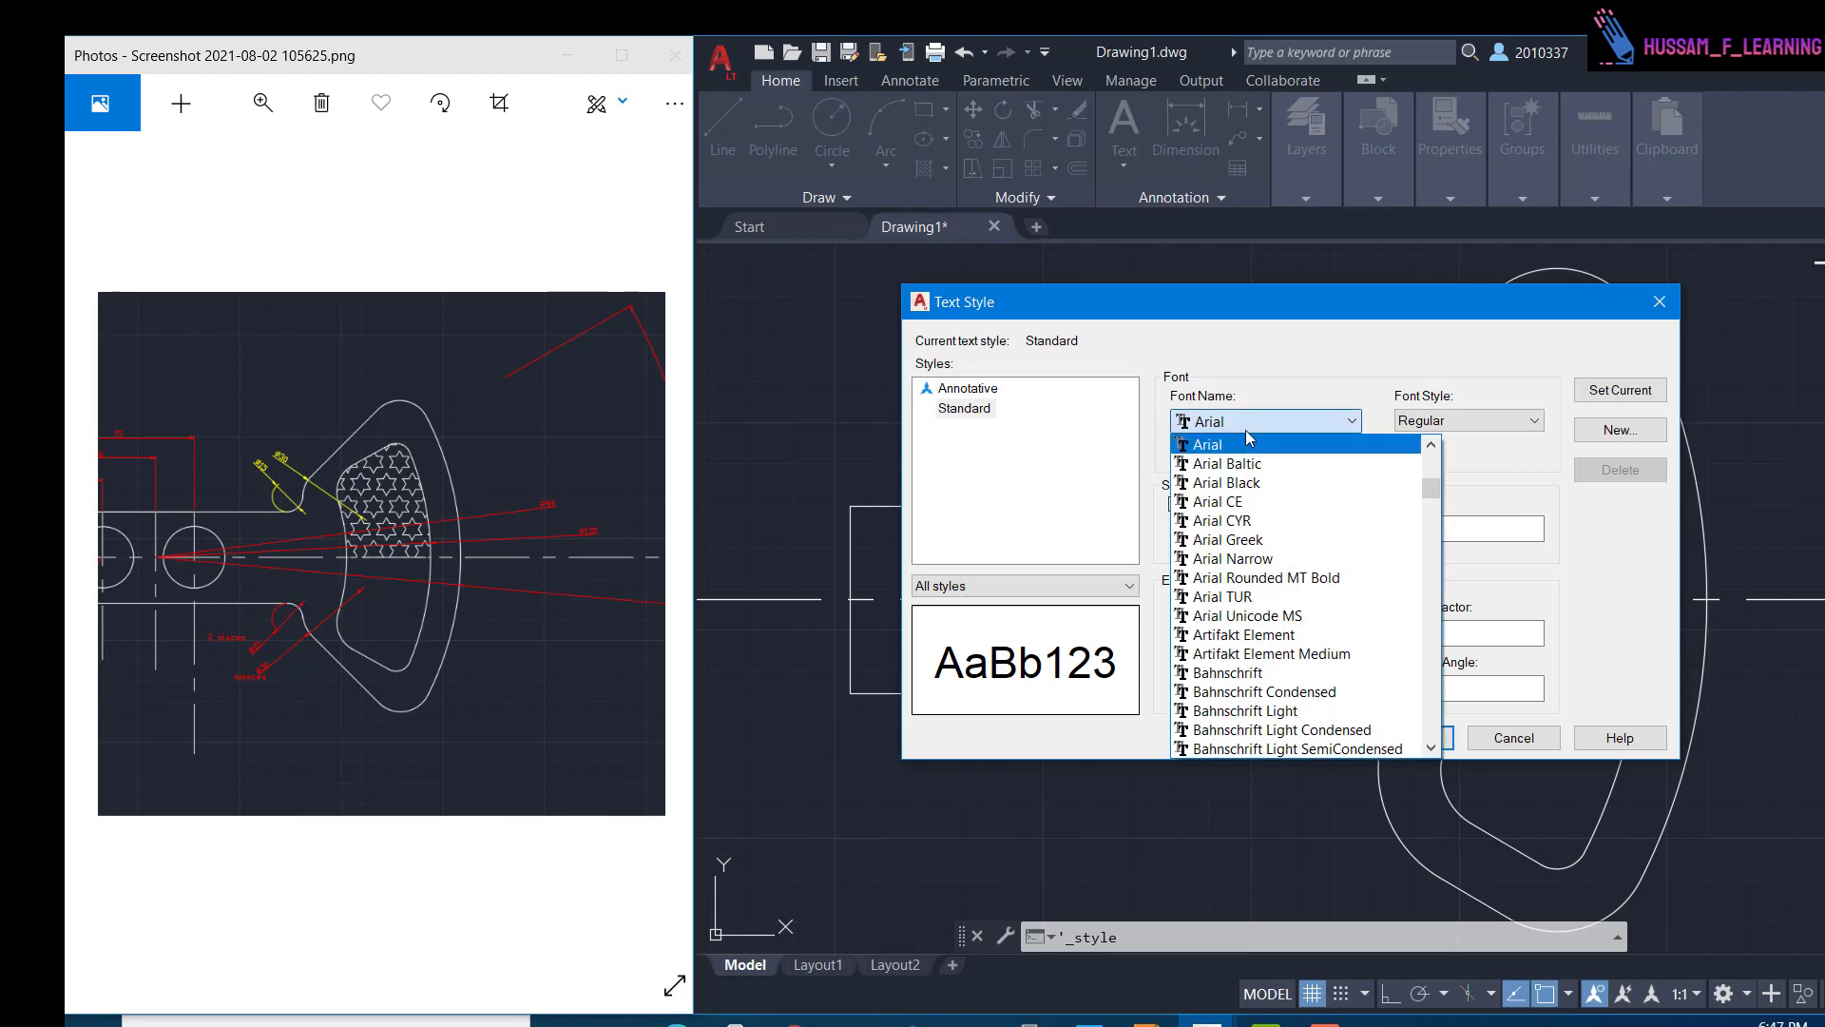
key("t")
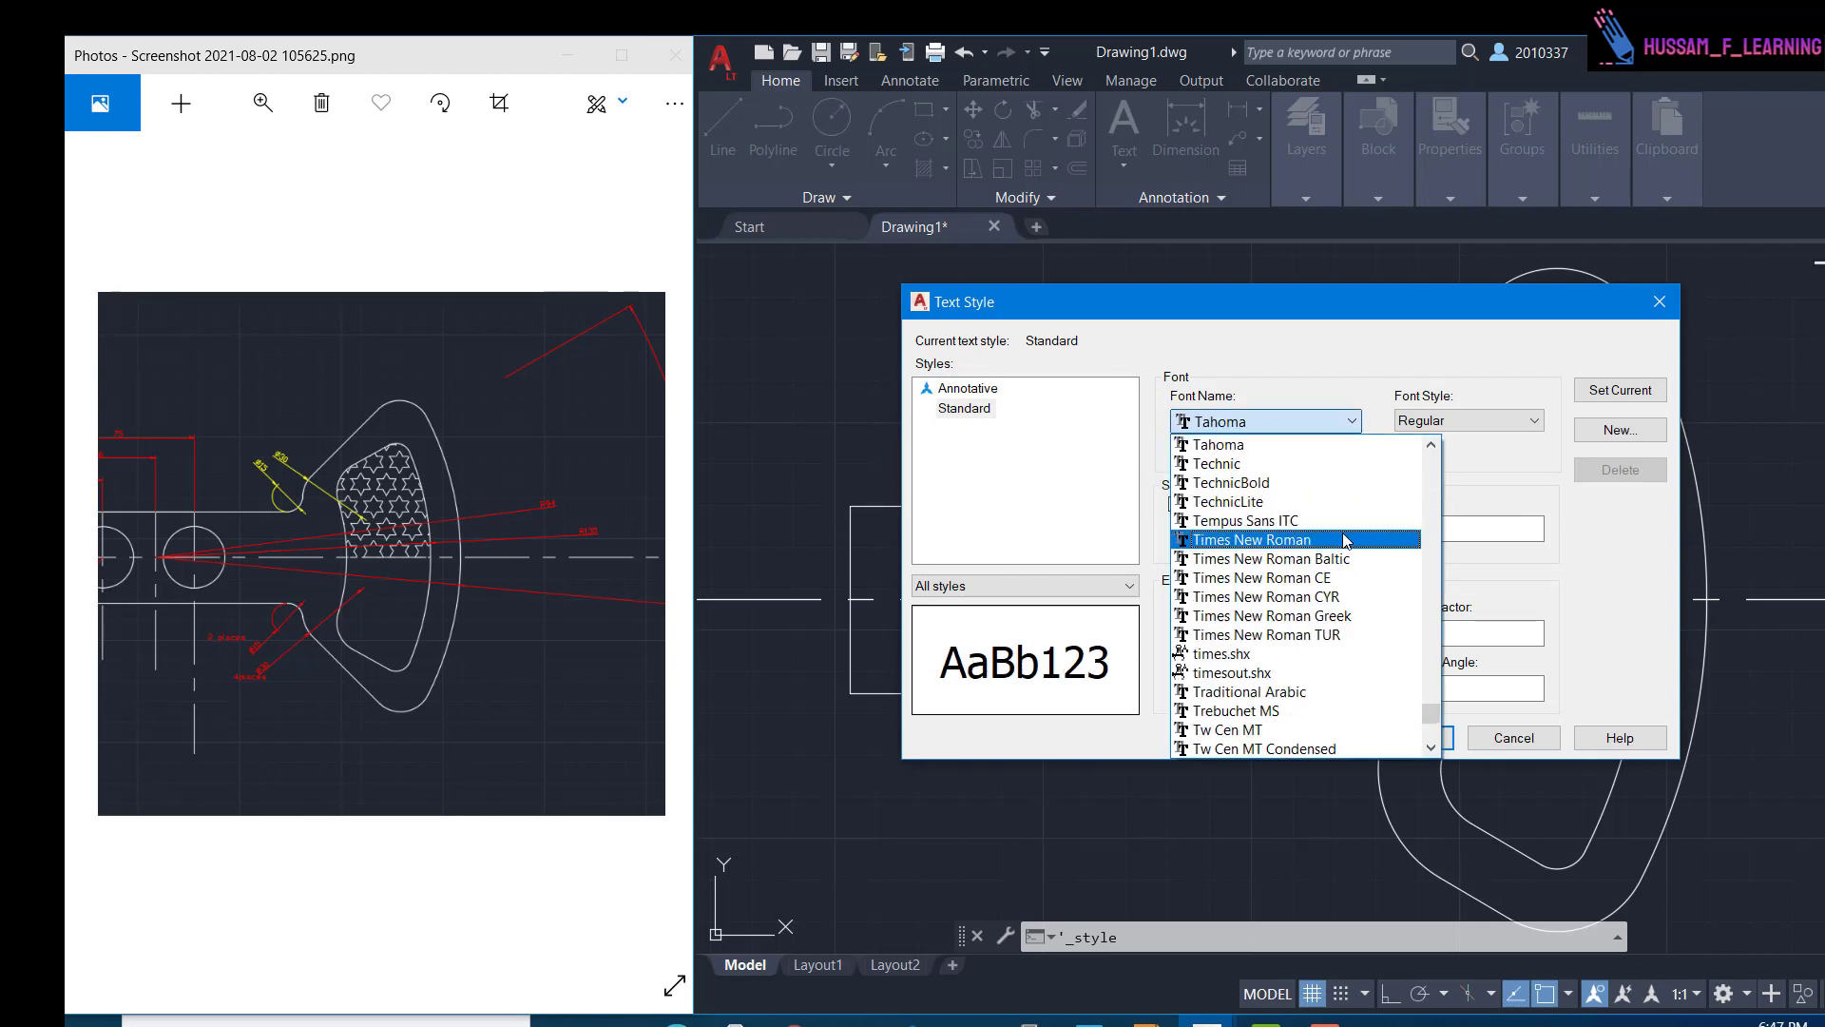
left_click(1345, 539)
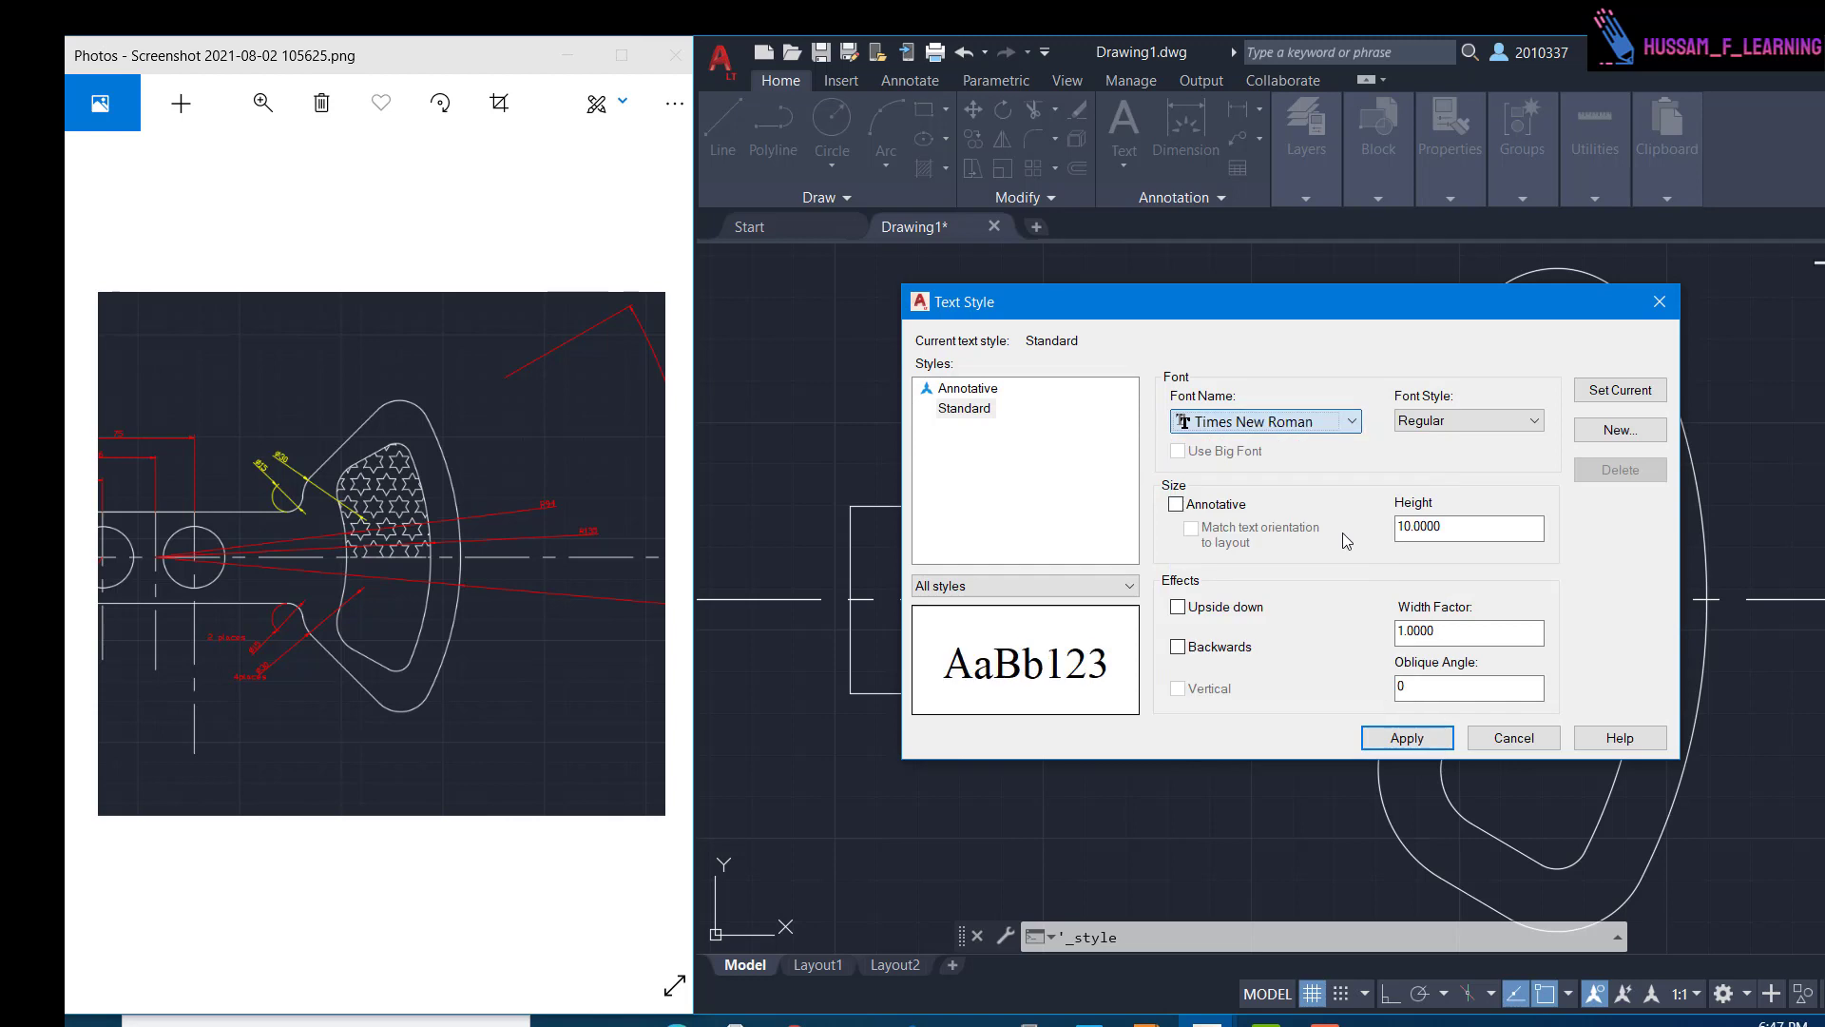
left_click(1411, 737)
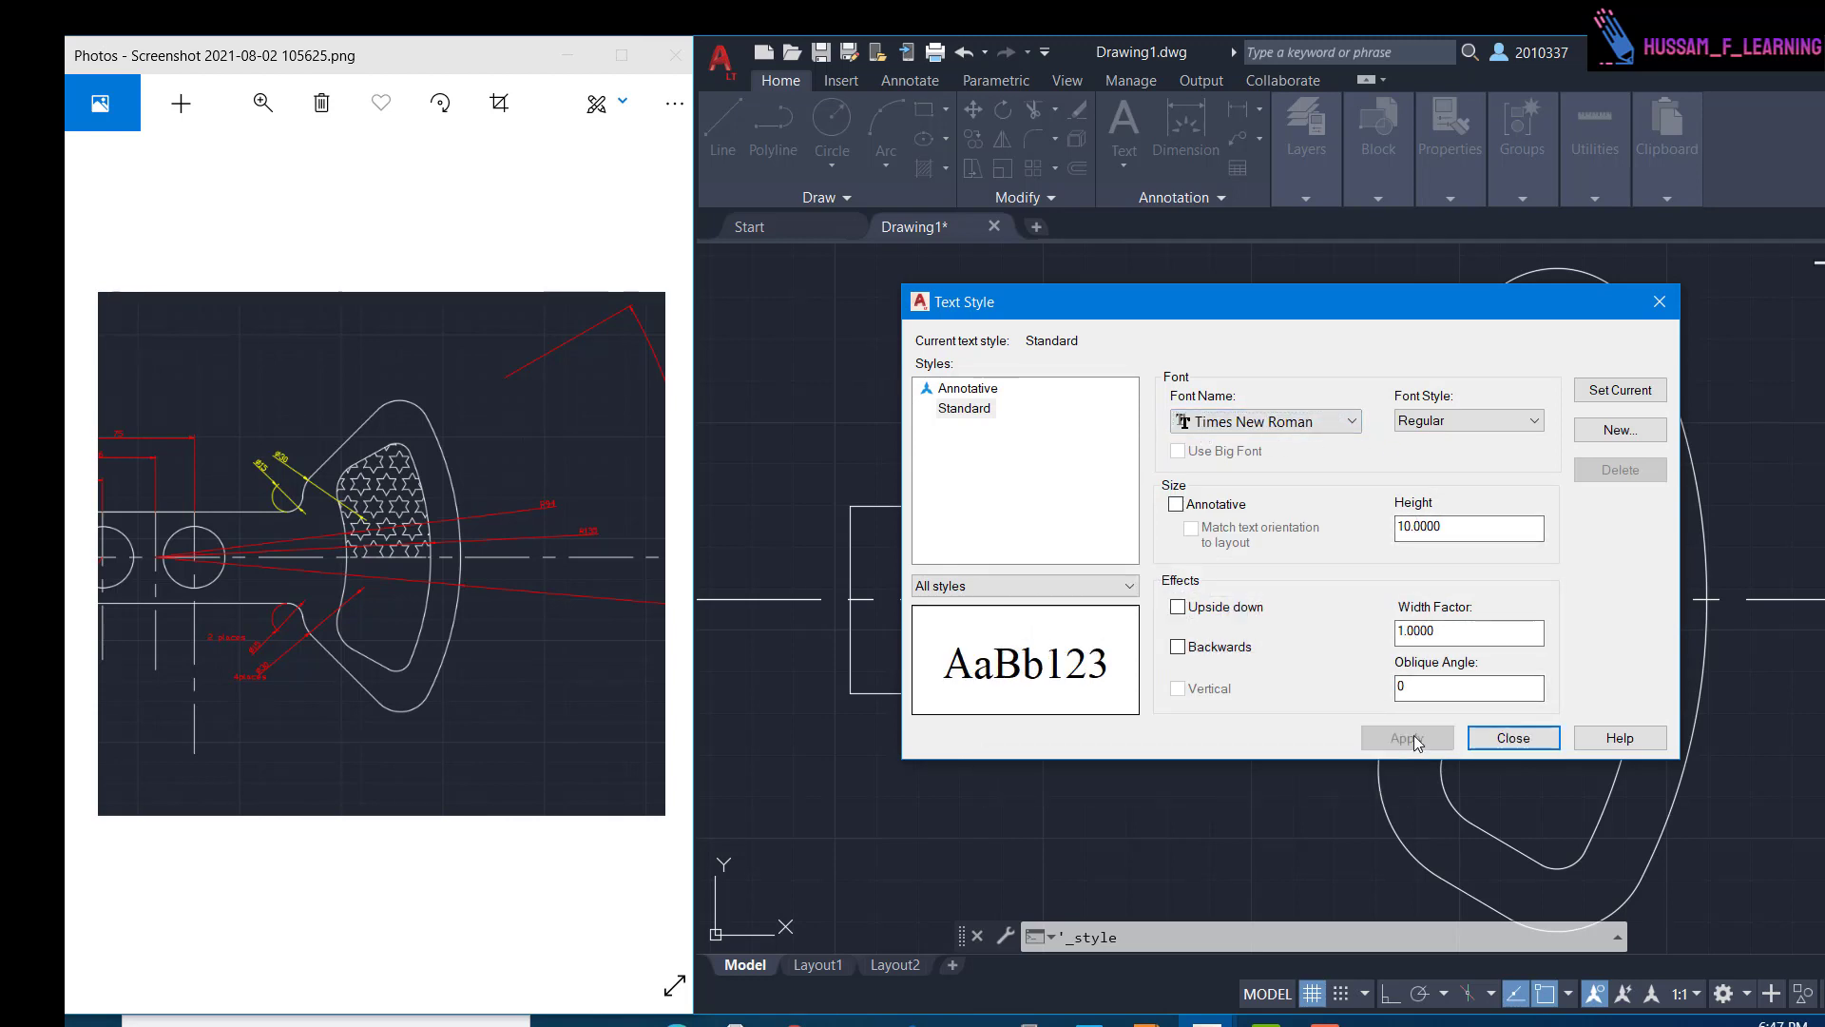
left_click(1499, 745)
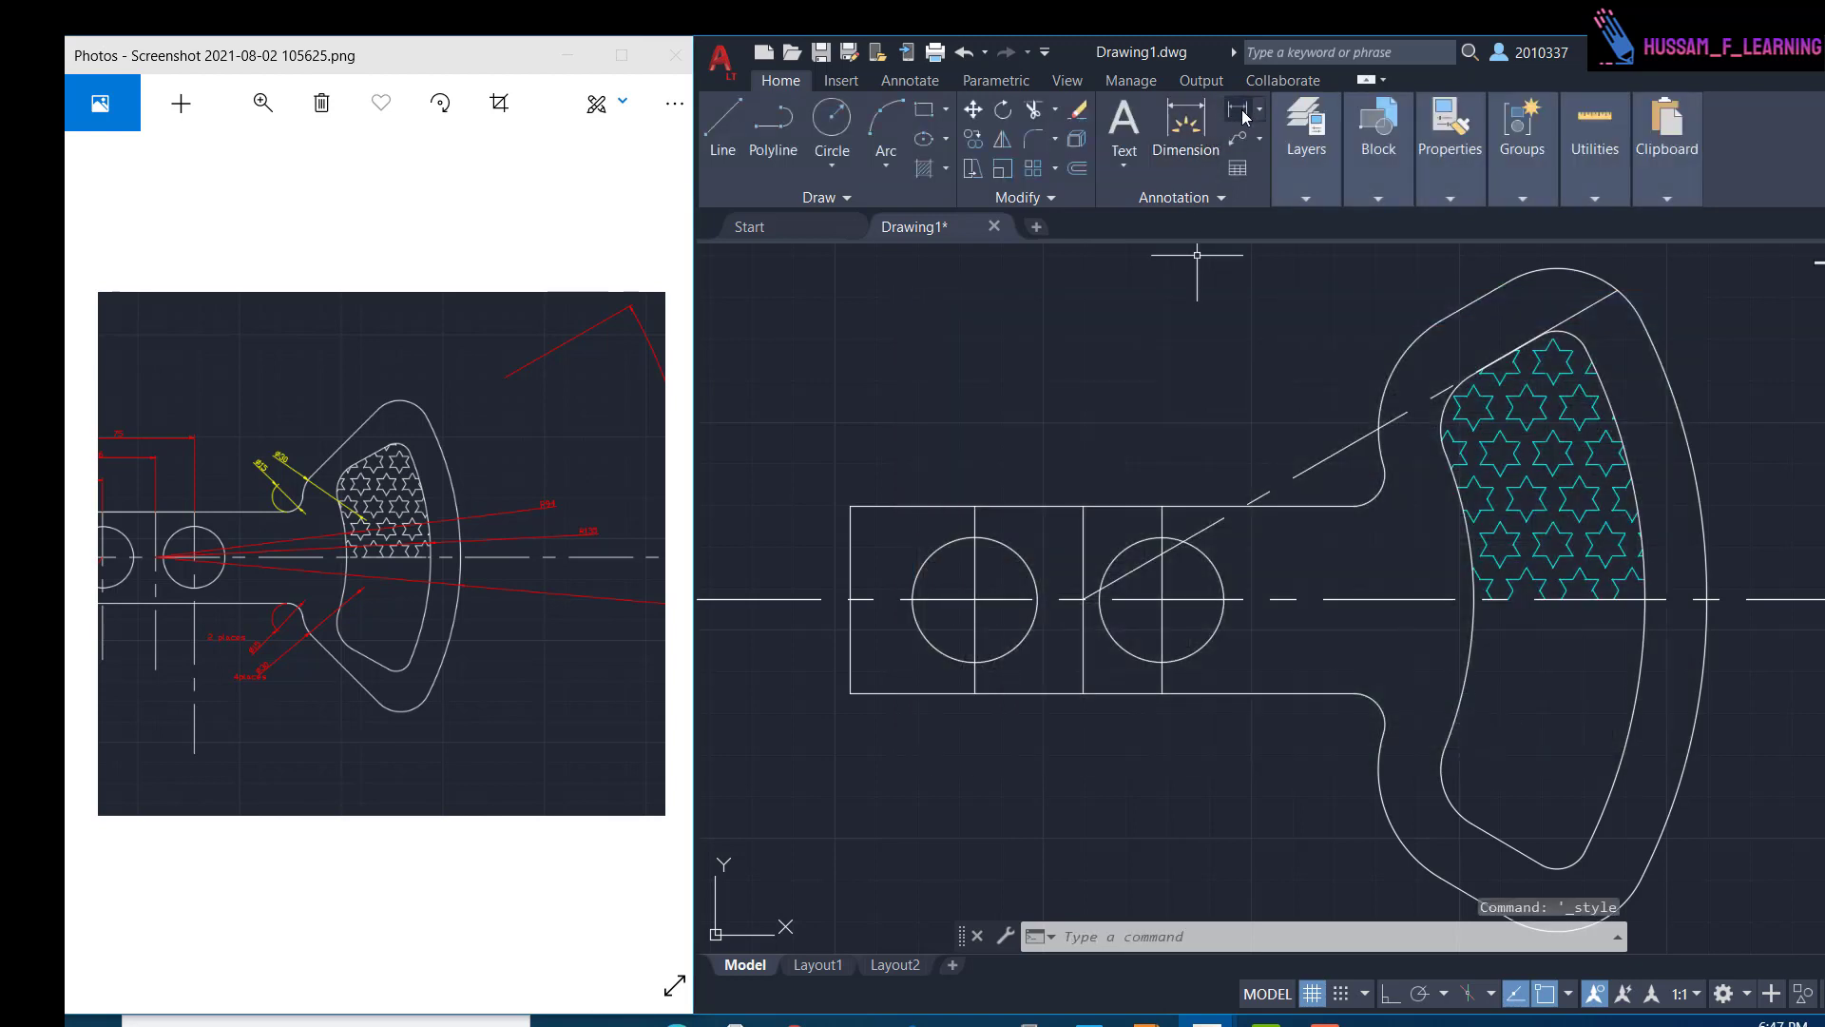
- Set the current object color to Green
left_click(1467, 186)
left_click(1411, 226)
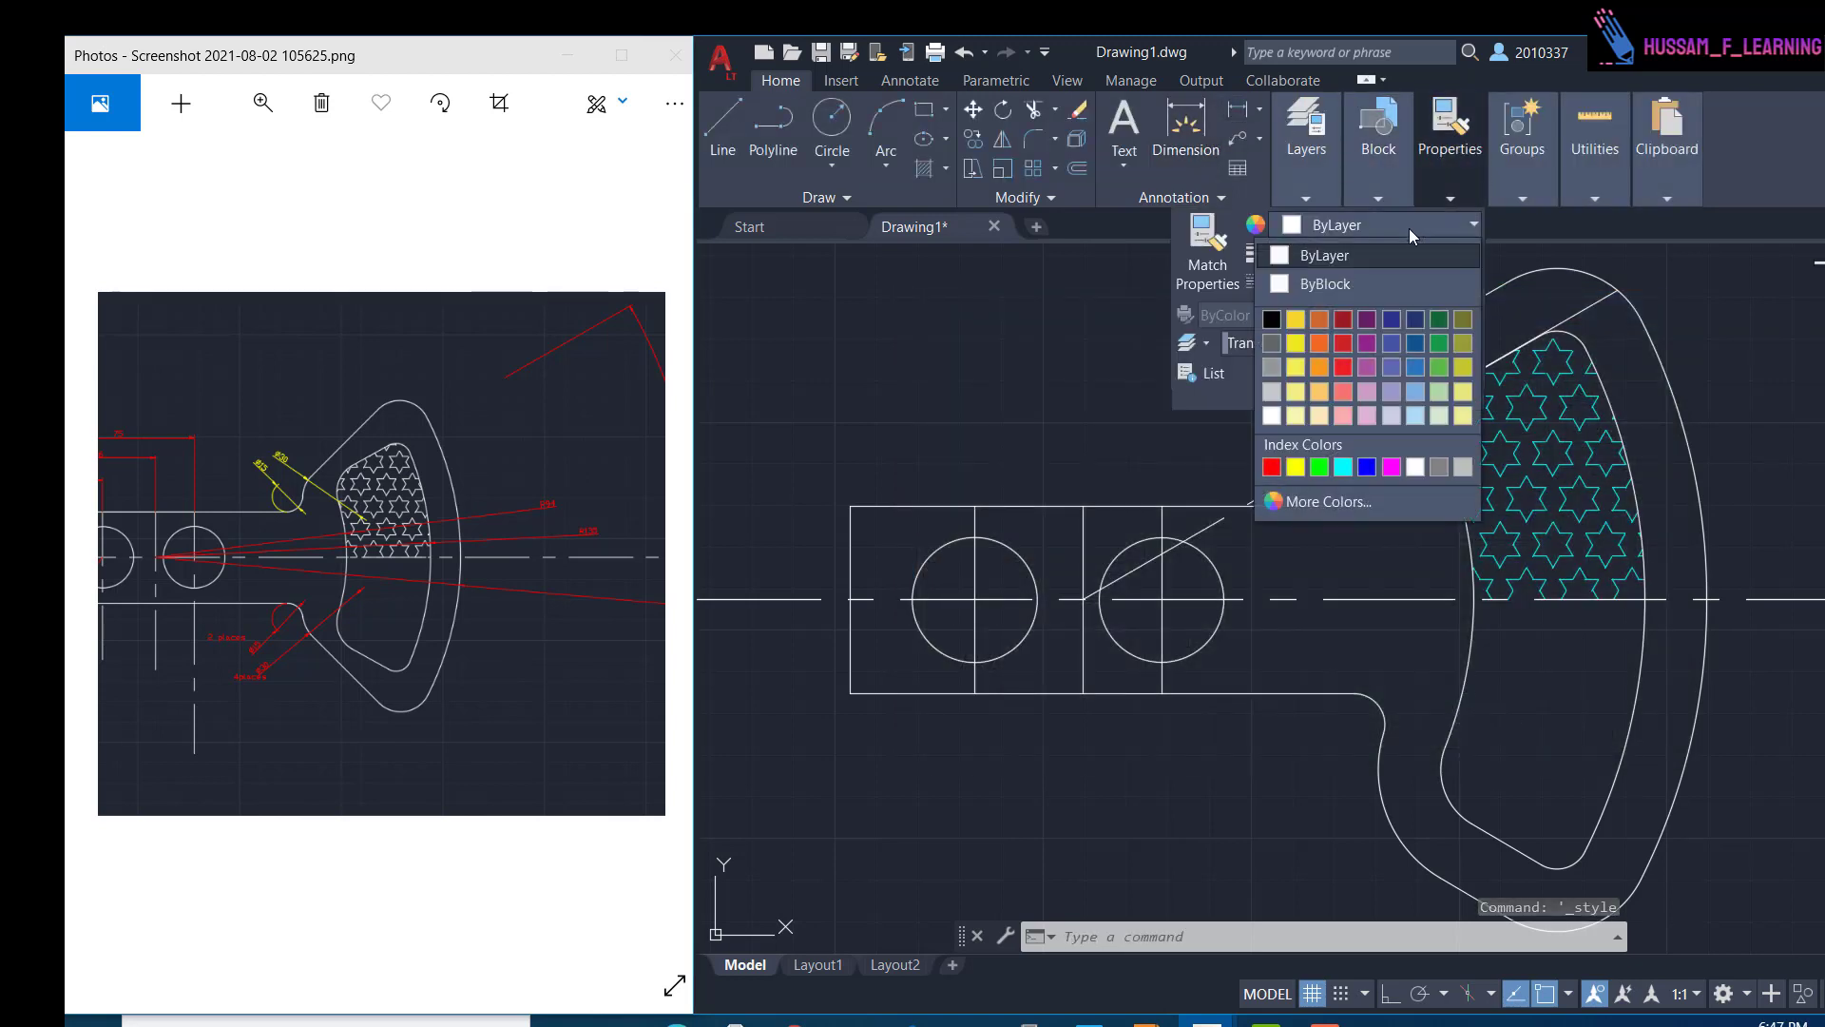
left_click(1320, 465)
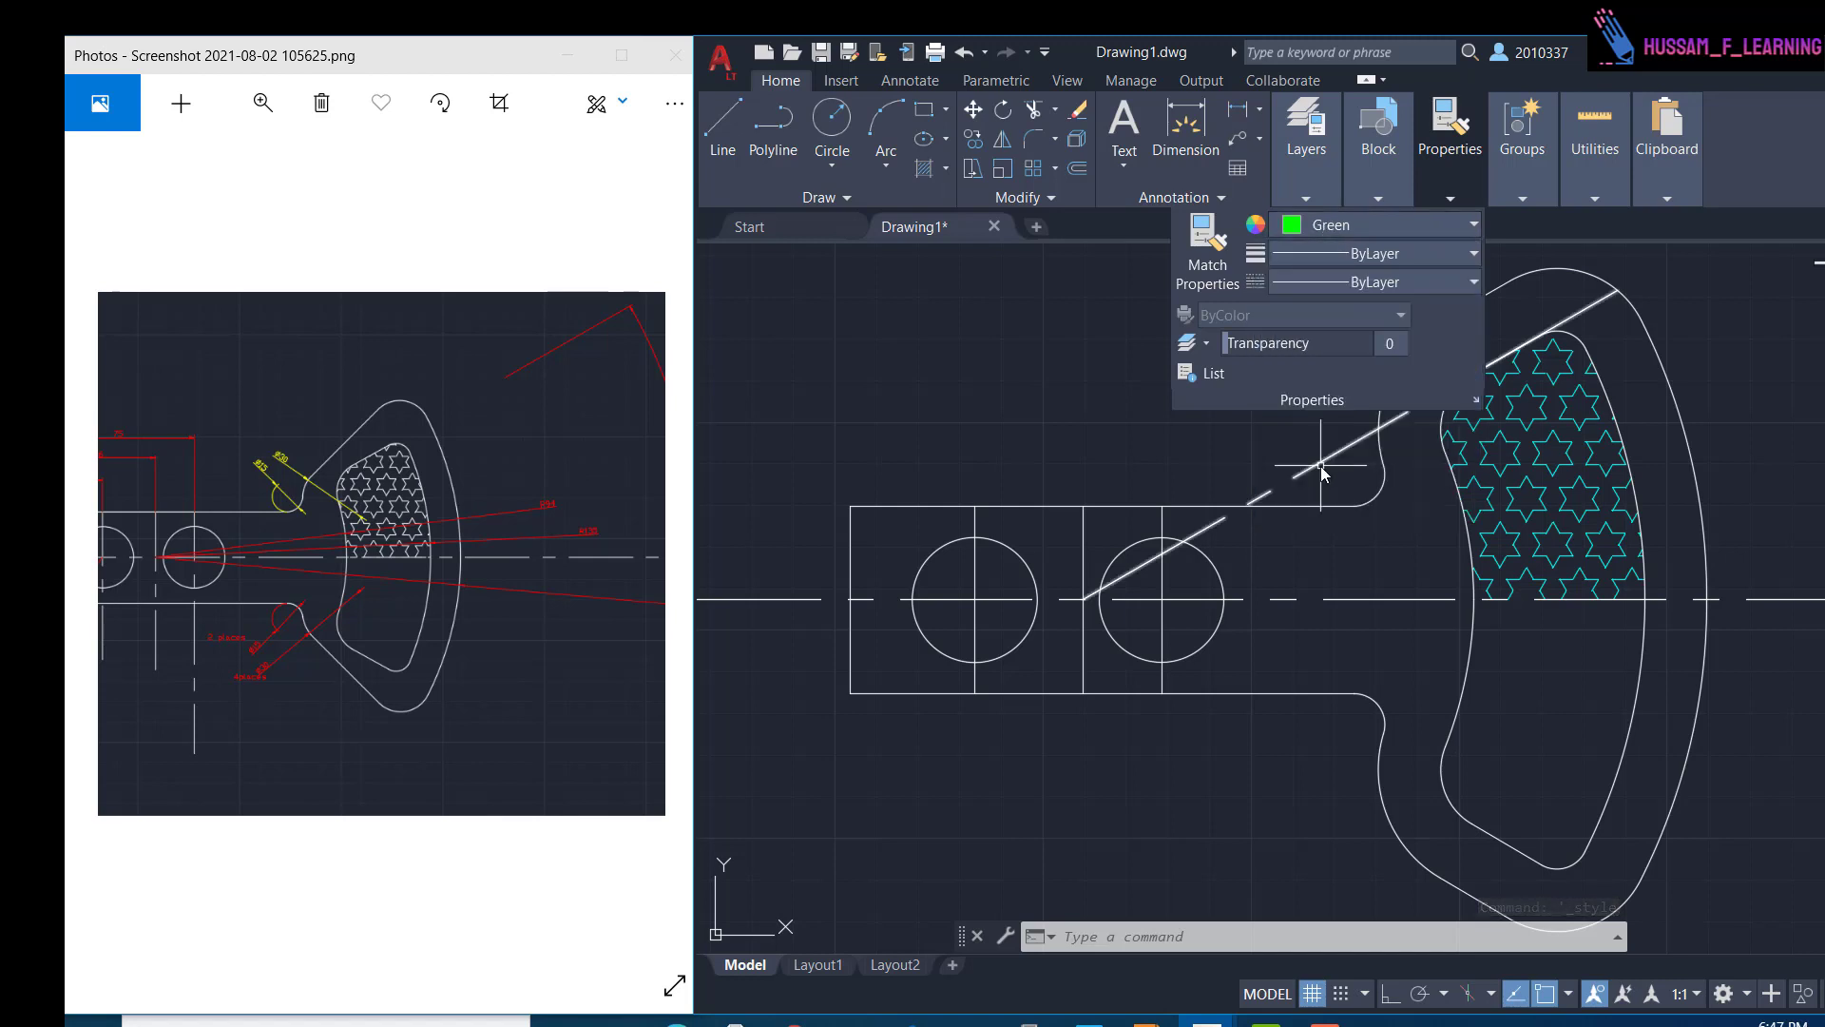
- Add linear dimensions for the height of the handle's left edge and the horizontal distance from that edge to the left hole's centre
left_click(1235, 114)
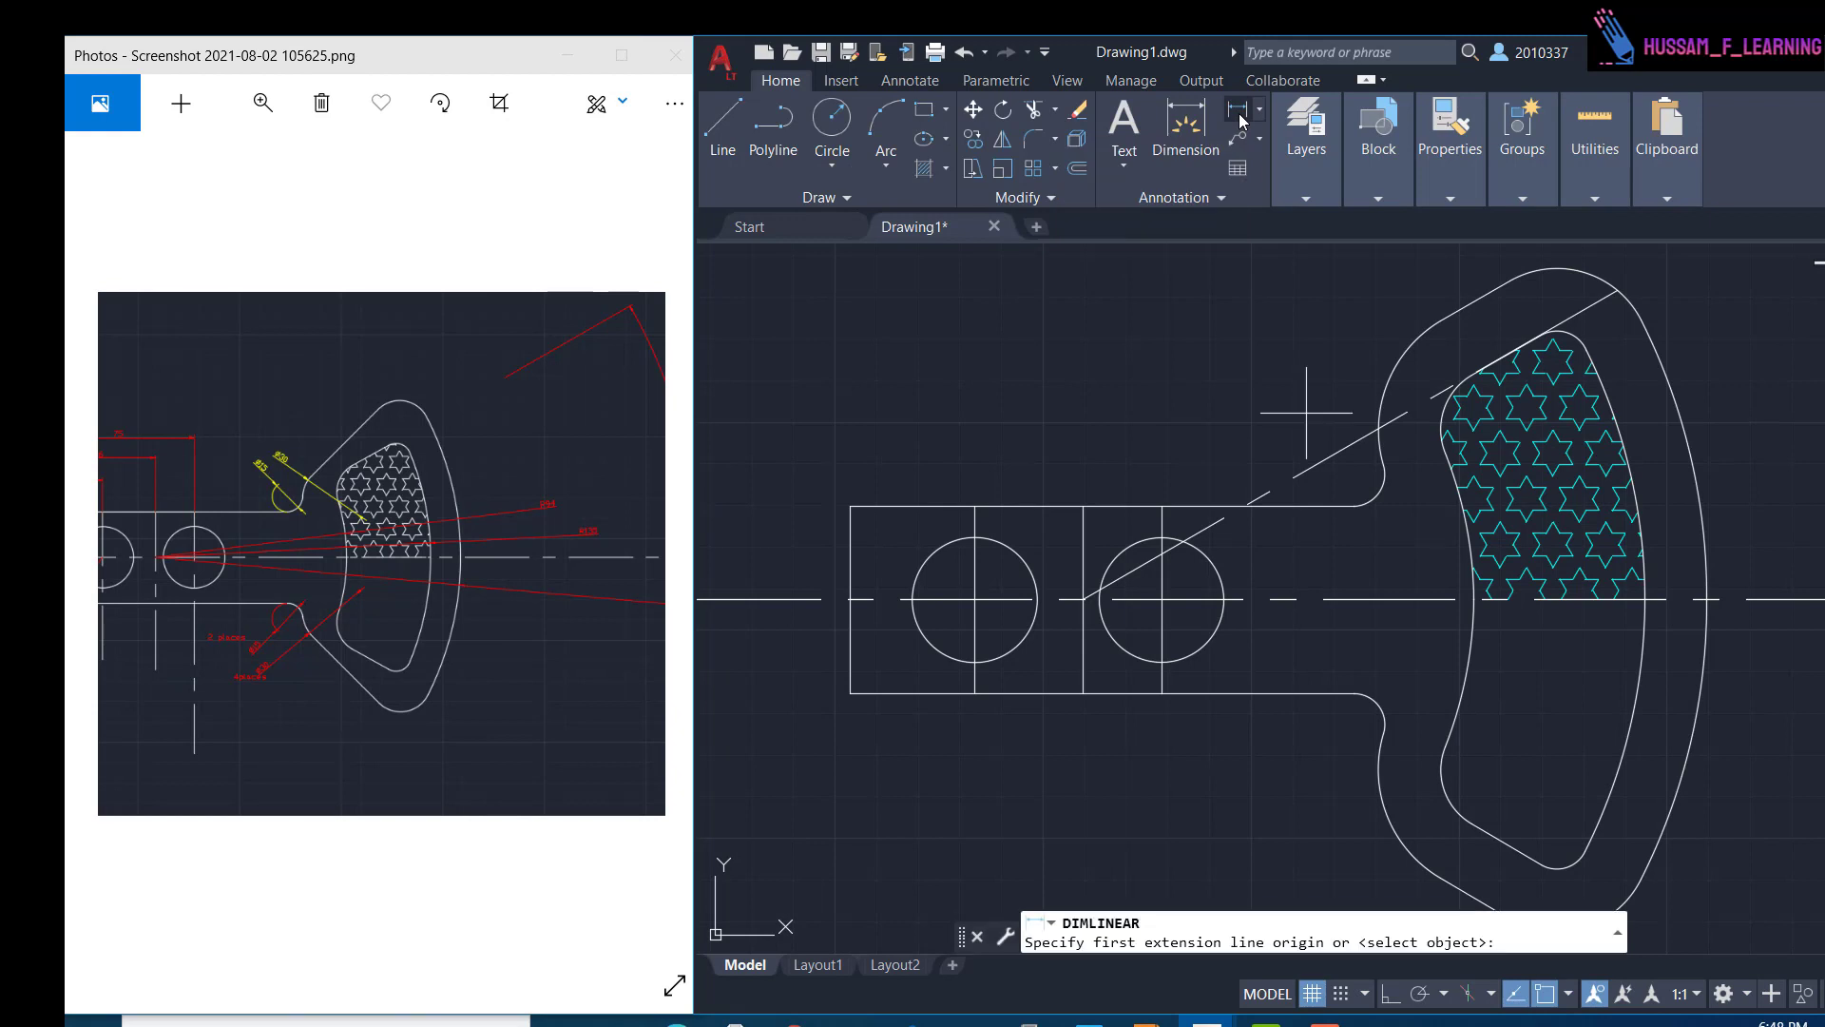
left_click(849, 507)
left_click(850, 693)
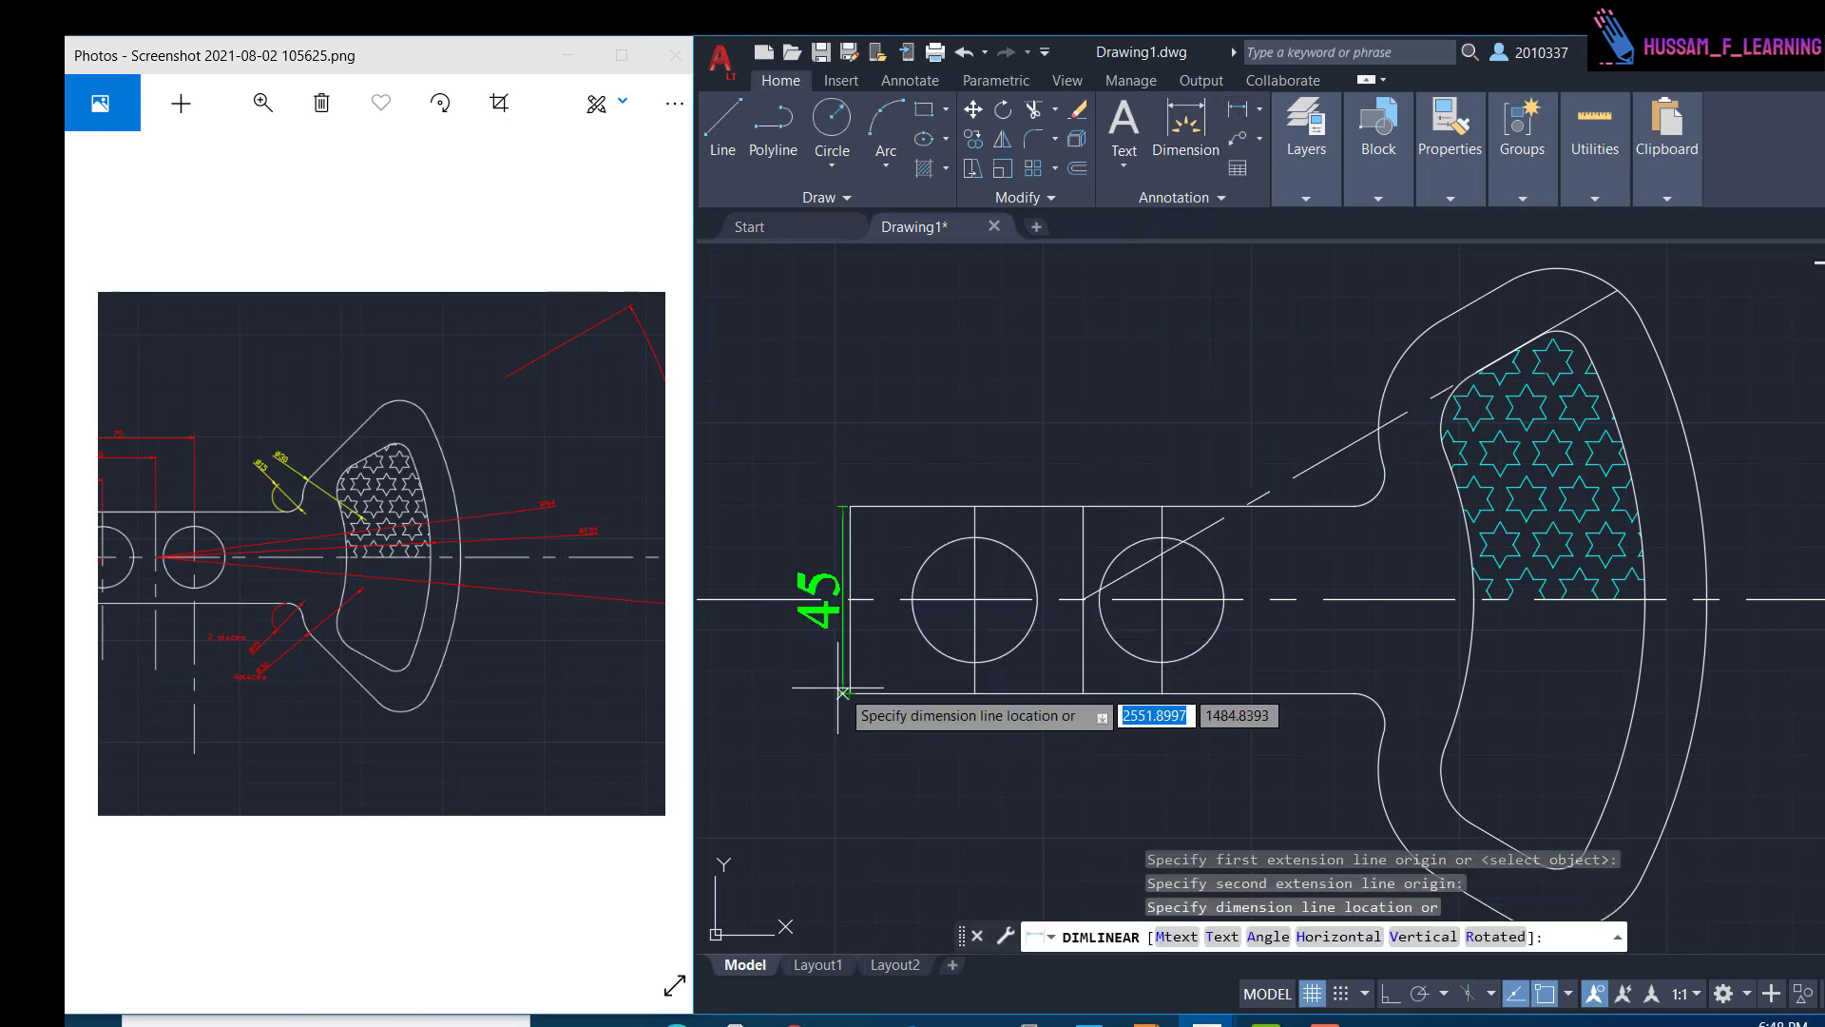
left_click(760, 682)
middle_click_drag(768, 682, 892, 633)
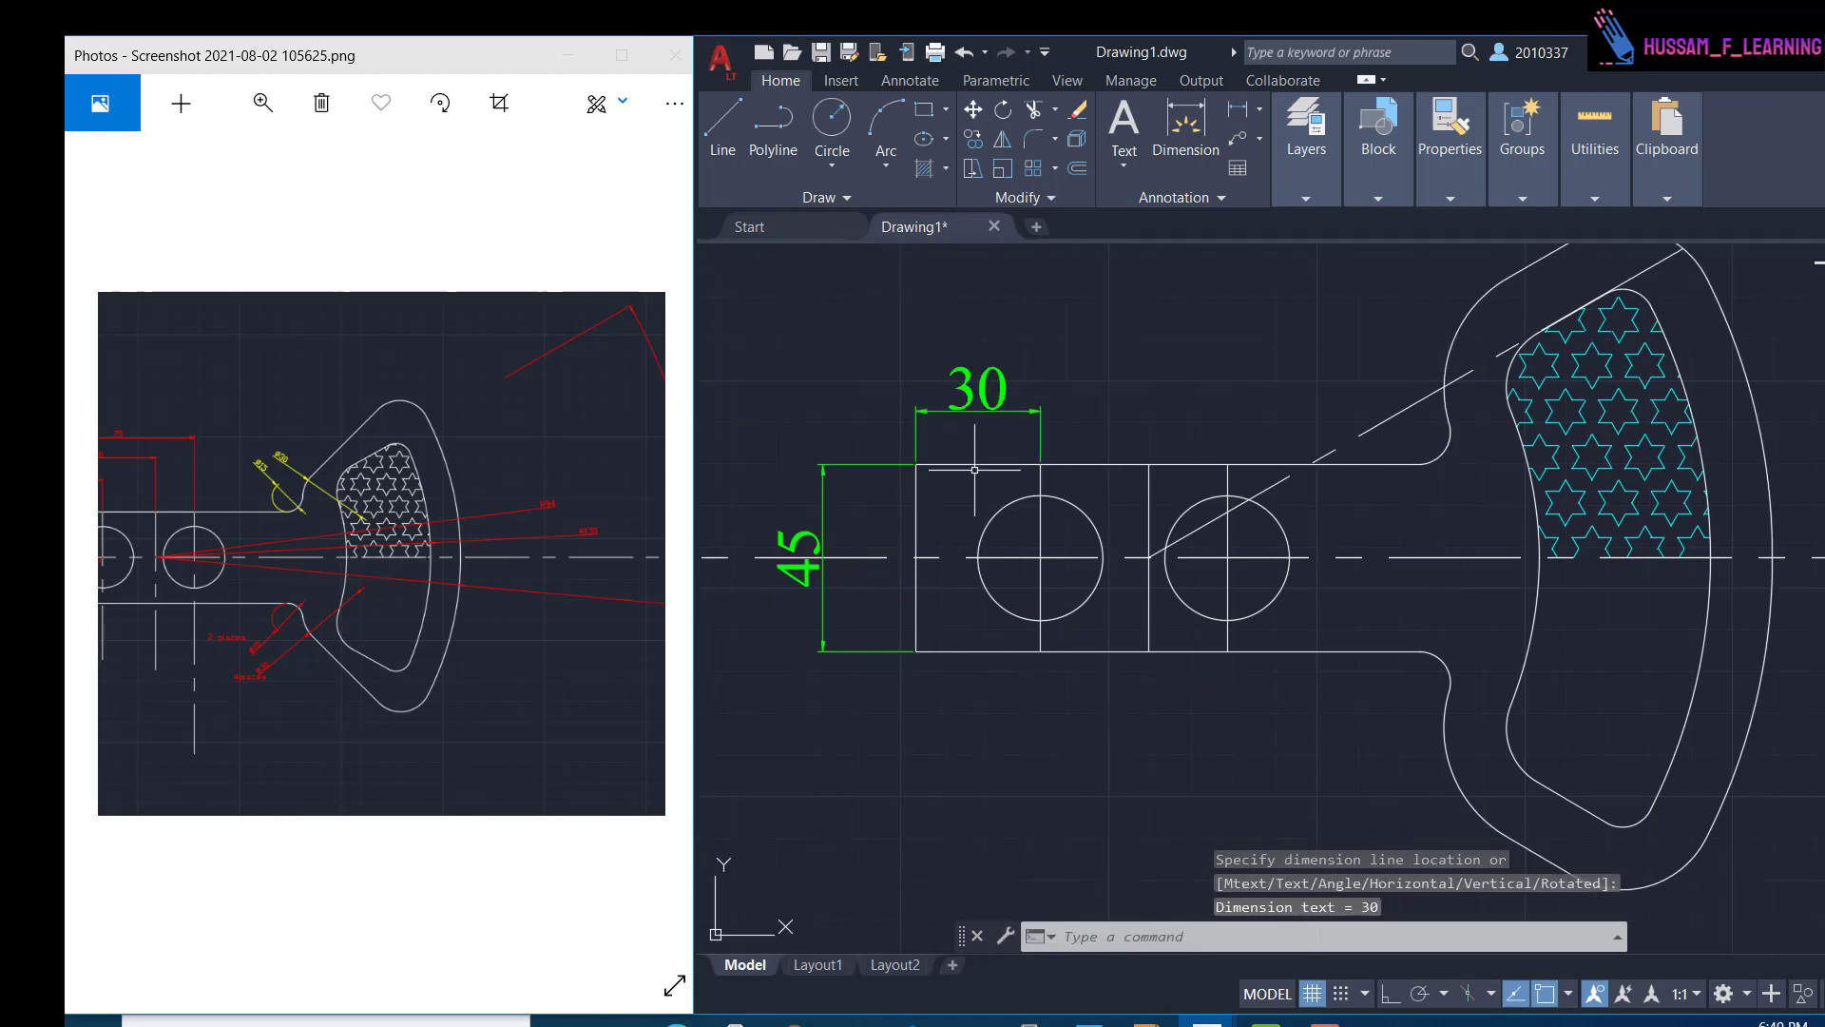
- Dimension the horizontal distances from the left edge to the middle vertical line and to the right hole's centreline, stacked above the existing dimension
key("Return")
left_click(915, 465)
left_click(1149, 464)
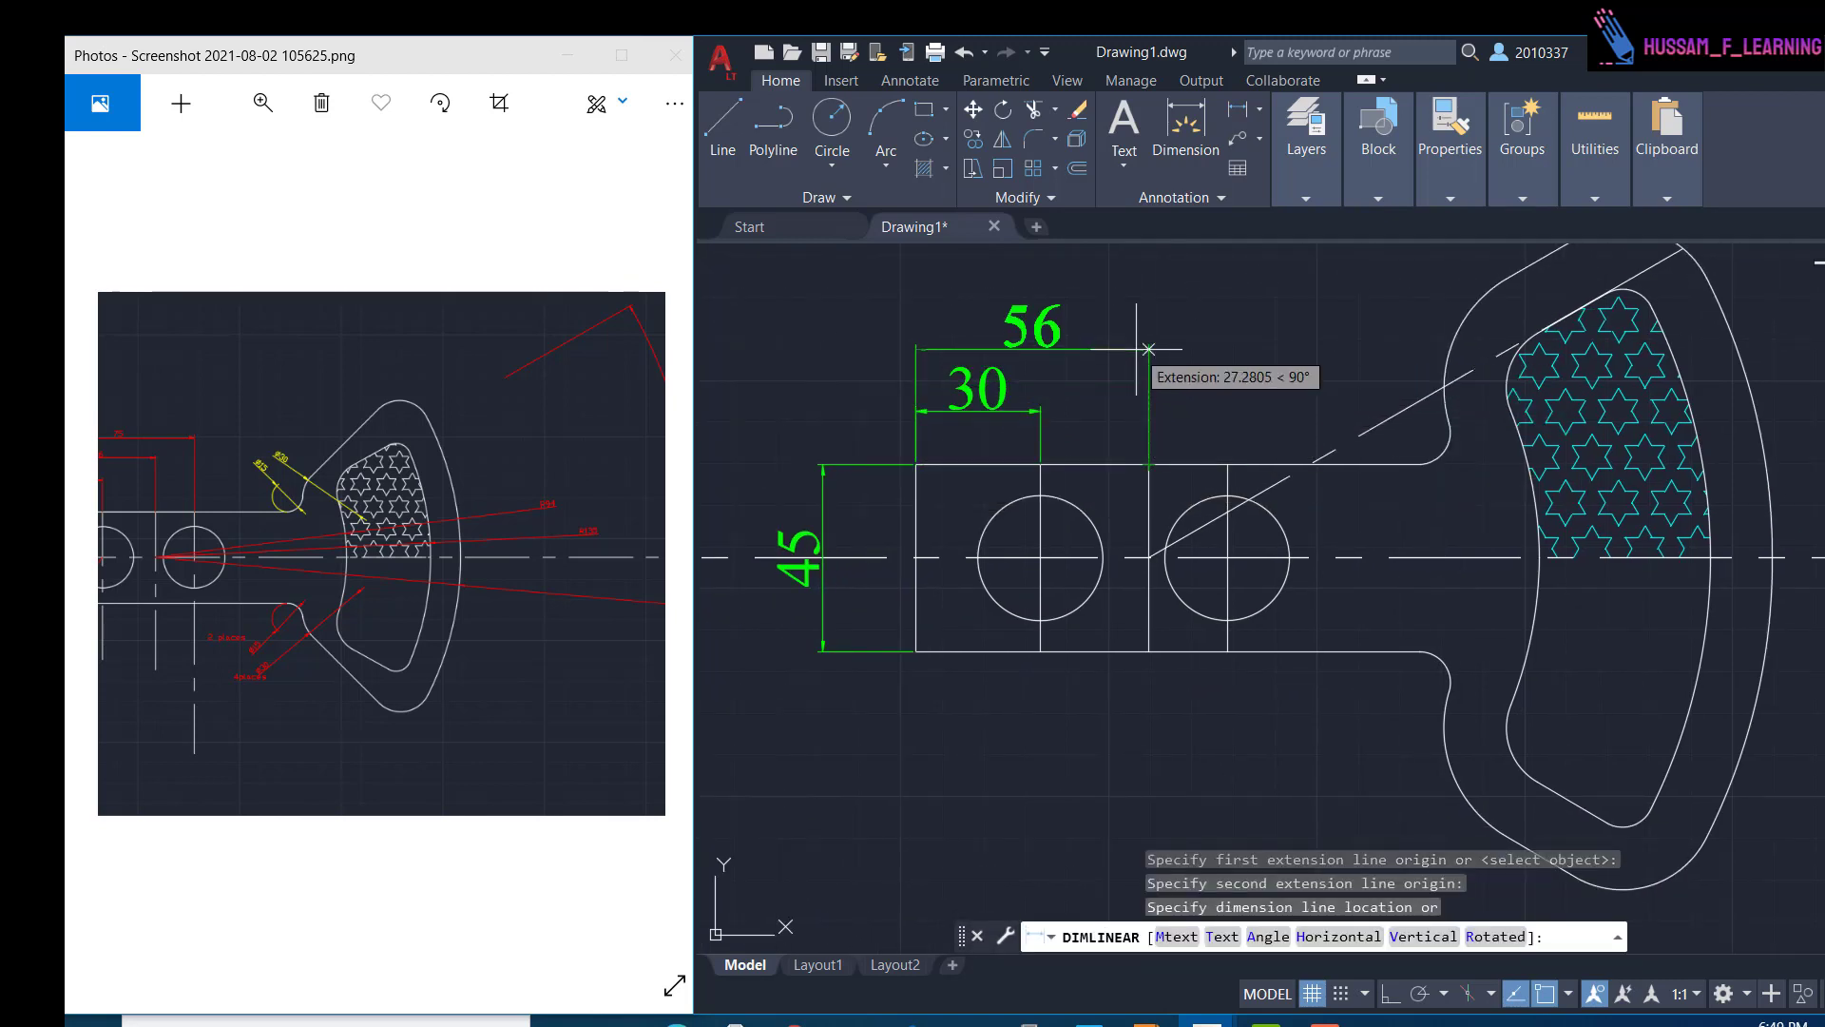
left_click(1136, 349)
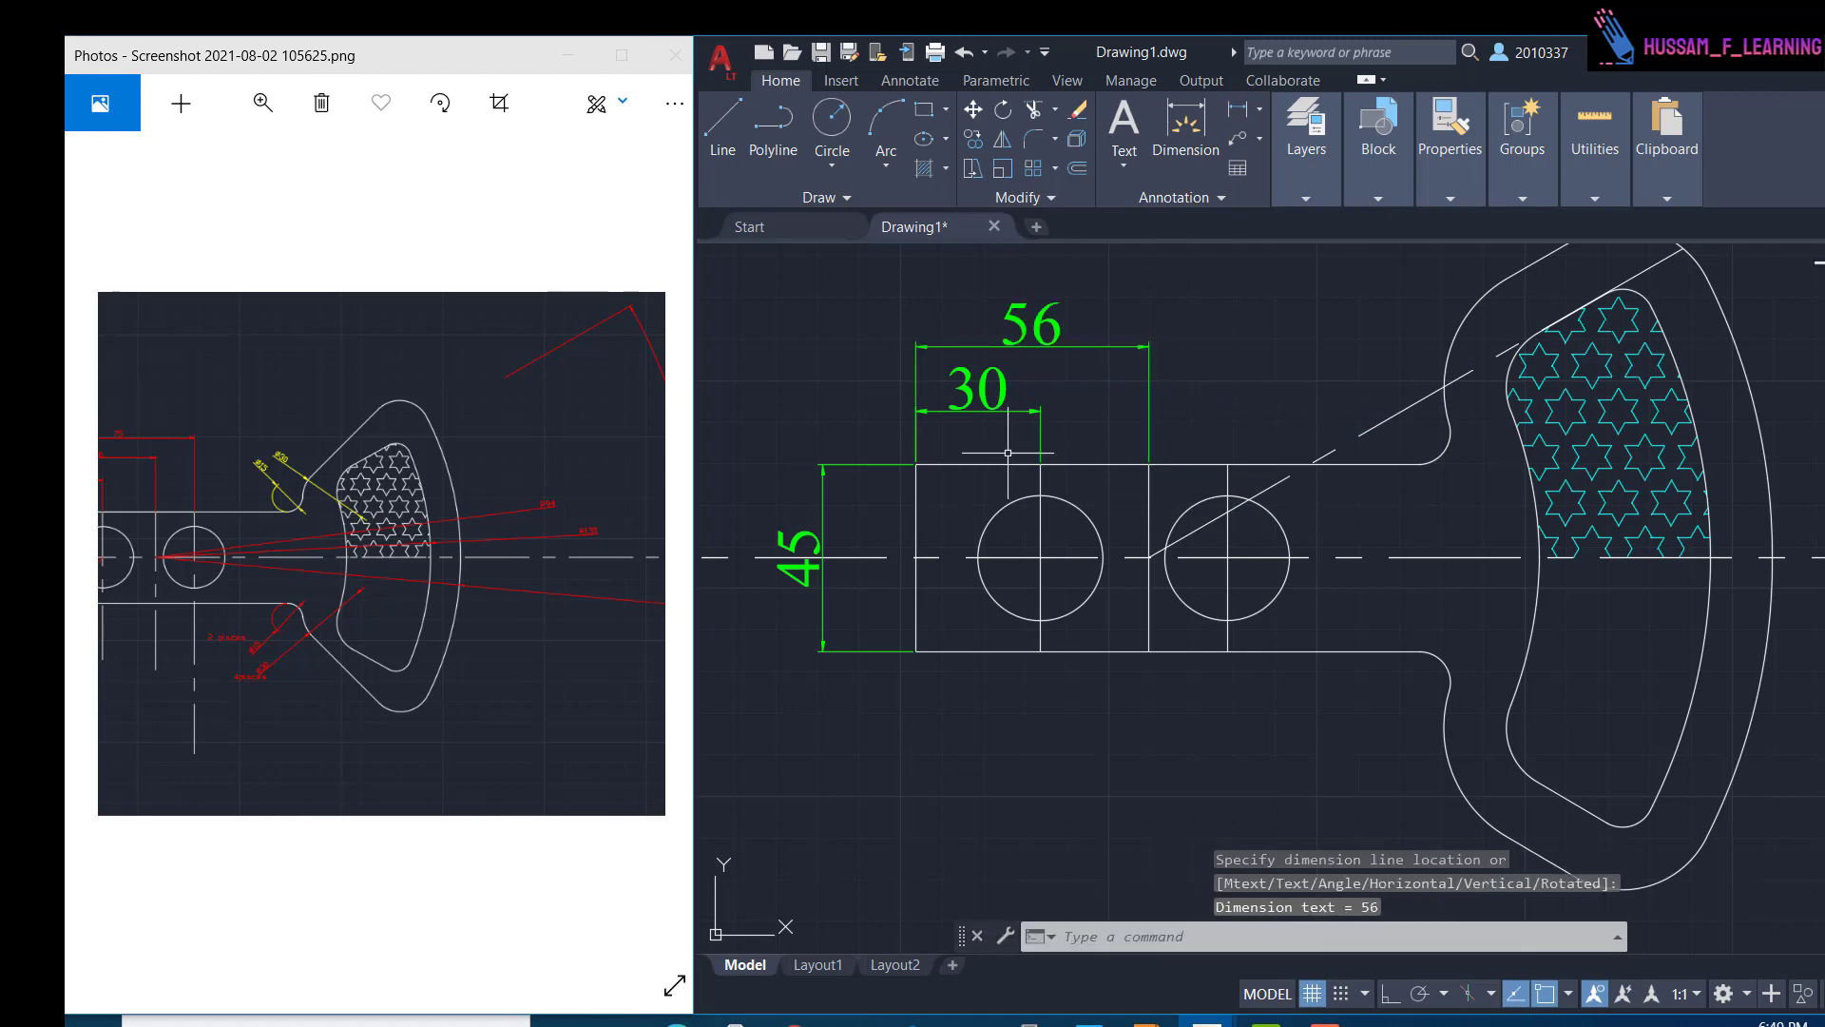
key("Return")
left_click(915, 465)
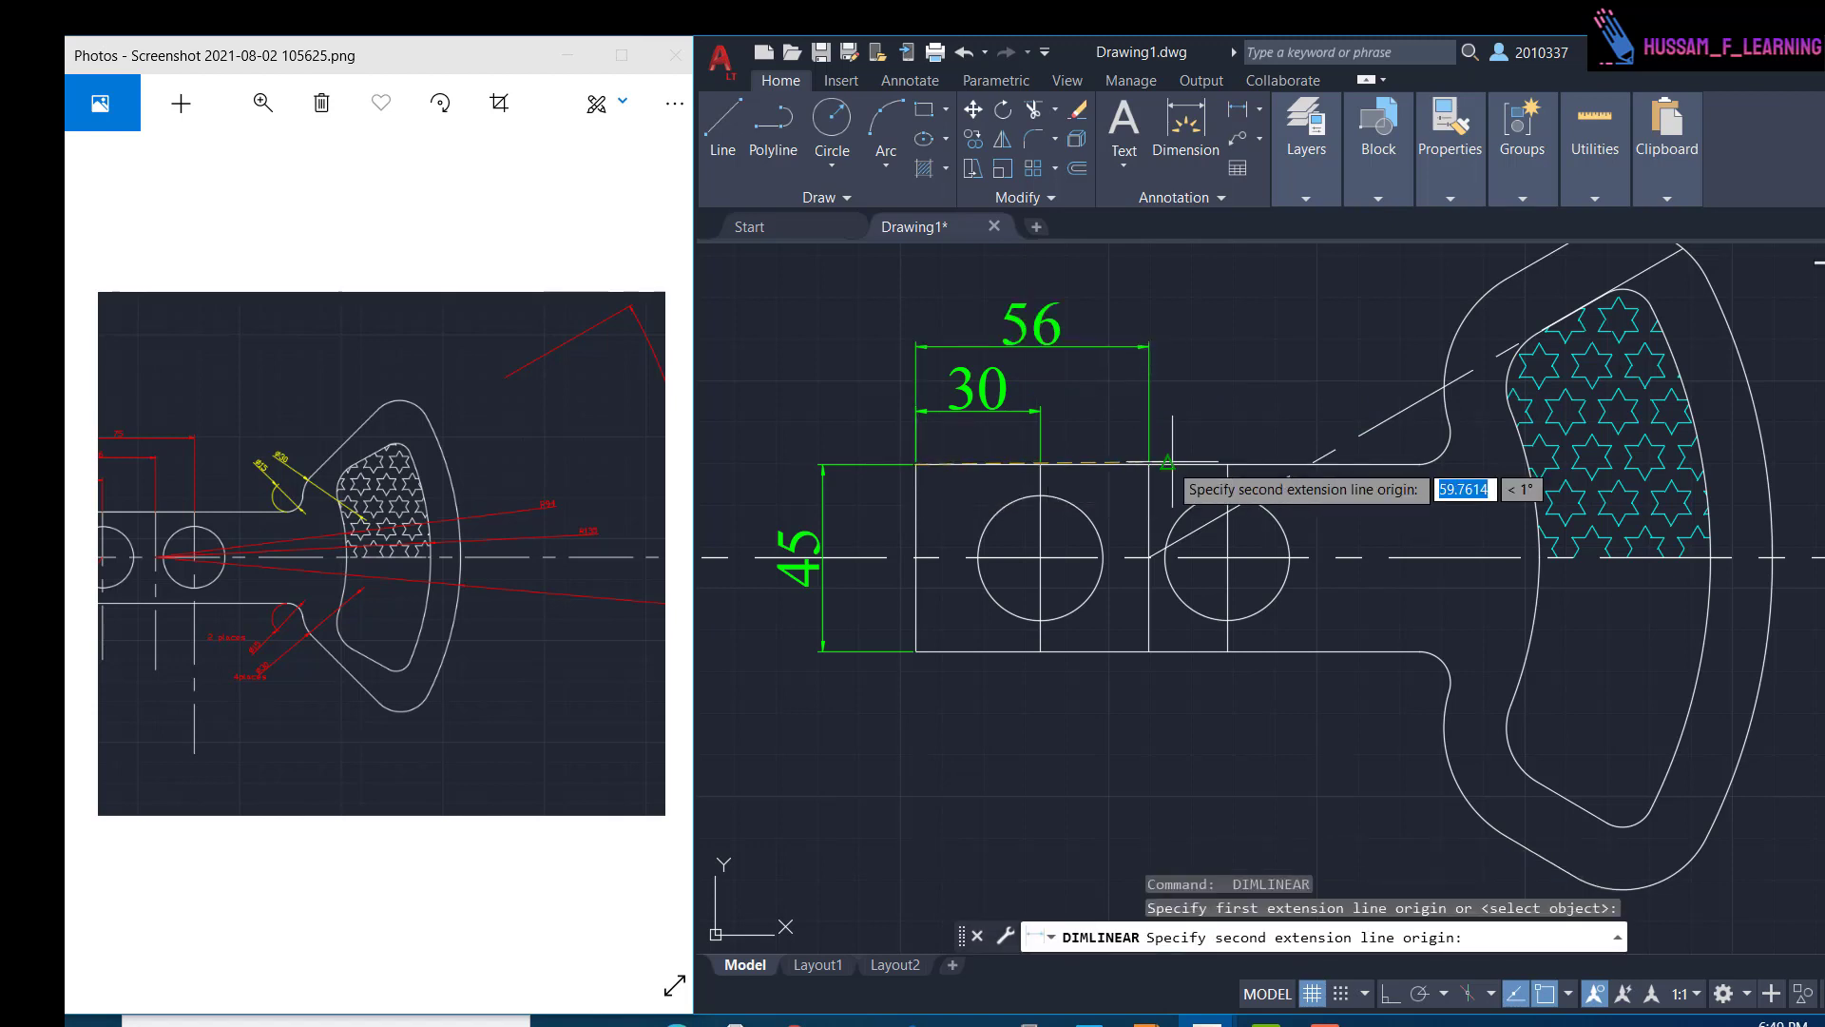
left_click(1227, 465)
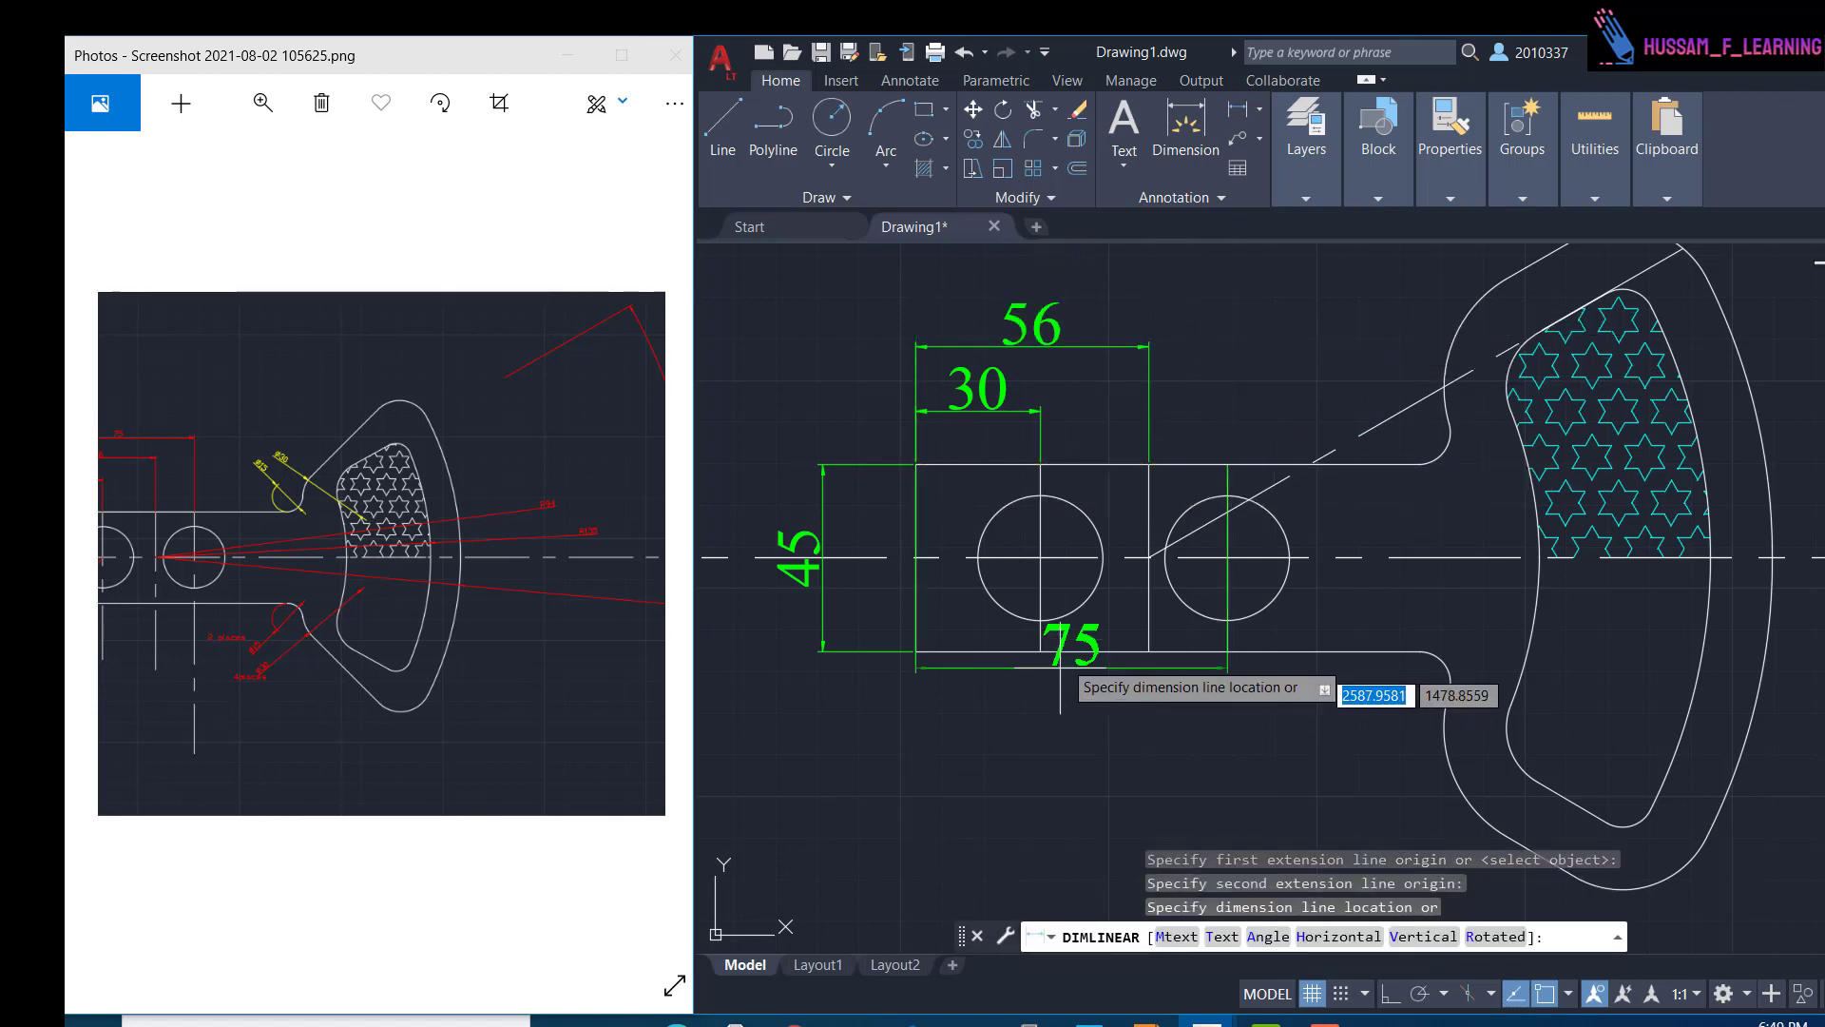
left_click(1111, 286)
- Add an angular dimension between the inclined line and the horizontal centerline, placed outside the handle's curved end
scroll(1132, 387, "down", 2)
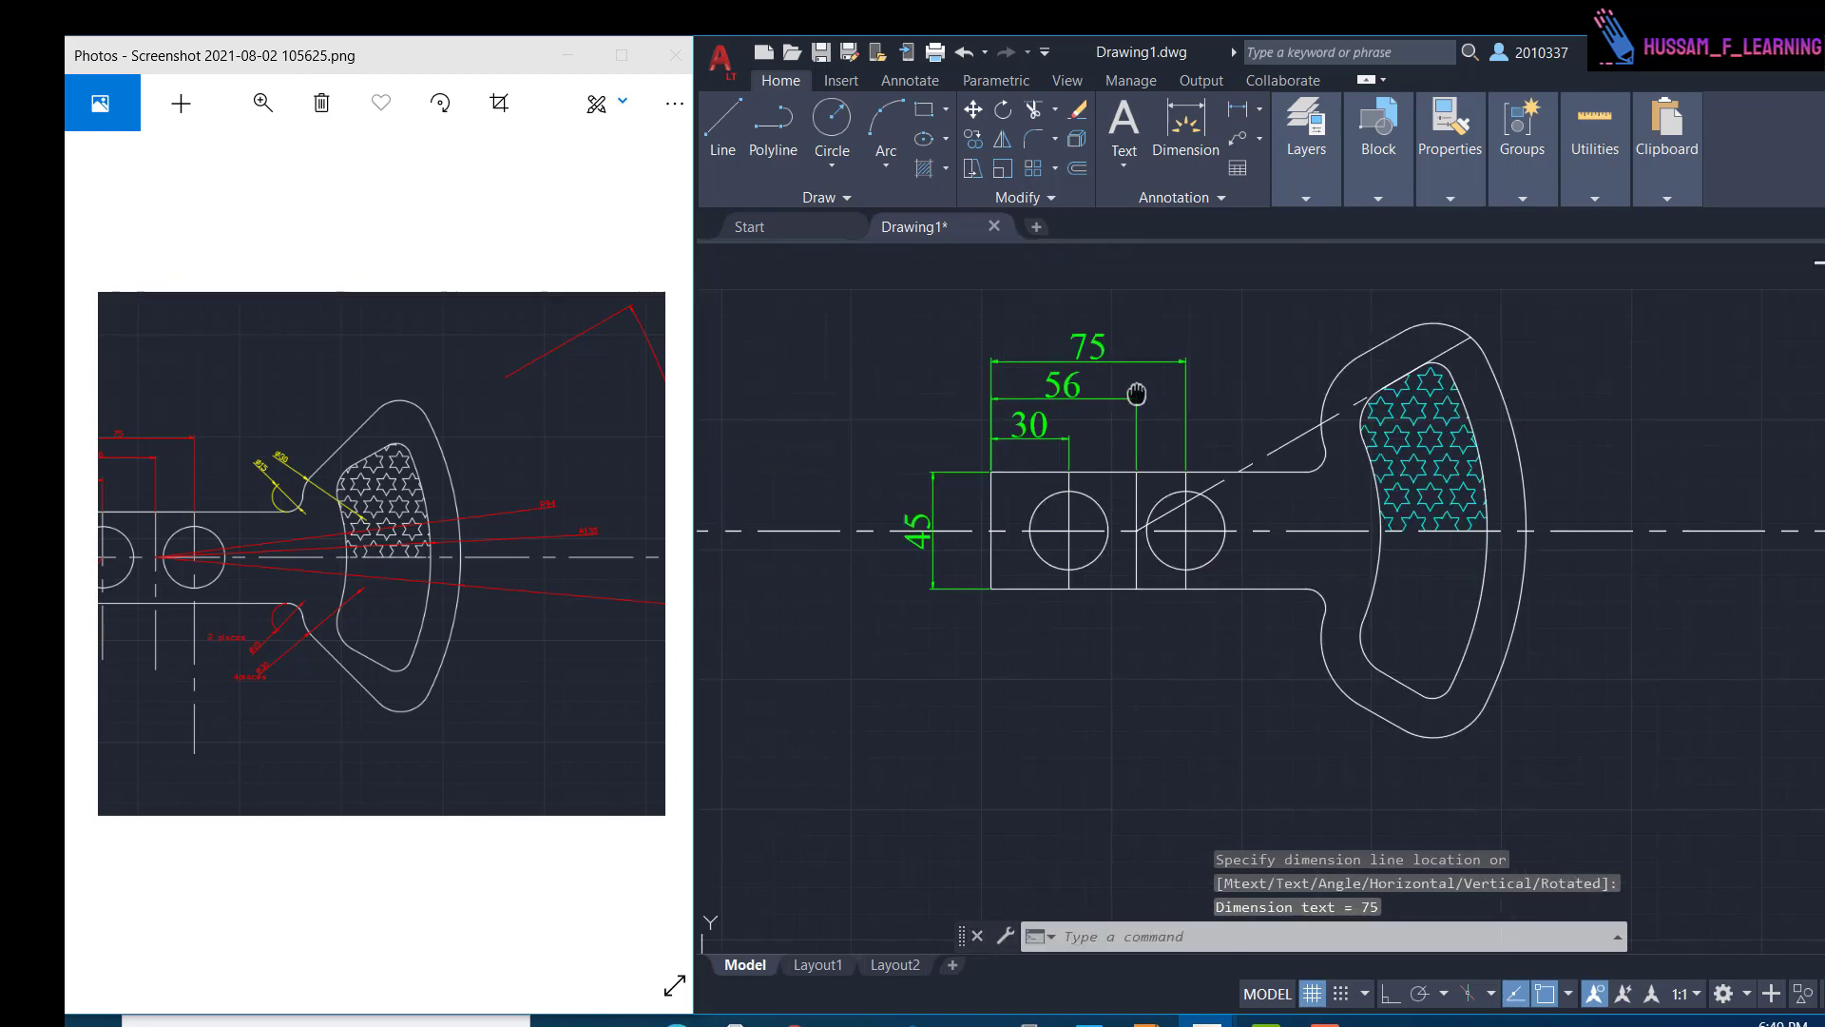
left_click_drag(323, 538, 412, 531)
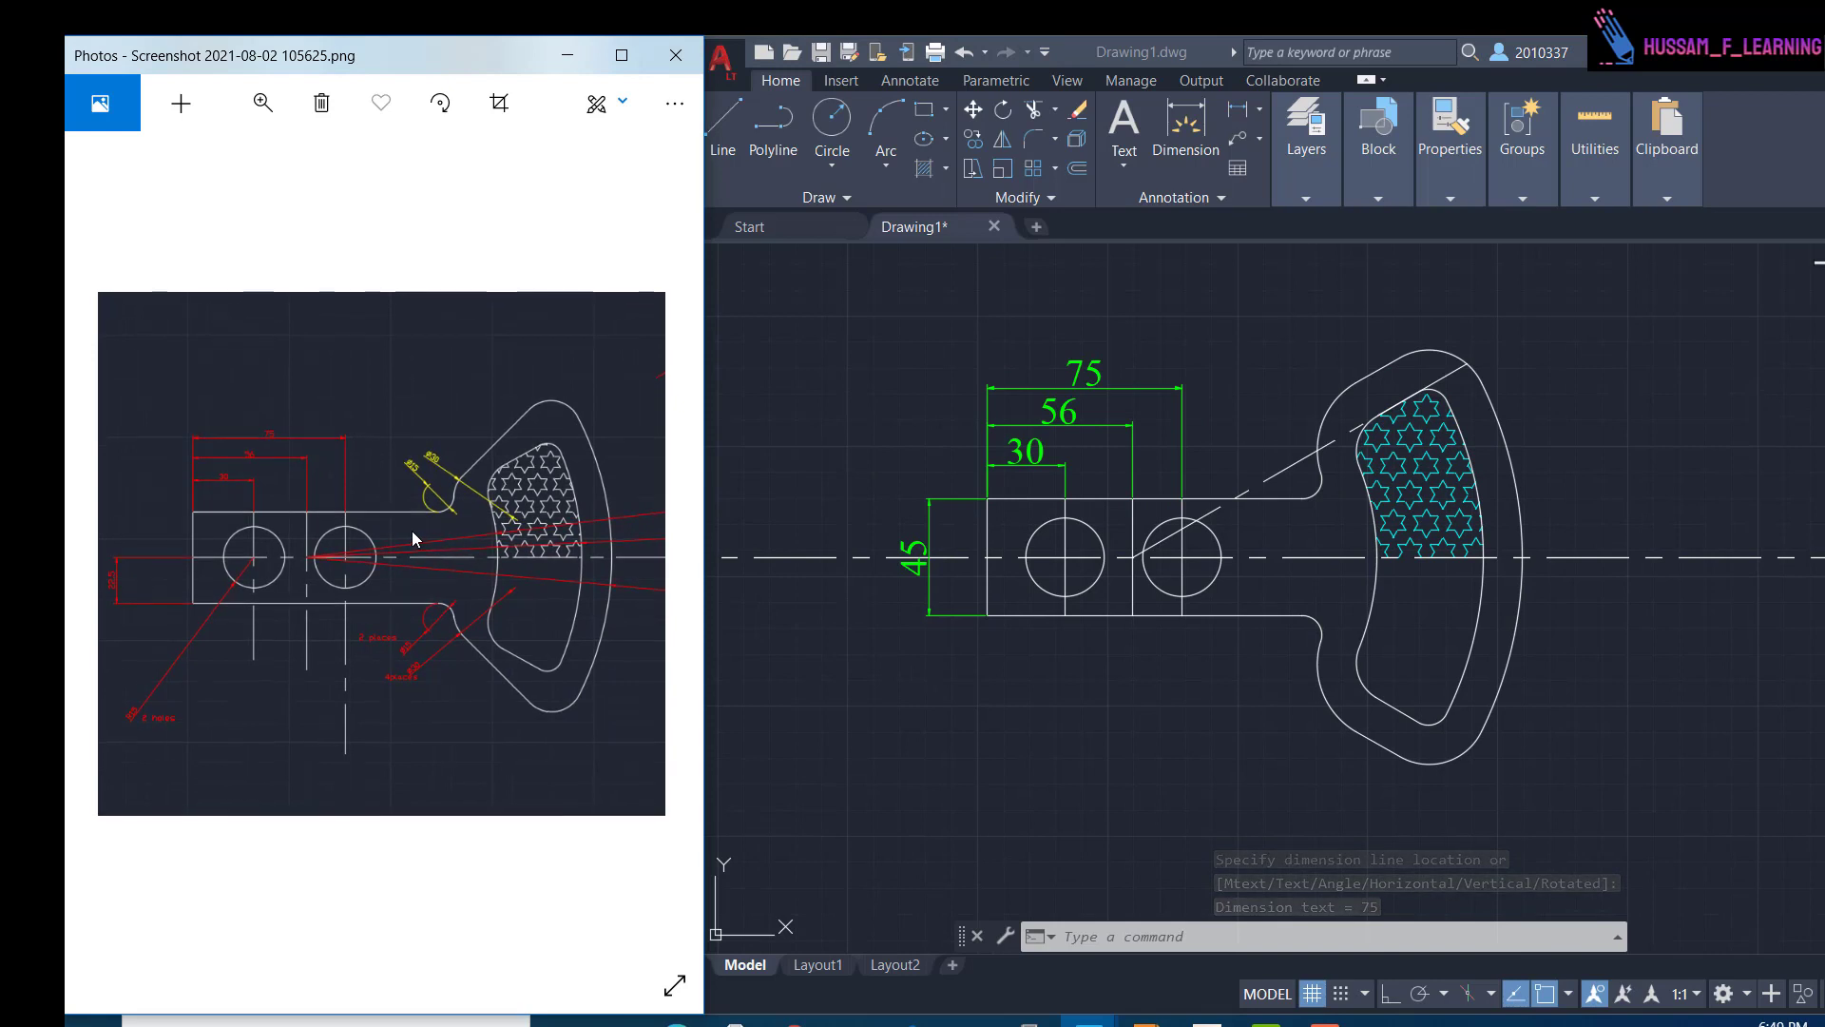
left_click(1118, 590)
scroll(1117, 589, "up", 2)
left_click(1259, 110)
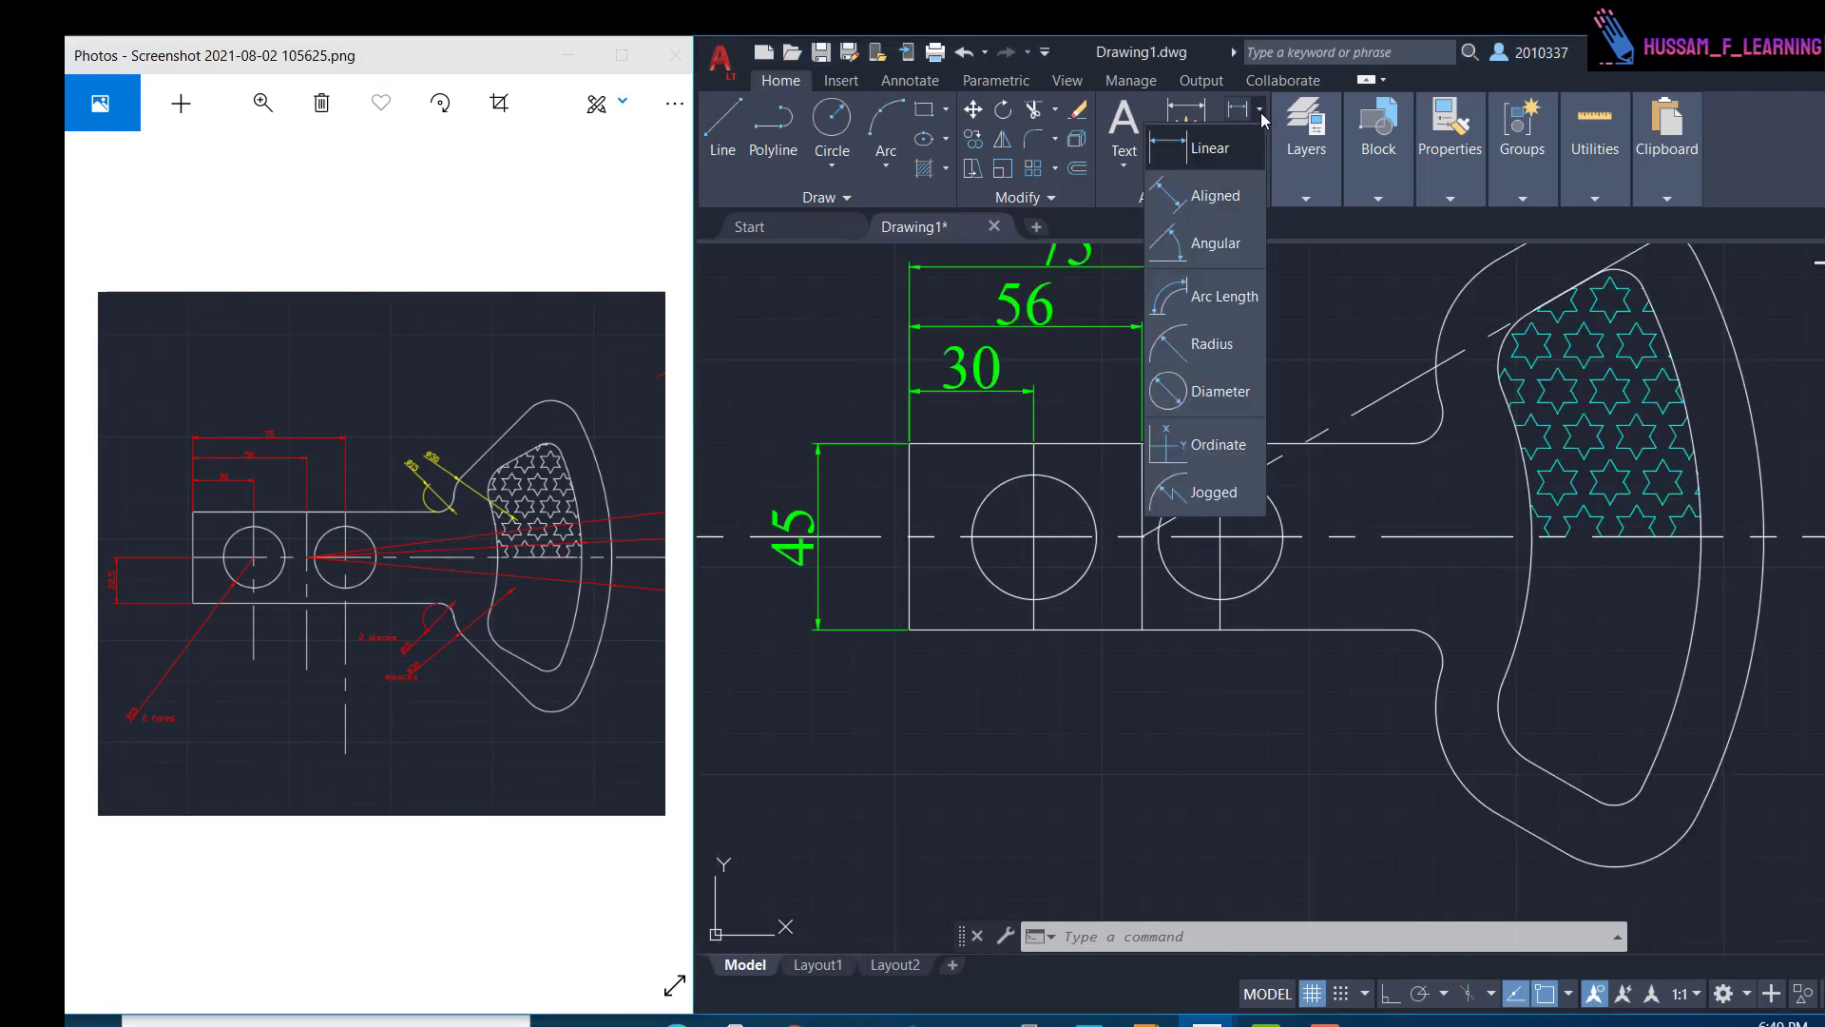
left_click(1211, 255)
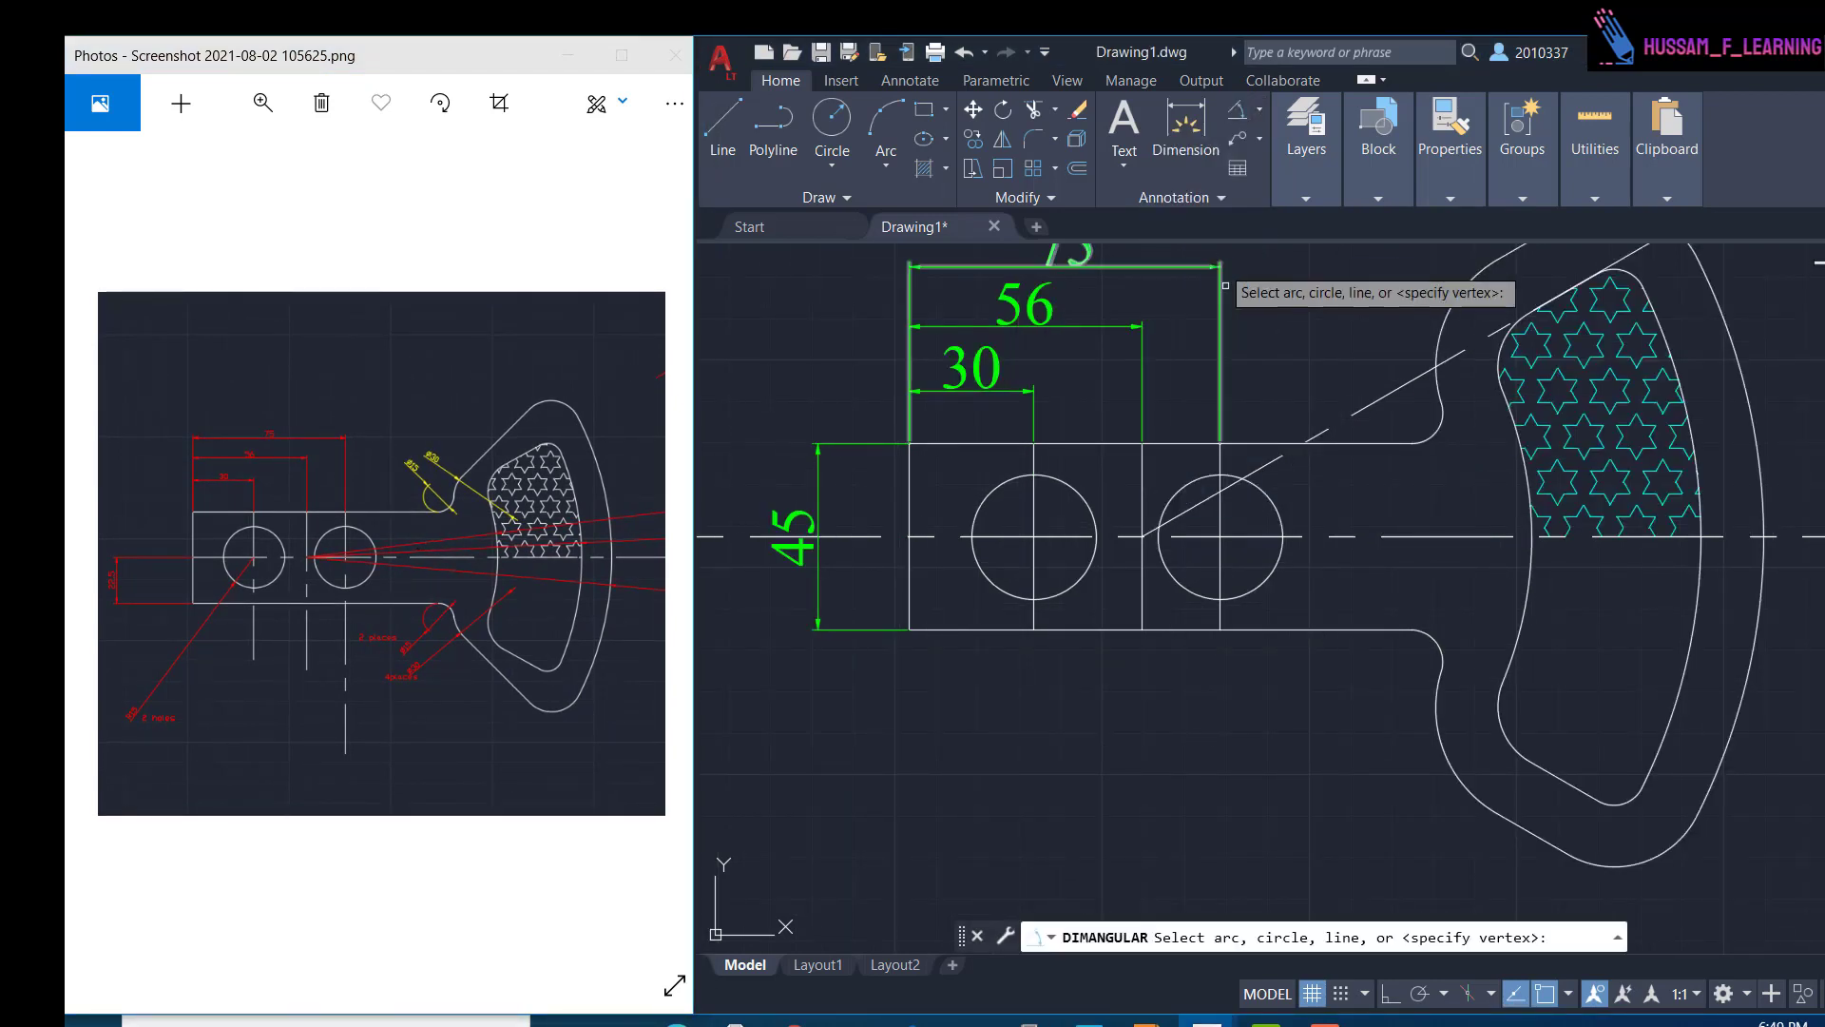
left_click(1227, 490)
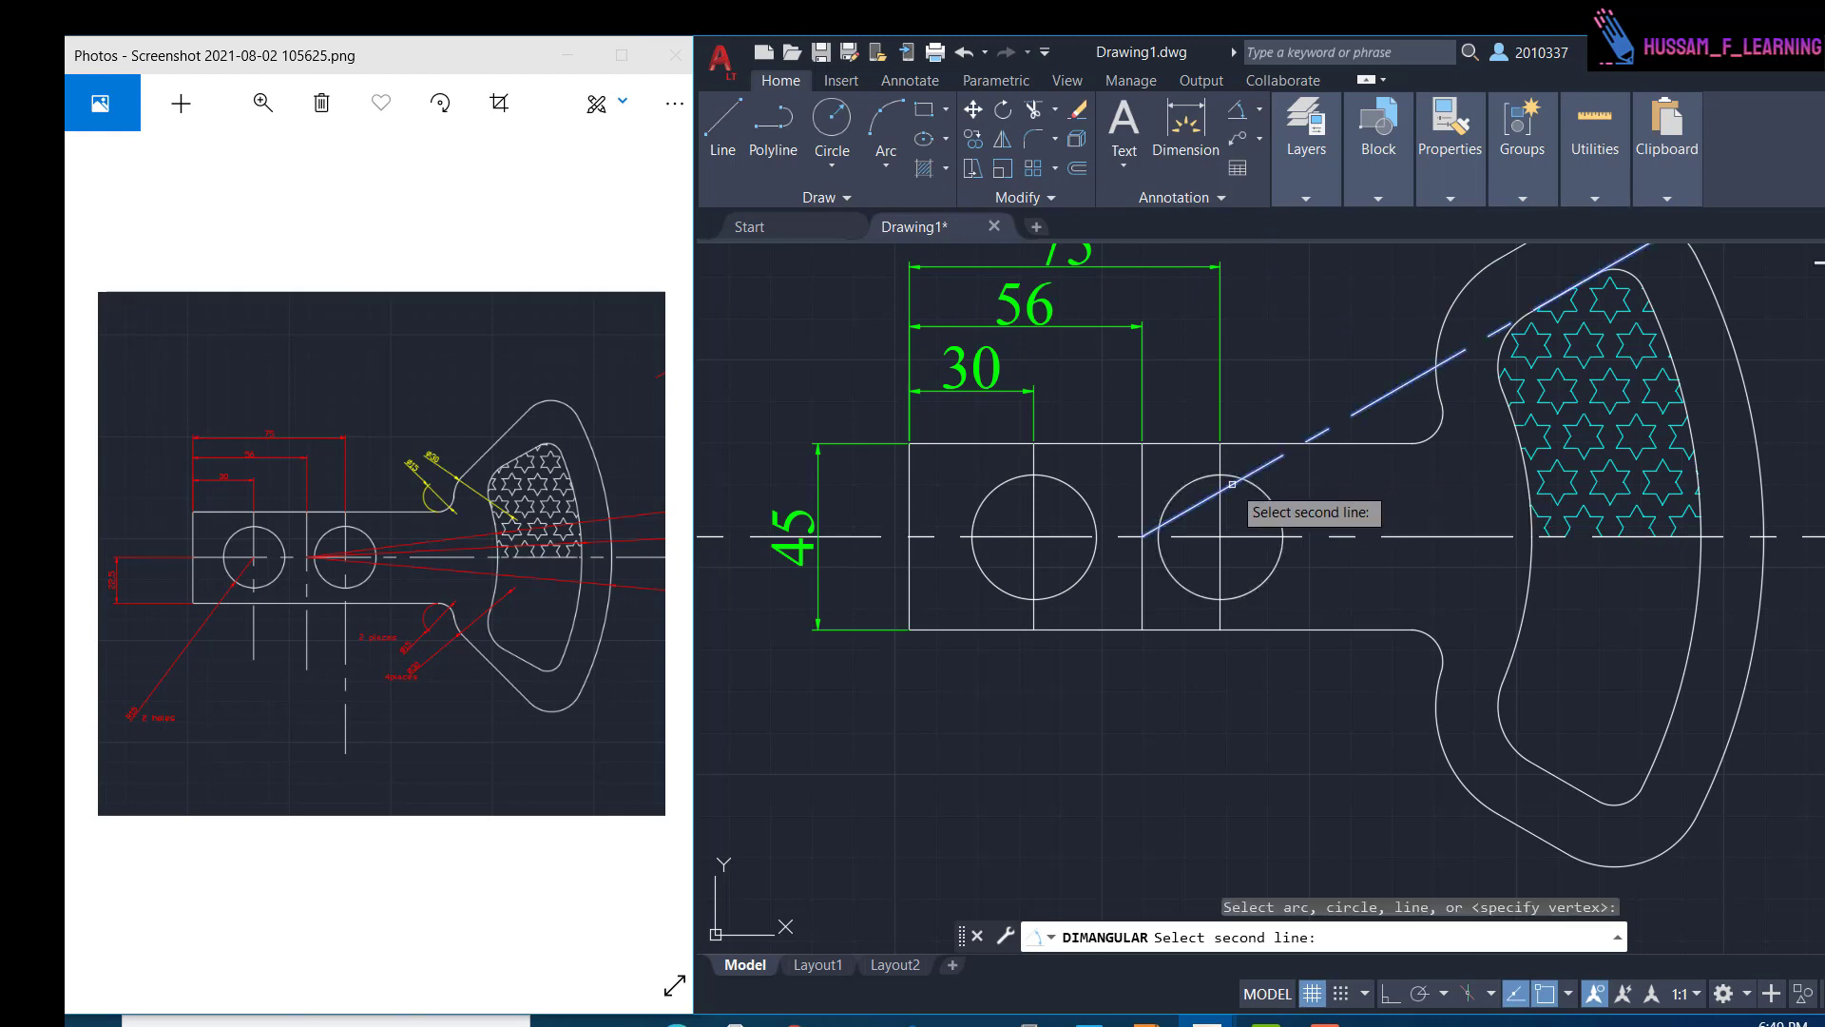
left_click(1242, 536)
left_click(1248, 537)
left_click(1248, 537)
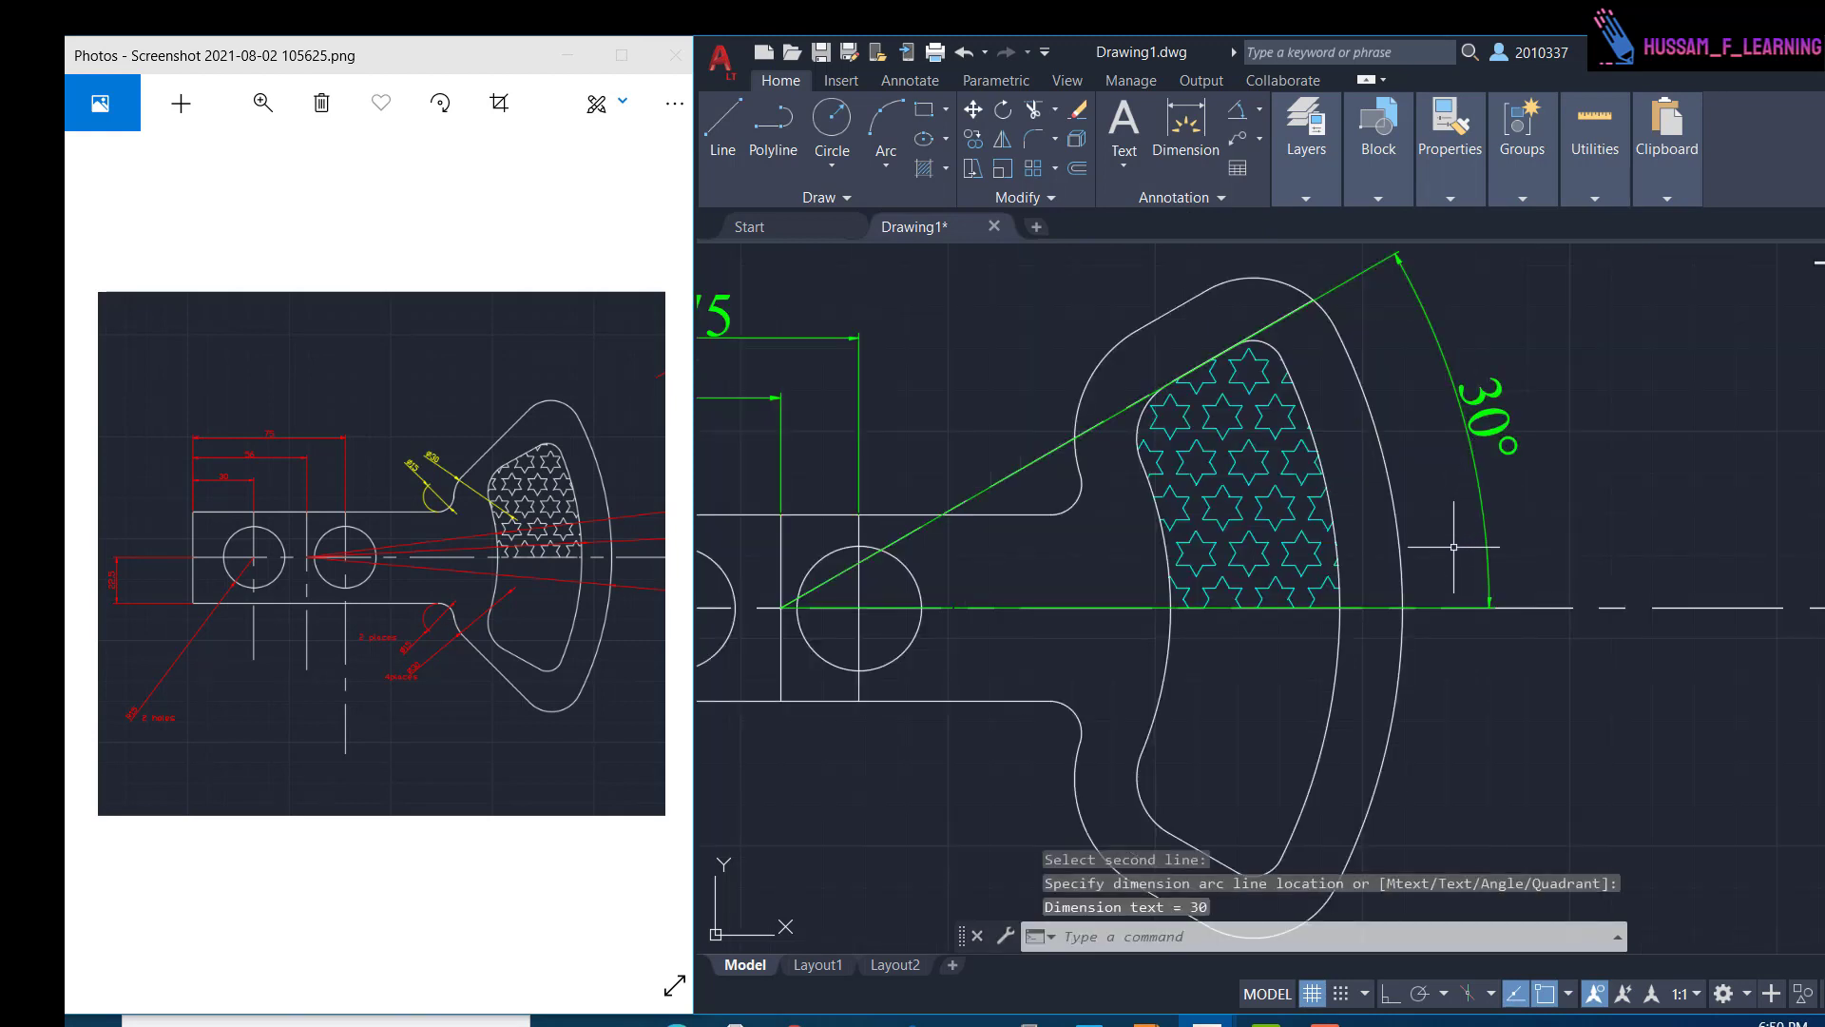
- Add radius dimensions to the handle's large outer arc and to the outer arc of the inner cutout, with their text beyond the curved end
middle_click_drag(1446, 530, 1508, 529)
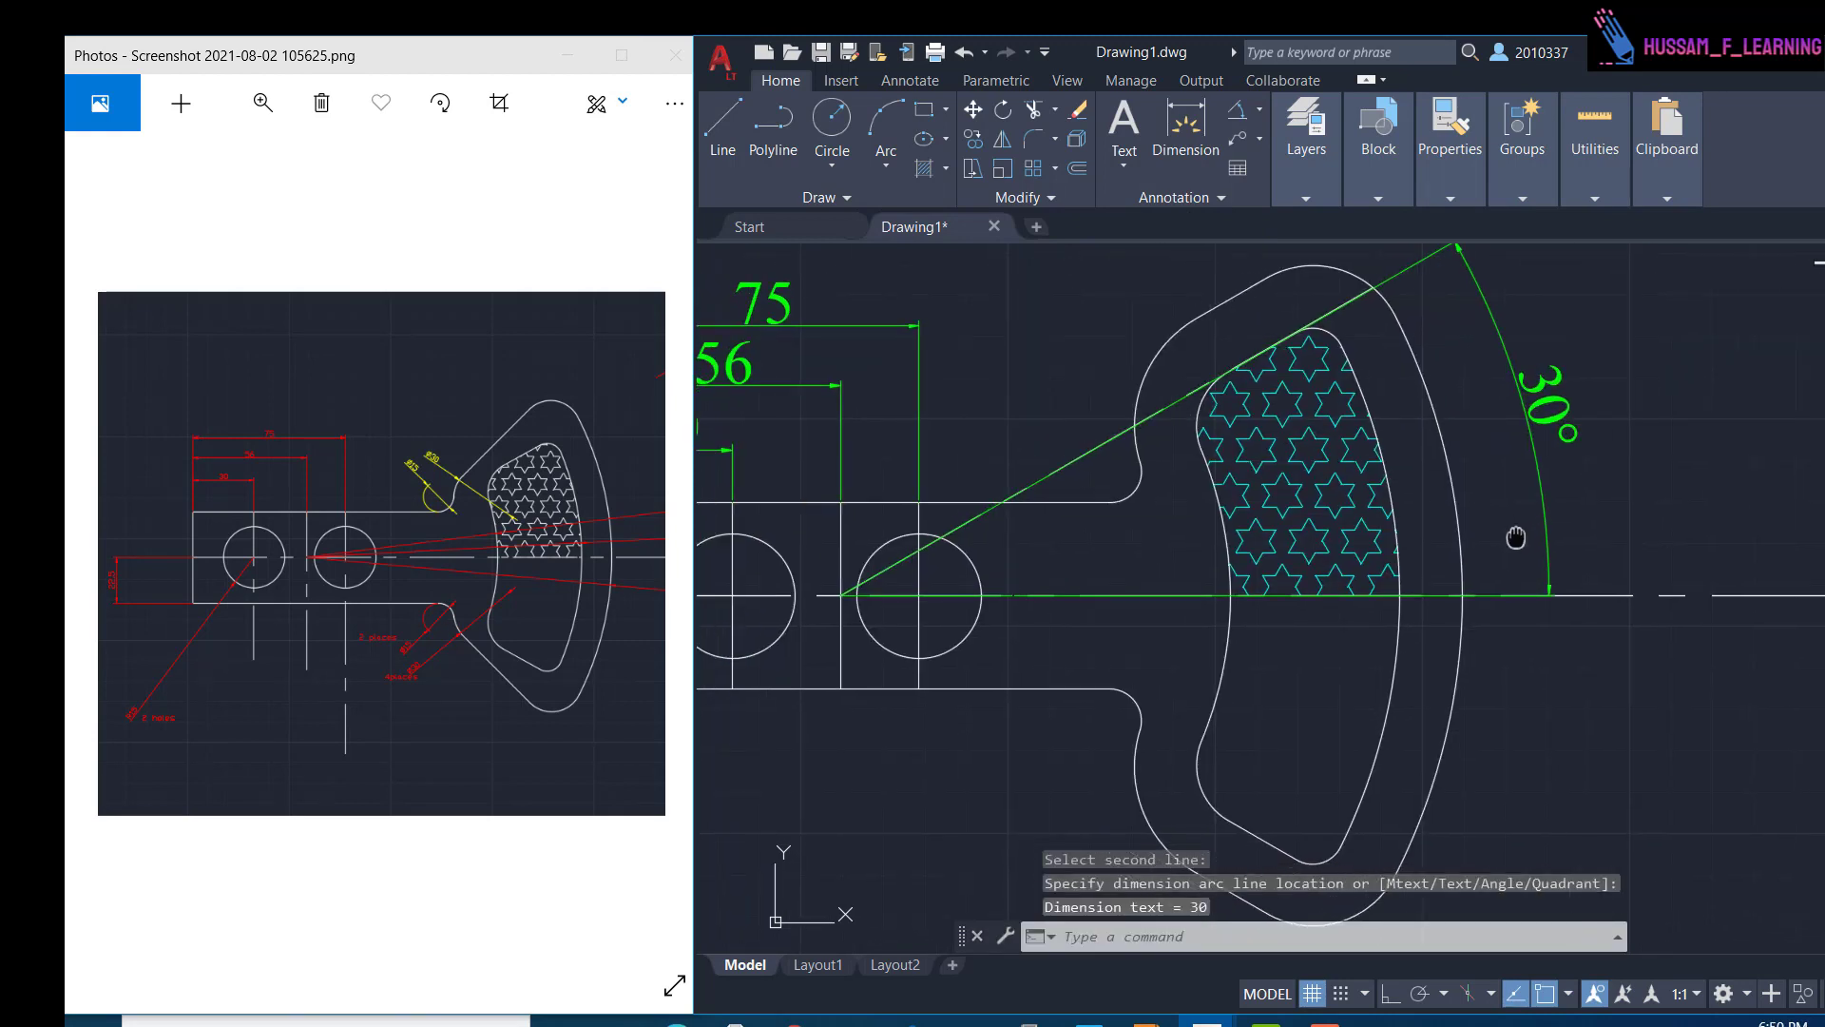
scroll(1516, 534, "down", 2)
left_click(1258, 110)
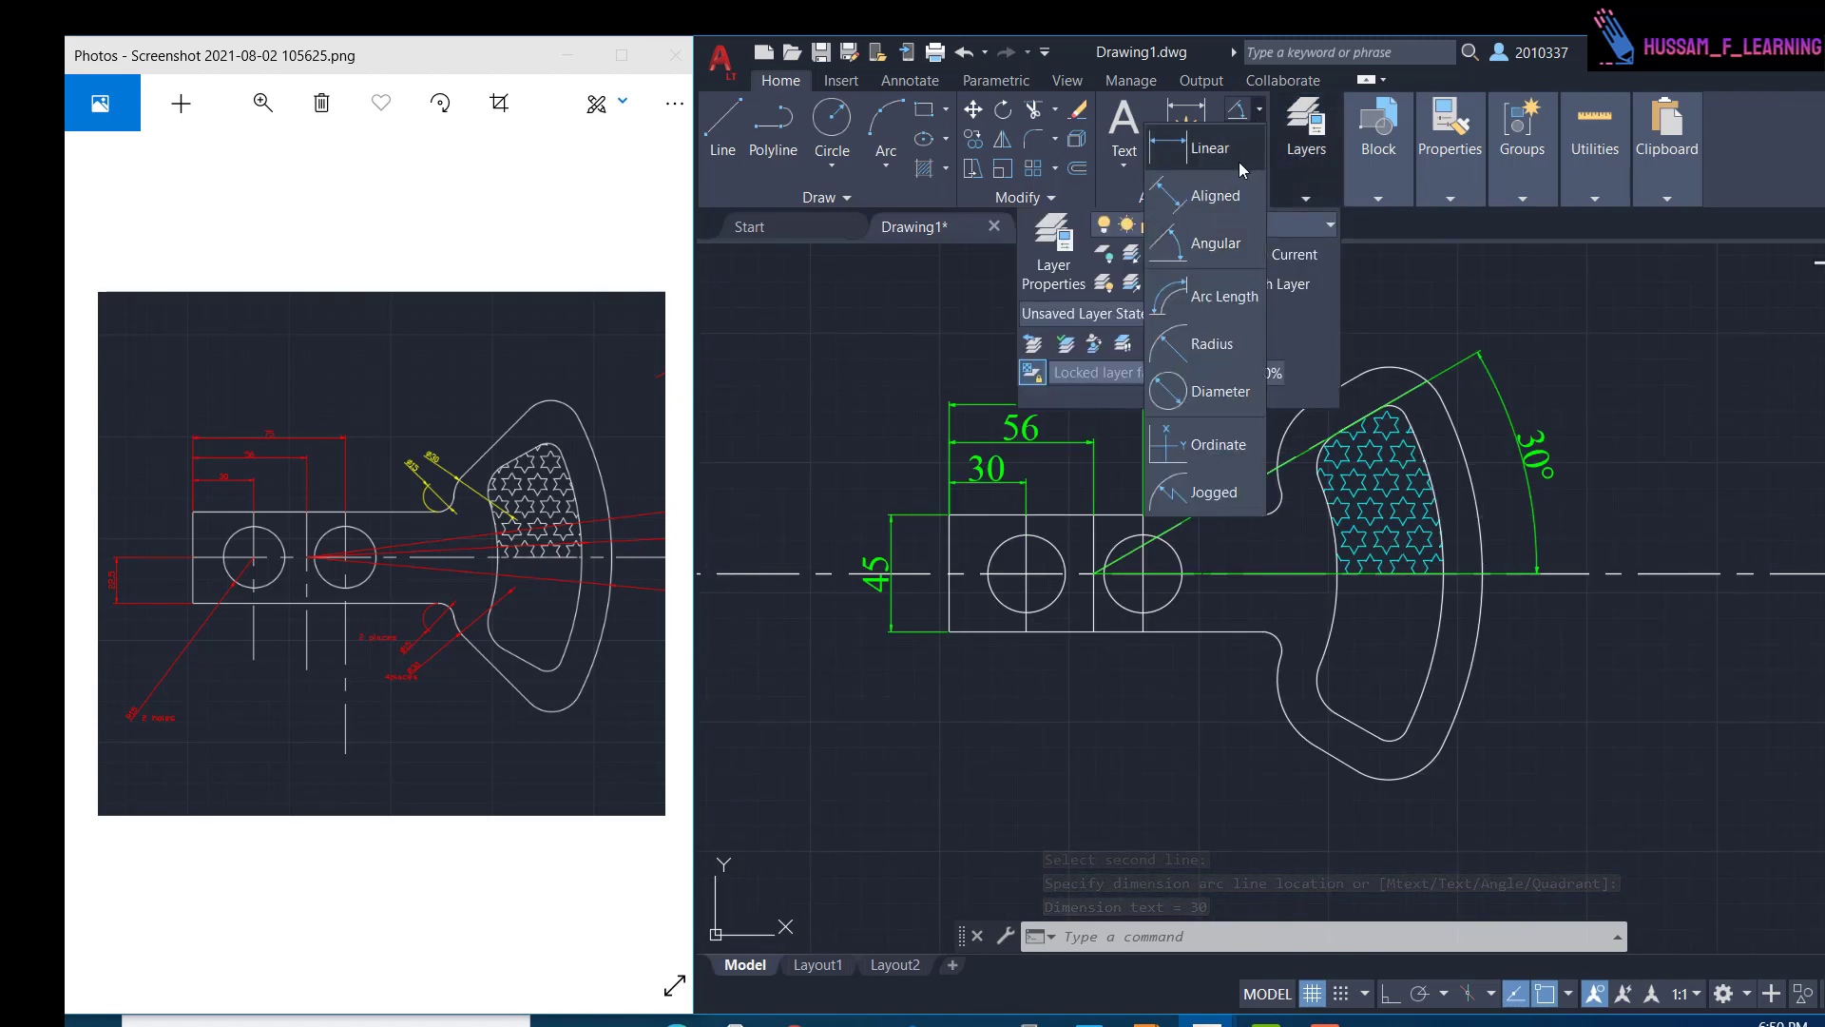
left_click(1227, 354)
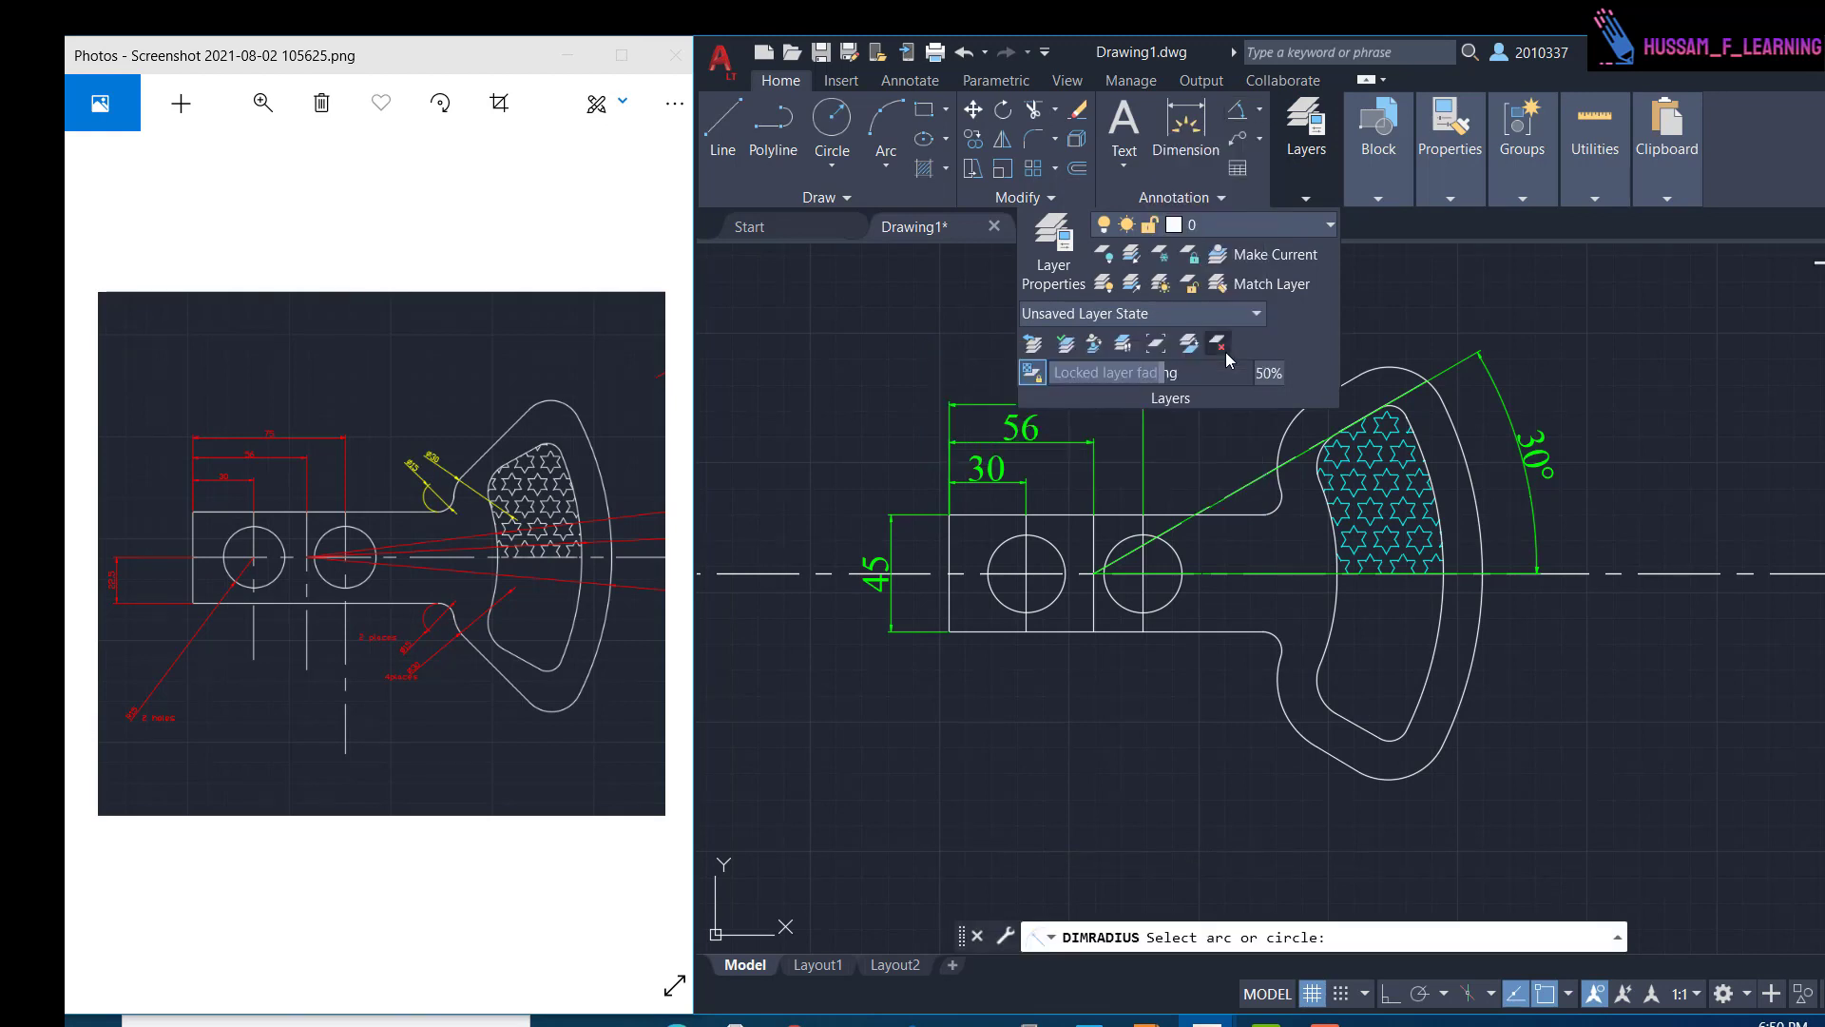
left_click(1482, 539)
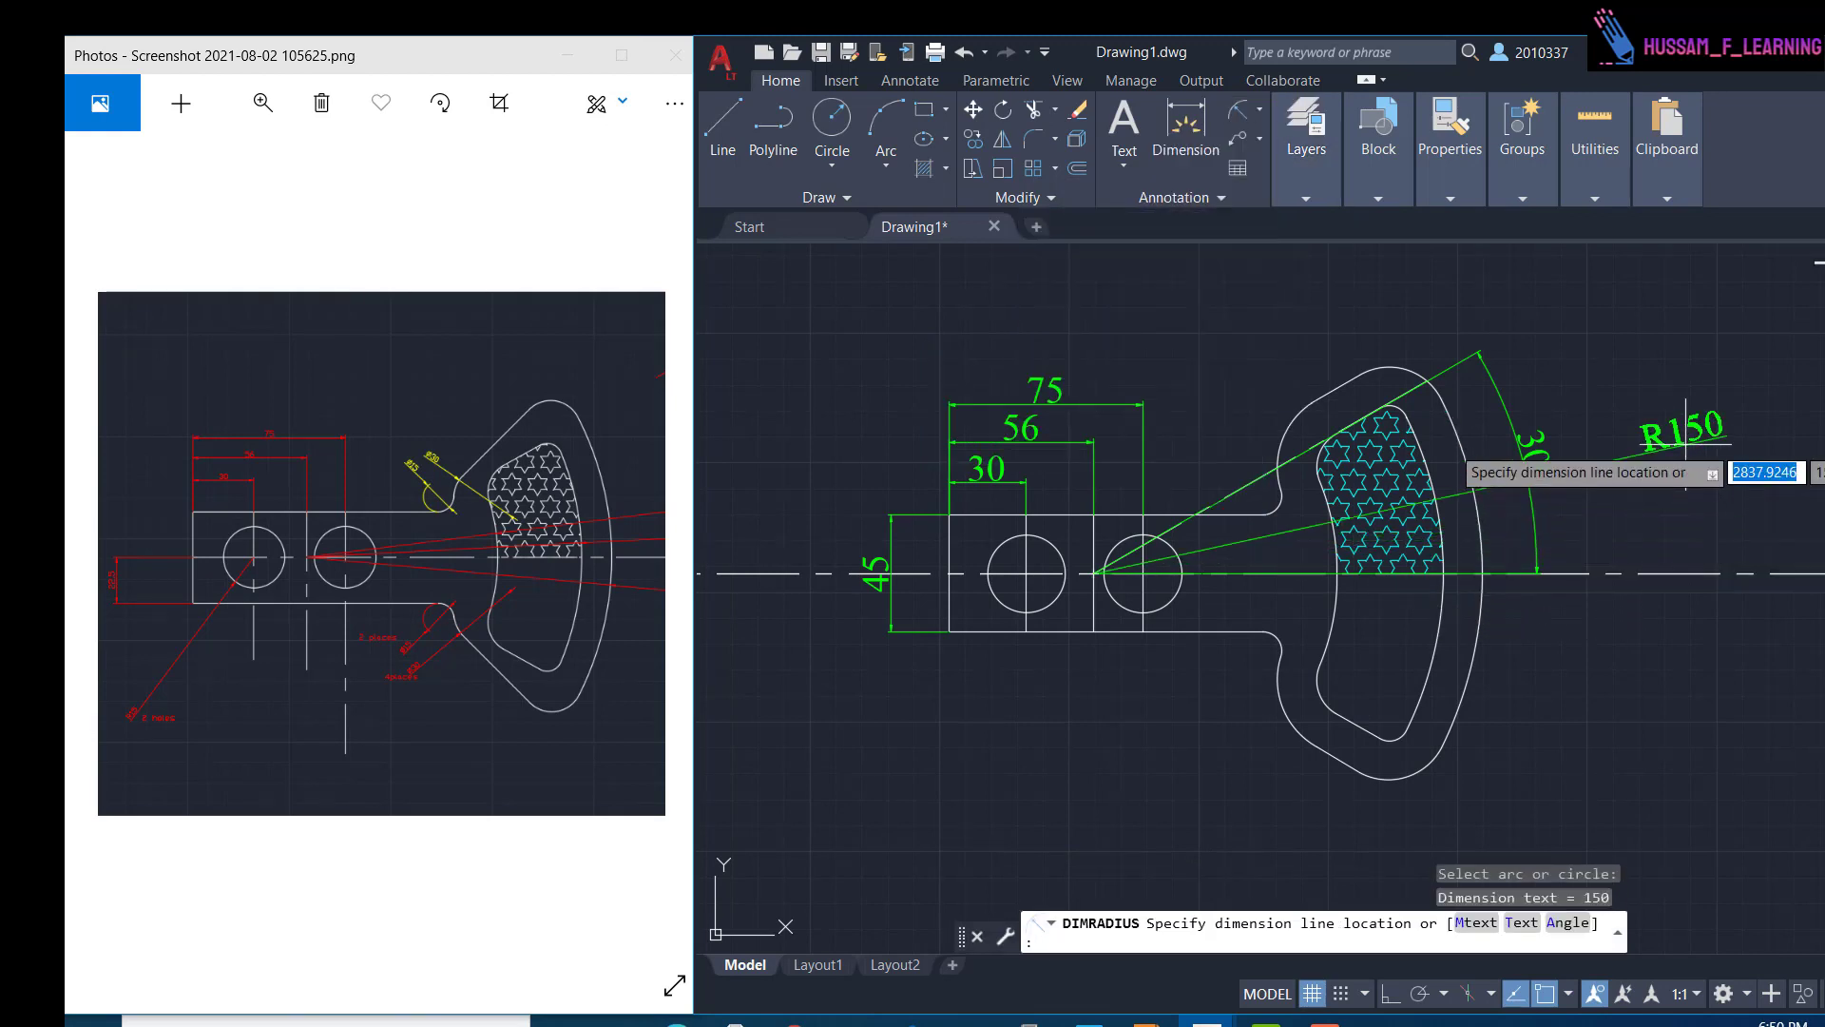
key("Return")
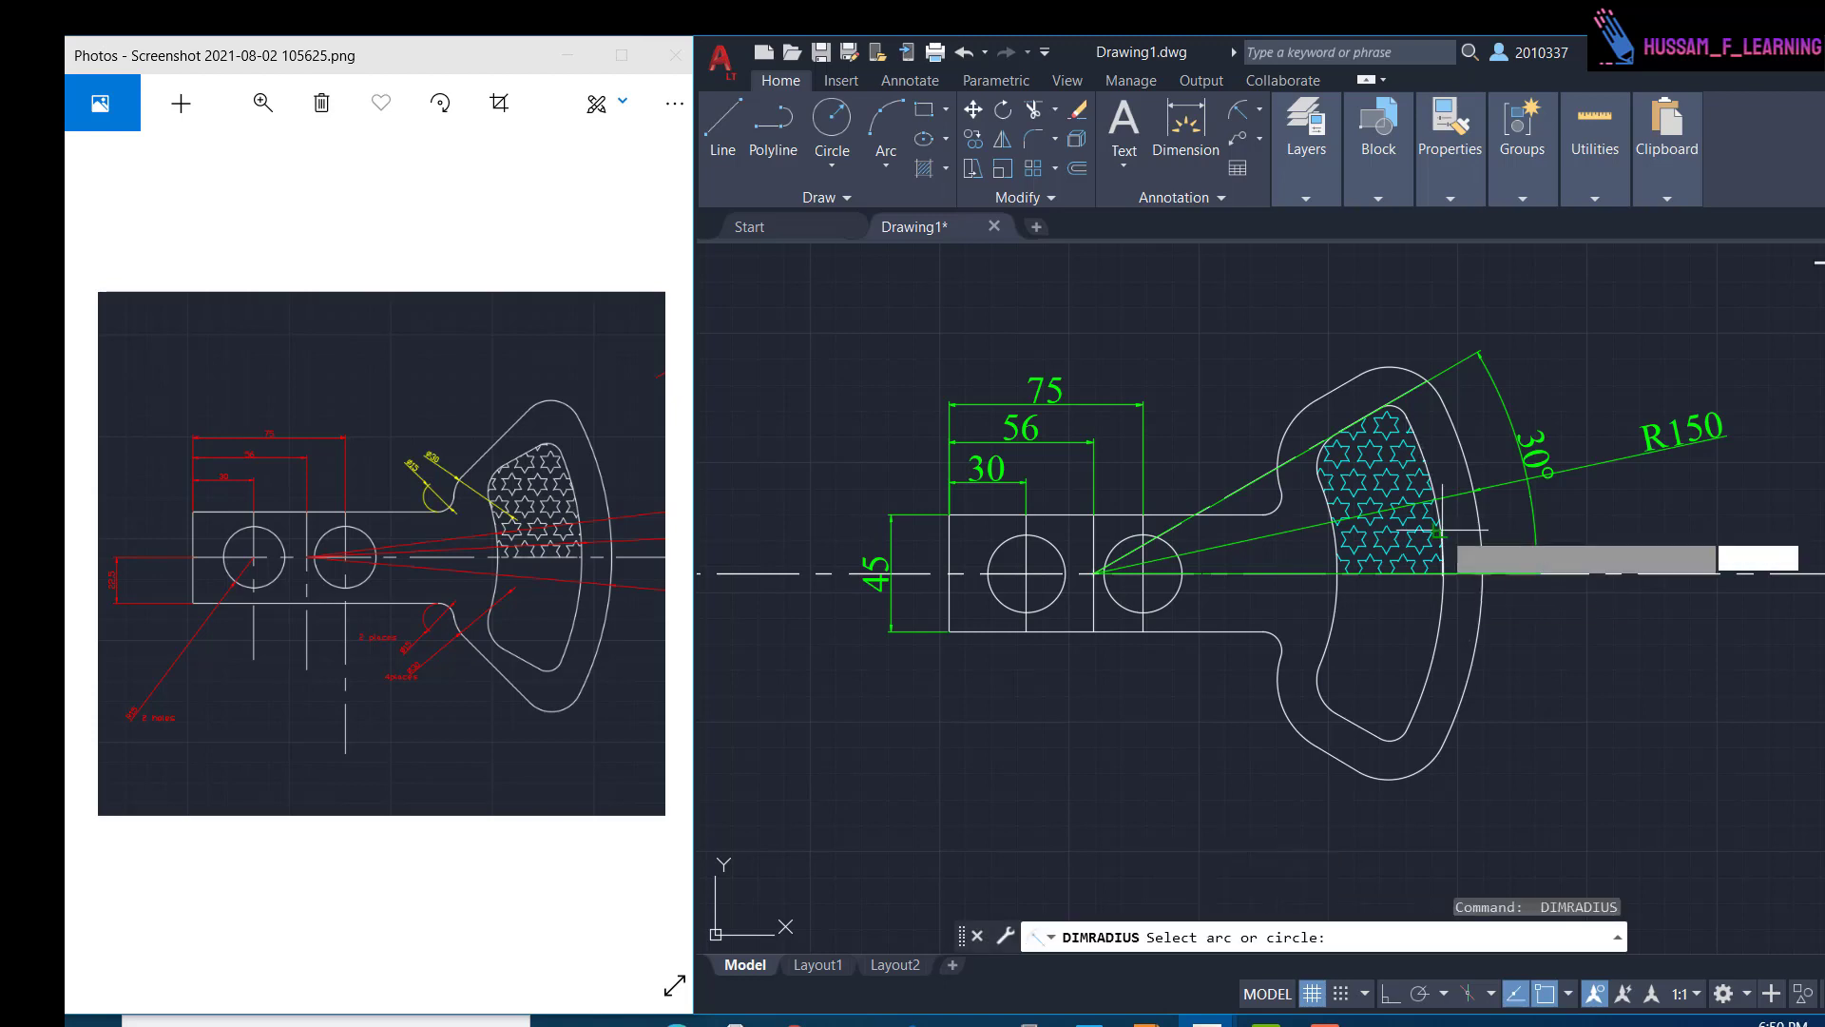
left_click(1443, 547)
left_click(1653, 508)
- Add a second radius dimension to the cutout's outer arc, placed just above the horizontal centerline
key("Return")
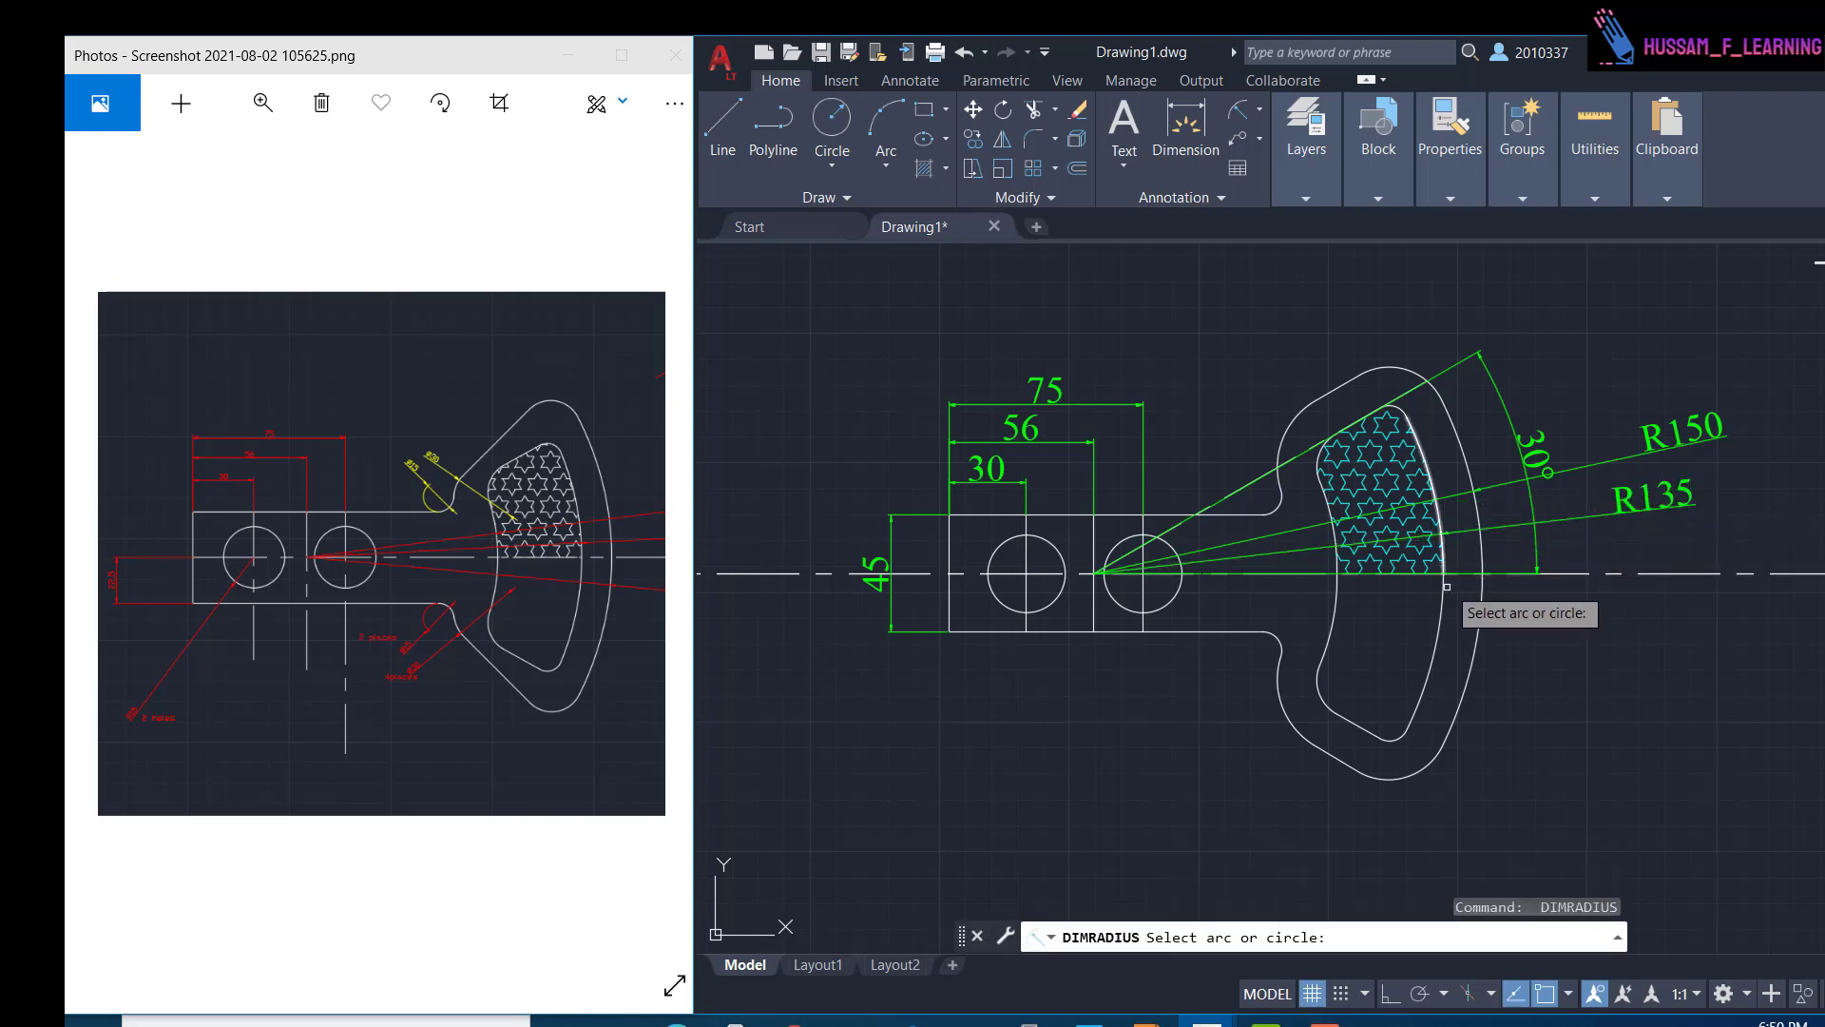
left_click(1258, 111)
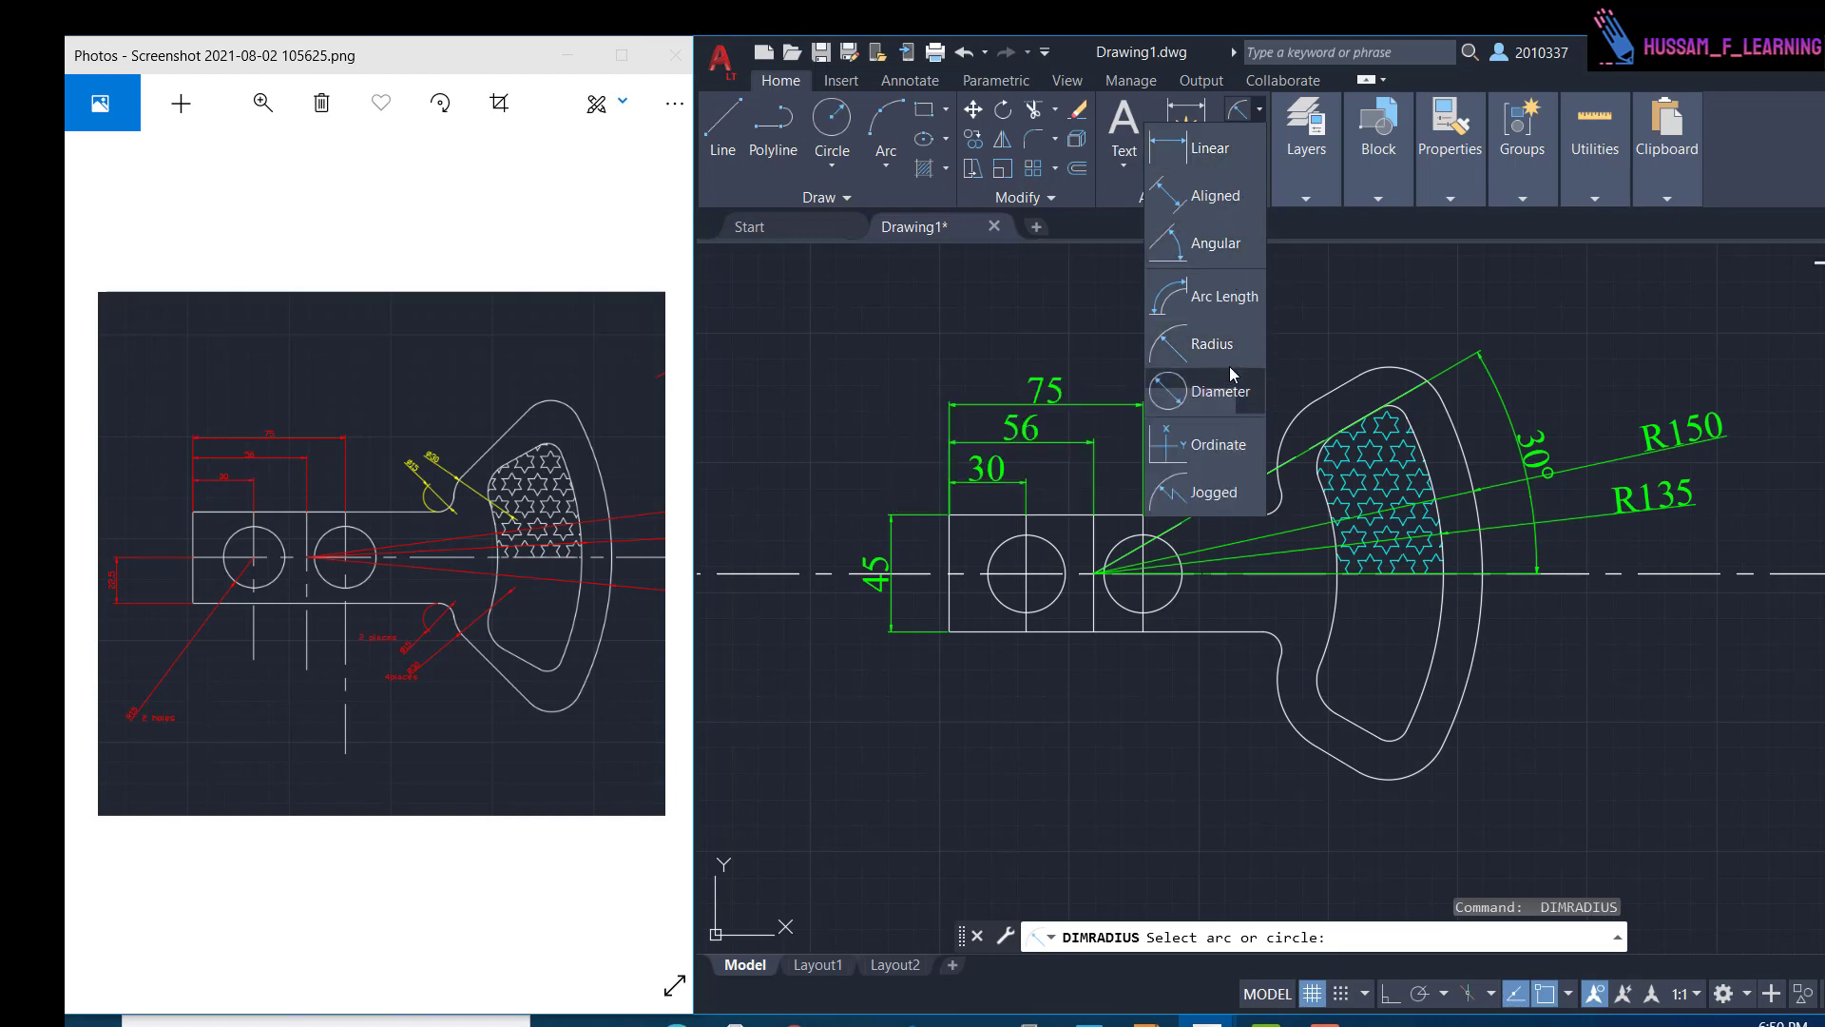
left_click(1223, 346)
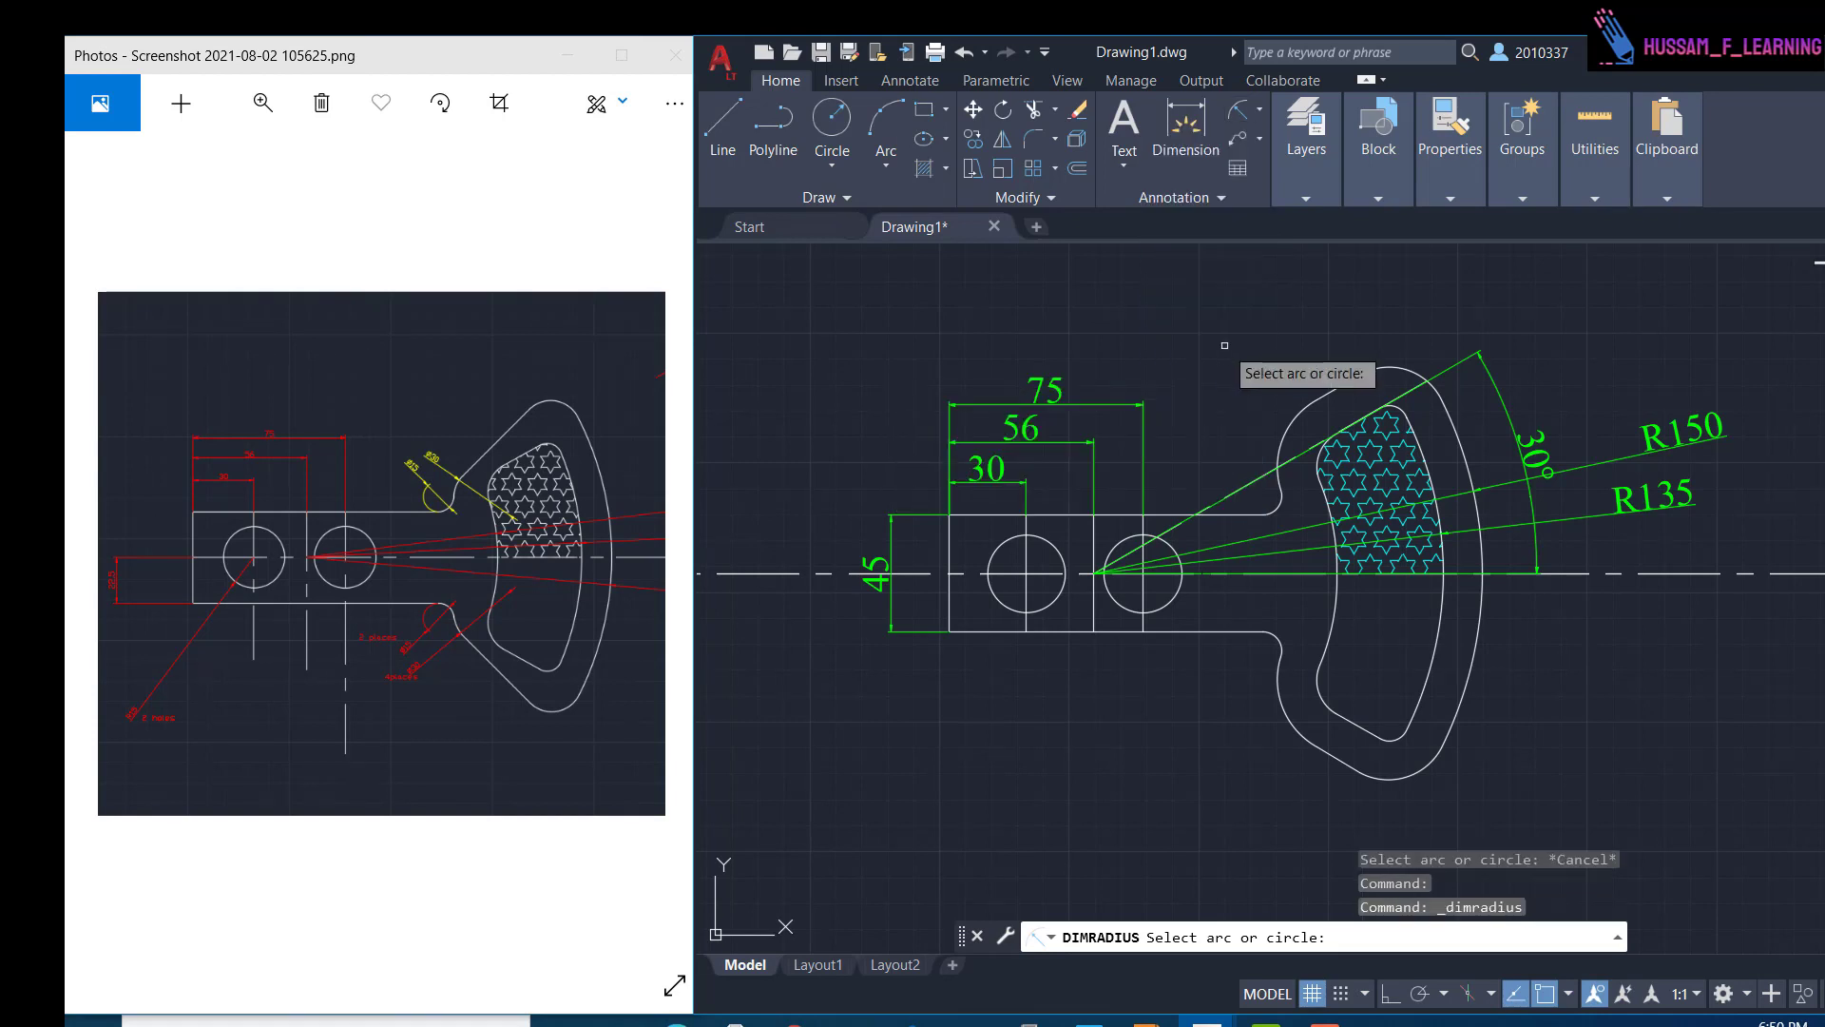
left_click(1441, 556)
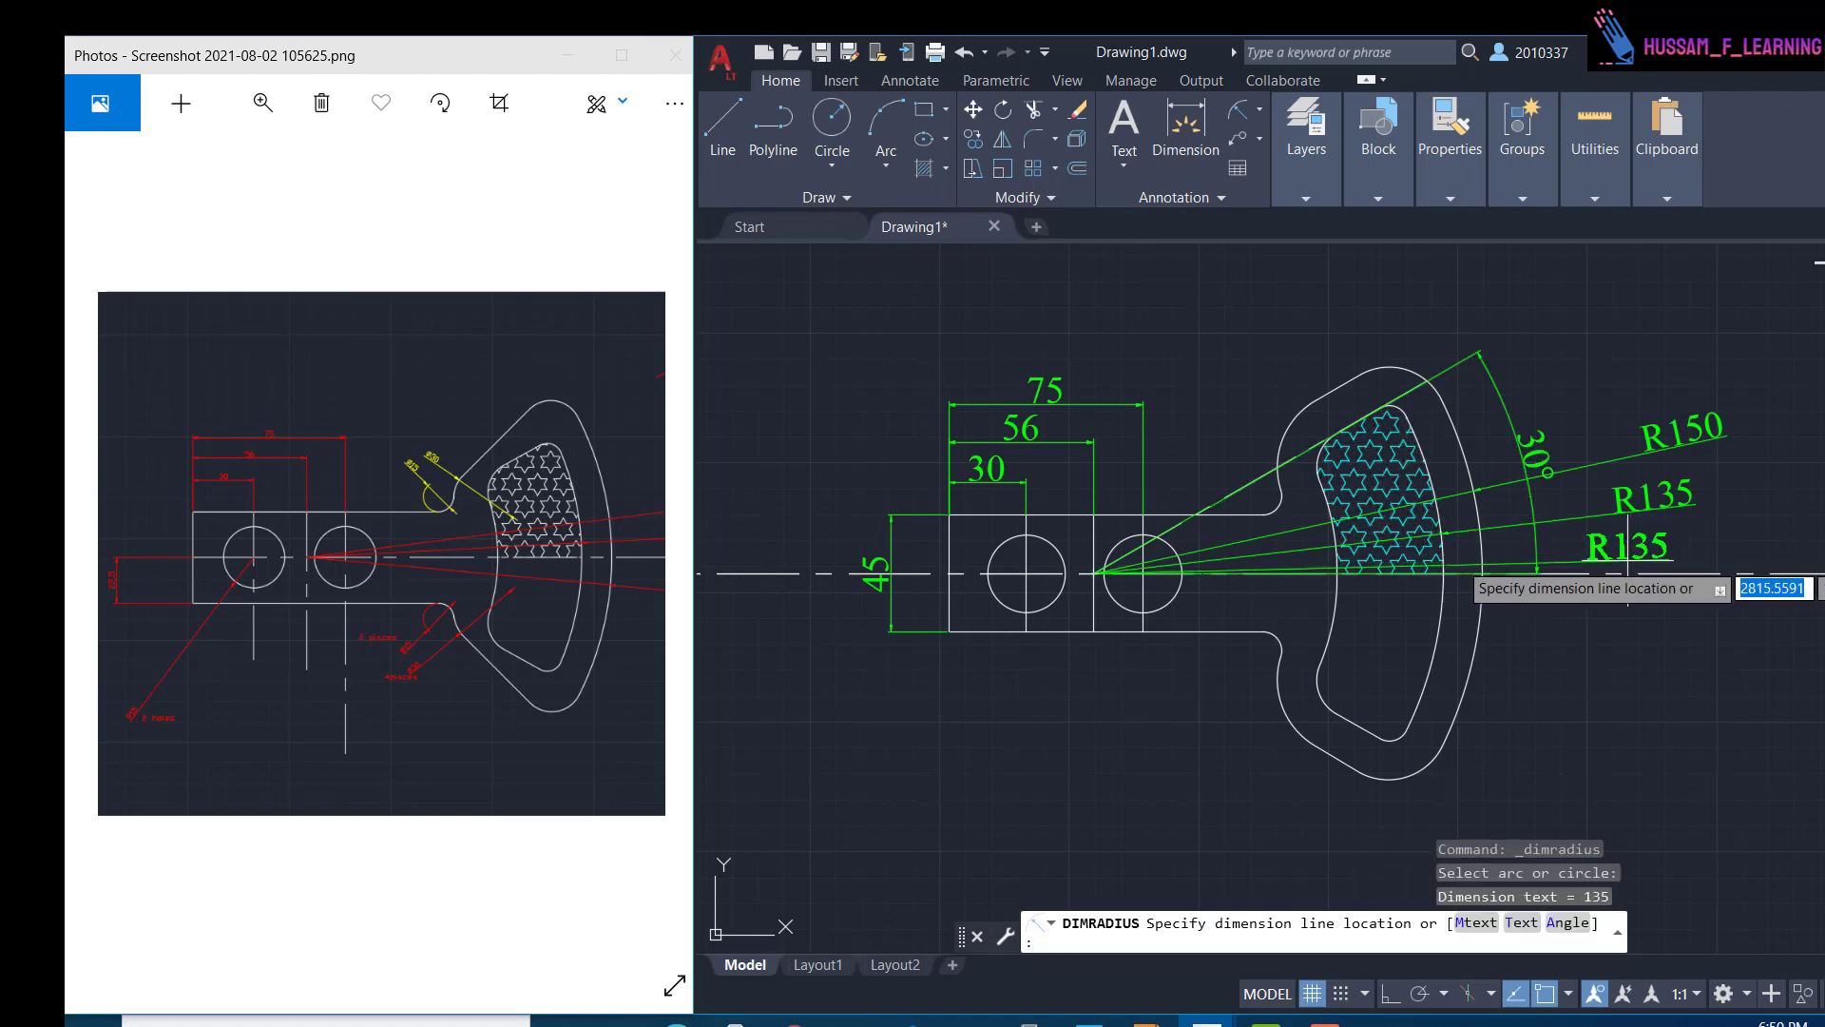
left_click(1586, 559)
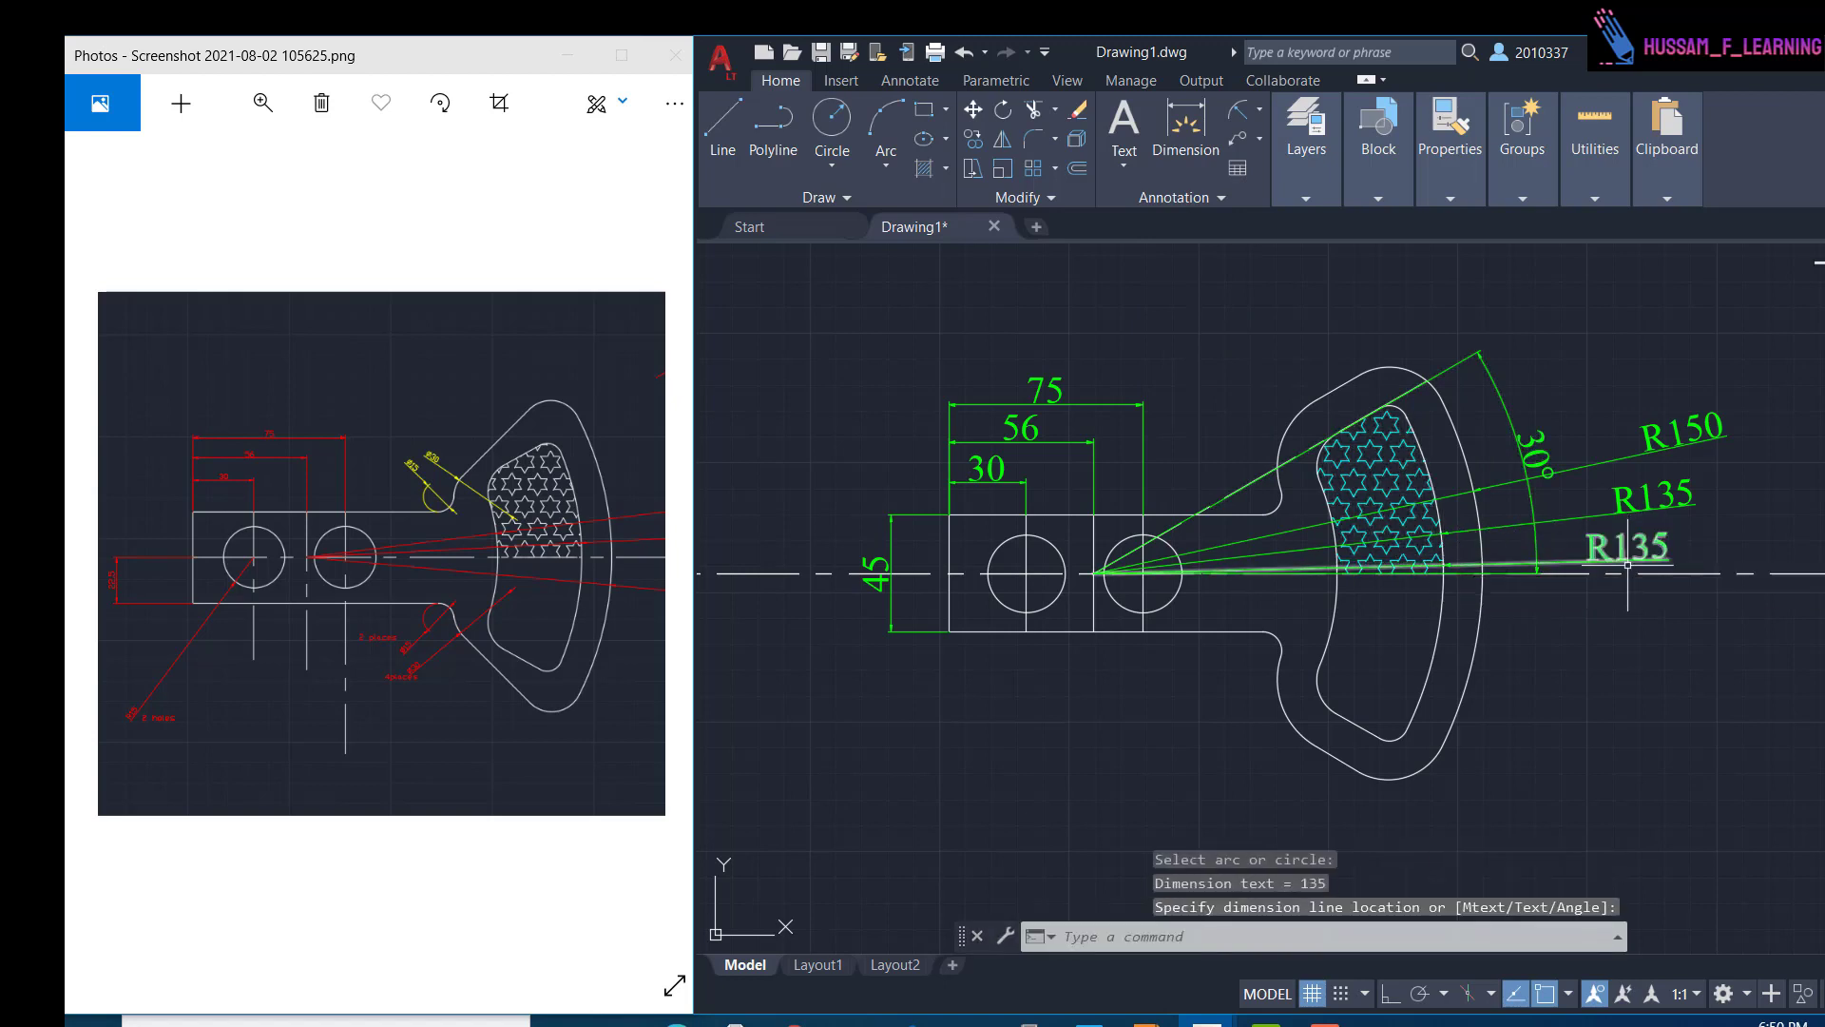
- Add diameter dimensions to the upper neck fillet and to the larger outline arc next to it
left_click(1265, 111)
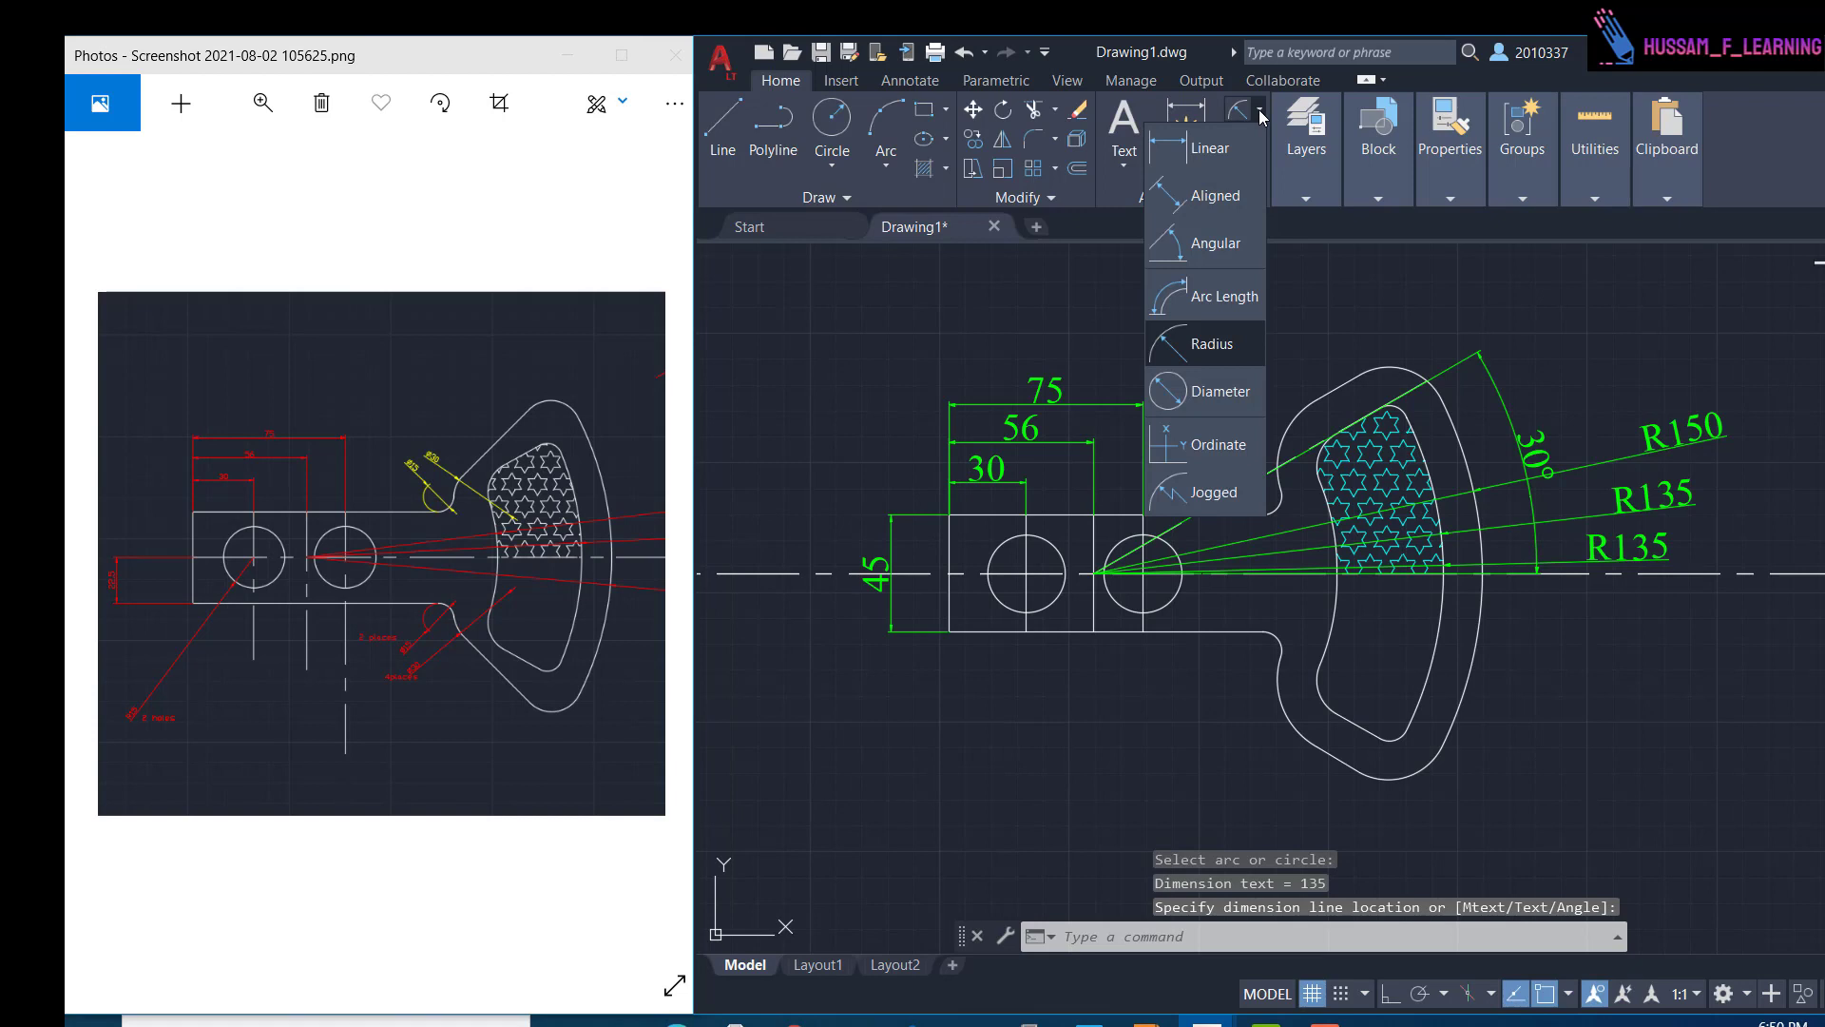
left_click(1206, 389)
left_click(1397, 369)
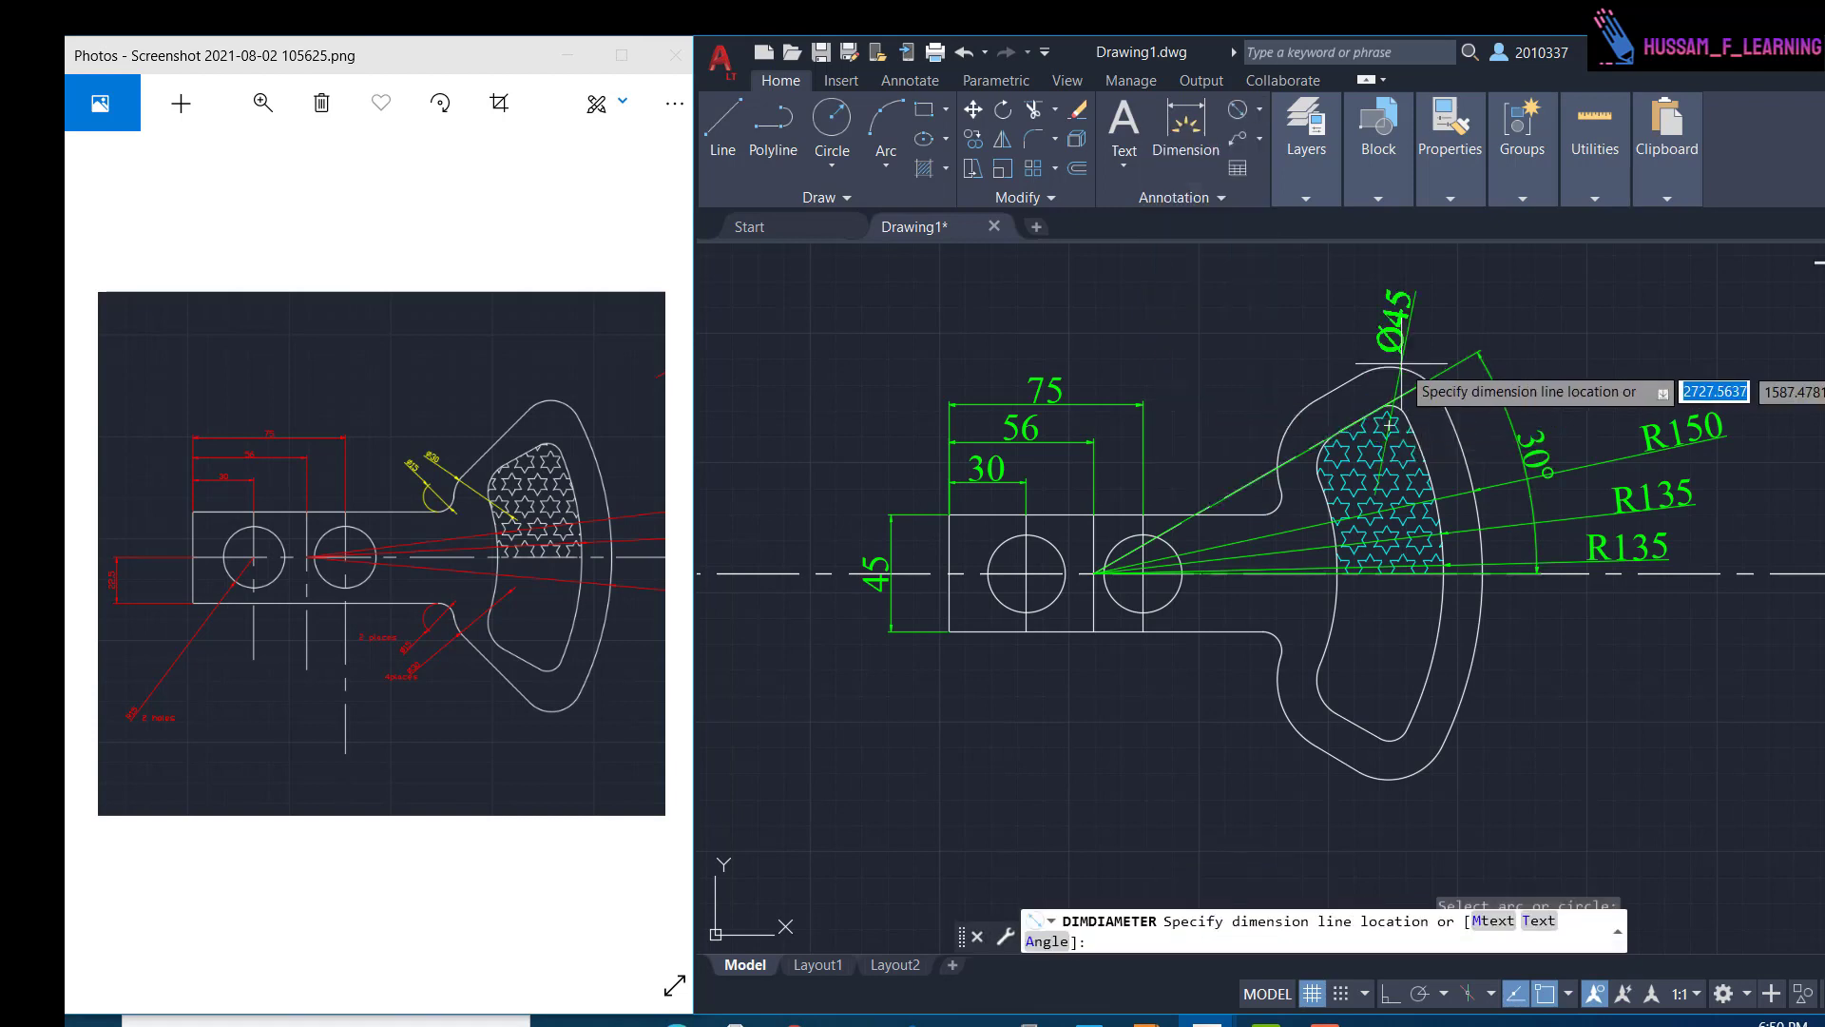
key("Escape")
key("Return")
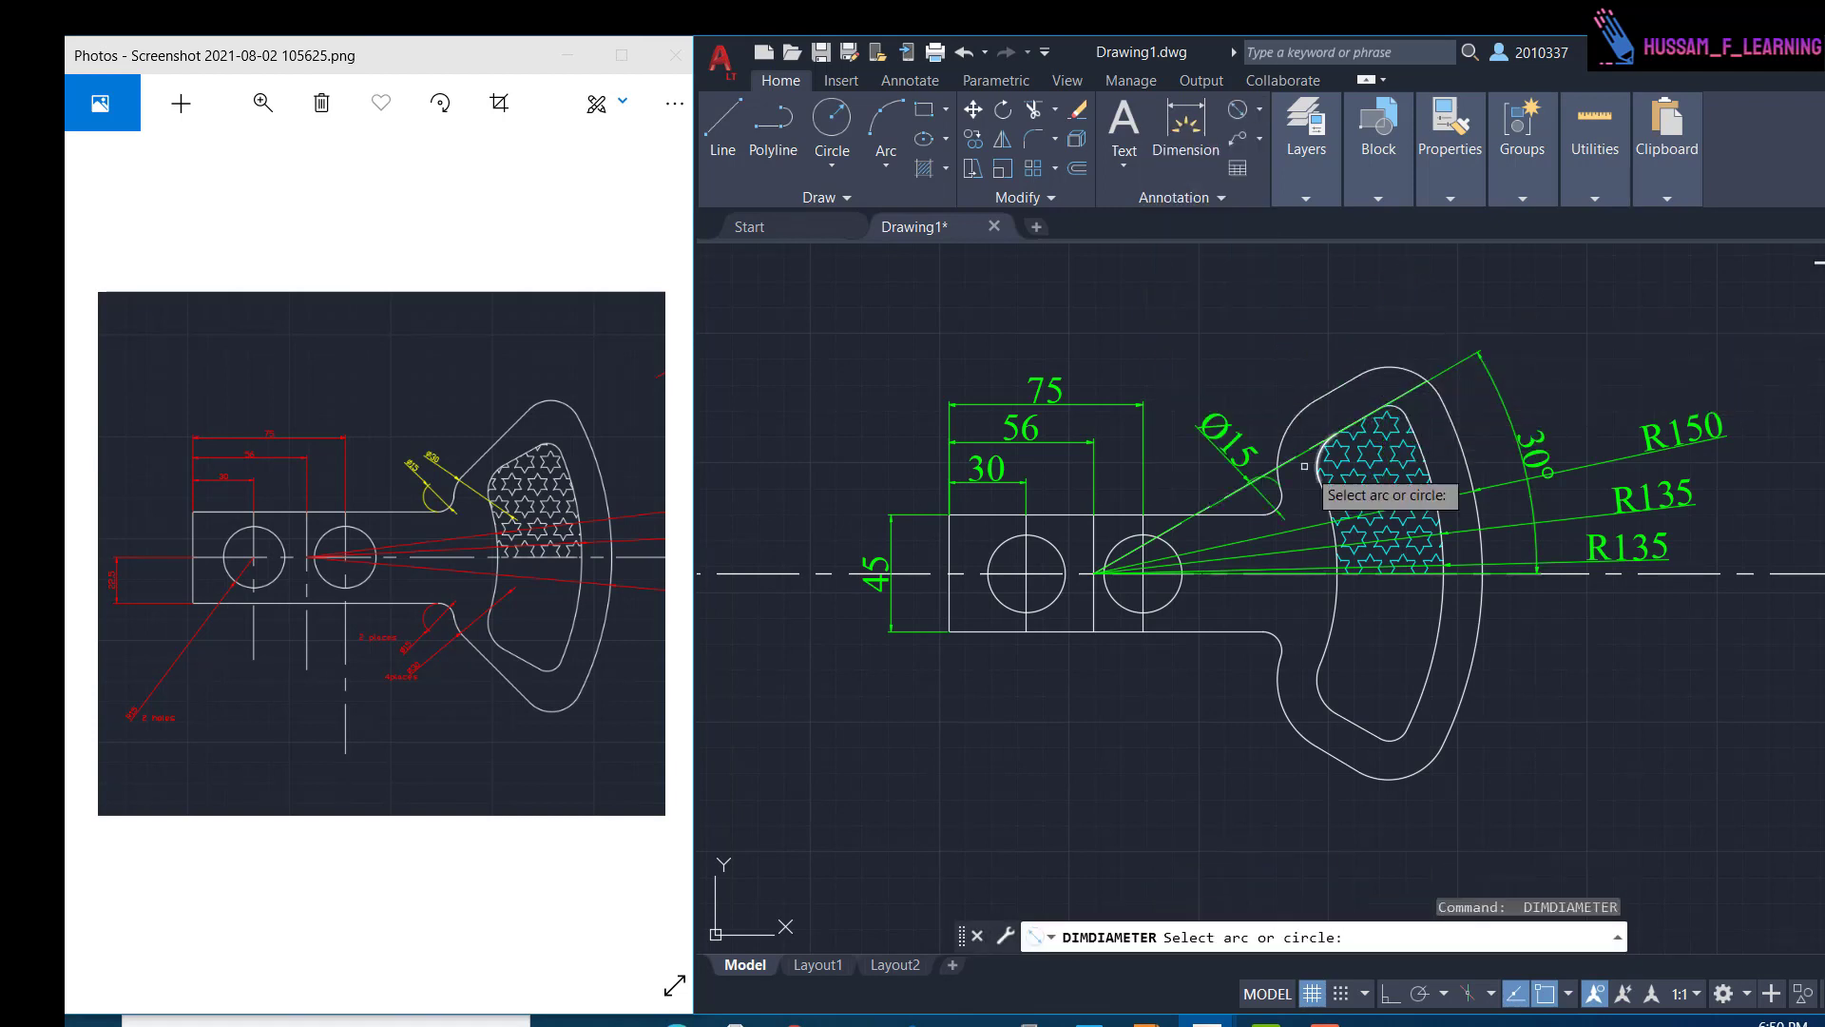
left_click(1285, 432)
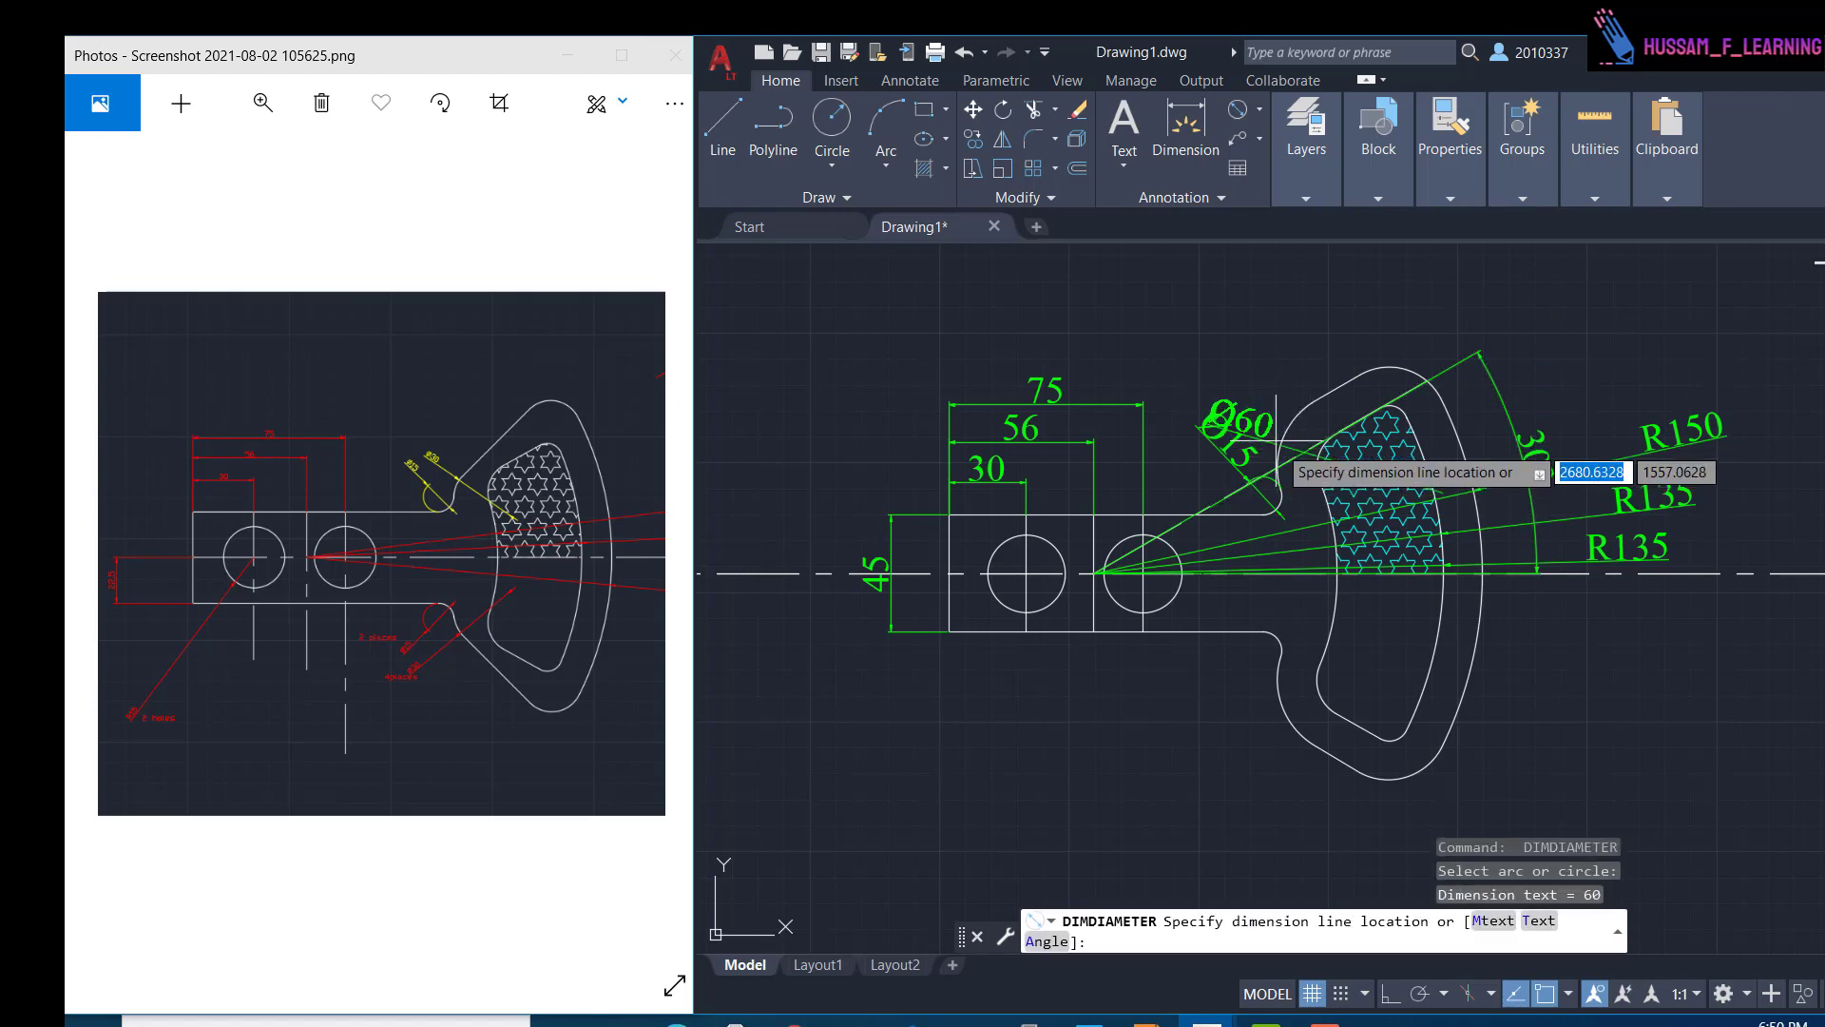
left_click(1262, 406)
- Add diameter dimensions to the lower neck fillet and the left hole, placing both below the handle
key("Return")
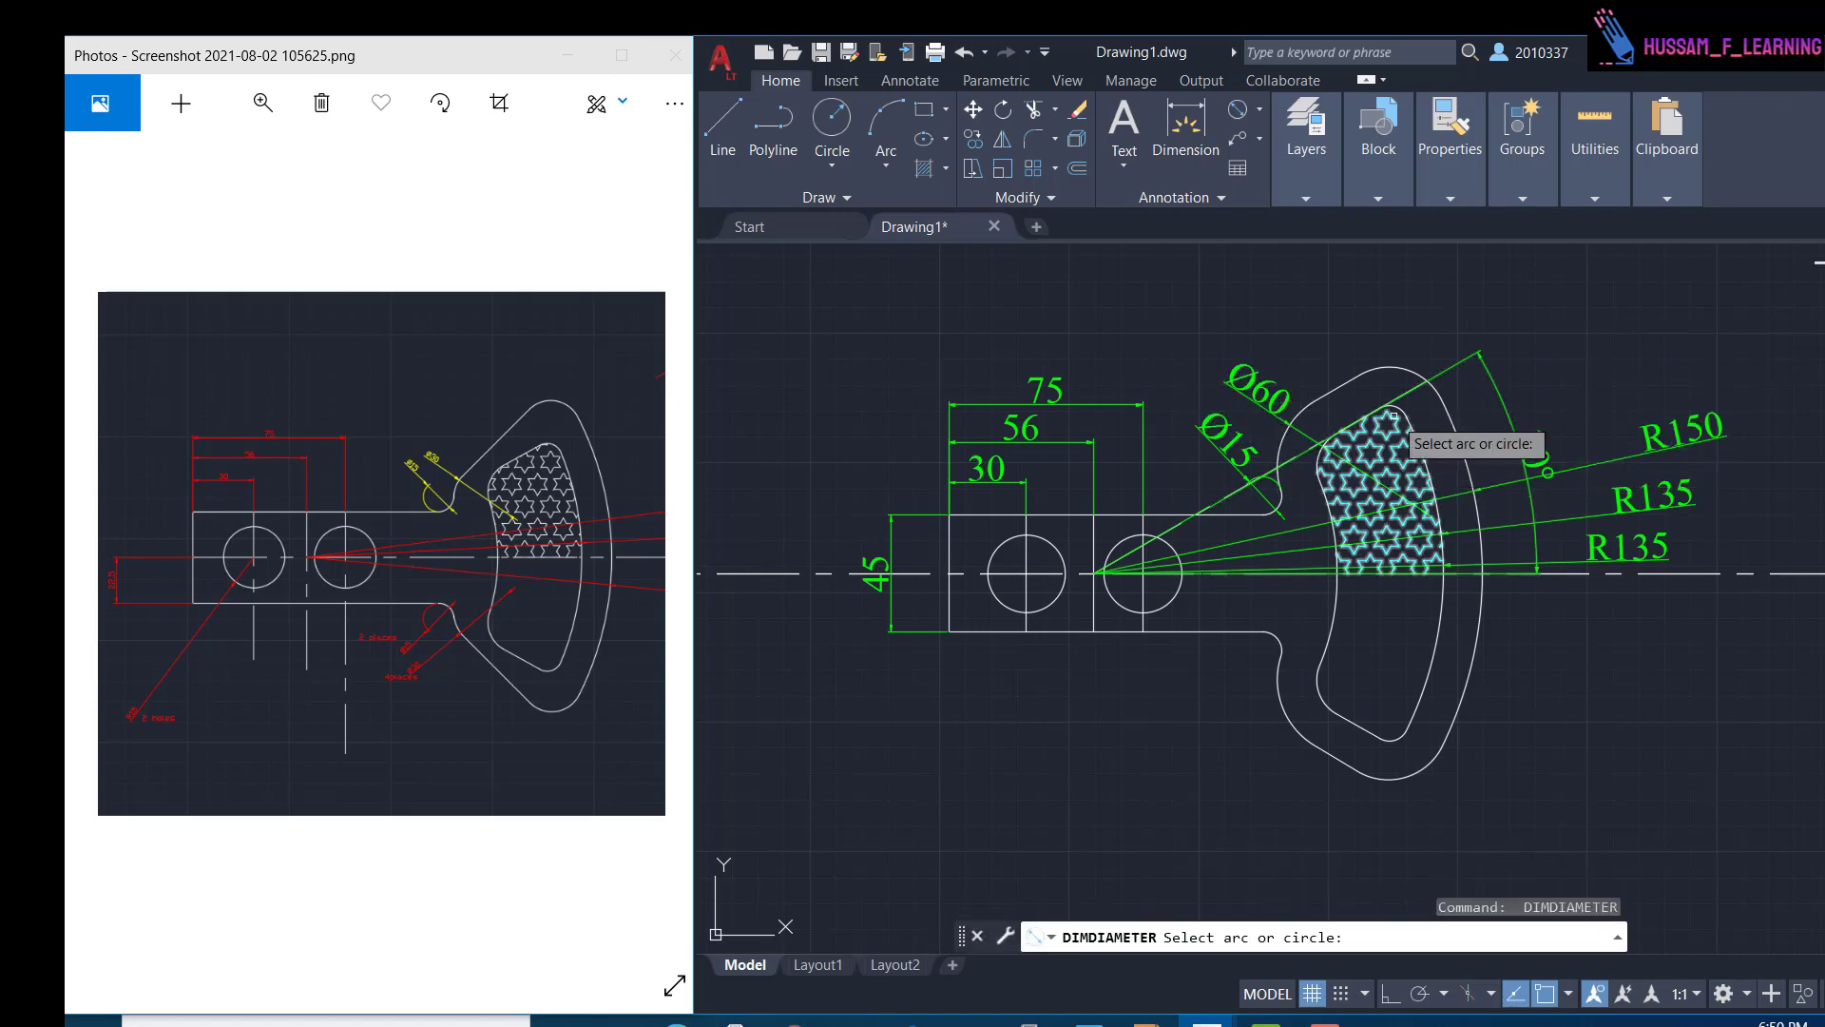
left_click(1280, 642)
left_click(1155, 699)
key("Return")
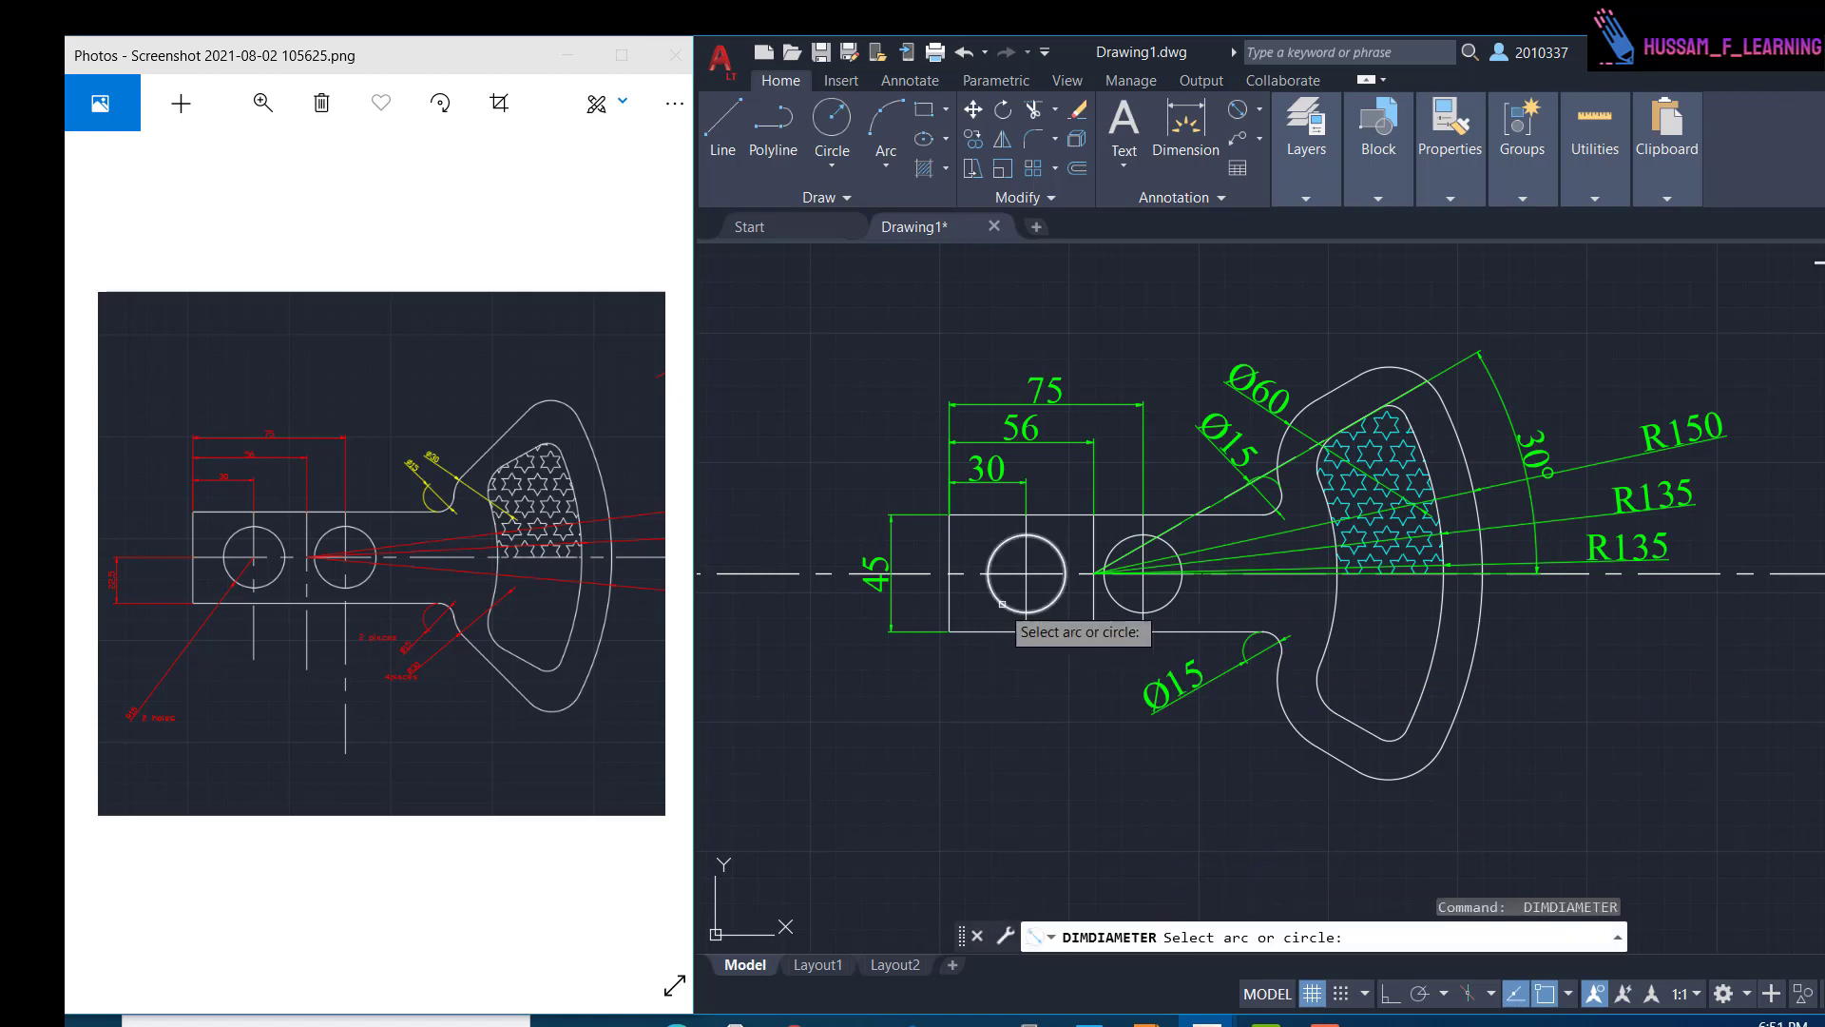
left_click(999, 599)
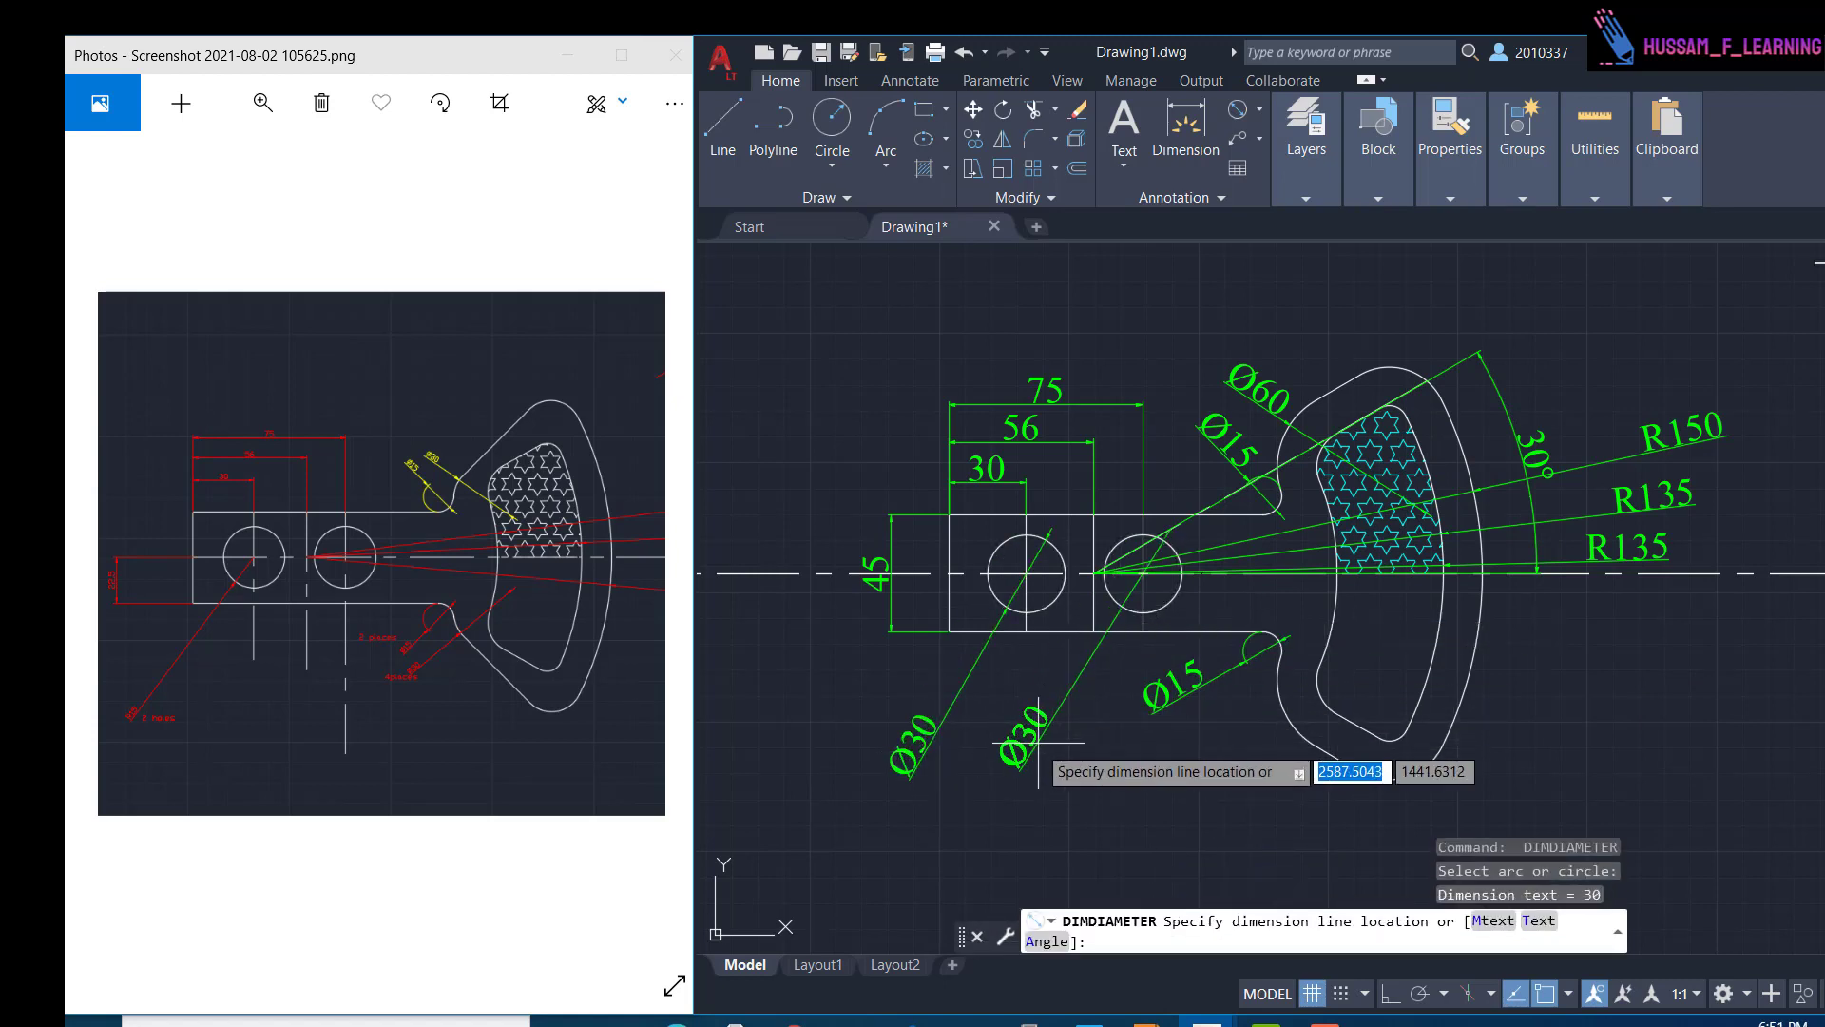
key("Escape")
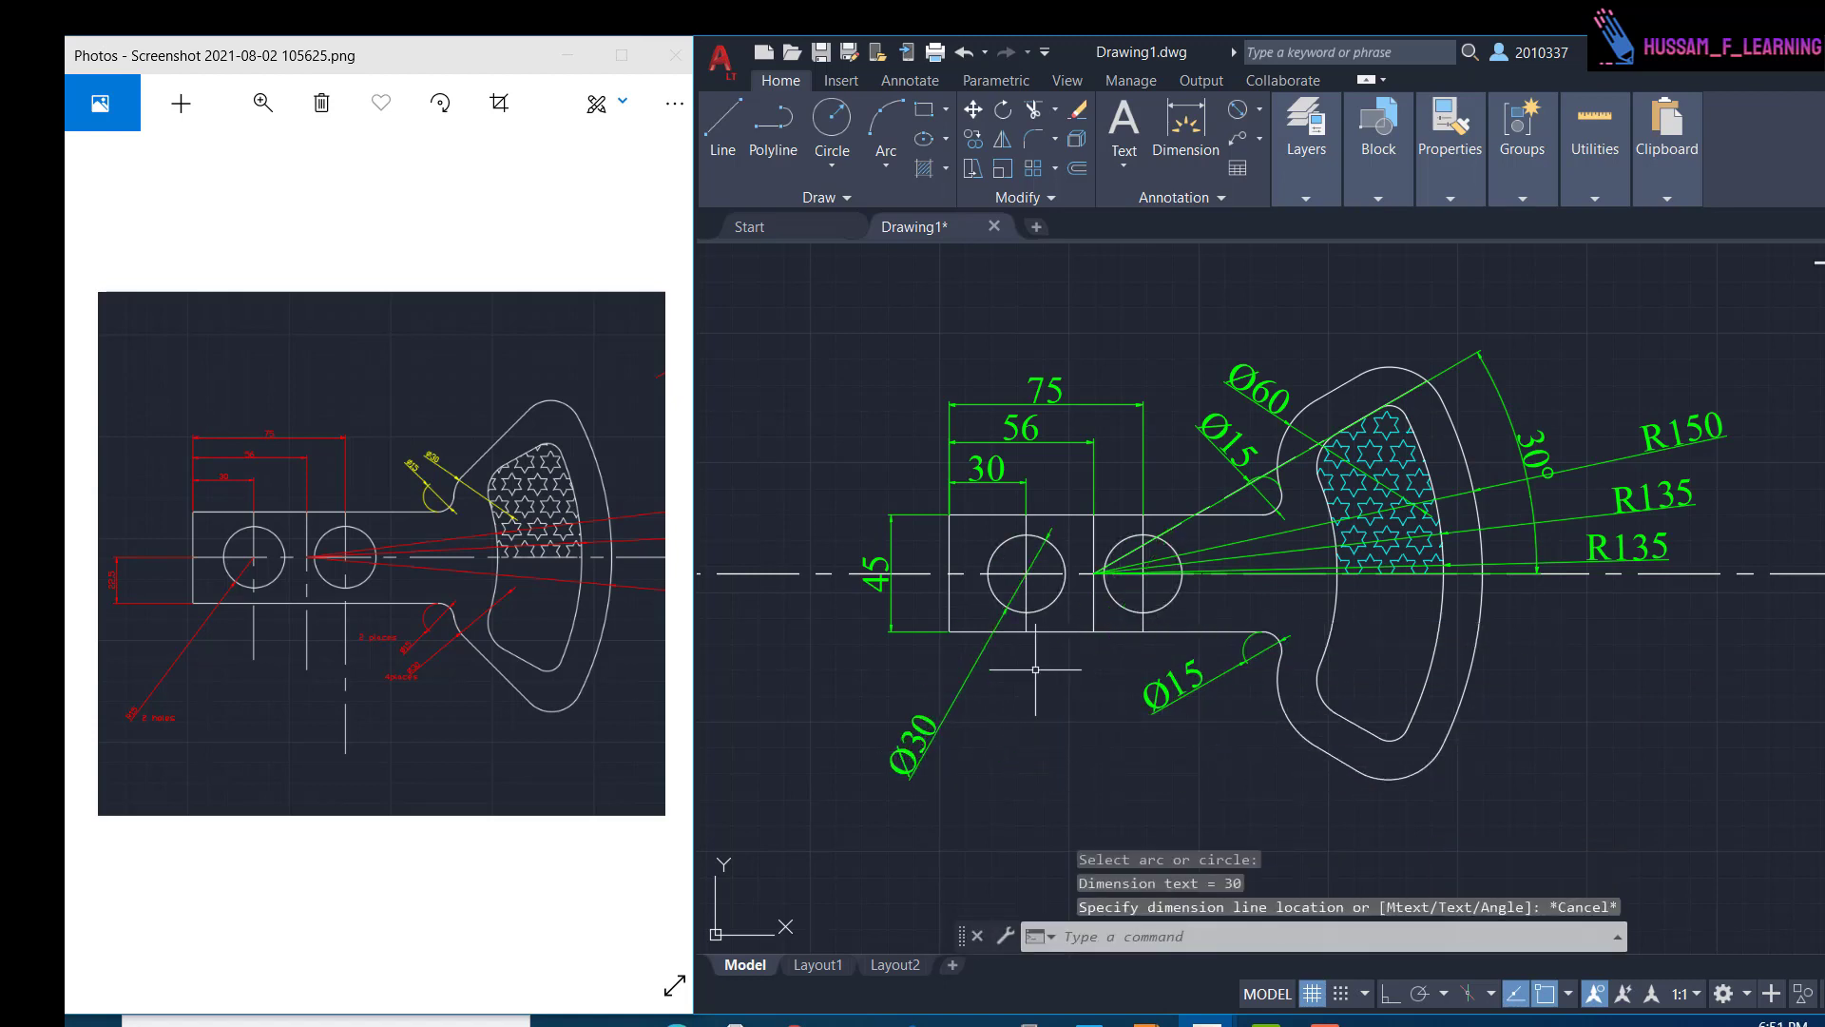
- Add the multiline text note "2 Holes" beside the left hole's diameter dimension and widen it to fit on one line
left_click(1124, 164)
left_click(1115, 208)
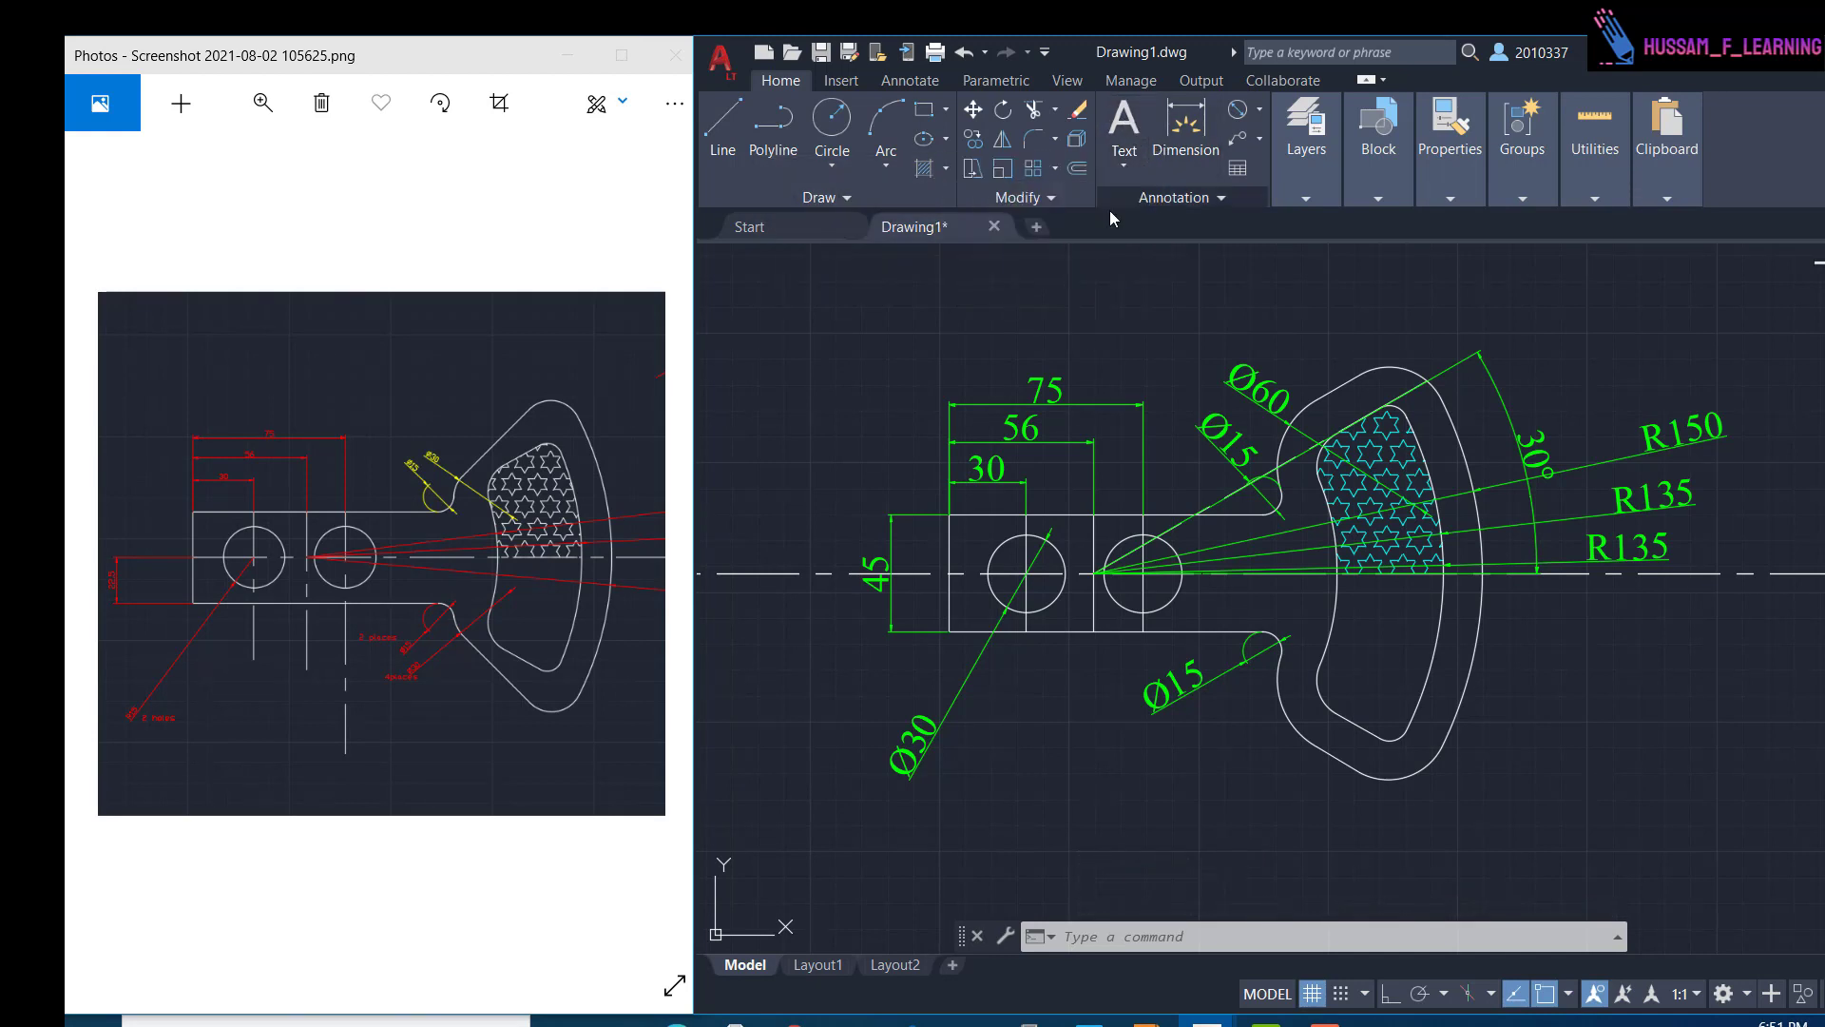
left_click(942, 752)
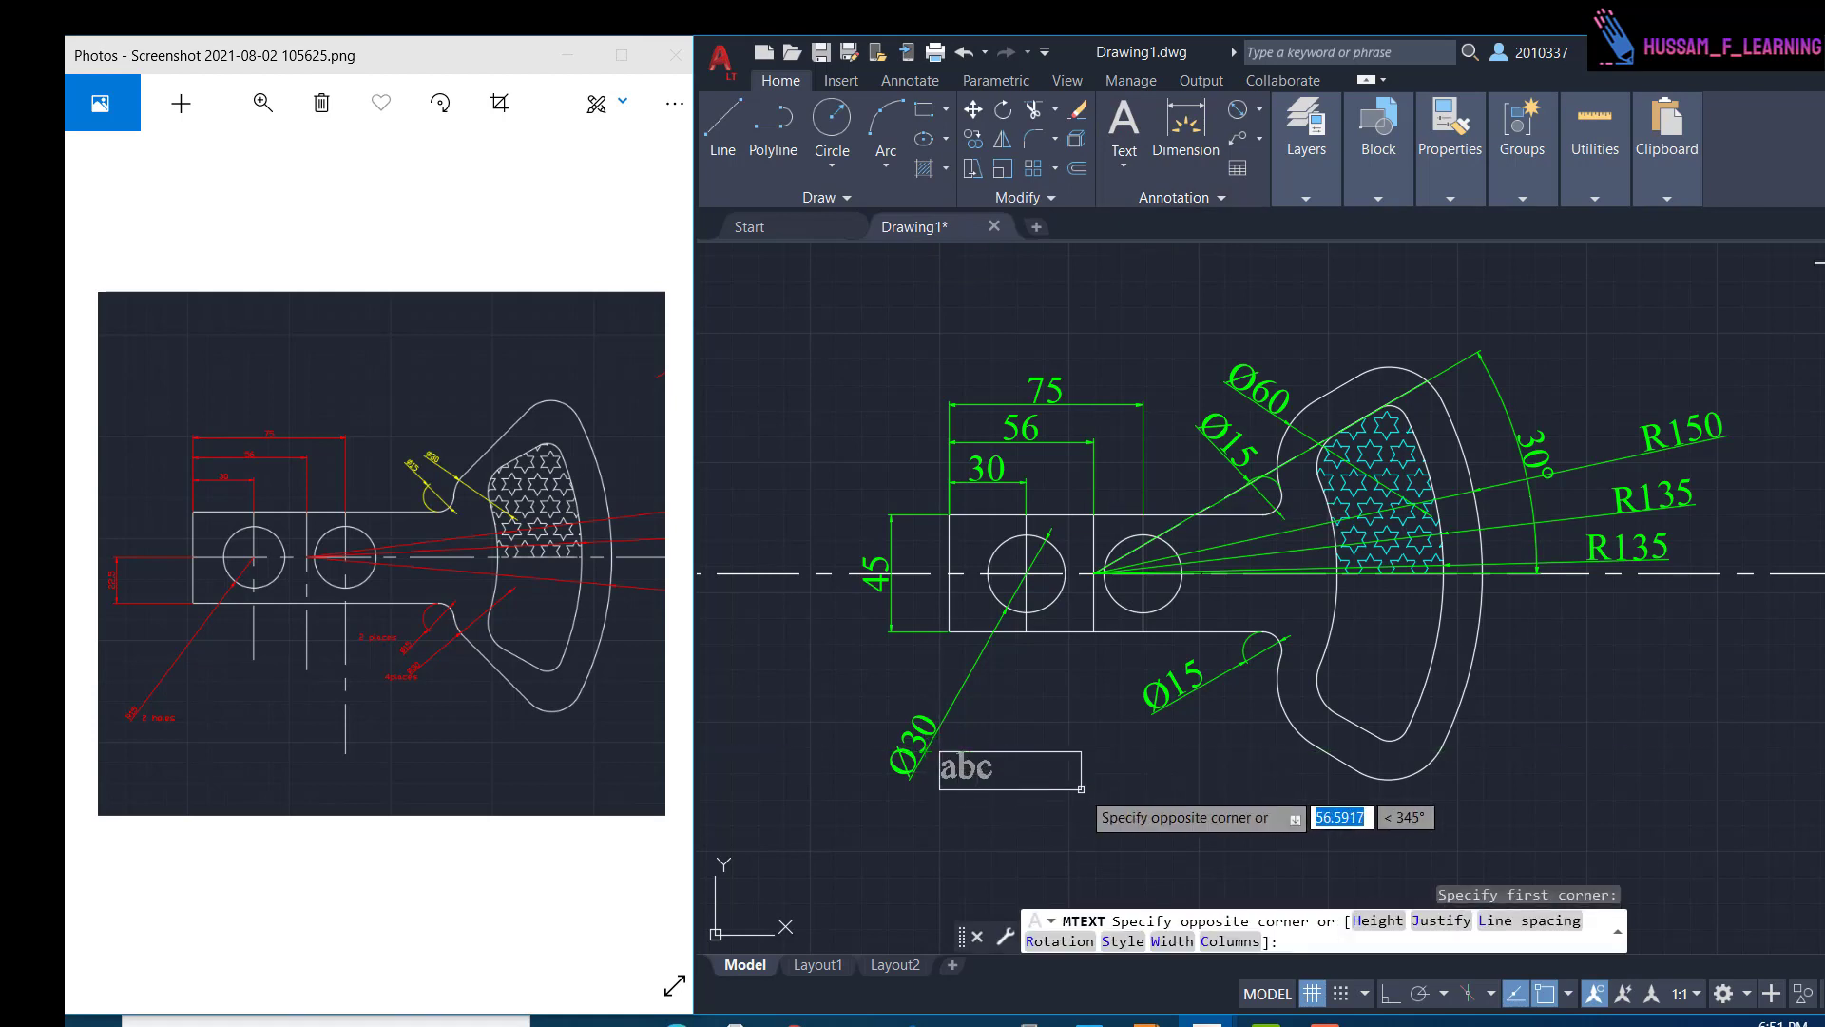
left_click(1034, 808)
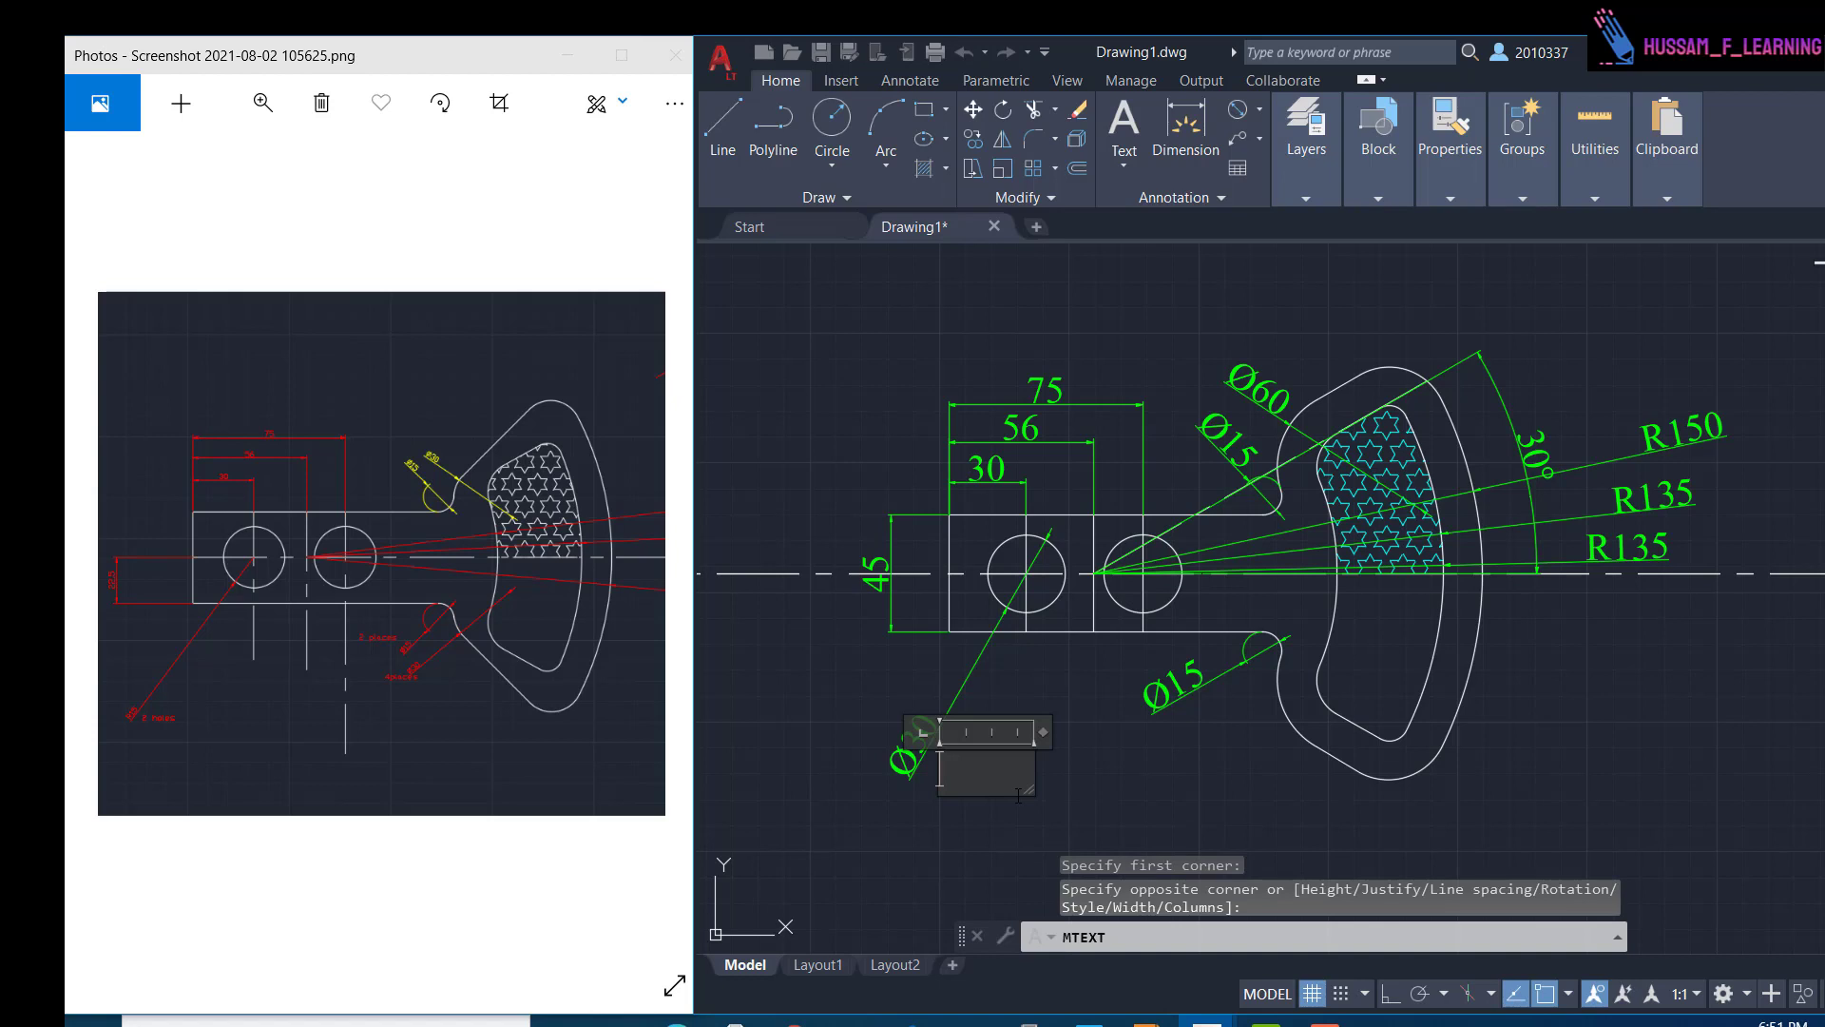
type("2 H")
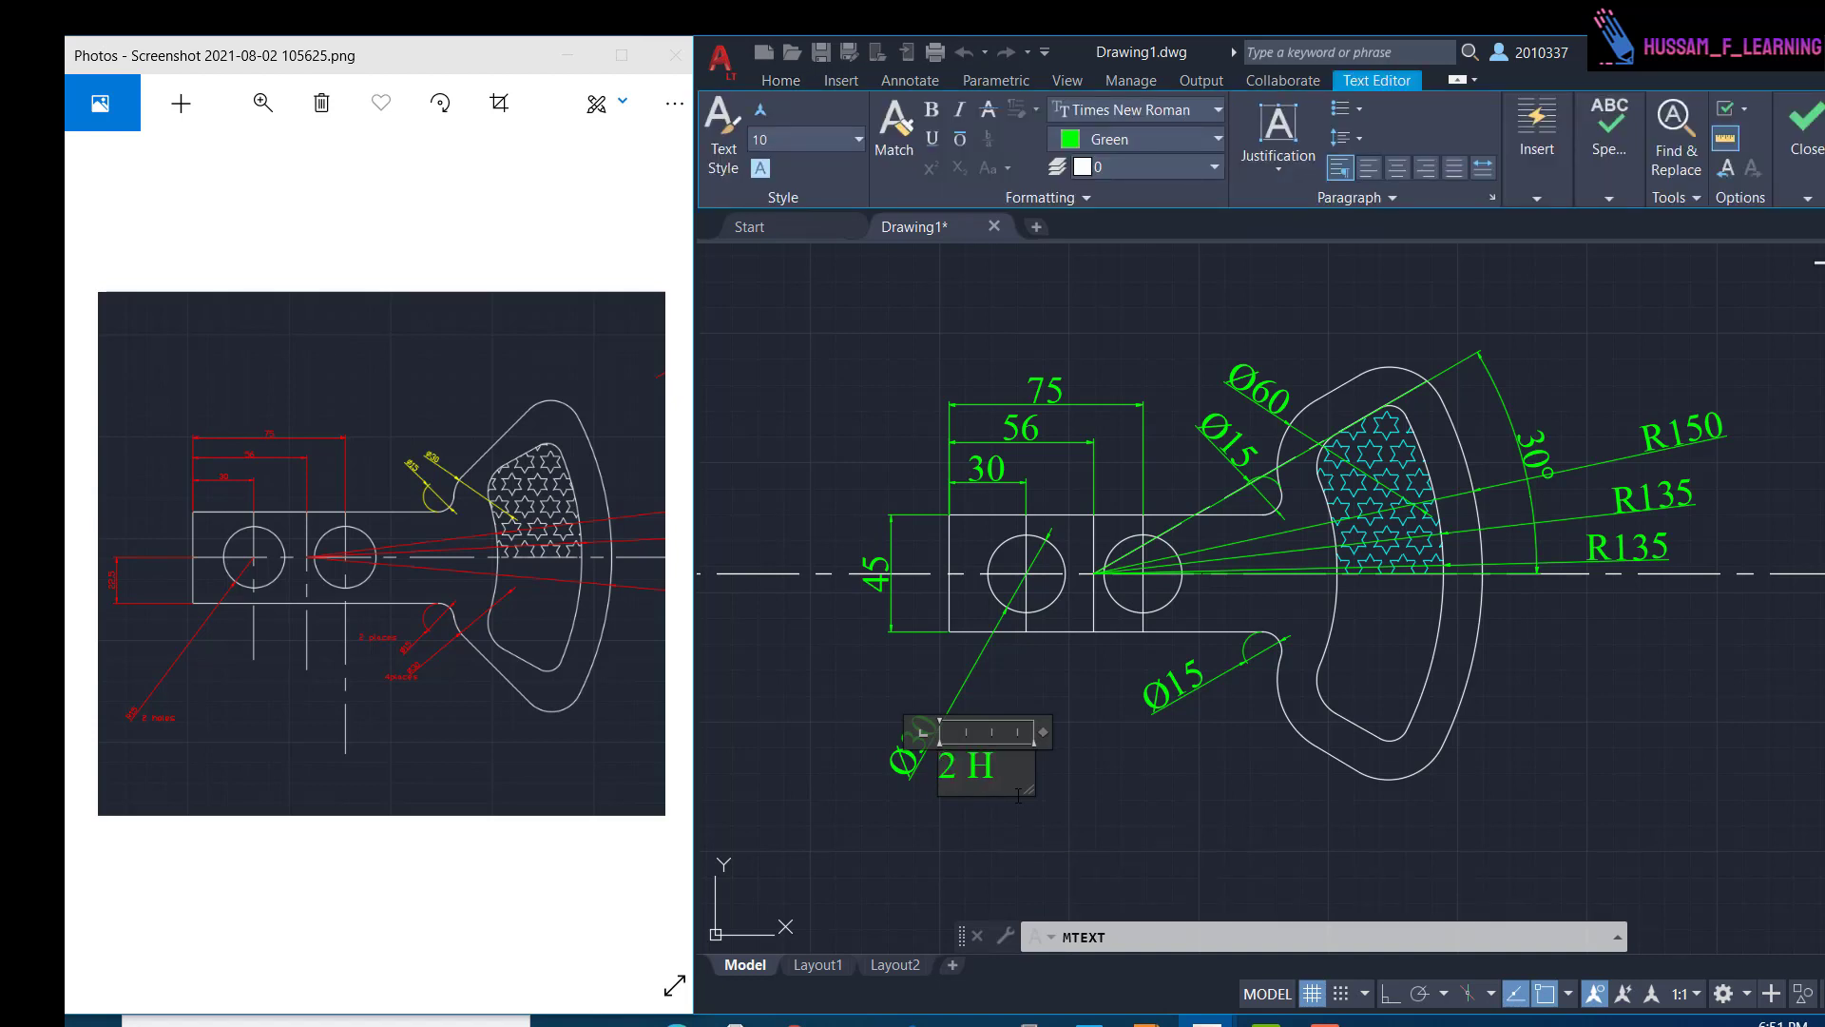
type("oles")
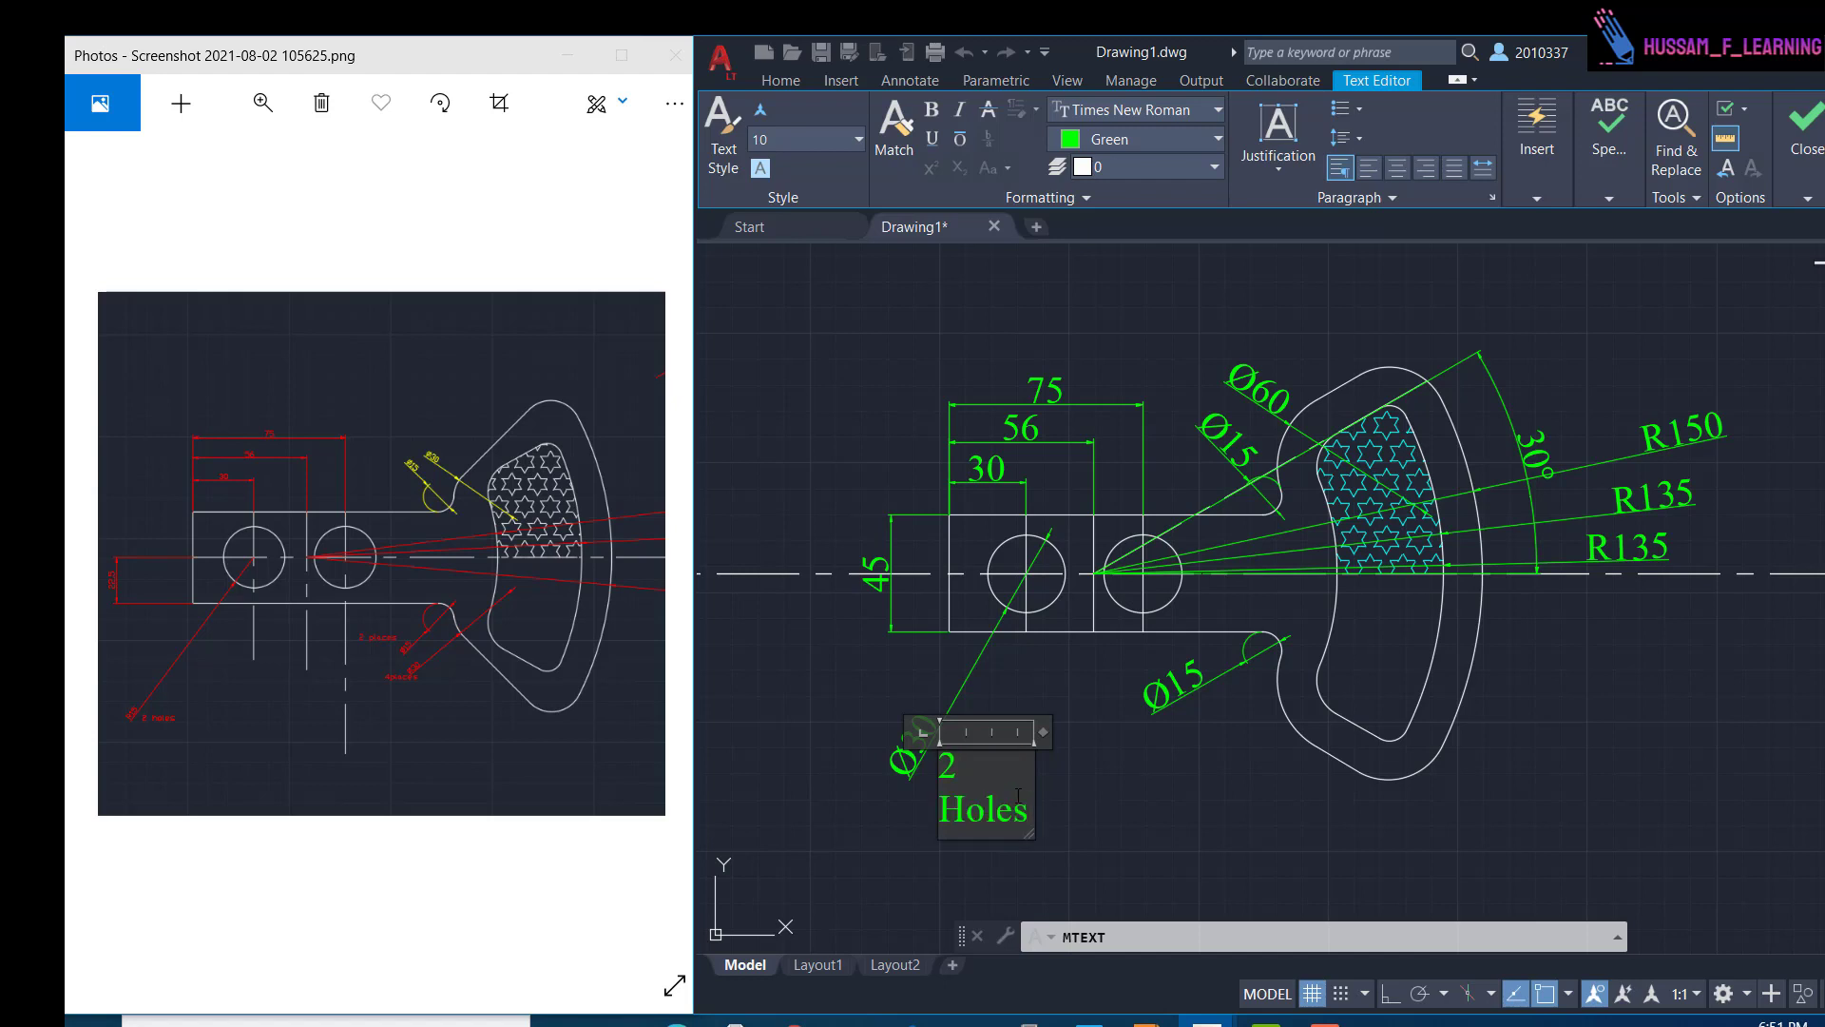
left_click(1011, 762)
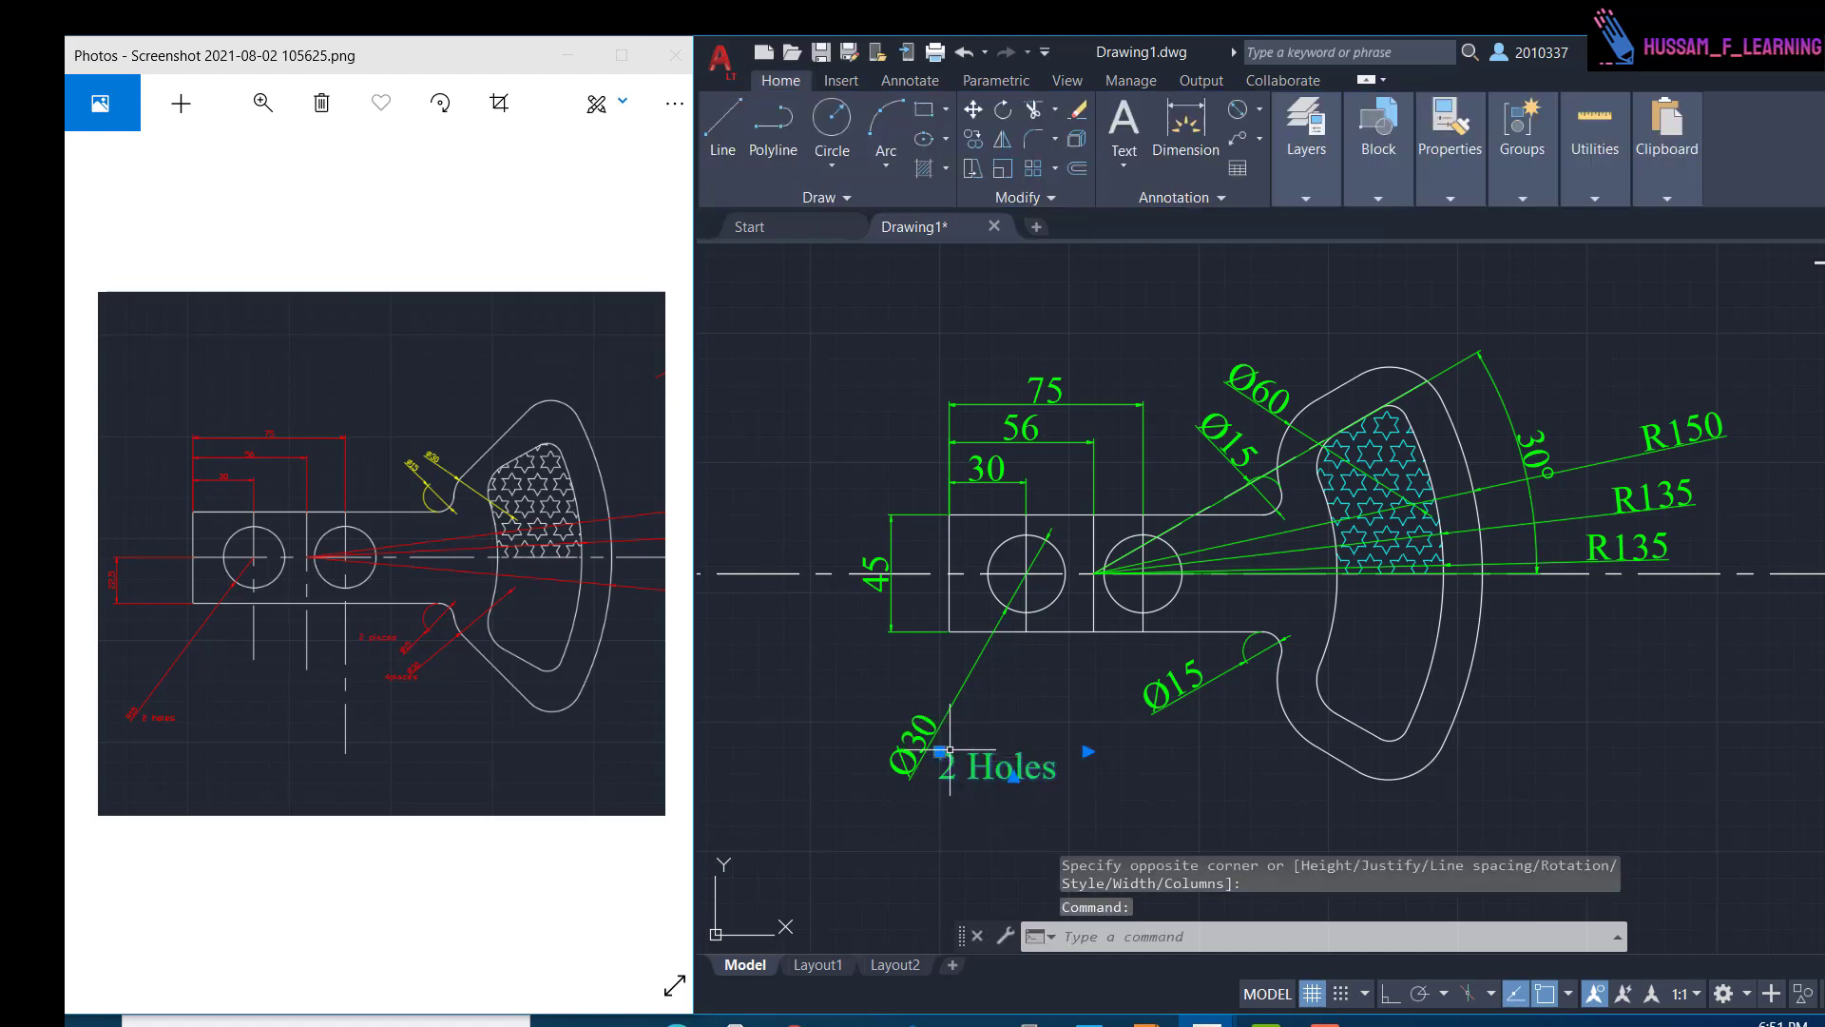
left_click(1013, 777)
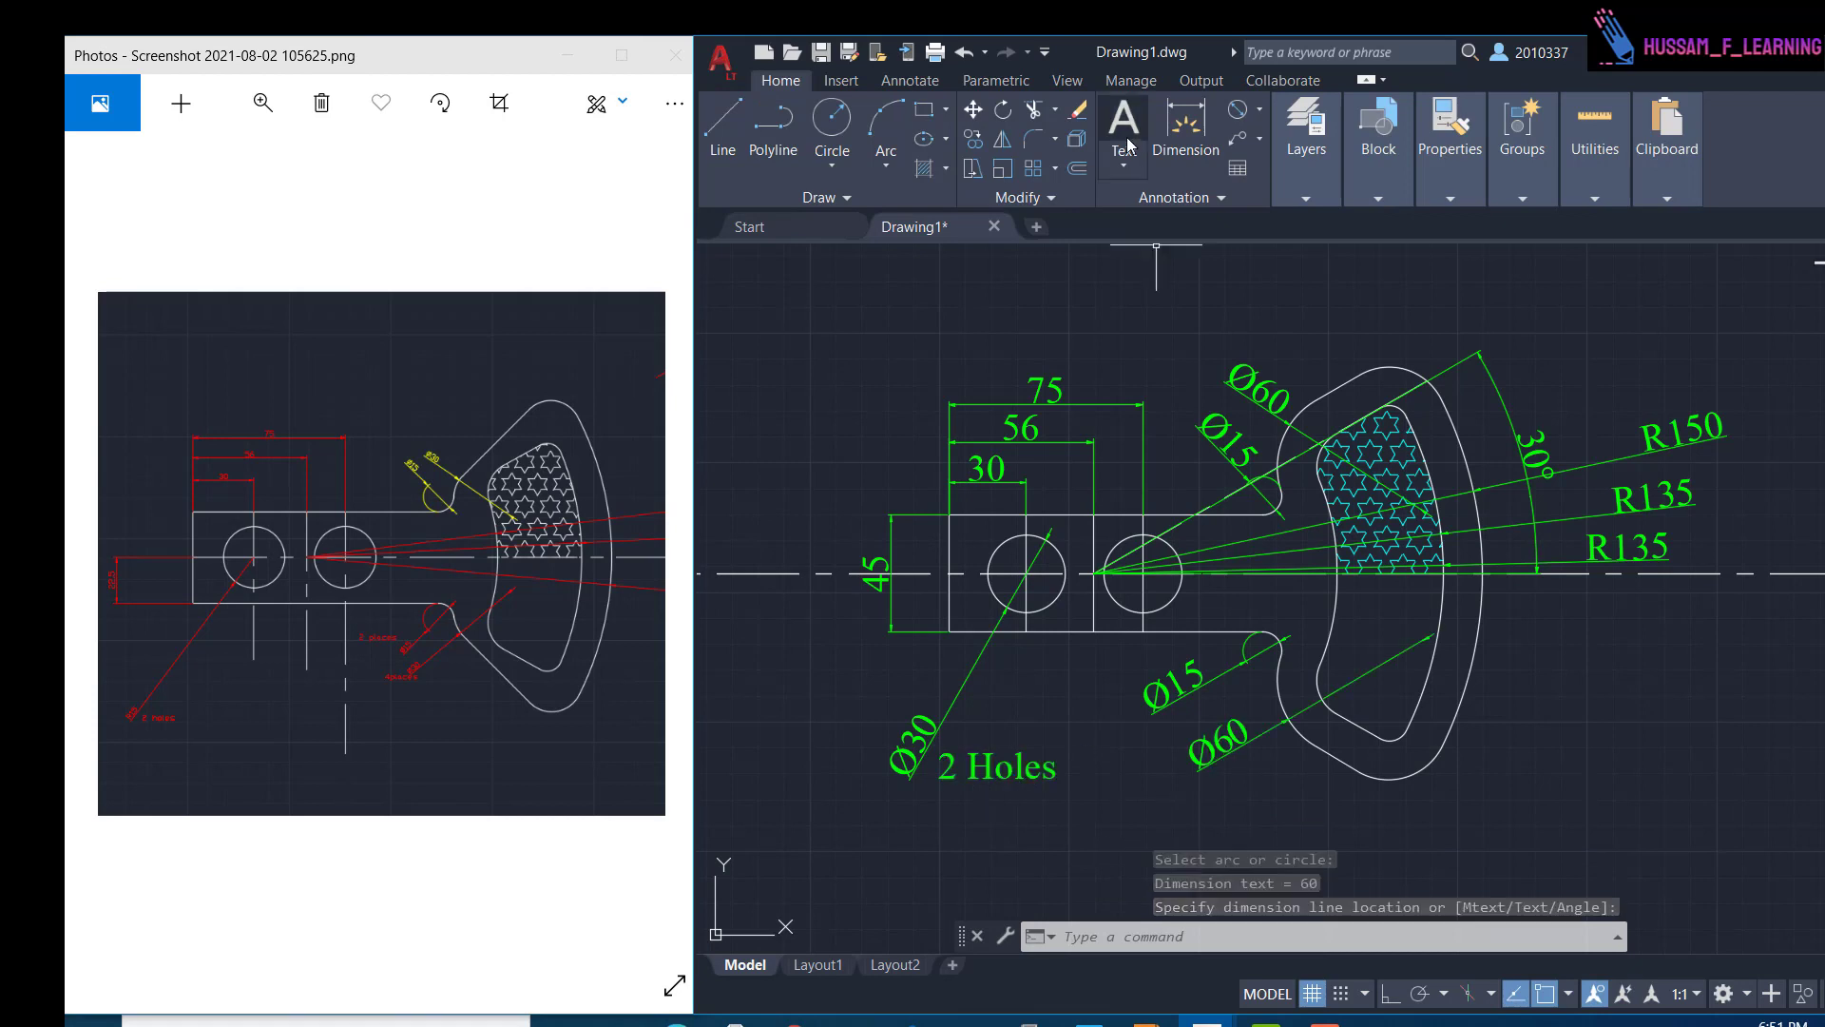
- Add the multiline text note "4 Holes" below the lower outline arc's diameter dimension
left_click(1124, 119)
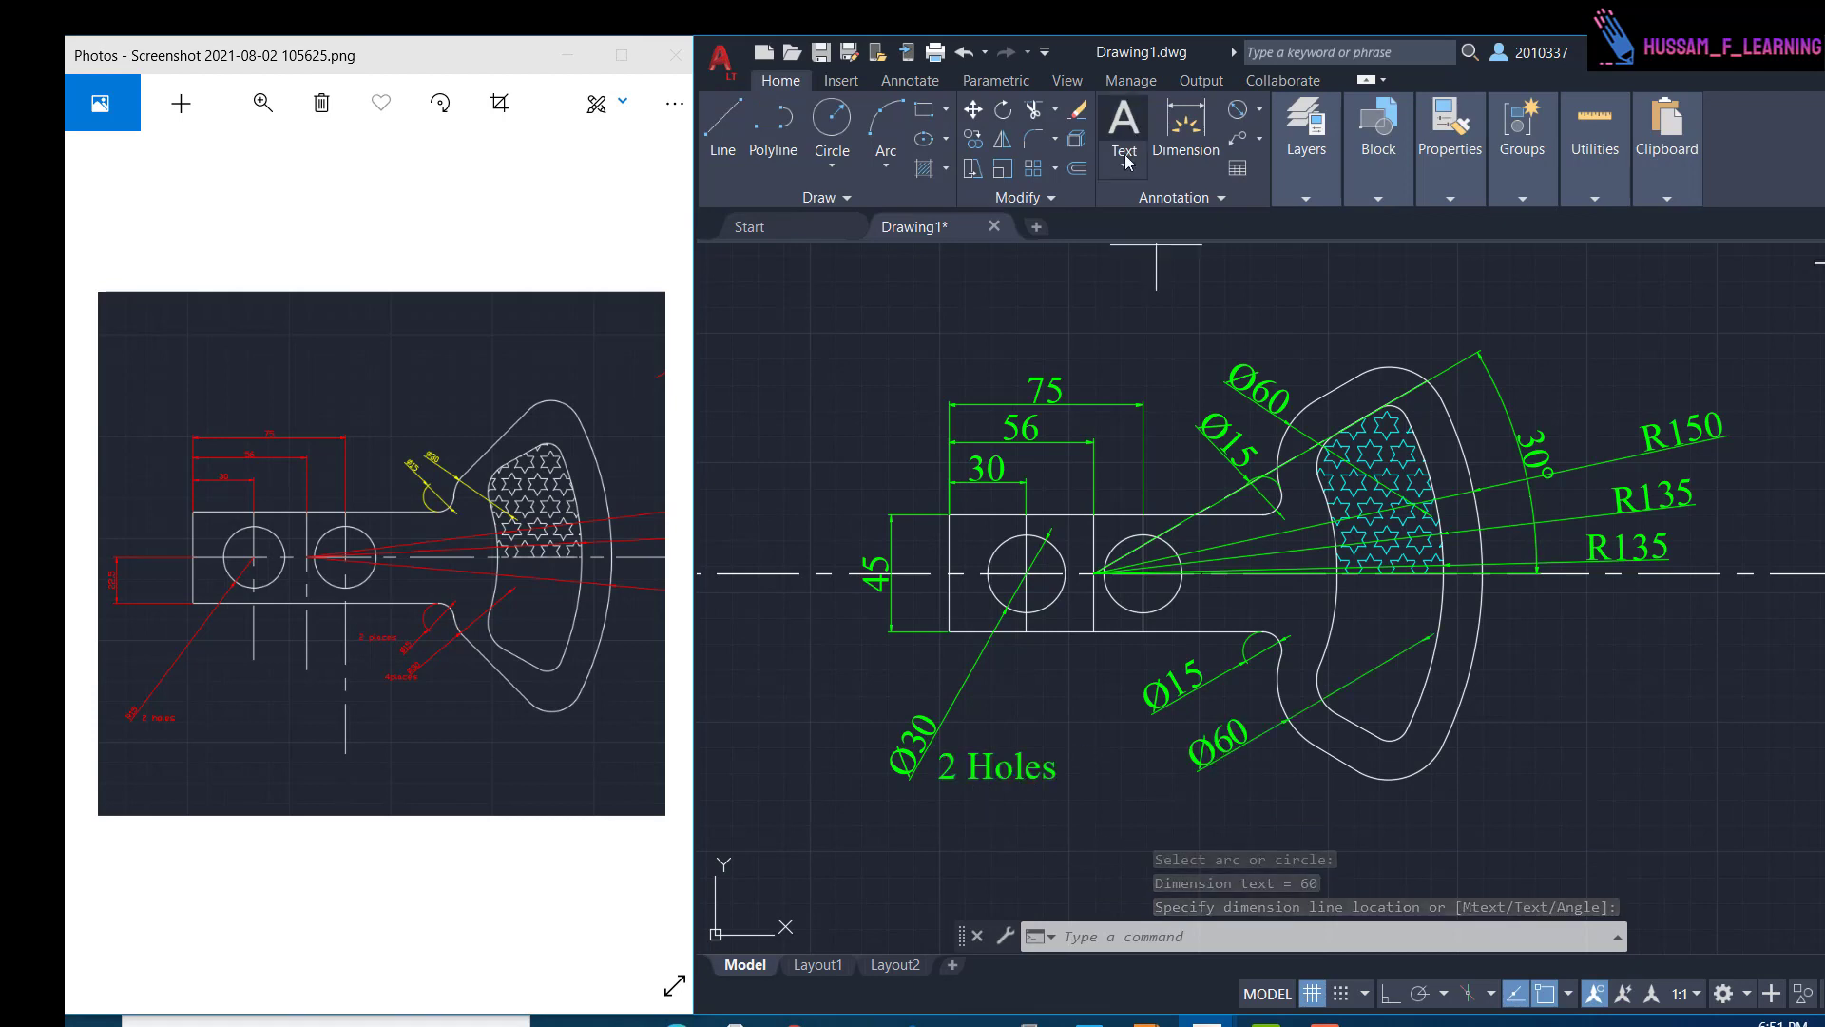
left_click(1176, 795)
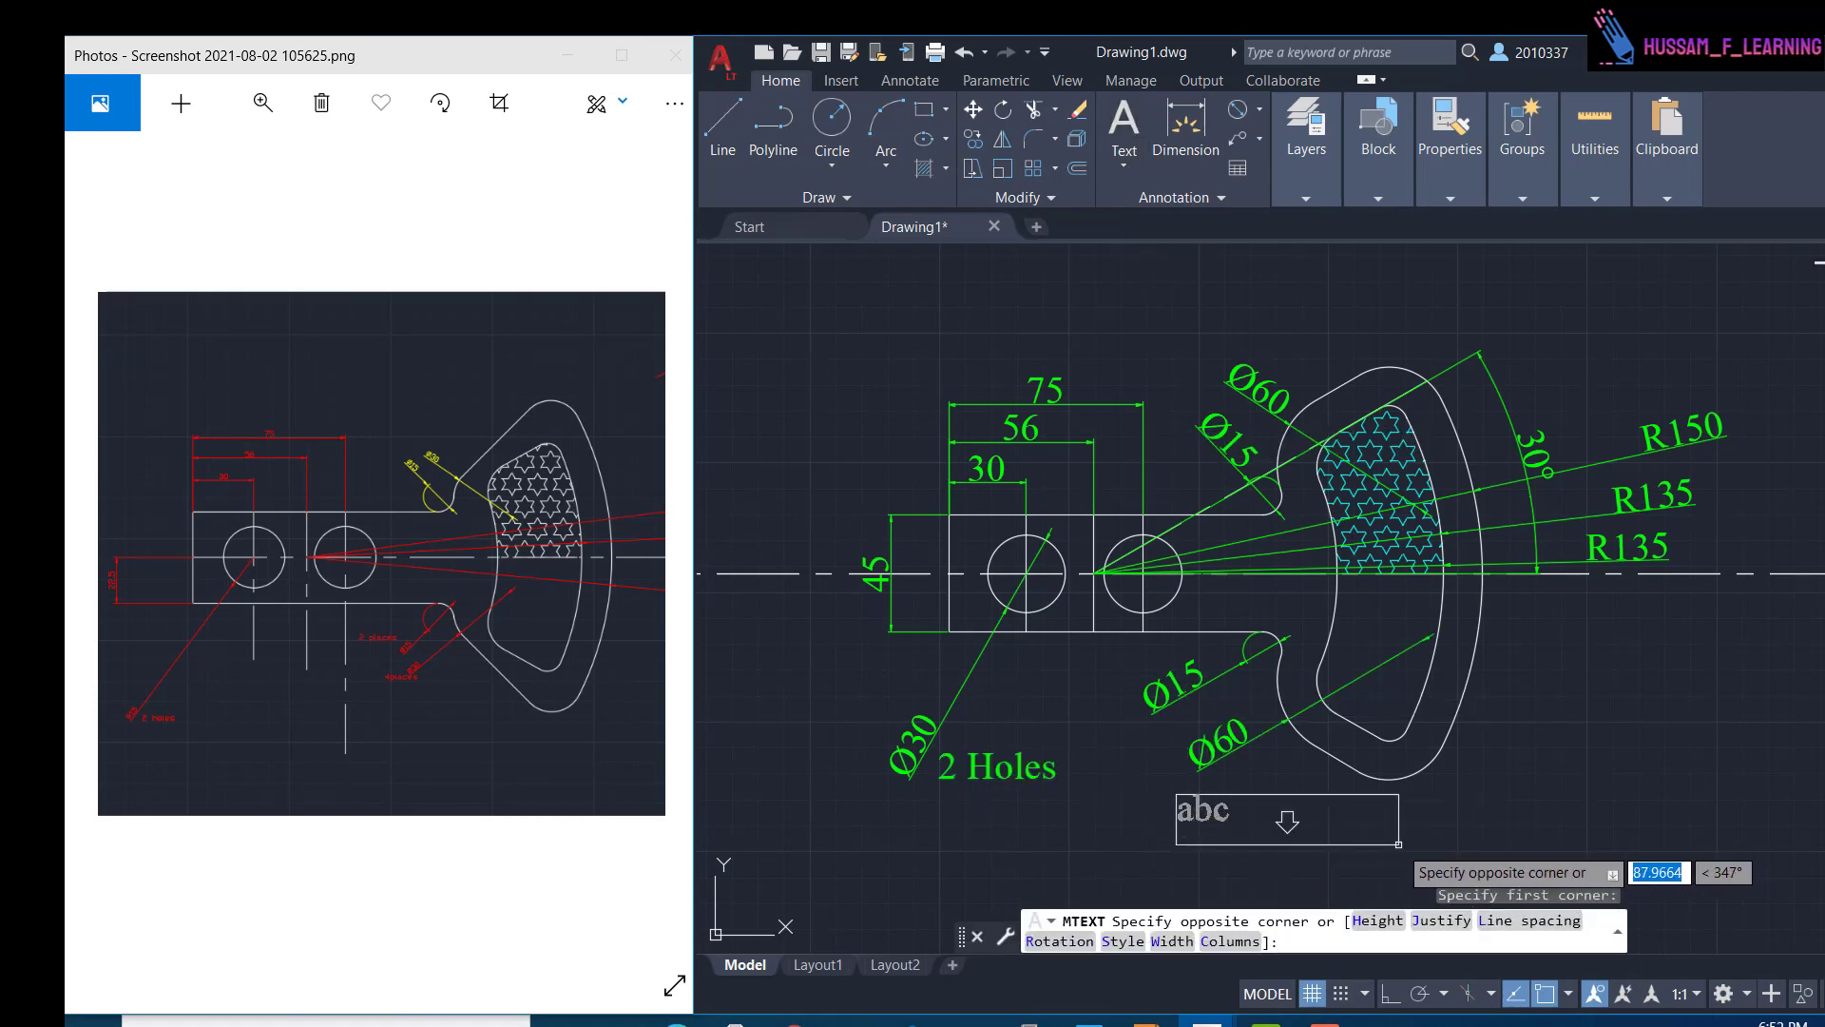
left_click(1397, 840)
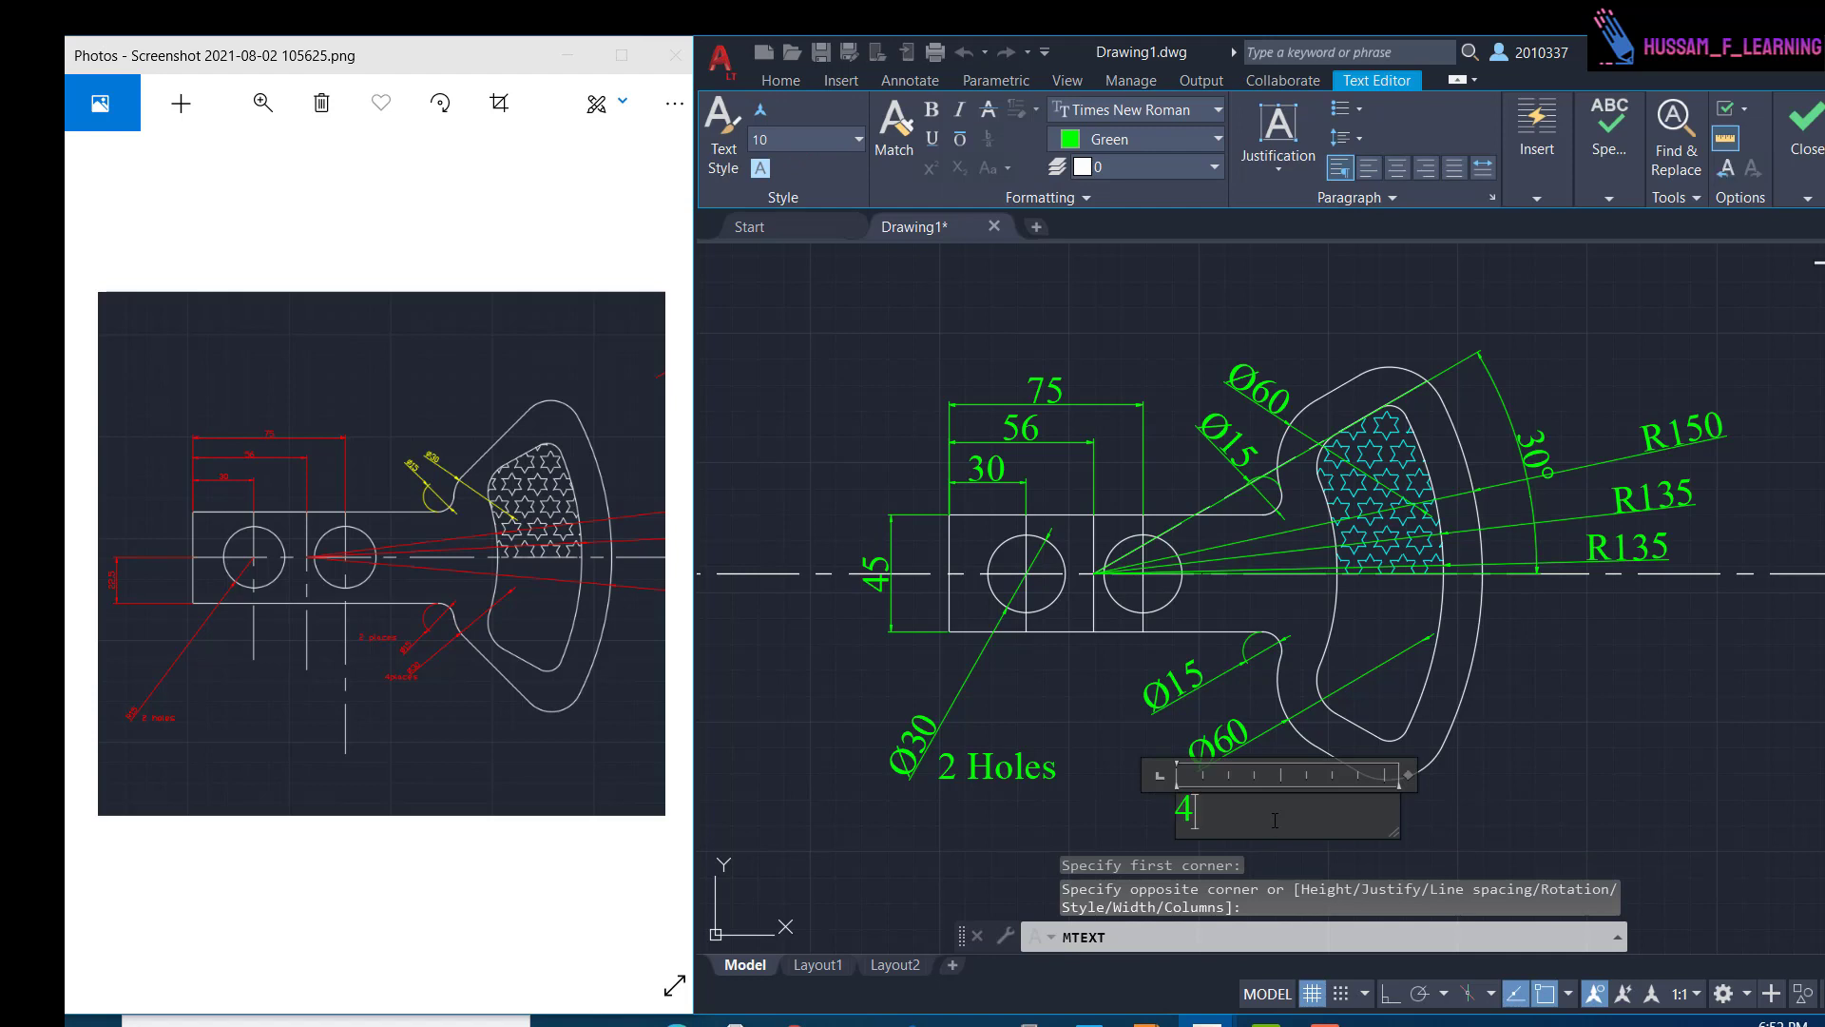
type("4 Holes")
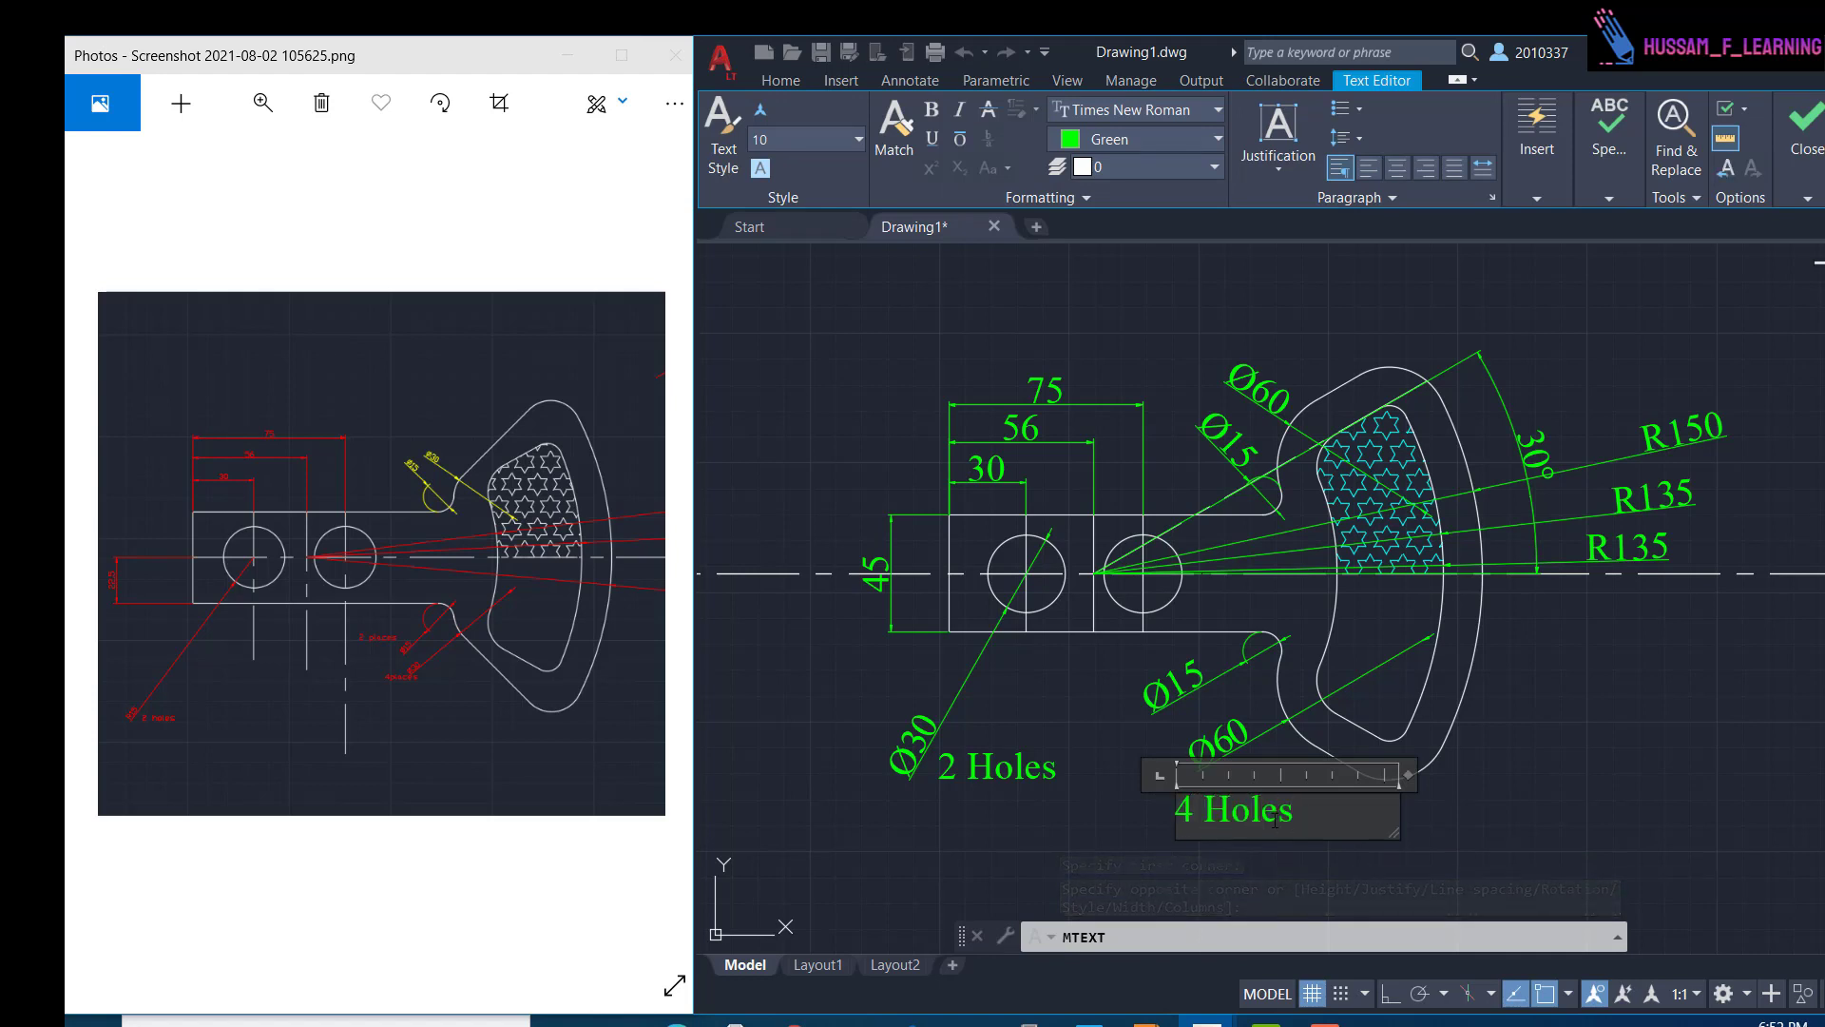
key("Escape")
left_click(1048, 542)
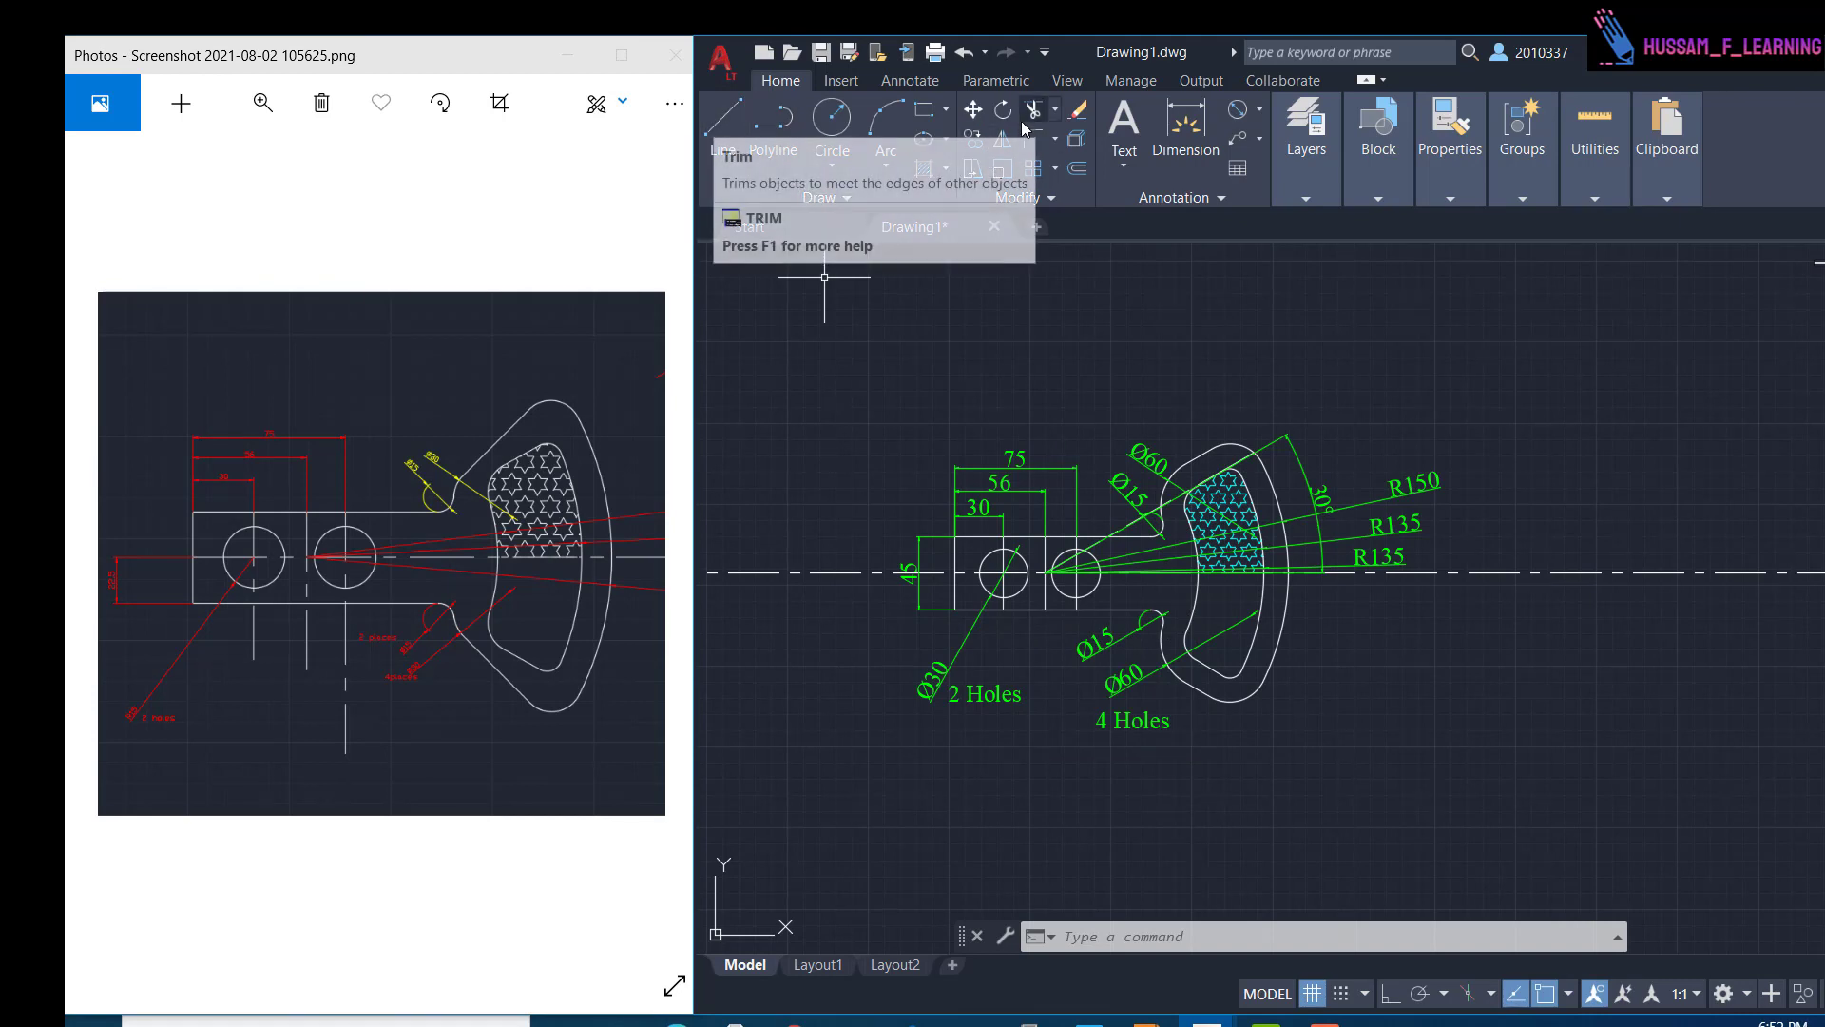
- Enlarge the toothed wheel reference image and set the current object color to ByLayer
left_click(1379, 129)
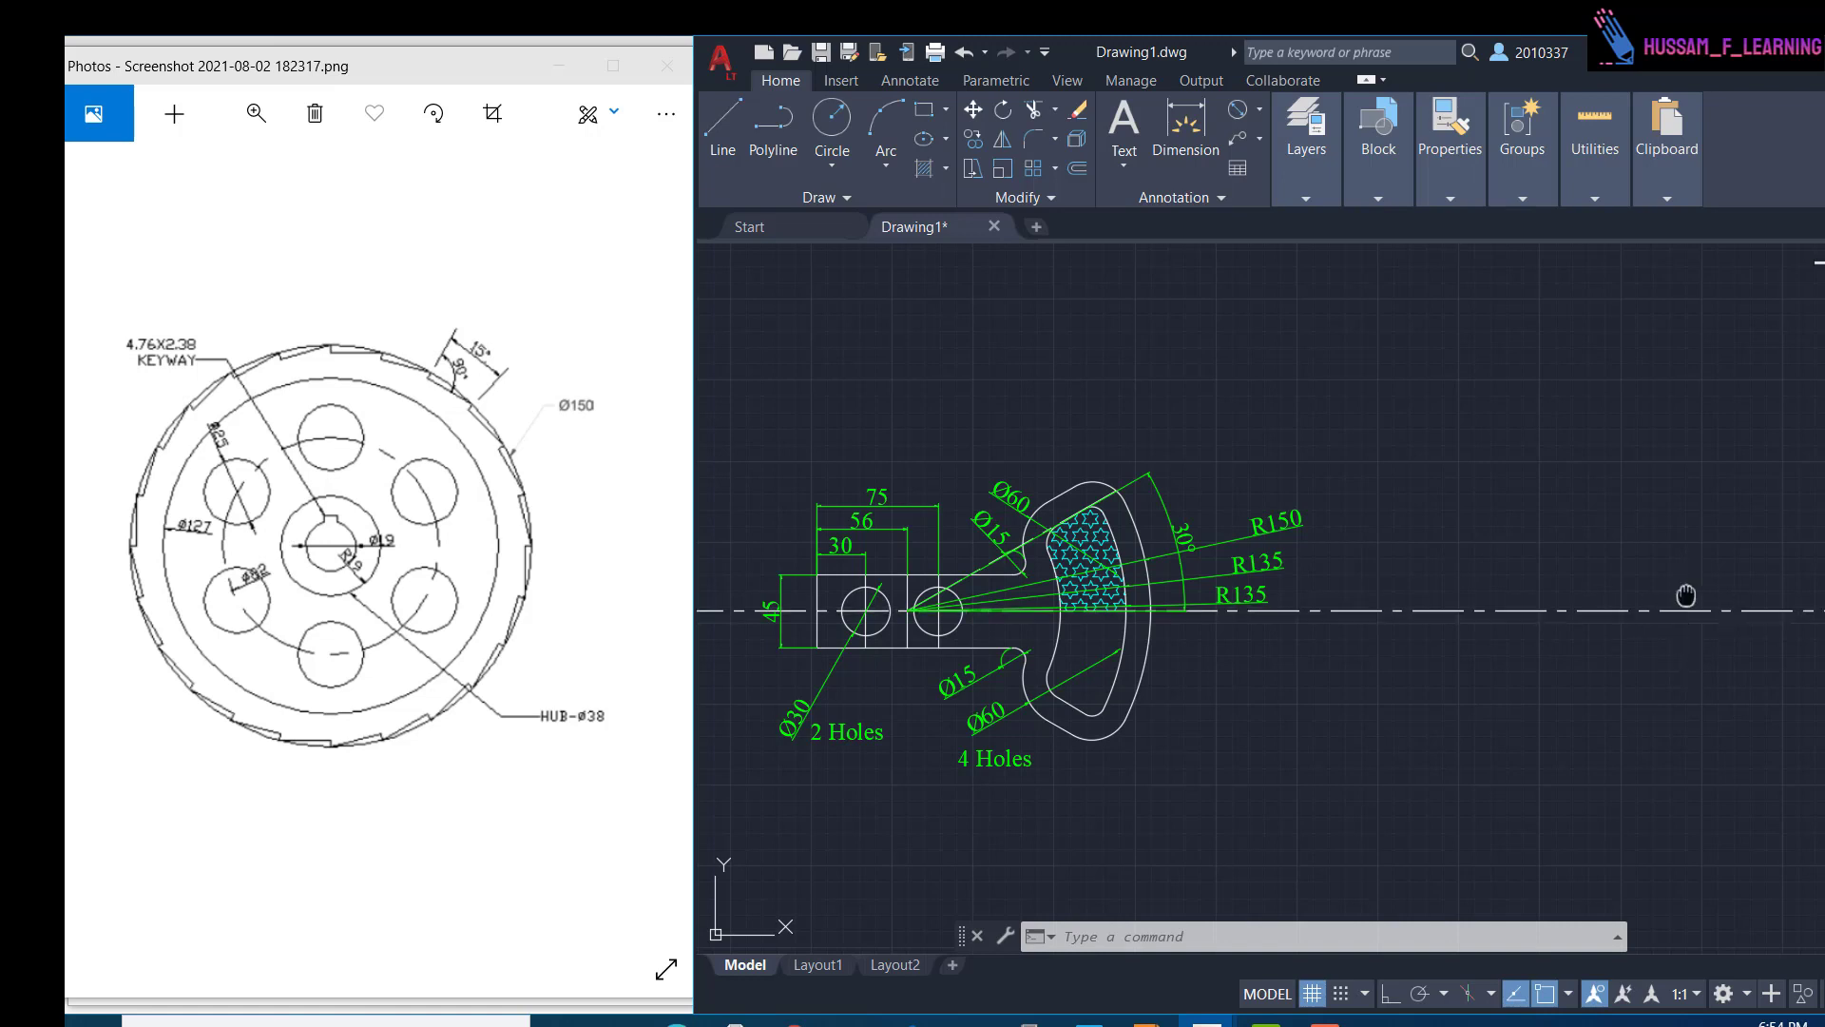
middle_click_drag(1686, 595, 981, 587)
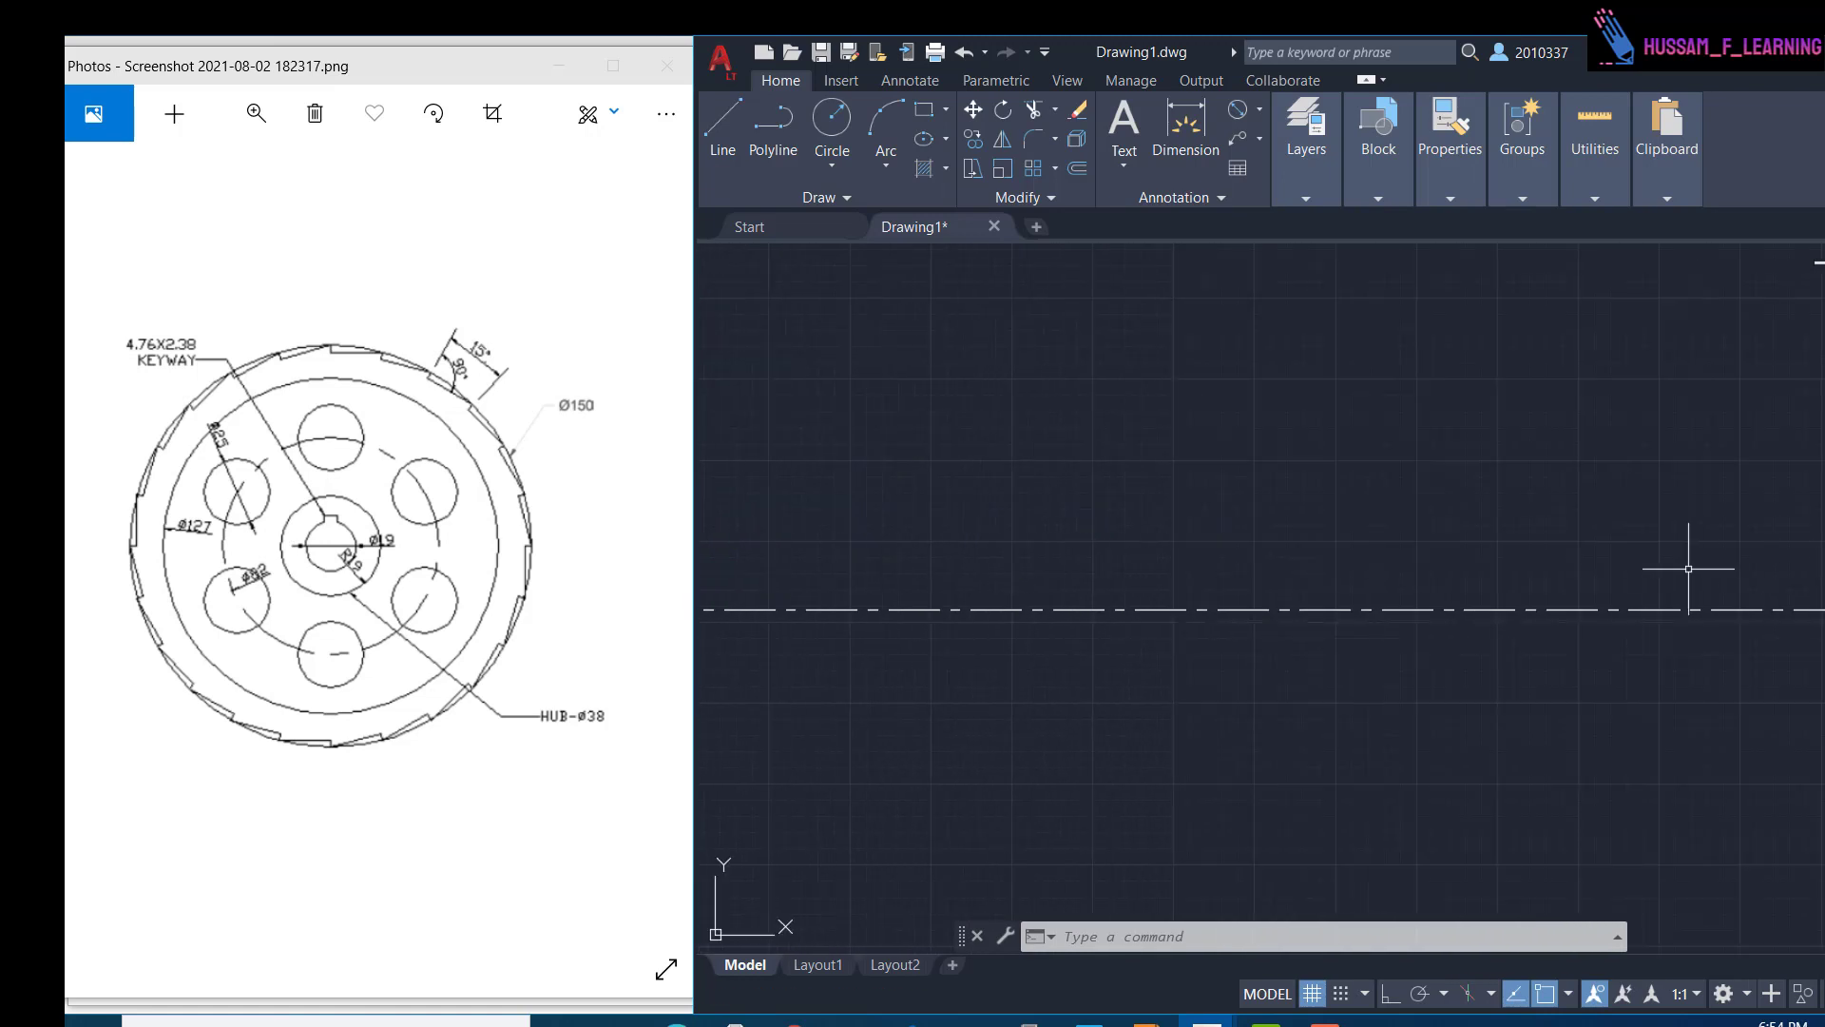
middle_click_drag(1421, 547, 1419, 558)
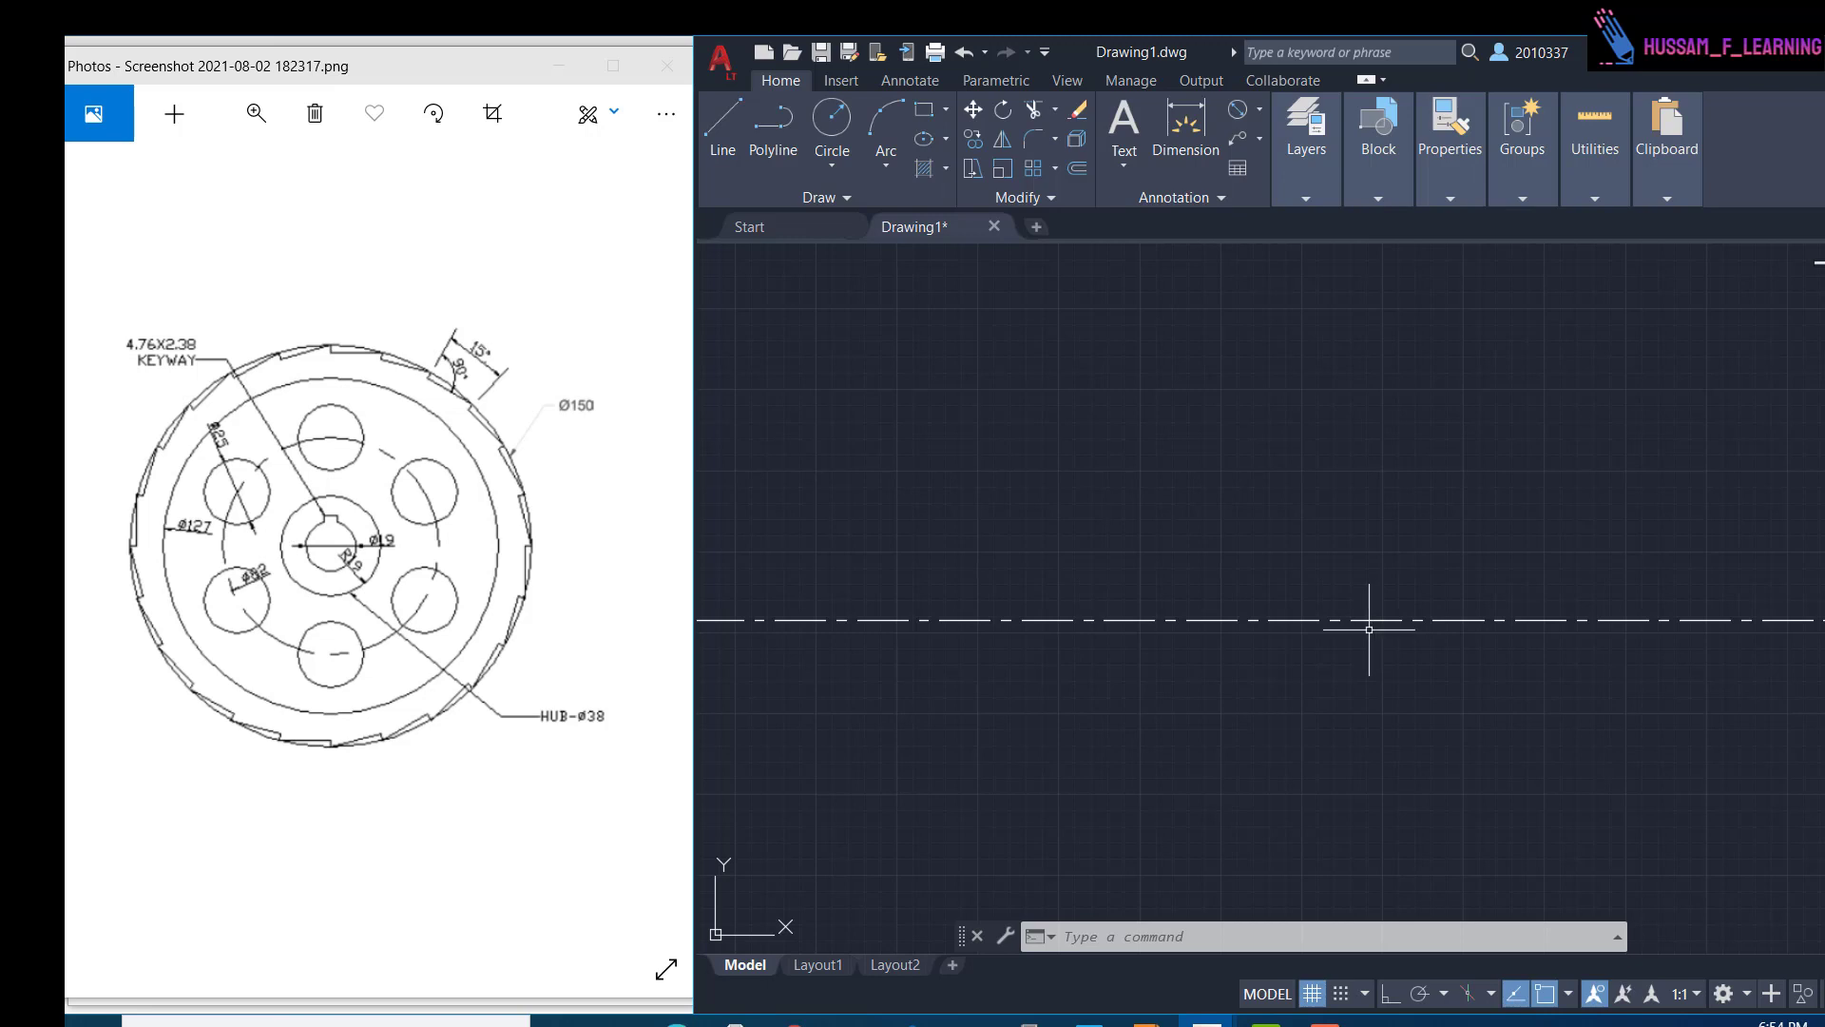
double_click(354, 545)
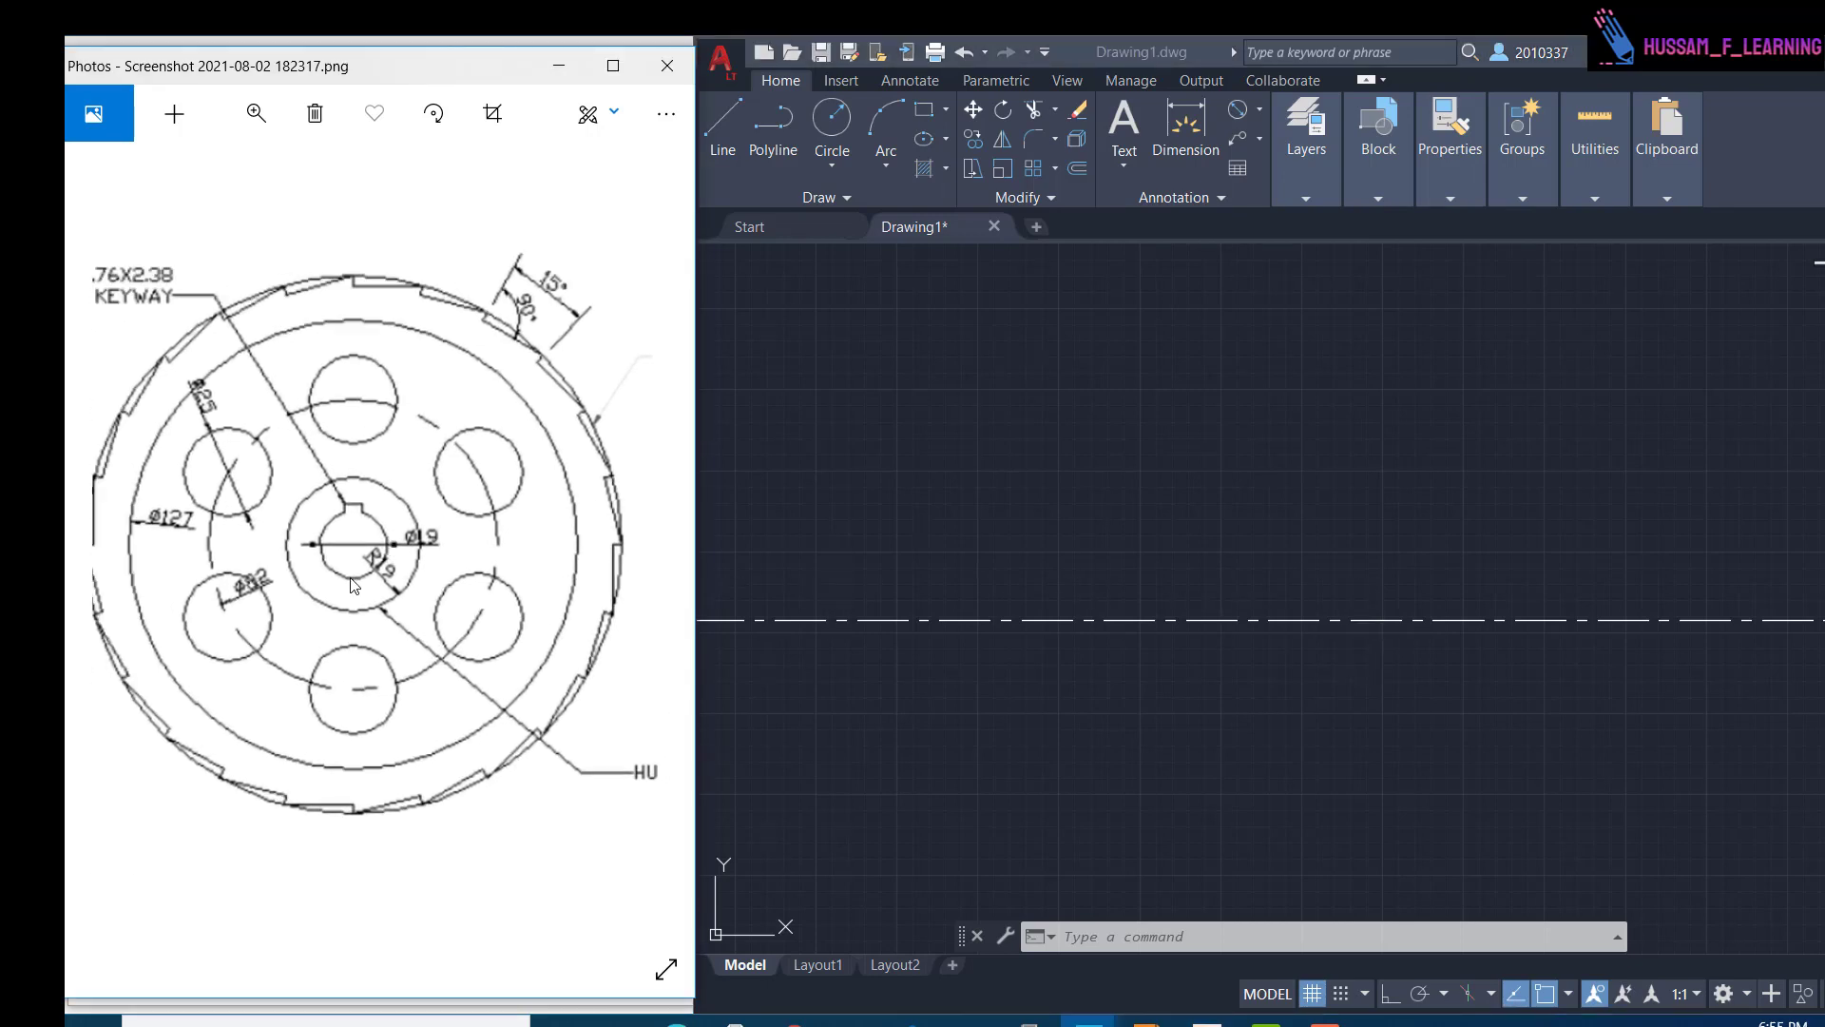
left_click(865, 160)
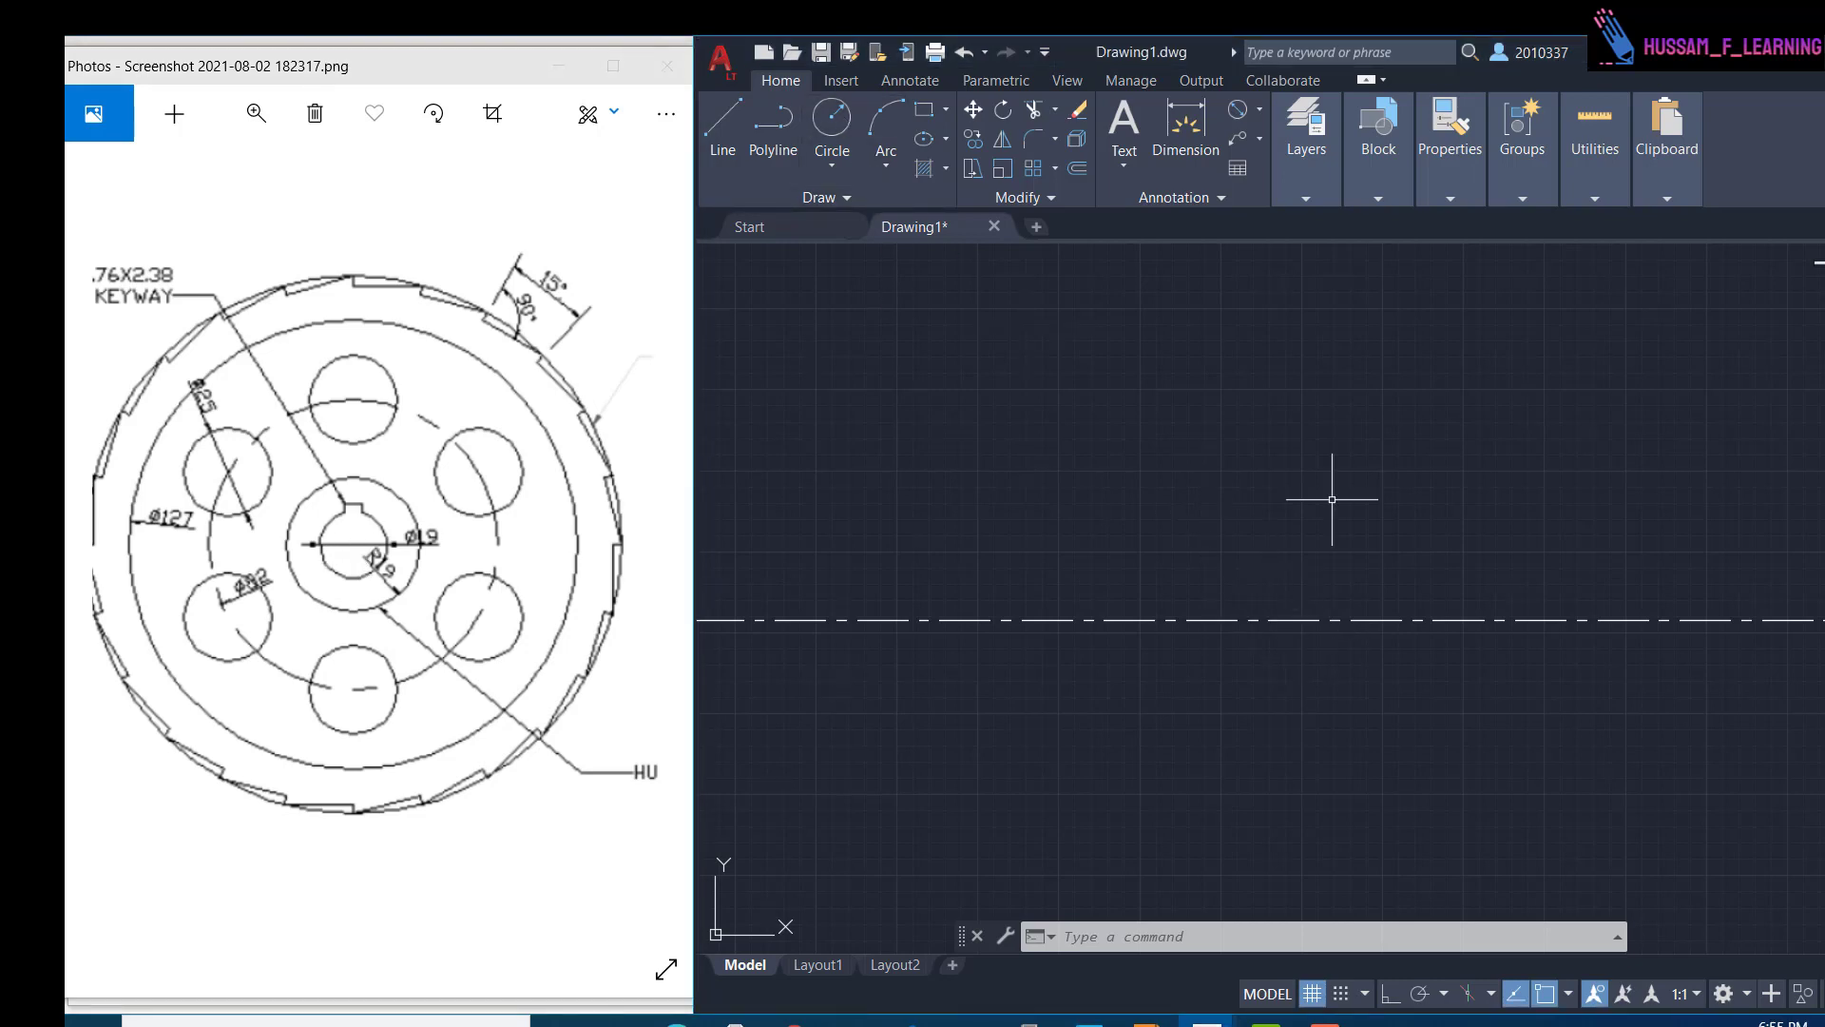
mouse_move(1434, 173)
left_click(1411, 224)
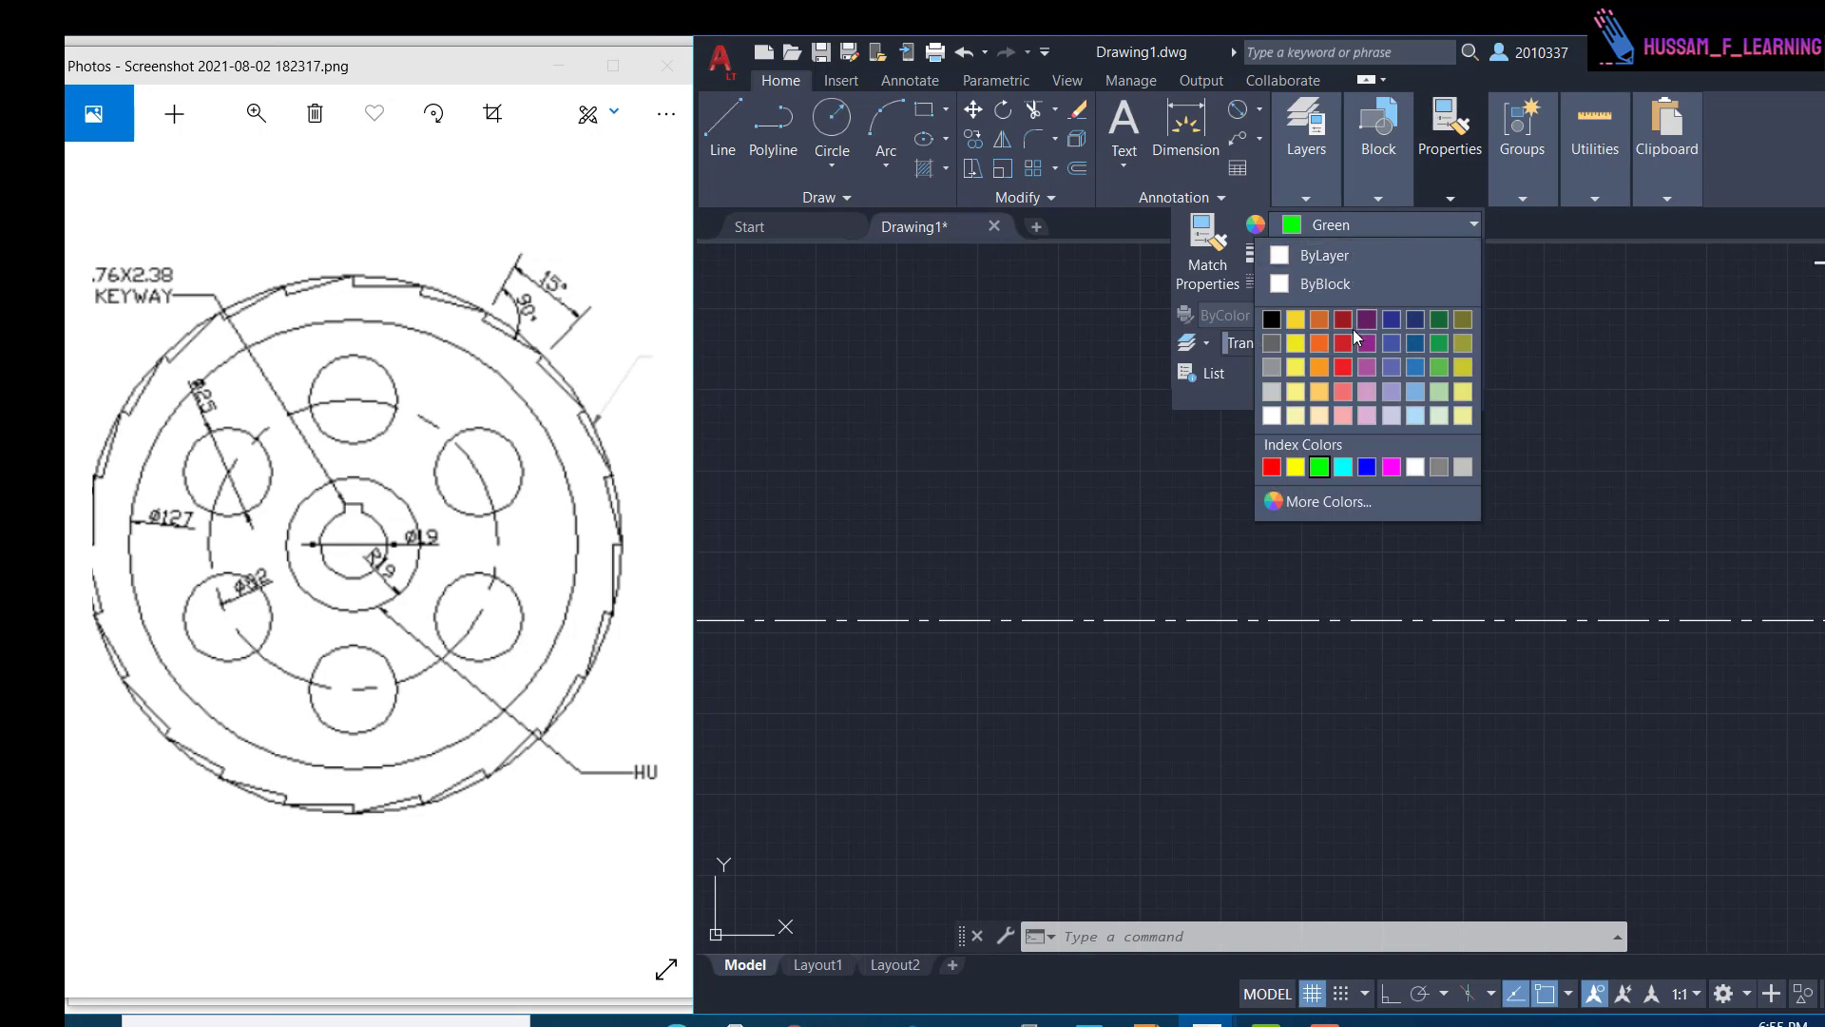
left_click(1302, 254)
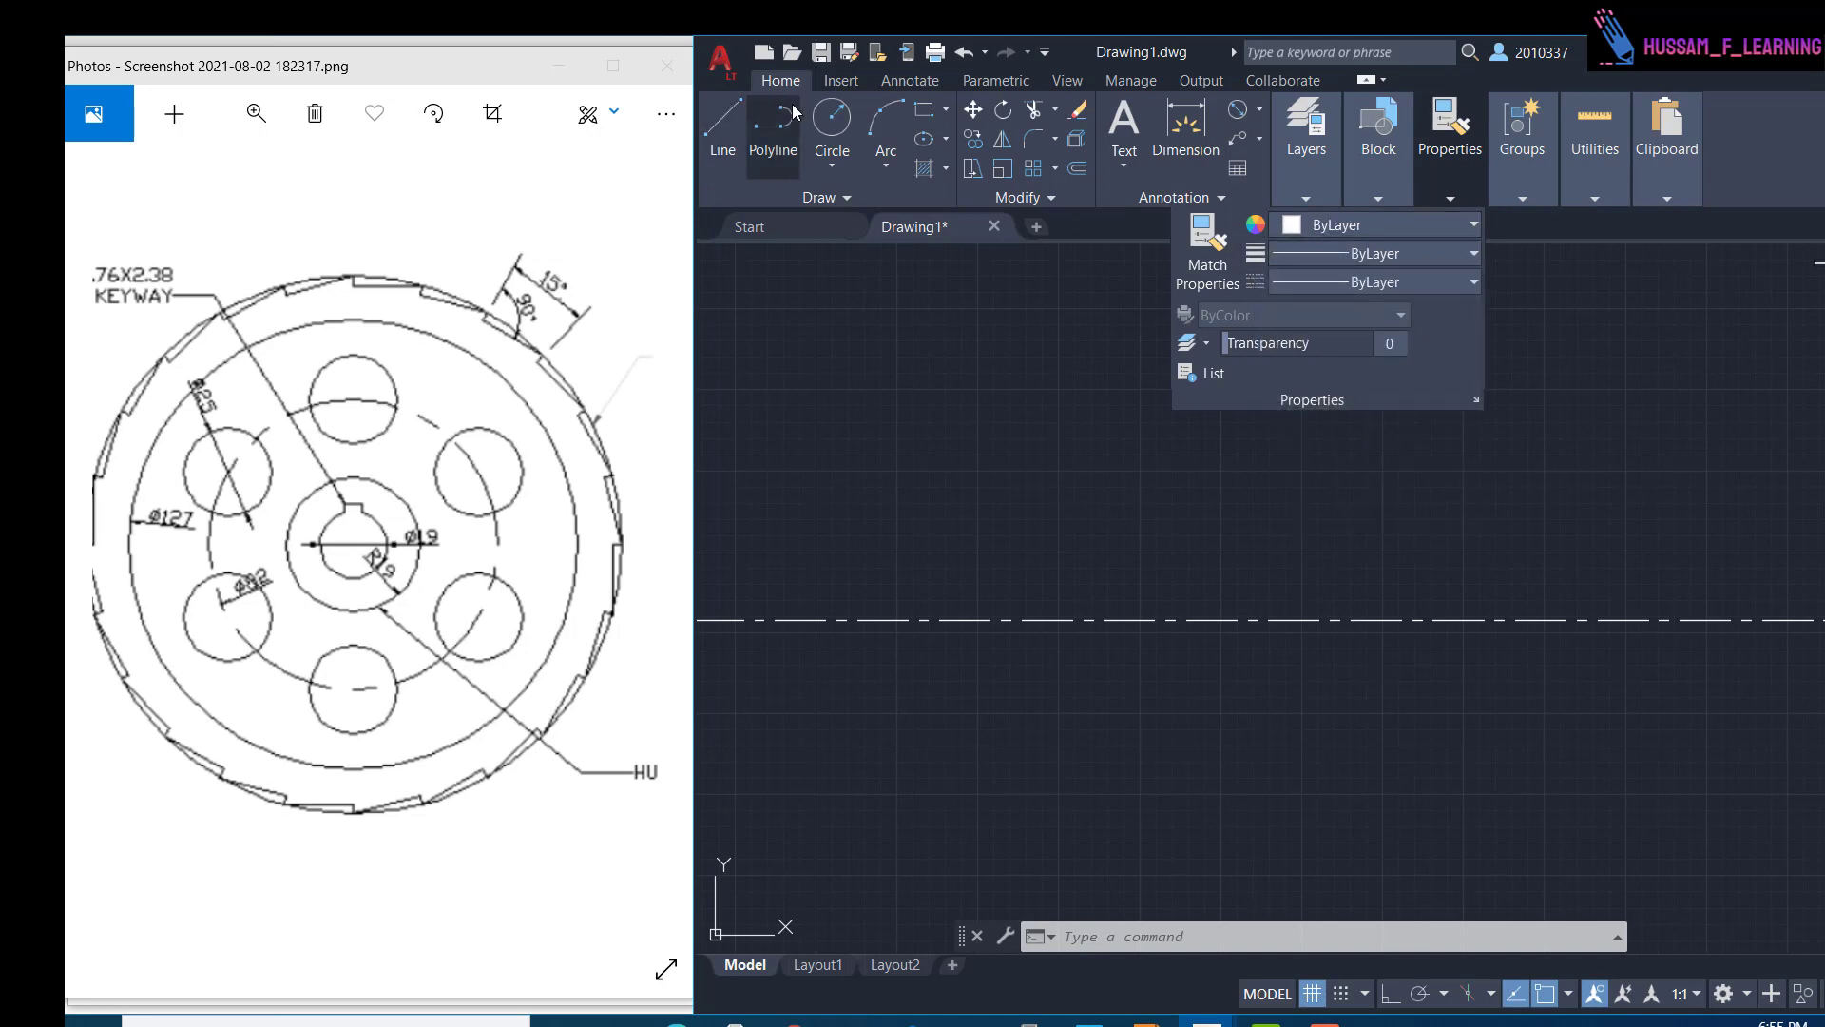
left_click(831, 122)
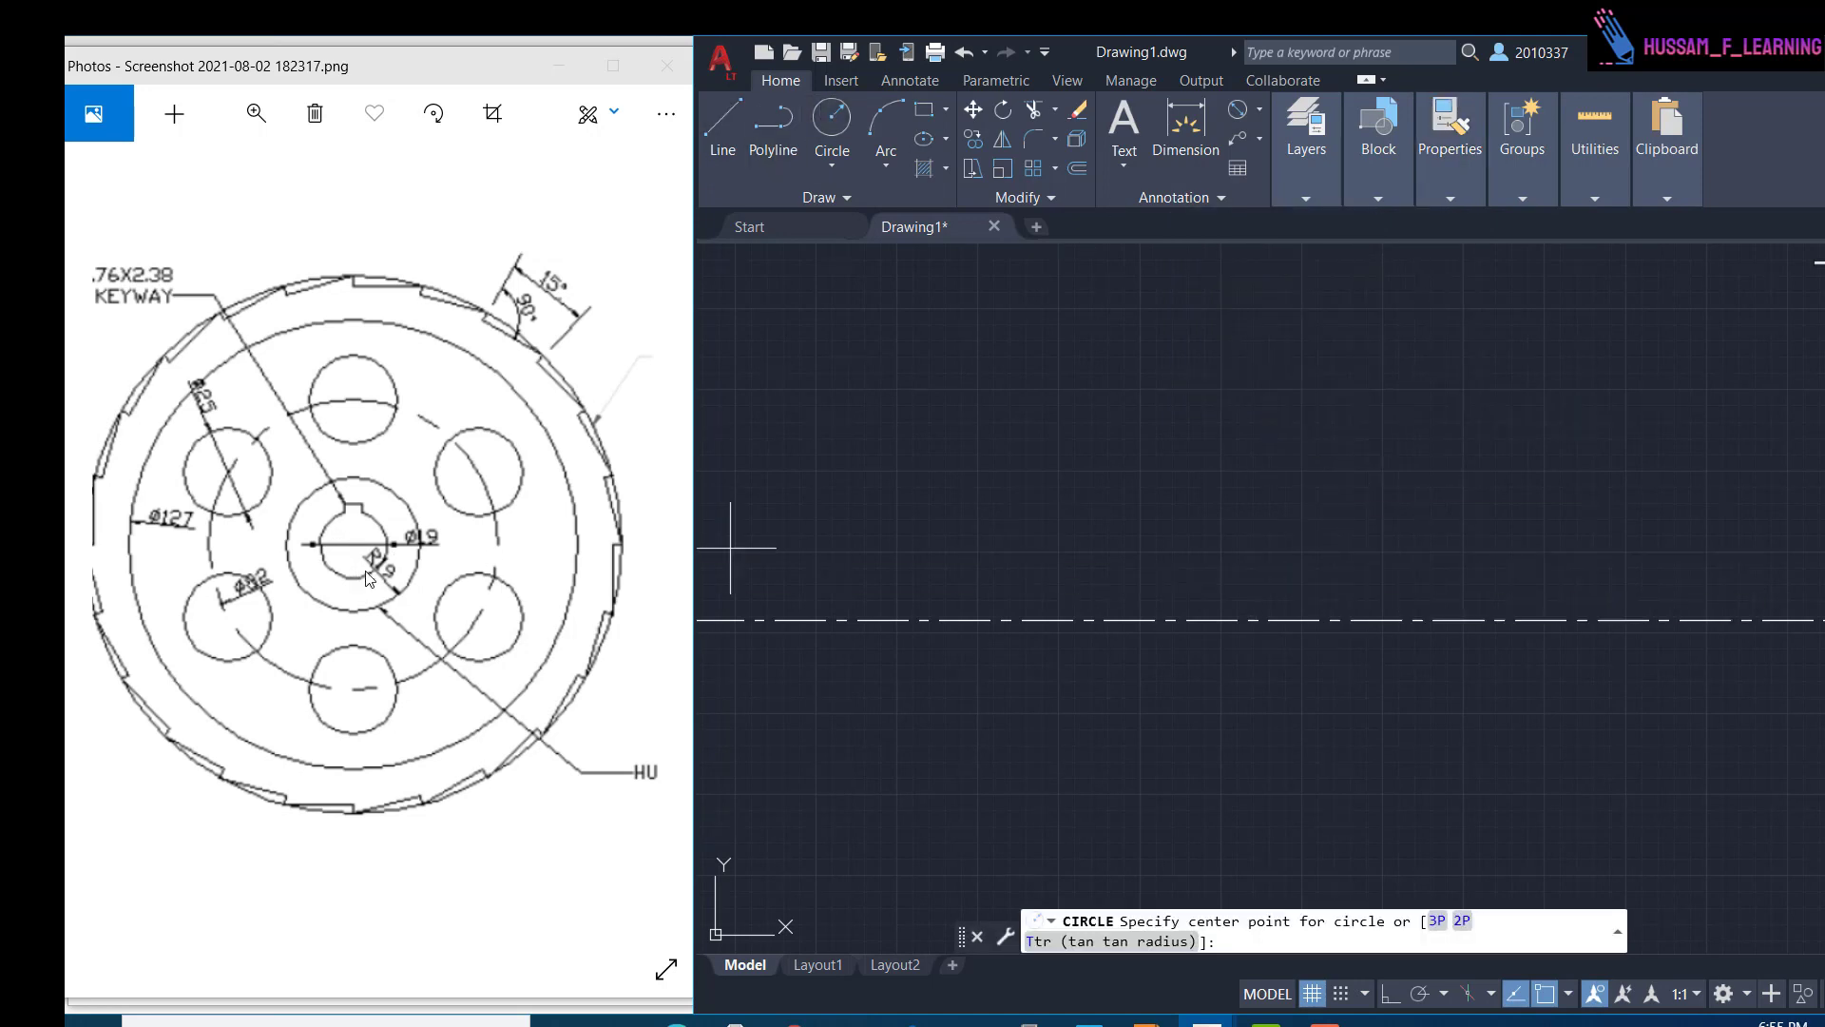
left_click(831, 122)
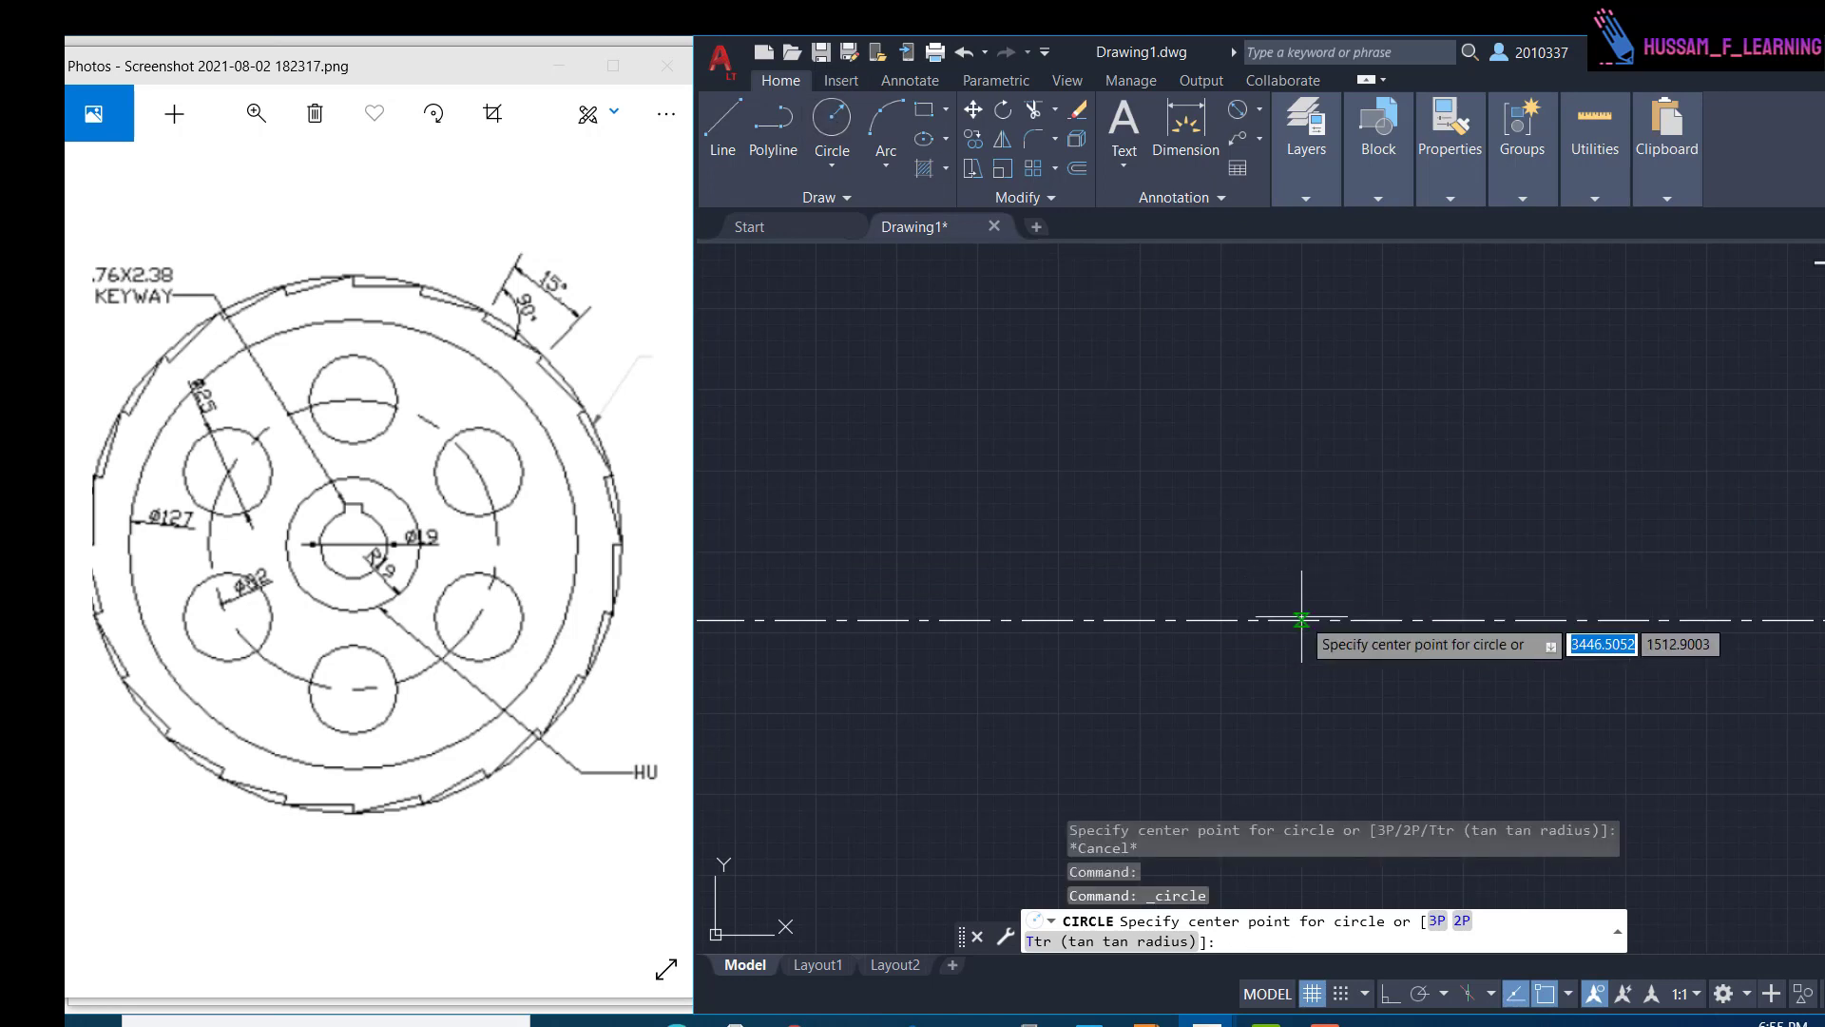
left_click(1334, 620)
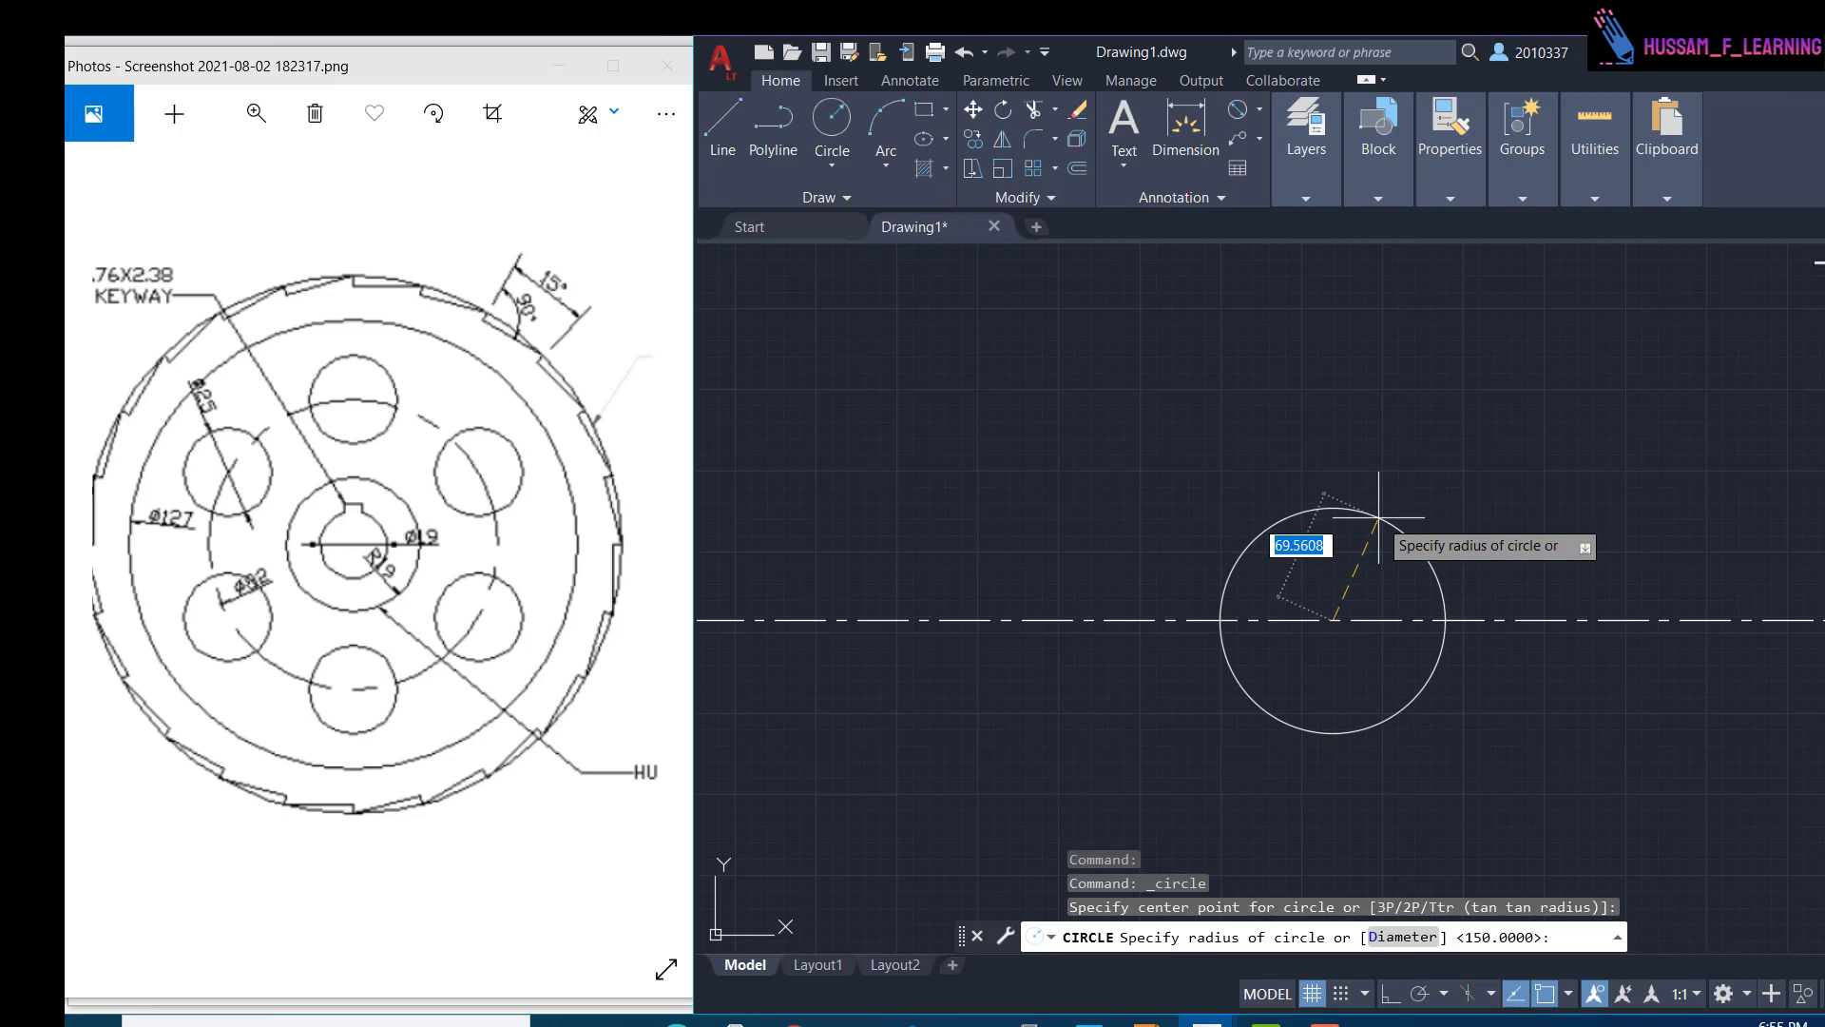
type("d")
key("Escape")
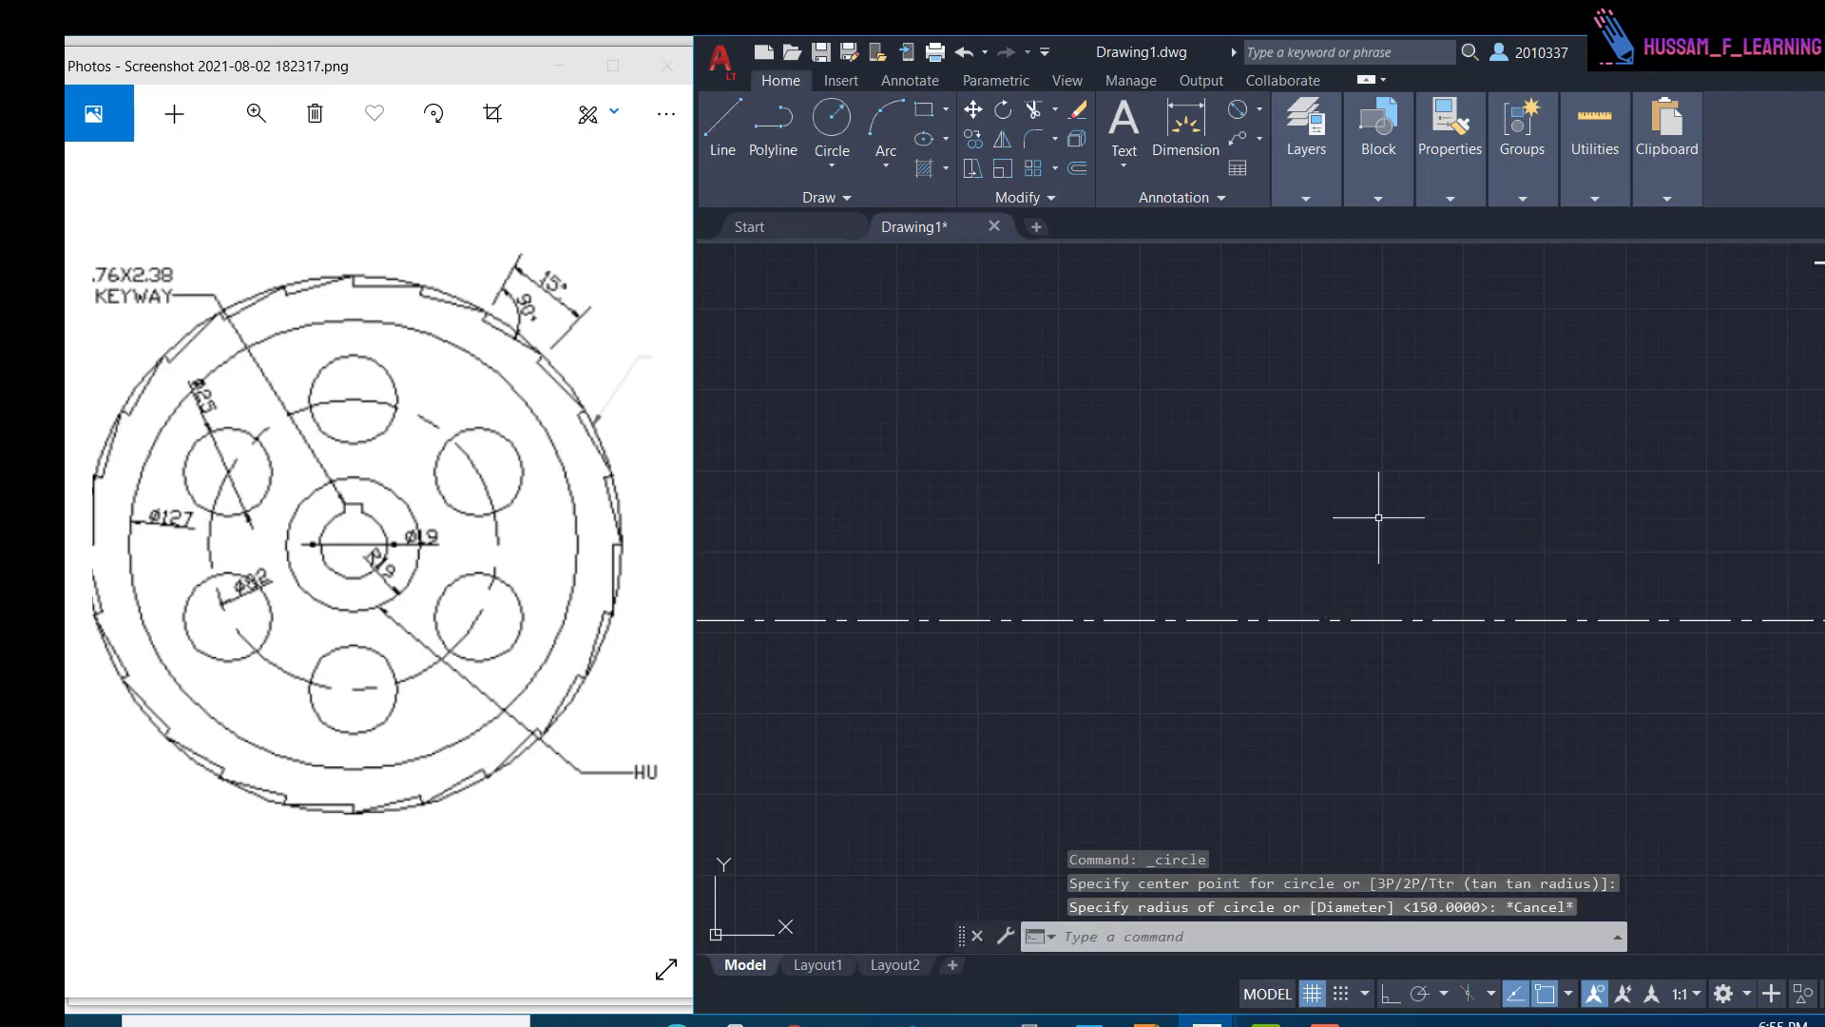
- Draw a circle of diameter 19 centered on the horizontal centerline in the empty area beyond the handle
key("space")
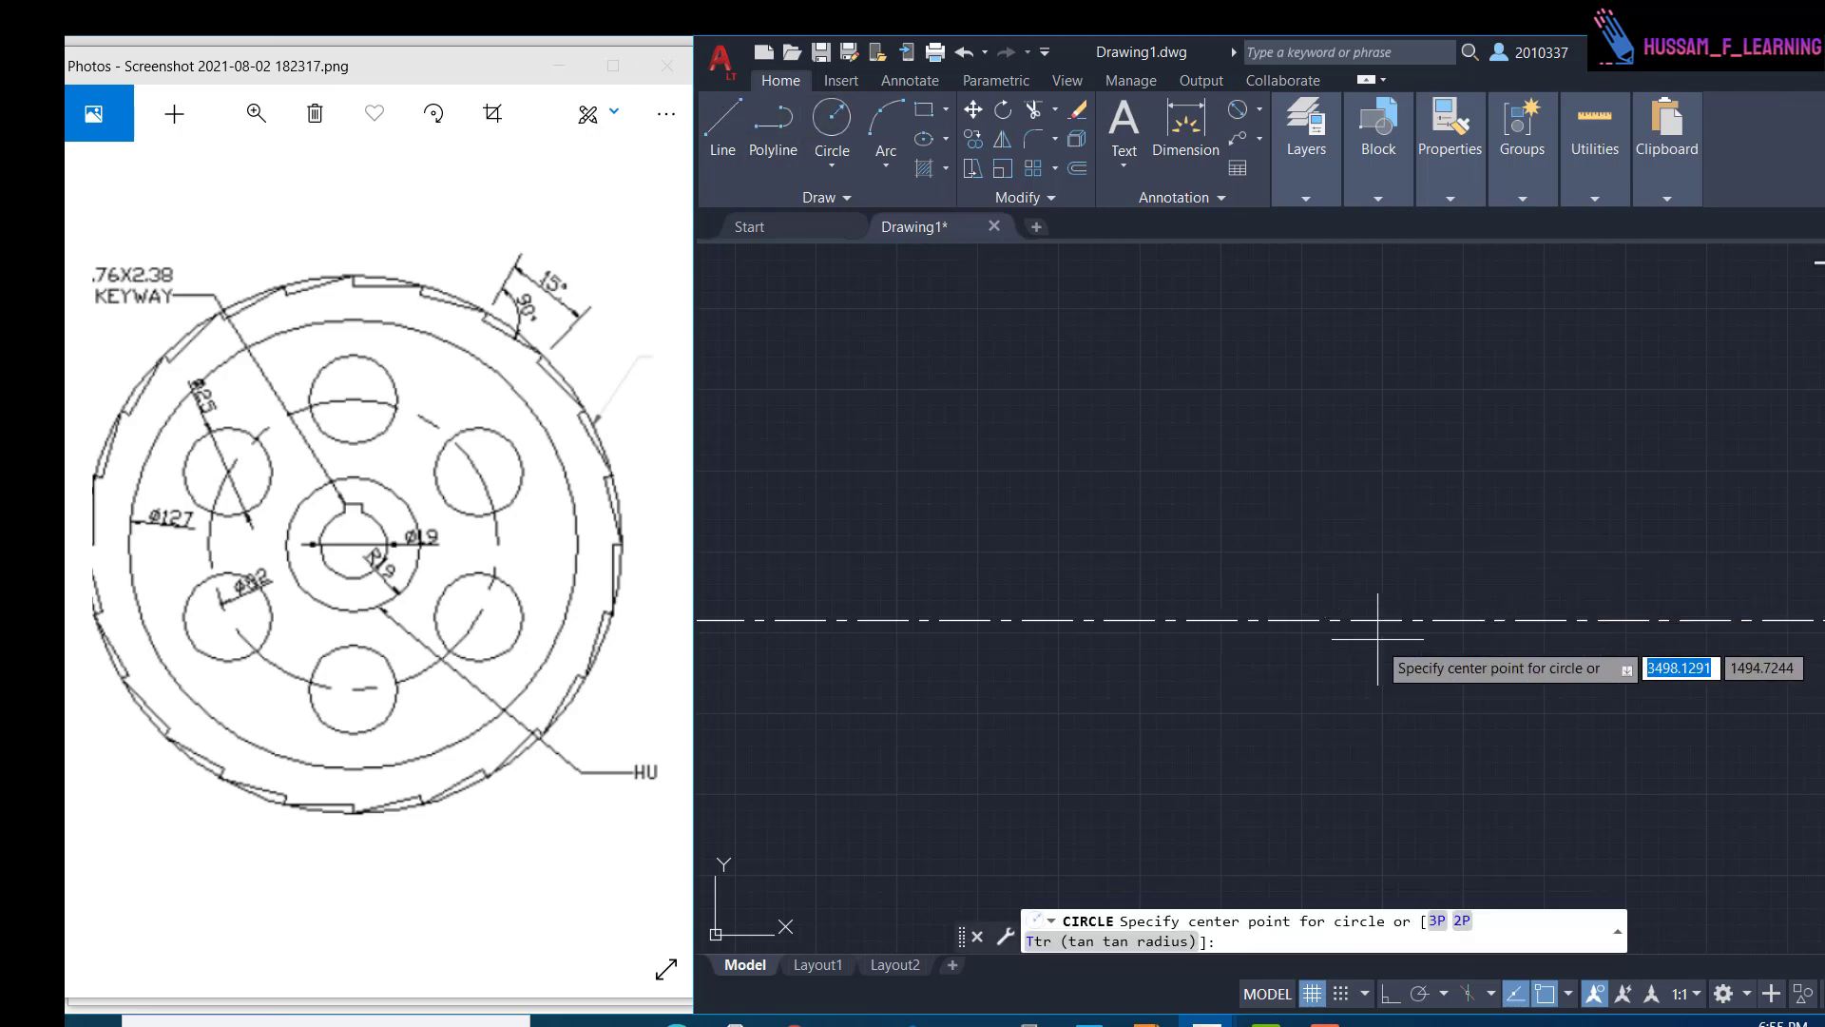
left_click(1333, 619)
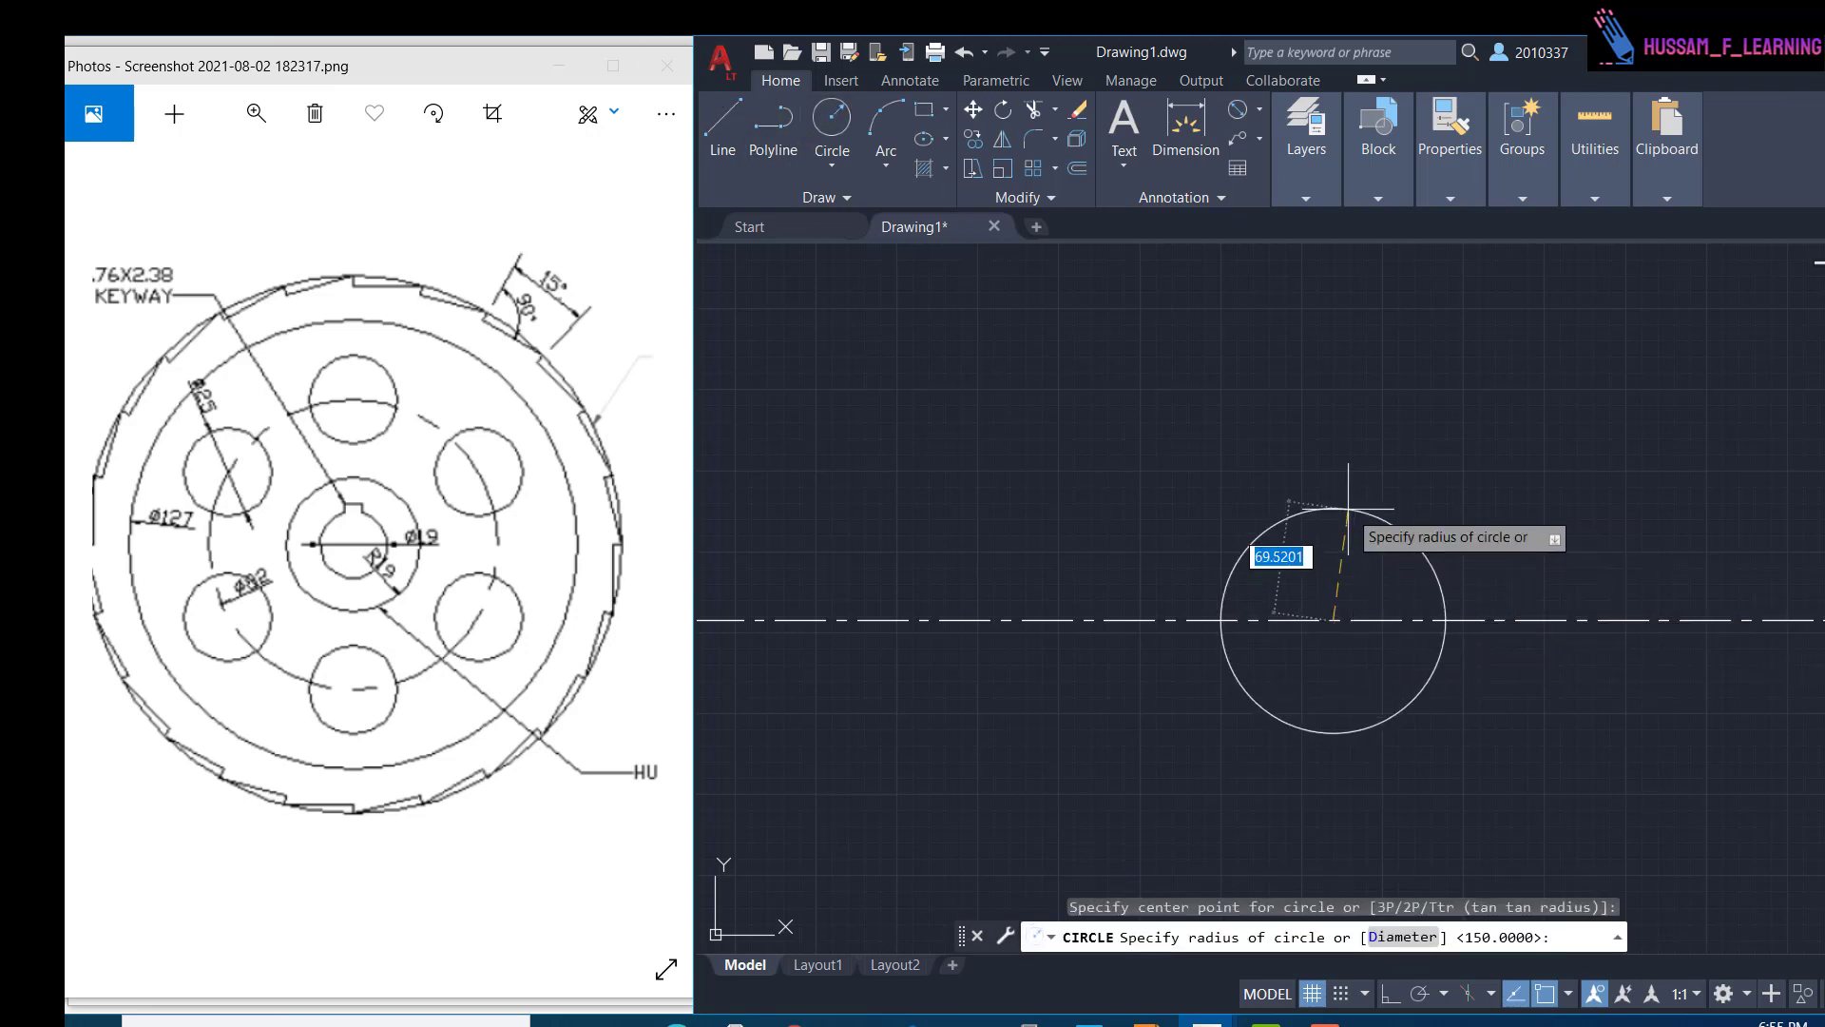
type("d")
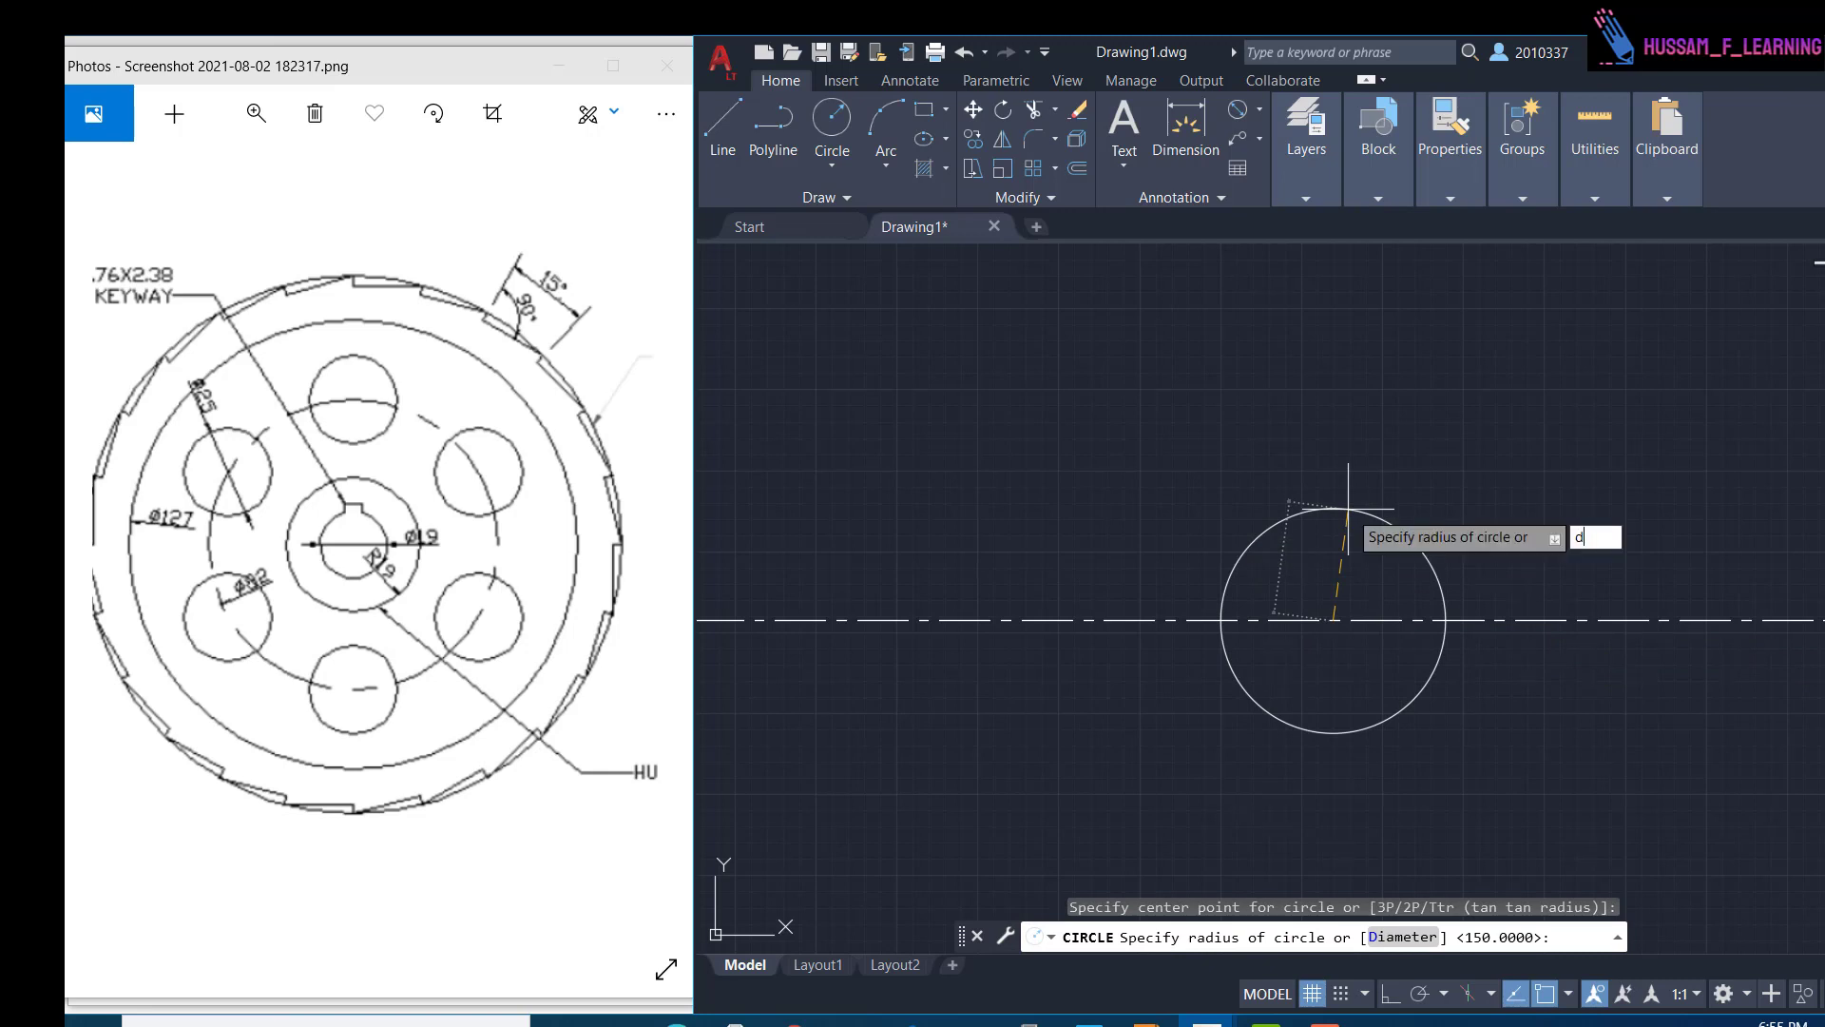
key("Return")
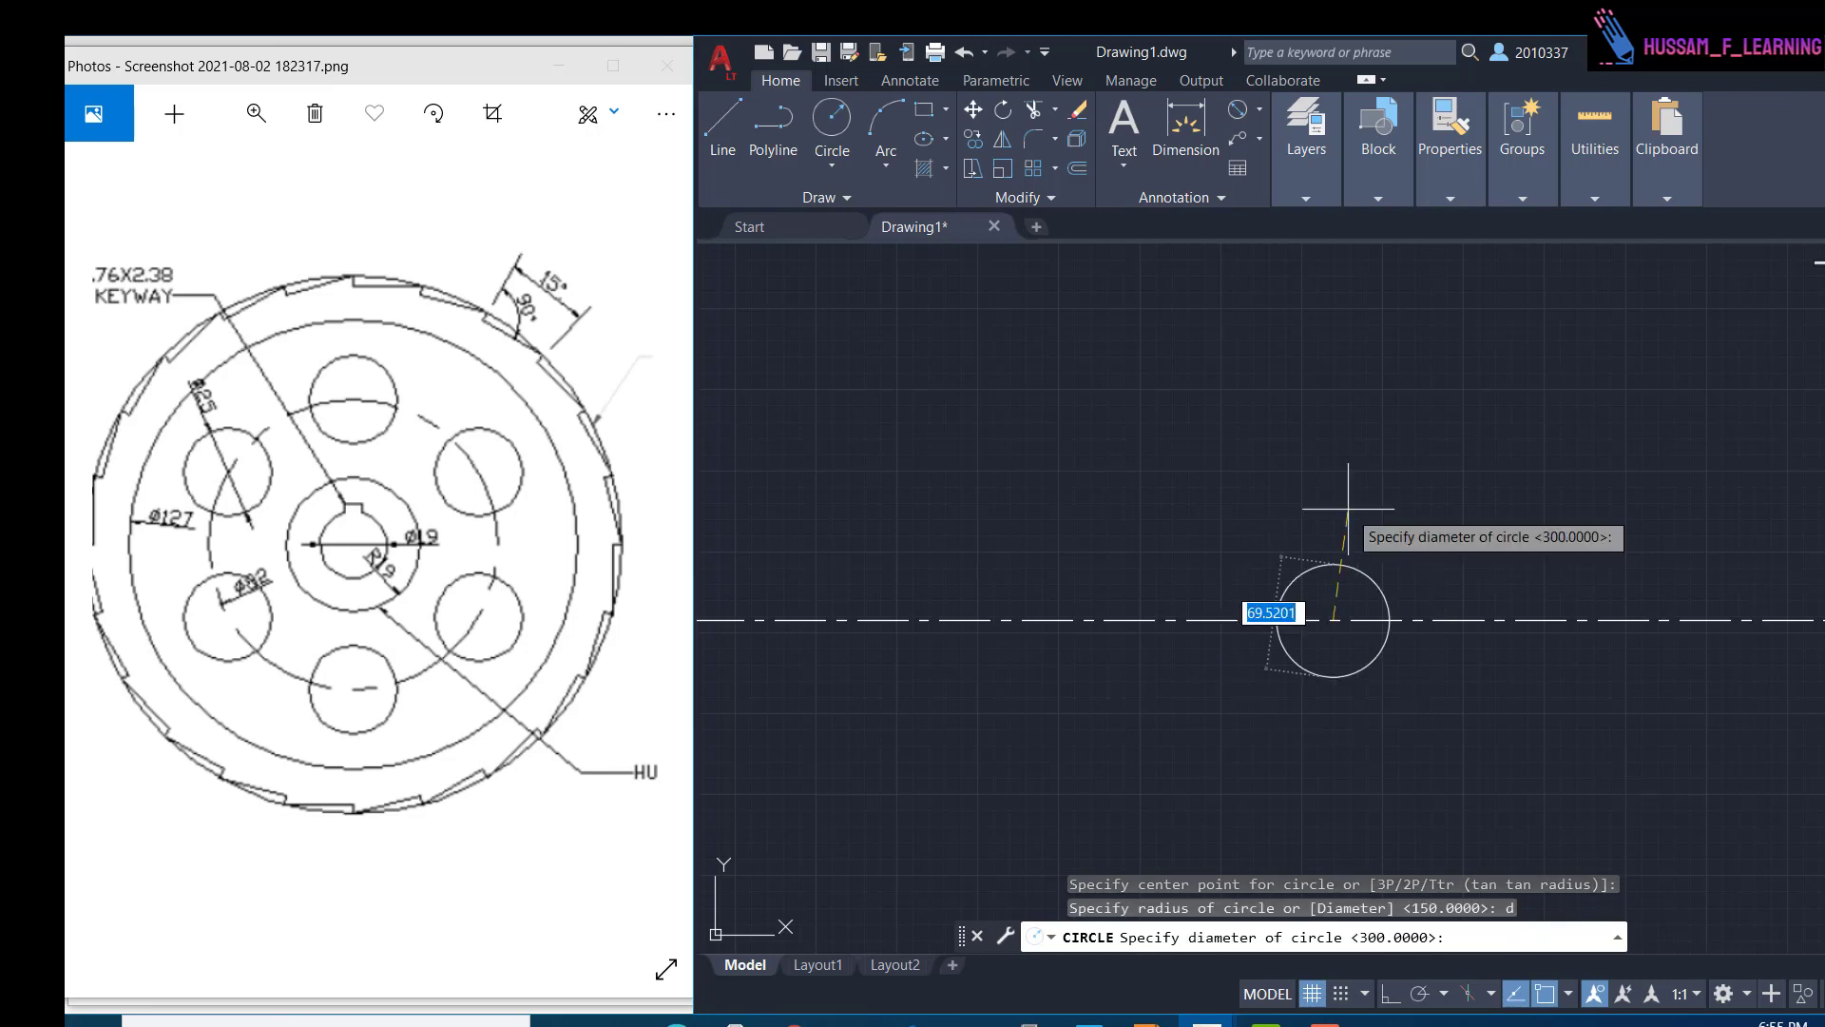
type("19")
key("Return")
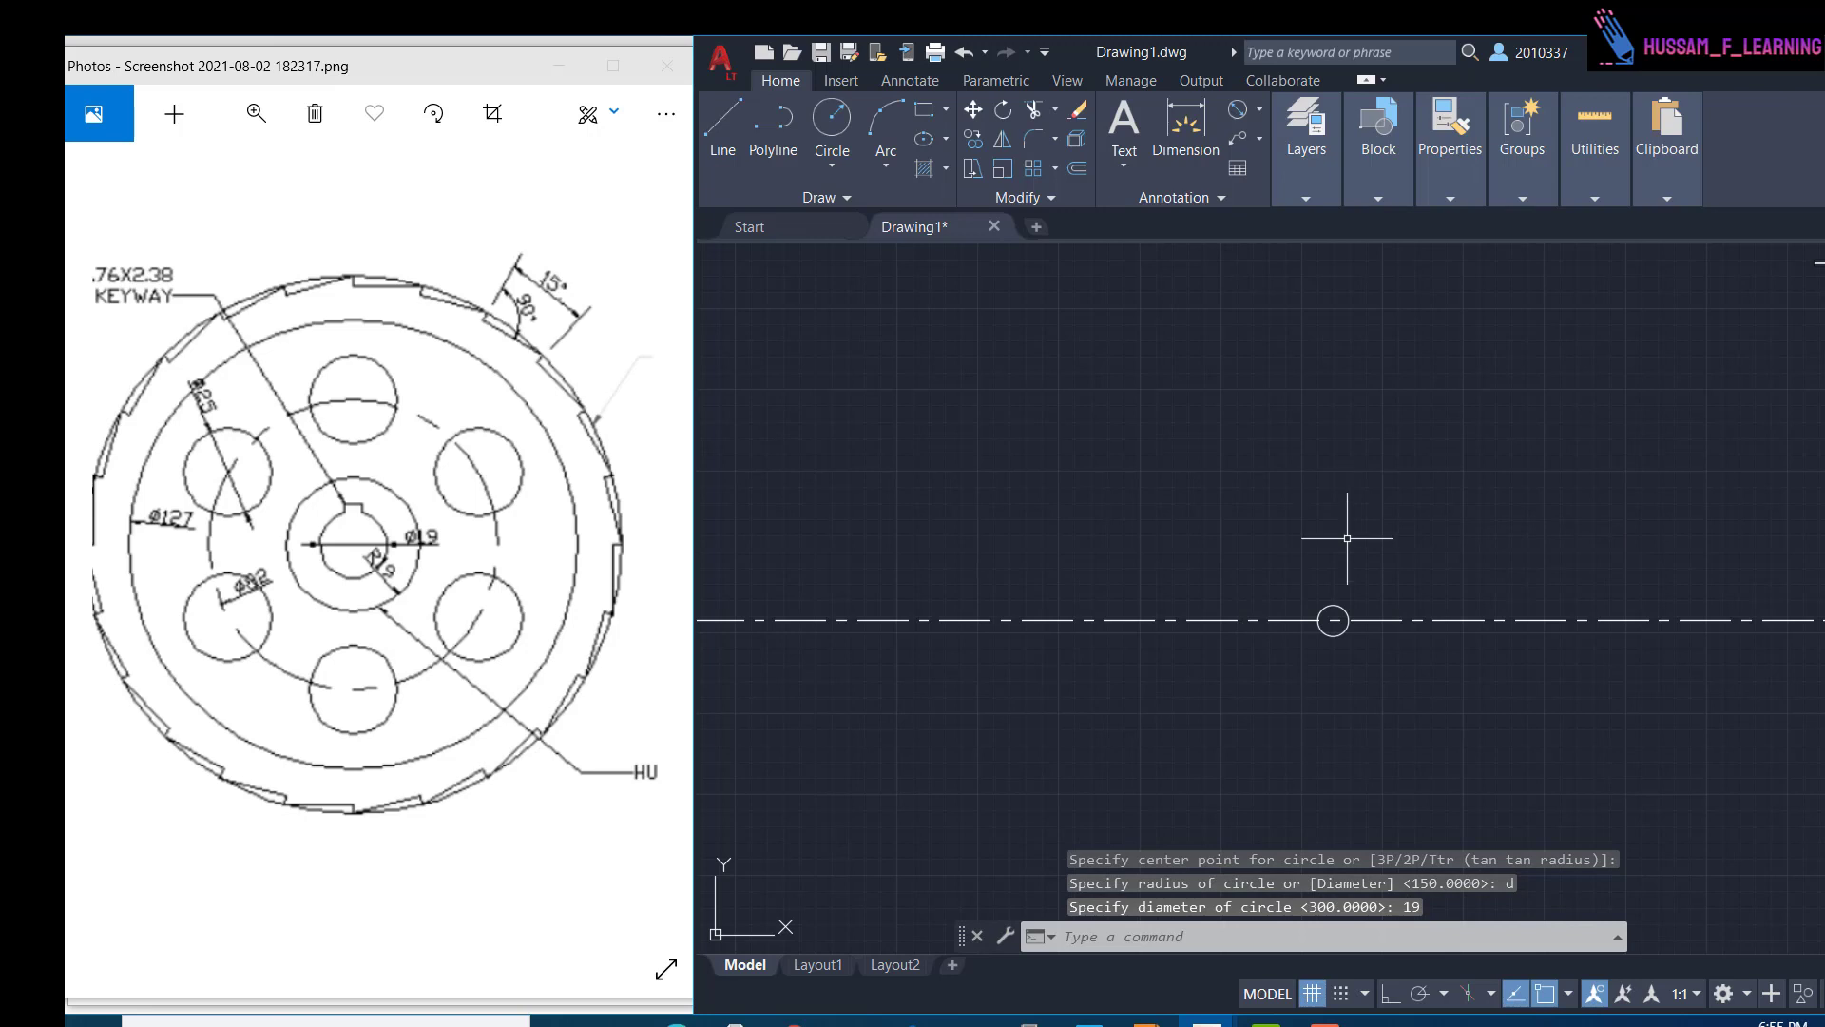
scroll(1398, 616, "up", 4)
scroll(1058, 469, "up", 2)
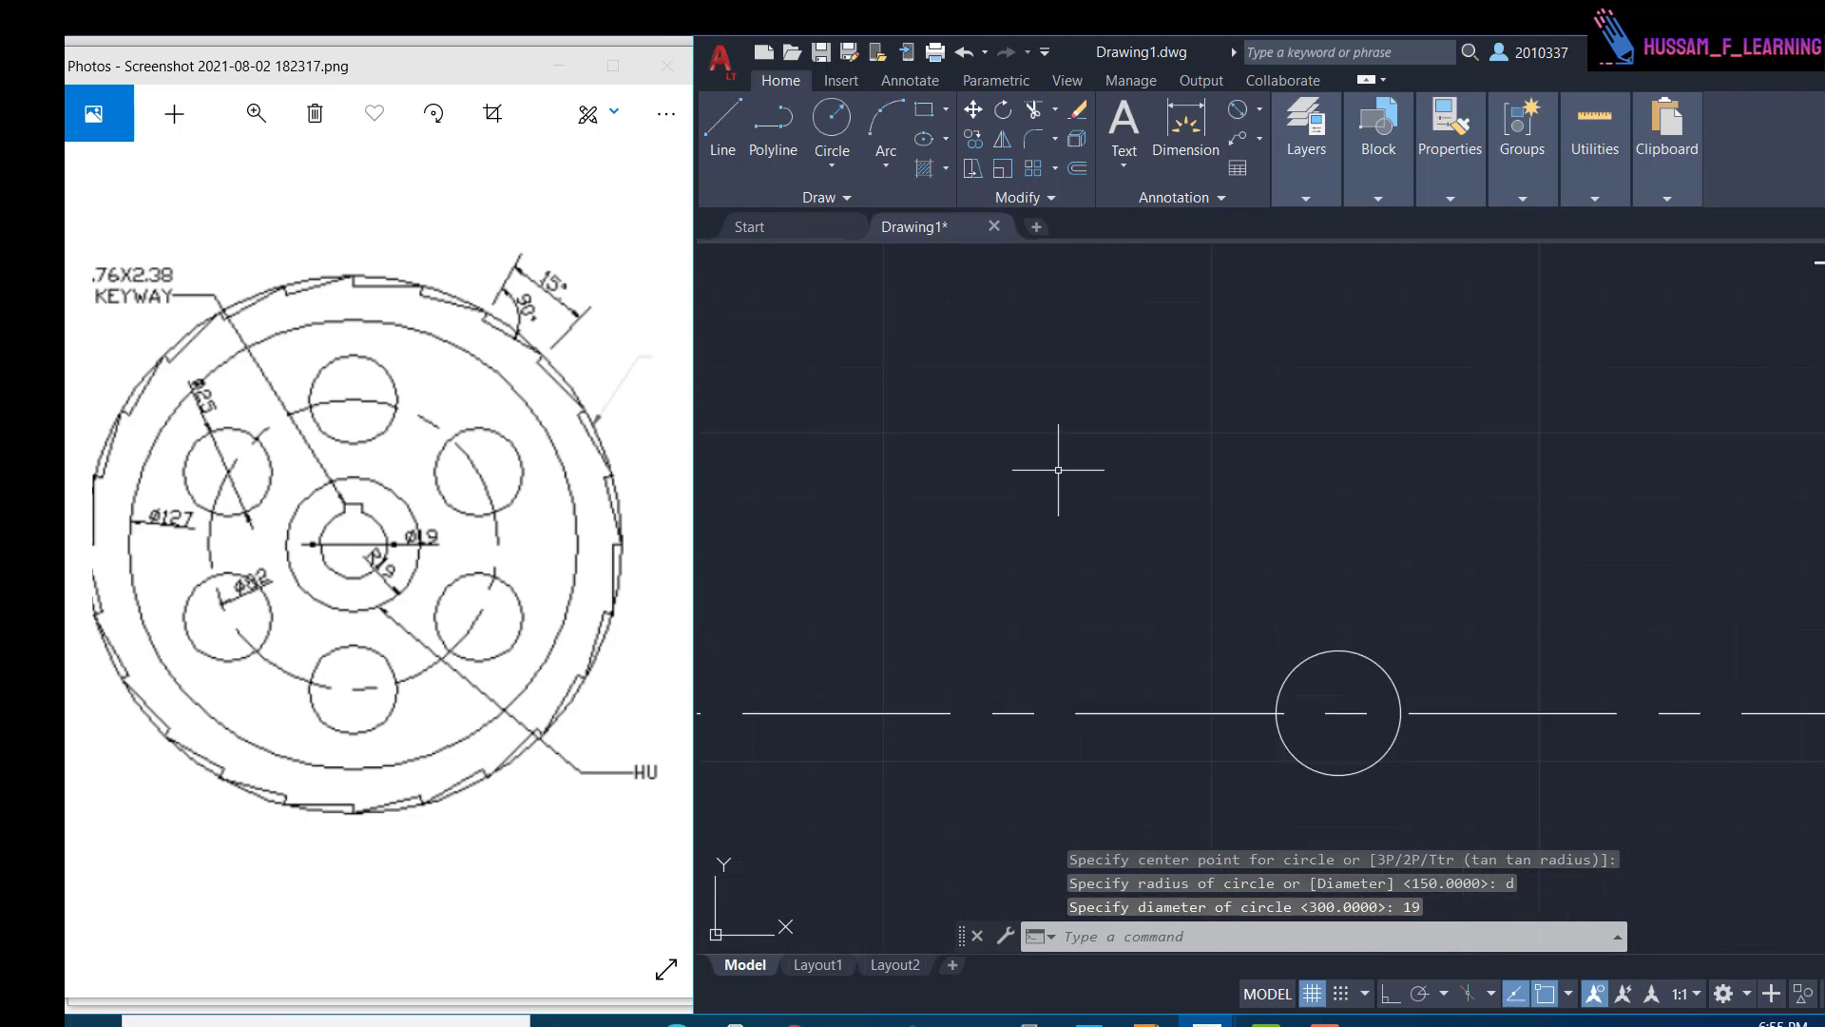
key("Return")
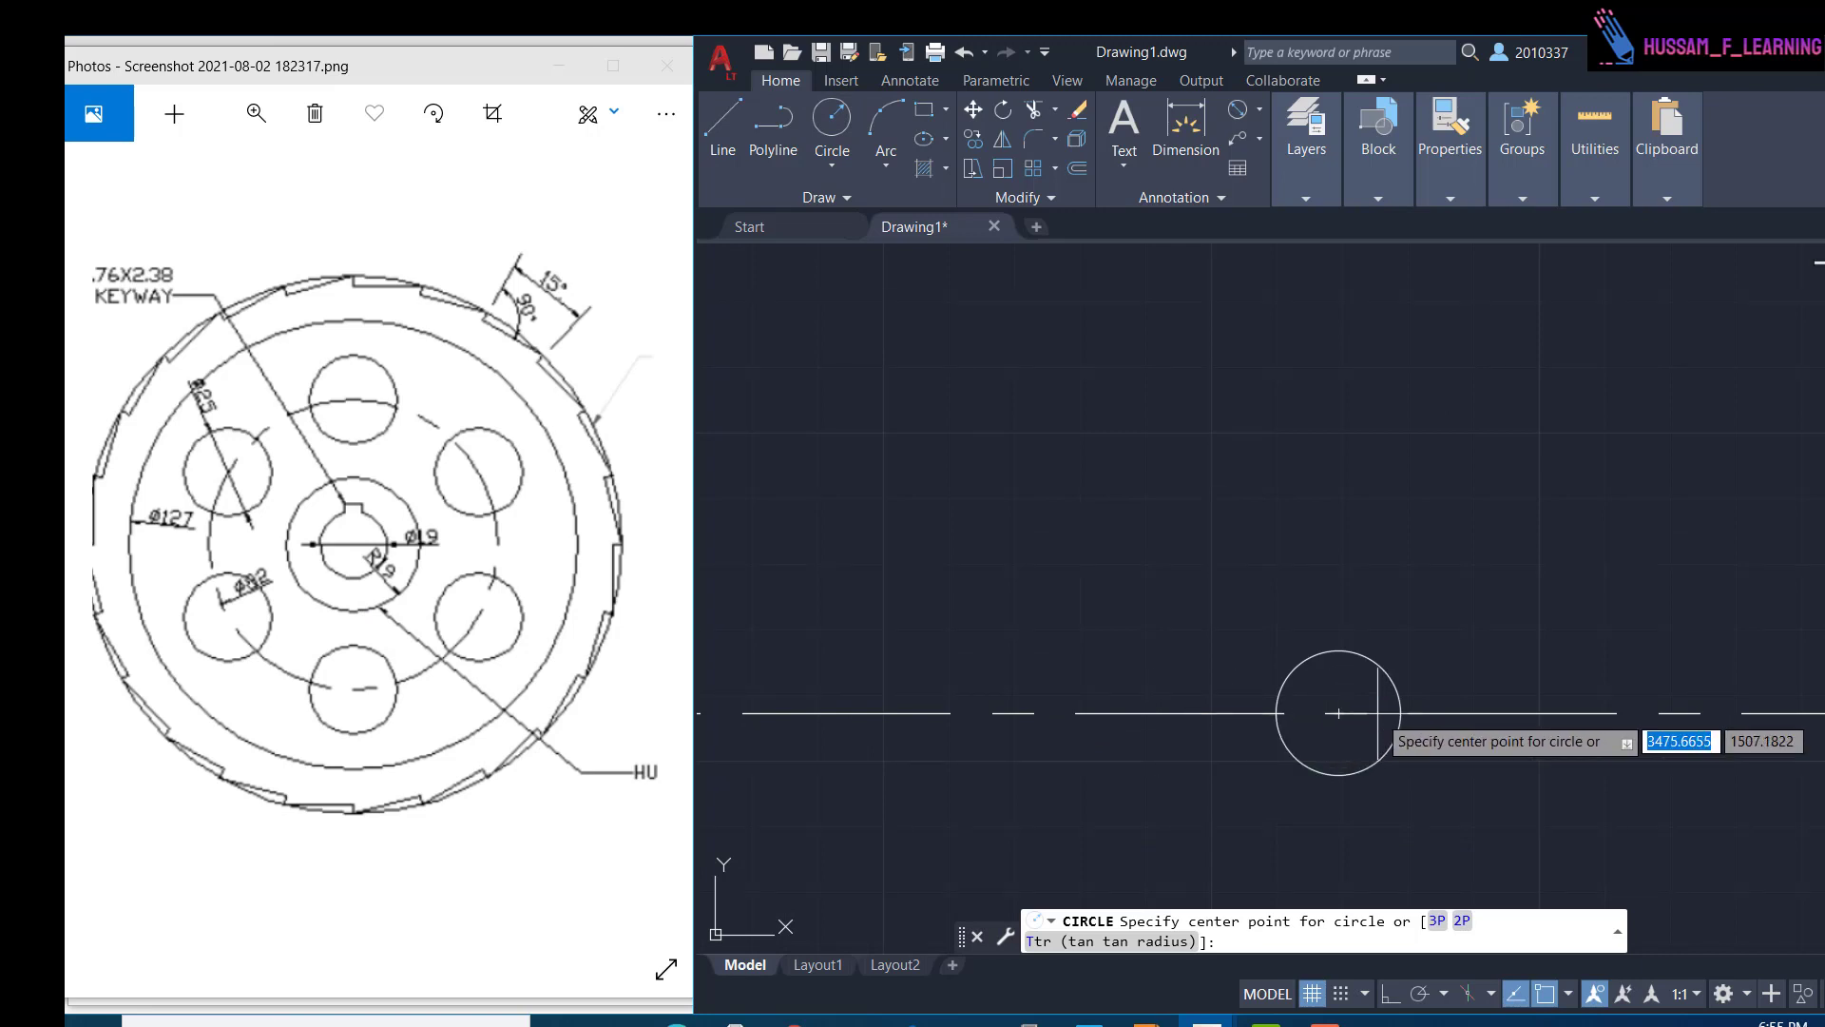
key("Escape")
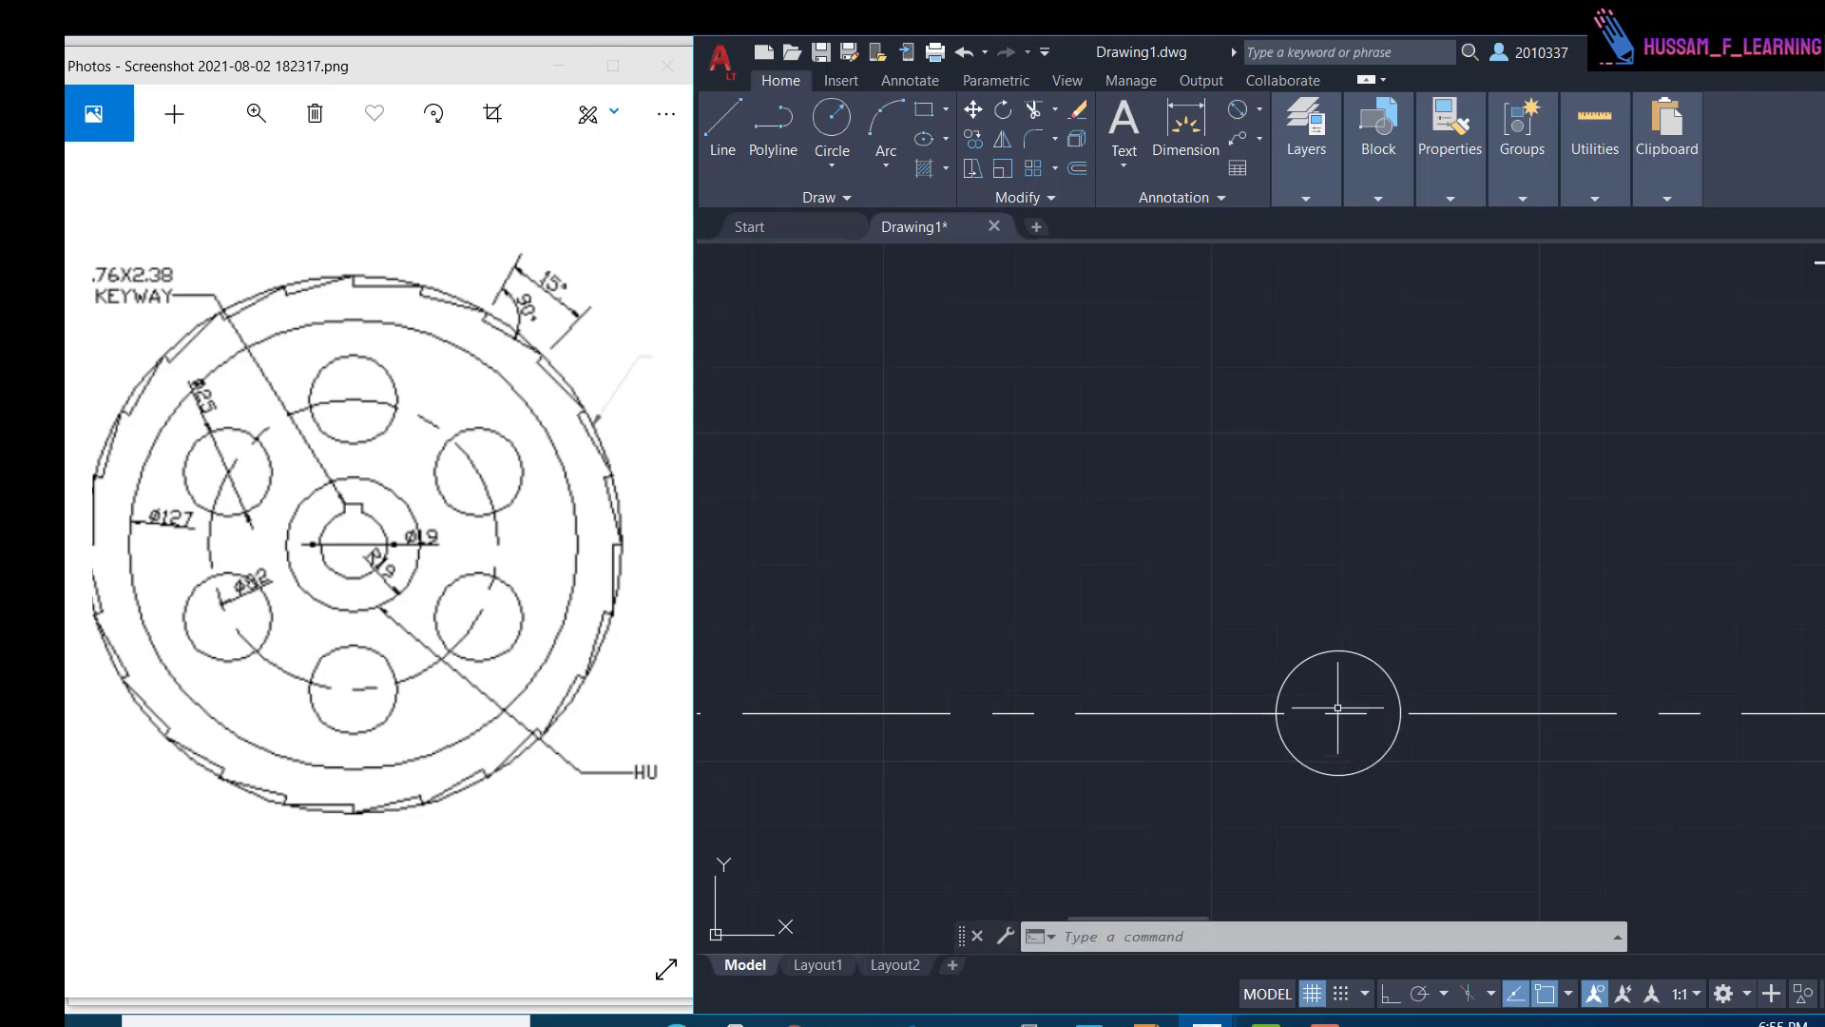
type("x")
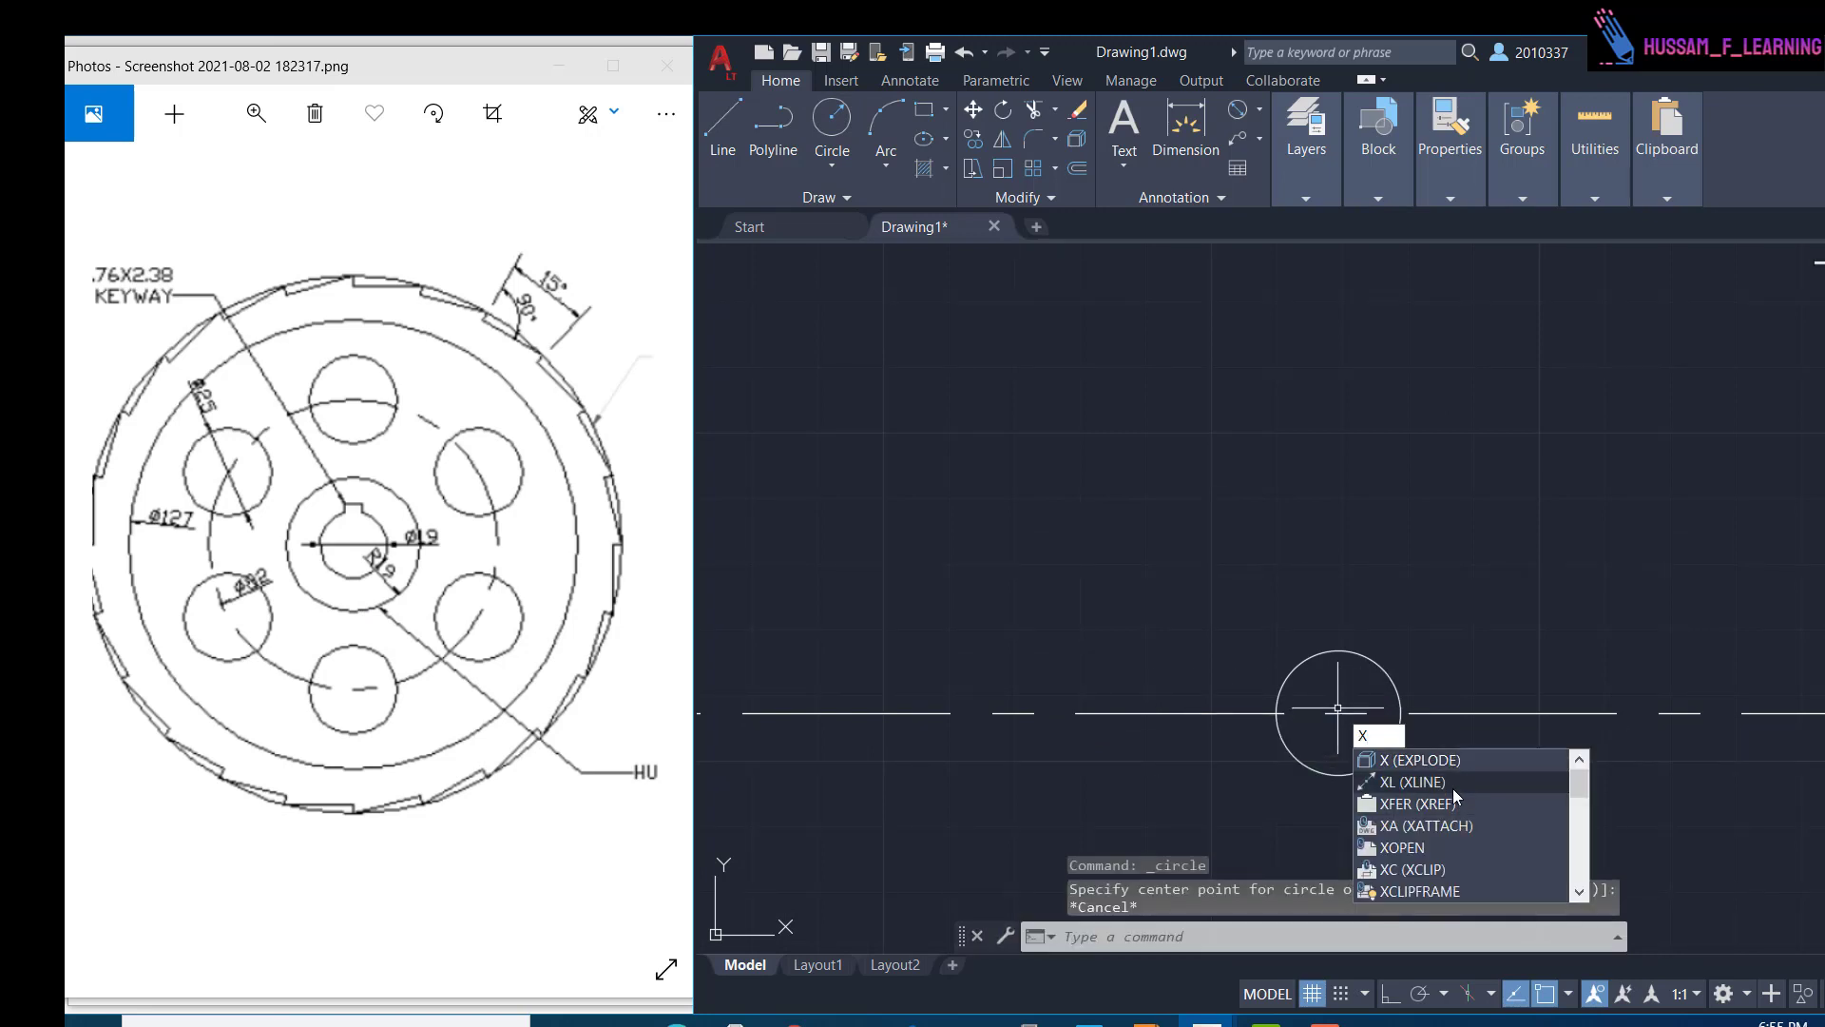
left_click(1452, 789)
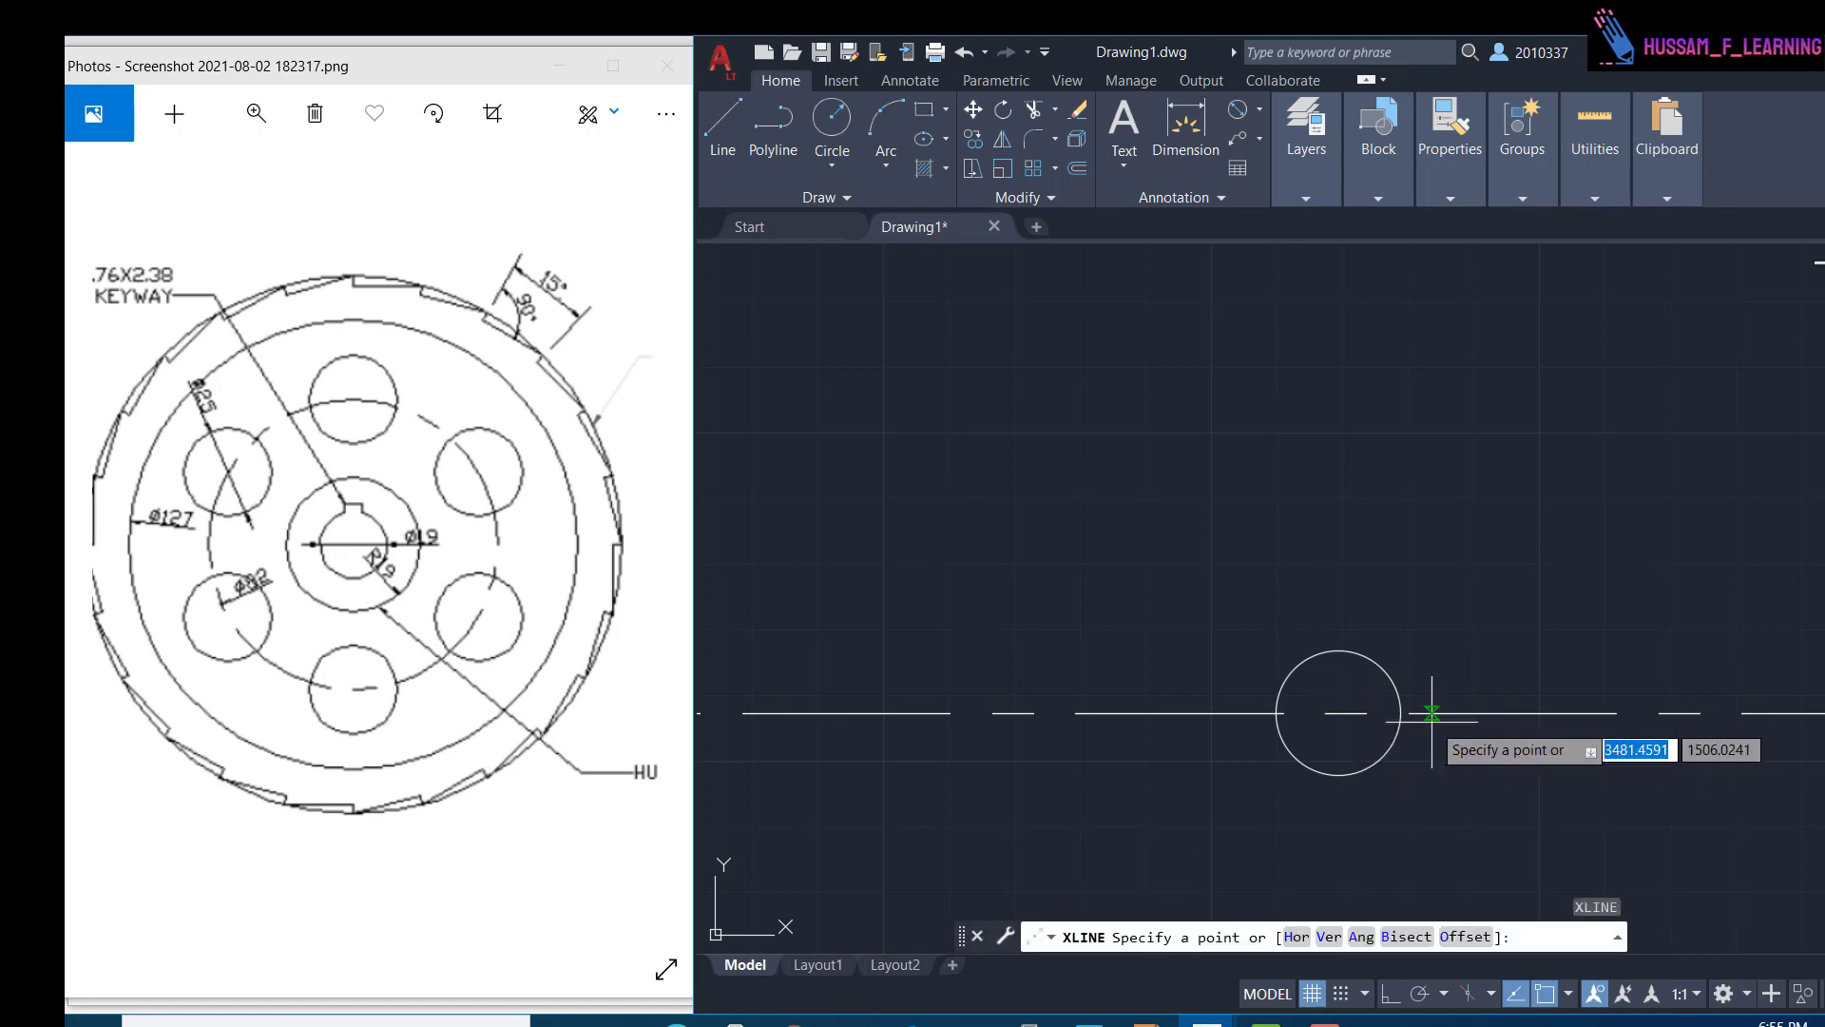
left_click(1336, 712)
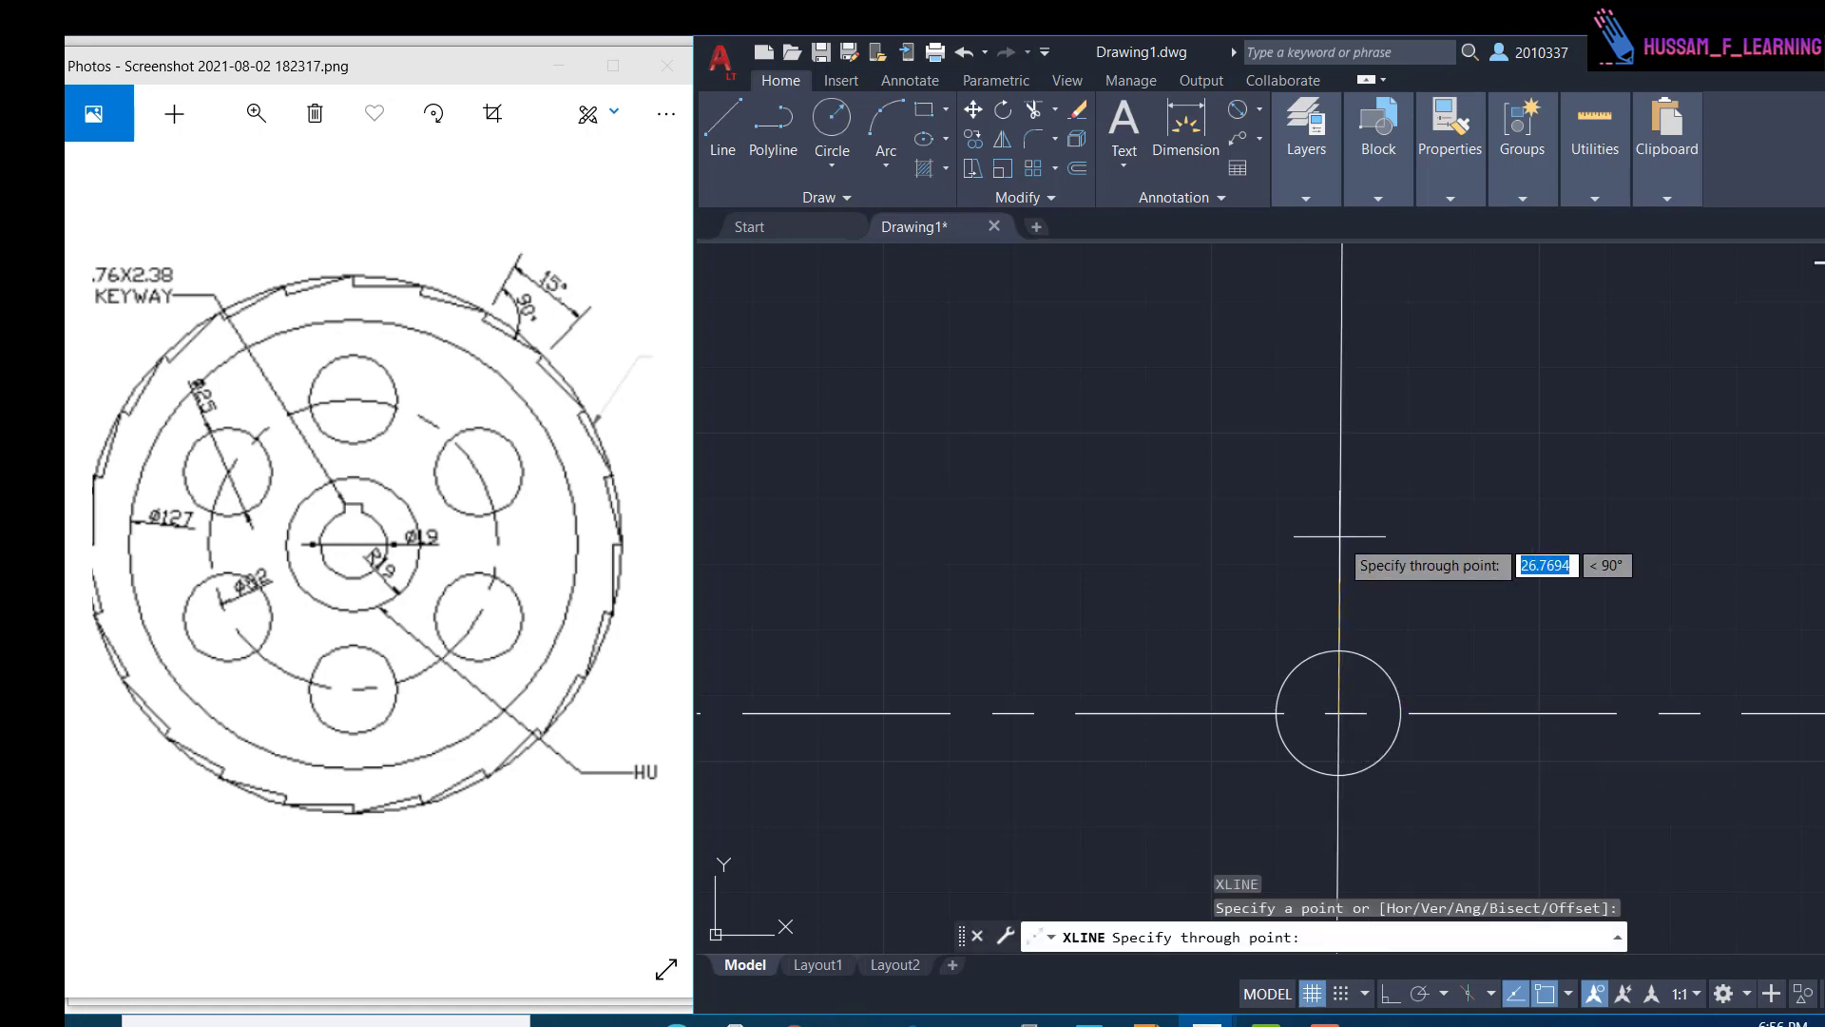
key("Escape")
- Set the current linetype to CENTER and draw a vertical construction line at 90° through the diameter 19 circle's center
left_click(1456, 168)
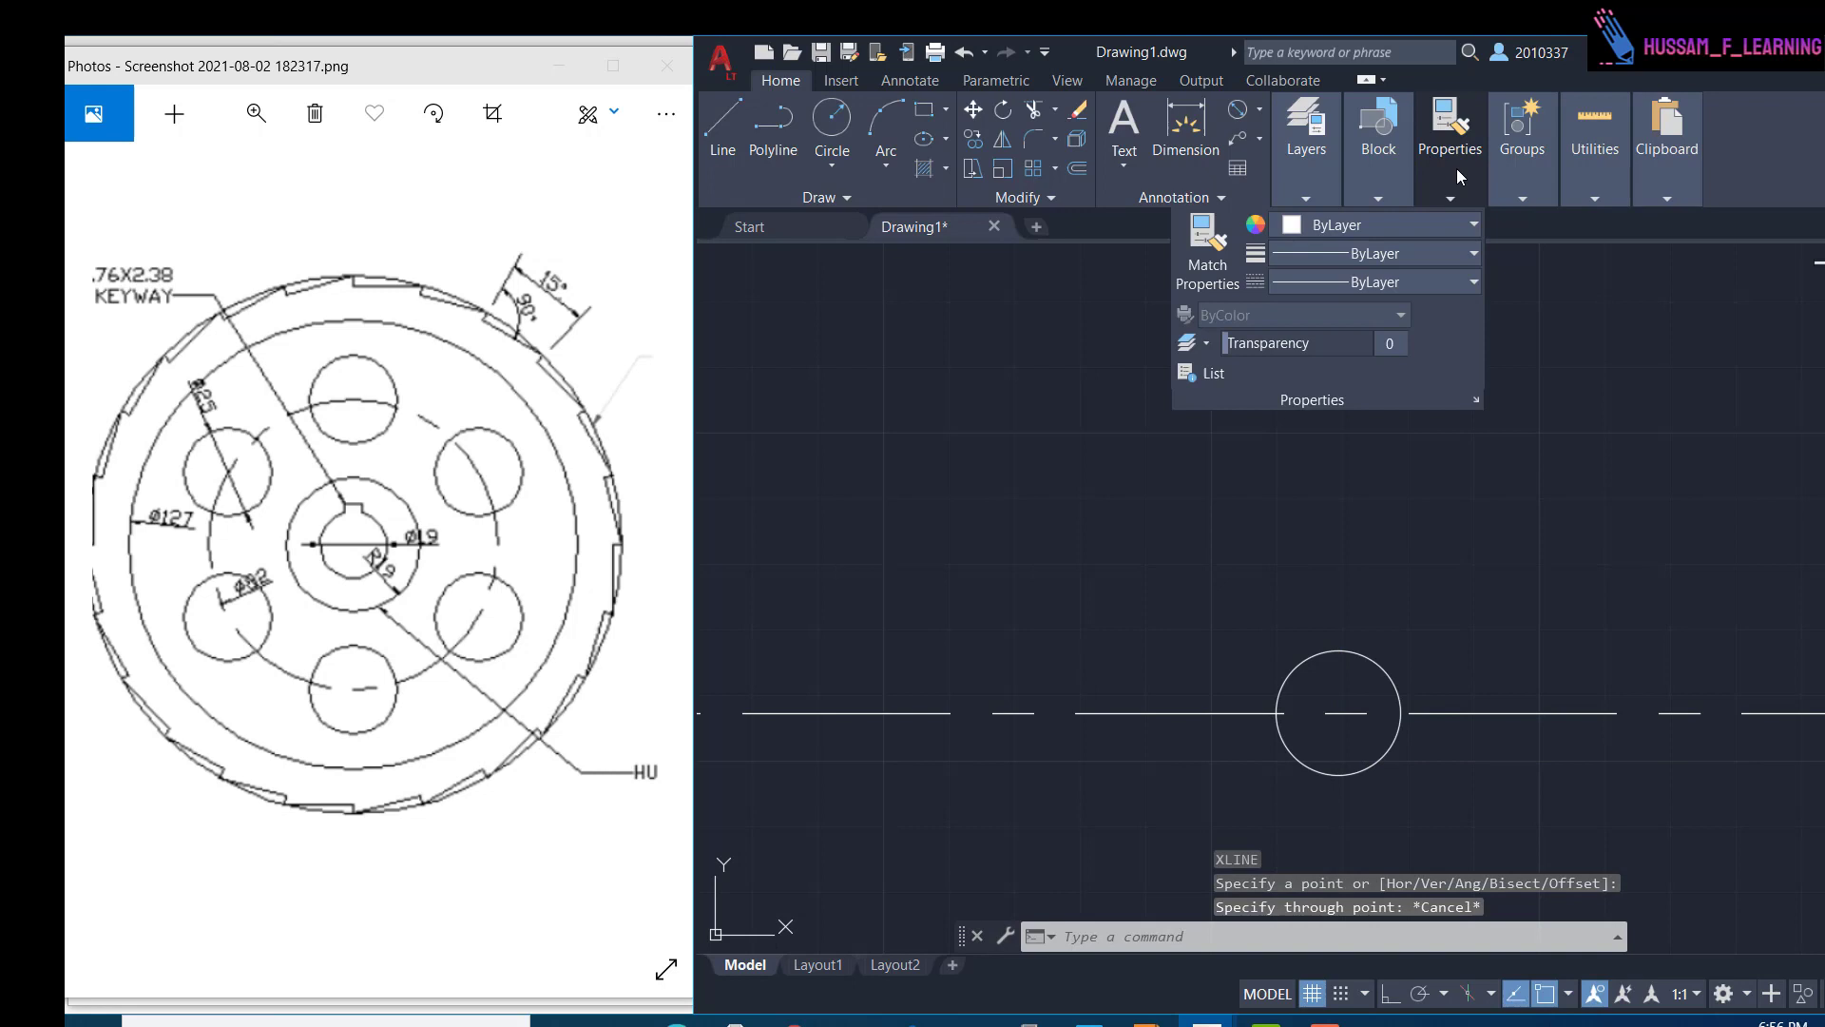
left_click(1412, 281)
left_click(1419, 363)
left_click(1188, 609)
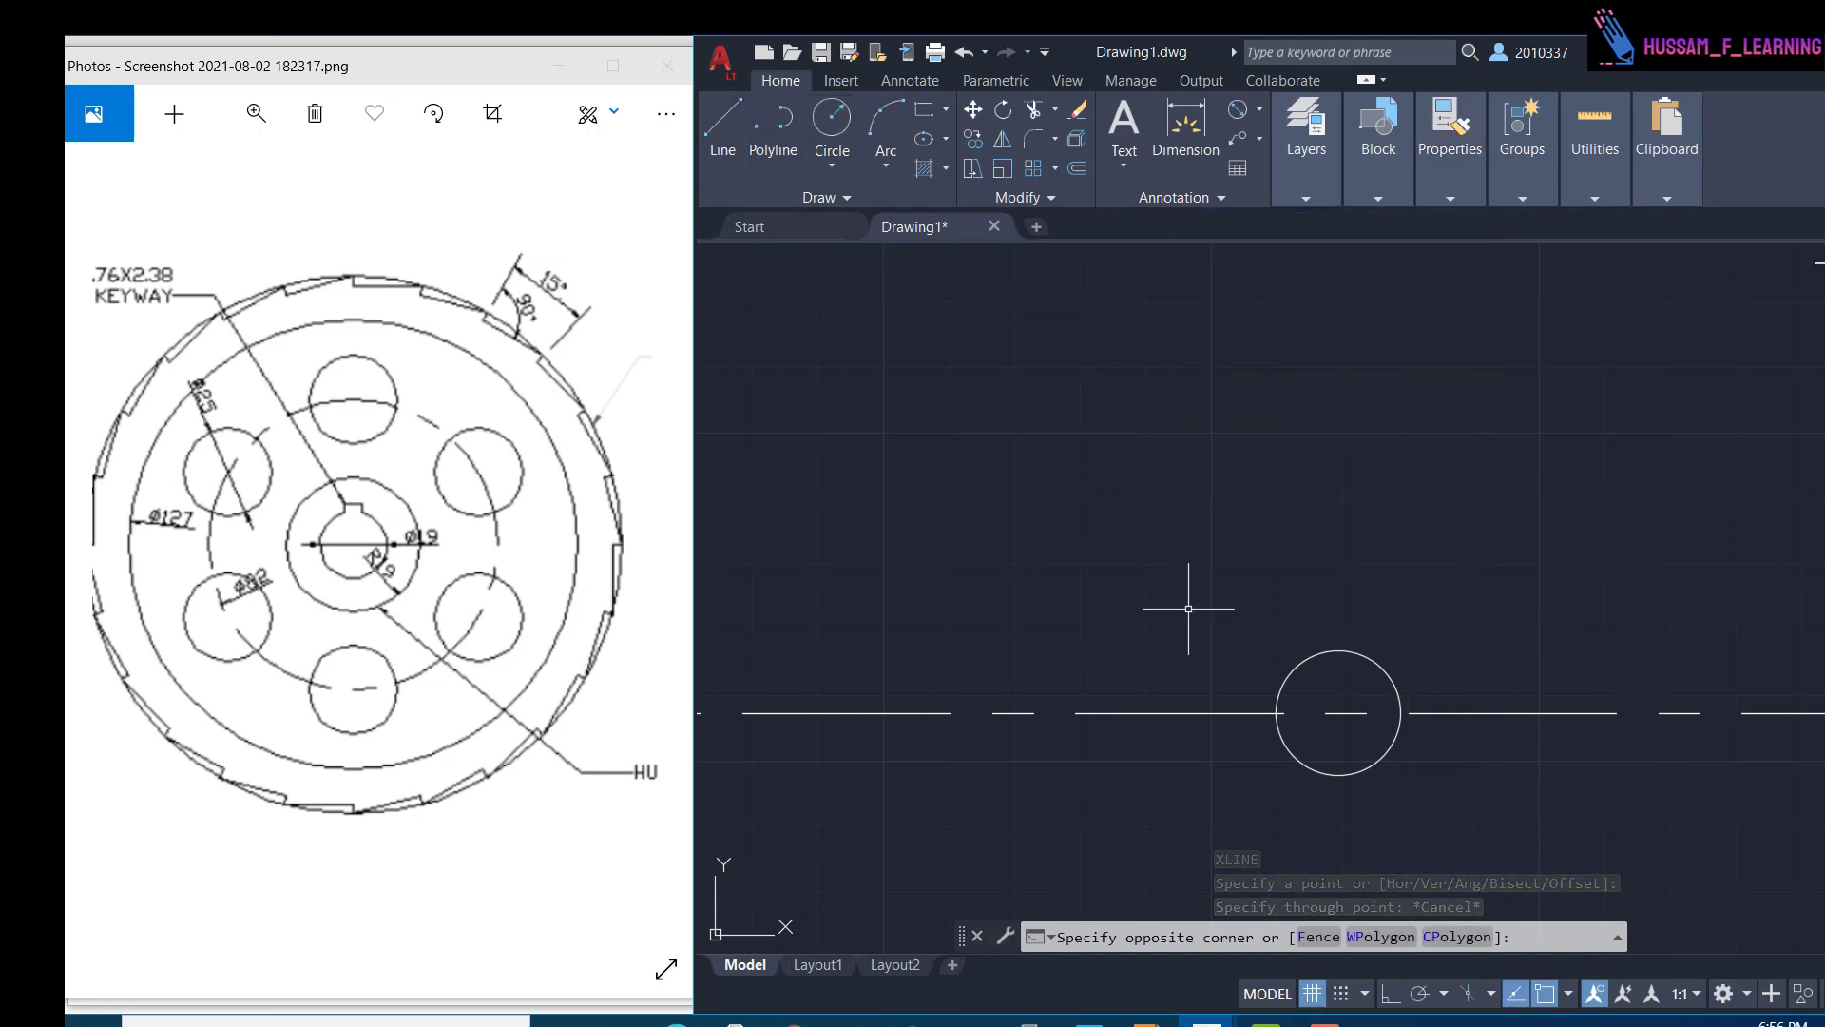
key("Escape")
type("xl")
key("Return")
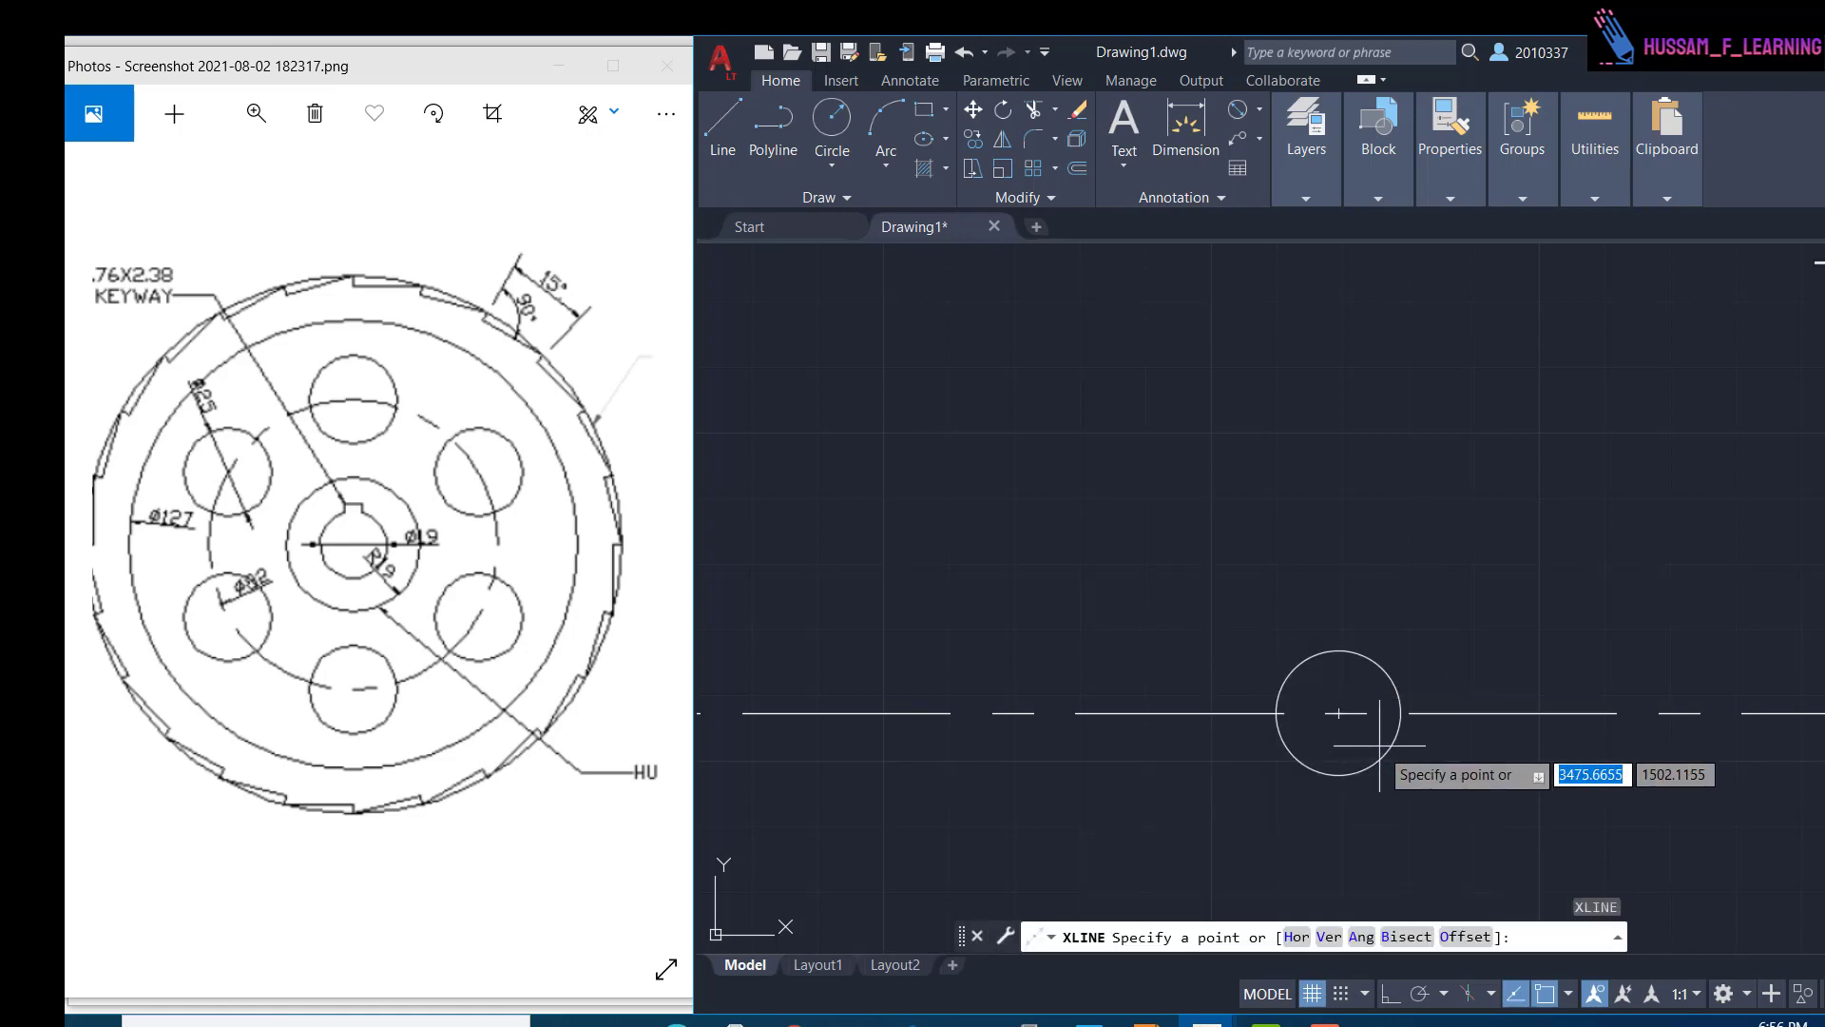
left_click(1338, 712)
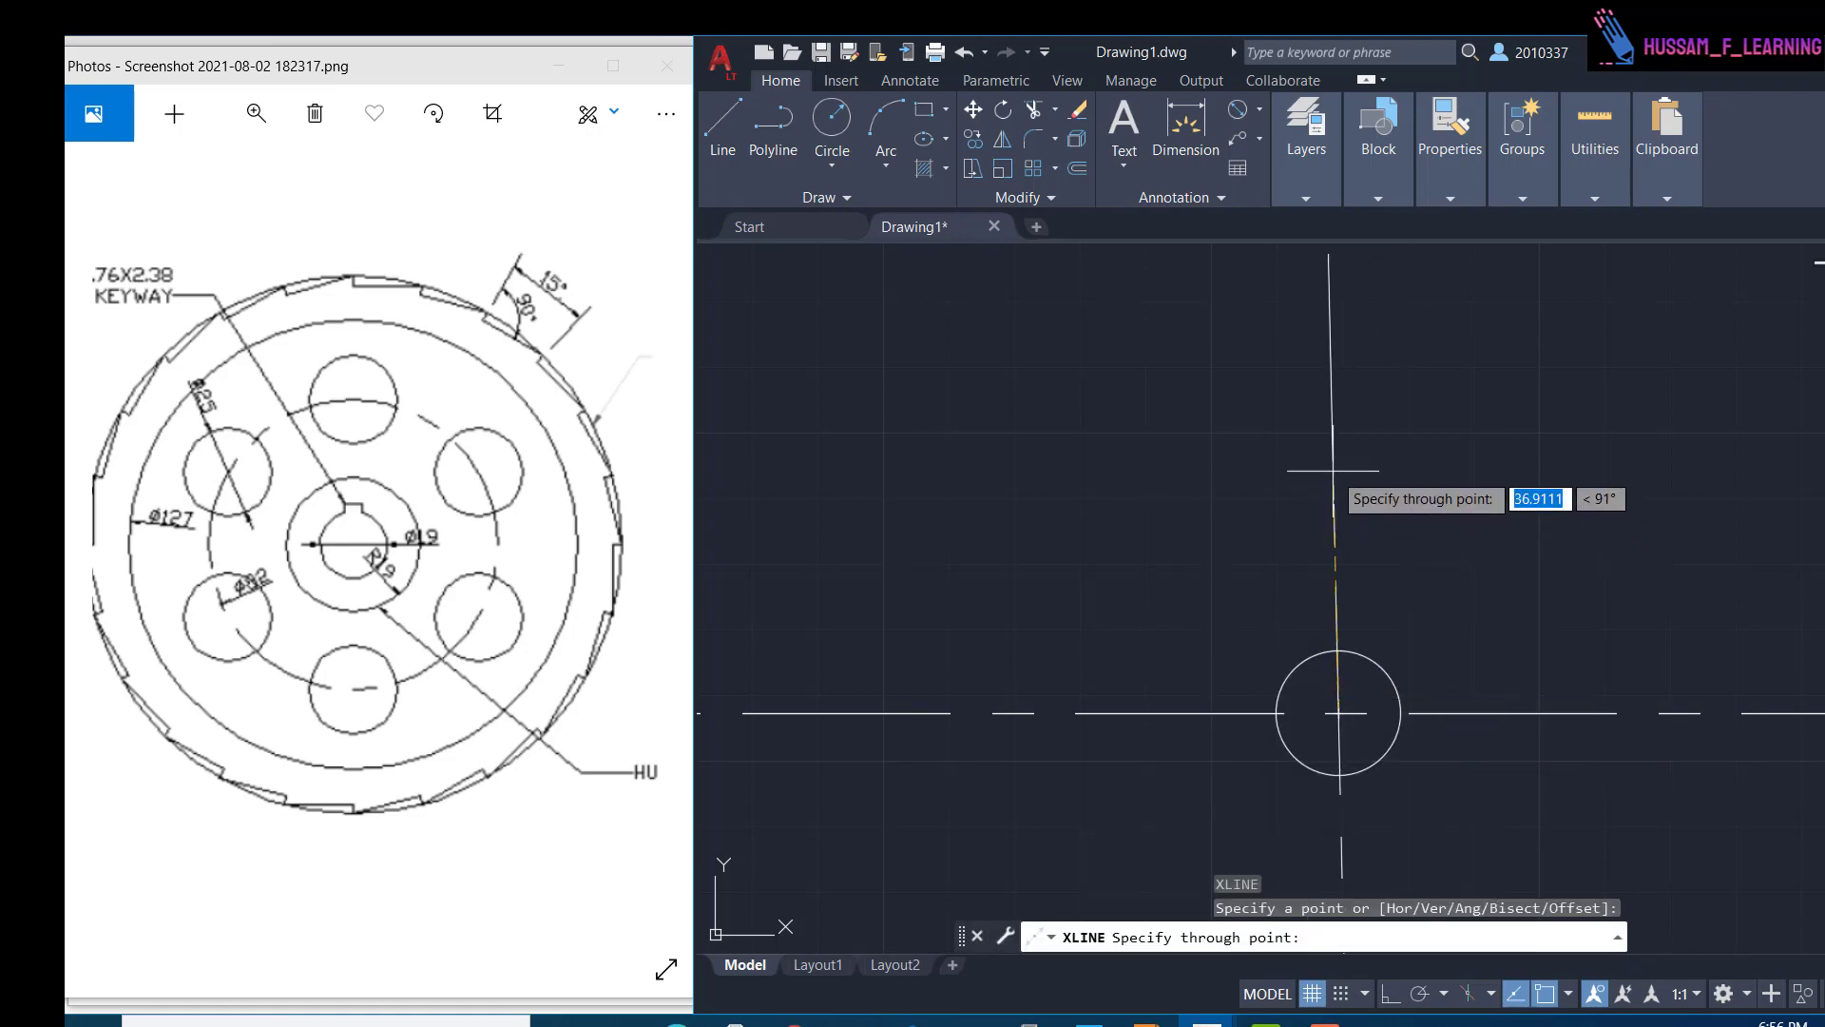
key("Tab")
type("90")
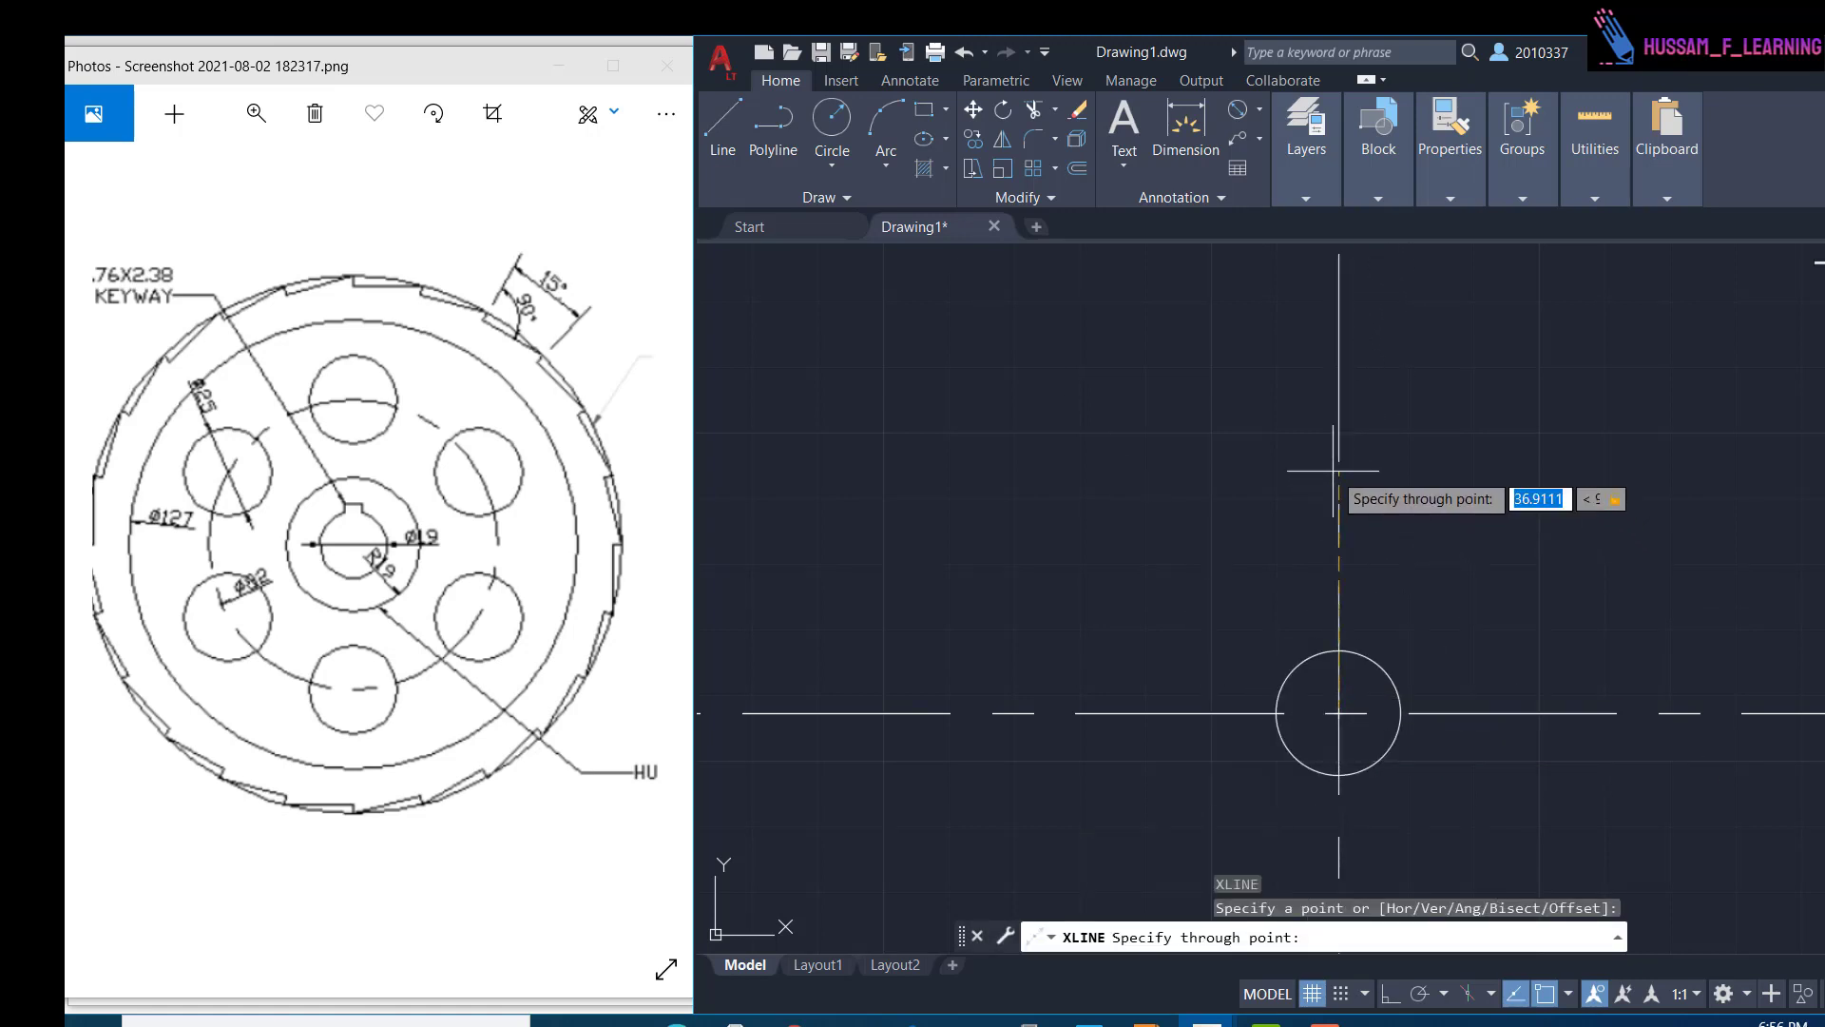
key("Return")
key("Escape")
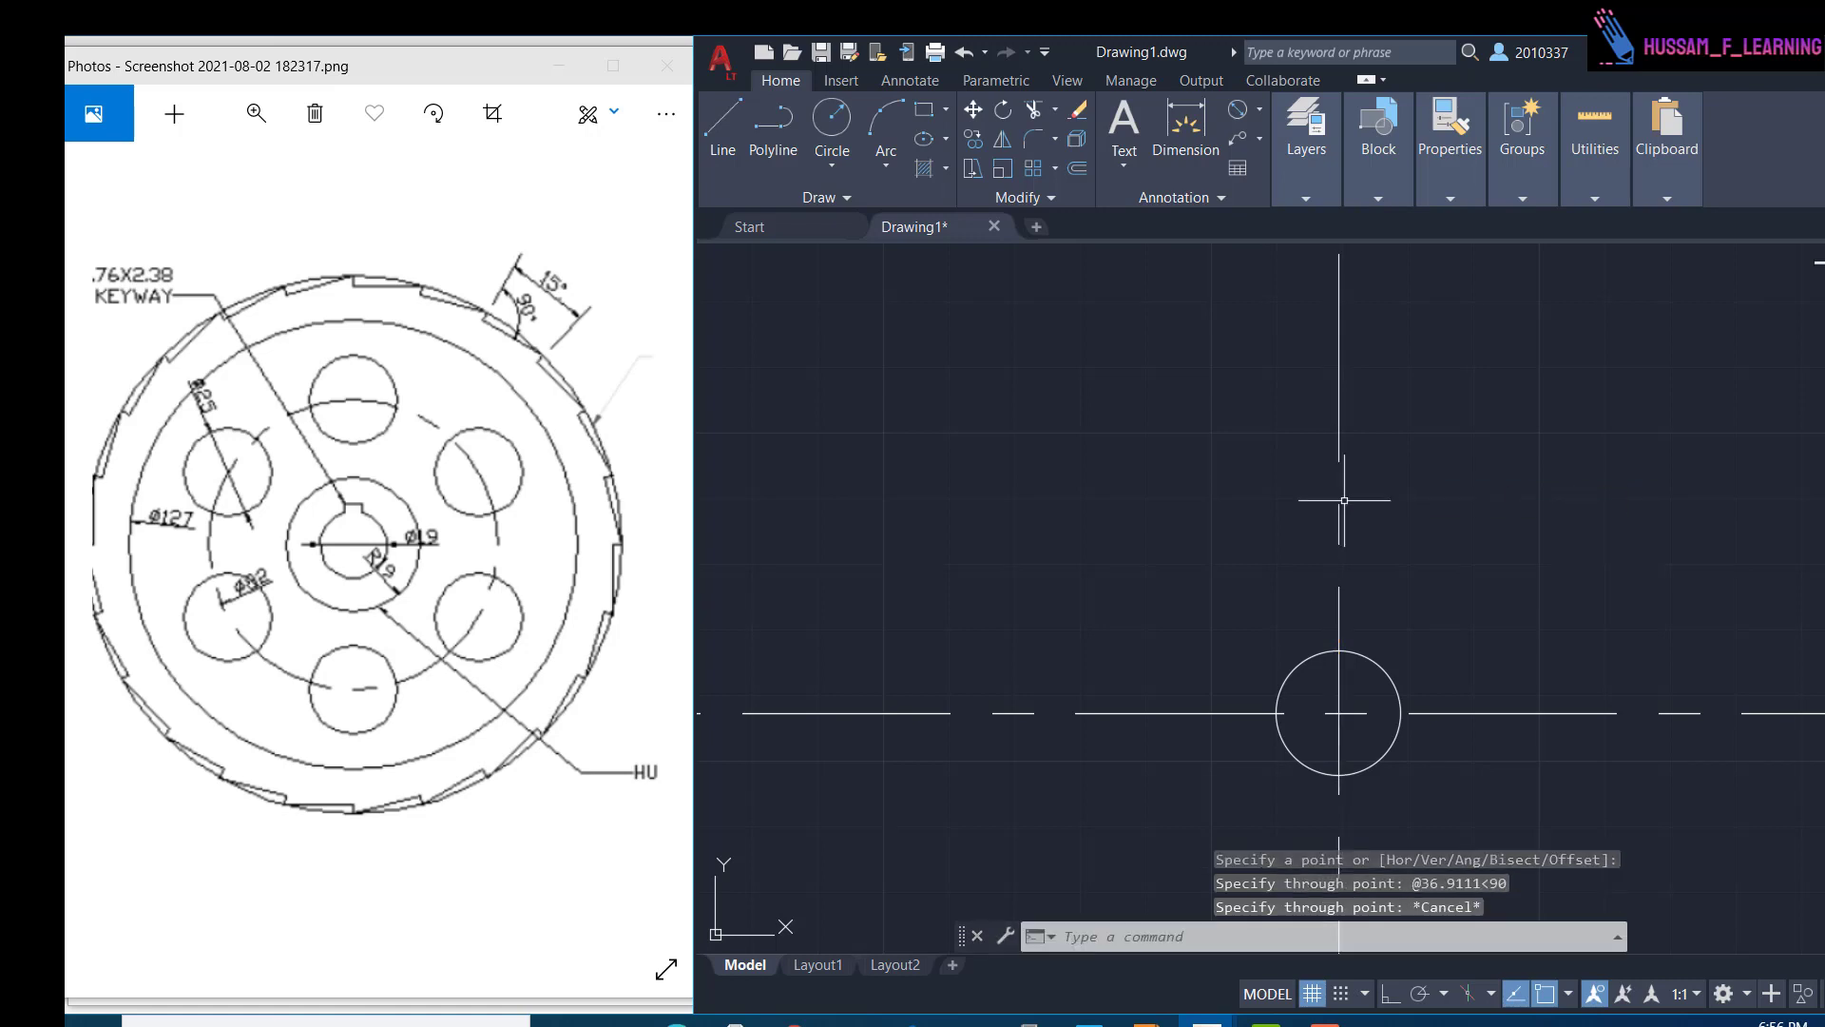
- Set the current linetype to ByLayer and draw a circle of radius 19 concentric with the diameter 19 circle
scroll(1349, 693, "up", 2)
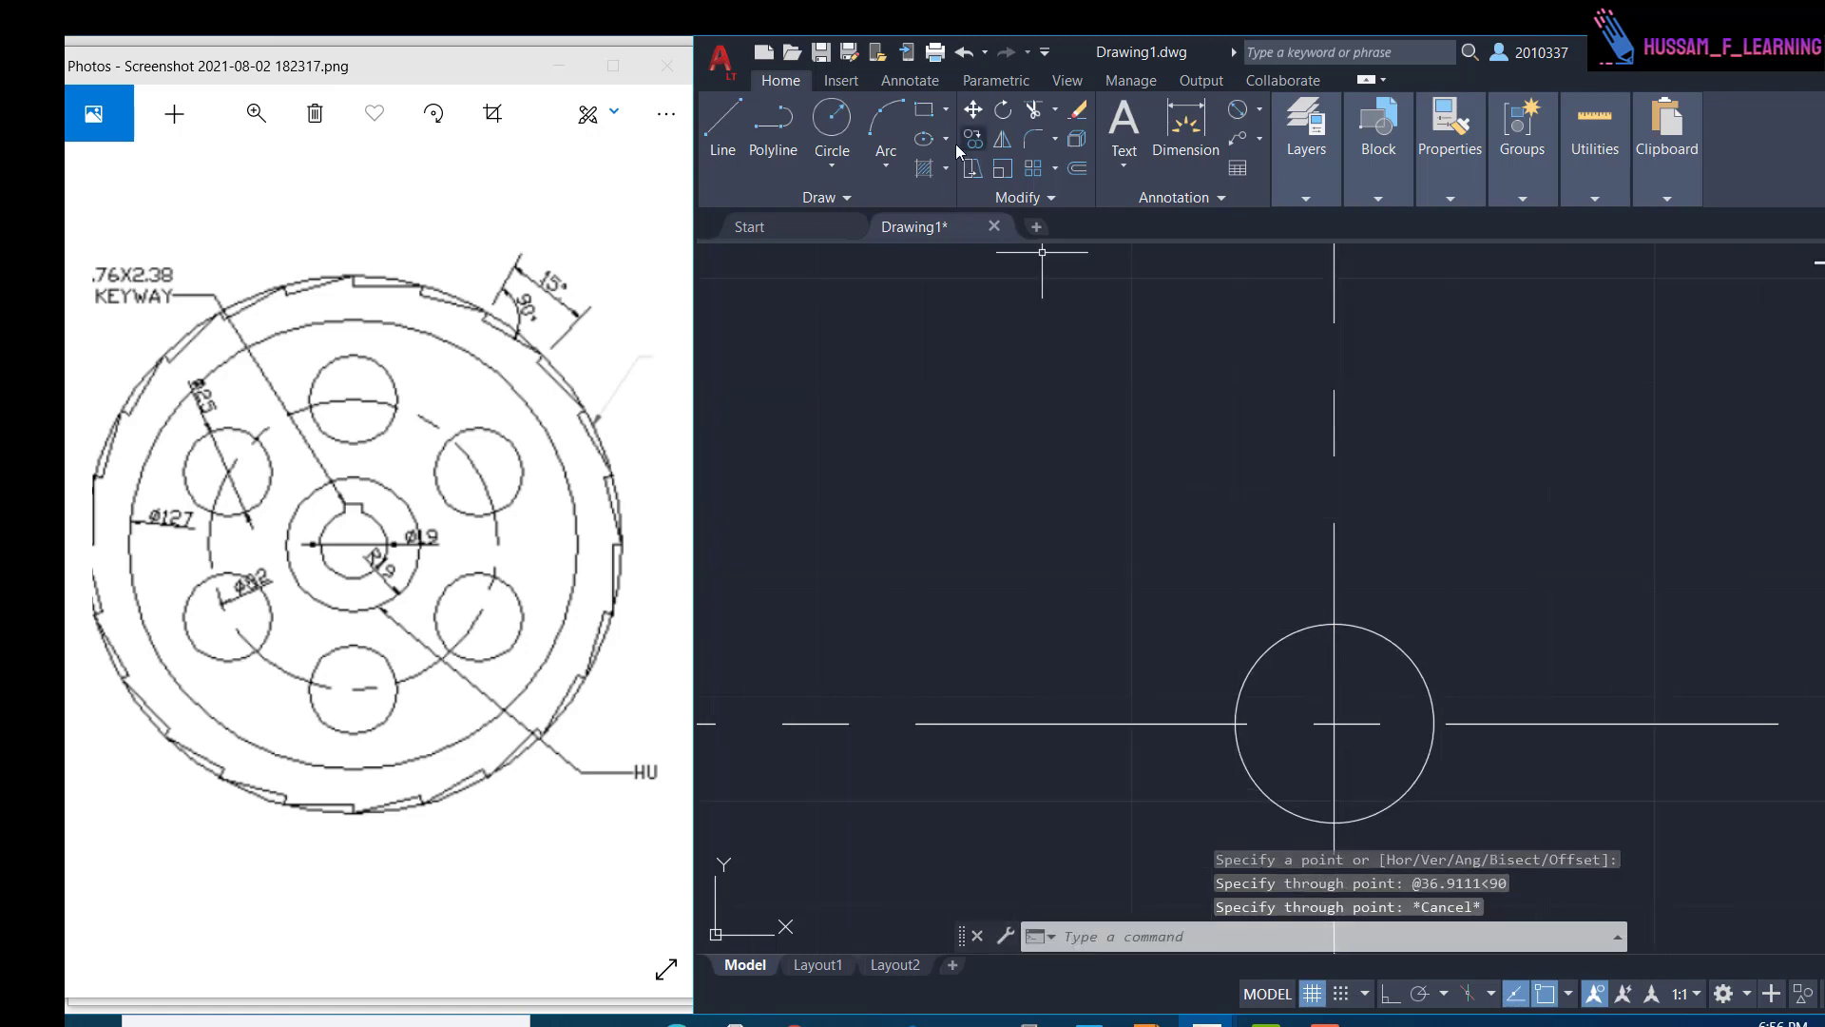
left_click(1464, 181)
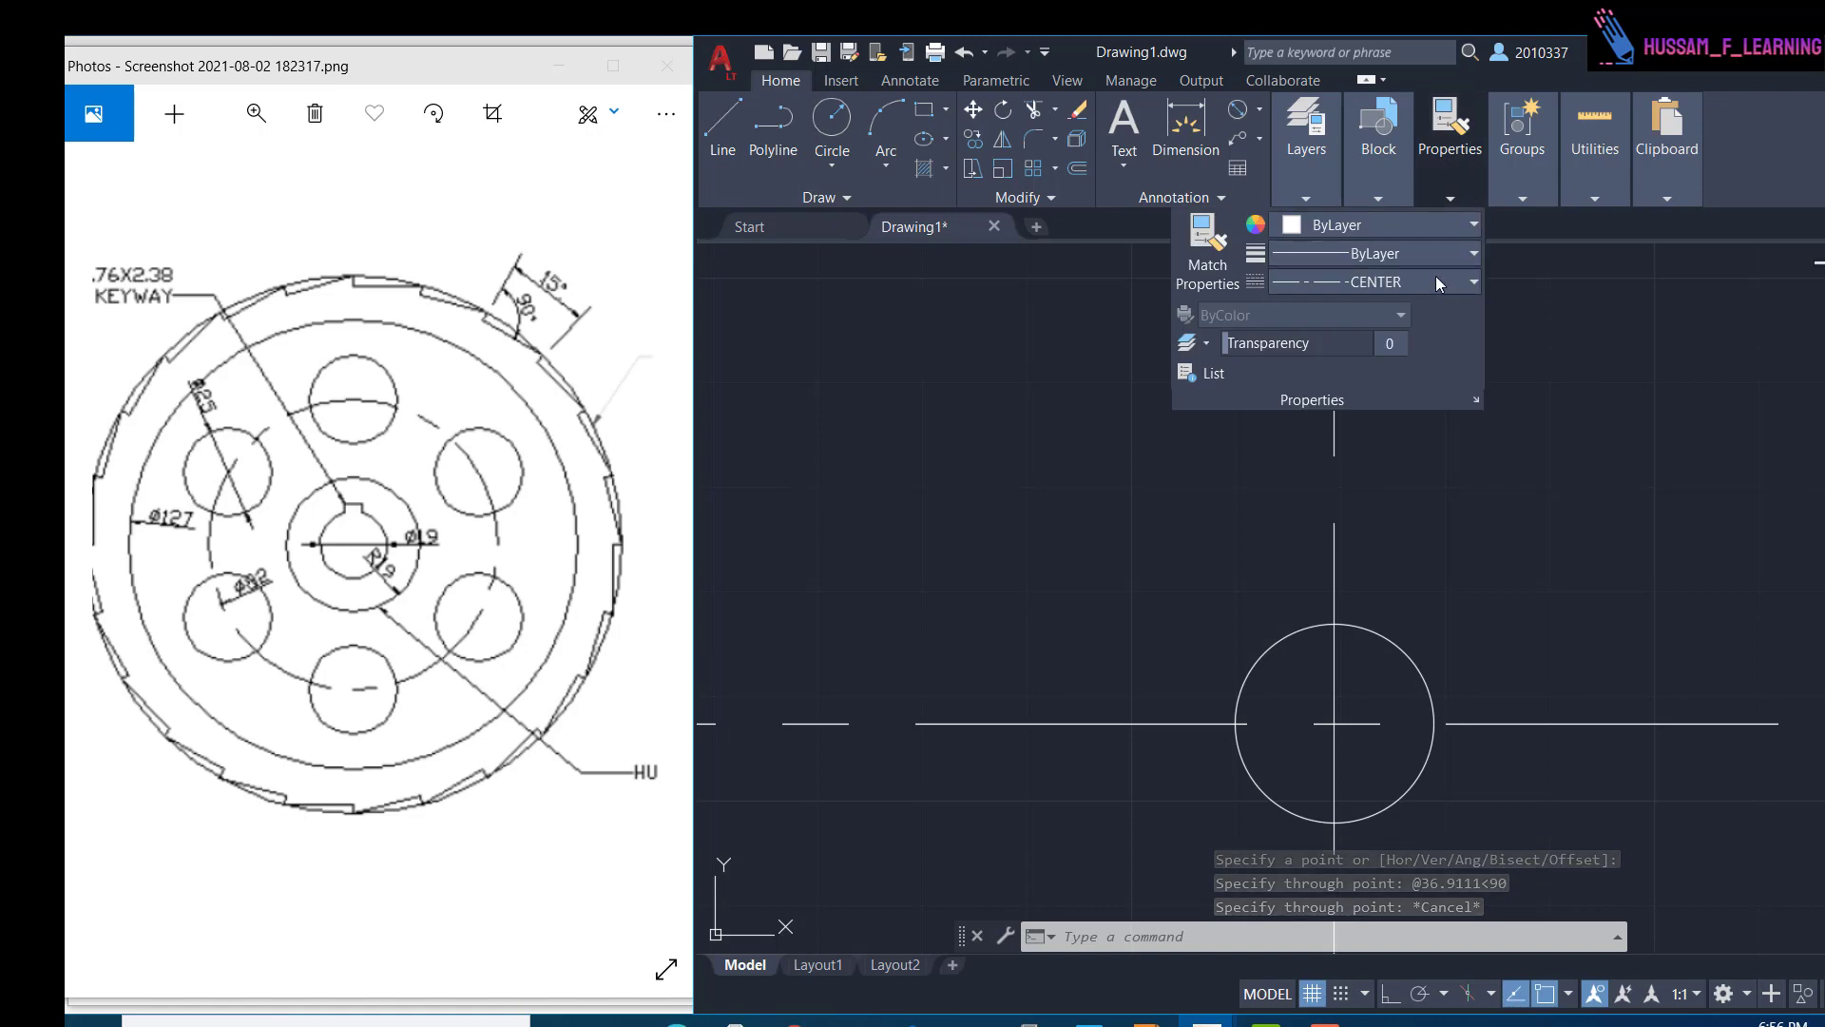
left_click(1436, 281)
left_click(1397, 312)
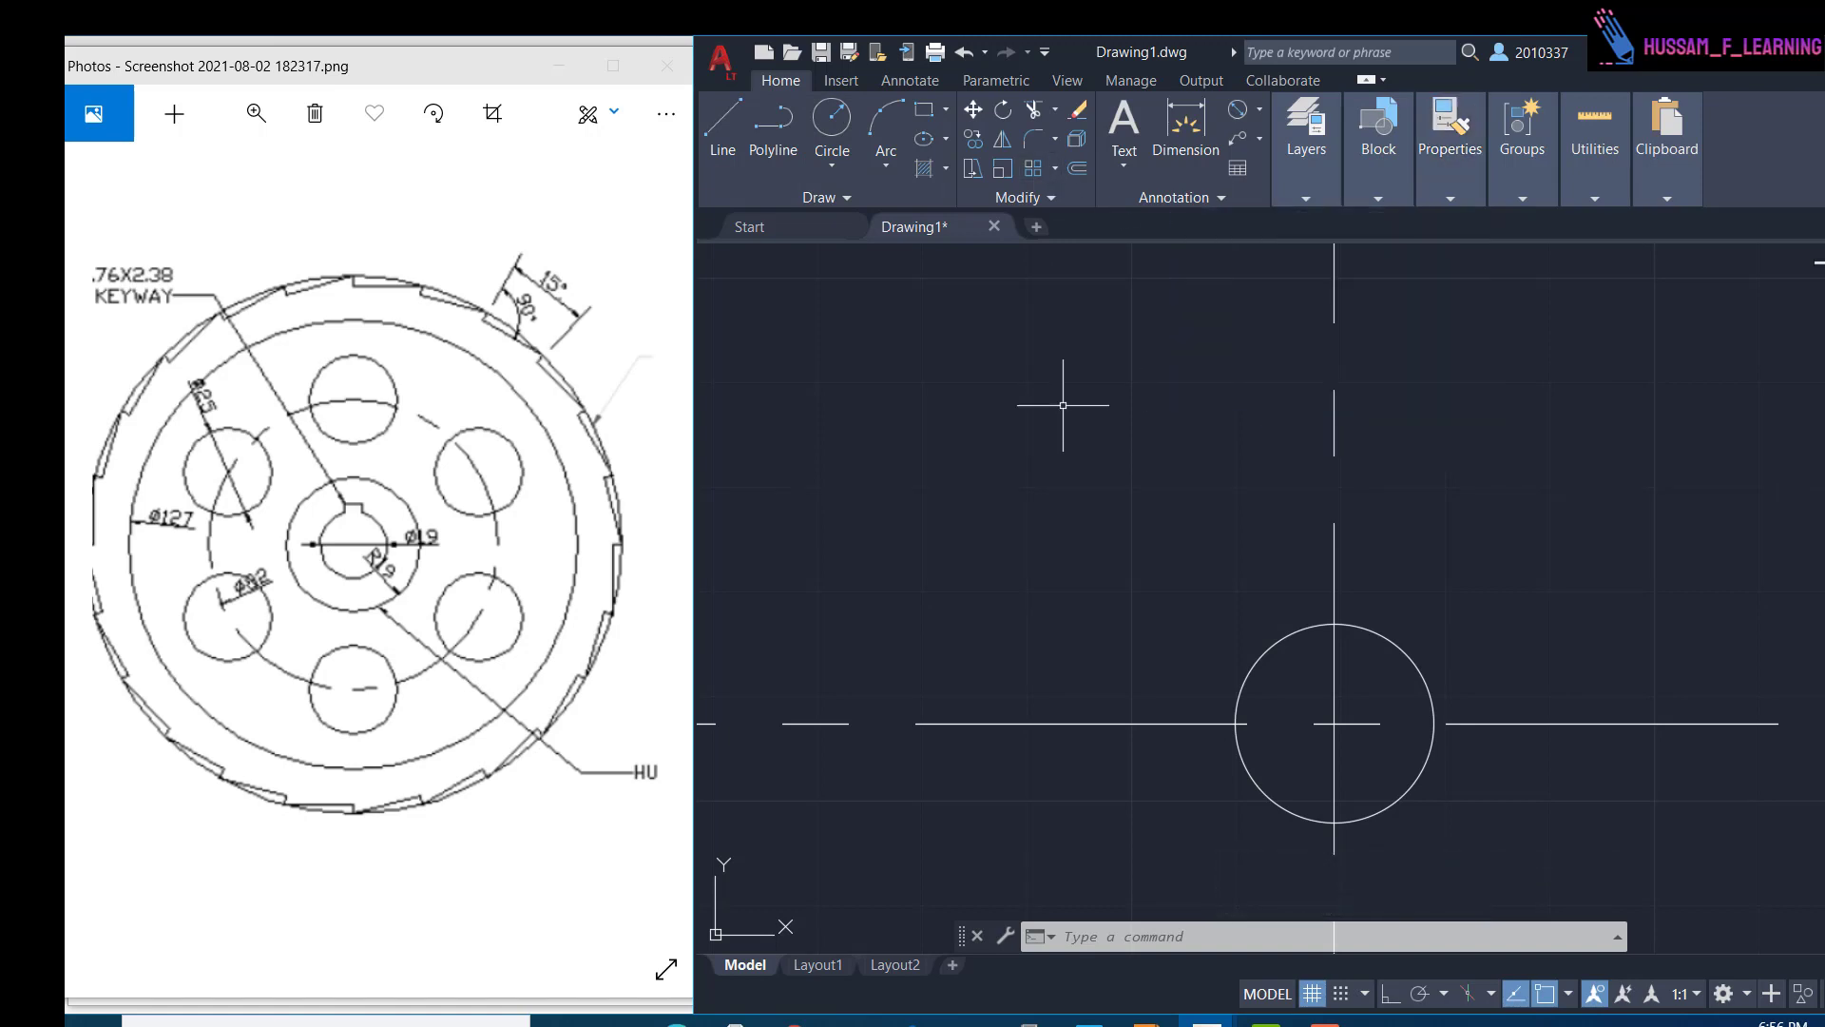
left_click(832, 118)
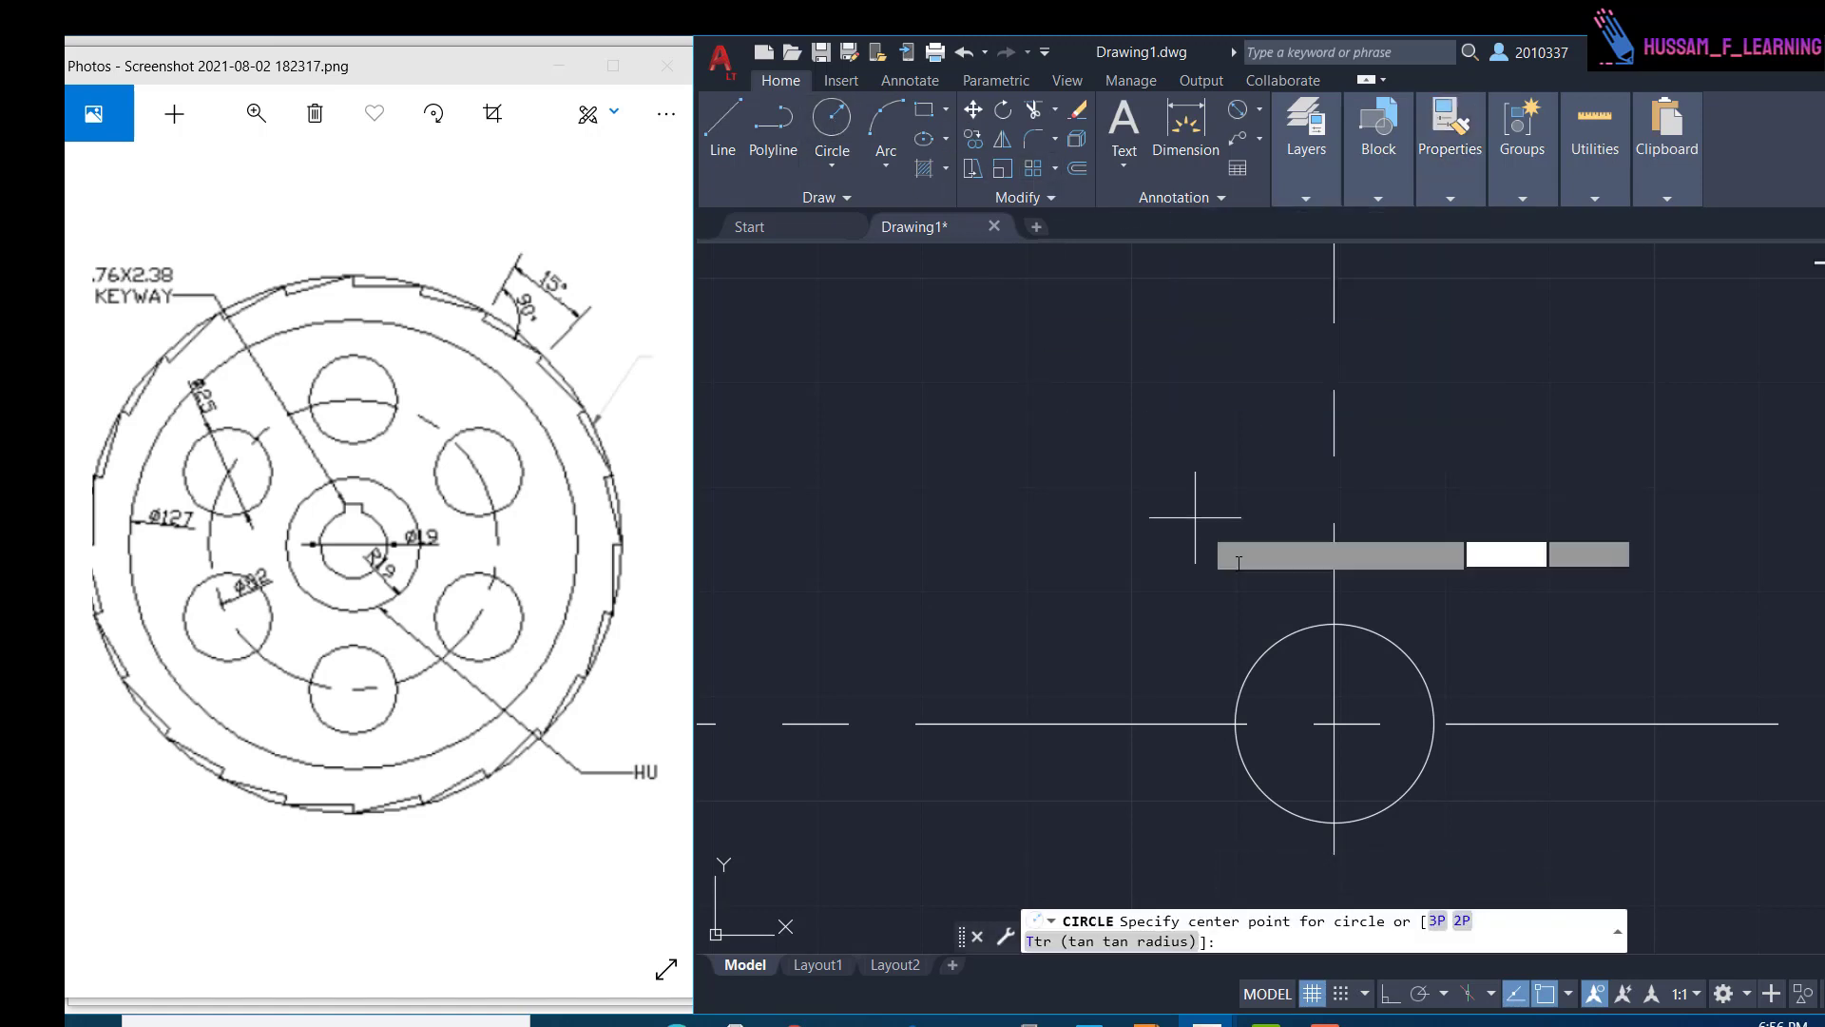
left_click(1333, 724)
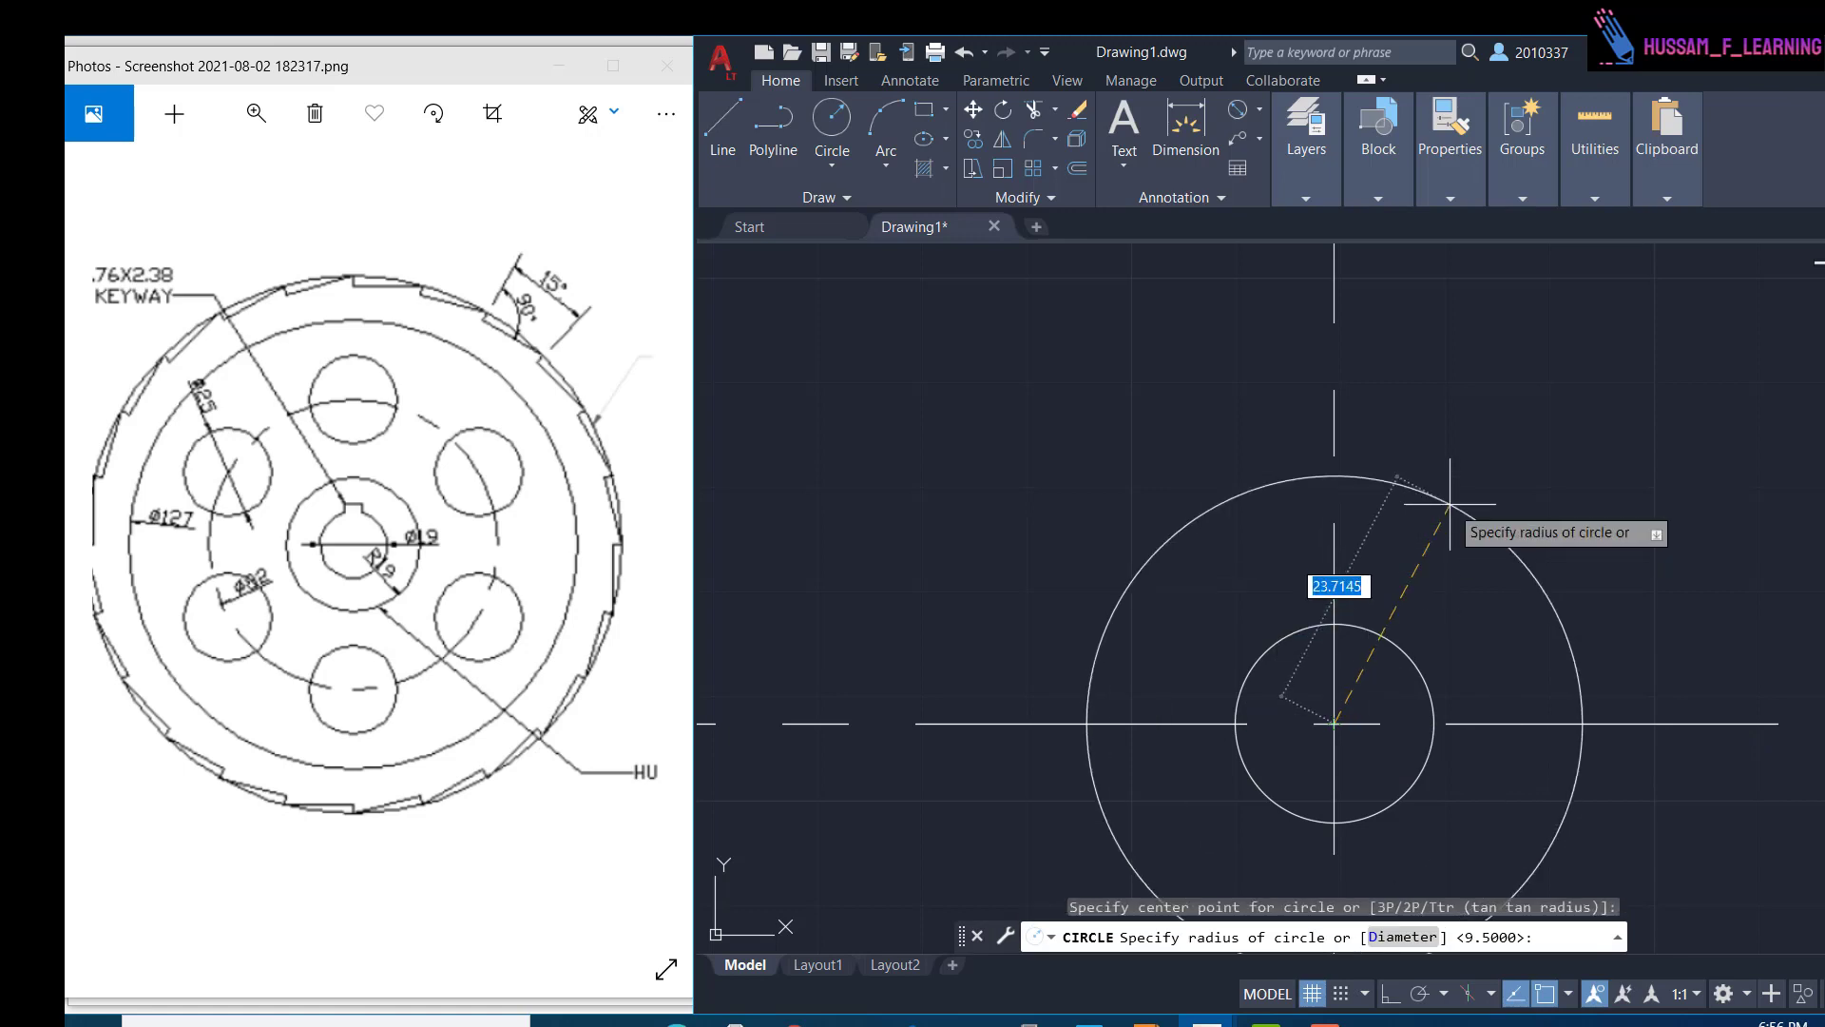
type("19")
key("Return")
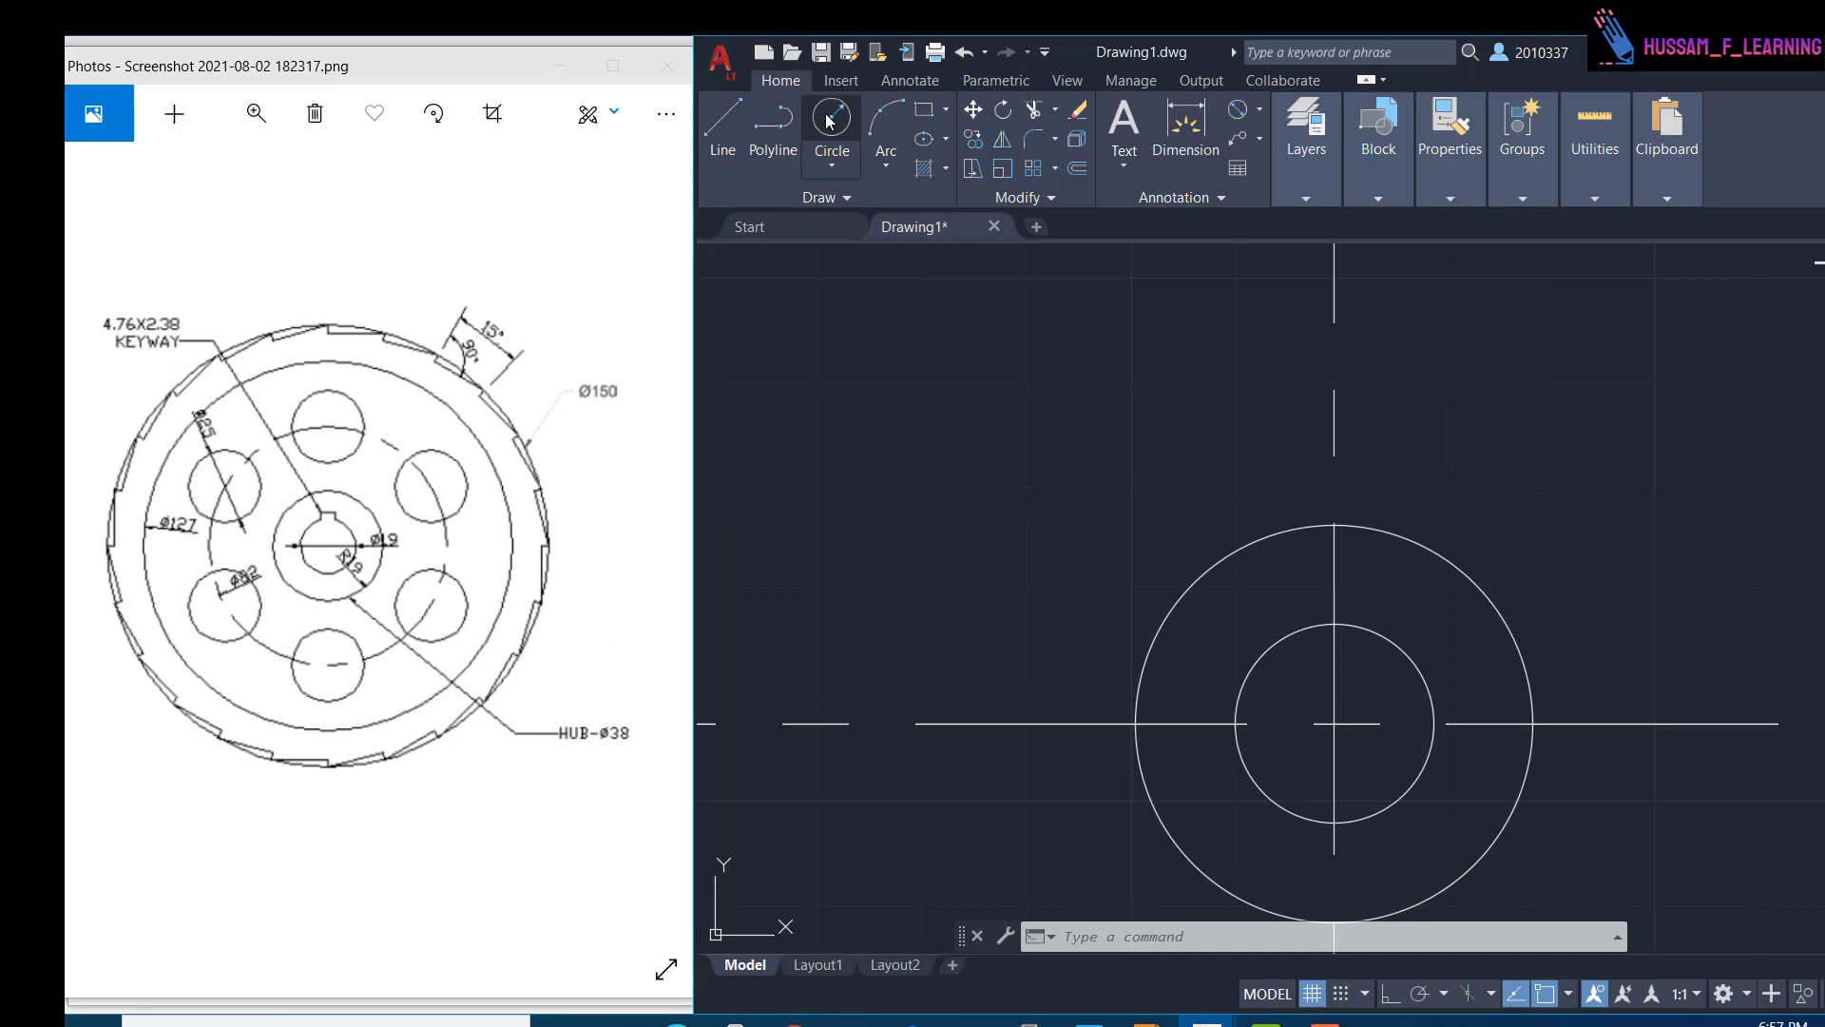
- Draw a circle of diameter 38 and a circle of radius 38, both centered on the centerlines' intersection
left_click(834, 124)
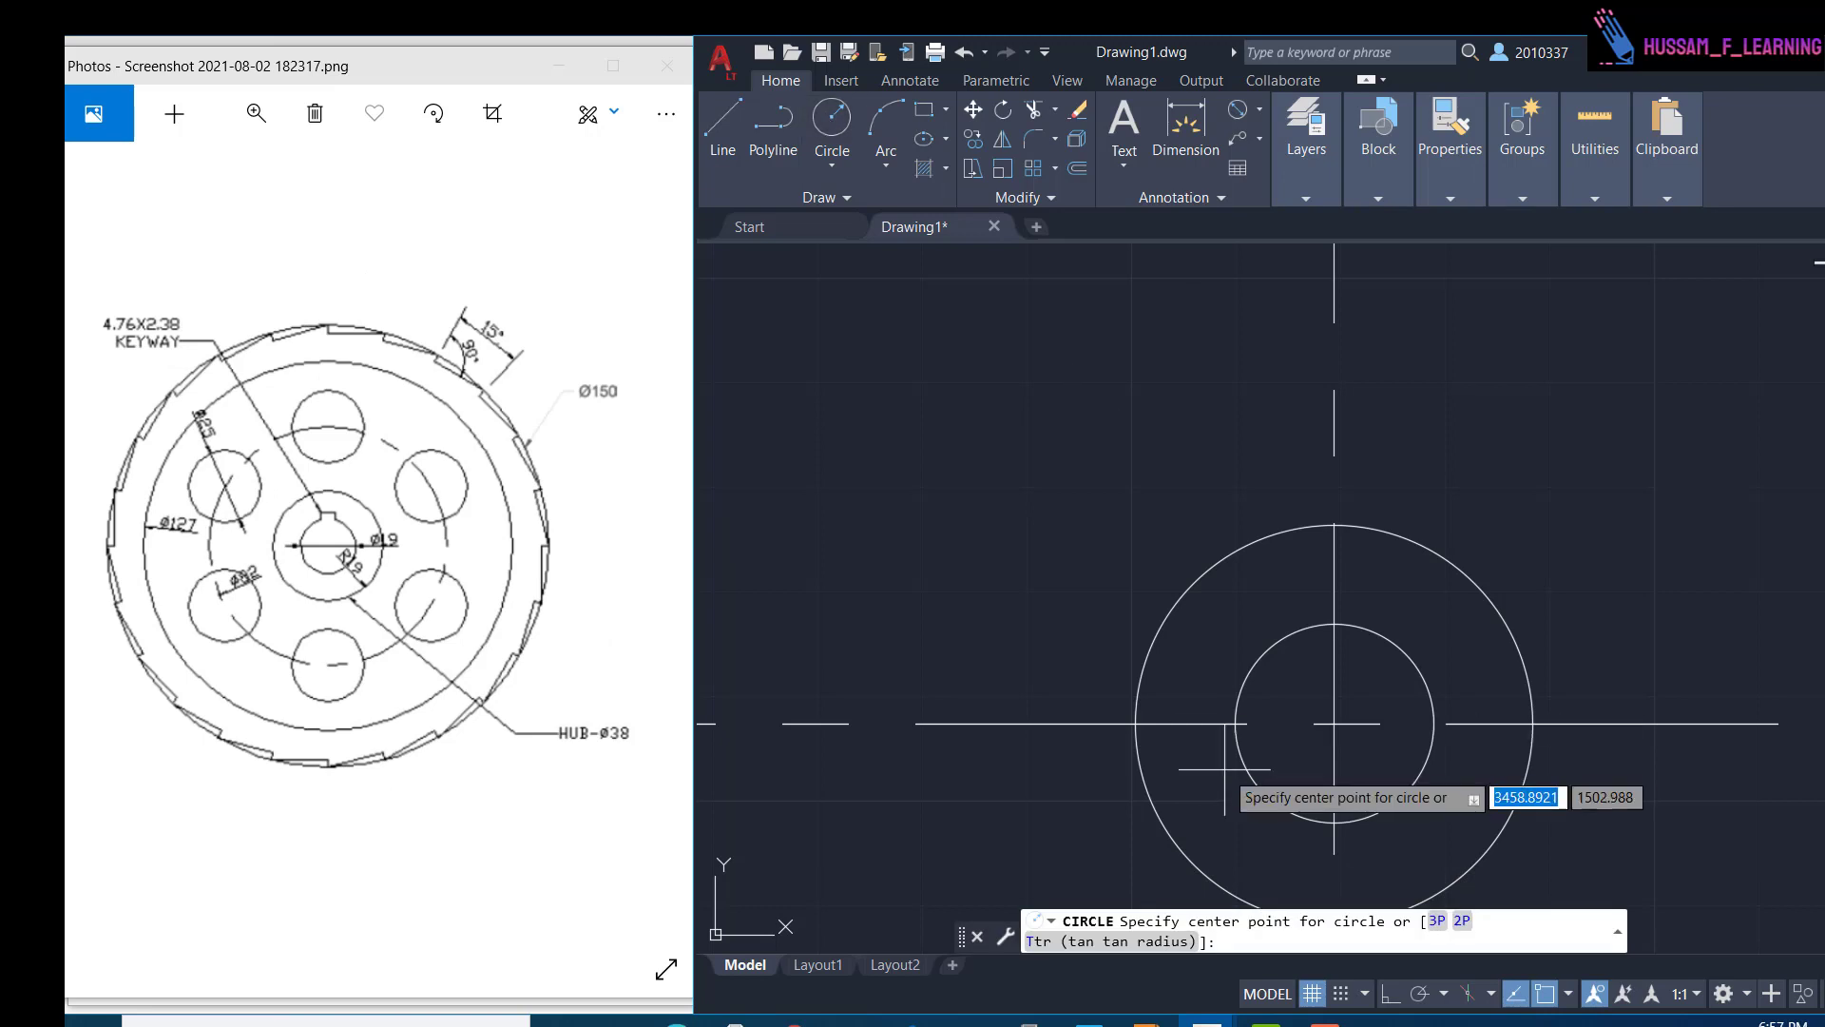
left_click(1333, 723)
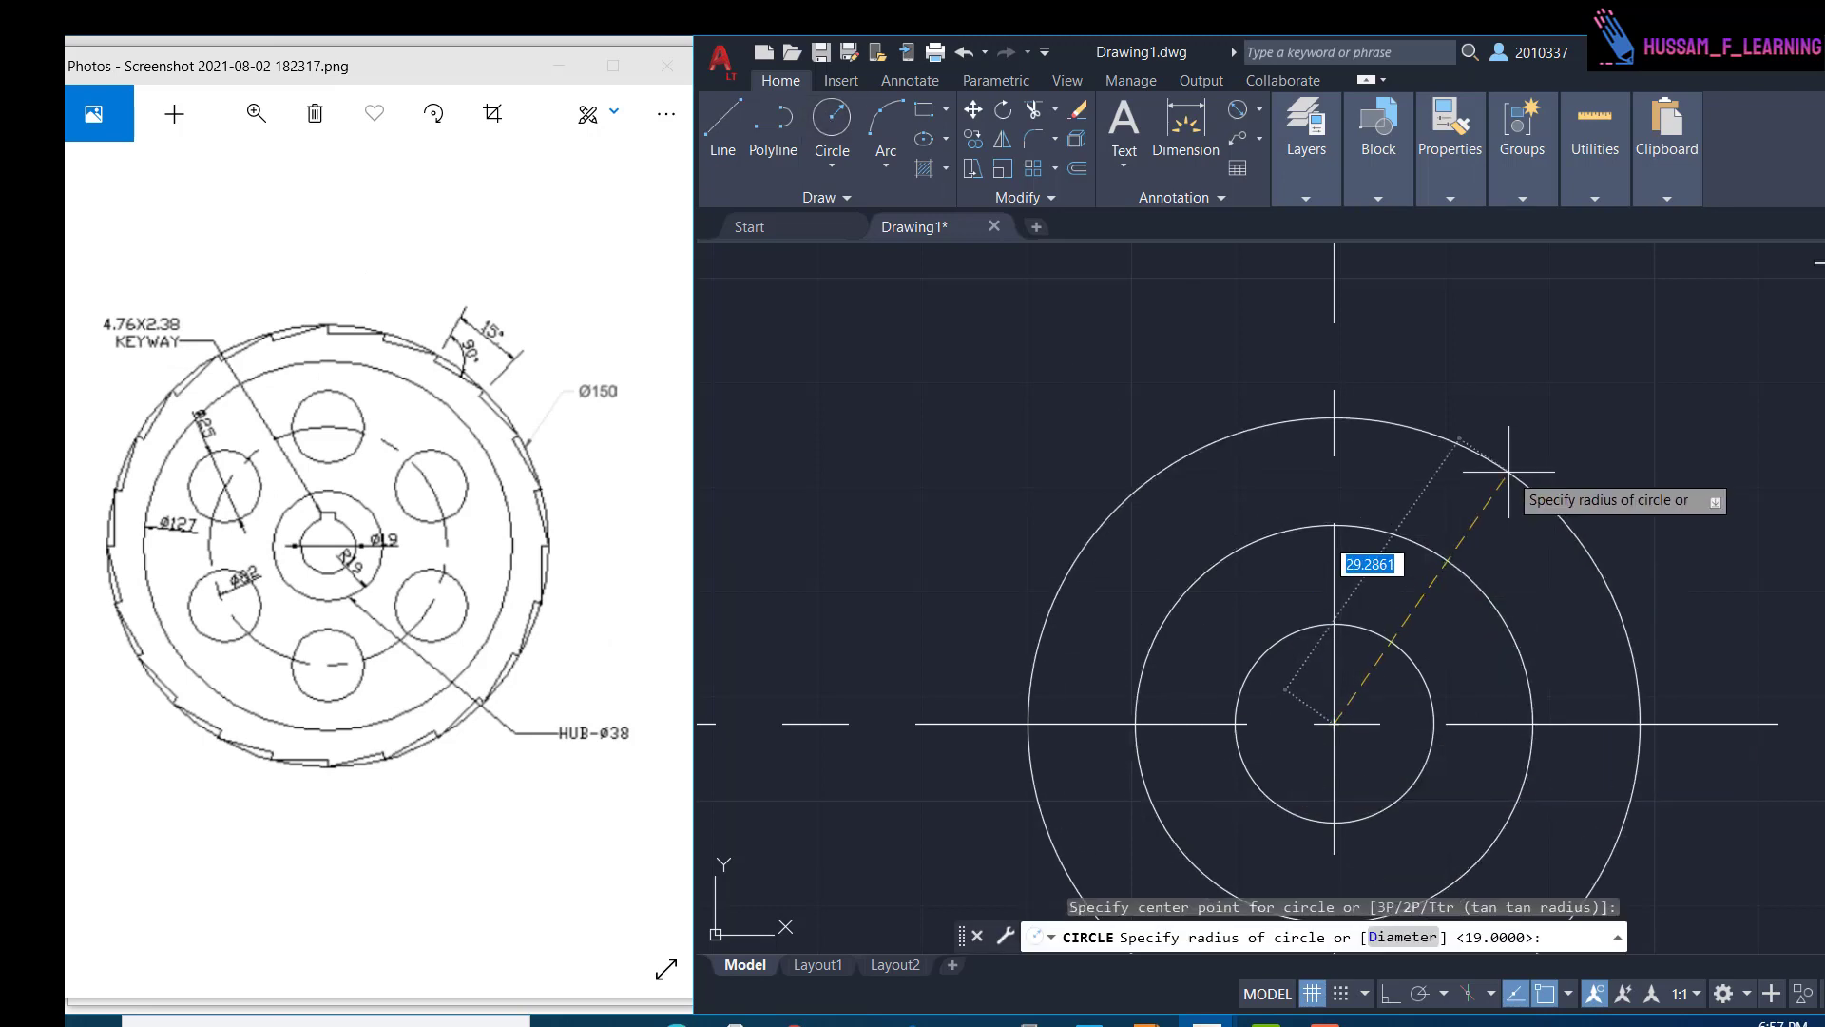
type("d")
key("Return")
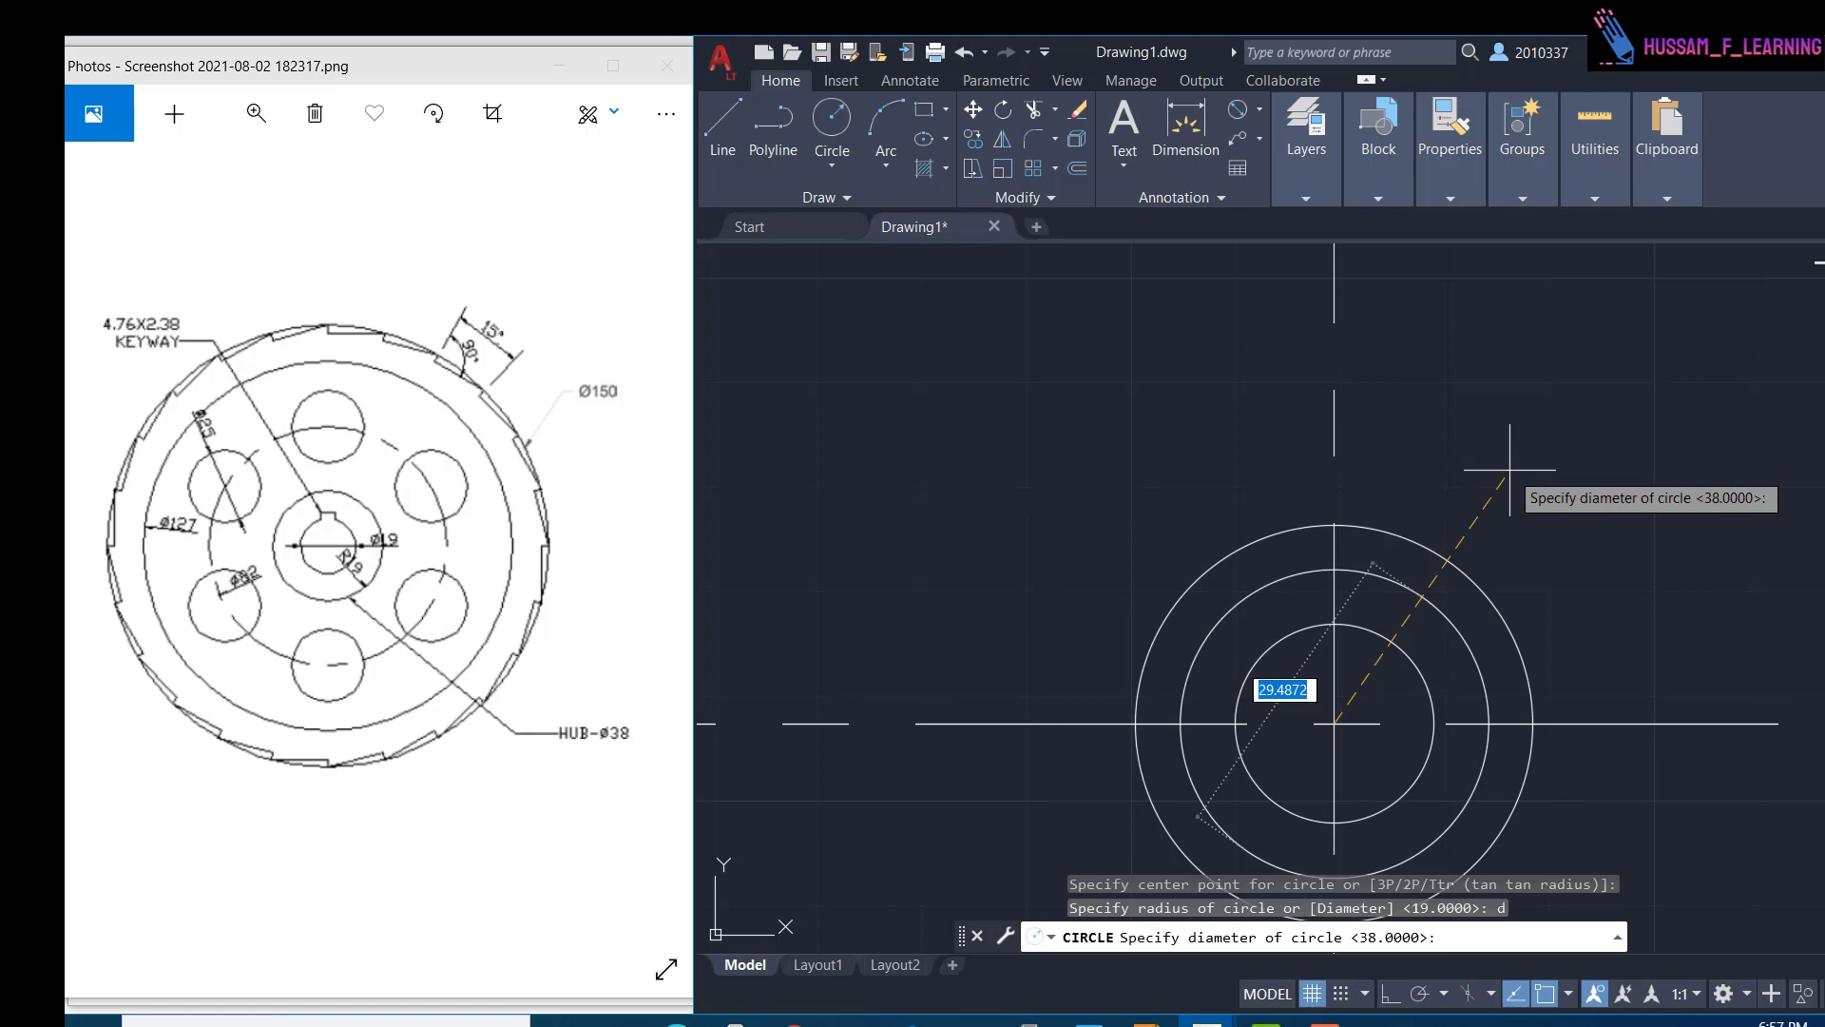
type("38")
key("Return")
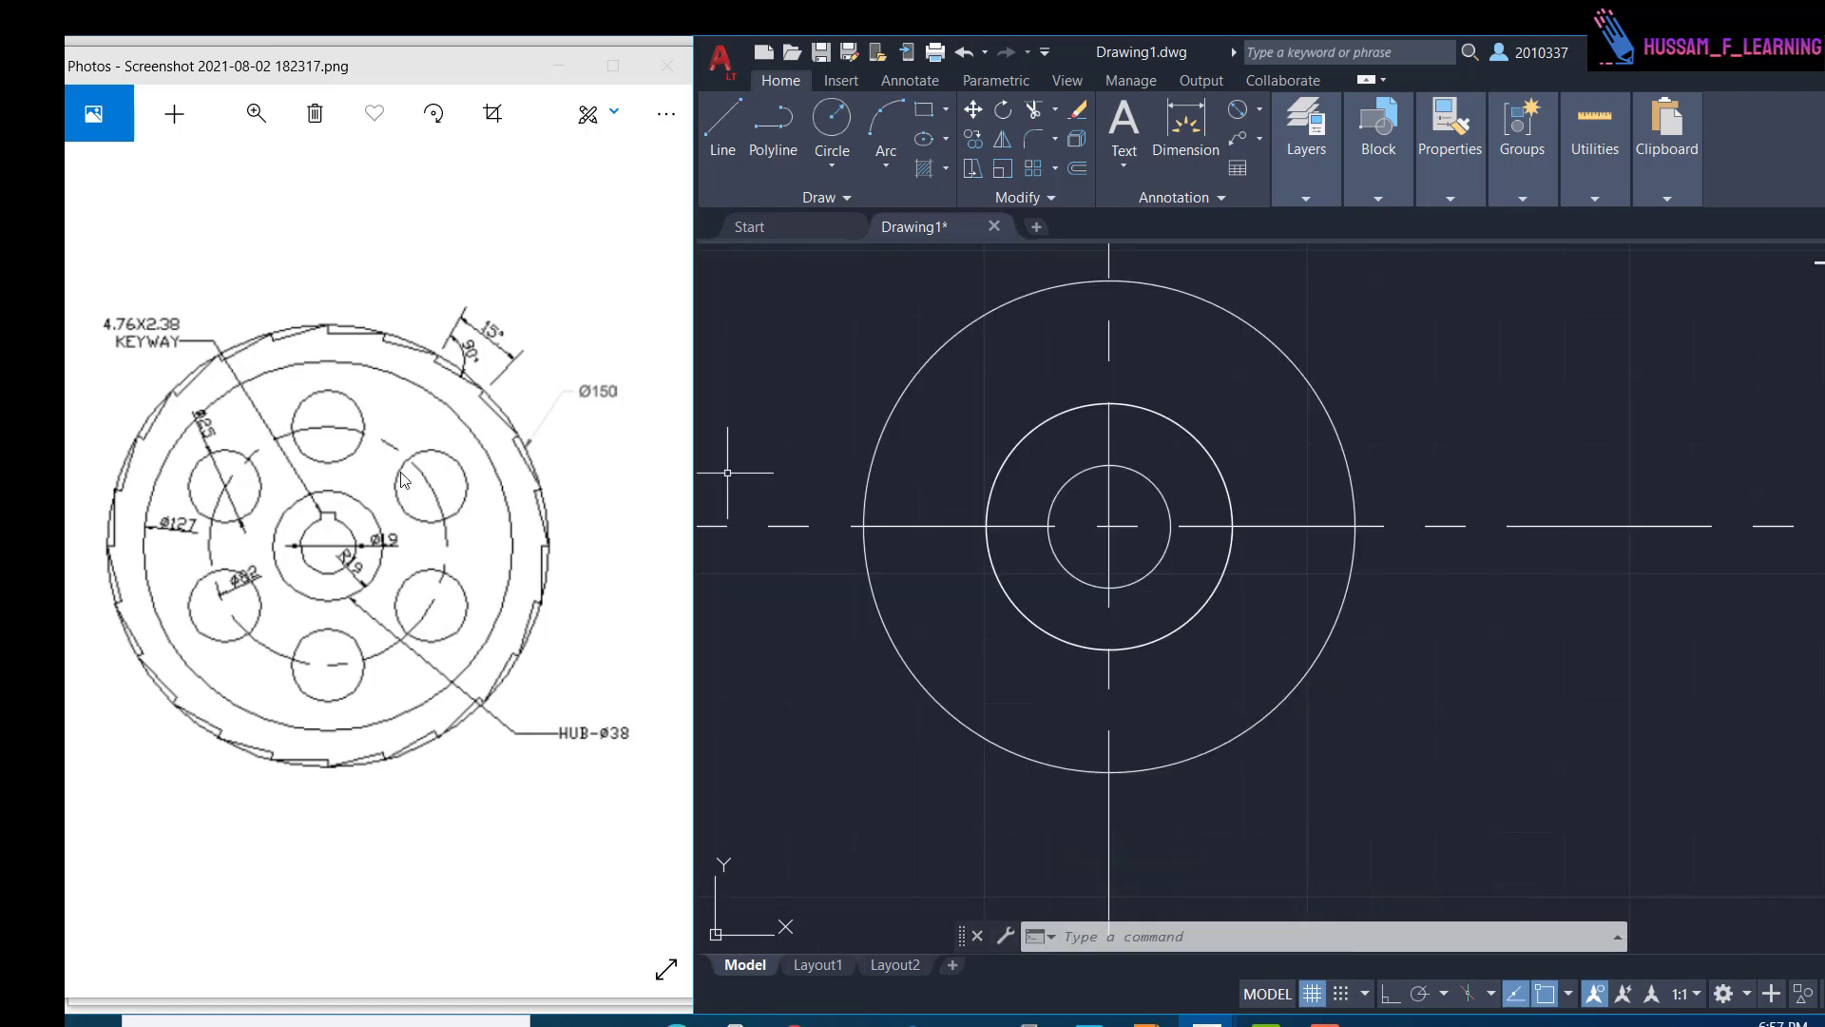
- Draw a circle of radius 127 concentric with the hub circles
left_click(832, 119)
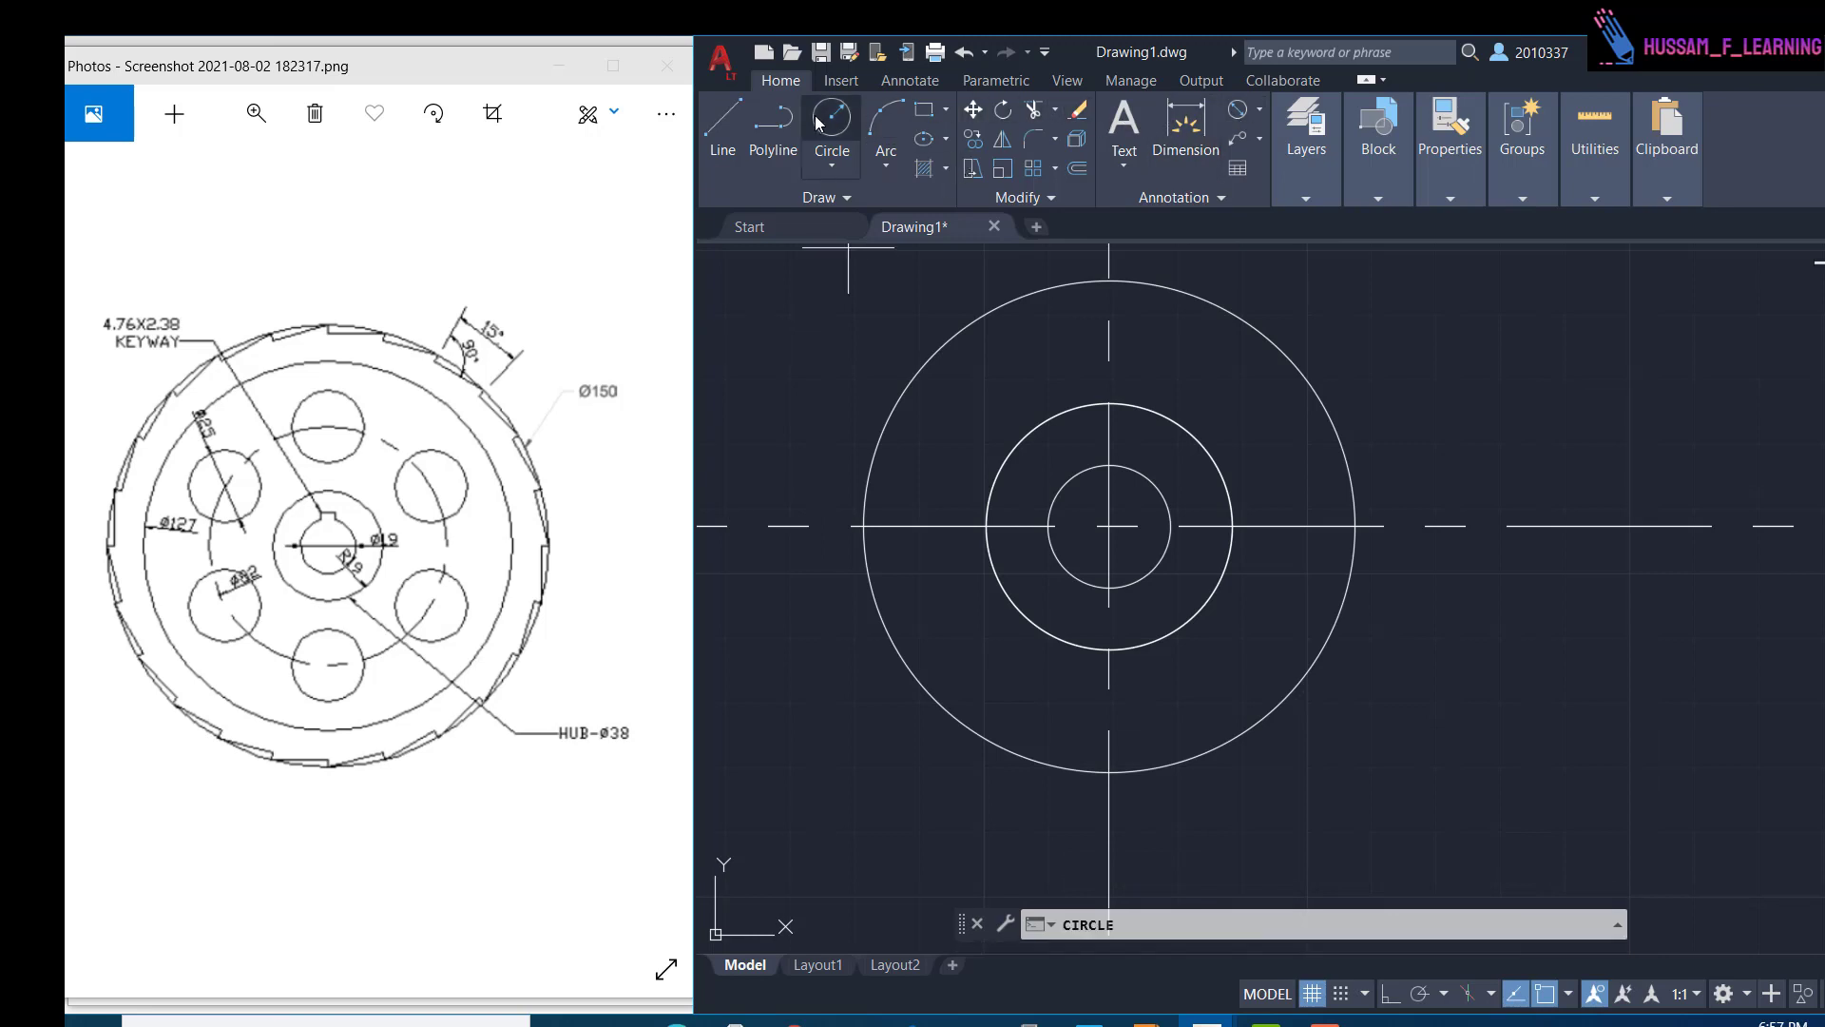
left_click(1108, 524)
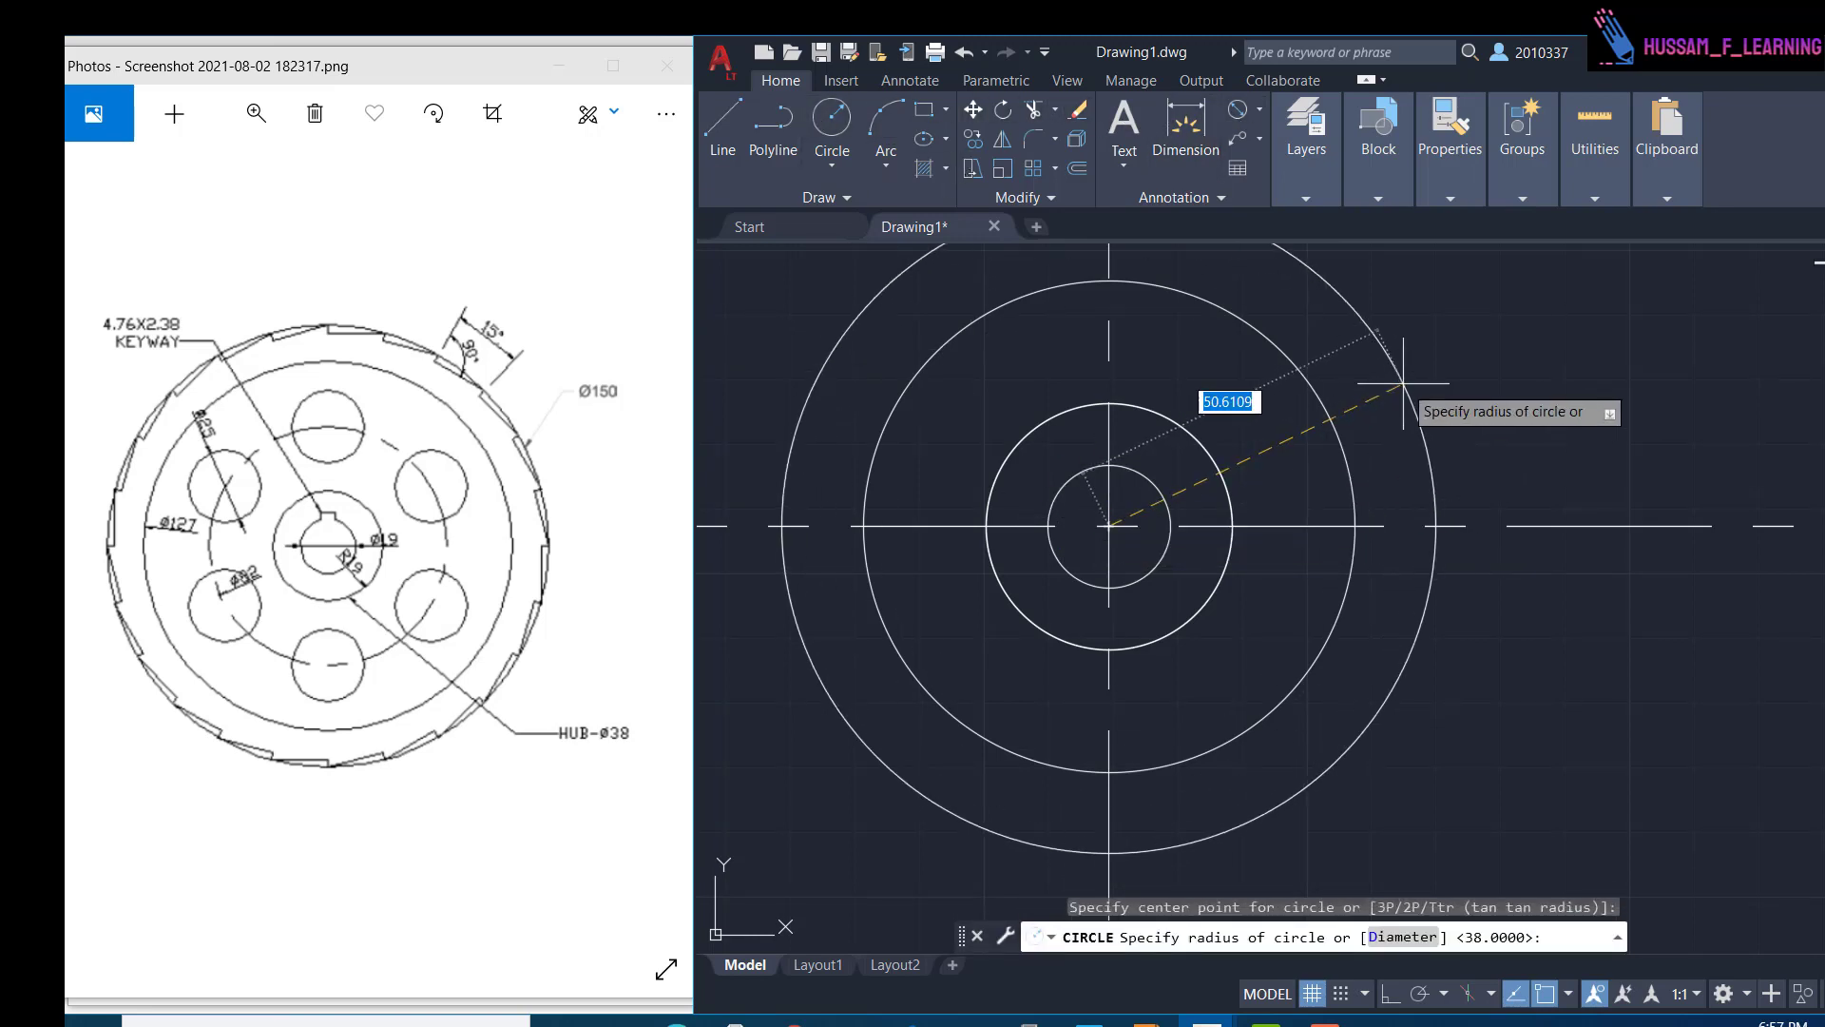
type("1")
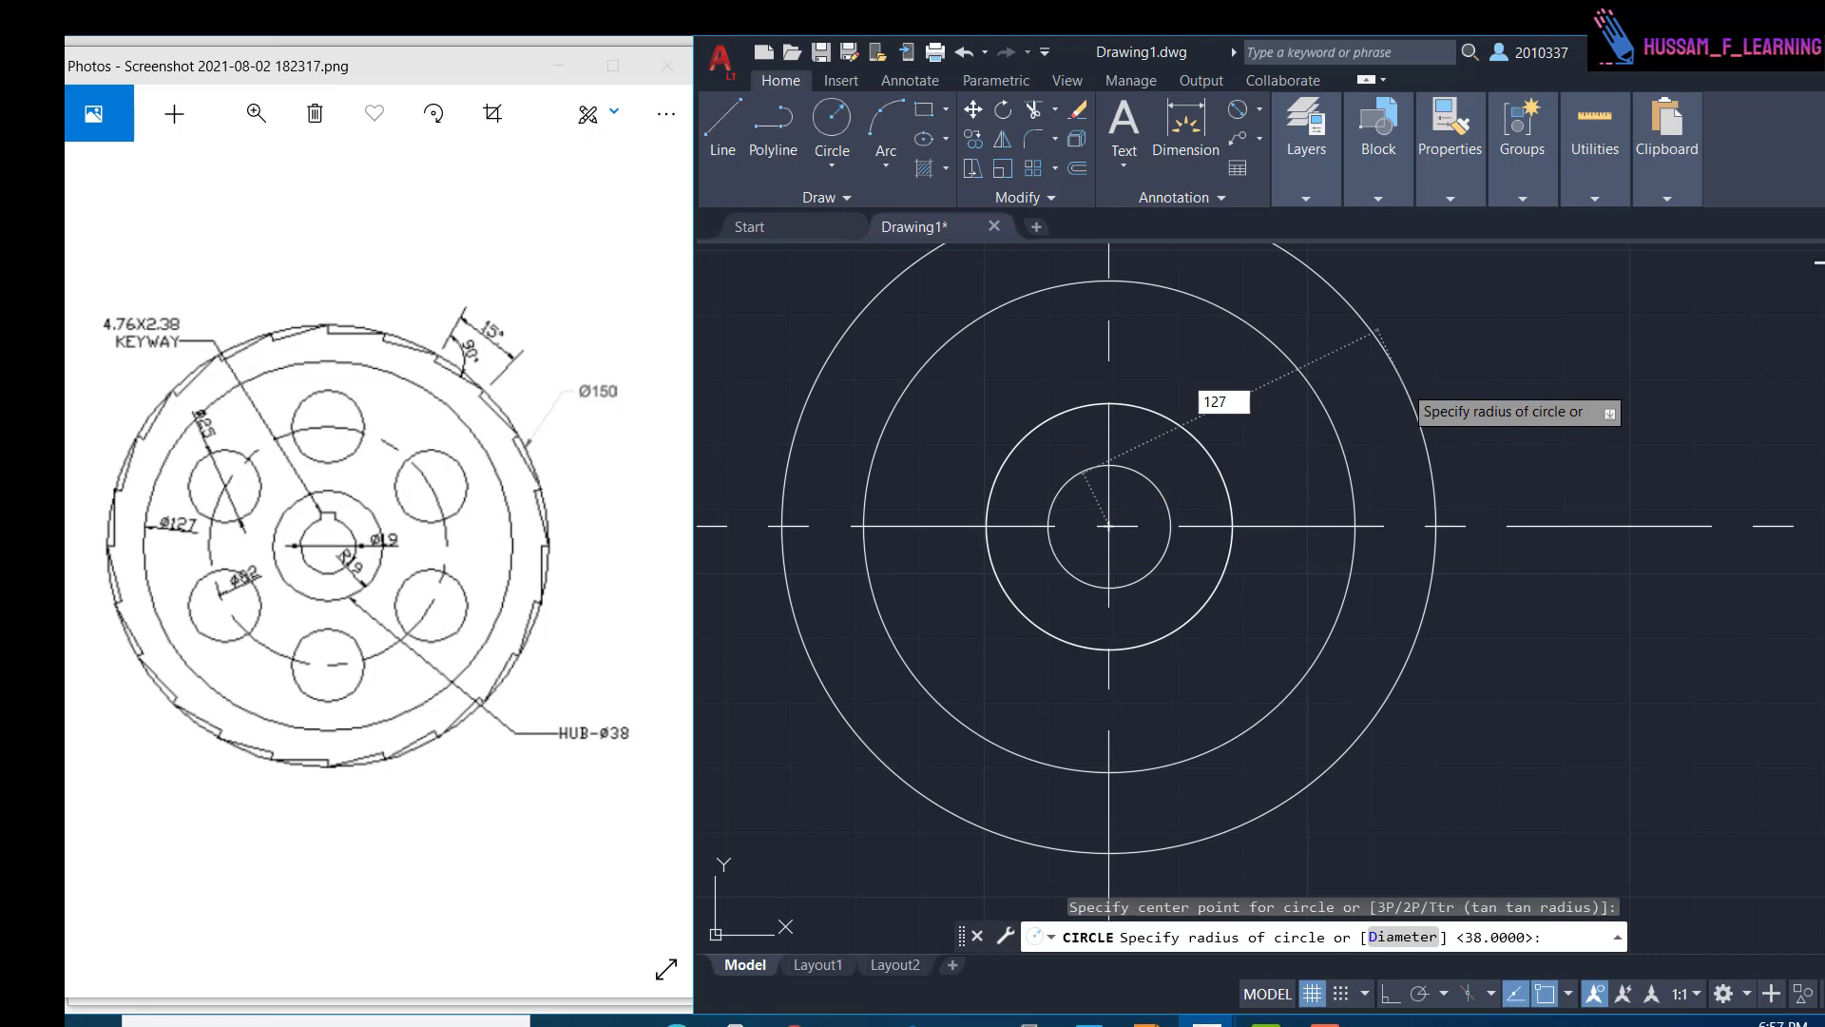
type("27")
key("Return")
scroll(1405, 462, "down", 2)
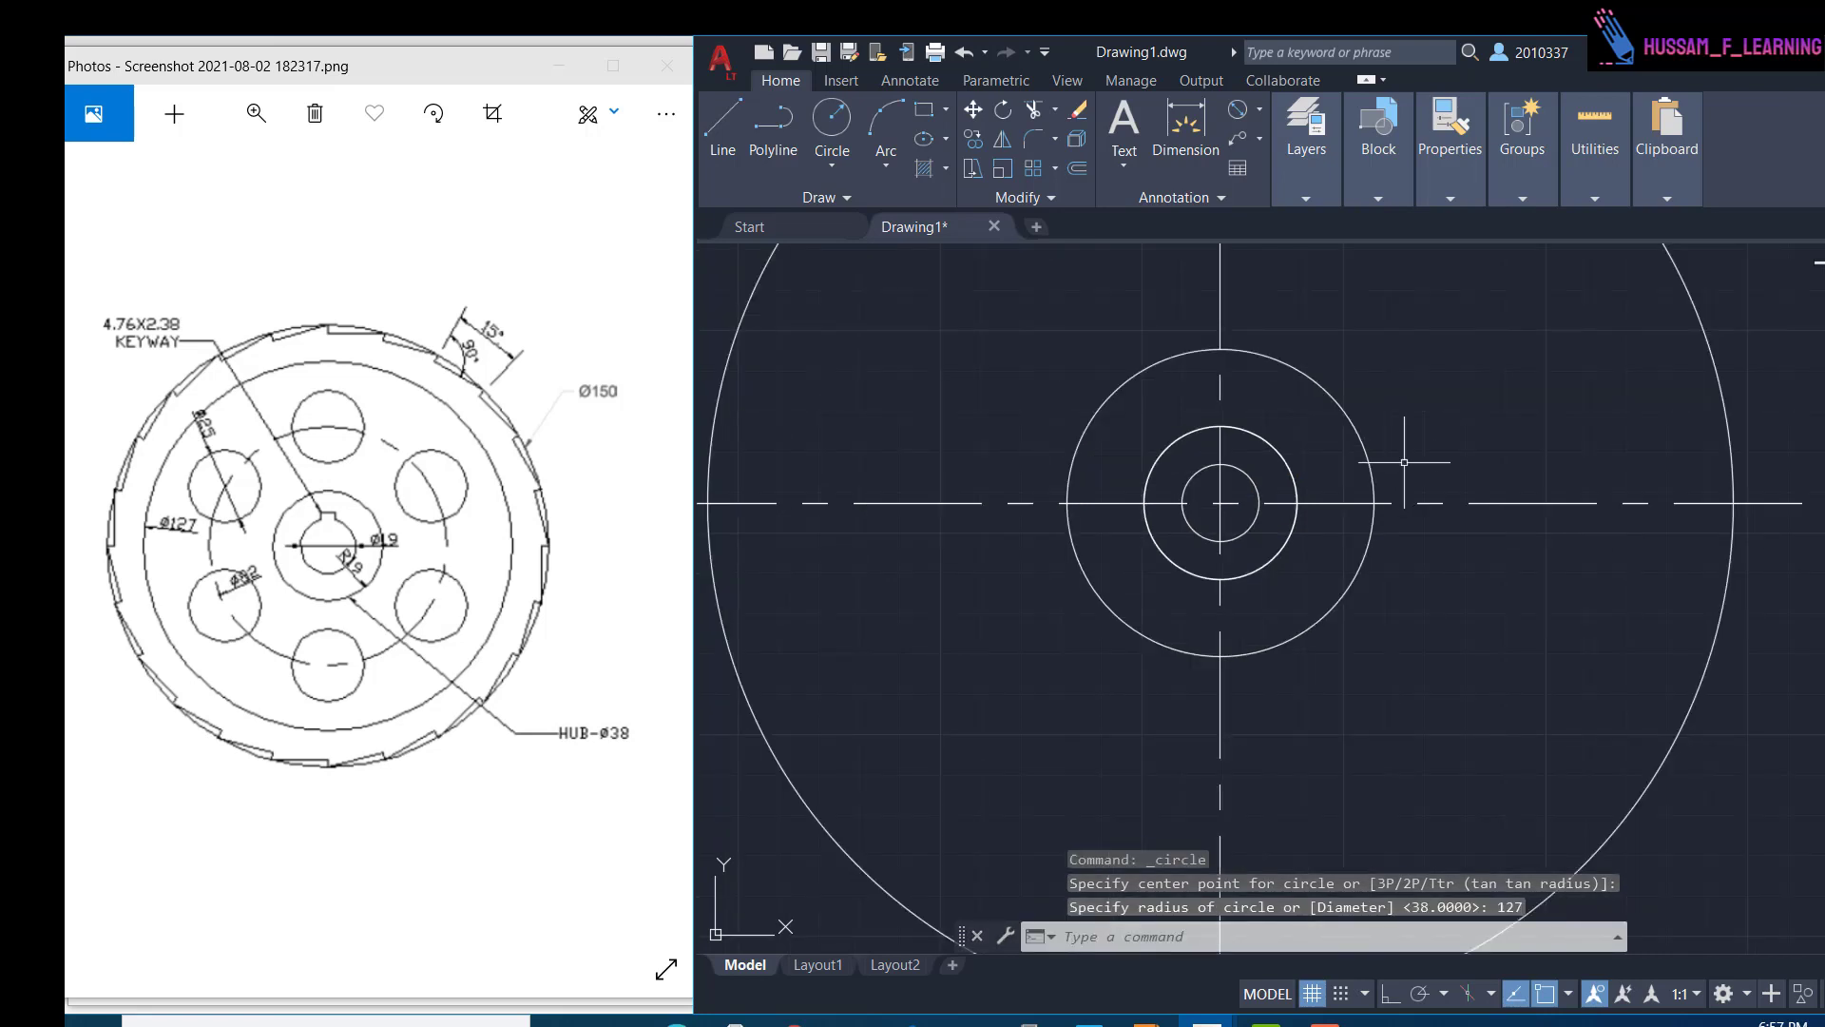
scroll(1405, 462, "down", 2)
scroll(1404, 462, "up", 2)
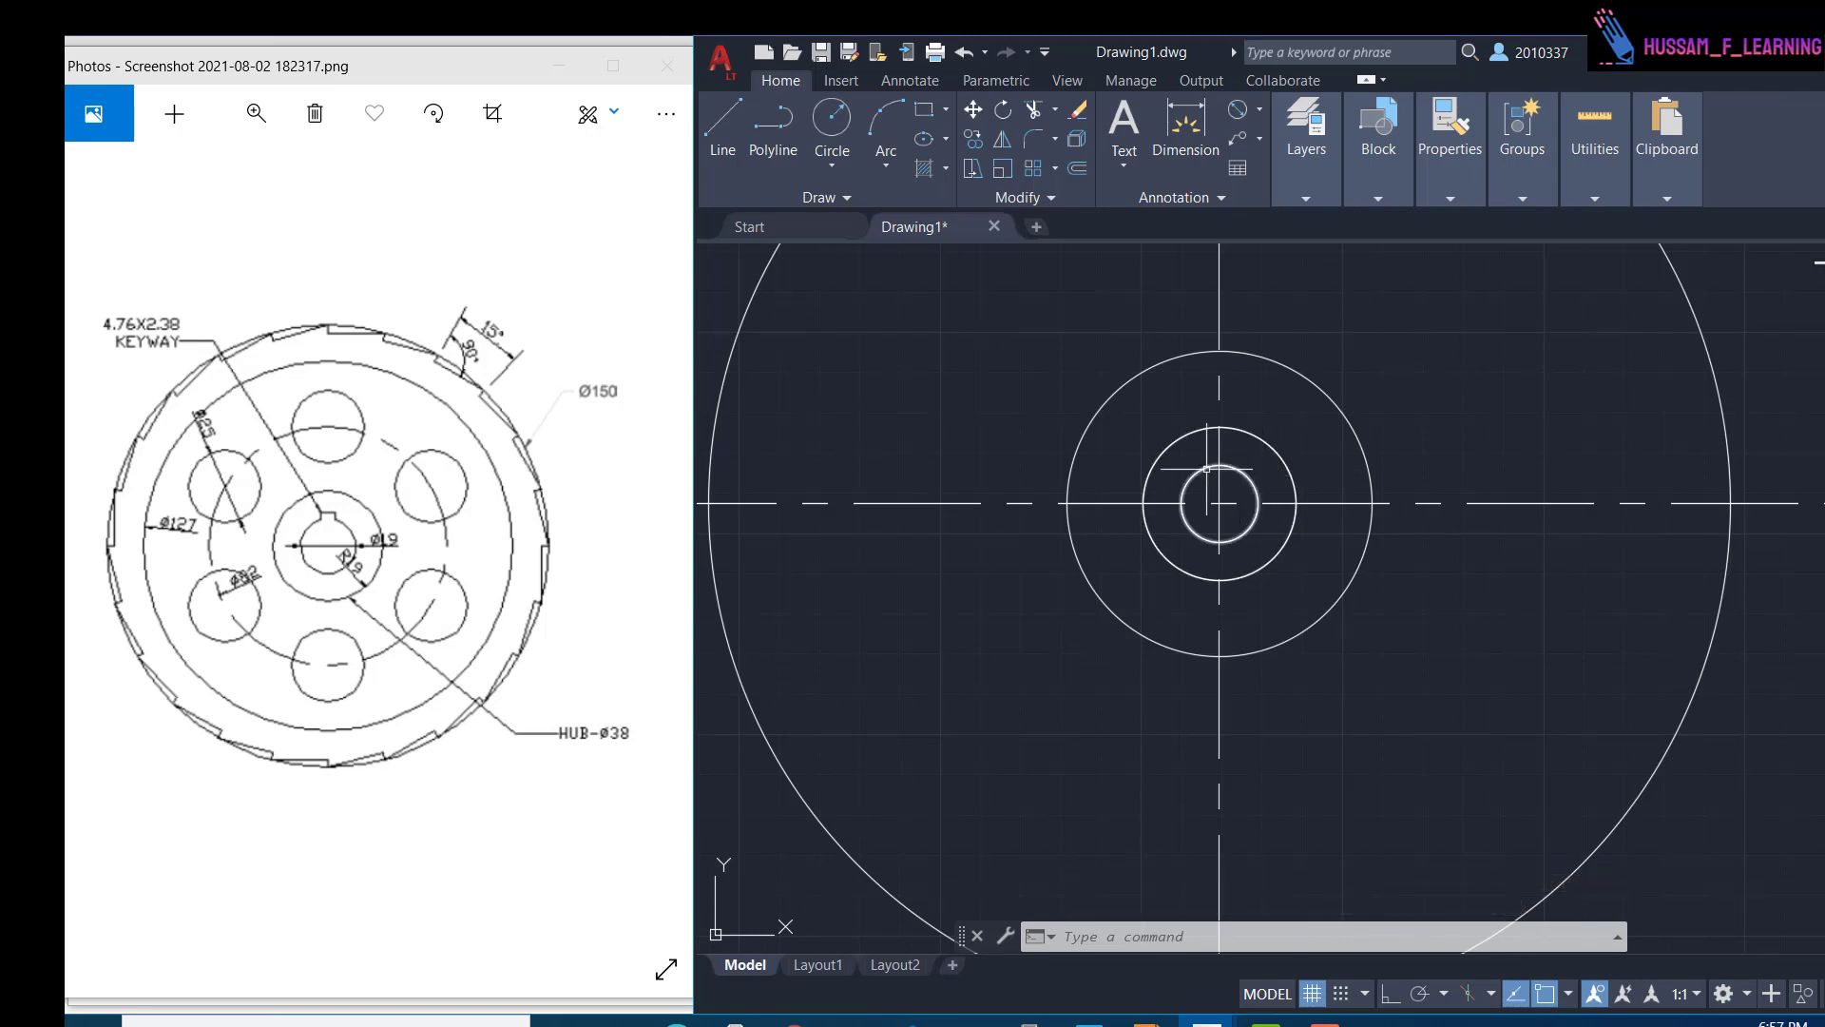
- Draw a vertical line about 4.93 long at 90°, crossing the left end of the short horizontal line above the bore circle
scroll(1227, 513, "down", 2)
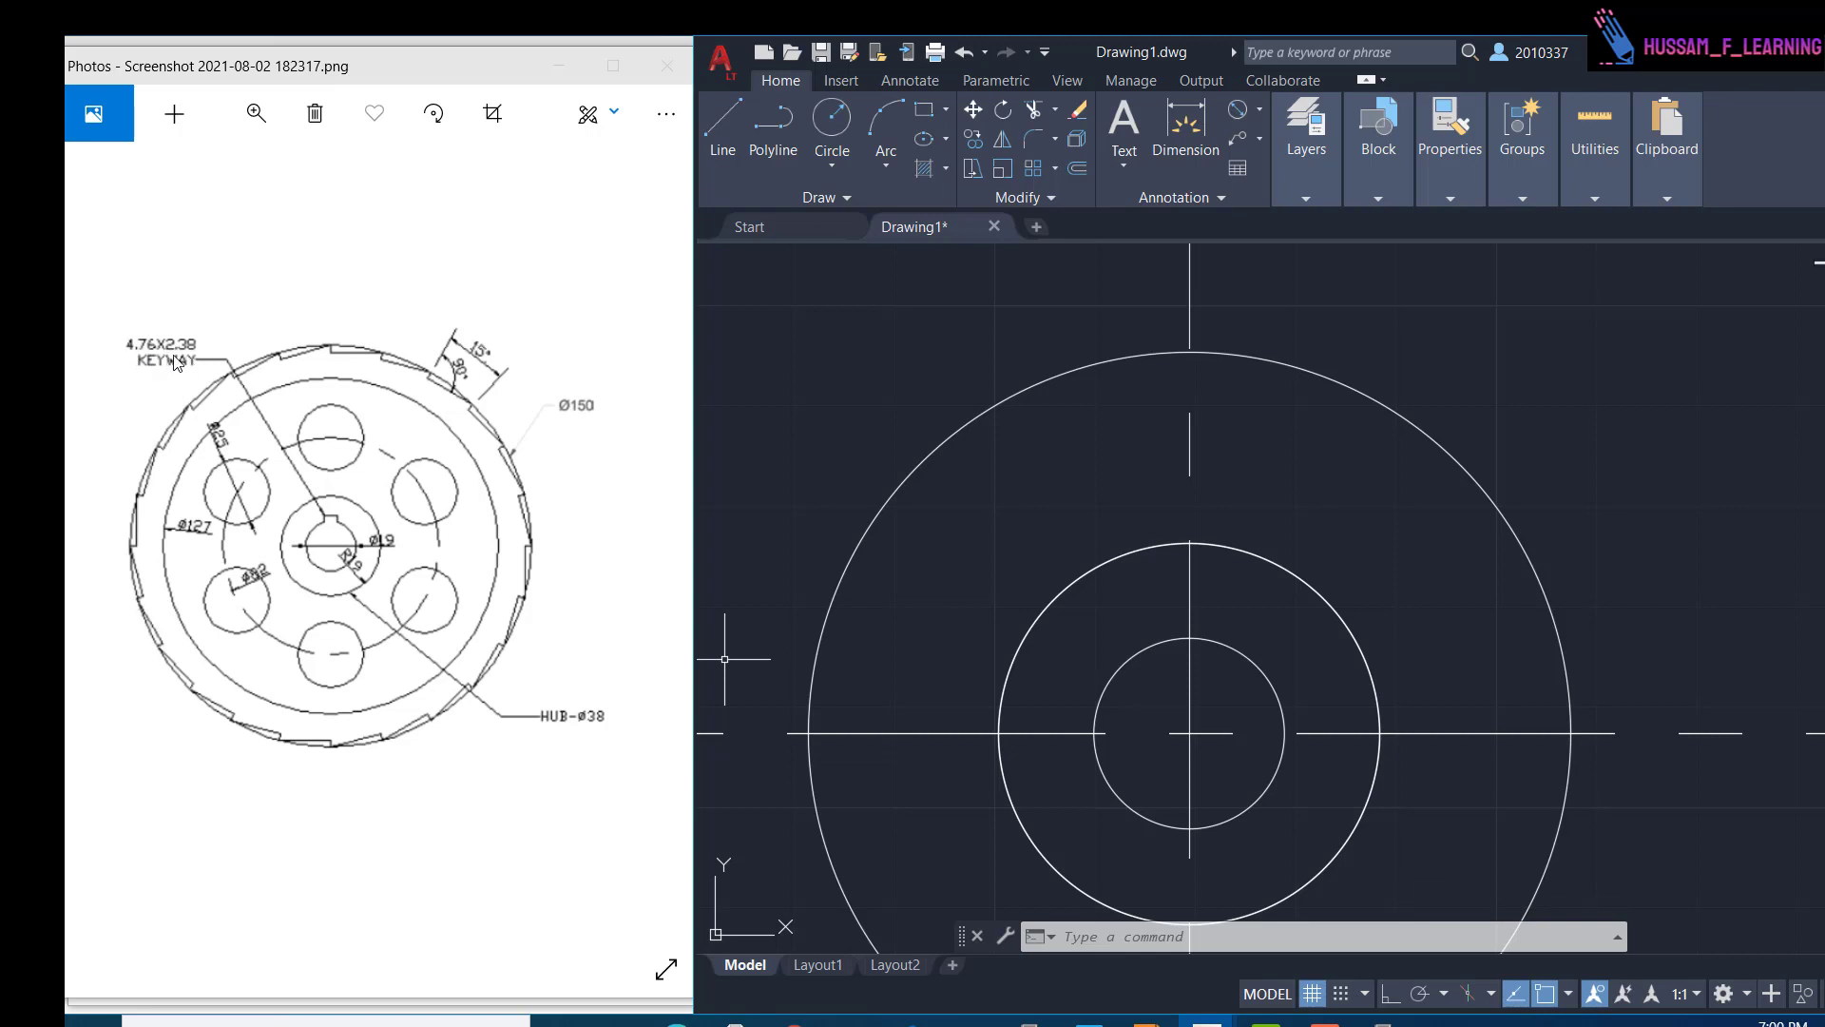
scroll(1205, 660, "up", 3)
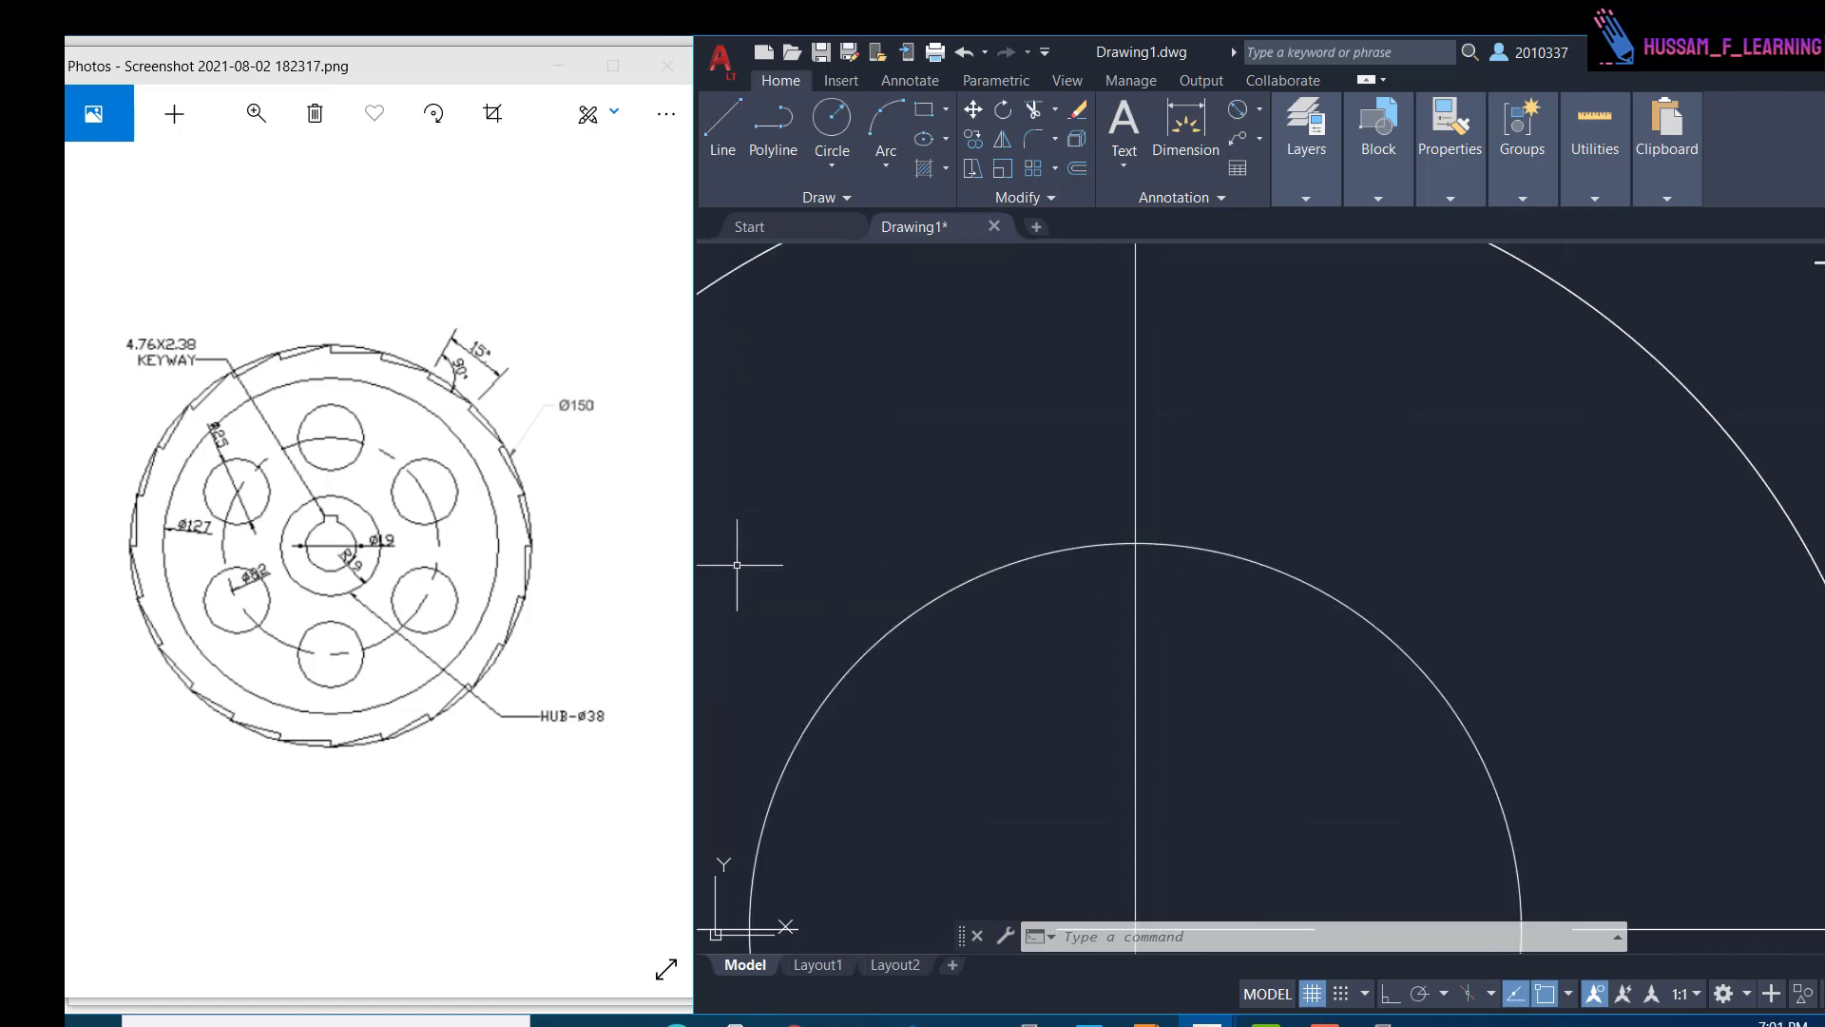
scroll(1202, 643, "down", 2)
scroll(1202, 644, "down", 2)
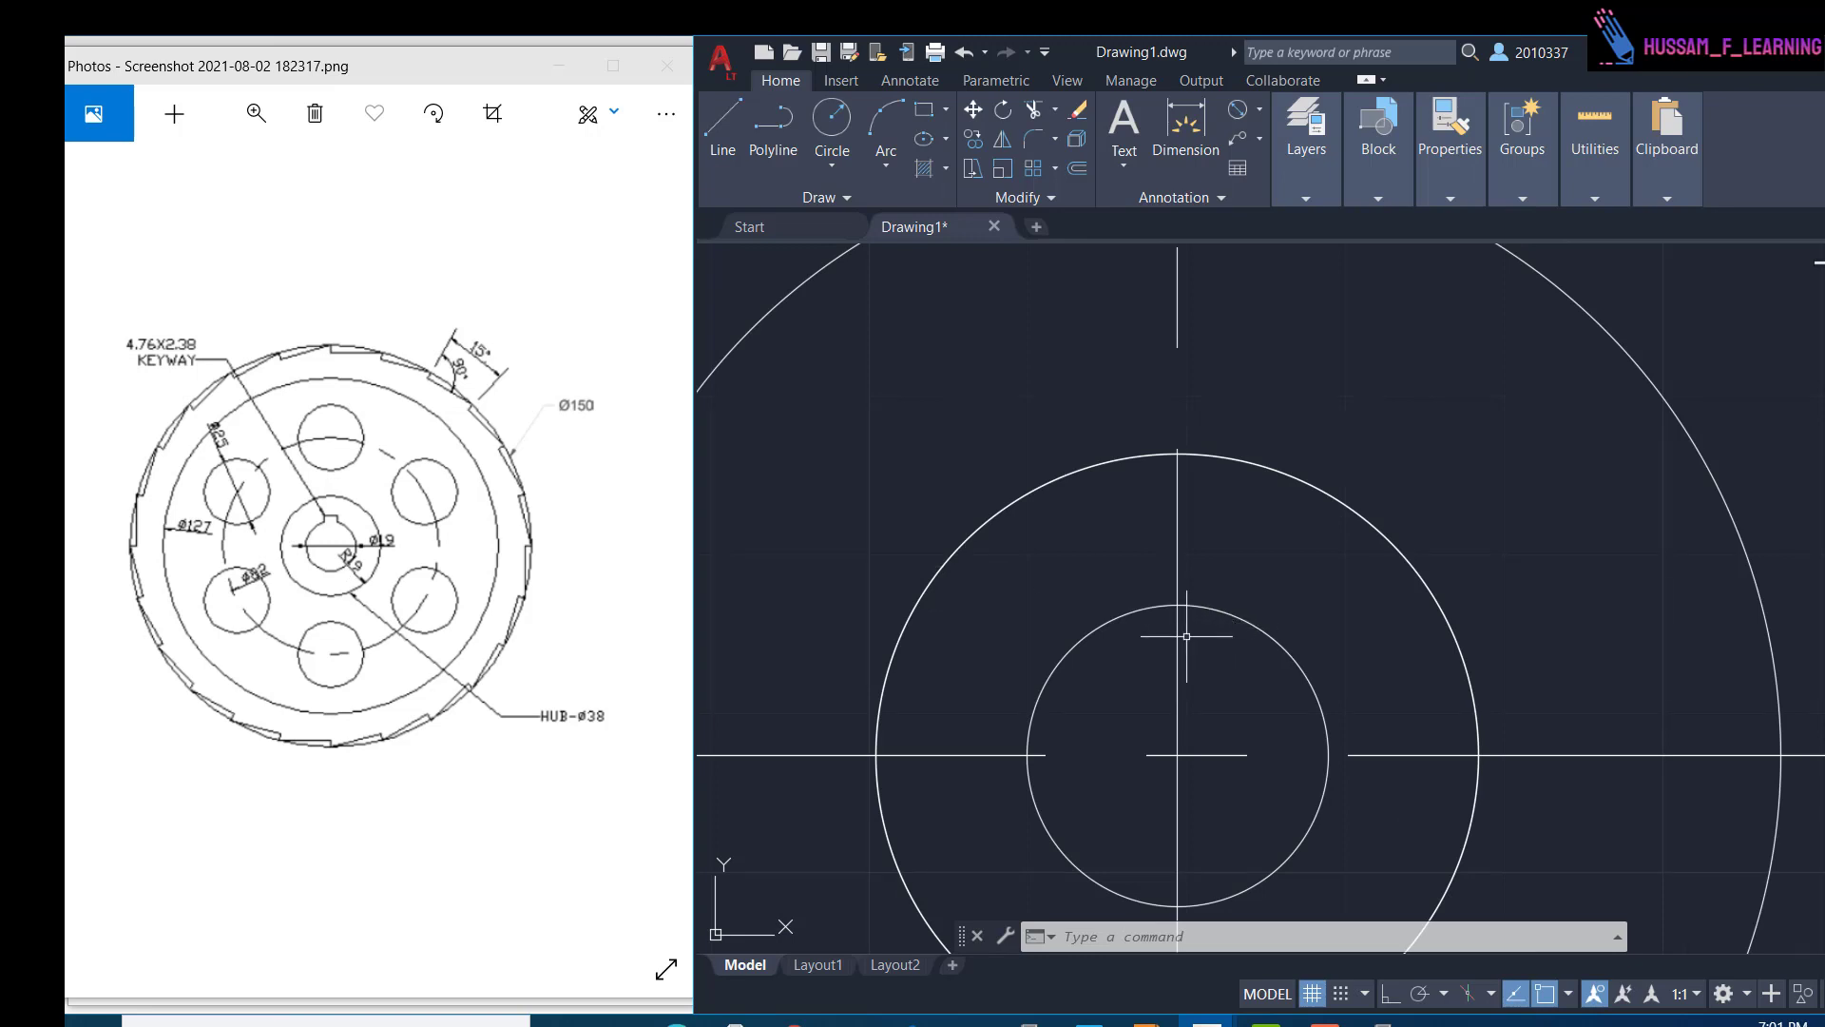
scroll(1184, 632, "up", 2)
left_click(721, 133)
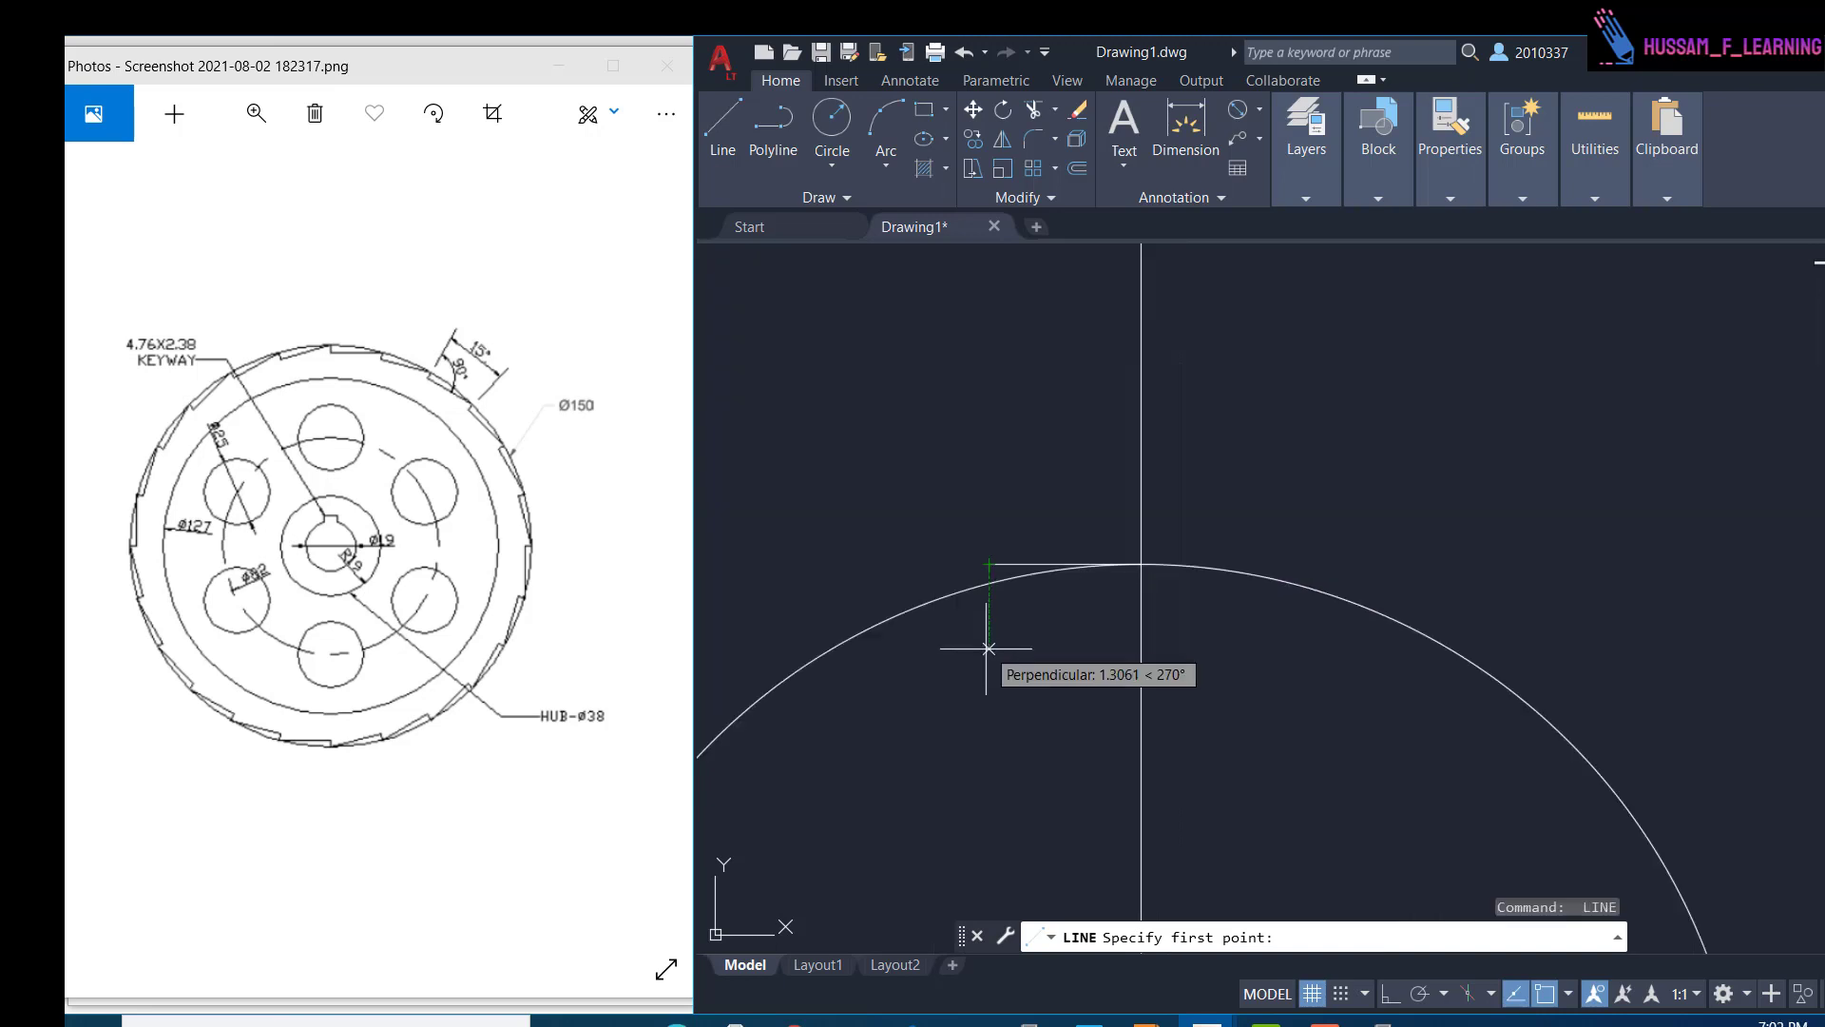
left_click(988, 646)
scroll(990, 318, "down", 2)
middle_click_drag(989, 318, 970, 520)
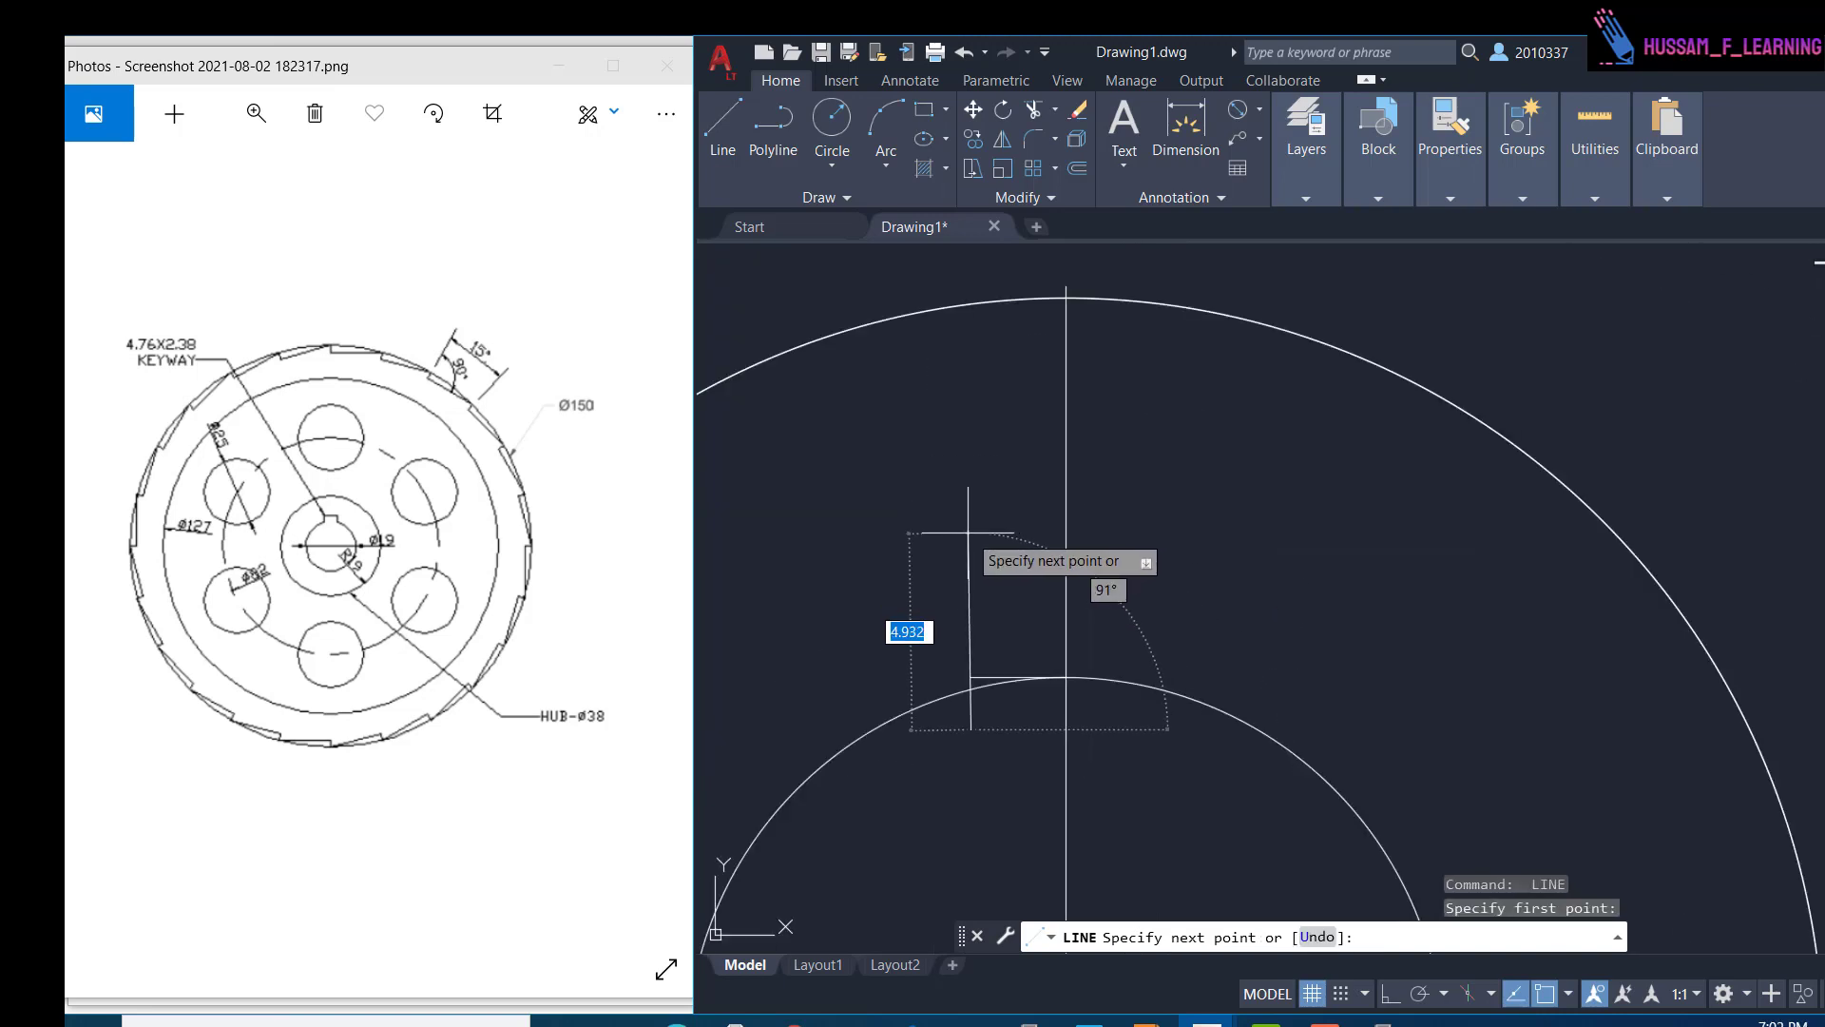
key("Tab")
key("Tab")
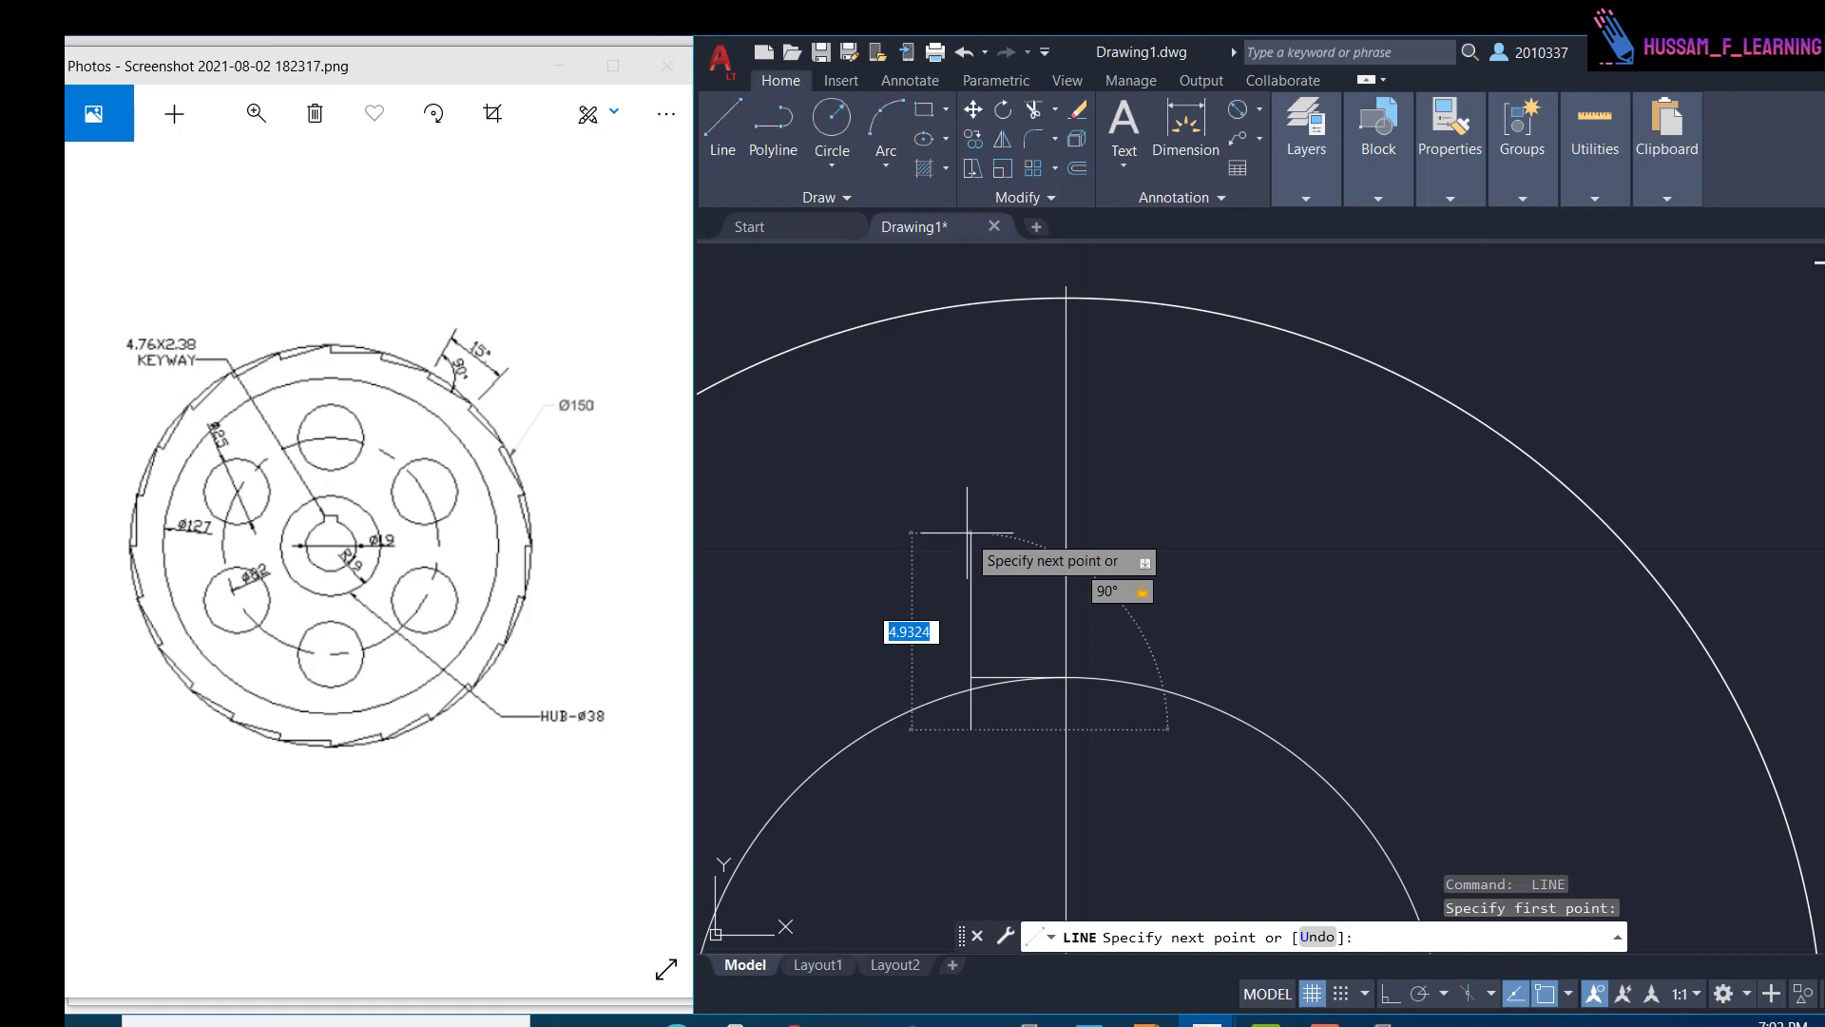
left_click(967, 532)
key("Escape")
- Offset the vertical keyway line 4.76 to the right, across the vertical centerline
left_click(970, 603)
type("o")
key("Return")
double_click(971, 600)
type("4.")
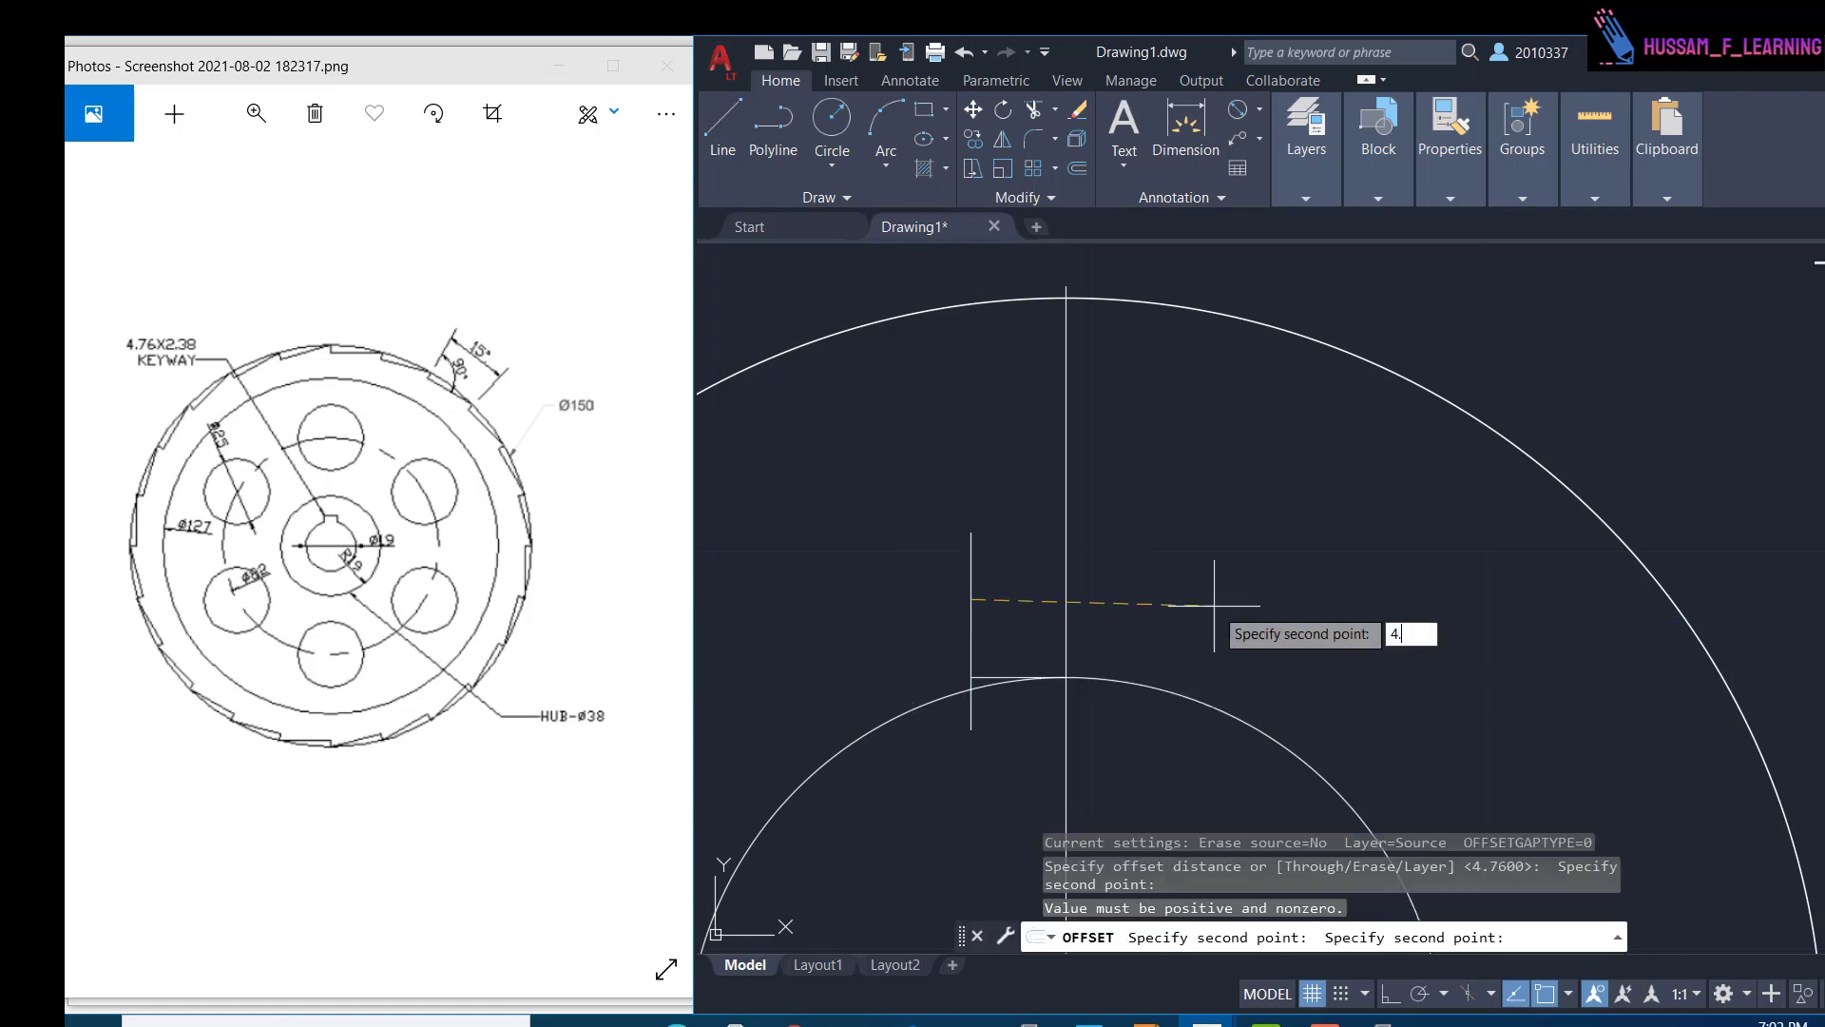
type("76")
key("Return")
left_click(1135, 574)
key("Escape")
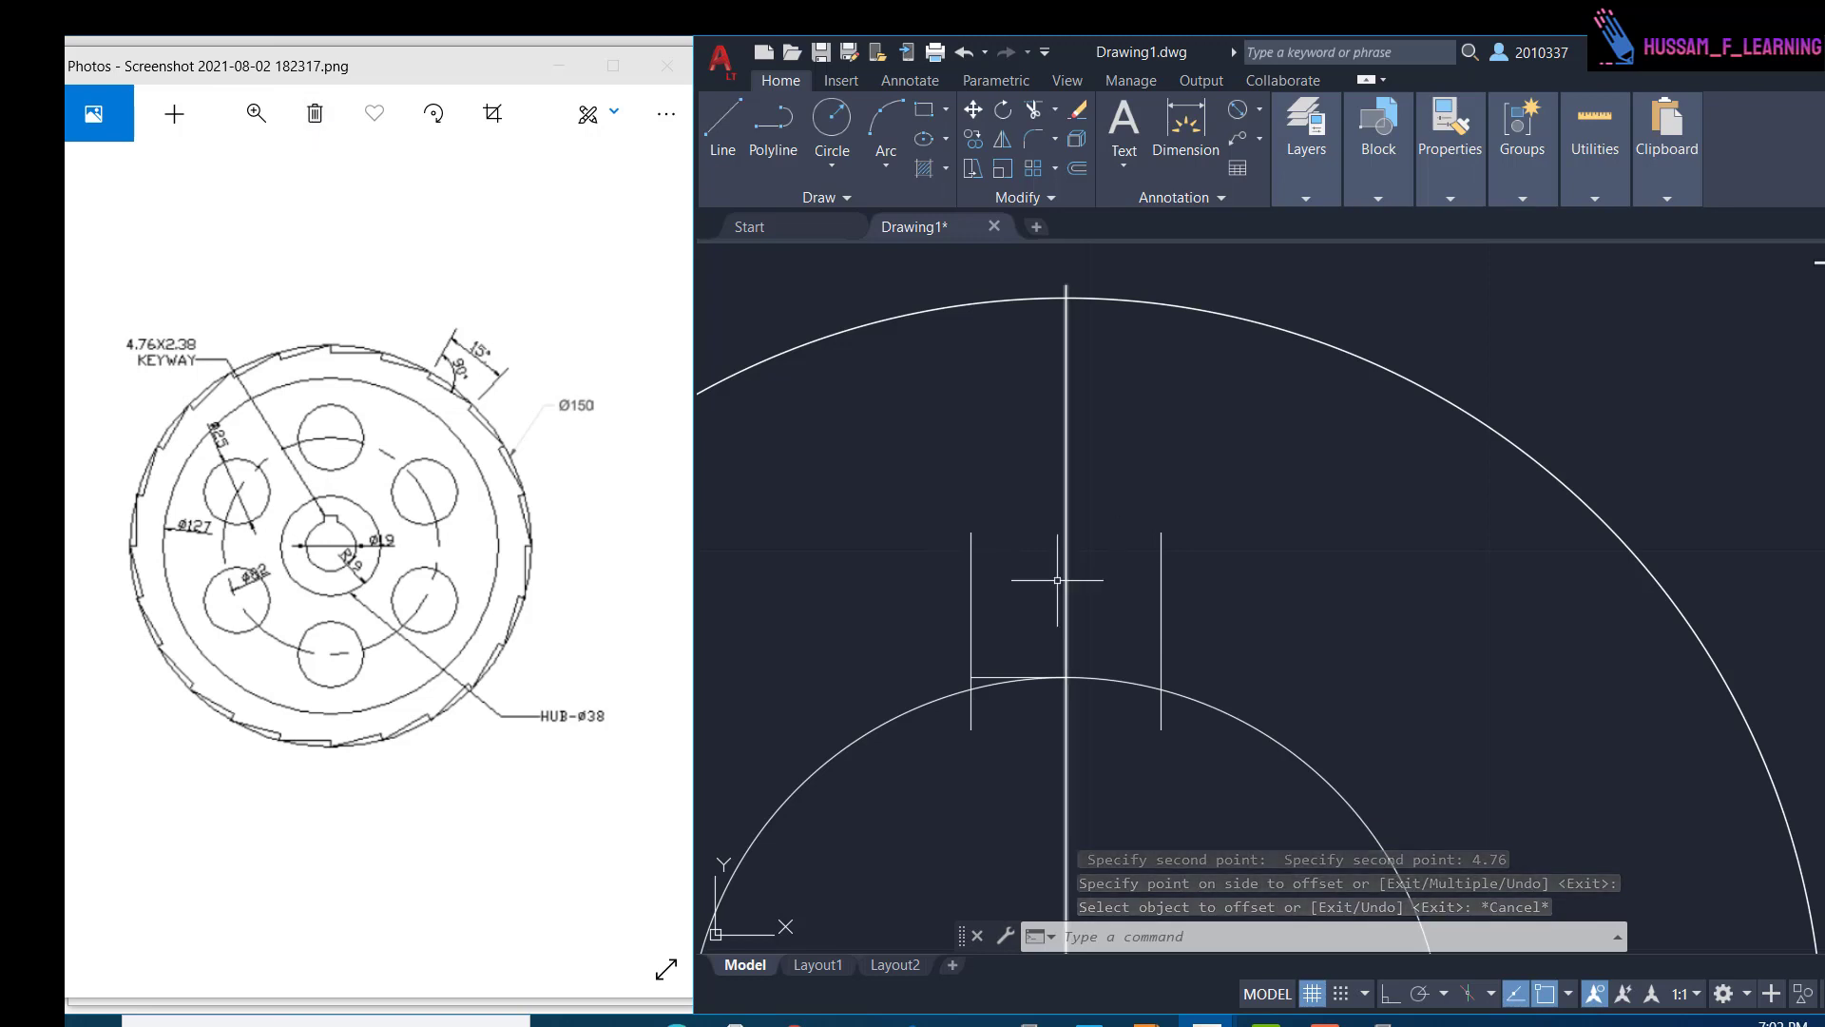
- Trim away the short horizontal line, the vertical keyway lines' ends inside the bore and the bore arc between them
left_click(1033, 110)
left_click(984, 677)
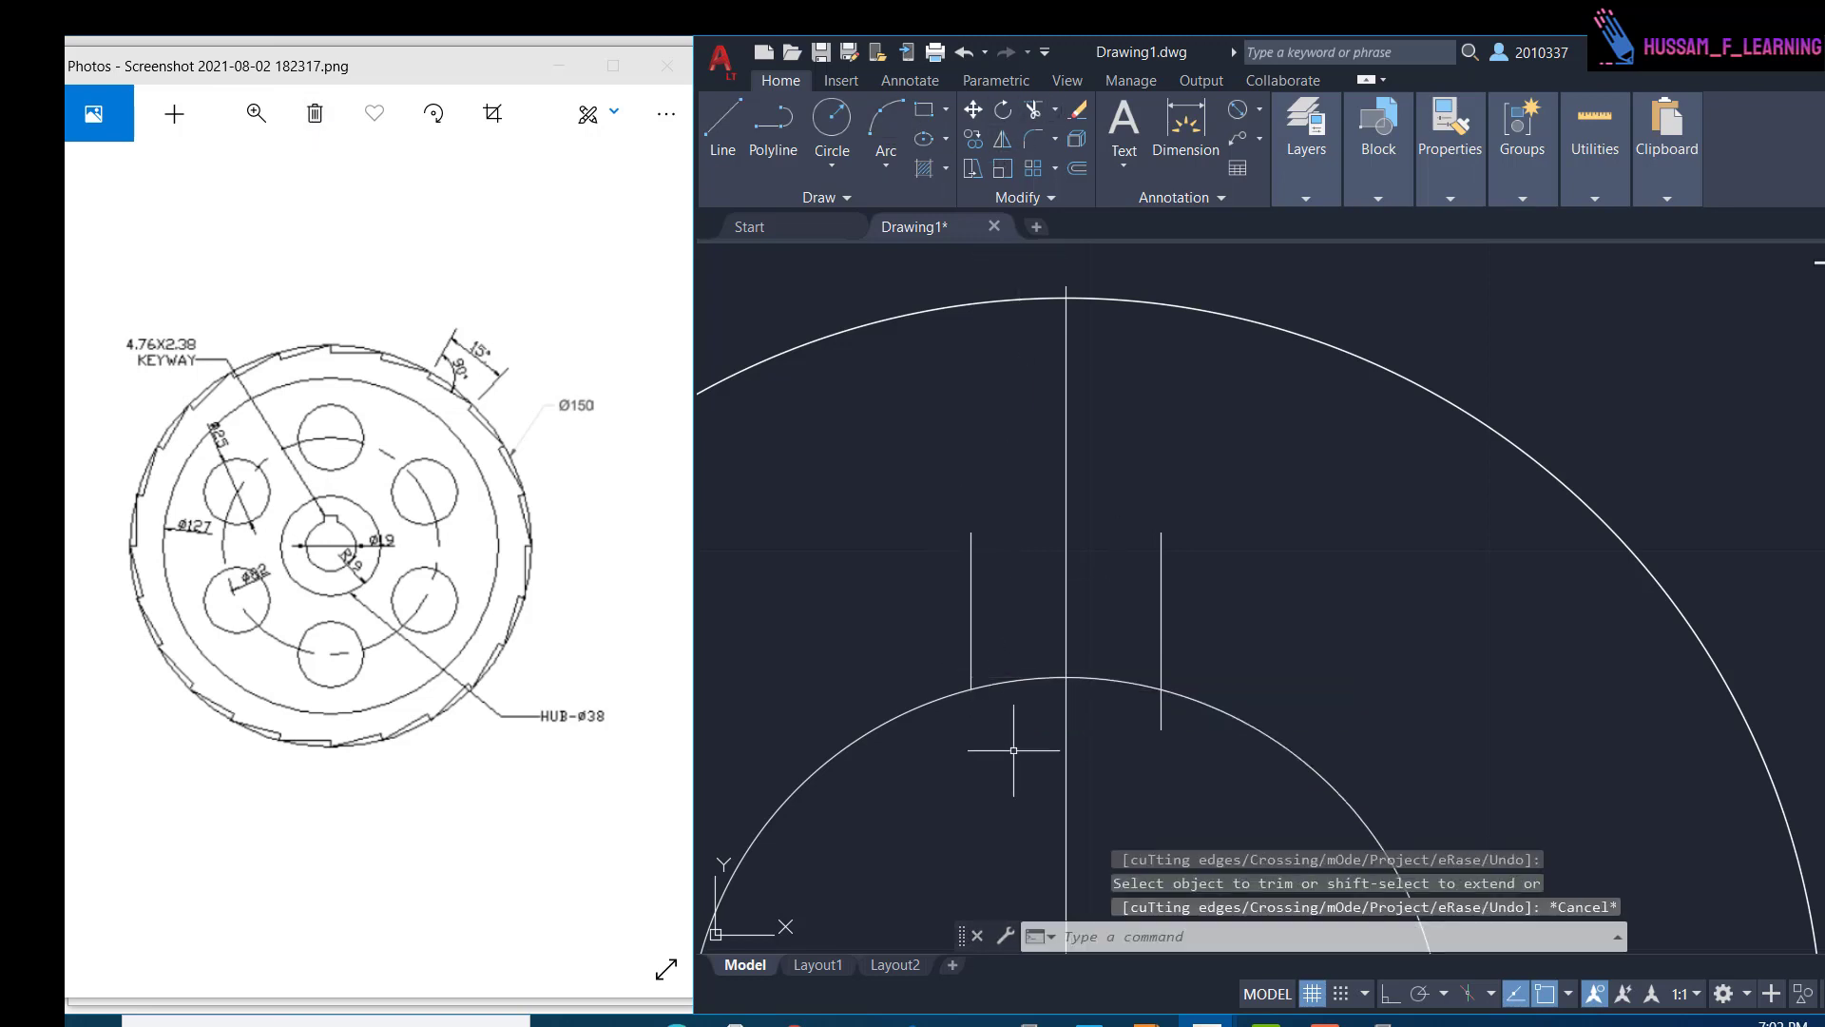
key("Escape")
- Try to shorten the left vertical keyway line from its upper end and dimension its length
left_click(971, 612)
left_click(970, 533)
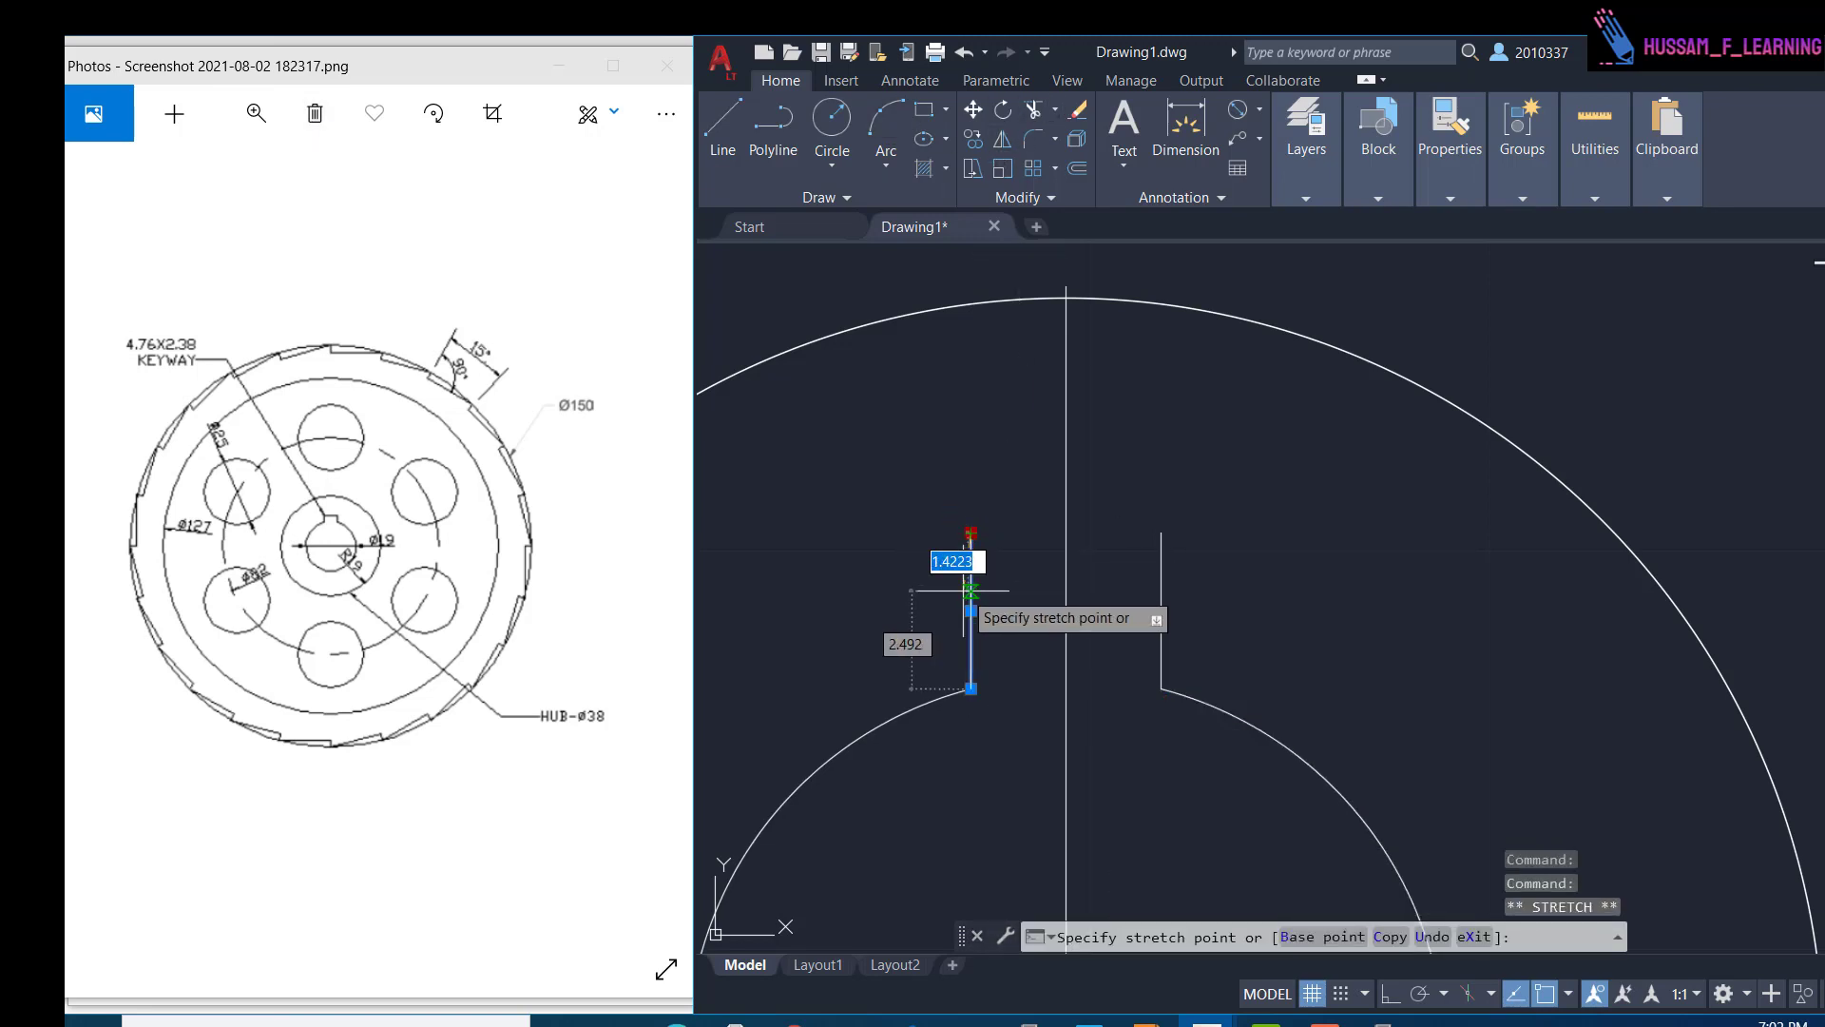
key("Down")
key("Escape")
key("Escape")
left_click(1259, 109)
left_click(1273, 138)
left_click(970, 611)
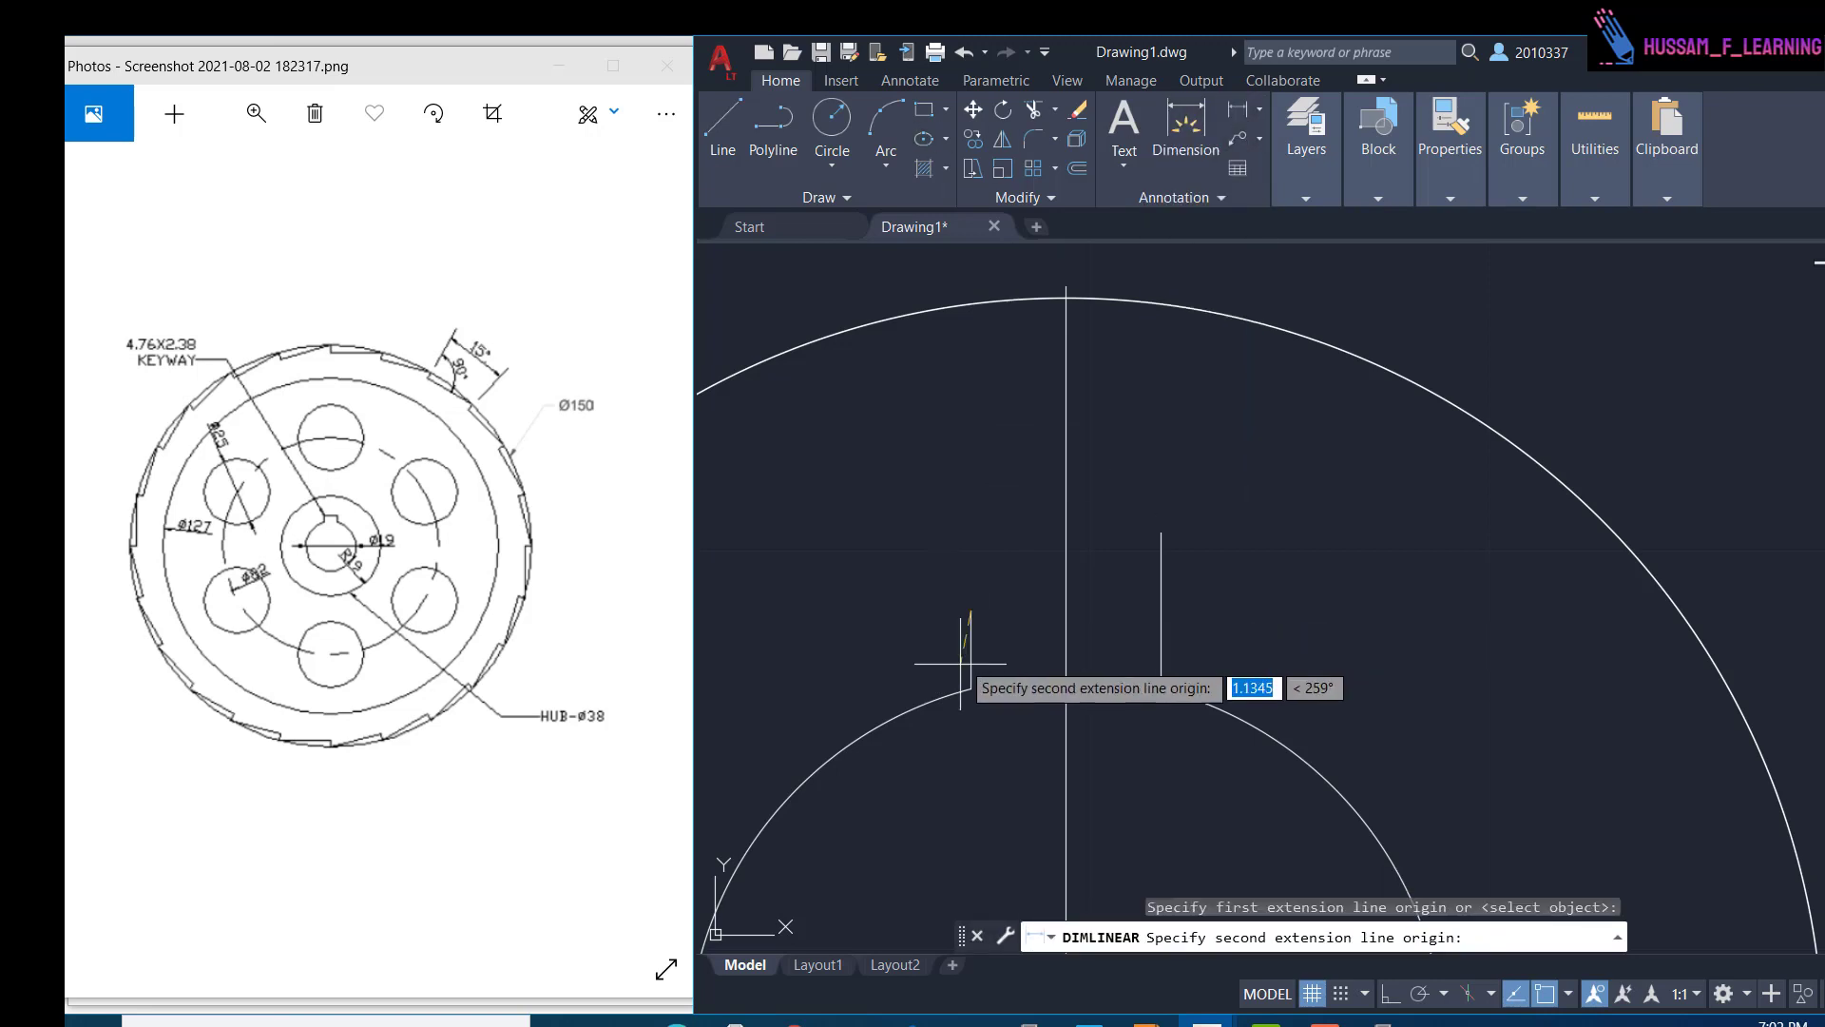
key("Escape")
- Replace the left keyway line with a 2.38 long vertical line at 90° from the left end of the bore arc
left_click(970, 656)
key("Delete")
left_click(722, 123)
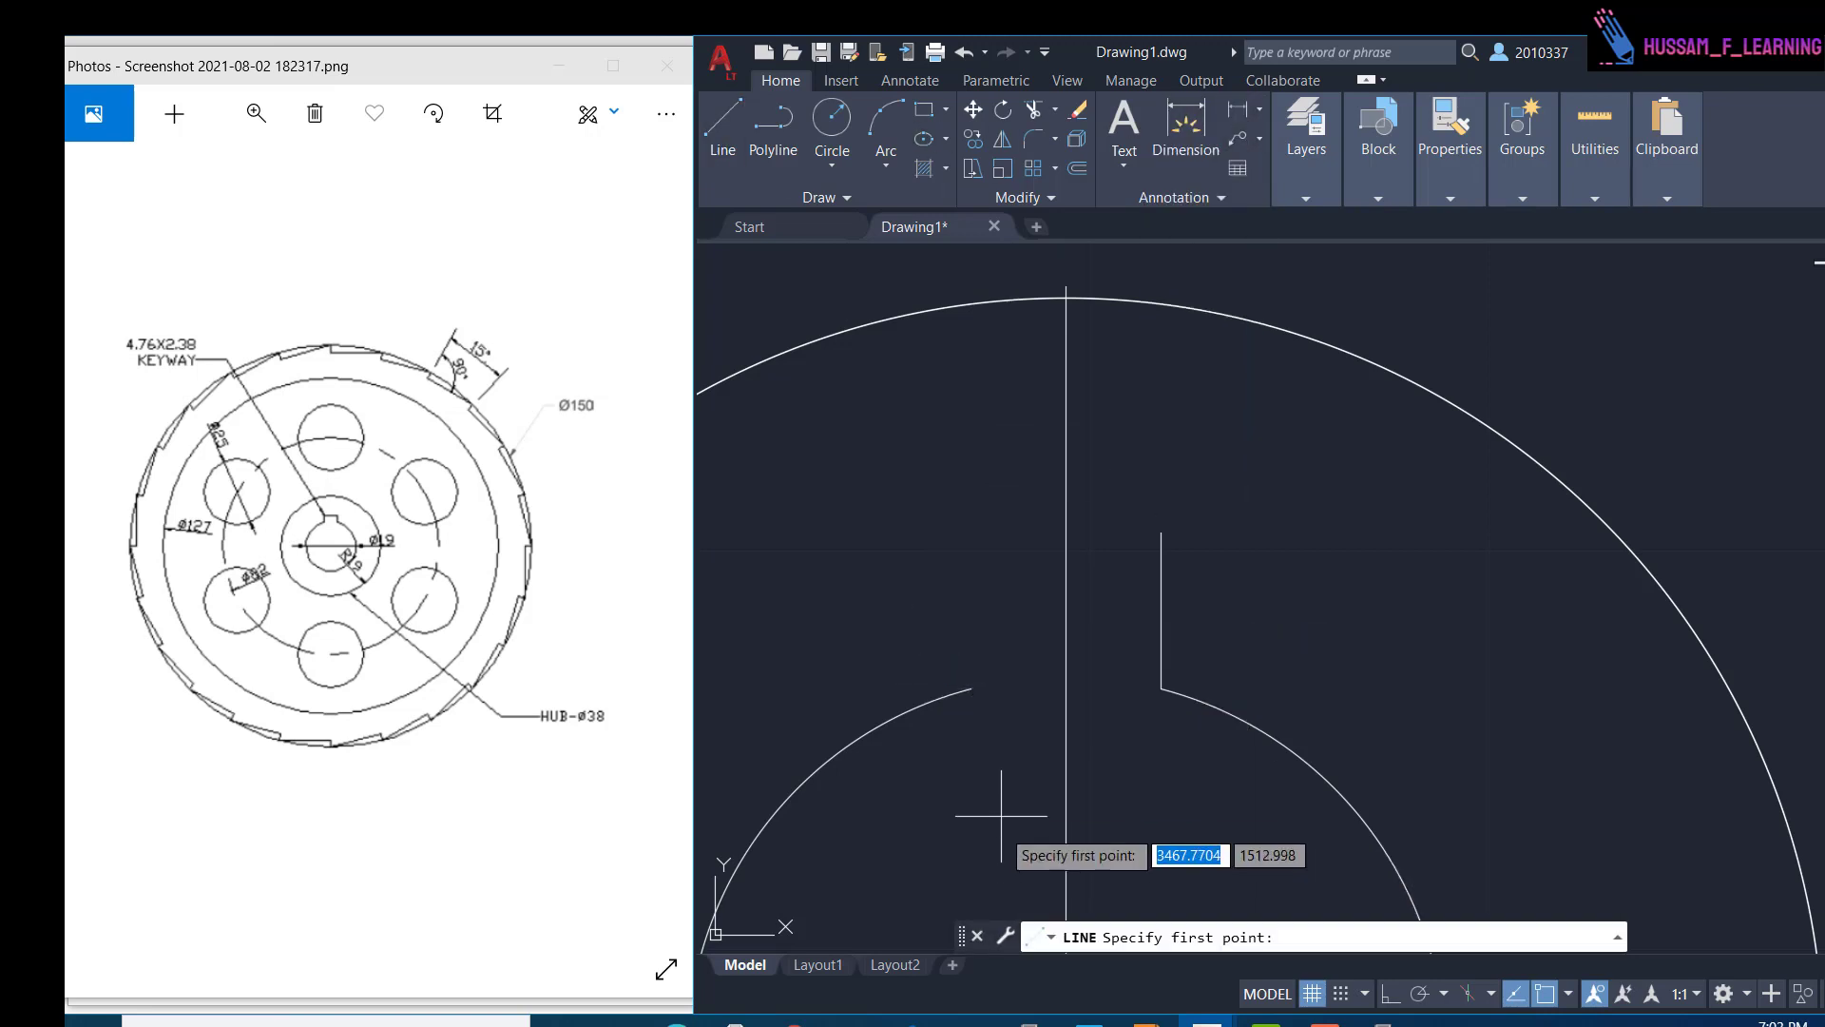
left_click(970, 687)
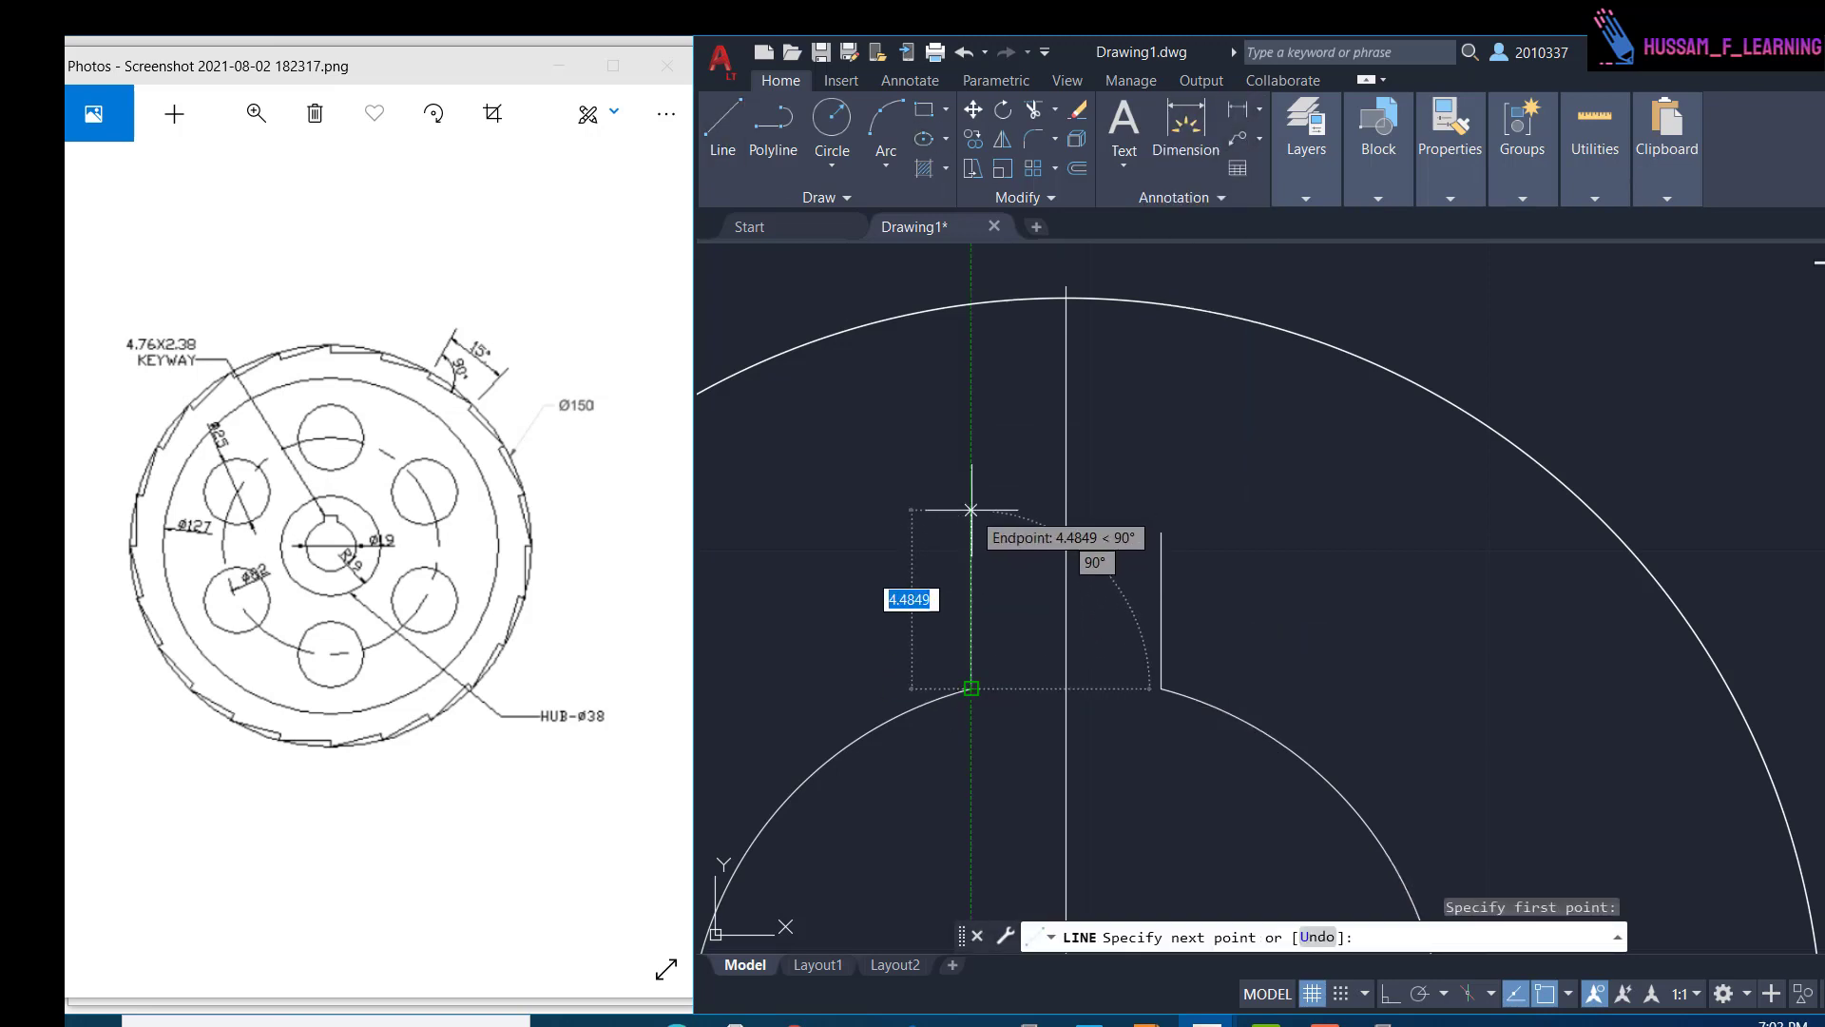
type("2")
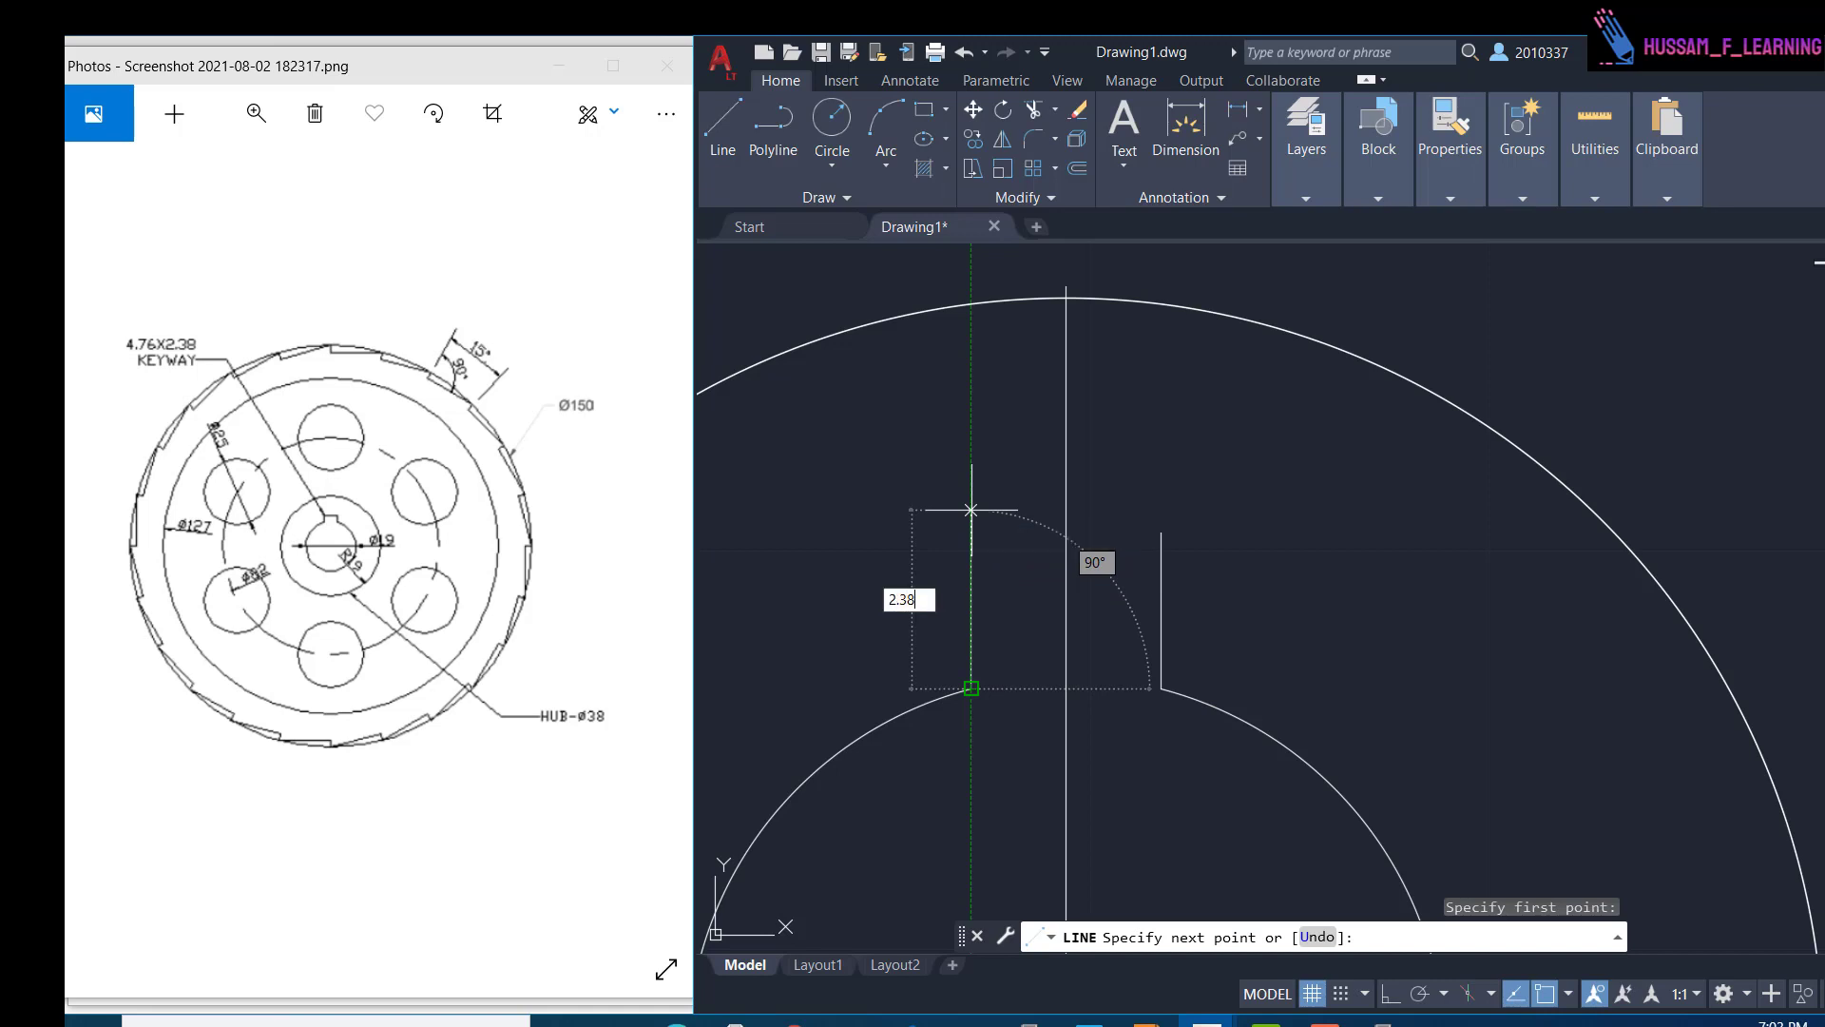
type(".38")
key("Return")
key("Escape")
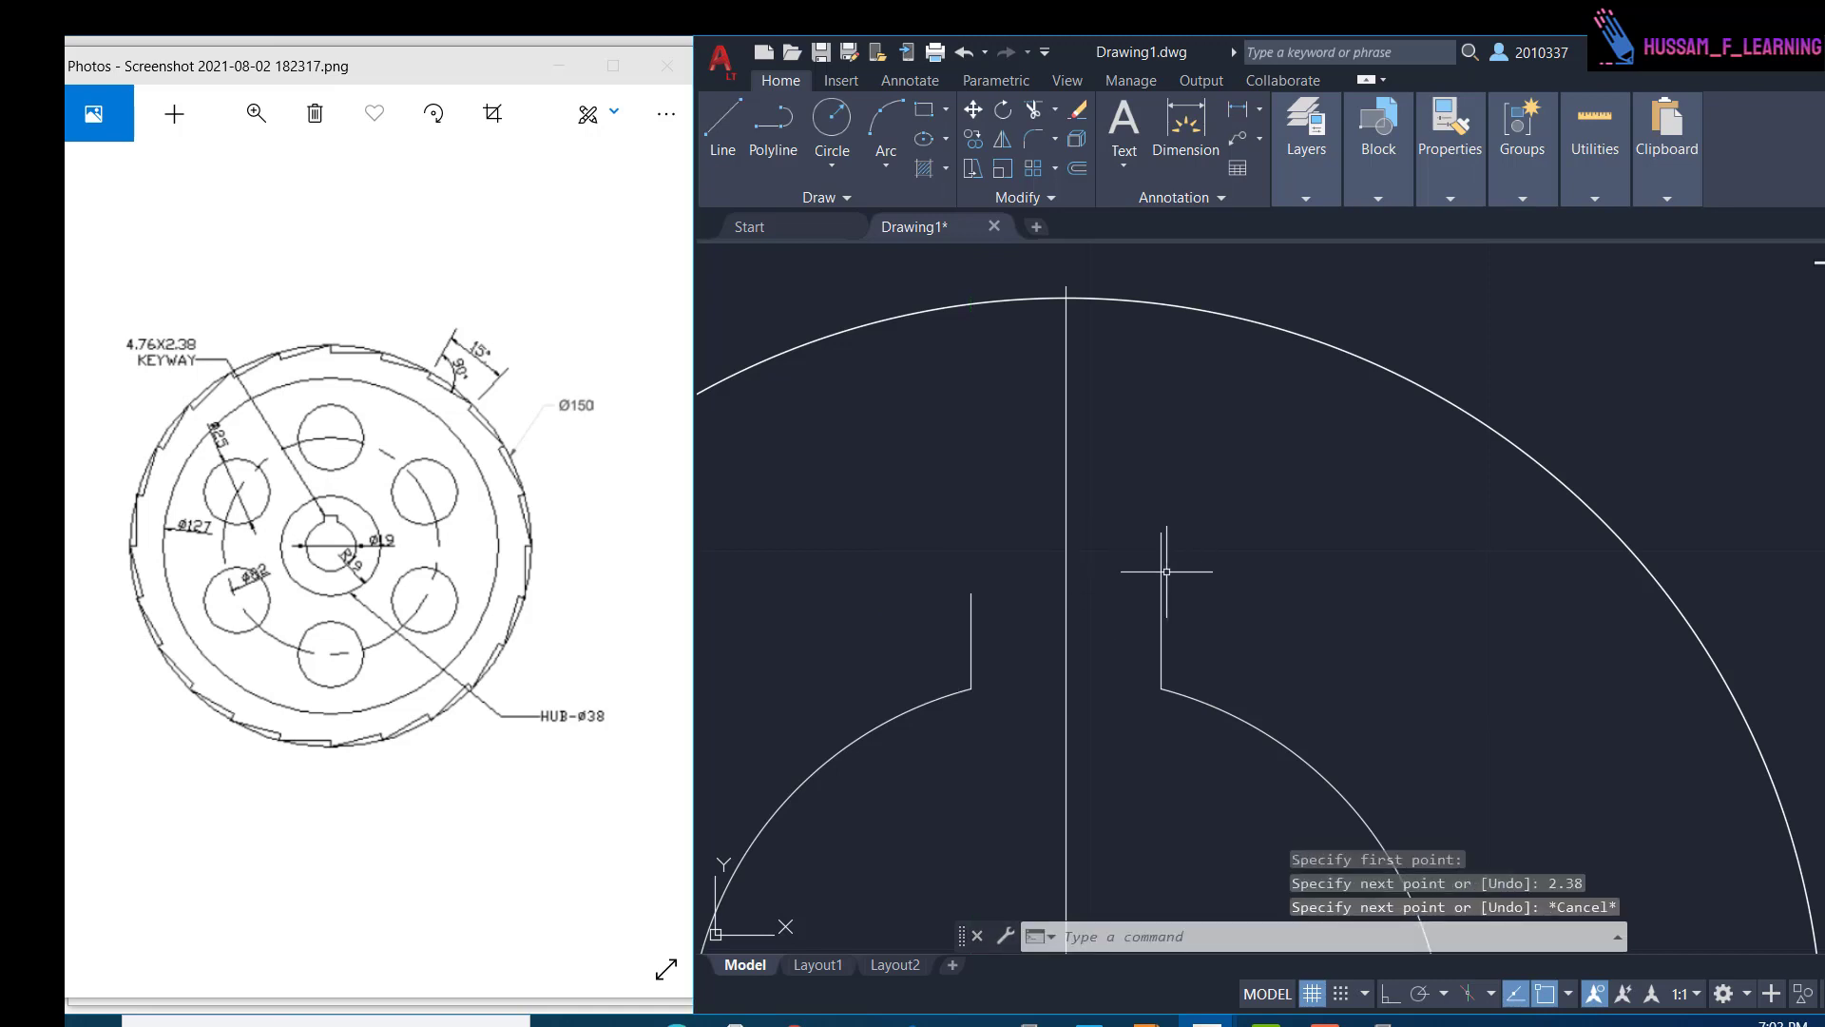
- Delete the right keyway line and offset the new left line 4.76 to the right
left_click(1161, 571)
key("Delete")
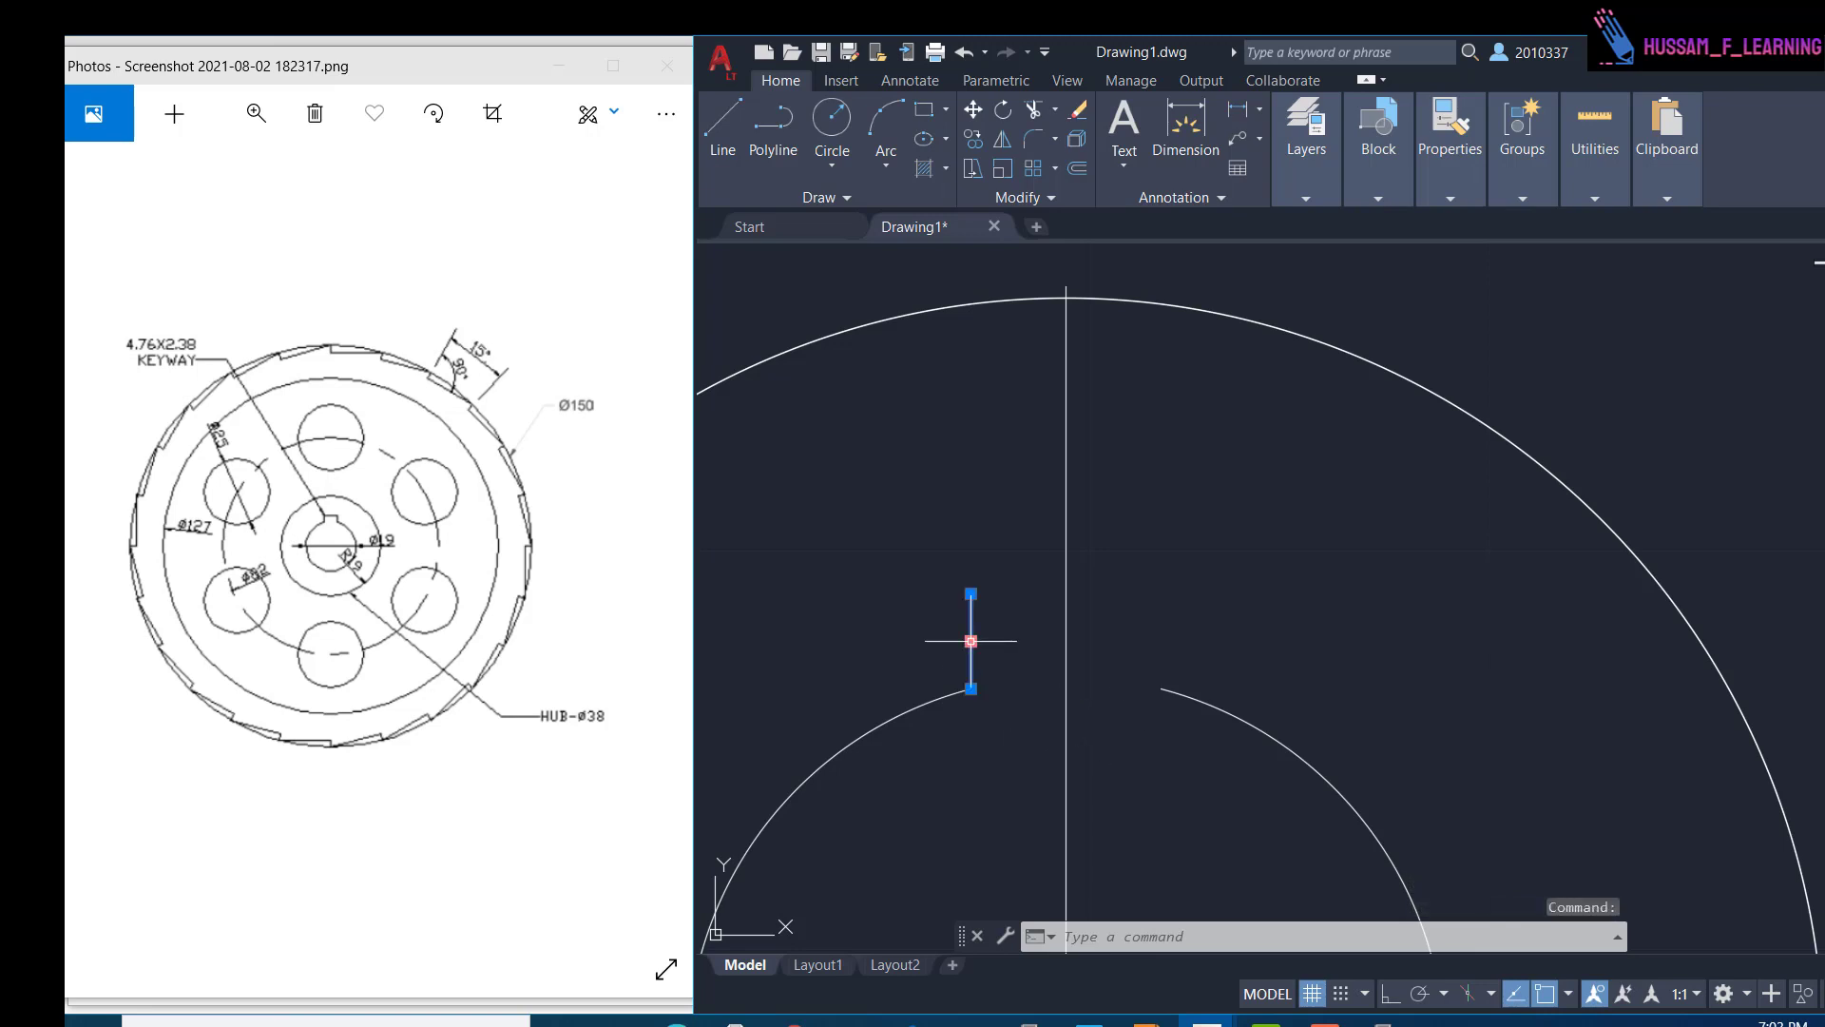
type("o")
key("Return")
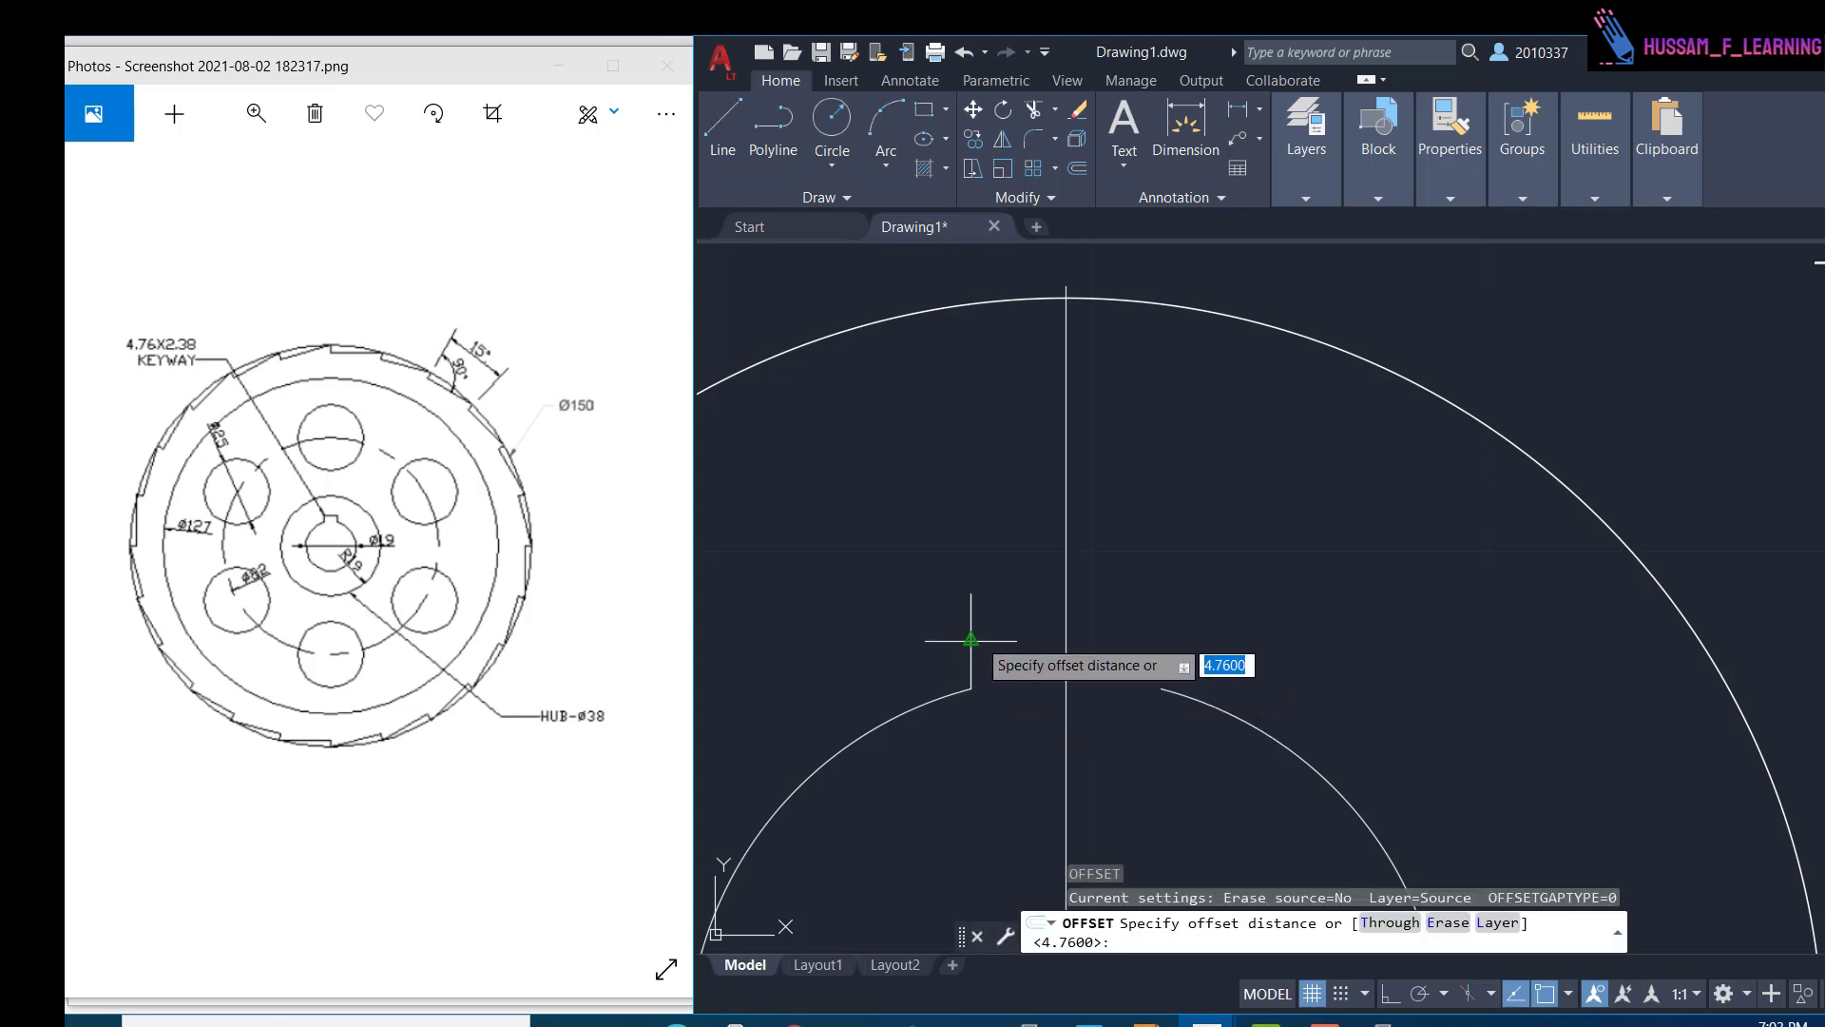
left_click(970, 640)
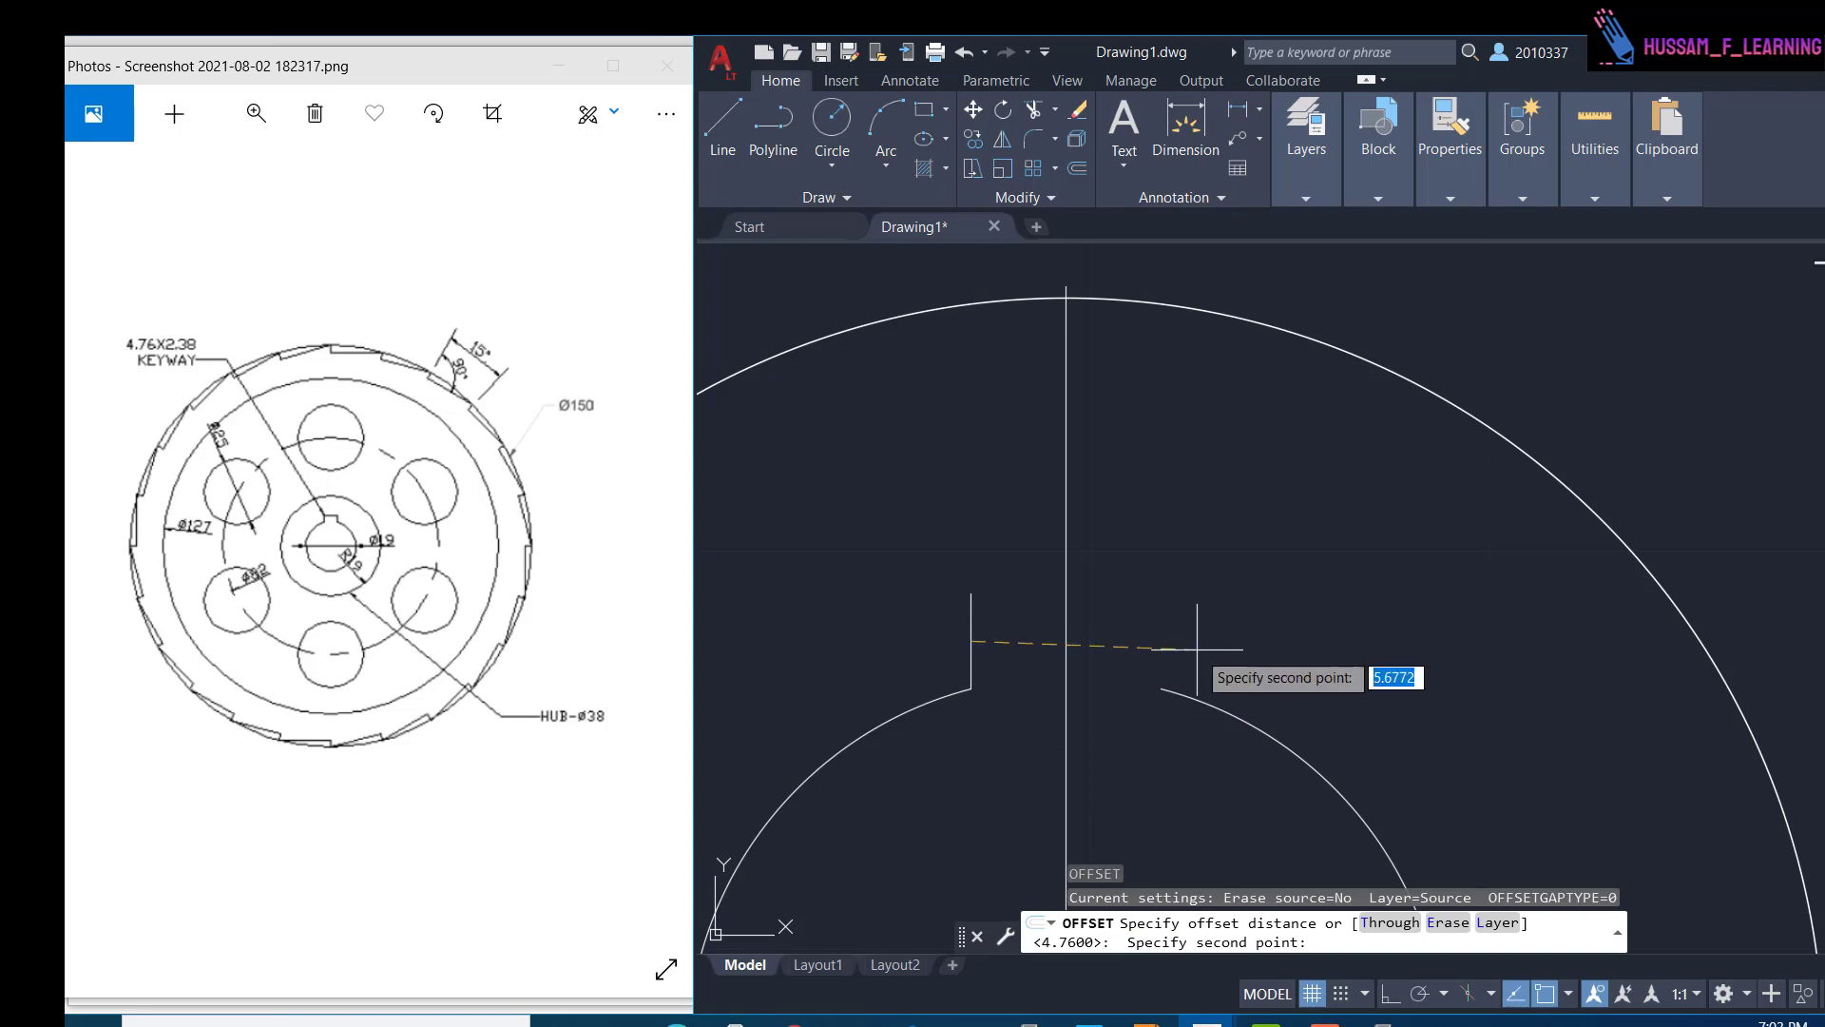
type("4.76")
key("Return")
left_click(1058, 644)
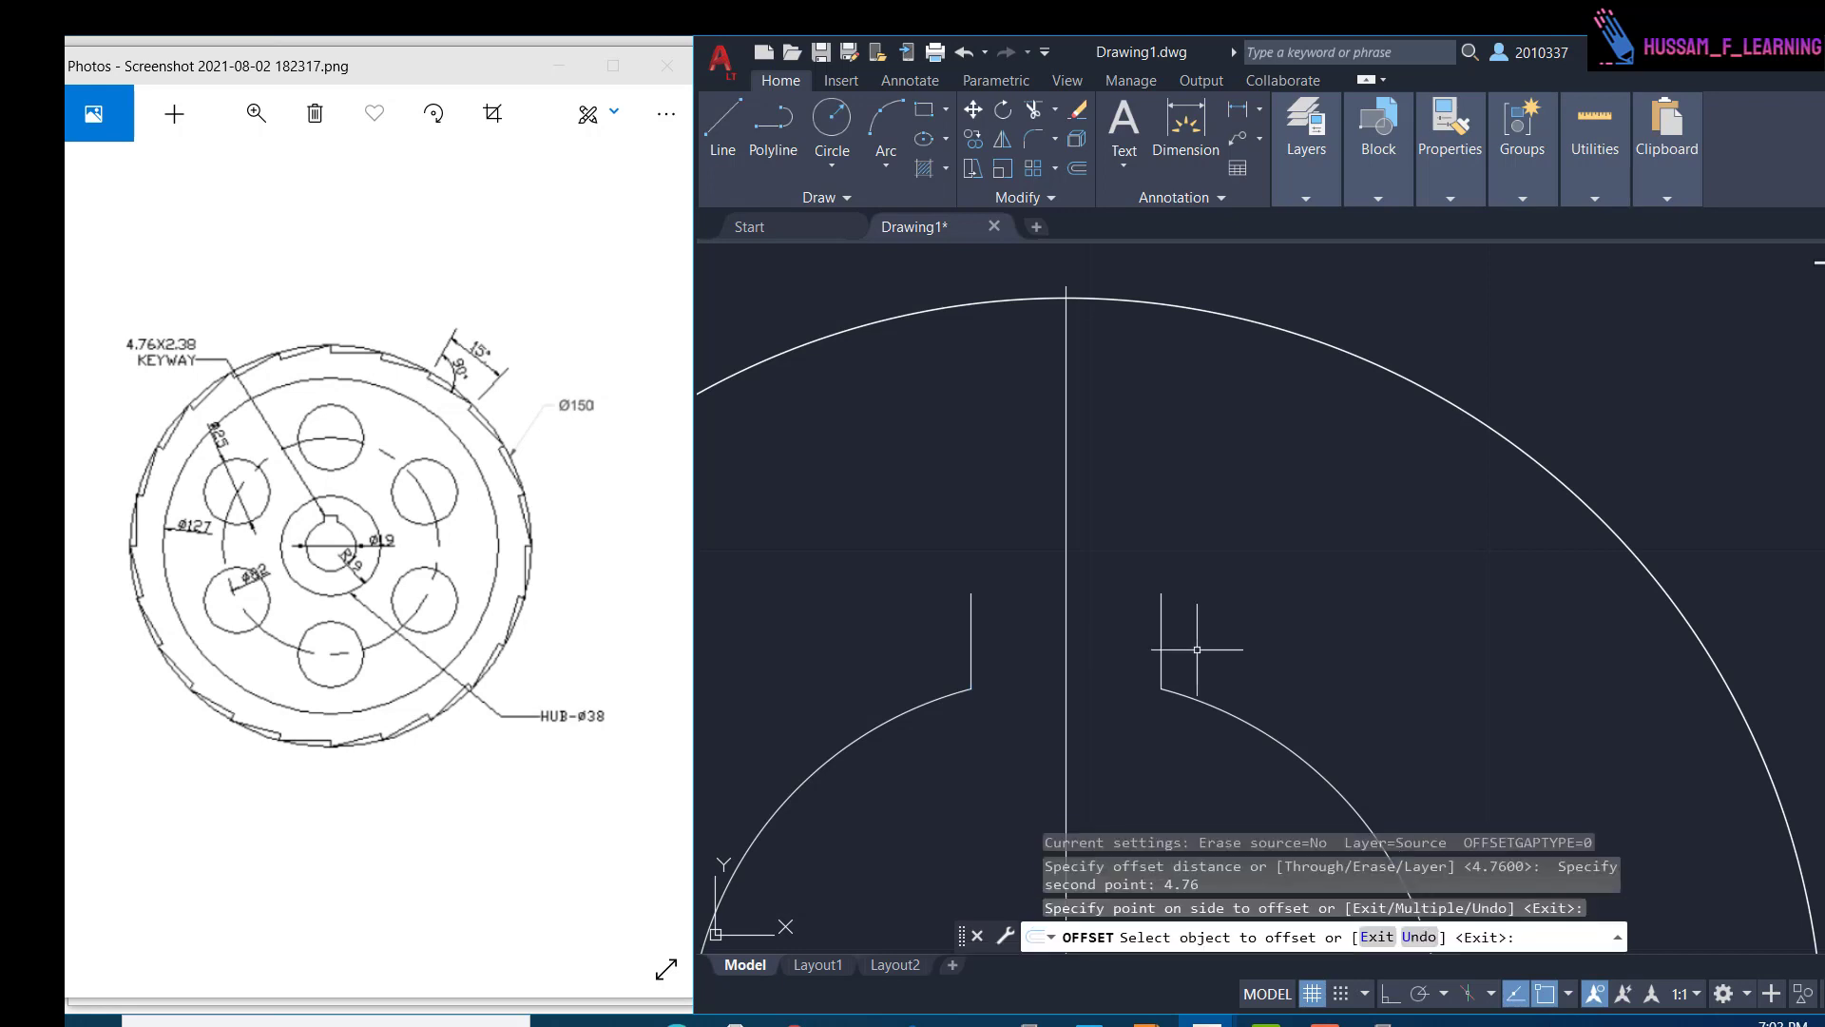
key("Escape")
- Close the keyway with a horizontal line joining the upper ends of its two vertical sides
left_click(732, 128)
left_click(971, 594)
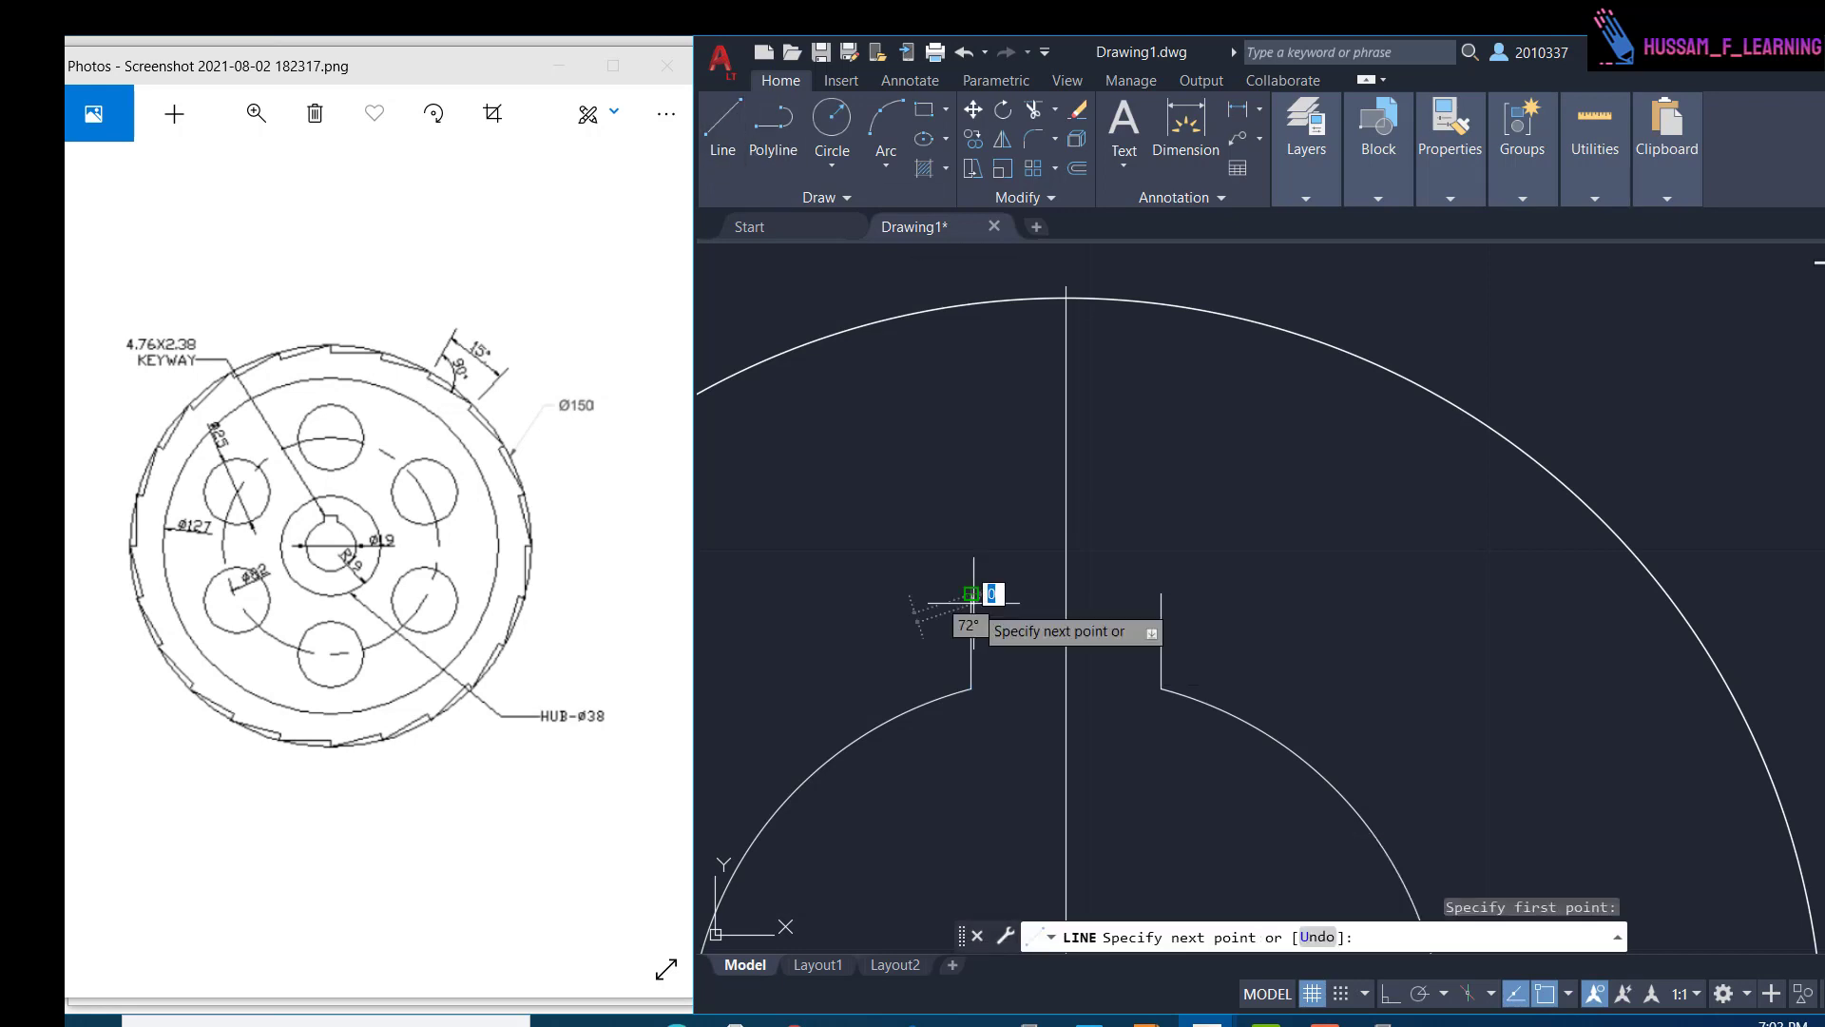
left_click(1161, 594)
key("Escape")
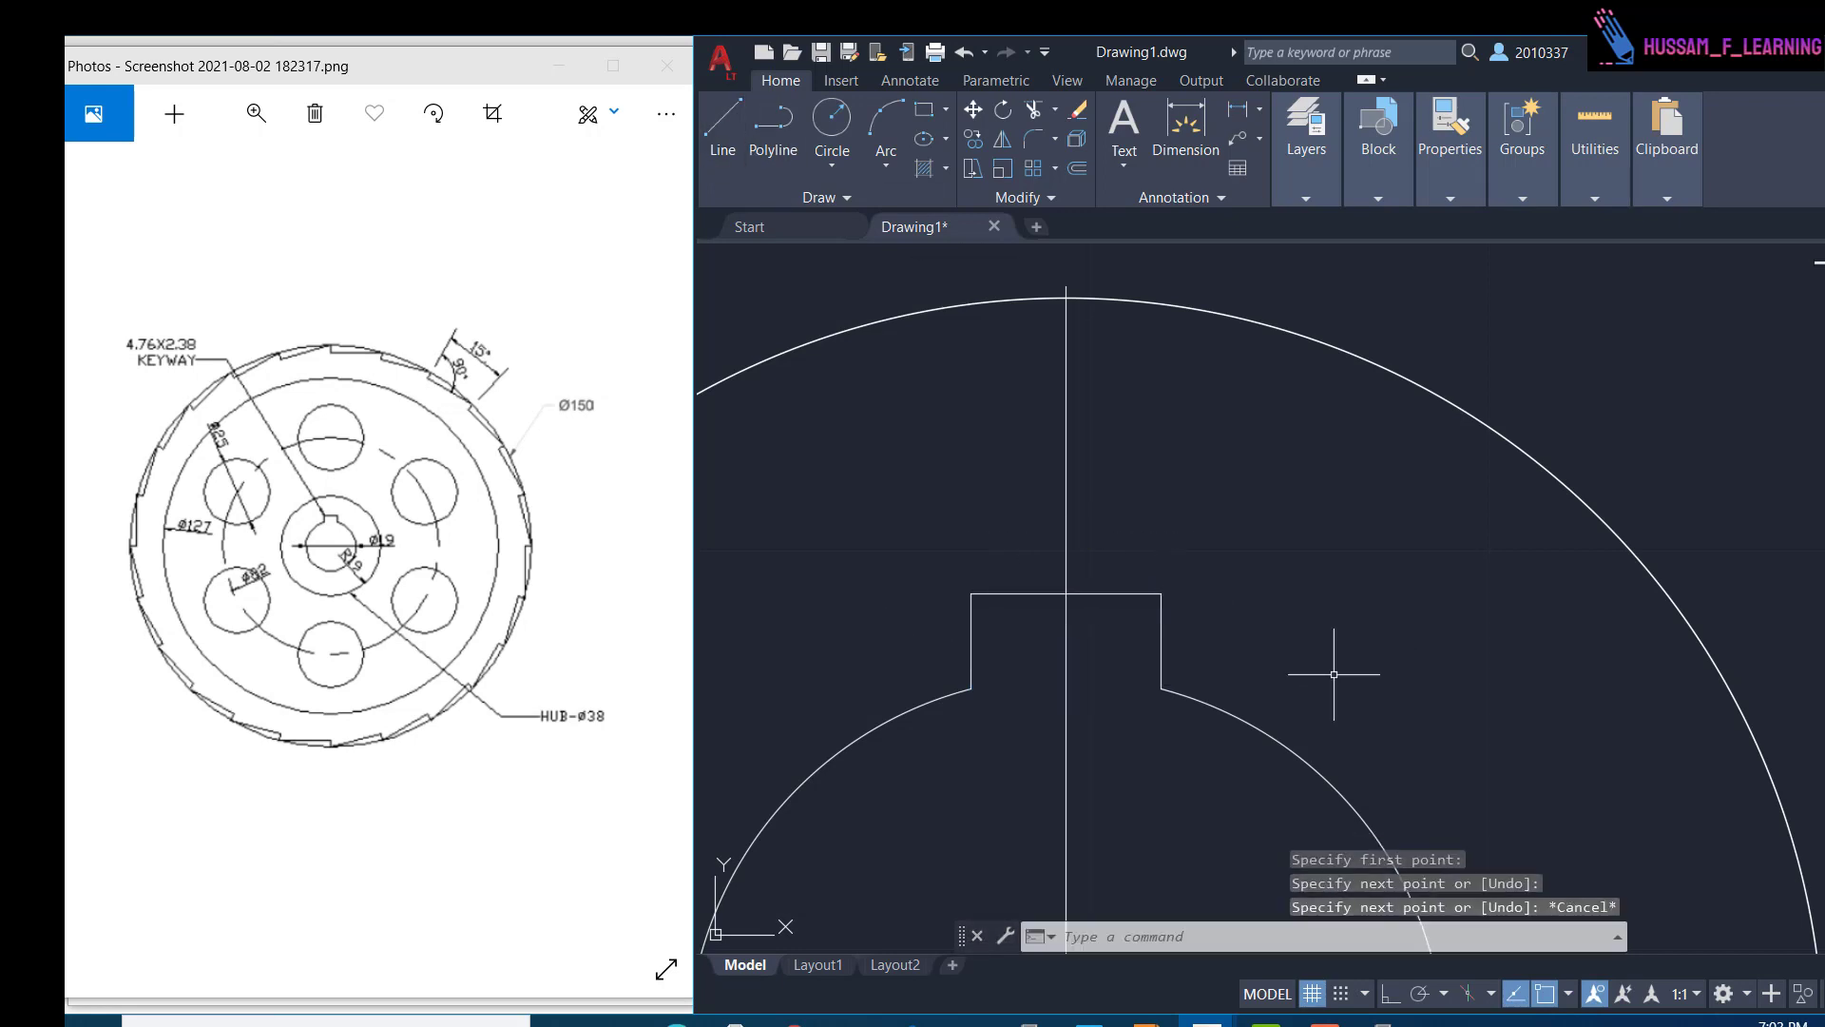
- Set the current linetype to CENTER and draw the hole pitch circle from the wheel's center
scroll(1282, 617, "down", 3)
scroll(1235, 618, "down", 3)
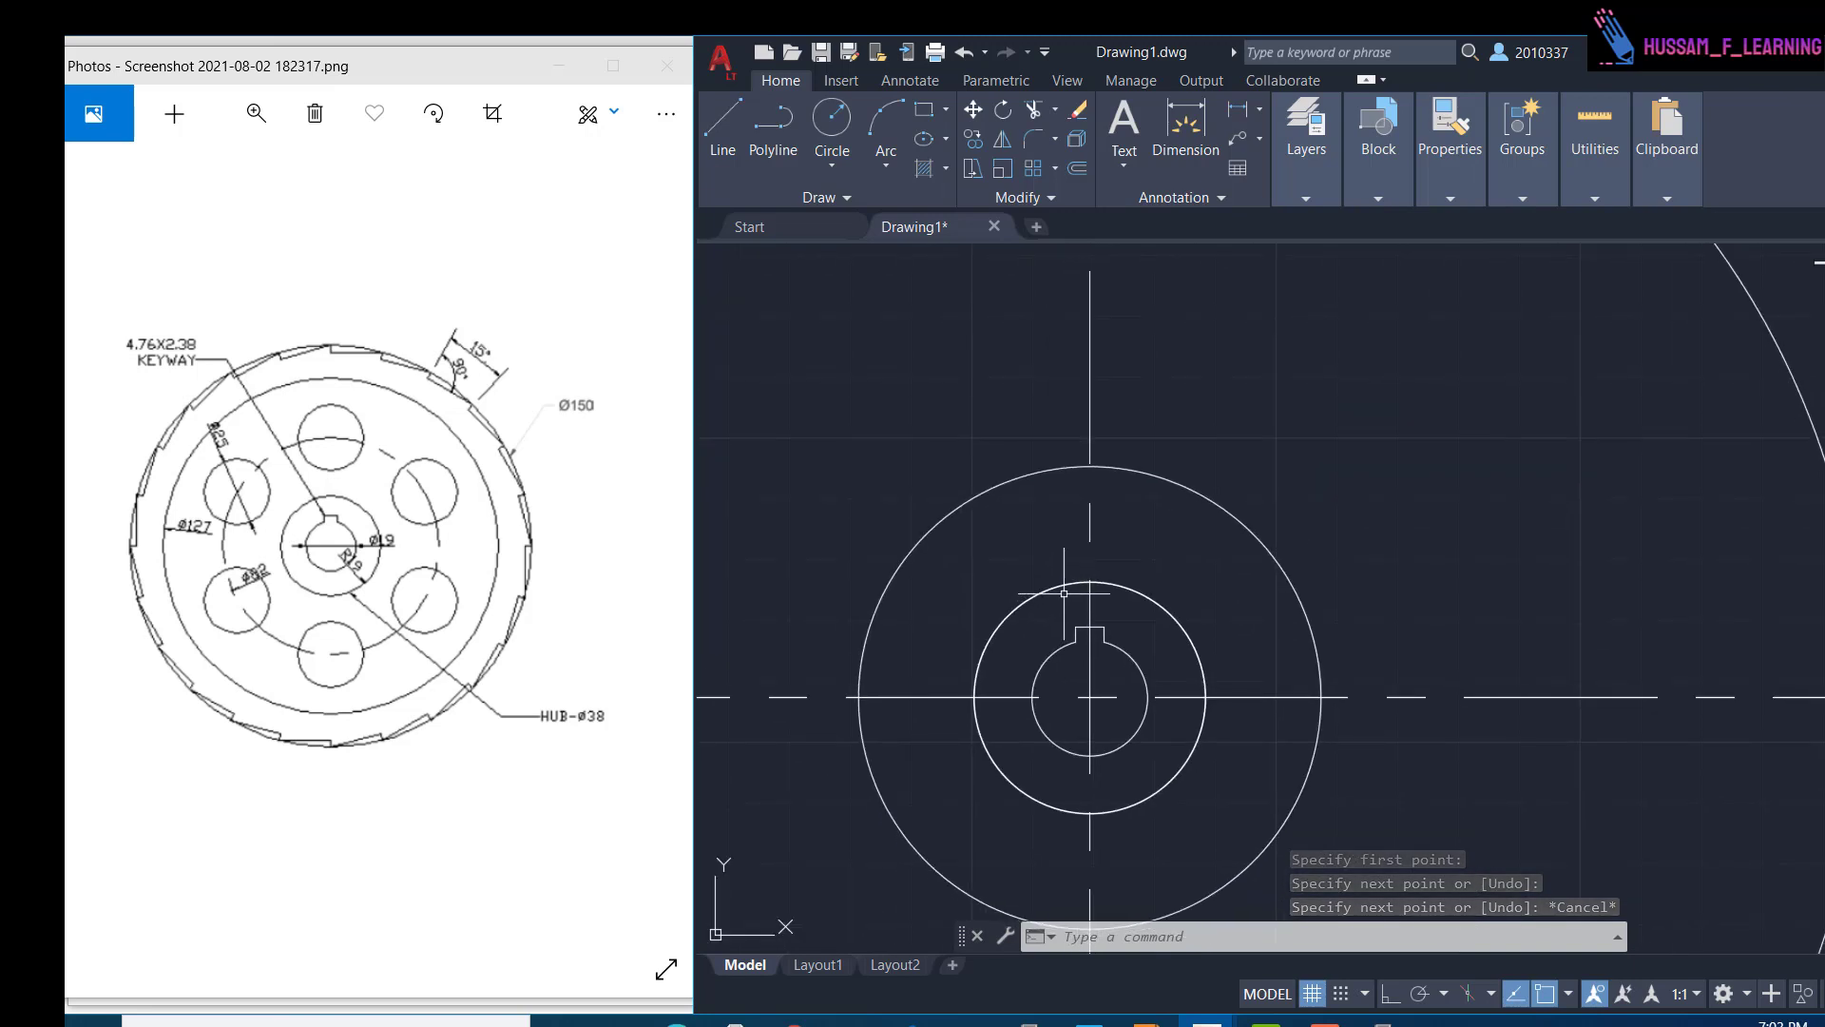
scroll(285, 656, "up", 2)
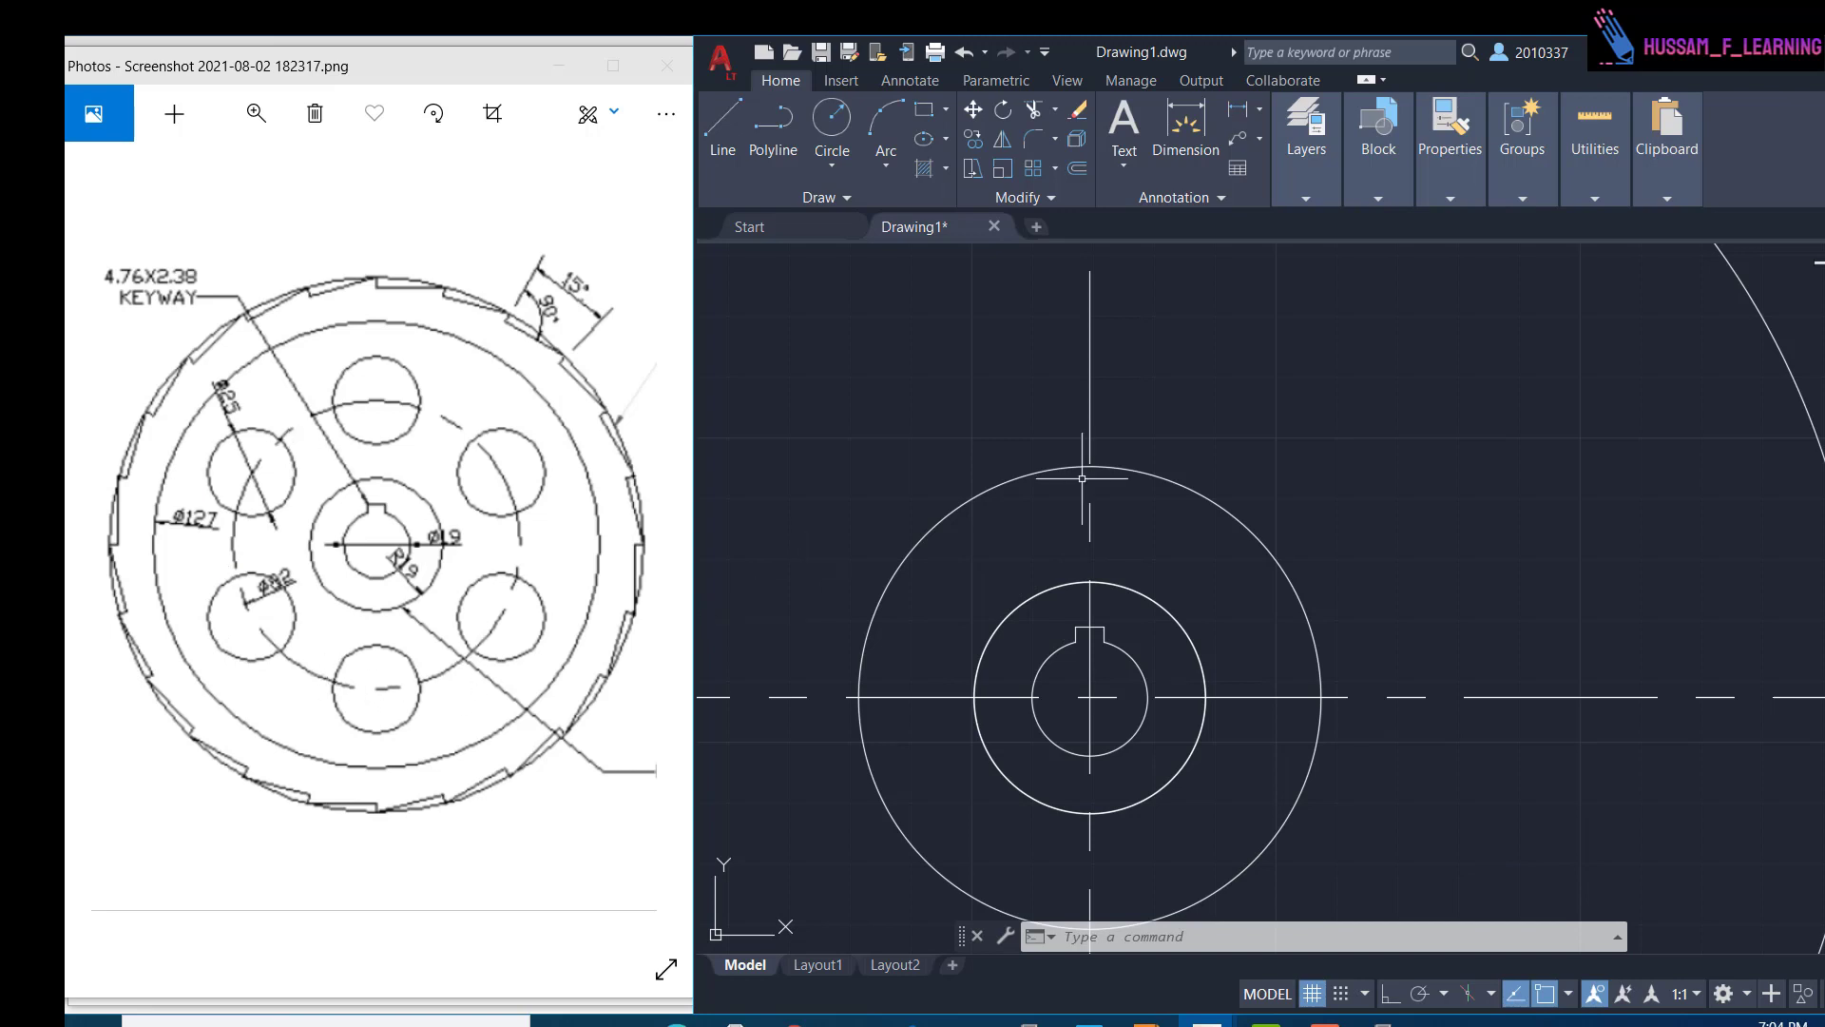
scroll(1082, 477, "down", 3)
scroll(1159, 515, "up", 1)
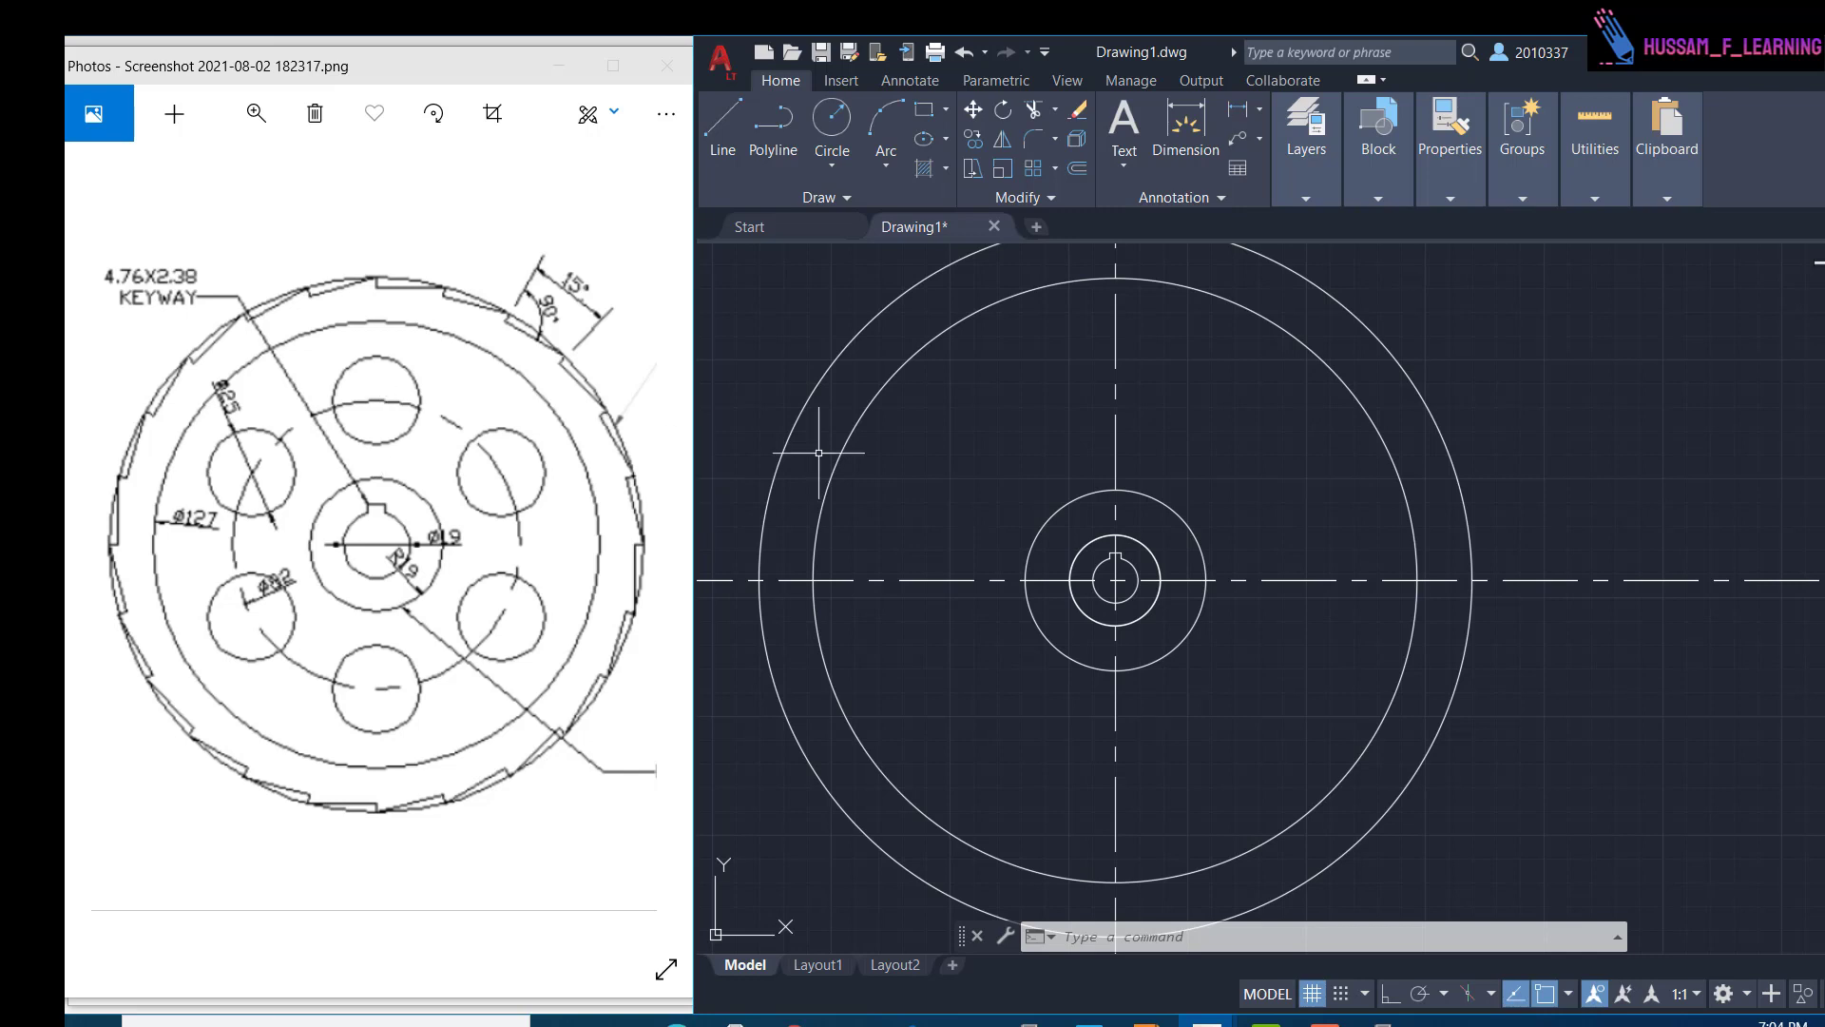
left_click(1450, 171)
left_click(1405, 279)
left_click(1383, 368)
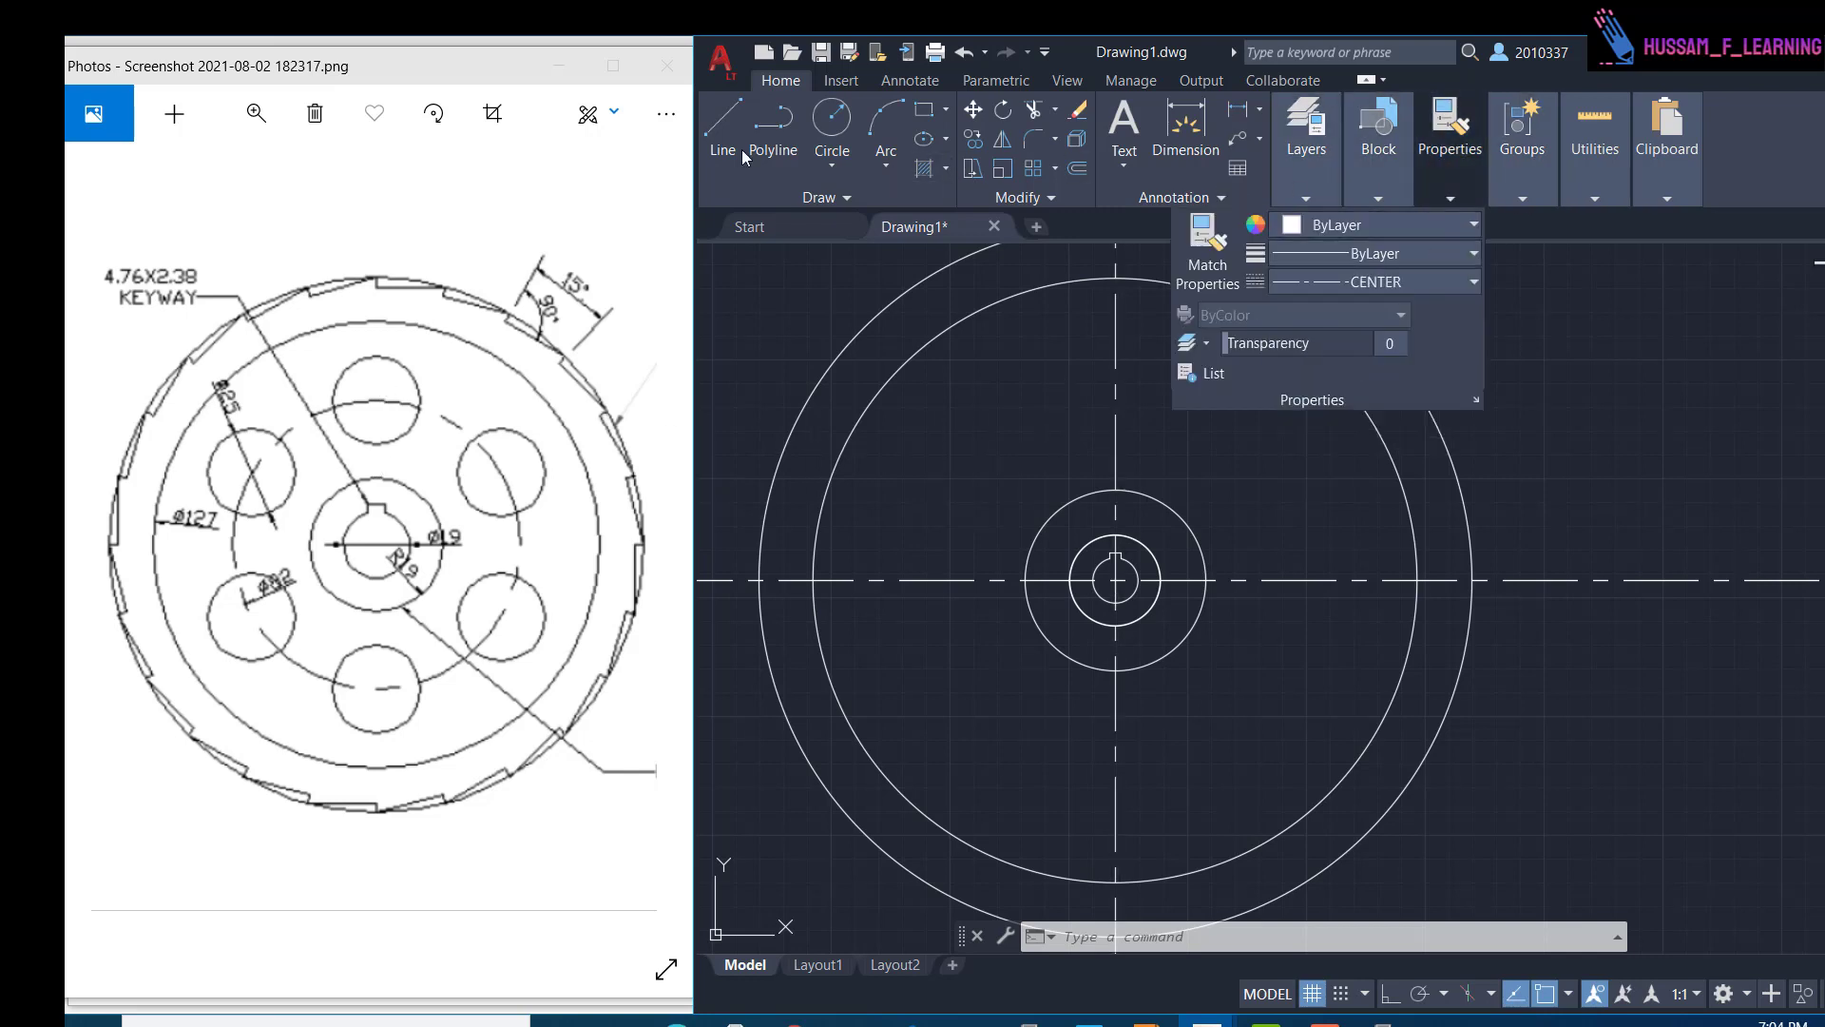
left_click(845, 124)
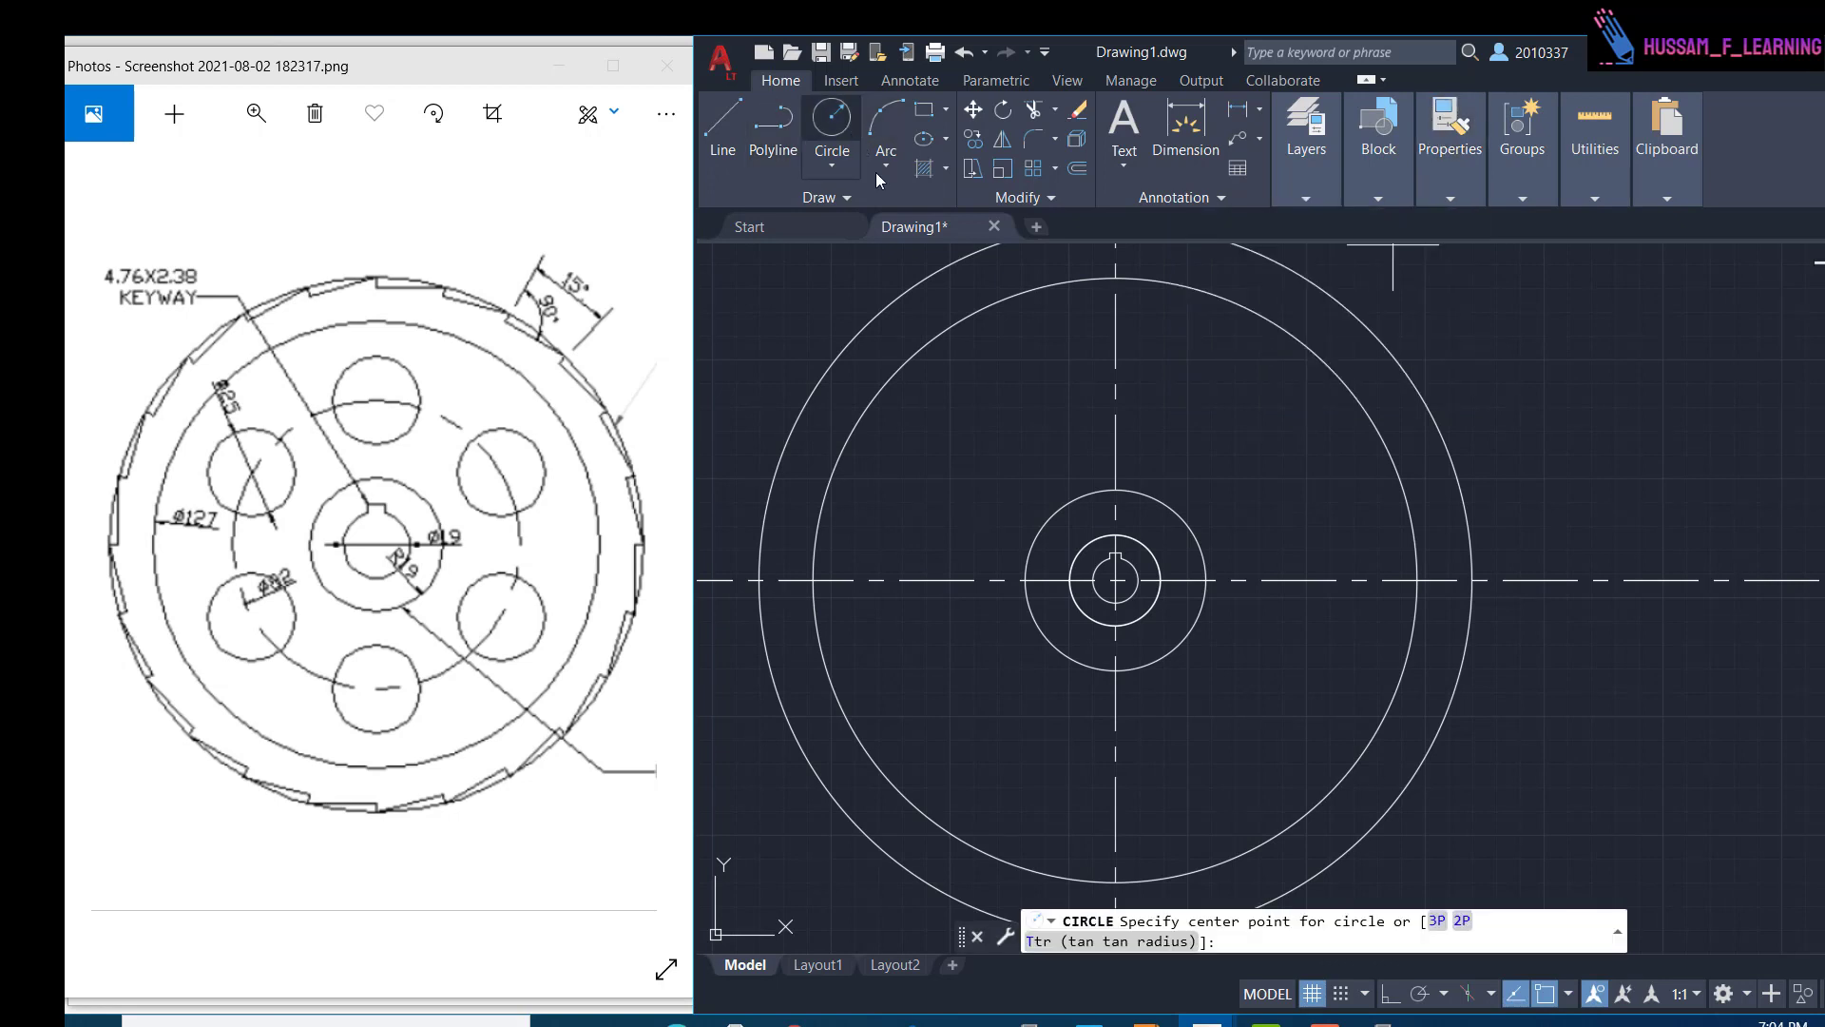
left_click(1115, 579)
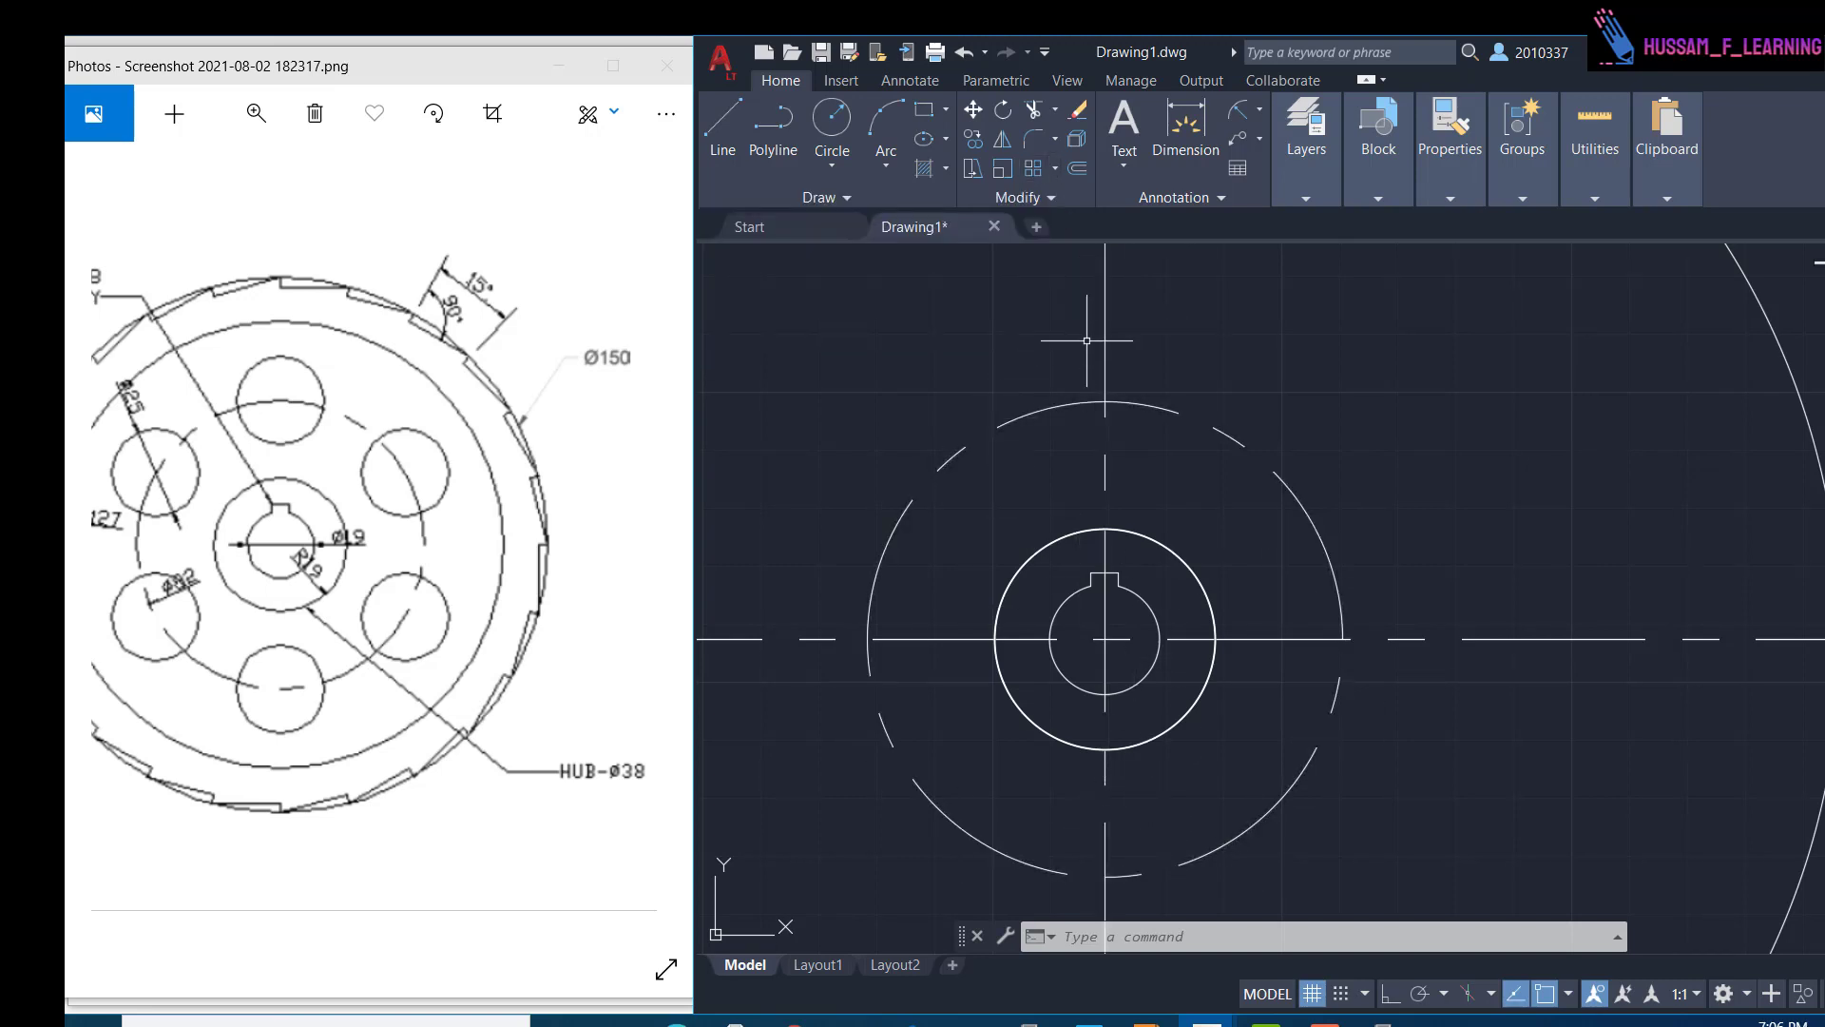
- Draw a circle of diameter 25 centered where the vertical centerline crosses the upper part of the dashed pitch circle
left_click(832, 119)
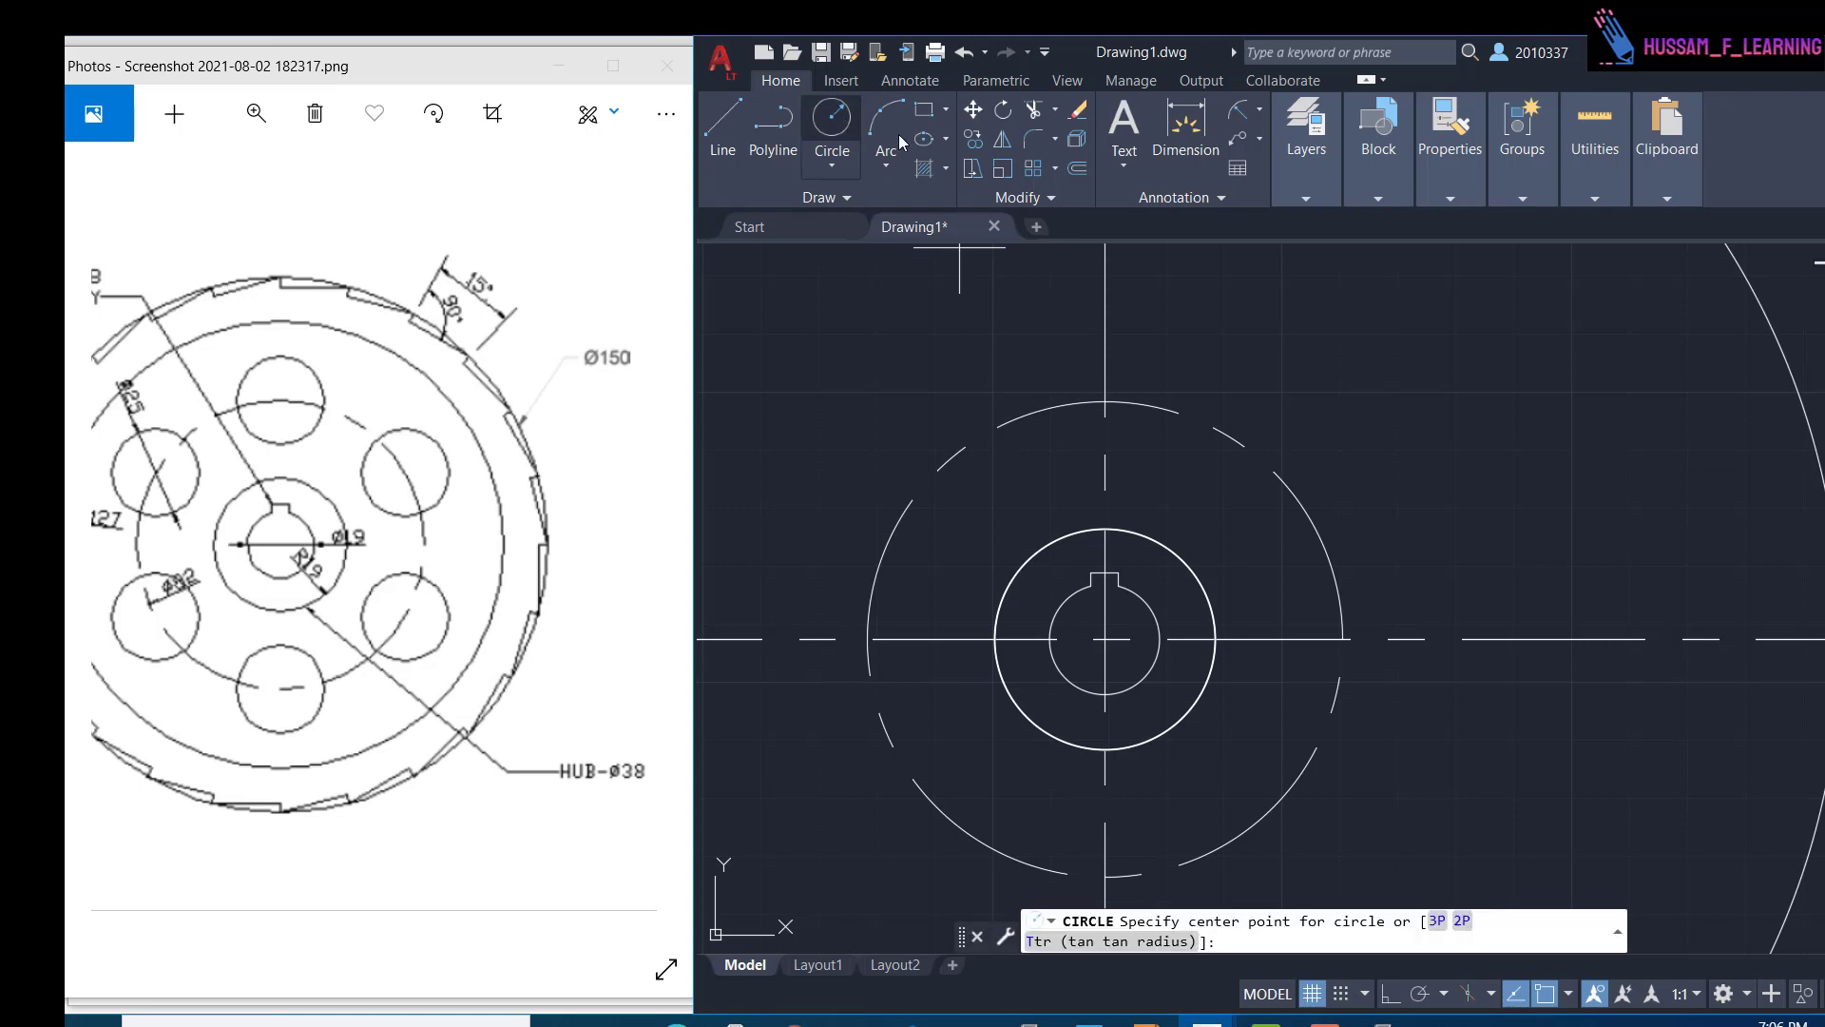
left_click(1105, 402)
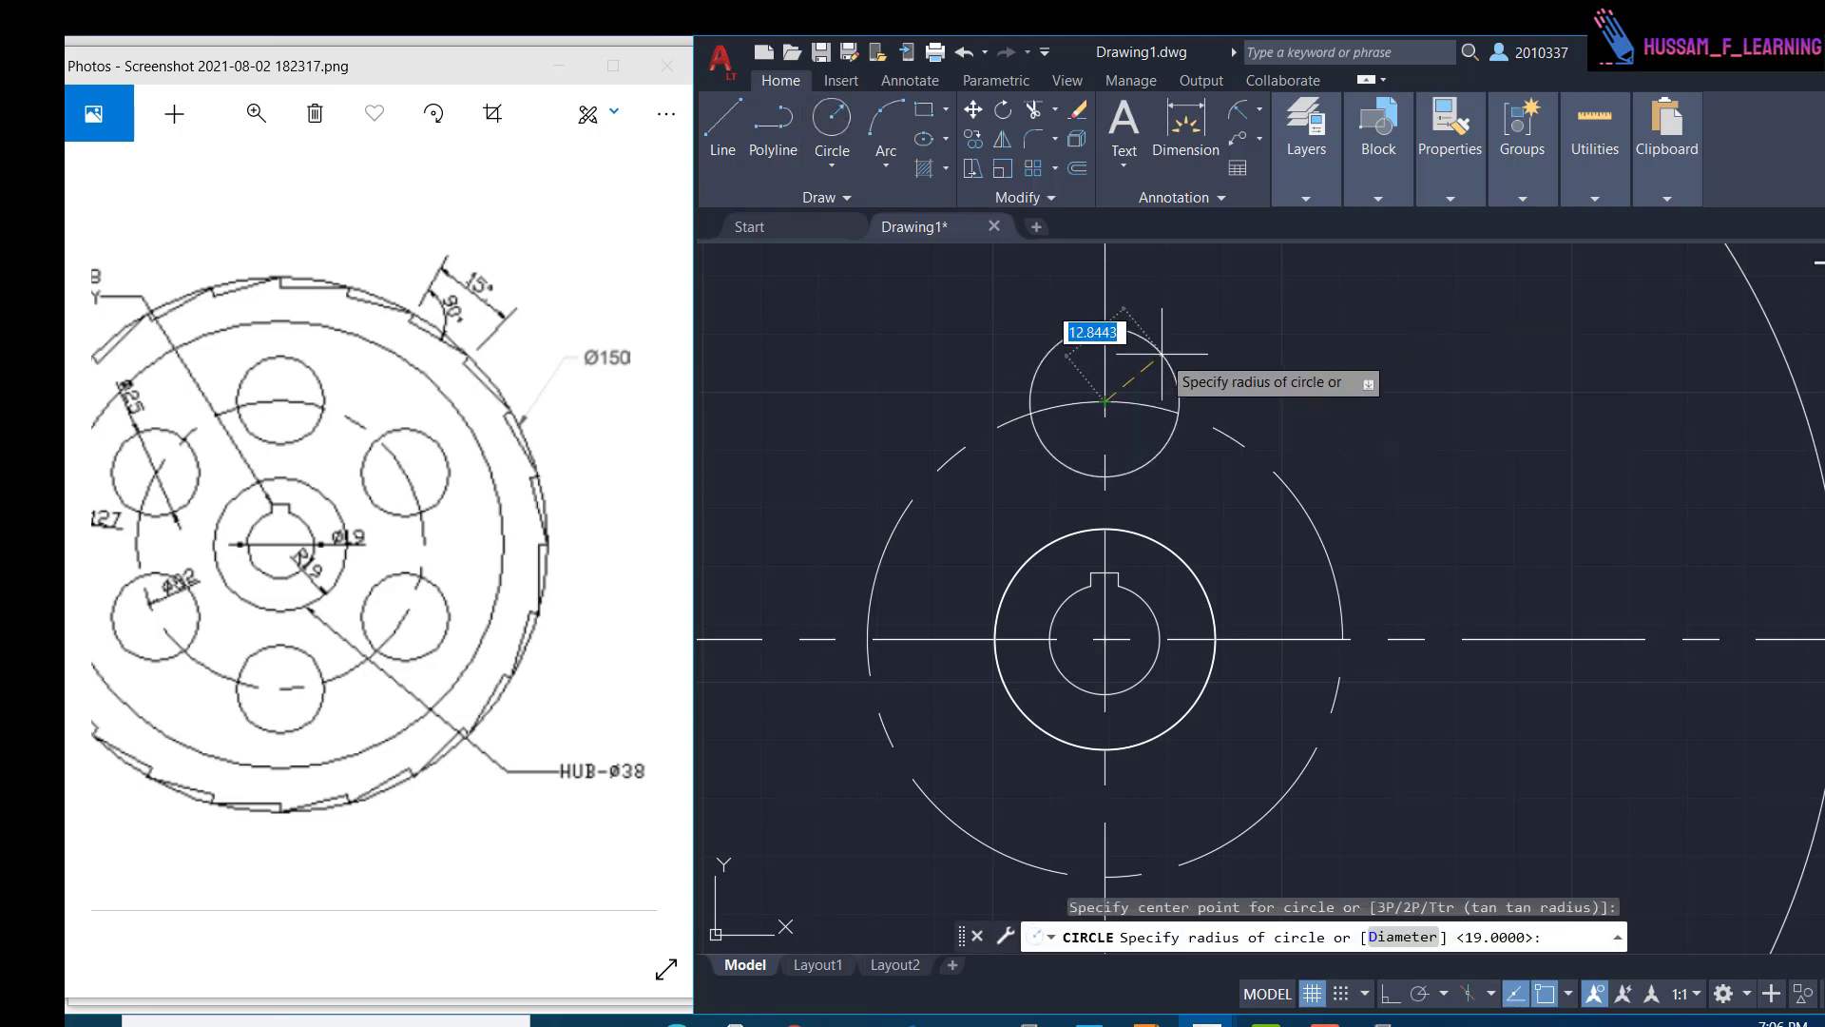
type("d")
key("Return")
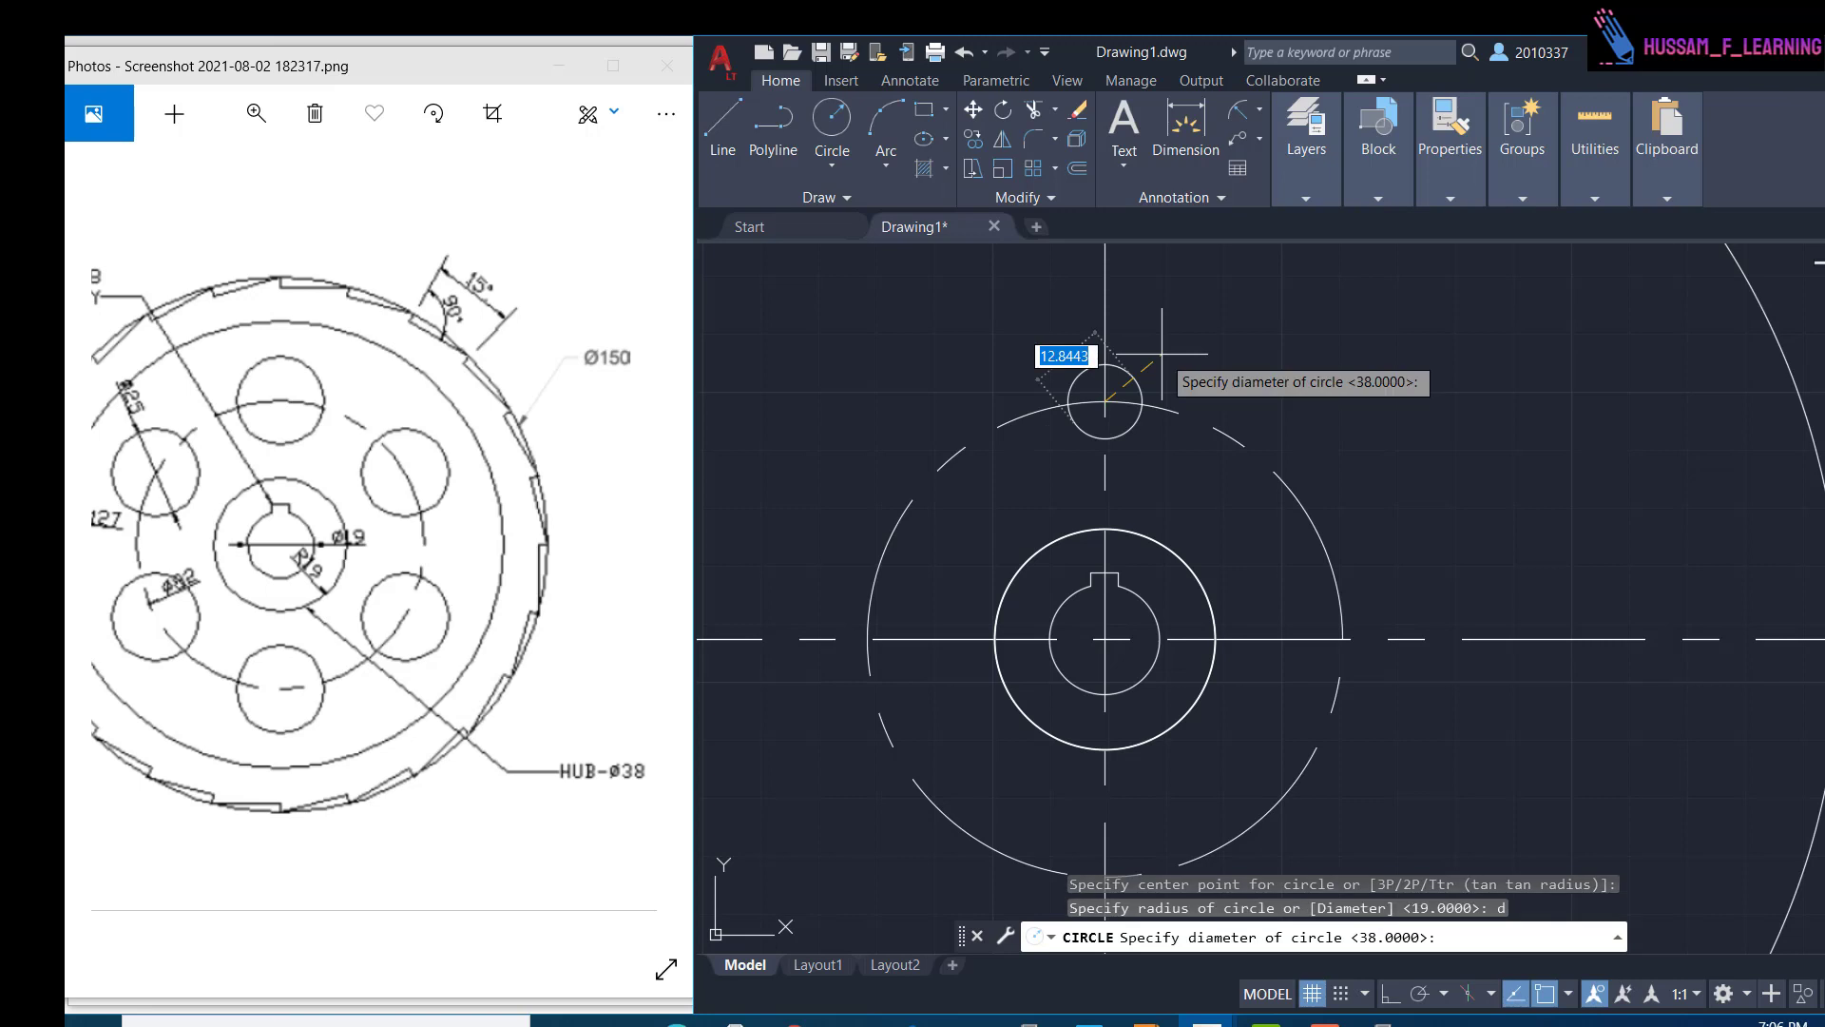
type("25")
key("Return")
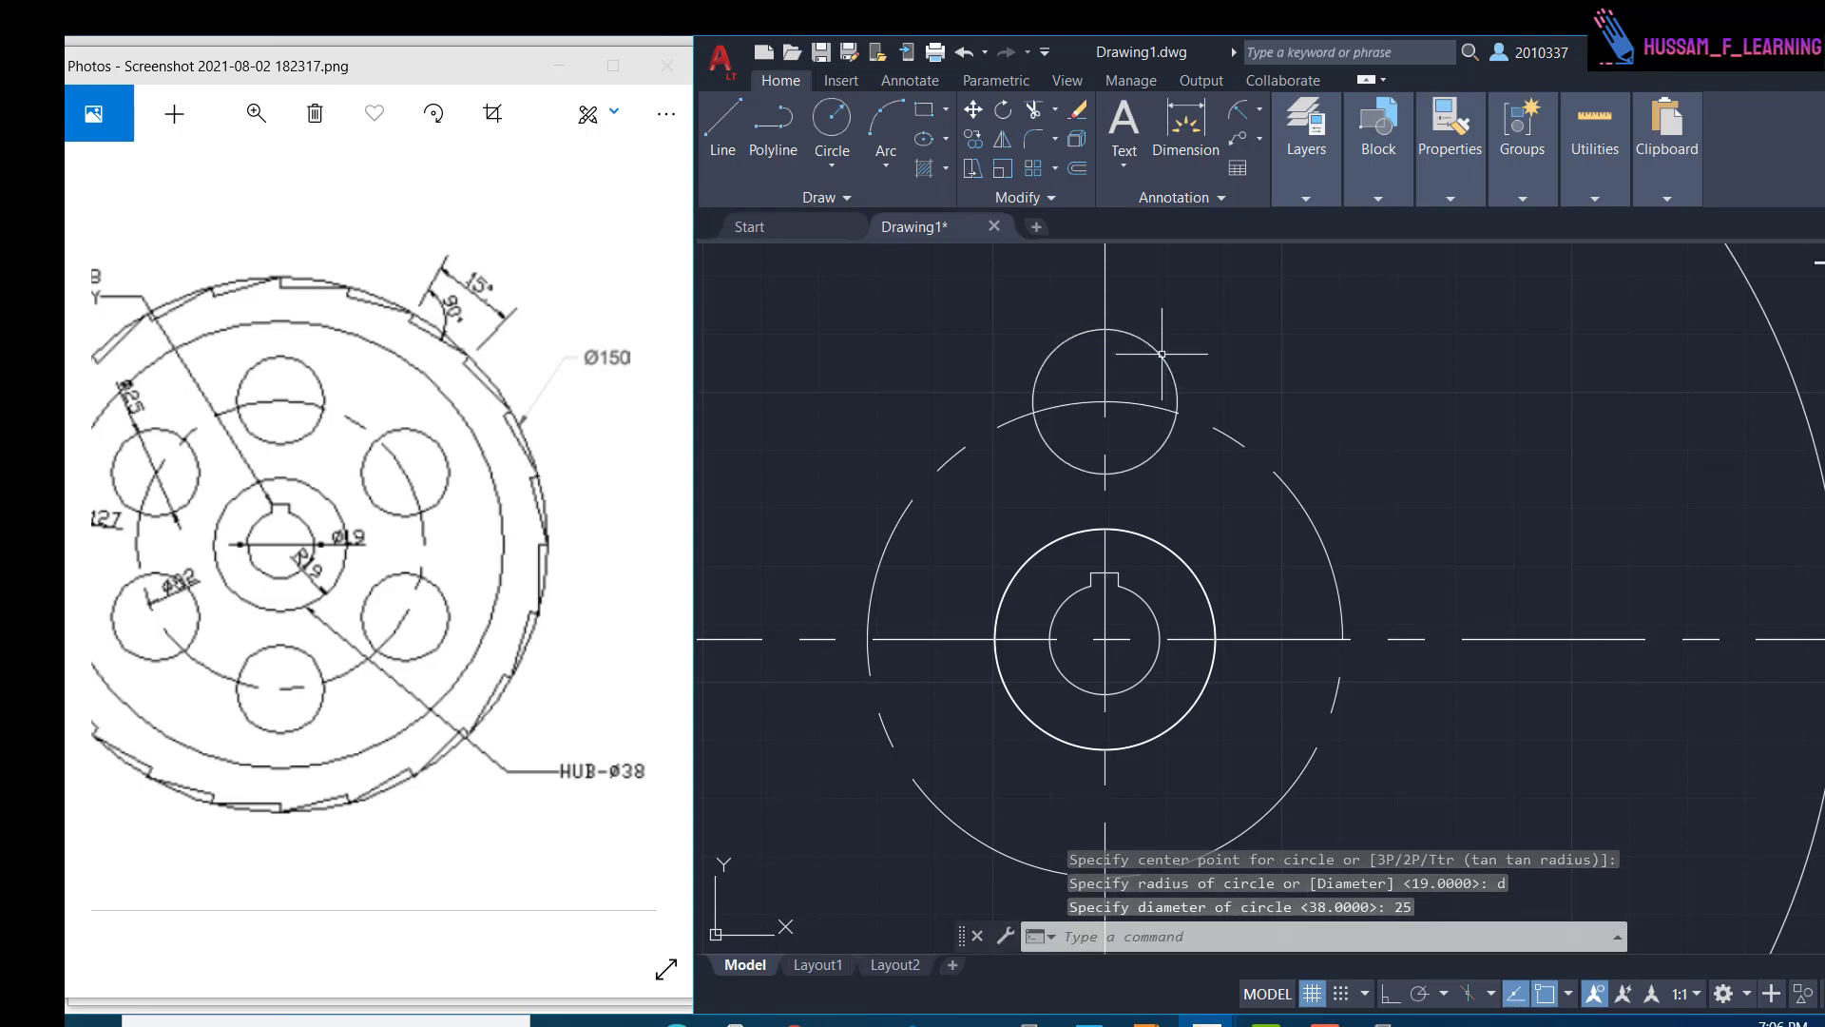
- Create a polar array of the 25 diameter hole around the wheel's center with 6 items over 360°
left_click(1170, 359)
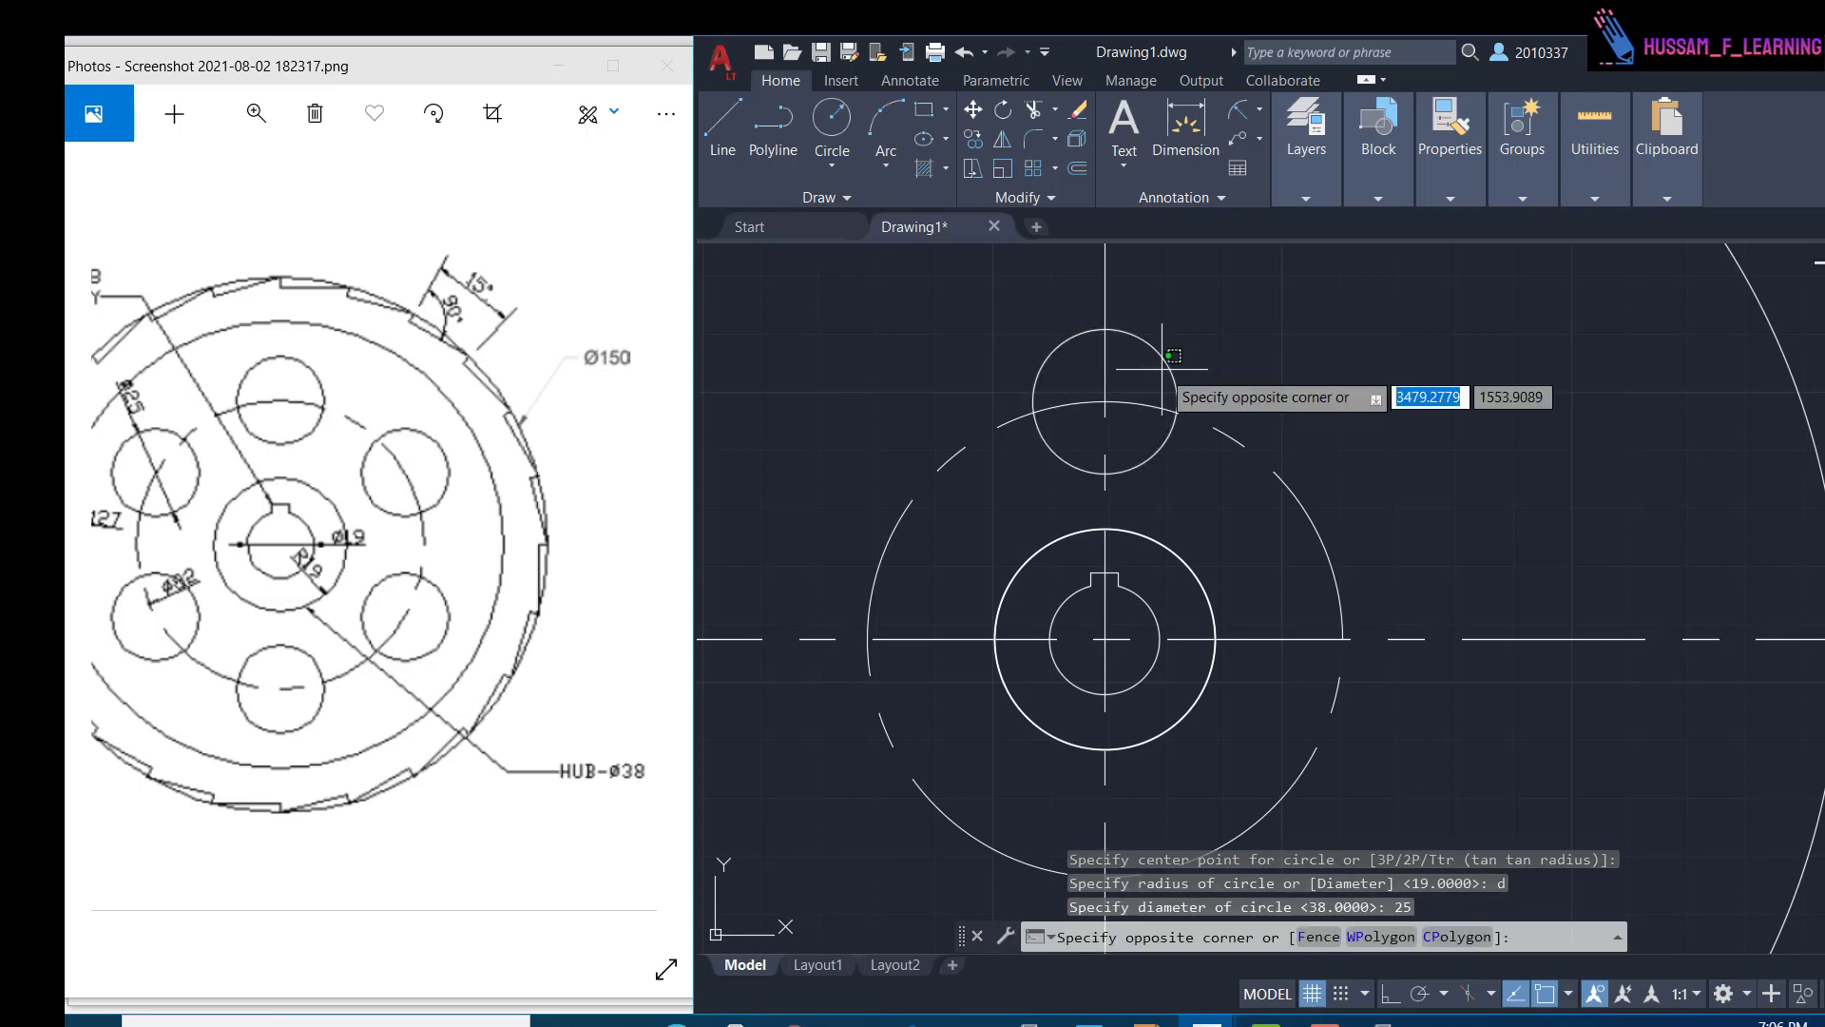
left_click(1166, 358)
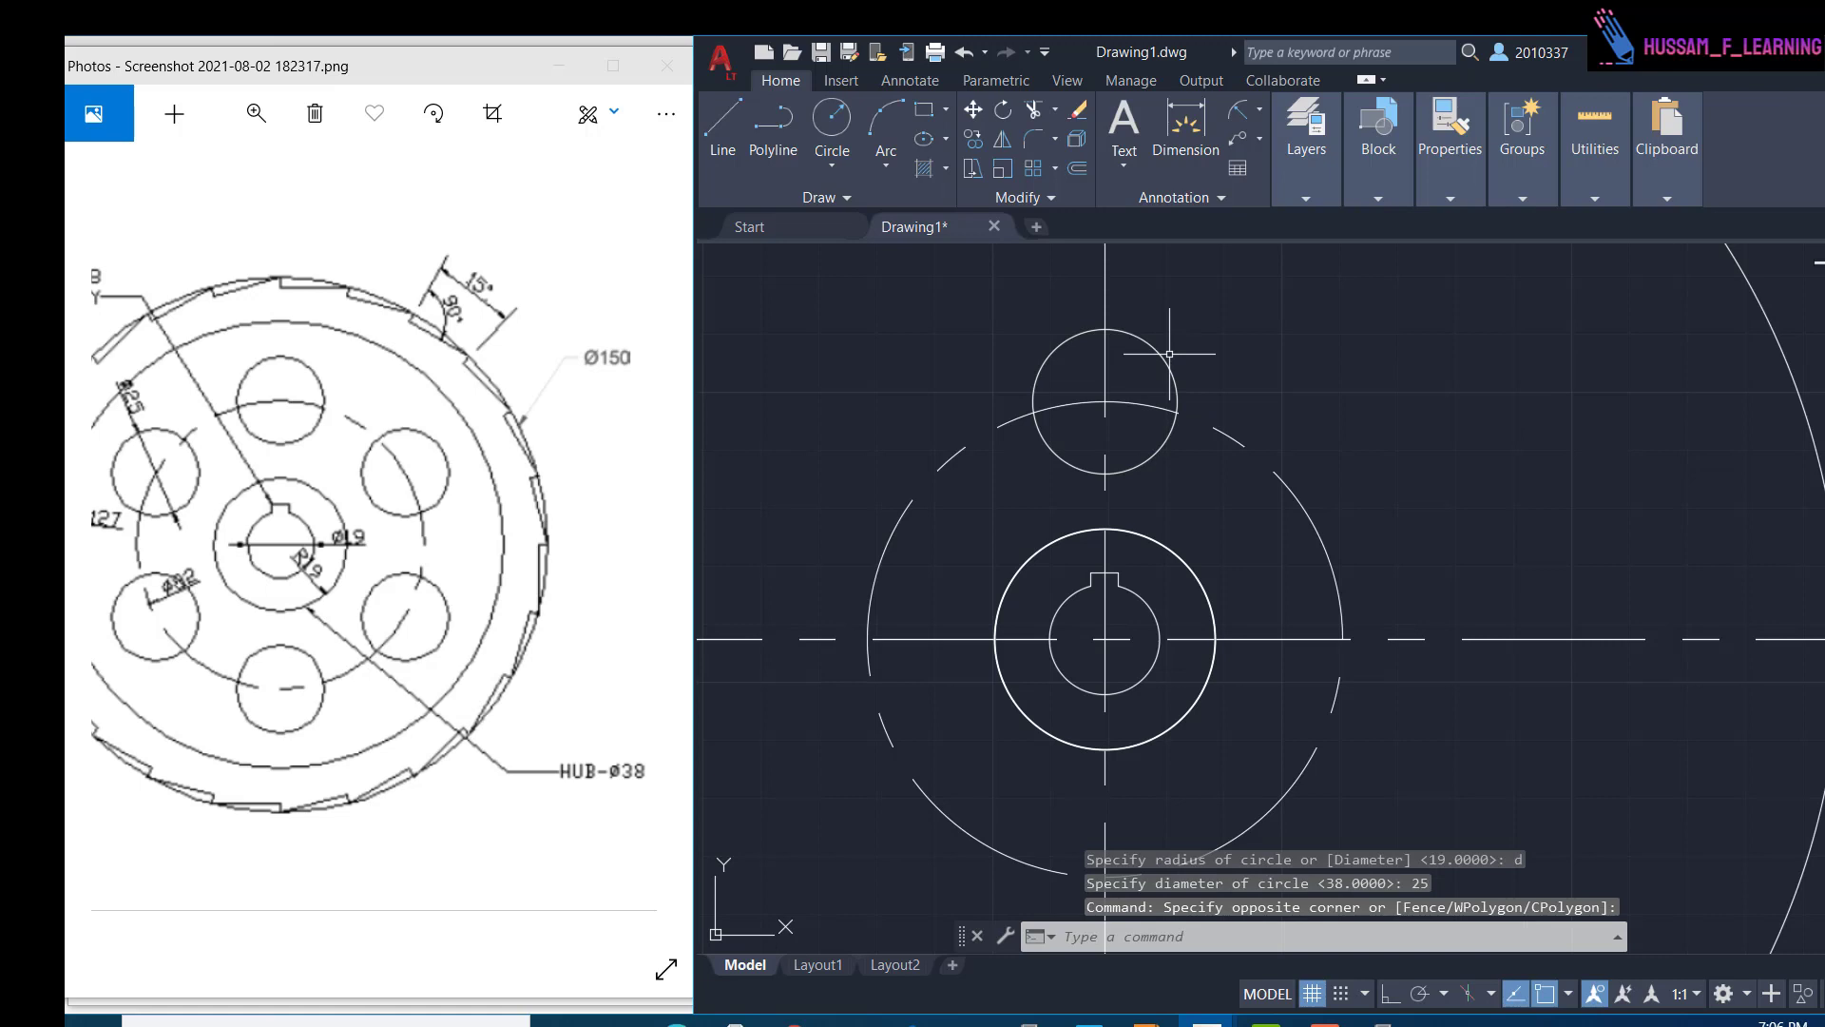
left_click(1053, 169)
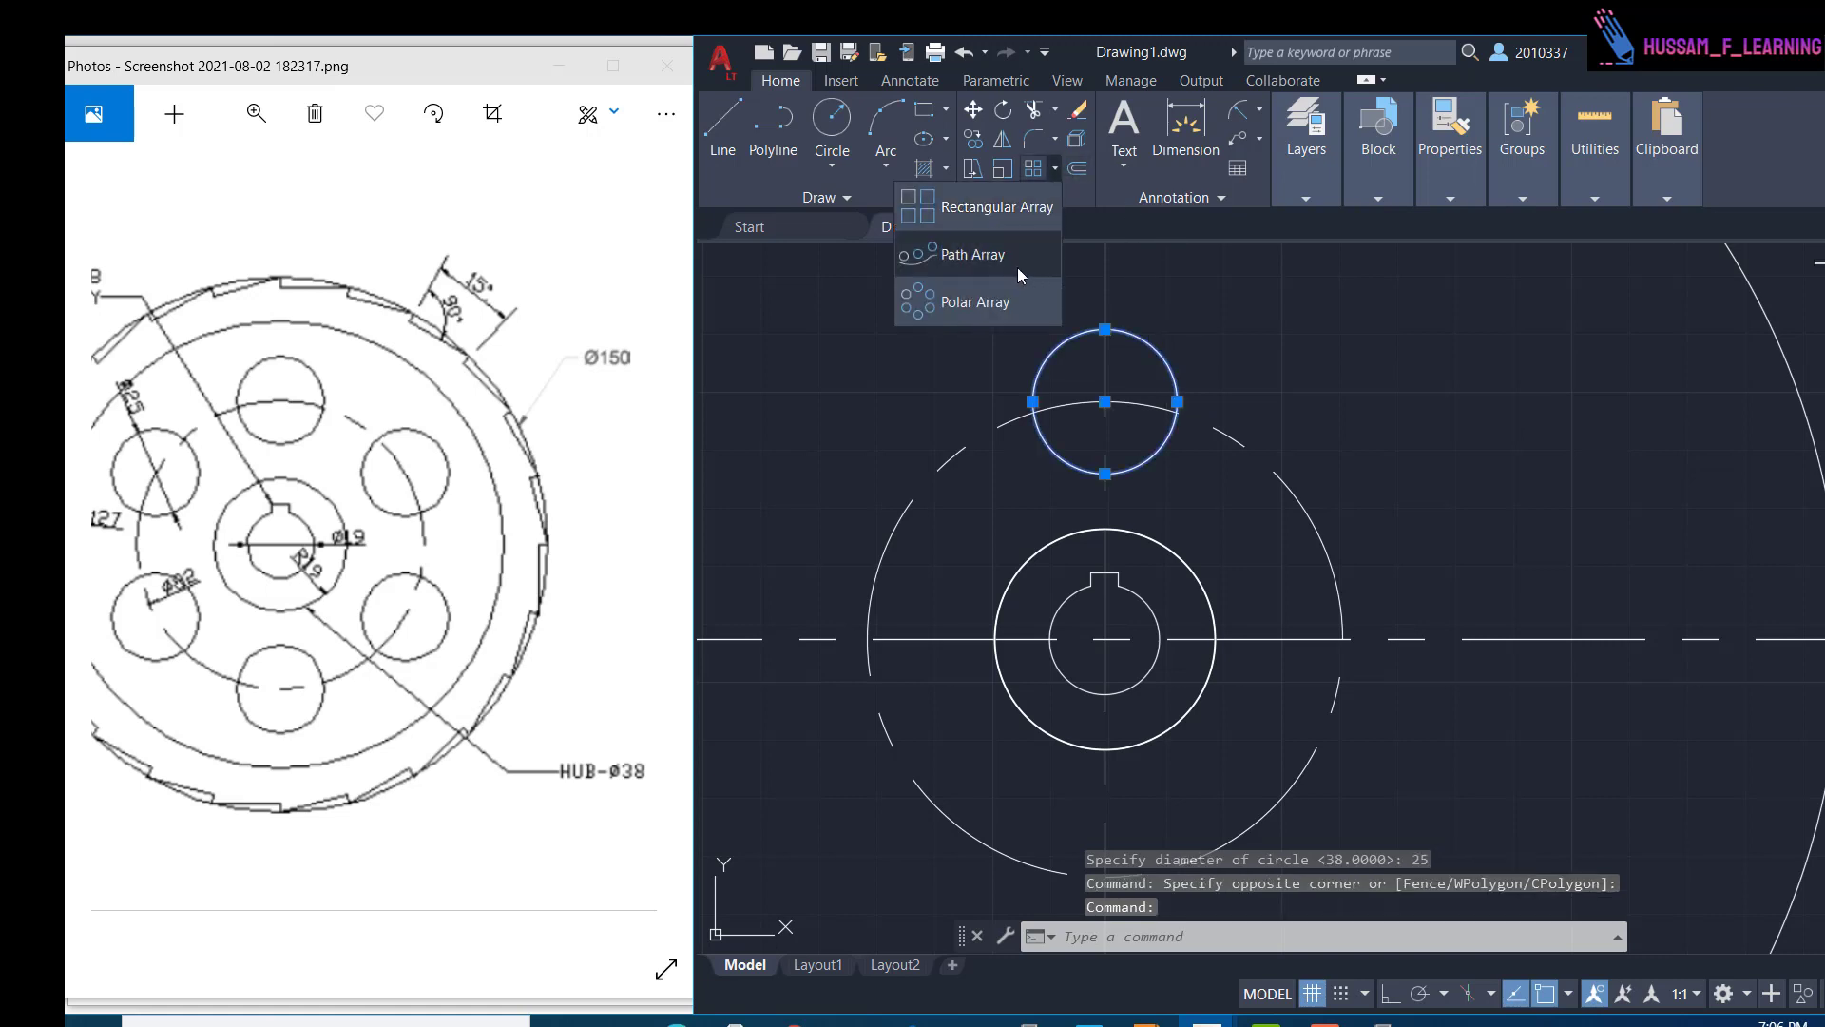
left_click(998, 312)
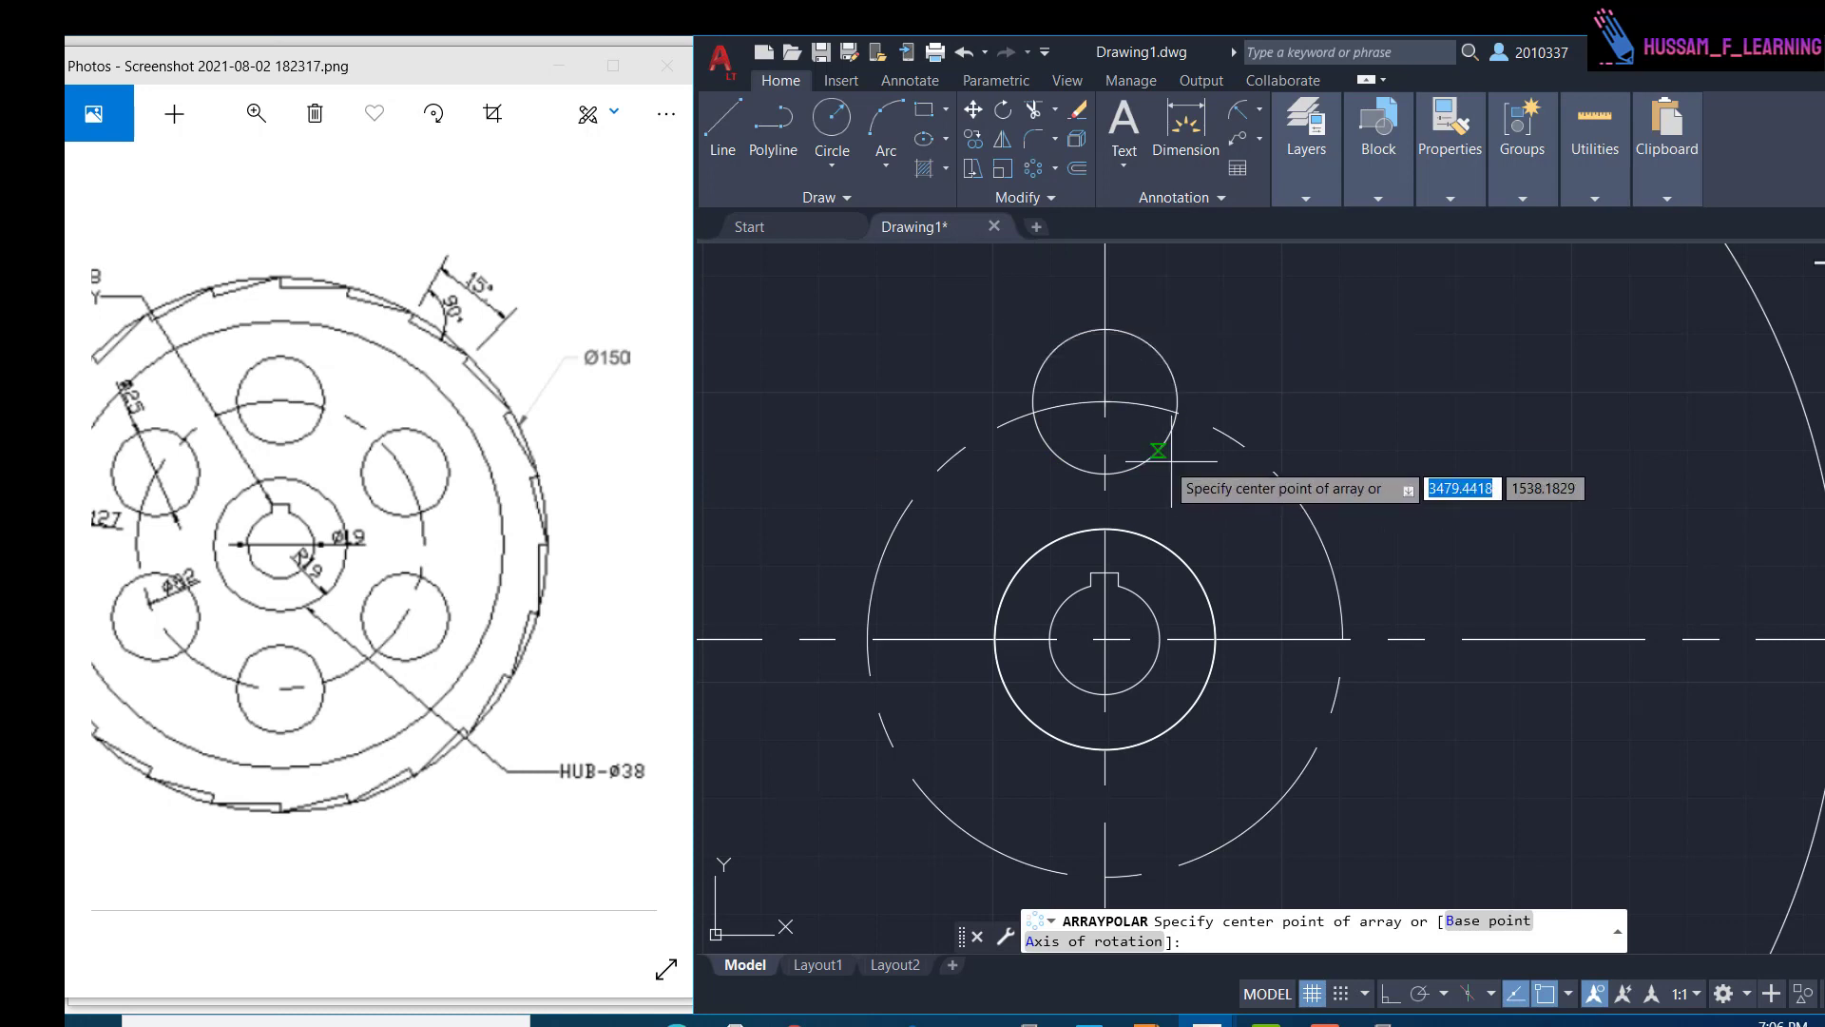
left_click(1105, 636)
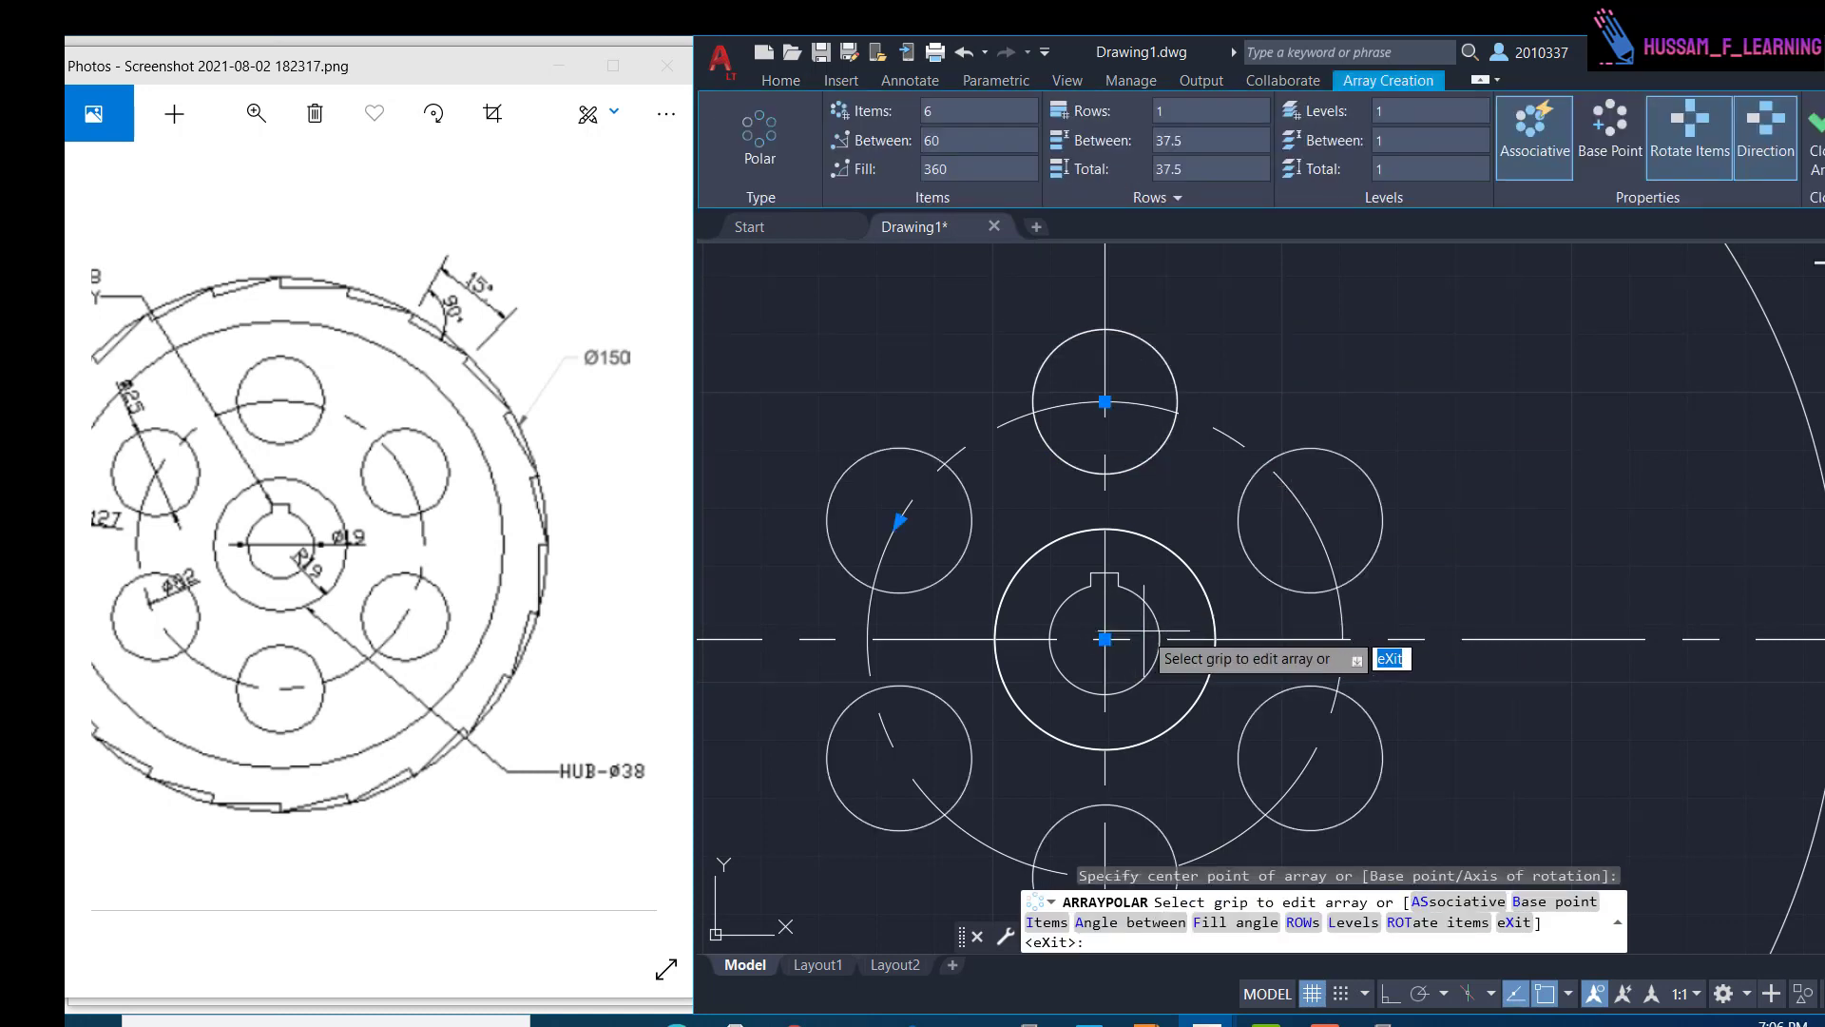
middle_click_drag(1104, 638, 1136, 590)
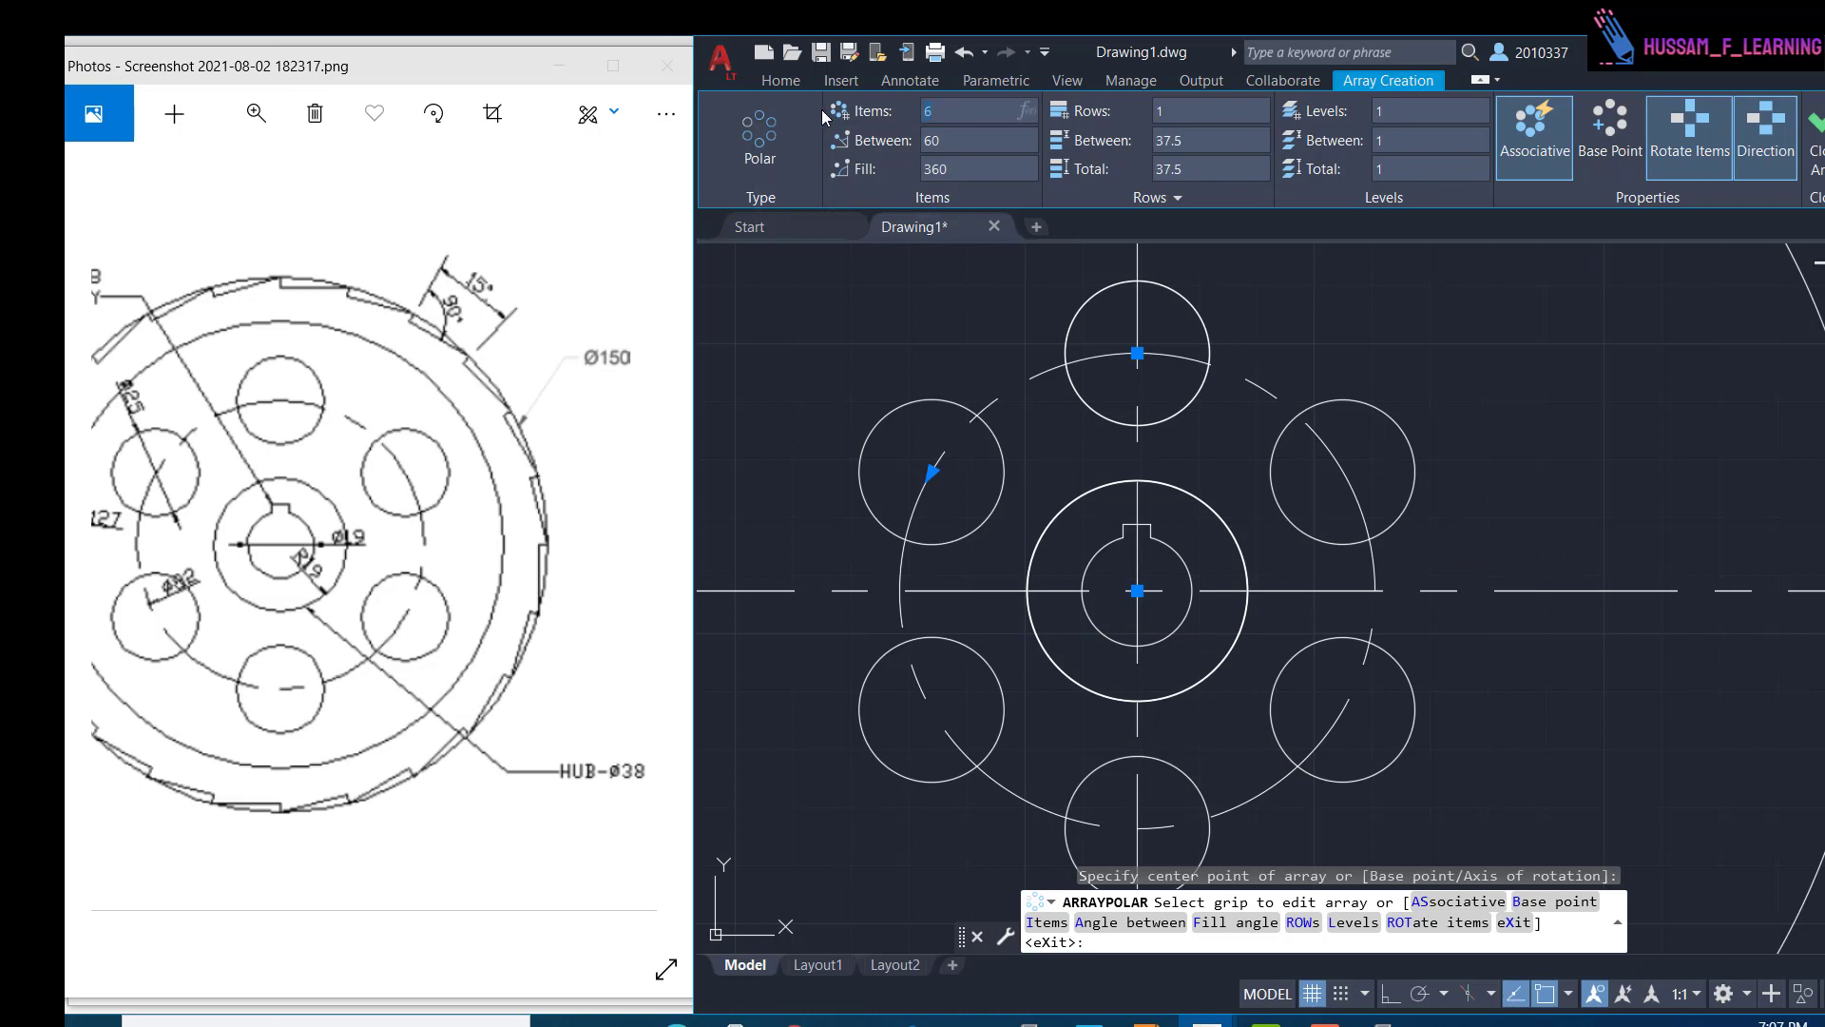
- Try the hole array with 4 items, and return the item count to 6
left_click(961, 139)
left_click(951, 116)
key("Return")
scroll(1166, 616, "down", 2)
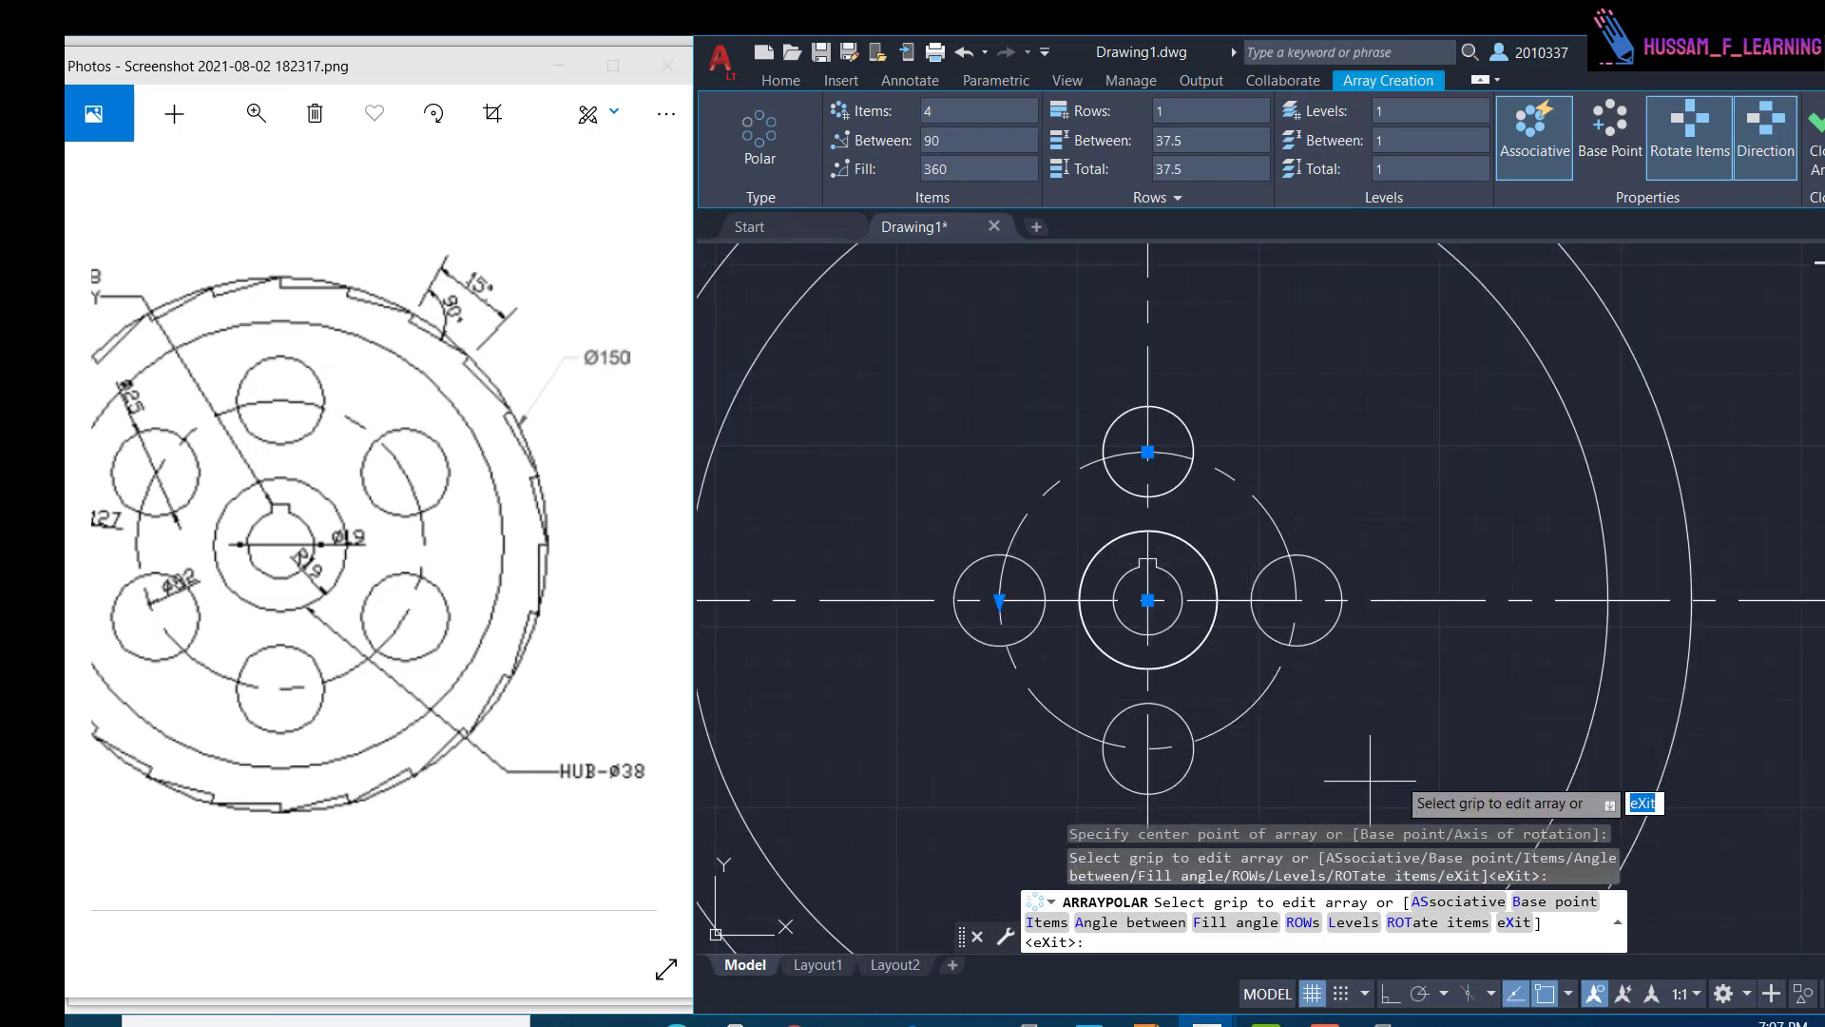
type("6")
- Try a fill angle of 180° for the hole array, and return it to 360°
left_click_drag(962, 170, 908, 167)
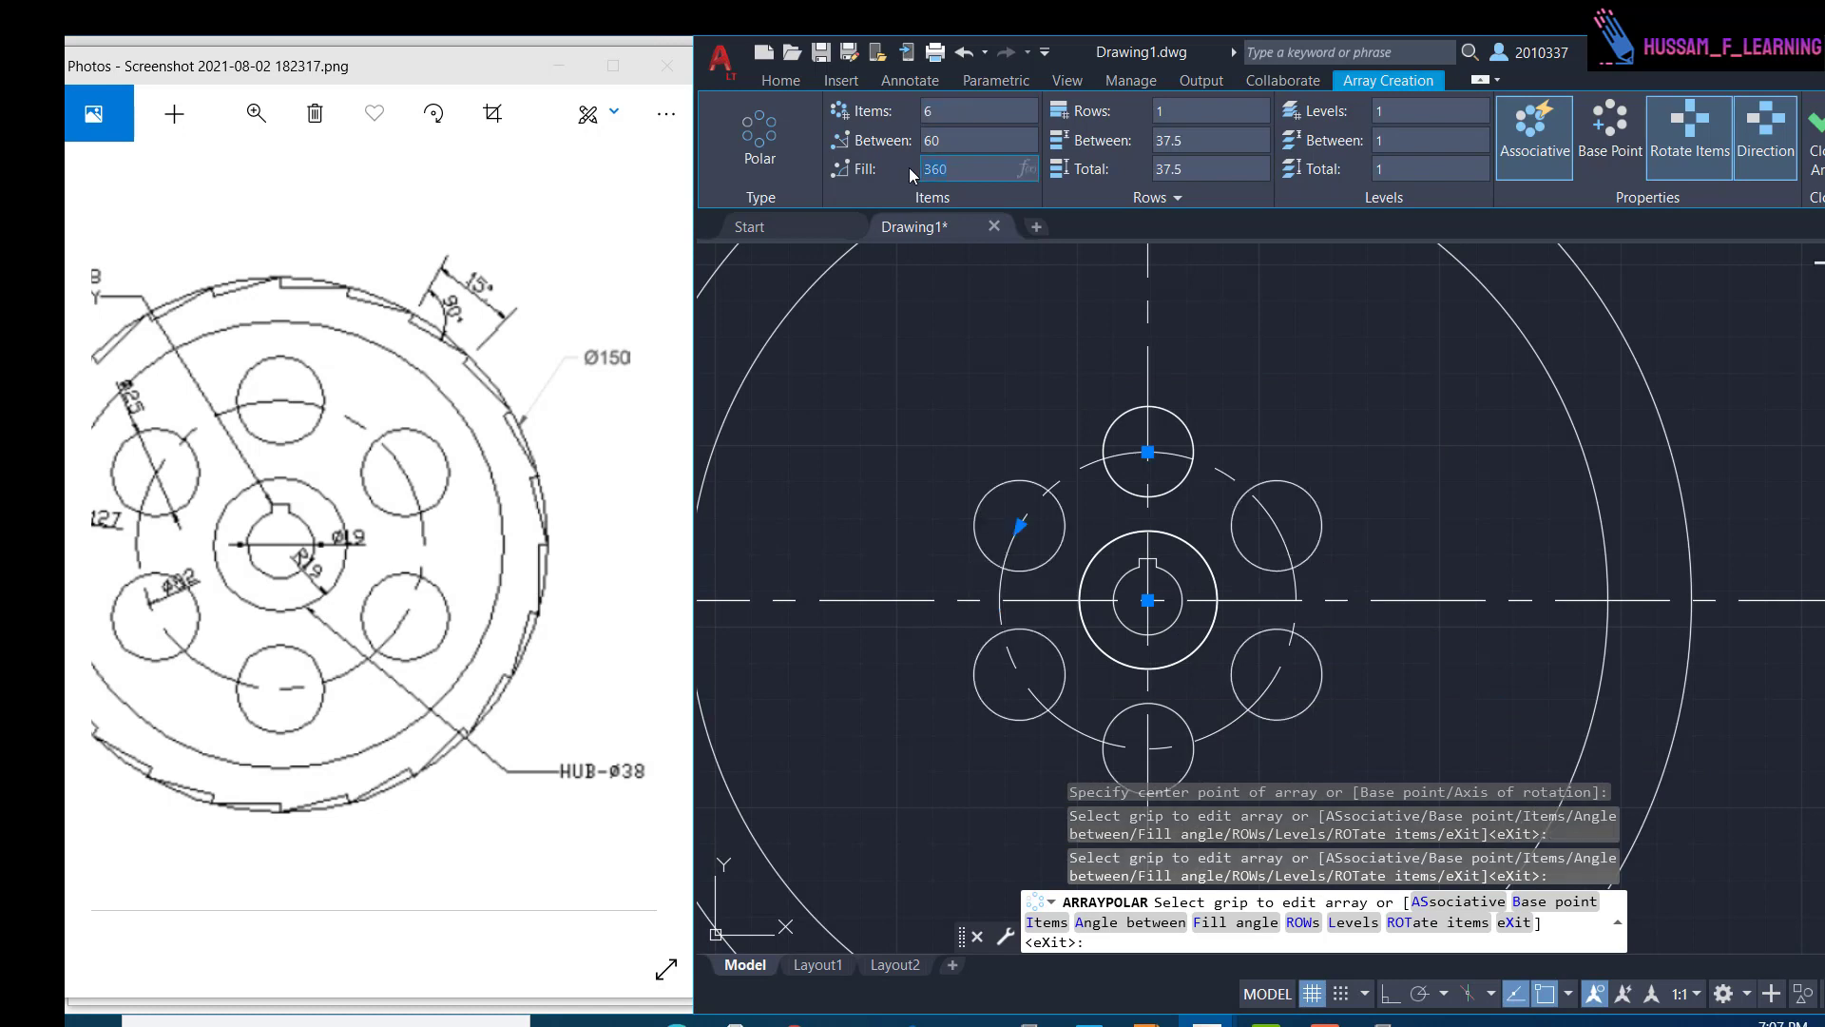
type("180")
key("Return")
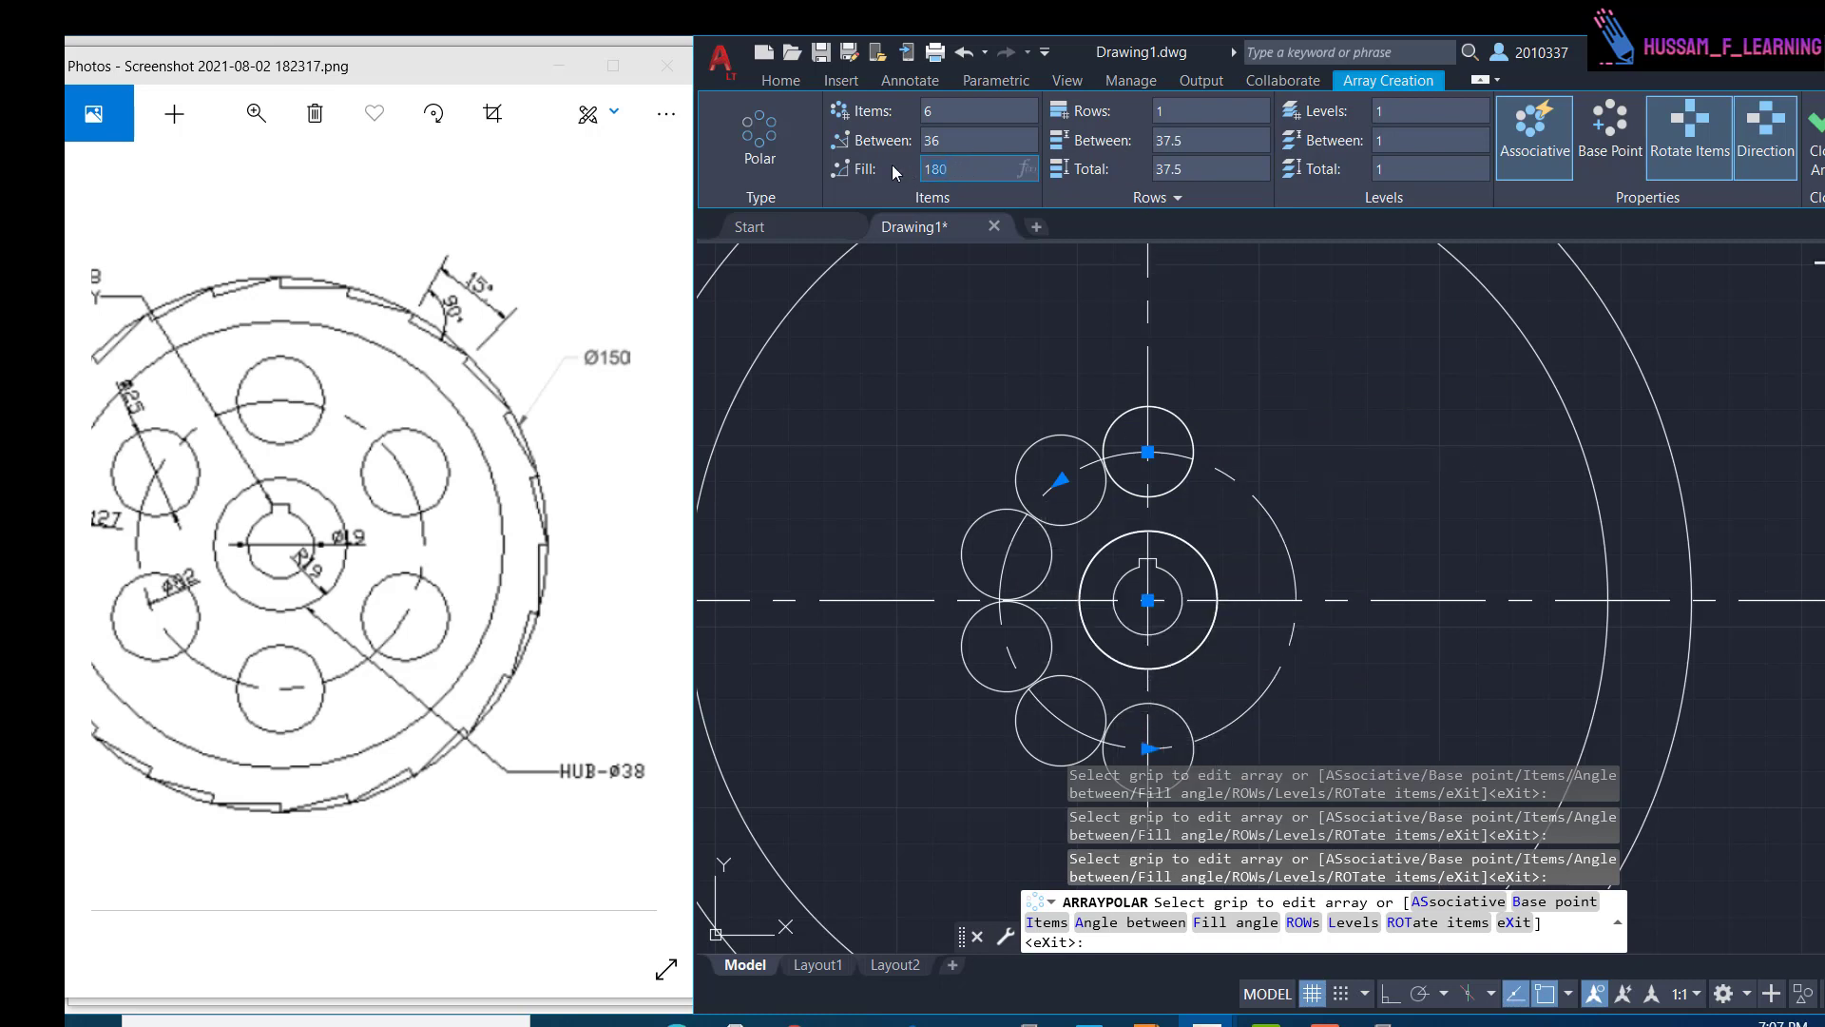
type("360")
key("Return")
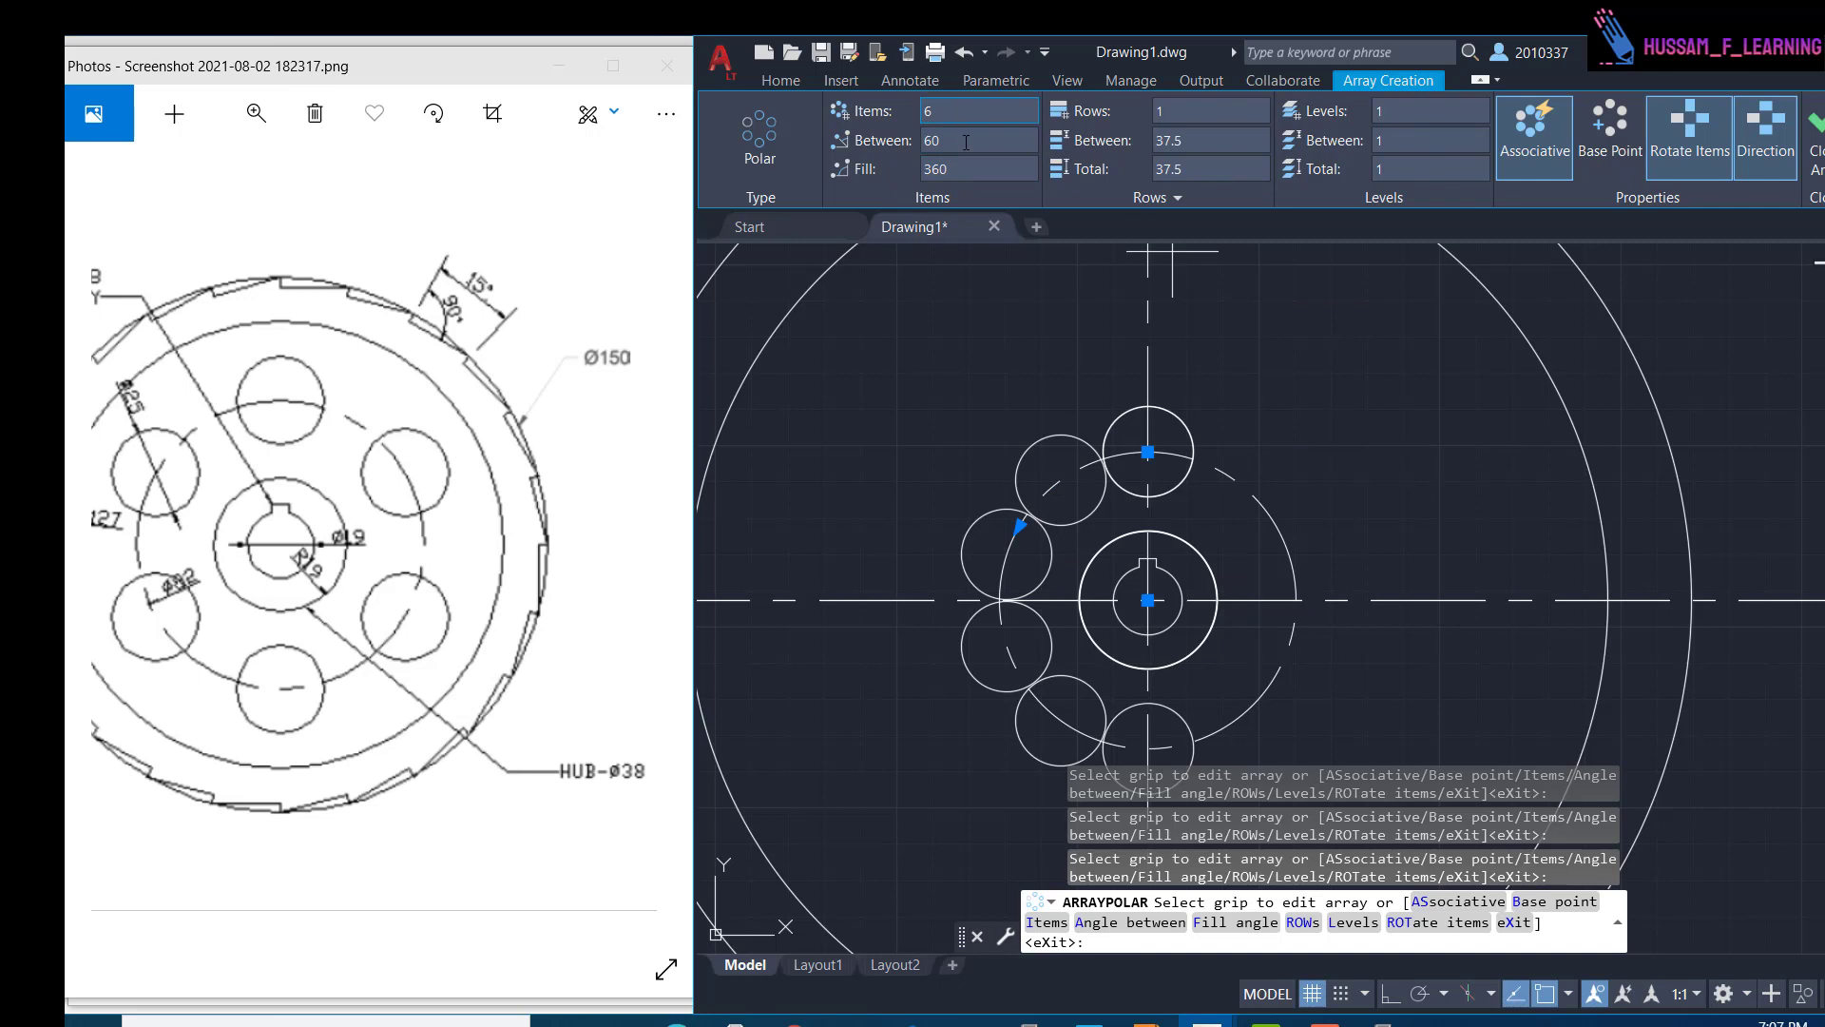
- Finish the polar array of holes and exit array editing
left_click(974, 175)
scroll(1262, 458, "down", 2)
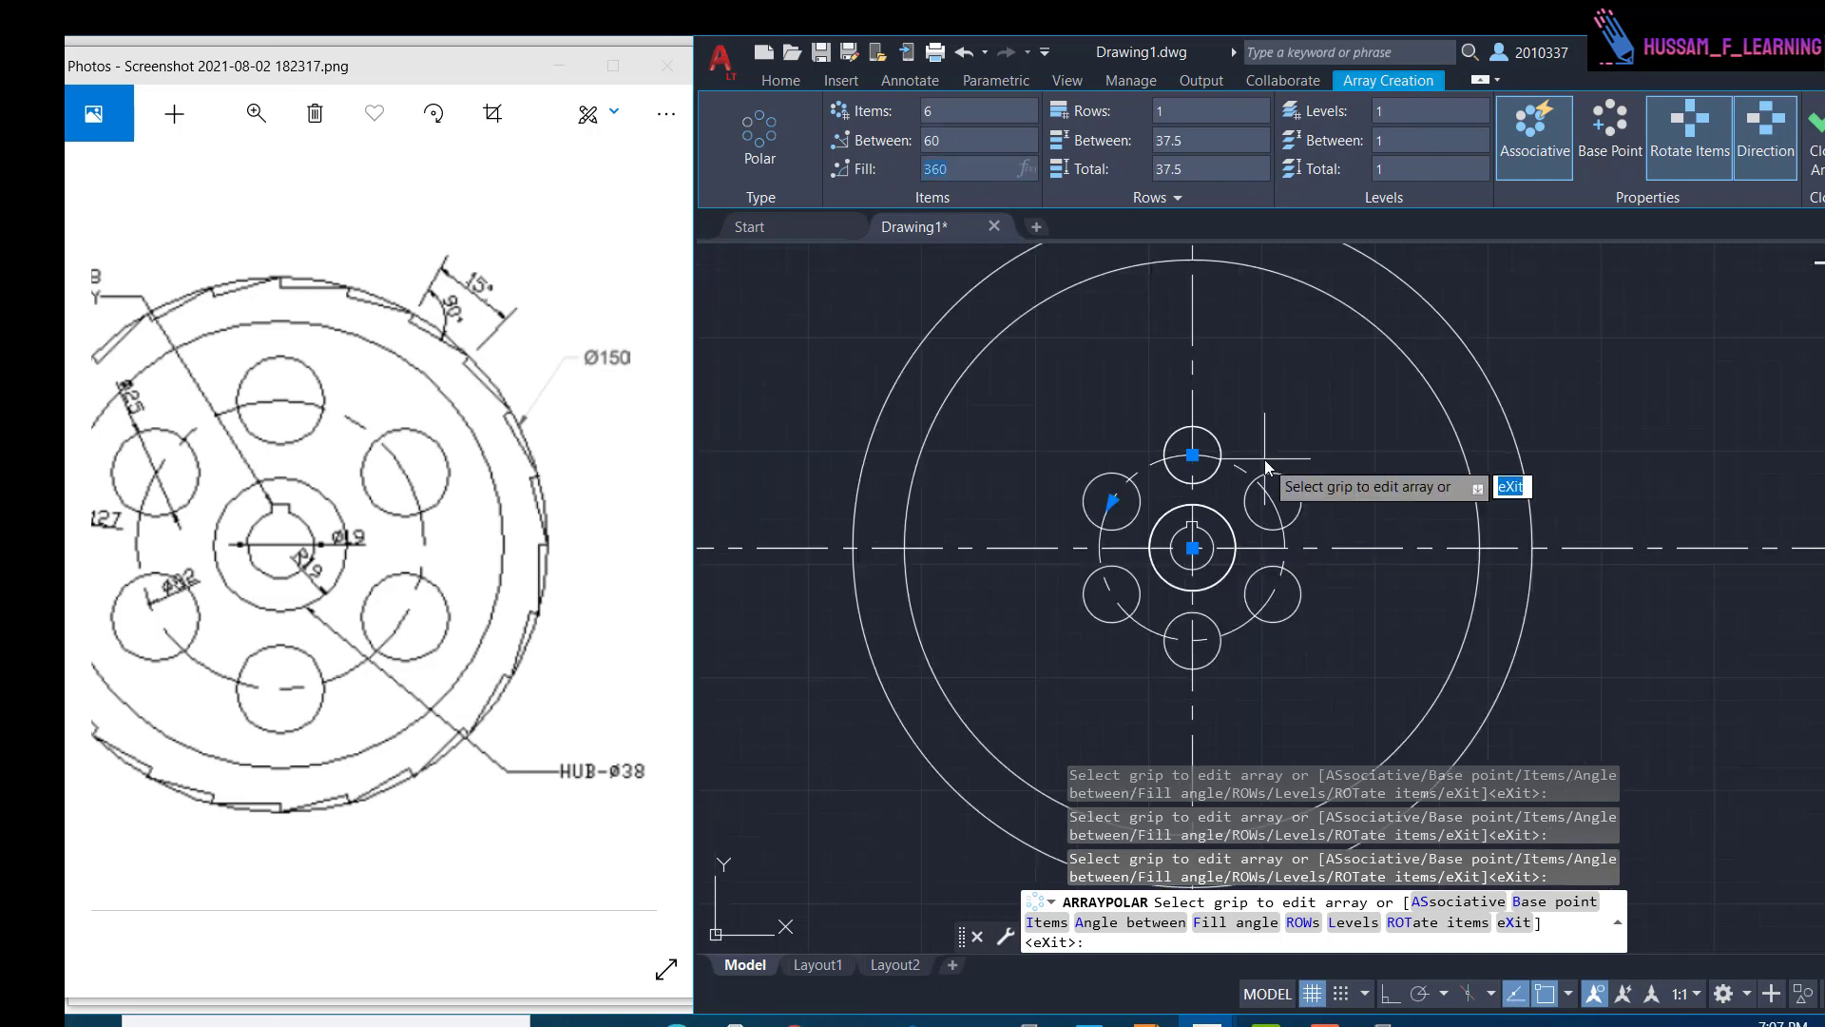
scroll(1238, 474, "up", 2)
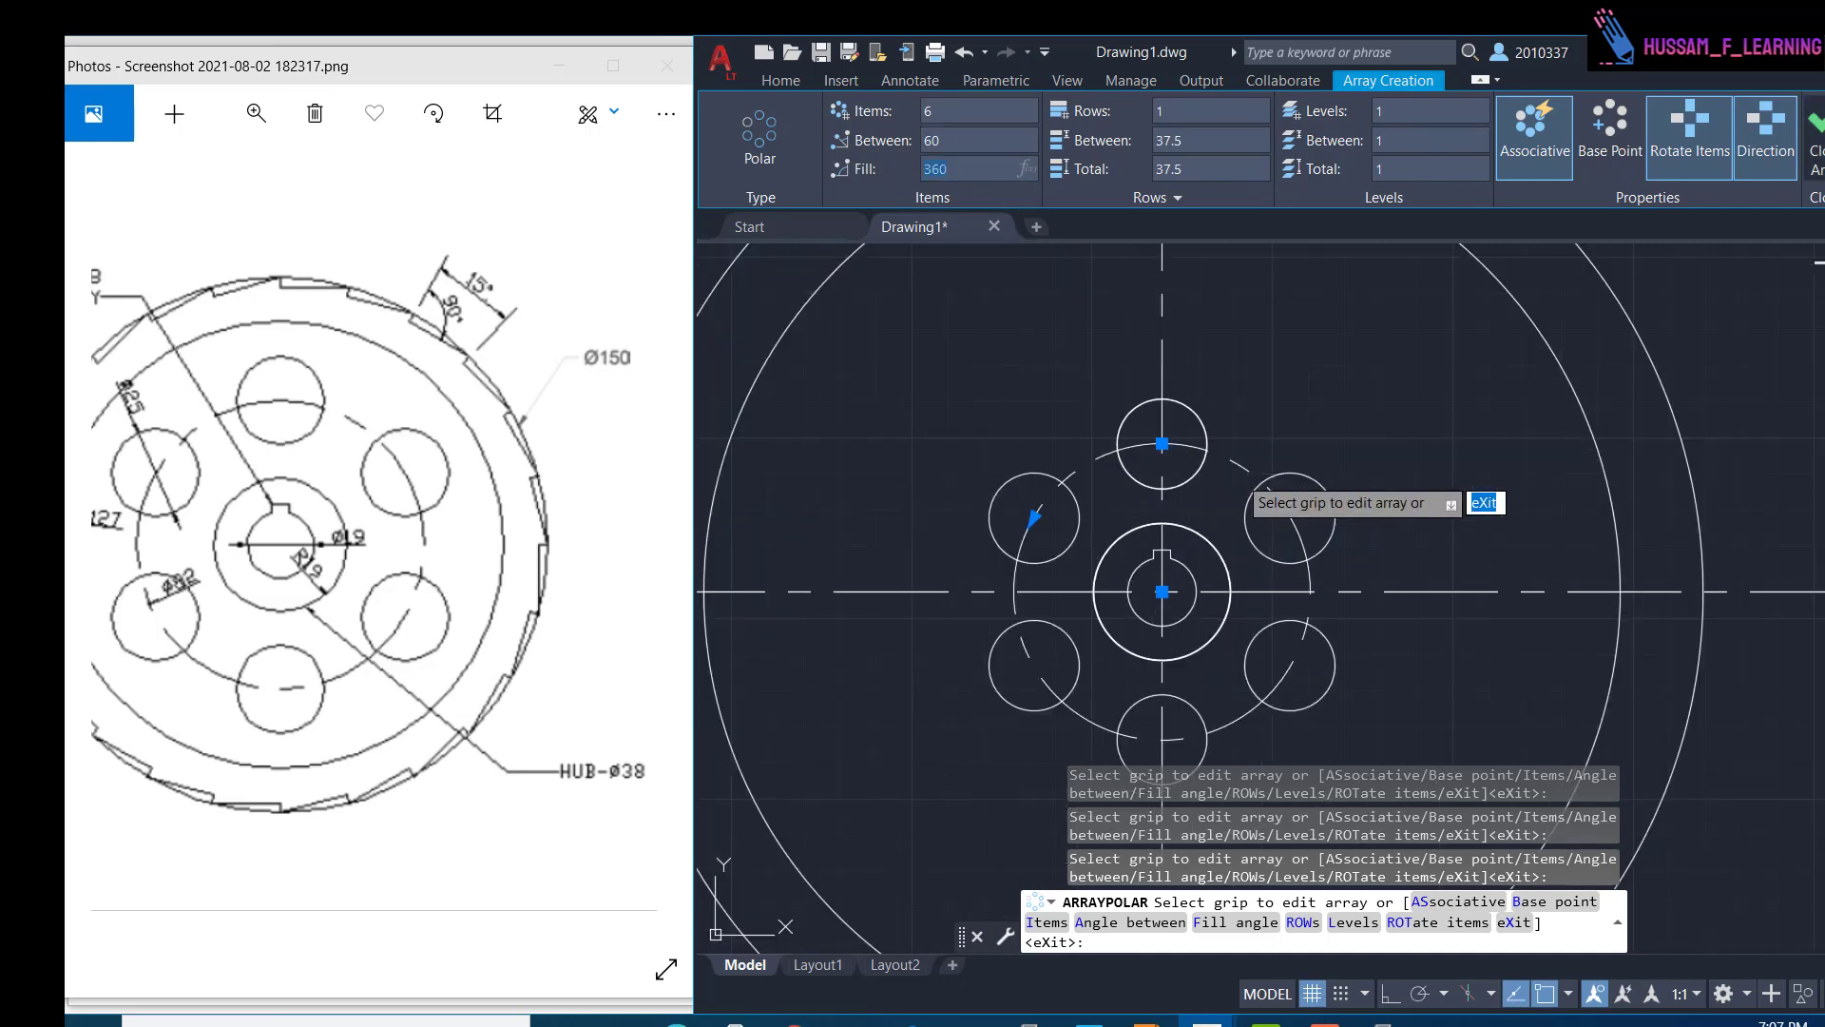
key("Return")
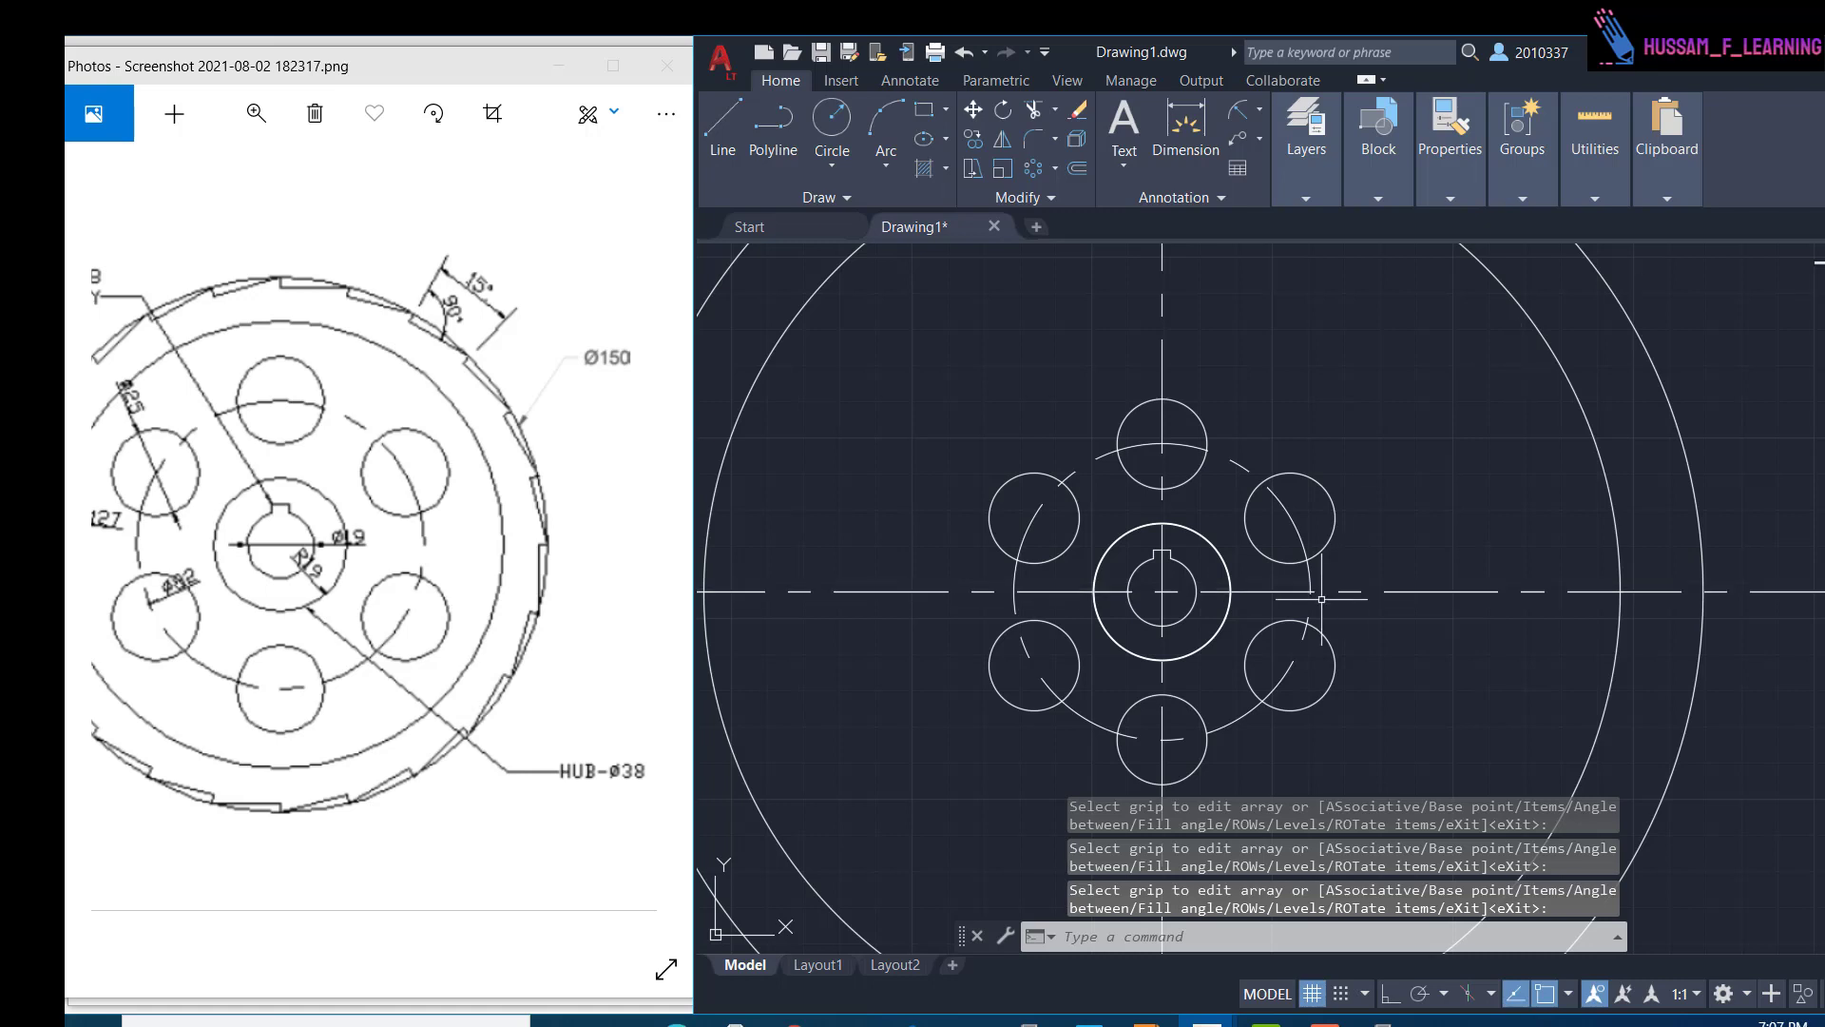
scroll(1316, 594, "down", 2)
scroll(1323, 594, "up", 2)
scroll(1323, 594, "down", 4)
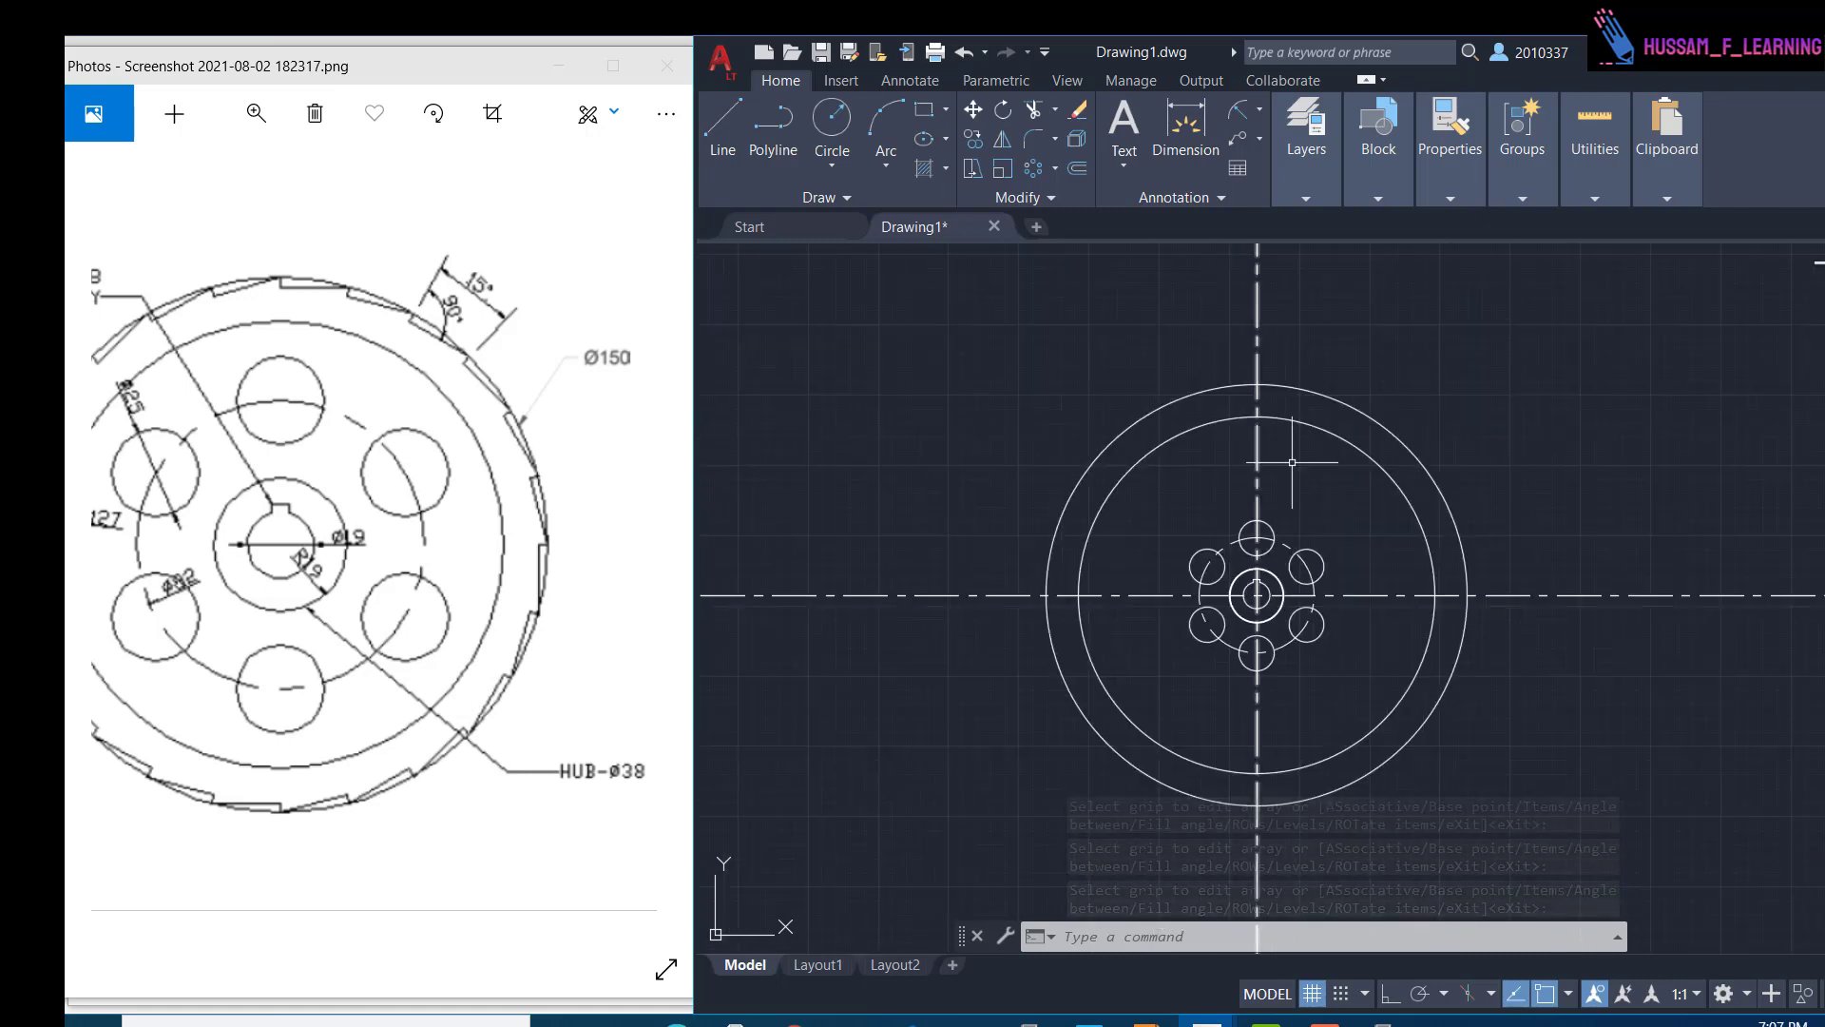
scroll(1245, 456, "up", 2)
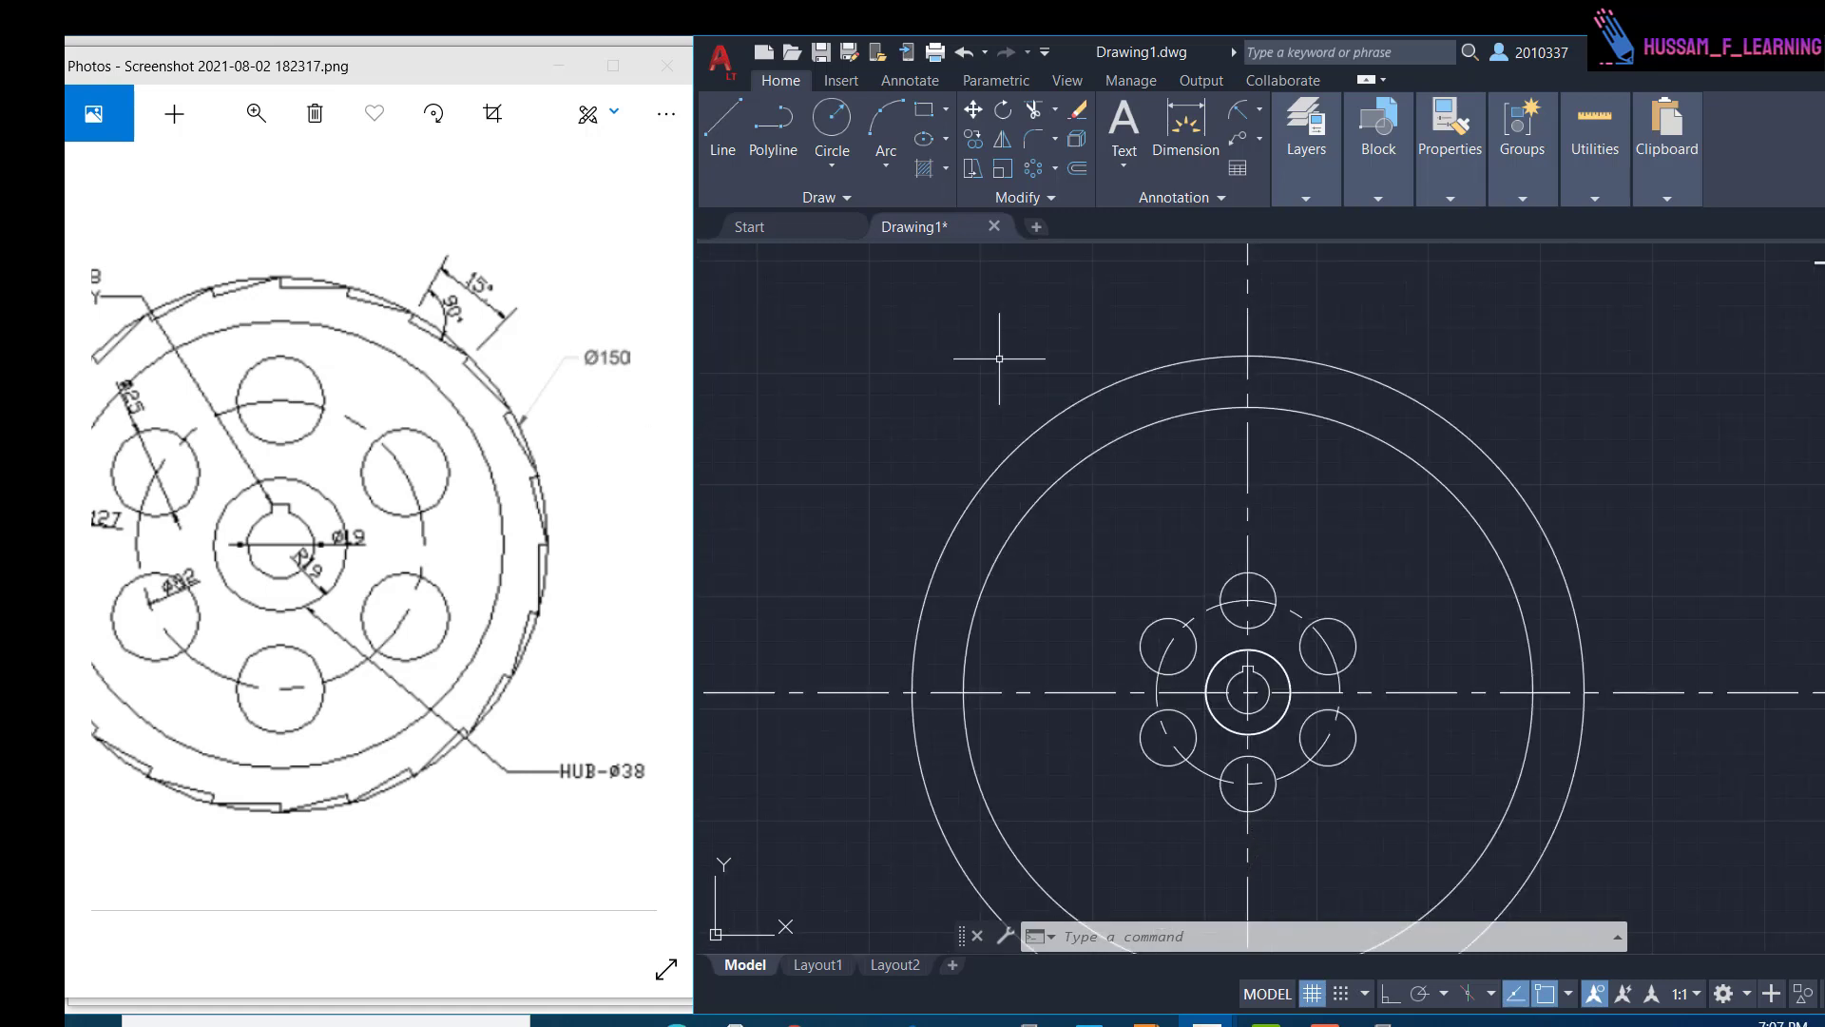
- Draw a tooth from the outer circle's top point about 5.7 down the vertical centerline, then slanting up past the outer circle to its right
middle_click_drag(1274, 404, 1198, 540)
scroll(1198, 540, "up", 5)
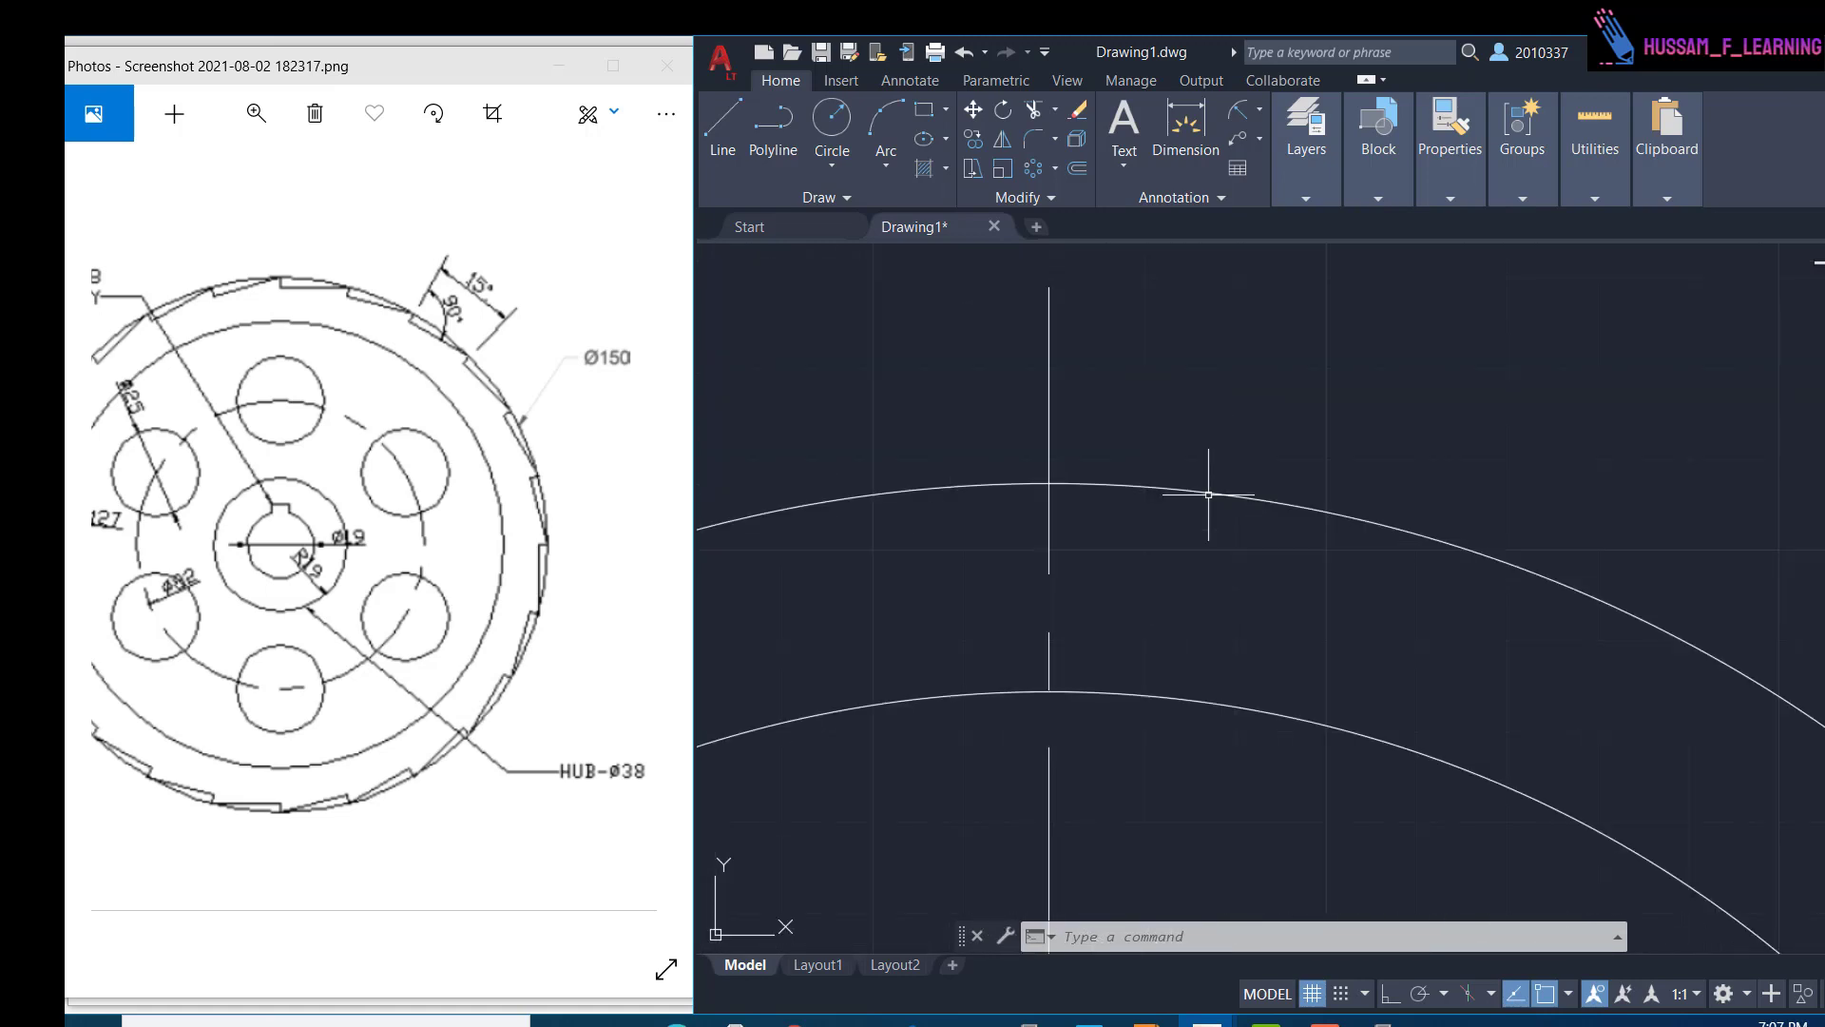
scroll(1208, 494, "down", 2)
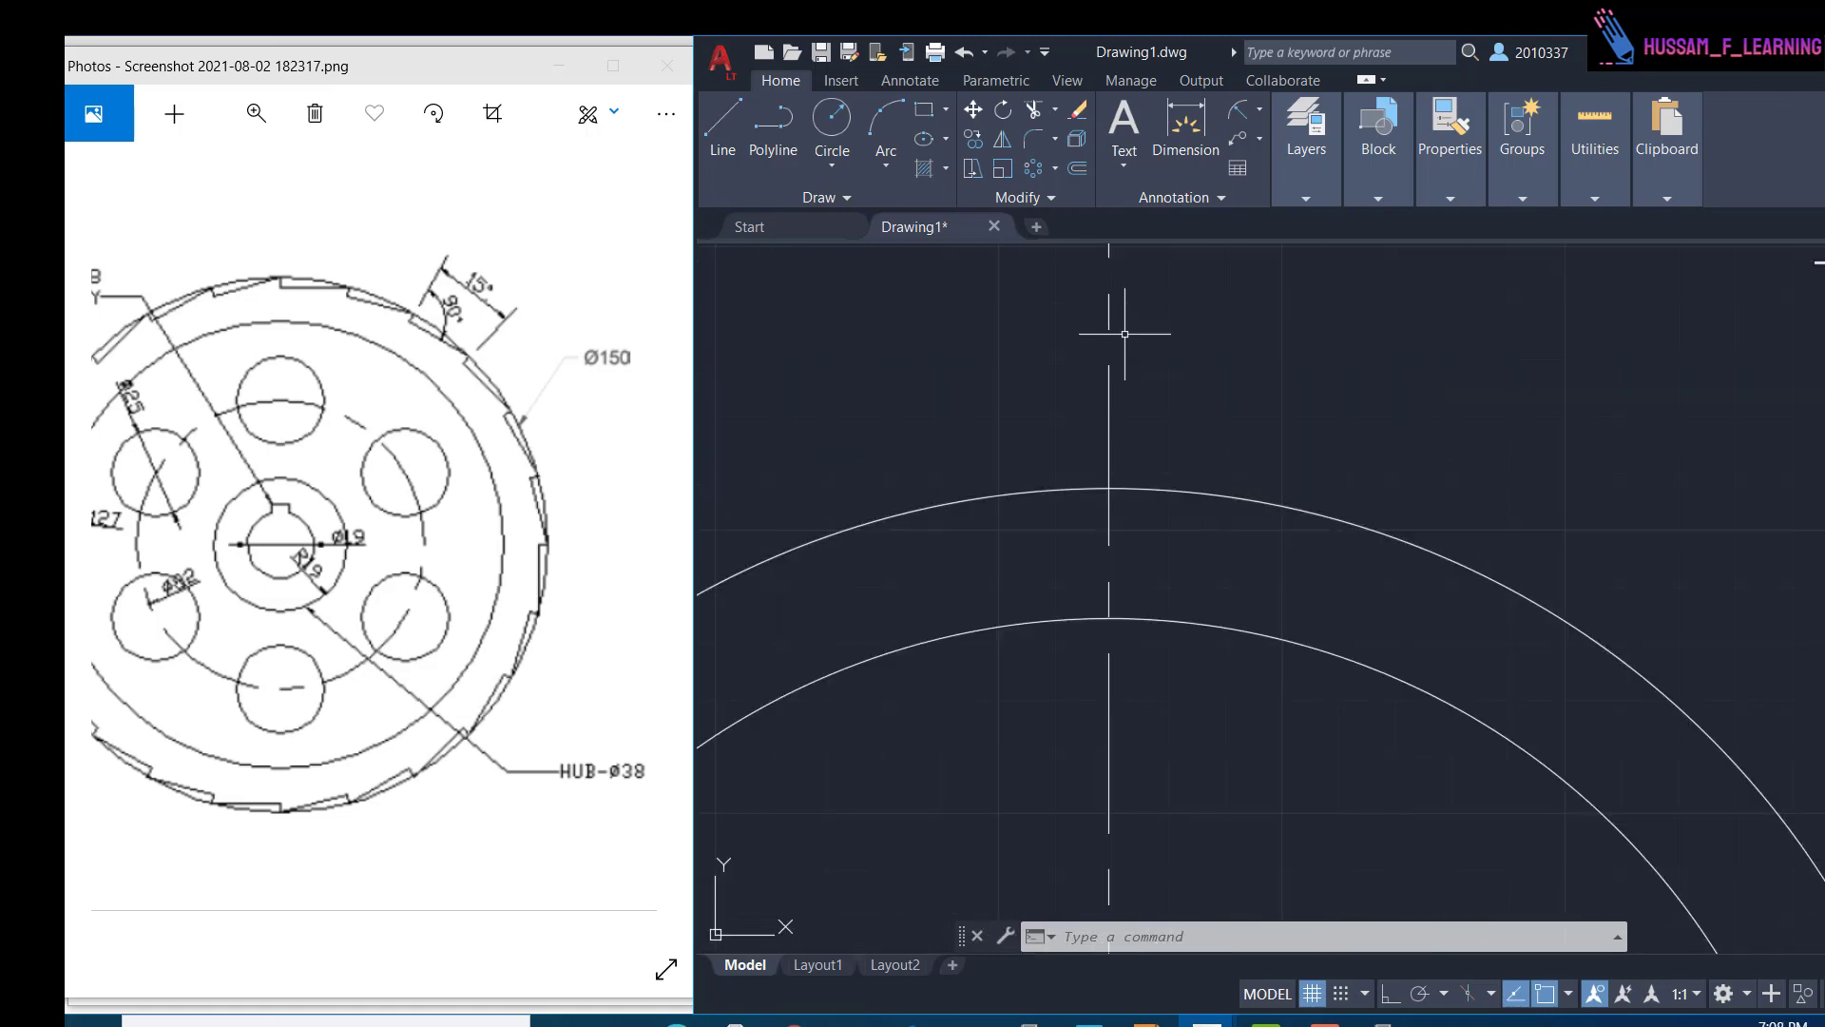
left_click(720, 128)
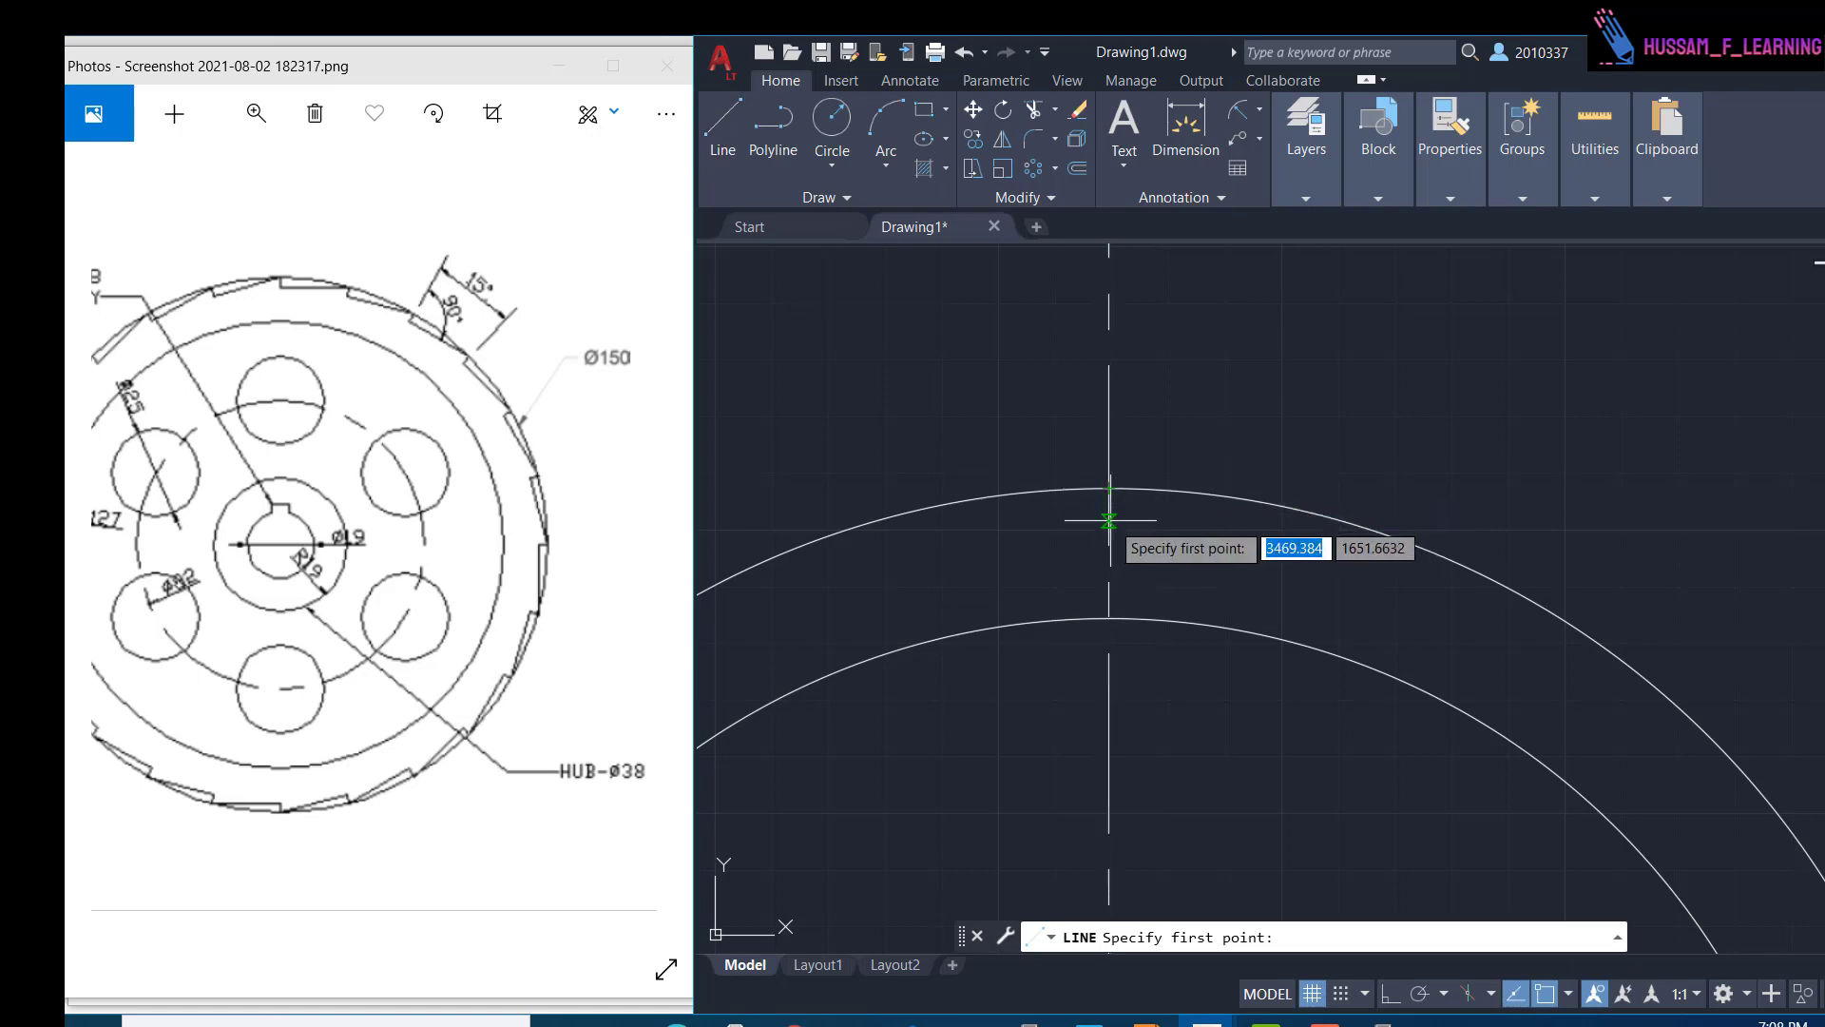
left_click(1109, 491)
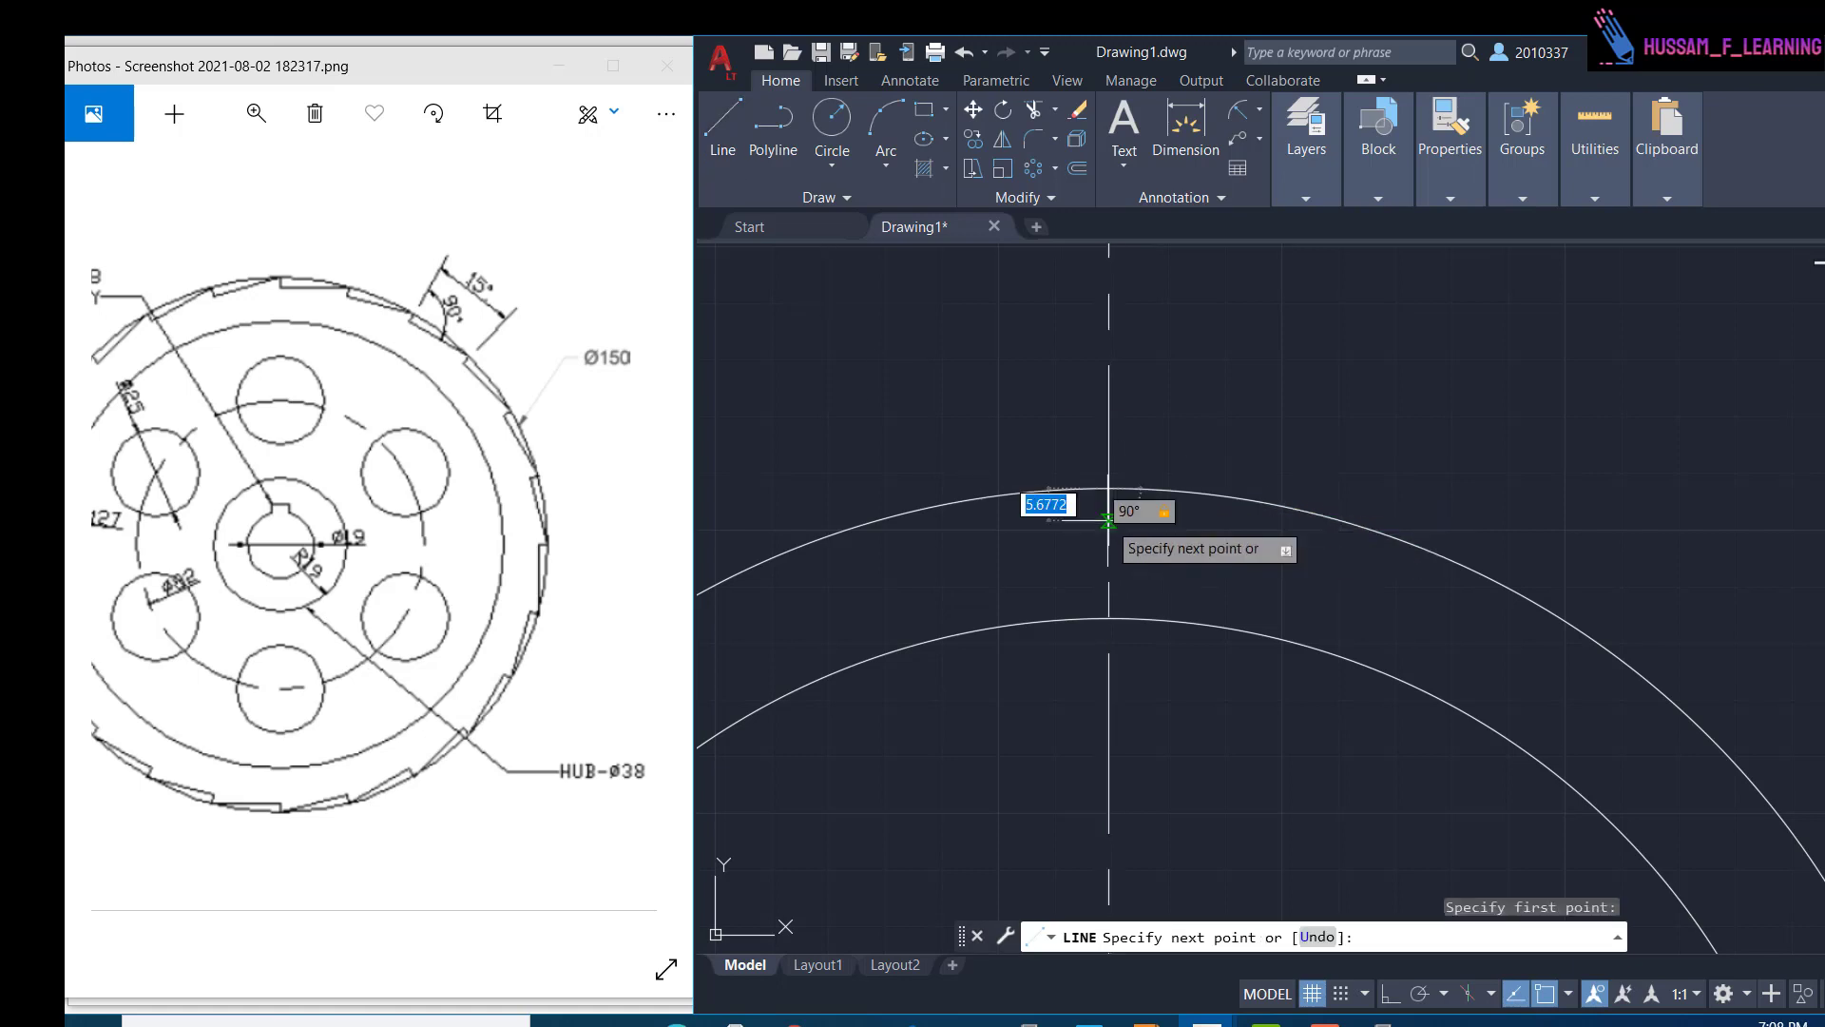
double_click(1216, 493)
key("Escape")
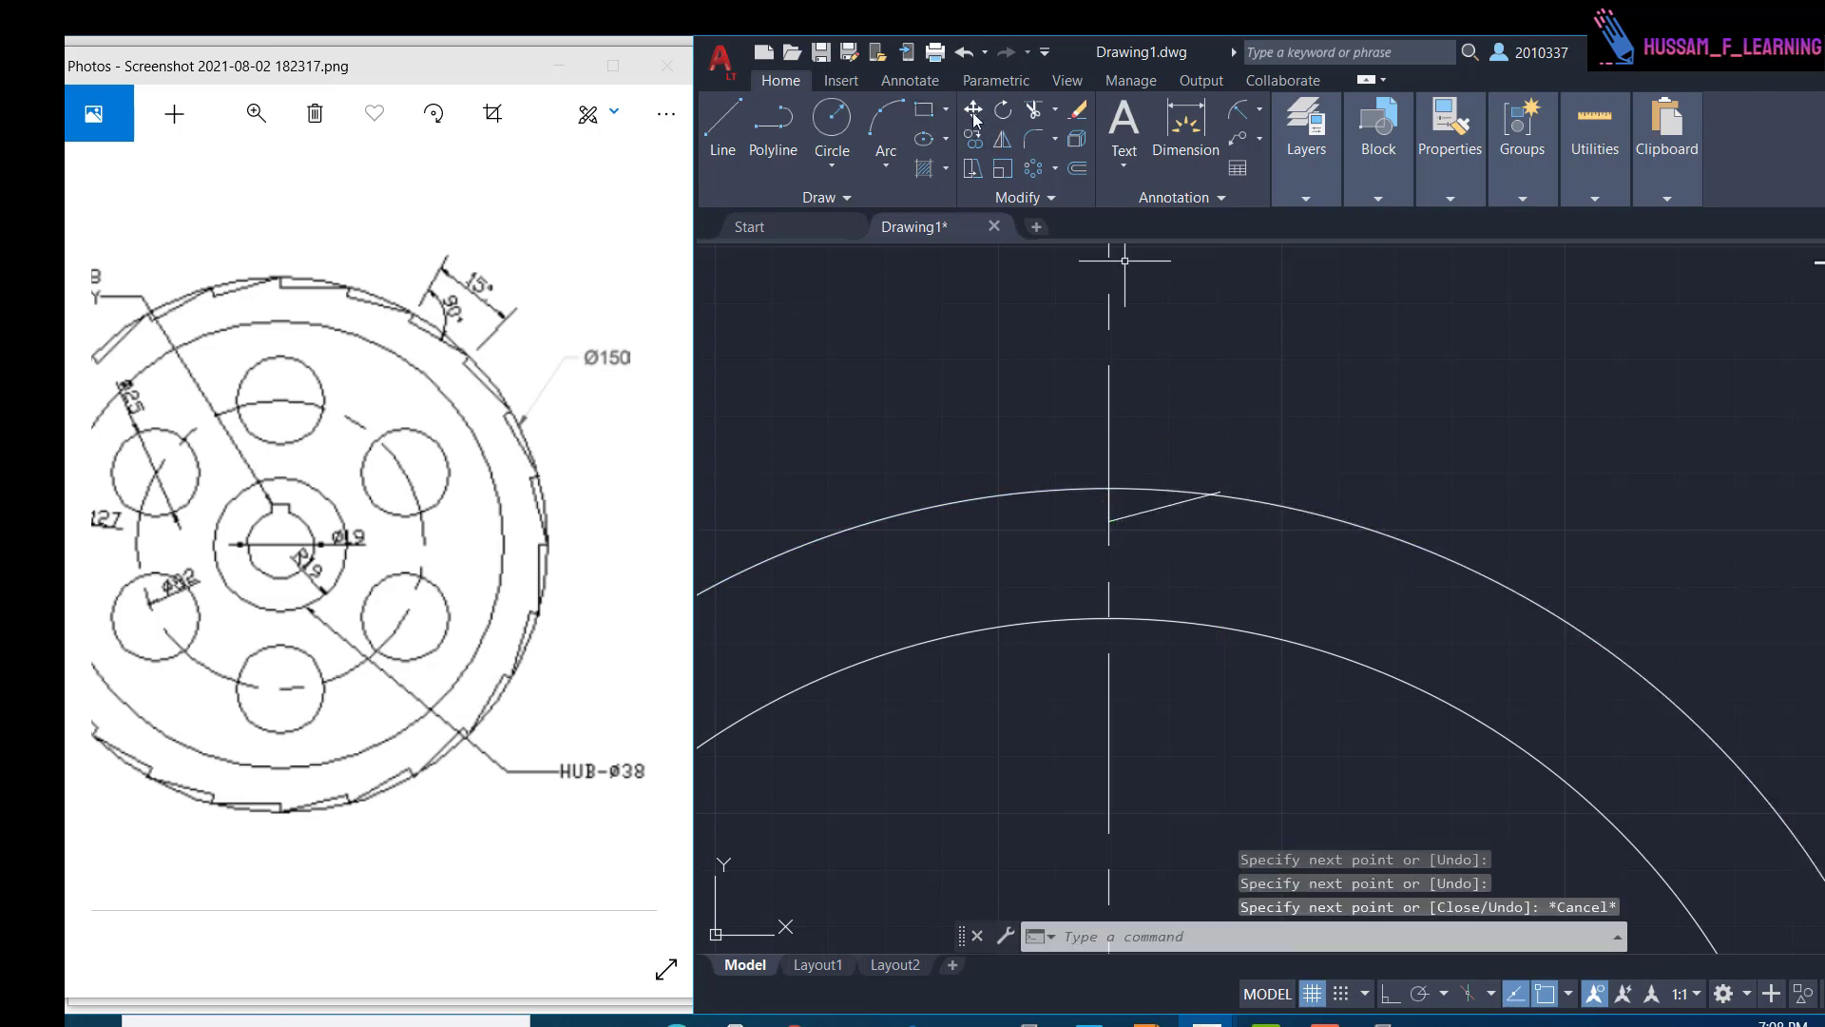
- Trim the end of the slanted tooth line that extends beyond the outer circle
left_click(1034, 111)
scroll(1238, 509, "up", 4)
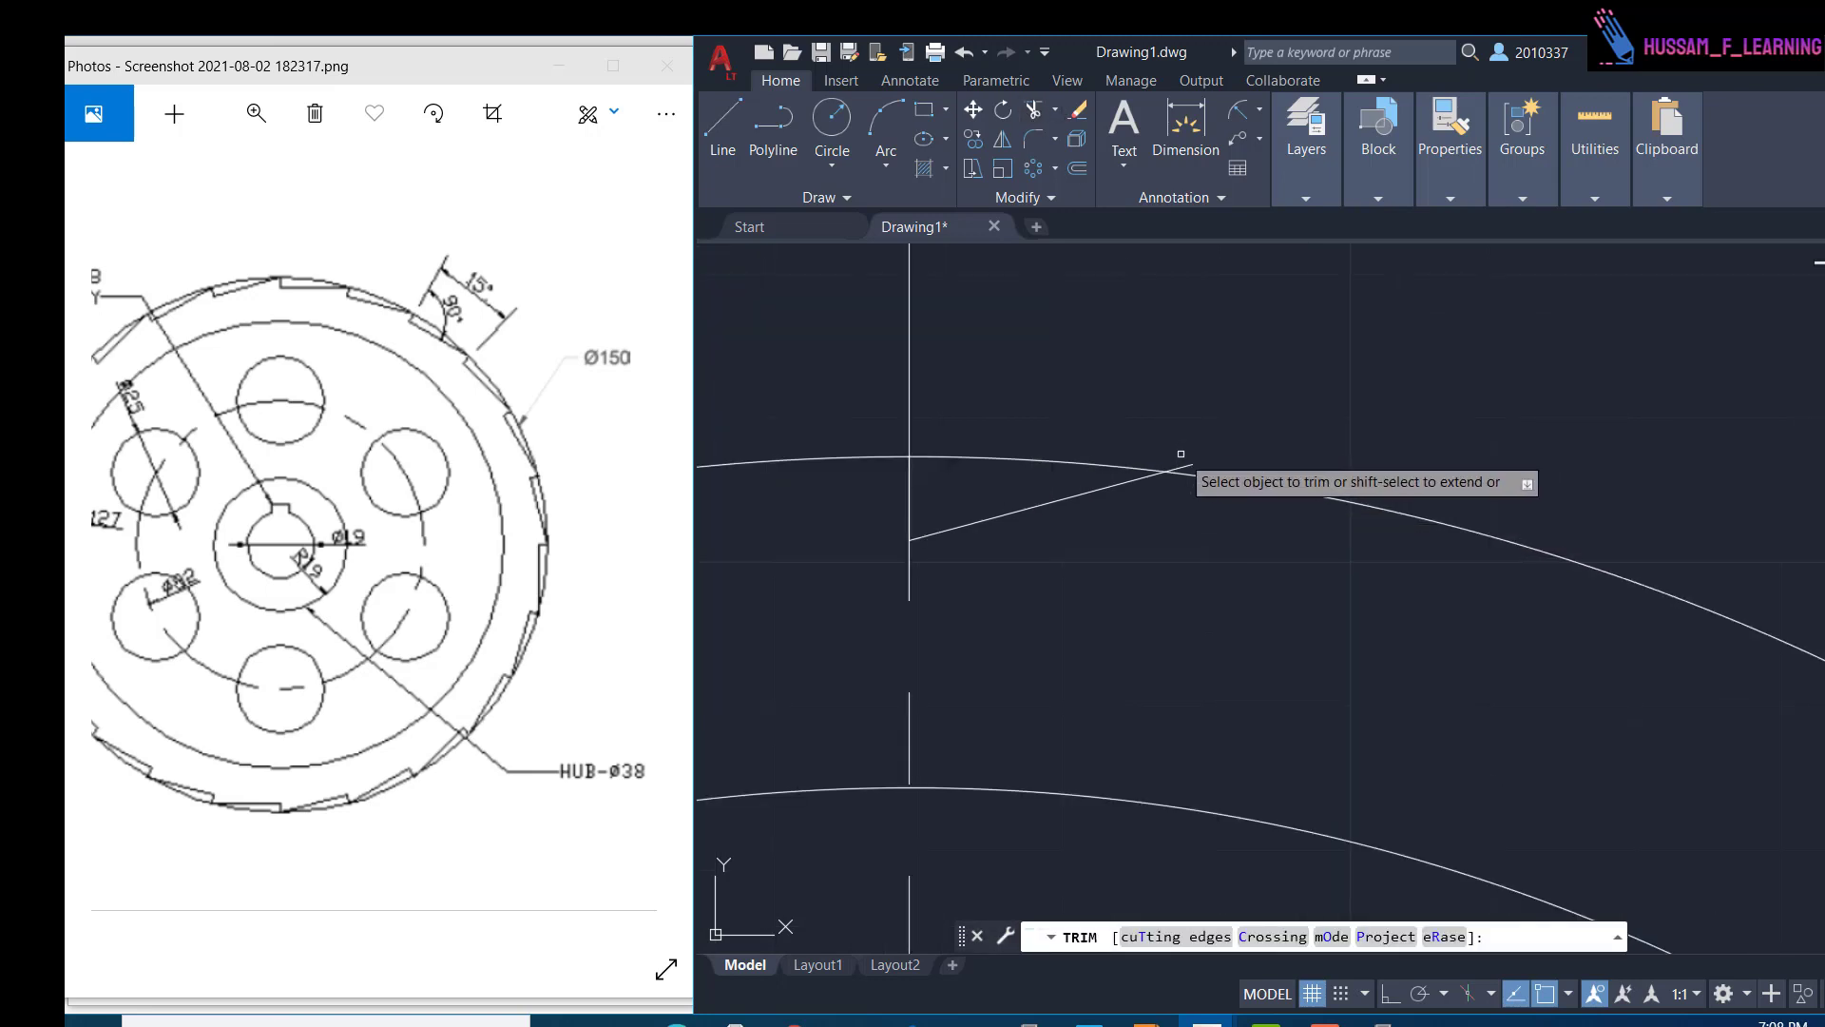
scroll(1138, 579, "down", 3)
middle_click_drag(1136, 579, 1262, 605)
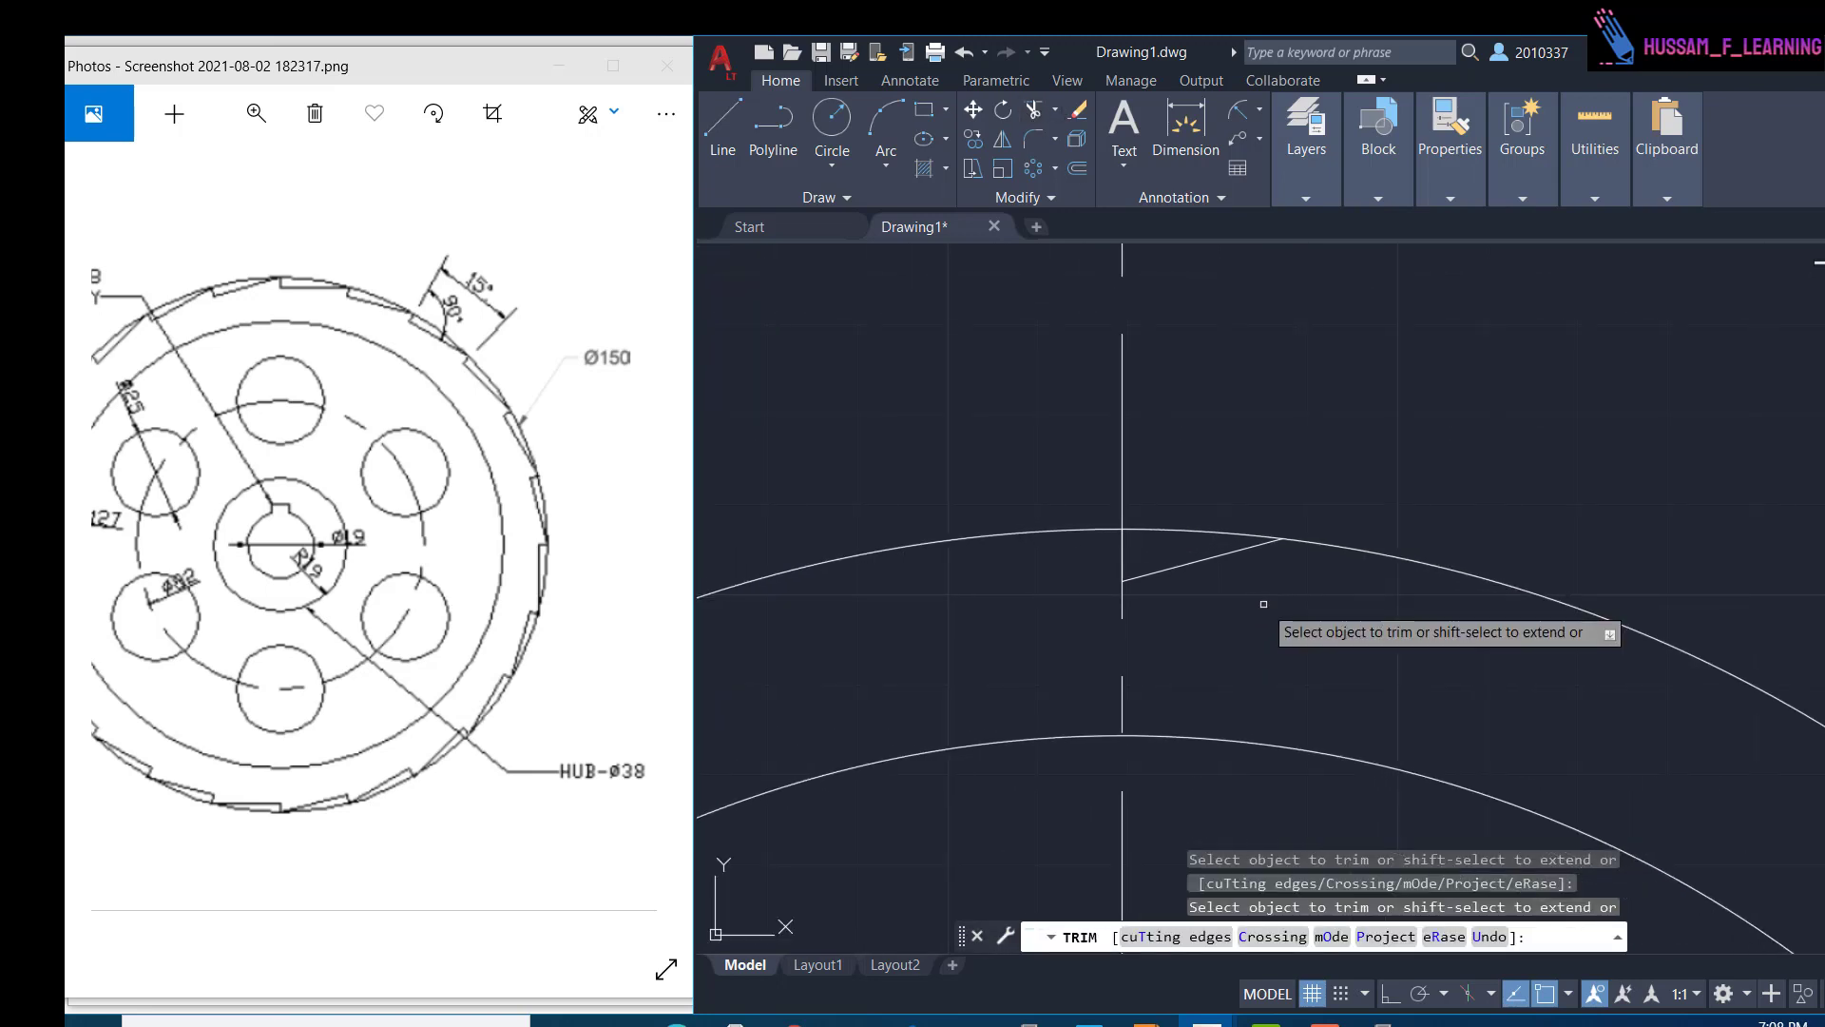
key("Escape")
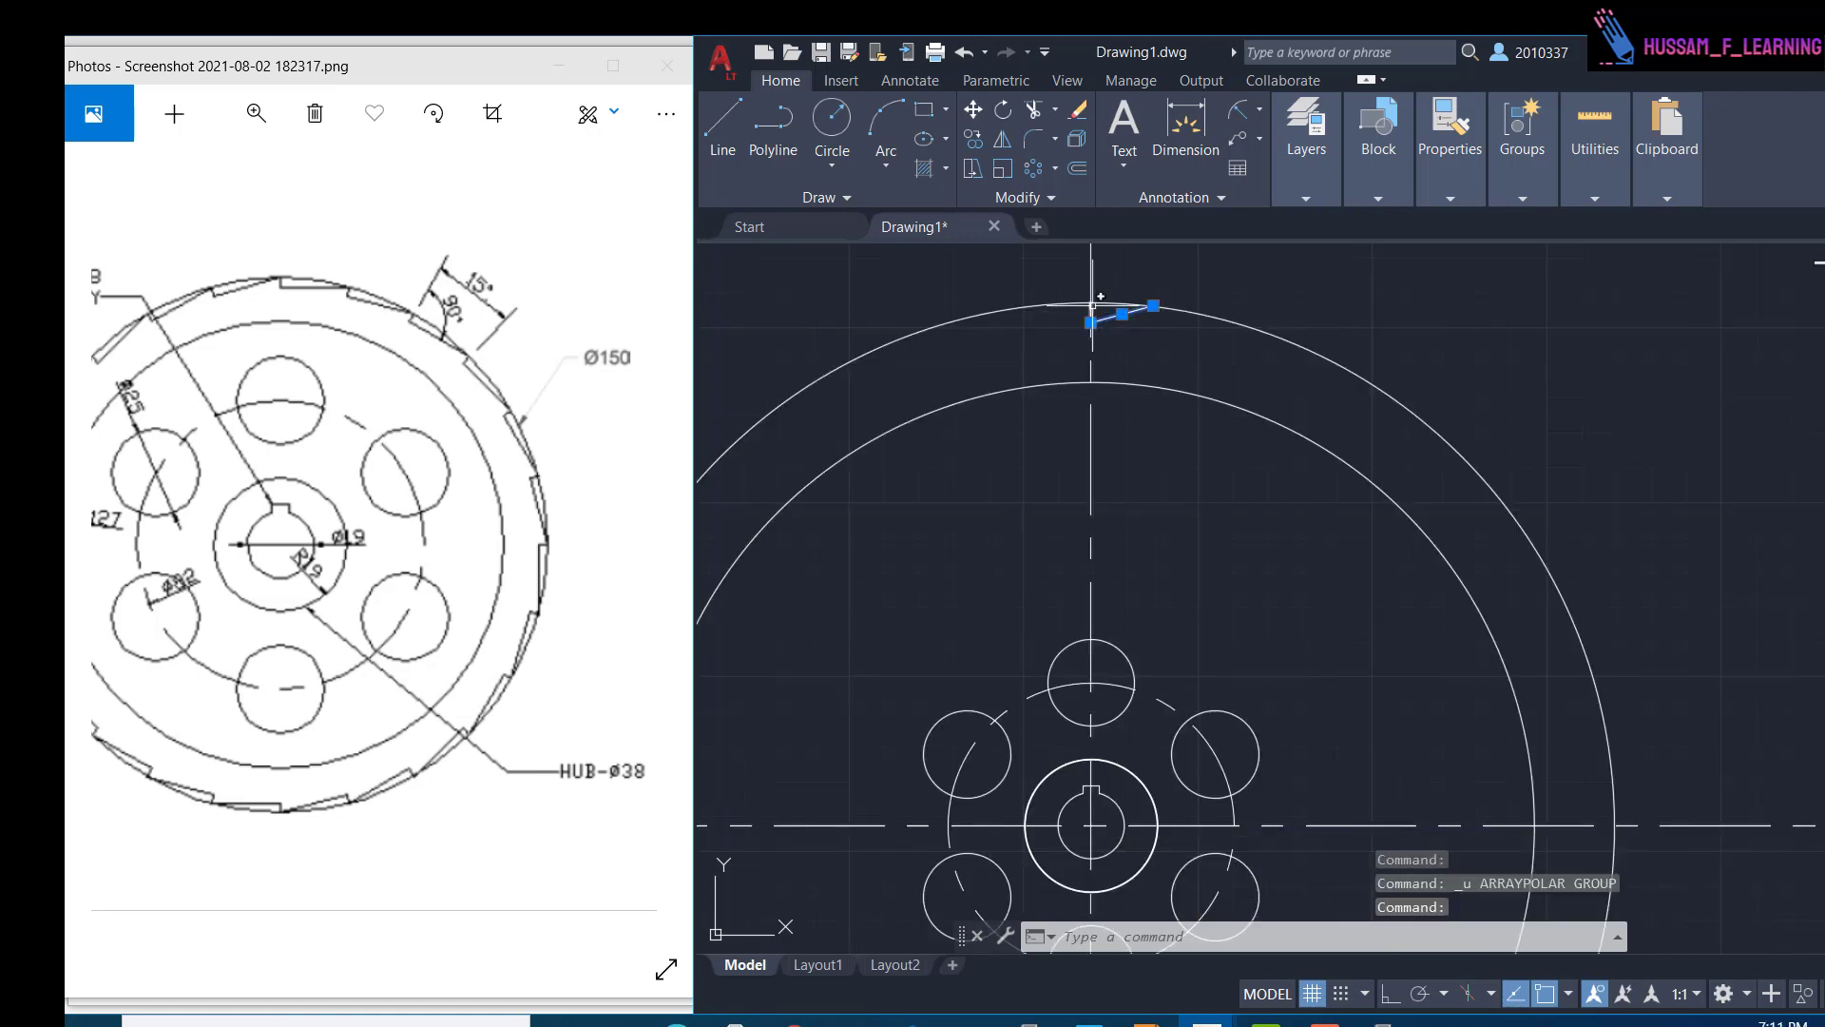
- Create a polar array of both tooth lines around the wheel's center with 60 items over 360°
left_click(1091, 305)
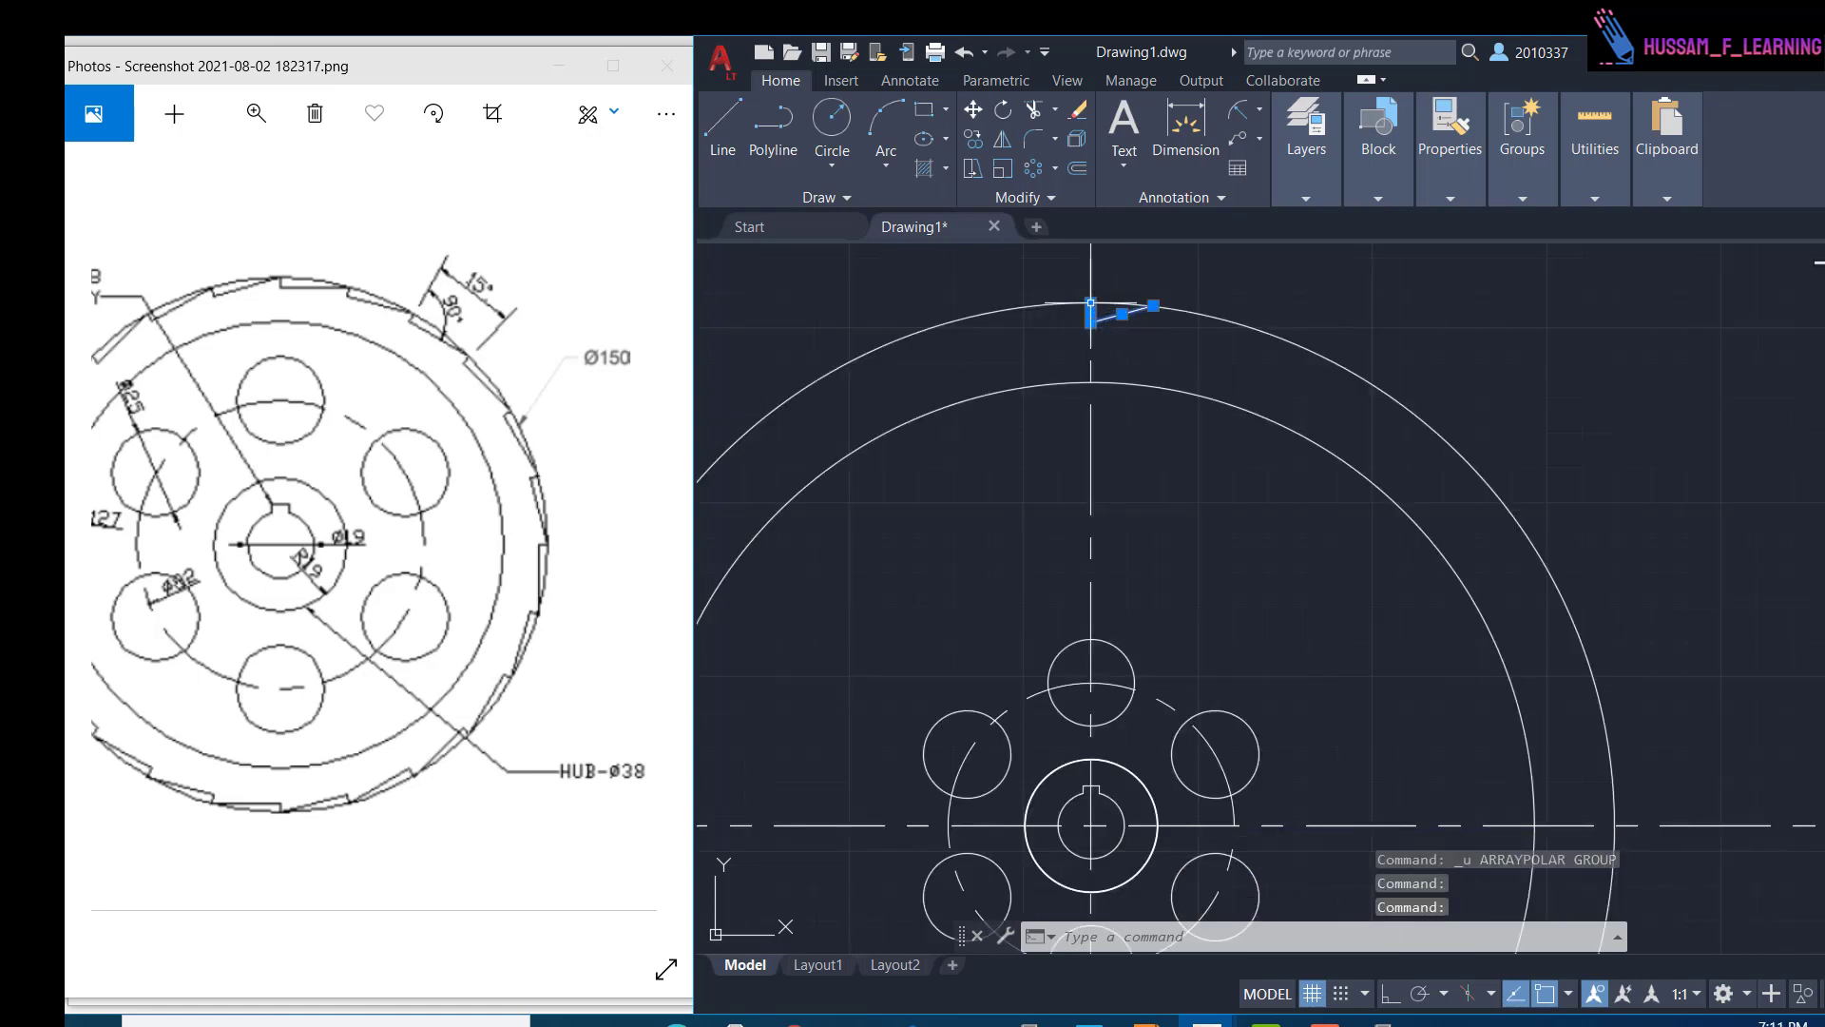
left_click(1040, 171)
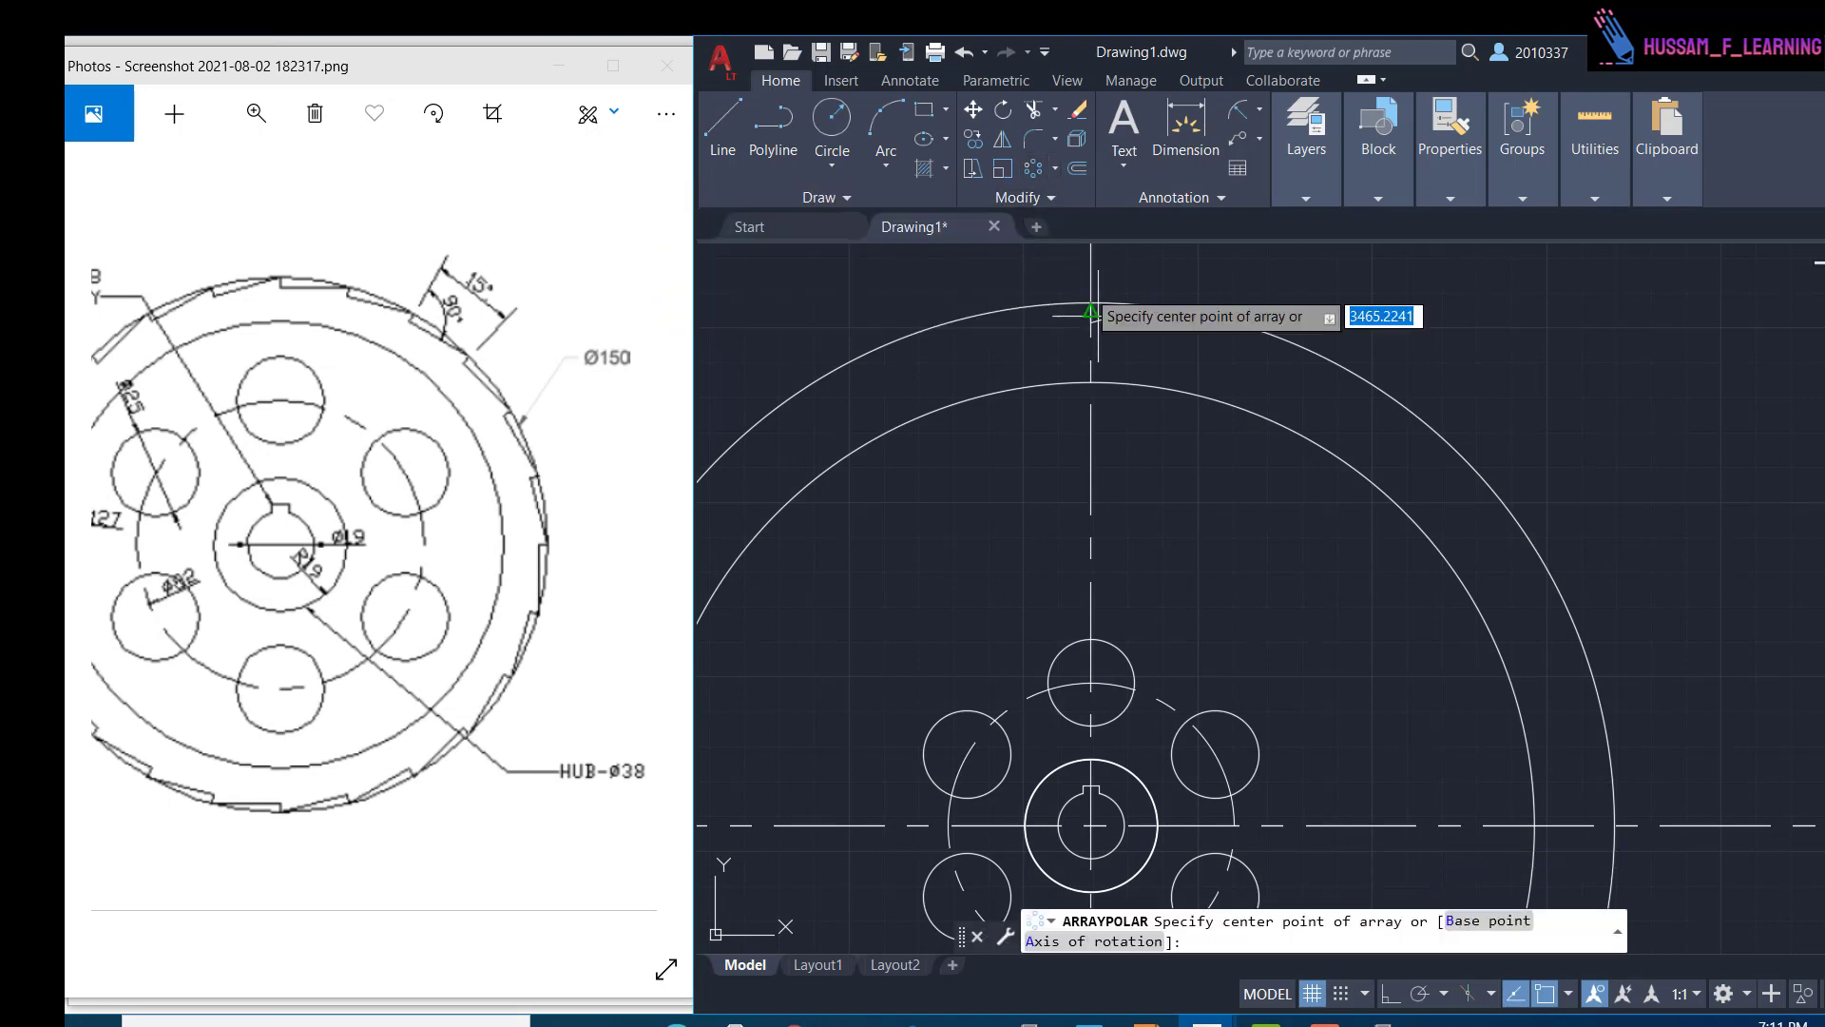
left_click(1090, 825)
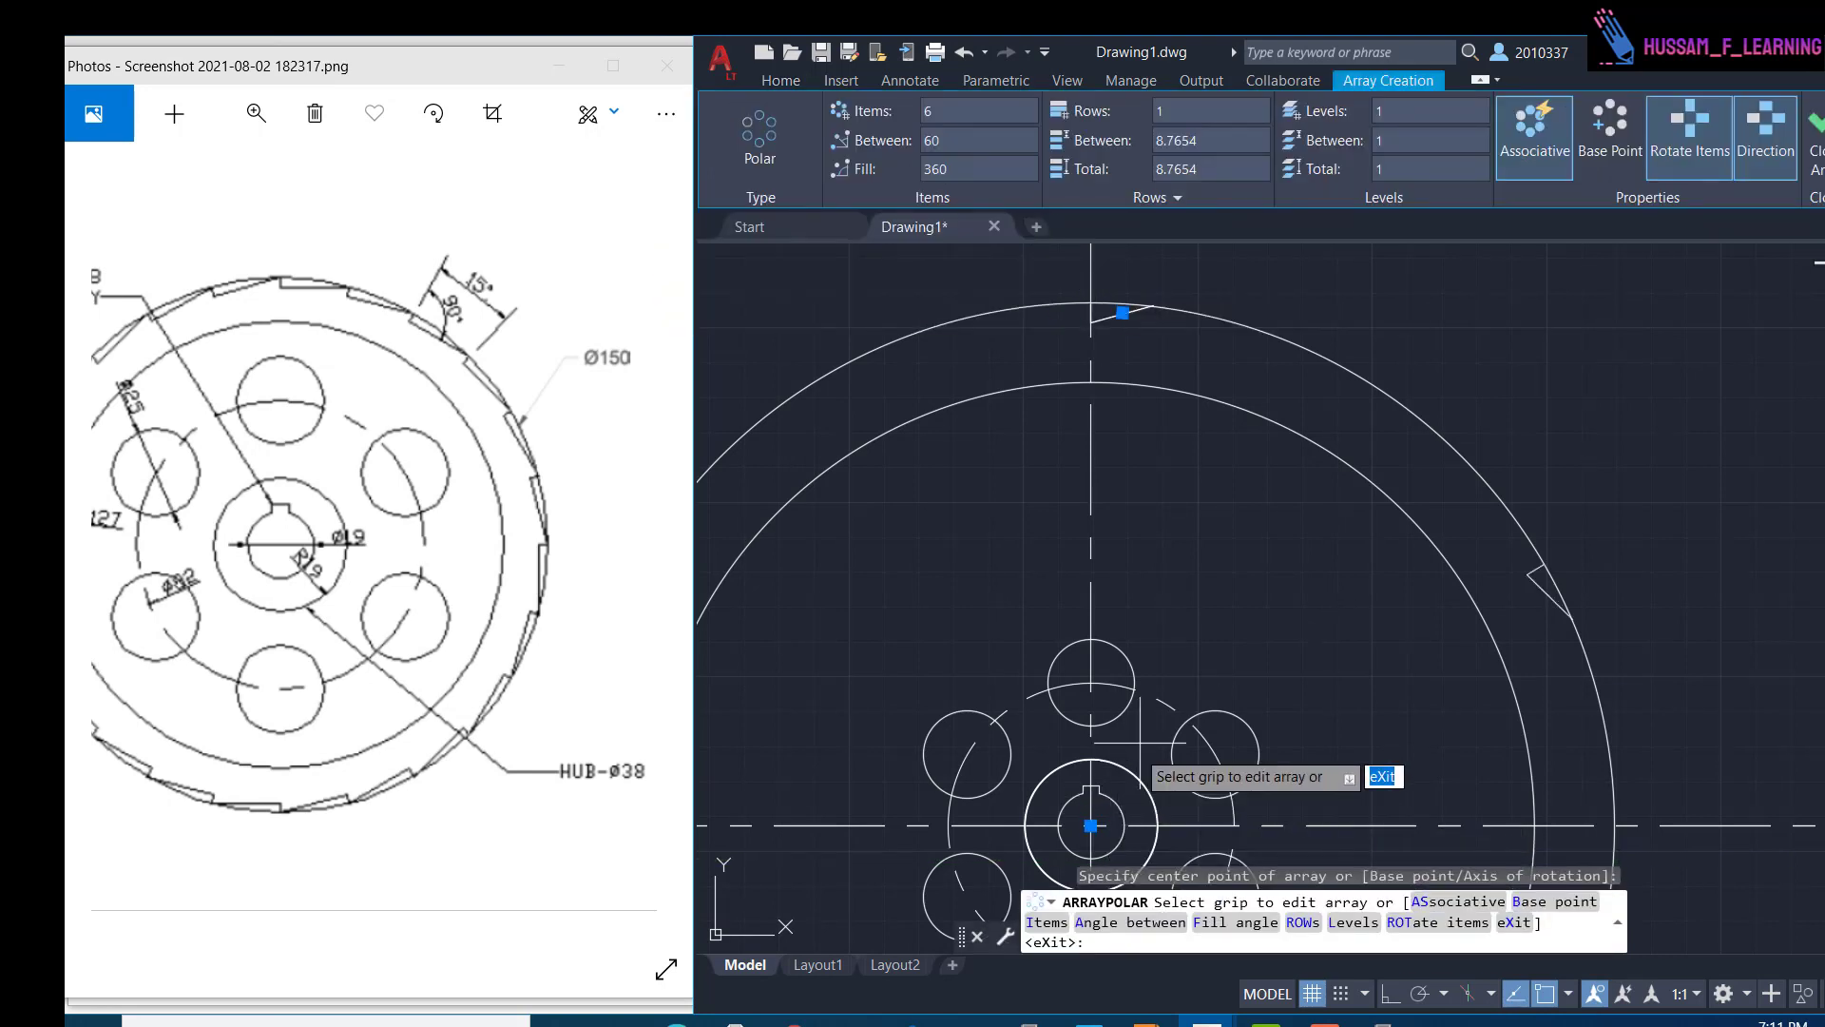
scroll(1385, 503, "down", 3)
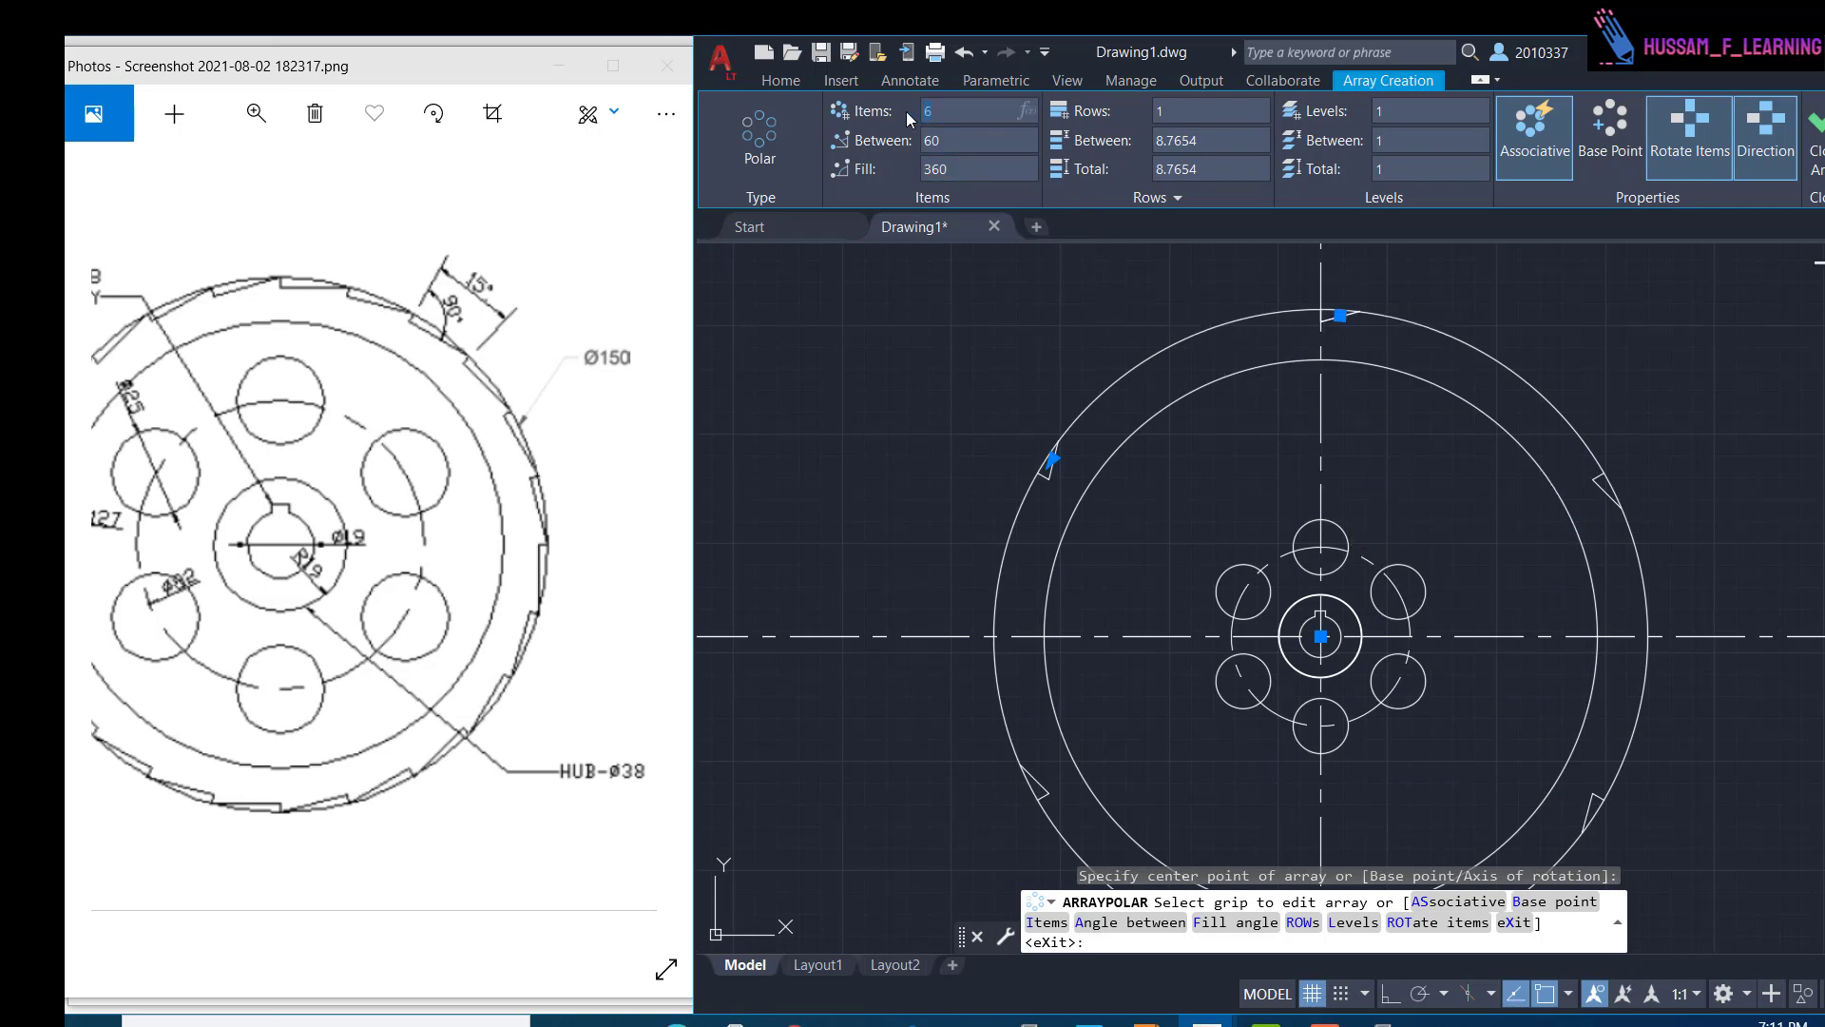
type("0")
key("Return")
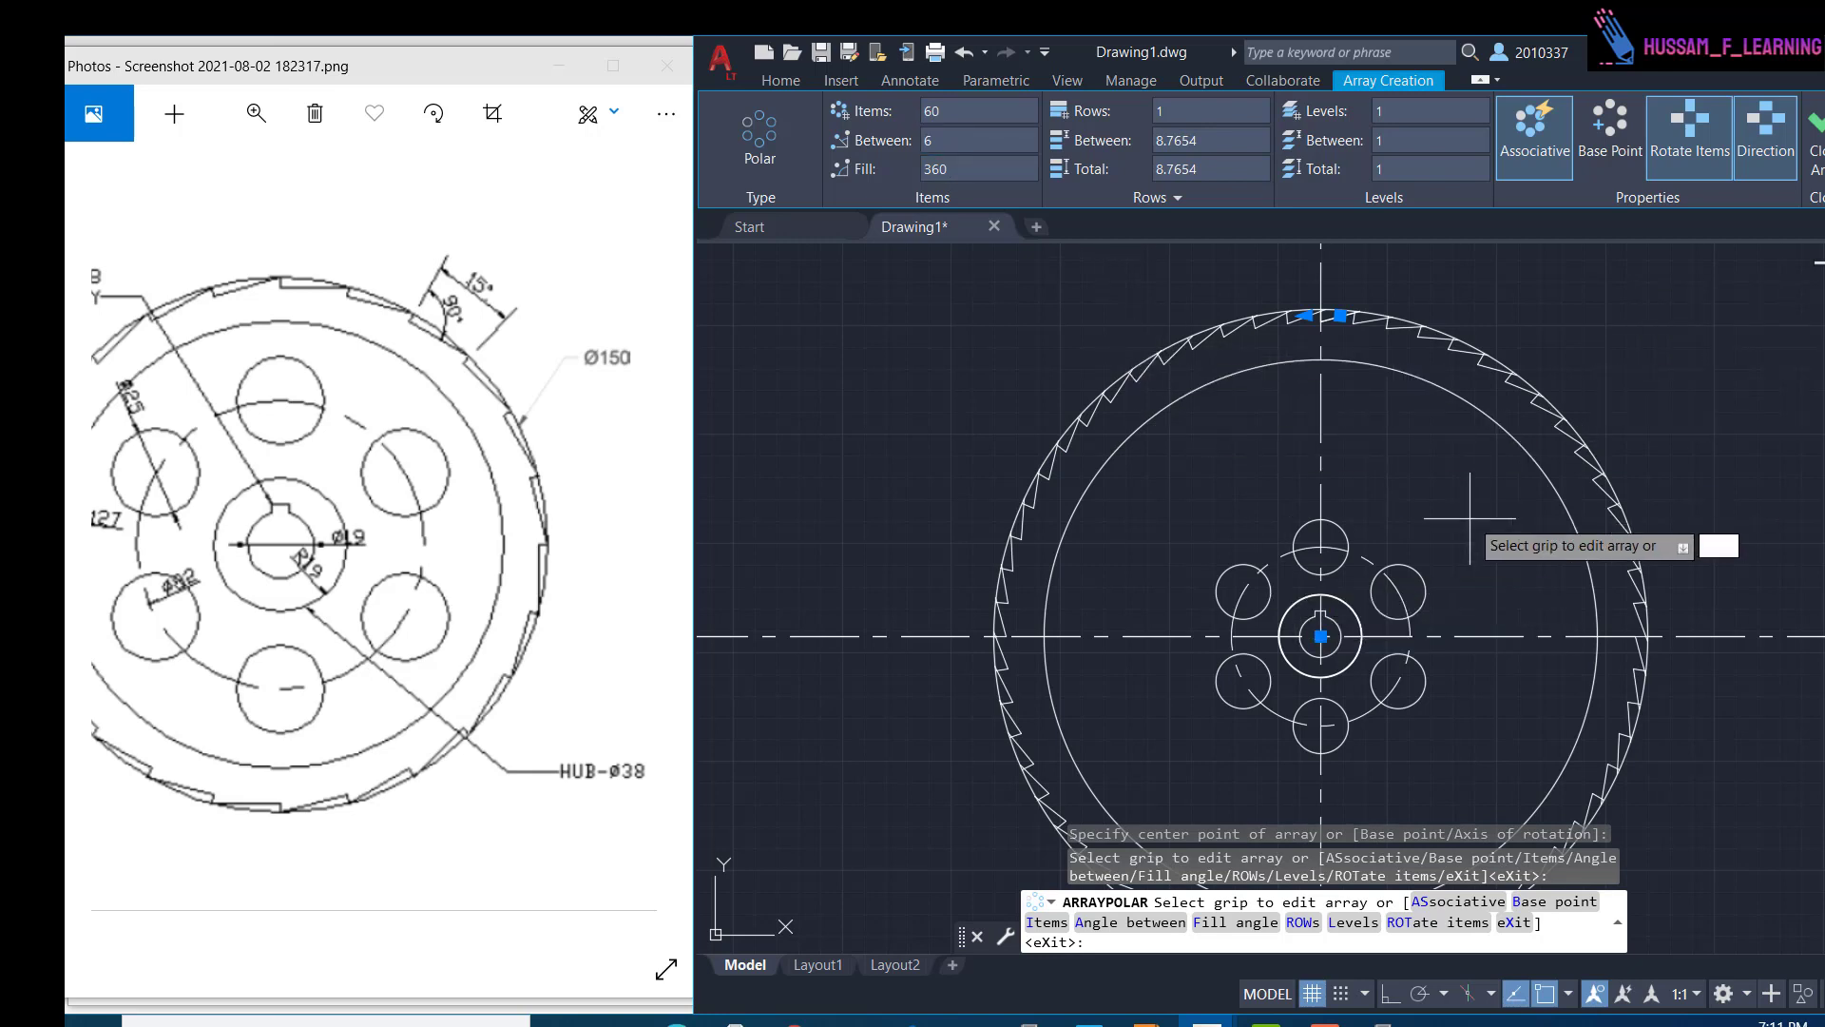
key("Return")
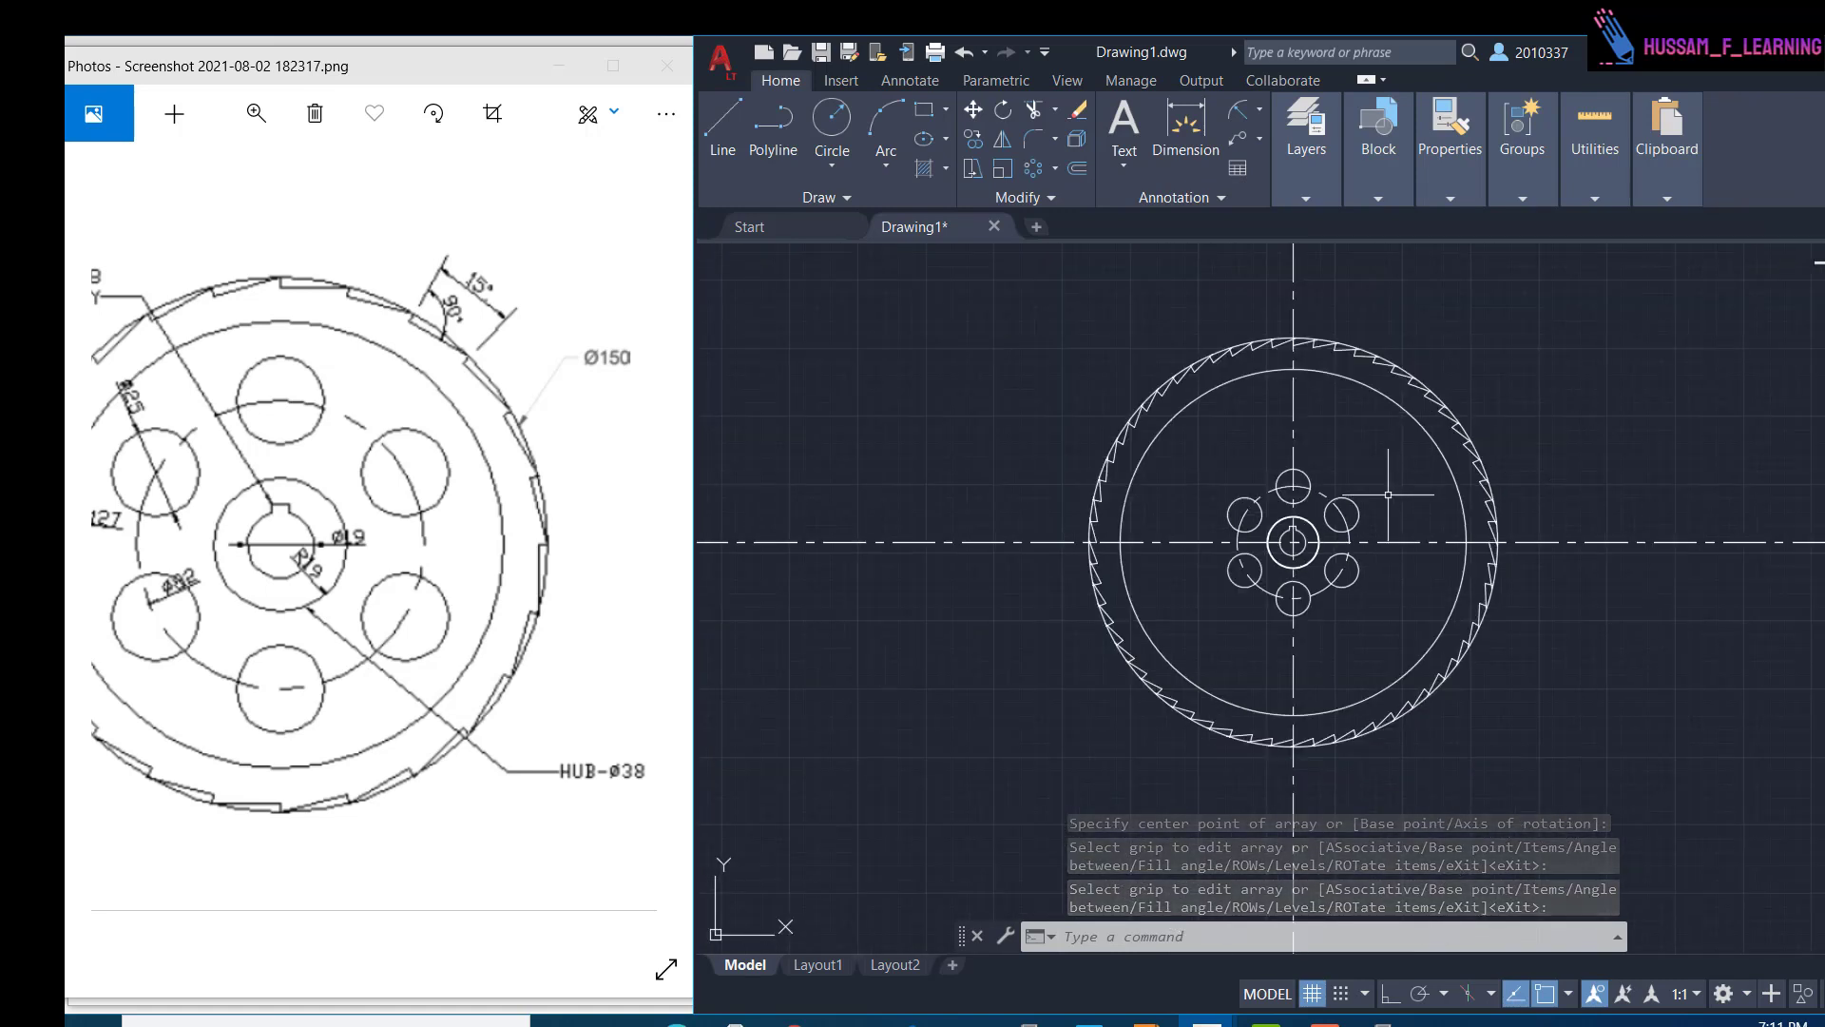
- Move the reference image window slightly so more of its dimension labels and the keyway note can be read
mouse_move(1396, 497)
middle_mouse_down()
mouse_move(1368, 485)
mouse_move(1260, 535)
middle_mouse_up()
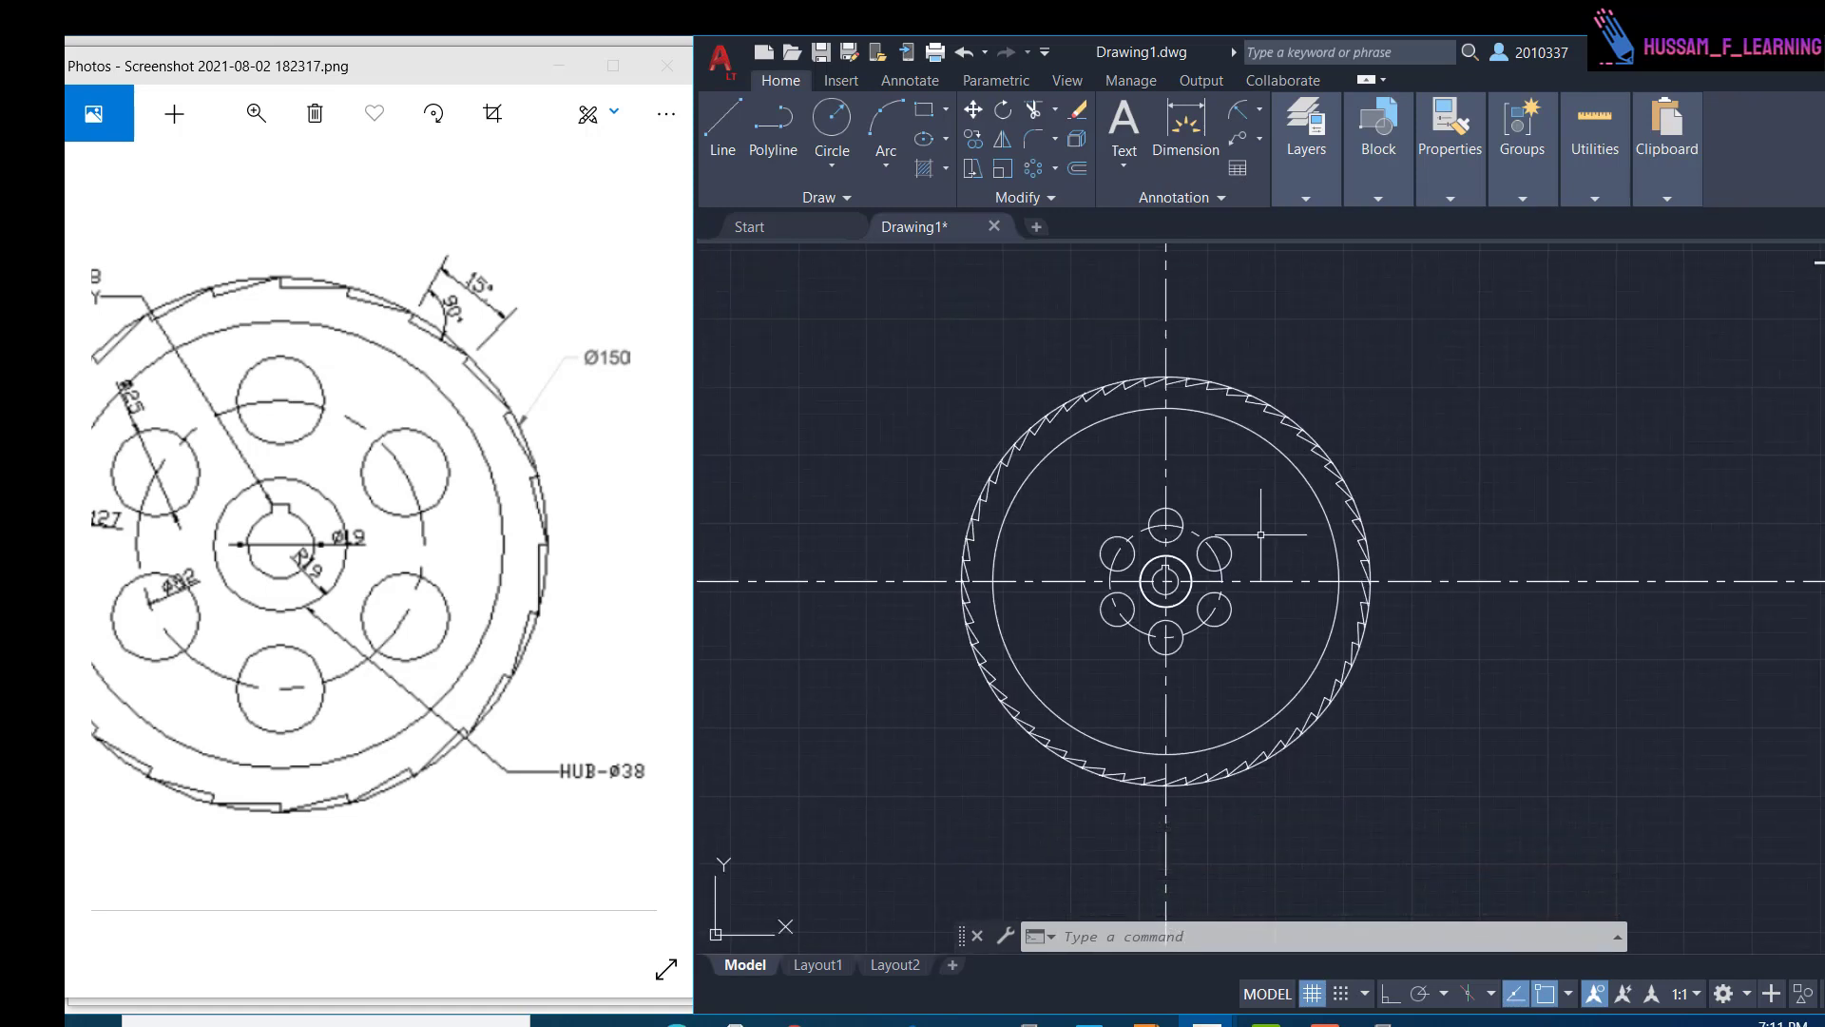
scroll(1260, 536, "up", 2)
scroll(1254, 536, "down", 2)
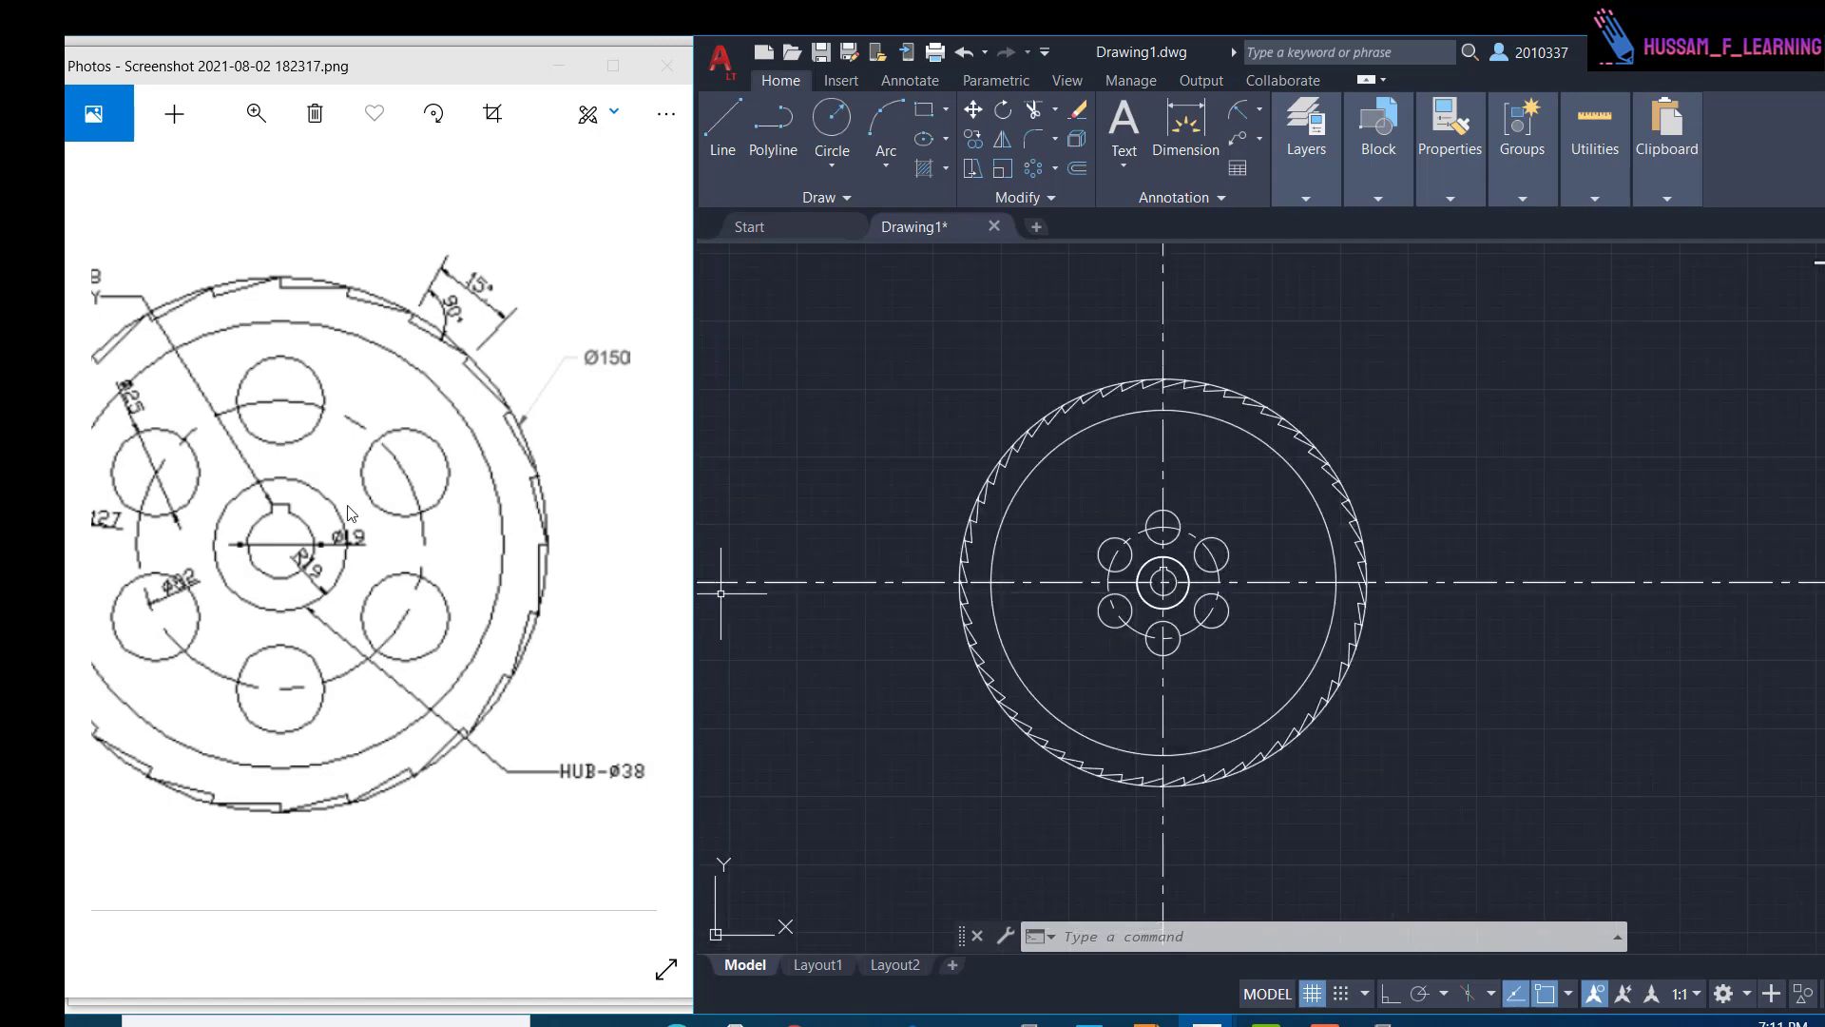
left_click_drag(323, 65, 355, 47)
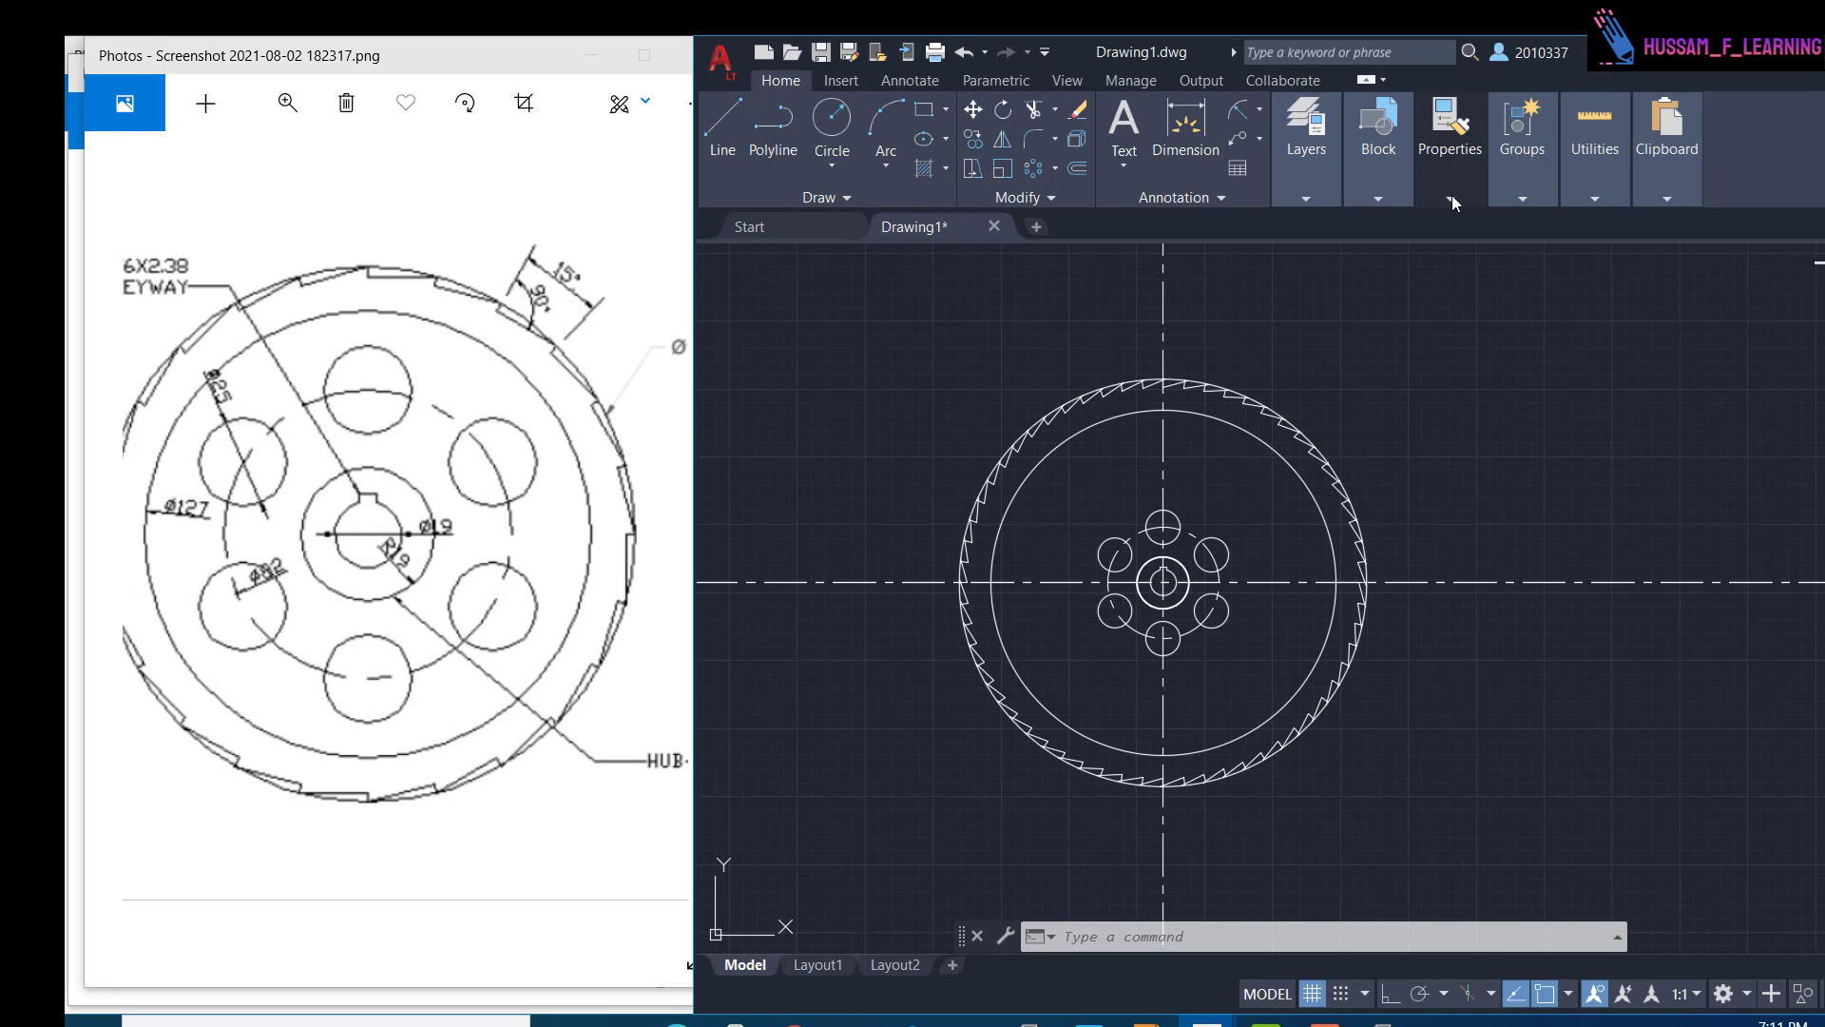
- Set the current object color to green
left_click(1460, 197)
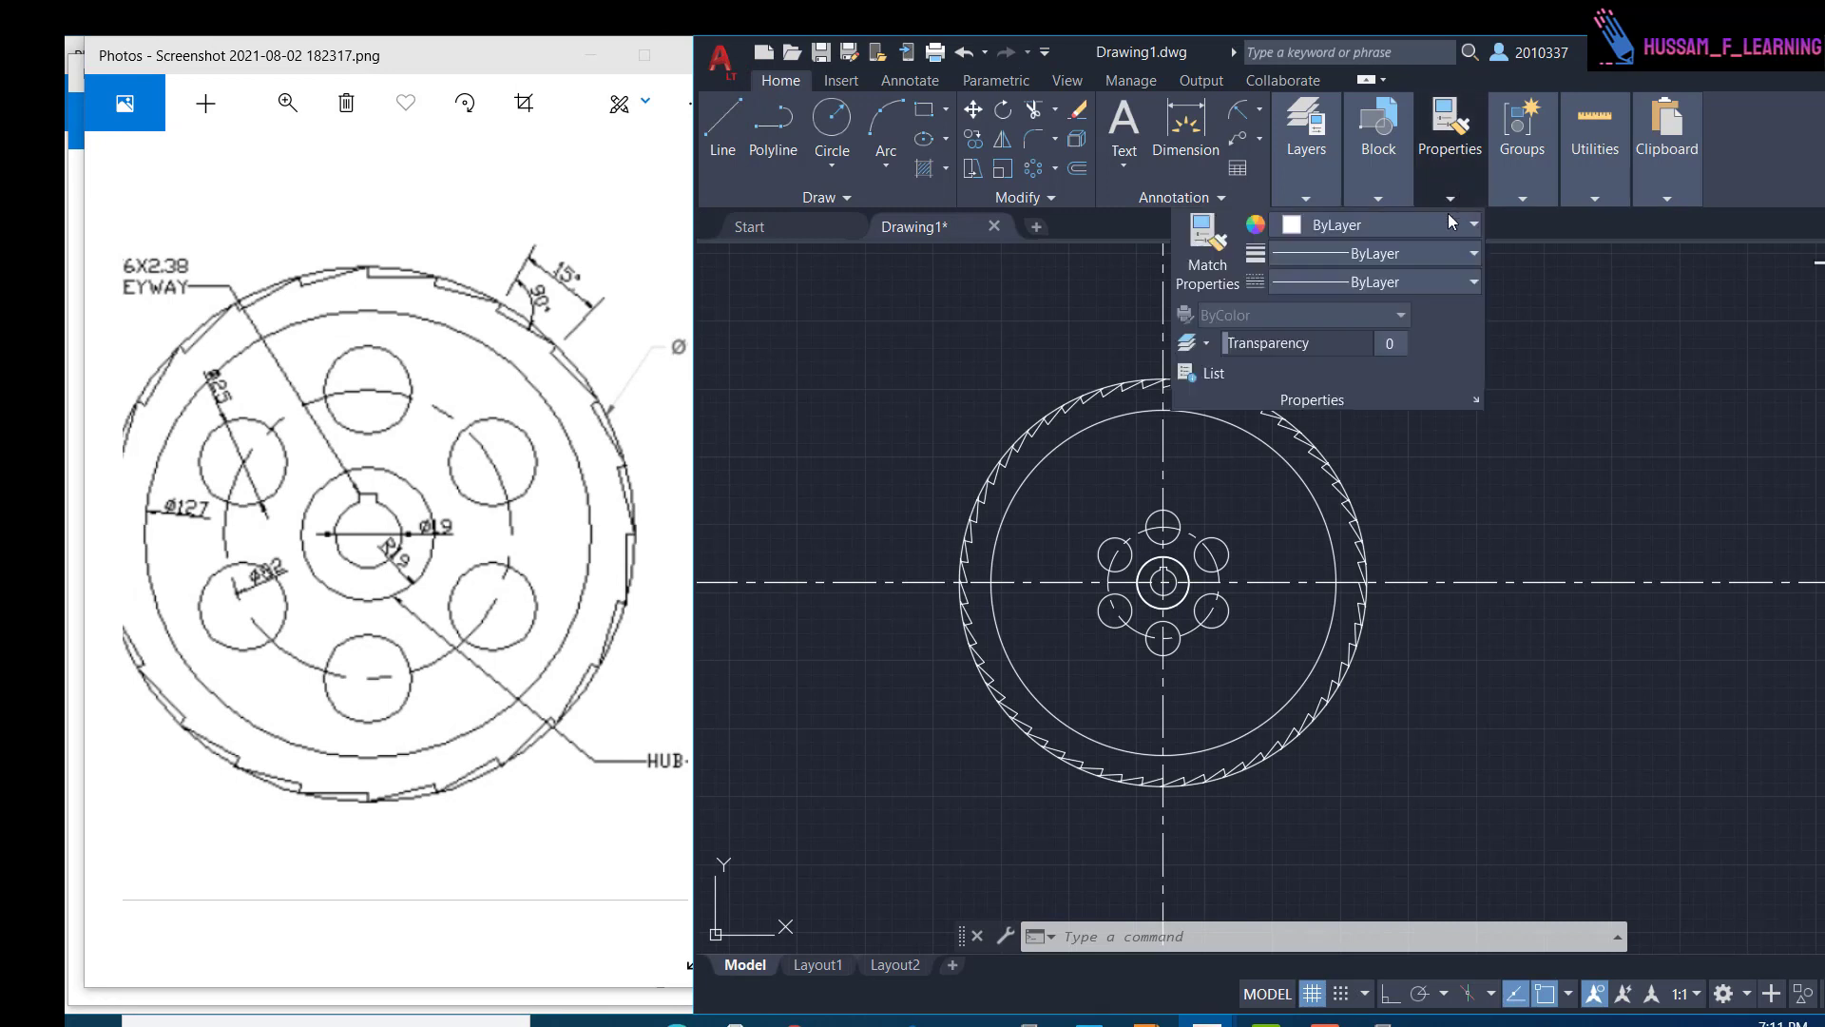
left_click(1401, 226)
left_click(1323, 466)
left_click(1474, 493)
left_click(1474, 495)
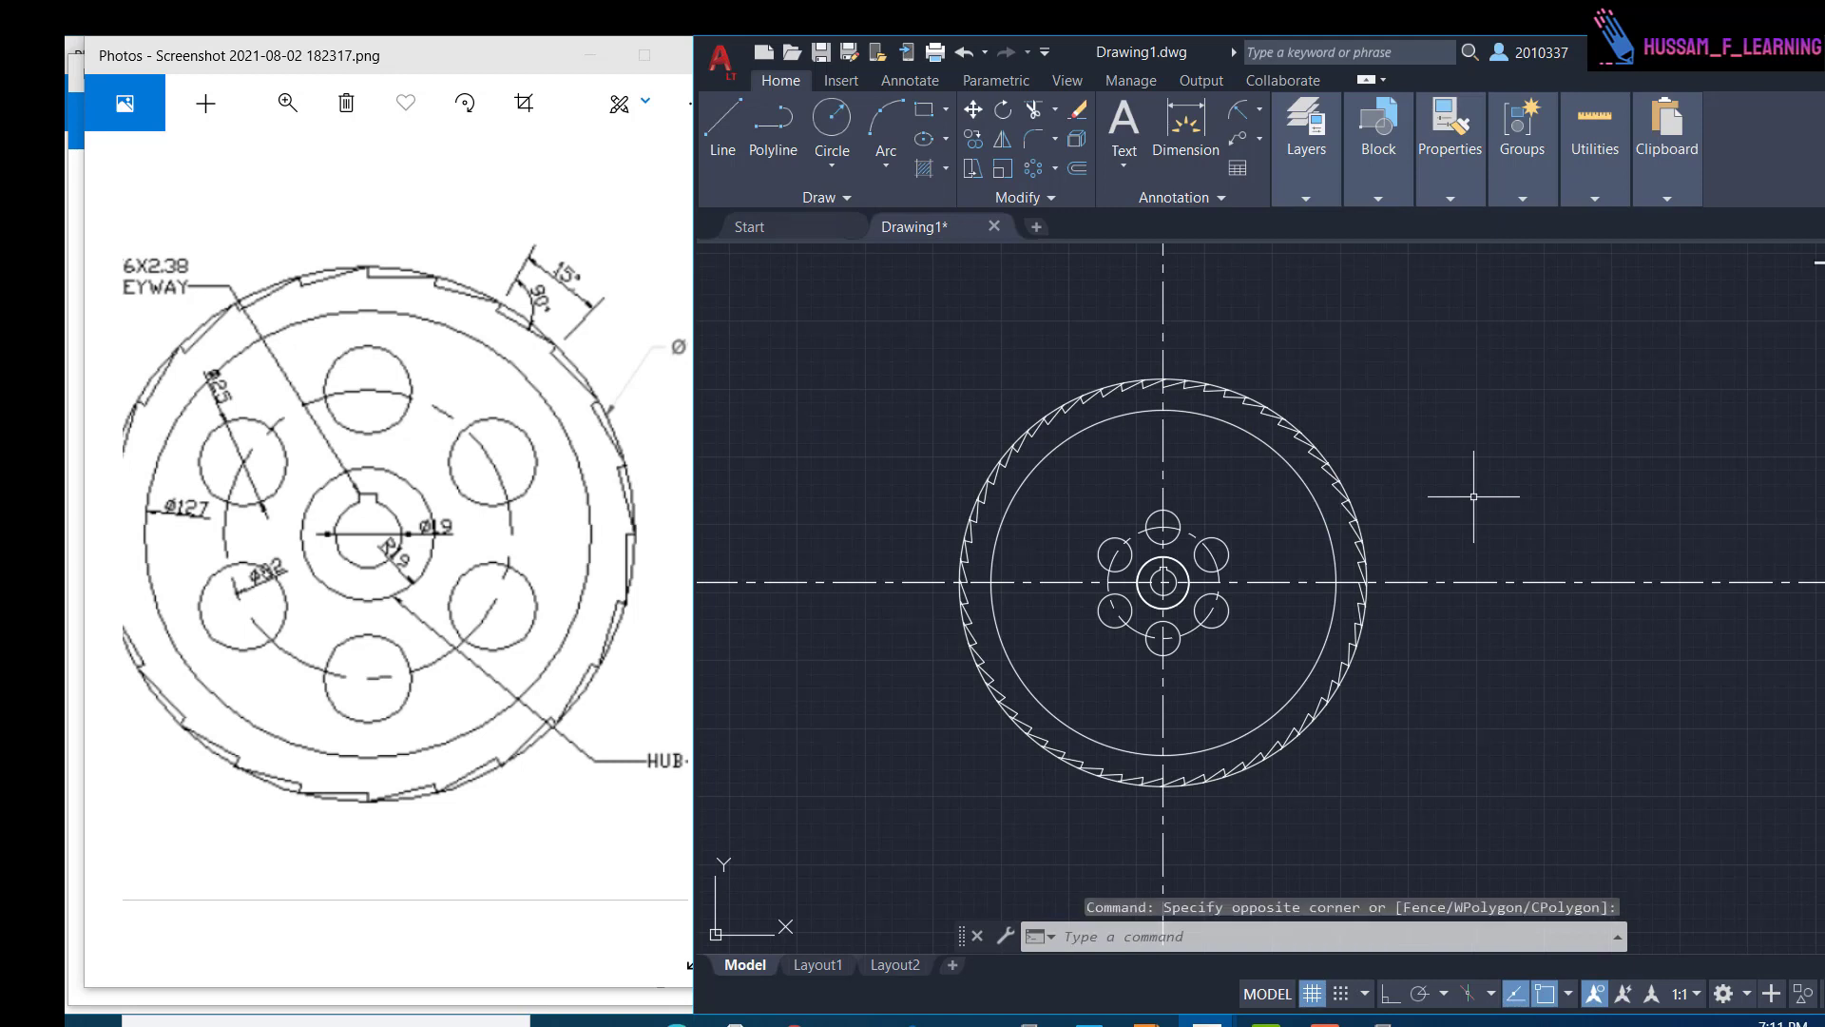
- Add diameter dimensions to the outer toothed circle and the rim's inner circle, placing both texts outside the wheel at its upper right
left_click(1260, 109)
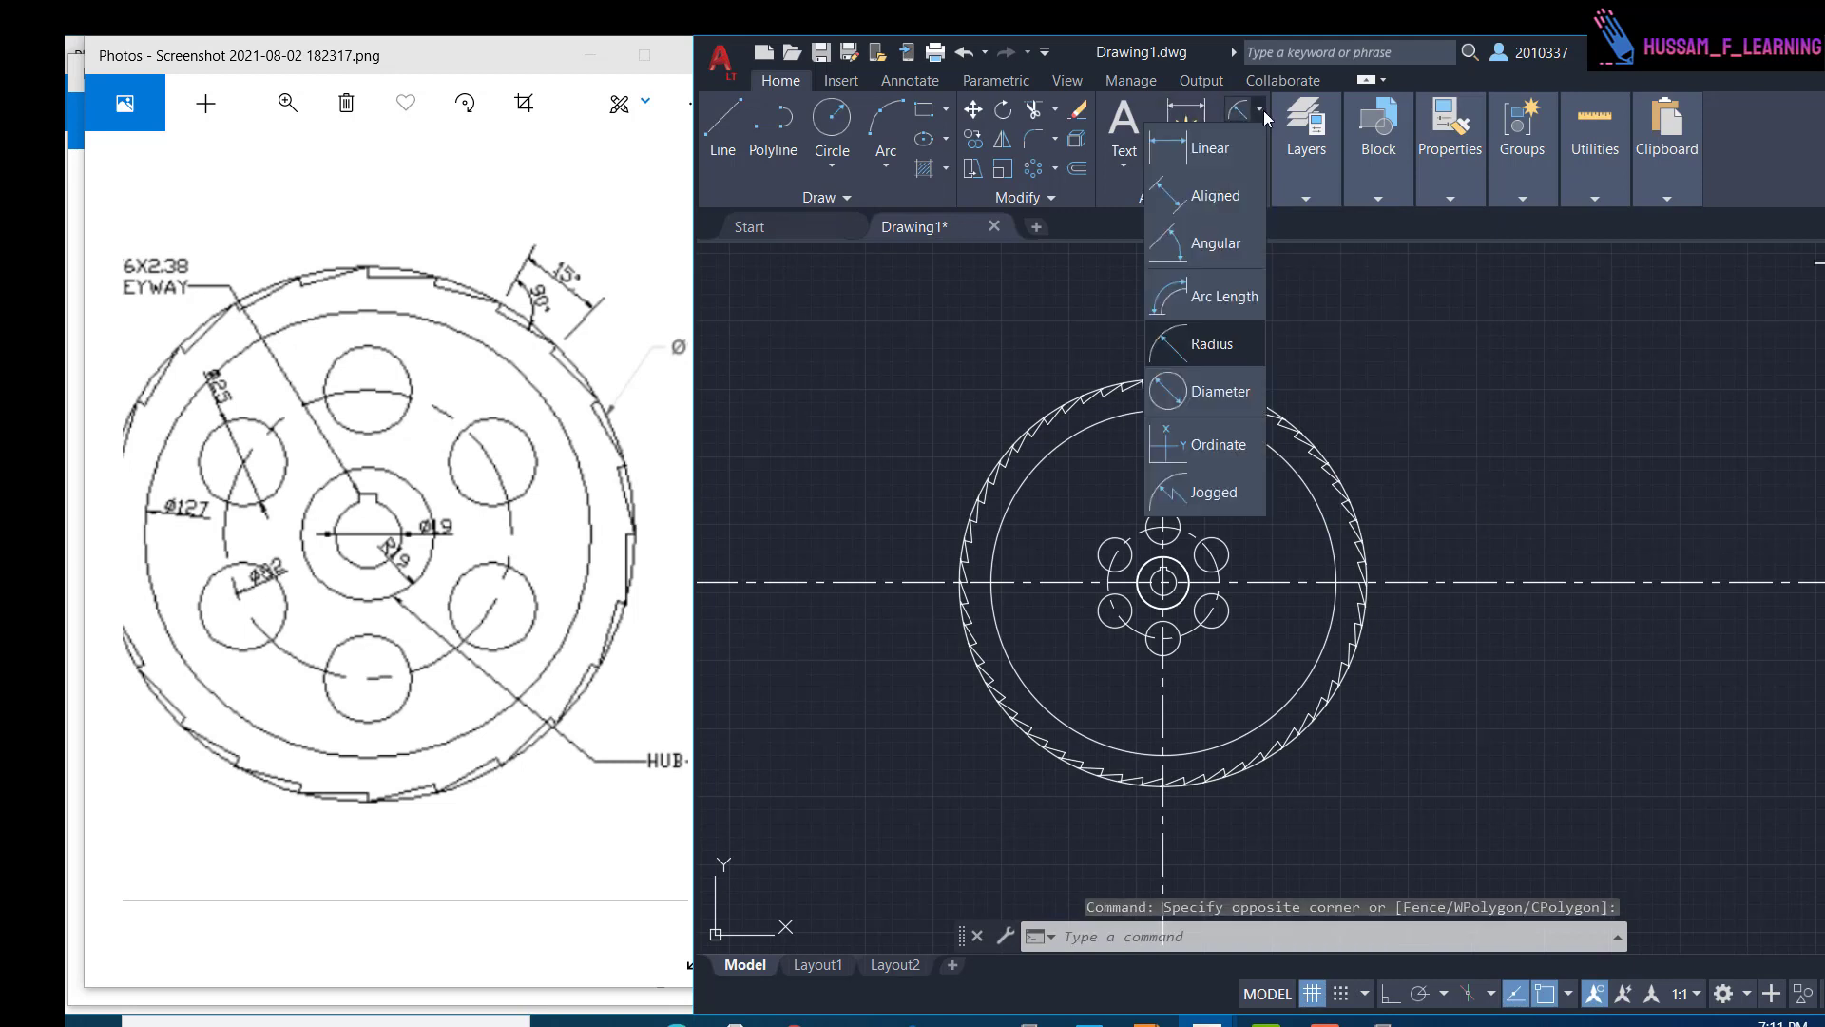
left_click(1228, 390)
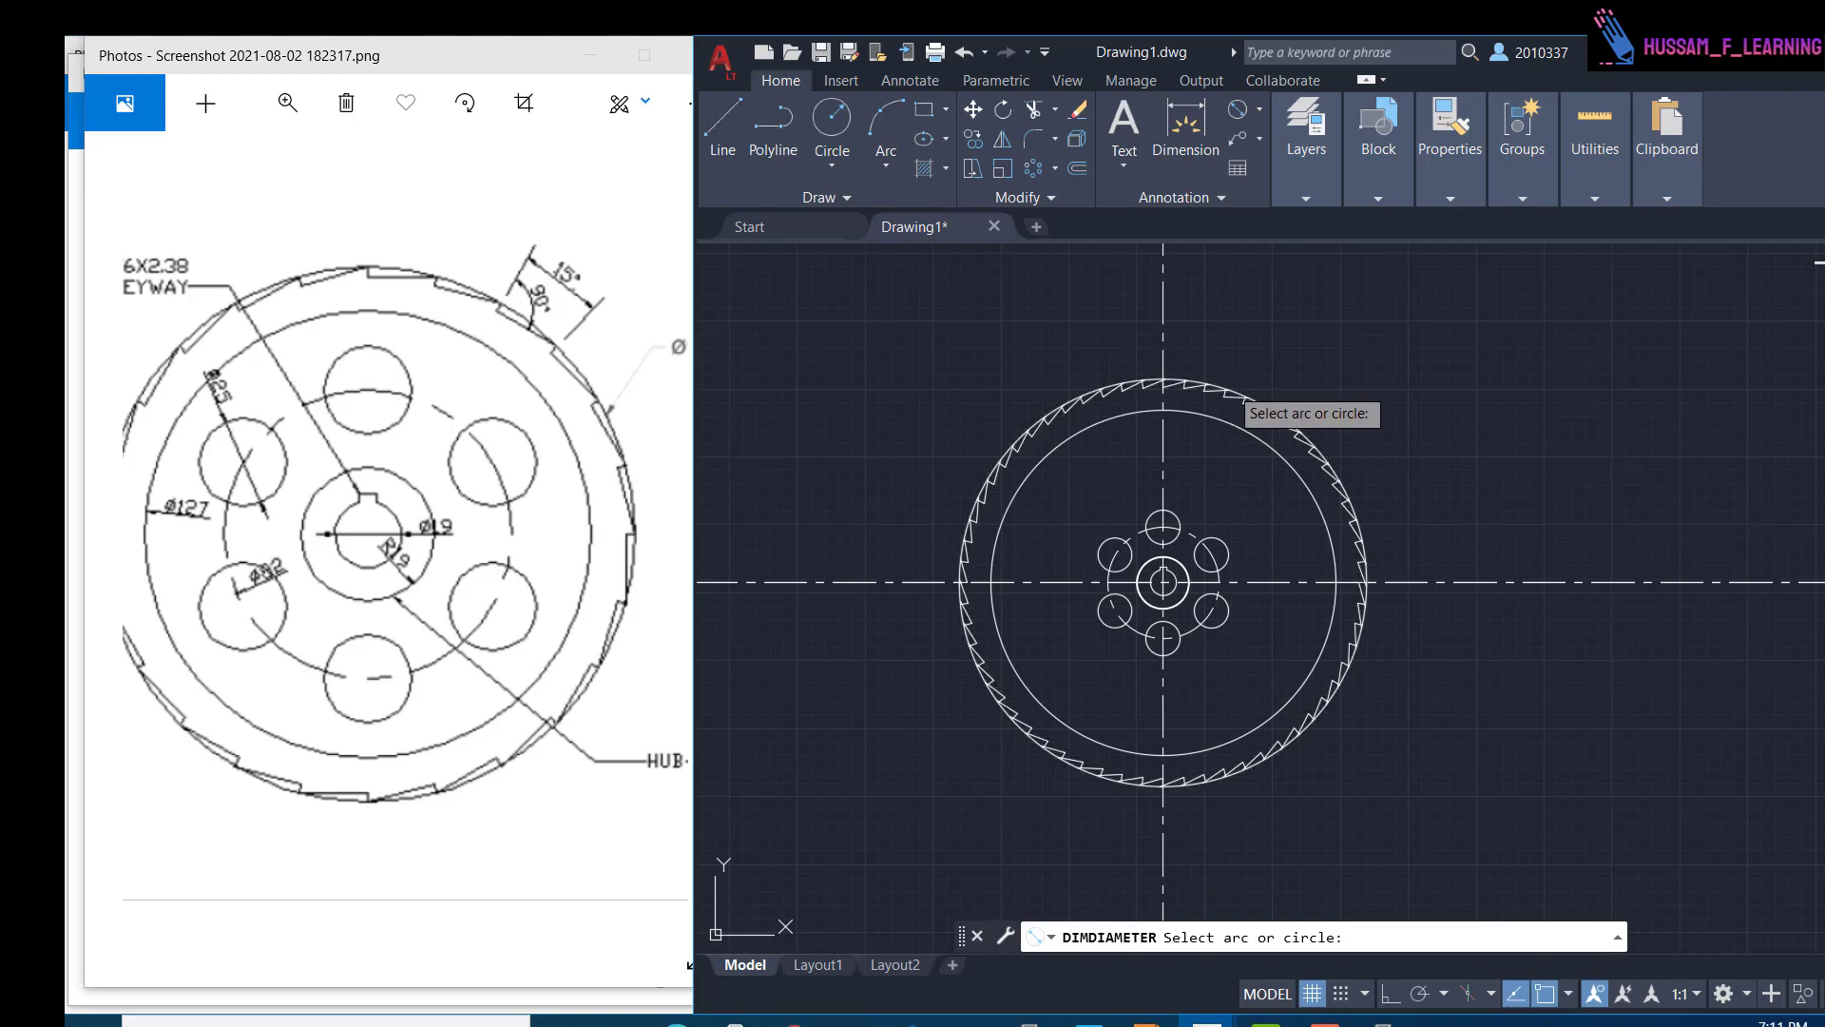
left_click(1235, 390)
left_click(1378, 371)
scroll(1307, 487, "up", 2)
key("Return")
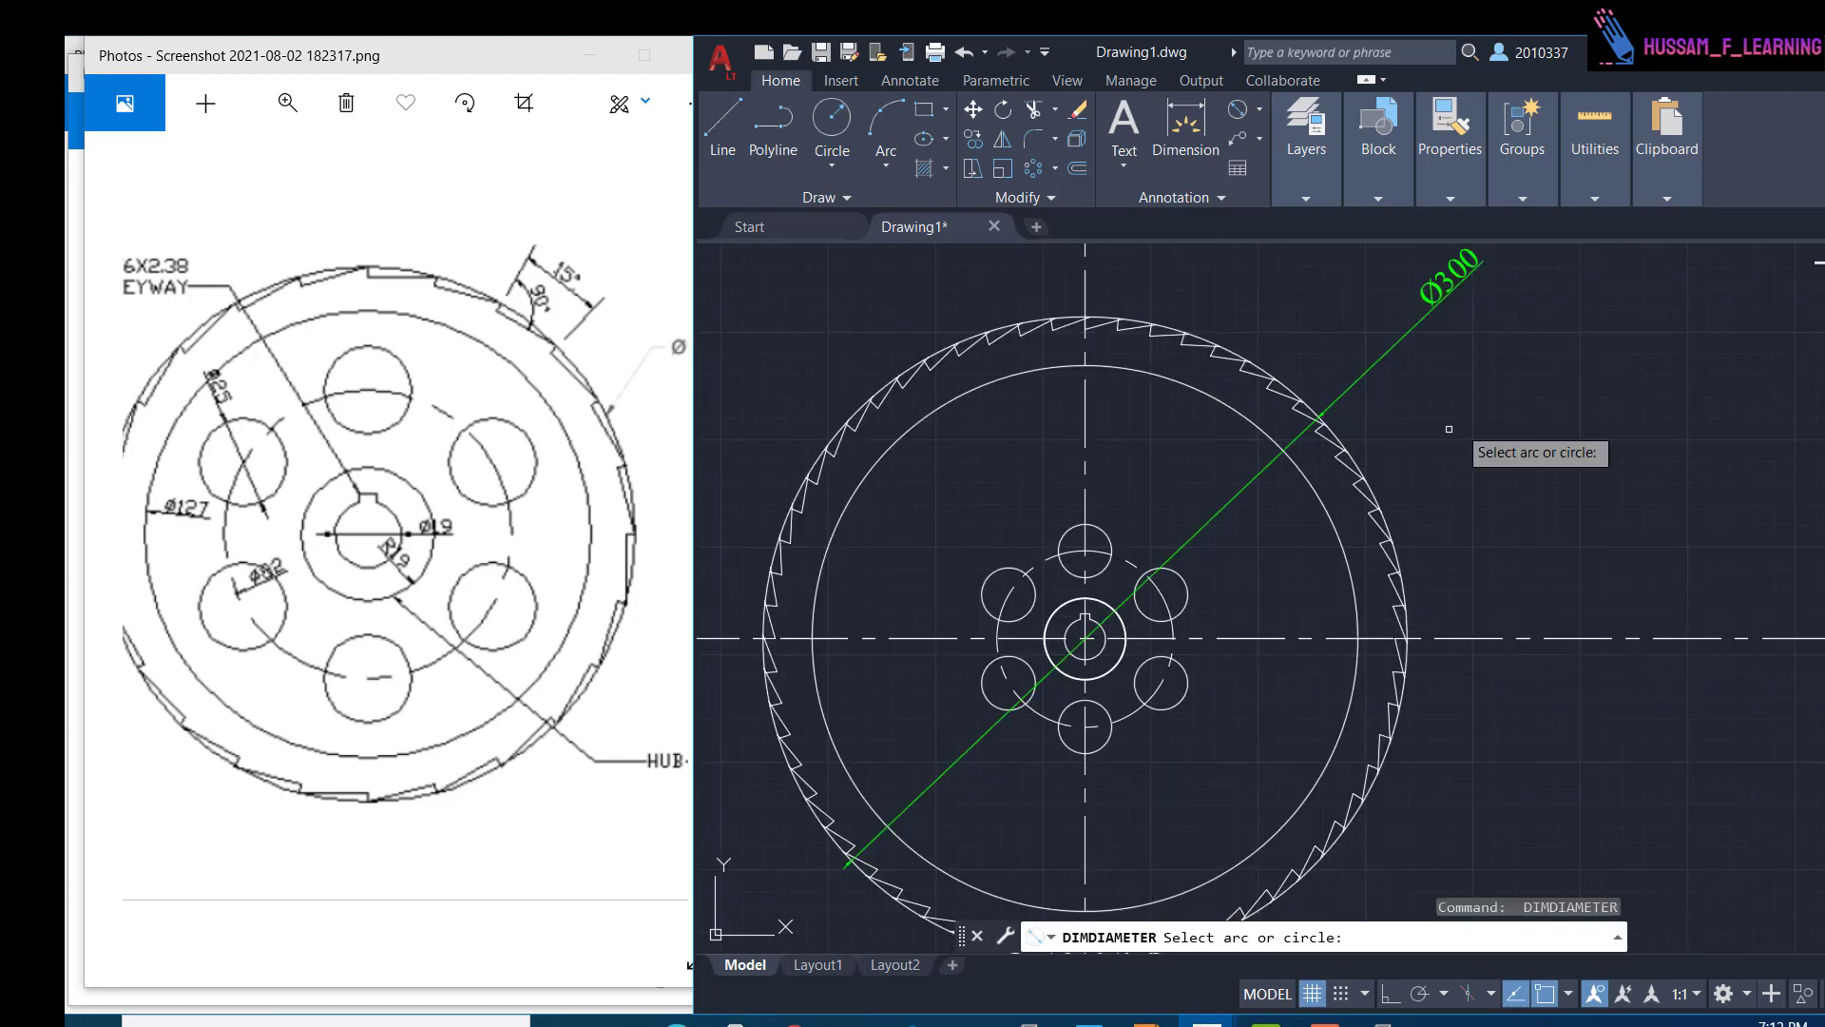
left_click(1310, 487)
left_click(1519, 363)
- Add diameter dimensions to the holes' pitch circle and the hub circle, placing both texts to the right of the wheel
key("Return")
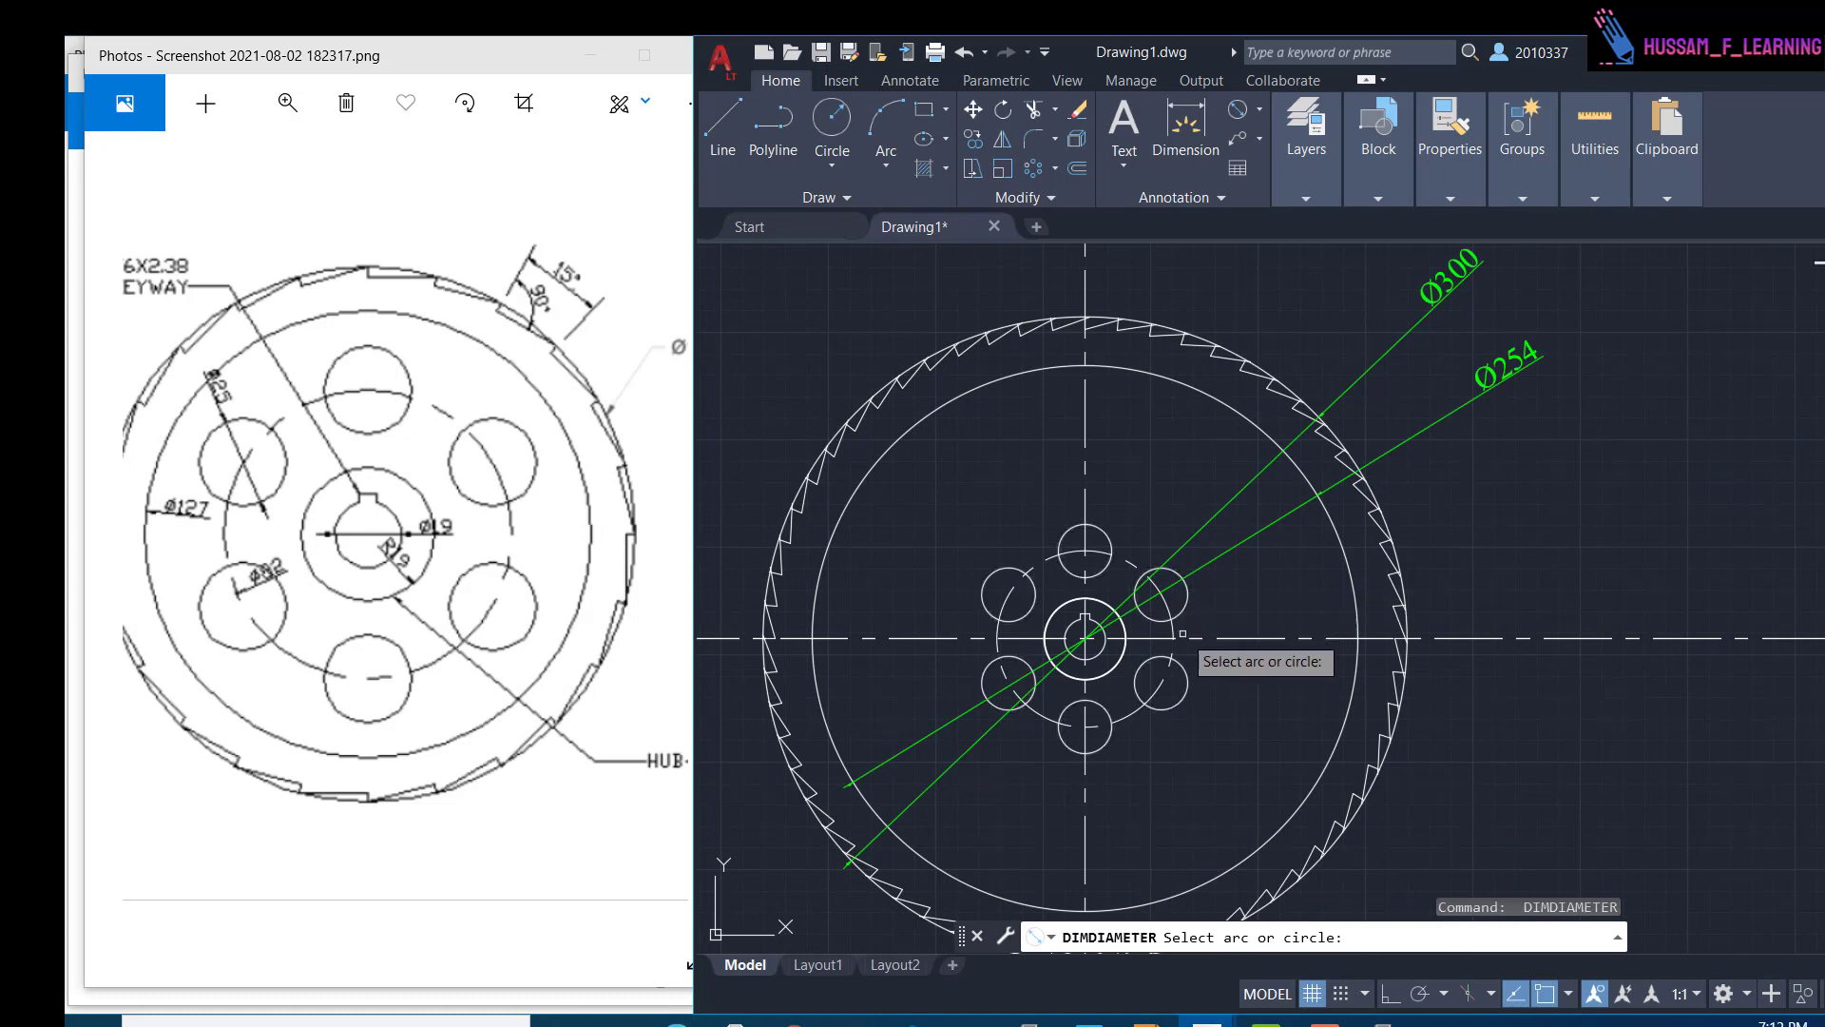
left_click(1177, 627)
left_click(1635, 508)
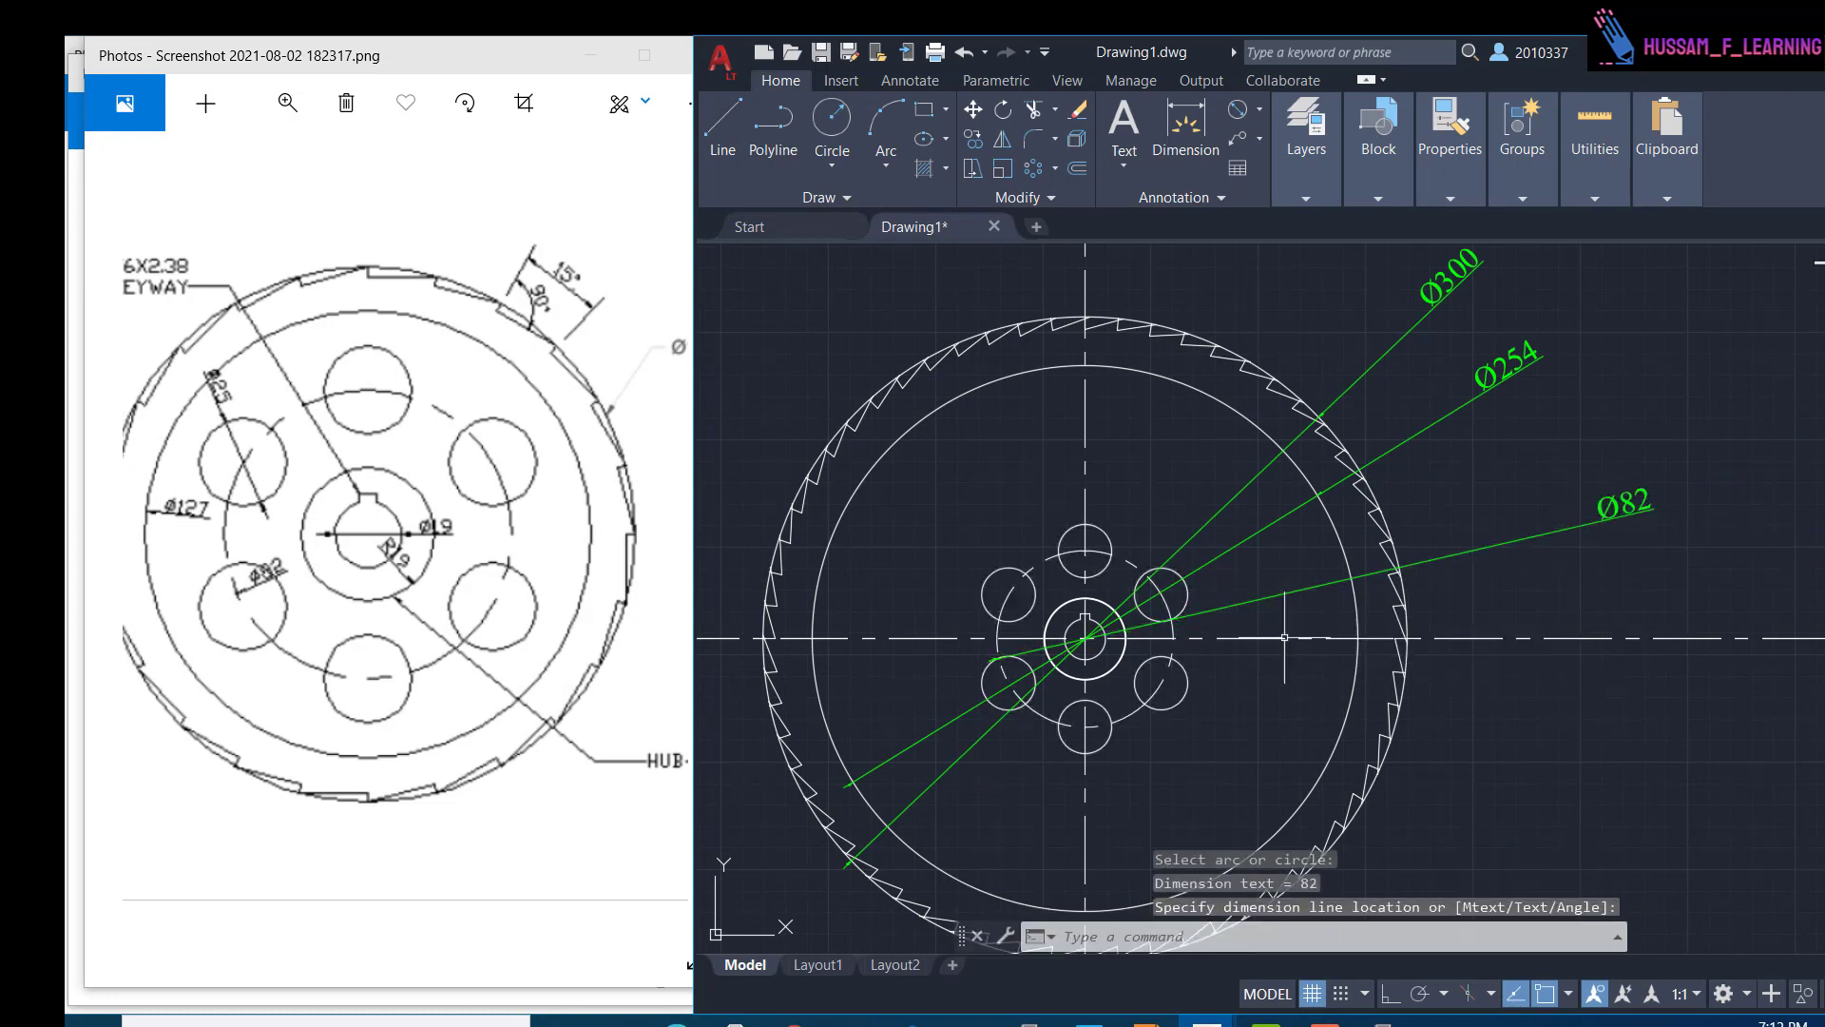
key("Return")
left_click(1123, 647)
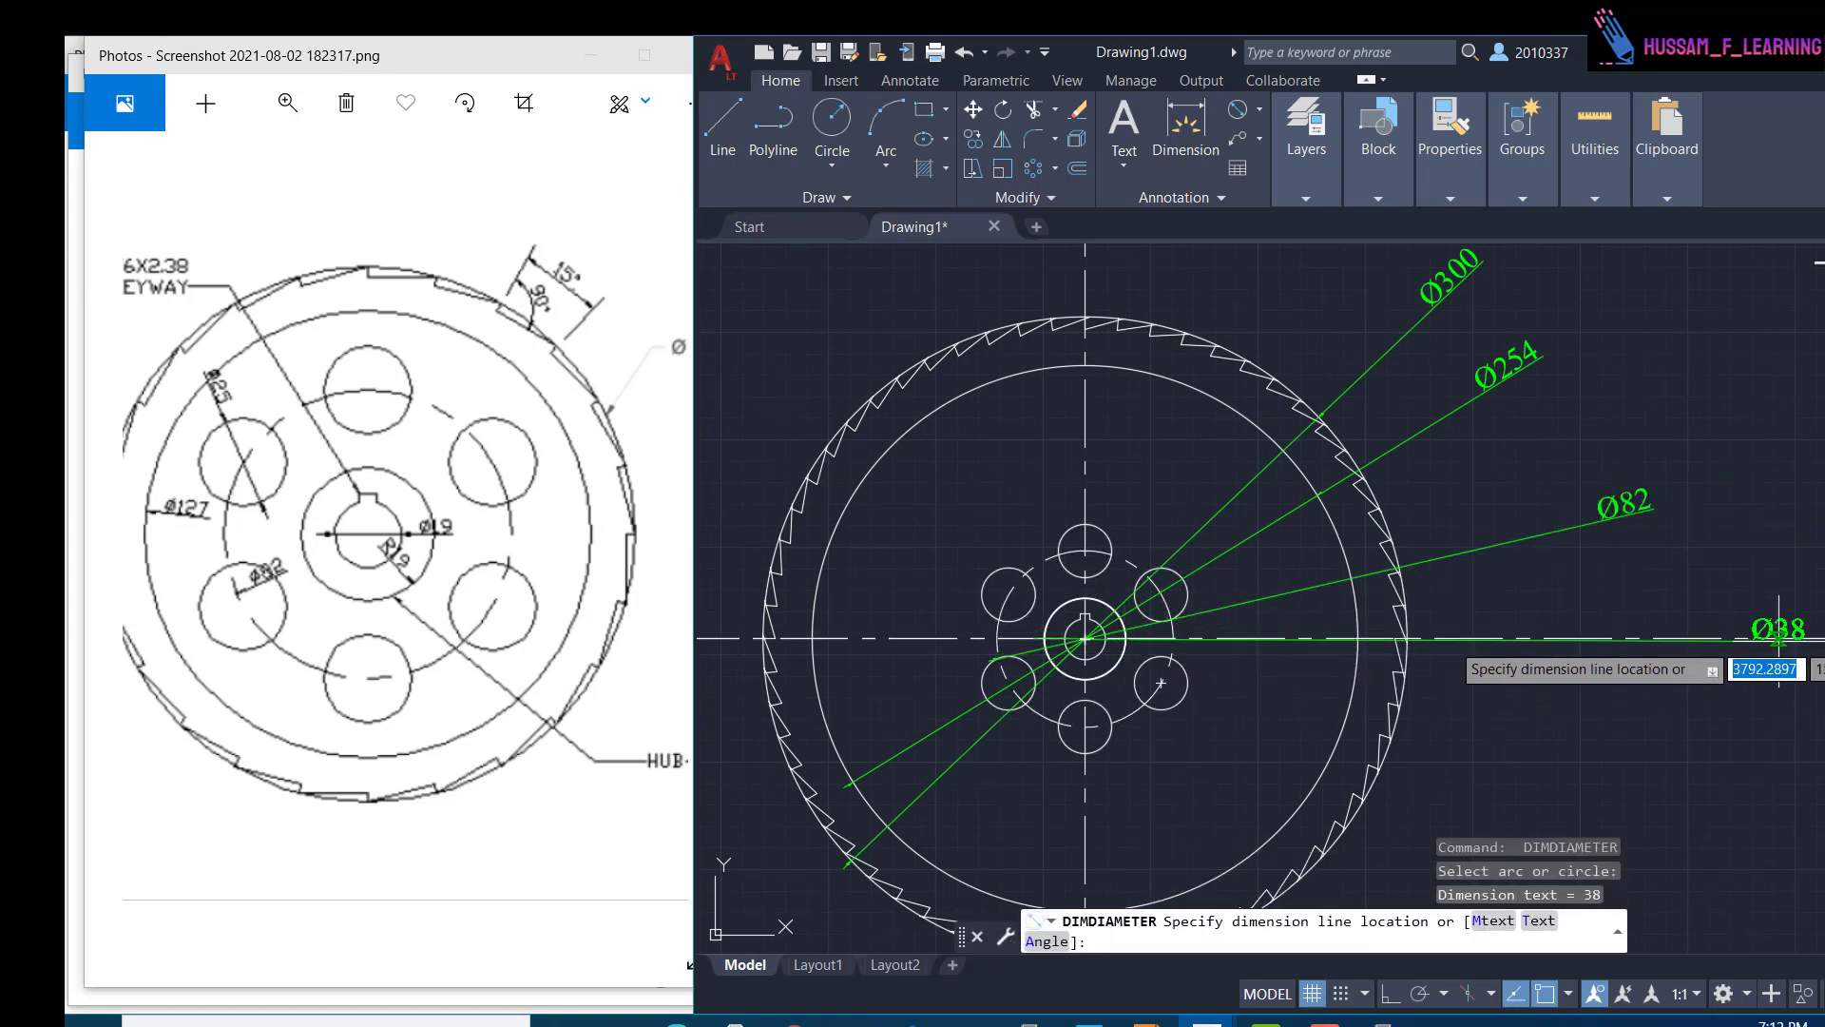
left_click(1770, 598)
- Add diameter dimensions to the hub's bore and to the lowest hole of the array
left_click(1097, 654)
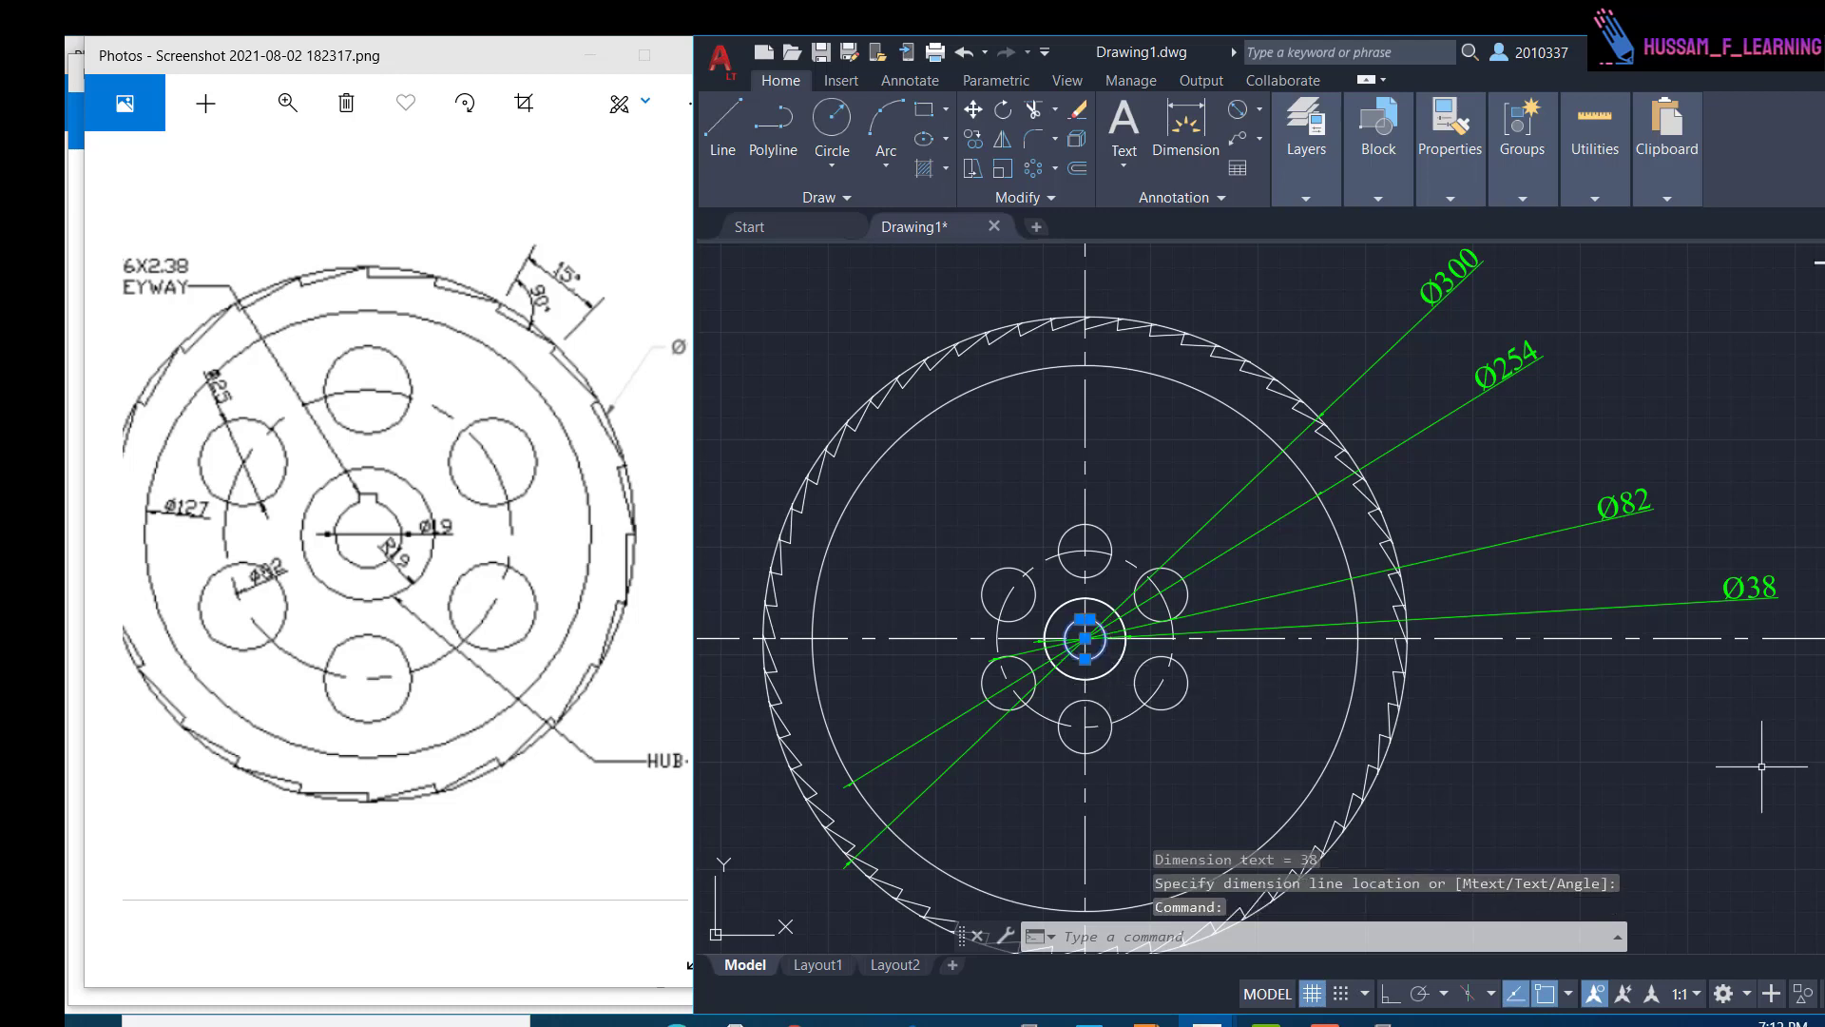
key("Escape")
key("Return")
left_click(1099, 652)
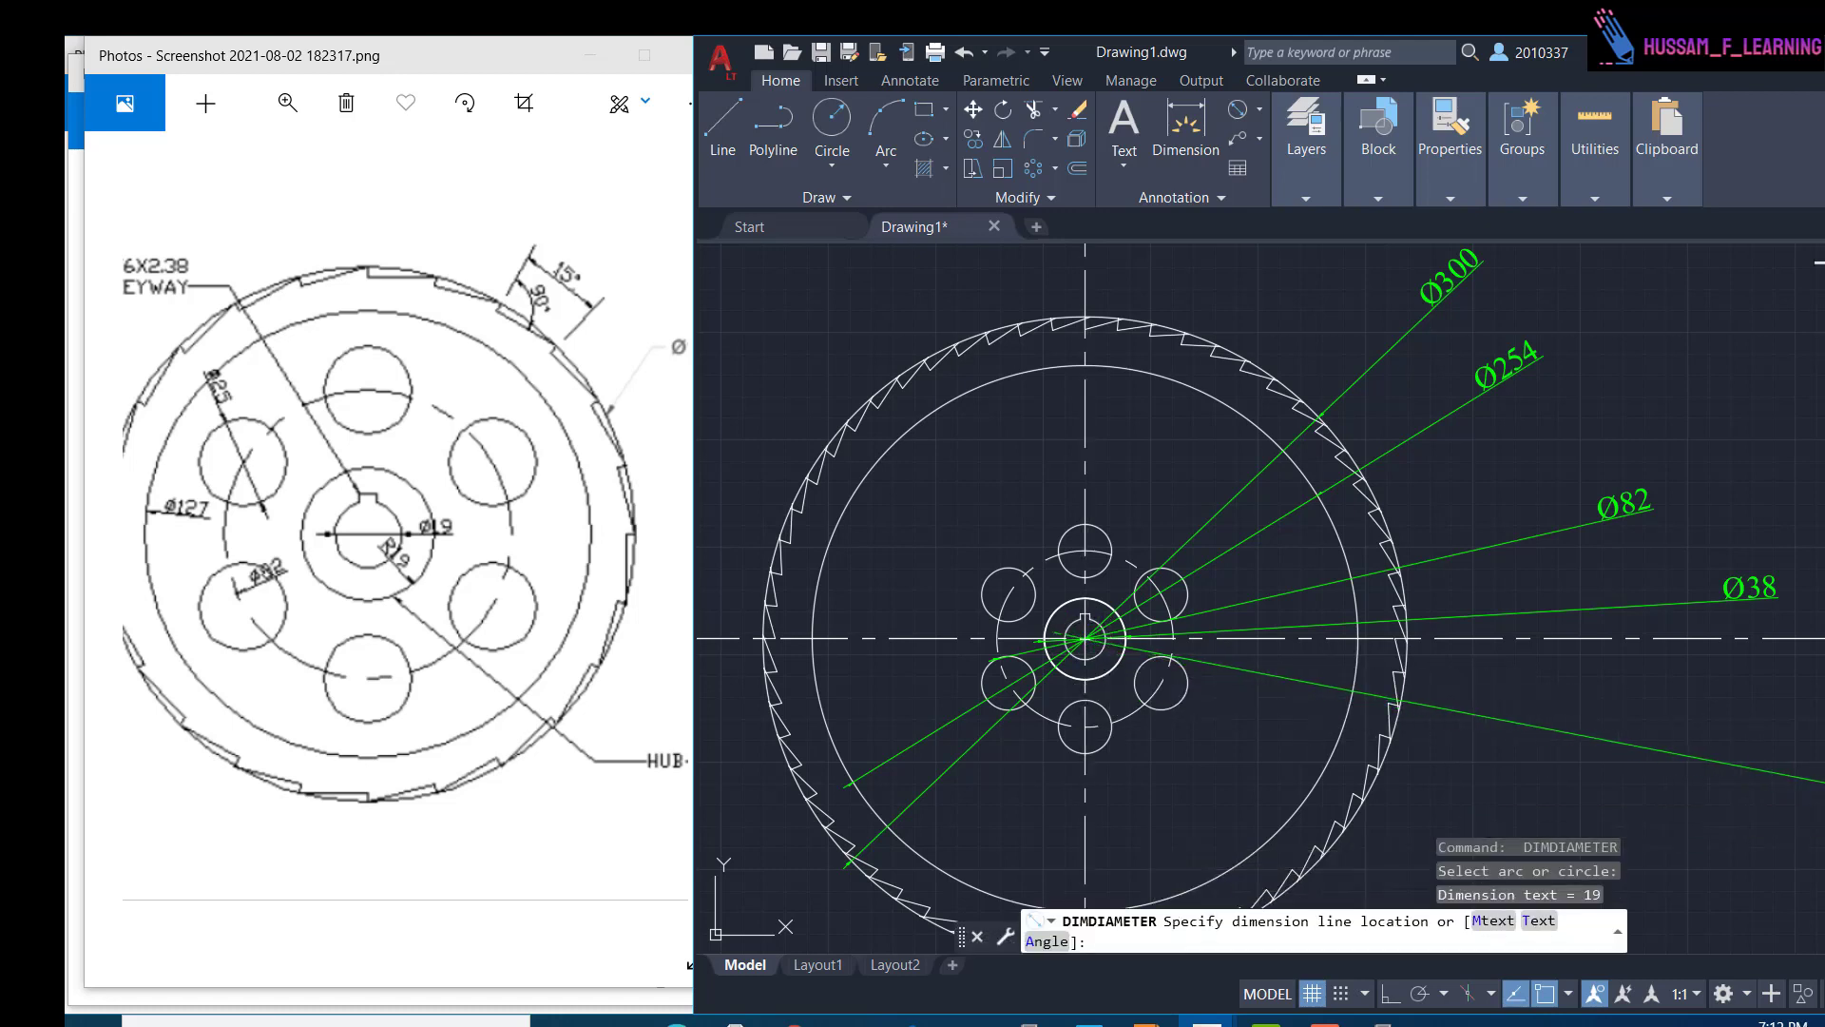
left_click(1754, 746)
key("Return")
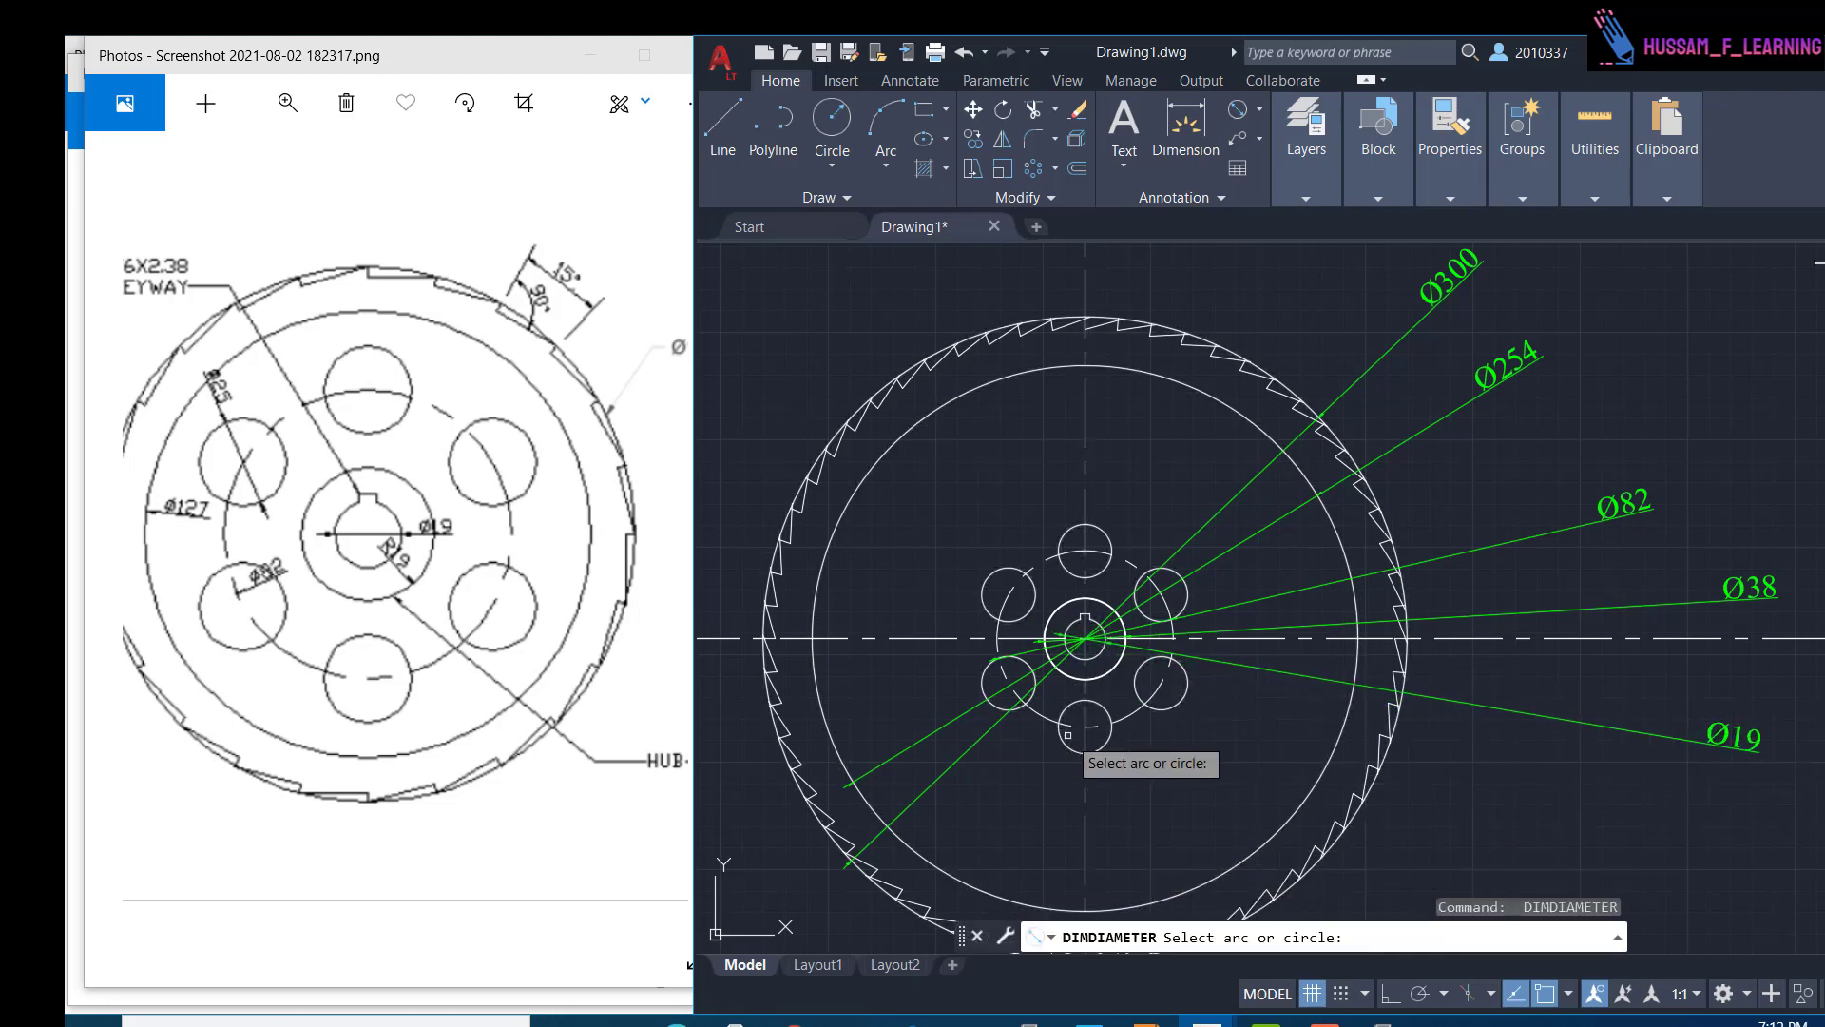
left_click(1062, 737)
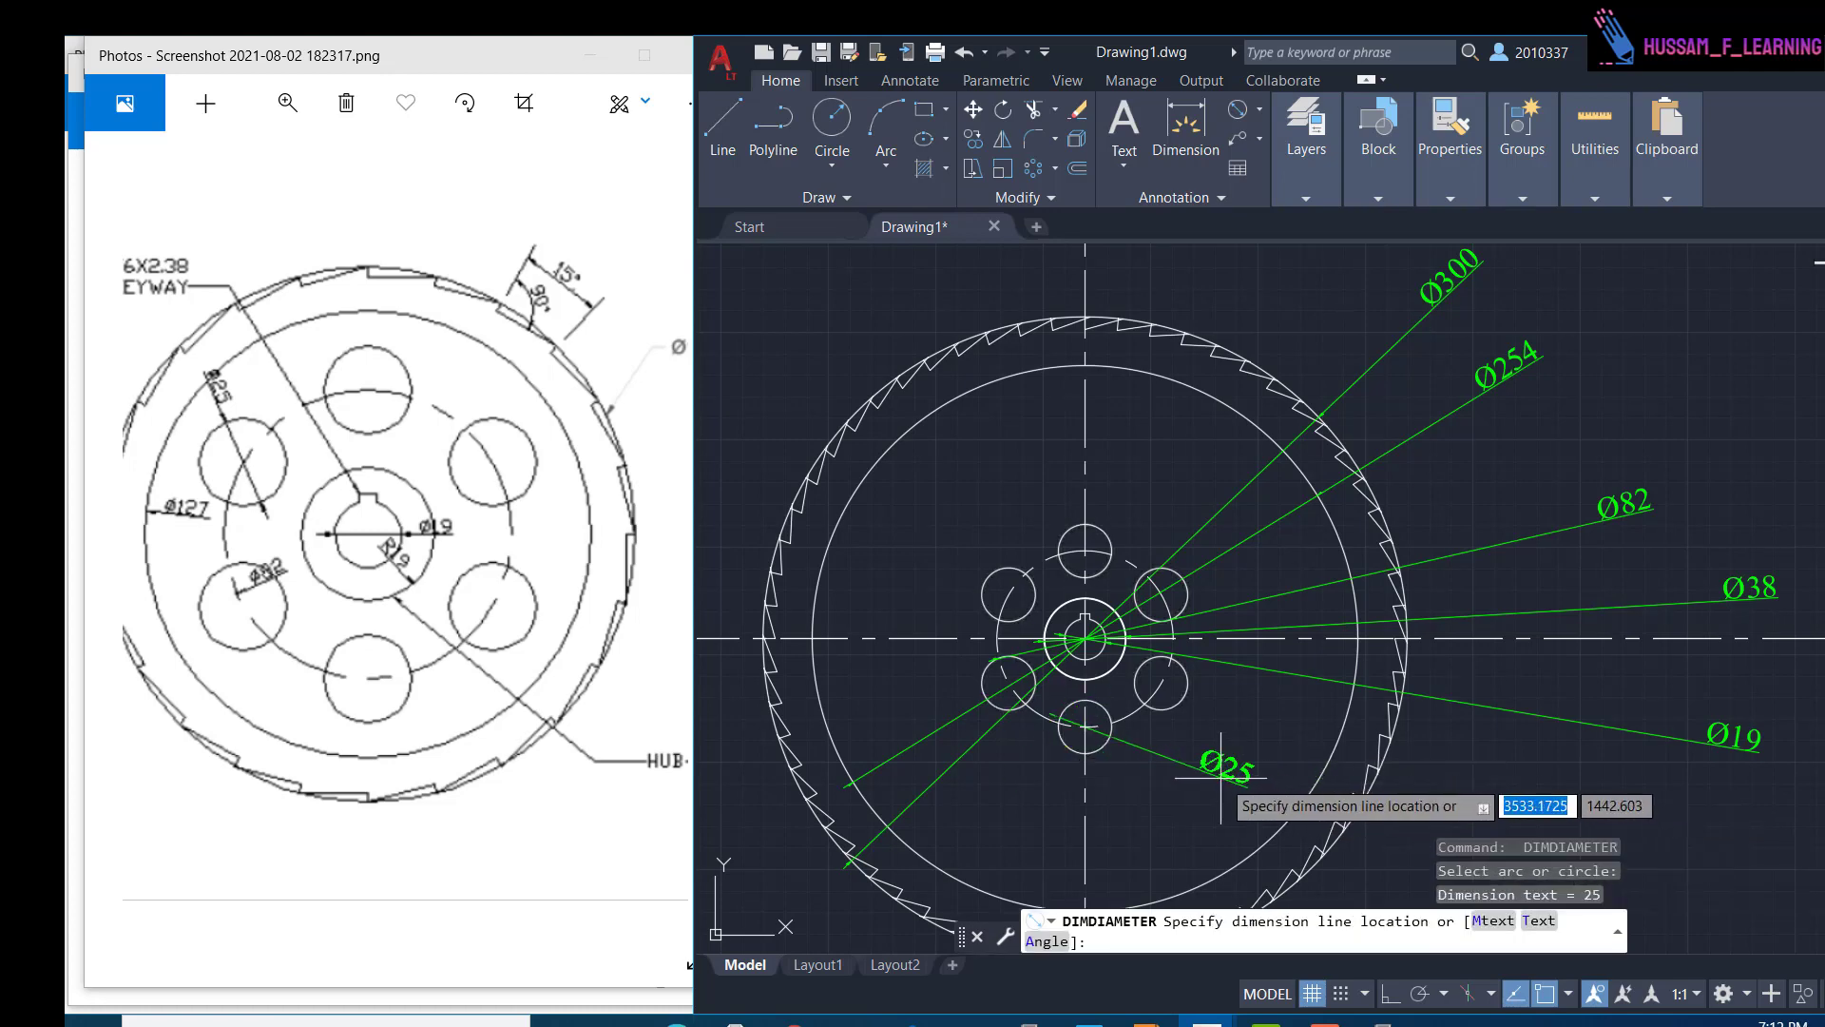
key("Escape")
scroll(1088, 361, "up", 4)
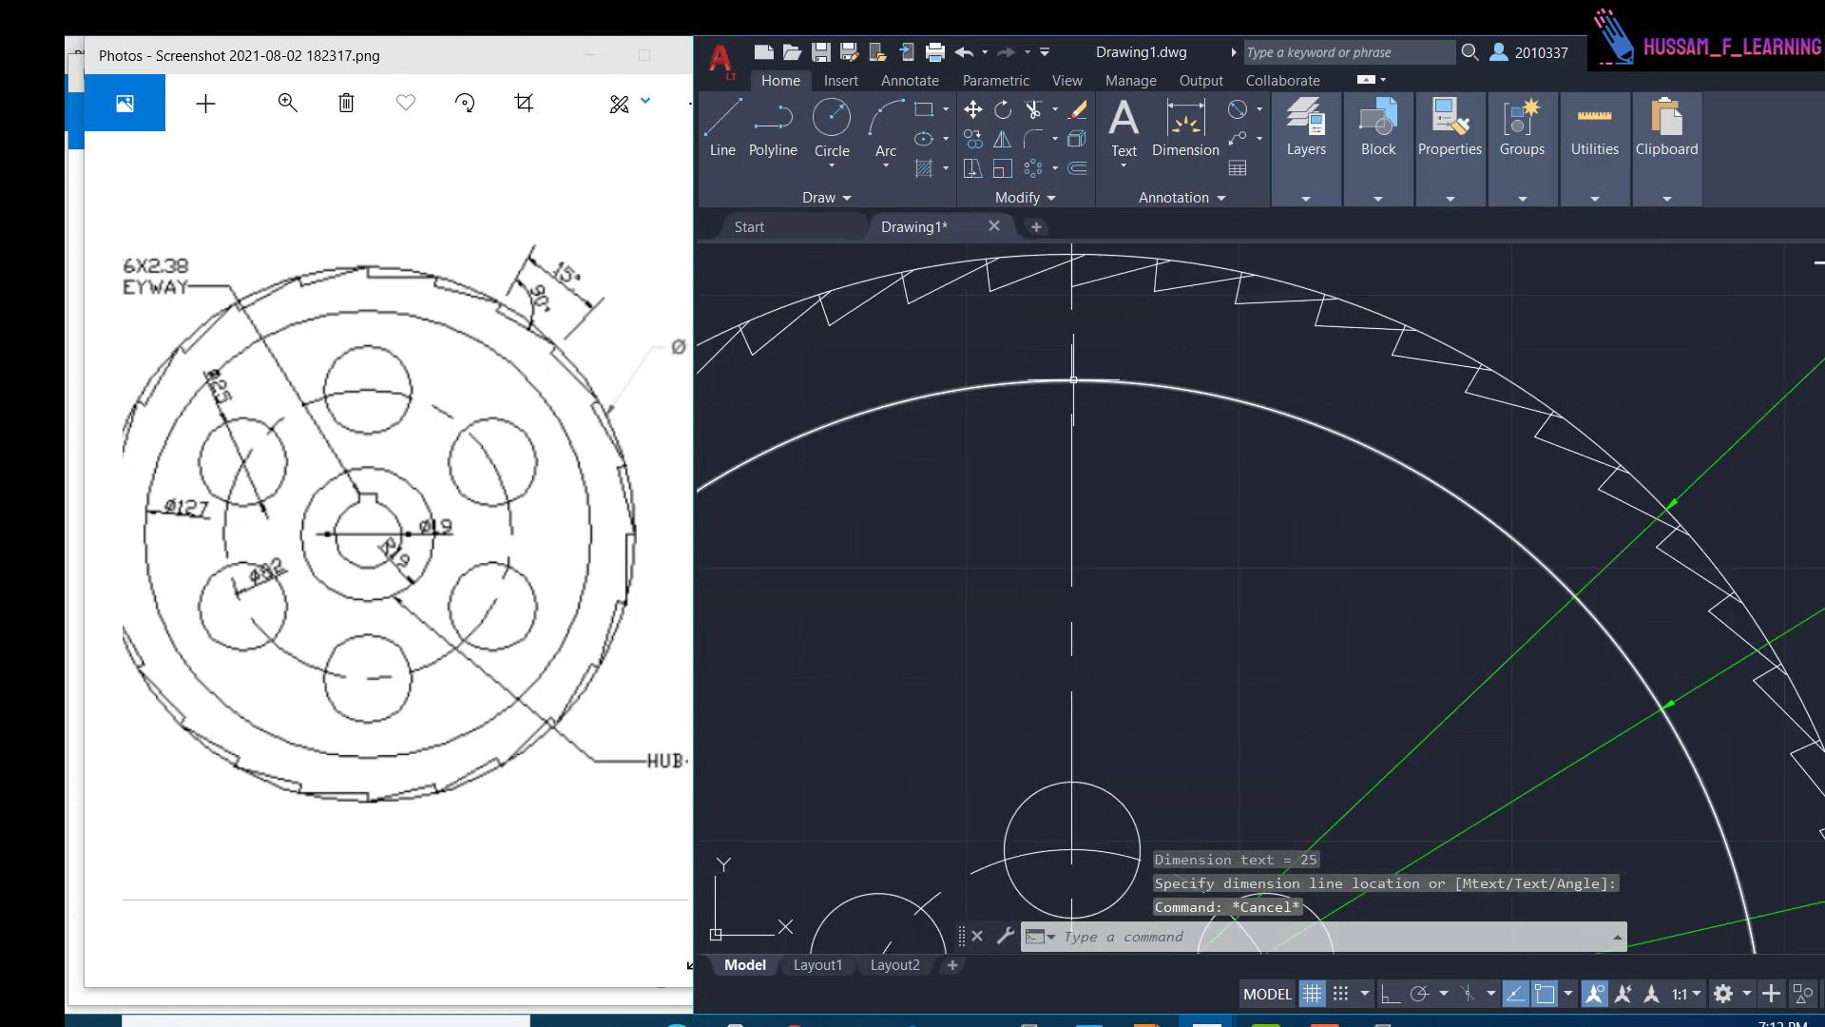
scroll(1070, 428, "down", 6)
key("Escape")
- Place a multileader with its arrowhead on the keyway's top edge and its landing outside the wheel at the upper left
scroll(1221, 693, "up", 6)
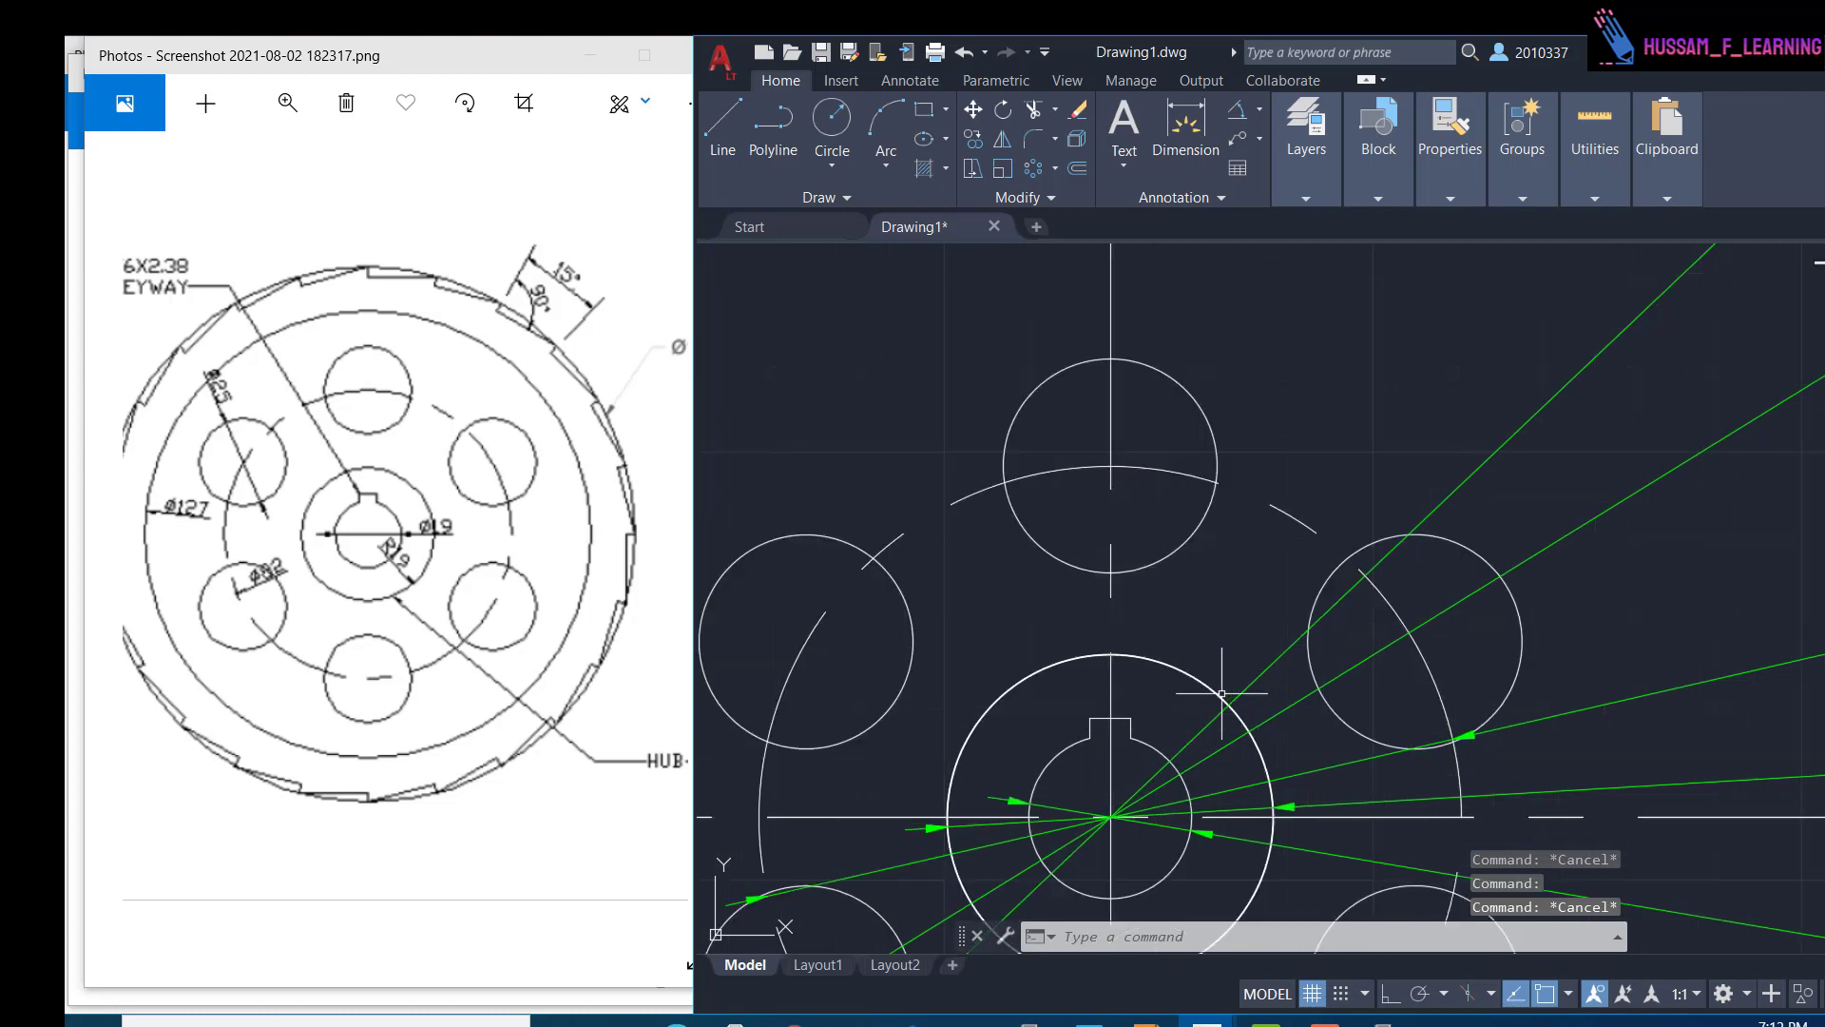
middle_click_drag(1200, 620, 1187, 458)
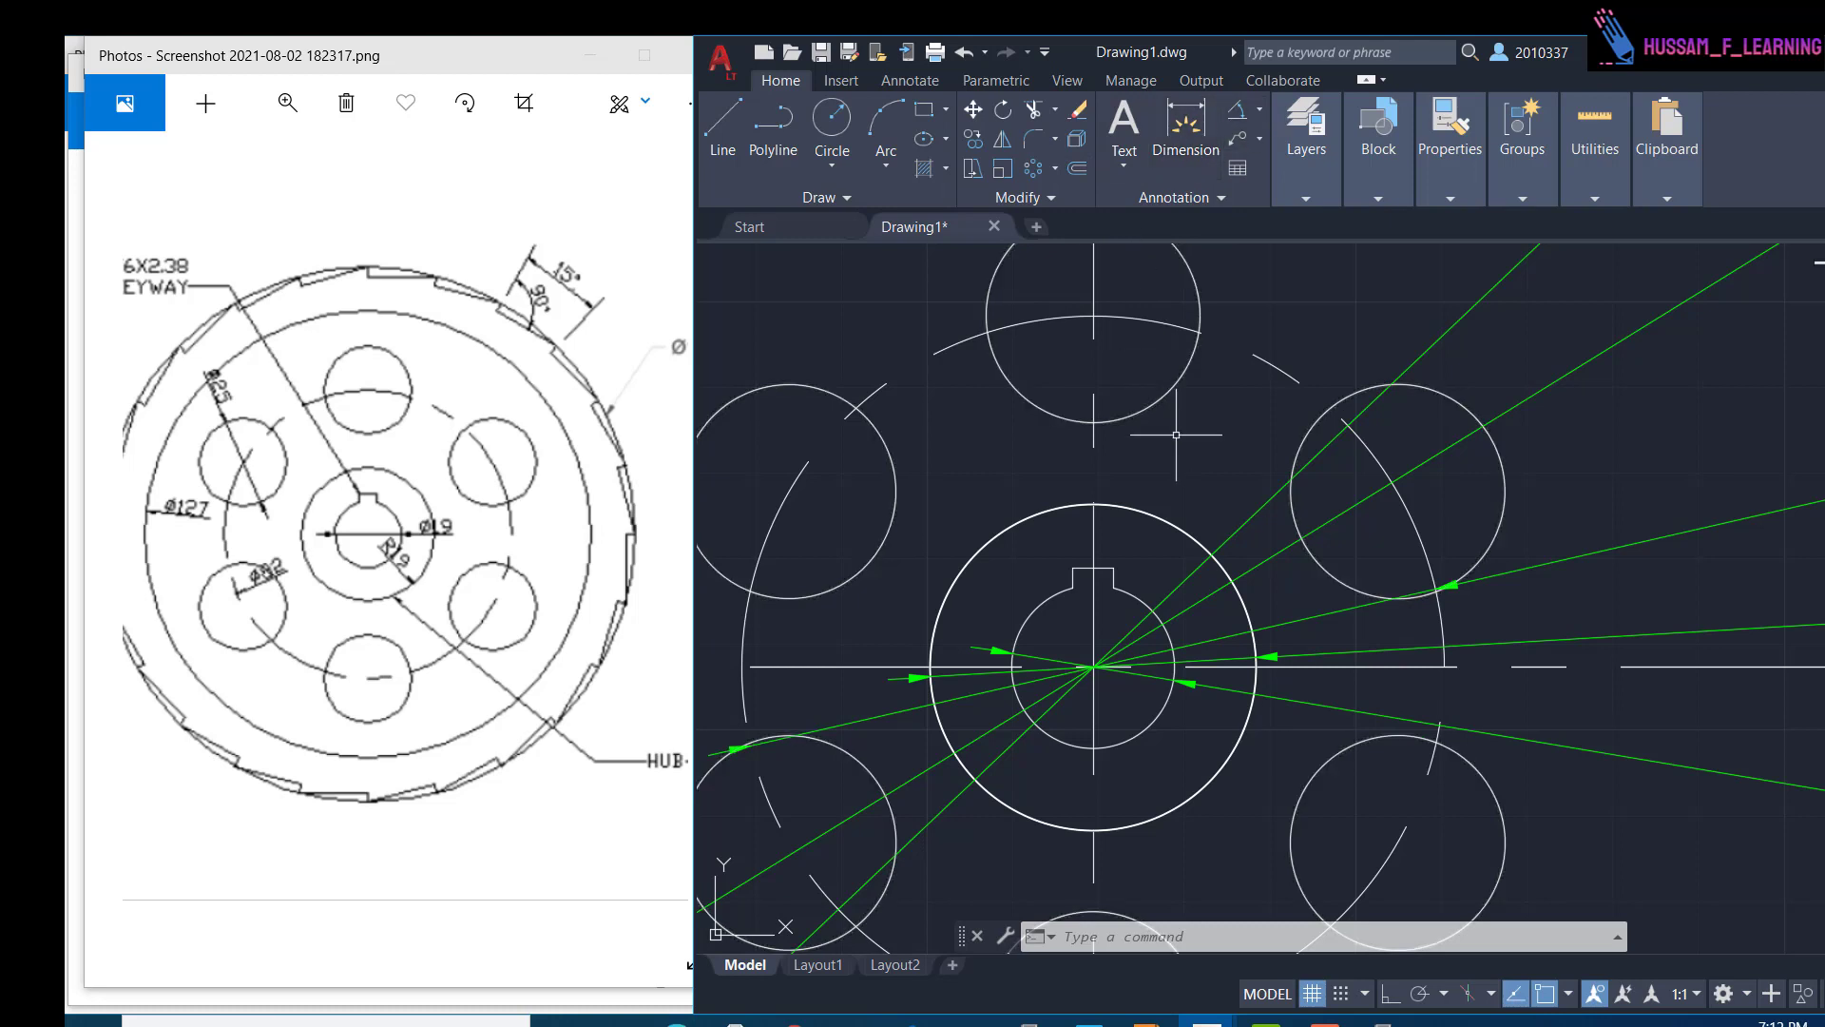
left_click(1242, 112)
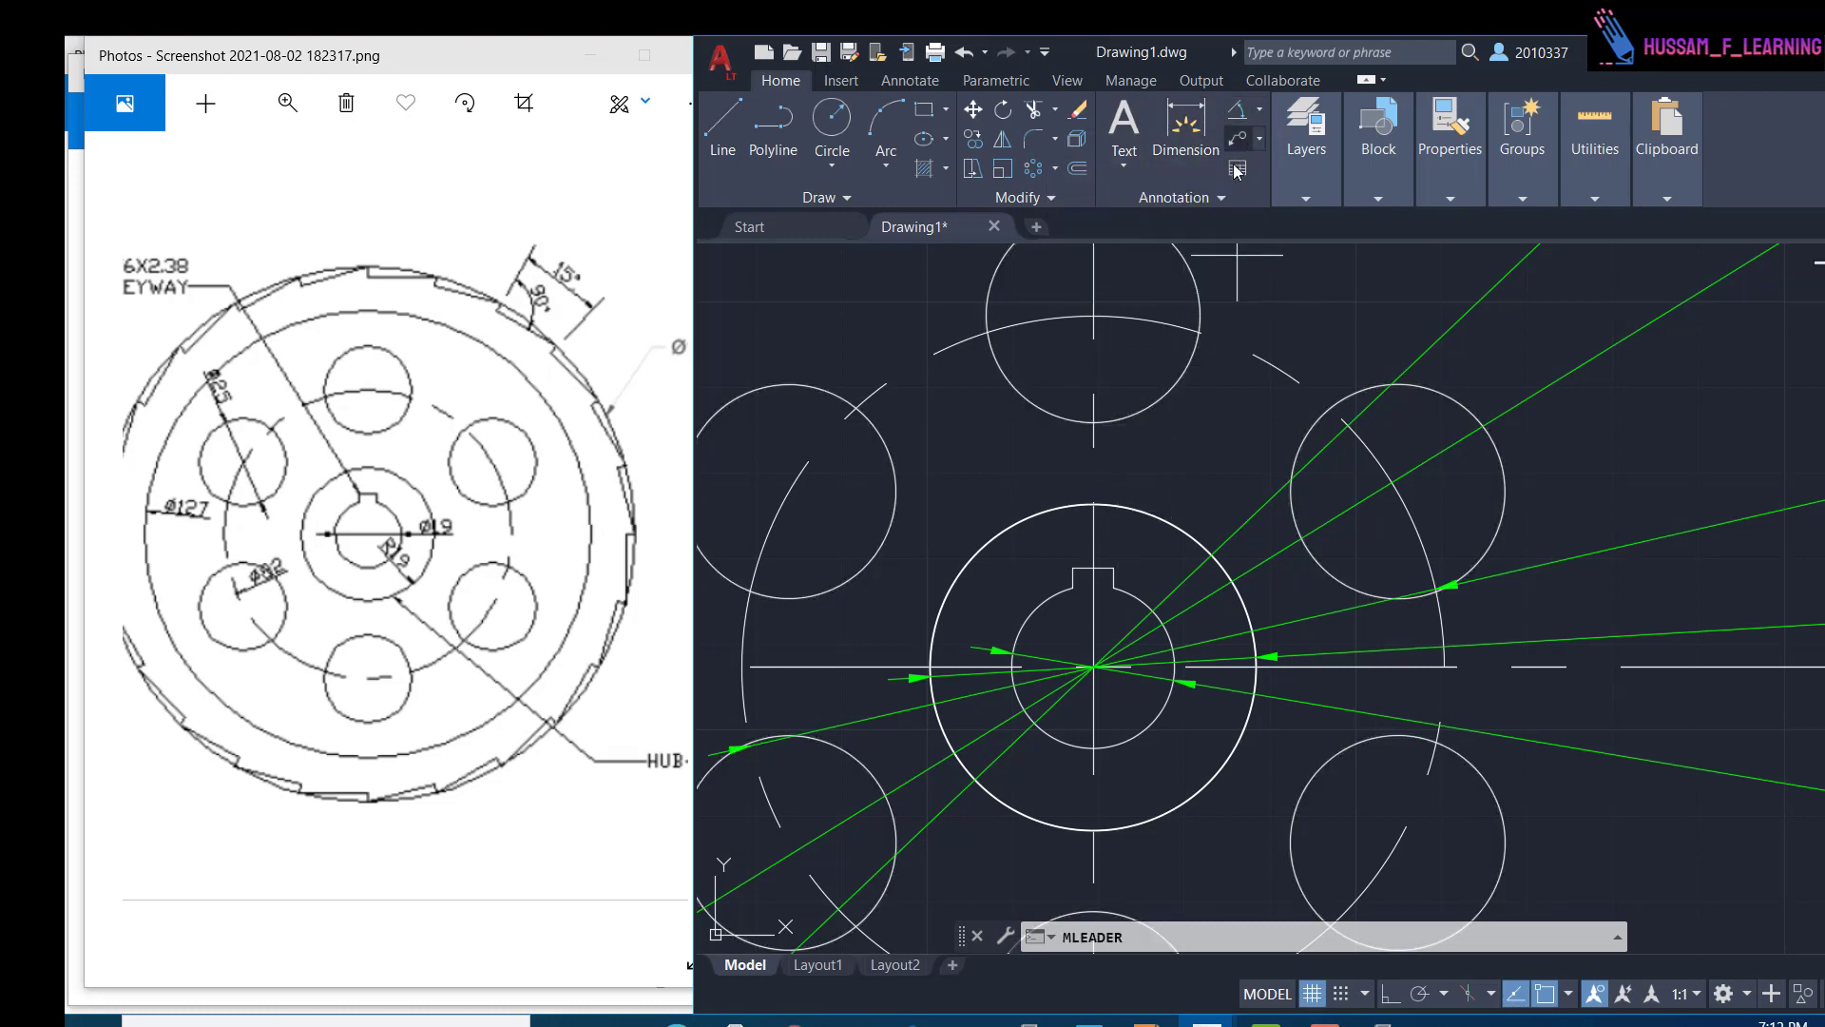
left_click(1236, 112)
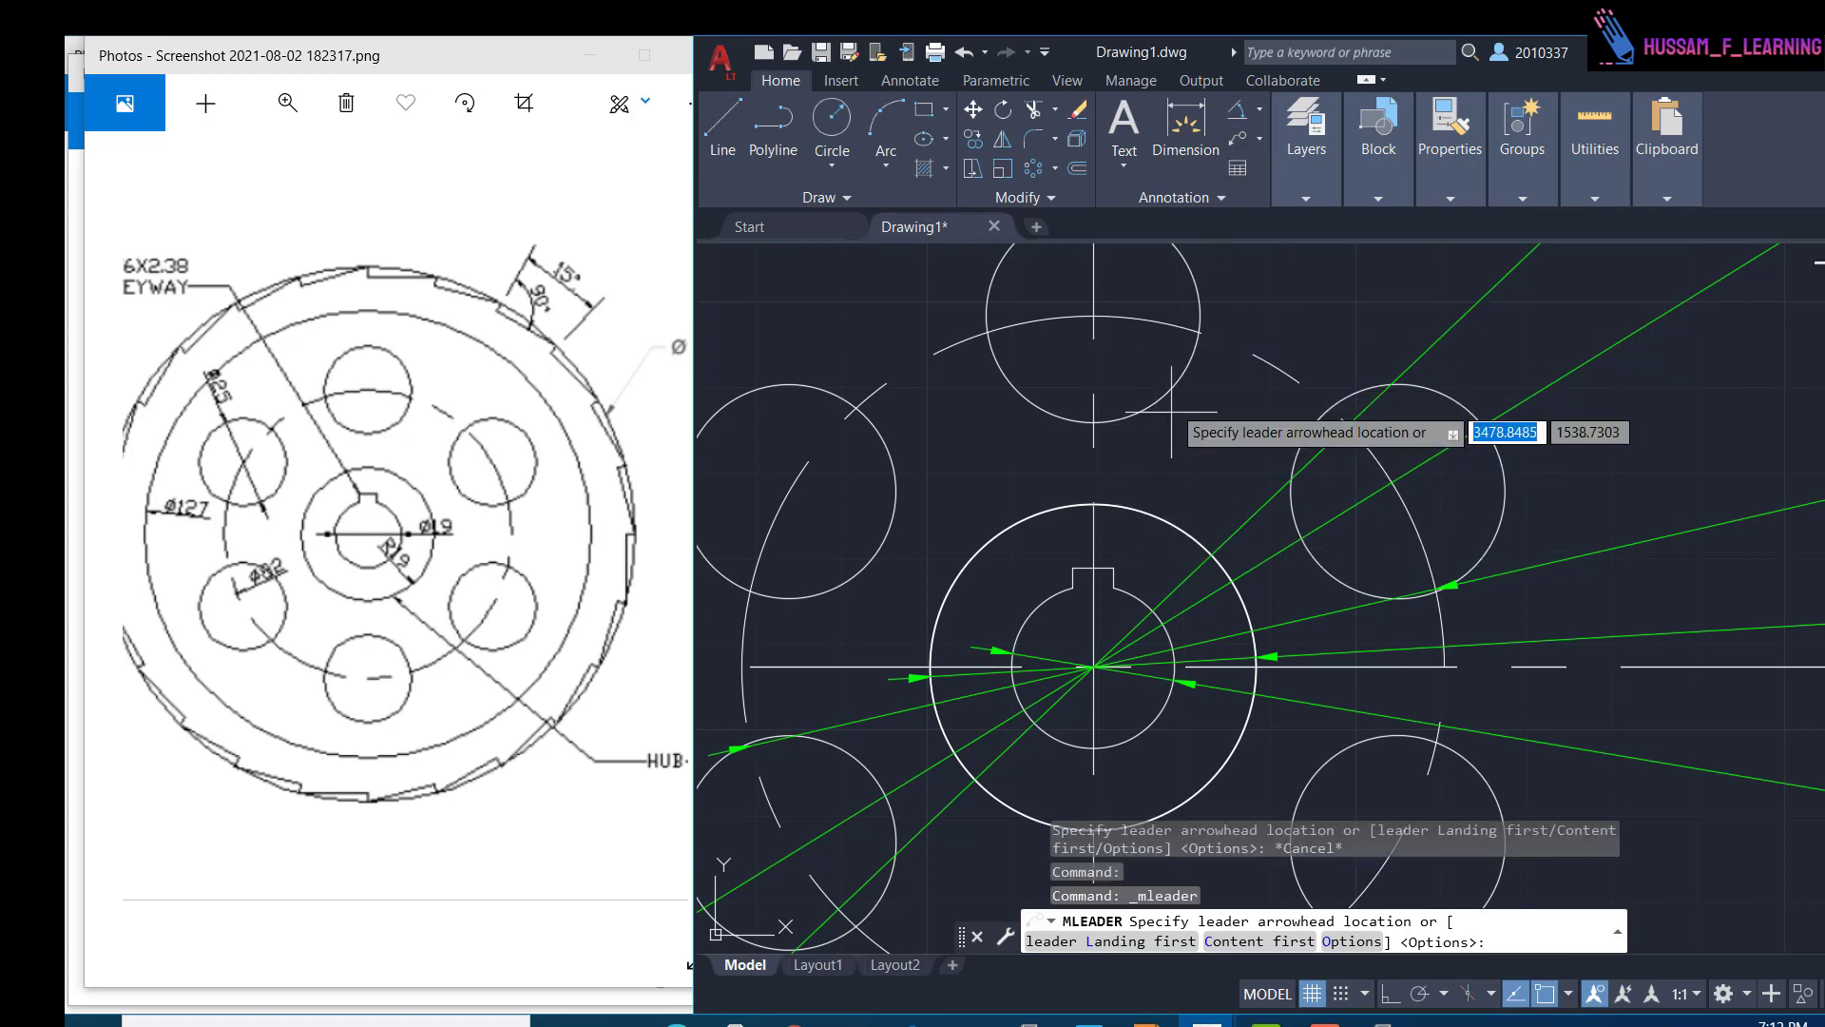
left_click(1093, 568)
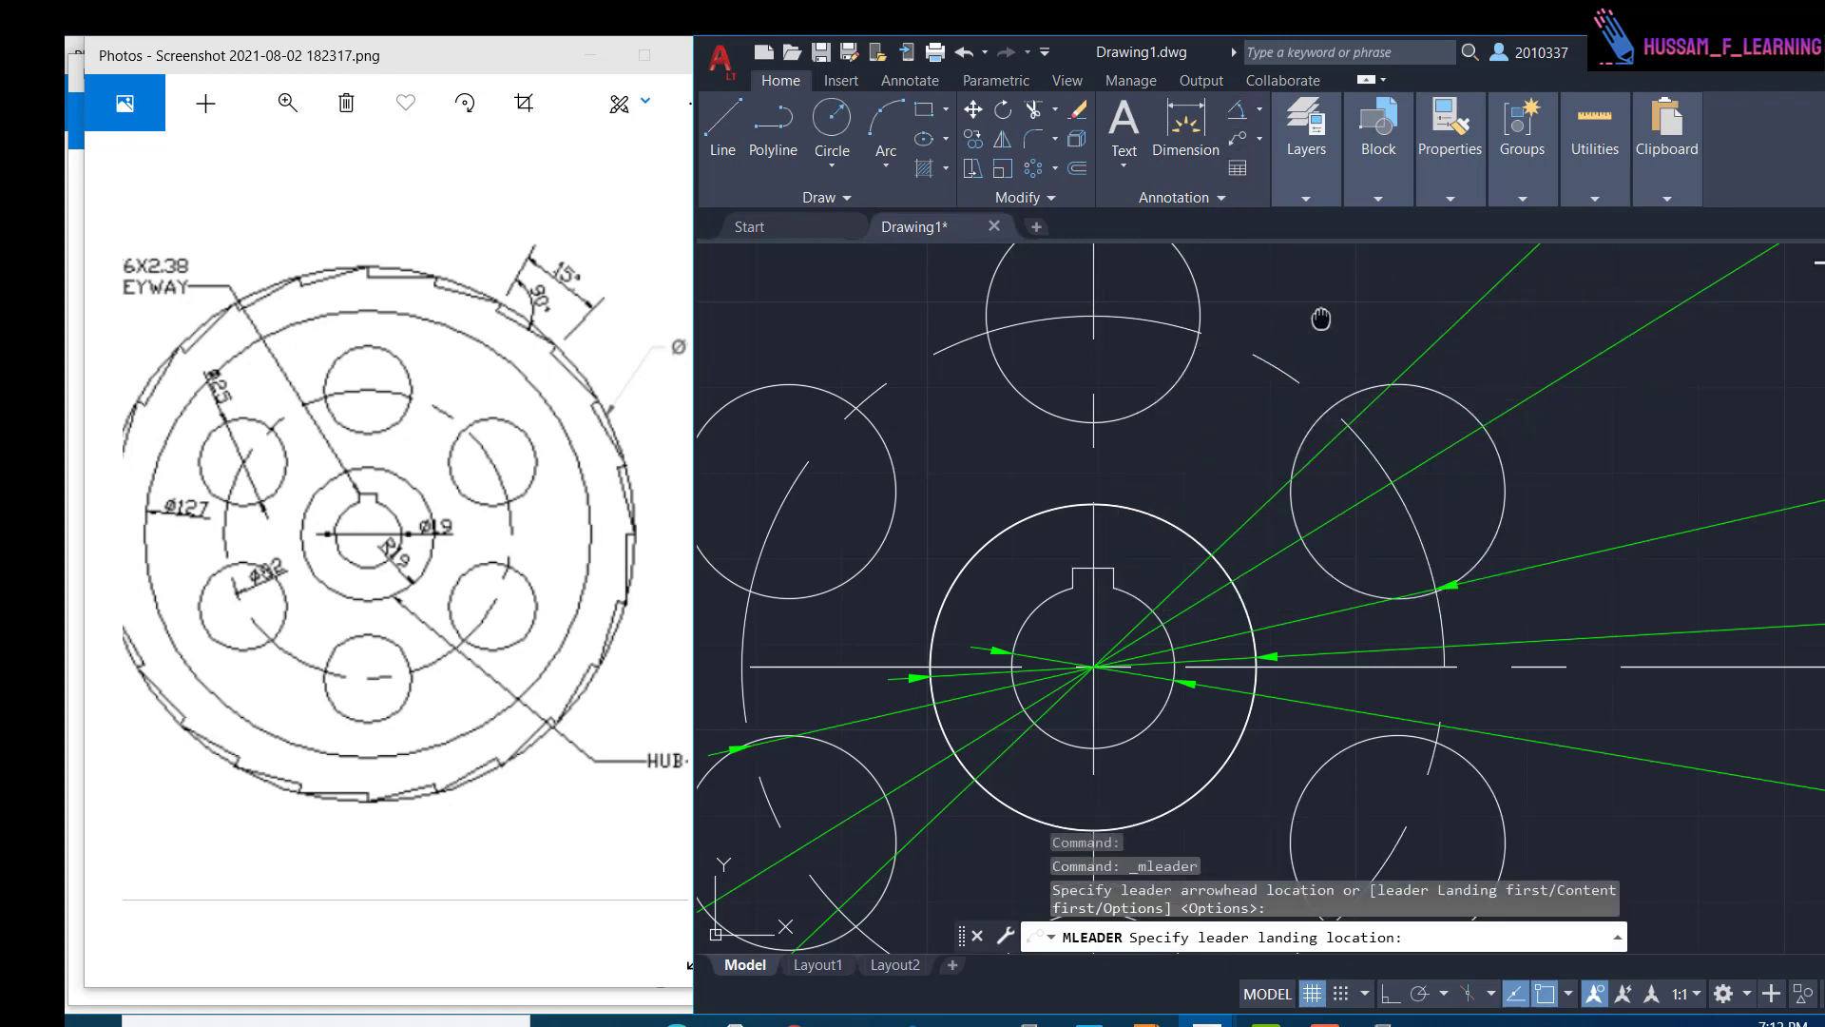
middle_click_drag(1319, 314, 1188, 537)
scroll(1349, 561, "down", 6)
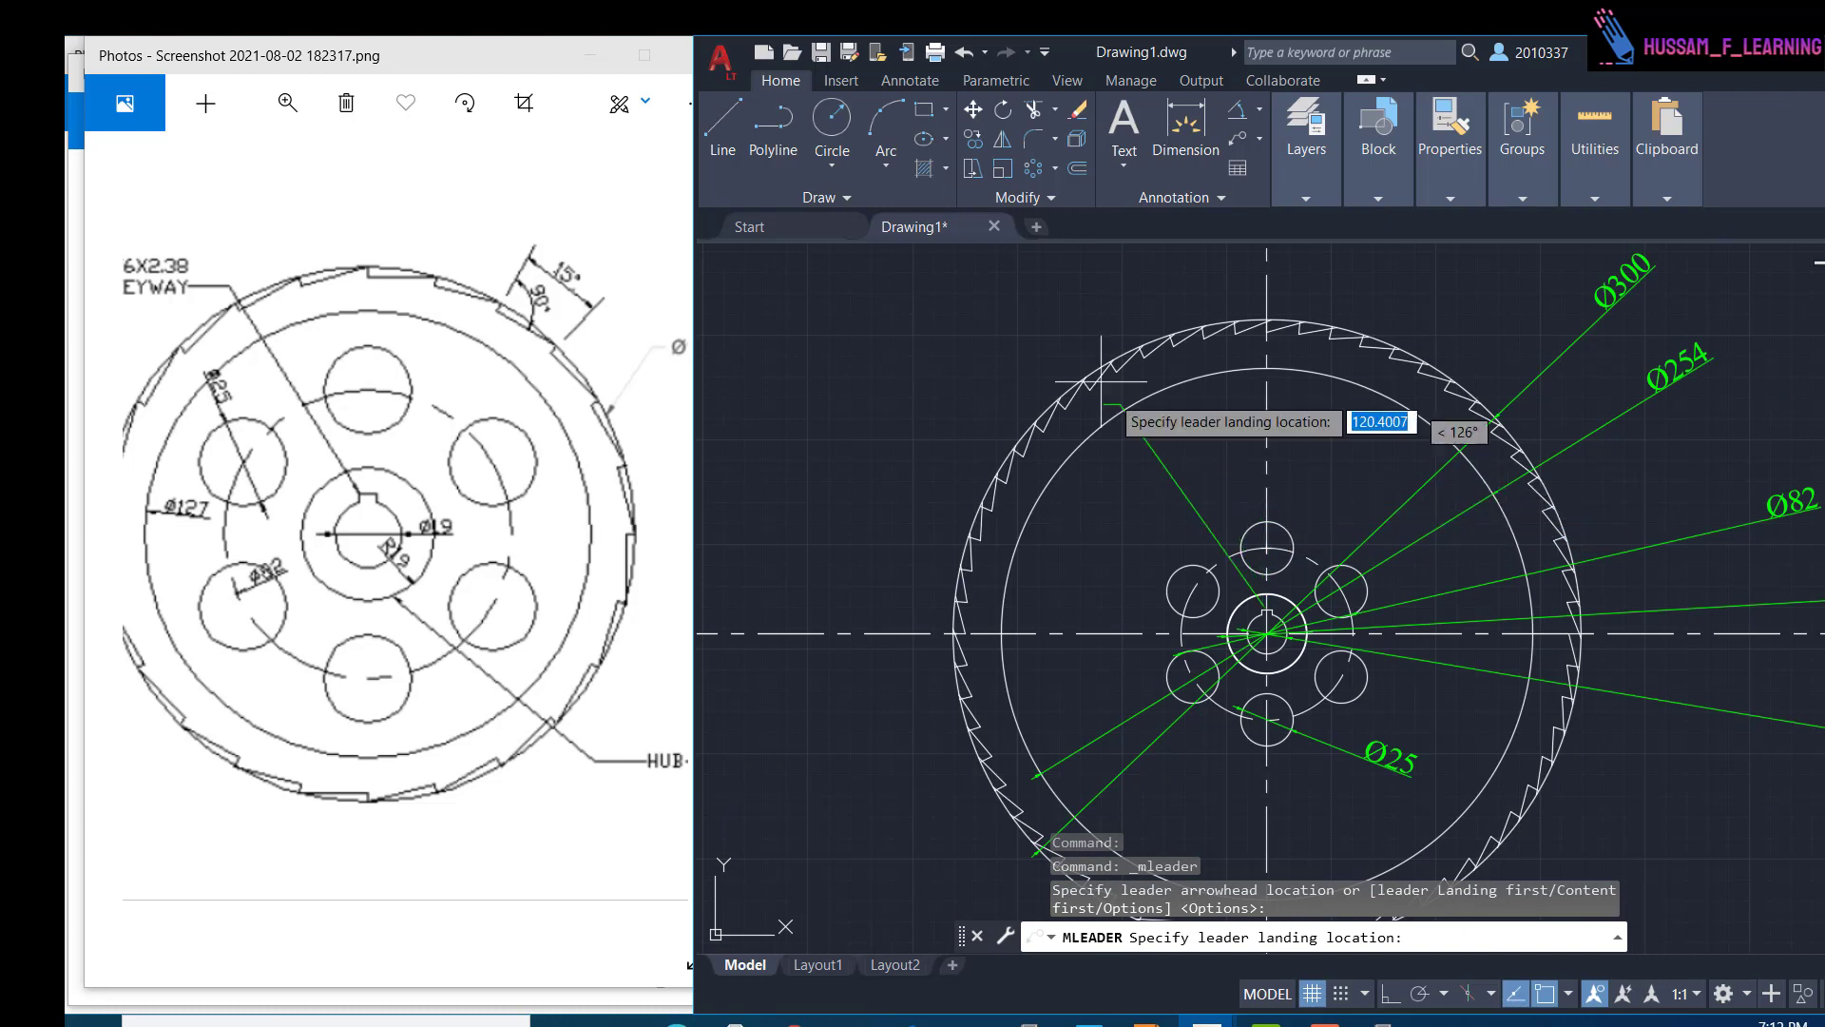
left_click(901, 360)
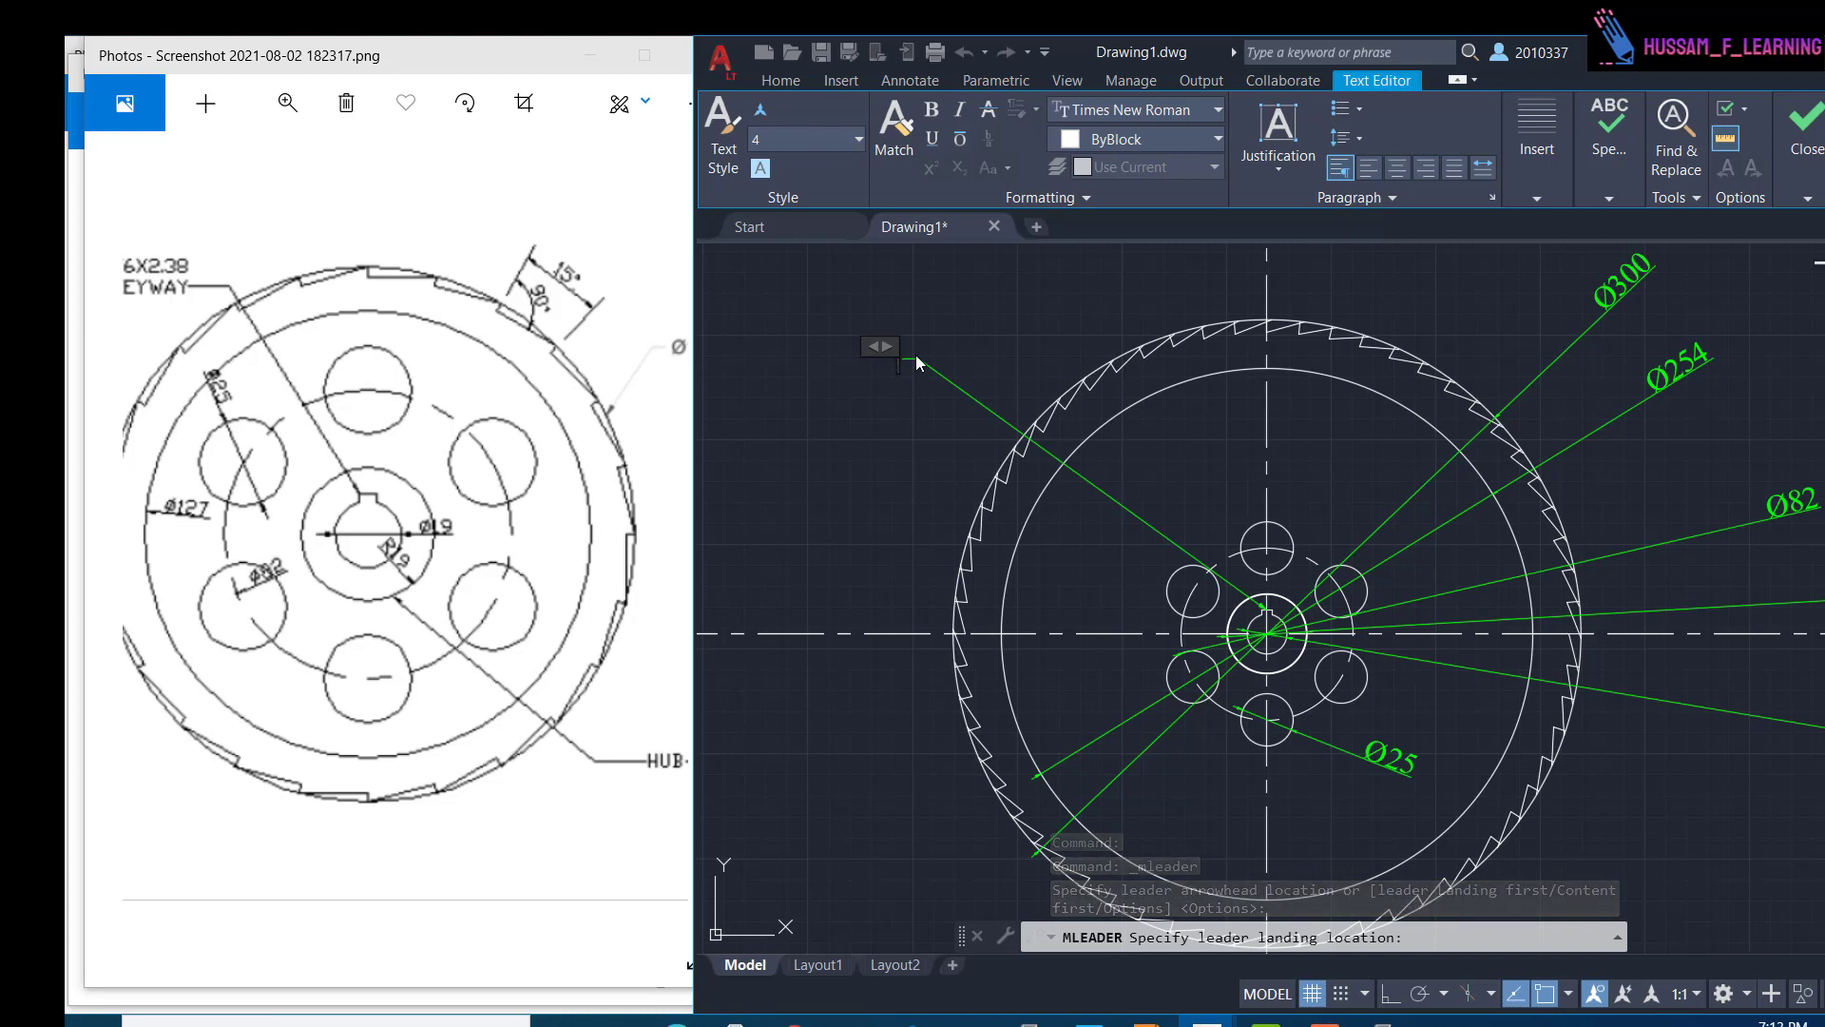
- Enter the leader text 4.76x2.38 in green with a text height of 10 and finish the note
type("6")
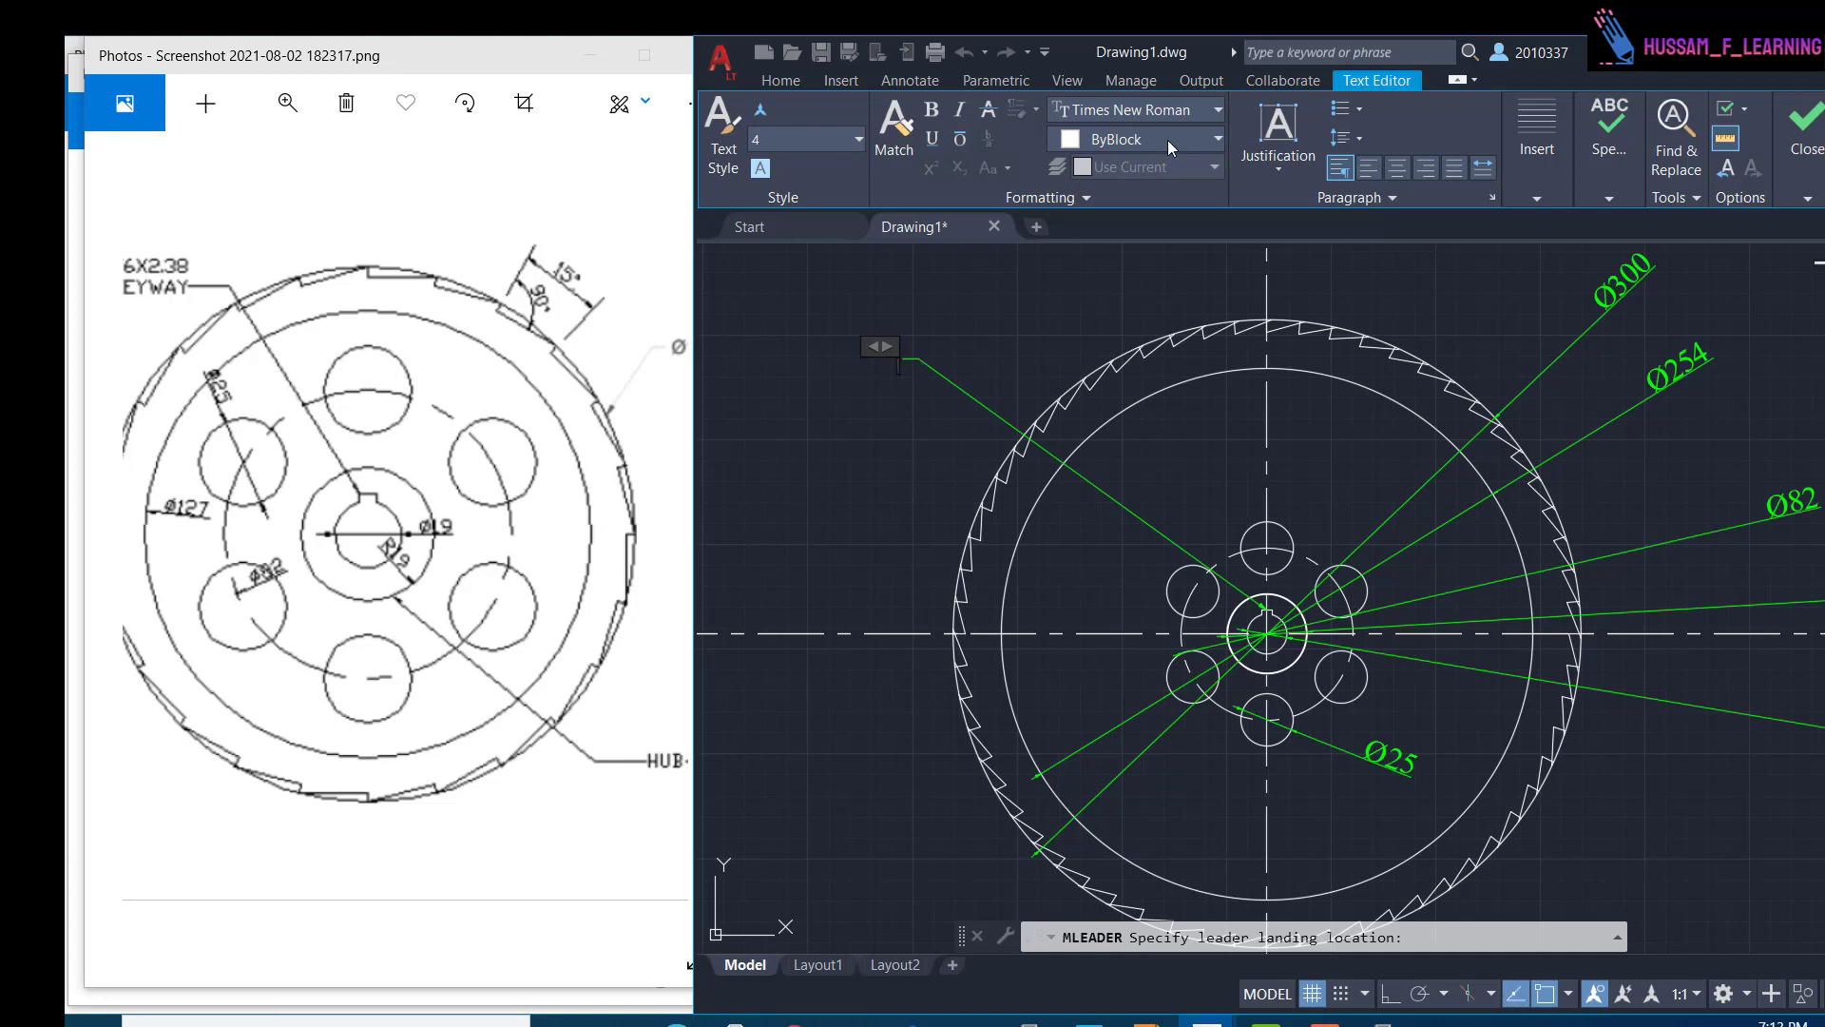
left_click(1135, 141)
left_click(1062, 385)
type("38")
key("ctrl+a")
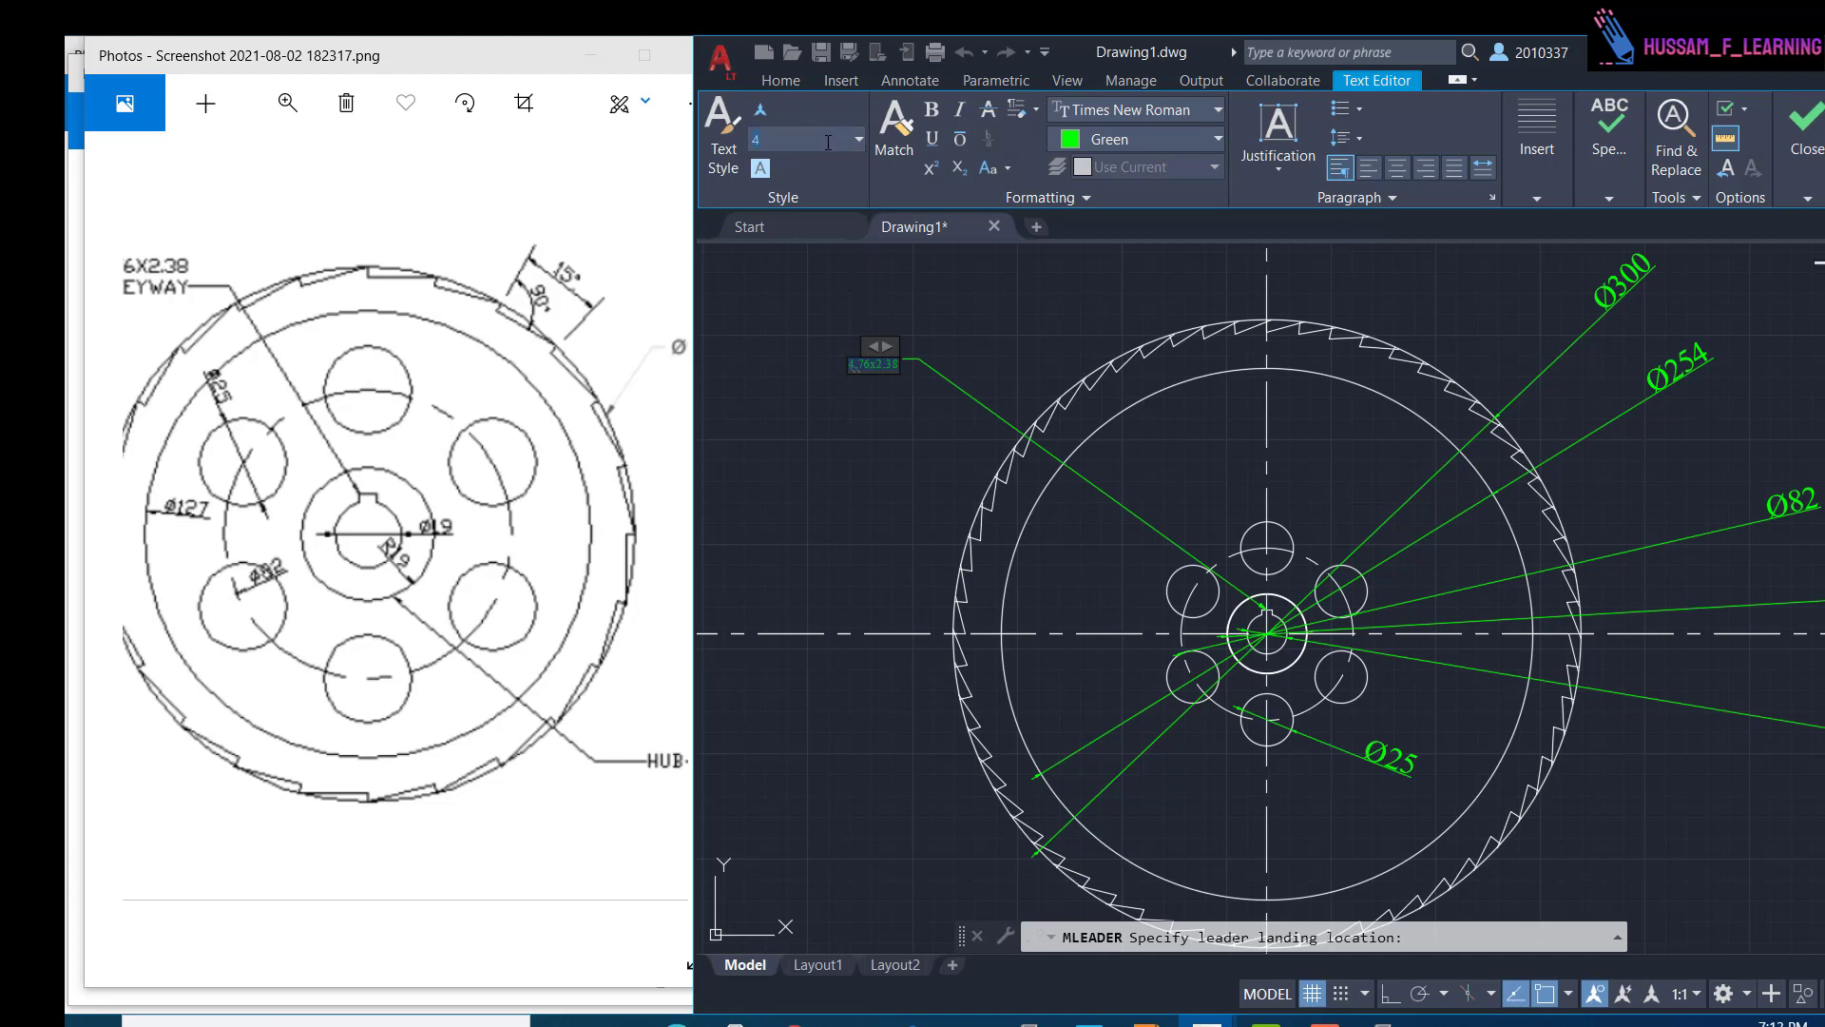
key("Return")
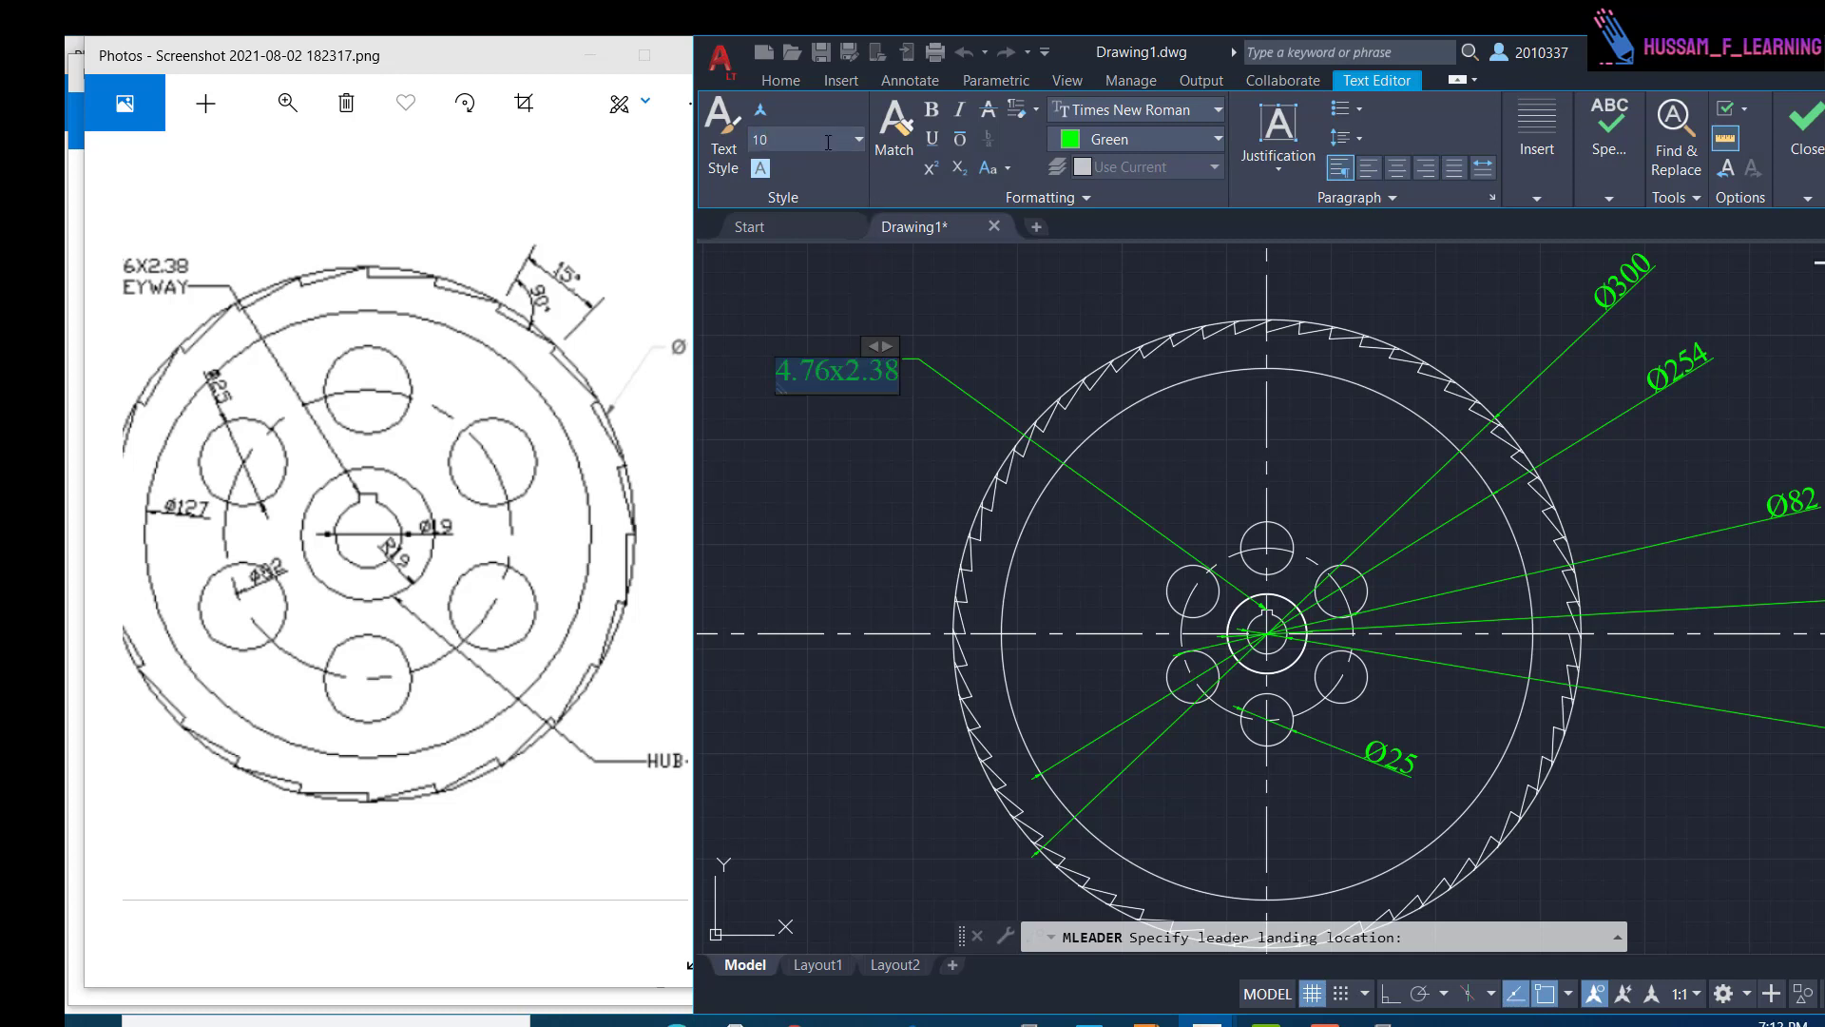
left_click(875, 523)
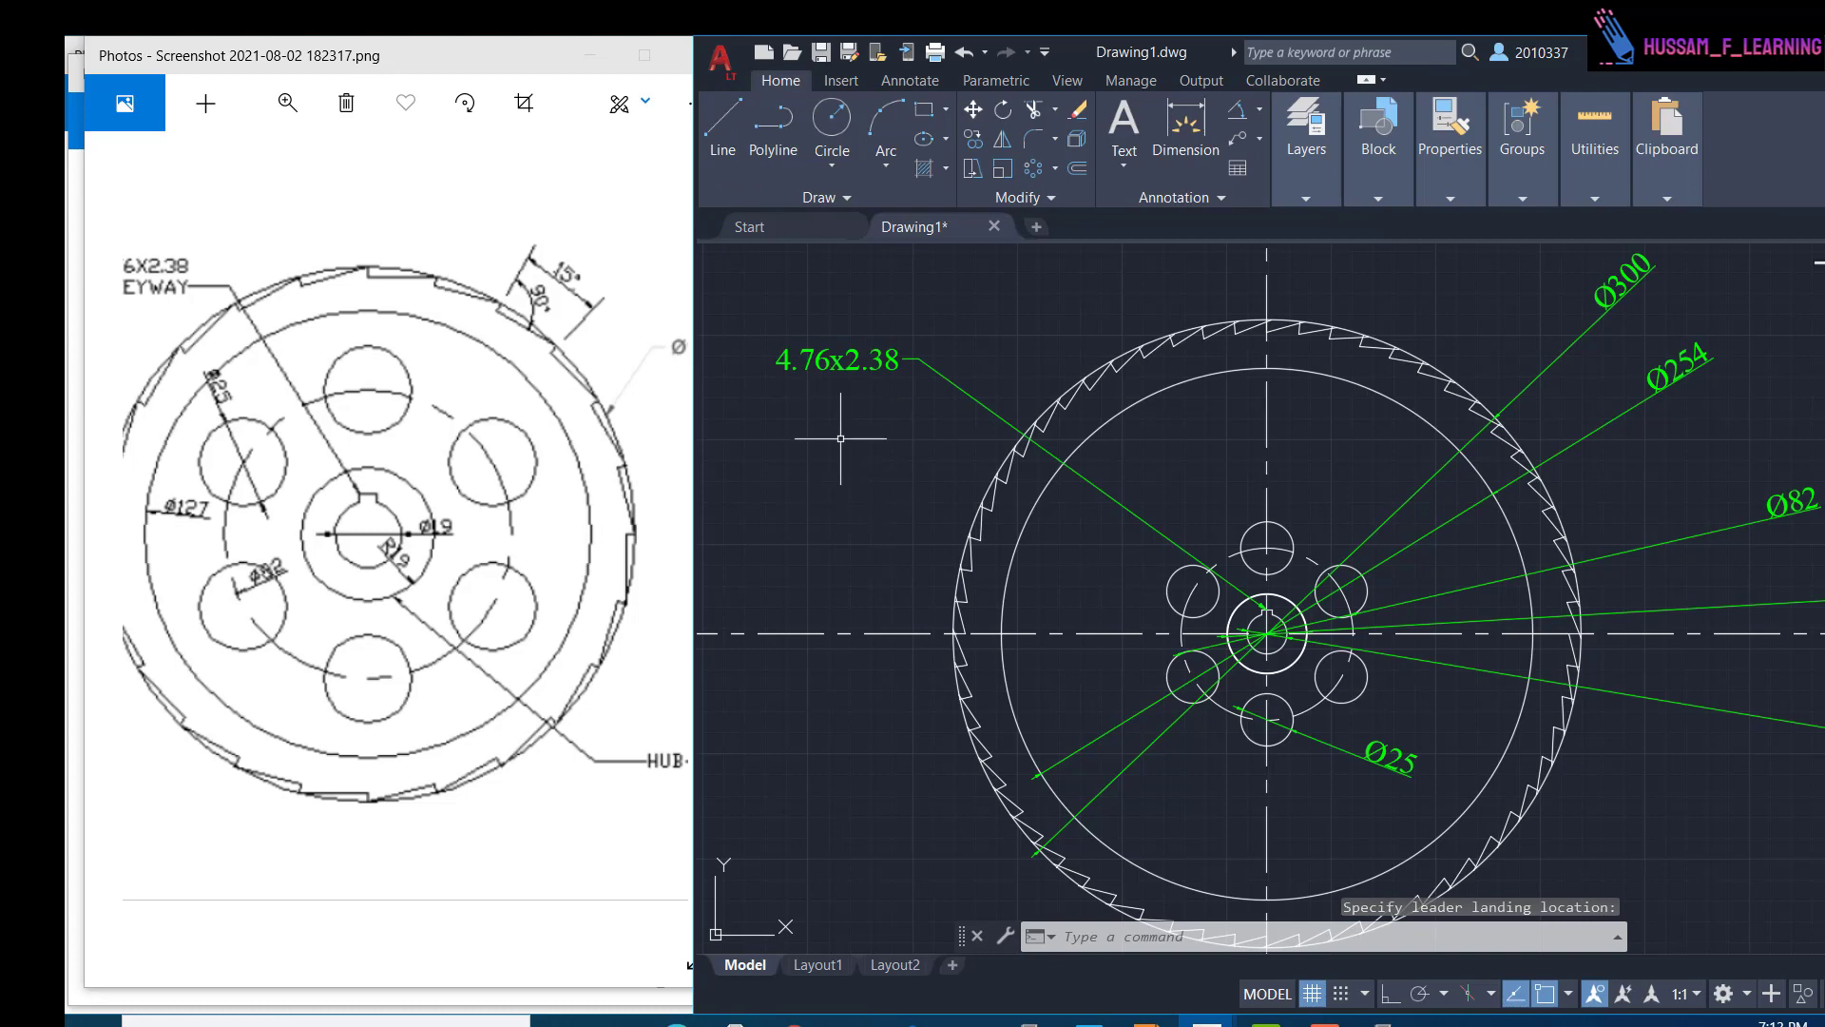
- Examine the dimensioned wheel as a whole and alongside the neighbouring drawing
scroll(840, 439, "down", 2)
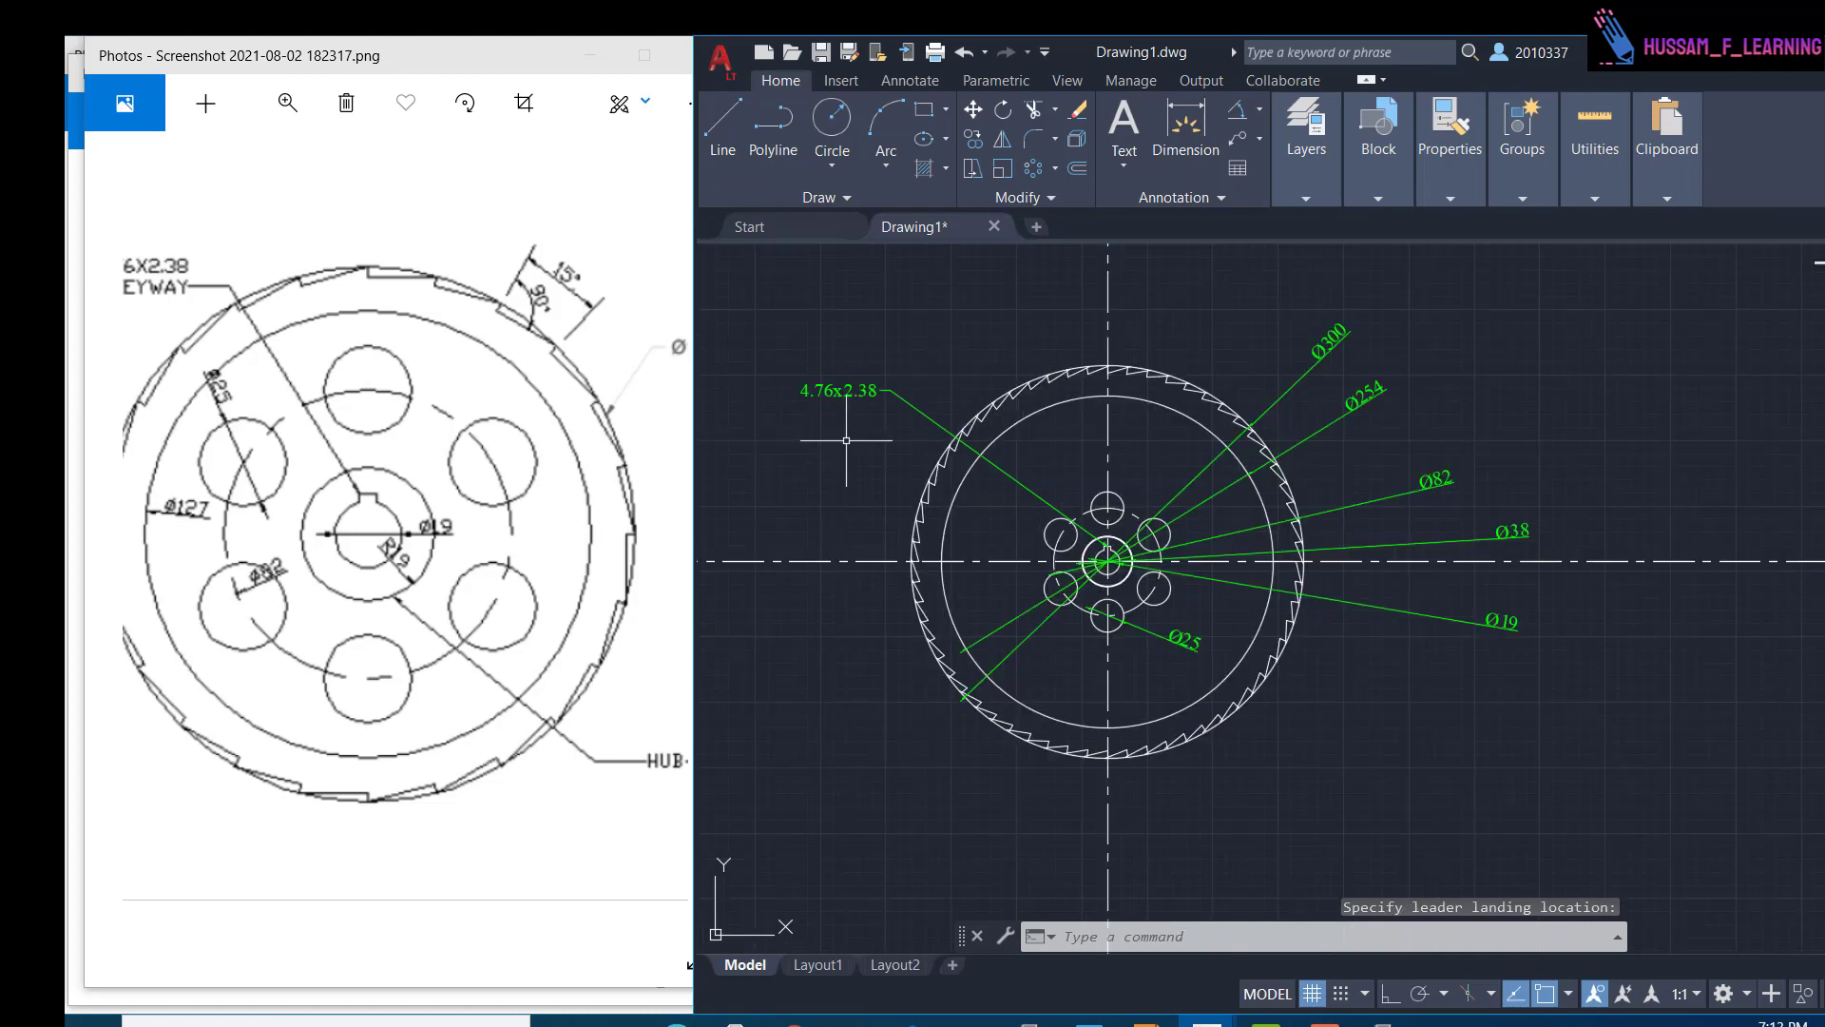
scroll(1387, 570, "down", 4)
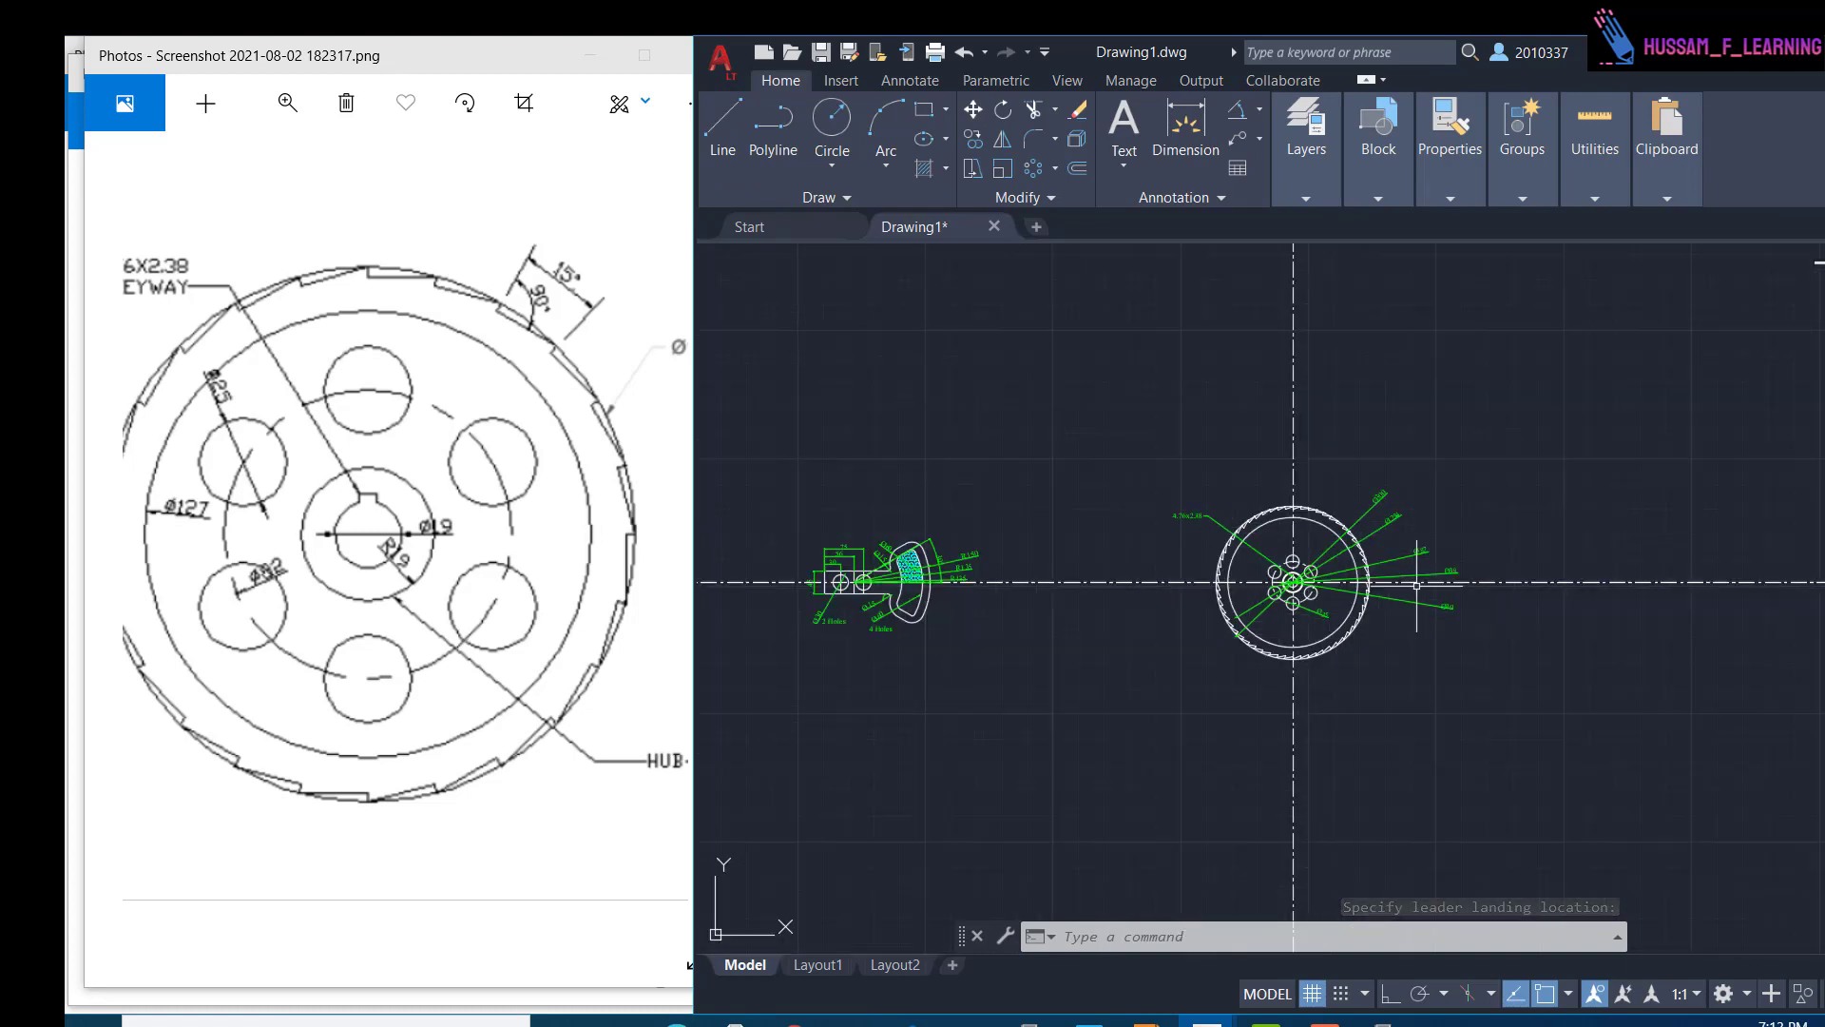
scroll(1414, 583, "up", 5)
scroll(1416, 585, "down", 3)
scroll(1416, 586, "down", 2)
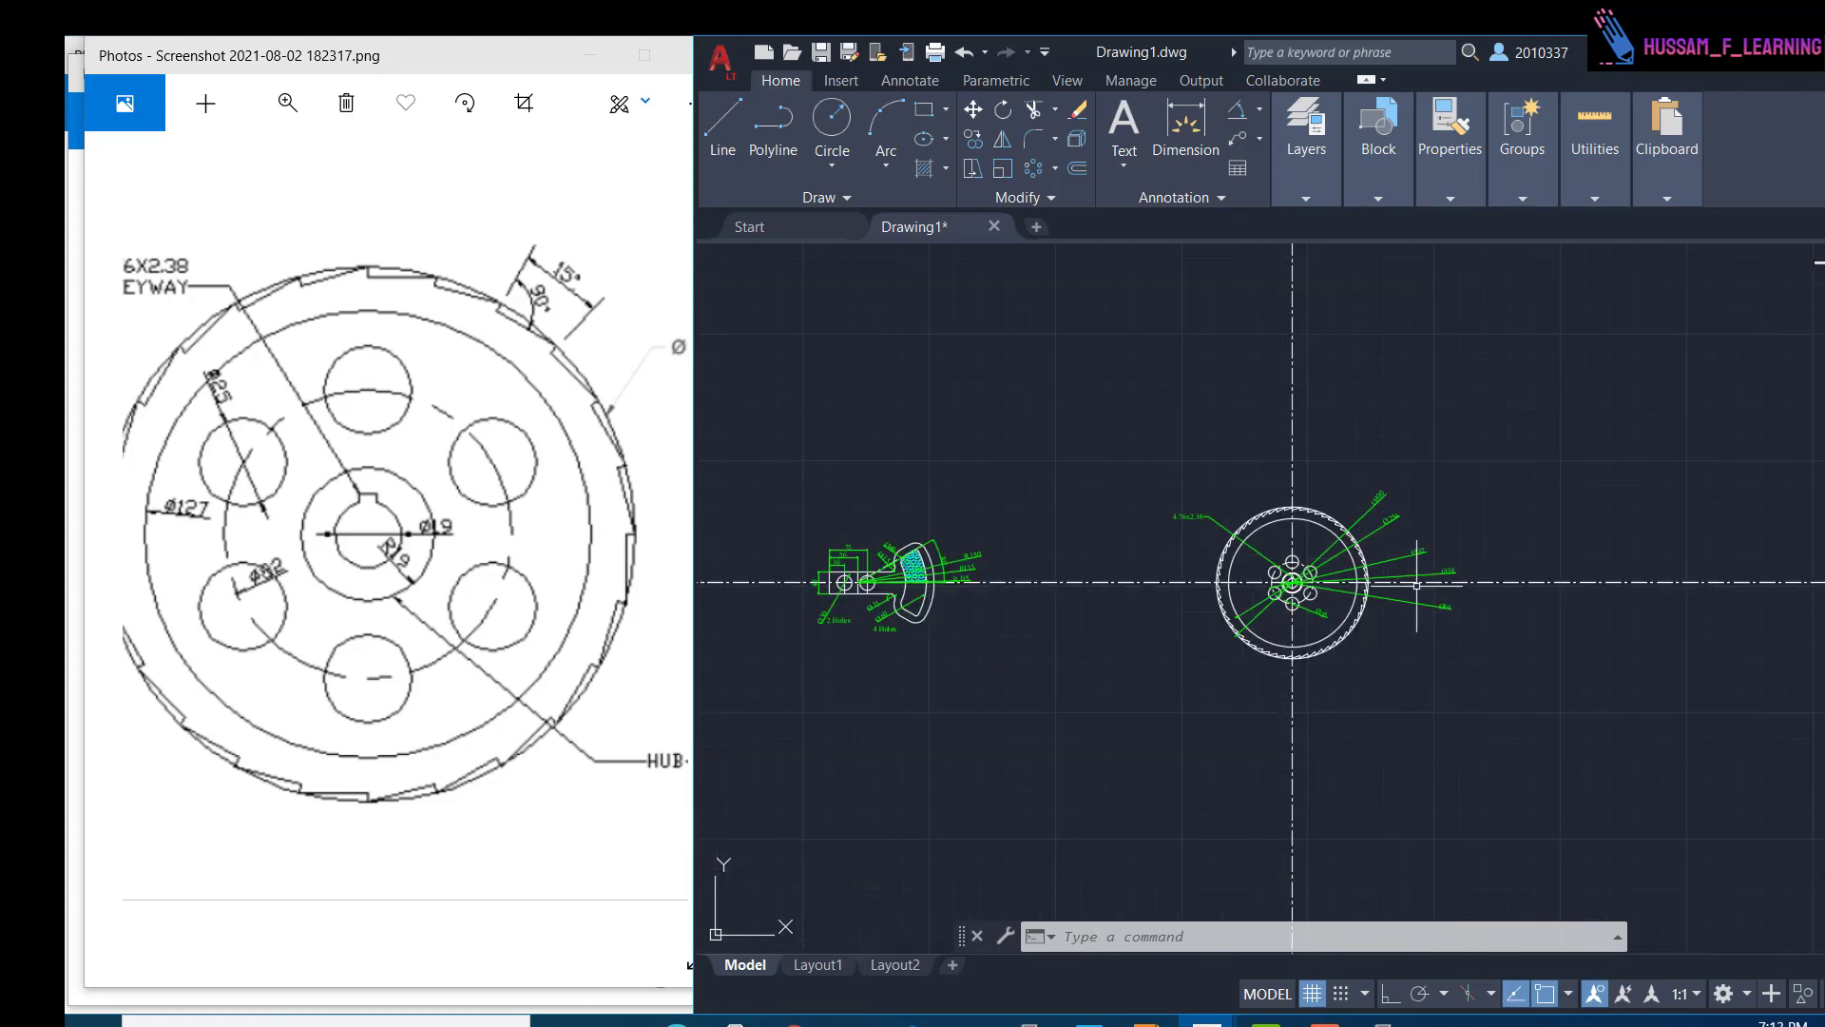
scroll(1416, 585, "up", 4)
scroll(1416, 586, "down", 2)
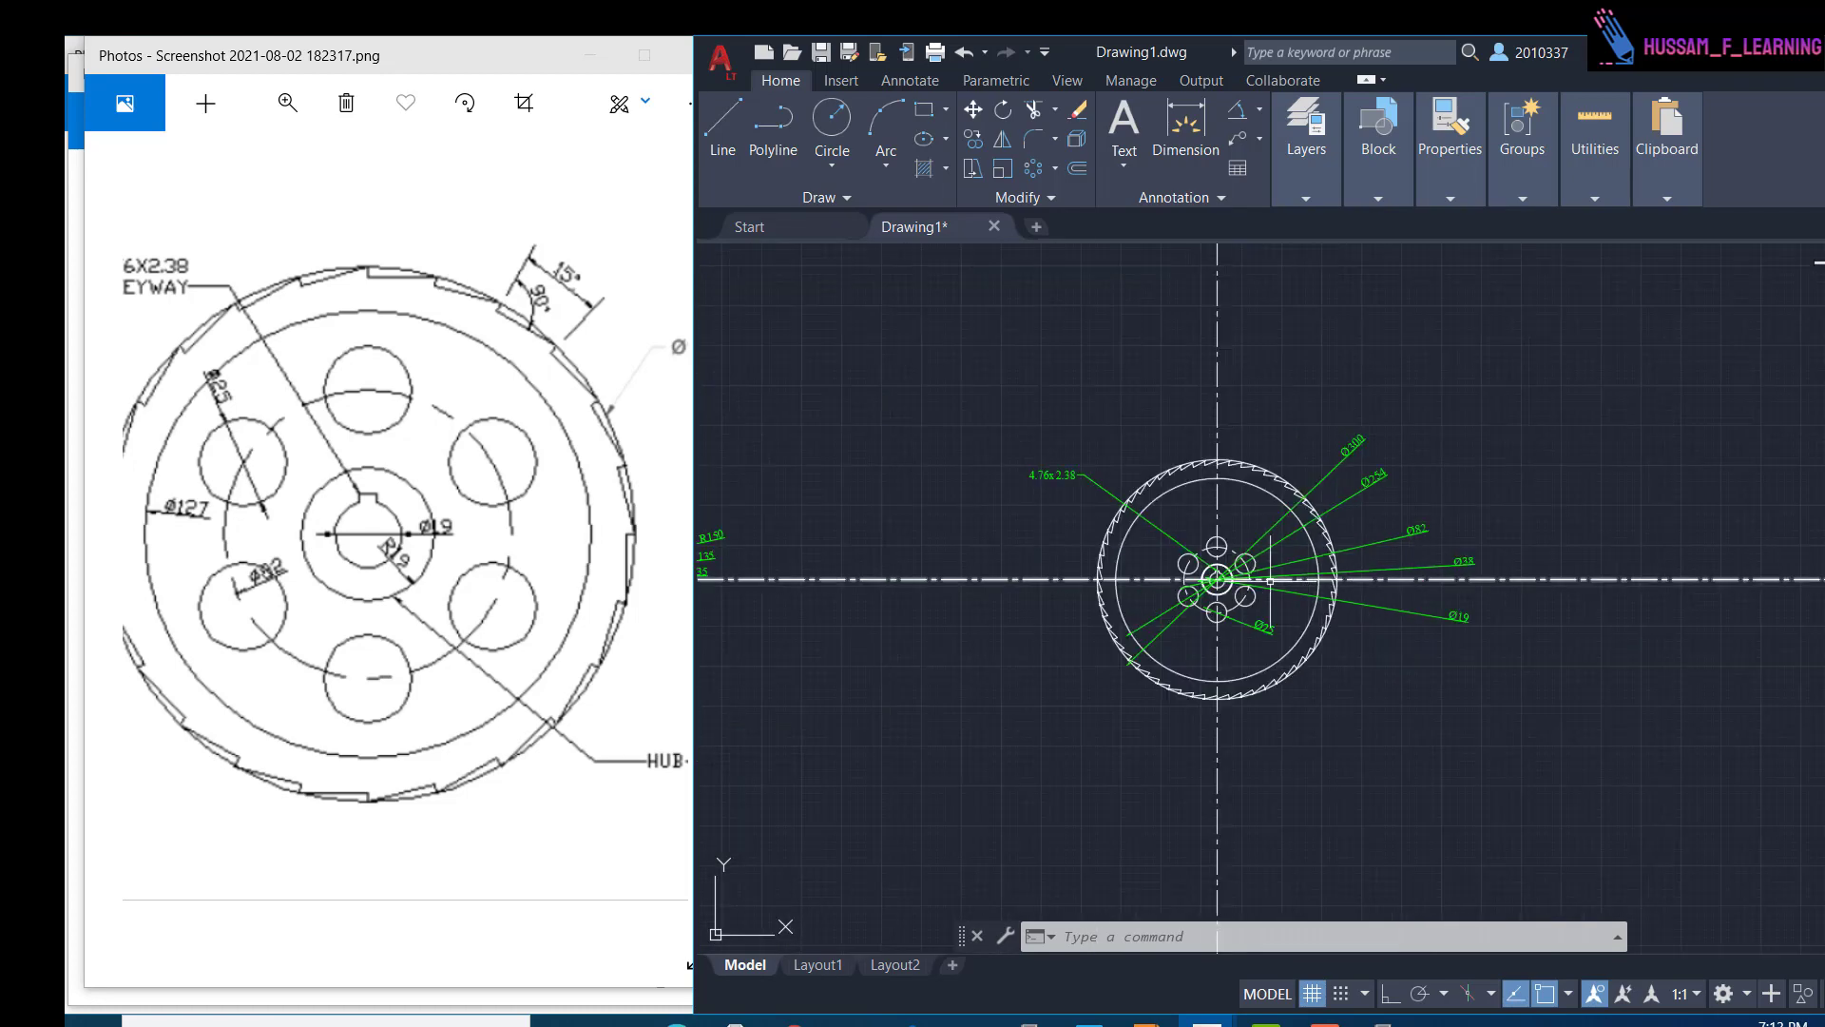
scroll(1169, 563, "up", 2)
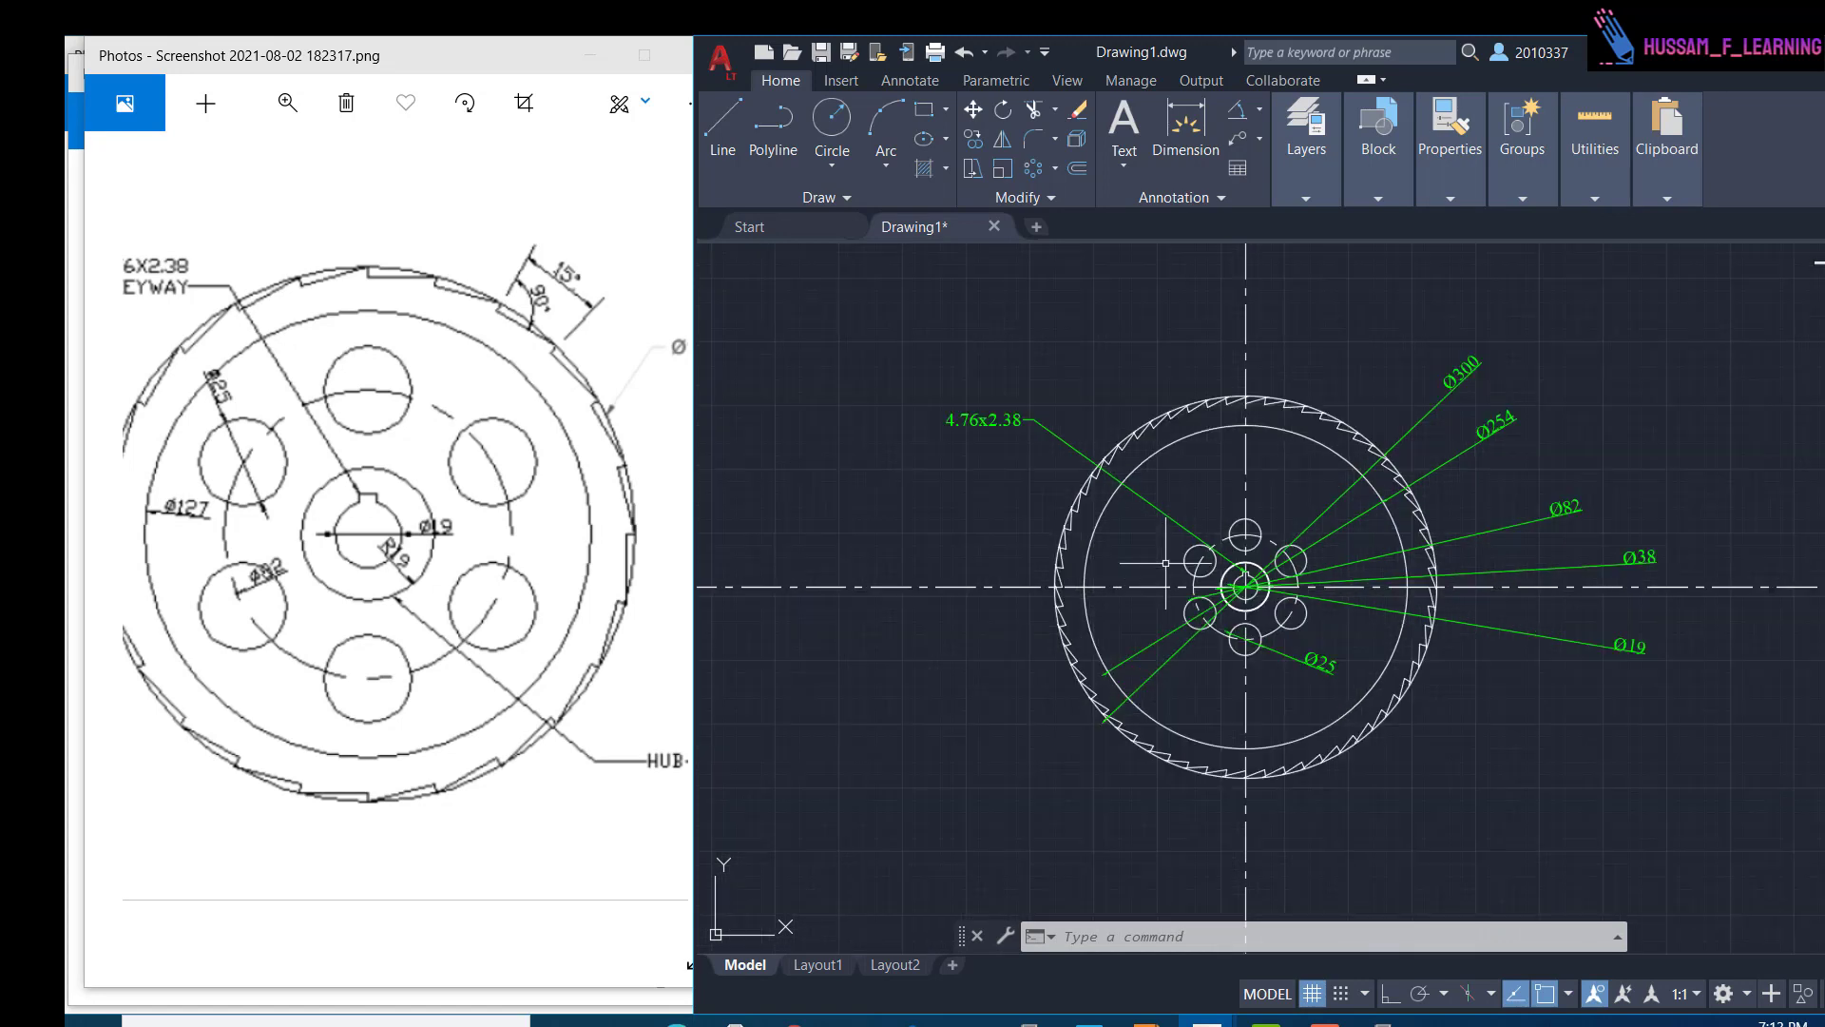
left_click(1051, 173)
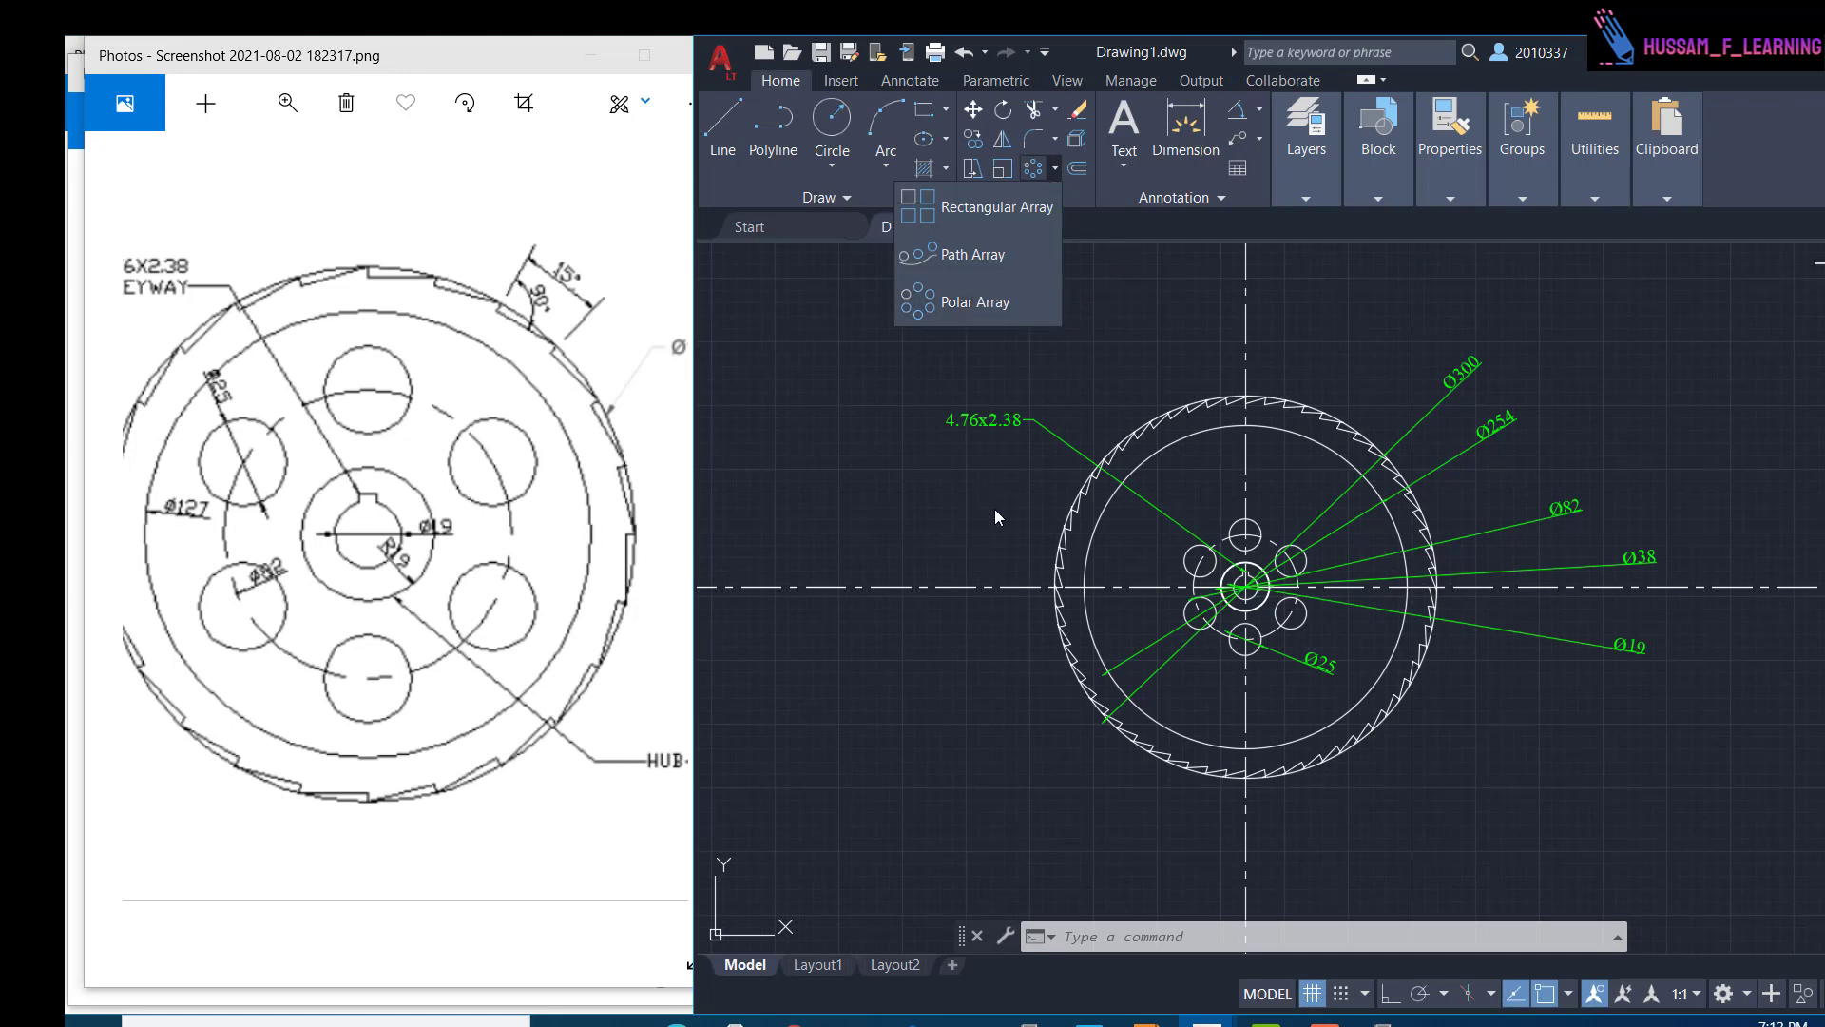
scroll(1185, 534, "up", 2)
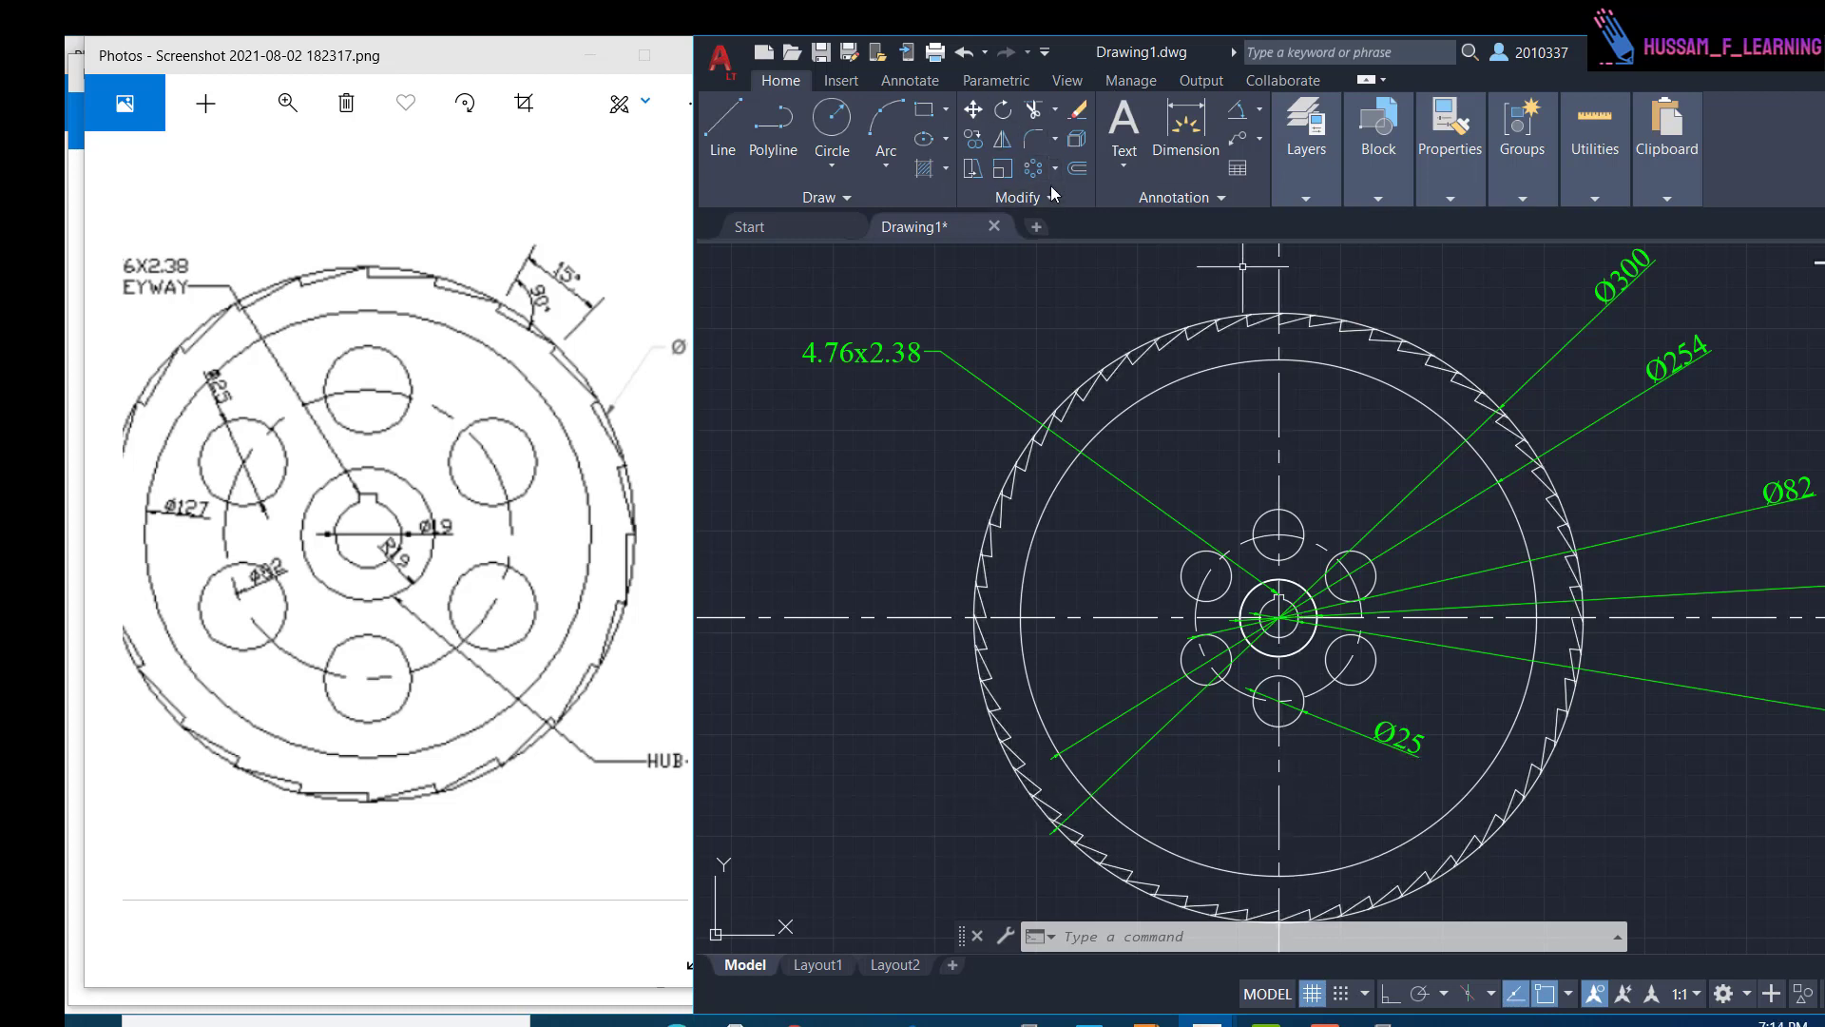
left_click(1053, 167)
left_click(969, 302)
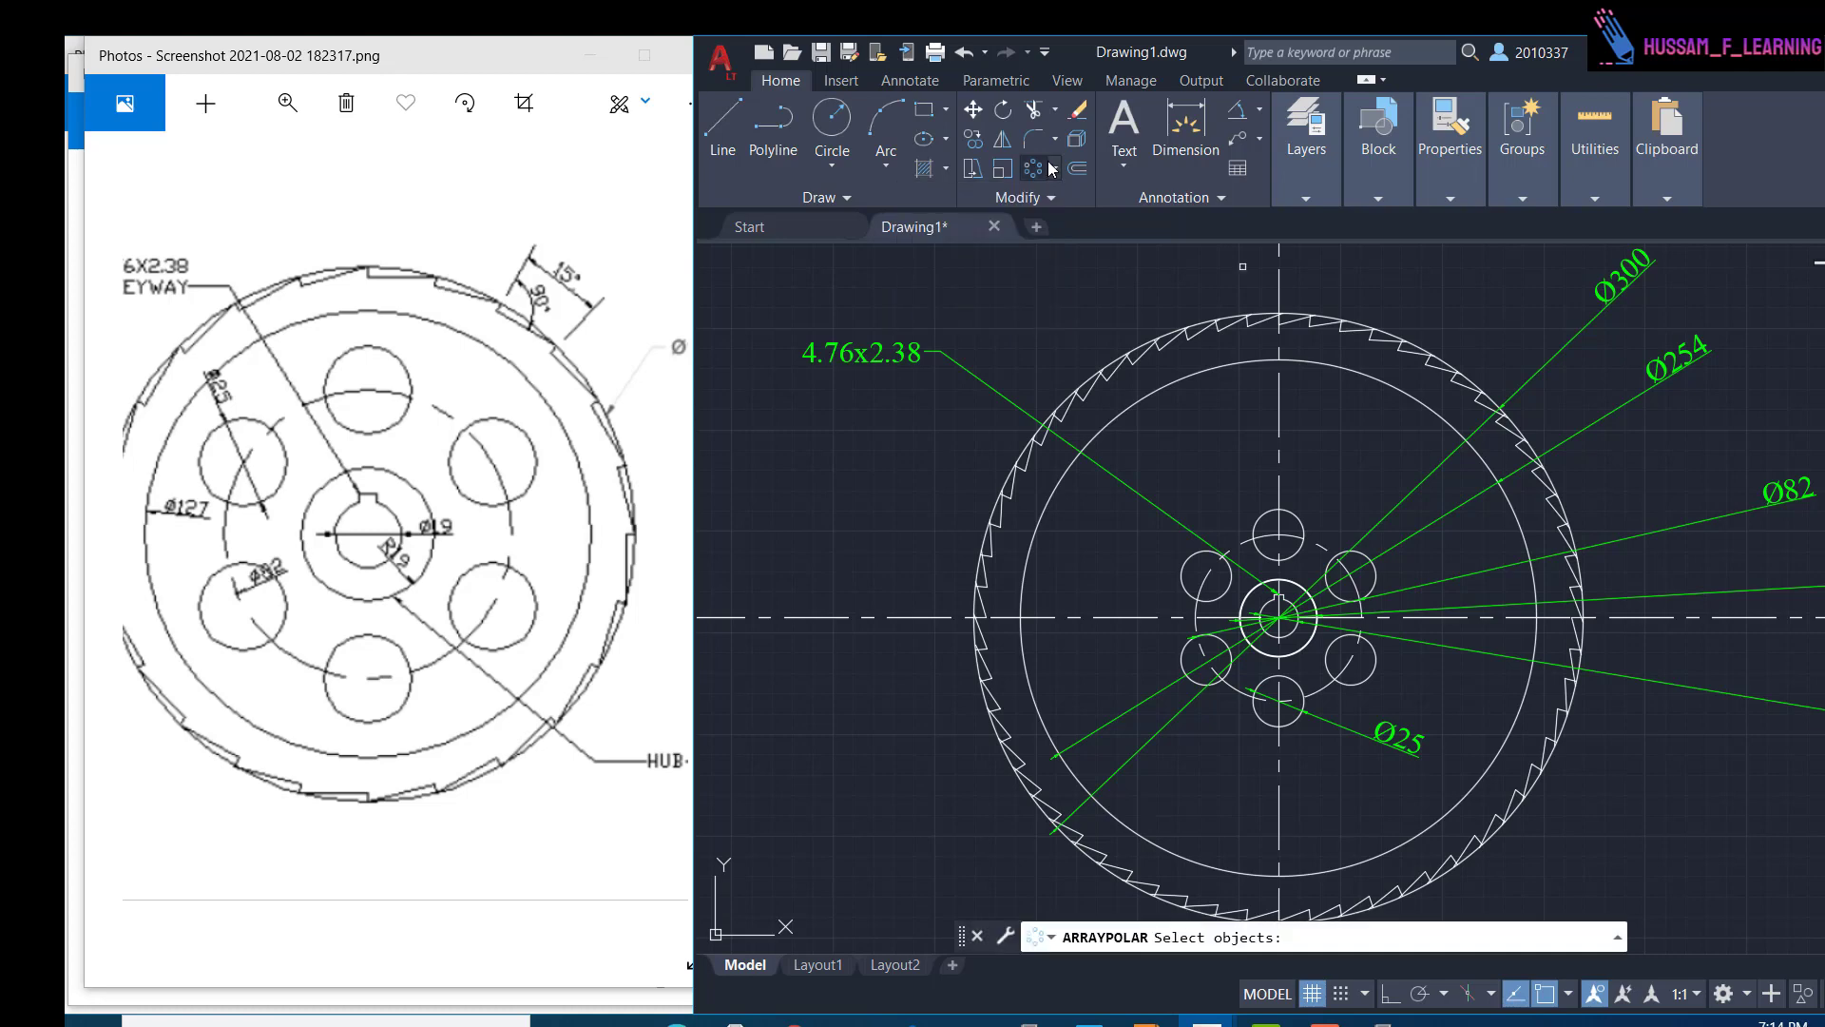
scroll(1279, 617, "down", 5)
middle_click_drag(1283, 619, 1288, 542)
scroll(1294, 628, "up", 2)
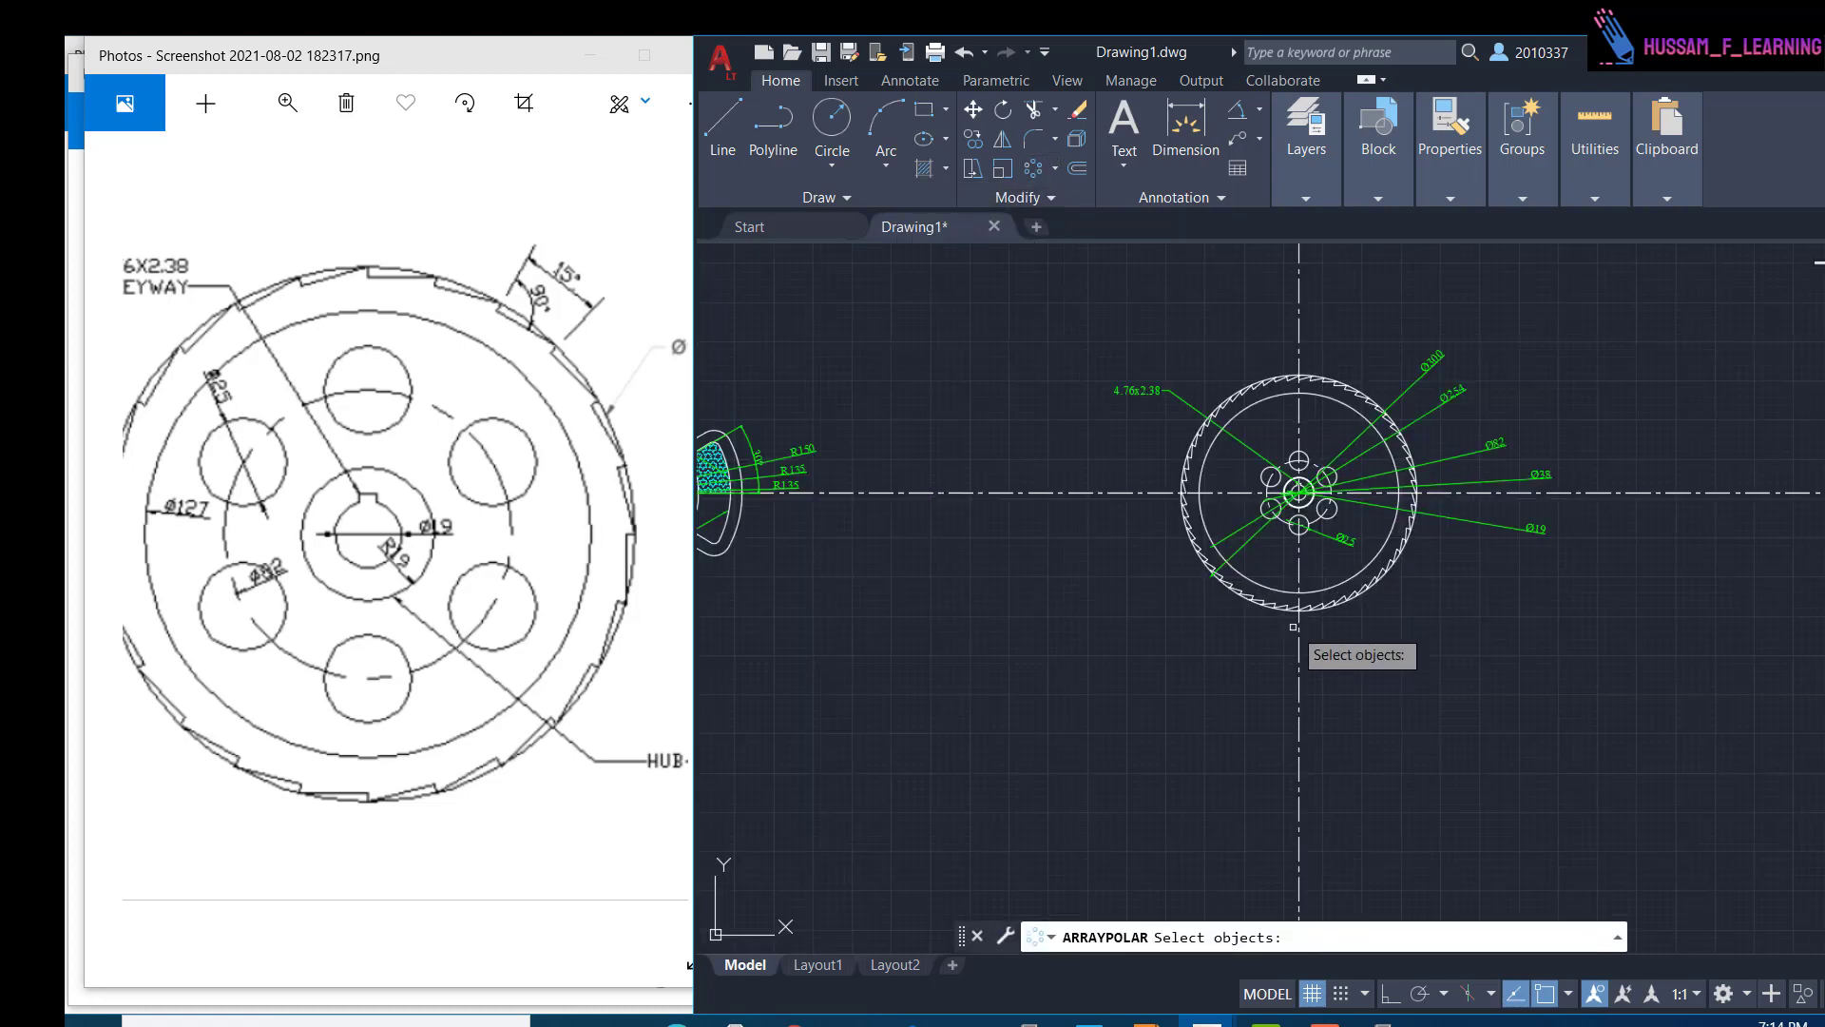
scroll(1311, 616, "up", 3)
scroll(1407, 685, "down", 2)
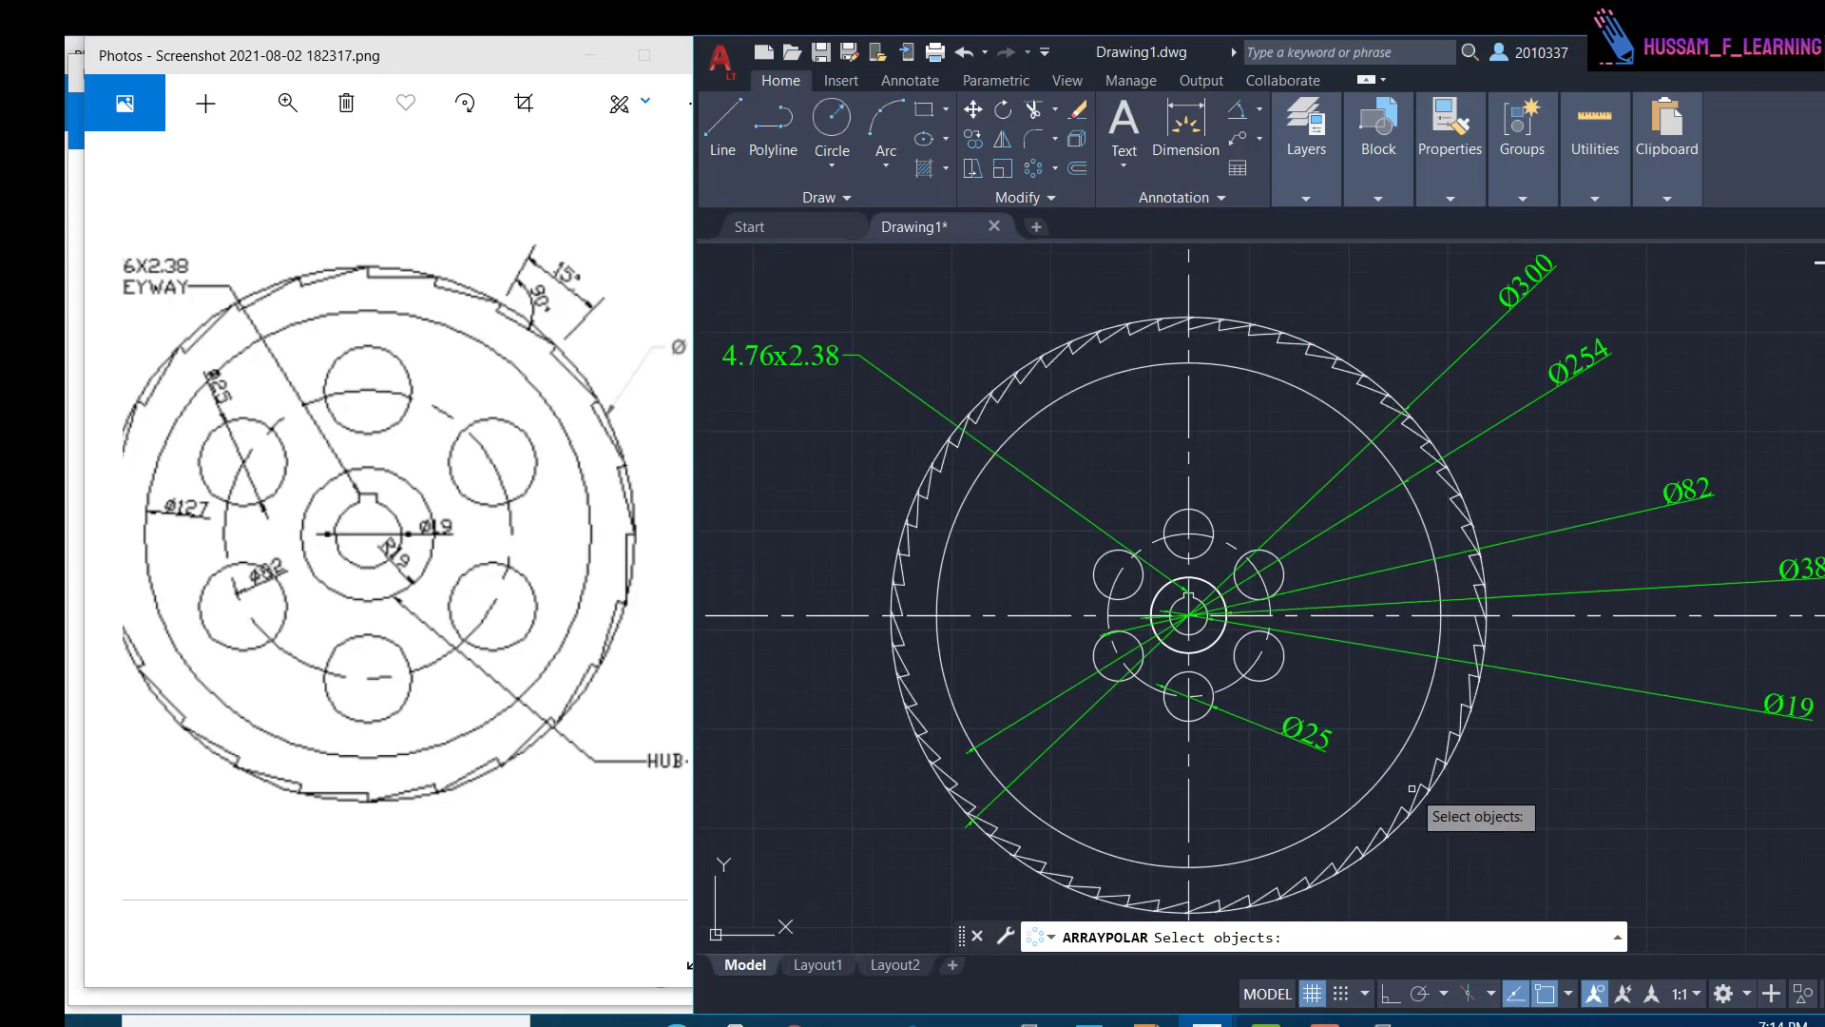